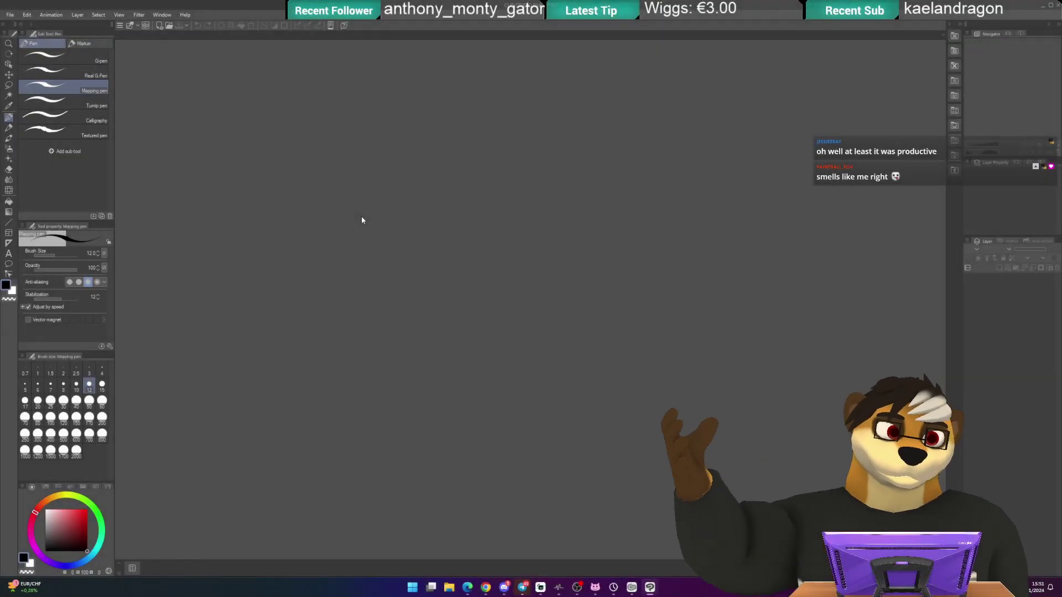
# - Create a new blank illustration canvas in landscape format
pyautogui.click(158, 26)
pyautogui.click(518, 142)
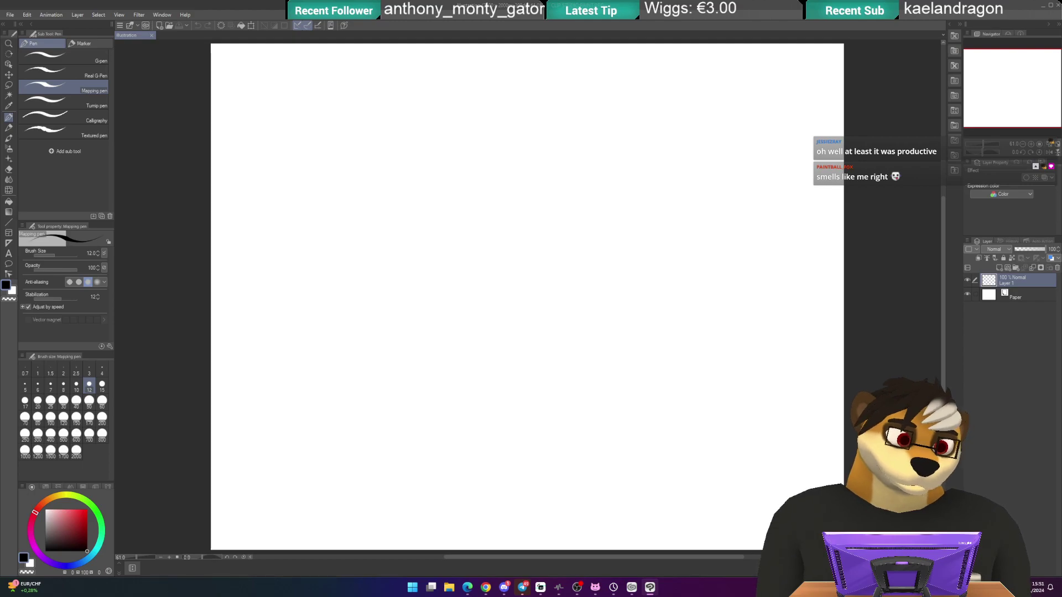
# - Find and launch PureRef
pyautogui.press('super')
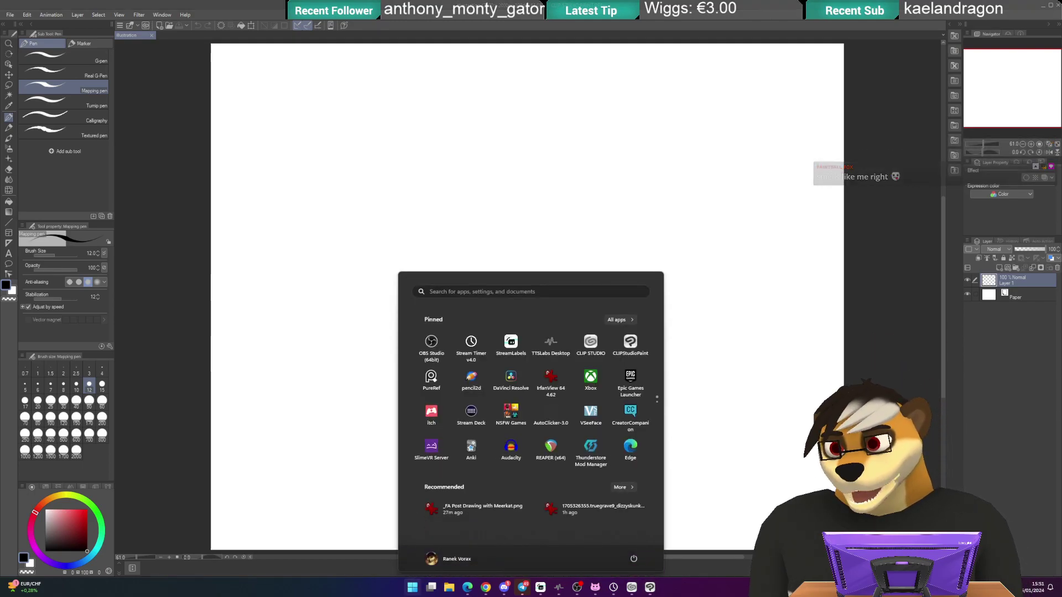
pyautogui.write('pureRef')
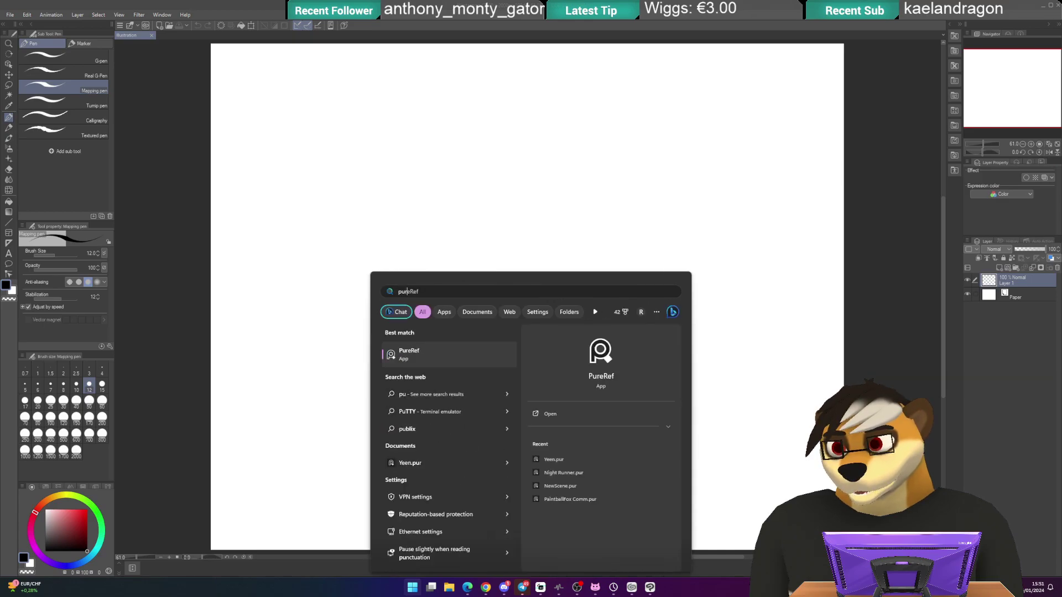
pyautogui.press('Return')
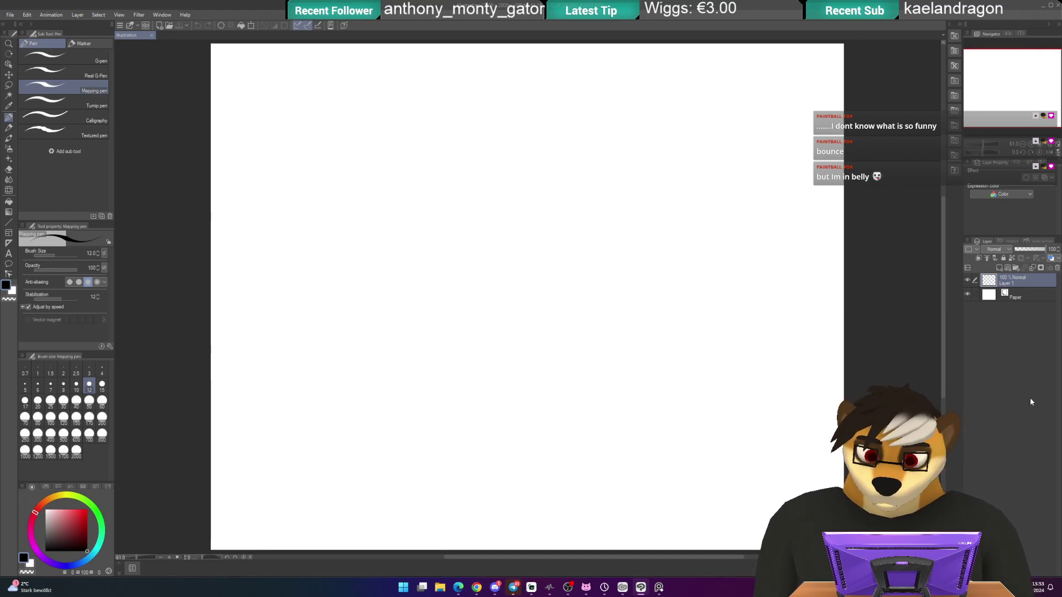
# - Set the drawing colour to bright, fully saturated cyan for sketching with the Mapping pen
pyautogui.moveTo(519, 168); pyautogui.dragTo(522, 180)
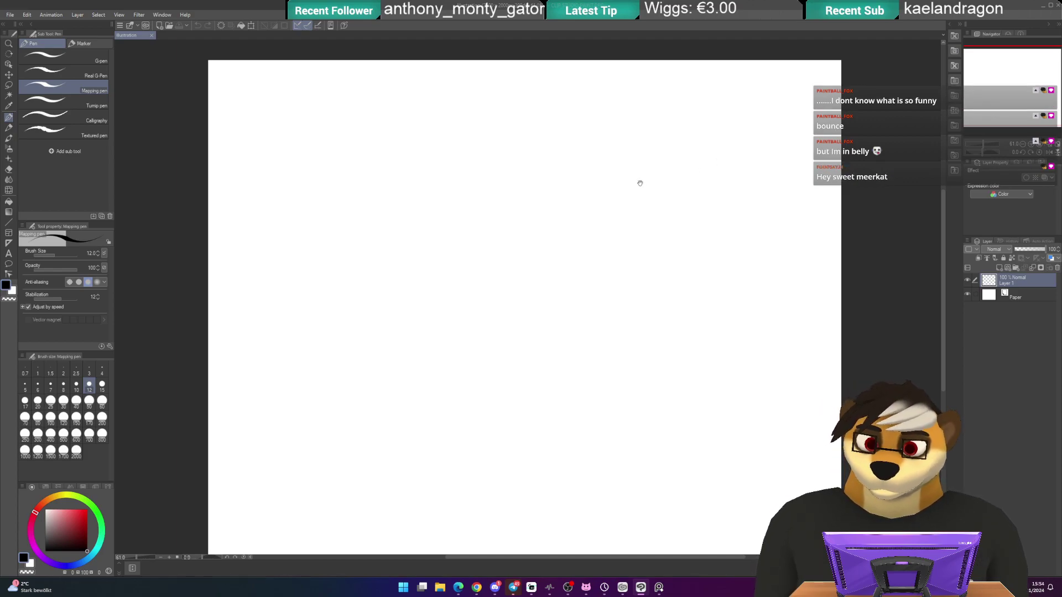
pyautogui.moveTo(635, 182)
pyautogui.mouseDown()
pyautogui.moveTo(652, 176)
pyautogui.moveTo(640, 189)
pyautogui.mouseUp()
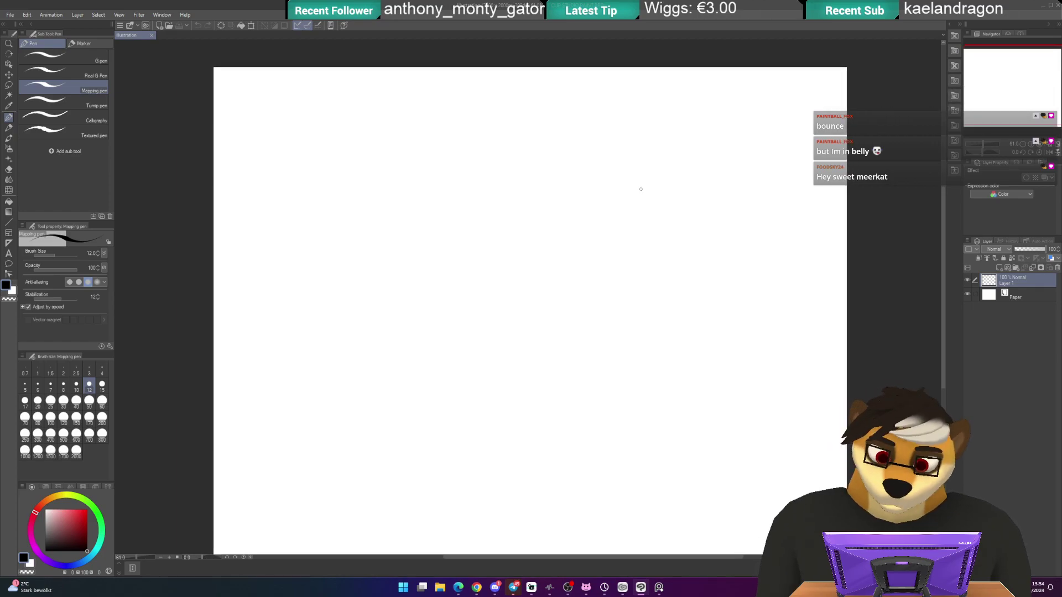
pyautogui.moveTo(568, 212); pyautogui.dragTo(566, 166)
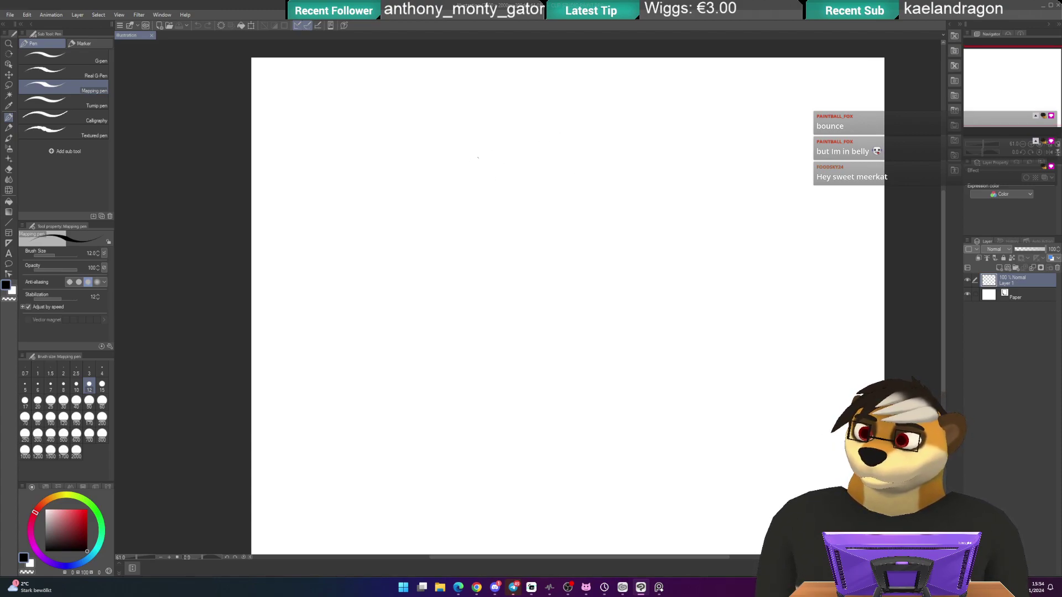
pyautogui.click(96, 550)
pyautogui.click(87, 510)
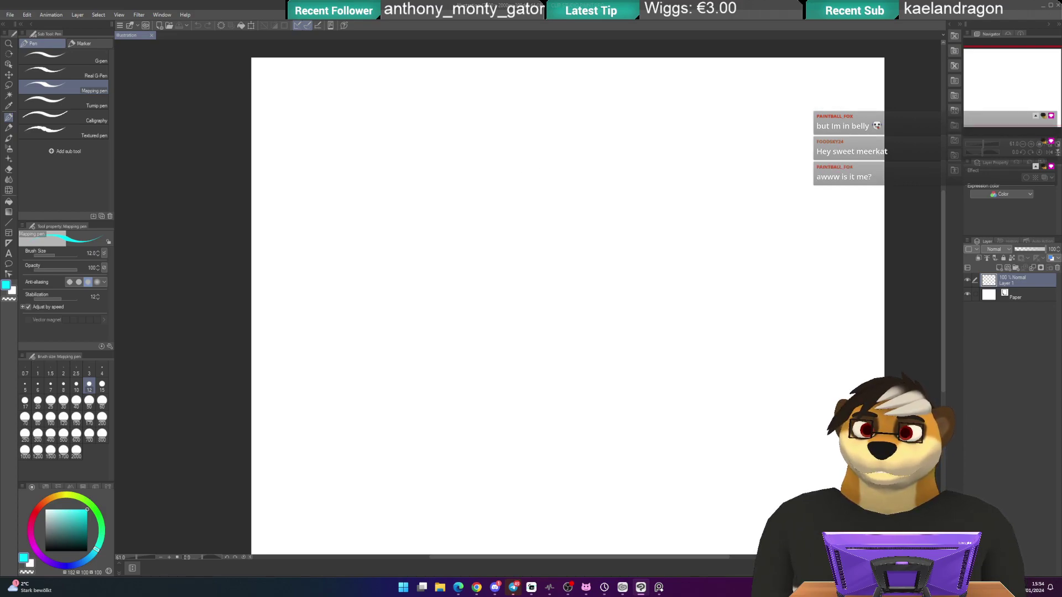
pyautogui.moveTo(450, 206); pyautogui.dragTo(486, 262)
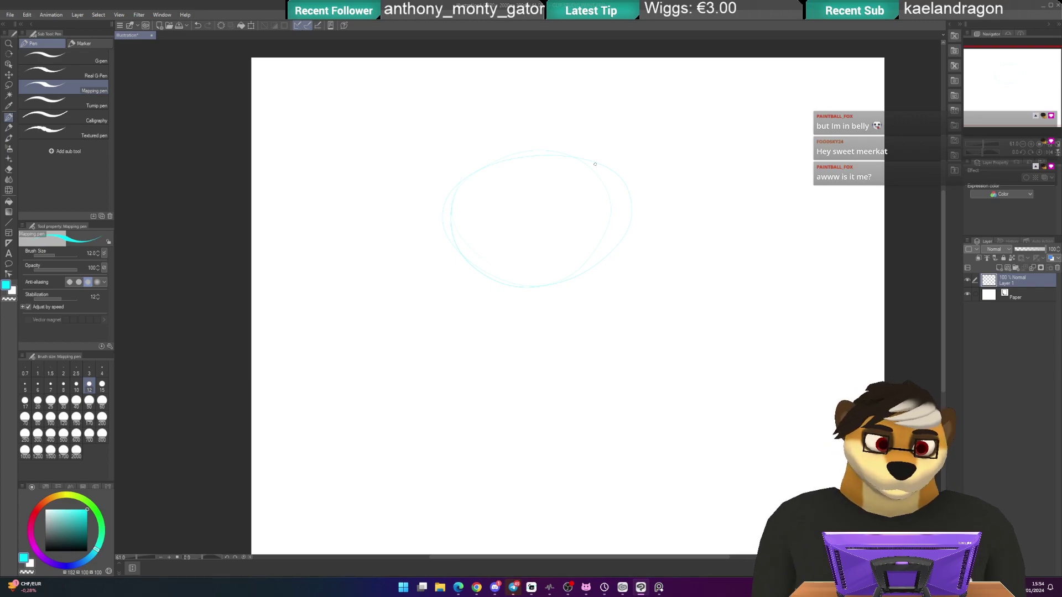
pyautogui.moveTo(481, 239); pyautogui.dragTo(510, 216)
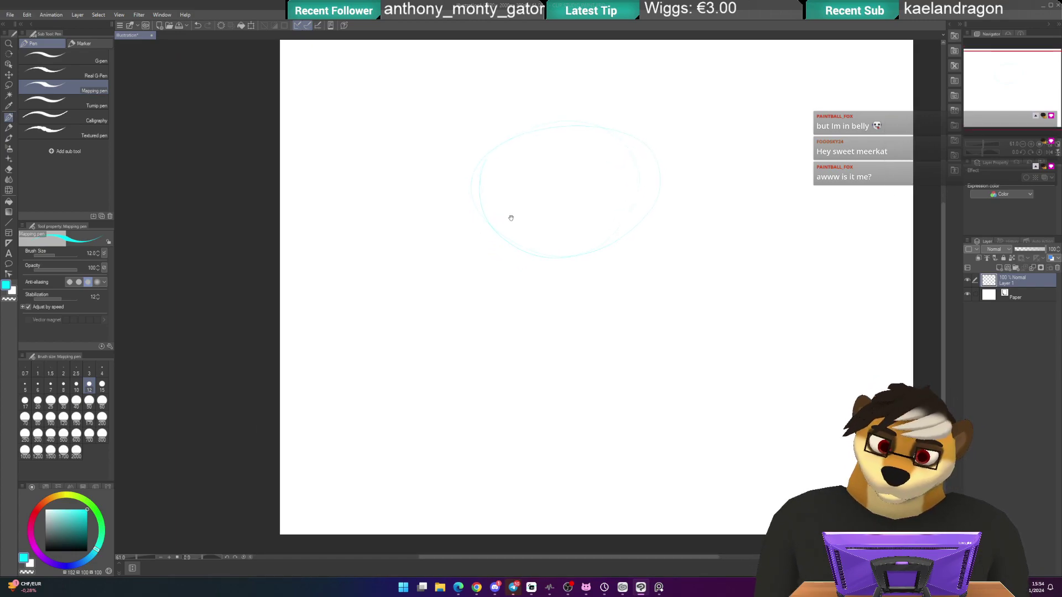
pyautogui.hotkey('ctrl', 'z')
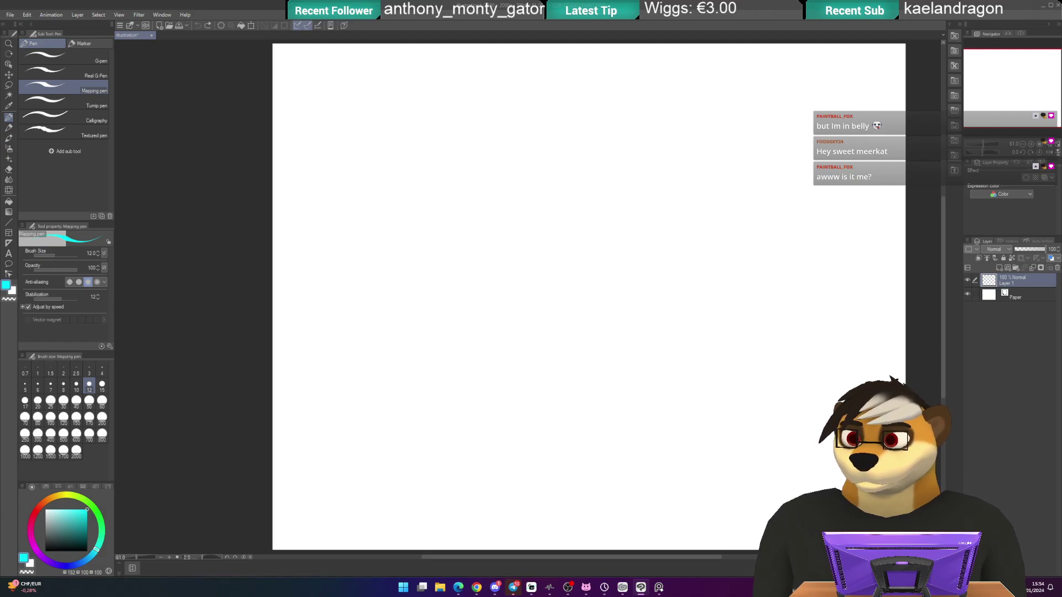
pyautogui.moveTo(620, 162)
pyautogui.mouseDown()
pyautogui.moveTo(622, 299)
pyautogui.moveTo(443, 238)
pyautogui.moveTo(545, 143)
pyautogui.mouseUp()
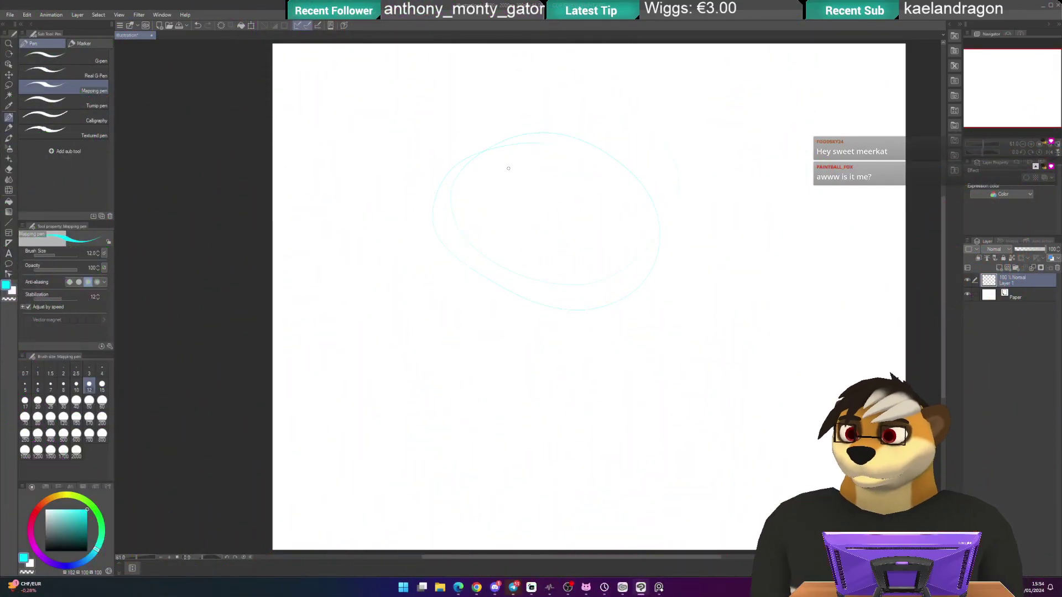
pyautogui.hotkey('ctrl', 'z')
pyautogui.hotkey('ctrl', 'z')
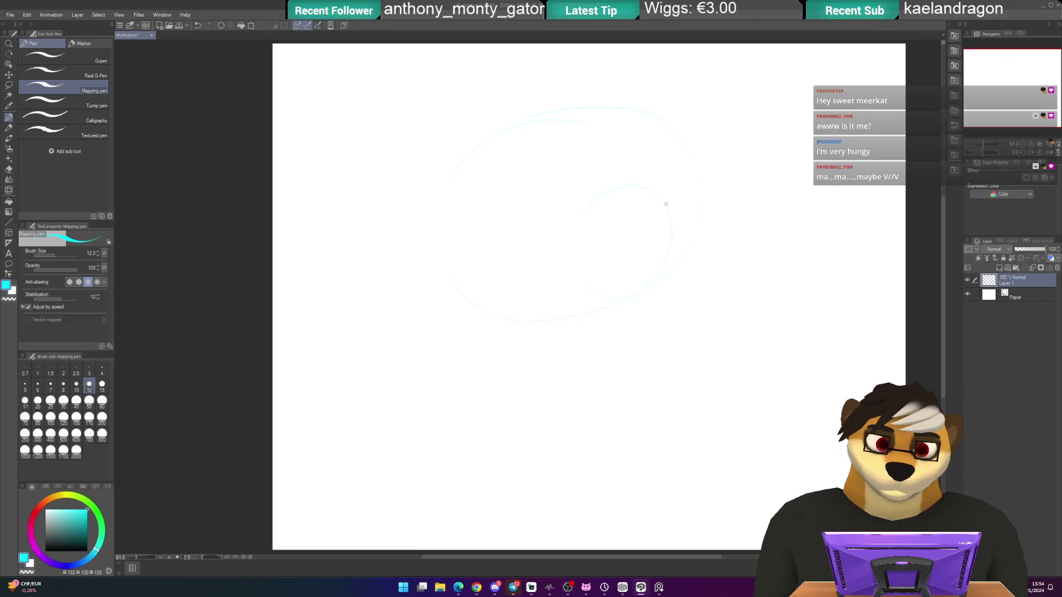
# - Sketch the head's construction lines in cyan: a large oval outline, curved centre and eye guides, and a round muzzle at the lower front
pyautogui.moveTo(588, 200); pyautogui.dragTo(614, 298)
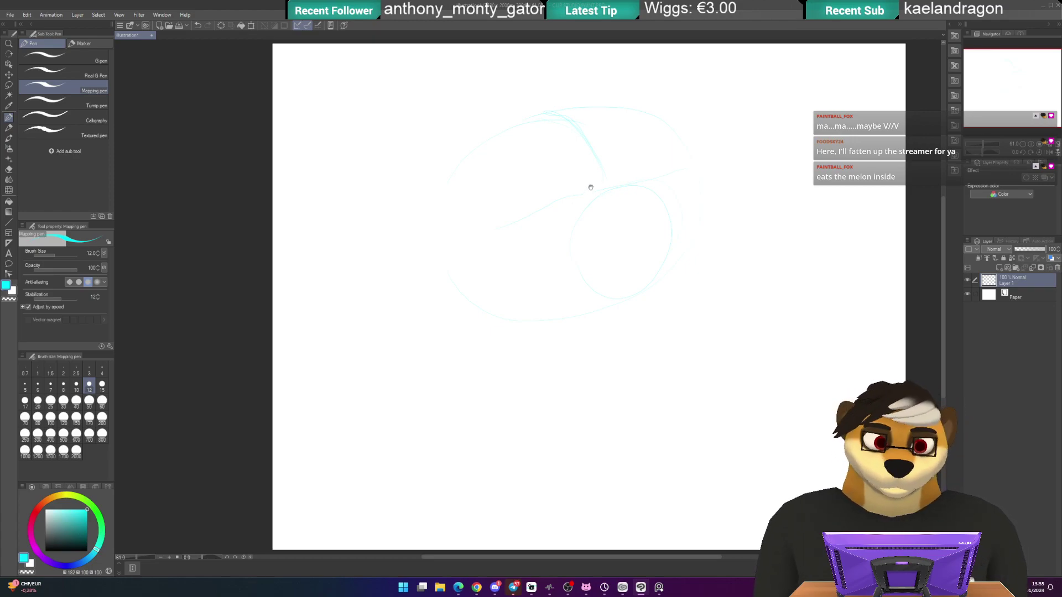
pyautogui.moveTo(599, 179); pyautogui.dragTo(597, 184)
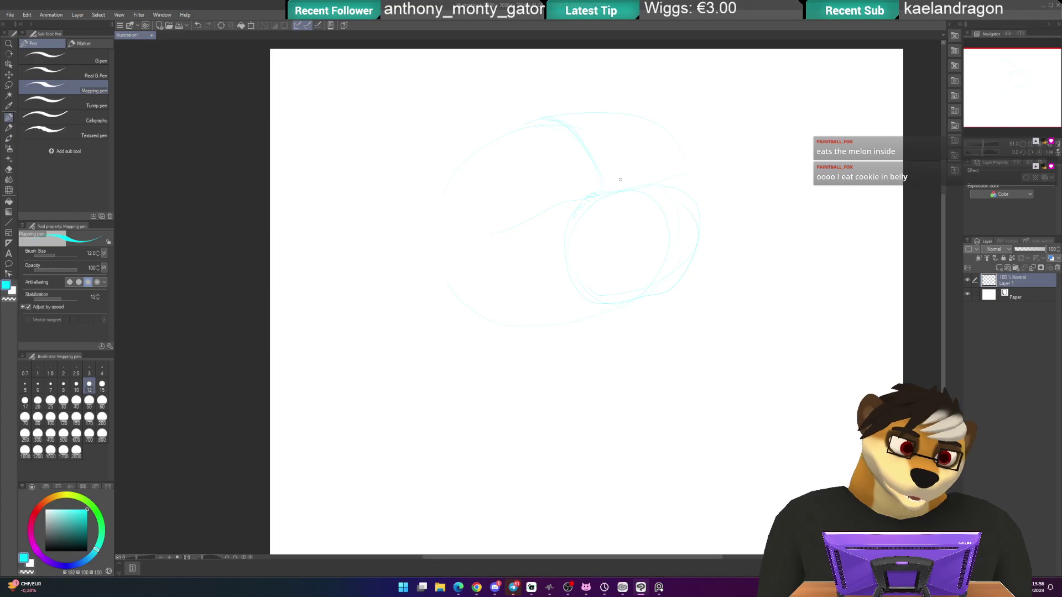
pyautogui.moveTo(640, 142)
pyautogui.mouseDown()
pyautogui.moveTo(663, 148)
pyautogui.moveTo(677, 174)
pyautogui.mouseUp()
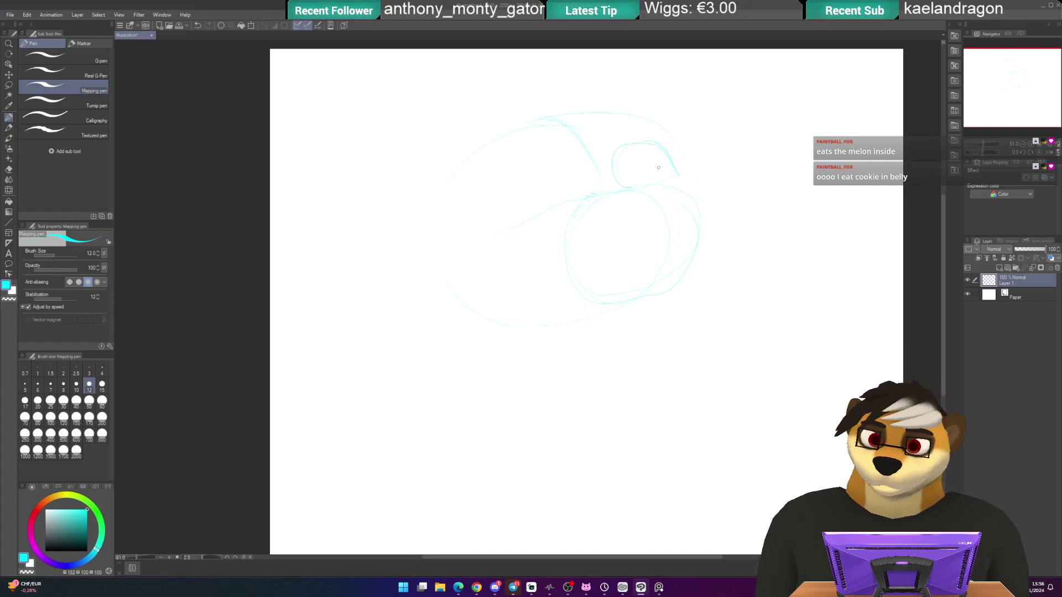
pyautogui.hotkey('ctrl', 'z')
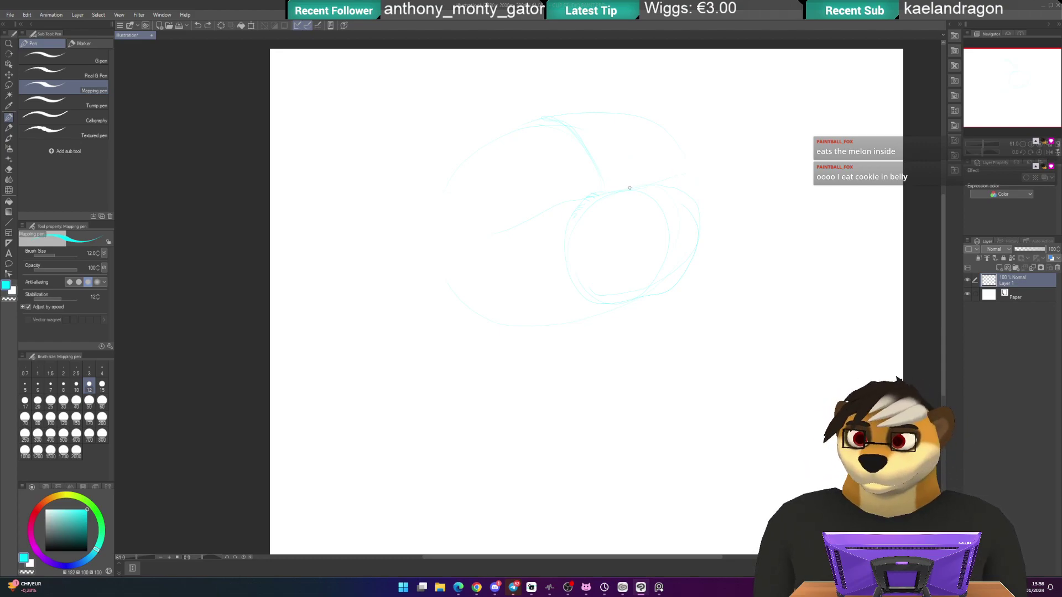
pyautogui.moveTo(639, 141)
pyautogui.mouseDown()
pyautogui.moveTo(679, 168)
pyautogui.moveTo(643, 192)
pyautogui.mouseUp()
pyautogui.hotkey('ctrl', 'z')
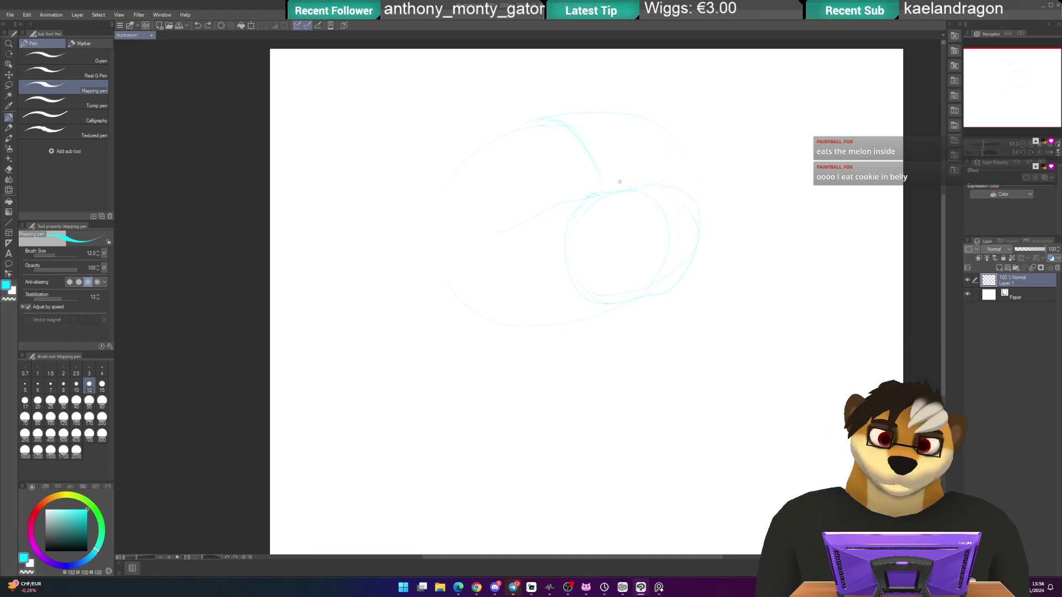
# - Sketch a circle resting on top of the muzzle and a tapered nose shape at the muzzle's upper edge
pyautogui.moveTo(627, 189)
pyautogui.mouseDown()
pyautogui.moveTo(619, 163)
pyautogui.moveTo(637, 144)
pyautogui.moveTo(680, 173)
pyautogui.mouseUp()
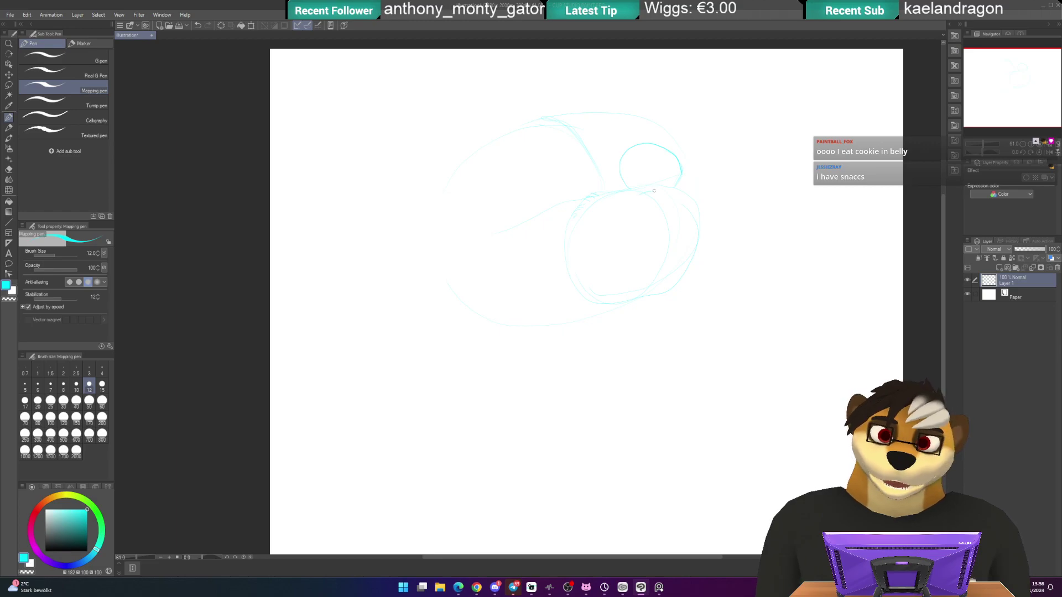
pyautogui.moveTo(661, 192); pyautogui.dragTo(635, 200)
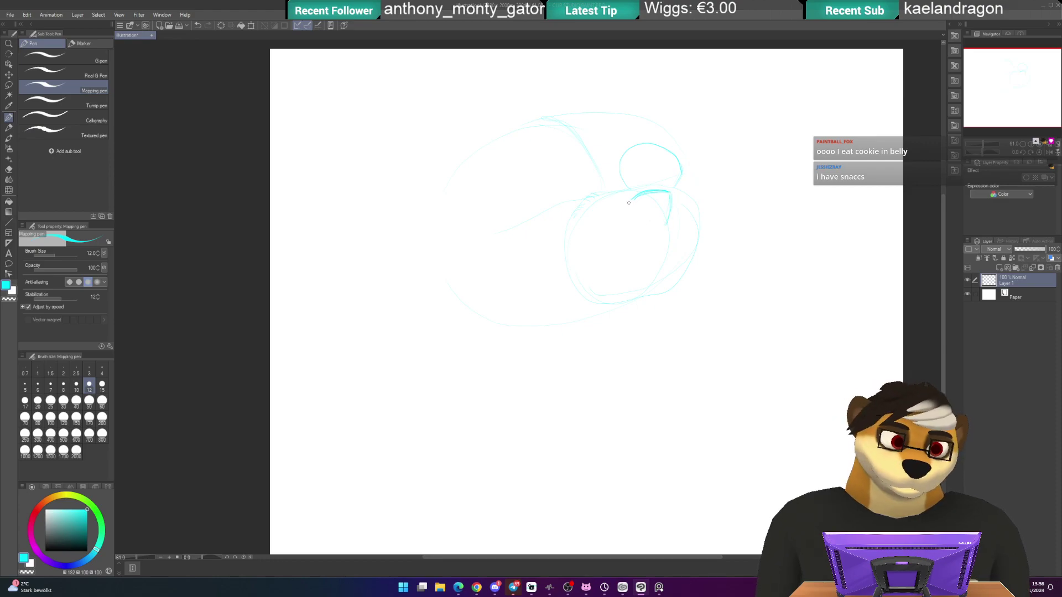
pyautogui.moveTo(635, 213); pyautogui.dragTo(645, 226)
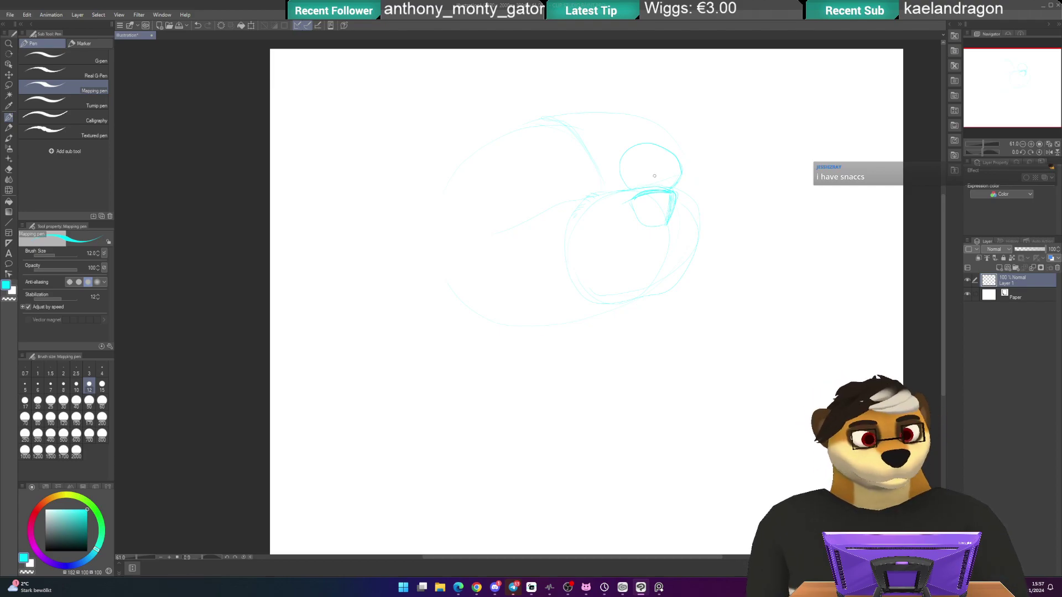
# - Outline the rounded far cheek of the muzzle and draw the vertical line running down from the nose
pyautogui.press('e')
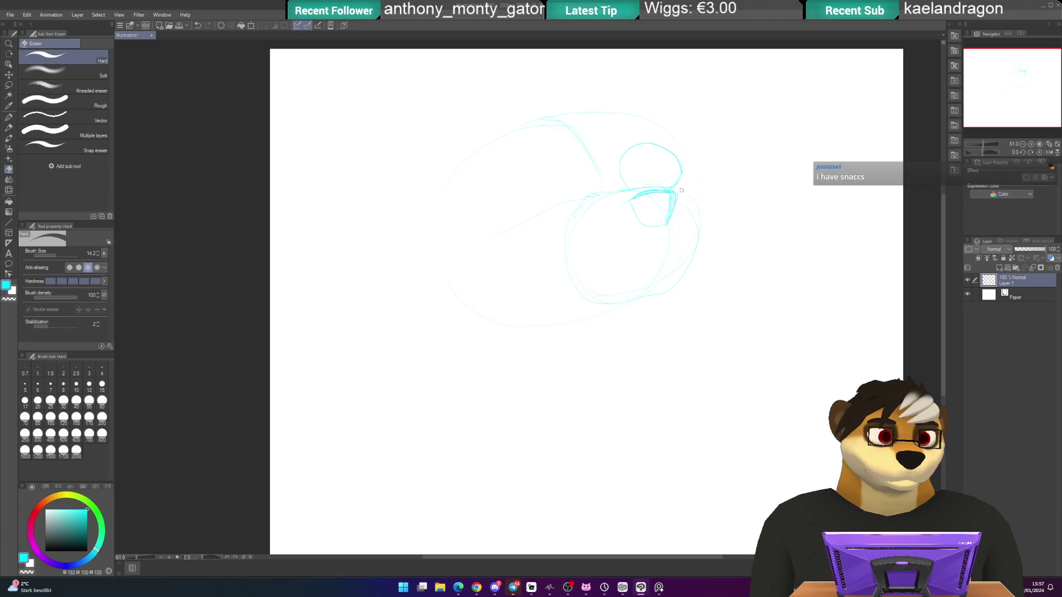
pyautogui.press('p')
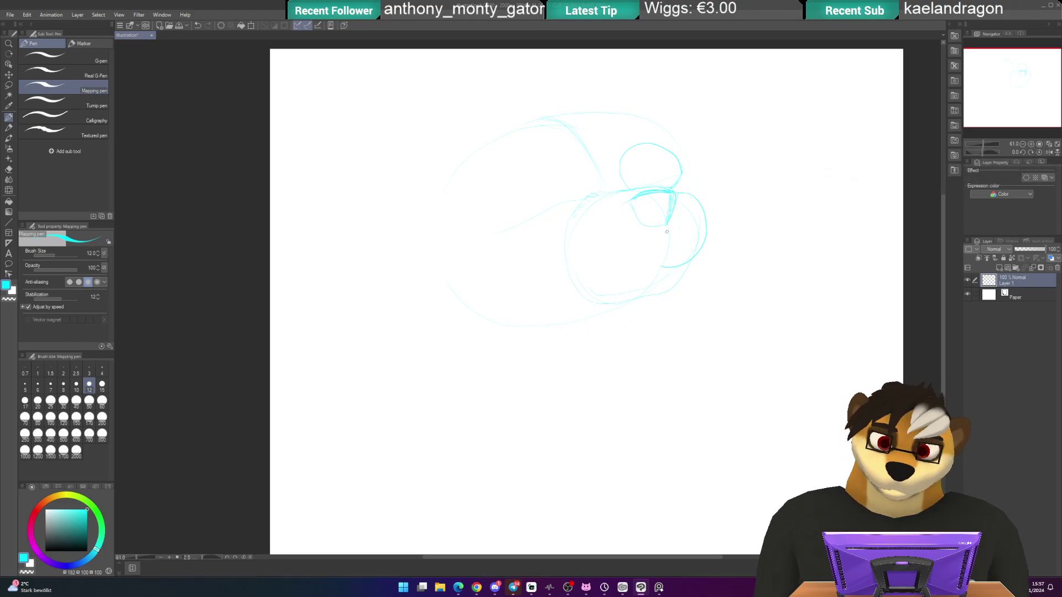
pyautogui.moveTo(659, 230); pyautogui.dragTo(655, 273)
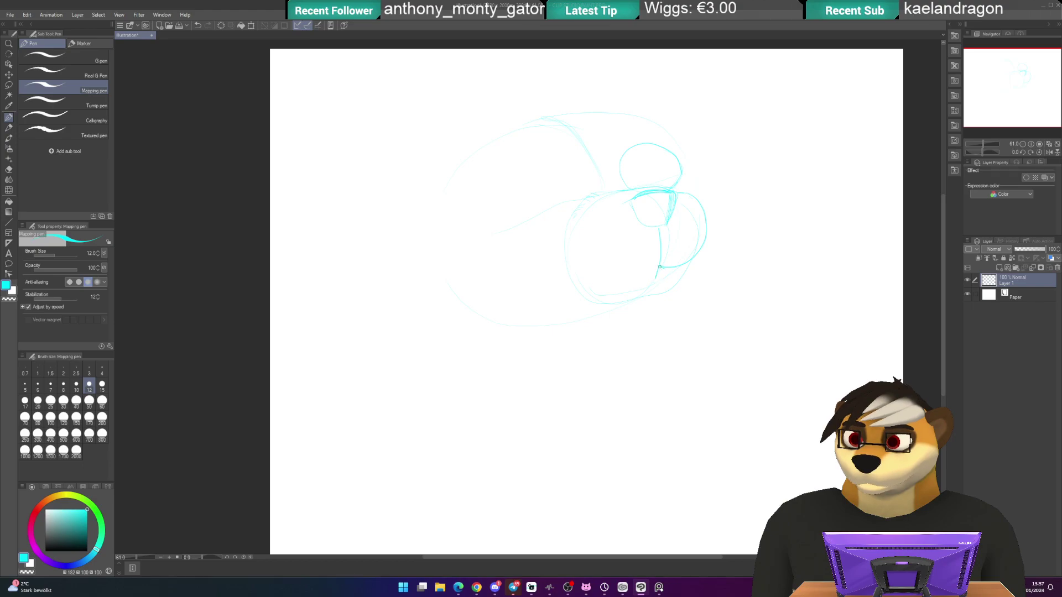
# - Tidy the junction below the nose with the eraser and draw the mouth line curving back along the near cheek
pyautogui.press('e')
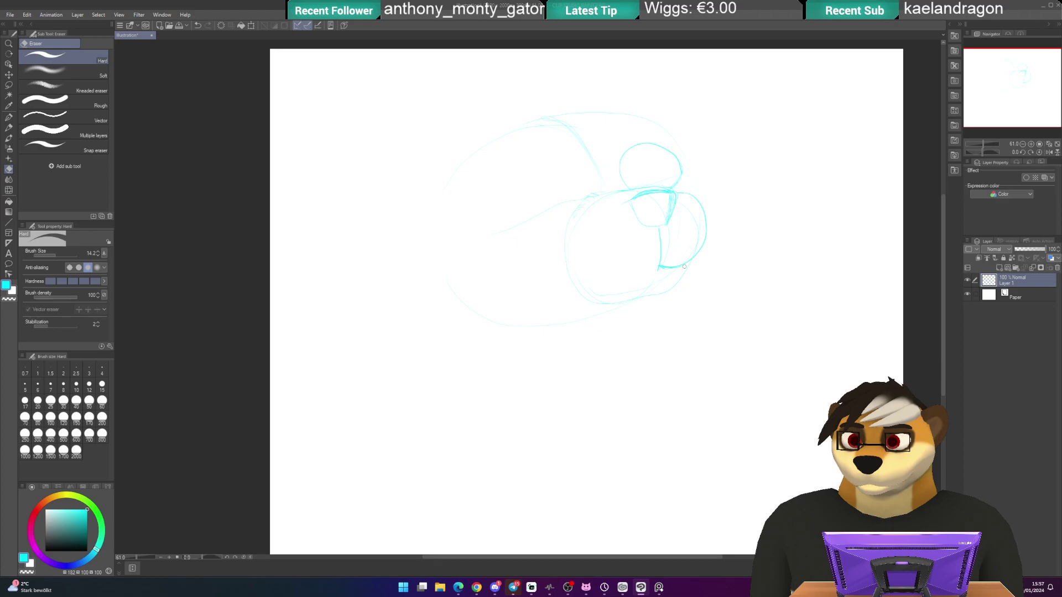
pyautogui.press('p')
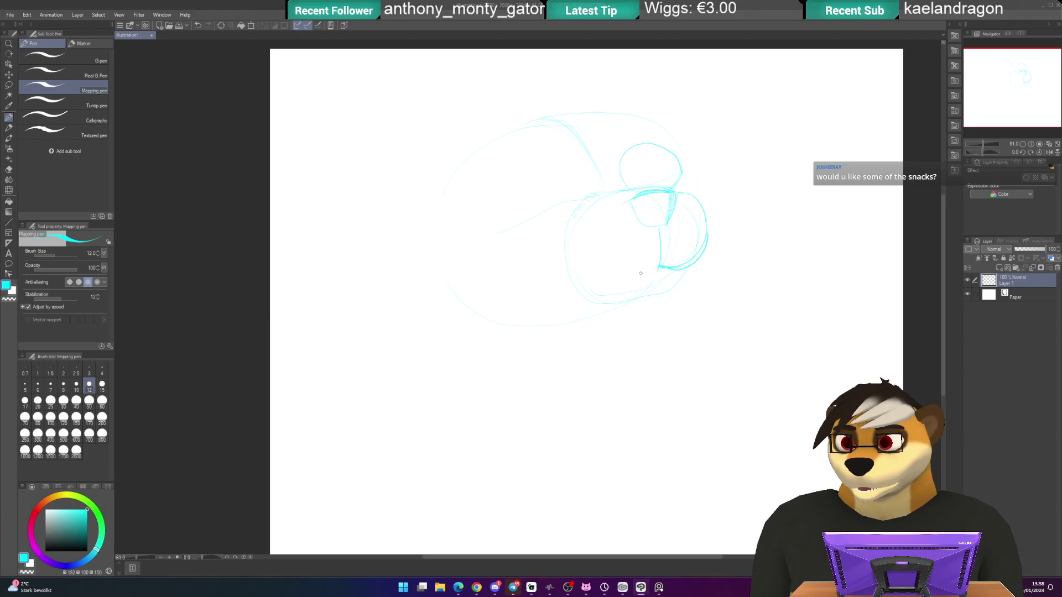
pyautogui.moveTo(642, 276); pyautogui.dragTo(655, 268)
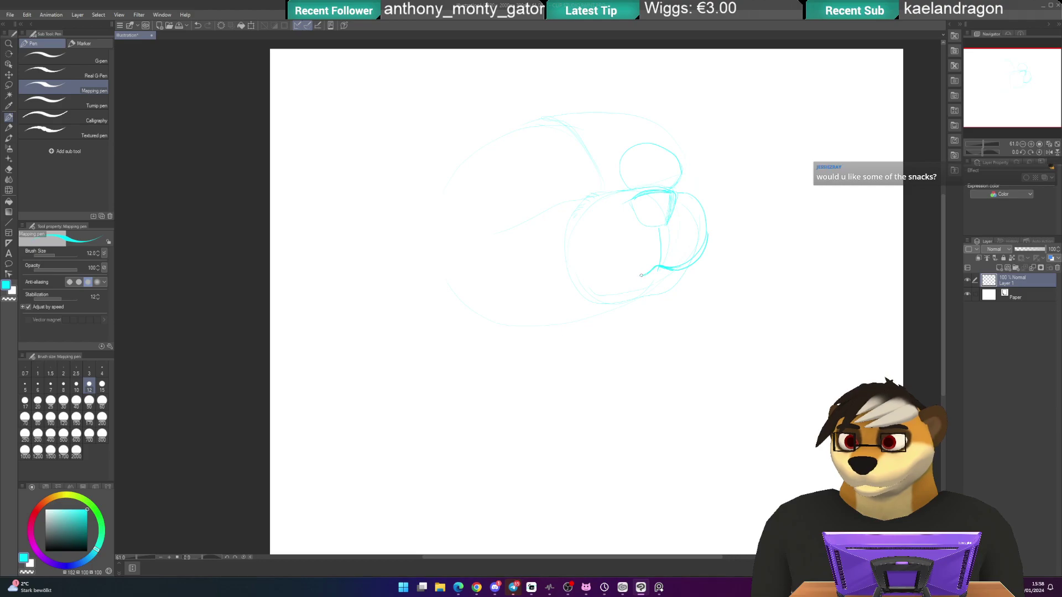
pyautogui.moveTo(641, 276); pyautogui.dragTo(571, 278)
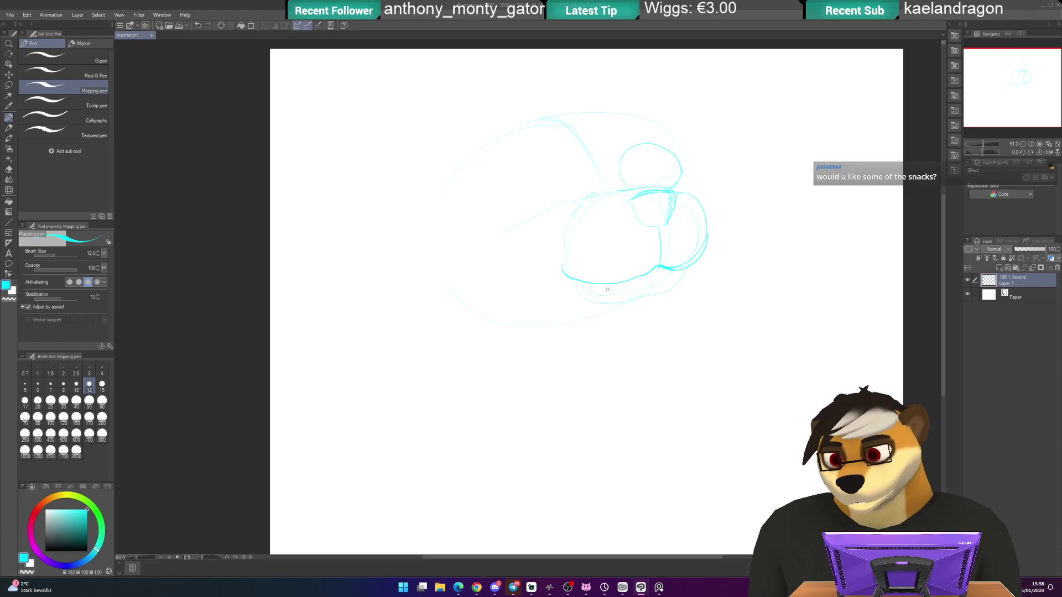
# - Erase the centre of the mouth and redraw it as a small arch joining both cheeks beneath the nose line
pyautogui.press('e')
pyautogui.moveTo(653, 266)
pyautogui.mouseDown()
pyautogui.moveTo(676, 268)
pyautogui.moveTo(661, 270)
pyautogui.mouseUp()
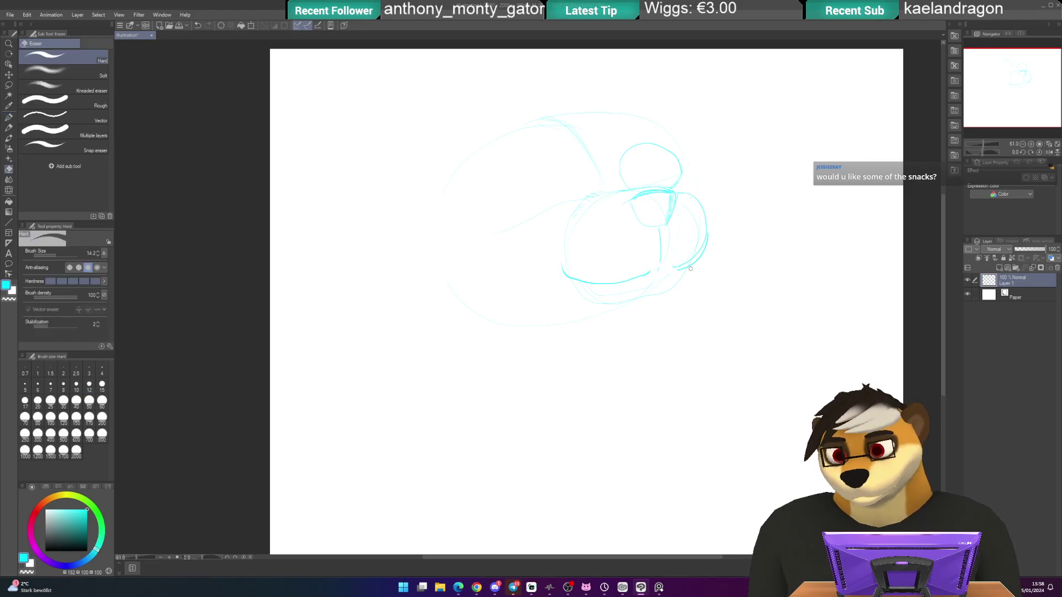
pyautogui.press('p')
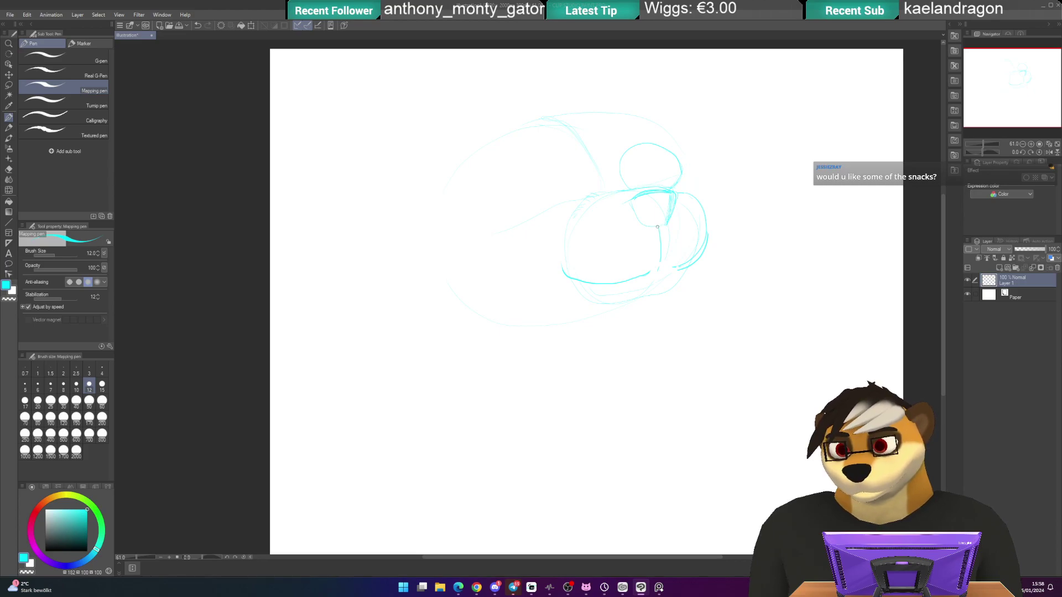
pyautogui.moveTo(660, 262); pyautogui.dragTo(660, 269)
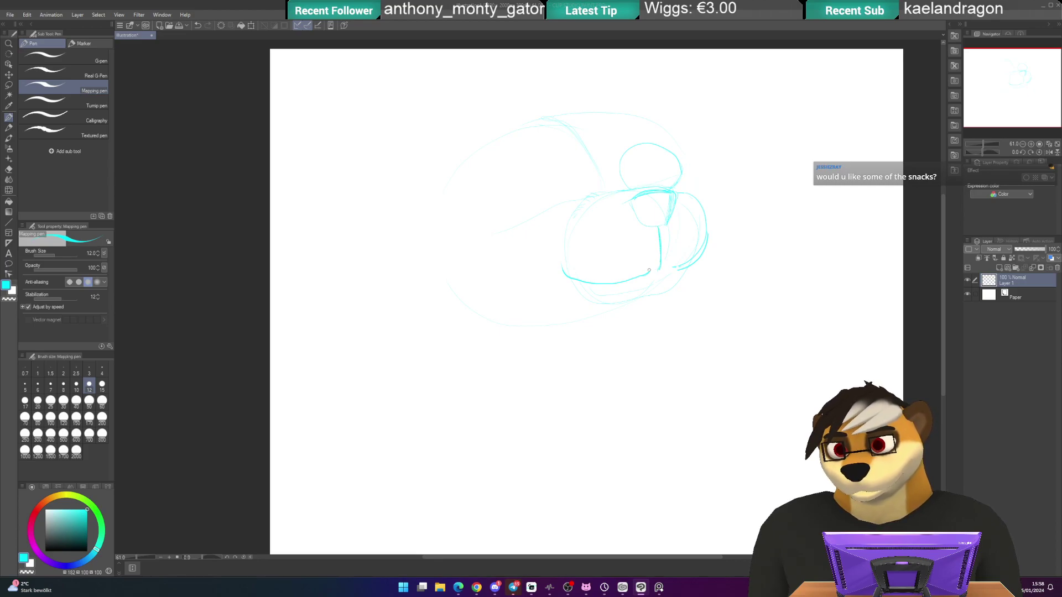
pyautogui.moveTo(654, 258); pyautogui.dragTo(643, 272)
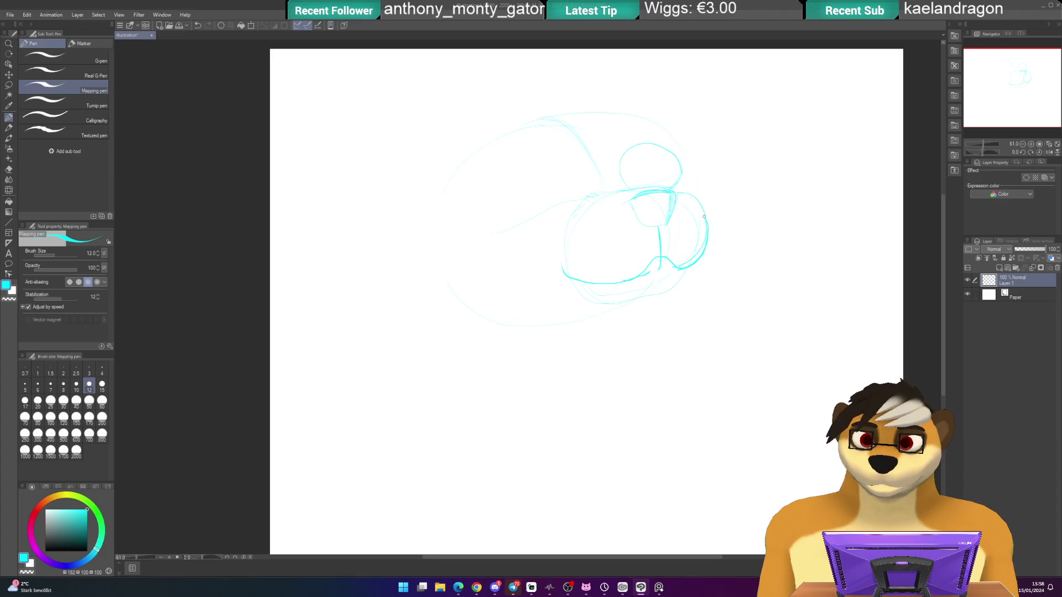
# - Erase the stray sketch lines around the far cheek and below the centre of the mouth
pyautogui.press('e')
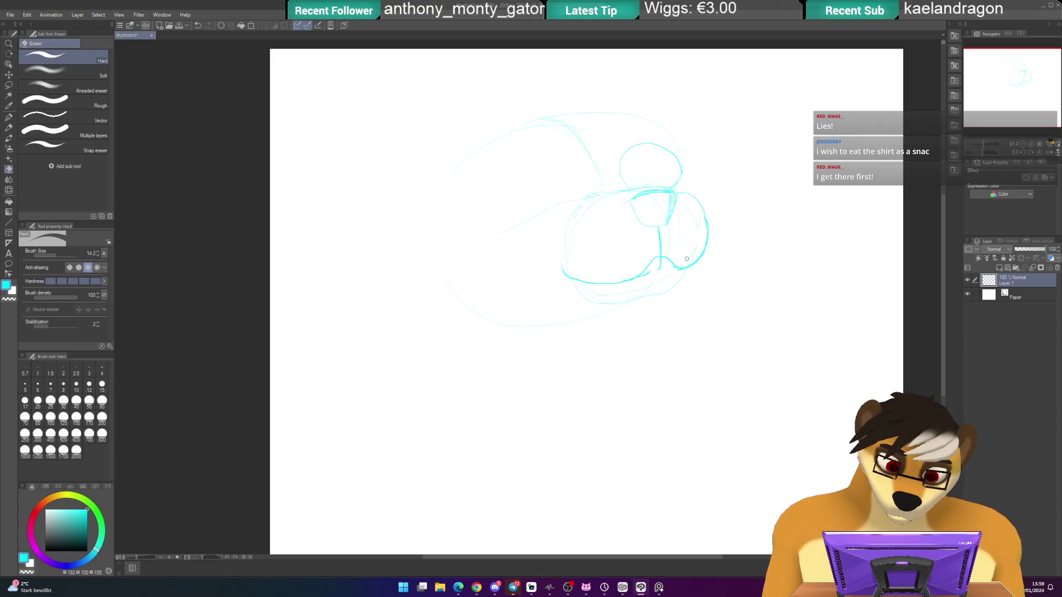
pyautogui.moveTo(632, 282); pyautogui.dragTo(645, 280)
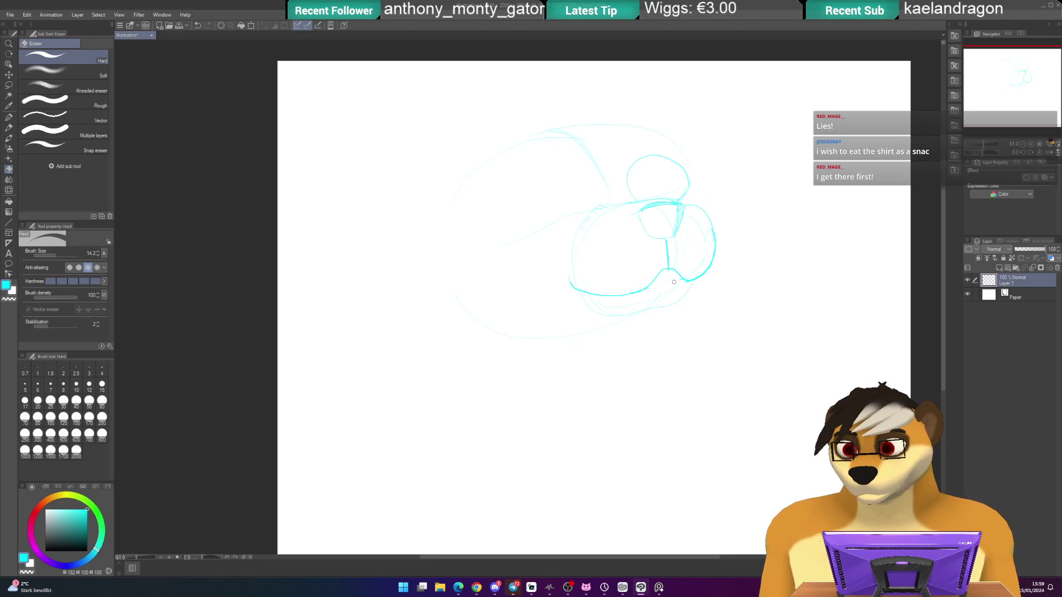
pyautogui.press('p')
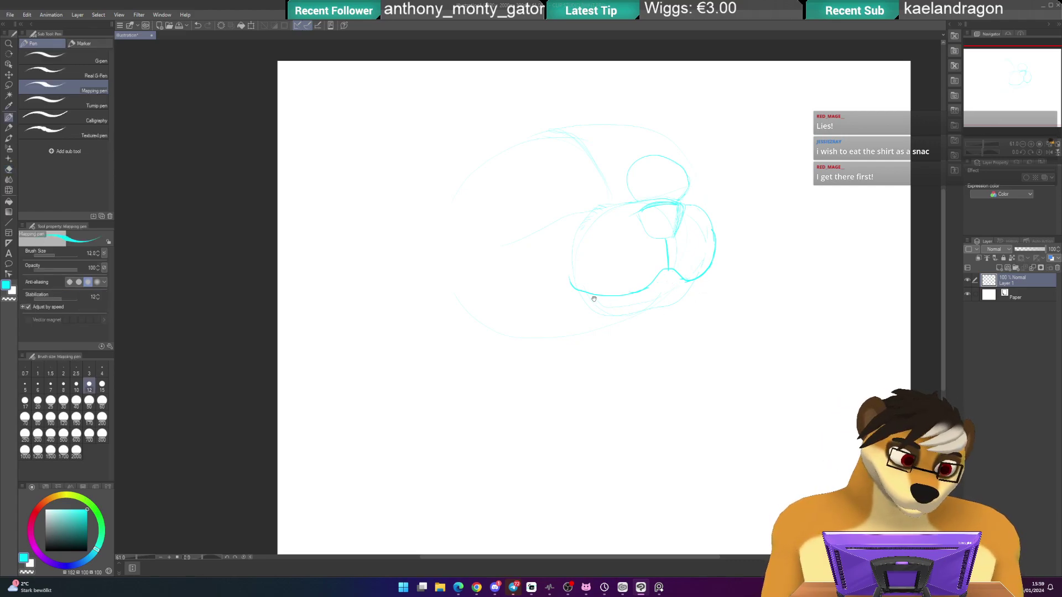
# - Erase the rear half of the mouth line along the near cheek and redraw it slightly lower
pyautogui.moveTo(594, 298); pyautogui.dragTo(620, 281)
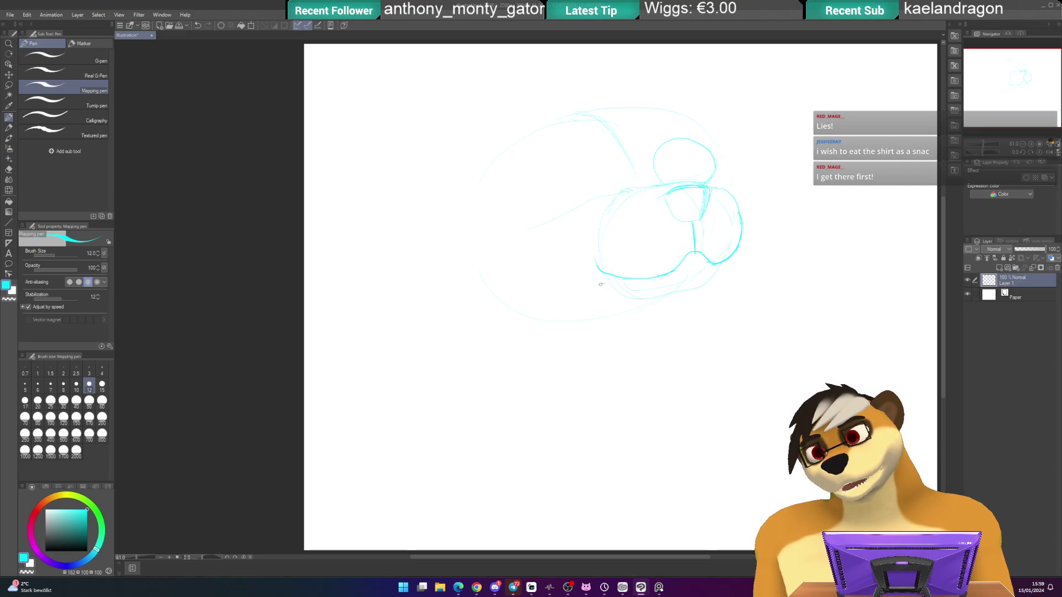
pyautogui.press('e')
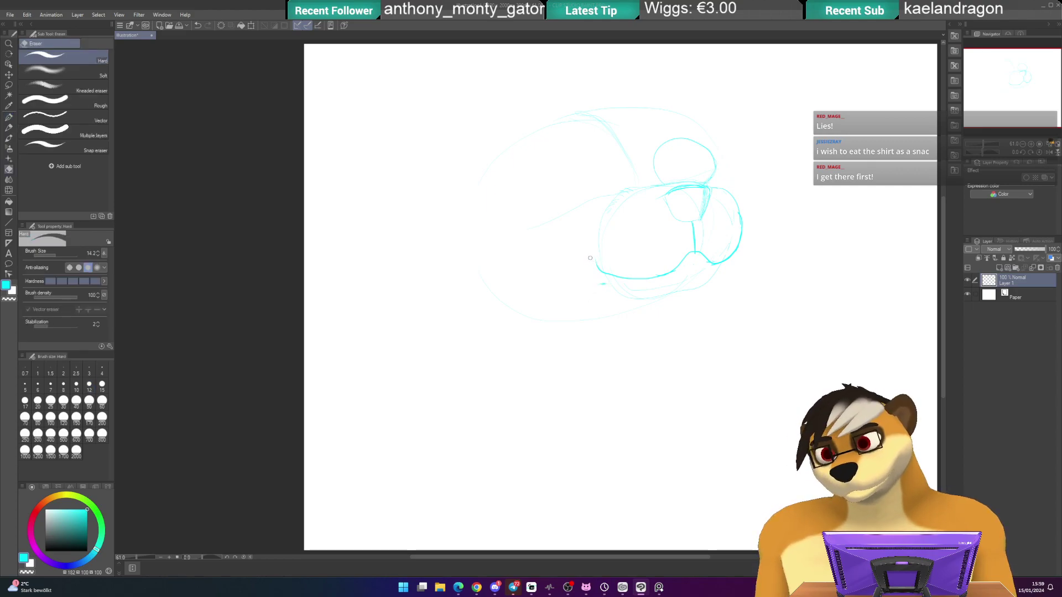
pyautogui.moveTo(599, 271); pyautogui.dragTo(643, 279)
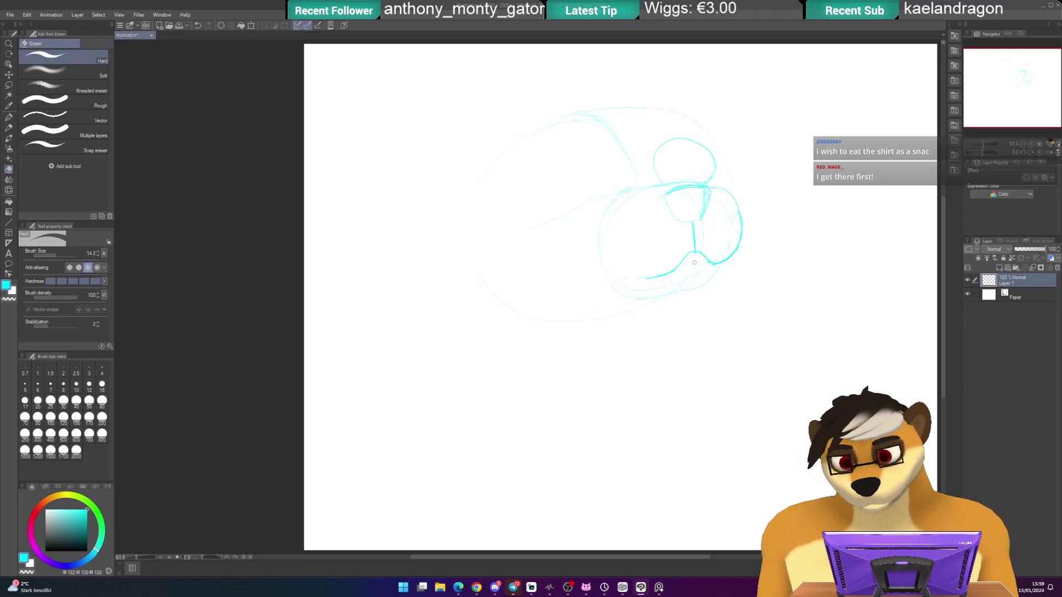
pyautogui.press('p')
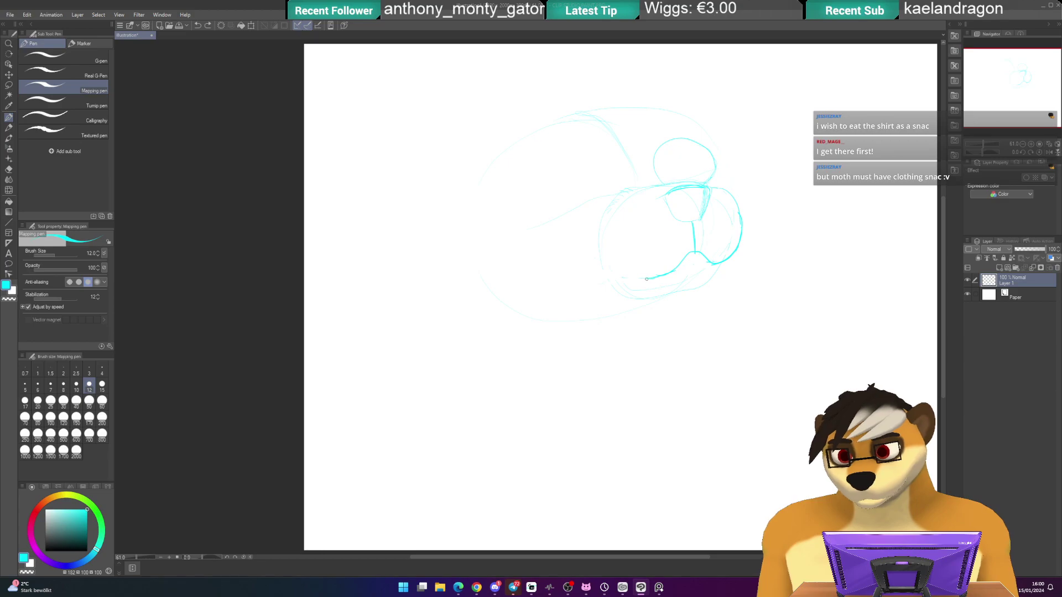
pyautogui.moveTo(657, 276); pyautogui.dragTo(601, 274)
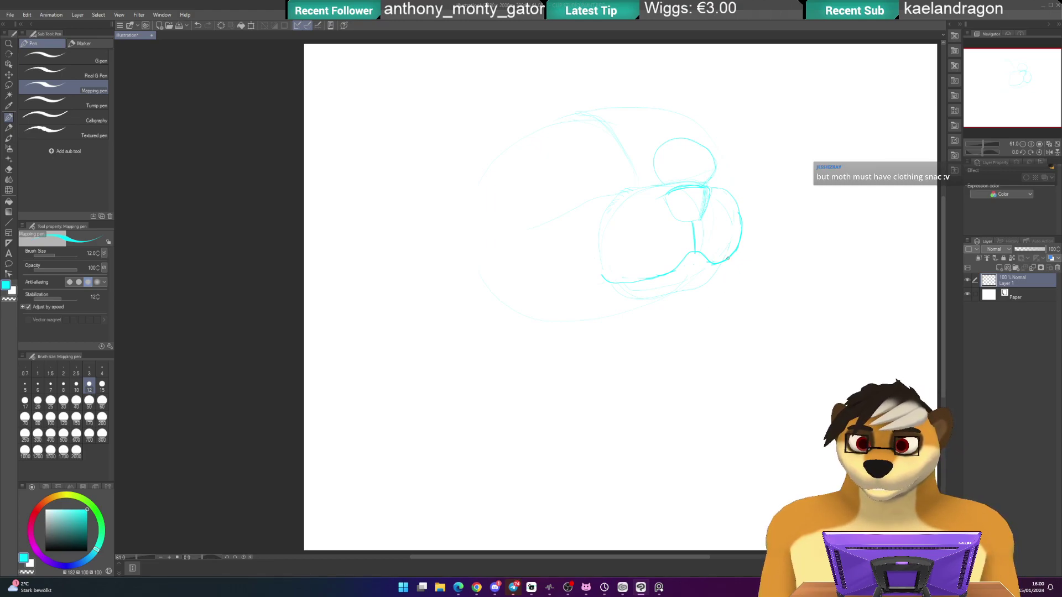
# - Draw the lower jaw line from beneath the far cheek, curving under the chin and back below the mouth
pyautogui.scroll(1, 724, 276)
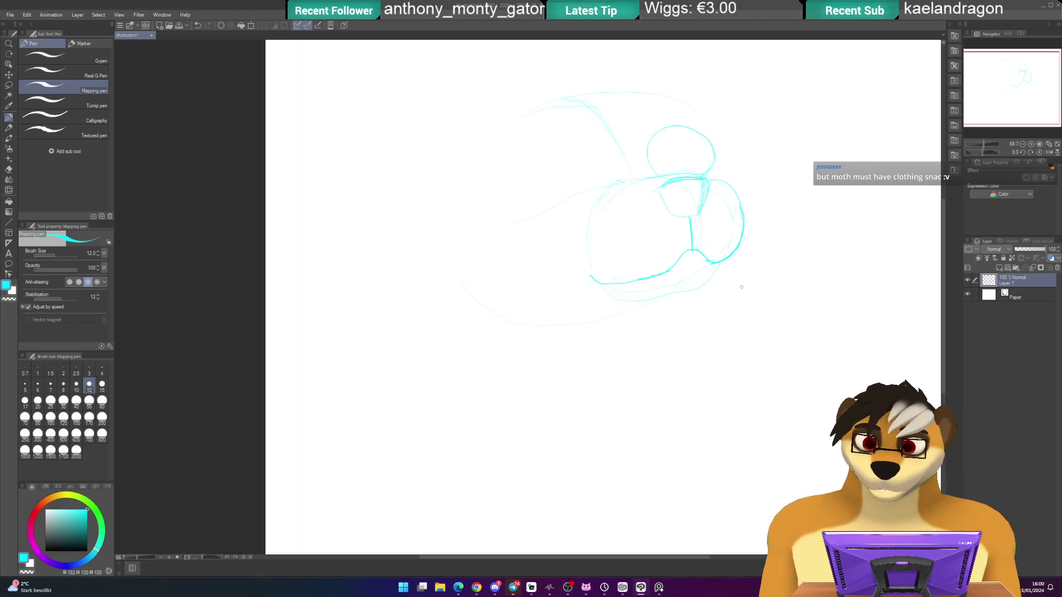
pyautogui.moveTo(720, 284); pyautogui.dragTo(713, 292)
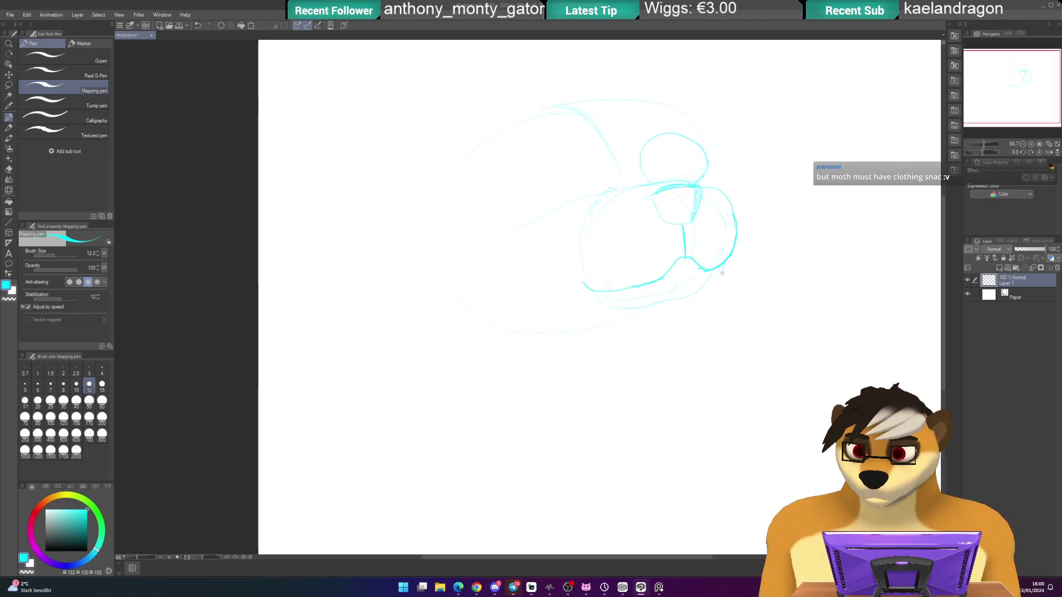
pyautogui.moveTo(721, 275)
pyautogui.mouseDown()
pyautogui.moveTo(676, 314)
pyautogui.moveTo(599, 333)
pyautogui.mouseUp()
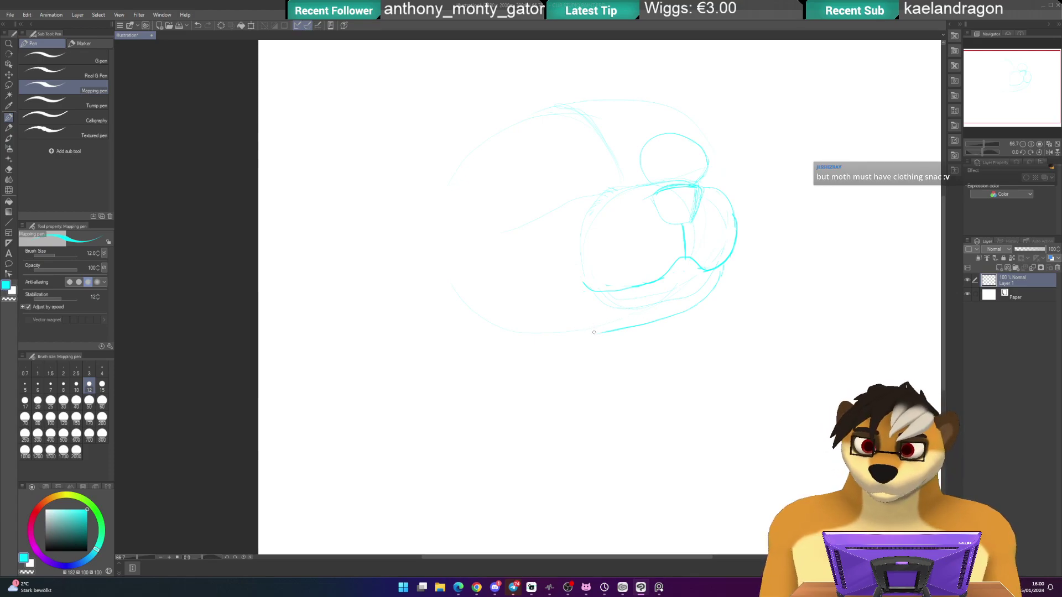
pyautogui.moveTo(599, 334); pyautogui.dragTo(566, 339)
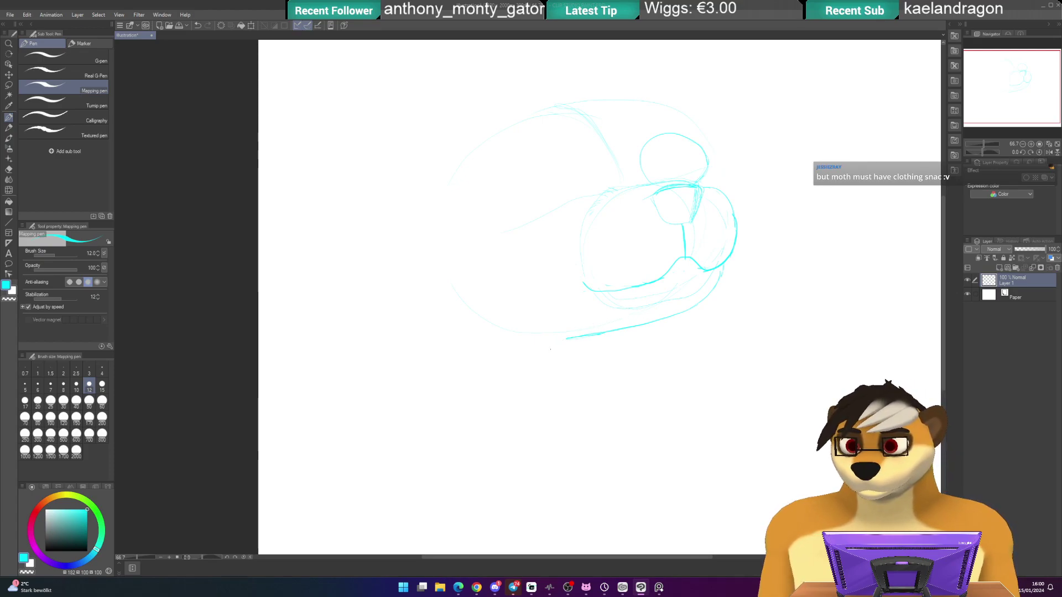
# - Mark the top, bottom and both sides of the near eye with short guide strokes above the muzzle
pyautogui.moveTo(555, 271); pyautogui.dragTo(561, 287)
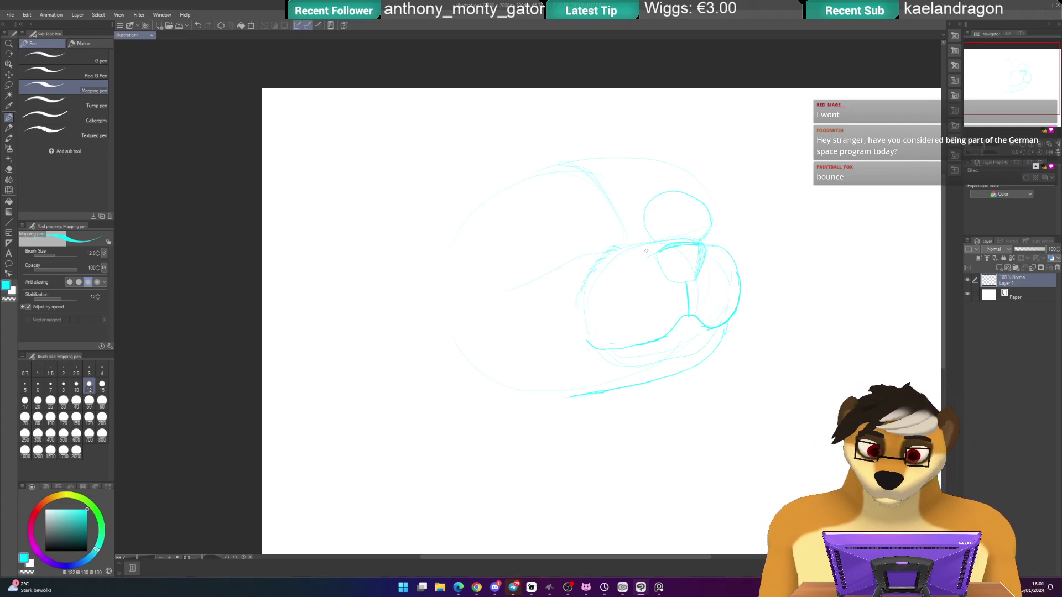
pyautogui.moveTo(456, 218)
pyautogui.mouseDown()
pyautogui.moveTo(493, 204)
pyautogui.moveTo(536, 166)
pyautogui.moveTo(550, 189)
pyautogui.moveTo(530, 190)
pyautogui.mouseUp()
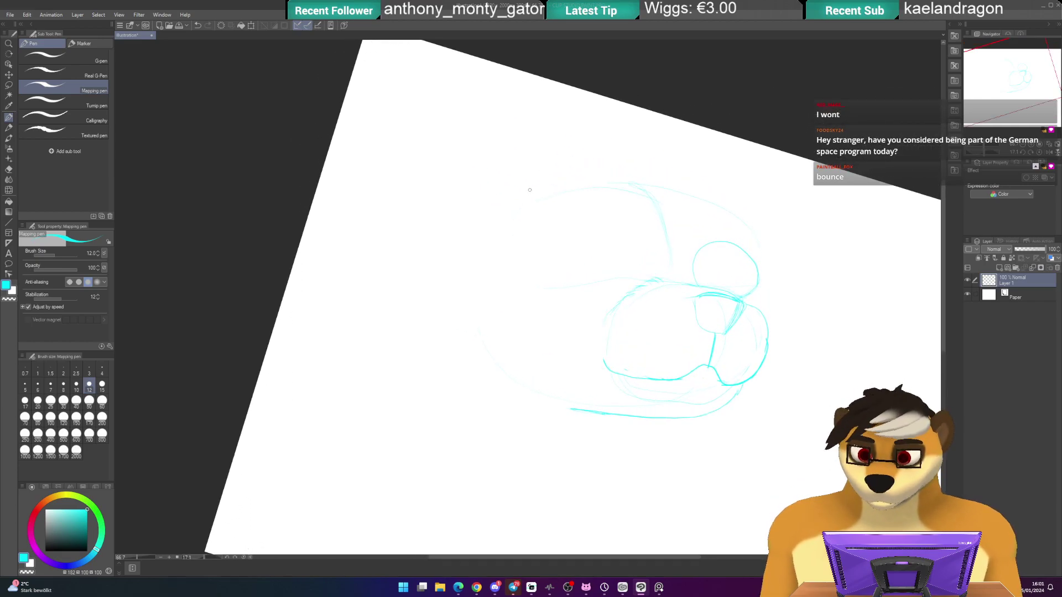
pyautogui.scroll(2, 533, 188)
pyautogui.scroll(-1, 573, 189)
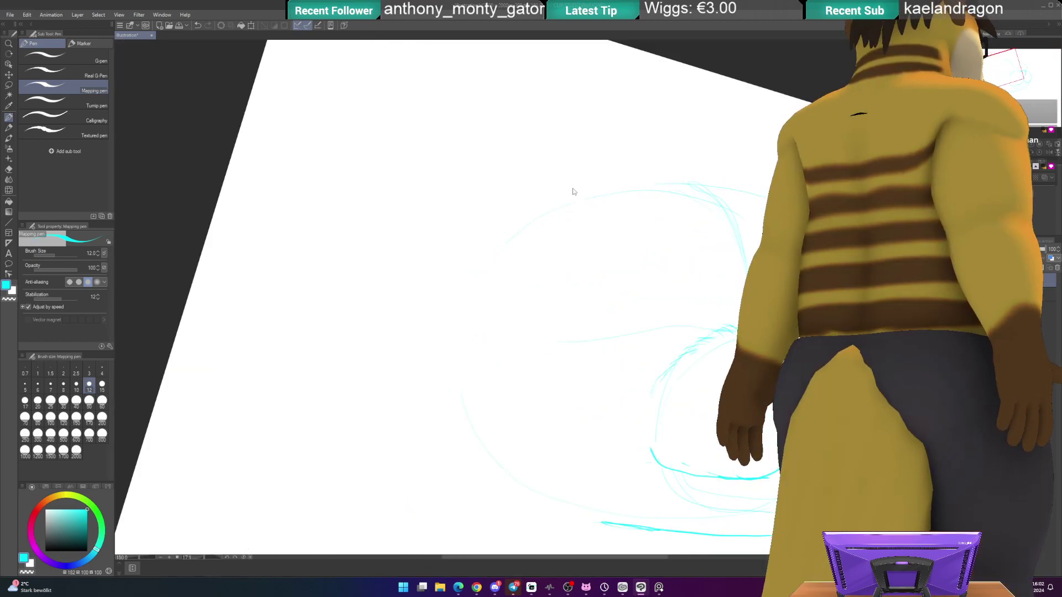
pyautogui.moveTo(583, 225); pyautogui.dragTo(537, 189)
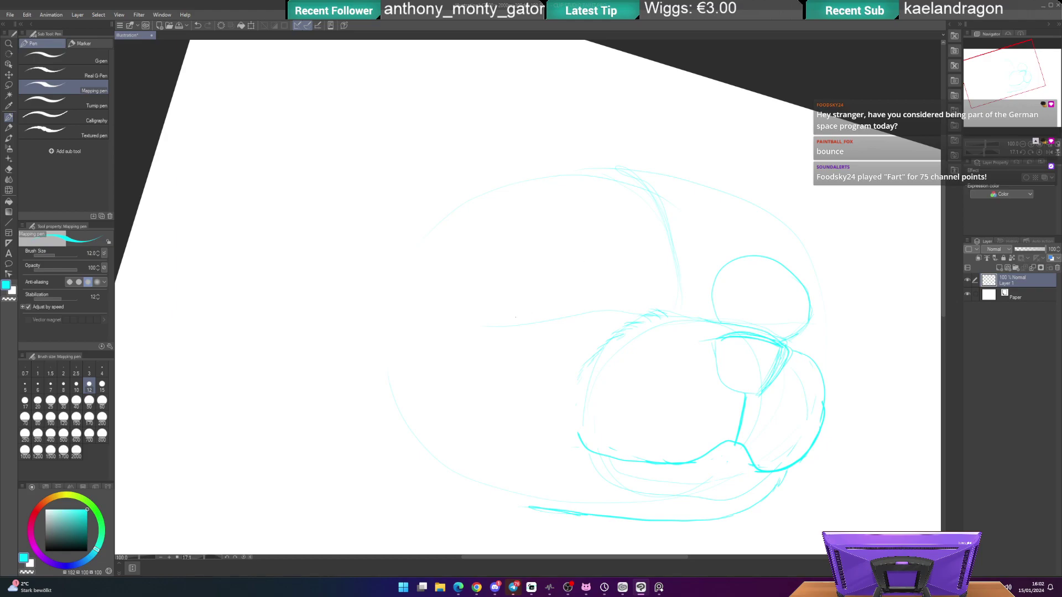
pyautogui.moveTo(578, 262); pyautogui.dragTo(566, 261)
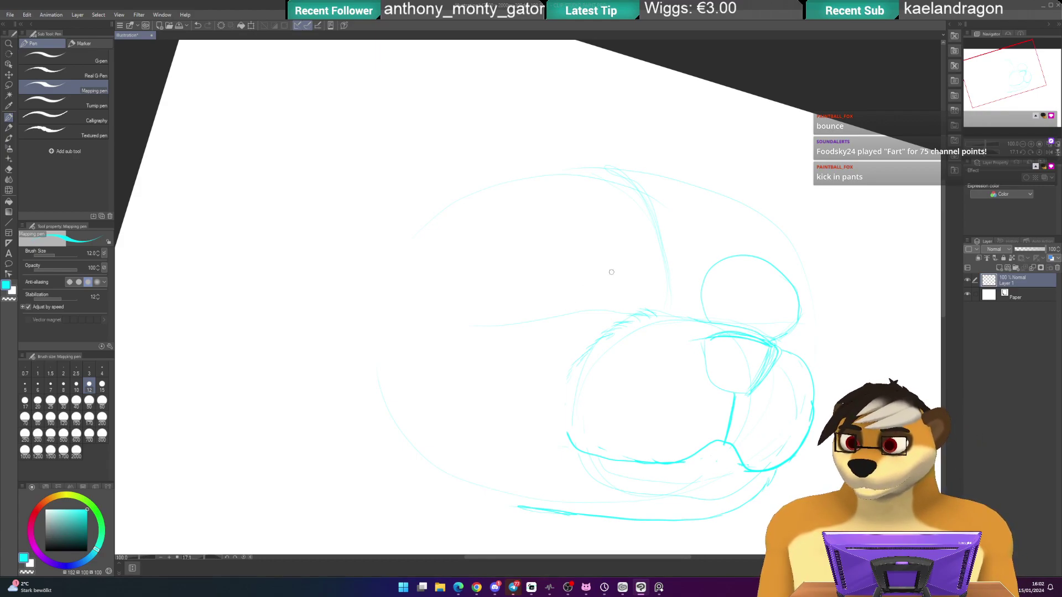
pyautogui.moveTo(586, 239); pyautogui.dragTo(531, 263)
pyautogui.moveTo(628, 265); pyautogui.dragTo(630, 276)
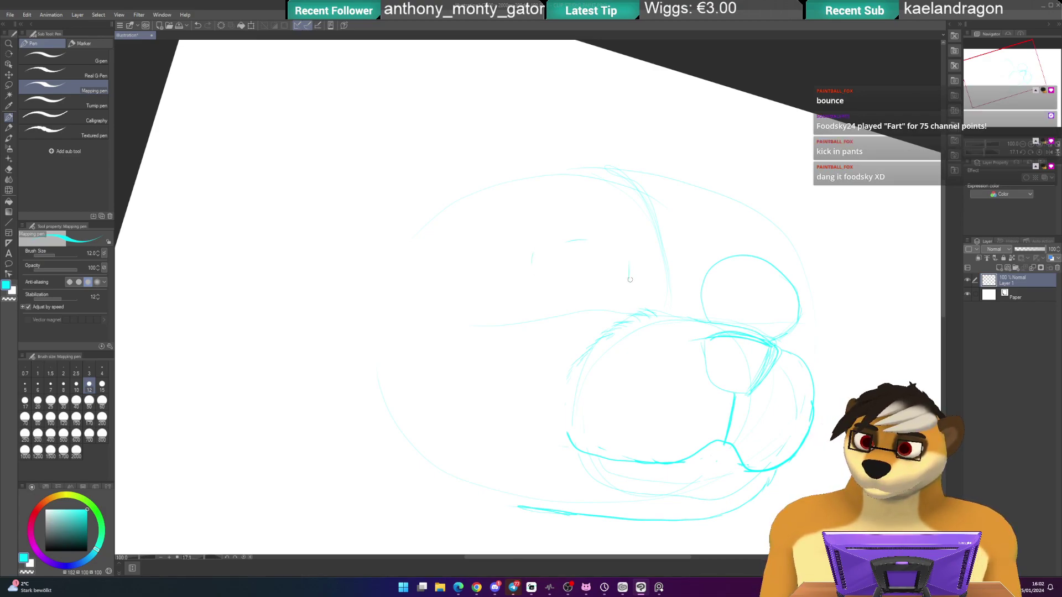
pyautogui.moveTo(576, 308); pyautogui.dragTo(584, 310)
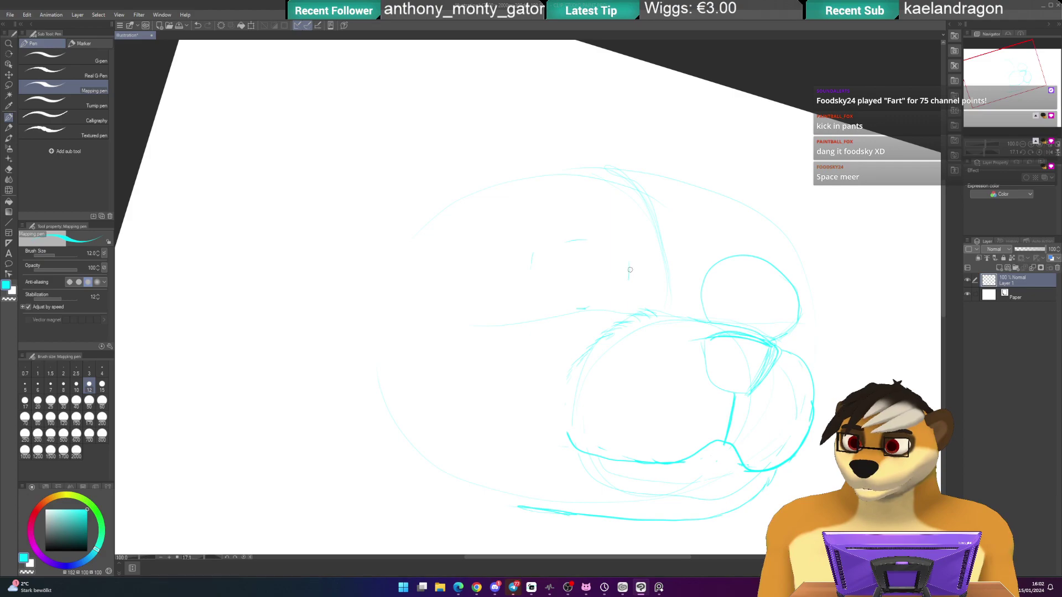
# - Try outlining the near eye as a wide oval around the guide marks
pyautogui.moveTo(629, 268)
pyautogui.mouseDown()
pyautogui.moveTo(622, 294)
pyautogui.moveTo(596, 309)
pyautogui.moveTo(546, 311)
pyautogui.mouseUp()
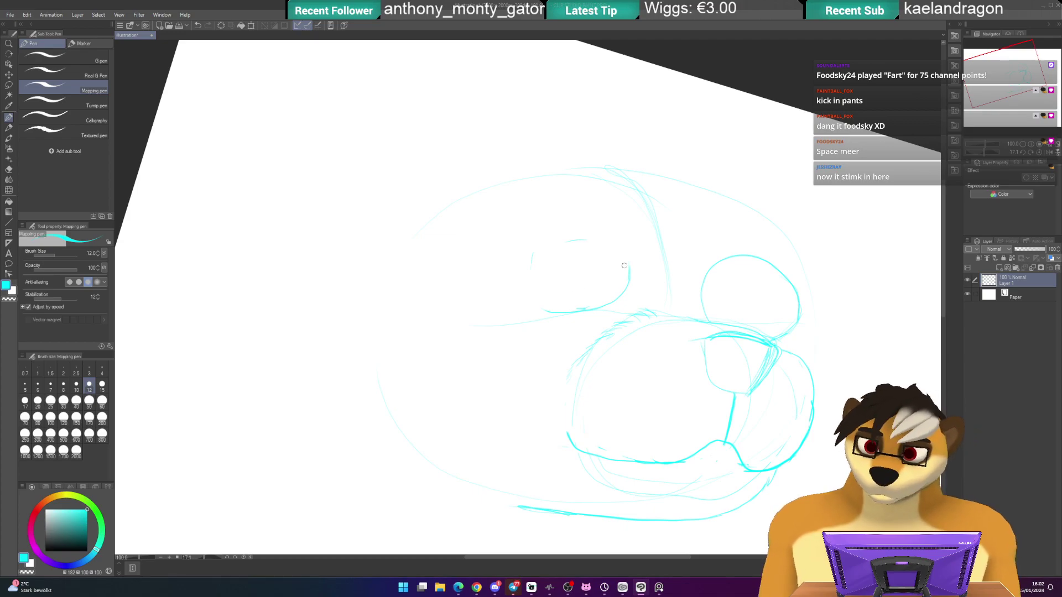
pyautogui.moveTo(629, 266)
pyautogui.mouseDown()
pyautogui.moveTo(609, 243)
pyautogui.moveTo(556, 238)
pyautogui.moveTo(531, 246)
pyautogui.moveTo(512, 299)
pyautogui.moveTo(544, 312)
pyautogui.moveTo(621, 302)
pyautogui.mouseUp()
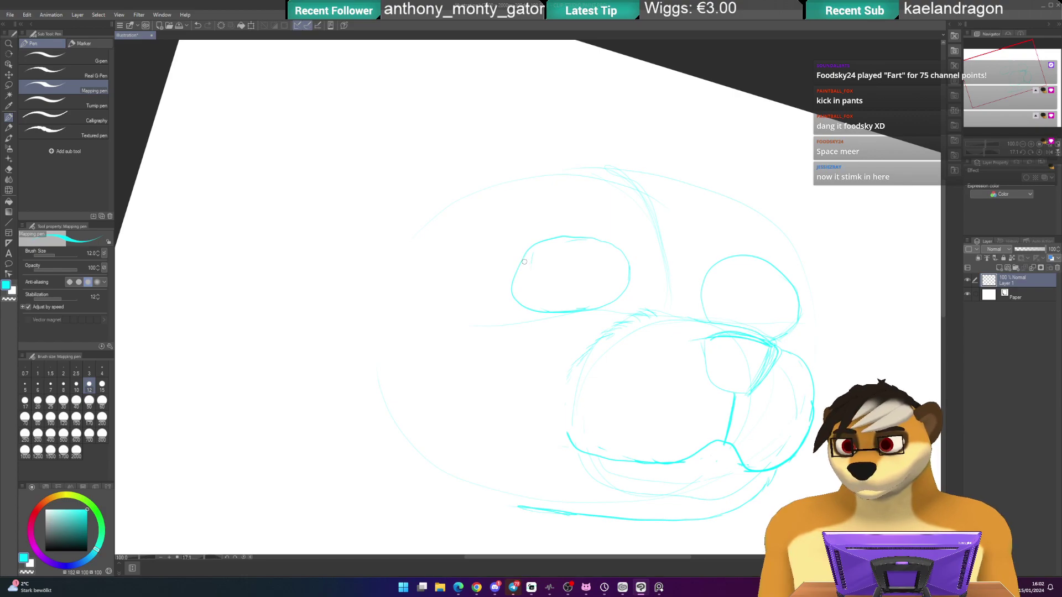
# - Try to move and slightly enlarge the lassoed near eye outline, then cancel the transformation and deselect
pyautogui.press('m')
pyautogui.moveTo(523, 227)
pyautogui.mouseDown()
pyautogui.moveTo(505, 261)
pyautogui.moveTo(558, 318)
pyautogui.moveTo(630, 230)
pyautogui.moveTo(517, 233)
pyautogui.mouseUp()
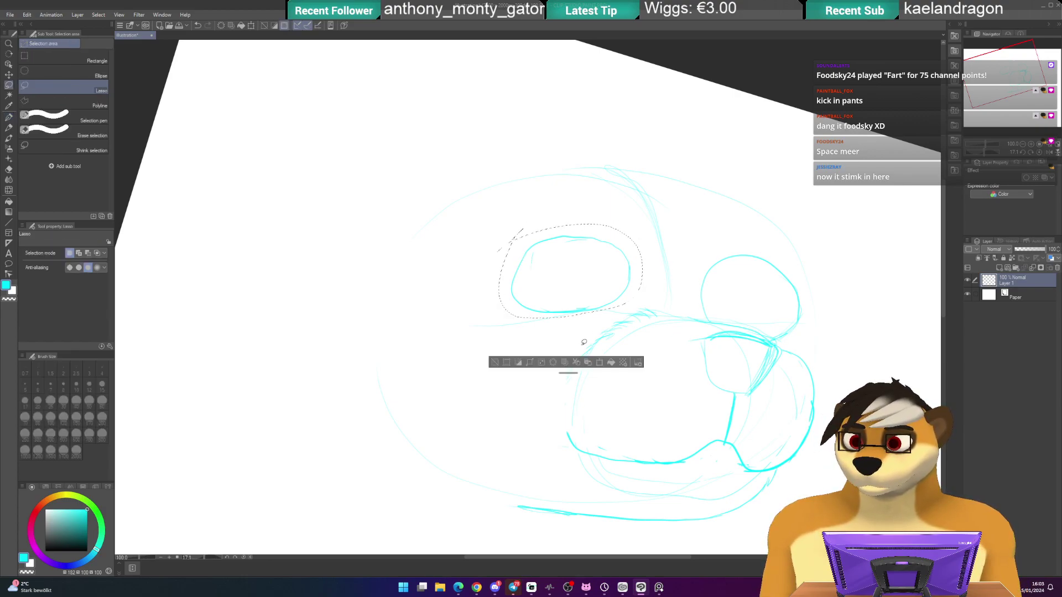
pyautogui.hotkey('ctrl', 't')
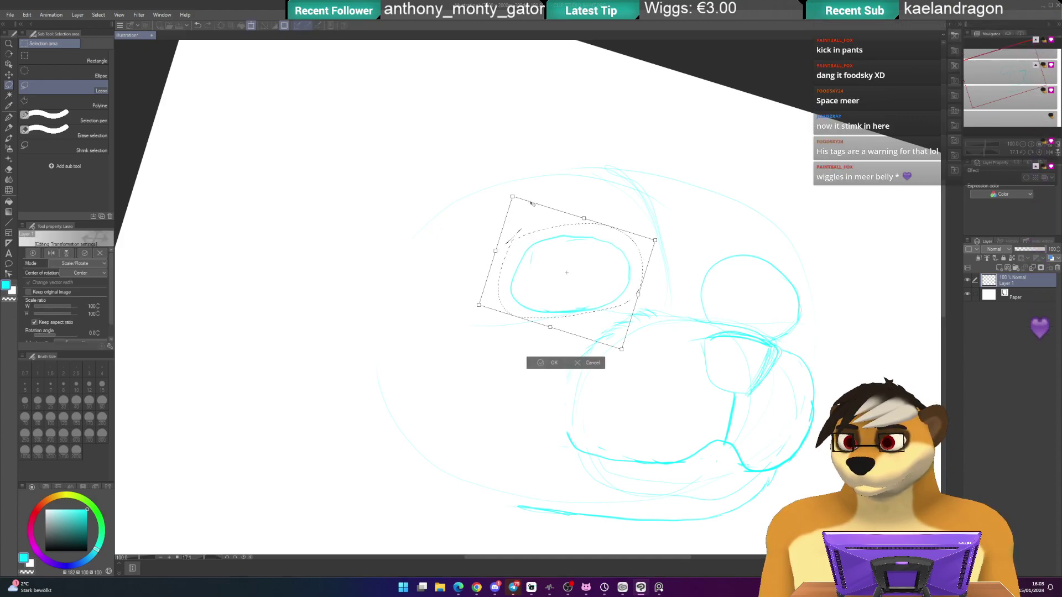
pyautogui.moveTo(532, 204); pyautogui.dragTo(535, 202)
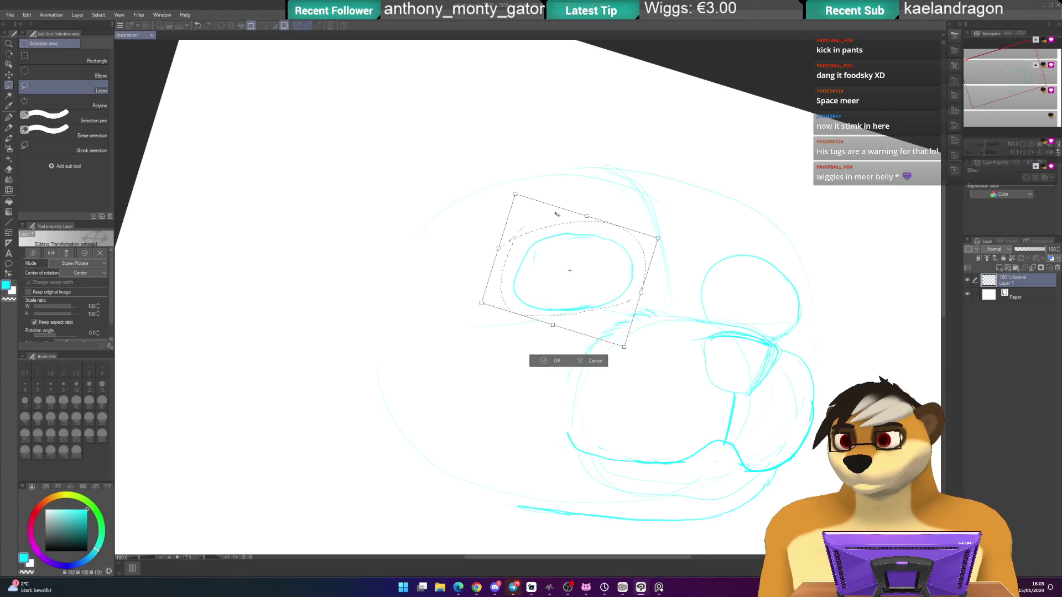
pyautogui.moveTo(587, 224); pyautogui.dragTo(588, 211)
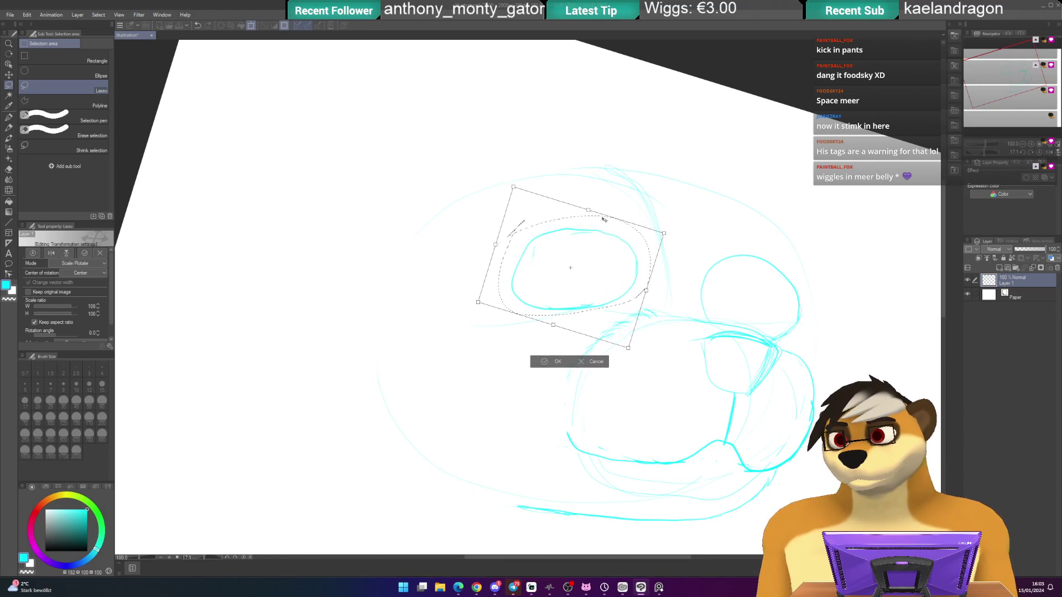
pyautogui.click(581, 363)
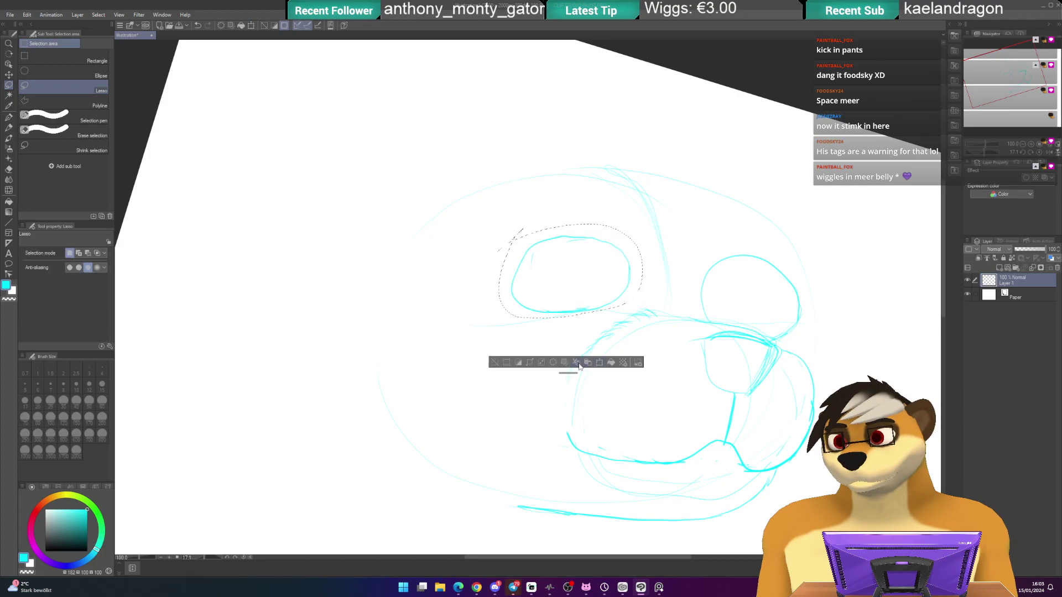
pyautogui.click(493, 365)
# - Undo the near eye's outline, try a narrower closed shape with the pen, and undo that too
pyautogui.hotkey('ctrl', 'z')
pyautogui.hotkey('ctrl', 'z')
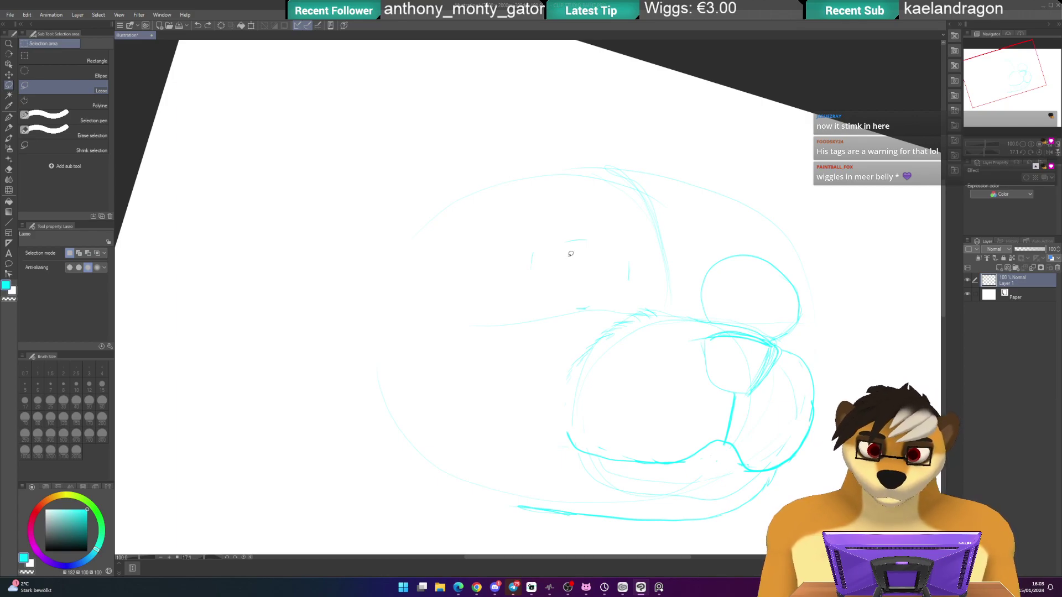
pyautogui.press('p')
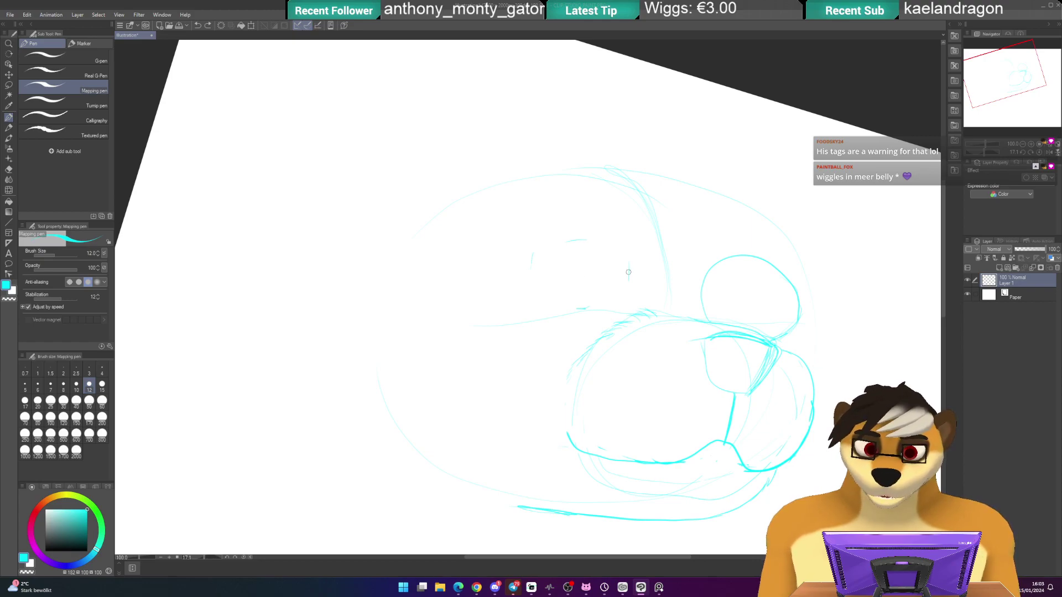
pyautogui.moveTo(630, 273)
pyautogui.mouseDown()
pyautogui.moveTo(603, 247)
pyautogui.moveTo(556, 238)
pyautogui.moveTo(524, 274)
pyautogui.moveTo(531, 309)
pyautogui.moveTo(566, 313)
pyautogui.moveTo(603, 304)
pyautogui.moveTo(630, 271)
pyautogui.mouseUp()
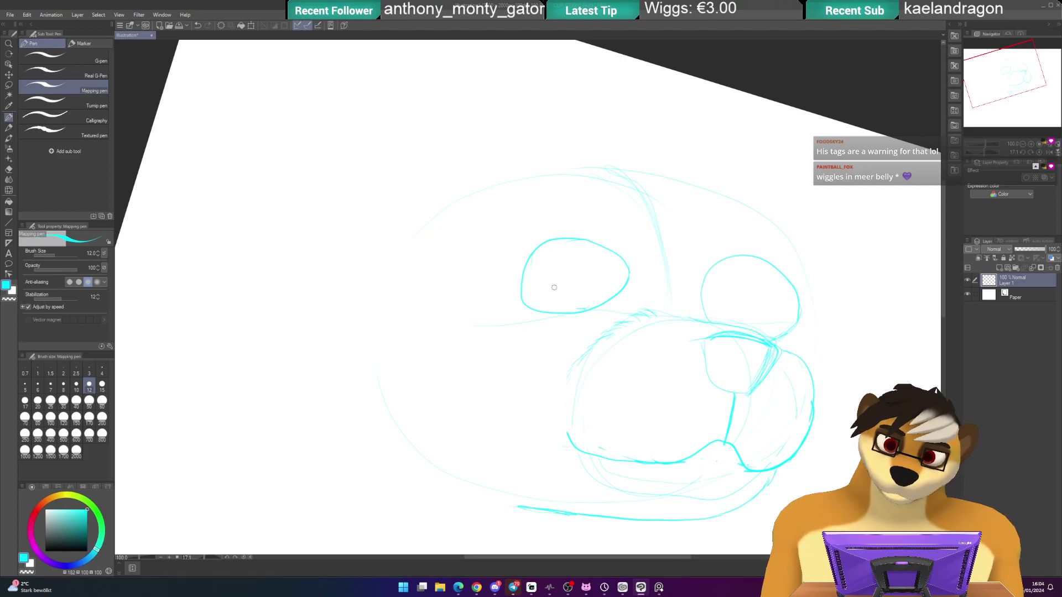
pyautogui.hotkey('ctrl', 'z')
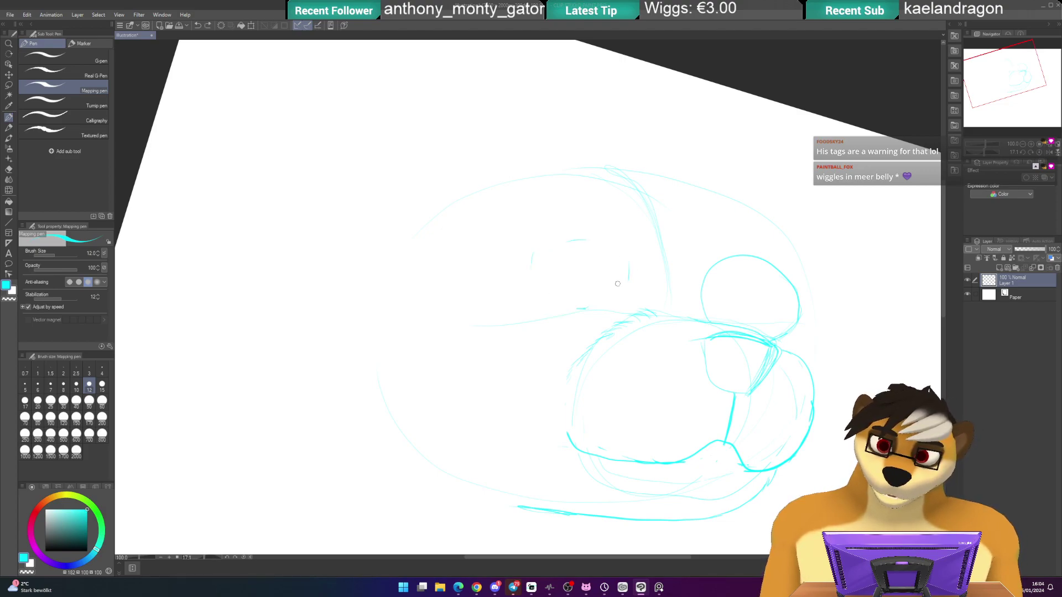
# - Outline the near eye as a slanted oval, running the curve along the bottom, up the outer side and over the top
pyautogui.moveTo(630, 278)
pyautogui.mouseDown()
pyautogui.moveTo(608, 306)
pyautogui.moveTo(561, 314)
pyautogui.mouseUp()
pyautogui.moveTo(545, 308)
pyautogui.mouseDown()
pyautogui.moveTo(521, 291)
pyautogui.moveTo(529, 260)
pyautogui.mouseUp()
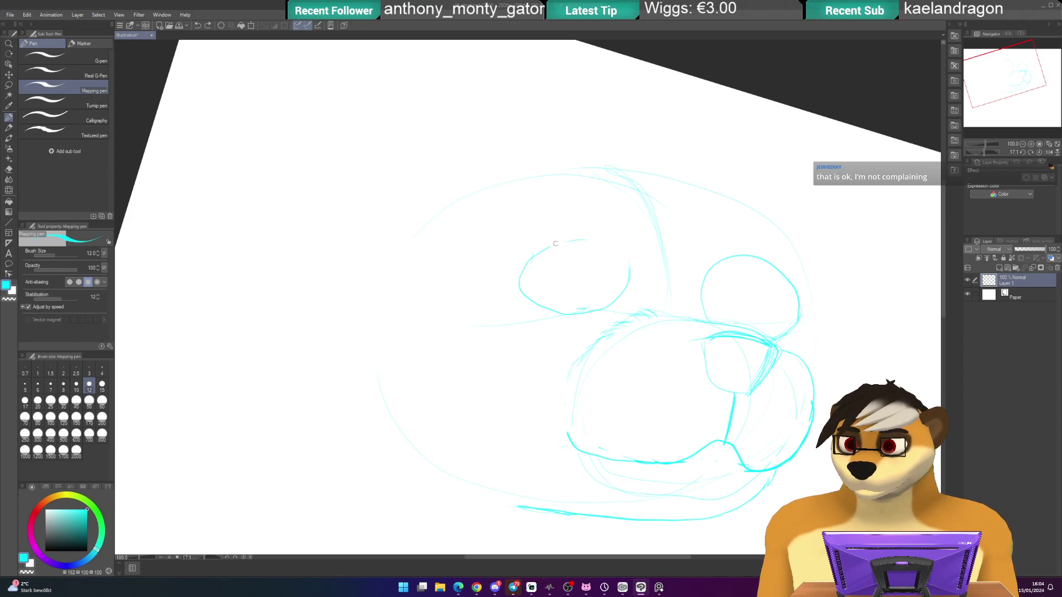
pyautogui.moveTo(583, 232)
pyautogui.mouseDown()
pyautogui.moveTo(606, 236)
pyautogui.moveTo(632, 276)
pyautogui.mouseUp()
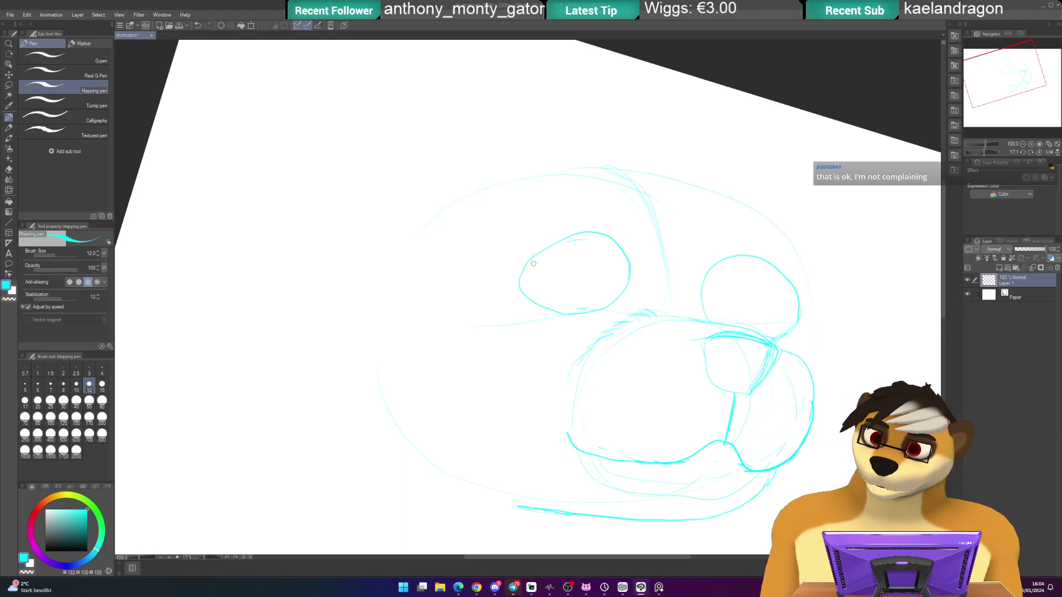
# - Erase the flat upper outer section of the near eye's outline and redraw it as a fuller curve
pyautogui.press('e')
pyautogui.moveTo(529, 259); pyautogui.dragTo(569, 241)
pyautogui.press('p')
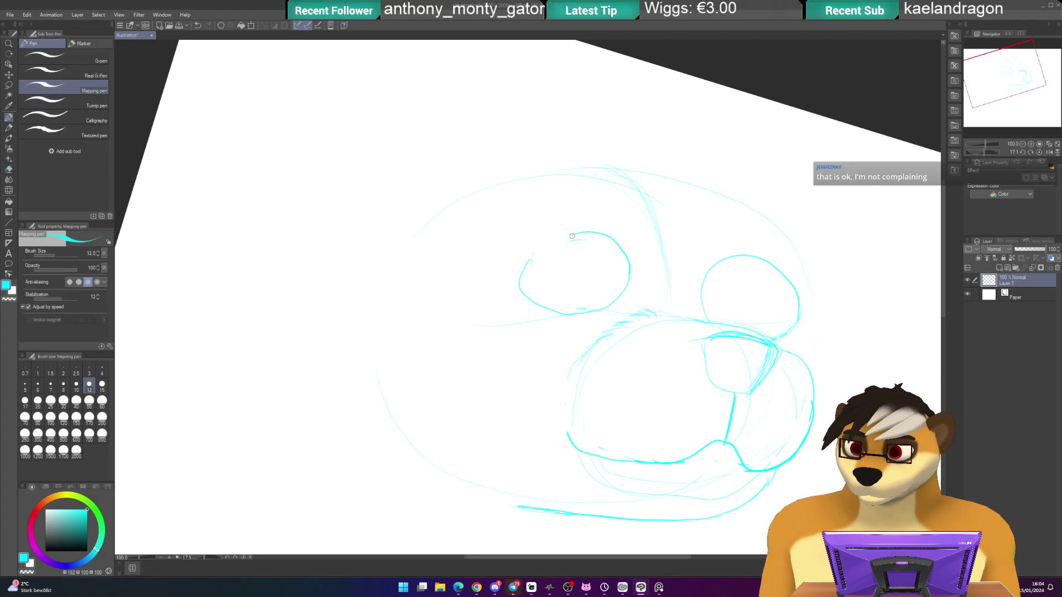
pyautogui.moveTo(548, 242); pyautogui.dragTo(527, 262)
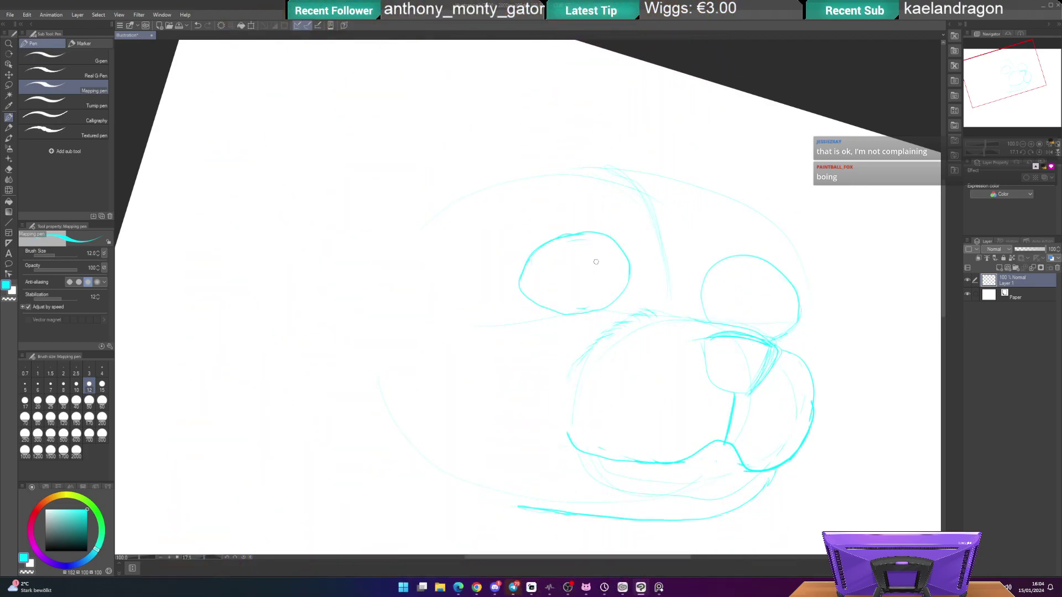
# - Erase the near eye's lower inner edge and redraw it as a rounder, fuller curve closing the outline
pyautogui.hotkey('ctrl', '@')
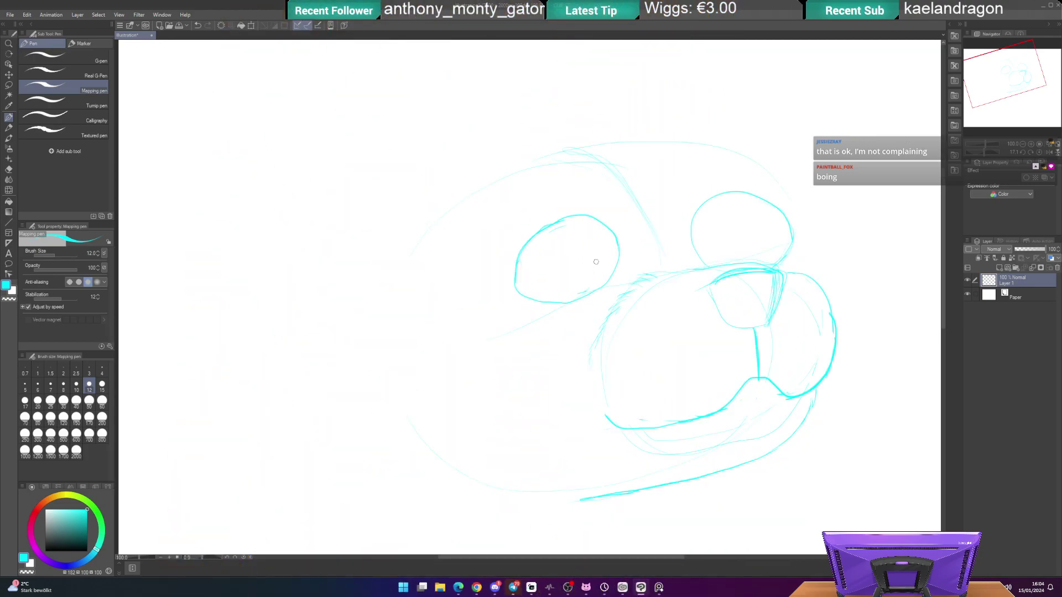
pyautogui.moveTo(561, 257); pyautogui.dragTo(519, 238)
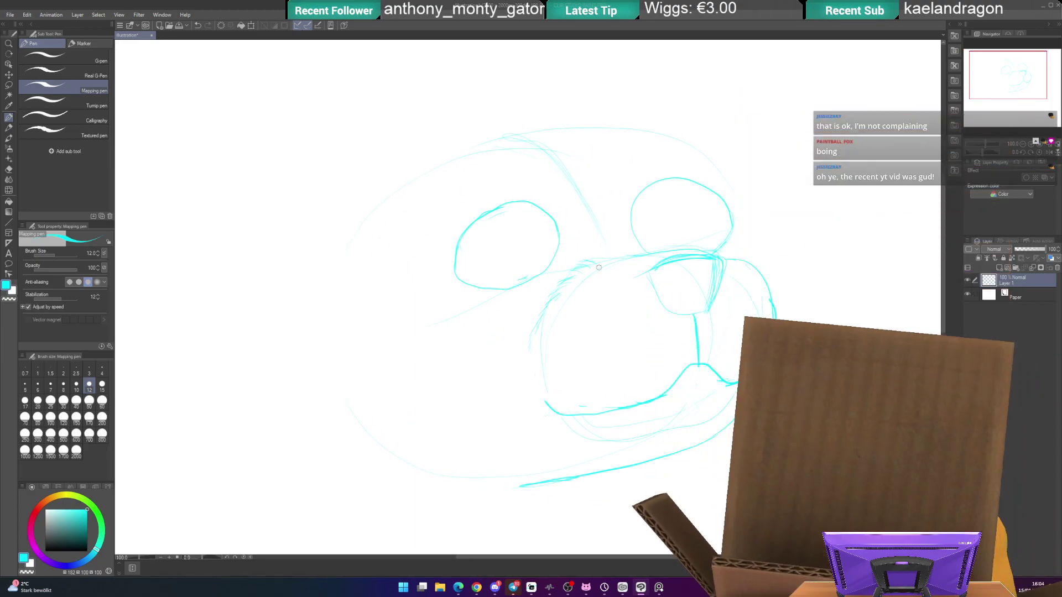
pyautogui.press('e')
pyautogui.moveTo(490, 286); pyautogui.dragTo(561, 267)
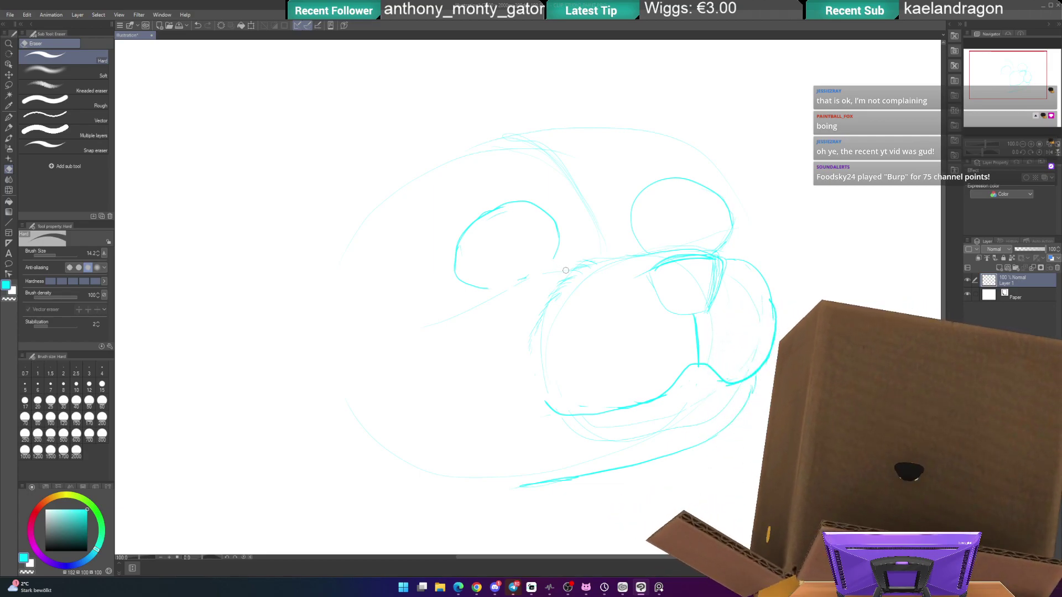
pyautogui.press('p')
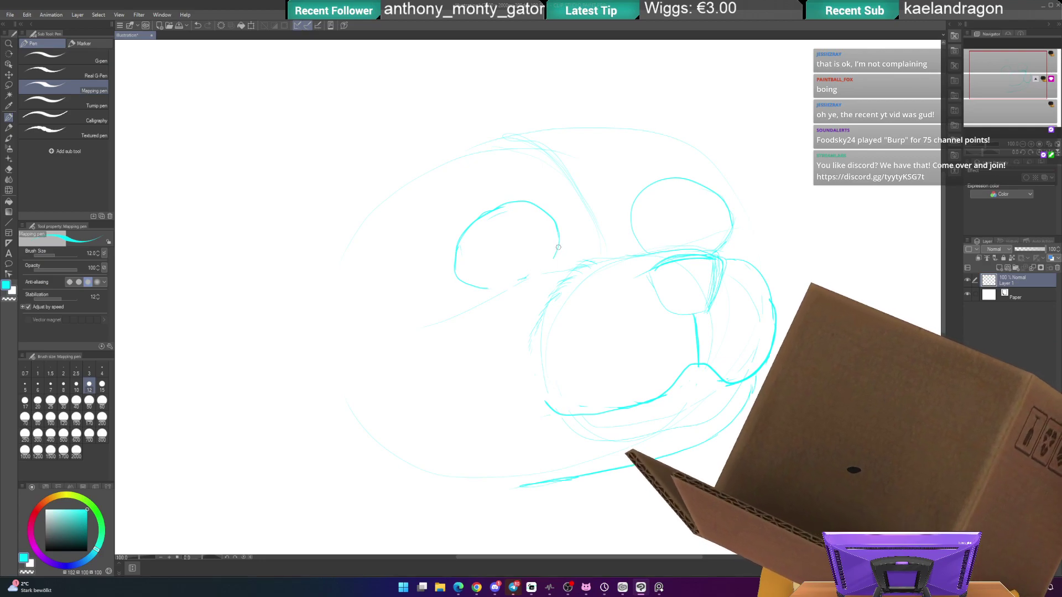
pyautogui.moveTo(541, 283); pyautogui.dragTo(491, 292)
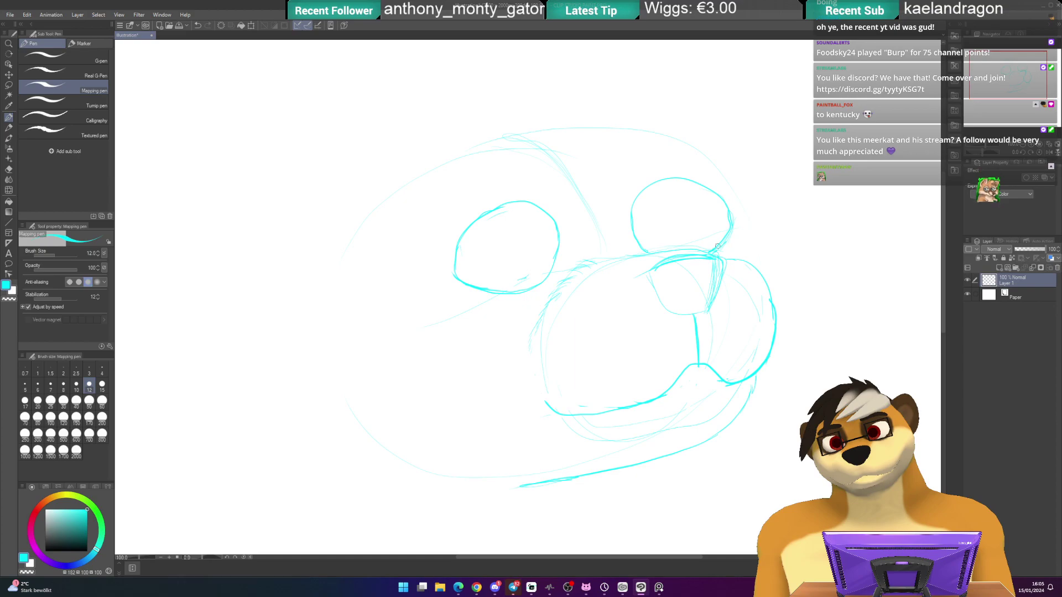
# - Thicken the far eye's outline along its outer side and along the bottom edge above the nose
pyautogui.moveTo(725, 200); pyautogui.dragTo(728, 230)
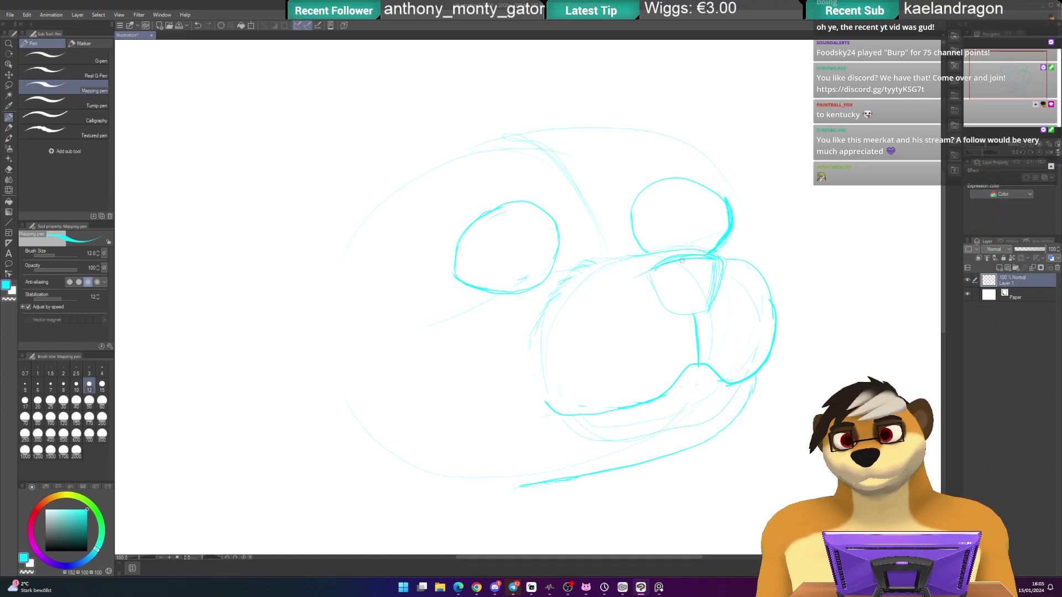
pyautogui.moveTo(700, 250); pyautogui.dragTo(655, 252)
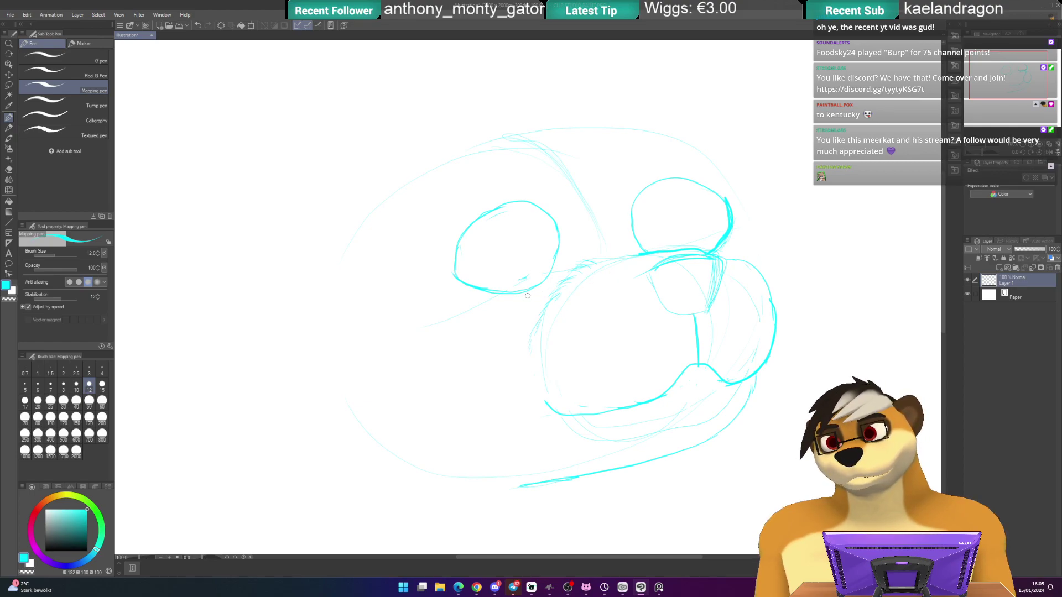
# - Lasso the near eye, shift it slightly downward with a transformation, apply it and deselect
pyautogui.press('m')
pyautogui.moveTo(448, 221)
pyautogui.mouseDown()
pyautogui.moveTo(474, 190)
pyautogui.moveTo(577, 228)
pyautogui.moveTo(528, 301)
pyautogui.moveTo(434, 251)
pyautogui.moveTo(456, 203)
pyautogui.mouseUp()
pyautogui.click(551, 330)
pyautogui.moveTo(514, 278); pyautogui.dragTo(515, 284)
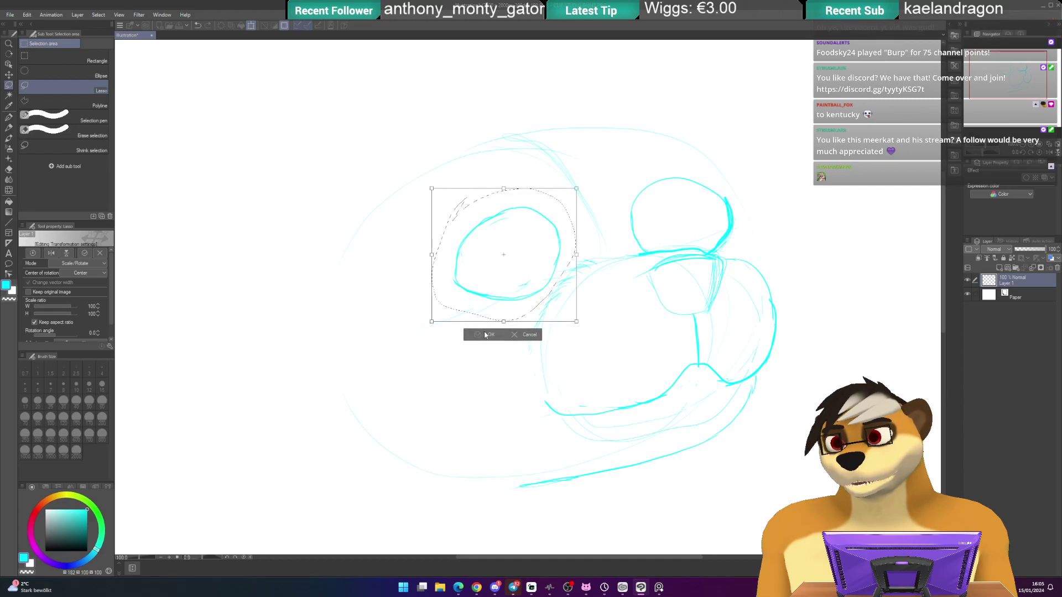
pyautogui.click(488, 335)
pyautogui.click(432, 331)
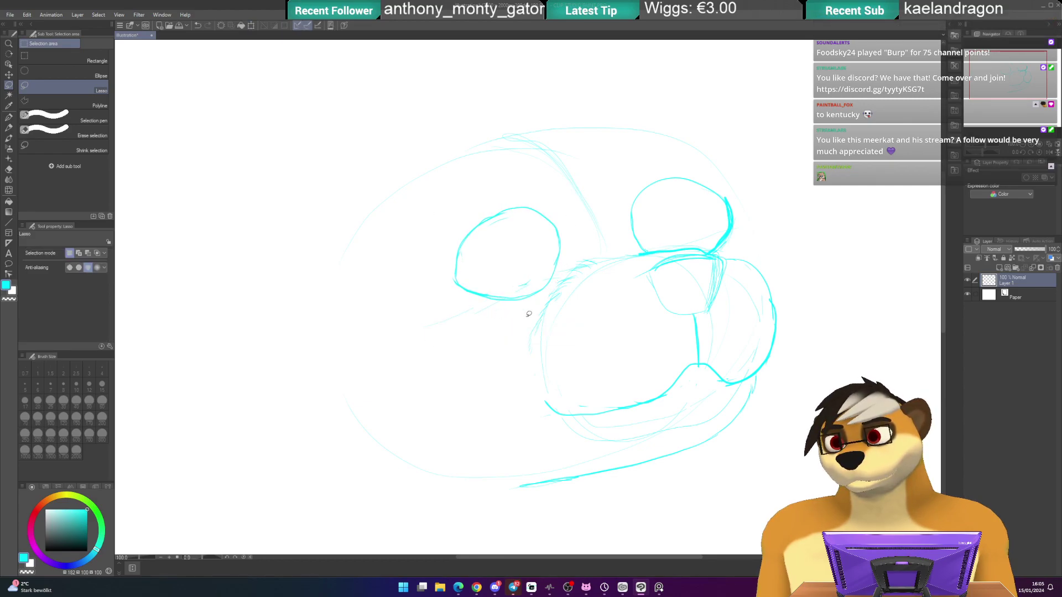
# - Outline the forehead past the far eye and down to the muzzle, adding short fur strokes beside the eye
pyautogui.press('p')
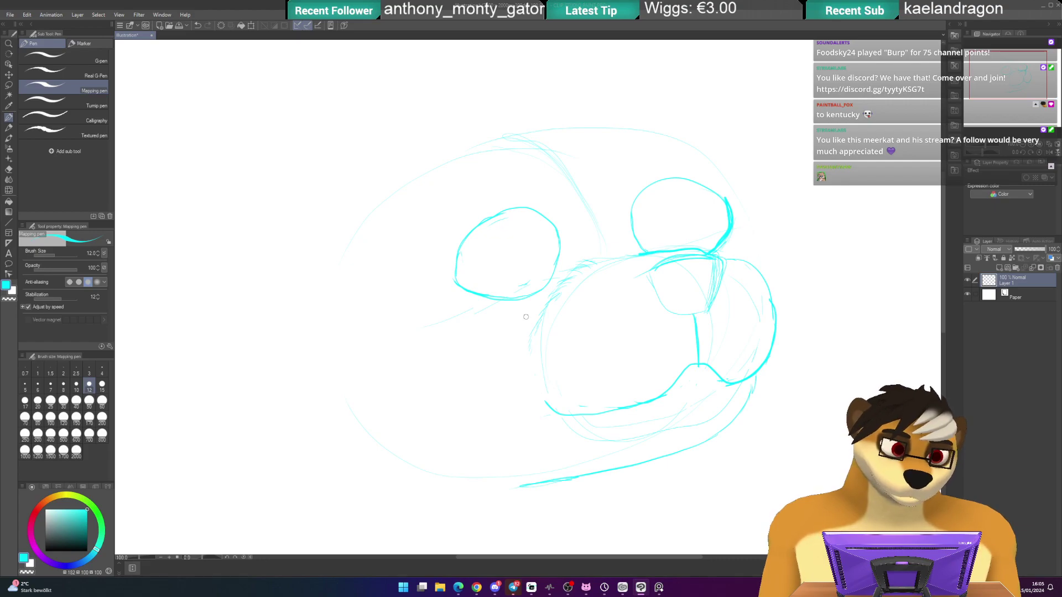
pyautogui.moveTo(487, 271); pyautogui.dragTo(499, 254)
pyautogui.moveTo(568, 253)
pyautogui.mouseDown()
pyautogui.moveTo(501, 296)
pyautogui.moveTo(516, 285)
pyautogui.mouseUp()
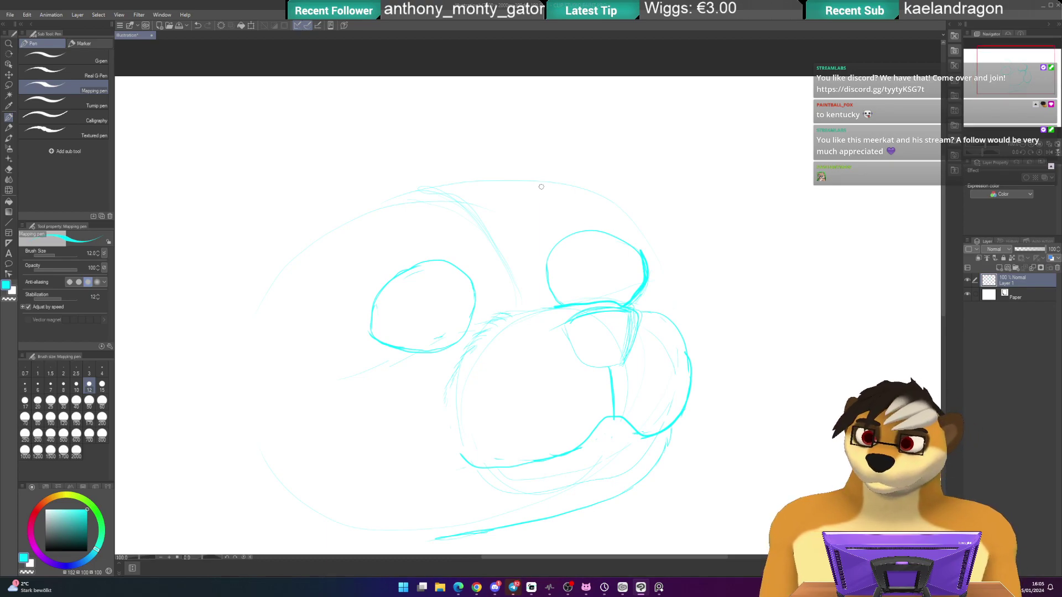
pyautogui.moveTo(525, 179)
pyautogui.mouseDown()
pyautogui.moveTo(612, 206)
pyautogui.moveTo(656, 255)
pyautogui.mouseUp()
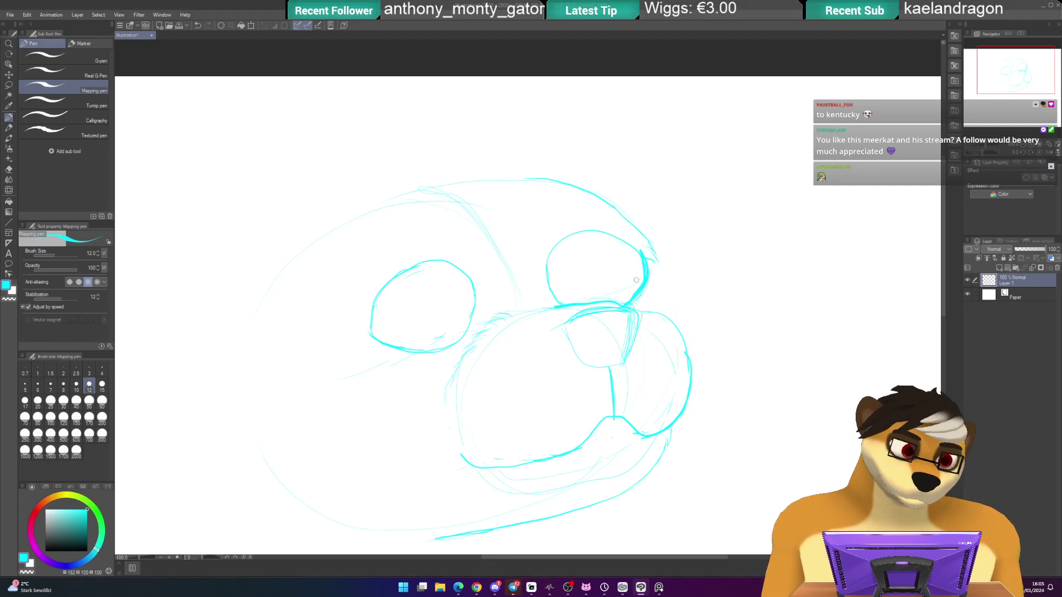
pyautogui.moveTo(647, 264); pyautogui.dragTo(659, 310)
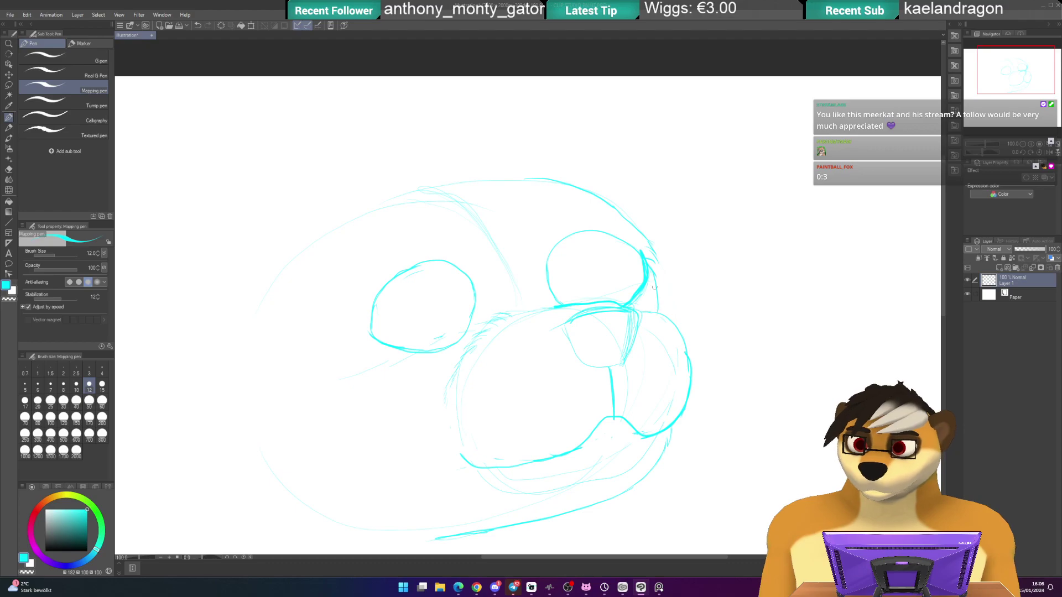
pyautogui.moveTo(646, 244); pyautogui.dragTo(661, 281)
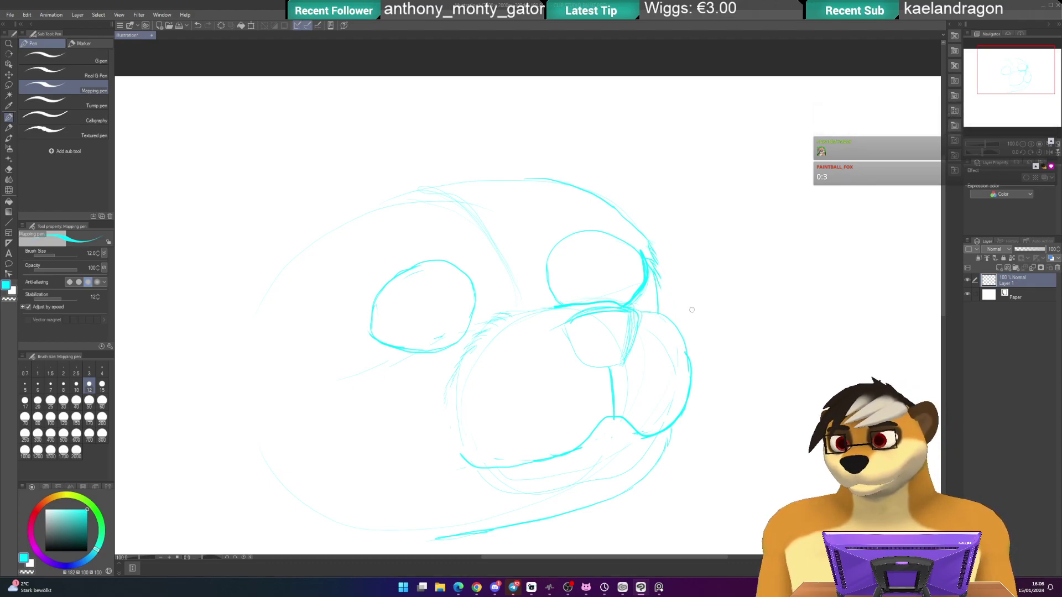
# - Outline the crown and the upper back of the head, adding a small fur tuft on top
pyautogui.moveTo(557, 311); pyautogui.dragTo(596, 306)
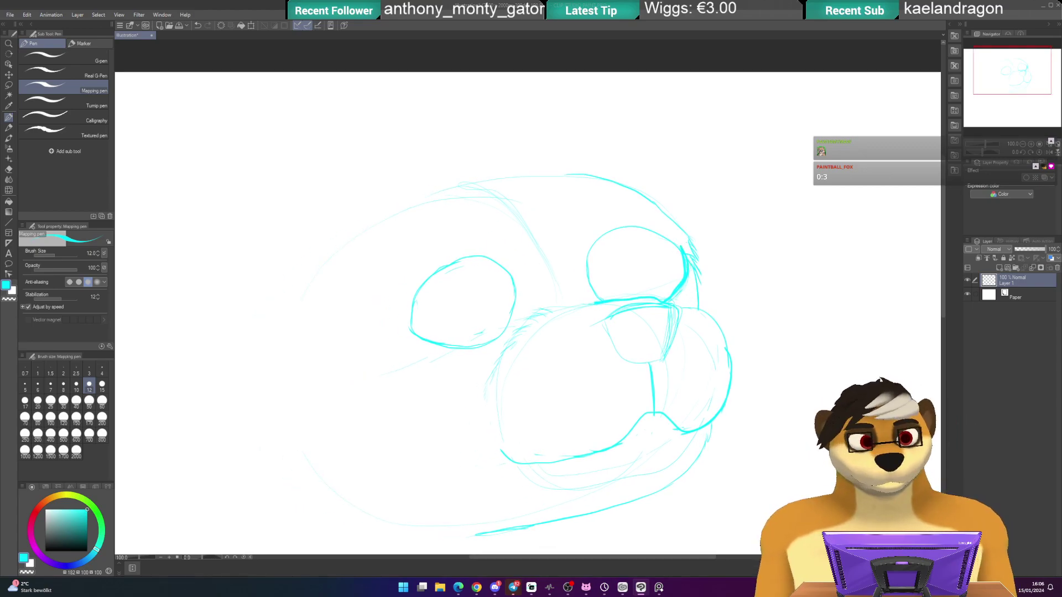
pyautogui.moveTo(507, 257); pyautogui.dragTo(608, 253)
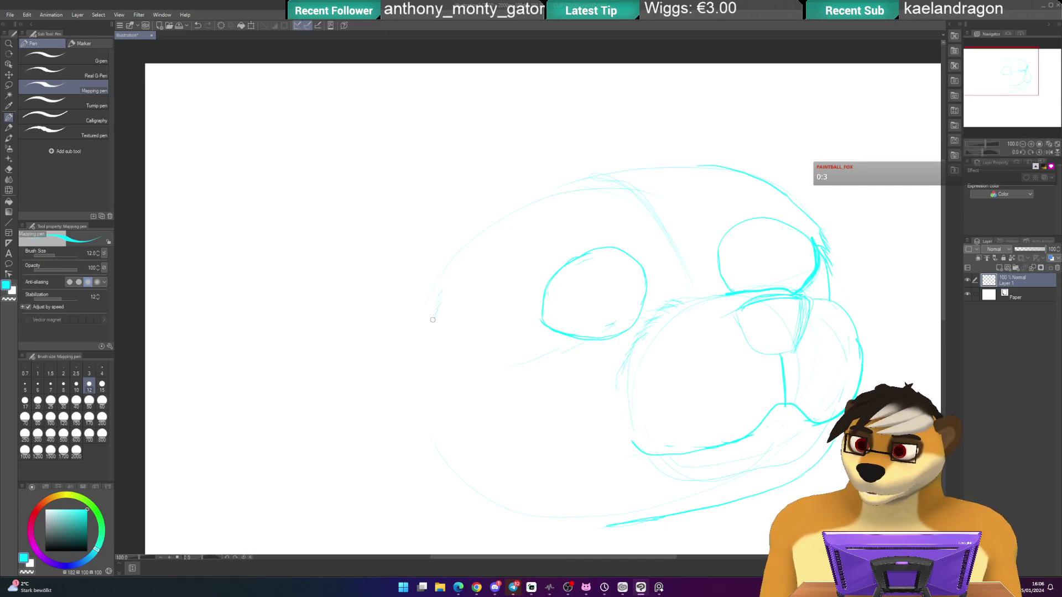
pyautogui.moveTo(435, 330); pyautogui.dragTo(434, 344)
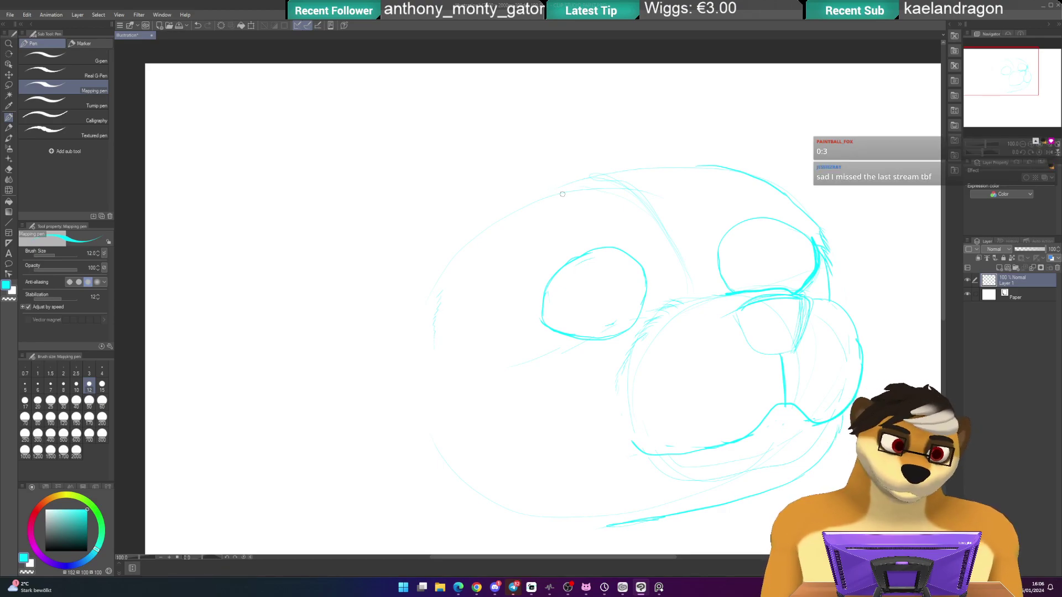
pyautogui.moveTo(605, 167)
pyautogui.mouseDown()
pyautogui.moveTo(623, 151)
pyautogui.moveTo(617, 165)
pyautogui.moveTo(634, 158)
pyautogui.moveTo(624, 170)
pyautogui.moveTo(732, 168)
pyautogui.mouseUp()
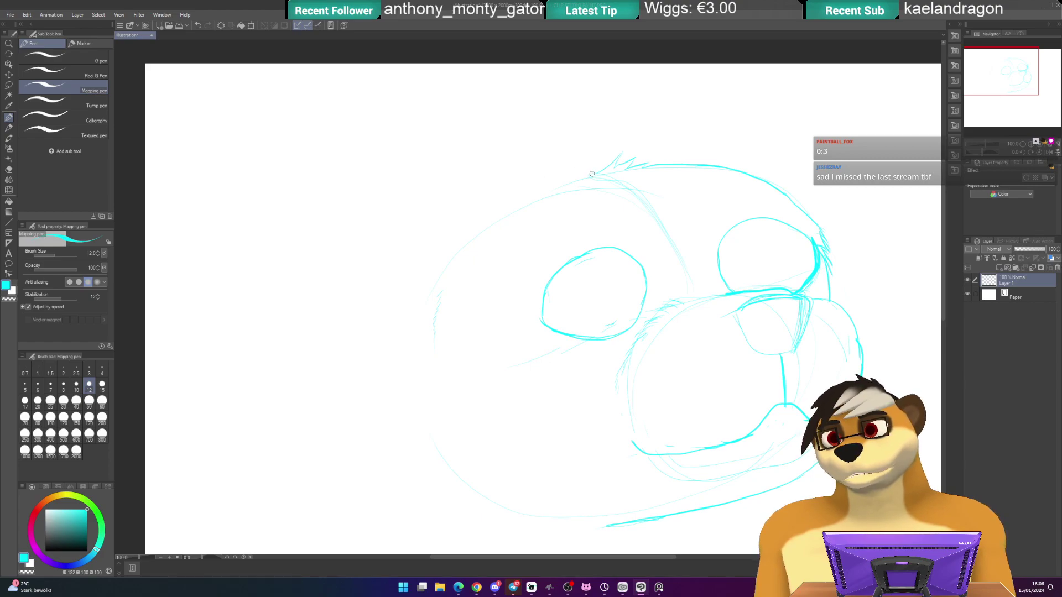
pyautogui.moveTo(578, 179)
pyautogui.mouseDown()
pyautogui.moveTo(454, 260)
pyautogui.moveTo(469, 239)
pyautogui.moveTo(431, 284)
pyautogui.moveTo(427, 273)
pyautogui.moveTo(559, 199)
pyautogui.mouseUp()
# - Draw a large drooping ear from the back of the head and add jagged fur strokes along its base
pyautogui.moveTo(446, 254); pyautogui.dragTo(375, 222)
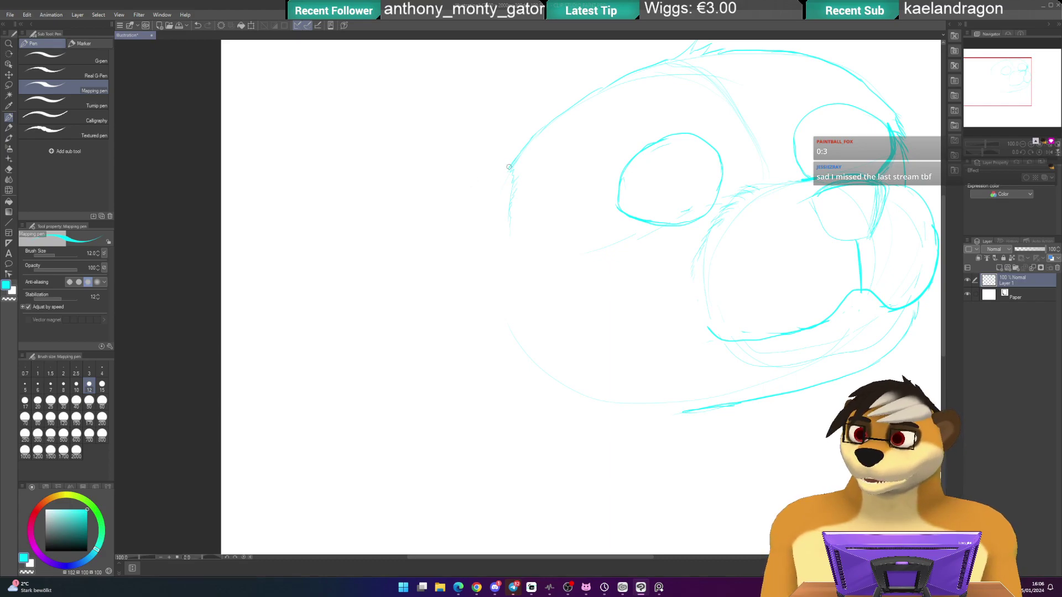
pyautogui.moveTo(509, 167)
pyautogui.mouseDown()
pyautogui.moveTo(372, 292)
pyautogui.moveTo(337, 342)
pyautogui.moveTo(330, 384)
pyautogui.moveTo(337, 401)
pyautogui.moveTo(392, 421)
pyautogui.moveTo(436, 417)
pyautogui.moveTo(544, 373)
pyautogui.mouseUp()
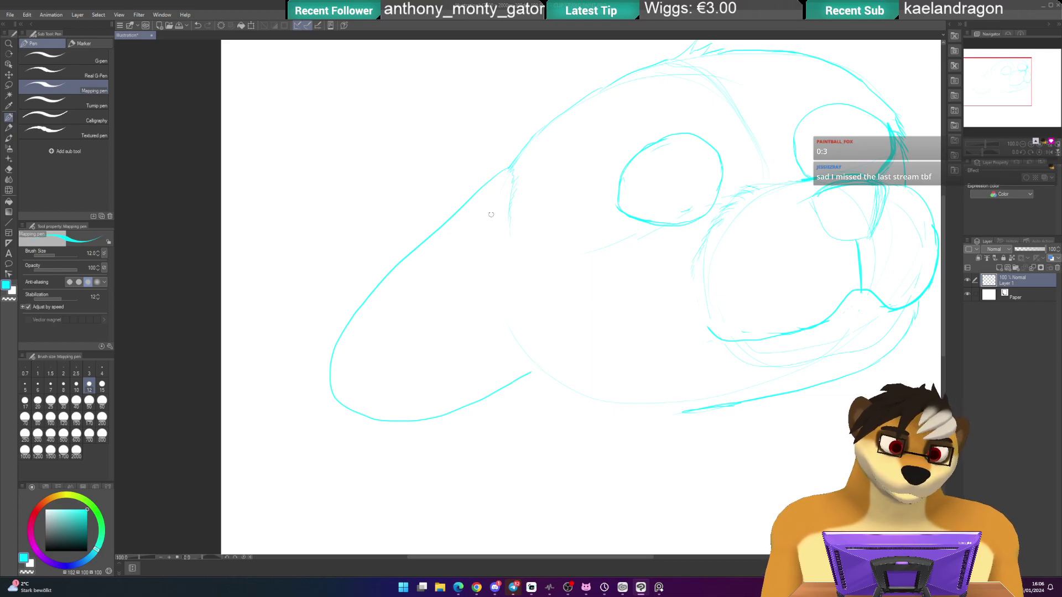
pyautogui.moveTo(512, 181); pyautogui.dragTo(511, 192)
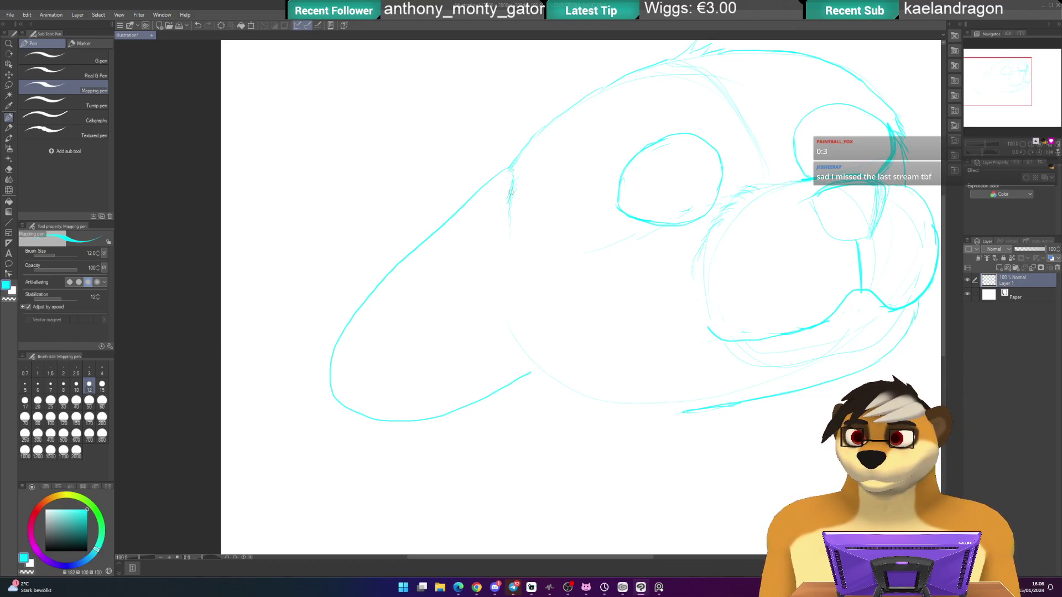
pyautogui.moveTo(511, 261)
pyautogui.mouseDown()
pyautogui.moveTo(506, 336)
pyautogui.moveTo(513, 327)
pyautogui.moveTo(538, 384)
pyautogui.mouseUp()
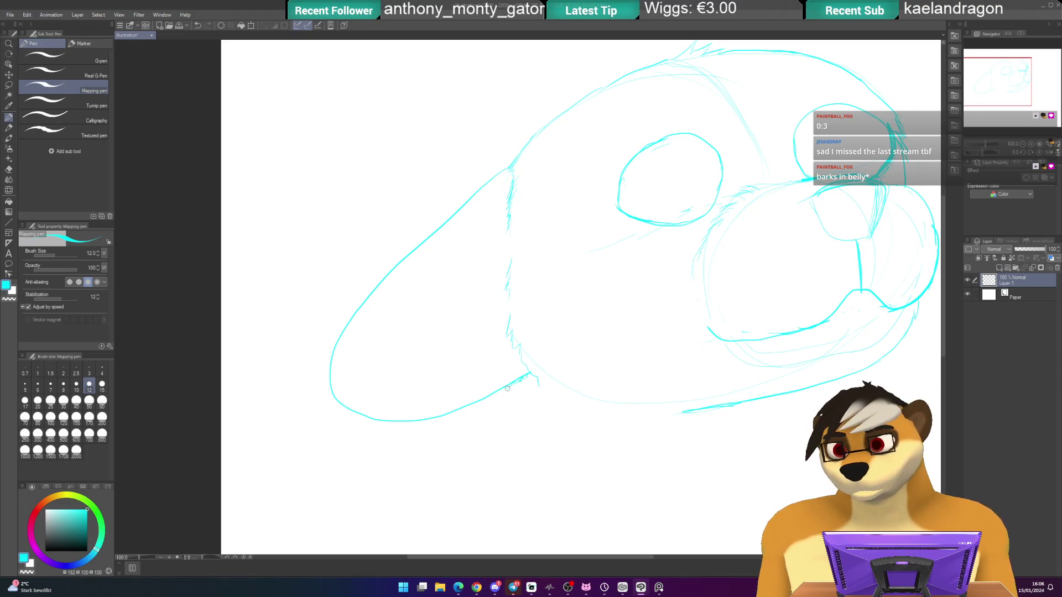
# - Sketch jagged cheek fur along the lower back of the jaw, from the ear's base towards the chin line
pyautogui.moveTo(572, 330); pyautogui.dragTo(508, 275)
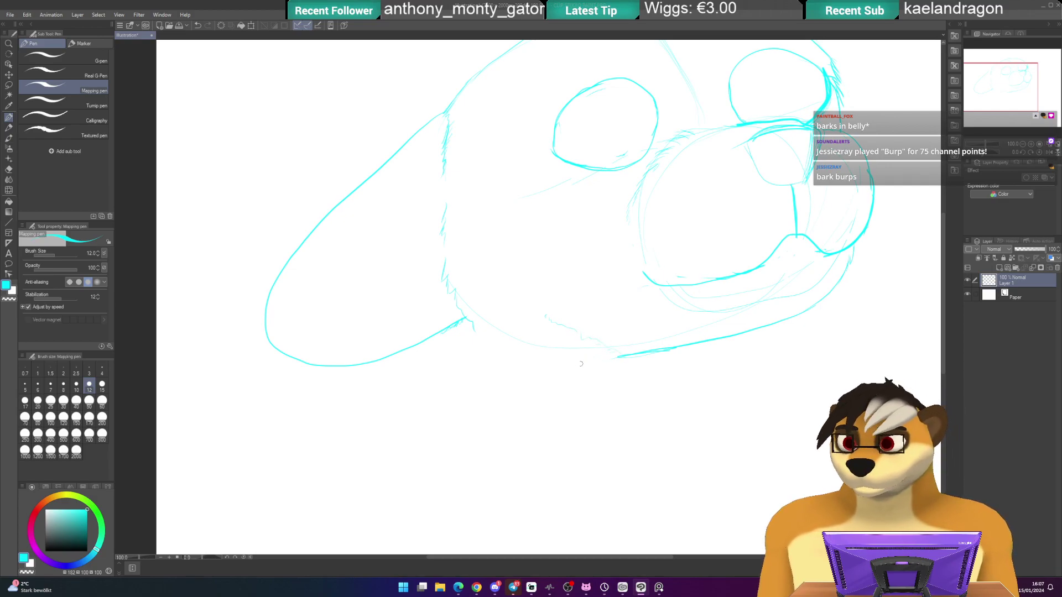
pyautogui.moveTo(472, 324)
pyautogui.mouseDown()
pyautogui.moveTo(486, 341)
pyautogui.moveTo(524, 352)
pyautogui.mouseUp()
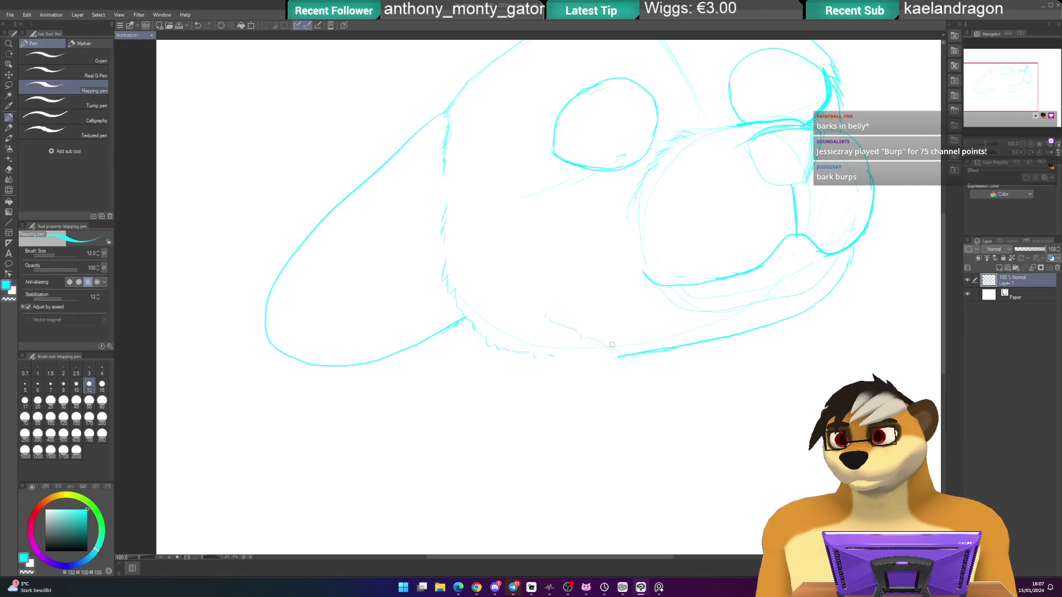
pyautogui.moveTo(560, 218); pyautogui.dragTo(542, 262)
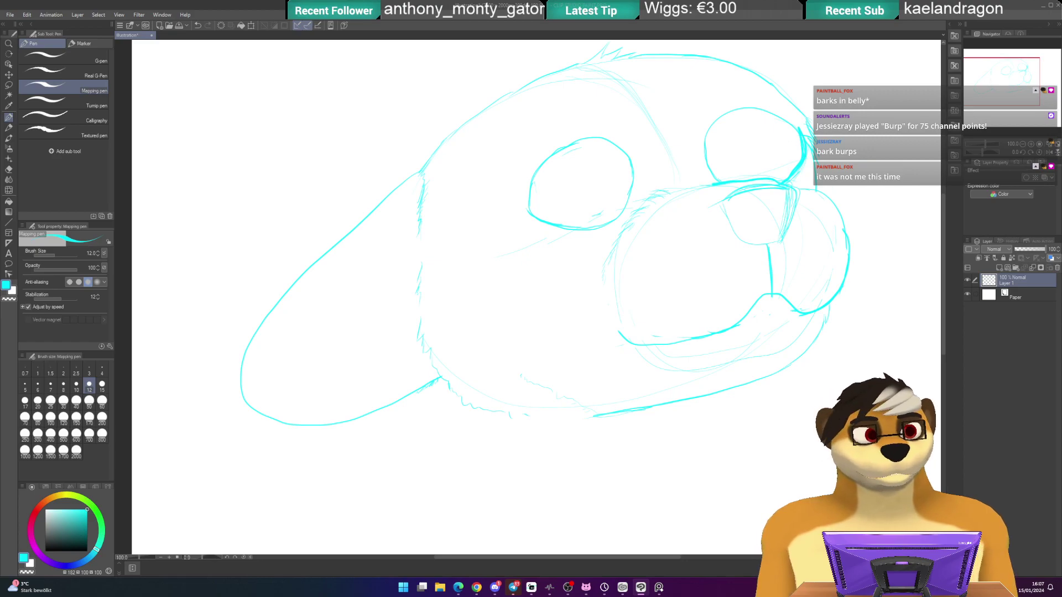
# - Erase the forehead contour and fur beside the far eye and redraw the line closer to the eye, down to the muzzle
pyautogui.moveTo(786, 142); pyautogui.dragTo(636, 205)
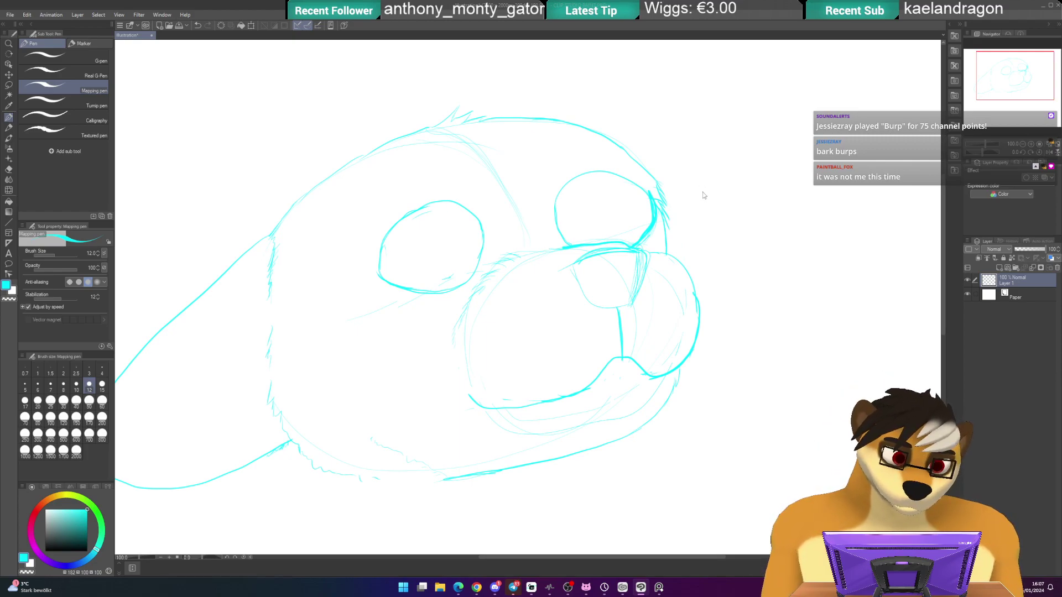
pyautogui.scroll(2, 703, 195)
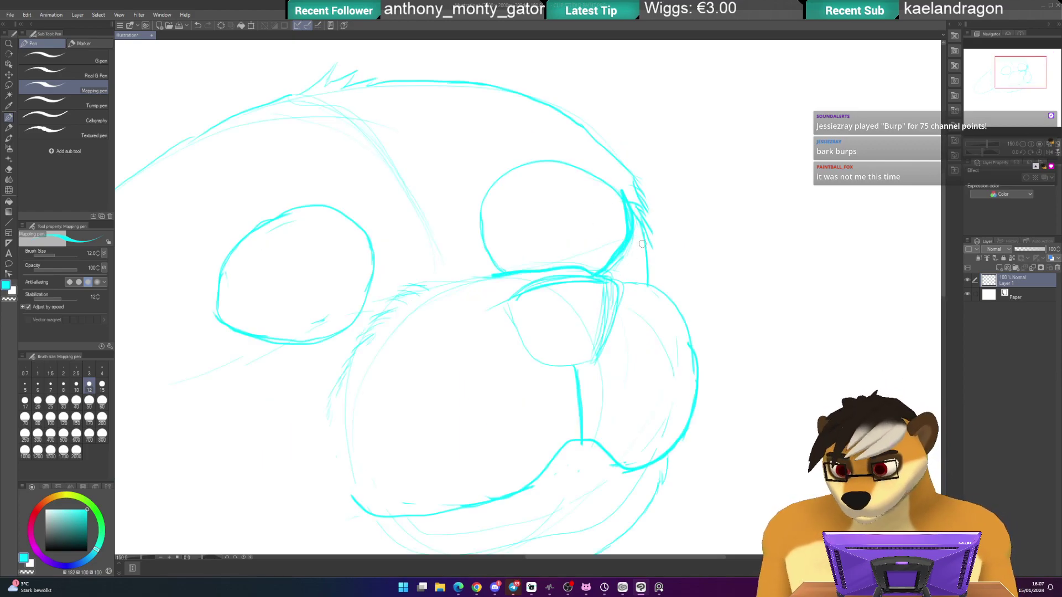
pyautogui.press('e')
pyautogui.moveTo(621, 174)
pyautogui.mouseDown()
pyautogui.moveTo(644, 209)
pyautogui.moveTo(648, 274)
pyautogui.moveTo(645, 194)
pyautogui.moveTo(644, 249)
pyautogui.mouseUp()
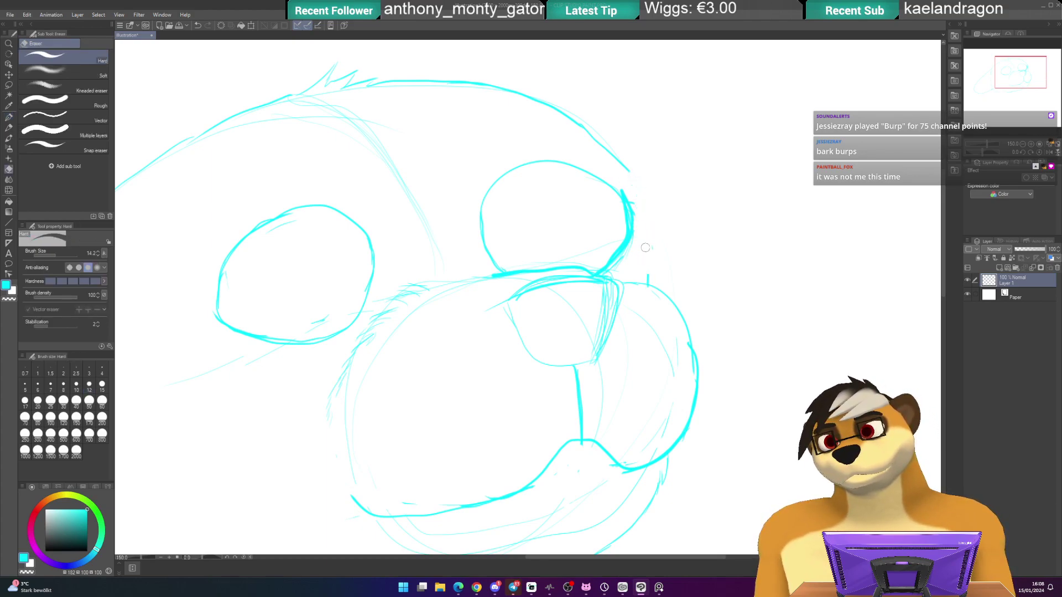
pyautogui.moveTo(585, 131); pyautogui.dragTo(613, 156)
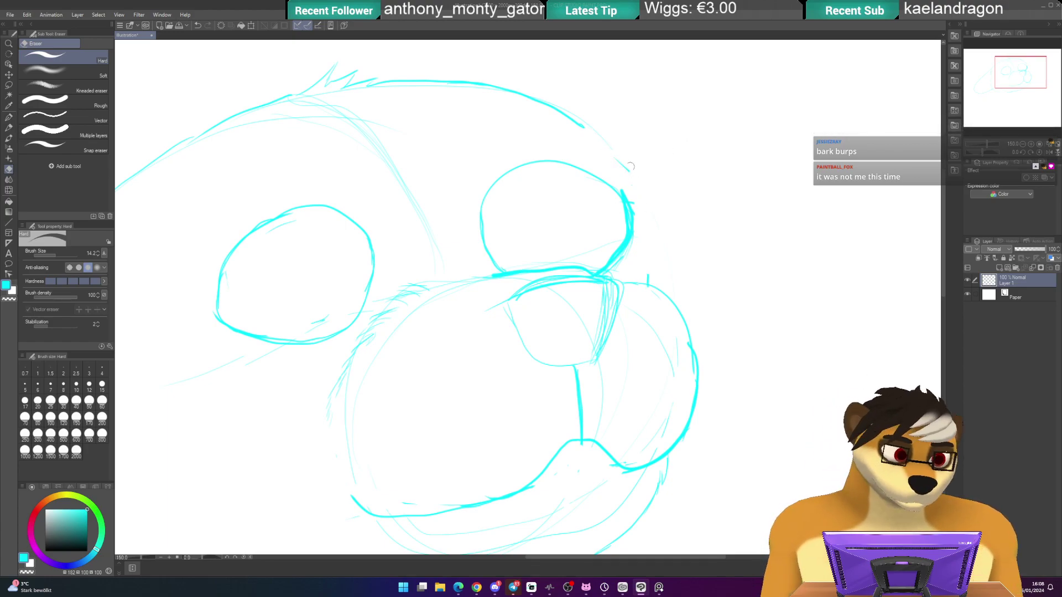
pyautogui.press('p')
pyautogui.moveTo(576, 121)
pyautogui.mouseDown()
pyautogui.moveTo(622, 177)
pyautogui.moveTo(608, 157)
pyautogui.moveTo(640, 283)
pyautogui.mouseUp()
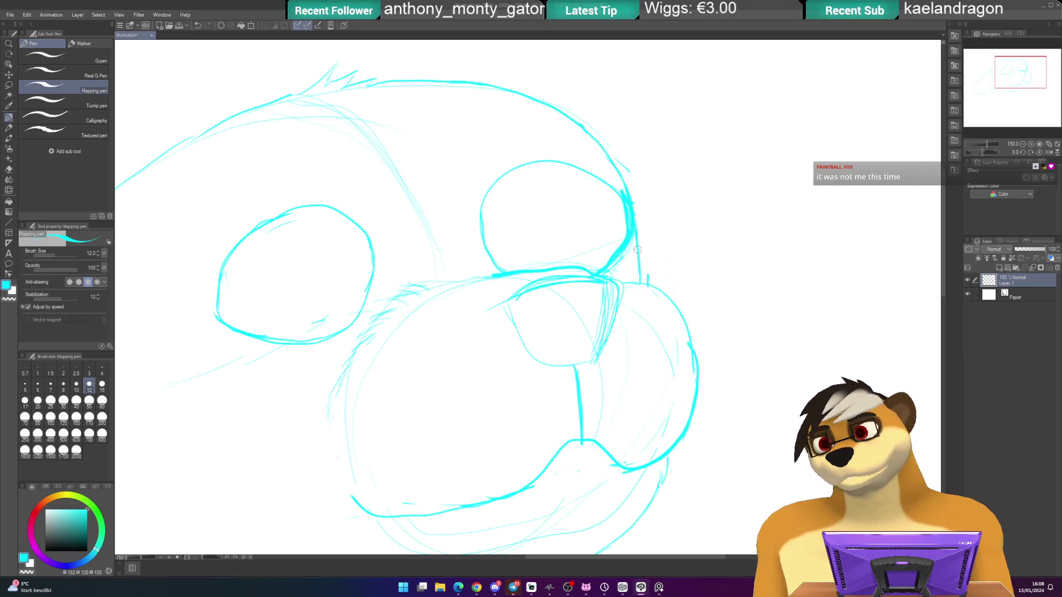
pyautogui.moveTo(636, 245); pyautogui.dragTo(637, 273)
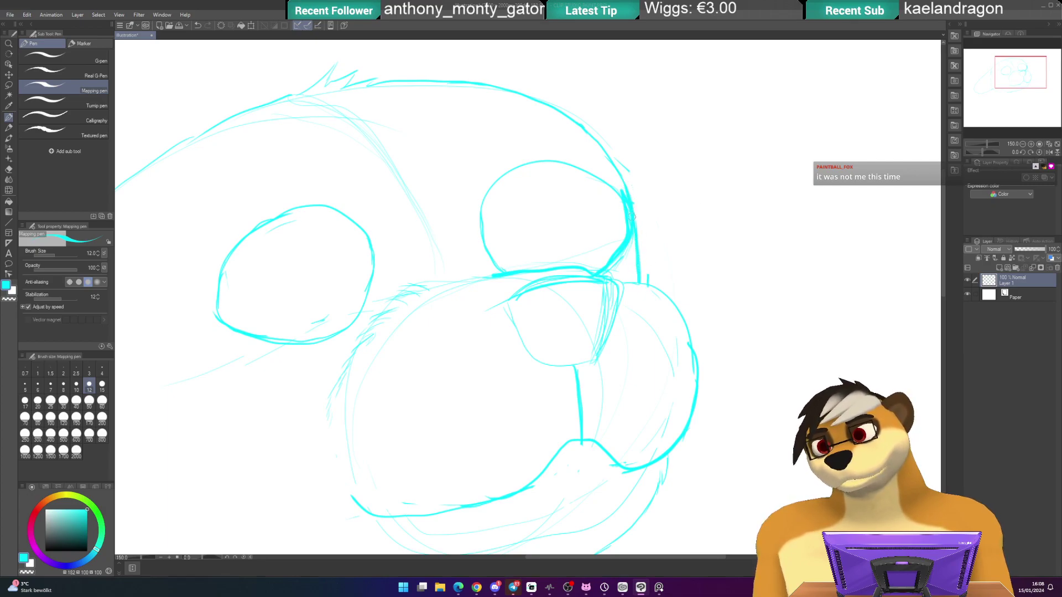
# - Clean up stray lines at the far eye's outer edge and muzzle top, and add short fur strokes along the far brow
pyautogui.moveTo(621, 194)
pyautogui.mouseDown()
pyautogui.moveTo(630, 230)
pyautogui.moveTo(627, 213)
pyautogui.mouseUp()
pyautogui.press('e')
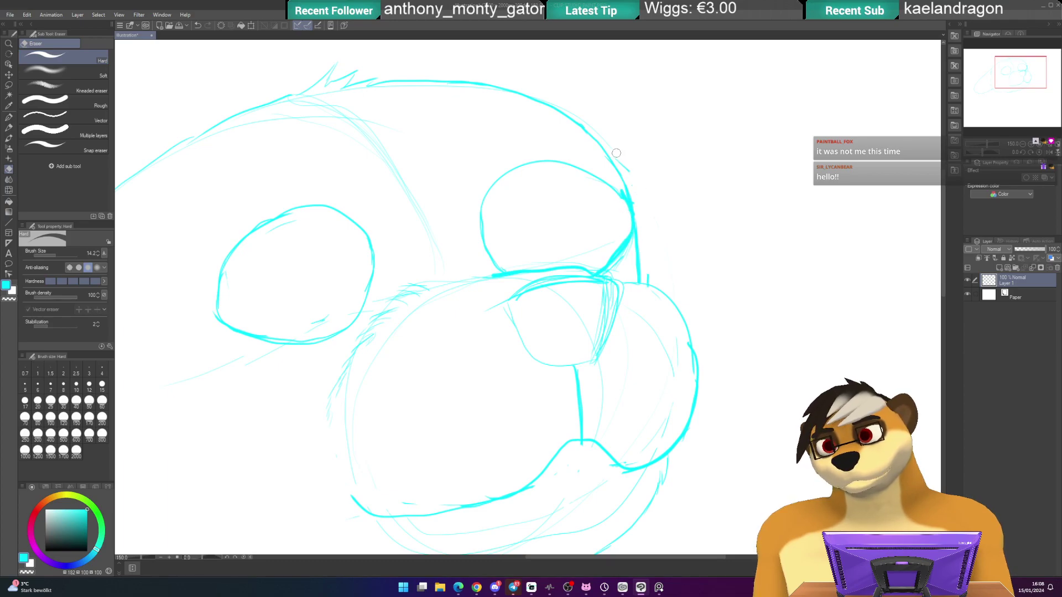
pyautogui.press('p')
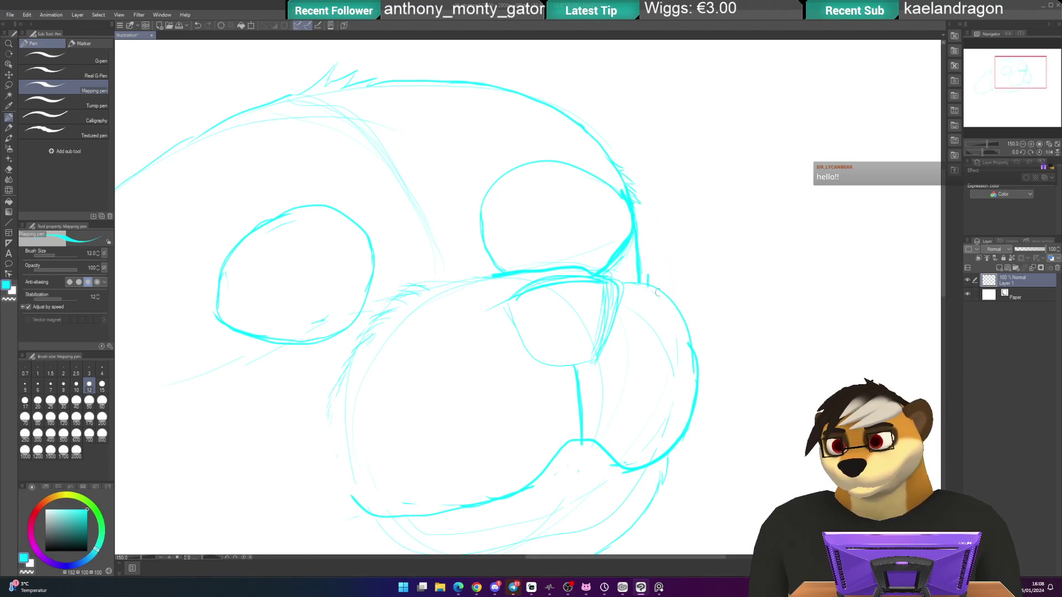
pyautogui.press('e')
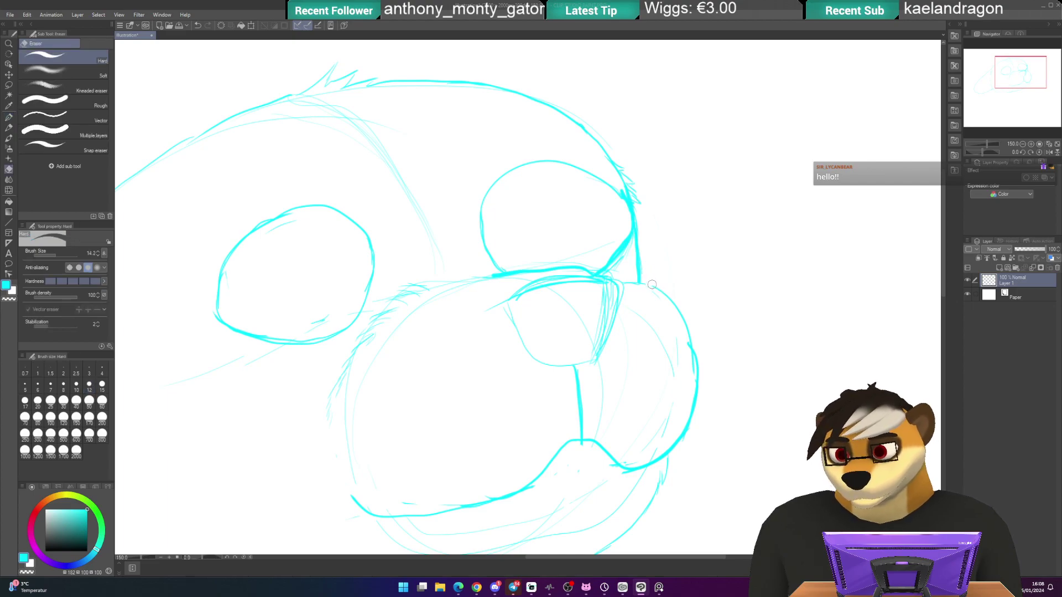
pyautogui.press('p')
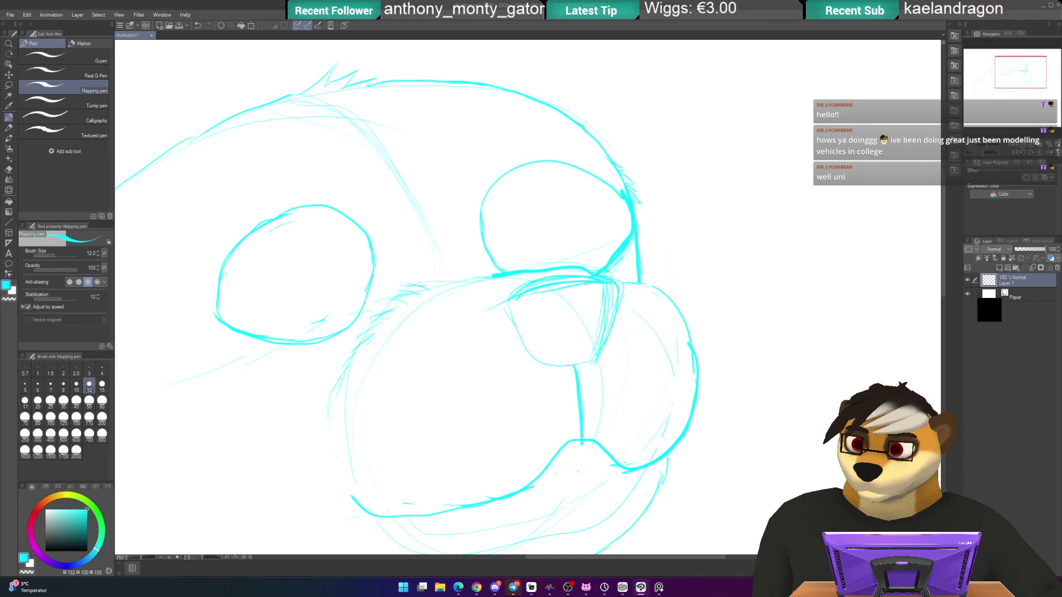
# - Erase the doubled lines along the nose's top edge and its far side to clean up the nose outline
pyautogui.moveTo(545, 287)
pyautogui.mouseDown()
pyautogui.moveTo(506, 305)
pyautogui.moveTo(513, 328)
pyautogui.moveTo(537, 347)
pyautogui.mouseUp()
pyautogui.press('e')
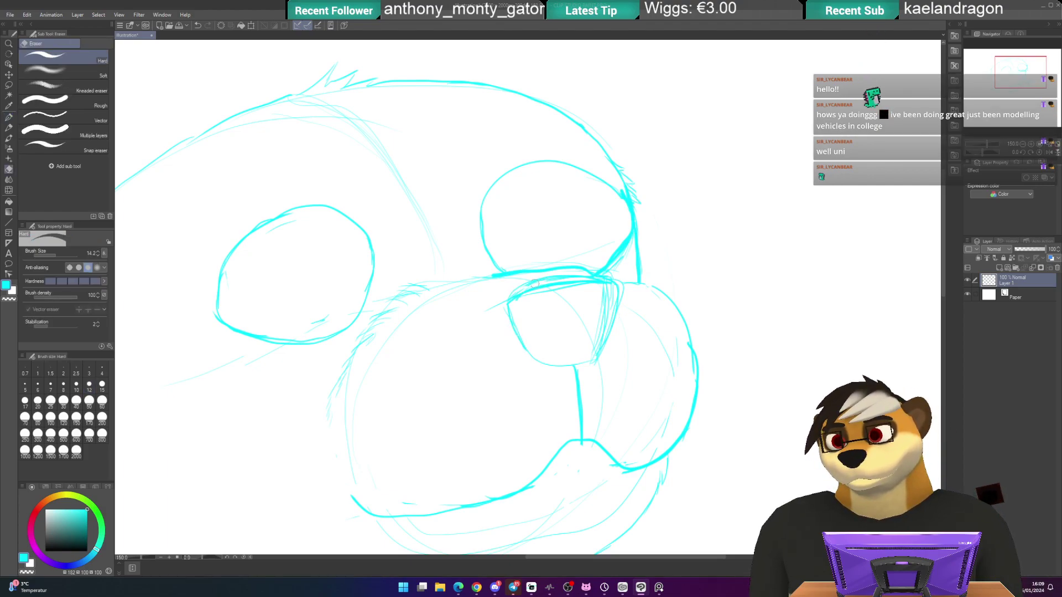
pyautogui.moveTo(579, 280); pyautogui.dragTo(529, 286)
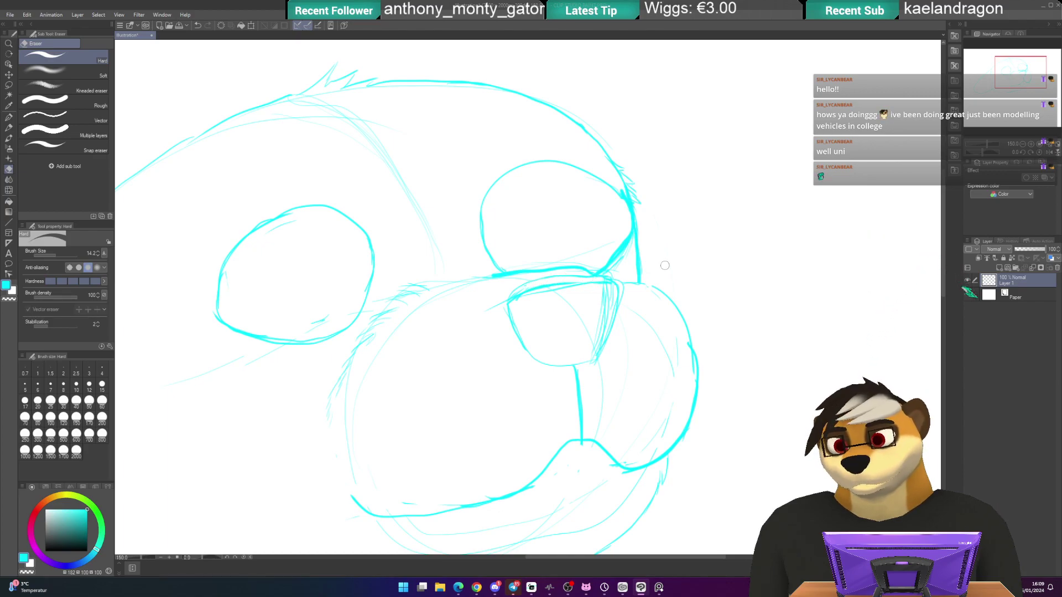
pyautogui.press('p')
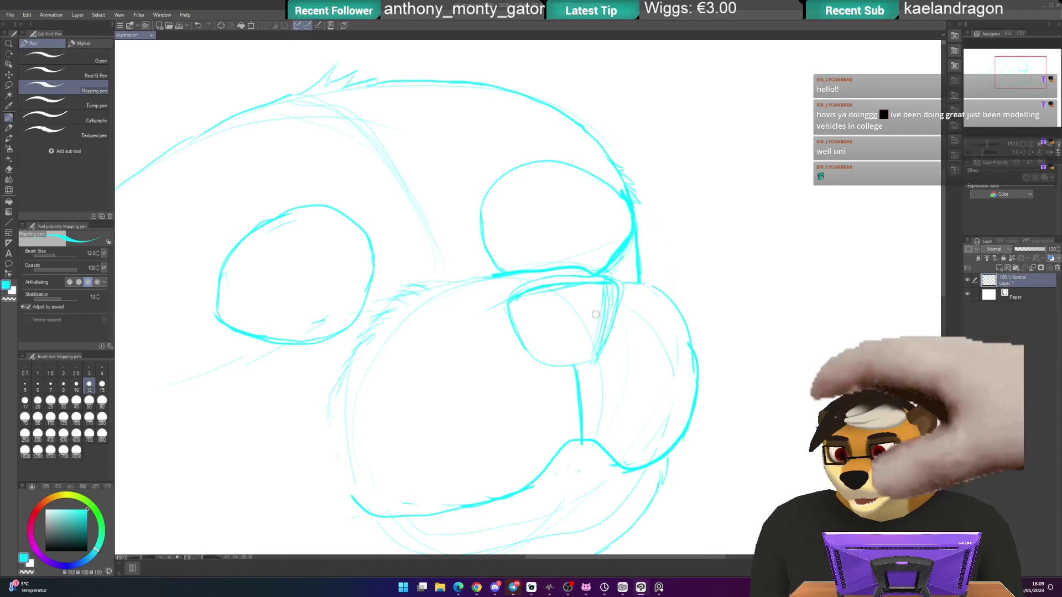
pyautogui.press('e')
pyautogui.moveTo(604, 298); pyautogui.dragTo(590, 355)
pyautogui.moveTo(609, 293); pyautogui.dragTo(601, 344)
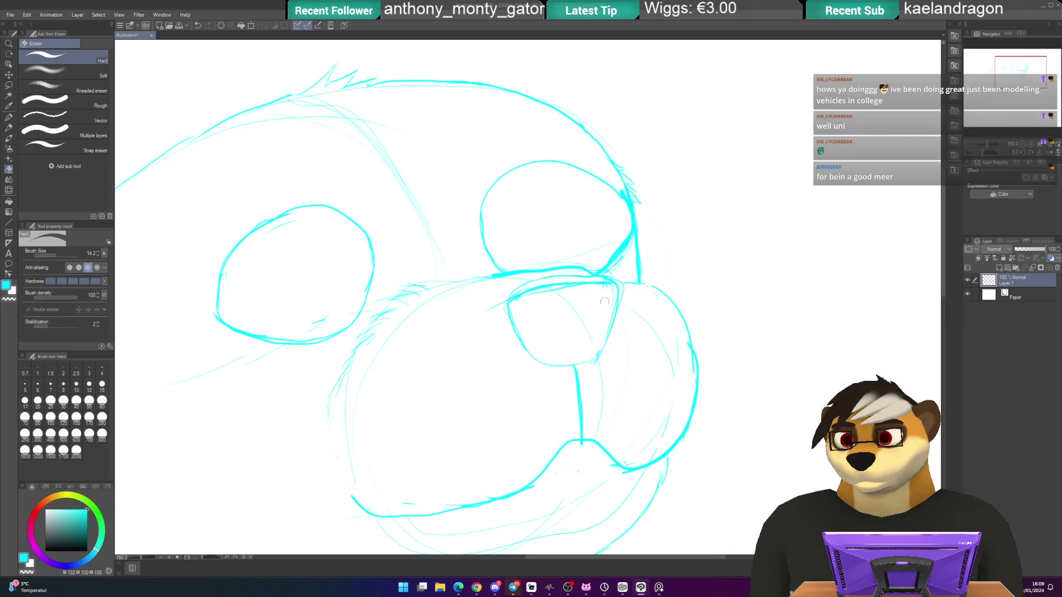
pyautogui.press('p')
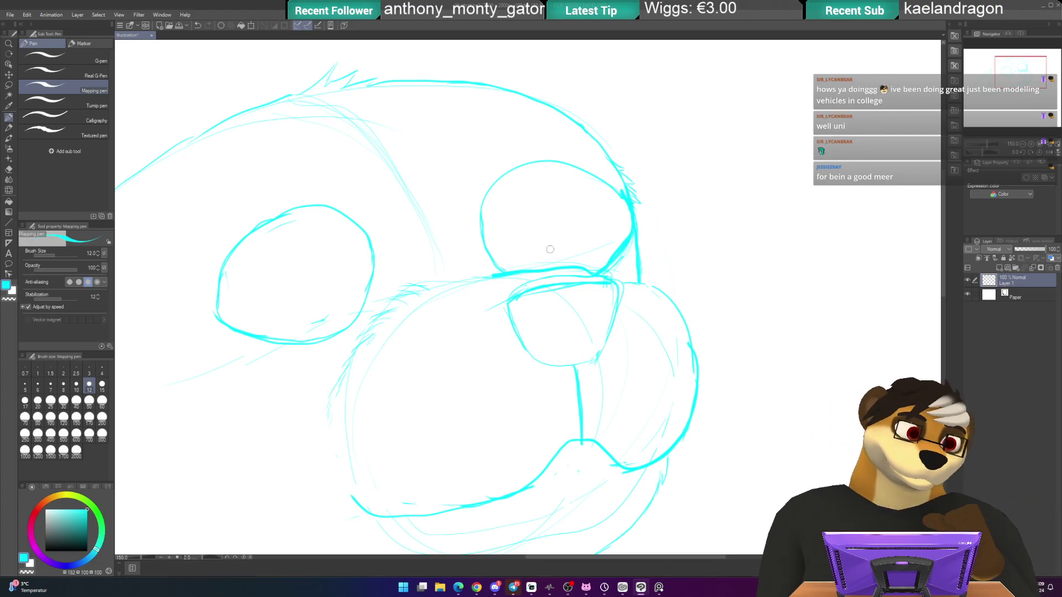
# - Lasso the whole head sketch, move it towards the canvas's upper right corner, and deselect it
pyautogui.moveTo(487, 328)
pyautogui.mouseDown()
pyautogui.moveTo(588, 287)
pyautogui.moveTo(604, 260)
pyautogui.mouseUp()
pyautogui.moveTo(525, 259)
pyautogui.mouseDown()
pyautogui.moveTo(512, 275)
pyautogui.moveTo(524, 300)
pyautogui.moveTo(541, 281)
pyautogui.mouseUp()
pyautogui.moveTo(556, 347); pyautogui.dragTo(517, 237)
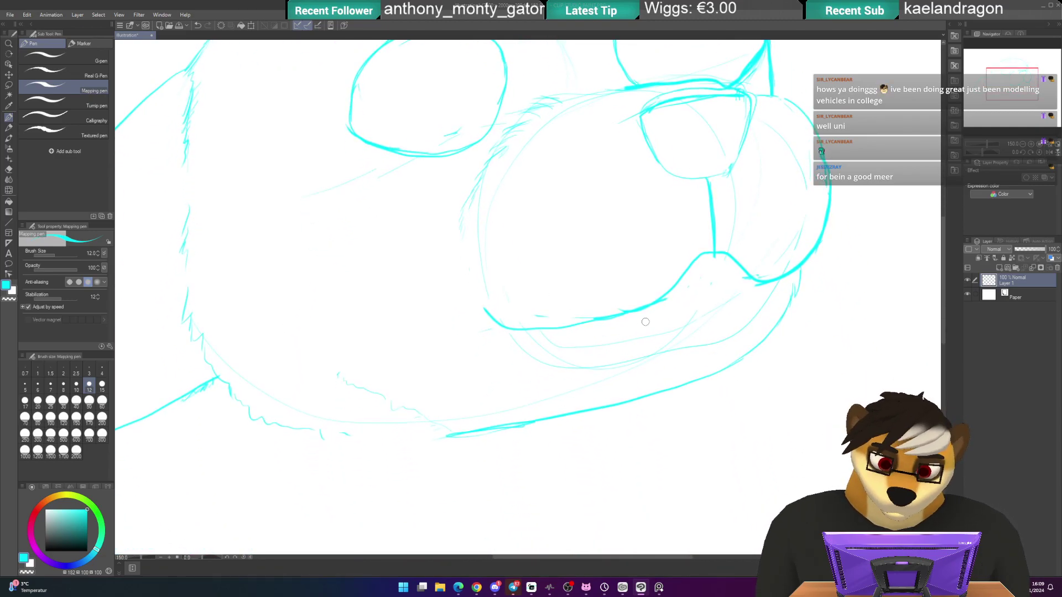
pyautogui.scroll(-2, 646, 322)
pyautogui.moveTo(462, 271)
pyautogui.mouseDown()
pyautogui.moveTo(391, 230)
pyautogui.moveTo(466, 258)
pyautogui.mouseUp()
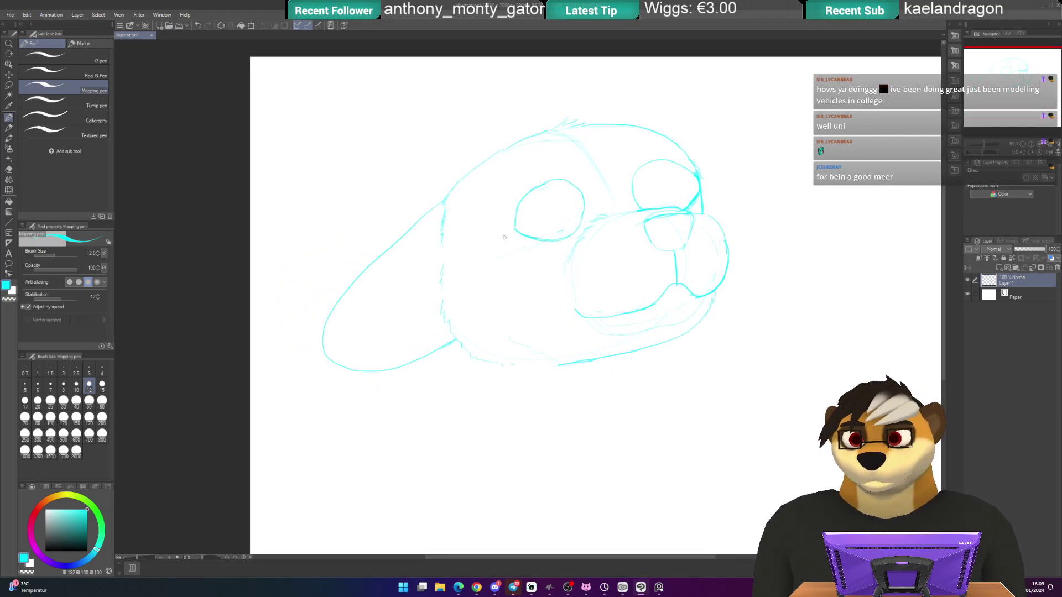
pyautogui.press('m')
pyautogui.moveTo(306, 281)
pyautogui.mouseDown()
pyautogui.moveTo(440, 144)
pyautogui.moveTo(704, 93)
pyautogui.moveTo(664, 408)
pyautogui.moveTo(273, 422)
pyautogui.moveTo(302, 279)
pyautogui.mouseUp()
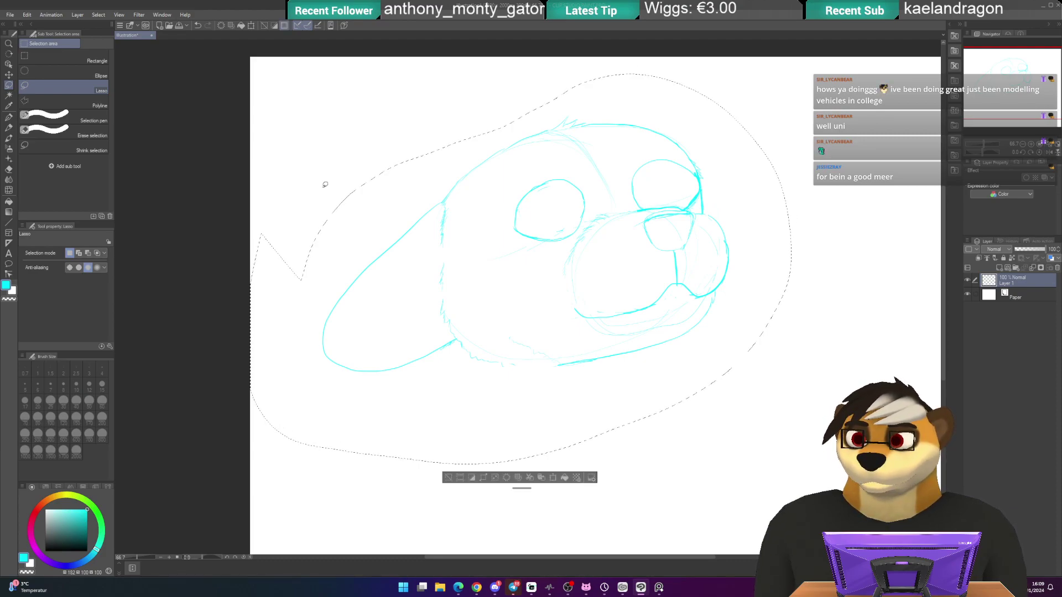
pyautogui.click(552, 478)
pyautogui.moveTo(523, 353)
pyautogui.mouseDown()
pyautogui.moveTo(562, 327)
pyautogui.moveTo(631, 316)
pyautogui.mouseUp()
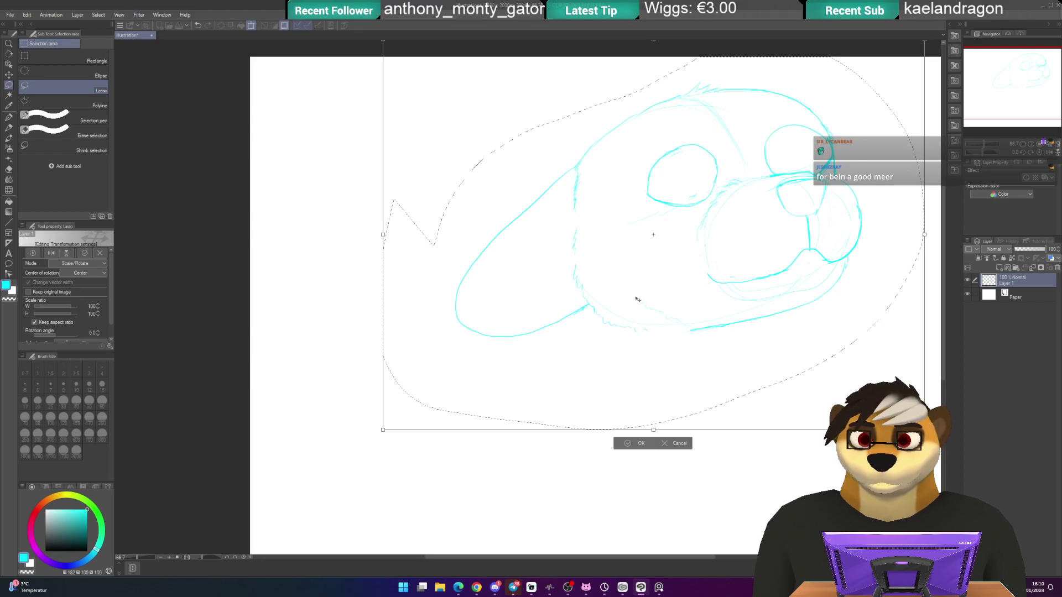
pyautogui.moveTo(640, 294); pyautogui.dragTo(658, 293)
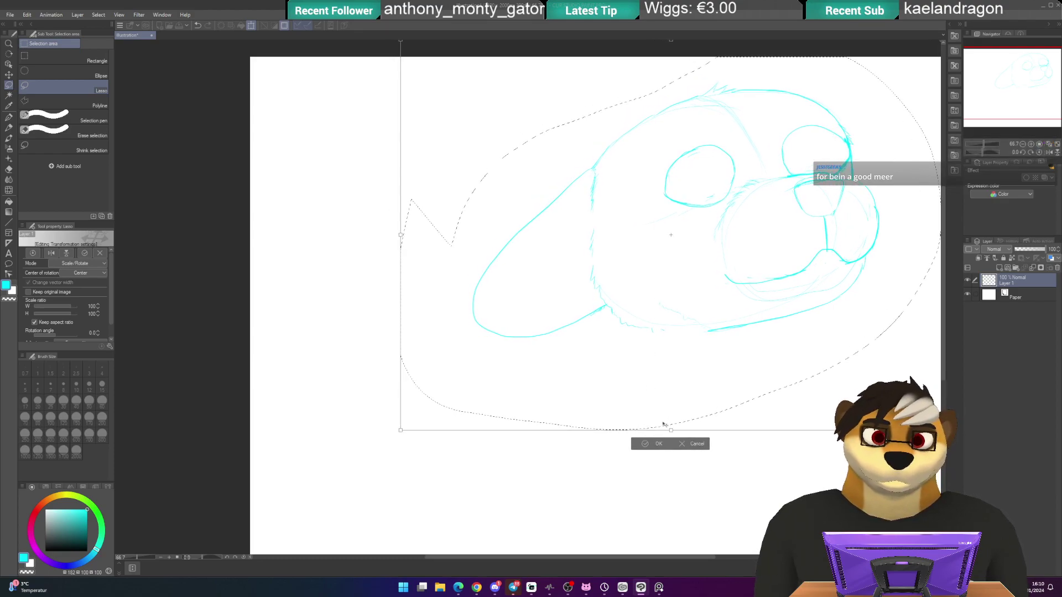
pyautogui.press('Return')
pyautogui.moveTo(669, 487); pyautogui.dragTo(642, 499)
pyautogui.click(623, 457)
pyautogui.click(620, 457)
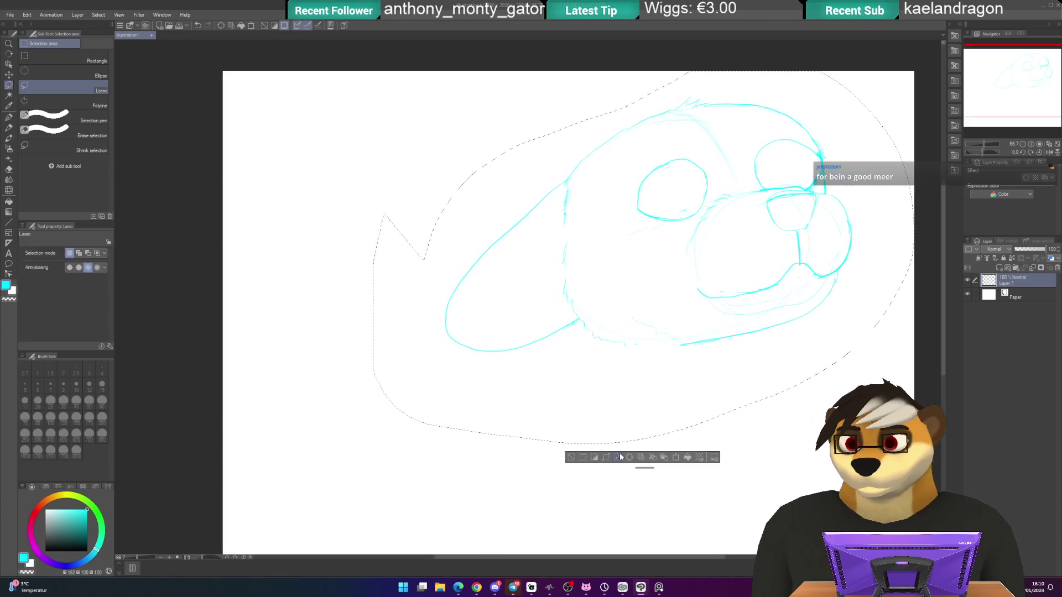
pyautogui.click(572, 457)
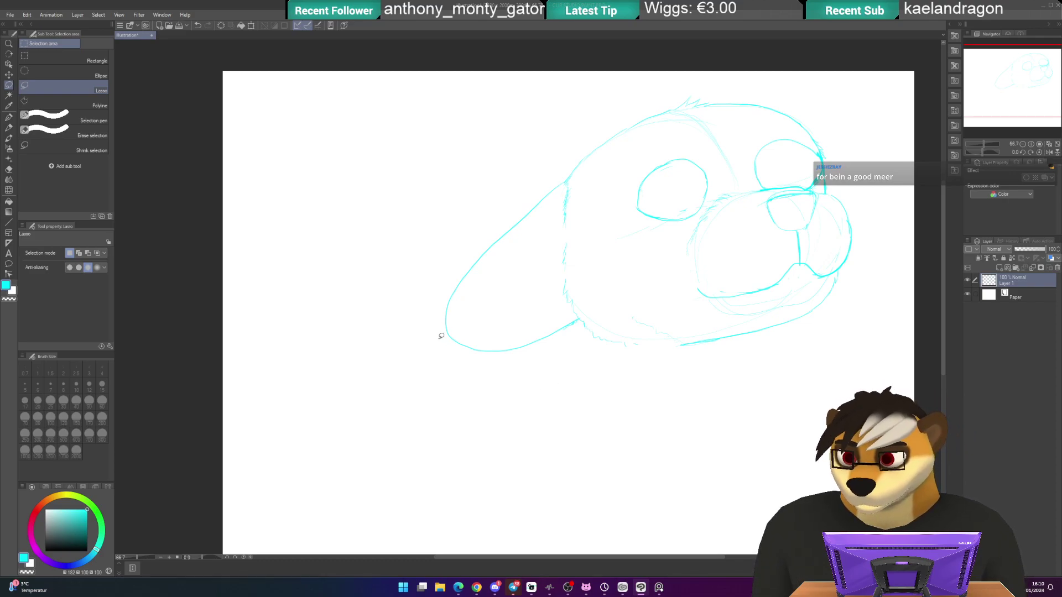
# - Lasso the head again, nudge it slightly up and back to the left, and clear the selection
pyautogui.moveTo(414, 291)
pyautogui.mouseDown()
pyautogui.moveTo(445, 219)
pyautogui.moveTo(589, 89)
pyautogui.moveTo(846, 138)
pyautogui.moveTo(826, 379)
pyautogui.moveTo(483, 443)
pyautogui.moveTo(394, 296)
pyautogui.mouseUp()
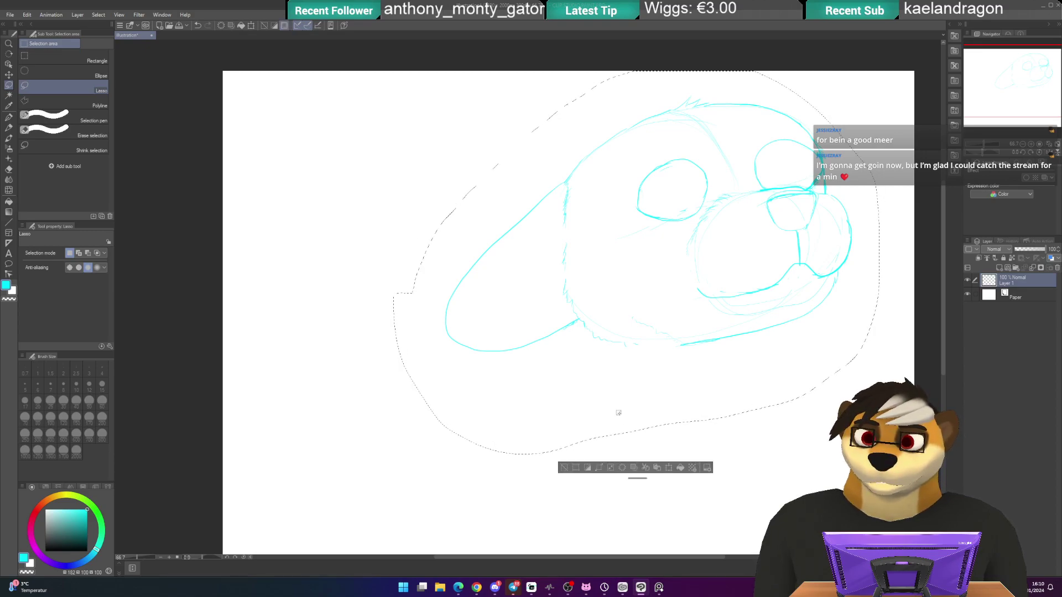
pyautogui.click(656, 469)
pyautogui.moveTo(669, 332); pyautogui.dragTo(655, 321)
pyautogui.click(597, 460)
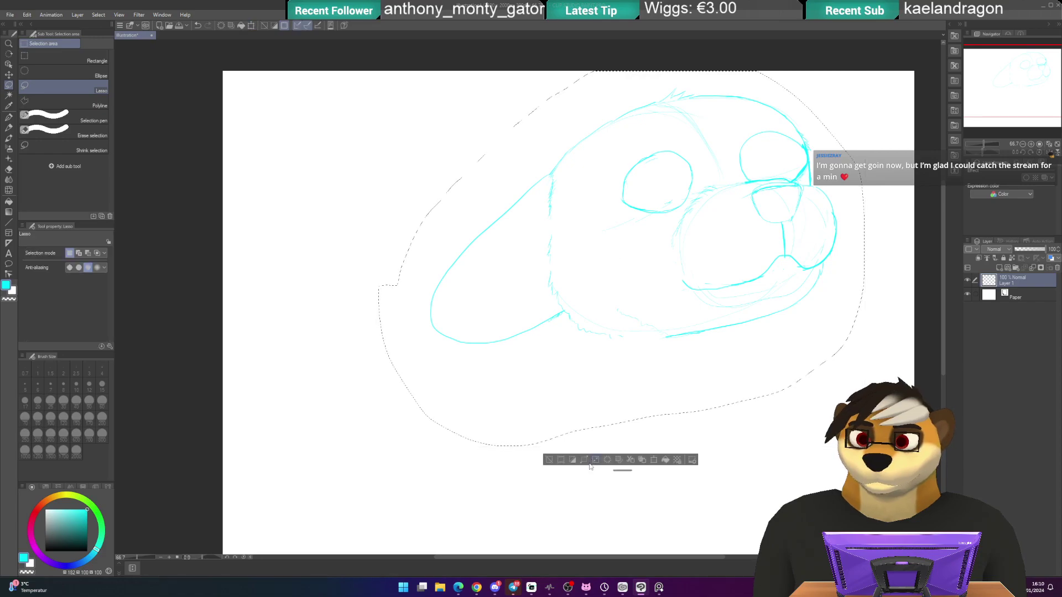
pyautogui.click(549, 462)
# - Sketch the front of the neck and chest below the chin with the Mapping pen, starting with jagged fur and curving inward lower down
pyautogui.press('p')
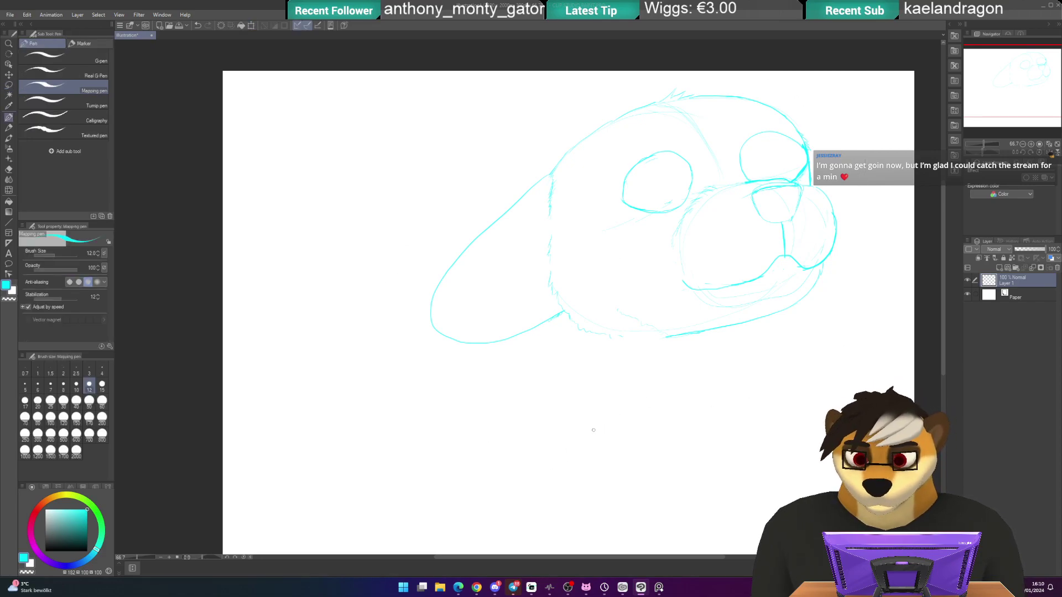
pyautogui.moveTo(570, 411); pyautogui.dragTo(570, 299)
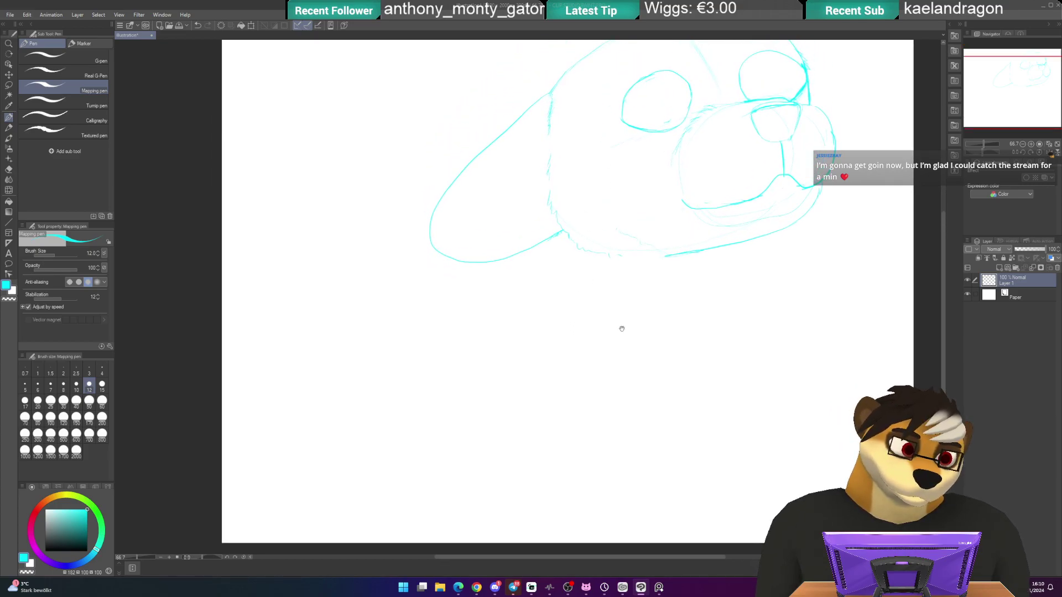
pyautogui.moveTo(625, 327); pyautogui.dragTo(597, 346)
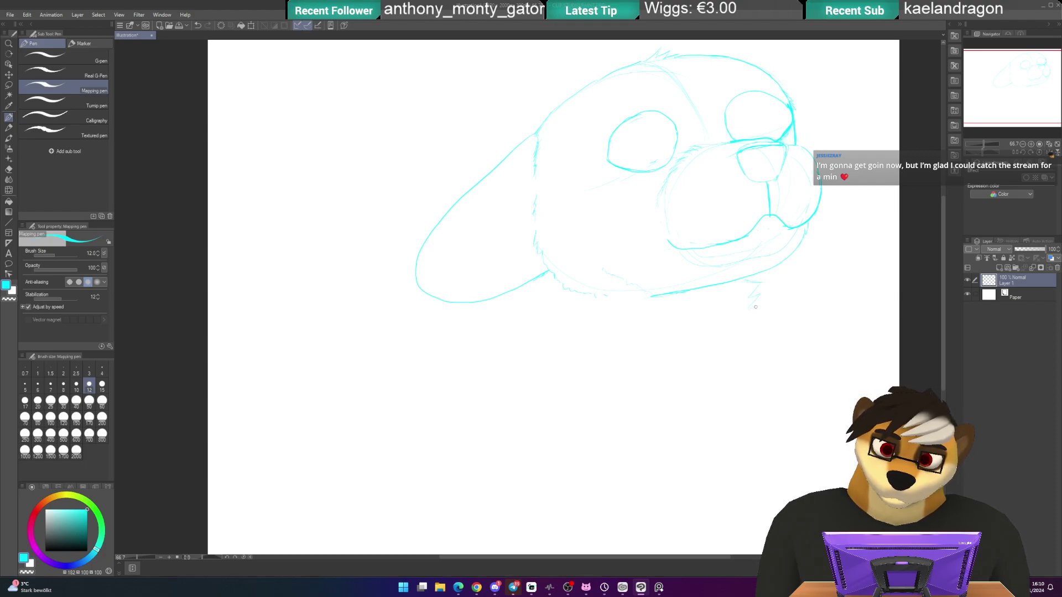
pyautogui.moveTo(743, 320)
pyautogui.mouseDown()
pyautogui.moveTo(761, 332)
pyautogui.moveTo(747, 330)
pyautogui.moveTo(748, 352)
pyautogui.mouseUp()
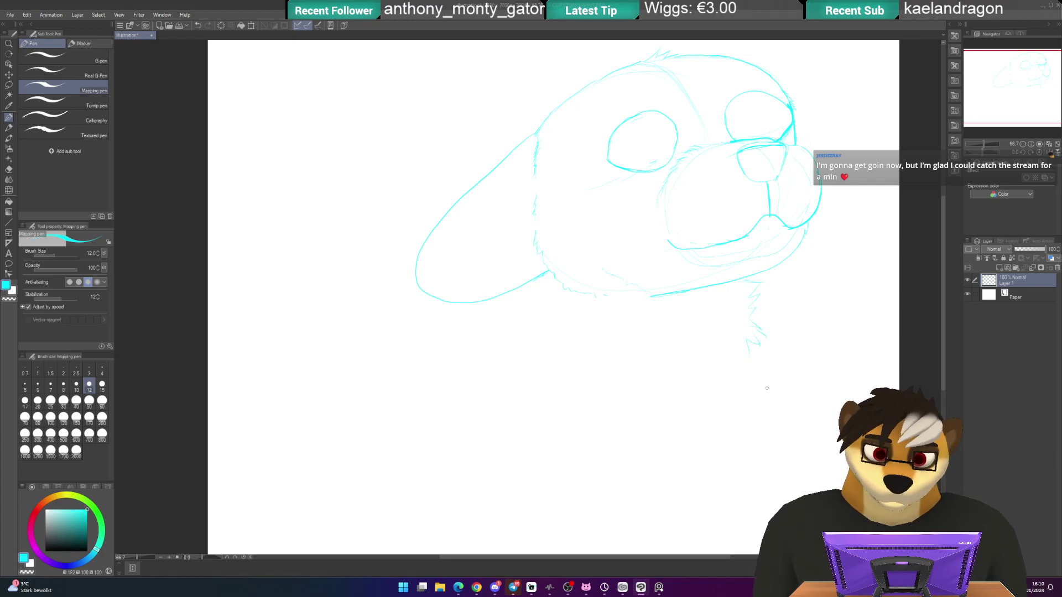
pyautogui.moveTo(750, 403); pyautogui.dragTo(721, 449)
pyautogui.moveTo(733, 432); pyautogui.dragTo(722, 468)
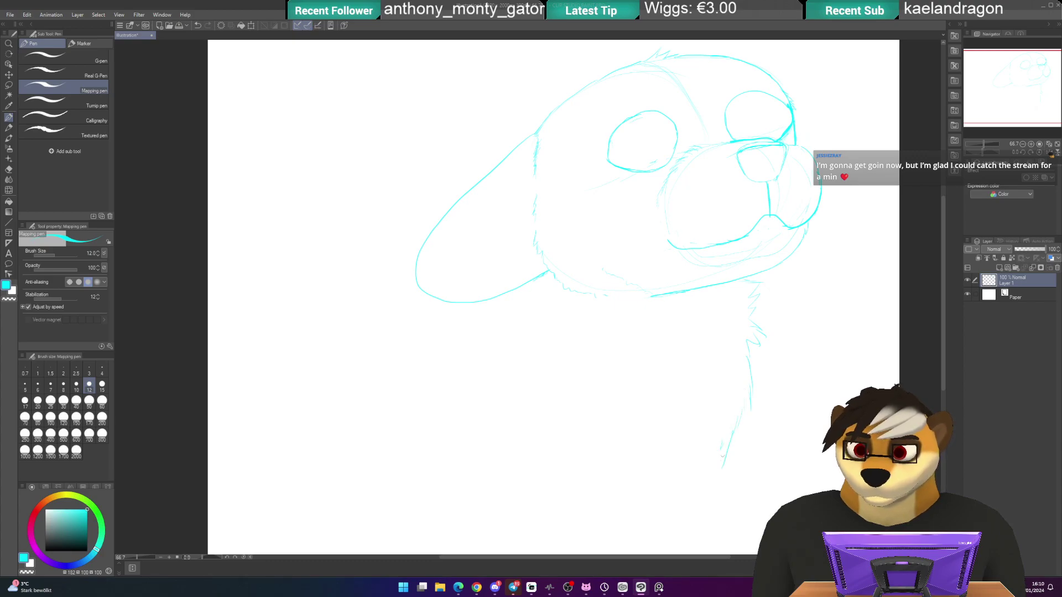
# - Sketch the back of the neck from the ear's base, sloping down and away from the head to the shoulders
pyautogui.moveTo(572, 400); pyautogui.dragTo(588, 351)
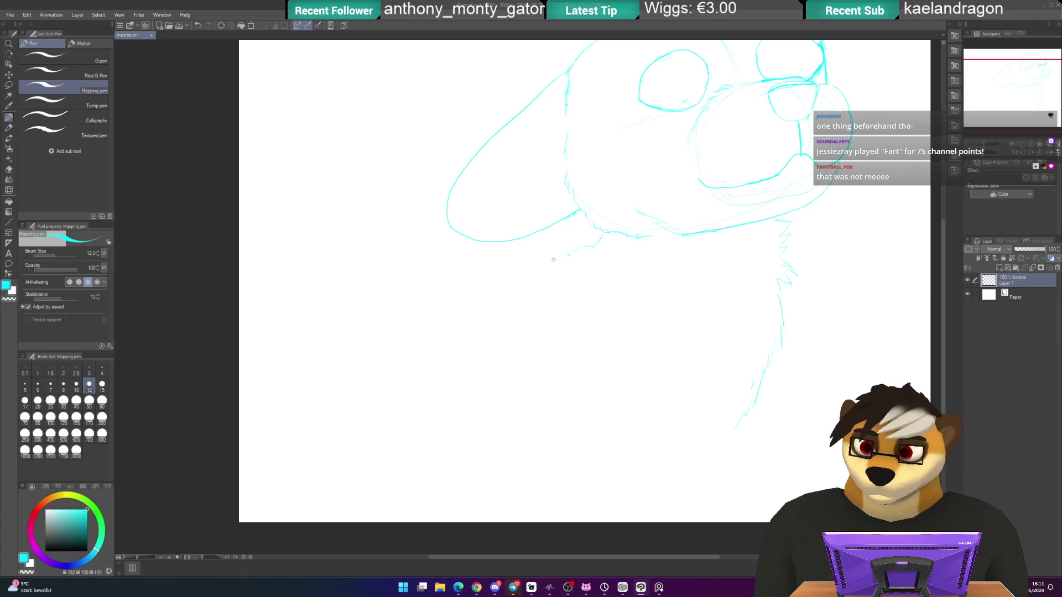
pyautogui.moveTo(570, 254); pyautogui.dragTo(526, 264)
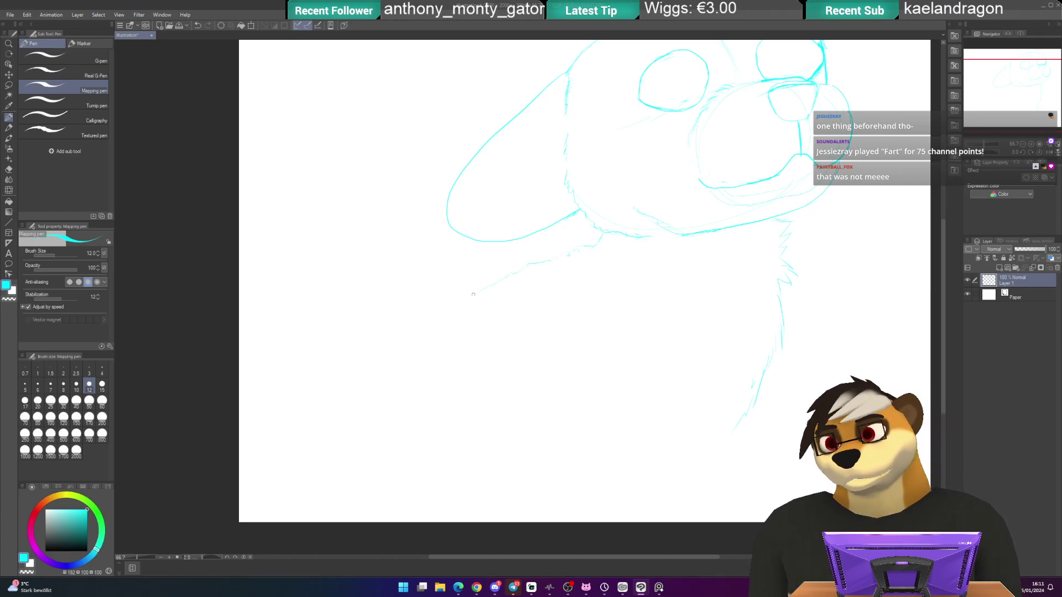
pyautogui.moveTo(475, 295); pyautogui.dragTo(440, 311)
pyautogui.moveTo(451, 352)
pyautogui.mouseDown()
pyautogui.moveTo(436, 336)
pyautogui.moveTo(432, 351)
pyautogui.mouseUp()
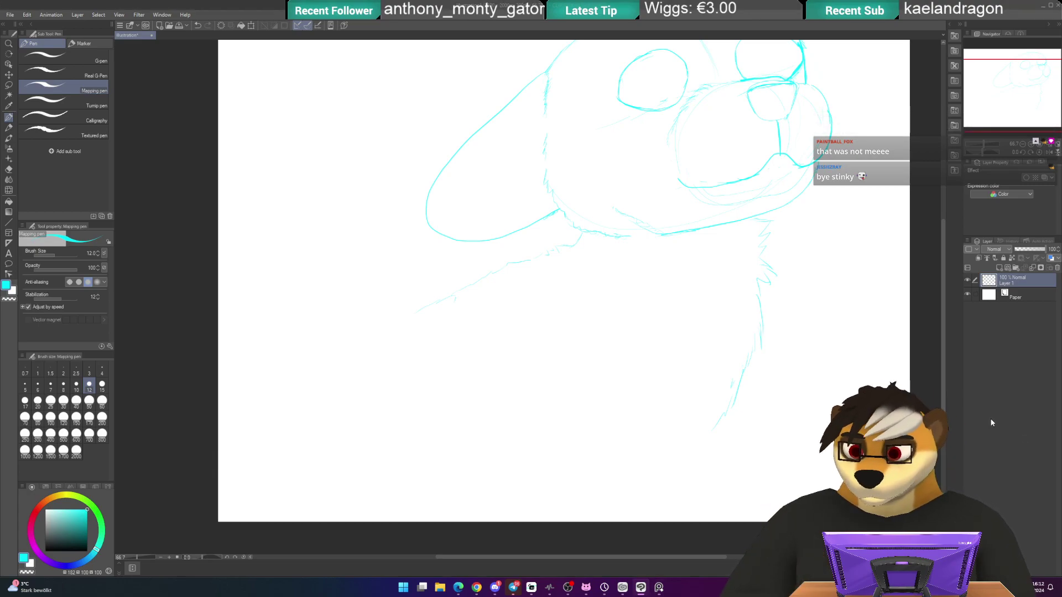
# - Extend the back line down to the rump and sketch a curved tail shape running off the canvas's left edge
pyautogui.moveTo(453, 422); pyautogui.dragTo(506, 373)
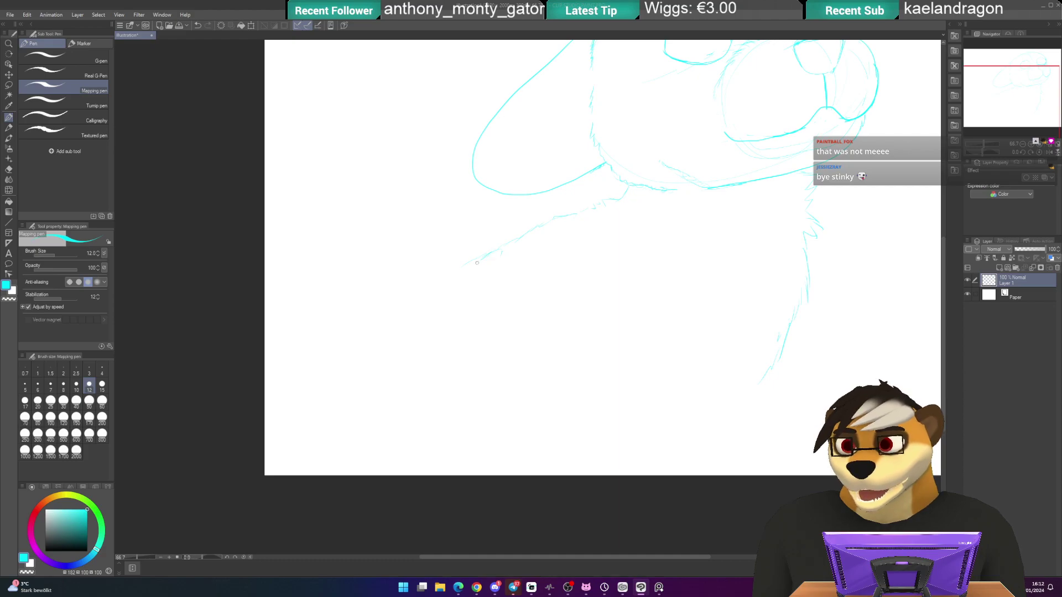
pyautogui.moveTo(473, 261)
pyautogui.mouseDown()
pyautogui.moveTo(425, 319)
pyautogui.moveTo(395, 386)
pyautogui.moveTo(397, 416)
pyautogui.moveTo(357, 370)
pyautogui.mouseUp()
pyautogui.moveTo(388, 417)
pyautogui.mouseDown()
pyautogui.moveTo(354, 370)
pyautogui.moveTo(289, 335)
pyautogui.mouseUp()
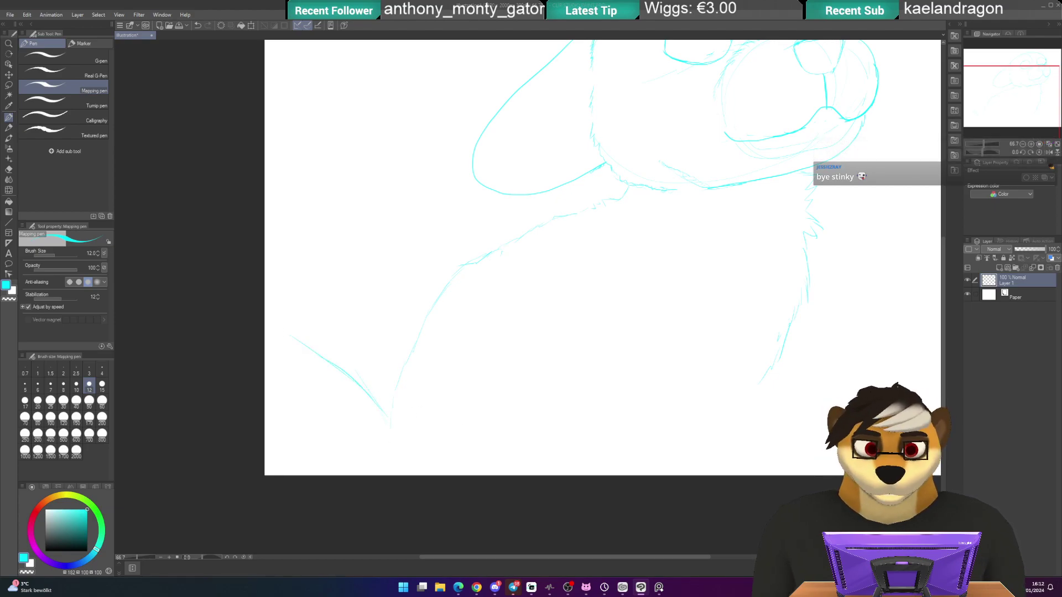
pyautogui.moveTo(328, 469); pyautogui.dragTo(266, 474)
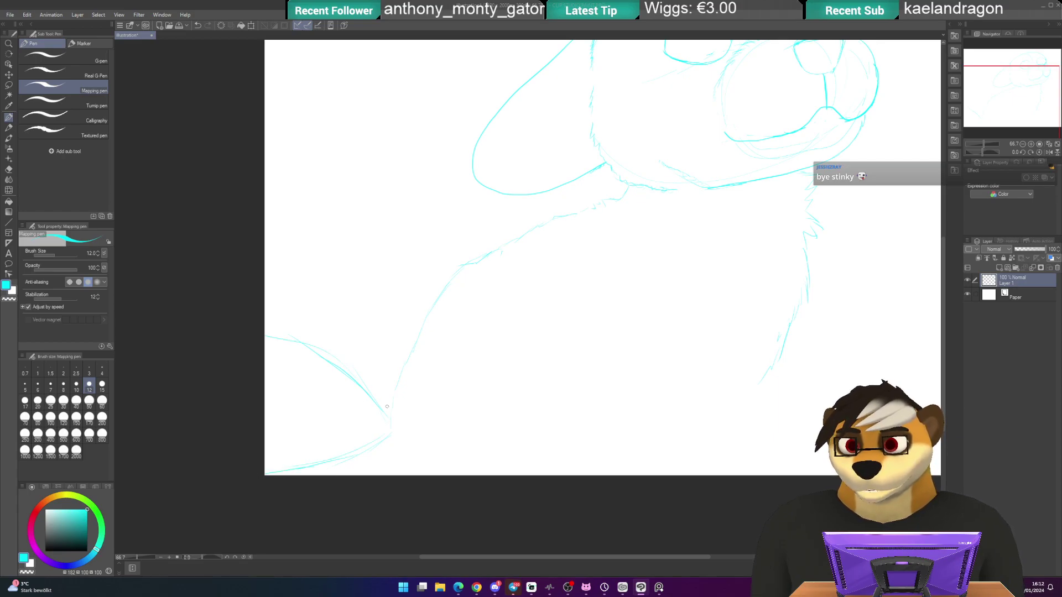
# - Continue the chest line into the front legs, sketching their outlines down to the canvas's bottom edge
pyautogui.moveTo(562, 346)
pyautogui.mouseDown()
pyautogui.moveTo(517, 303)
pyautogui.moveTo(602, 280)
pyautogui.mouseUp()
pyautogui.moveTo(645, 356); pyautogui.dragTo(634, 334)
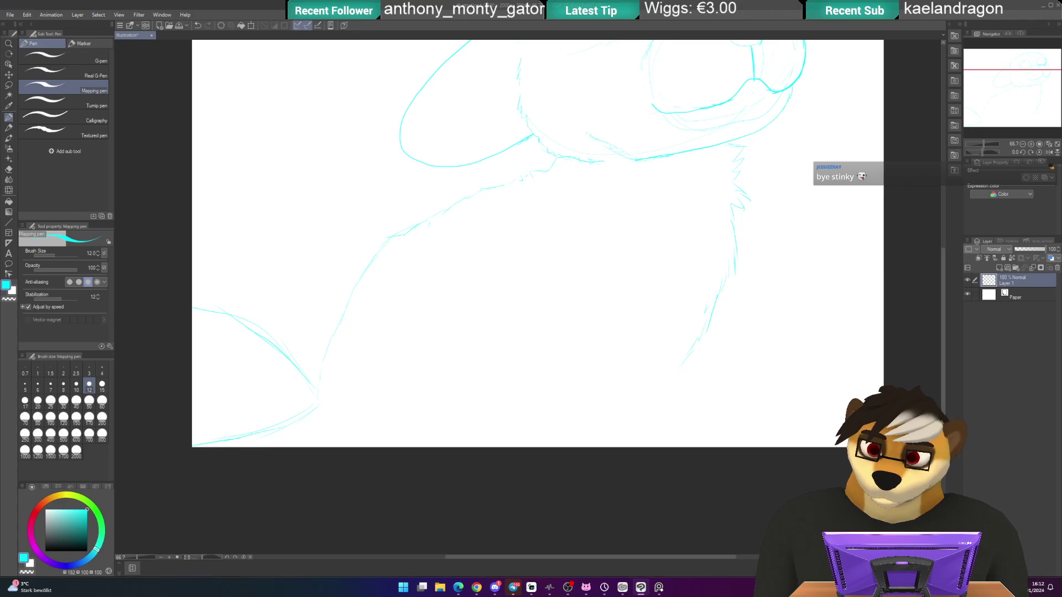
pyautogui.moveTo(676, 374); pyautogui.dragTo(669, 451)
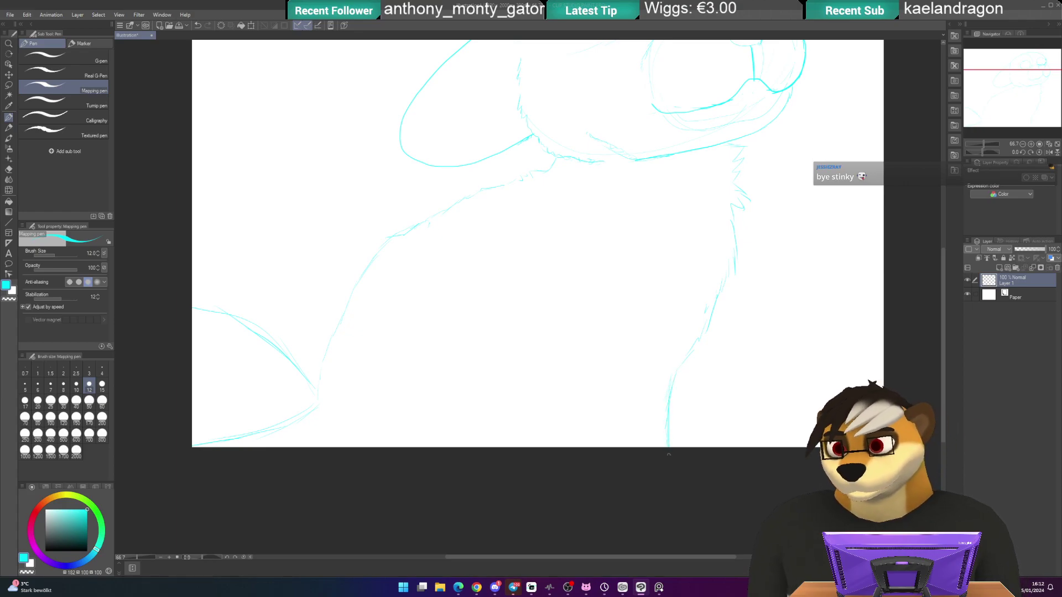
pyautogui.moveTo(673, 396); pyautogui.dragTo(670, 432)
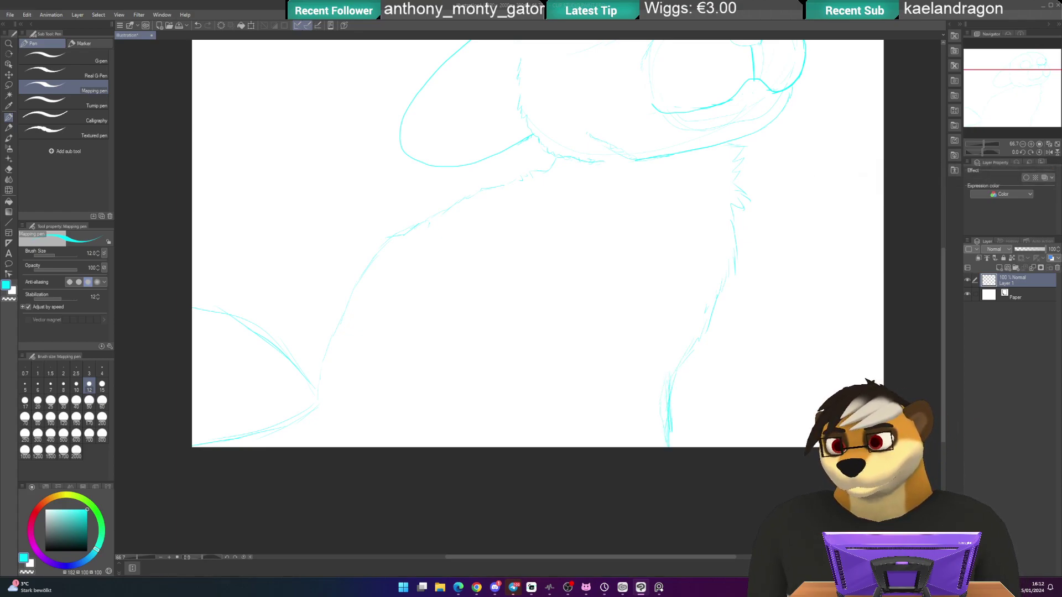
pyautogui.moveTo(656, 384)
pyautogui.mouseDown()
pyautogui.moveTo(693, 354)
pyautogui.moveTo(657, 384)
pyautogui.moveTo(651, 376)
pyautogui.moveTo(652, 437)
pyautogui.mouseUp()
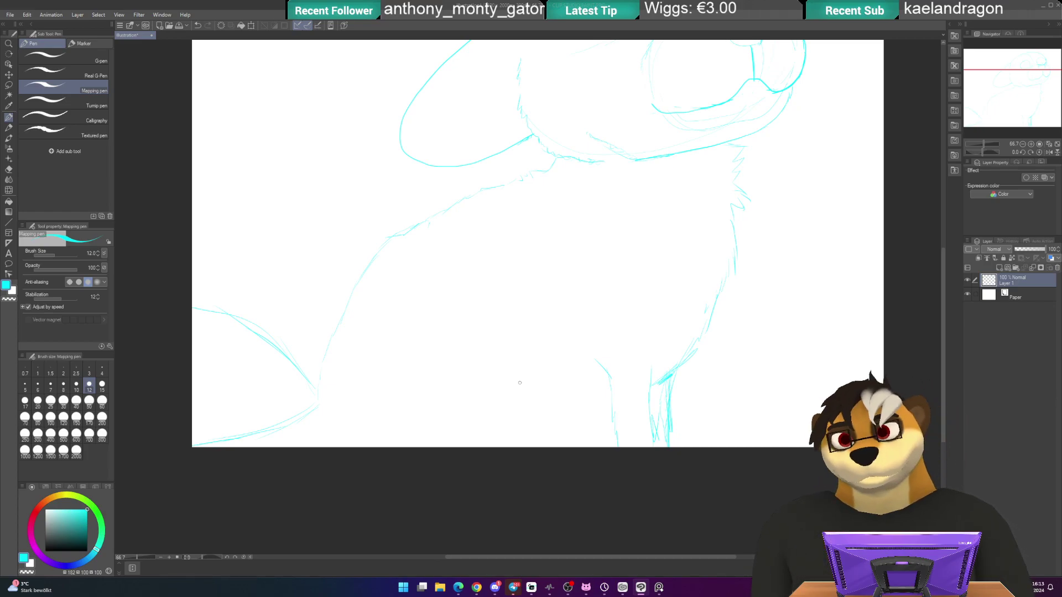
# - Erase the front legs and the lower part of the chest line with a larger hard eraser
pyautogui.moveTo(535, 301)
pyautogui.mouseDown()
pyautogui.moveTo(544, 431)
pyautogui.moveTo(550, 350)
pyautogui.mouseUp()
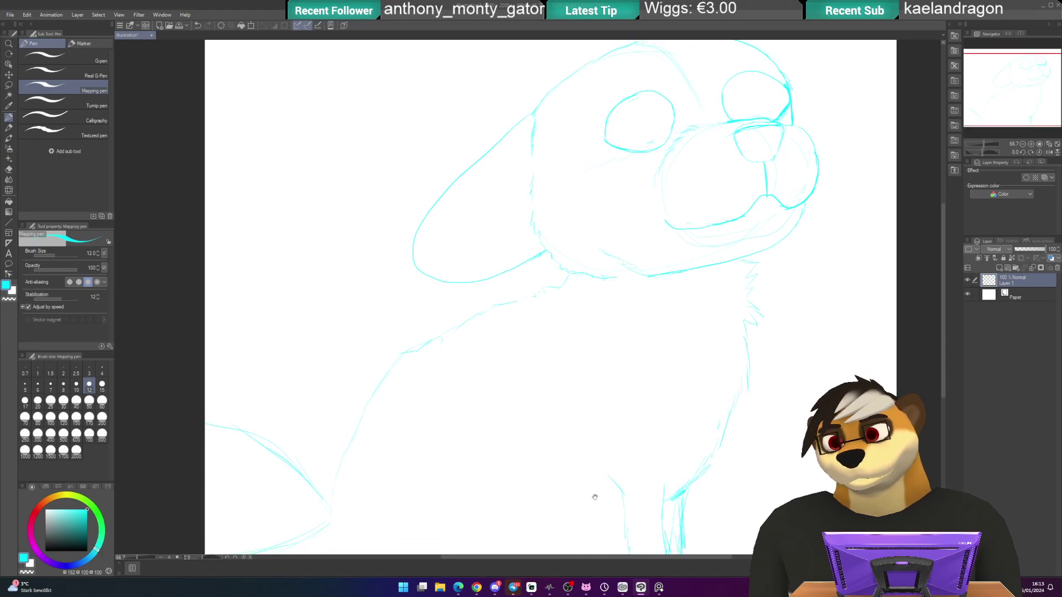
pyautogui.moveTo(588, 443); pyautogui.dragTo(601, 396)
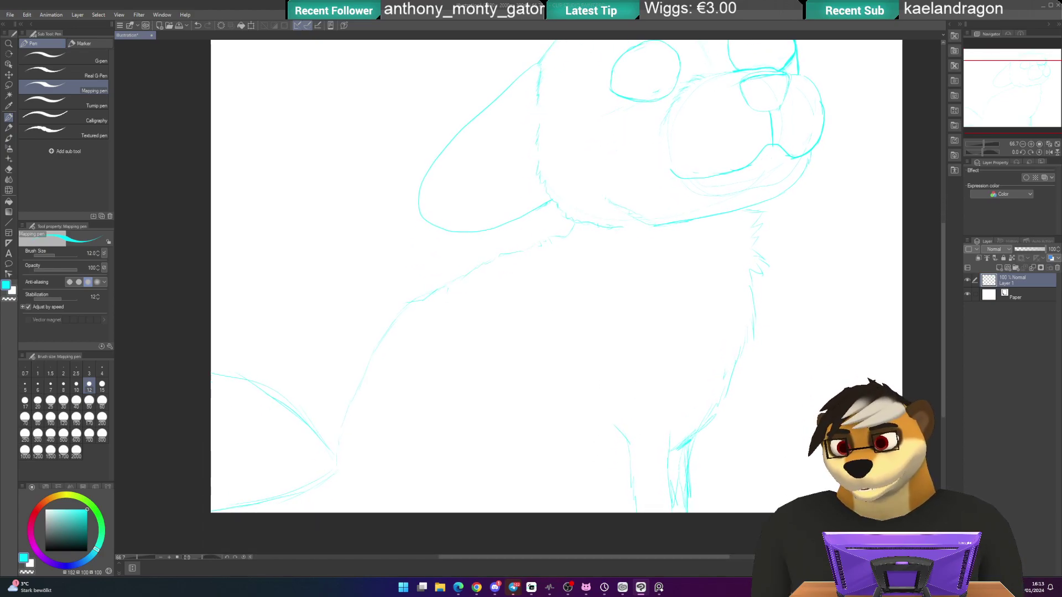
pyautogui.press('e')
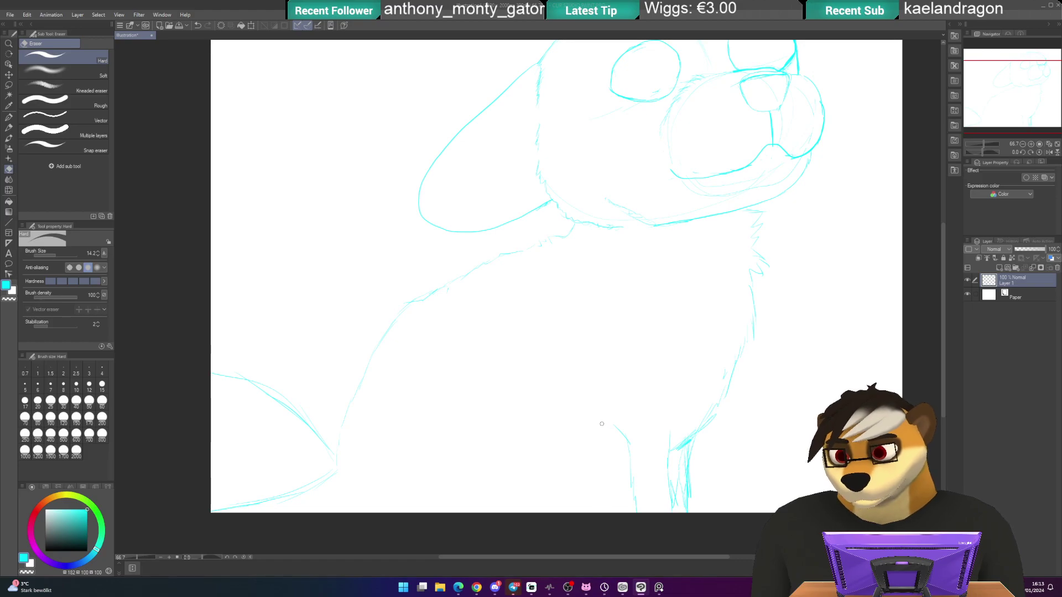
pyautogui.moveTo(595, 410)
pyautogui.mouseDown()
pyautogui.moveTo(616, 417)
pyautogui.moveTo(664, 503)
pyautogui.moveTo(691, 436)
pyautogui.moveTo(680, 479)
pyautogui.moveTo(720, 410)
pyautogui.moveTo(706, 486)
pyautogui.mouseUp()
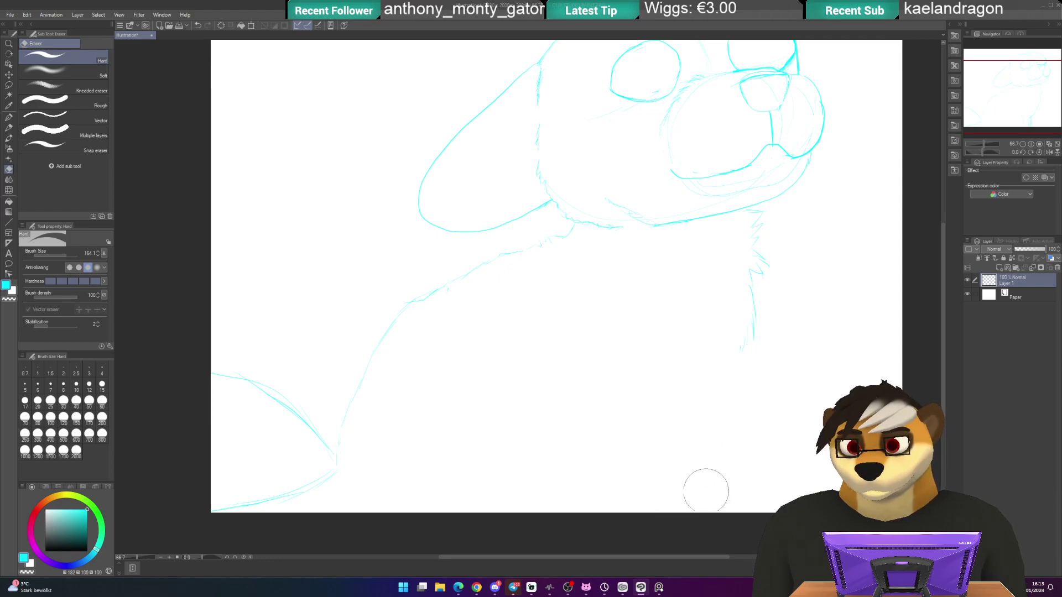
# - Sketch fur tufts across the neck and upper chest, and outline the chest's rear edge below the ear with the Mapping pen
pyautogui.press('p')
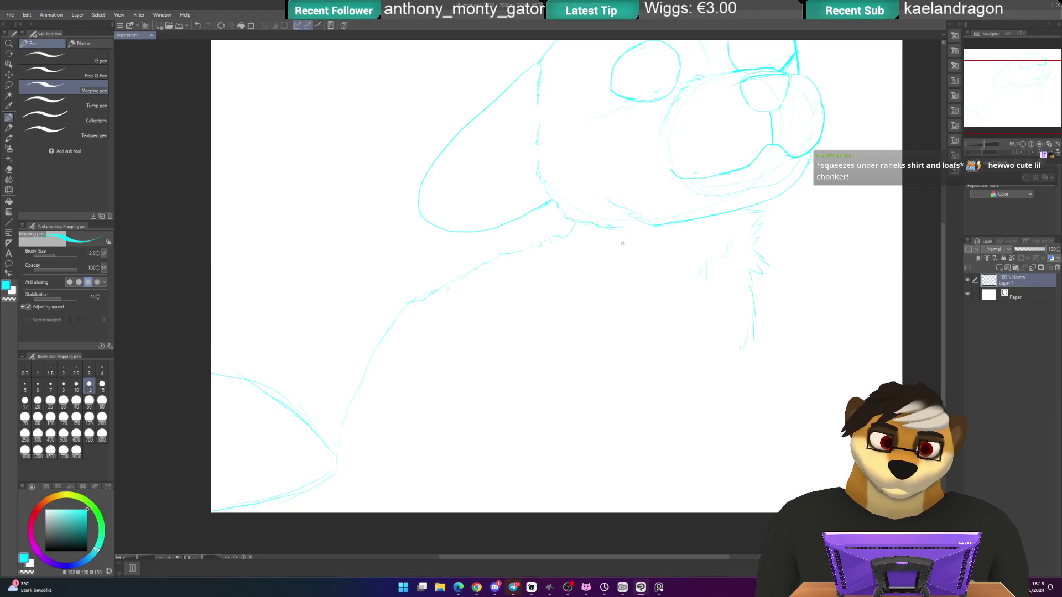
pyautogui.moveTo(626, 248); pyautogui.dragTo(620, 263)
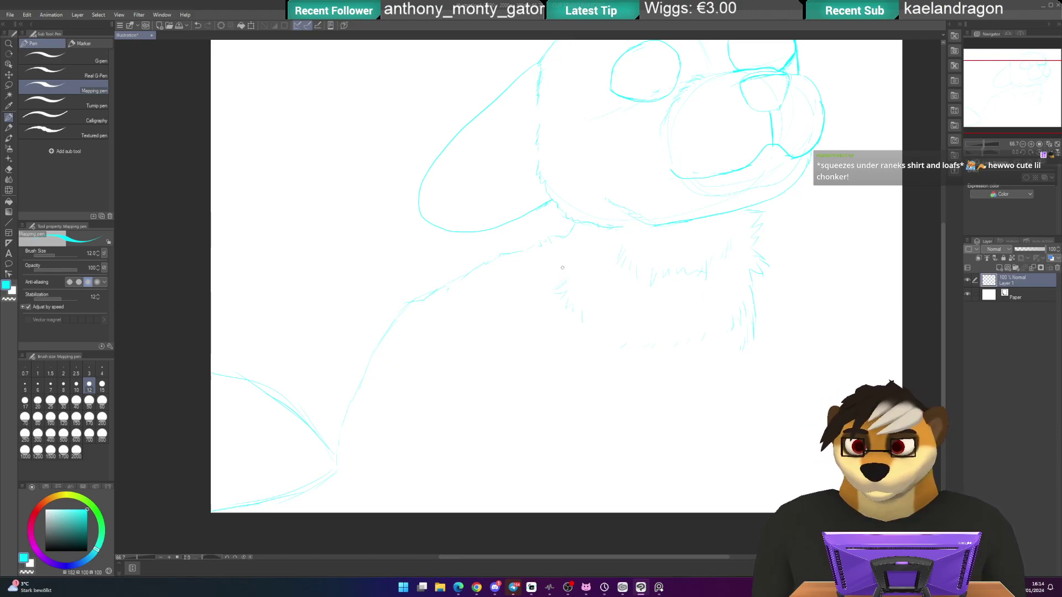
pyautogui.moveTo(560, 242)
pyautogui.mouseDown()
pyautogui.moveTo(545, 272)
pyautogui.moveTo(549, 344)
pyautogui.mouseUp()
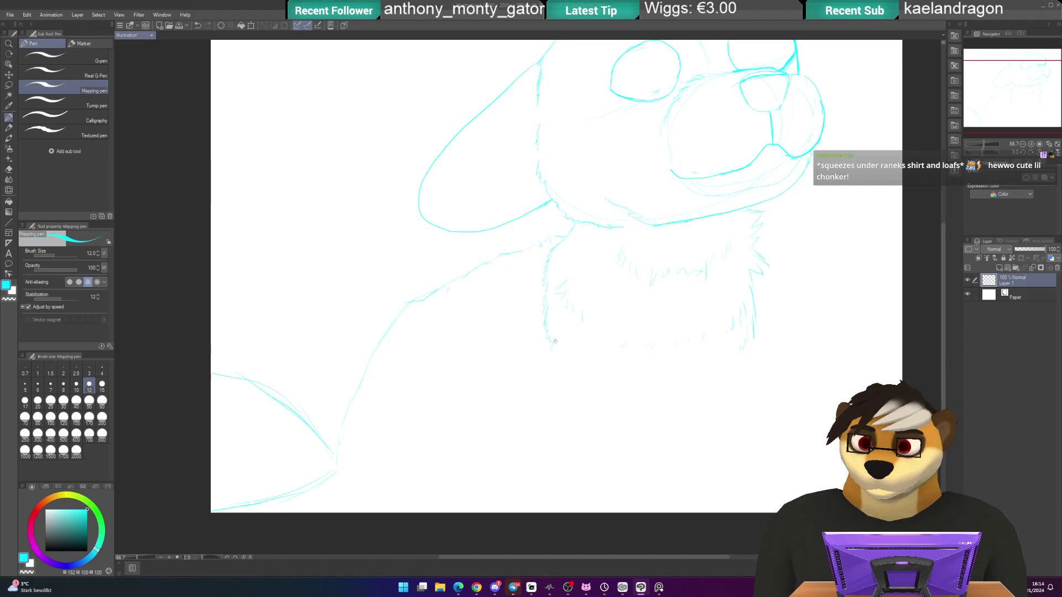
pyautogui.moveTo(553, 347); pyautogui.dragTo(580, 376)
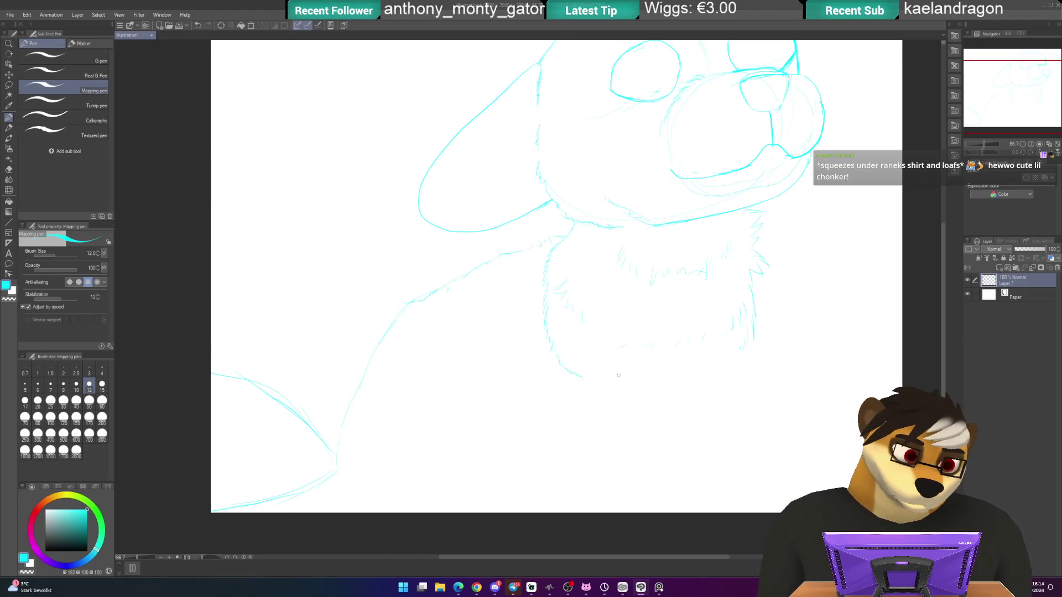
# - Extend the chest's front and rear outlines into the front legs, running down to the canvas's bottom edge
pyautogui.moveTo(591, 394); pyautogui.dragTo(593, 419)
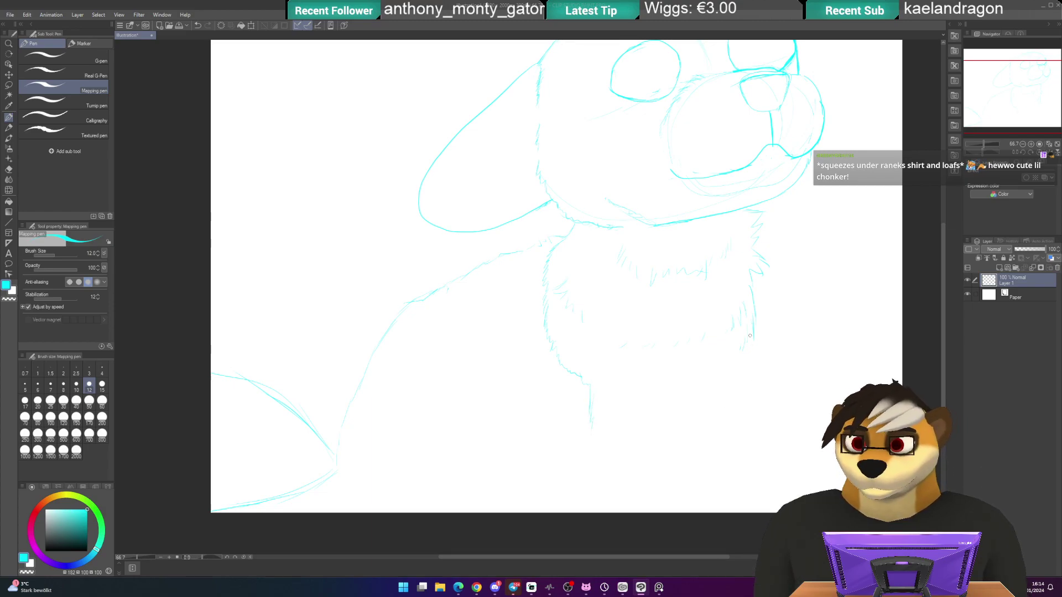
pyautogui.moveTo(750, 344)
pyautogui.mouseDown()
pyautogui.moveTo(747, 396)
pyautogui.moveTo(737, 387)
pyautogui.moveTo(722, 416)
pyautogui.mouseUp()
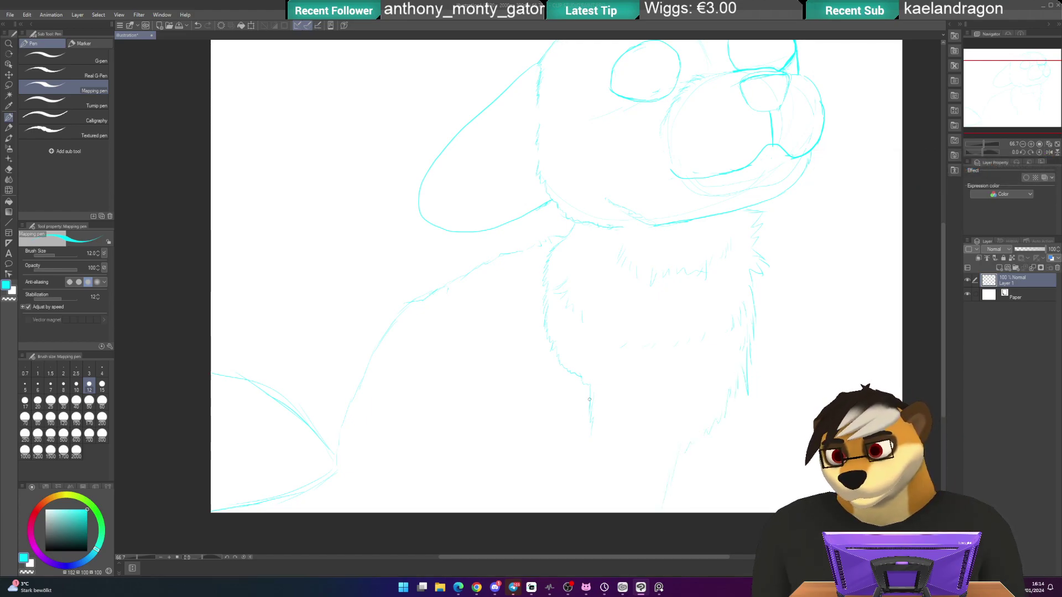
pyautogui.moveTo(591, 424); pyautogui.dragTo(594, 443)
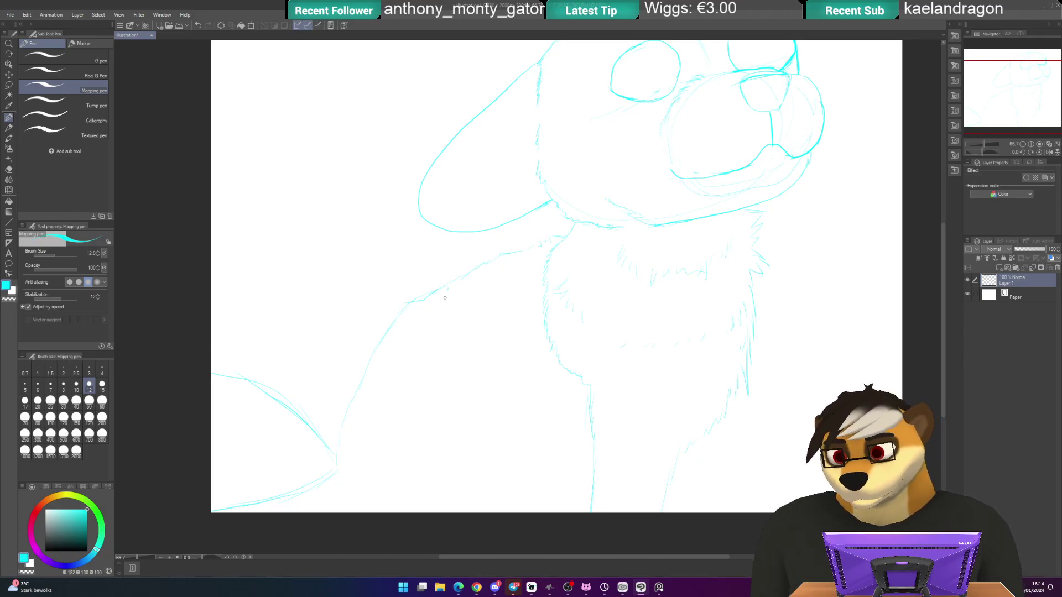
# - Erase the back line and redraw it lower from the neck to the rump, adding the haunch's curved outline
pyautogui.press('e')
pyautogui.moveTo(498, 260)
pyautogui.mouseDown()
pyautogui.moveTo(426, 297)
pyautogui.moveTo(355, 382)
pyautogui.mouseUp()
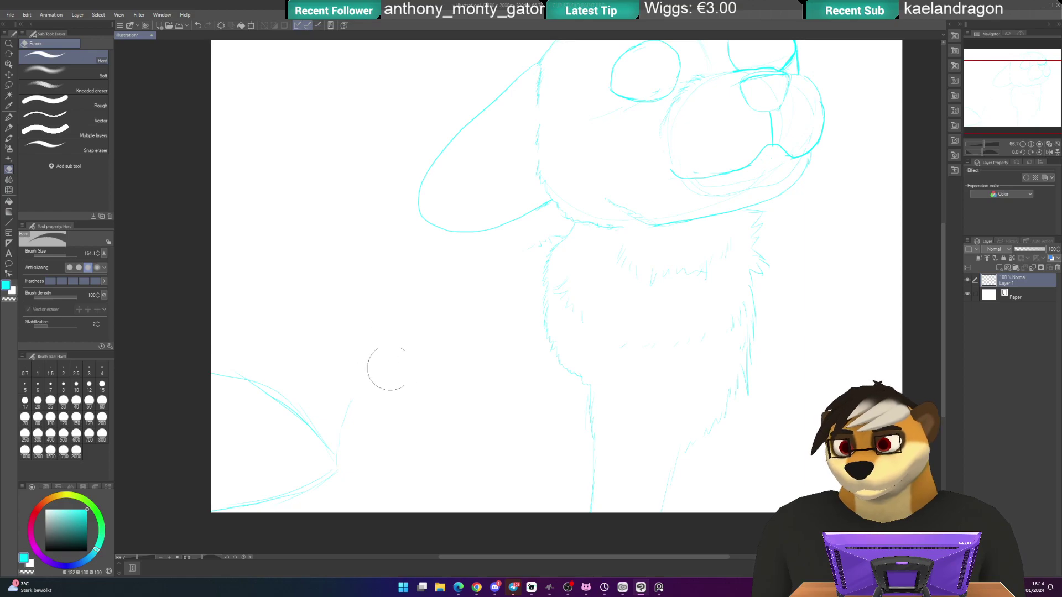
pyautogui.press('p')
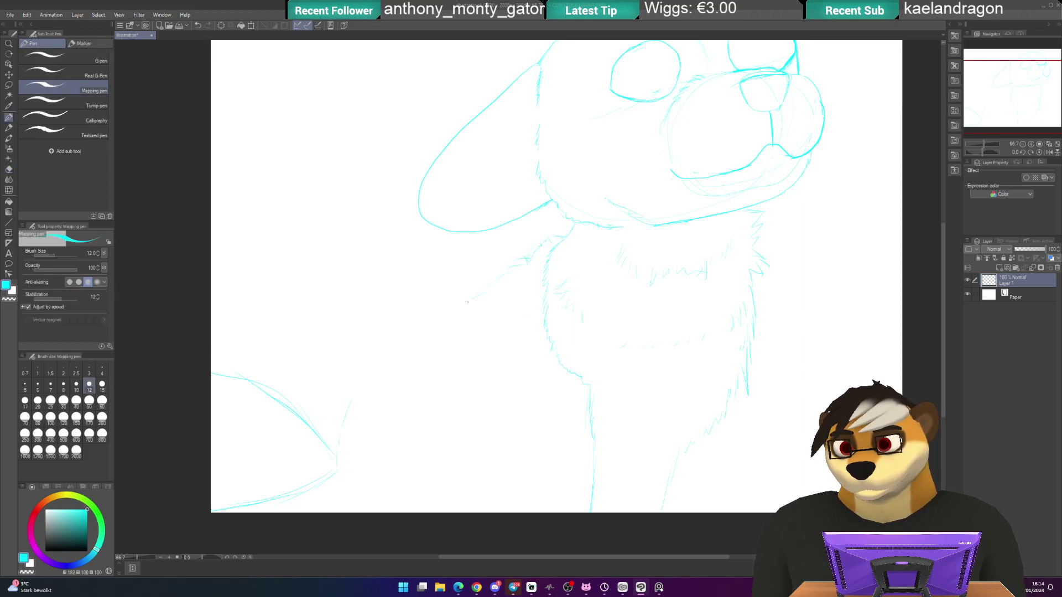
pyautogui.moveTo(457, 308)
pyautogui.mouseDown()
pyautogui.moveTo(371, 372)
pyautogui.moveTo(332, 432)
pyautogui.mouseUp()
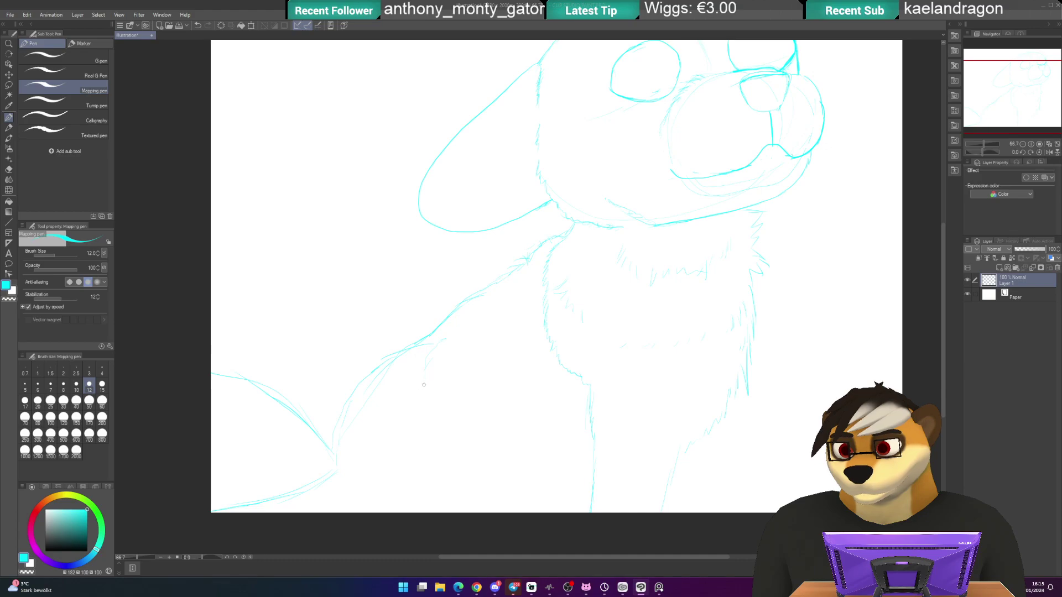
pyautogui.moveTo(432, 425); pyautogui.dragTo(447, 445)
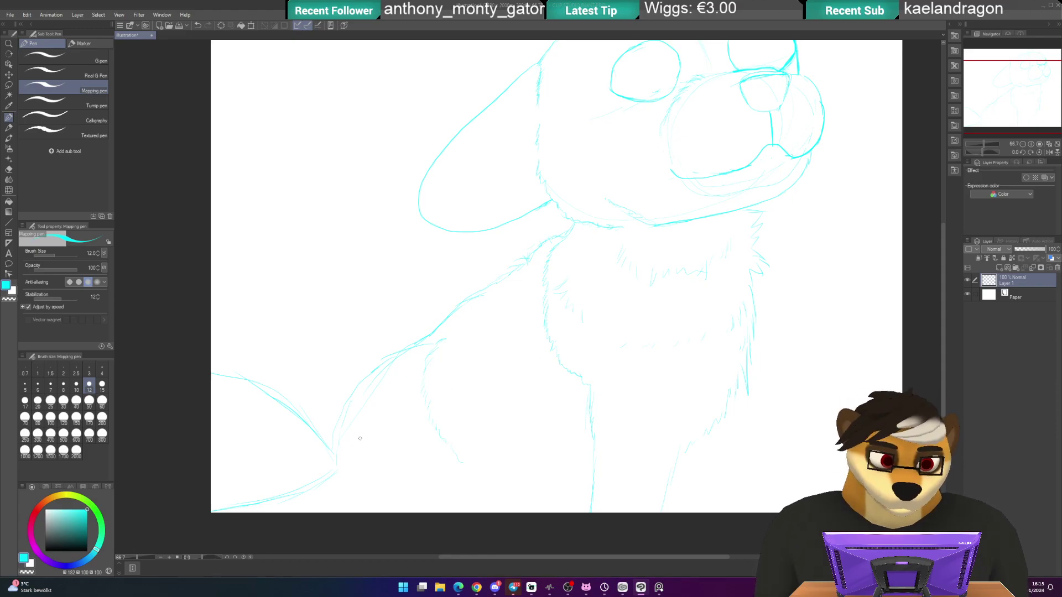
pyautogui.moveTo(335, 452); pyautogui.dragTo(338, 486)
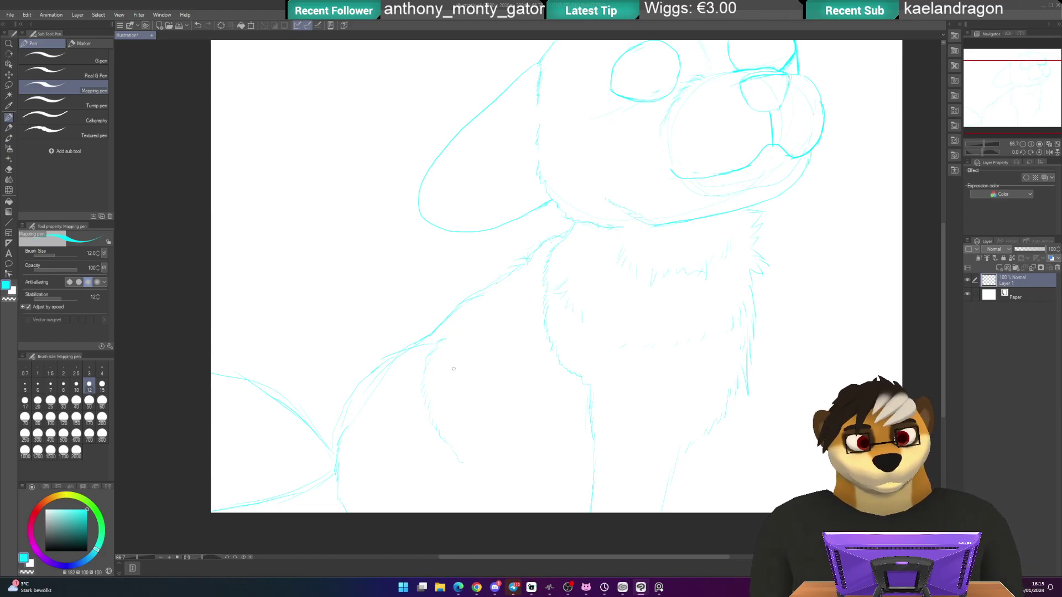
# - Sketch jagged fur along the lower front edge of the chest and erase the smooth leg line behind it
pyautogui.moveTo(636, 310)
pyautogui.mouseDown()
pyautogui.moveTo(617, 353)
pyautogui.moveTo(635, 261)
pyautogui.mouseUp()
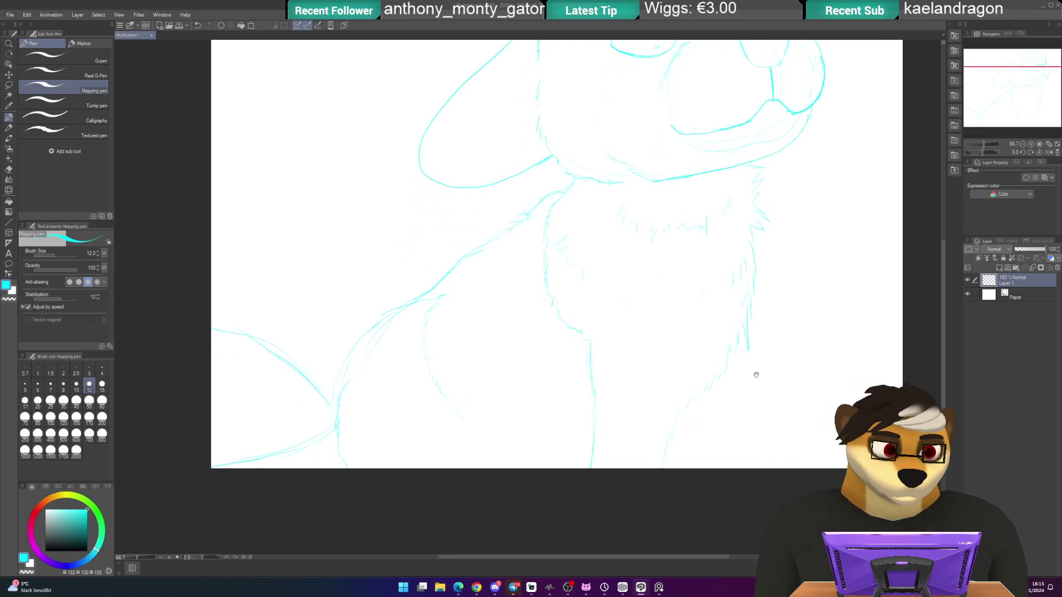
pyautogui.moveTo(724, 370)
pyautogui.mouseDown()
pyautogui.moveTo(712, 402)
pyautogui.moveTo(703, 394)
pyautogui.moveTo(697, 408)
pyautogui.mouseUp()
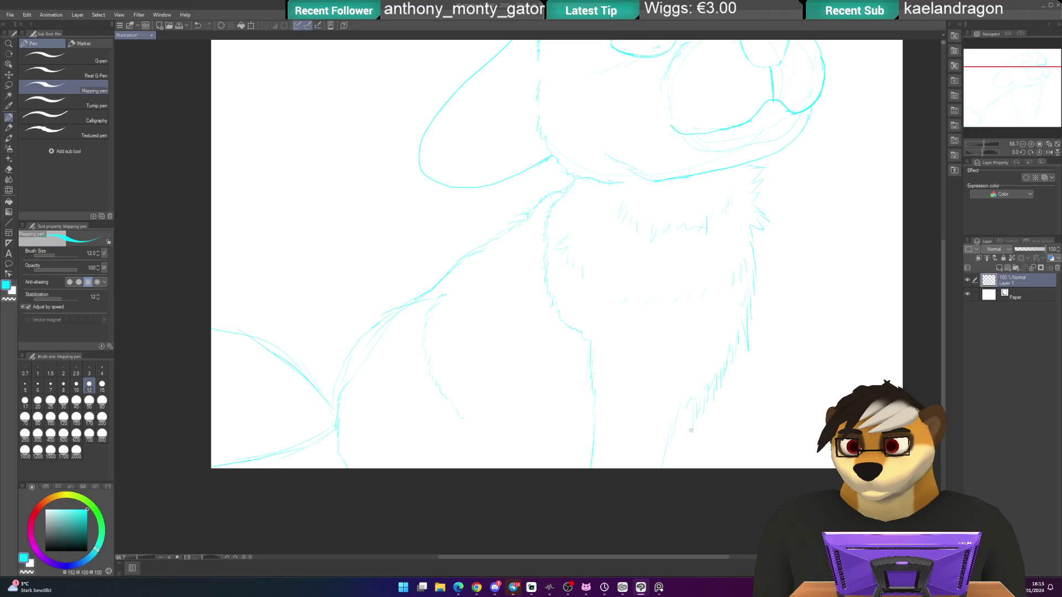
pyautogui.press('e')
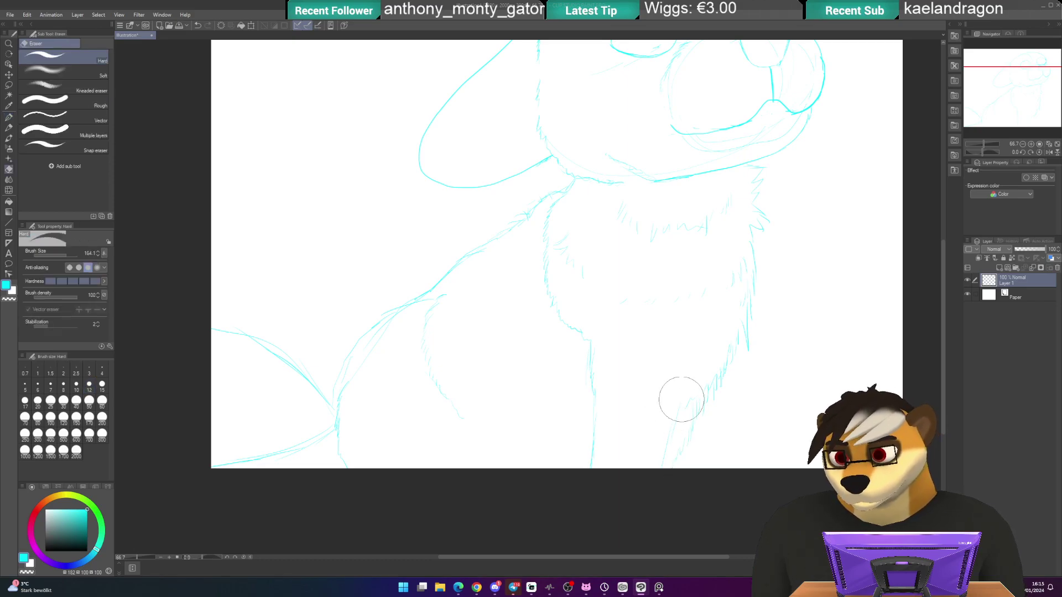
pyautogui.keyDown('ctrl'); pyautogui.keyDown('alt'); pyautogui.moveTo(706, 347); pyautogui.dragTo(687, 349); pyautogui.keyUp('alt'); pyautogui.keyUp('ctrl')
# - Sketch the shoulder's curve from the back down to the elbow and the rear edge of the front leg
pyautogui.press('p')
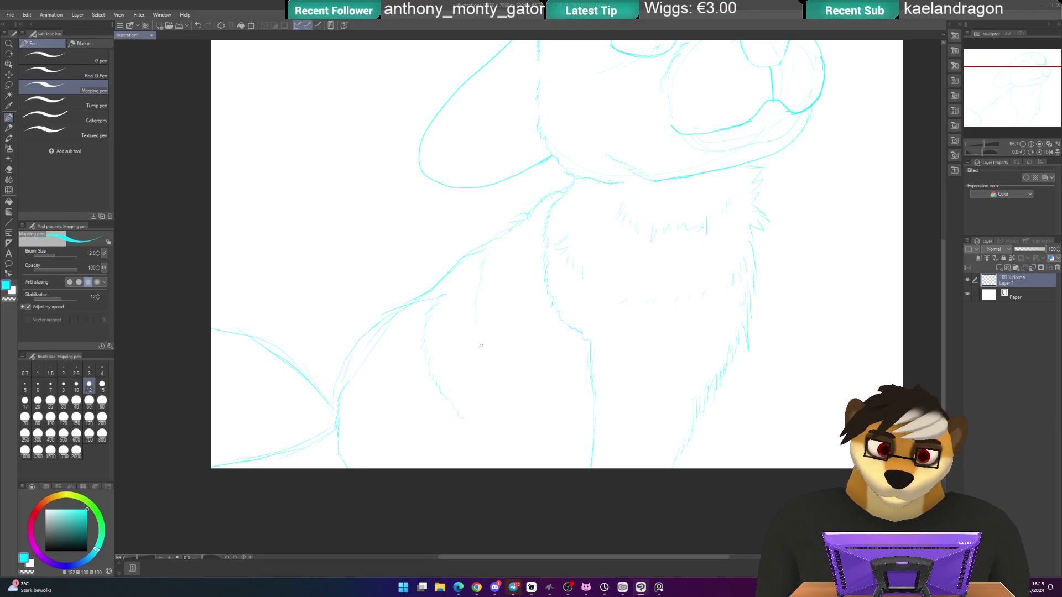
pyautogui.moveTo(482, 365); pyautogui.dragTo(493, 381)
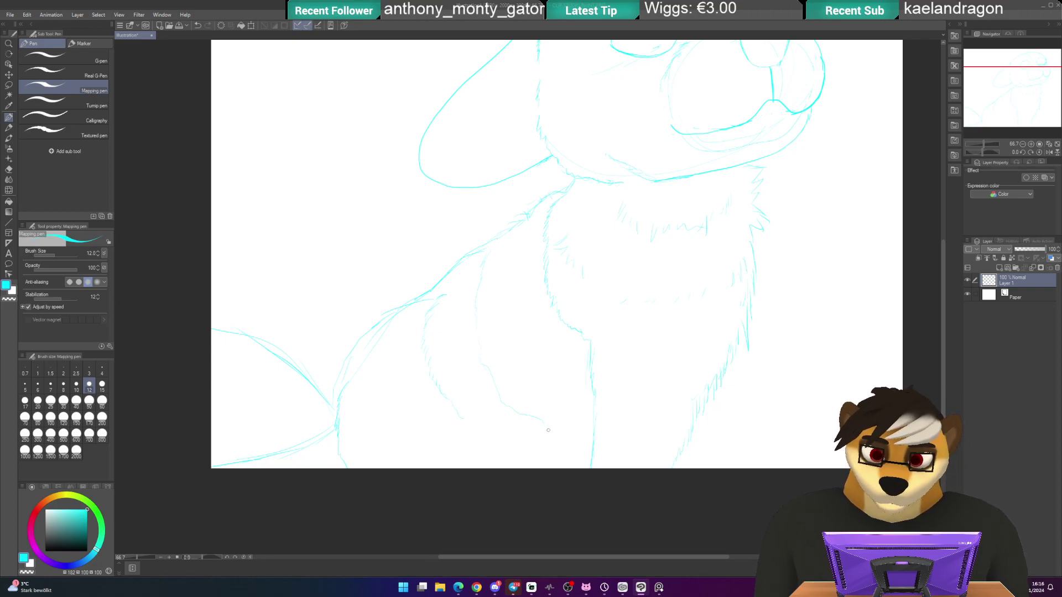
pyautogui.moveTo(547, 429); pyautogui.dragTo(565, 430)
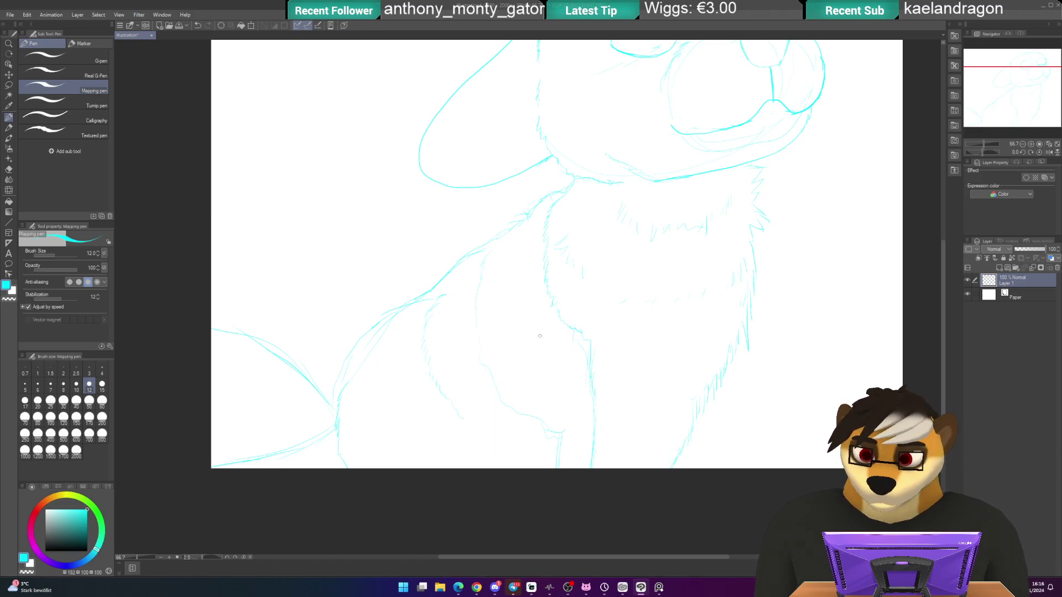
# - Erase the smooth rear edge of the chest and redraw it as jagged fur tufts down to the front leg
pyautogui.press('e')
pyautogui.moveTo(590, 346); pyautogui.dragTo(587, 411)
pyautogui.press('p')
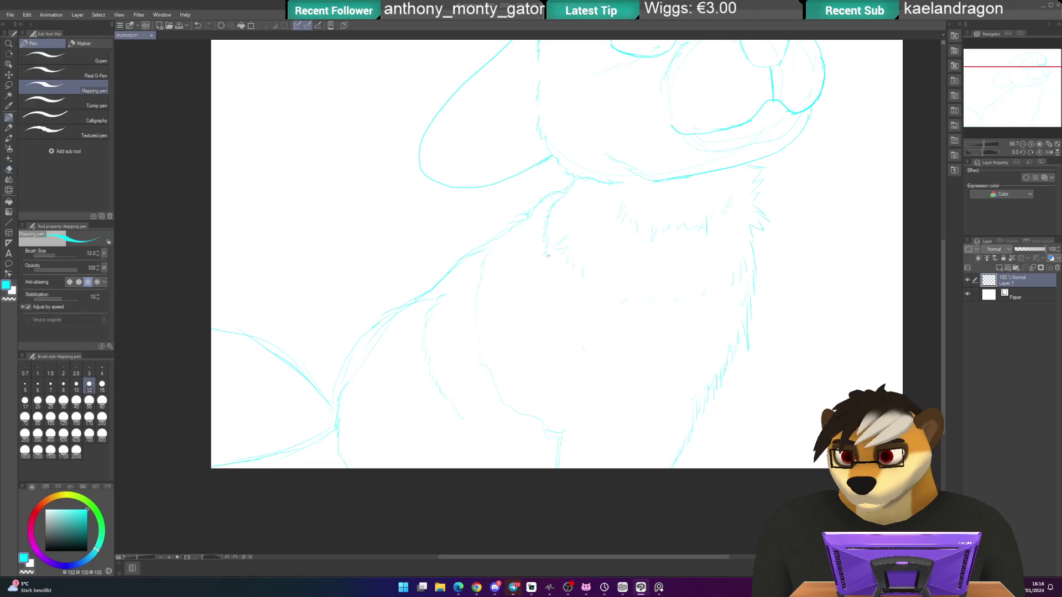
pyautogui.moveTo(543, 265); pyautogui.dragTo(548, 274)
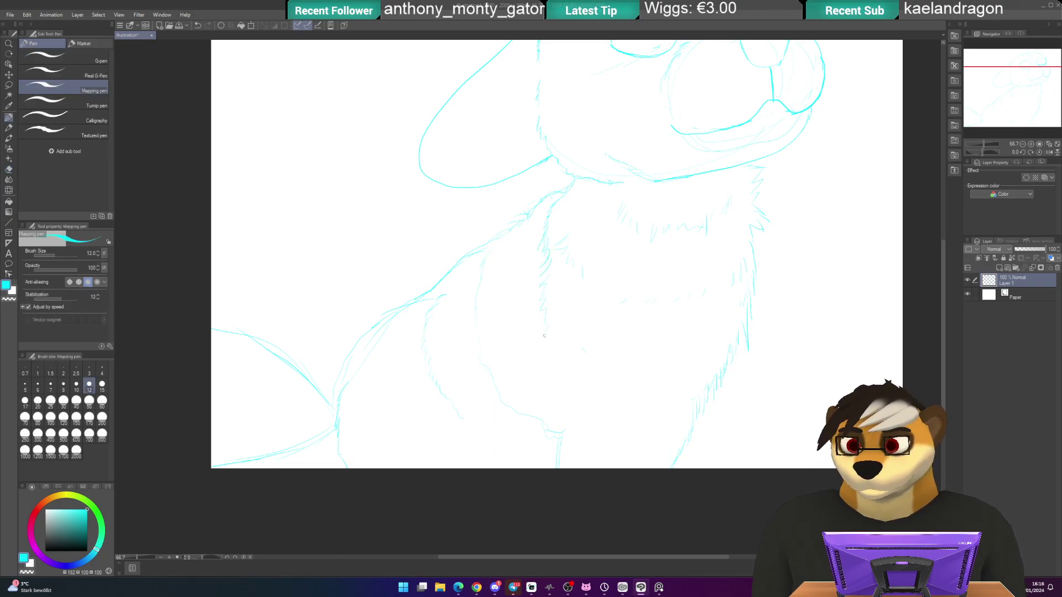
pyautogui.moveTo(558, 344)
pyautogui.mouseDown()
pyautogui.moveTo(581, 458)
pyautogui.moveTo(556, 467)
pyautogui.mouseUp()
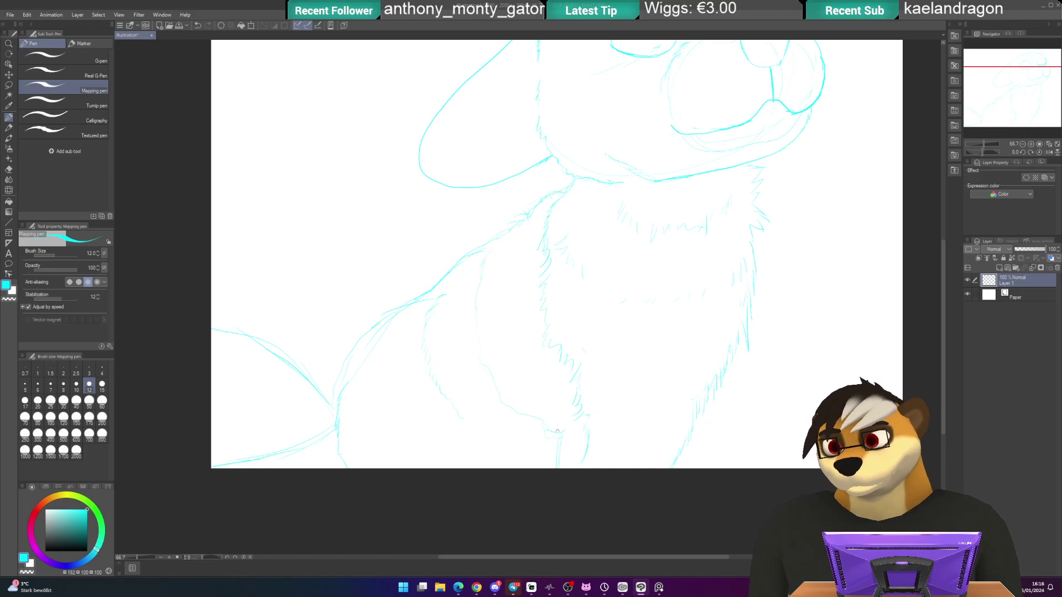
pyautogui.moveTo(600, 275); pyautogui.dragTo(613, 275)
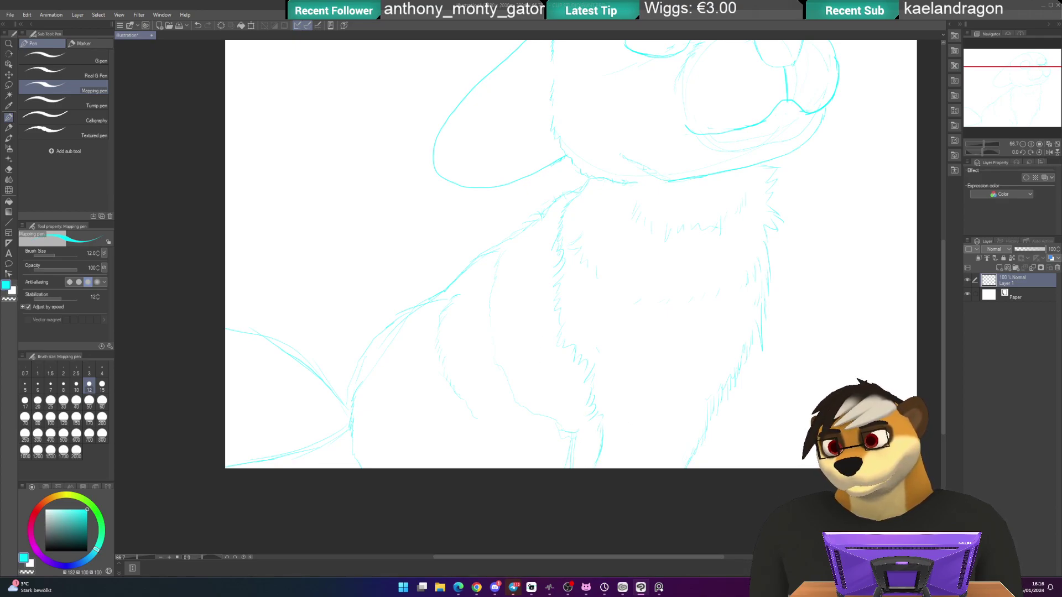
pyautogui.moveTo(557, 334)
pyautogui.mouseDown()
pyautogui.moveTo(633, 367)
pyautogui.moveTo(626, 386)
pyautogui.moveTo(670, 313)
pyautogui.moveTo(607, 353)
pyautogui.mouseUp()
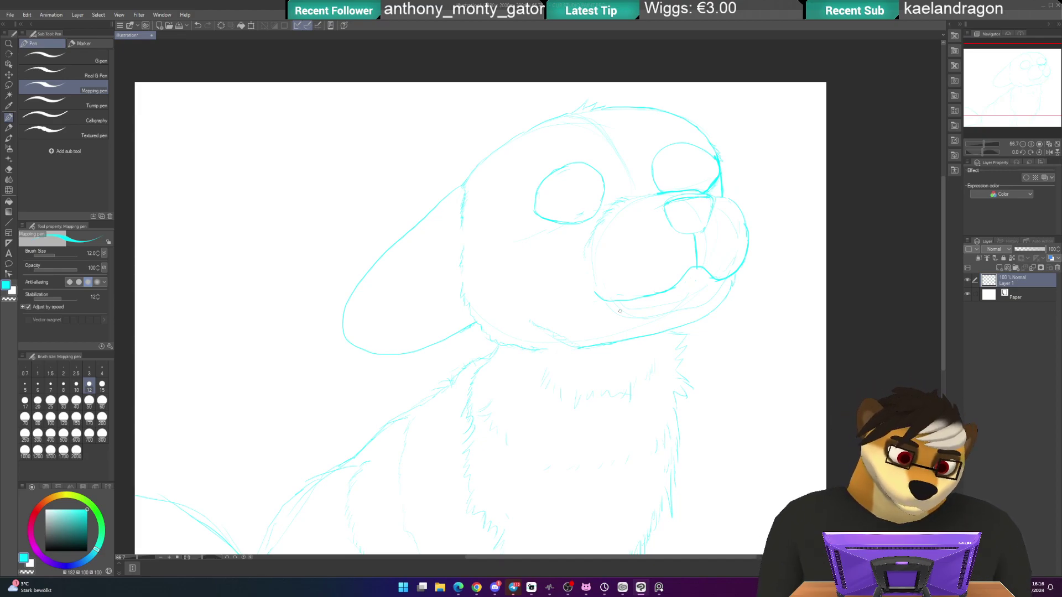
pyautogui.scroll(1, 620, 315)
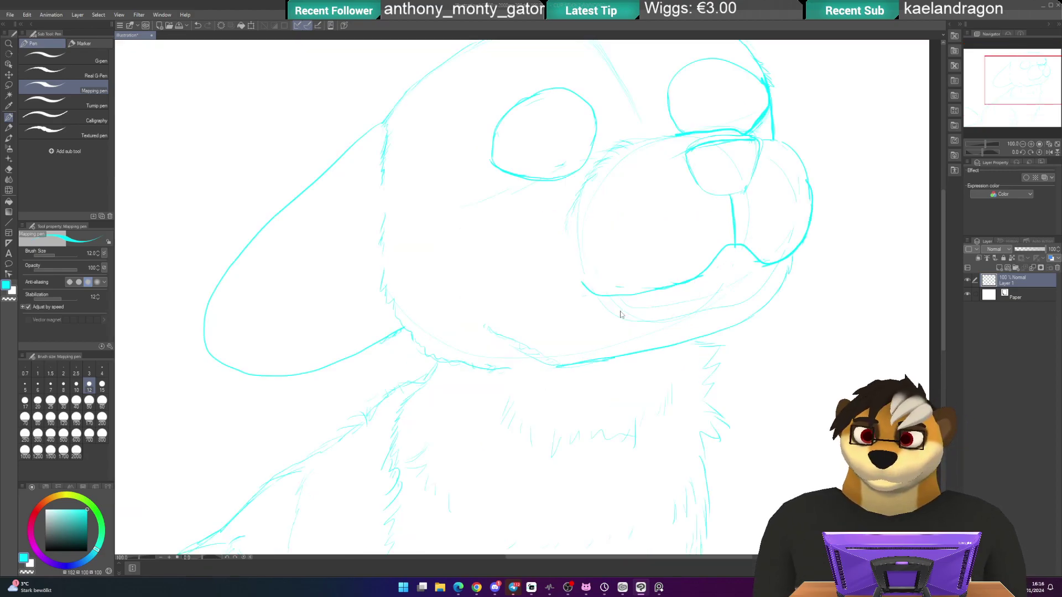
pyautogui.moveTo(740, 227); pyautogui.dragTo(660, 270)
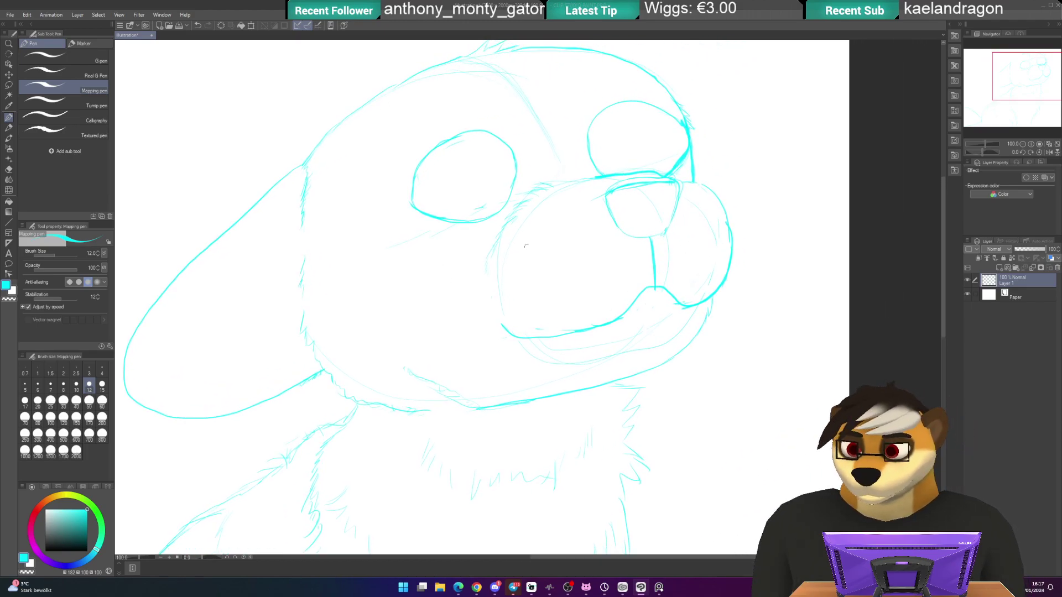
pyautogui.moveTo(551, 247); pyautogui.dragTo(428, 271)
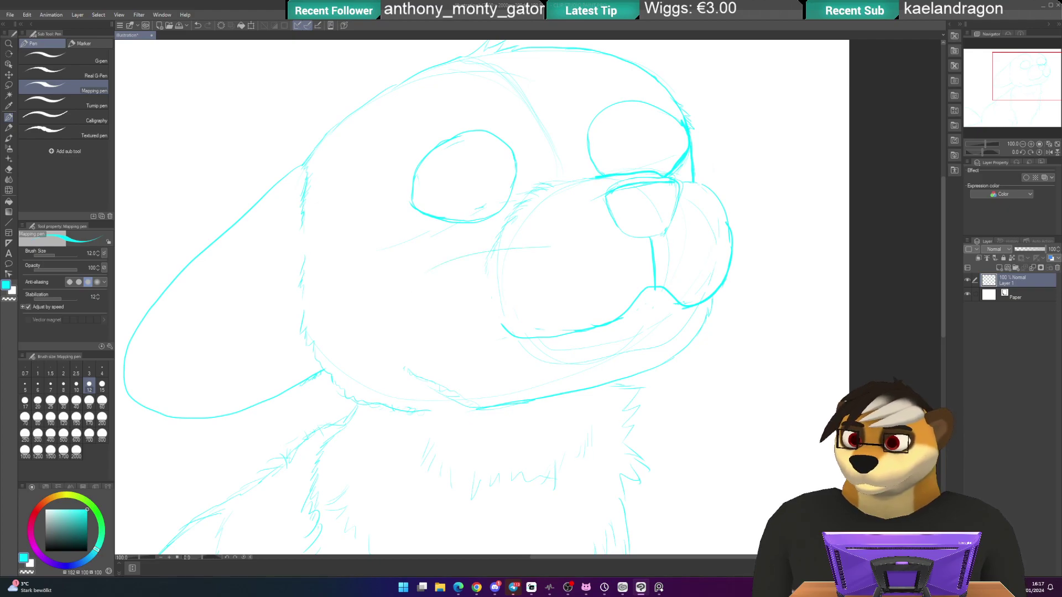
pyautogui.moveTo(544, 253); pyautogui.dragTo(455, 276)
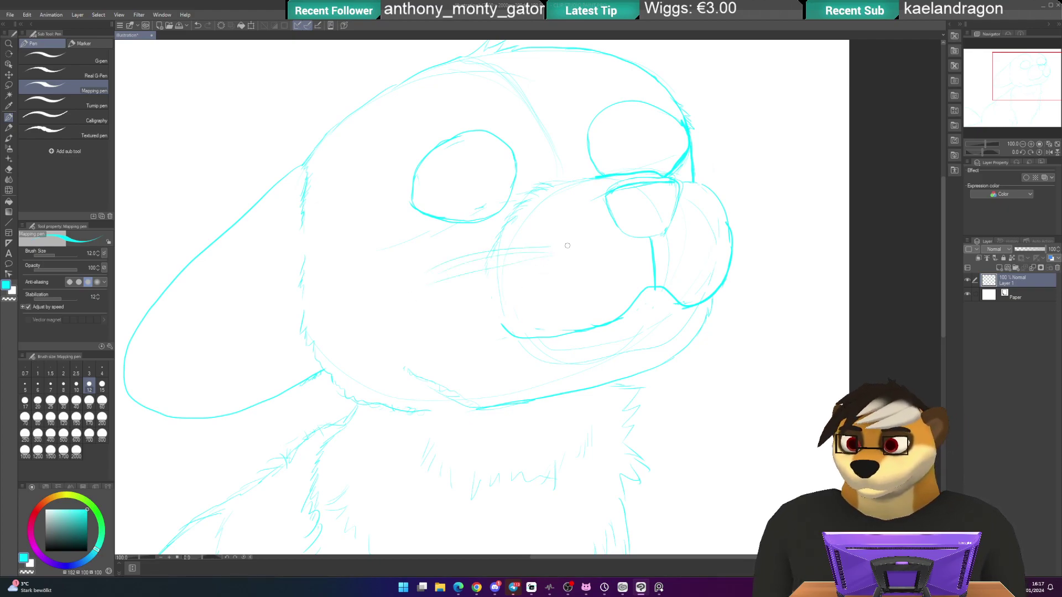
pyautogui.hotkey('ctrl', 'z')
pyautogui.hotkey('ctrl', 'z')
pyautogui.hotkey('ctrl', 'z')
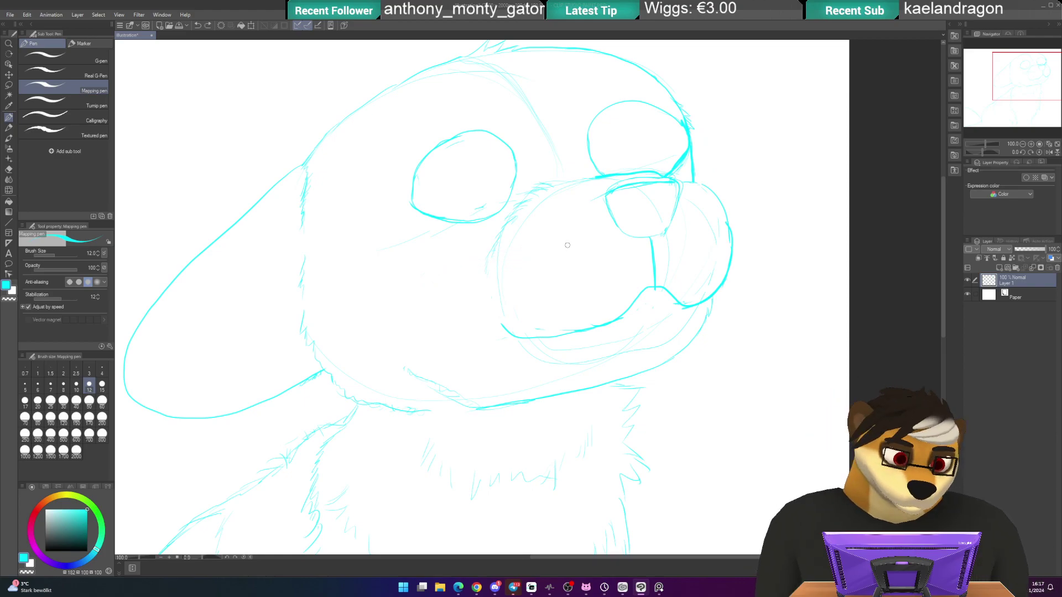
# - Rotate the canvas and sketch a group of long curved whiskers from the near side of the muzzle across the cheek
pyautogui.moveTo(645, 204); pyautogui.dragTo(591, 452)
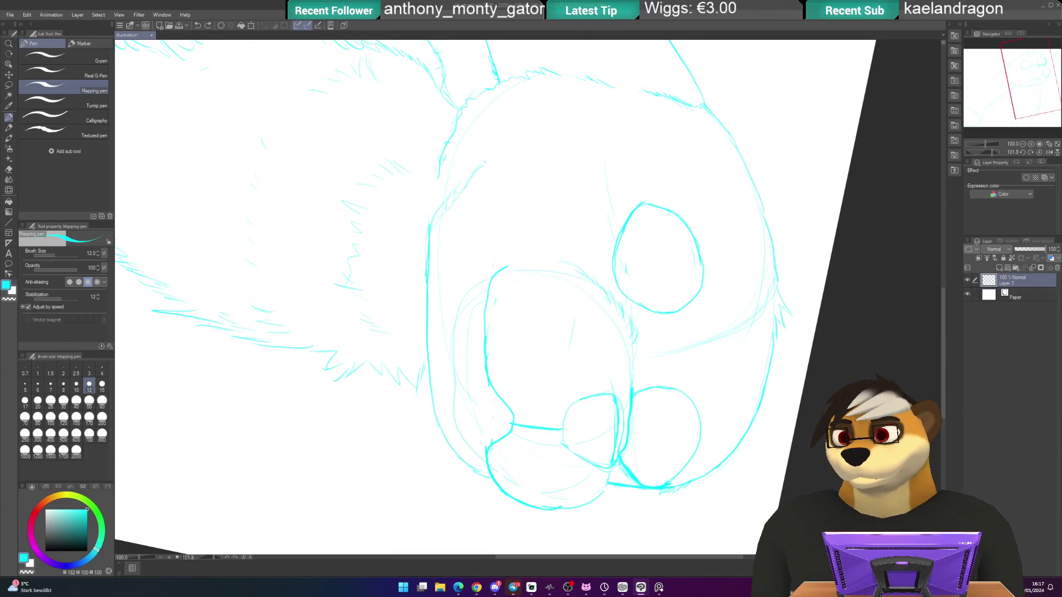
pyautogui.moveTo(567, 342); pyautogui.dragTo(590, 188)
pyautogui.moveTo(553, 333); pyautogui.dragTo(545, 228)
pyautogui.moveTo(534, 317); pyautogui.dragTo(531, 221)
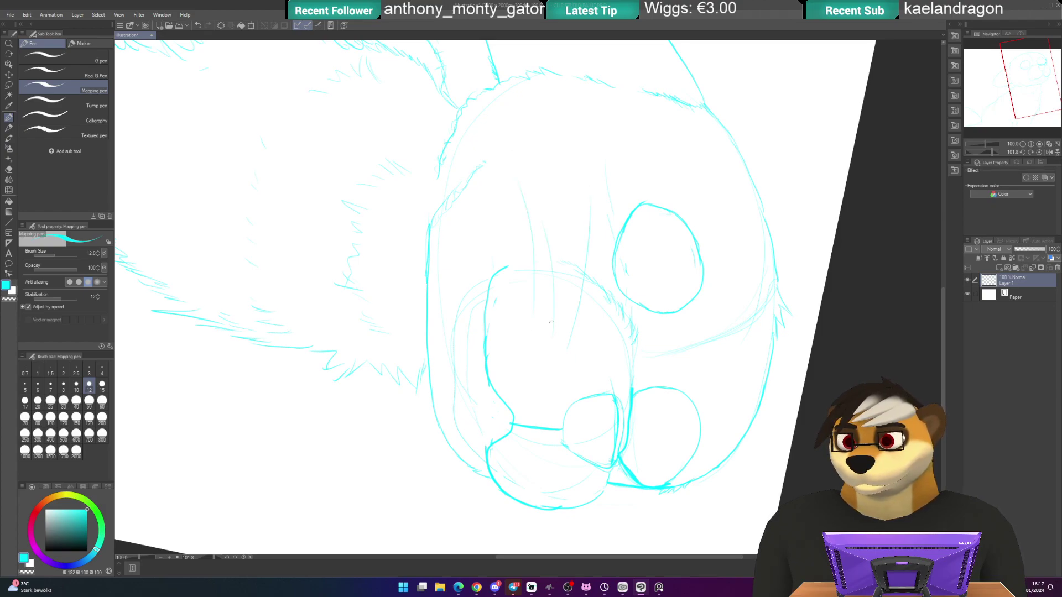
pyautogui.moveTo(565, 327); pyautogui.dragTo(578, 204)
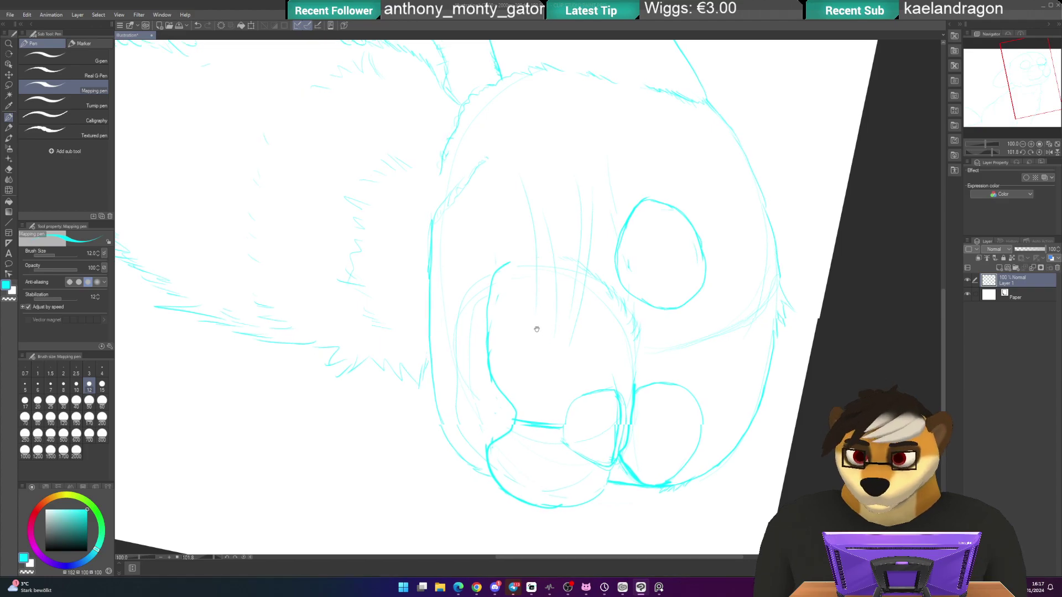
# - Sketch three long curved whiskers from the far side of the muzzle and return the canvas to its upright rotation
pyautogui.scroll(-5, 531, 332)
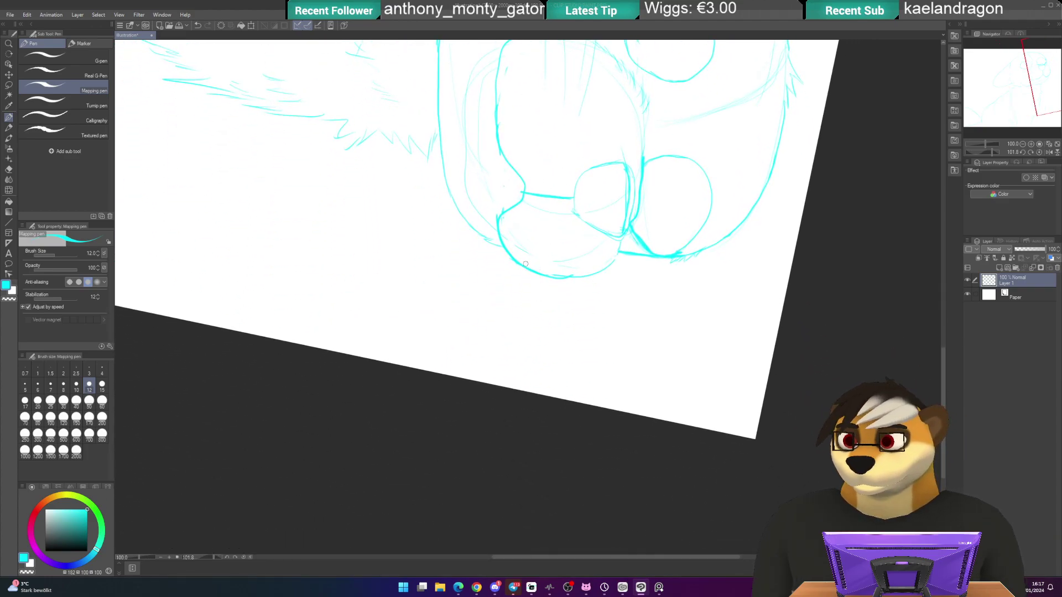
pyautogui.moveTo(523, 270); pyautogui.dragTo(486, 369)
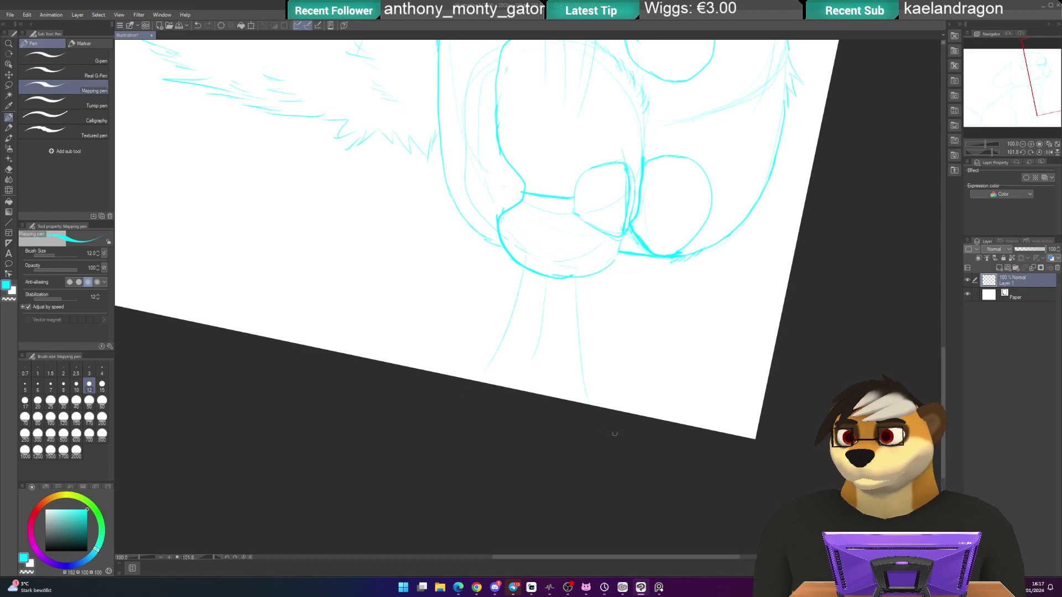
pyautogui.hotkey('ctrl', '@')
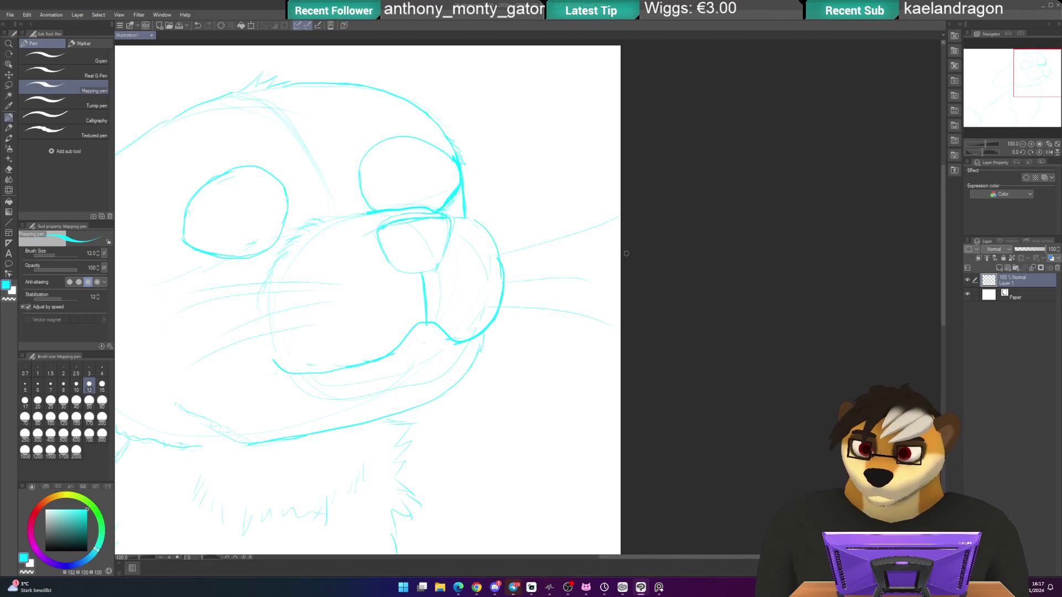
pyautogui.moveTo(446, 290); pyautogui.dragTo(574, 240)
pyautogui.moveTo(512, 190)
pyautogui.mouseDown()
pyautogui.moveTo(572, 258)
pyautogui.moveTo(596, 317)
pyautogui.mouseUp()
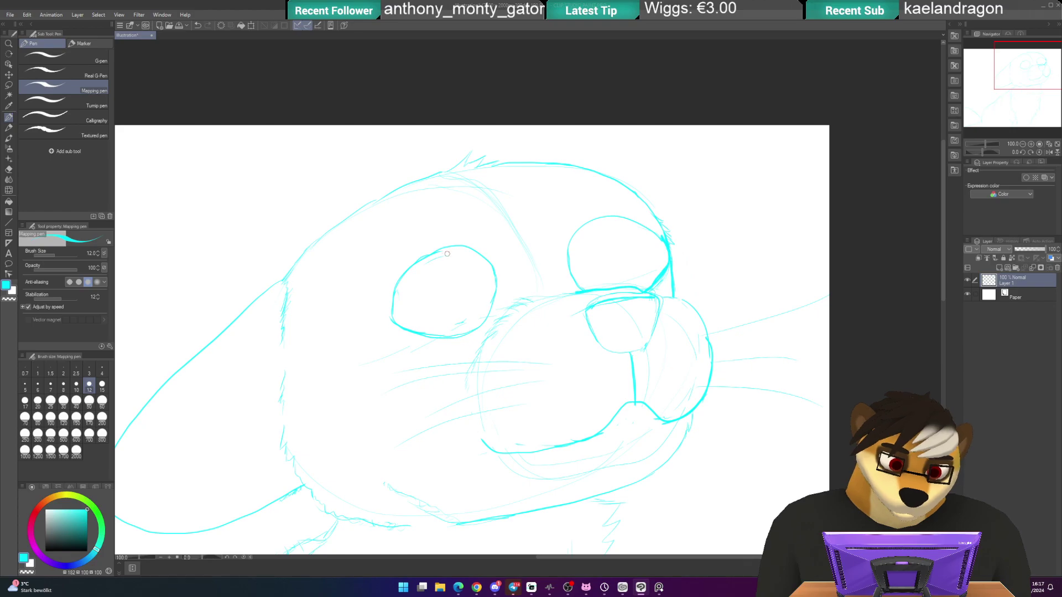
# - Sketch a tilted oval iris inside the near eye, with a small round highlight at its upper edge and a small oval pupil
pyautogui.scroll(1, 447, 253)
pyautogui.moveTo(447, 253); pyautogui.dragTo(499, 178)
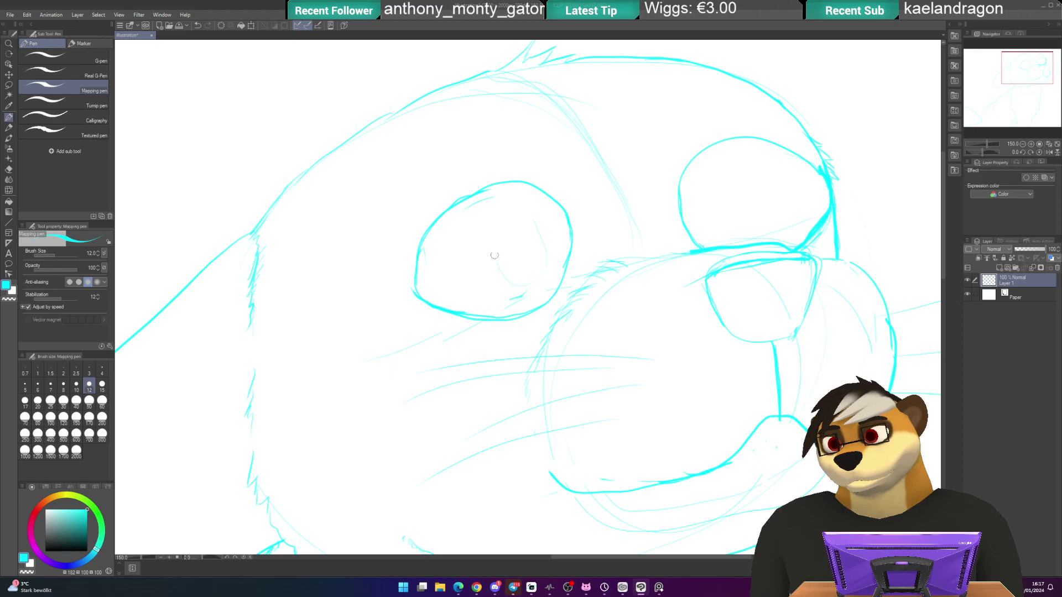
pyautogui.moveTo(490, 216)
pyautogui.mouseDown()
pyautogui.moveTo(529, 214)
pyautogui.moveTo(545, 241)
pyautogui.moveTo(547, 270)
pyautogui.moveTo(529, 285)
pyautogui.moveTo(510, 280)
pyautogui.moveTo(482, 235)
pyautogui.moveTo(484, 216)
pyautogui.moveTo(506, 201)
pyautogui.moveTo(530, 215)
pyautogui.moveTo(544, 246)
pyautogui.moveTo(516, 284)
pyautogui.mouseUp()
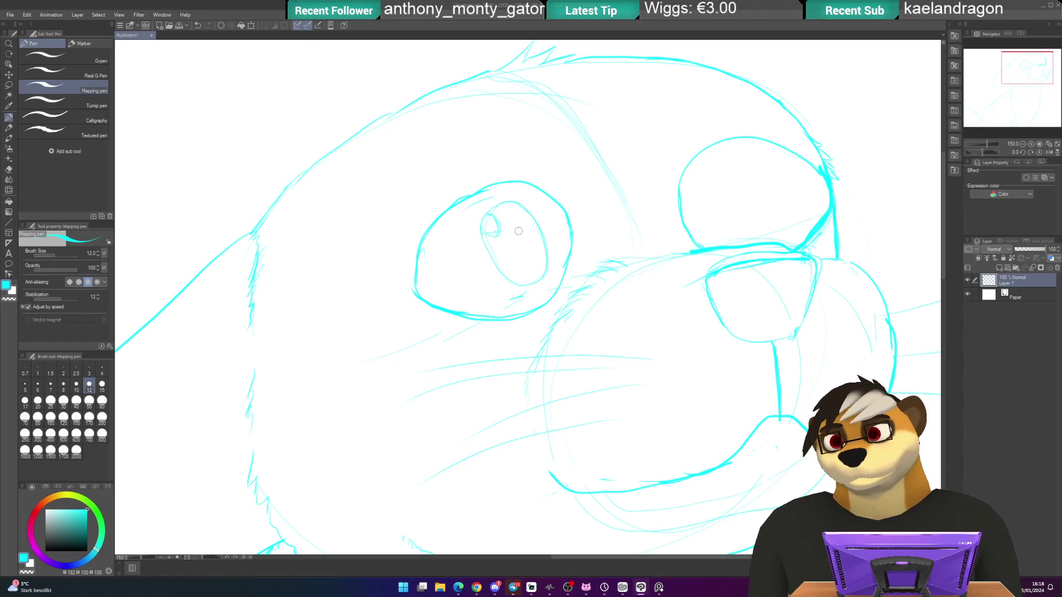
pyautogui.moveTo(512, 236); pyautogui.dragTo(518, 253)
pyautogui.hotkey('ctrl', 'z')
pyautogui.moveTo(519, 229)
pyautogui.mouseDown()
pyautogui.moveTo(528, 248)
pyautogui.moveTo(520, 257)
pyautogui.mouseUp()
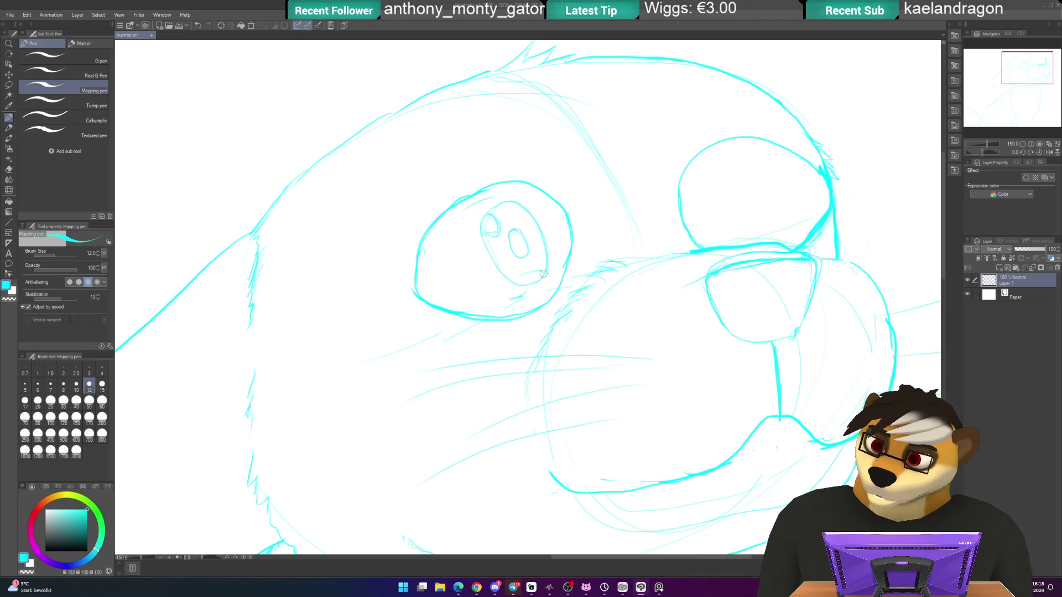
# - Rotate the canvas clockwise and try out a narrow oval iris beside the inner edge of the far eye
pyautogui.moveTo(626, 293); pyautogui.dragTo(573, 301)
pyautogui.moveTo(558, 212)
pyautogui.mouseDown()
pyautogui.moveTo(600, 201)
pyautogui.moveTo(621, 237)
pyautogui.mouseUp()
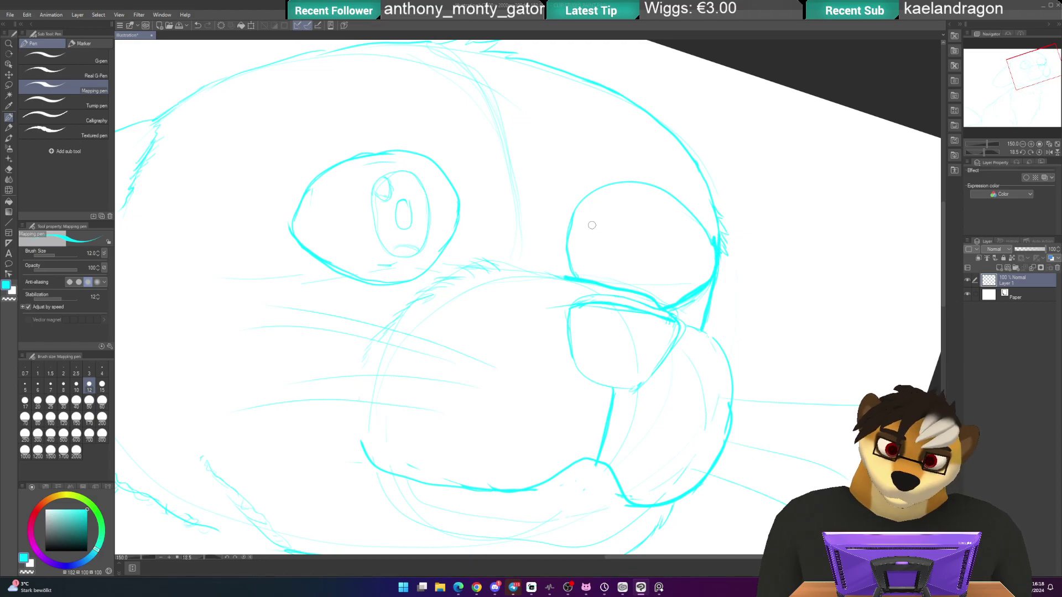
pyautogui.moveTo(599, 206)
pyautogui.mouseDown()
pyautogui.moveTo(598, 276)
pyautogui.moveTo(584, 275)
pyautogui.moveTo(573, 231)
pyautogui.moveTo(599, 208)
pyautogui.mouseUp()
pyautogui.hotkey('ctrl', 'z')
pyautogui.hotkey('ctrl', 'z')
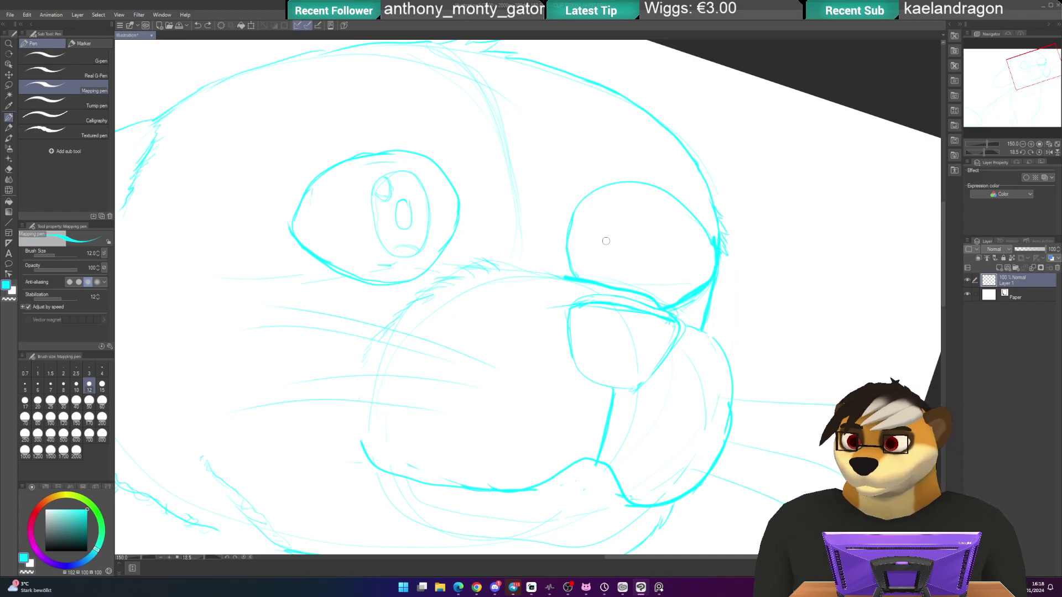
pyautogui.moveTo(616, 236)
pyautogui.mouseDown()
pyautogui.moveTo(613, 215)
pyautogui.moveTo(596, 206)
pyautogui.moveTo(578, 223)
pyautogui.moveTo(575, 248)
pyautogui.moveTo(616, 233)
pyautogui.moveTo(609, 268)
pyautogui.moveTo(591, 283)
pyautogui.mouseUp()
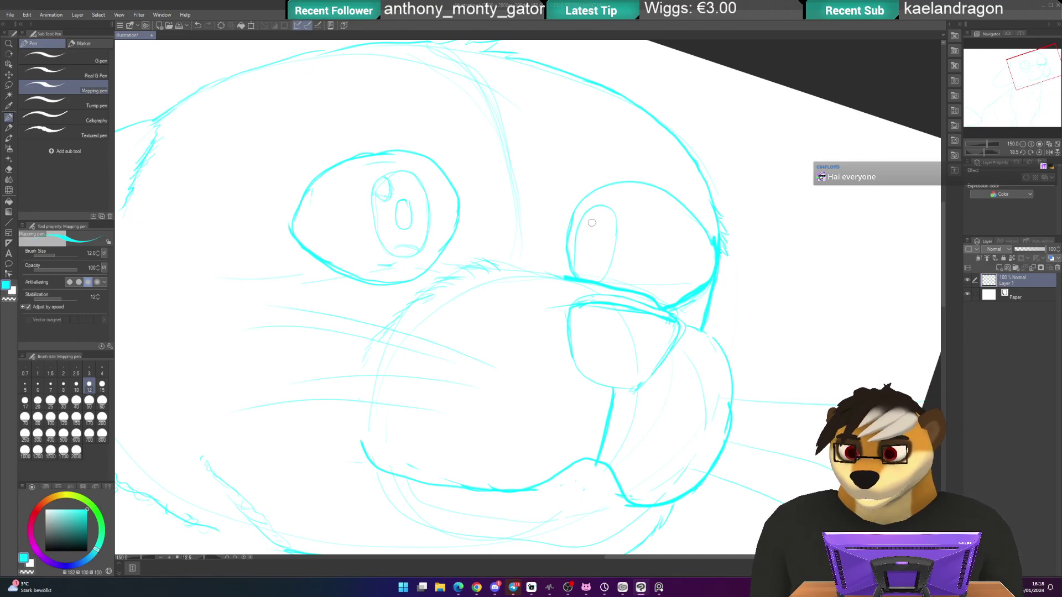
# - Try to trim the far eye's iris with a smaller hard eraser, and undo the iris sketch
pyautogui.press('e')
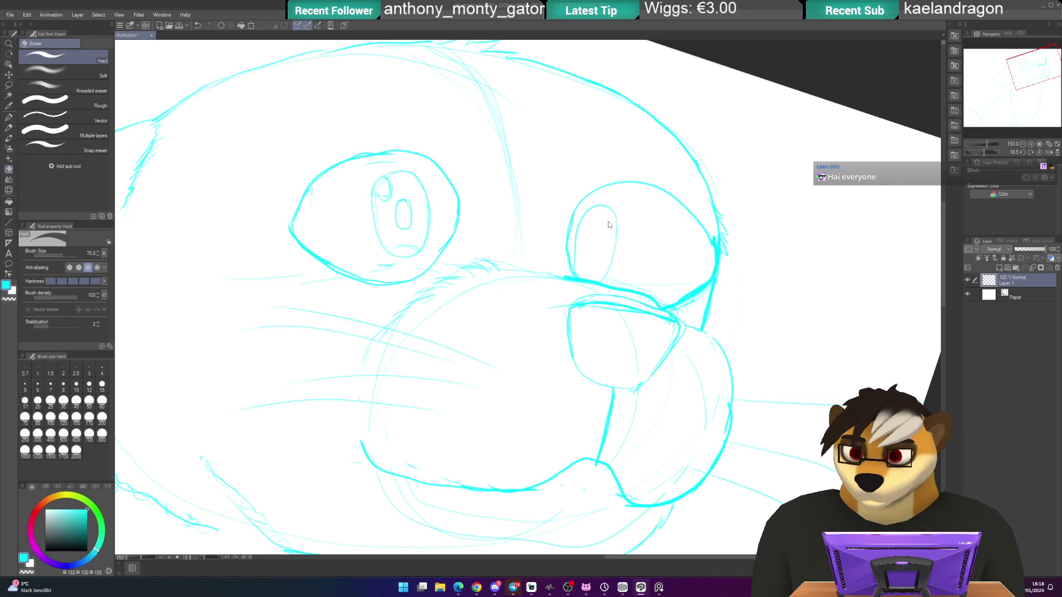
pyautogui.keyDown('ctrl'); pyautogui.keyDown('alt'); pyautogui.moveTo(605, 220); pyautogui.dragTo(600, 218); pyautogui.keyUp('alt'); pyautogui.keyUp('ctrl')
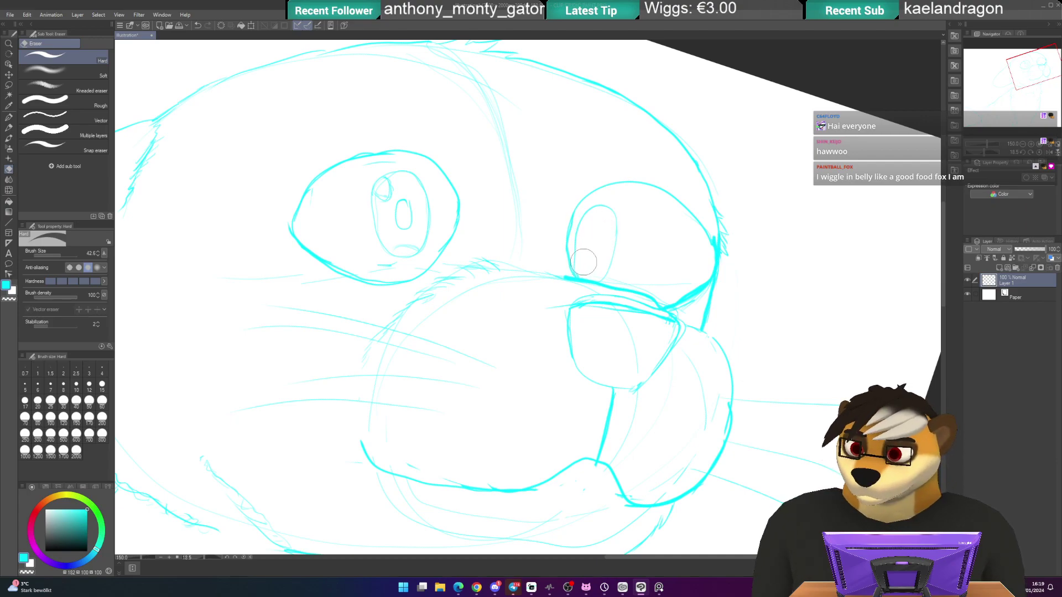
pyautogui.hotkey('ctrl', 'z')
pyautogui.press('p')
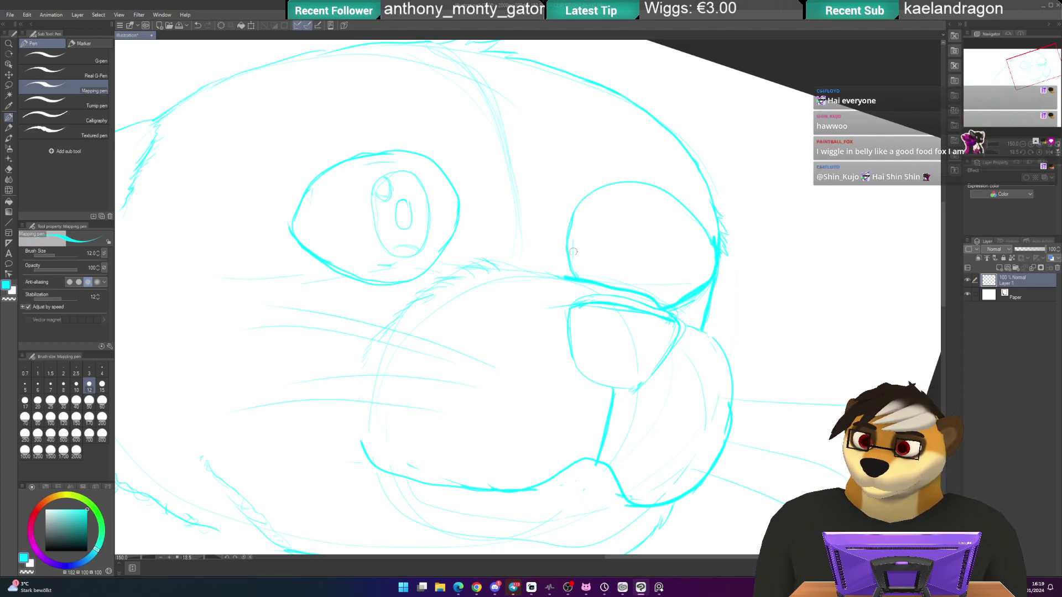
# - Sketch a clean, tall oval iris against the inner edge of the far eye with the Mapping pen
pyautogui.moveTo(576, 230)
pyautogui.mouseDown()
pyautogui.moveTo(596, 204)
pyautogui.moveTo(615, 215)
pyautogui.moveTo(618, 244)
pyautogui.mouseUp()
pyautogui.hotkey('ctrl', 'z')
pyautogui.hotkey('ctrl', 'z')
pyautogui.moveTo(593, 205)
pyautogui.mouseDown()
pyautogui.moveTo(612, 211)
pyautogui.moveTo(614, 269)
pyautogui.mouseUp()
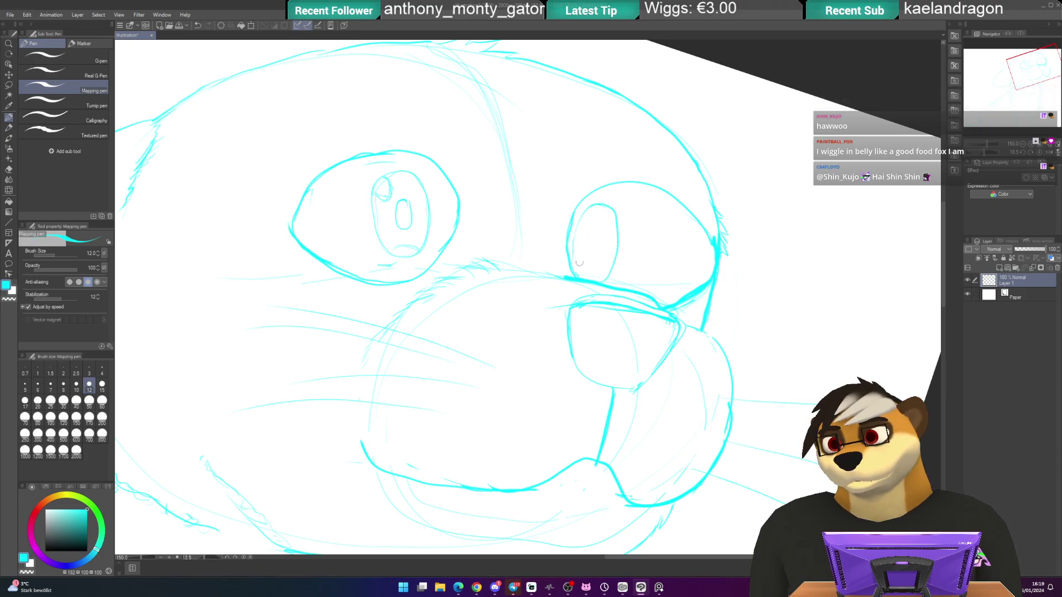
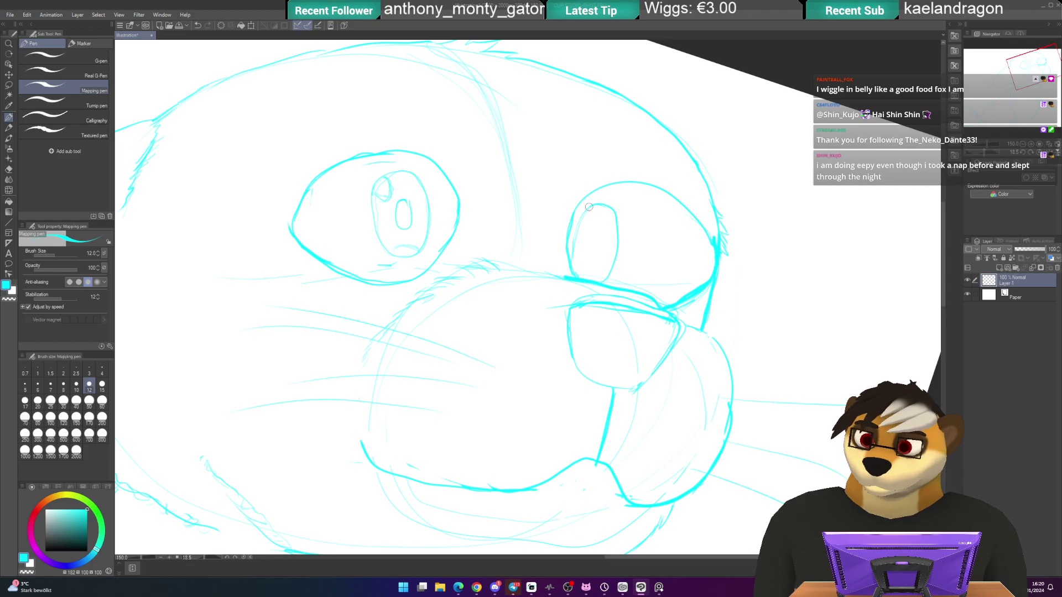
# - Sketch a small highlight, an oval pupil and a short lower arc inside the far eye's iris
pyautogui.moveTo(591, 218); pyautogui.dragTo(597, 205)
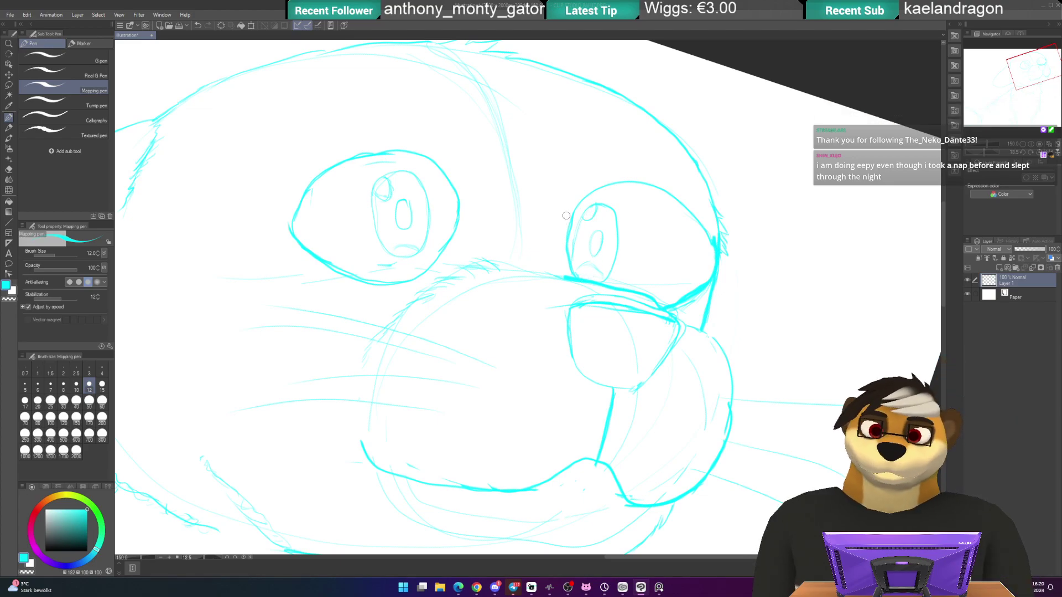
pyautogui.hotkey('ctrl', '@')
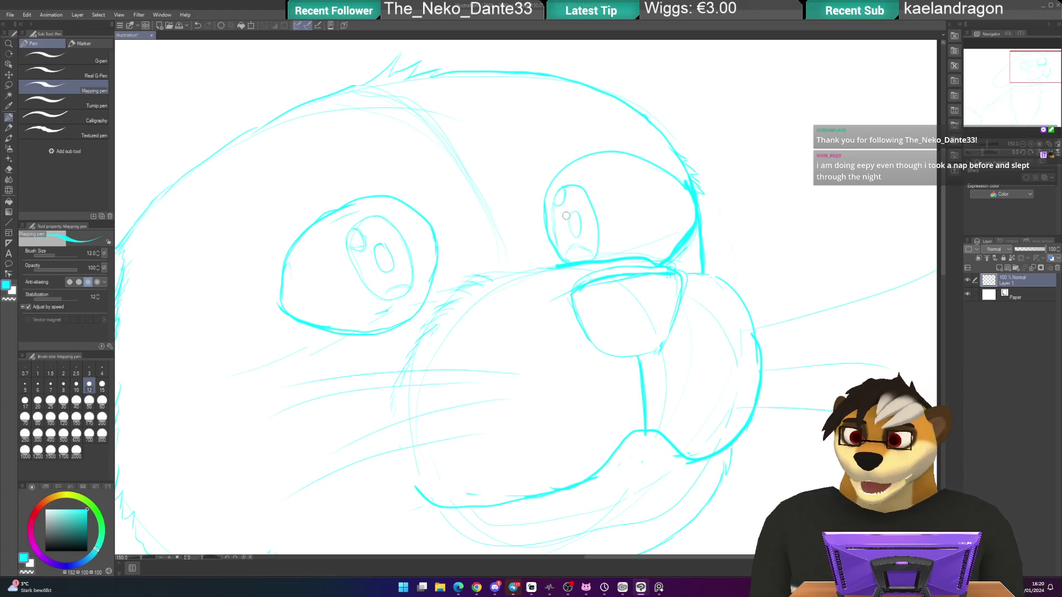
# - Examine the whole sketch, from the face down over the chest and body and back to the head
pyautogui.moveTo(381, 327); pyautogui.dragTo(462, 259)
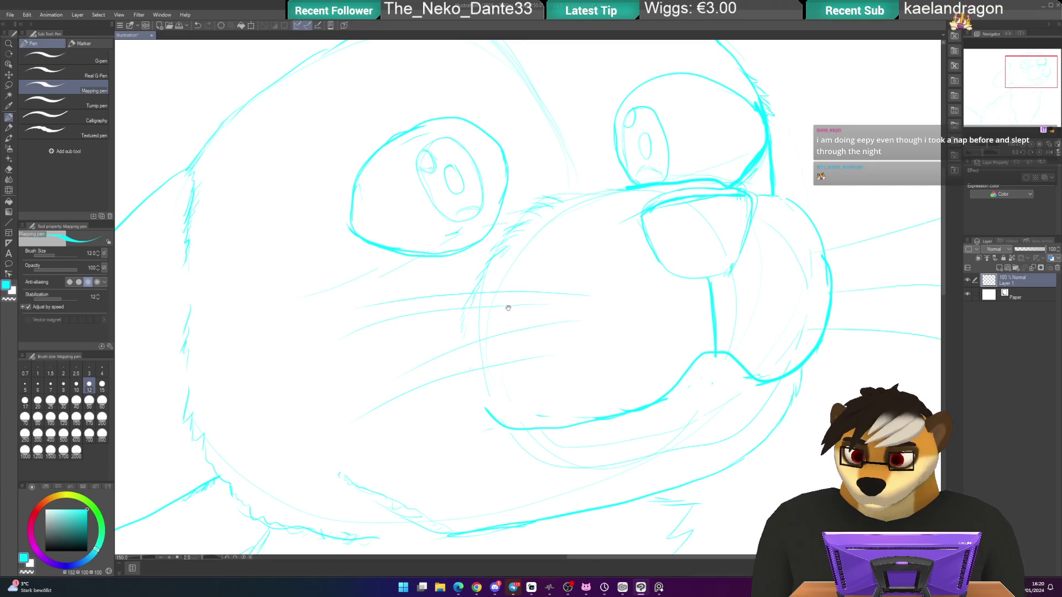
pyautogui.moveTo(497, 326); pyautogui.dragTo(512, 262)
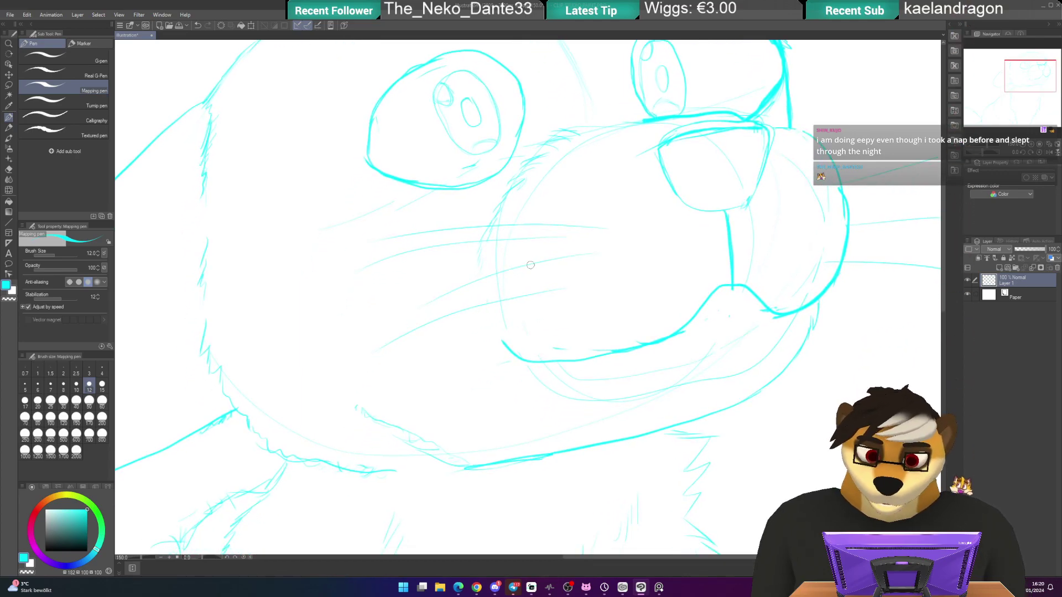
pyautogui.scroll(-2, 530, 265)
pyautogui.moveTo(484, 361)
pyautogui.mouseDown()
pyautogui.moveTo(486, 332)
pyautogui.moveTo(512, 304)
pyautogui.moveTo(479, 243)
pyautogui.moveTo(581, 166)
pyautogui.mouseUp()
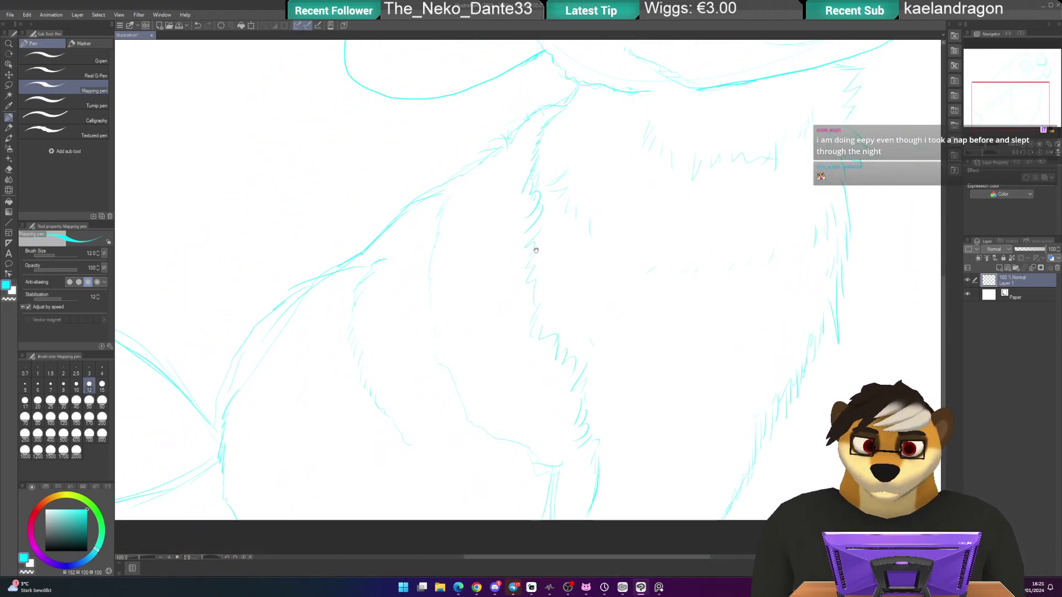
pyautogui.moveTo(507, 273); pyautogui.dragTo(578, 207)
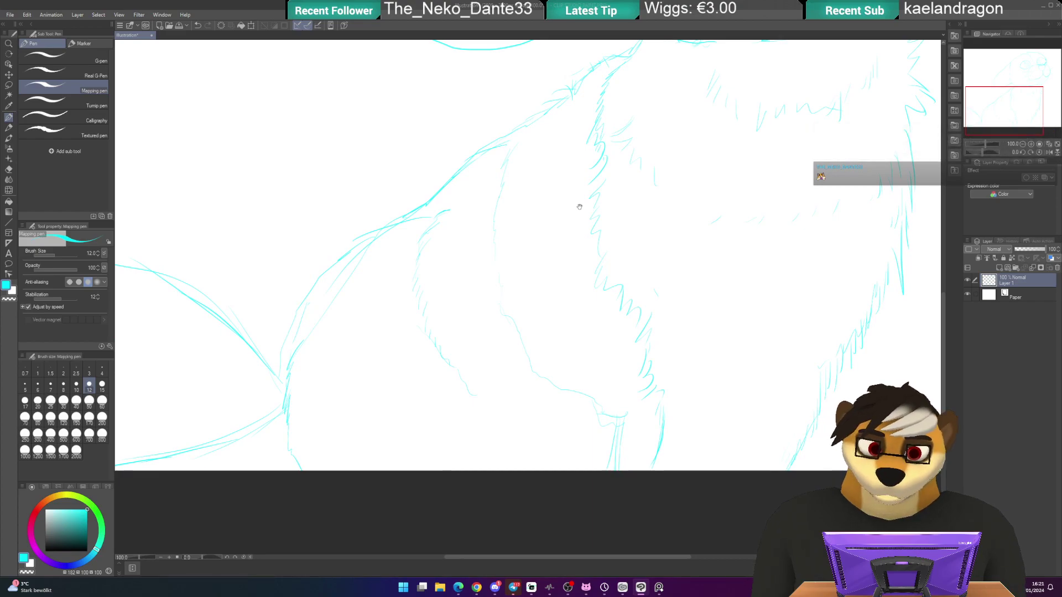
pyautogui.moveTo(467, 315); pyautogui.dragTo(512, 287)
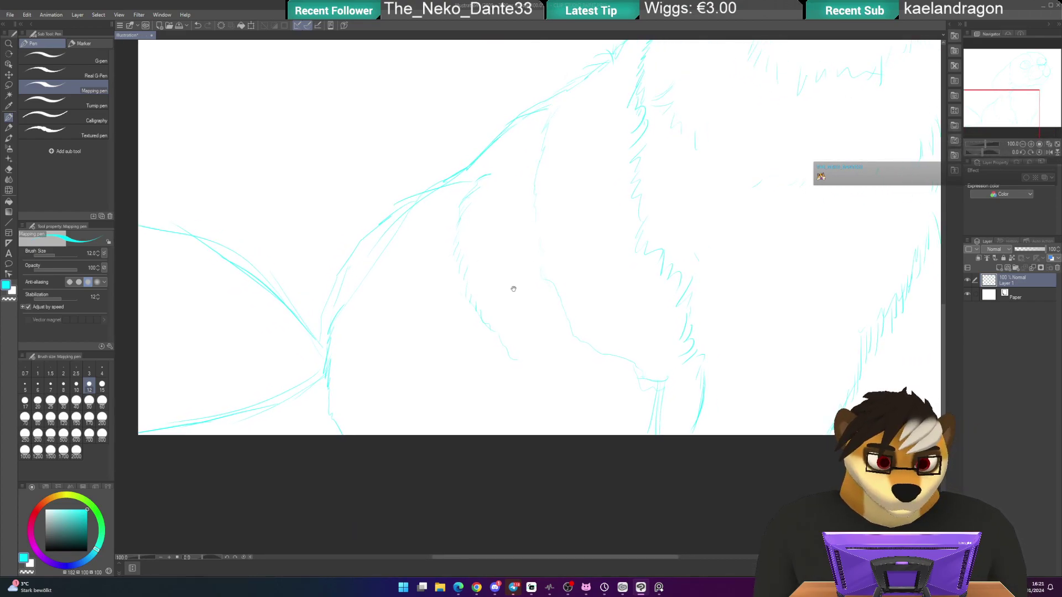
pyautogui.moveTo(537, 330); pyautogui.dragTo(471, 429)
pyautogui.moveTo(584, 291); pyautogui.dragTo(463, 413)
pyautogui.moveTo(519, 316); pyautogui.dragTo(481, 440)
pyautogui.moveTo(531, 336); pyautogui.dragTo(524, 368)
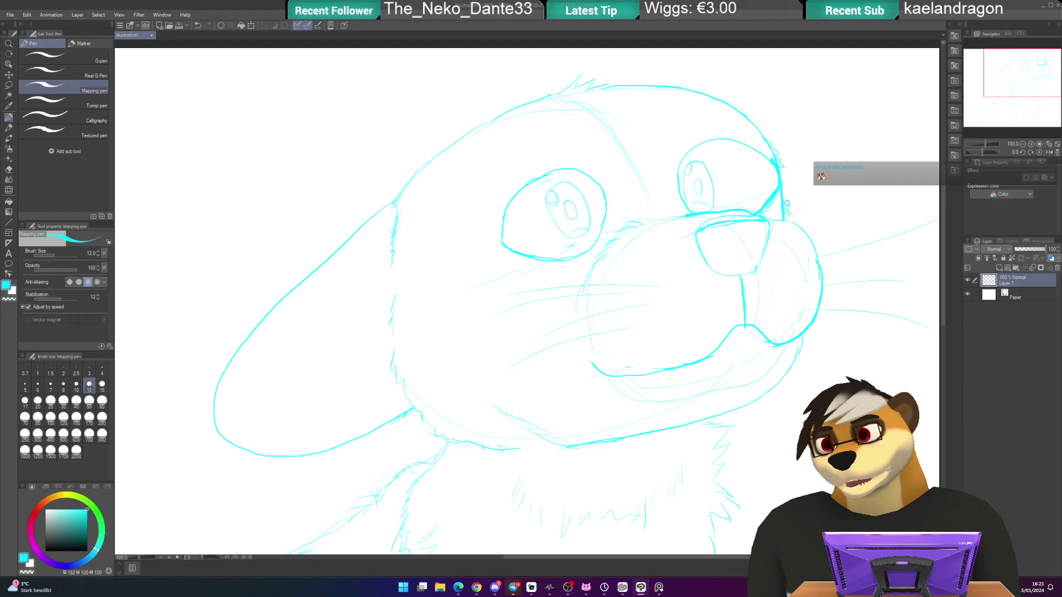
# - Change the drawing colour to black and rename the layer with the cyan drawing to Sketch
pyautogui.click(72, 533)
pyautogui.moveTo(76, 536); pyautogui.dragTo(87, 551)
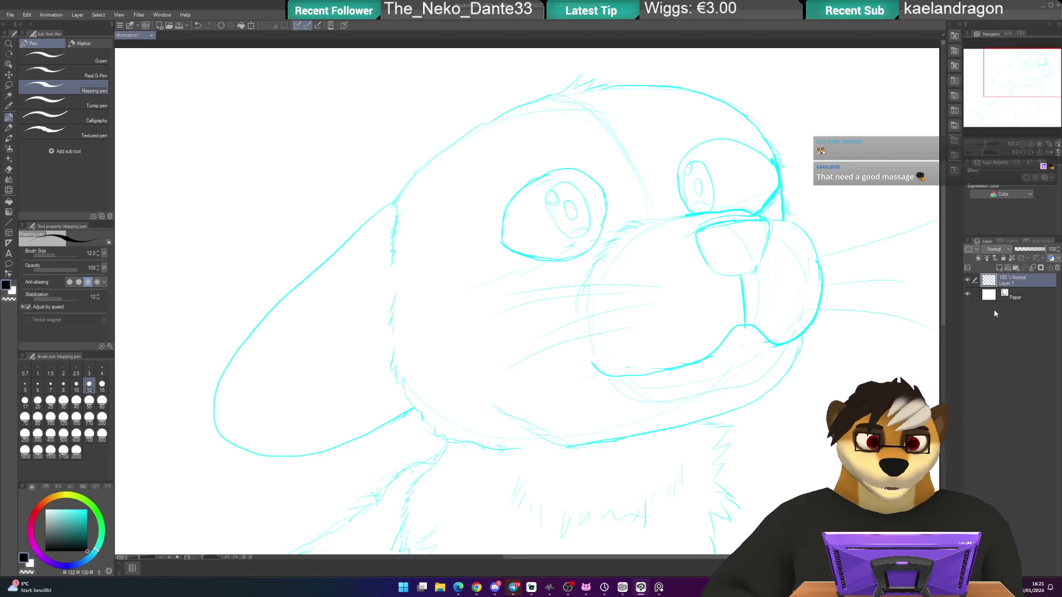
pyautogui.doubleClick(1012, 282)
pyautogui.write('Sketch')
pyautogui.press('Return')
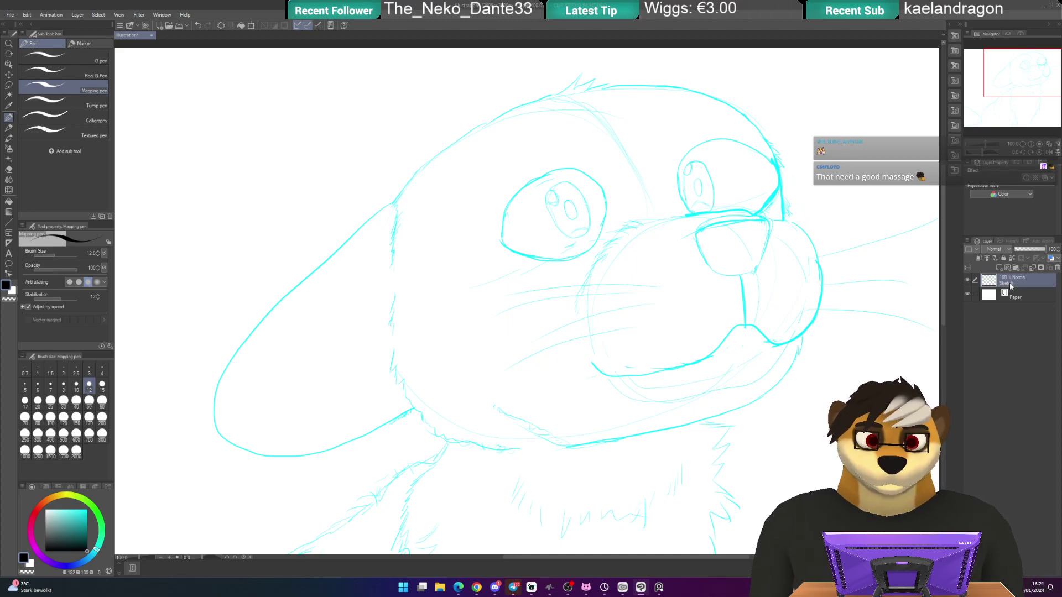
# - Add a new layer above the Sketch layer and name it Lines
pyautogui.click(999, 267)
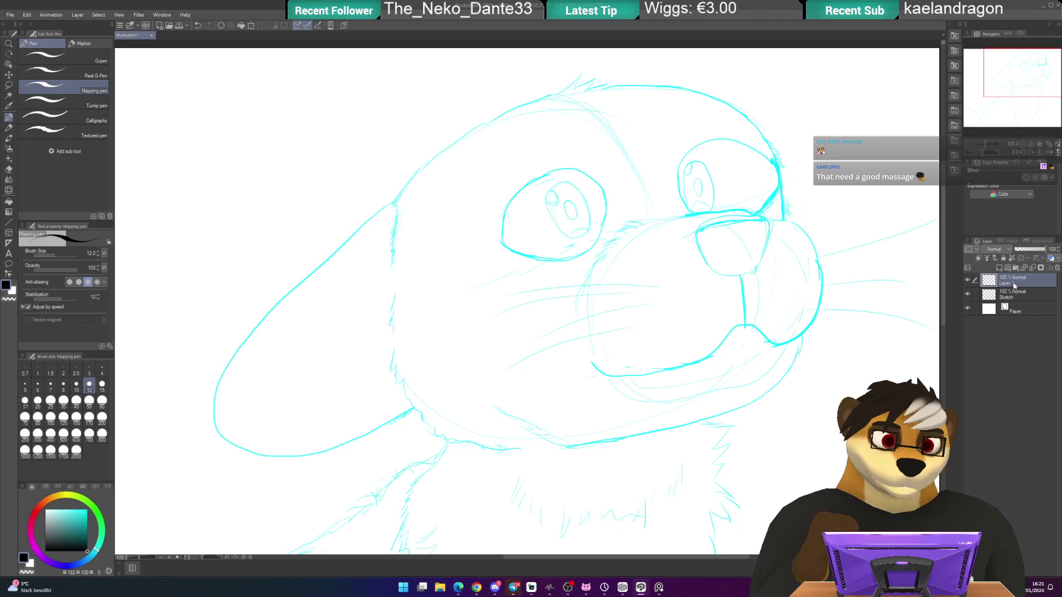
pyautogui.doubleClick(1013, 286)
pyautogui.write('In')
pyautogui.write('ne')
pyautogui.write('s')
pyautogui.press('Return')
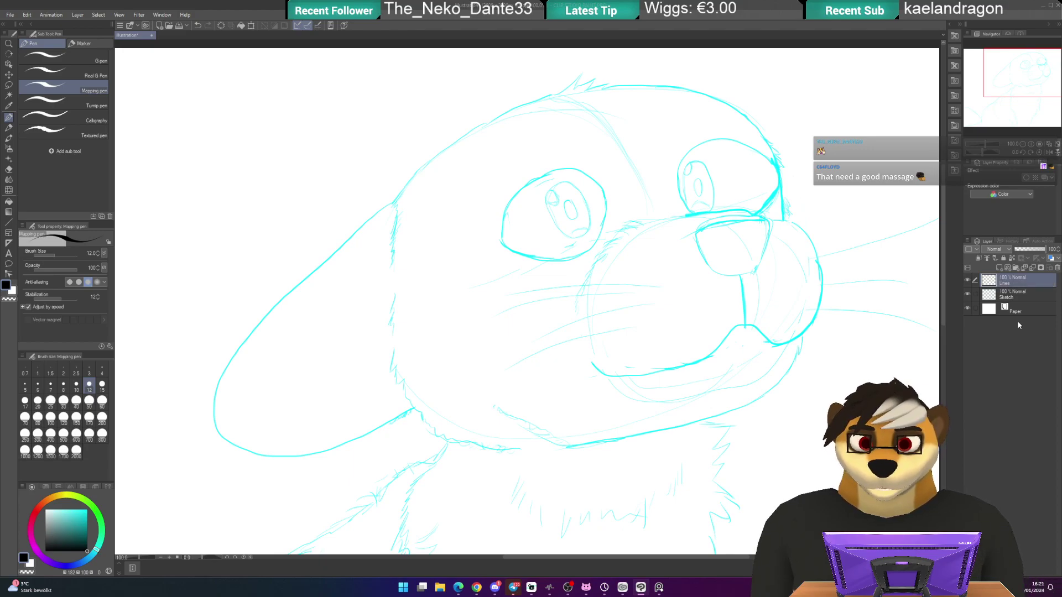
# - Lower the Sketch layer's opacity to 40% and make the Lines layer active
pyautogui.click(1016, 296)
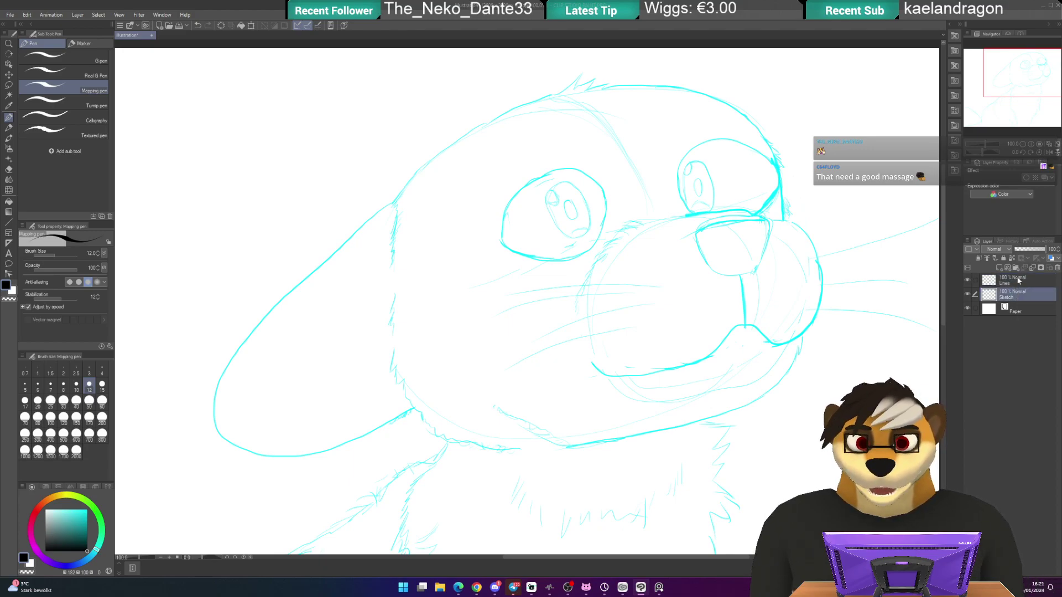
pyautogui.click(1032, 250)
pyautogui.click(1016, 283)
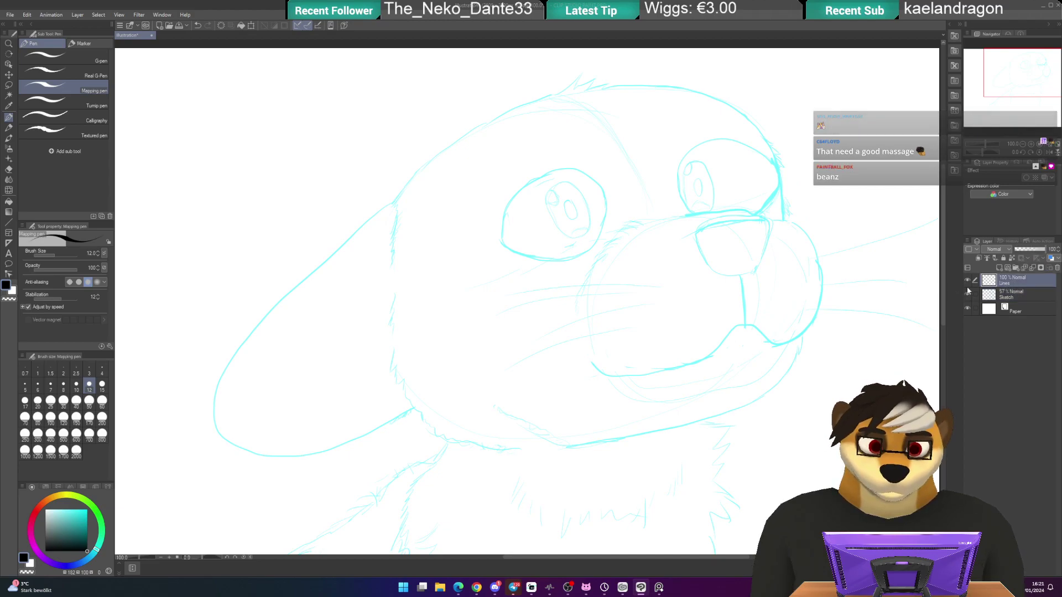
pyautogui.click(1016, 295)
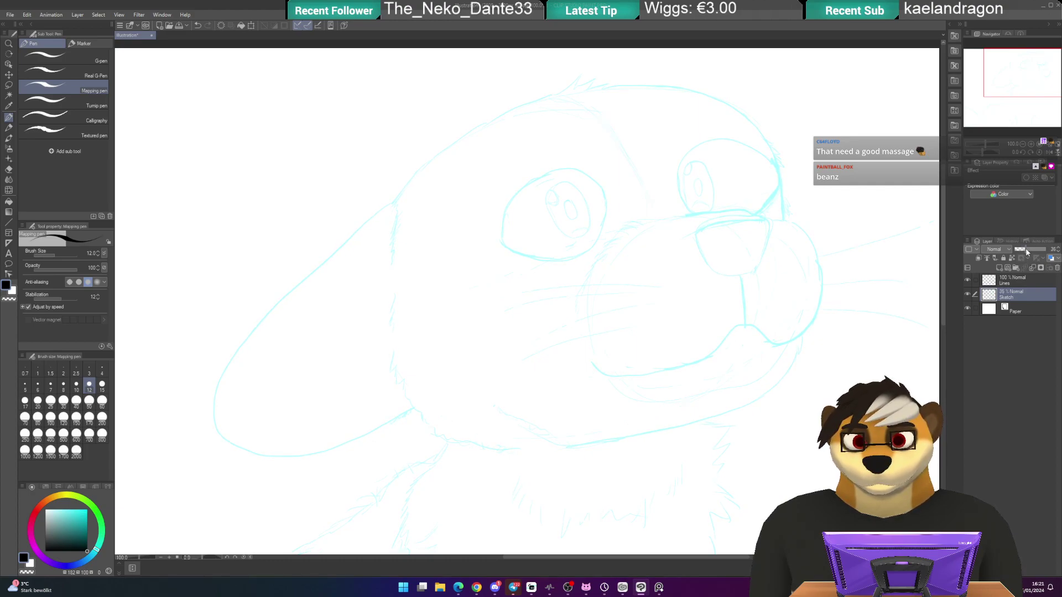
pyautogui.moveTo(1026, 248); pyautogui.dragTo(1027, 248)
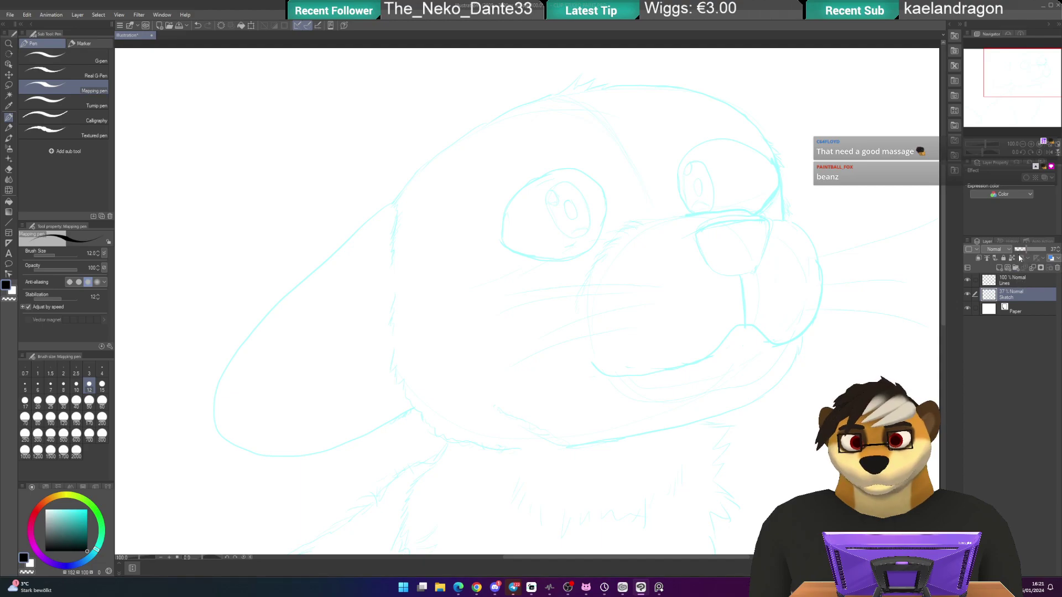
pyautogui.click(1058, 247)
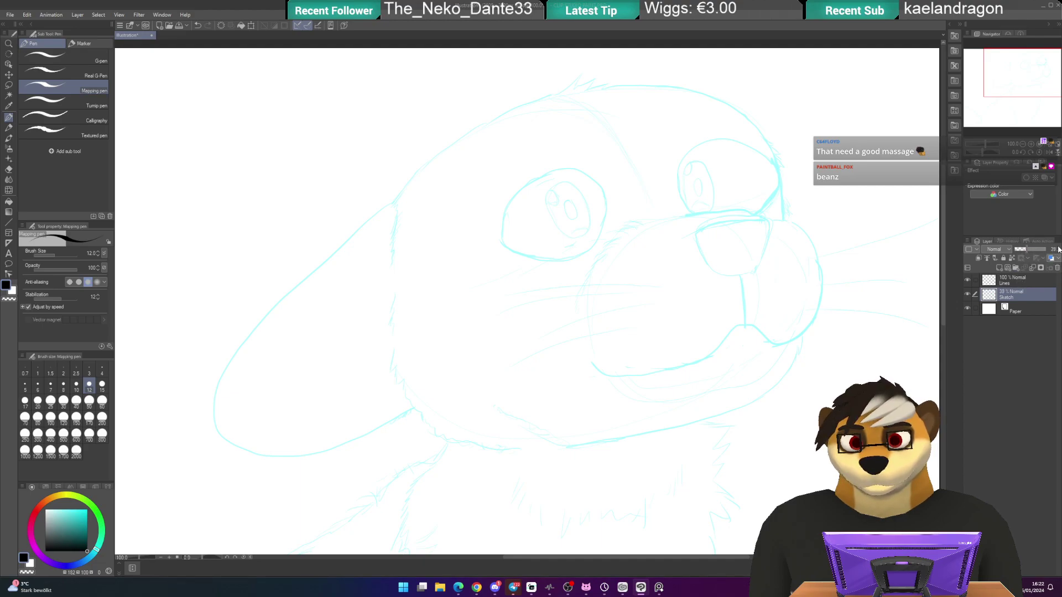
pyautogui.click(1018, 278)
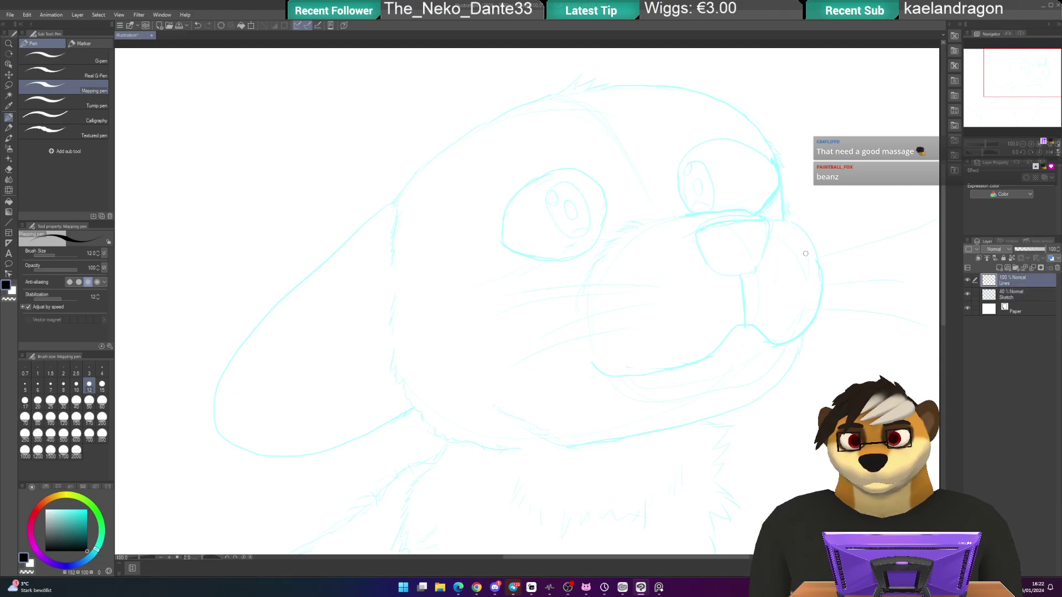
# - Ink the nose's upper edge in black with the Mapping pen, redoing the stroke until it follows the sketch
pyautogui.moveTo(484, 209)
pyautogui.mouseDown()
pyautogui.moveTo(516, 206)
pyautogui.moveTo(507, 230)
pyautogui.moveTo(583, 197)
pyautogui.mouseUp()
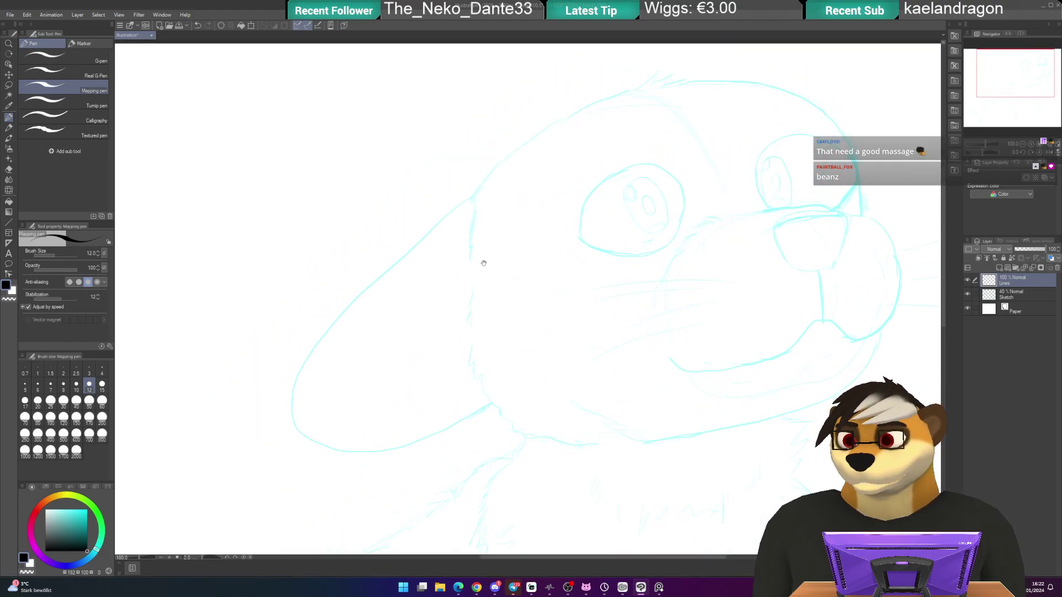
pyautogui.moveTo(508, 268); pyautogui.dragTo(476, 157)
pyautogui.moveTo(505, 202); pyautogui.dragTo(472, 256)
pyautogui.moveTo(609, 219); pyautogui.dragTo(561, 256)
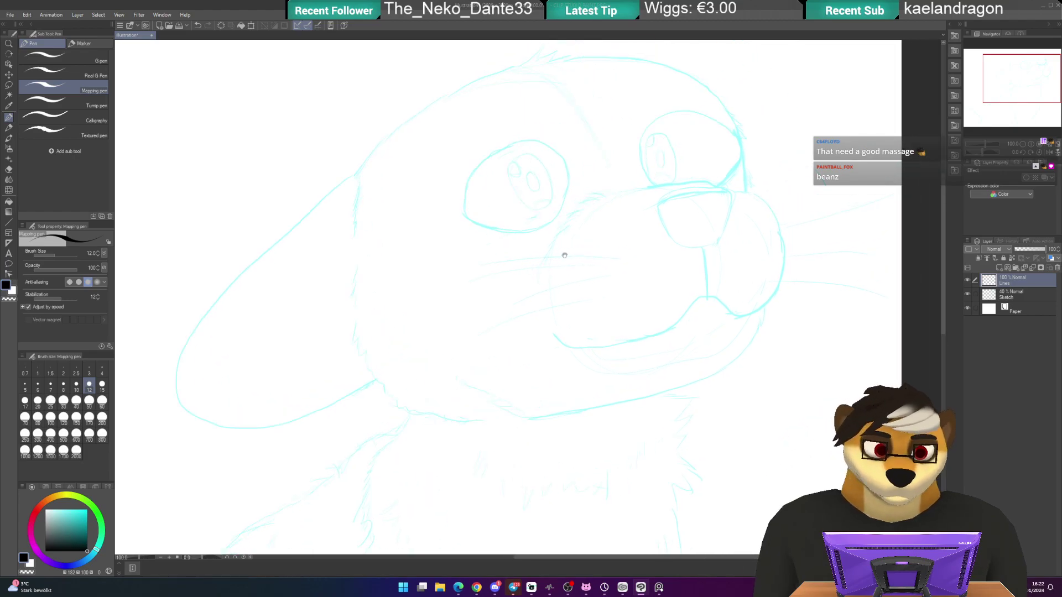
pyautogui.scroll(1, 599, 225)
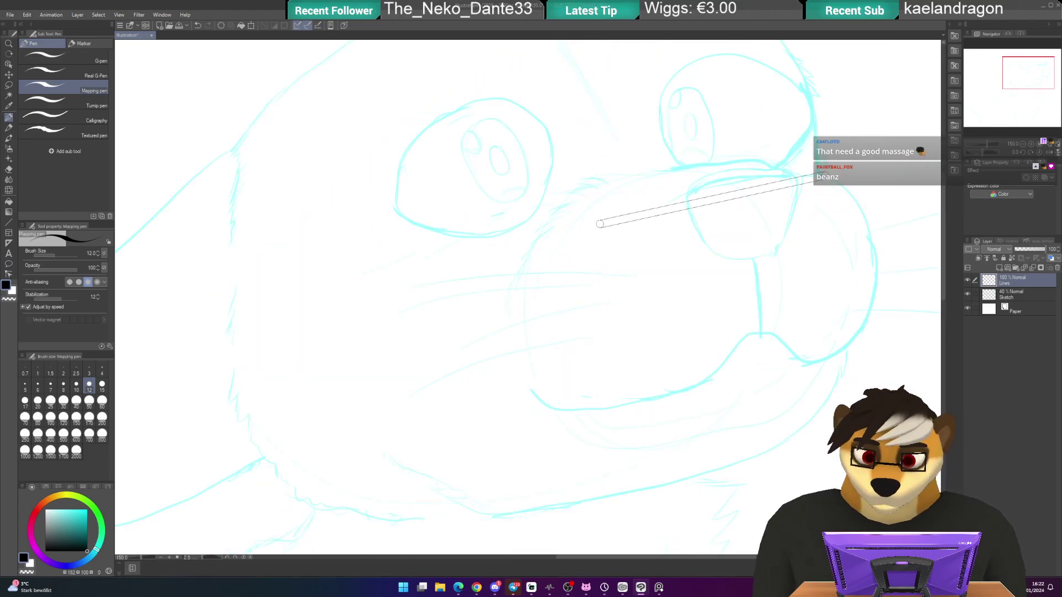
pyautogui.moveTo(600, 157); pyautogui.dragTo(478, 238)
pyautogui.moveTo(475, 153); pyautogui.dragTo(552, 216)
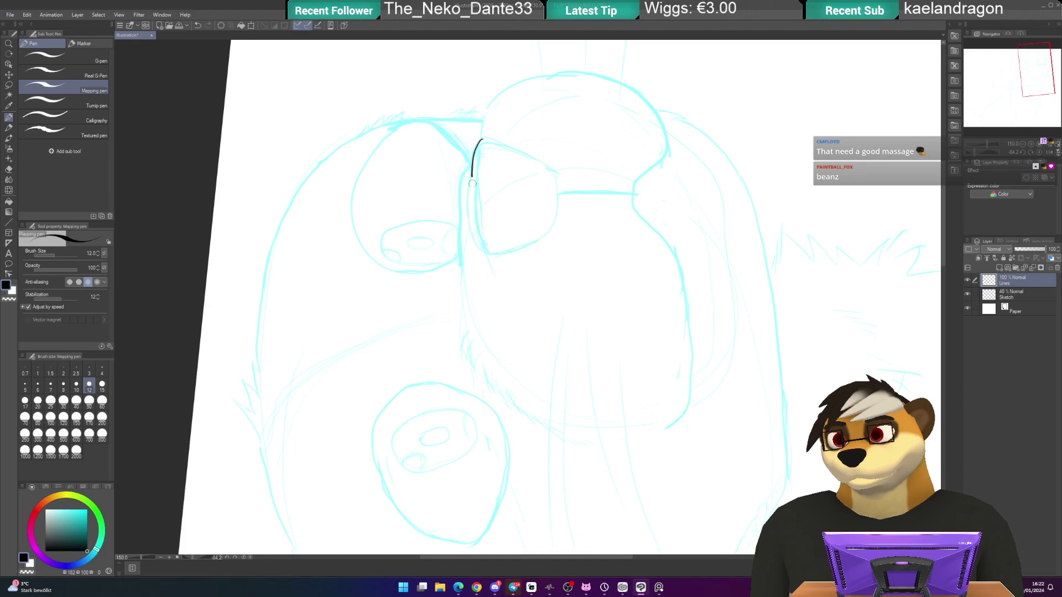
pyautogui.hotkey('ctrl', 'z')
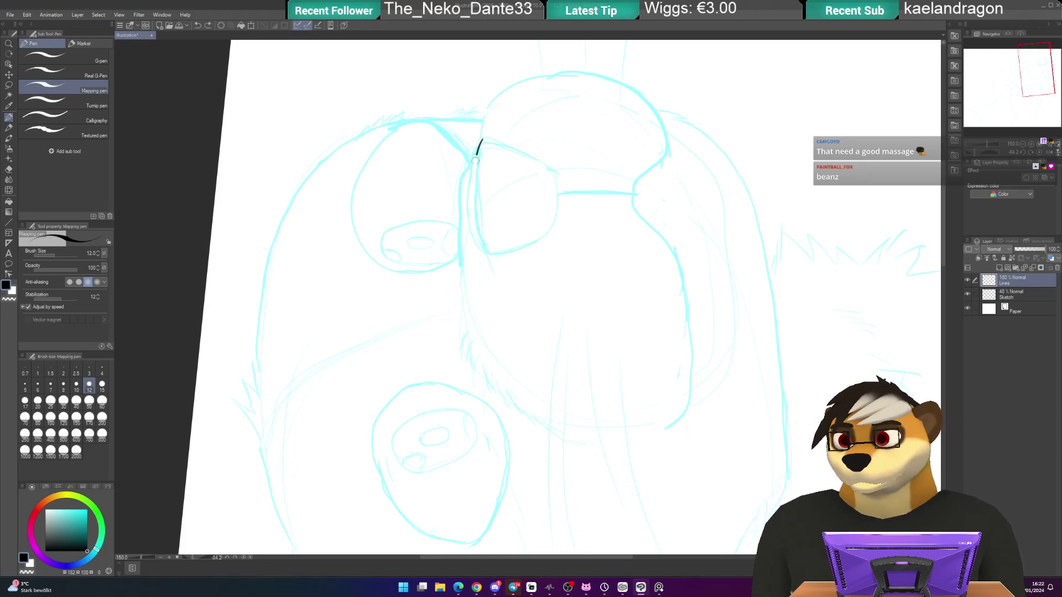
pyautogui.moveTo(476, 205); pyautogui.dragTo(487, 241)
pyautogui.hotkey('ctrl', 'z')
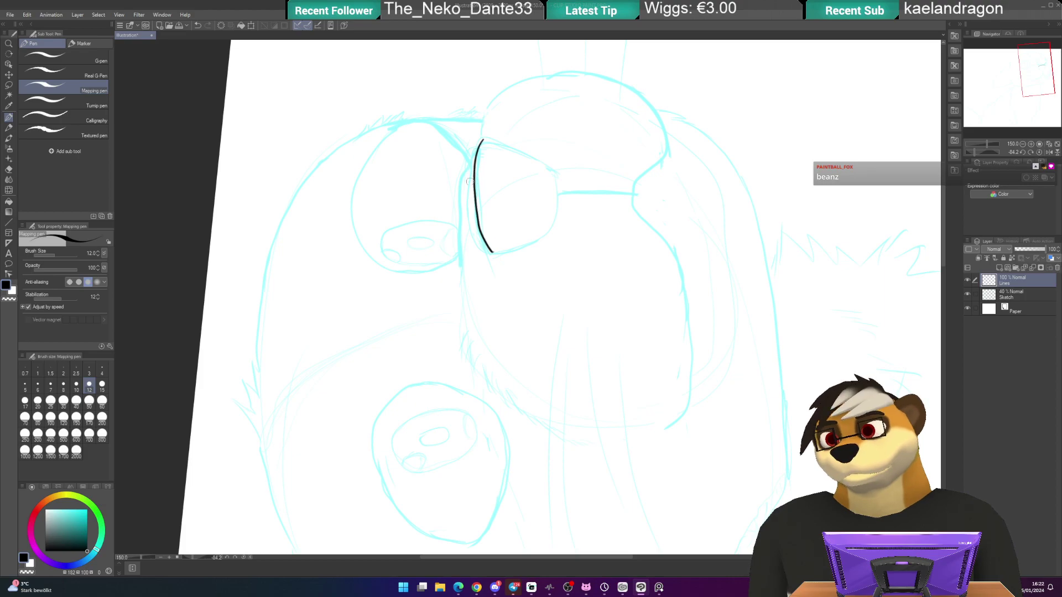
# - Ink the nose's far side edge down from the upper corner and trim the stroke's lower end with the hard eraser
pyautogui.moveTo(490, 124)
pyautogui.mouseDown()
pyautogui.moveTo(547, 171)
pyautogui.moveTo(567, 225)
pyautogui.mouseUp()
pyautogui.scroll(1, 595, 147)
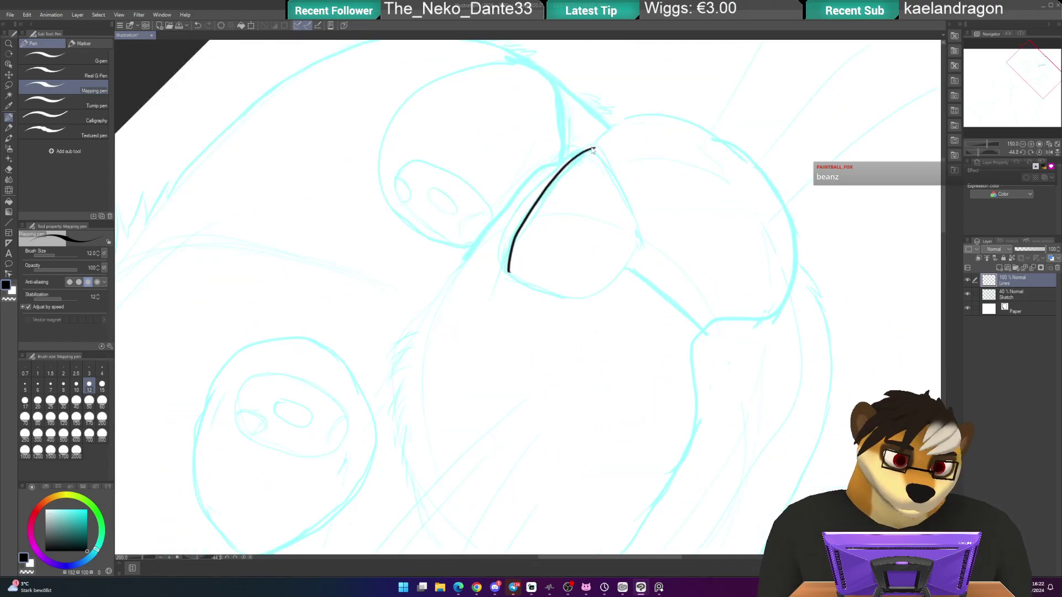
pyautogui.moveTo(507, 193); pyautogui.dragTo(435, 175)
pyautogui.hotkey('ctrl', 'z')
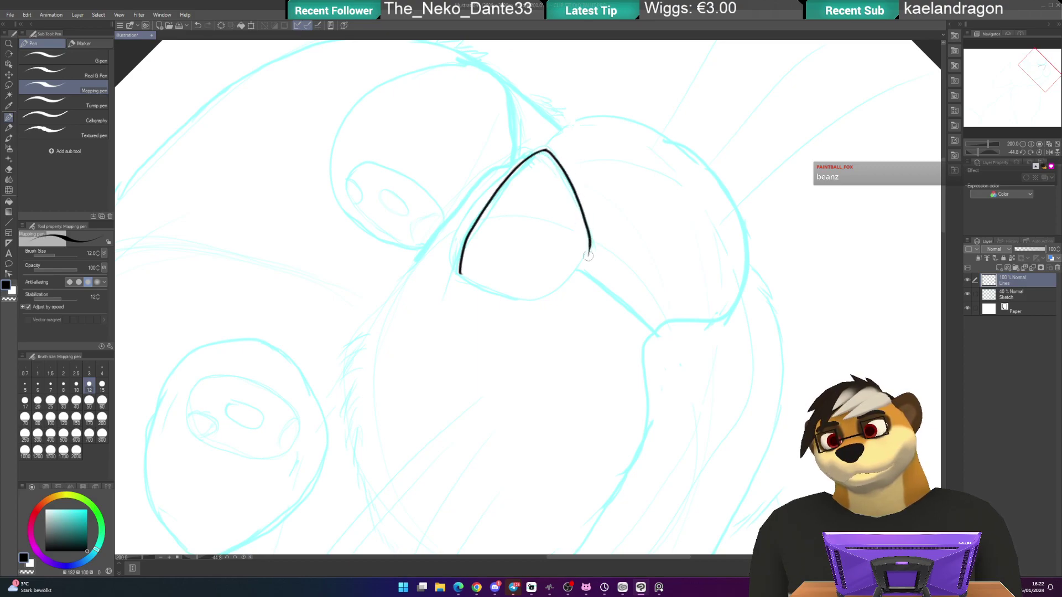
pyautogui.hotkey('ctrl', 'z')
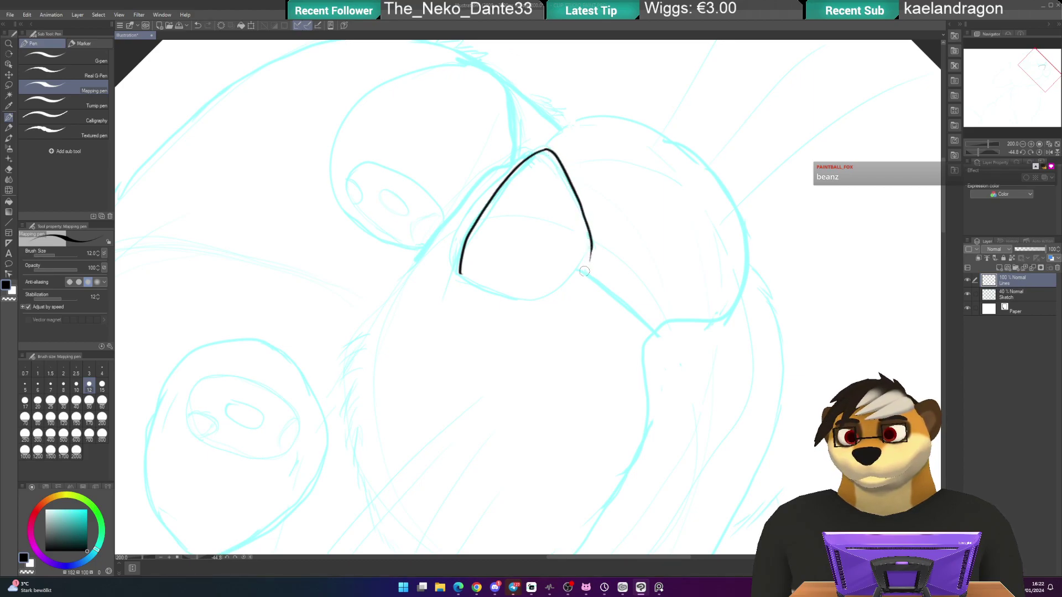
pyautogui.press('e')
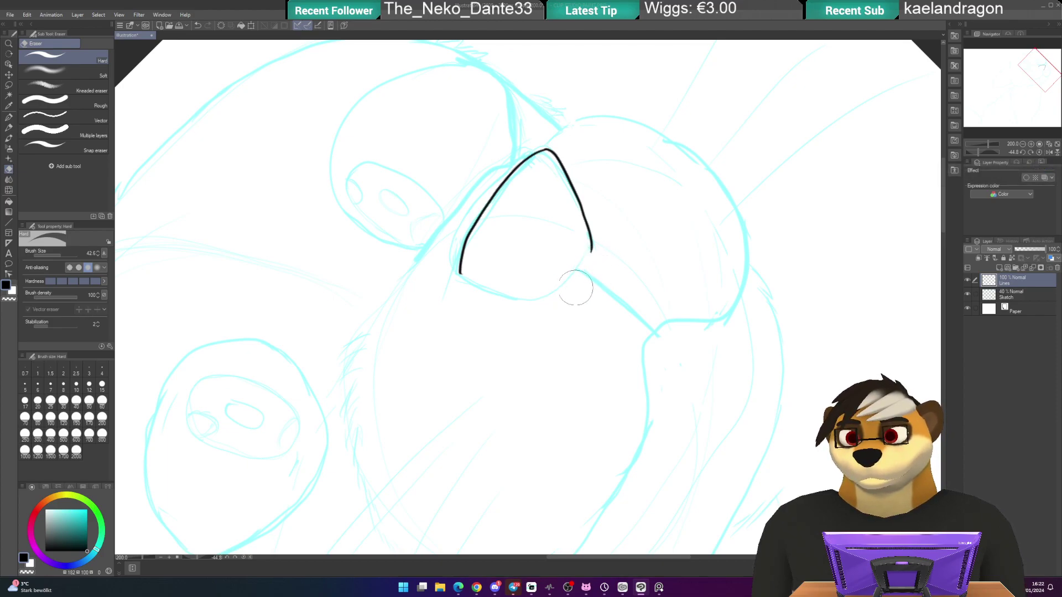
pyautogui.keyDown('ctrl'); pyautogui.keyDown('alt'); pyautogui.moveTo(552, 270); pyautogui.dragTo(555, 282); pyautogui.keyUp('alt'); pyautogui.keyUp('ctrl')
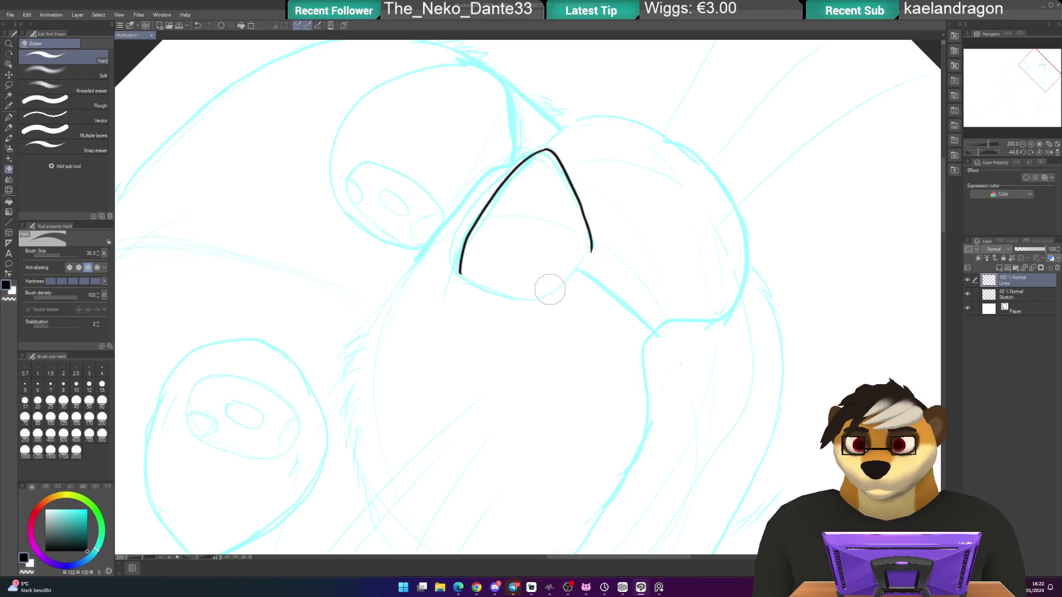
pyautogui.press('p')
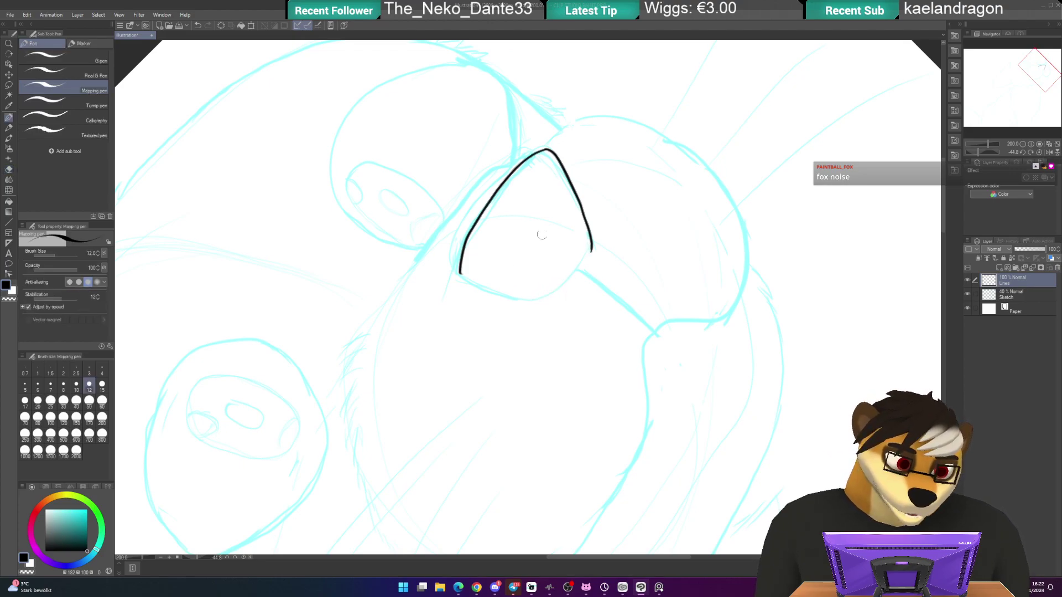
# - Ink the nose's near side and rounded lower edge with the Mapping pen to close its black outline
pyautogui.moveTo(490, 230)
pyautogui.keyDown('shift'); pyautogui.mouseDown()
pyautogui.moveTo(522, 220)
pyautogui.moveTo(584, 229)
pyautogui.moveTo(486, 308)
pyautogui.moveTo(505, 225)
pyautogui.mouseUp(); pyautogui.keyUp('shift')
pyautogui.scroll(2, 557, 204)
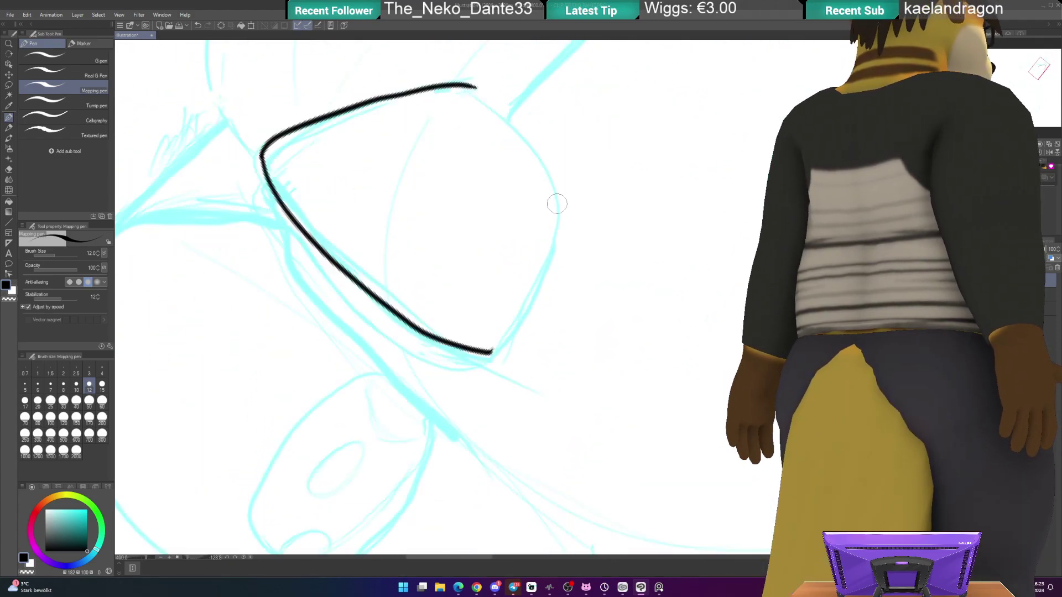
pyautogui.moveTo(464, 213); pyautogui.dragTo(486, 266)
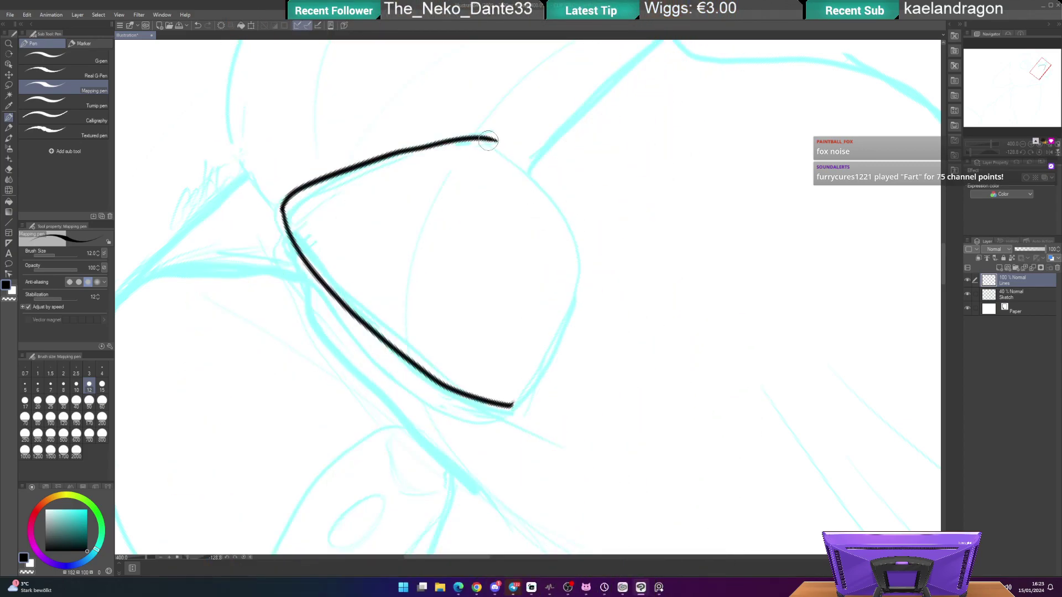
pyautogui.moveTo(489, 139)
pyautogui.mouseDown()
pyautogui.moveTo(550, 188)
pyautogui.moveTo(569, 239)
pyautogui.mouseUp()
pyautogui.hotkey('ctrl', 'z')
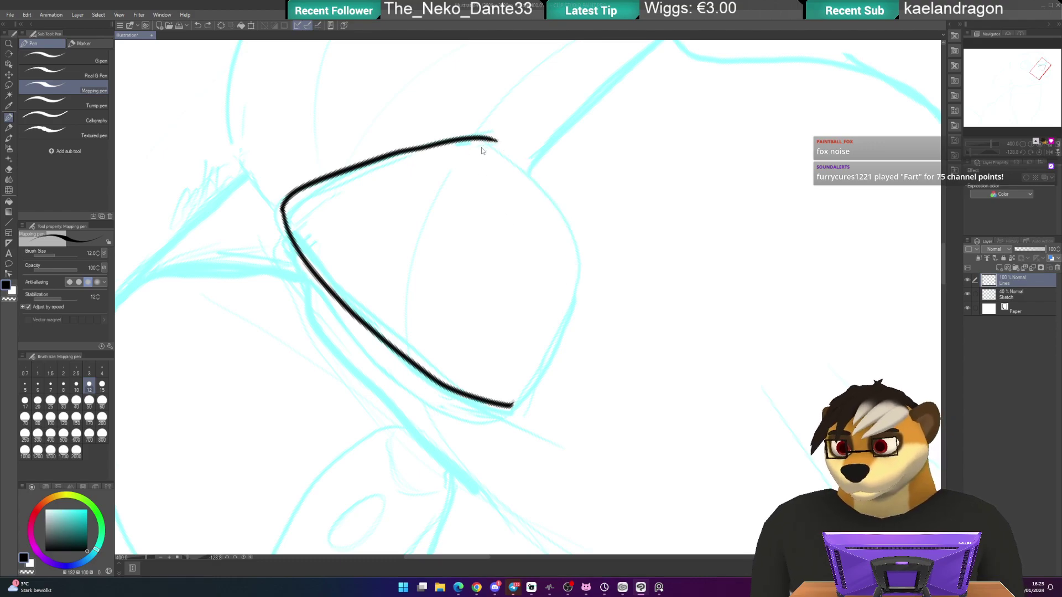
pyautogui.moveTo(490, 138)
pyautogui.mouseDown()
pyautogui.moveTo(555, 185)
pyautogui.moveTo(578, 250)
pyautogui.moveTo(565, 322)
pyautogui.moveTo(517, 397)
pyautogui.mouseUp()
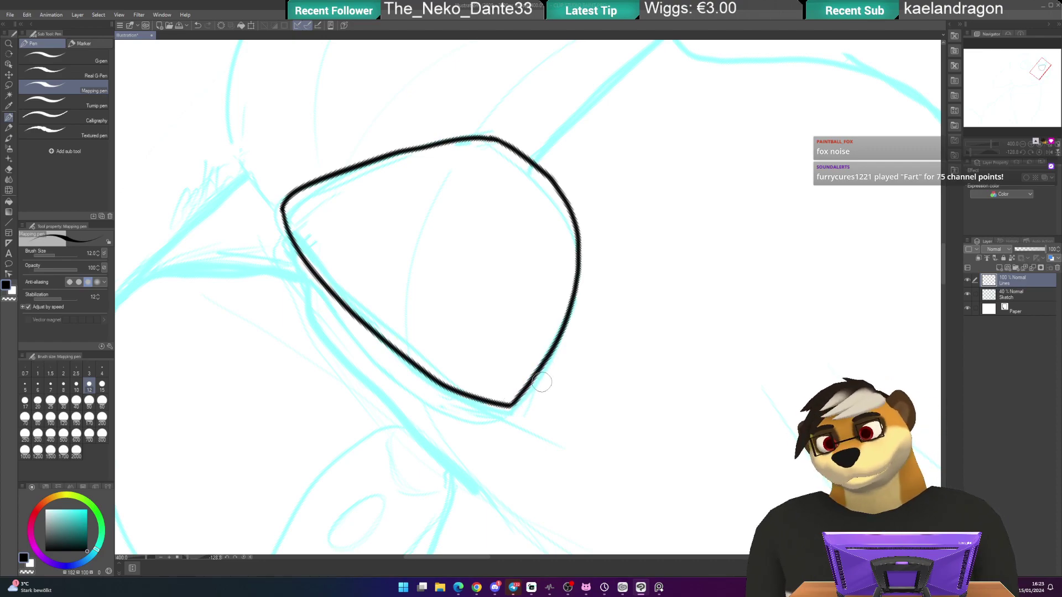
pyautogui.hotkey('ctrl', '@')
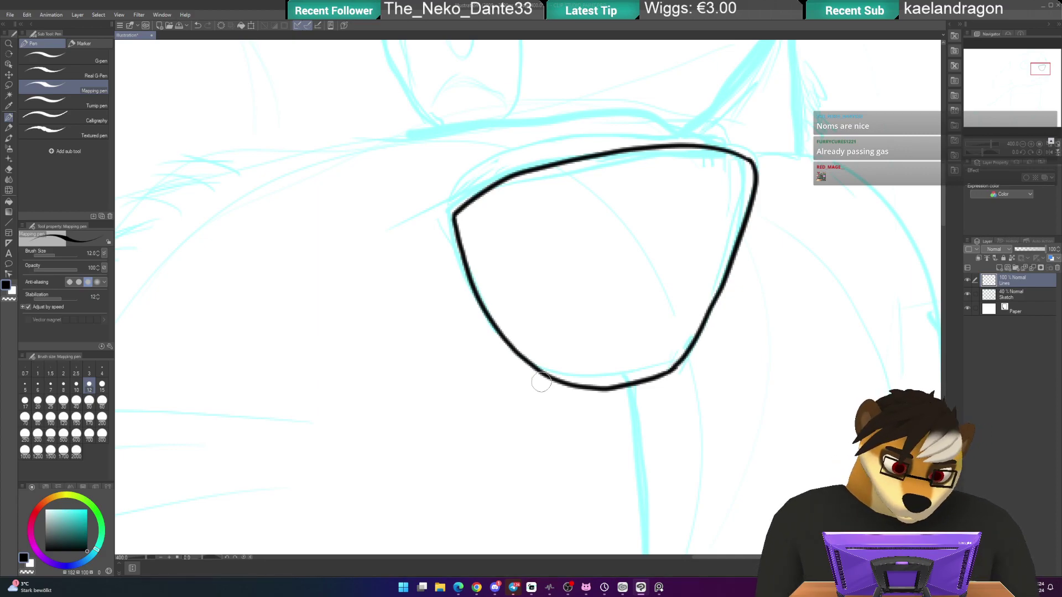
pyautogui.moveTo(485, 251); pyautogui.dragTo(480, 165)
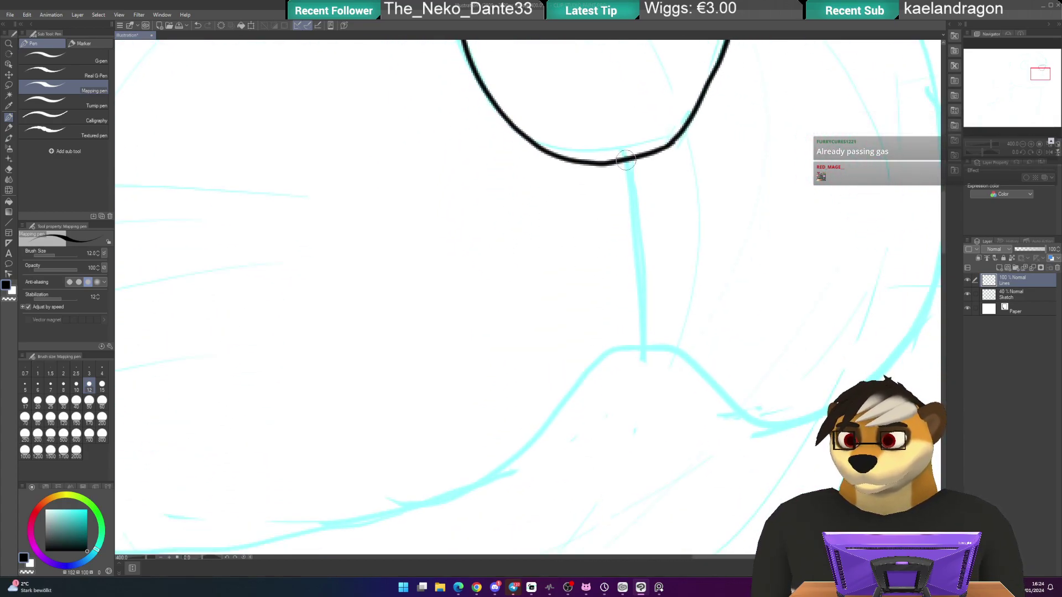
pyautogui.moveTo(626, 160); pyautogui.dragTo(635, 361)
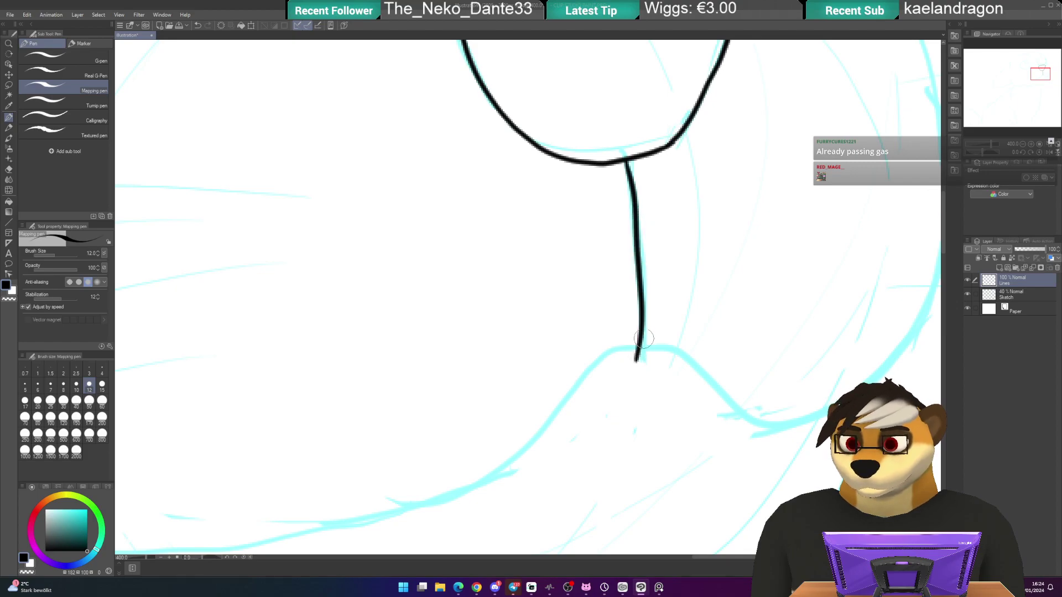
pyautogui.hotkey('ctrl', 'z')
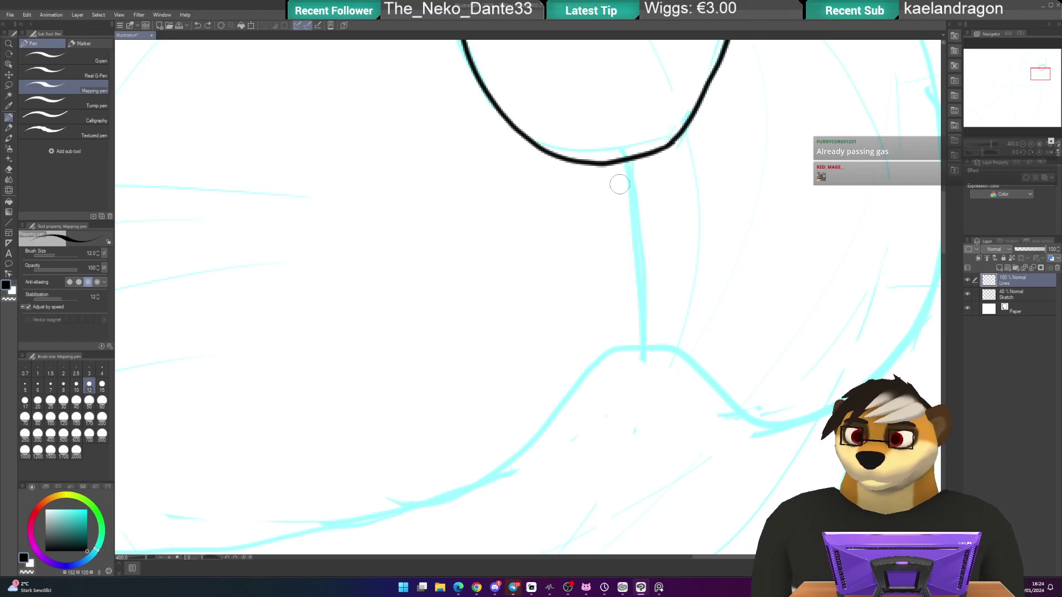
pyautogui.moveTo(690, 161)
pyautogui.mouseDown()
pyautogui.moveTo(618, 121)
pyautogui.moveTo(597, 180)
pyautogui.moveTo(655, 308)
pyautogui.mouseUp()
pyautogui.hotkey('ctrl', 'z')
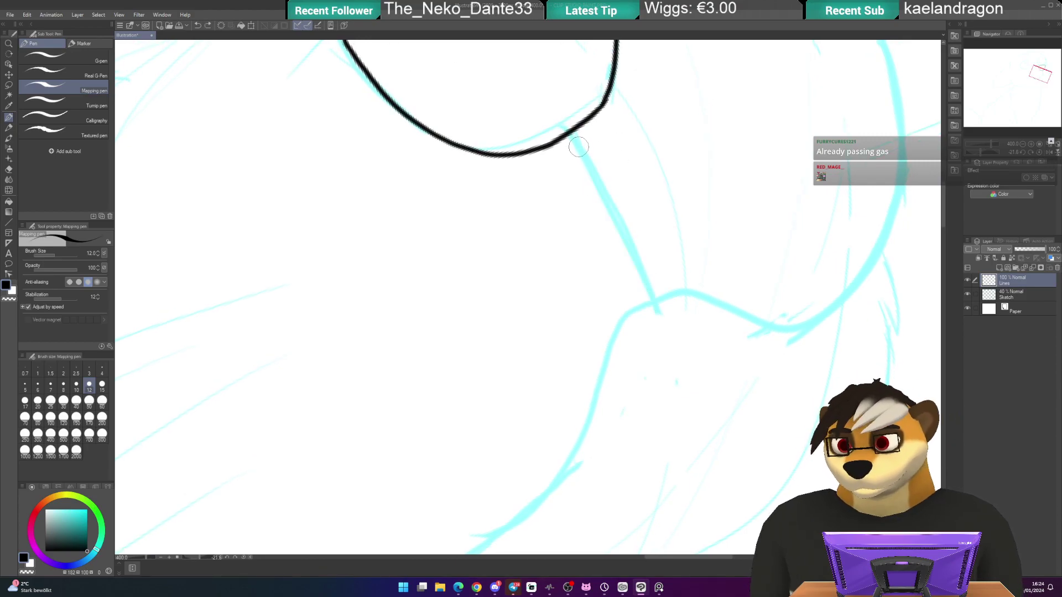
pyautogui.moveTo(572, 137)
pyautogui.mouseDown()
pyautogui.moveTo(627, 212)
pyautogui.moveTo(661, 315)
pyautogui.mouseUp()
pyautogui.hotkey('ctrl', 'z')
pyautogui.moveTo(567, 130)
pyautogui.mouseDown()
pyautogui.moveTo(617, 200)
pyautogui.moveTo(657, 304)
pyautogui.mouseUp()
pyautogui.hotkey('ctrl', '@')
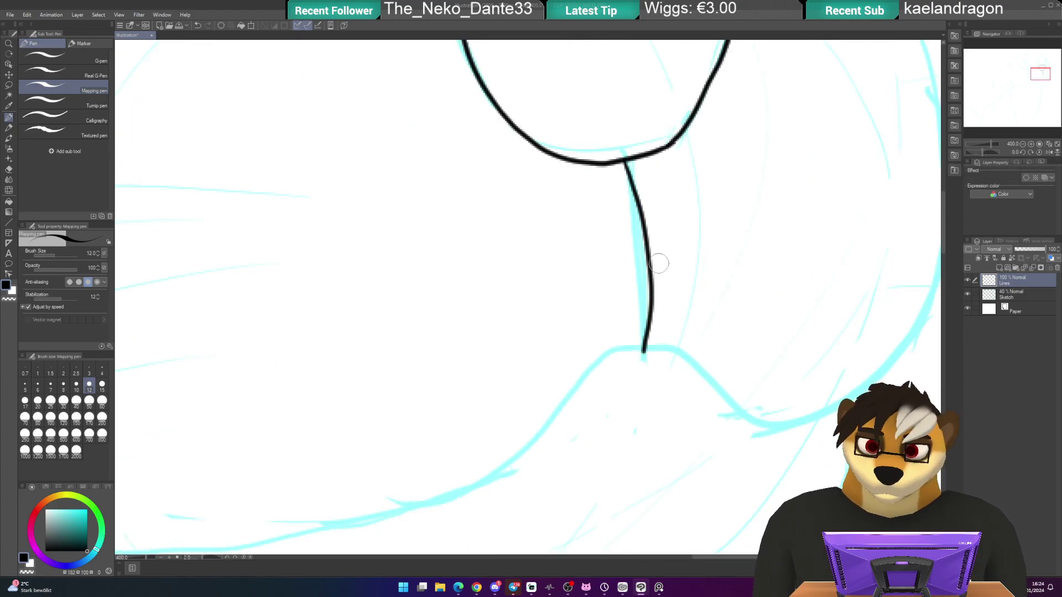
pyautogui.hotkey('ctrl', 'z')
pyautogui.moveTo(628, 164); pyautogui.dragTo(645, 348)
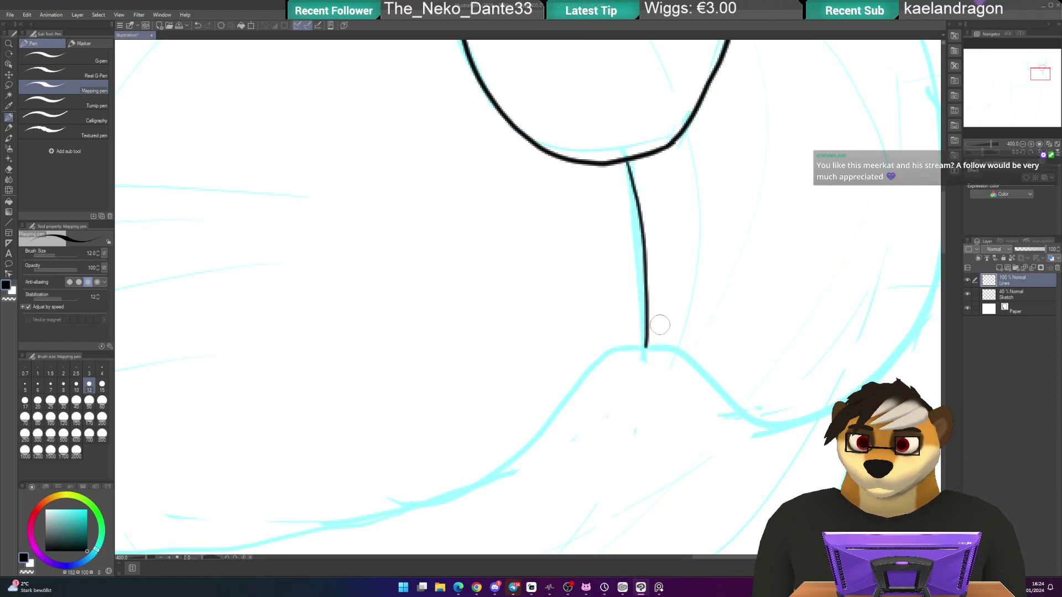
pyautogui.scroll(-2, 660, 325)
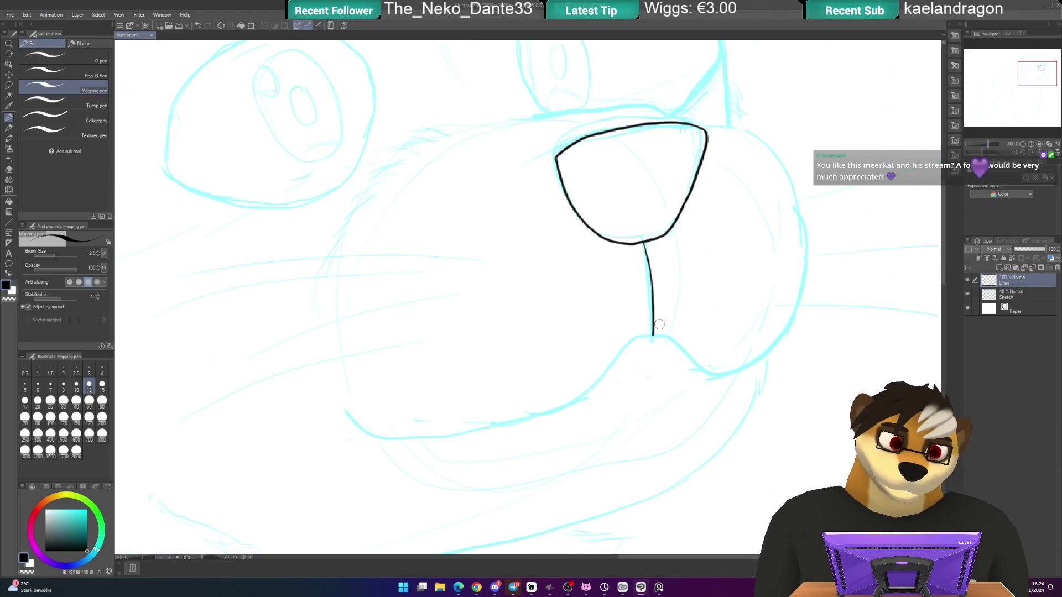
pyautogui.moveTo(550, 260)
pyautogui.mouseDown()
pyautogui.moveTo(481, 373)
pyautogui.moveTo(505, 269)
pyautogui.mouseUp()
pyautogui.hotkey('ctrl', 'z')
pyautogui.hotkey('ctrl', 'z')
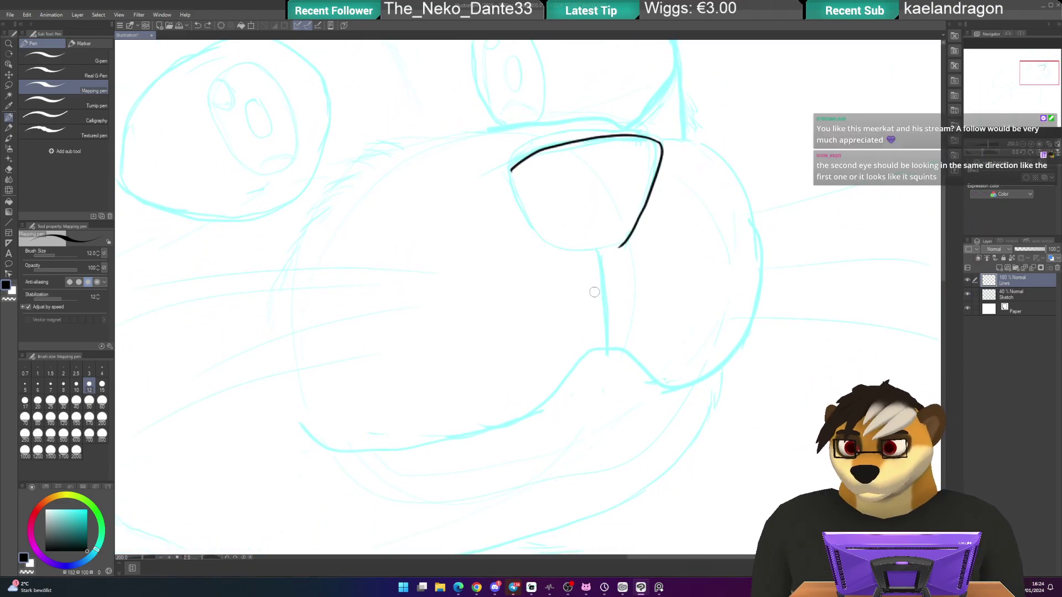
pyautogui.hotkey('ctrl', 'y')
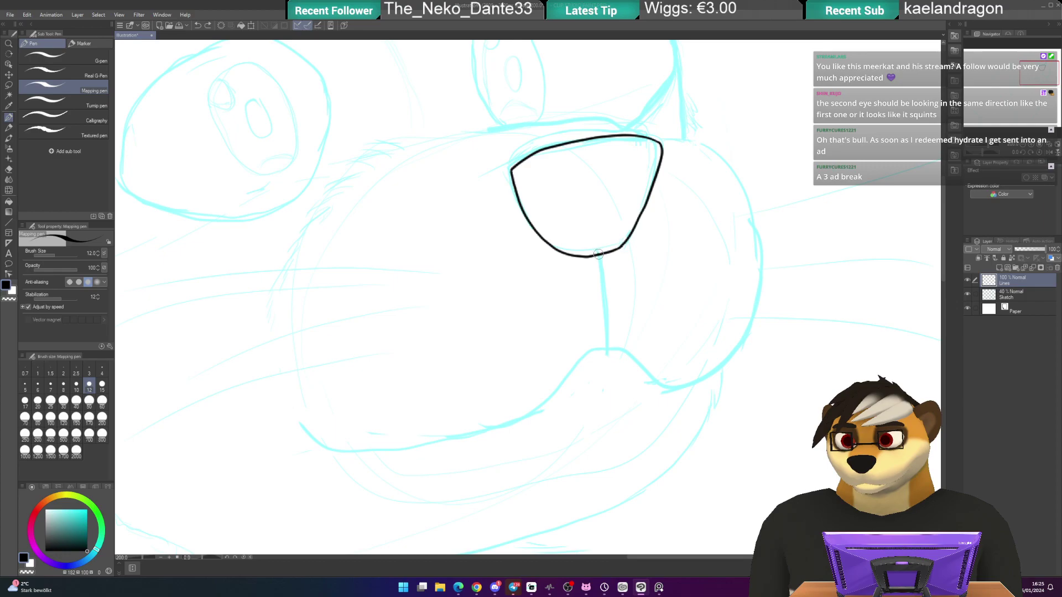
# - Ink the short line from the nose's lower edge down to the mouth, redoing the stroke until it follows the sketch
pyautogui.moveTo(603, 273); pyautogui.dragTo(608, 342)
pyautogui.hotkey('ctrl', 'z')
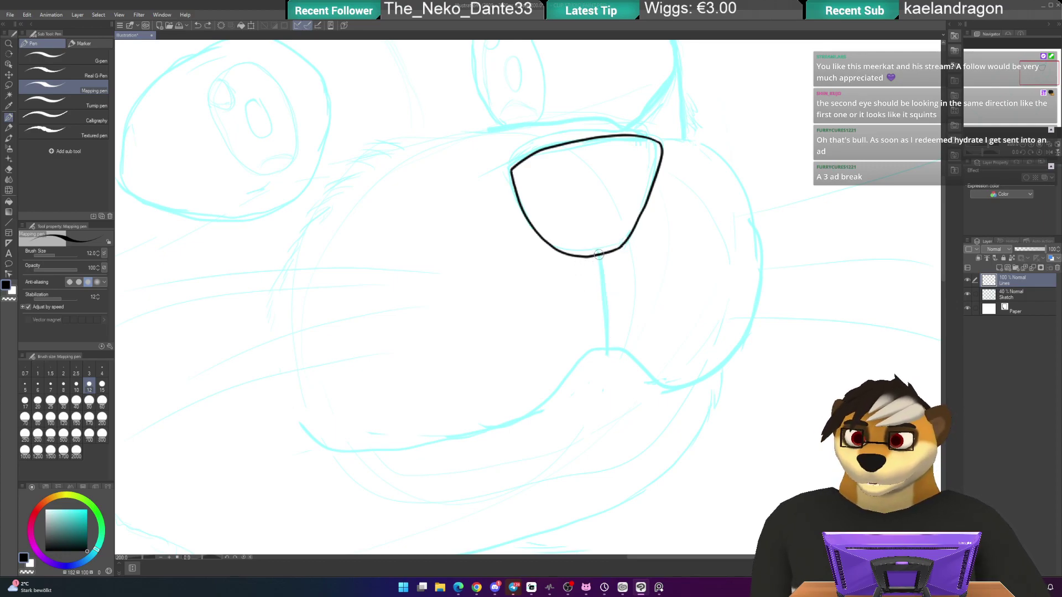
pyautogui.moveTo(601, 267); pyautogui.dragTo(609, 350)
pyautogui.hotkey('ctrl', 'z')
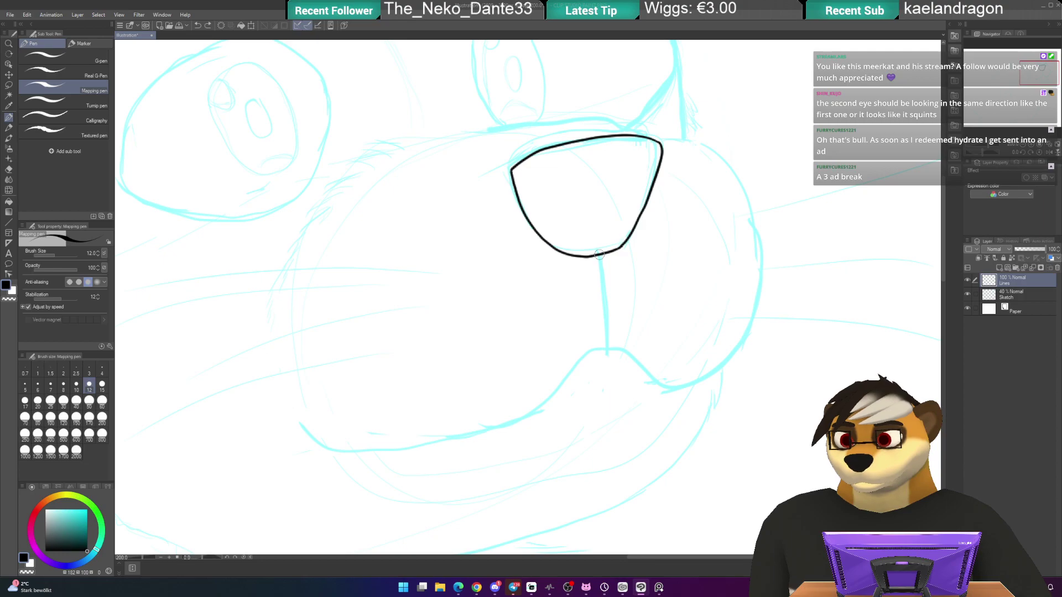
pyautogui.moveTo(602, 275); pyautogui.dragTo(608, 333)
pyautogui.hotkey('ctrl', 'z')
pyautogui.moveTo(602, 272); pyautogui.dragTo(607, 338)
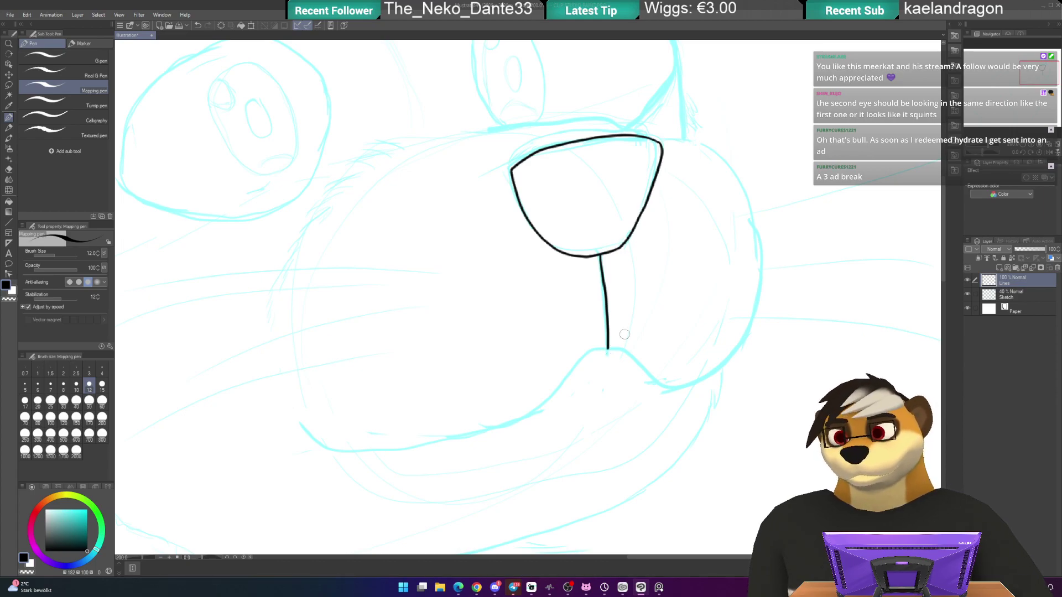
# - Ink the muzzle's far side outline from the nose's upper corner around the cheek to its lower curve
pyautogui.moveTo(677, 280); pyautogui.dragTo(575, 300)
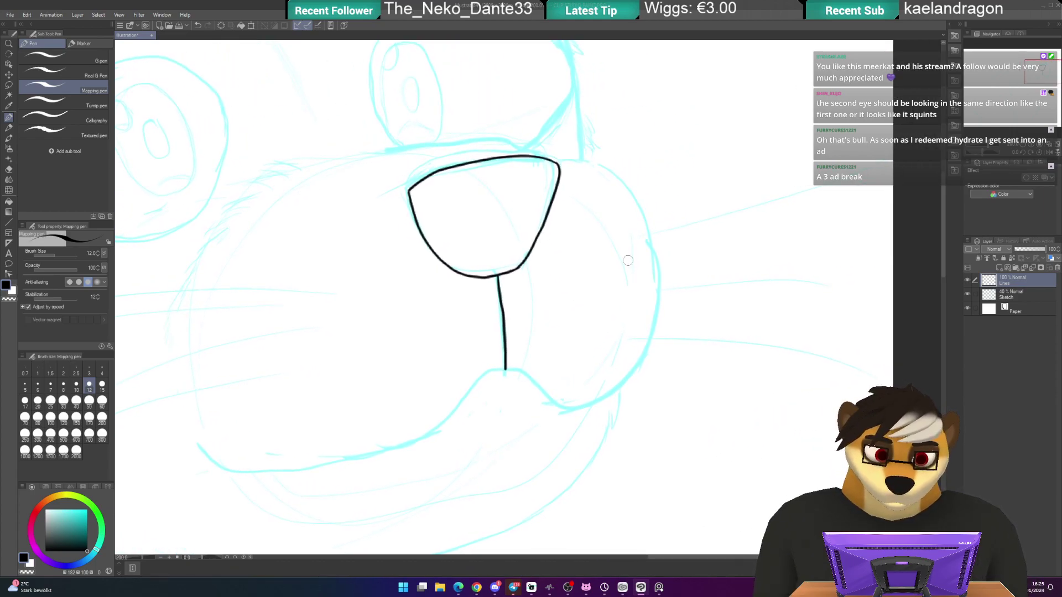
pyautogui.moveTo(588, 149)
pyautogui.mouseDown()
pyautogui.moveTo(621, 138)
pyautogui.moveTo(668, 180)
pyautogui.mouseUp()
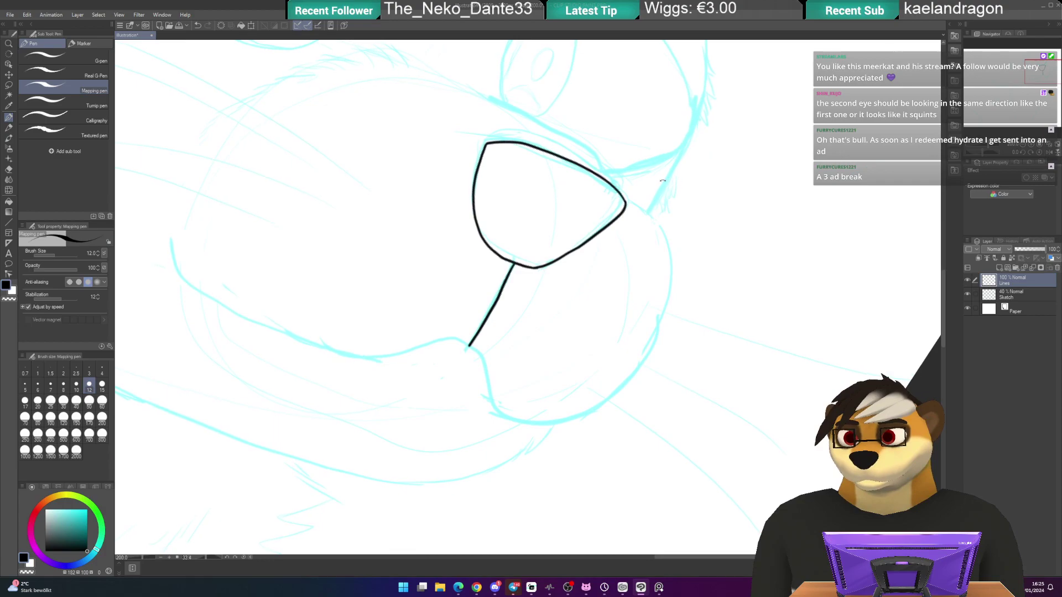
pyautogui.moveTo(586, 148)
pyautogui.mouseDown()
pyautogui.moveTo(645, 171)
pyautogui.moveTo(685, 256)
pyautogui.moveTo(628, 174)
pyautogui.mouseUp()
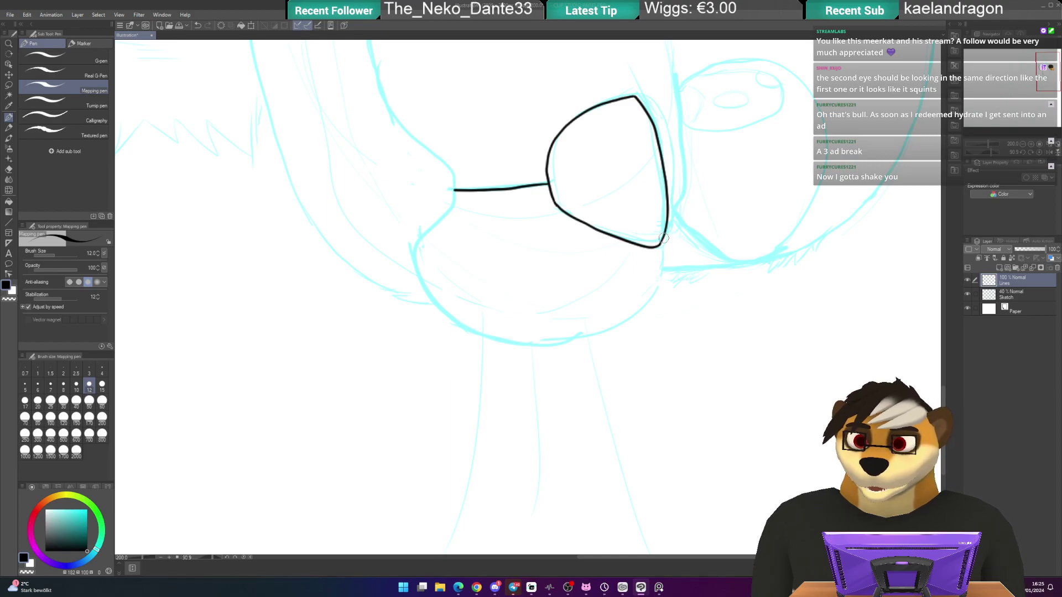
pyautogui.moveTo(663, 245)
pyautogui.mouseDown()
pyautogui.moveTo(664, 285)
pyautogui.moveTo(646, 306)
pyautogui.moveTo(569, 341)
pyautogui.mouseUp()
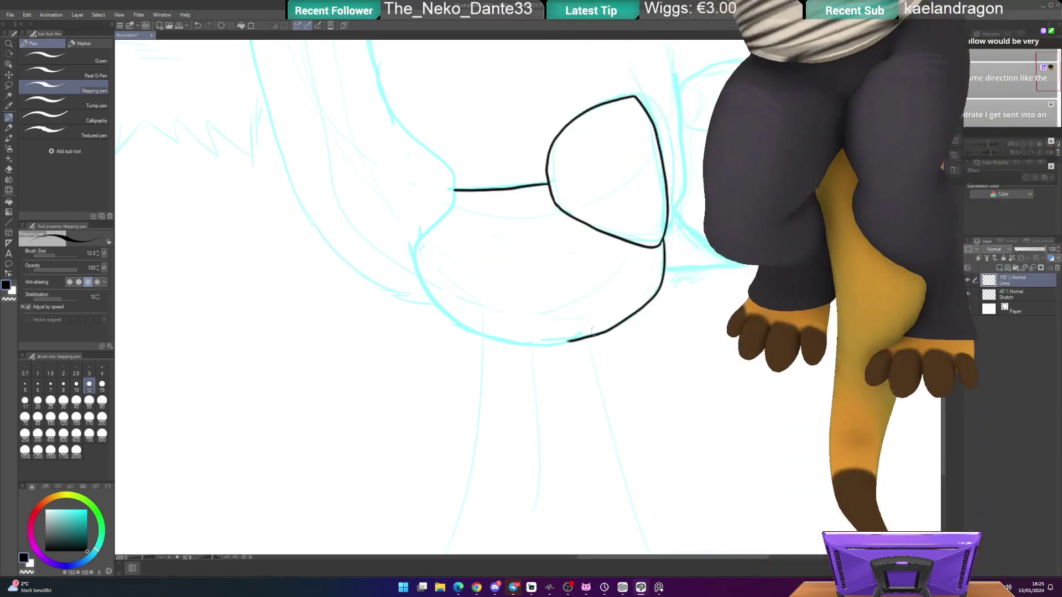
pyautogui.hotkey('ctrl', '@')
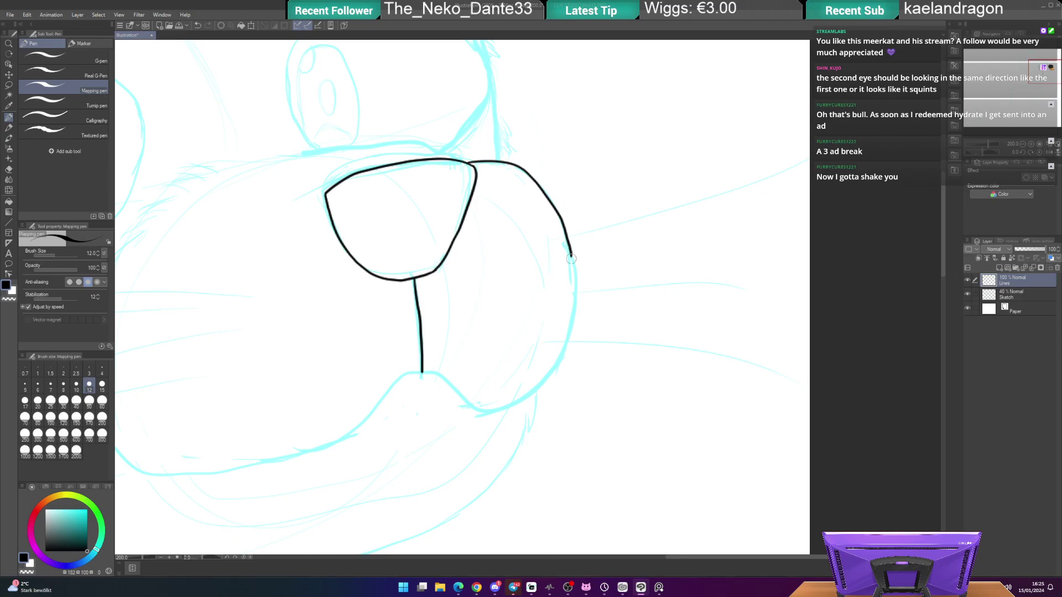
pyautogui.moveTo(574, 276); pyautogui.dragTo(557, 351)
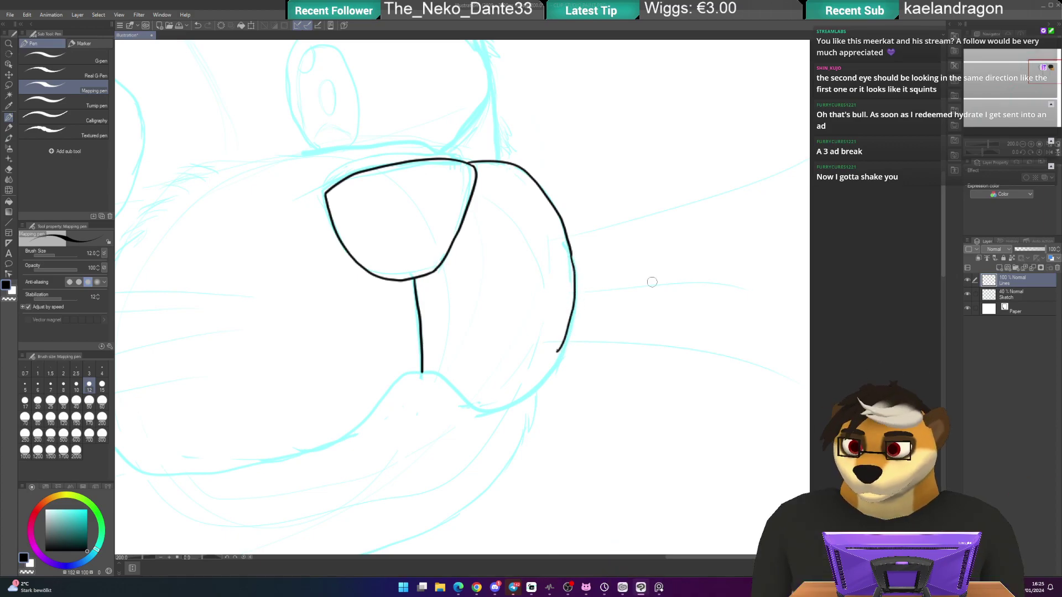
pyautogui.hotkey('ctrl', 'z')
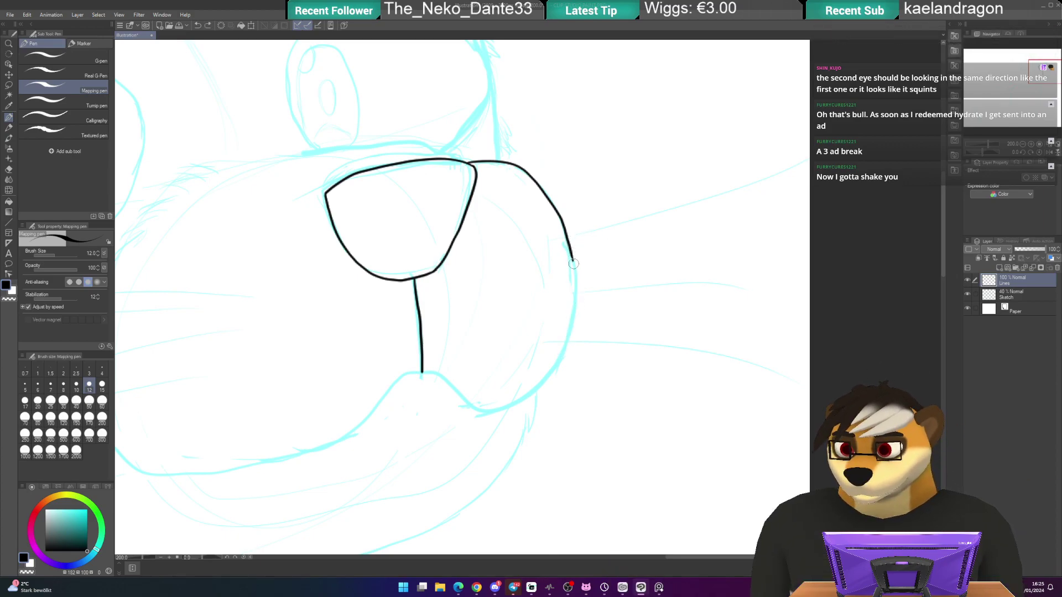
pyautogui.moveTo(576, 287)
pyautogui.mouseDown()
pyautogui.moveTo(567, 339)
pyautogui.moveTo(542, 384)
pyautogui.mouseUp()
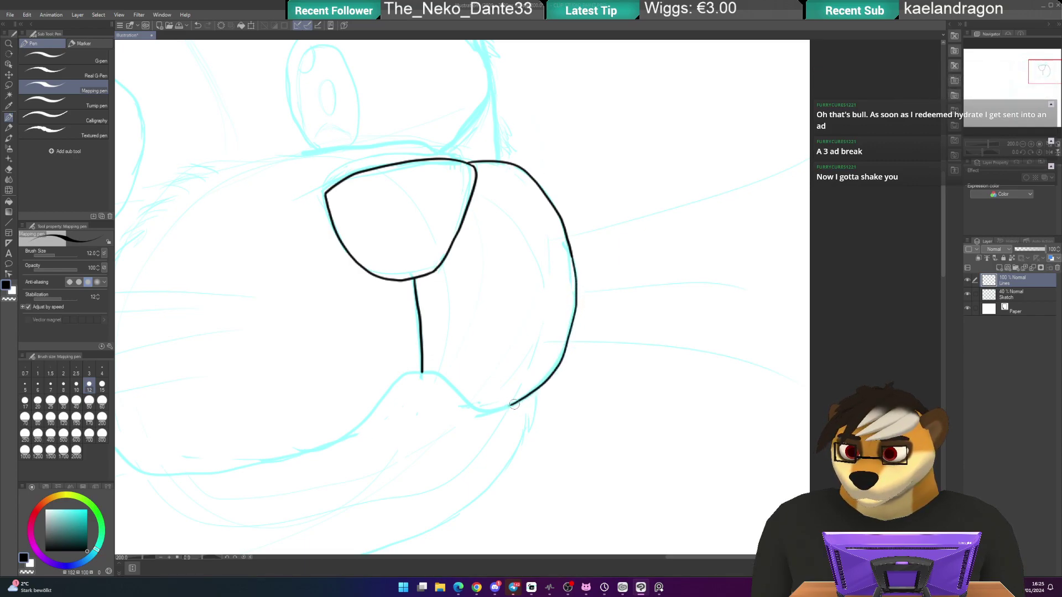
pyautogui.moveTo(646, 205)
pyautogui.mouseDown()
pyautogui.moveTo(532, 153)
pyautogui.moveTo(426, 190)
pyautogui.moveTo(466, 206)
pyautogui.mouseUp()
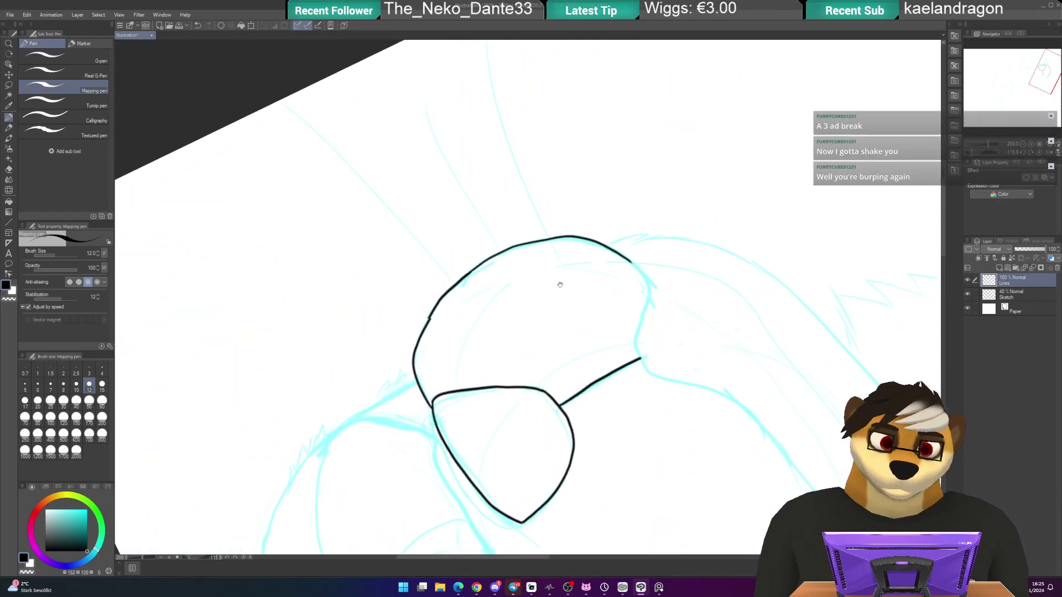
pyautogui.moveTo(561, 288); pyautogui.dragTo(529, 190)
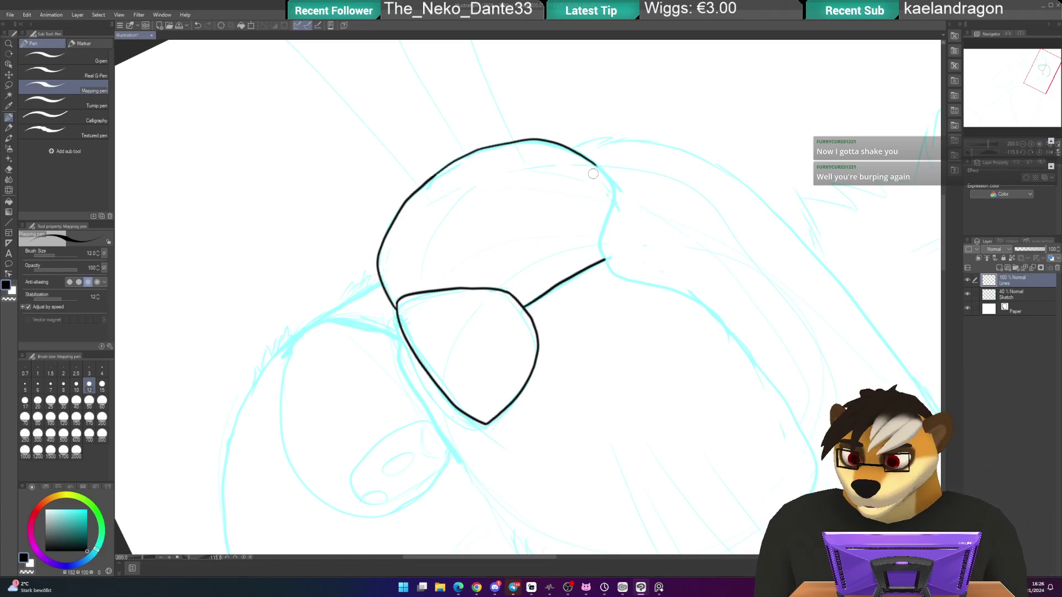
pyautogui.moveTo(593, 174); pyautogui.dragTo(573, 179)
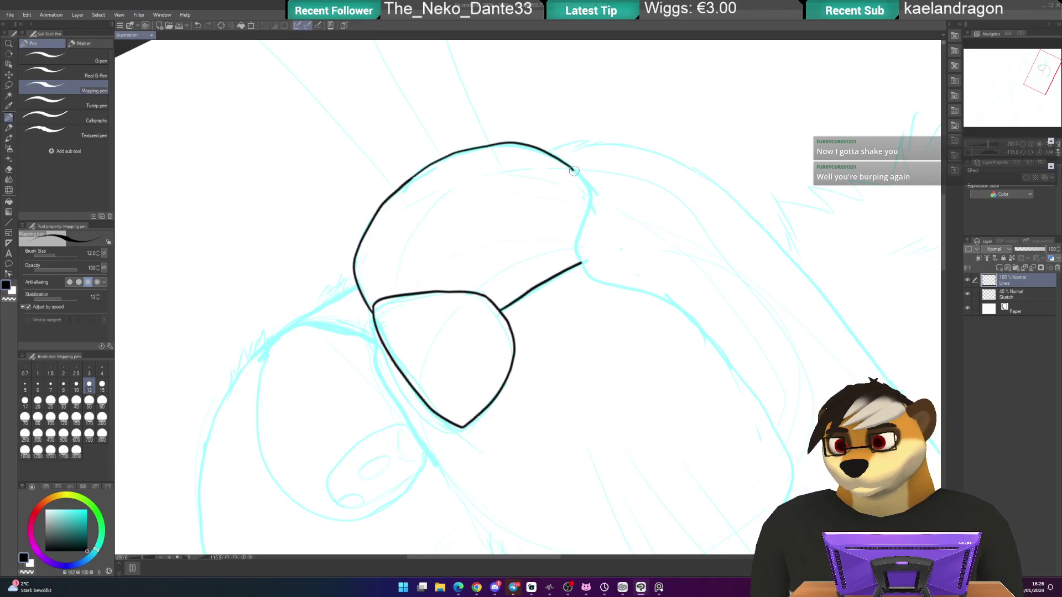
pyautogui.moveTo(588, 221)
pyautogui.mouseDown()
pyautogui.moveTo(580, 257)
pyautogui.moveTo(610, 286)
pyautogui.mouseUp()
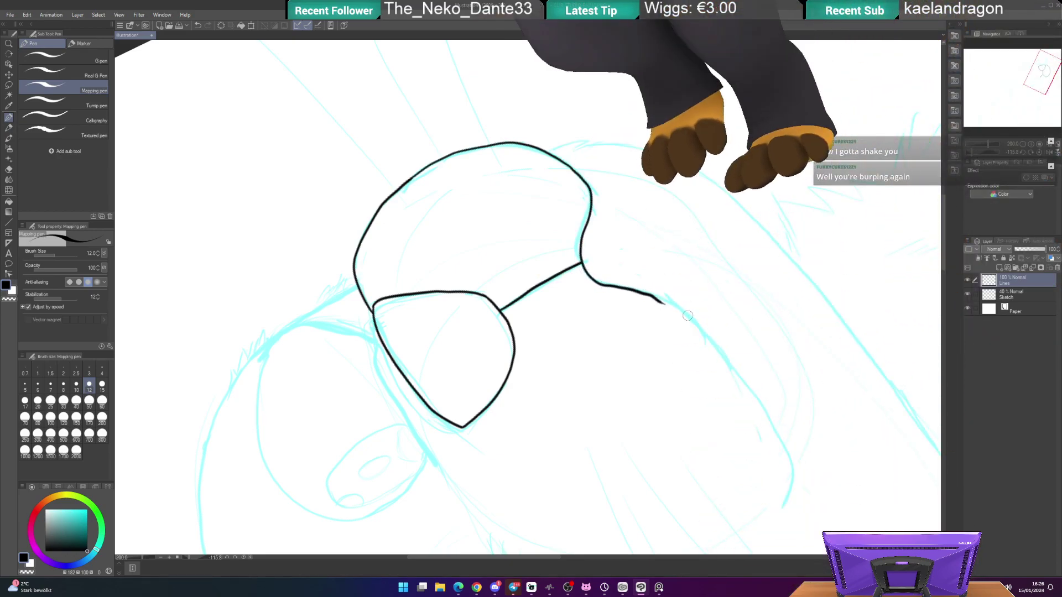
pyautogui.hotkey('ctrl', '@')
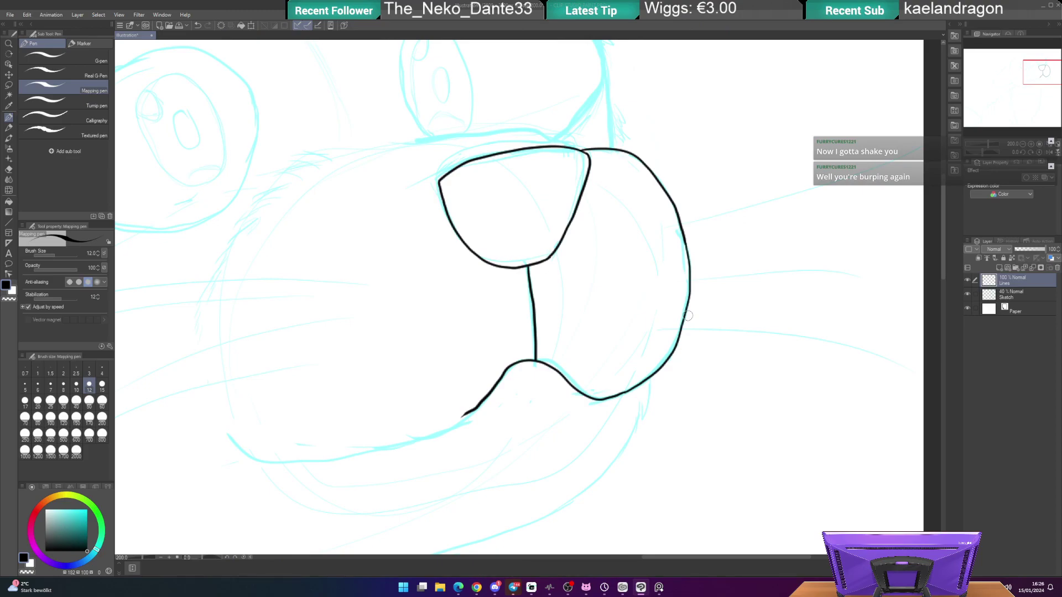
pyautogui.hotkey('ctrl', 'z')
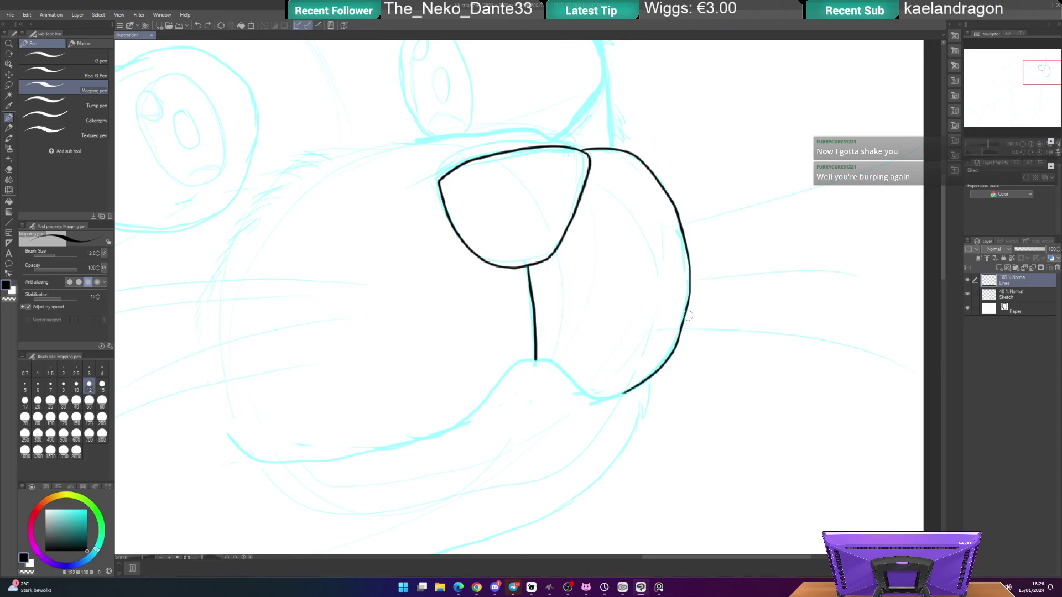
# - Ink the far side's mouth curve to join the muzzle outline to the lower end of the line under the nose
pyautogui.moveTo(496, 181); pyautogui.dragTo(651, 279)
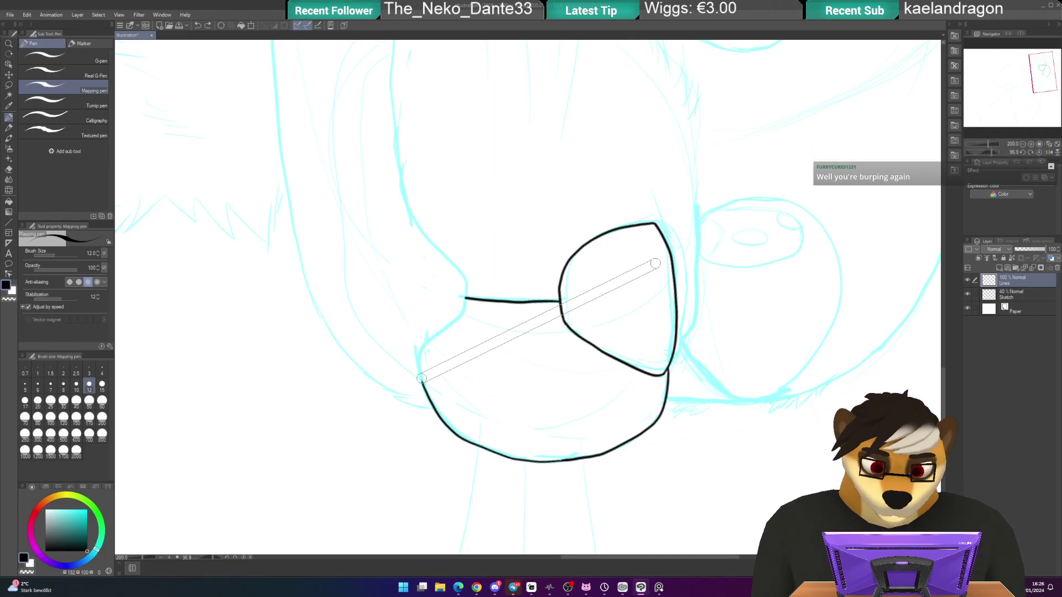
pyautogui.moveTo(431, 261); pyautogui.dragTo(495, 188)
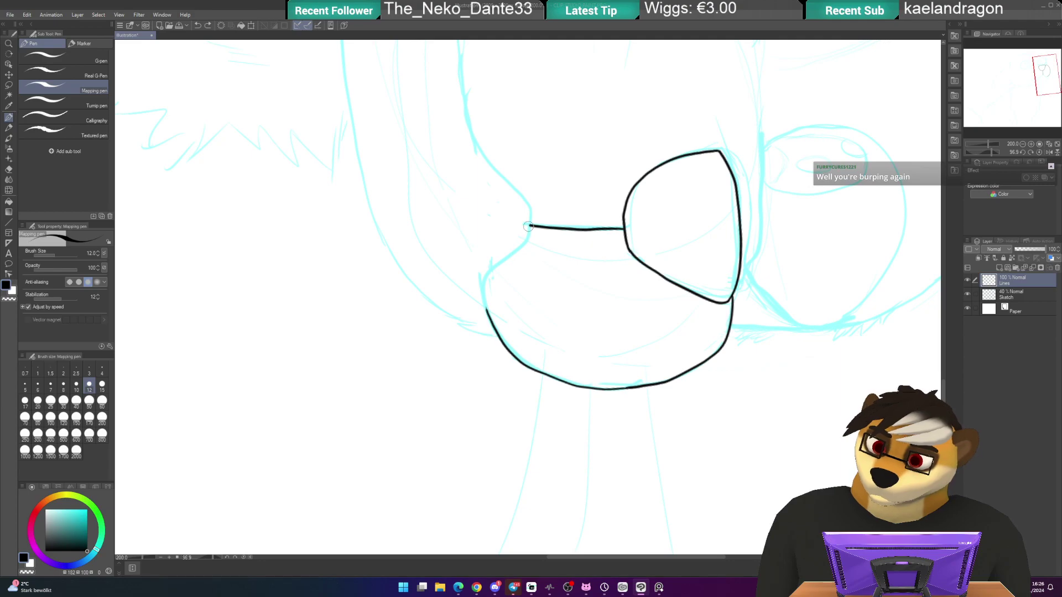
pyautogui.moveTo(524, 249); pyautogui.dragTo(510, 266)
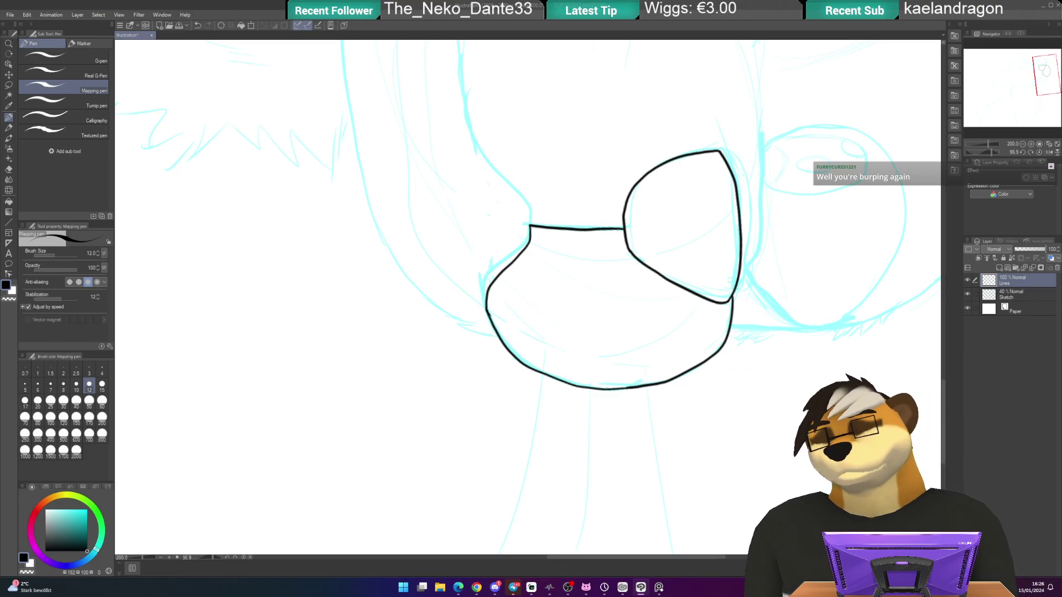
pyautogui.moveTo(507, 212); pyautogui.dragTo(513, 229)
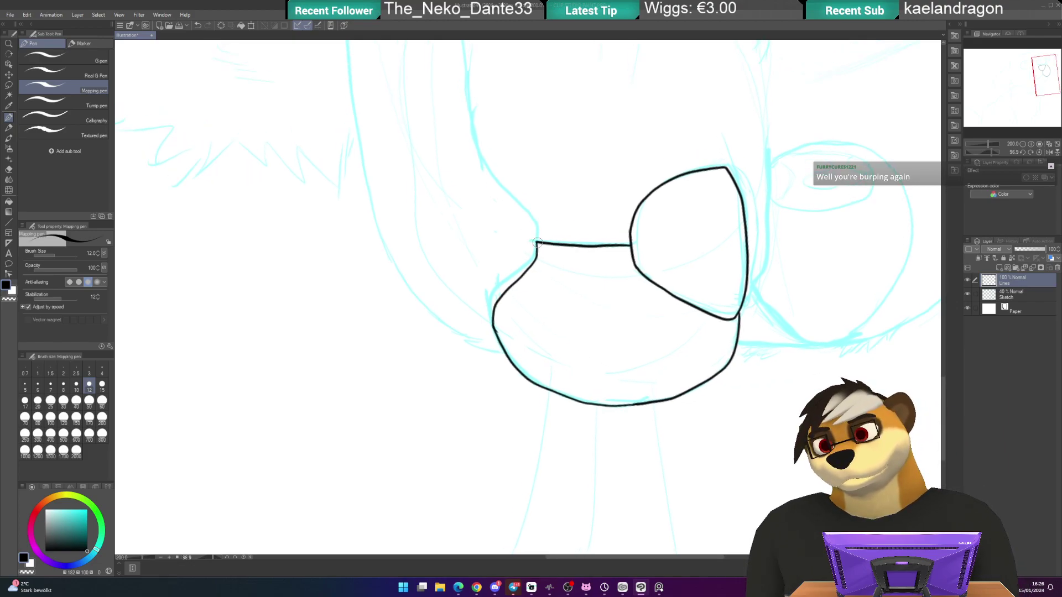
# - Ink the first part of the near side's mouth curve from the line under the nose, redoing the stroke until it follows the sketch
pyautogui.moveTo(550, 134)
pyautogui.mouseDown()
pyautogui.moveTo(392, 275)
pyautogui.moveTo(480, 426)
pyautogui.moveTo(510, 433)
pyautogui.mouseUp()
pyautogui.moveTo(464, 294); pyautogui.dragTo(423, 156)
pyautogui.moveTo(515, 261); pyautogui.dragTo(498, 249)
pyautogui.moveTo(420, 137)
pyautogui.mouseDown()
pyautogui.moveTo(453, 126)
pyautogui.moveTo(476, 145)
pyautogui.mouseUp()
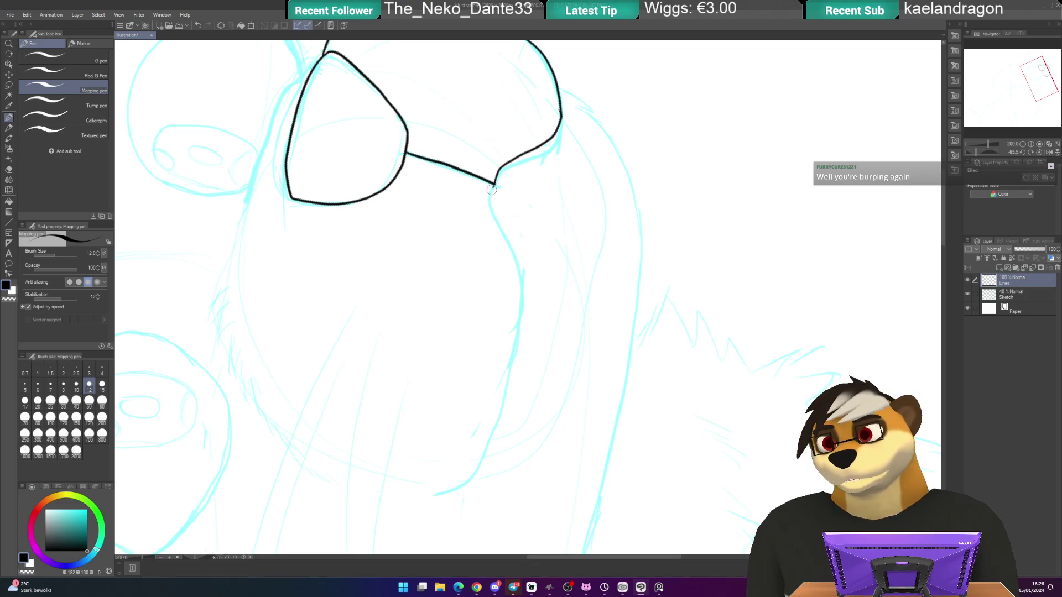
pyautogui.moveTo(508, 244); pyautogui.dragTo(519, 314)
pyautogui.hotkey('ctrl', 'z')
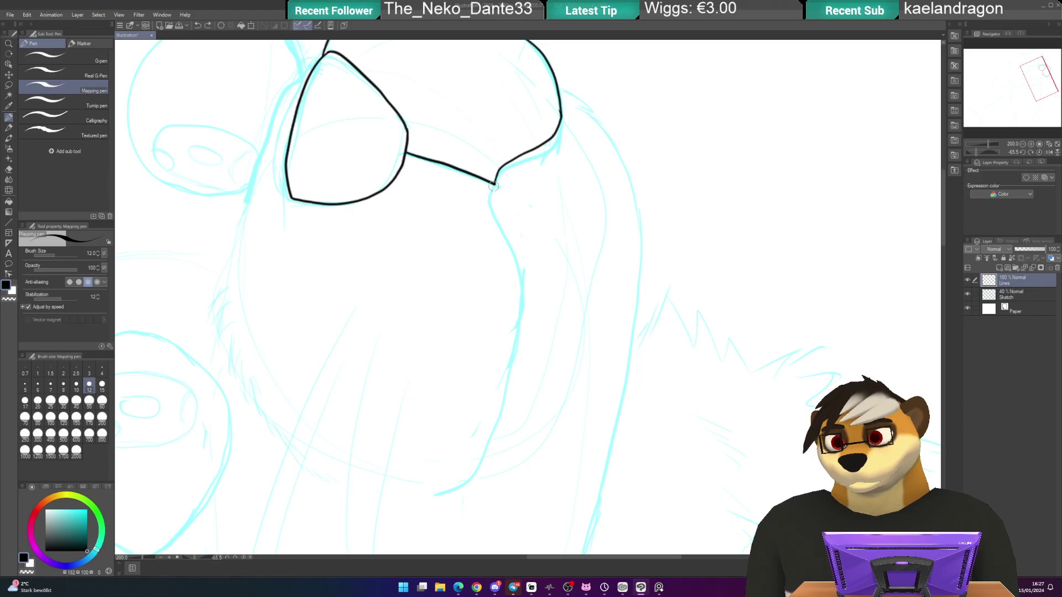
pyautogui.moveTo(498, 226)
pyautogui.mouseDown()
pyautogui.moveTo(524, 283)
pyautogui.moveTo(531, 343)
pyautogui.mouseUp()
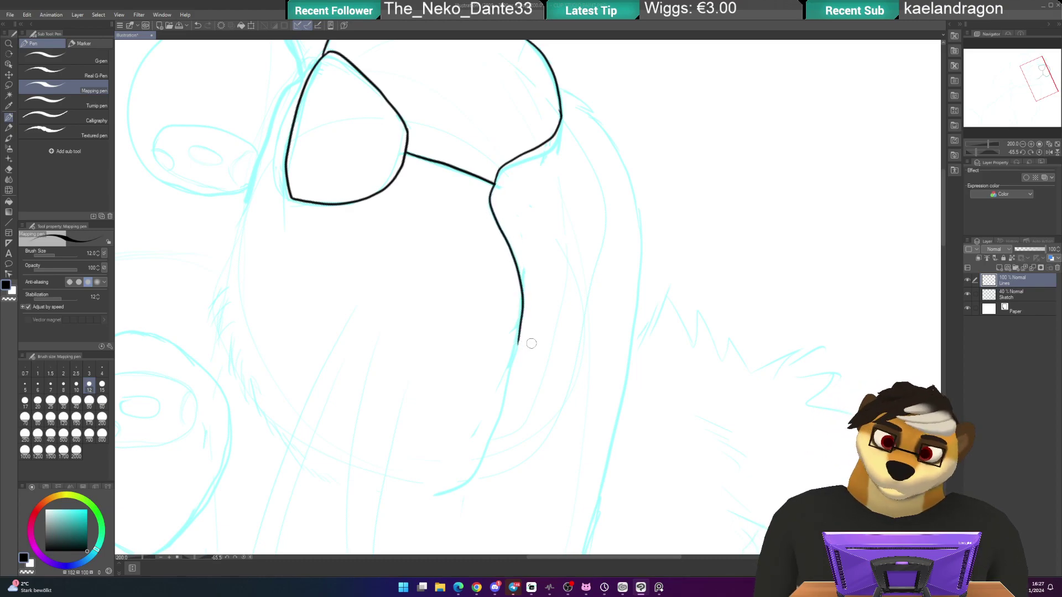
pyautogui.hotkey('ctrl', '@')
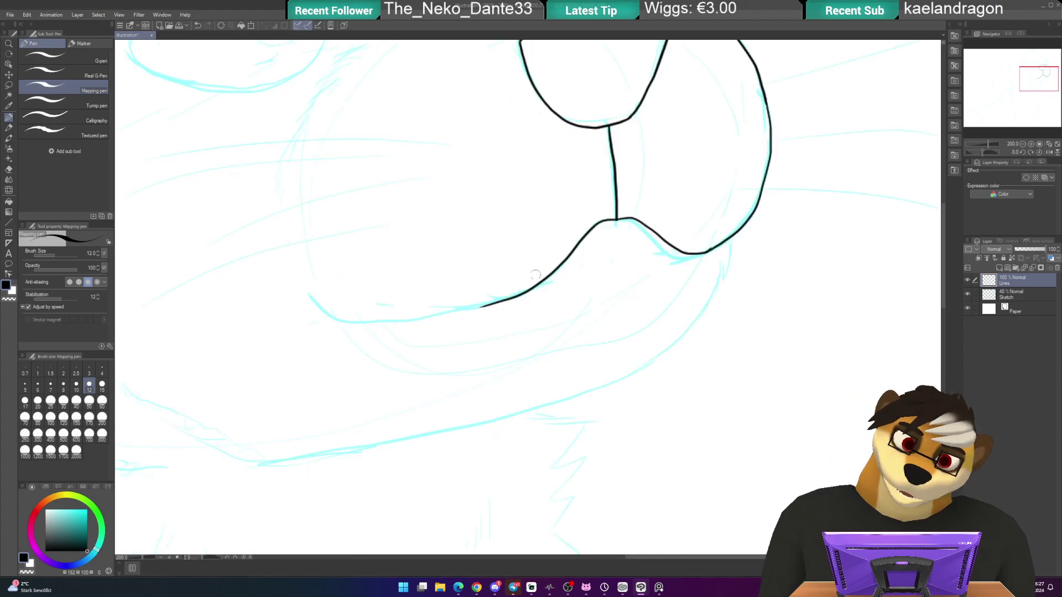
# - Extend the near side's mouth curve along the sketch to the corner of the mouth
pyautogui.moveTo(631, 211); pyautogui.dragTo(503, 146)
pyautogui.moveTo(467, 305); pyautogui.dragTo(527, 197)
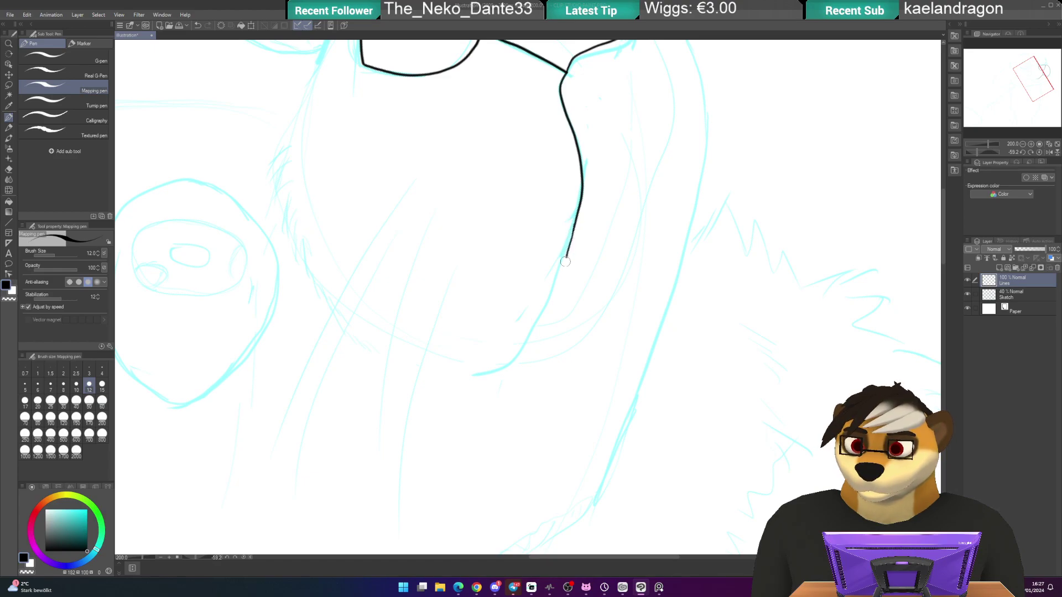
pyautogui.moveTo(558, 283)
pyautogui.mouseDown()
pyautogui.moveTo(520, 359)
pyautogui.moveTo(474, 380)
pyautogui.mouseUp()
pyautogui.hotkey('ctrl', '@')
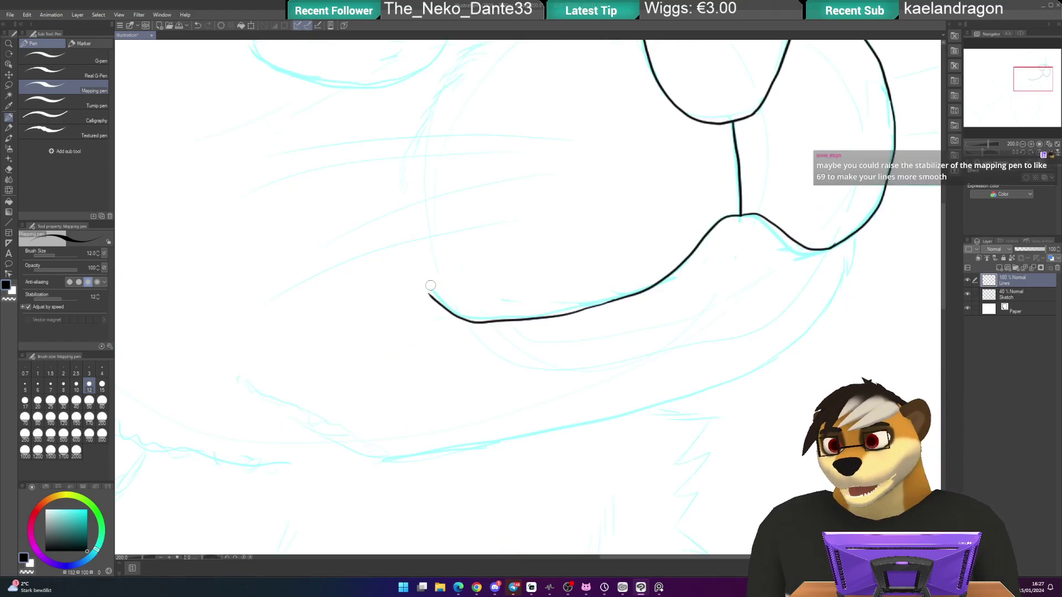
# - Ink a short curved crease at the near corner of the mouth, redoing the stroke once
pyautogui.moveTo(422, 289); pyautogui.dragTo(417, 300)
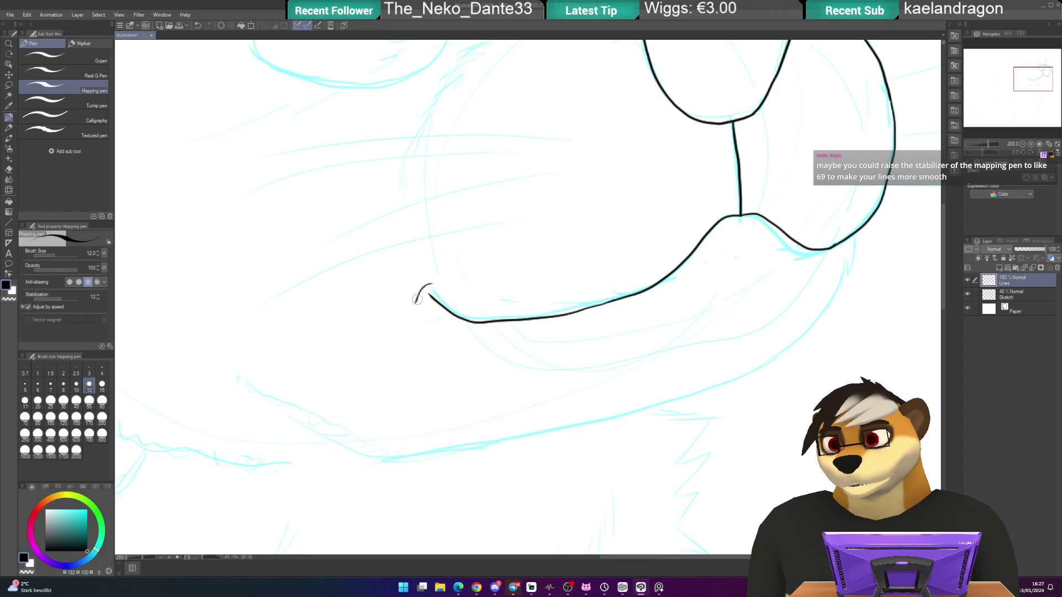
pyautogui.hotkey('ctrl', 'z')
pyautogui.moveTo(430, 283); pyautogui.dragTo(418, 299)
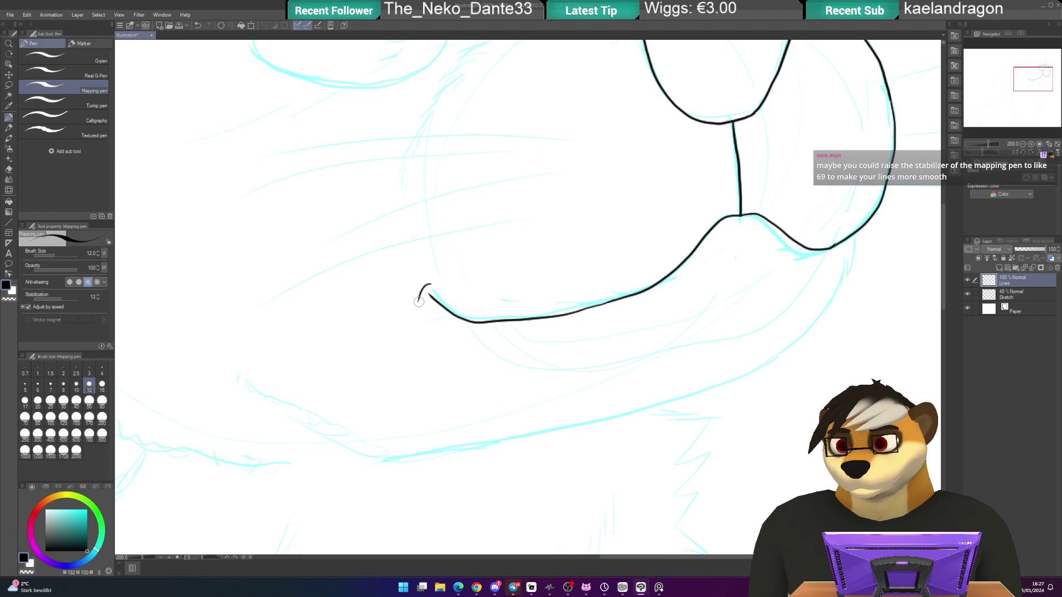
pyautogui.moveTo(456, 244); pyautogui.dragTo(482, 199)
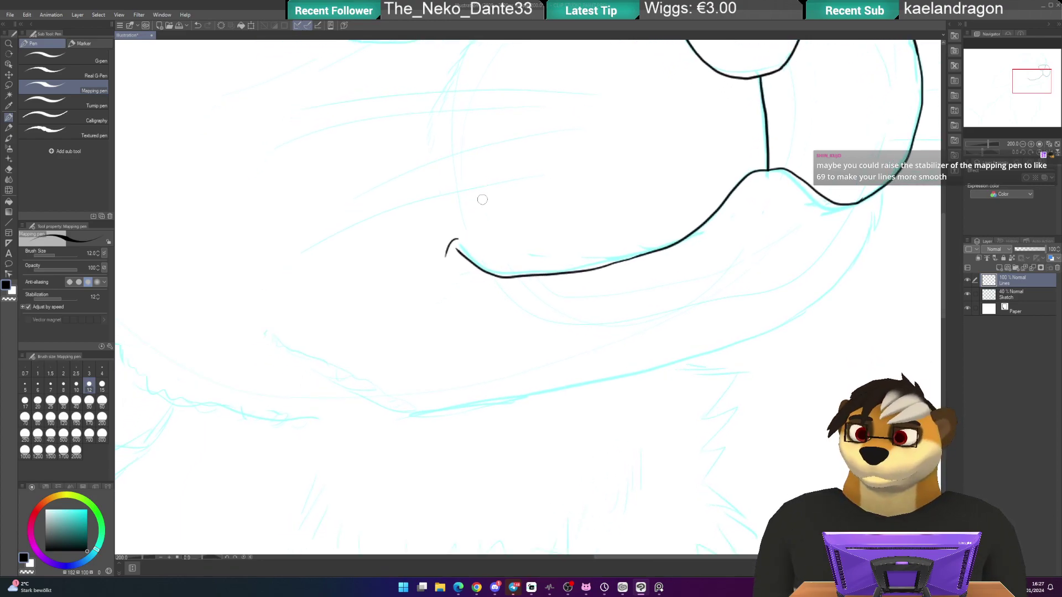
pyautogui.scroll(-1, 482, 199)
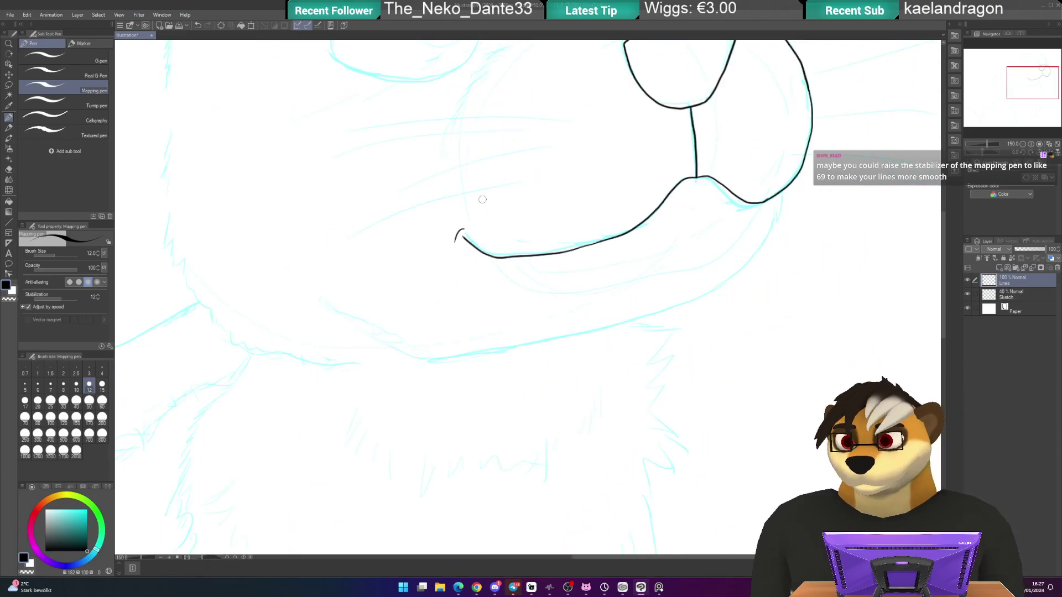
# - Ink the muzzle's upper contour above the nose, from below the far eye to the nose's far corner, redoing the stroke once
pyautogui.moveTo(482, 199)
pyautogui.mouseDown()
pyautogui.moveTo(513, 237)
pyautogui.moveTo(503, 309)
pyautogui.moveTo(553, 233)
pyautogui.mouseUp()
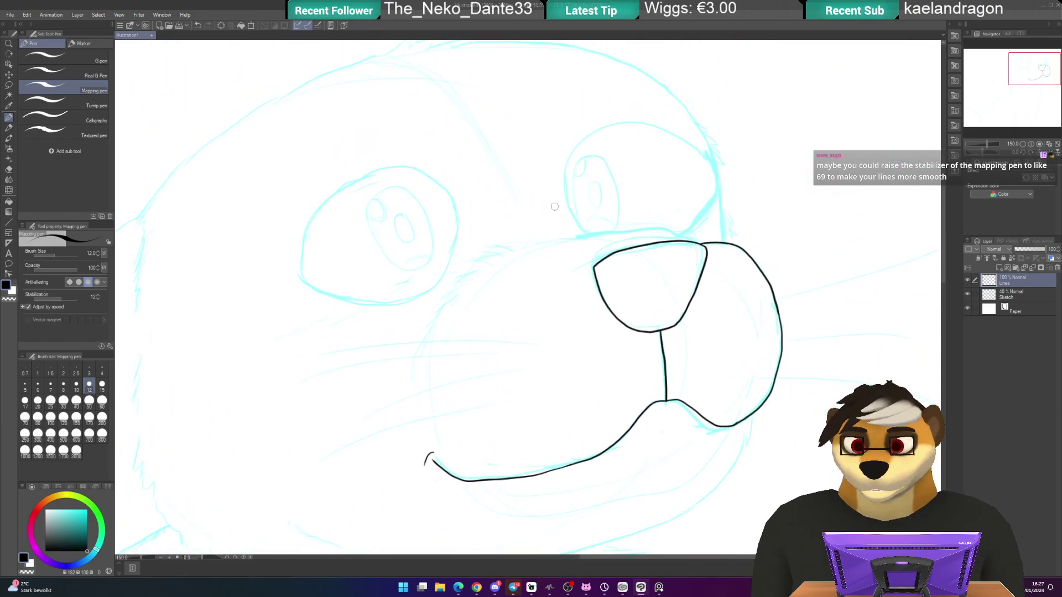
pyautogui.moveTo(711, 161); pyautogui.dragTo(498, 190)
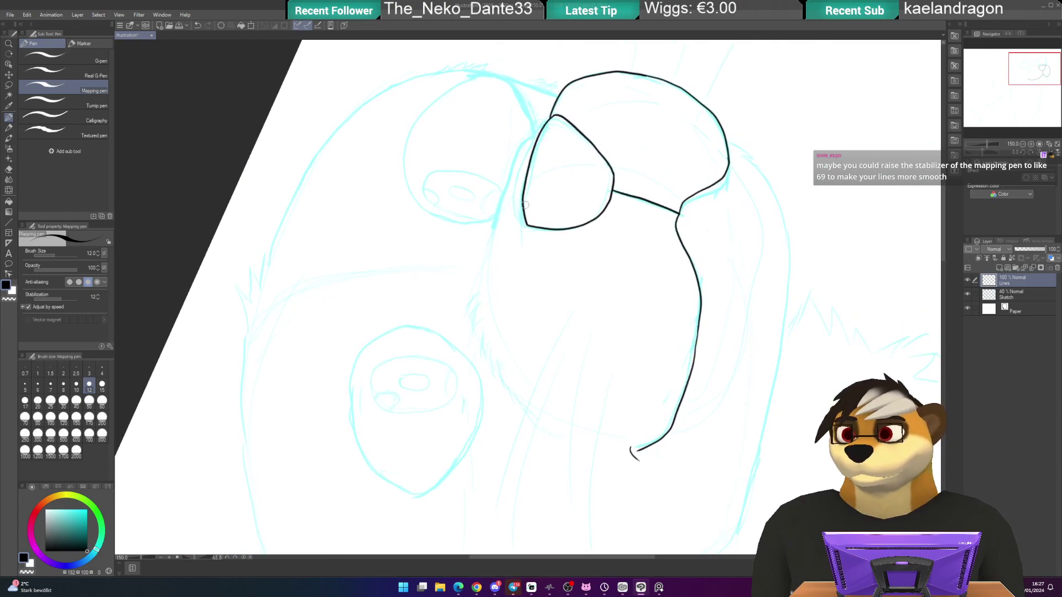
pyautogui.scroll(1, 528, 201)
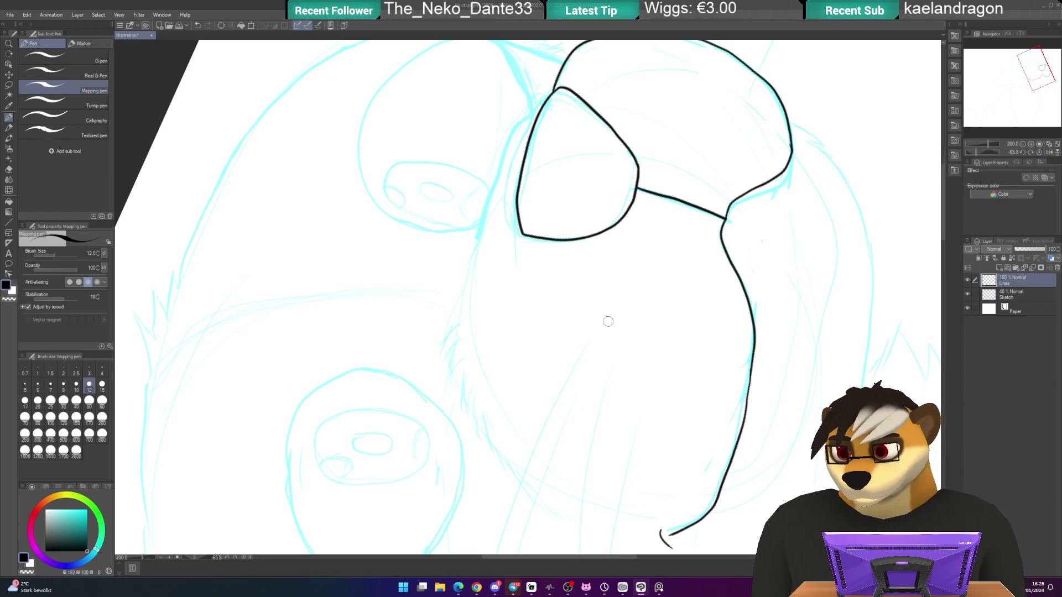
pyautogui.moveTo(517, 331); pyautogui.dragTo(564, 346)
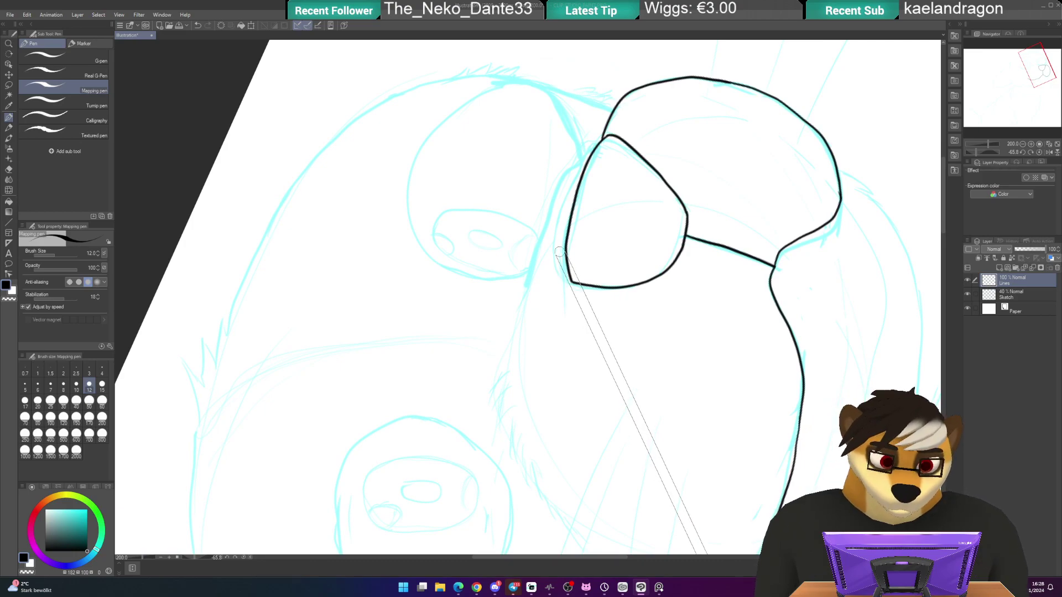
pyautogui.moveTo(573, 218); pyautogui.dragTo(543, 225)
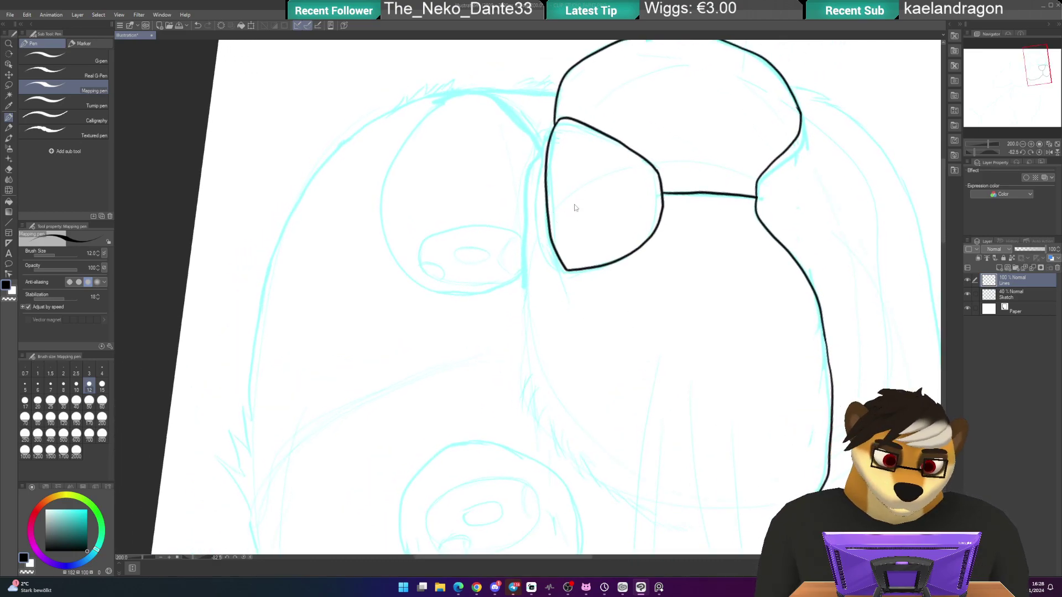
pyautogui.scroll(2, 576, 208)
pyautogui.moveTo(439, 147); pyautogui.dragTo(683, 318)
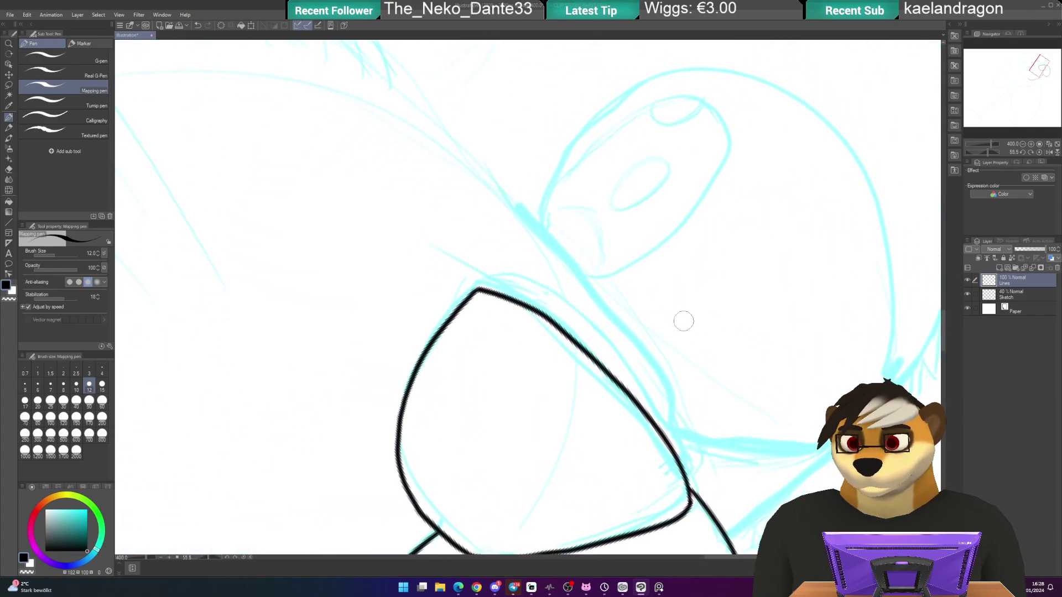
pyautogui.moveTo(394, 222); pyautogui.dragTo(434, 88)
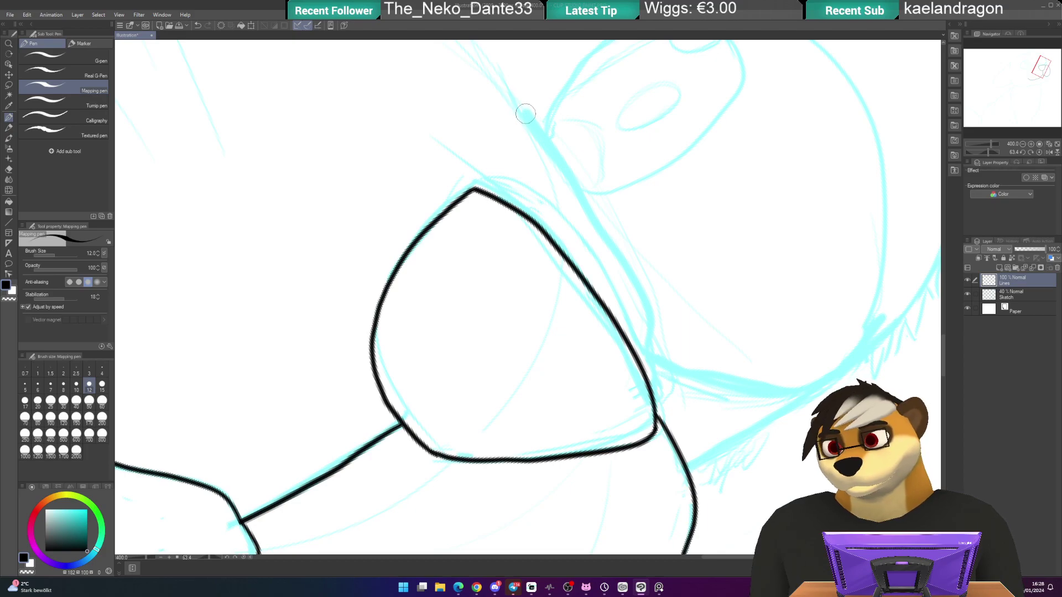
pyautogui.moveTo(526, 113)
pyautogui.mouseDown()
pyautogui.moveTo(638, 280)
pyautogui.moveTo(664, 394)
pyautogui.mouseUp()
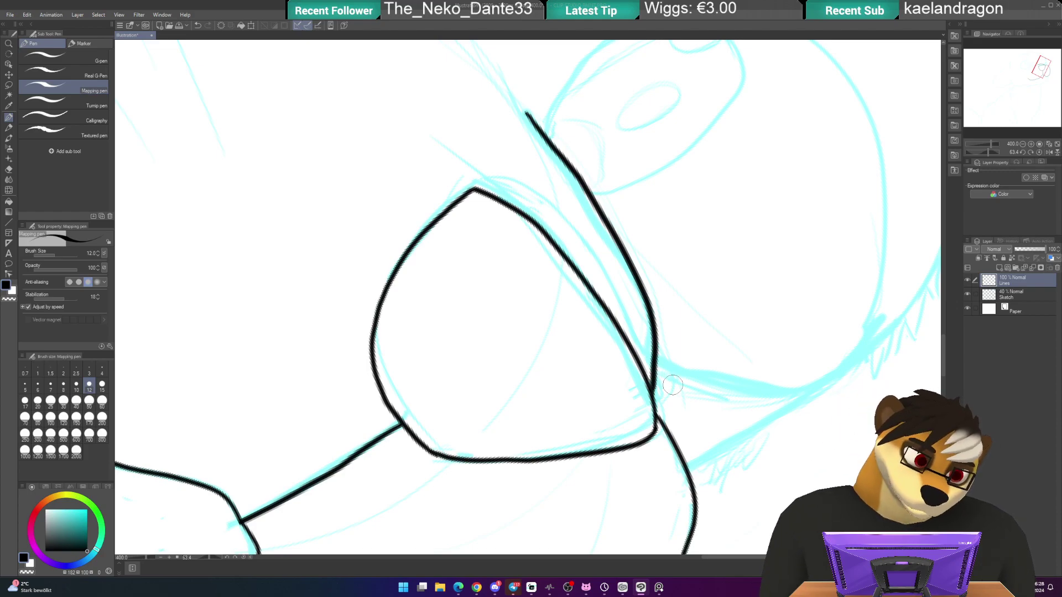
pyautogui.hotkey('ctrl', 'z')
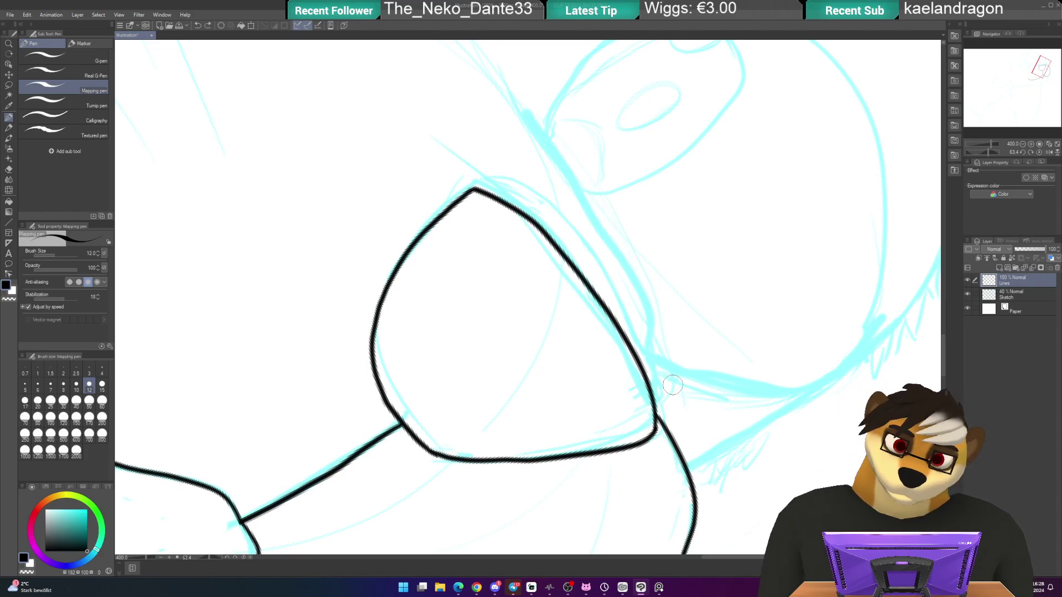
pyautogui.moveTo(504, 180); pyautogui.dragTo(524, 178)
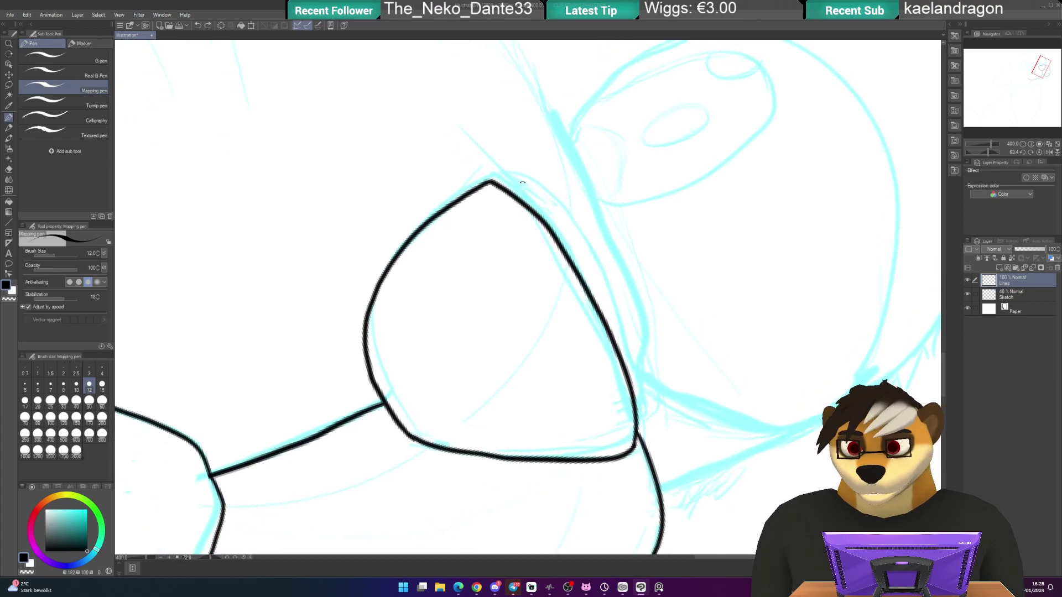
pyautogui.scroll(-2, 542, 183)
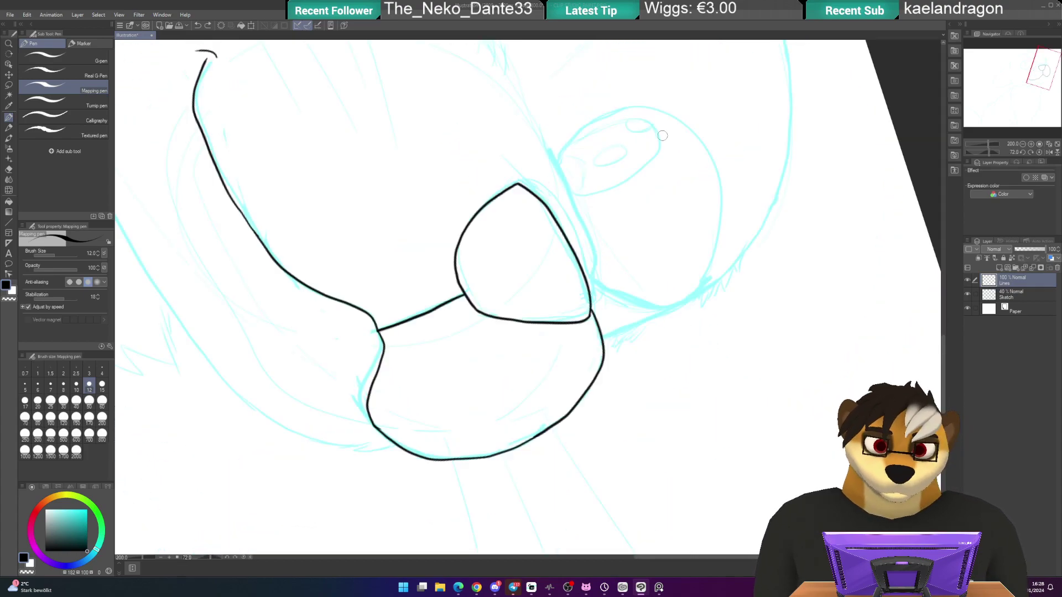
pyautogui.moveTo(573, 280)
pyautogui.mouseDown()
pyautogui.moveTo(549, 247)
pyautogui.moveTo(565, 254)
pyautogui.moveTo(564, 225)
pyautogui.moveTo(520, 110)
pyautogui.mouseUp()
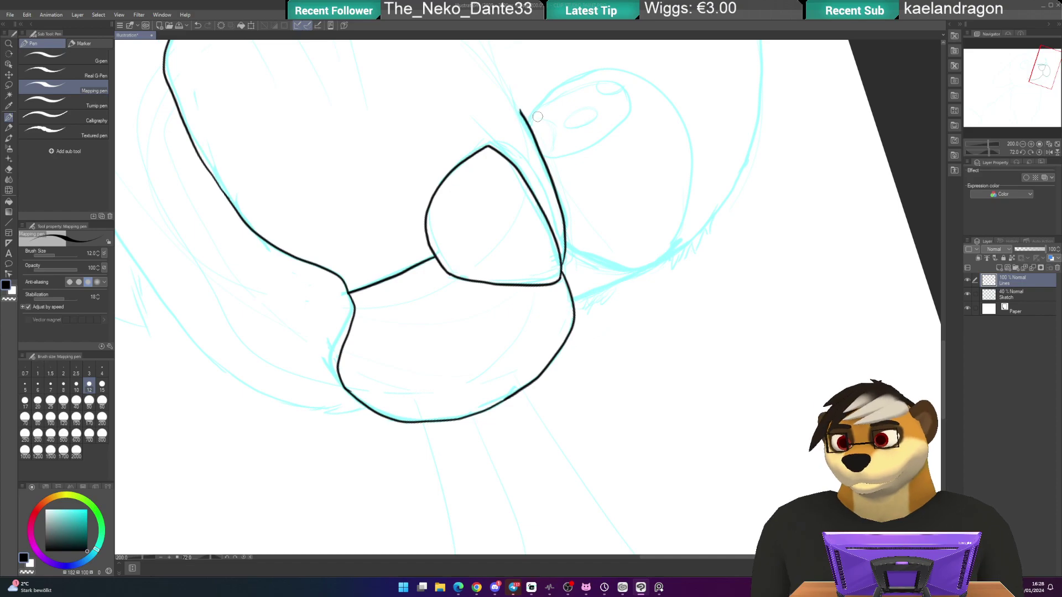
pyautogui.hotkey('ctrl', '@')
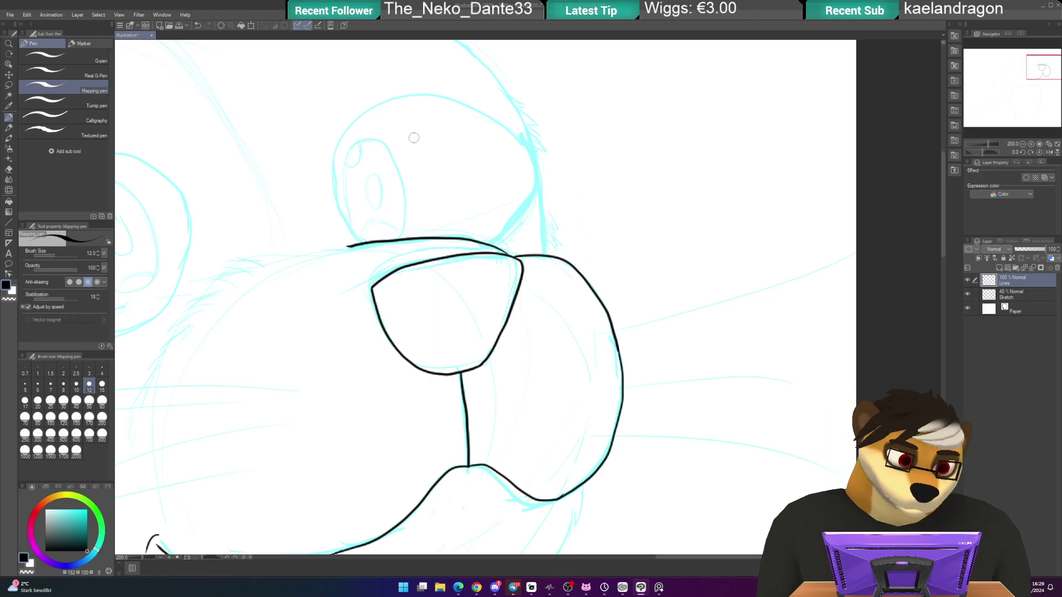
# - Ink the far eye's outline from the muzzle line up its inner side and over the top to the outer corner
pyautogui.moveTo(395, 213)
pyautogui.mouseDown()
pyautogui.moveTo(443, 225)
pyautogui.moveTo(454, 261)
pyautogui.mouseUp()
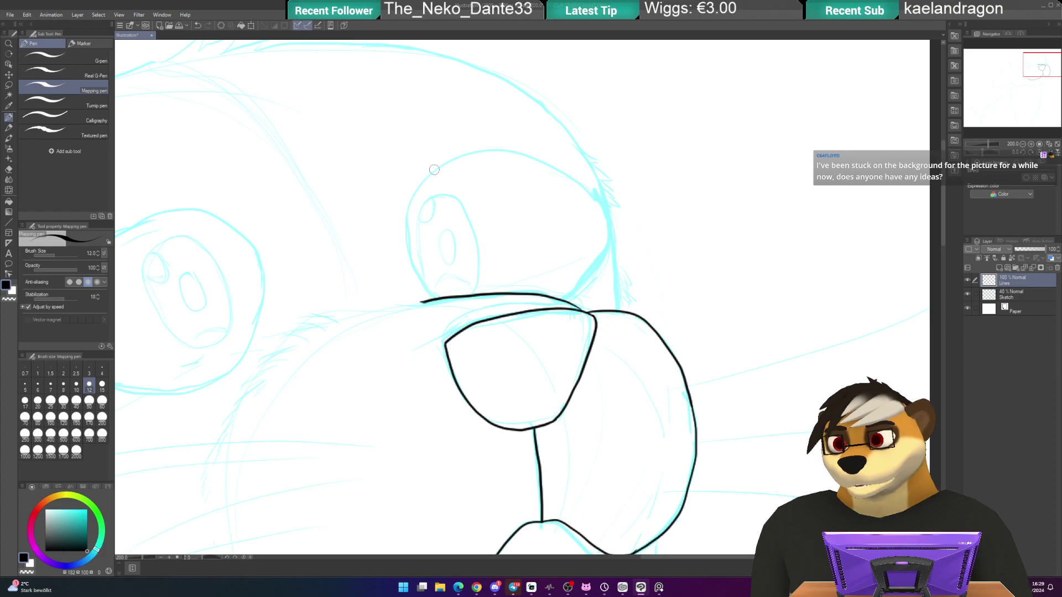
pyautogui.moveTo(433, 171)
pyautogui.mouseDown()
pyautogui.moveTo(403, 227)
pyautogui.moveTo(430, 293)
pyautogui.mouseUp()
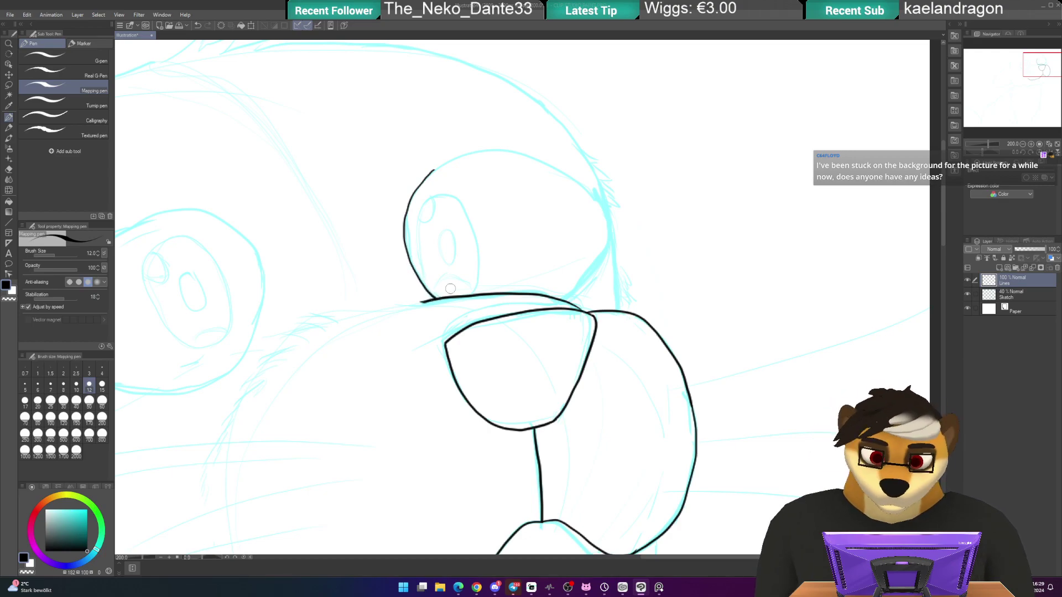
pyautogui.moveTo(423, 115)
pyautogui.mouseDown()
pyautogui.moveTo(434, 109)
pyautogui.moveTo(582, 181)
pyautogui.moveTo(602, 256)
pyautogui.moveTo(576, 224)
pyautogui.moveTo(502, 197)
pyautogui.mouseUp()
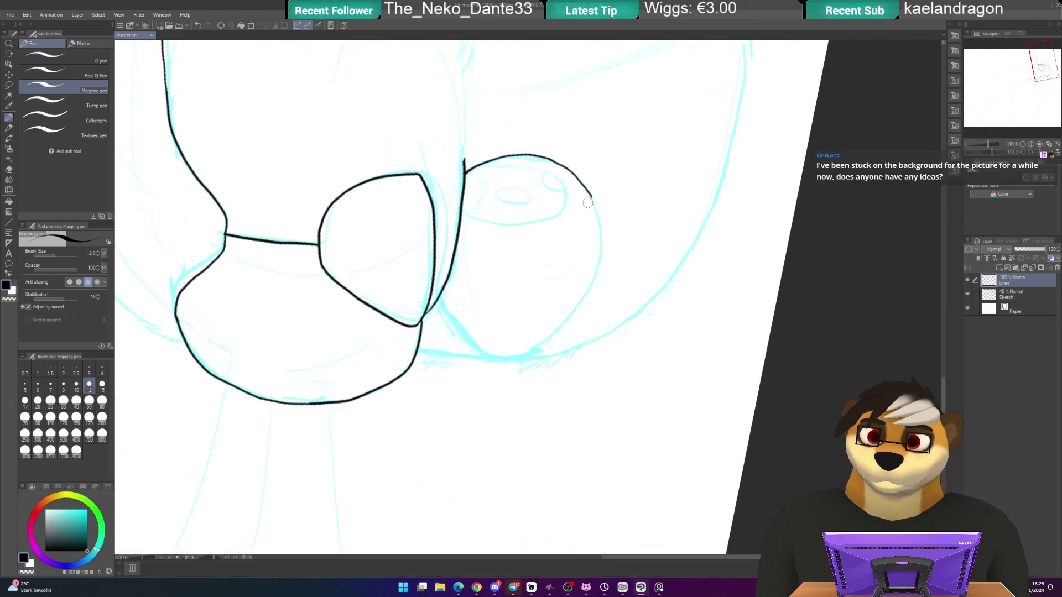
pyautogui.moveTo(590, 198)
pyautogui.mouseDown()
pyautogui.moveTo(602, 251)
pyautogui.moveTo(590, 299)
pyautogui.moveTo(531, 353)
pyautogui.moveTo(505, 359)
pyautogui.mouseUp()
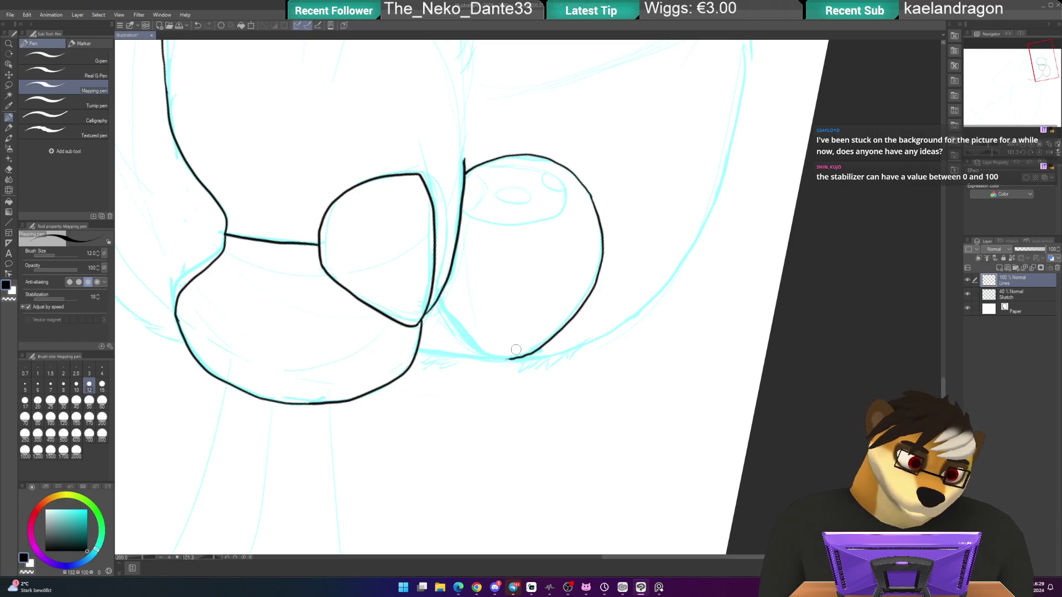
pyautogui.hotkey('ctrl', '@')
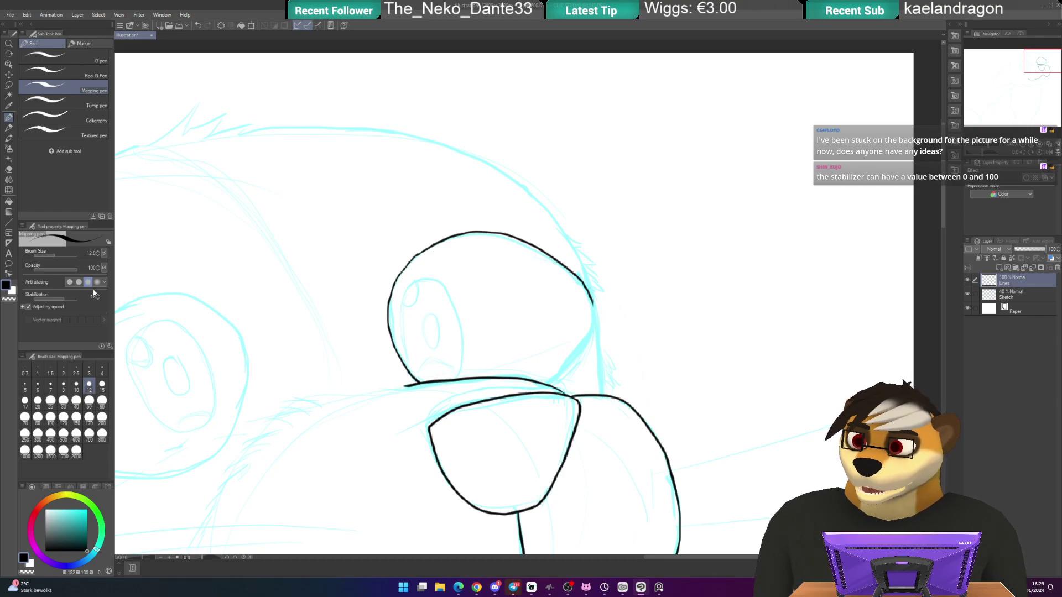
# - Set the Mapping pen's stabilization to 28 and erase the outer end of the far eye's upper line
pyautogui.moveTo(63, 299); pyautogui.dragTo(81, 299)
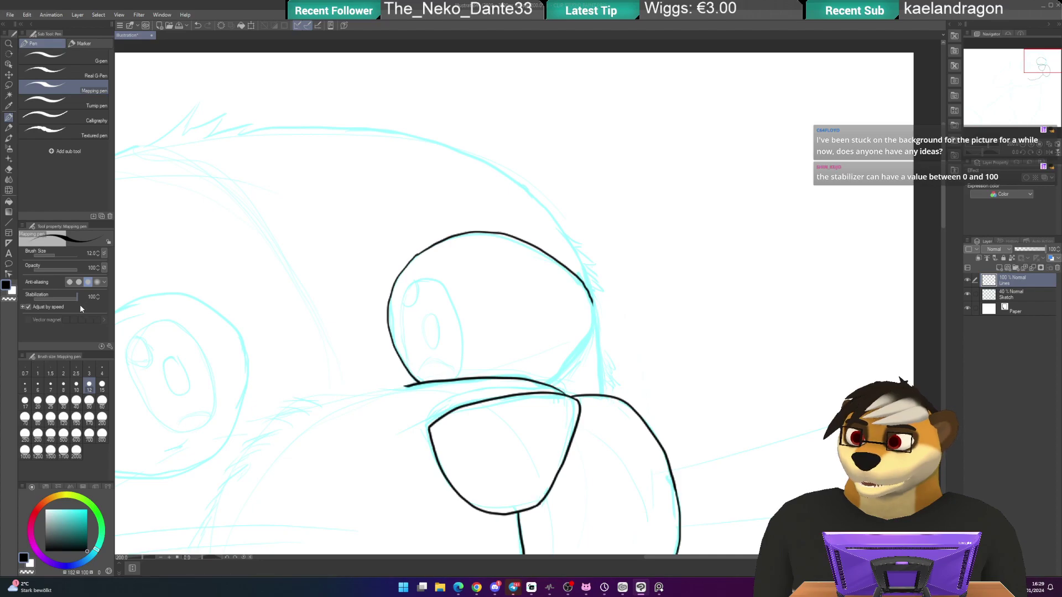
pyautogui.moveTo(83, 306); pyautogui.dragTo(66, 308)
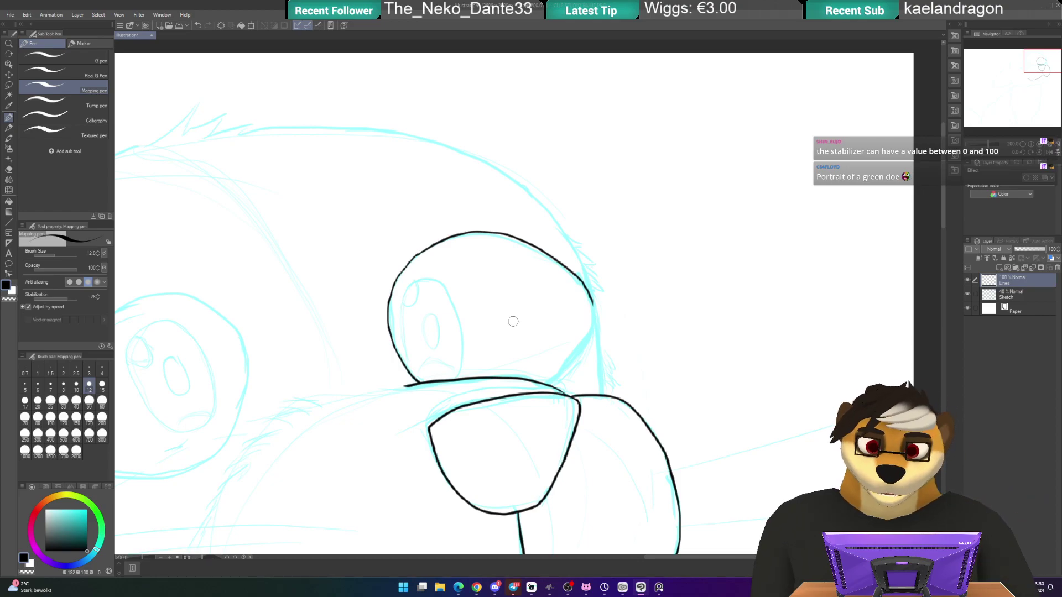
pyautogui.press('e')
pyautogui.moveTo(564, 267); pyautogui.dragTo(592, 304)
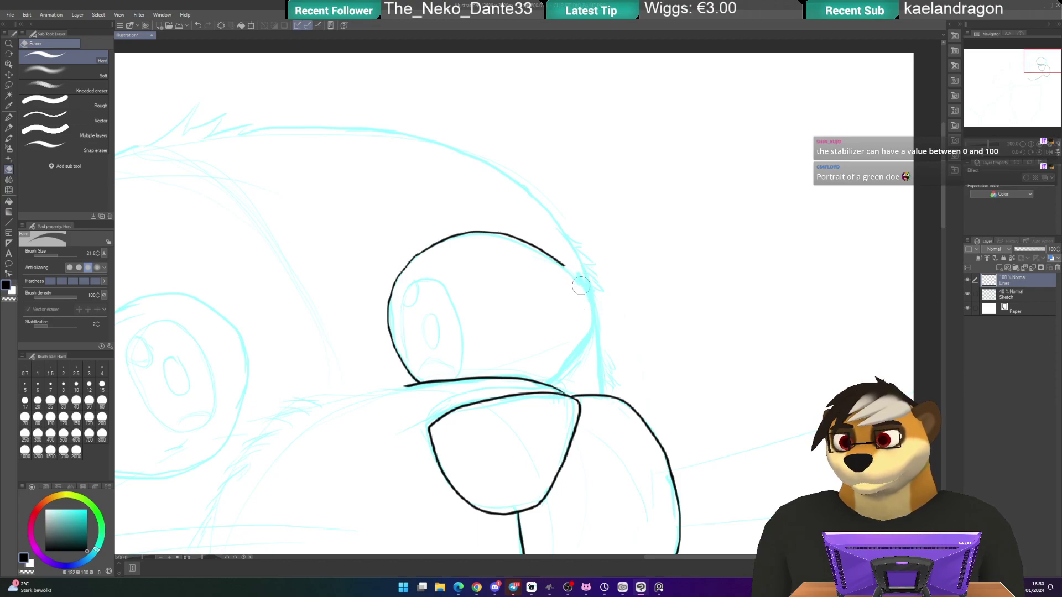
# - Ink the far eye's outer corner and lower edge with the Mapping pen, closing the outline at the muzzle's upper contour
pyautogui.press('p')
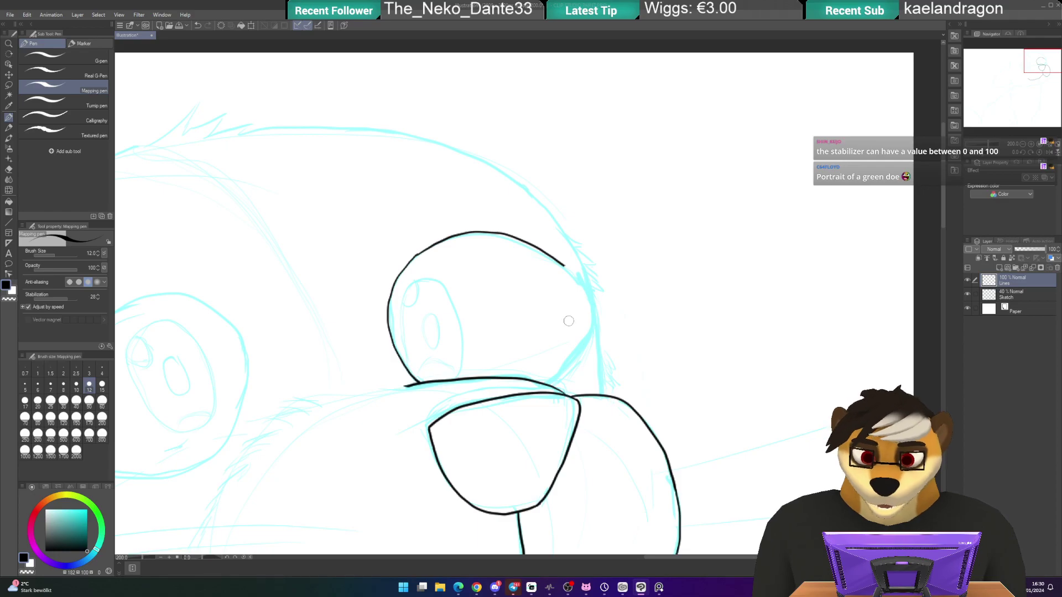
pyautogui.moveTo(559, 263); pyautogui.dragTo(576, 256)
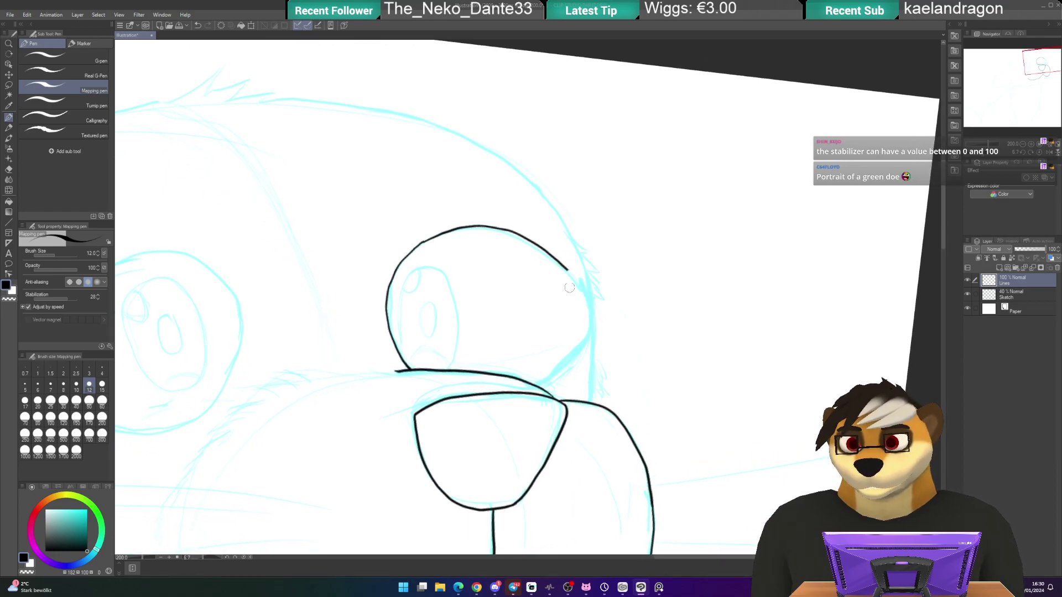
pyautogui.scroll(2, 581, 289)
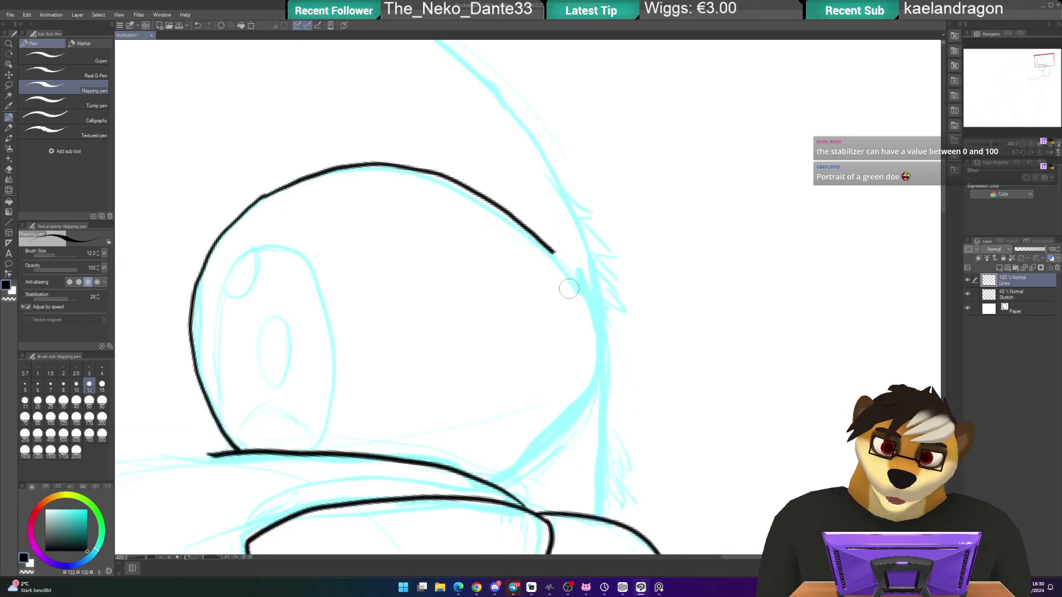
pyautogui.moveTo(545, 272)
pyautogui.mouseDown()
pyautogui.moveTo(540, 176)
pyautogui.moveTo(581, 226)
pyautogui.moveTo(588, 285)
pyautogui.moveTo(558, 345)
pyautogui.moveTo(481, 410)
pyautogui.mouseUp()
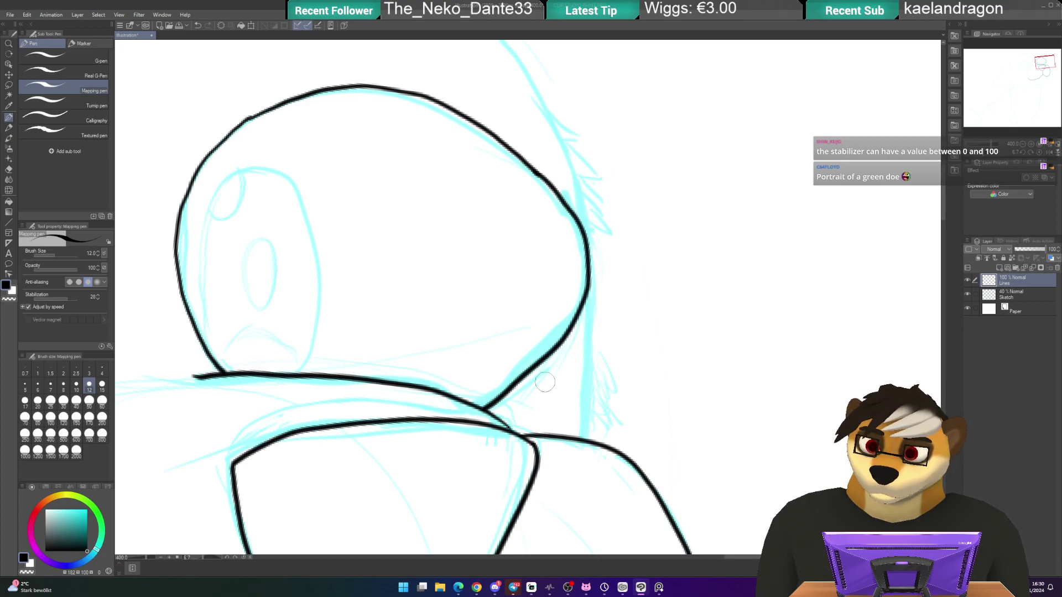
# - Ink the far eye's iris outline down to the muzzle line with the Mapping pen, and the oval pupil outline inside it
pyautogui.moveTo(451, 285); pyautogui.dragTo(531, 269)
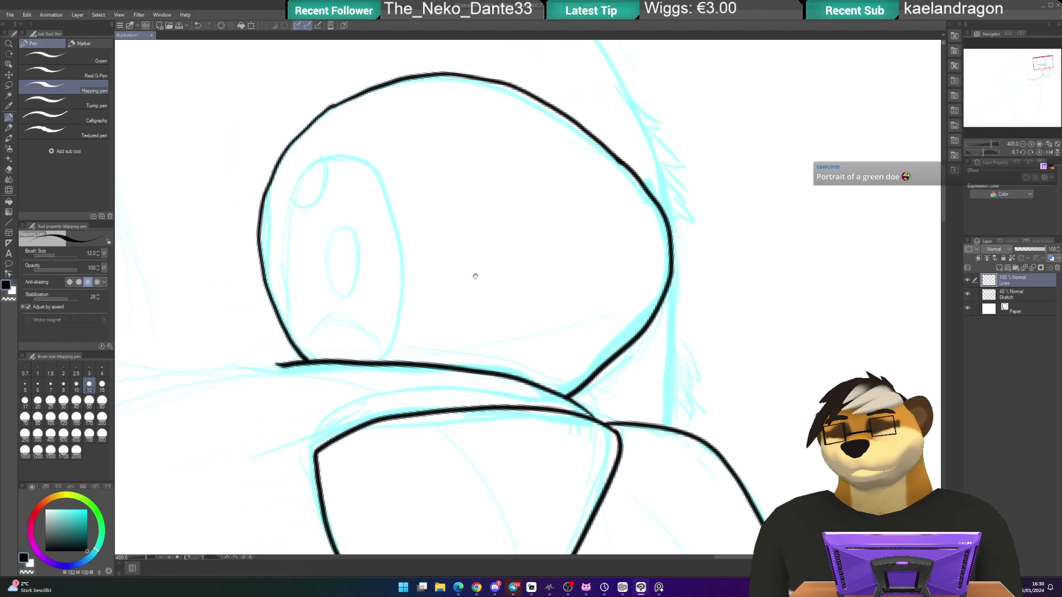
pyautogui.moveTo(465, 270); pyautogui.dragTo(512, 300)
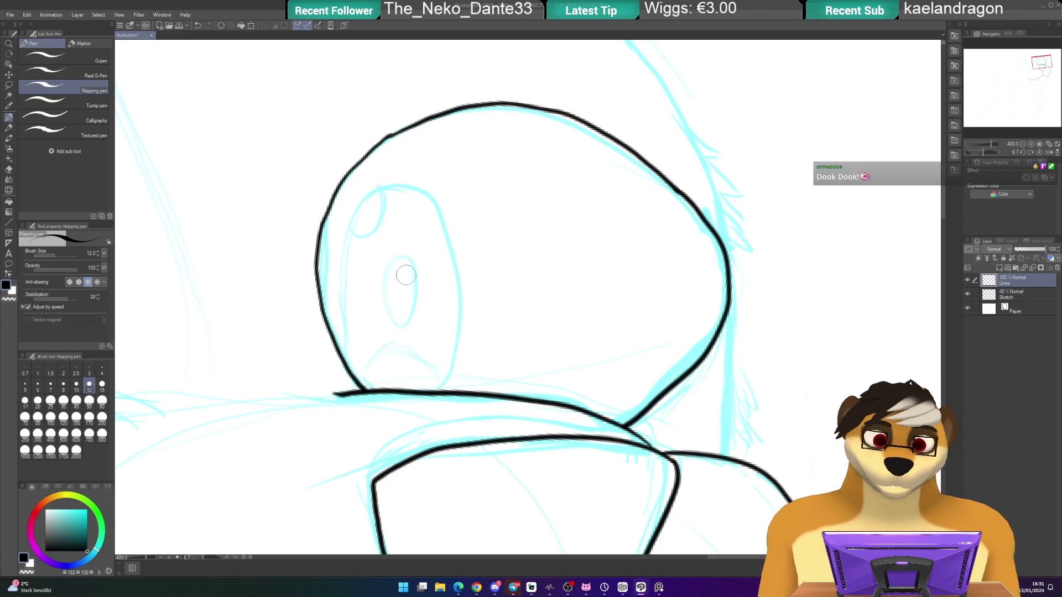
pyautogui.moveTo(372, 294); pyautogui.dragTo(410, 275)
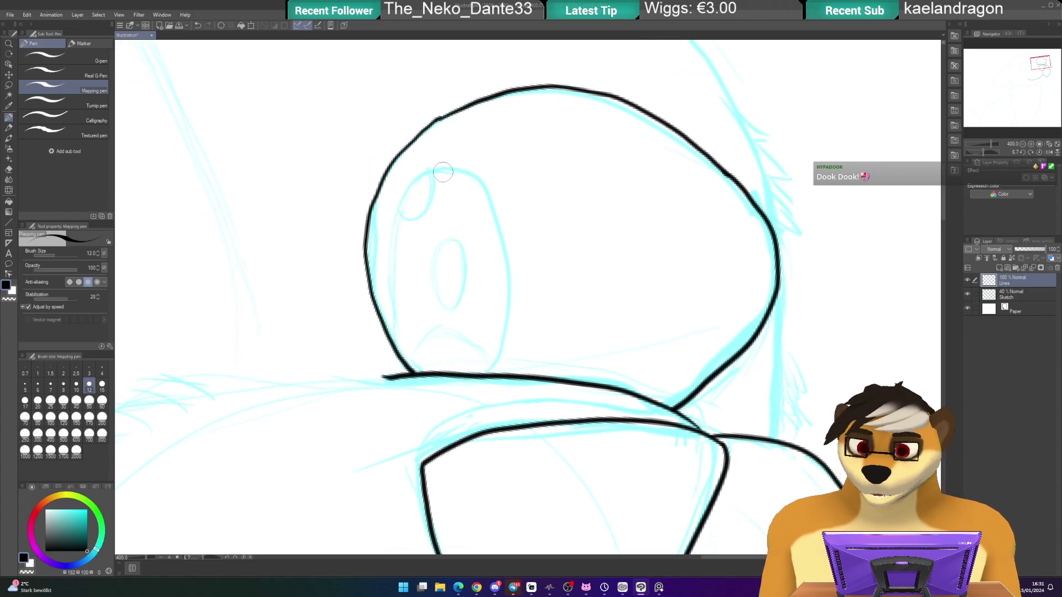
pyautogui.scroll(2, 442, 172)
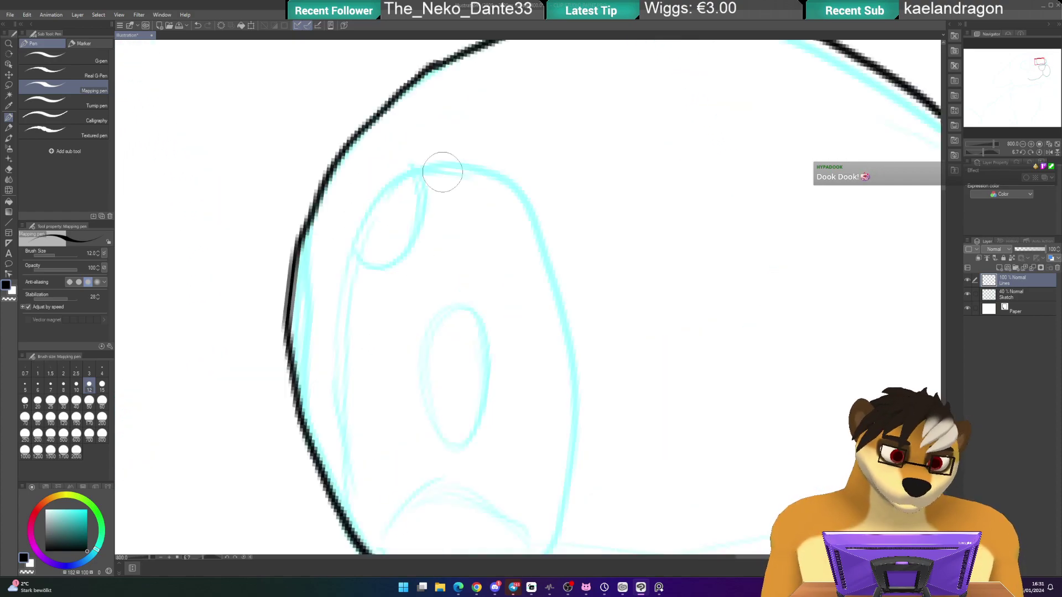
pyautogui.moveTo(396, 247); pyautogui.dragTo(414, 187)
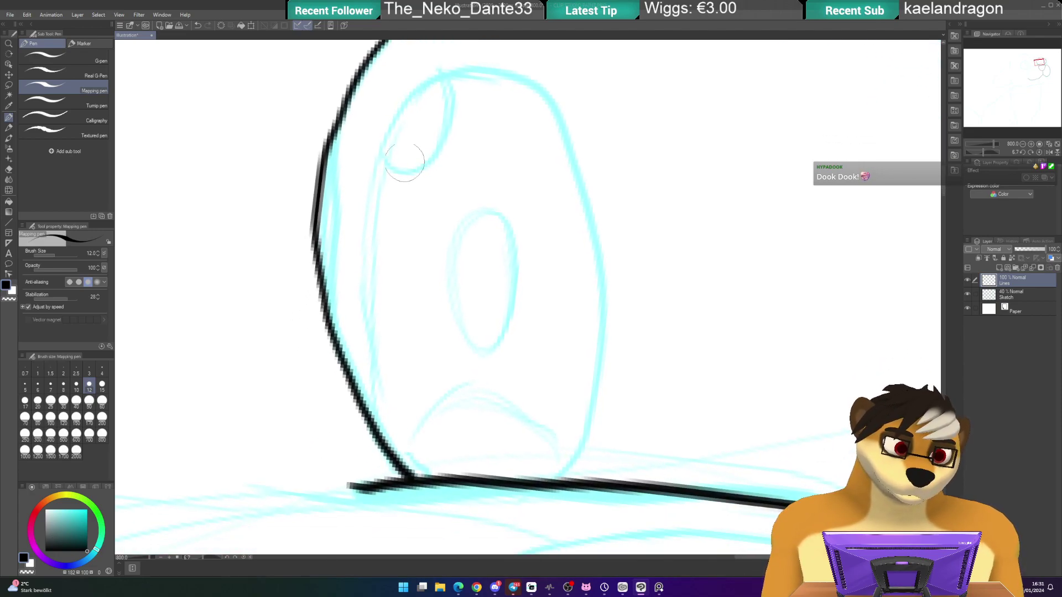
pyautogui.moveTo(438, 80)
pyautogui.mouseDown()
pyautogui.moveTo(399, 122)
pyautogui.moveTo(369, 221)
pyautogui.moveTo(389, 433)
pyautogui.moveTo(407, 465)
pyautogui.mouseUp()
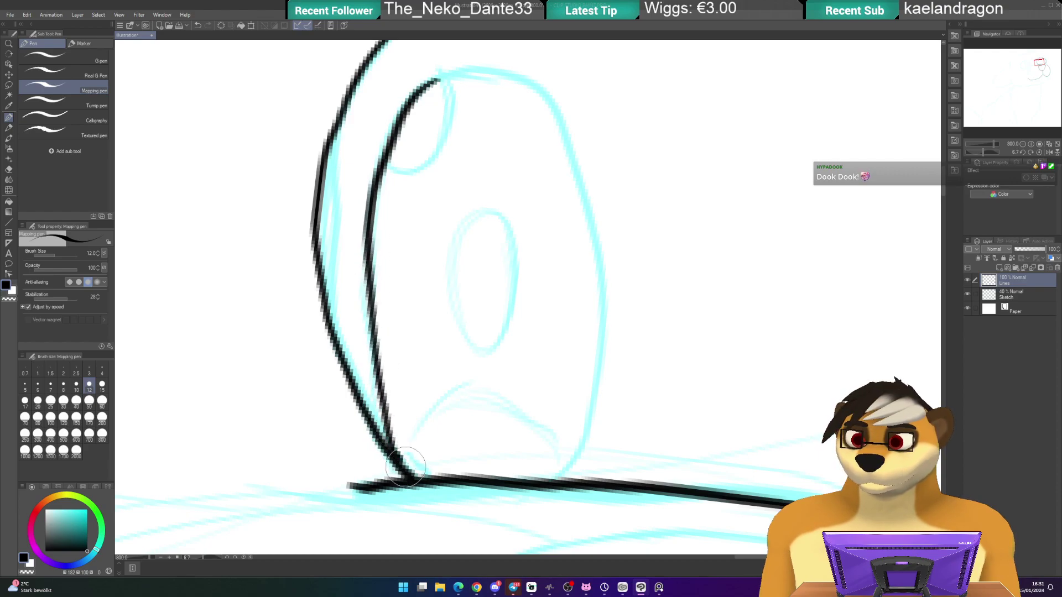
pyautogui.moveTo(474, 179); pyautogui.dragTo(460, 211)
pyautogui.moveTo(394, 128)
pyautogui.mouseDown()
pyautogui.moveTo(438, 99)
pyautogui.moveTo(487, 108)
pyautogui.moveTo(537, 159)
pyautogui.moveTo(569, 235)
pyautogui.moveTo(576, 423)
pyautogui.moveTo(553, 490)
pyautogui.moveTo(528, 515)
pyautogui.mouseUp()
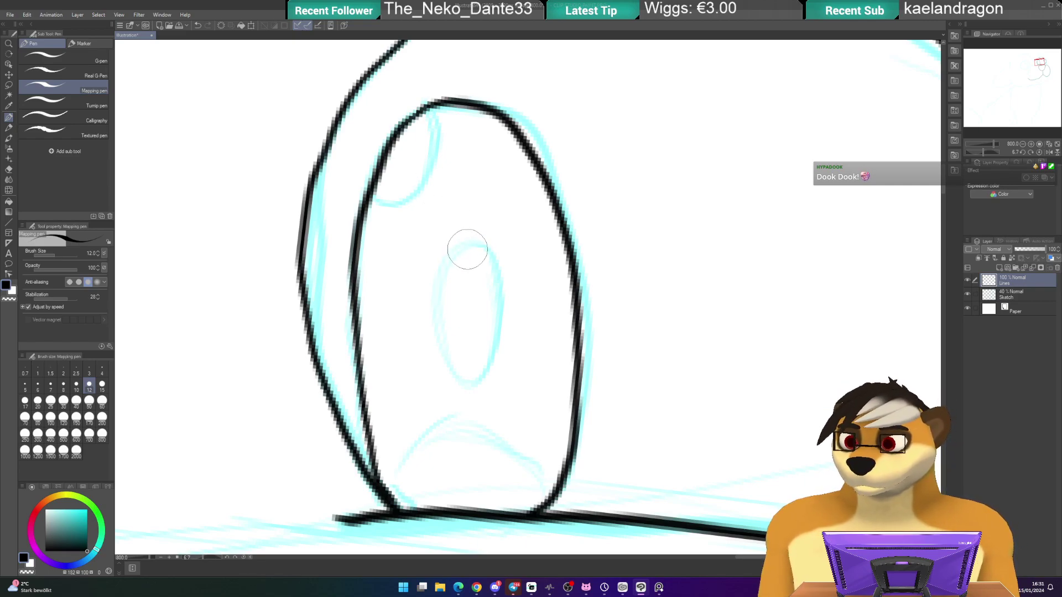
pyautogui.moveTo(467, 246)
pyautogui.mouseDown()
pyautogui.moveTo(448, 256)
pyautogui.moveTo(437, 287)
pyautogui.moveTo(441, 339)
pyautogui.moveTo(461, 382)
pyautogui.moveTo(492, 363)
pyautogui.moveTo(500, 304)
pyautogui.moveTo(490, 253)
pyautogui.moveTo(470, 239)
pyautogui.moveTo(454, 249)
pyautogui.mouseUp()
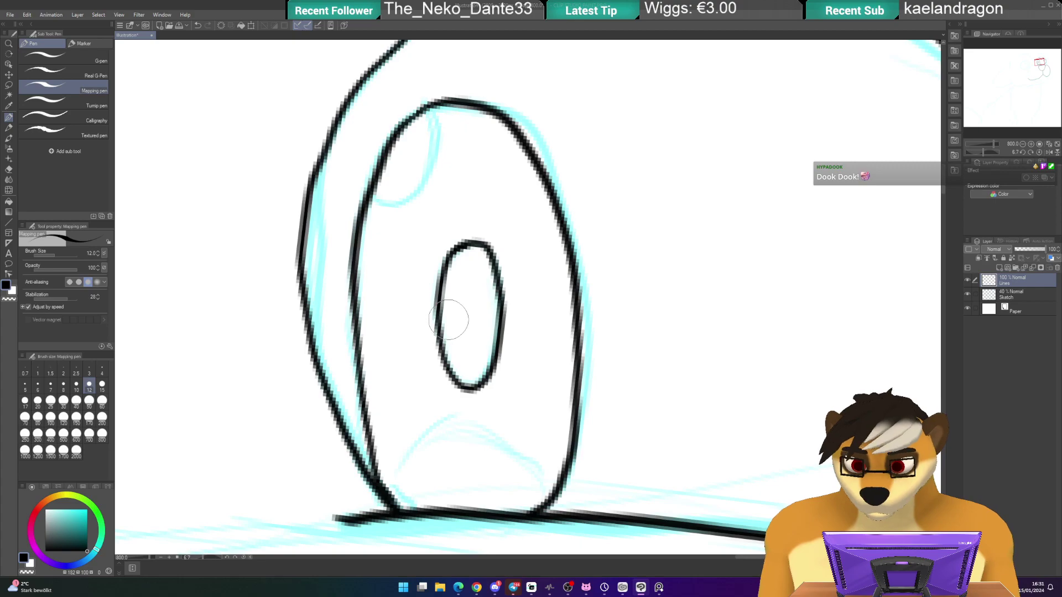
# - Try to fill the far eye's pupil with black using the Fill tool that refers only to the editing layer
pyautogui.press('g')
pyautogui.press('g')
pyautogui.click(468, 312)
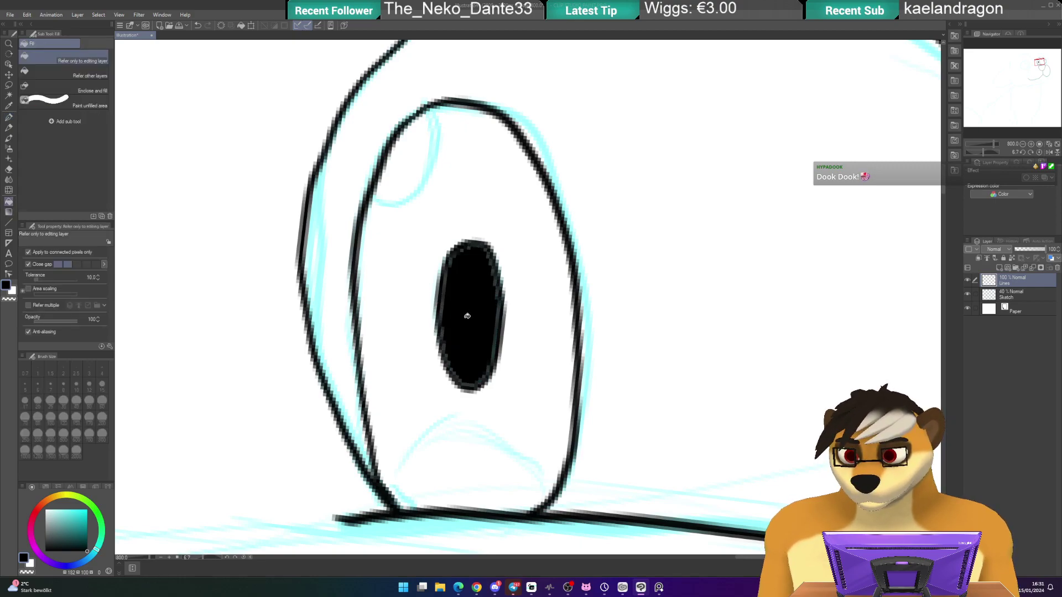
pyautogui.hotkey('ctrl', 'z')
pyautogui.click(467, 317)
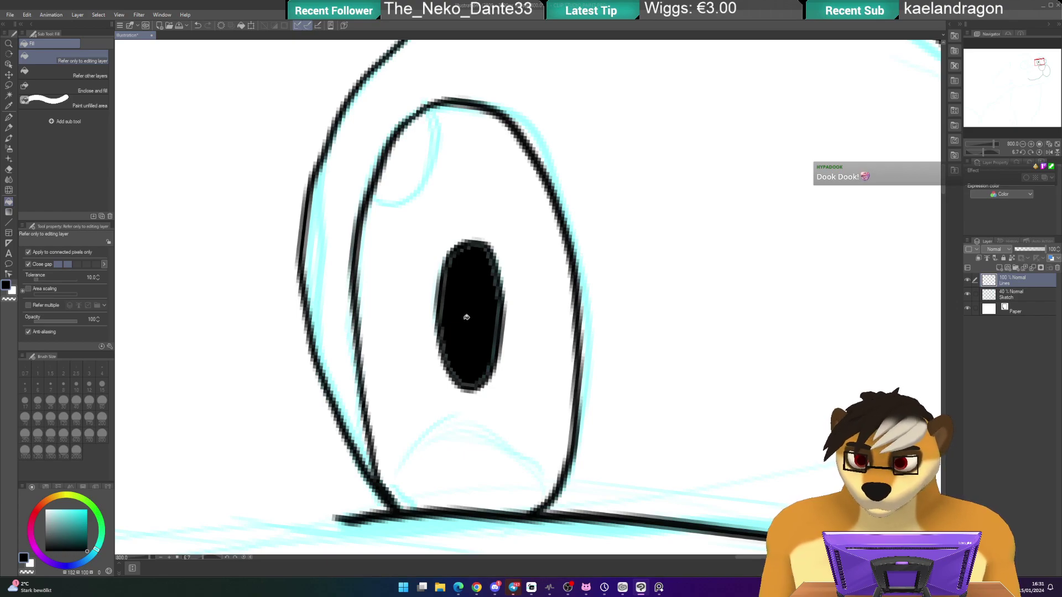
pyautogui.hotkey('ctrl', 'z')
# - Fill the far eye's pupil with black through an auto selection that refers to all layers, and clear the selection
pyautogui.press('m')
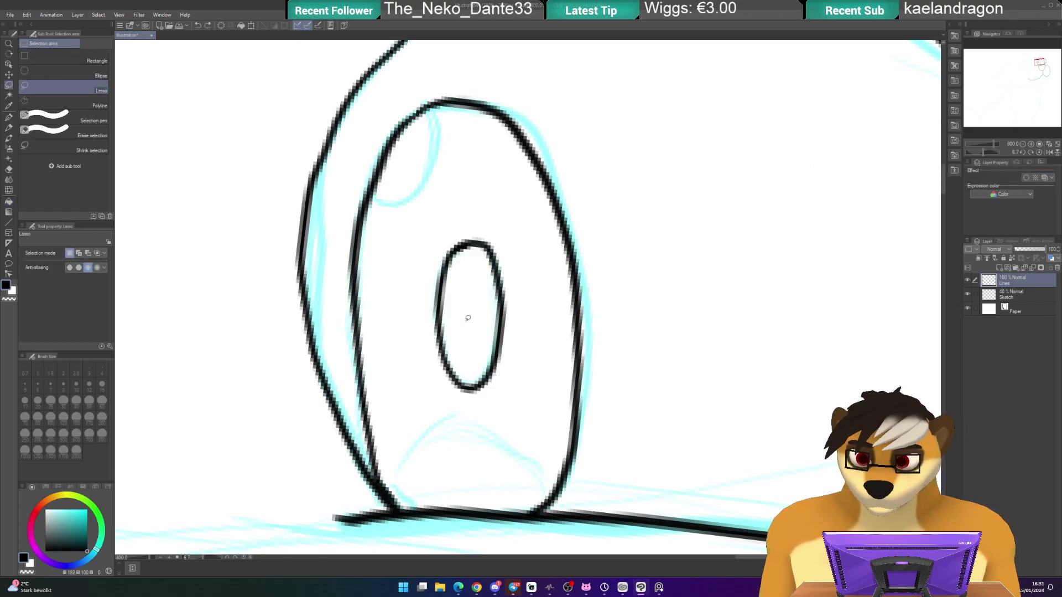
pyautogui.press('i')
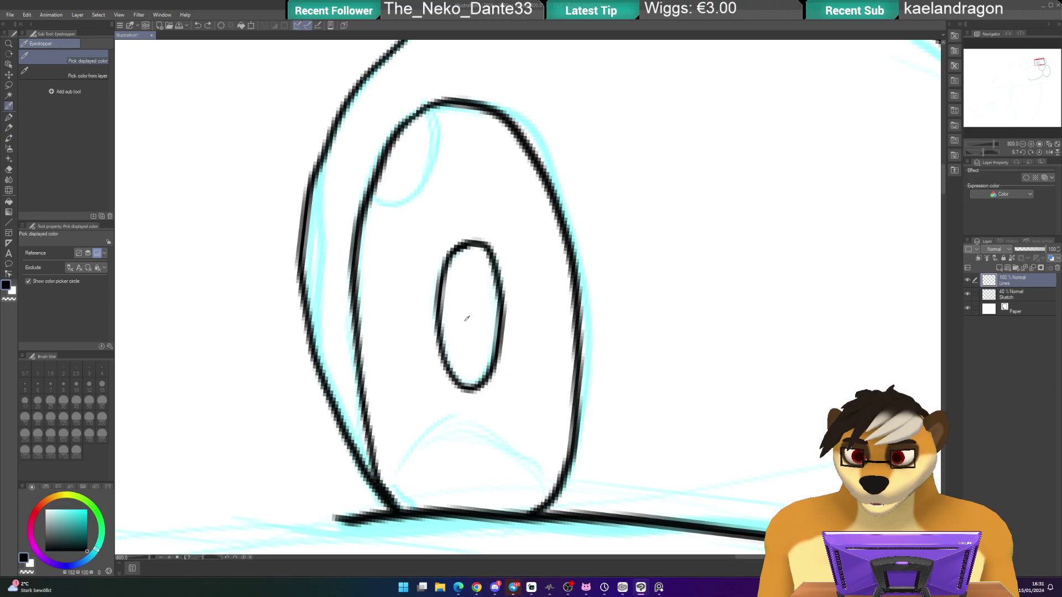
pyautogui.press('w')
pyautogui.click(467, 319)
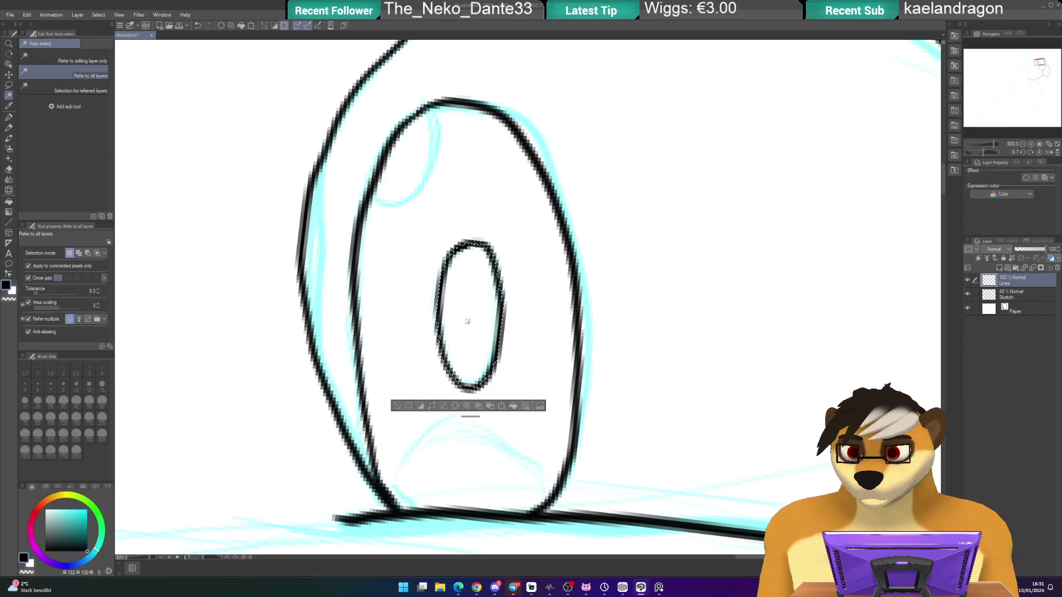
pyautogui.click(513, 406)
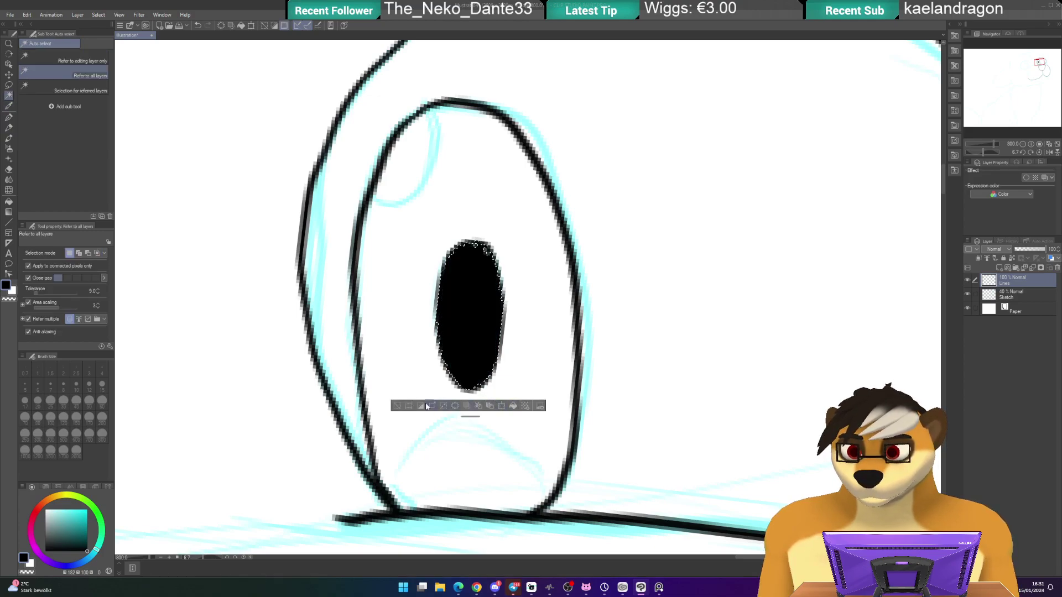
pyautogui.click(397, 407)
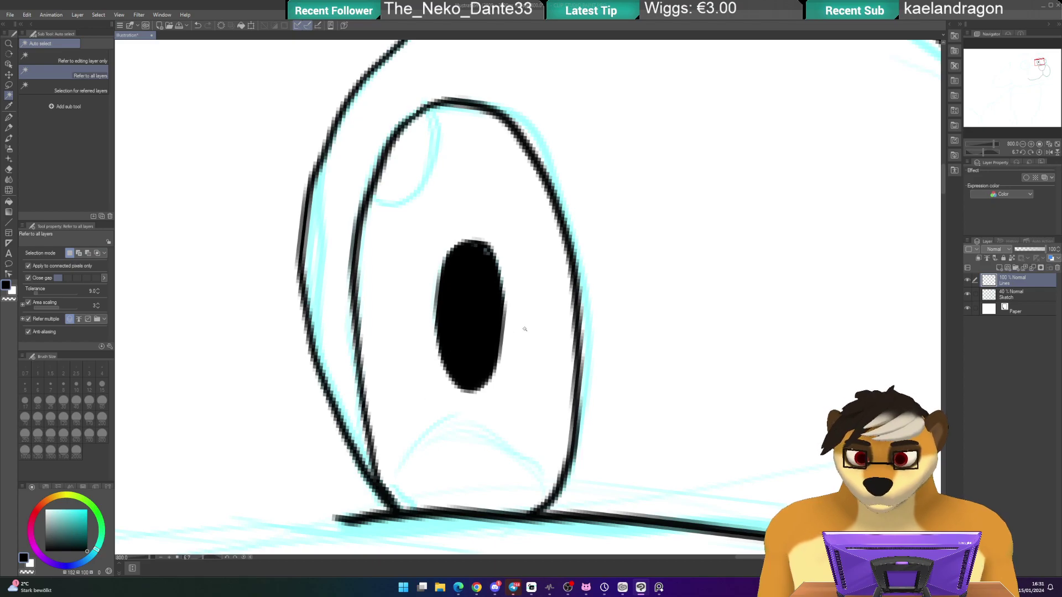
# - Ink the near eye's iris outline all the way around with the Mapping pen, rotating the canvas and redoing the first stroke
pyautogui.press('p')
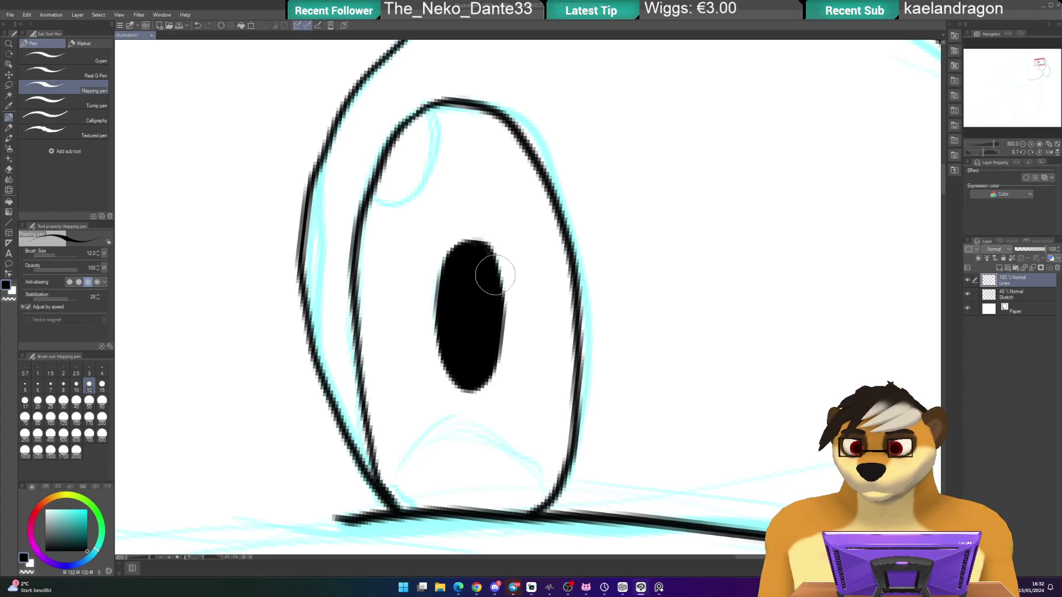
pyautogui.scroll(3, 494, 277)
pyautogui.scroll(-6, 496, 274)
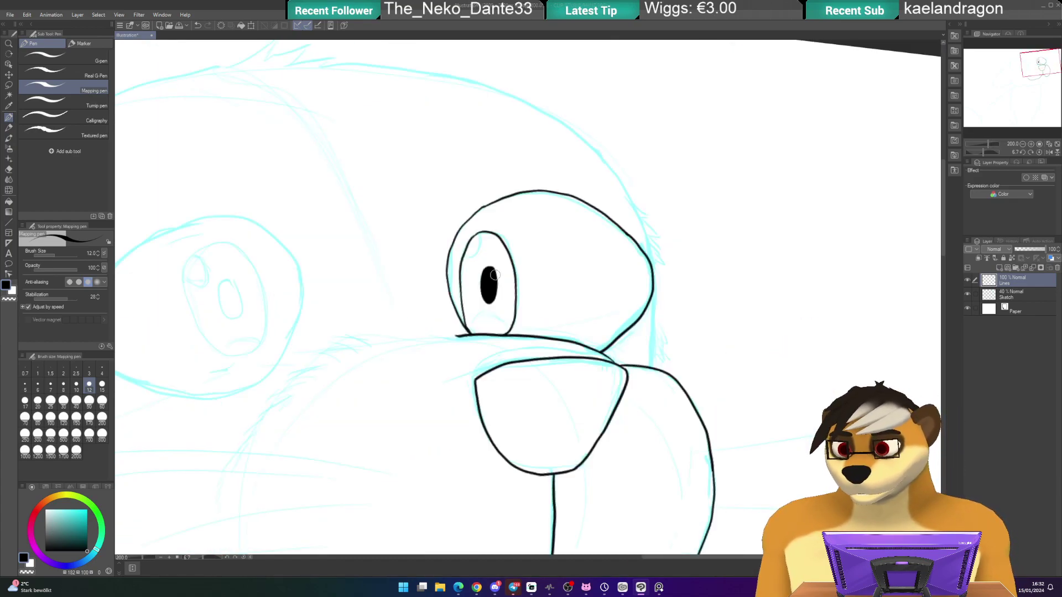
pyautogui.moveTo(408, 292); pyautogui.dragTo(480, 263)
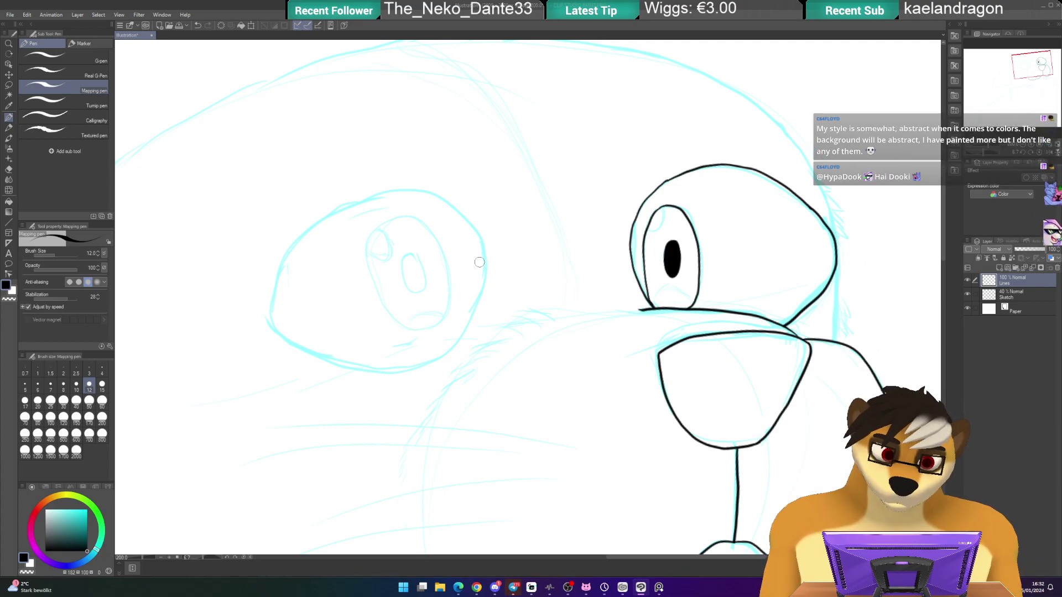
pyautogui.scroll(2, 185, 180)
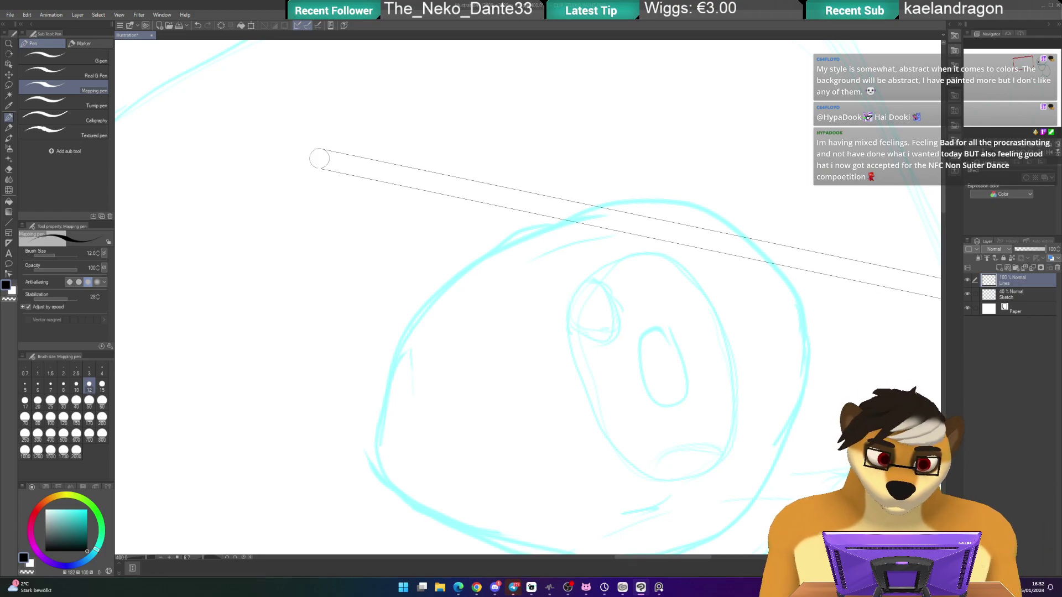
pyautogui.moveTo(403, 95); pyautogui.dragTo(490, 78)
pyautogui.moveTo(489, 298)
pyautogui.mouseDown()
pyautogui.moveTo(479, 297)
pyautogui.moveTo(457, 185)
pyautogui.moveTo(496, 185)
pyautogui.mouseUp()
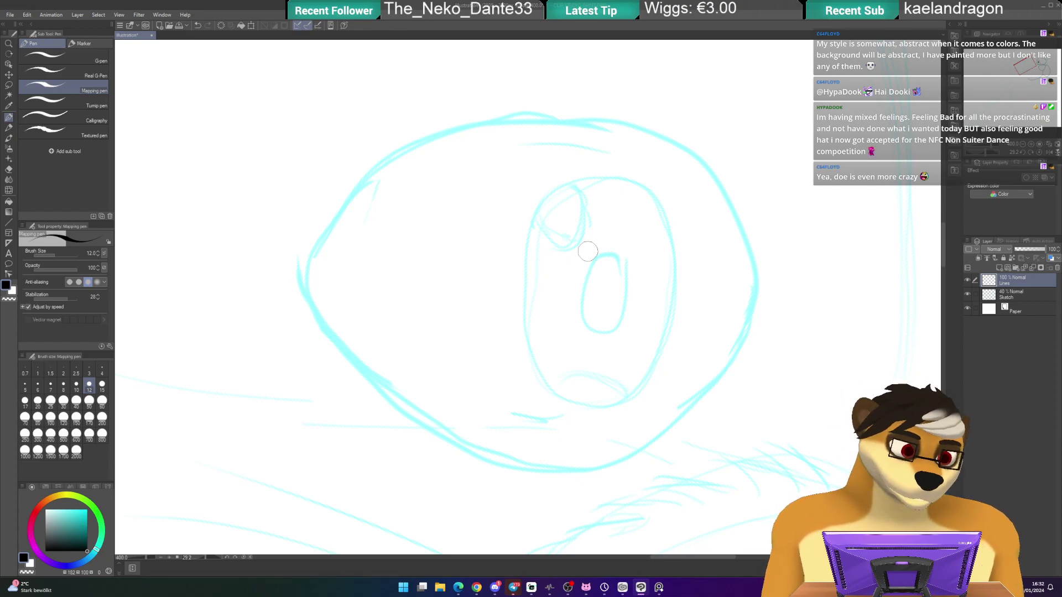
pyautogui.moveTo(545, 241); pyautogui.dragTo(528, 235)
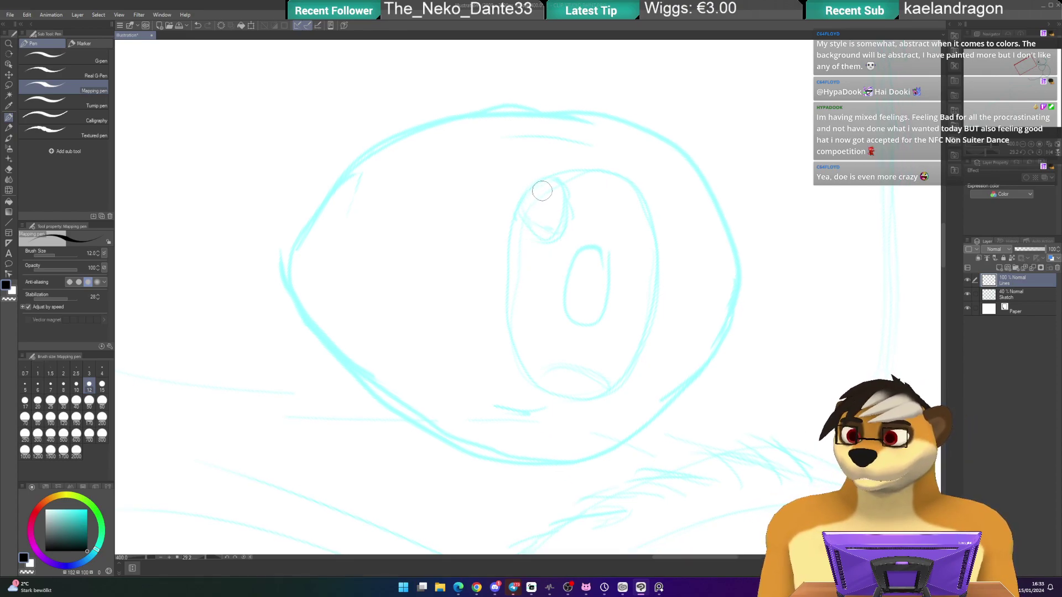
pyautogui.moveTo(548, 177)
pyautogui.mouseDown()
pyautogui.moveTo(527, 192)
pyautogui.moveTo(510, 239)
pyautogui.moveTo(513, 362)
pyautogui.moveTo(534, 388)
pyautogui.moveTo(567, 398)
pyautogui.moveTo(600, 399)
pyautogui.moveTo(634, 372)
pyautogui.mouseUp()
pyautogui.hotkey('ctrl', 'z')
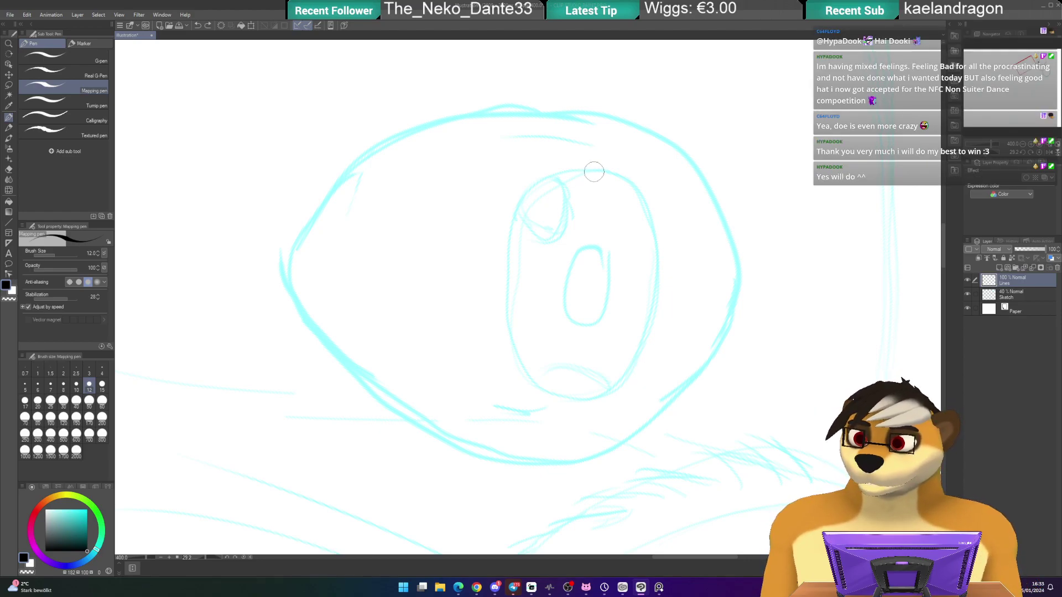
pyautogui.moveTo(595, 171)
pyautogui.mouseDown()
pyautogui.moveTo(644, 190)
pyautogui.moveTo(656, 255)
pyautogui.moveTo(642, 343)
pyautogui.moveTo(616, 385)
pyautogui.moveTo(572, 399)
pyautogui.moveTo(522, 373)
pyautogui.moveTo(504, 319)
pyautogui.moveTo(508, 255)
pyautogui.mouseUp()
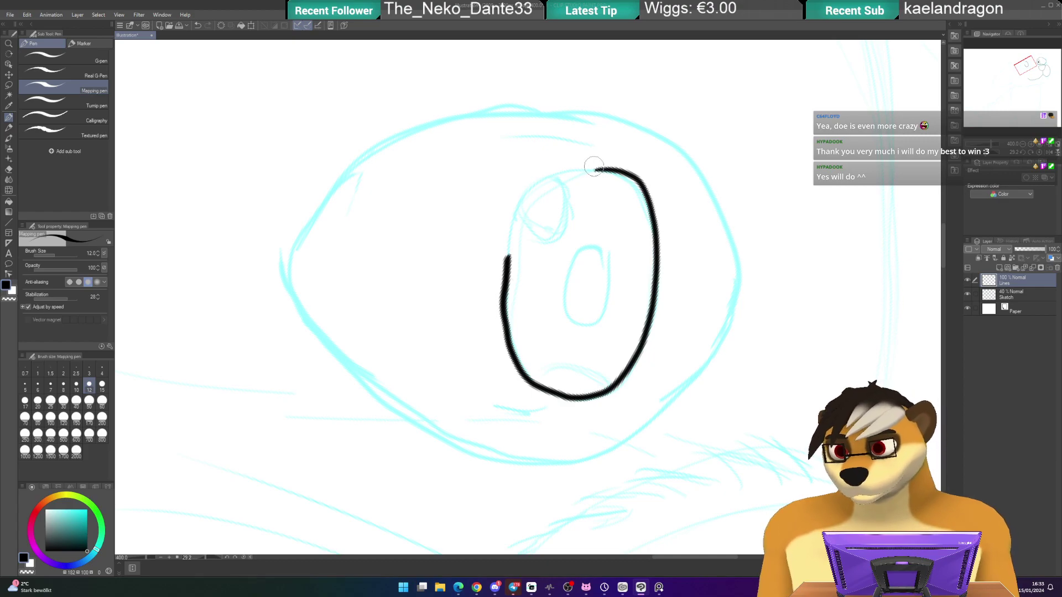
pyautogui.moveTo(598, 168)
pyautogui.mouseDown()
pyautogui.moveTo(530, 187)
pyautogui.moveTo(501, 240)
pyautogui.moveTo(501, 274)
pyautogui.mouseUp()
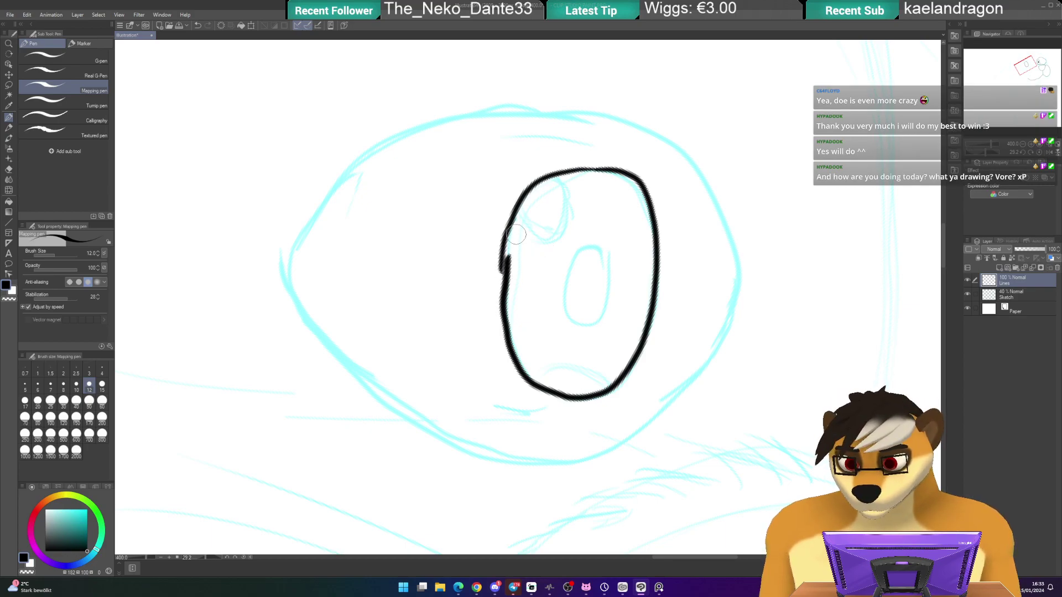
# - Erase the overlapping line ends on the outer side of the near eye's iris and re-ink that side as one smooth curve
pyautogui.press('e')
pyautogui.moveTo(517, 205)
pyautogui.mouseDown()
pyautogui.moveTo(501, 303)
pyautogui.moveTo(506, 349)
pyautogui.mouseUp()
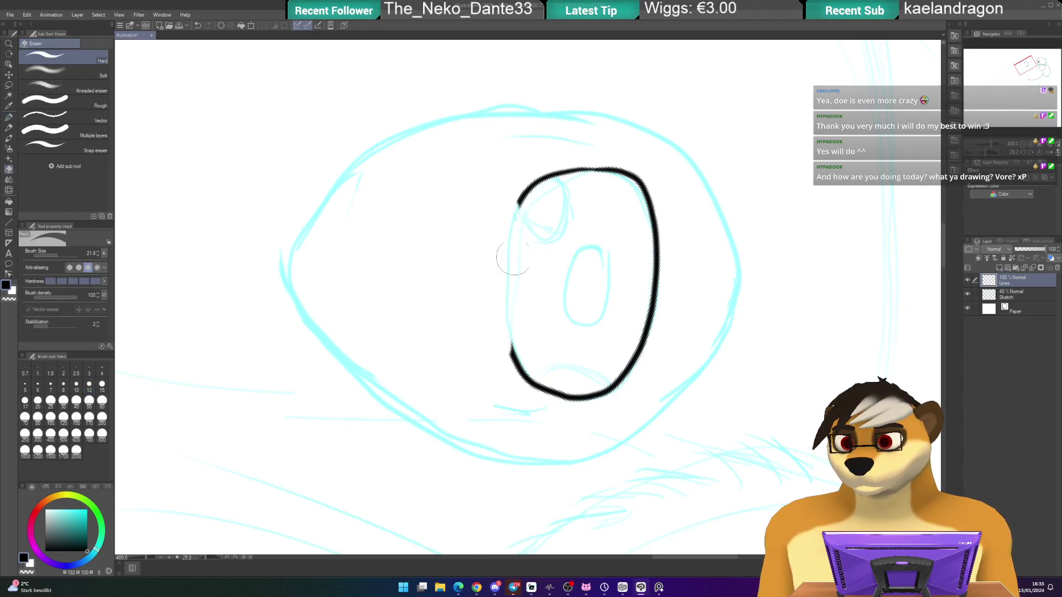
pyautogui.press('p')
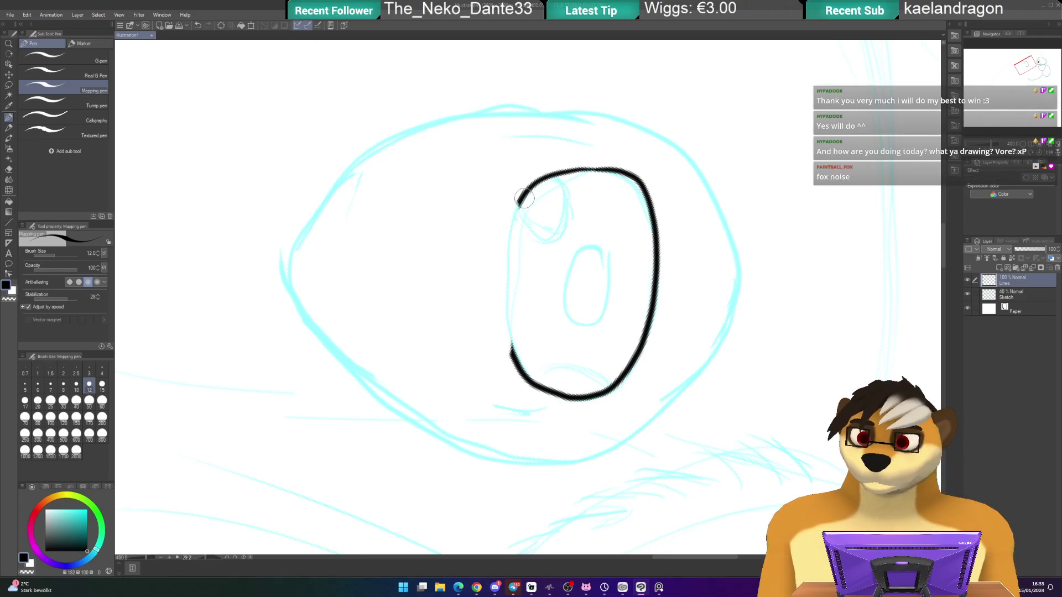
pyautogui.moveTo(522, 199)
pyautogui.mouseDown()
pyautogui.moveTo(502, 280)
pyautogui.moveTo(510, 350)
pyautogui.mouseUp()
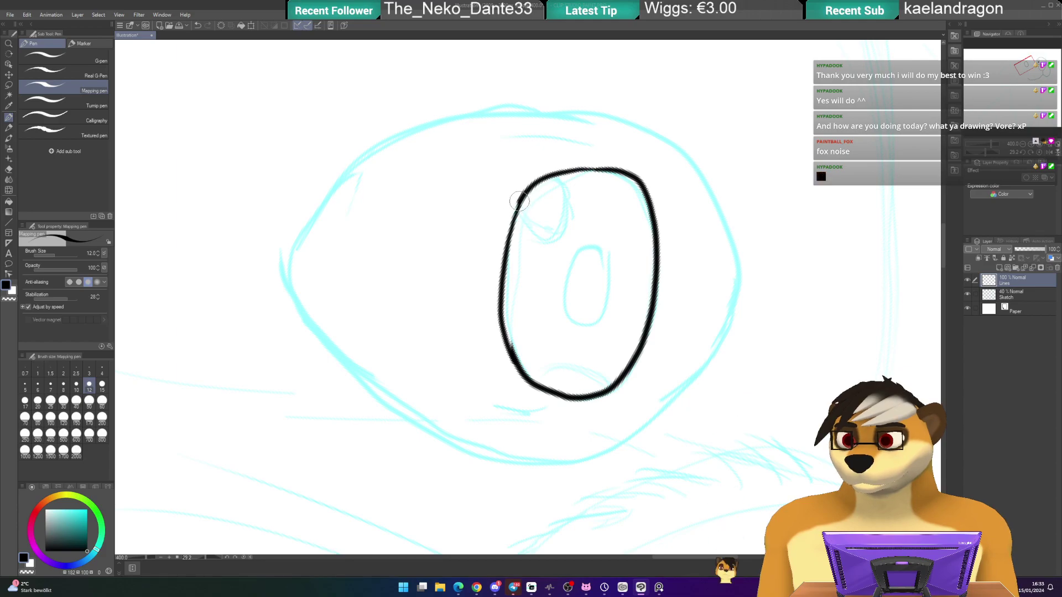
pyautogui.moveTo(501, 269); pyautogui.dragTo(511, 350)
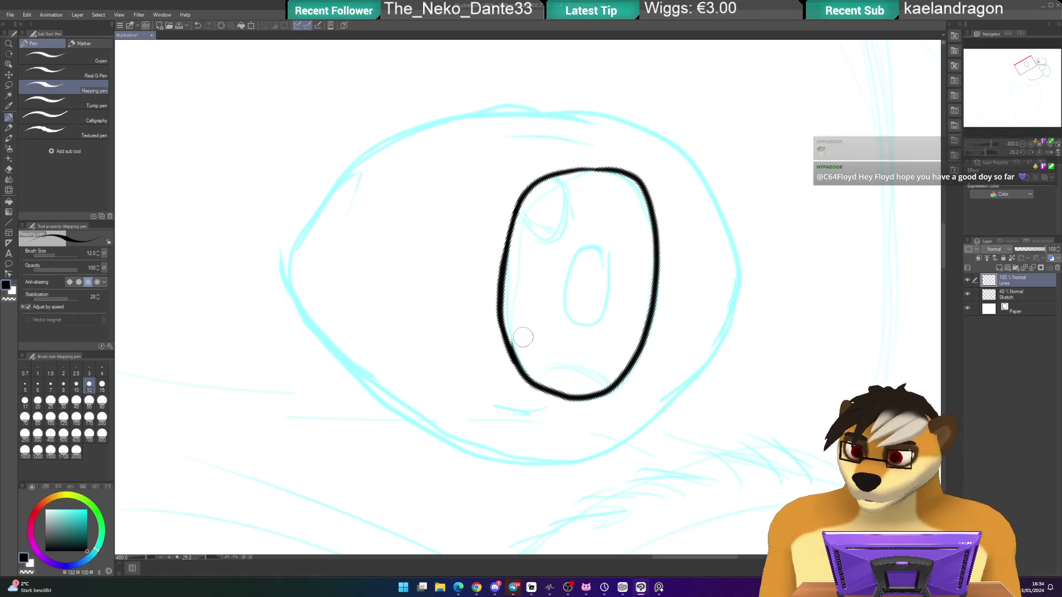
# - Ink the near eye's oval pupil outline, erase the bump where the stroke ends overlap, and touch up that side
pyautogui.scroll(2, 523, 337)
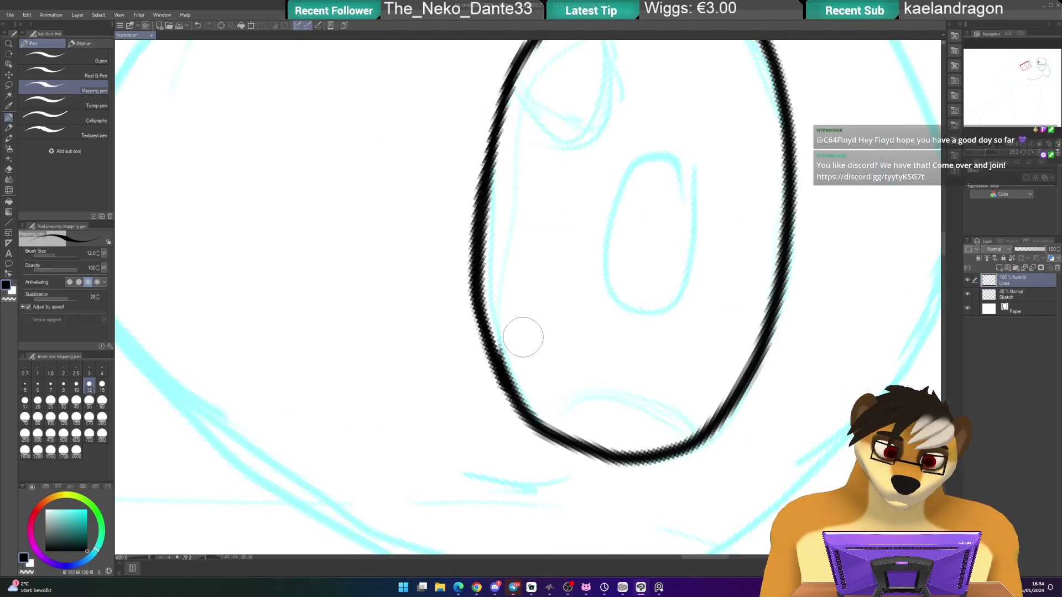
pyautogui.moveTo(570, 193); pyautogui.dragTo(492, 282)
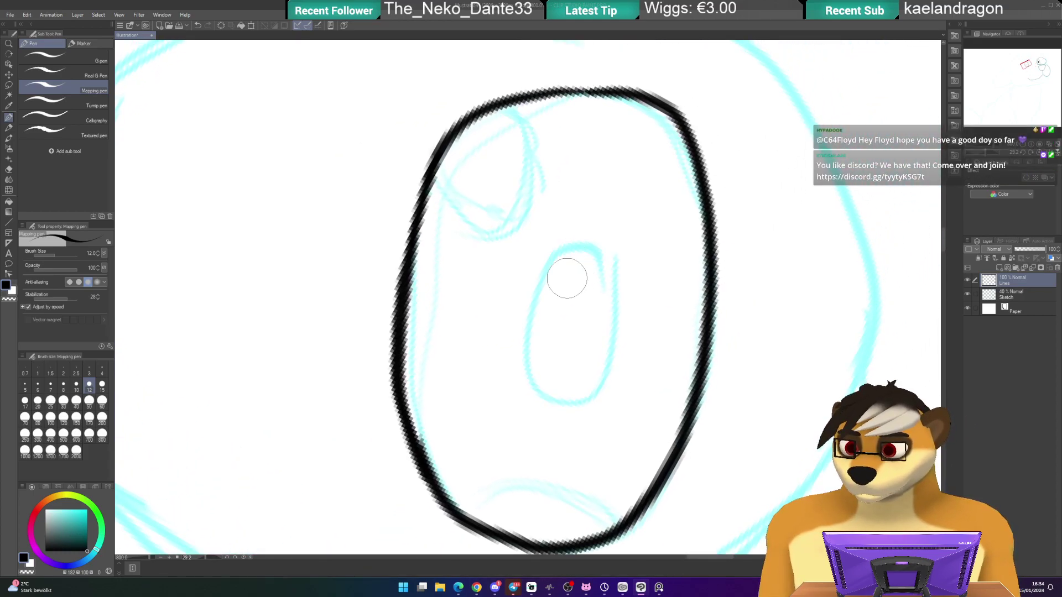
pyautogui.moveTo(617, 263)
pyautogui.mouseDown()
pyautogui.moveTo(611, 340)
pyautogui.moveTo(588, 389)
pyautogui.moveTo(552, 397)
pyautogui.moveTo(532, 387)
pyautogui.moveTo(522, 322)
pyautogui.moveTo(547, 252)
pyautogui.moveTo(577, 242)
pyautogui.moveTo(609, 264)
pyautogui.moveTo(599, 319)
pyautogui.mouseUp()
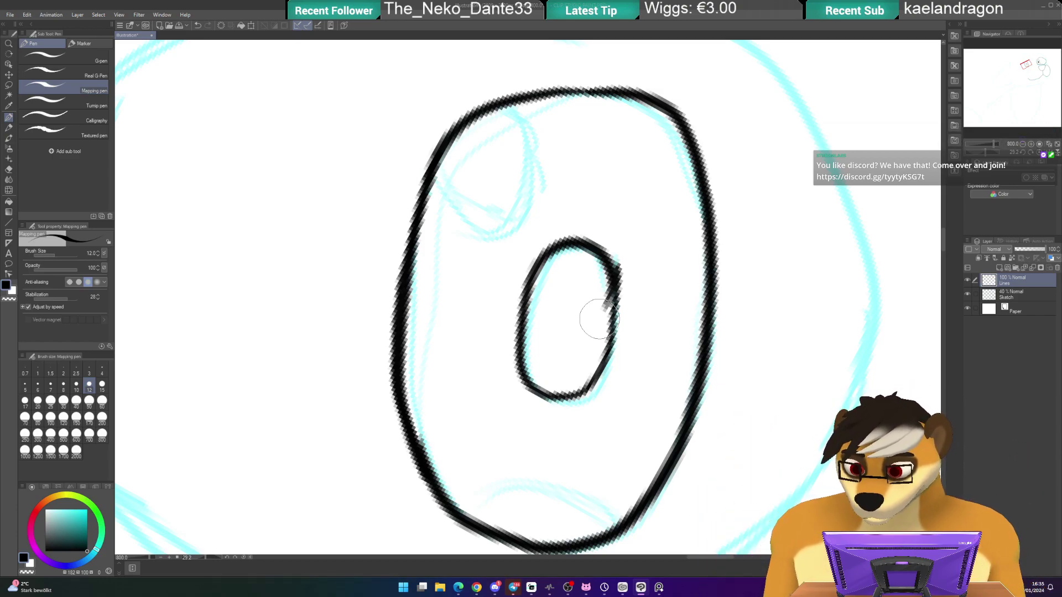
pyautogui.press('e')
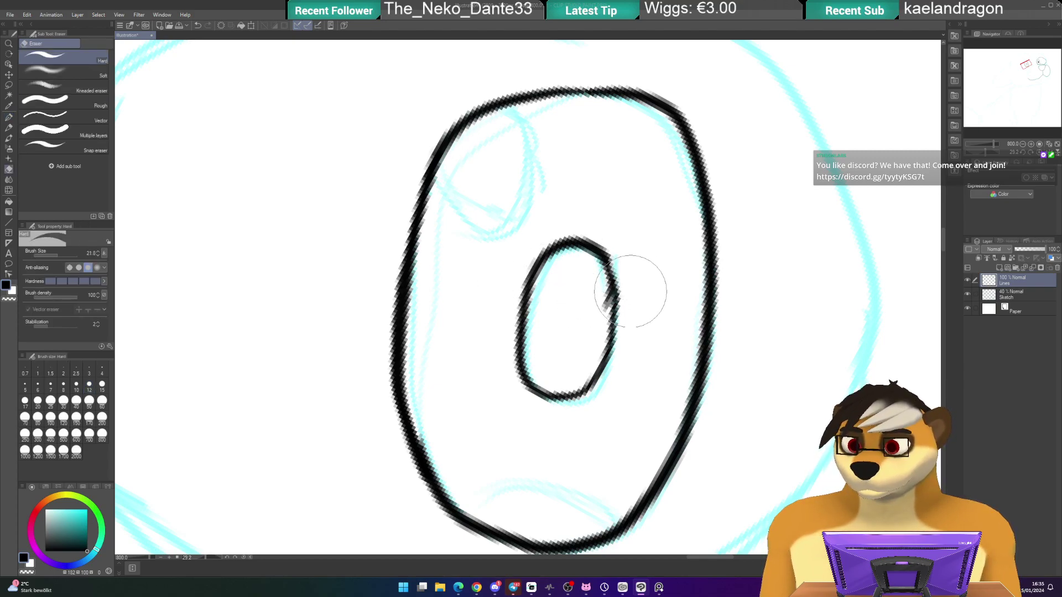
pyautogui.press('p')
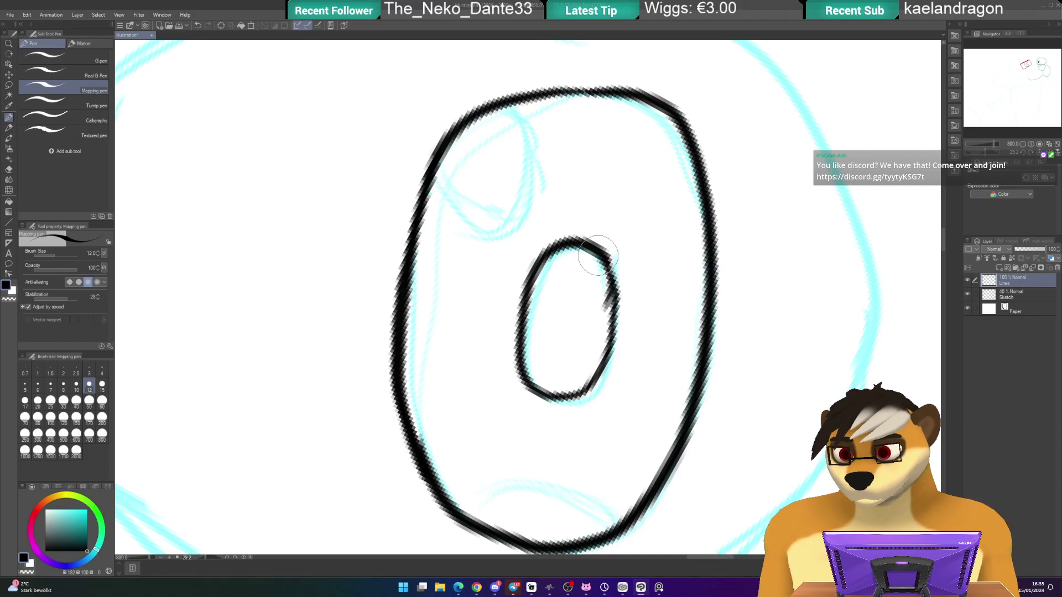
pyautogui.moveTo(613, 285); pyautogui.dragTo(601, 342)
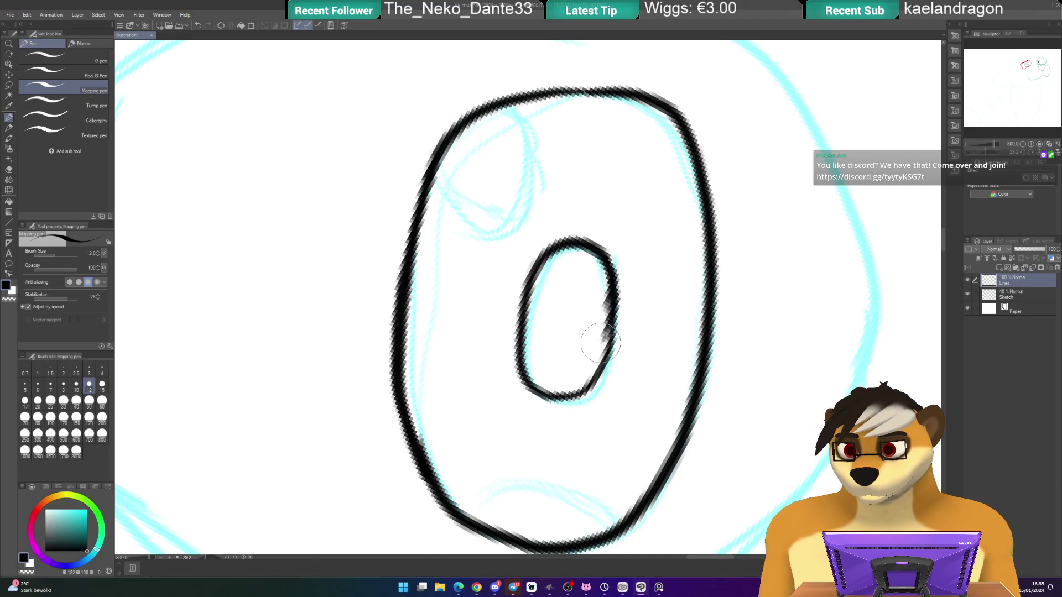
# - Fill the near eye's pupil with black through an auto selection while the Sketch layer is hidden, and ink over the leftover spot
pyautogui.press('w')
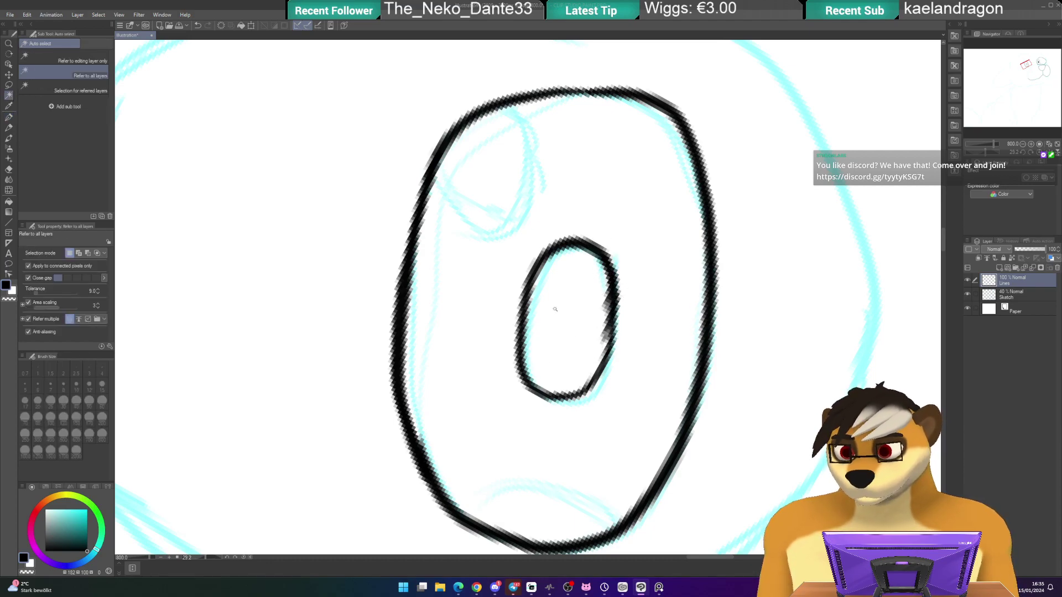
pyautogui.click(560, 332)
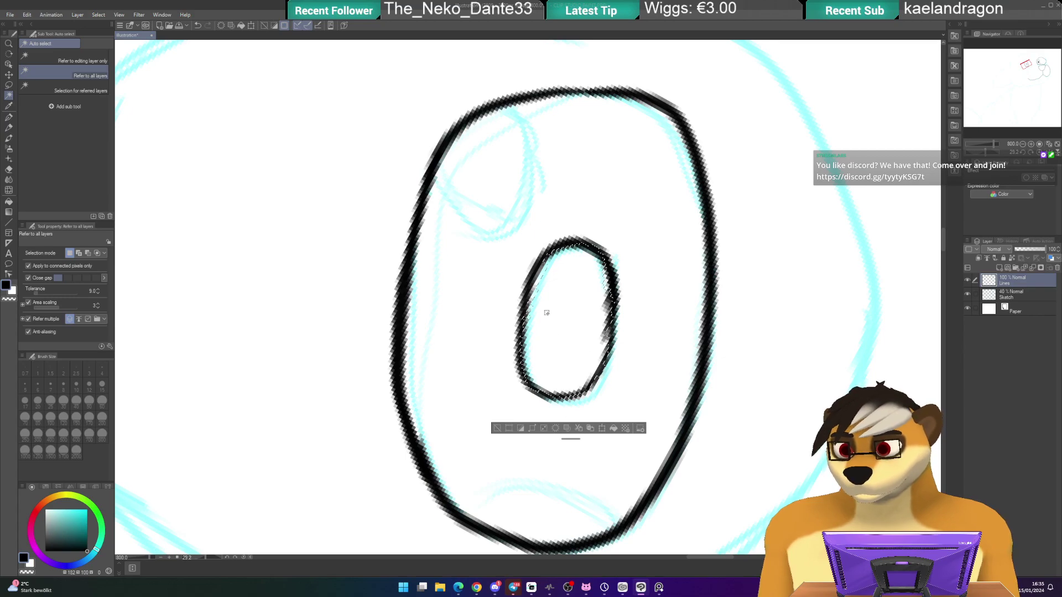
pyautogui.click(967, 295)
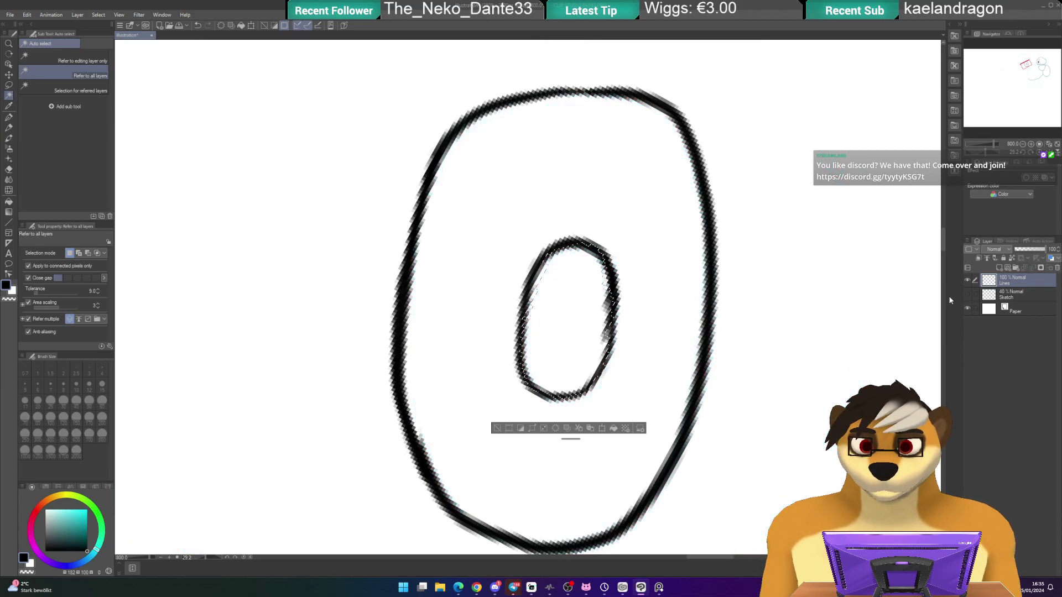
pyautogui.click(497, 428)
pyautogui.click(559, 325)
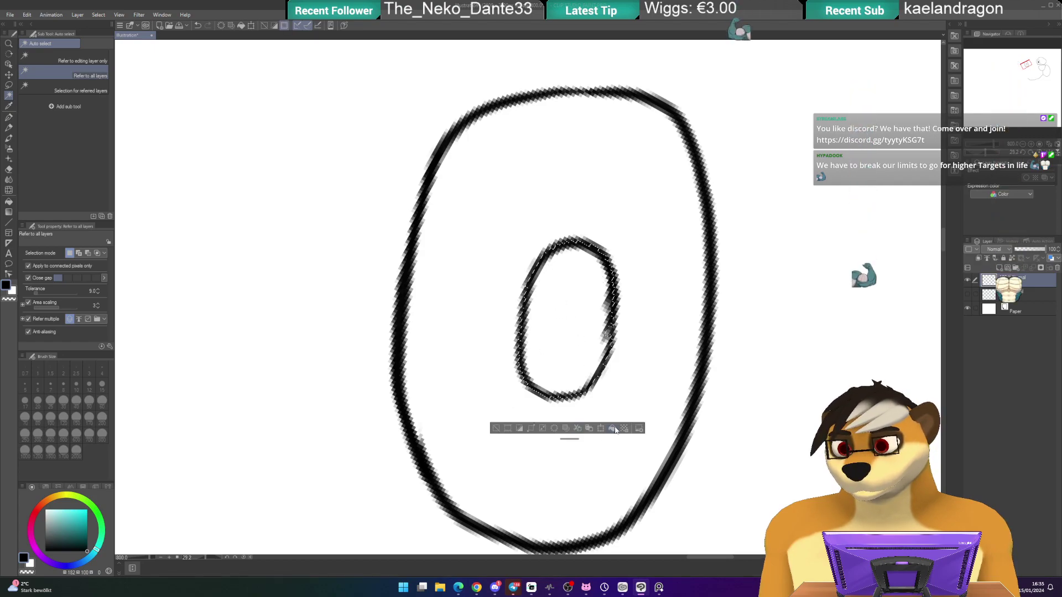
pyautogui.hotkey('alt', 'BackSpace')
pyautogui.hotkey('ctrl', 'd')
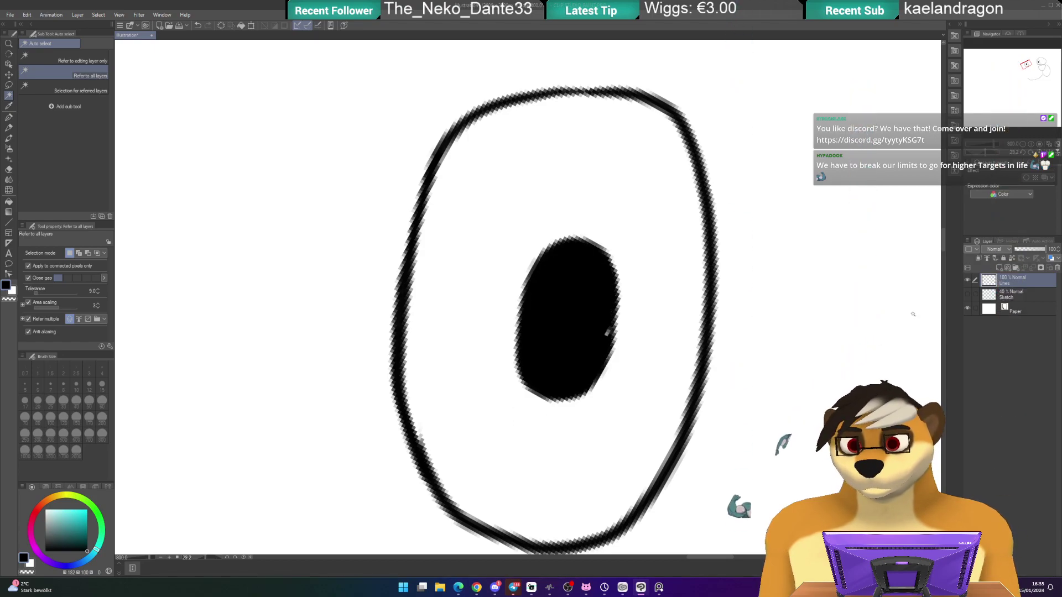
pyautogui.click(968, 294)
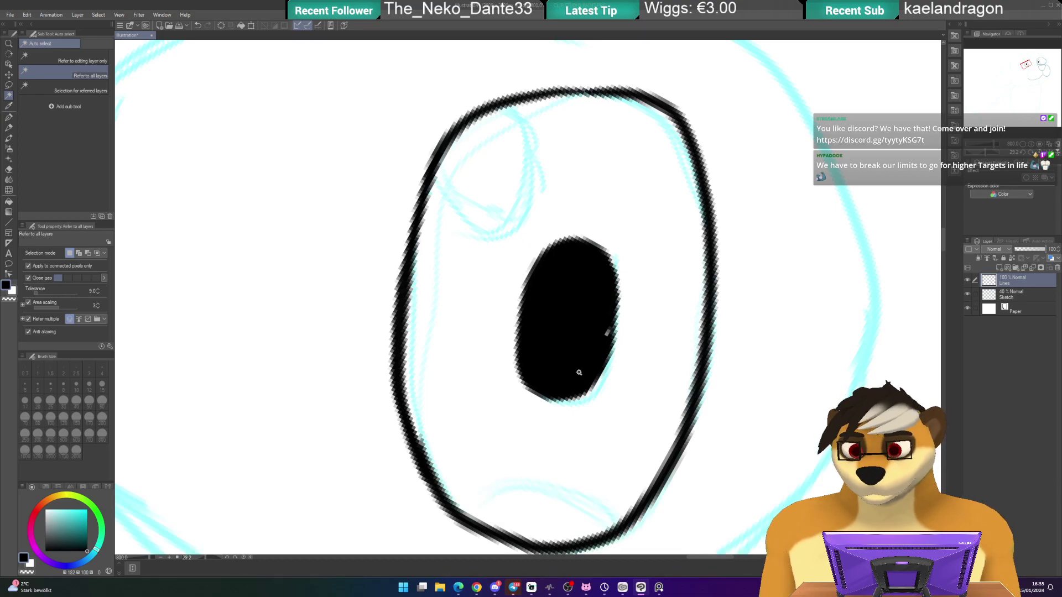
pyautogui.press('p')
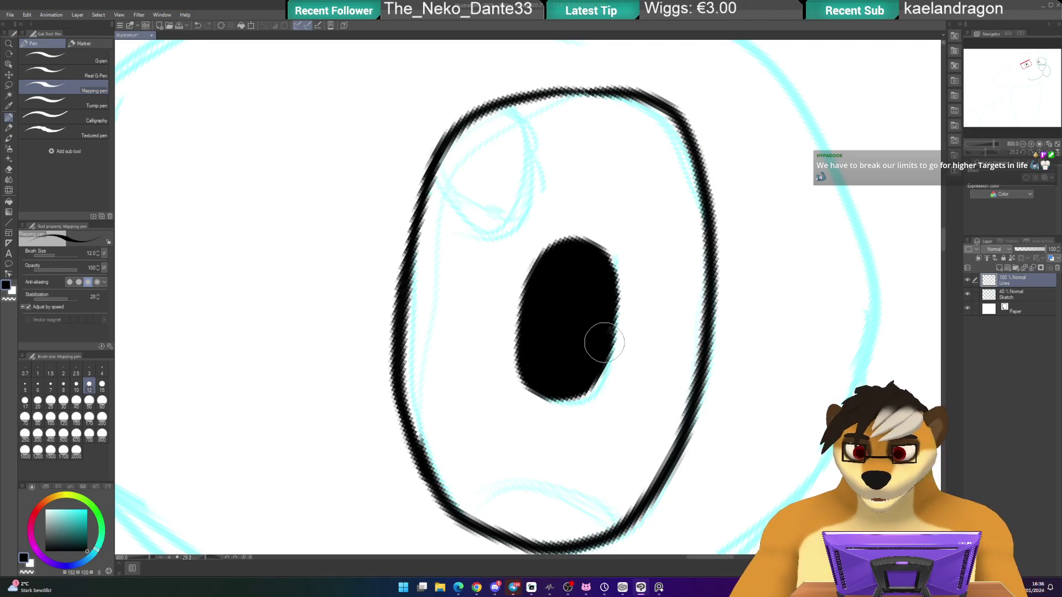
# - Ink the inner side of the near eye's outer contour down to its lower edge with the Mapping pen, redoing the first stroke
pyautogui.scroll(-2, 604, 342)
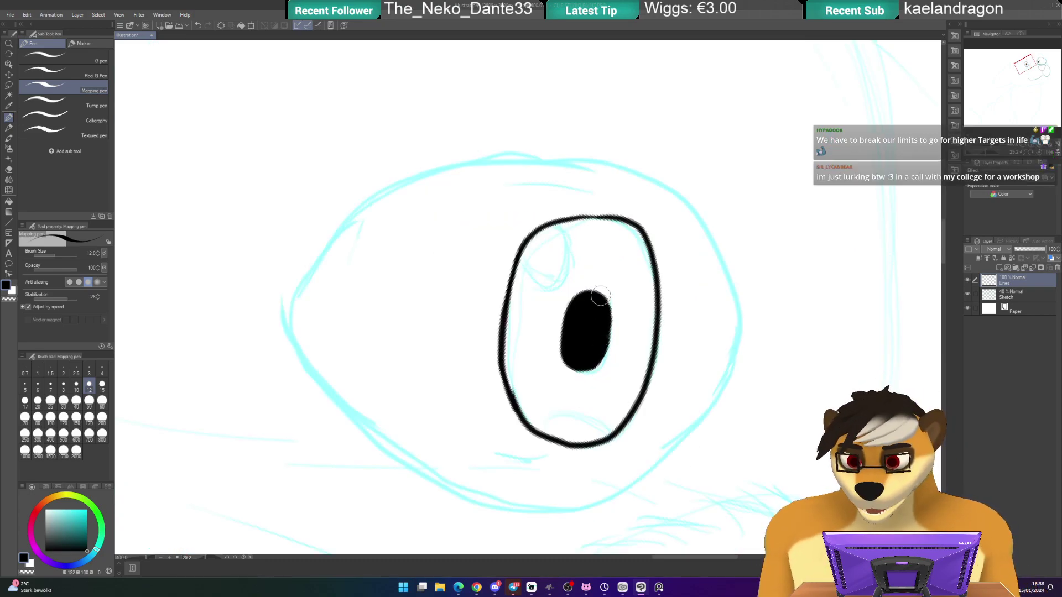
pyautogui.moveTo(663, 274); pyautogui.dragTo(624, 211)
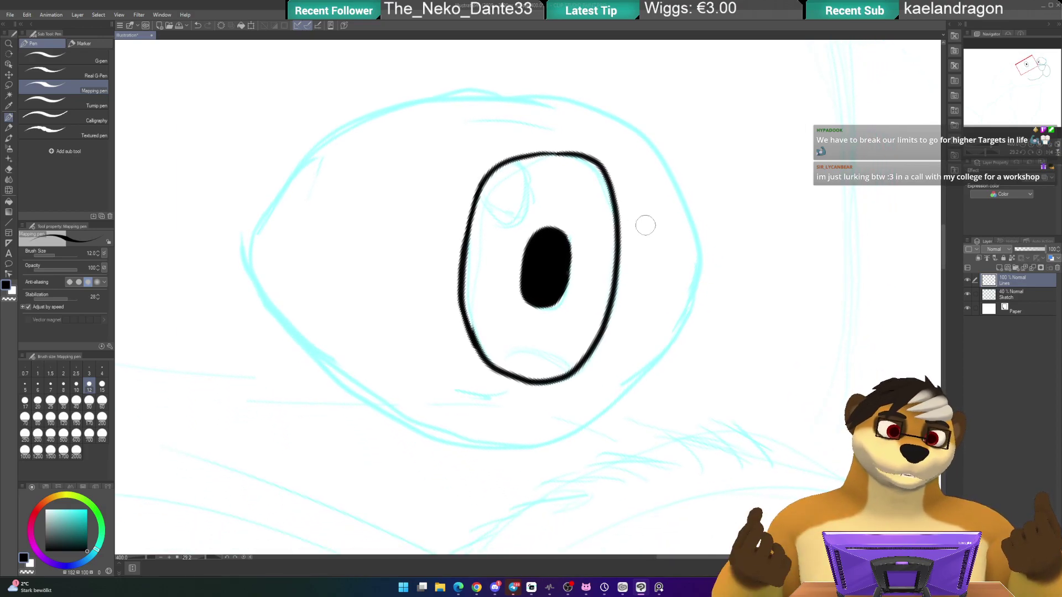
pyautogui.moveTo(709, 241); pyautogui.dragTo(623, 157)
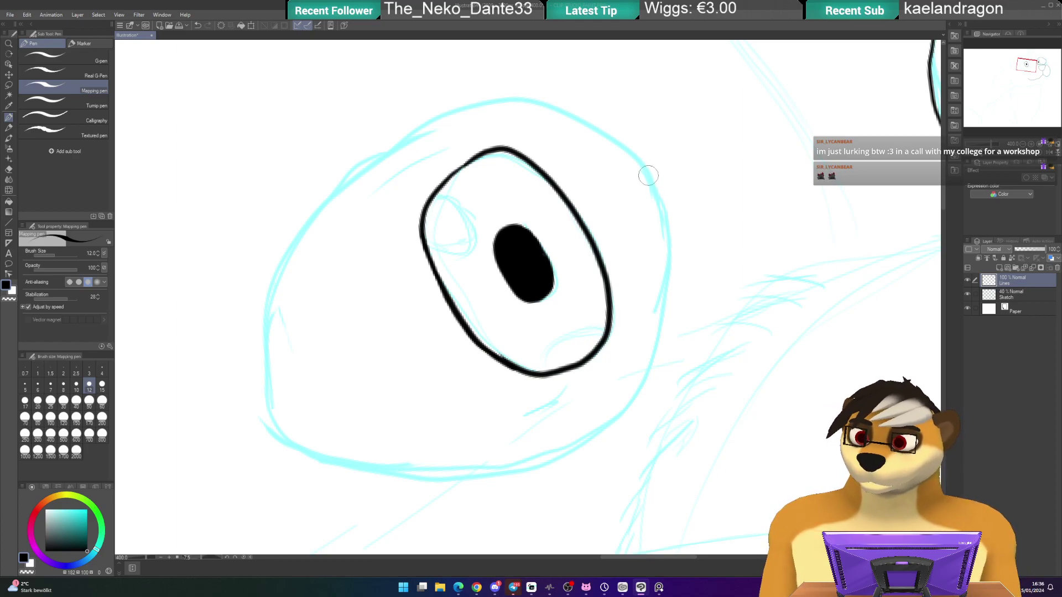
pyautogui.moveTo(646, 166); pyautogui.dragTo(665, 229)
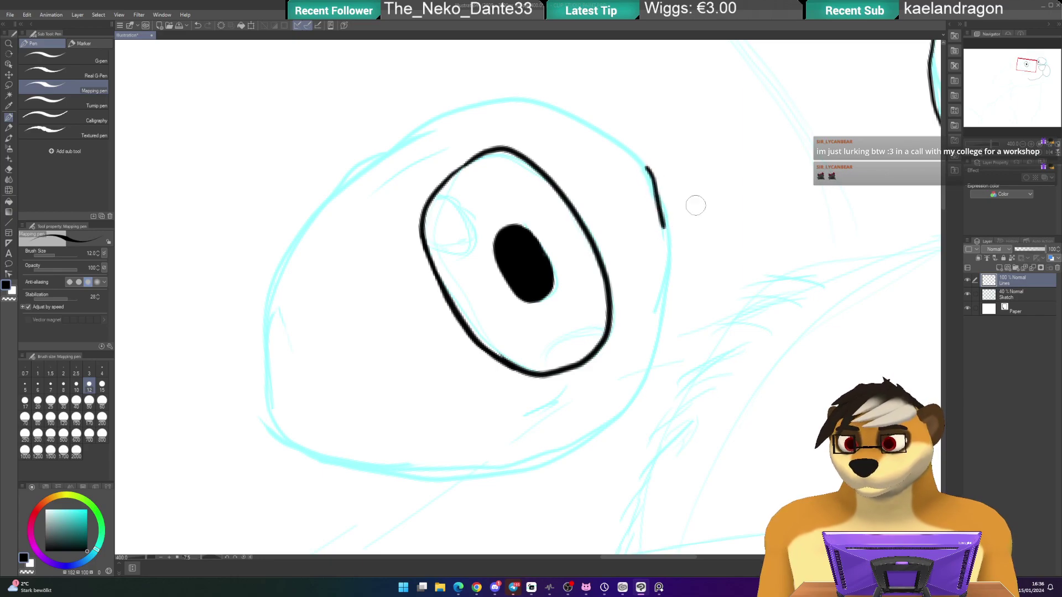
pyautogui.hotkey('ctrl', 'z')
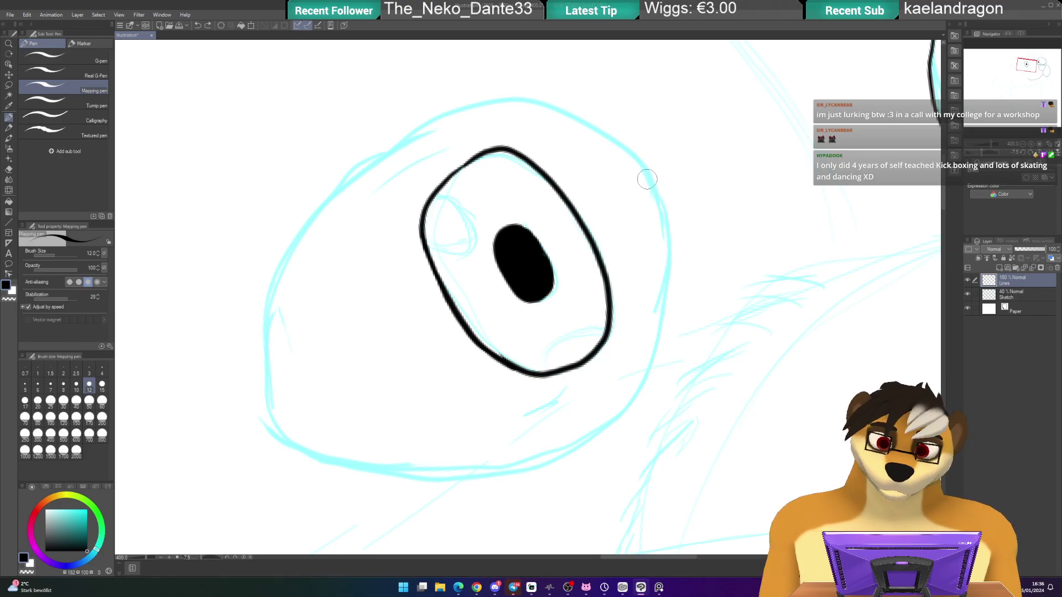
pyautogui.moveTo(650, 179)
pyautogui.mouseDown()
pyautogui.moveTo(669, 258)
pyautogui.moveTo(663, 326)
pyautogui.moveTo(629, 401)
pyautogui.moveTo(563, 455)
pyautogui.mouseUp()
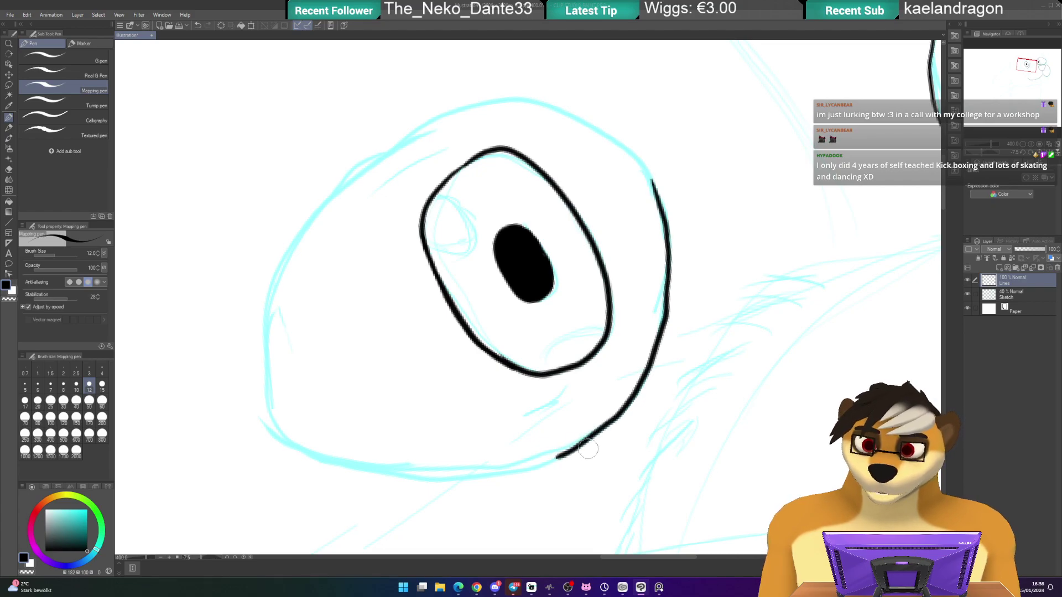
# - Continue the near eye's contour along the lower edge and around the outer corner in one smooth stroke on the rotated canvas
pyautogui.moveTo(663, 171)
pyautogui.mouseDown()
pyautogui.moveTo(597, 135)
pyautogui.moveTo(431, 164)
pyautogui.moveTo(514, 152)
pyautogui.moveTo(592, 161)
pyautogui.moveTo(541, 169)
pyautogui.moveTo(531, 128)
pyautogui.moveTo(620, 89)
pyautogui.mouseUp()
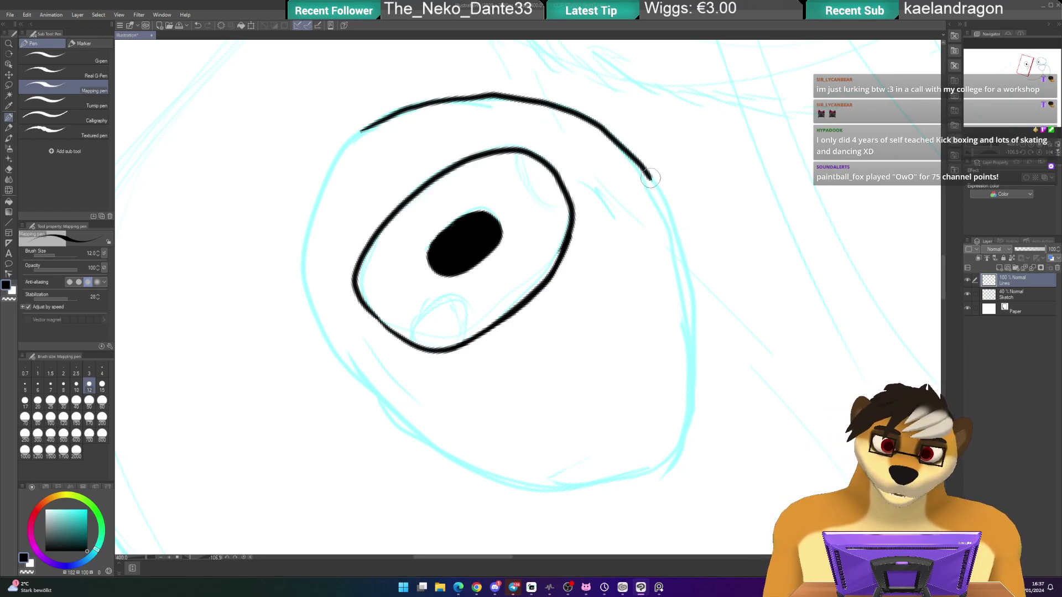
pyautogui.moveTo(650, 180); pyautogui.dragTo(681, 274)
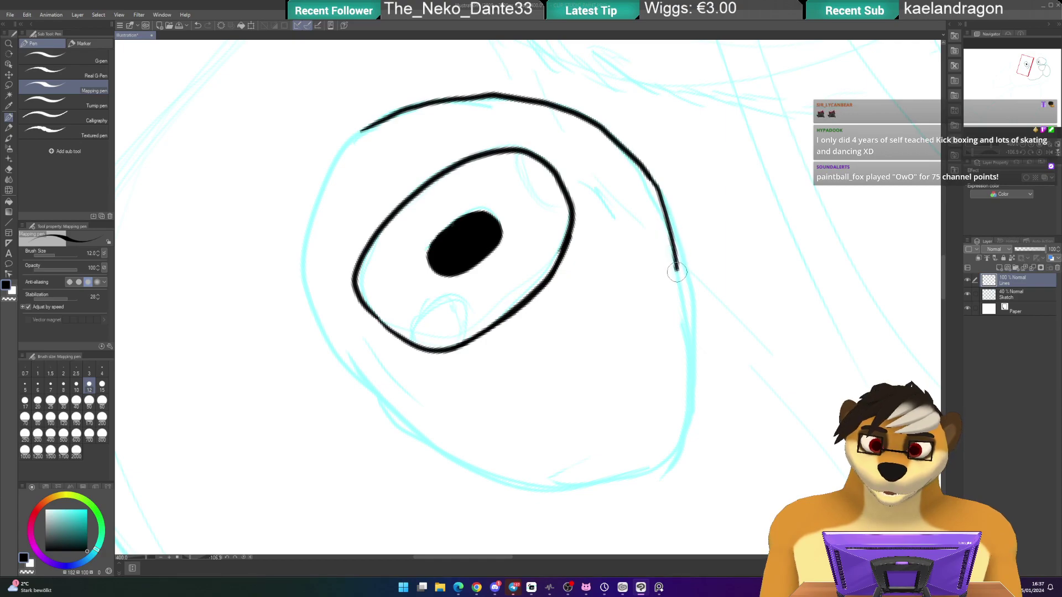
pyautogui.hotkey('ctrl', 'z')
pyautogui.moveTo(649, 176)
pyautogui.mouseDown()
pyautogui.moveTo(676, 239)
pyautogui.moveTo(694, 365)
pyautogui.moveTo(683, 443)
pyautogui.moveTo(652, 471)
pyautogui.mouseUp()
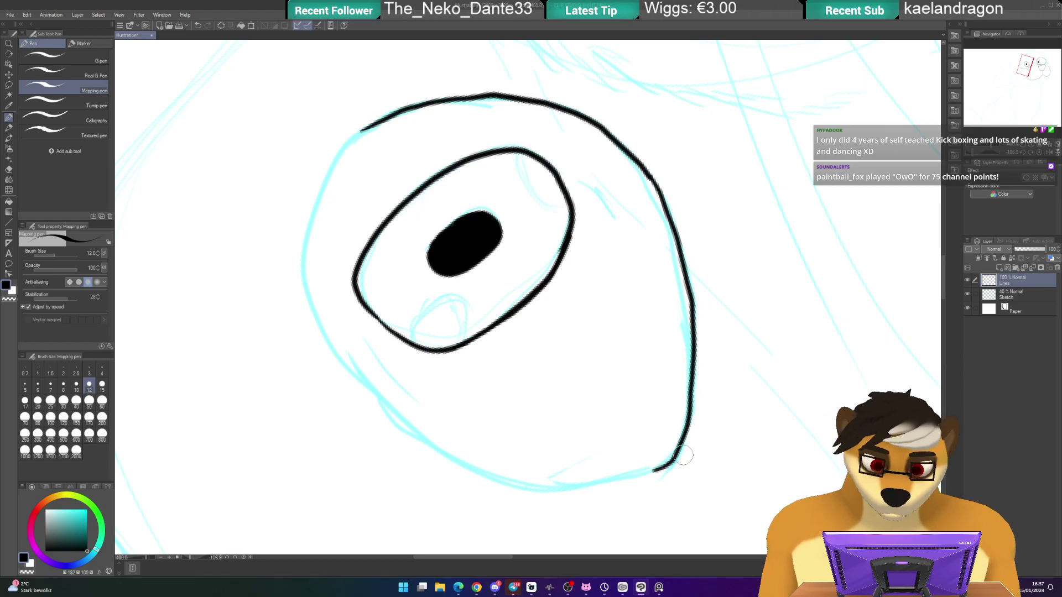
# - Ink the near eye's contour from the outer corner up the outer side and onto the upper edge, redoing the uneven stroke
pyautogui.moveTo(651, 164); pyautogui.dragTo(543, 109)
pyautogui.moveTo(650, 219); pyautogui.dragTo(576, 161)
pyautogui.moveTo(653, 229); pyautogui.dragTo(589, 177)
pyautogui.moveTo(654, 176); pyautogui.dragTo(605, 173)
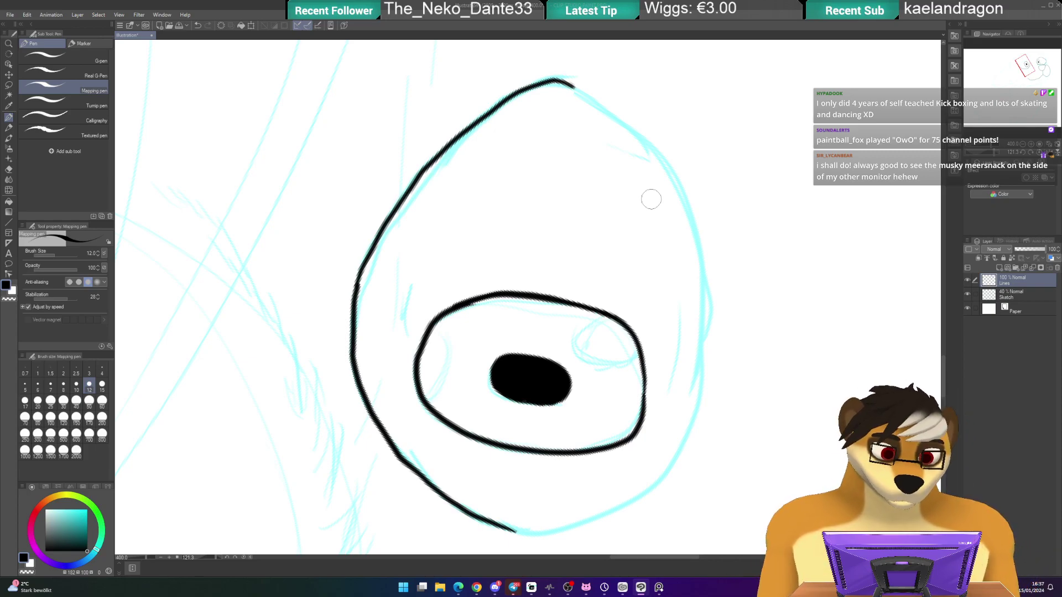
pyautogui.moveTo(580, 256); pyautogui.dragTo(543, 274)
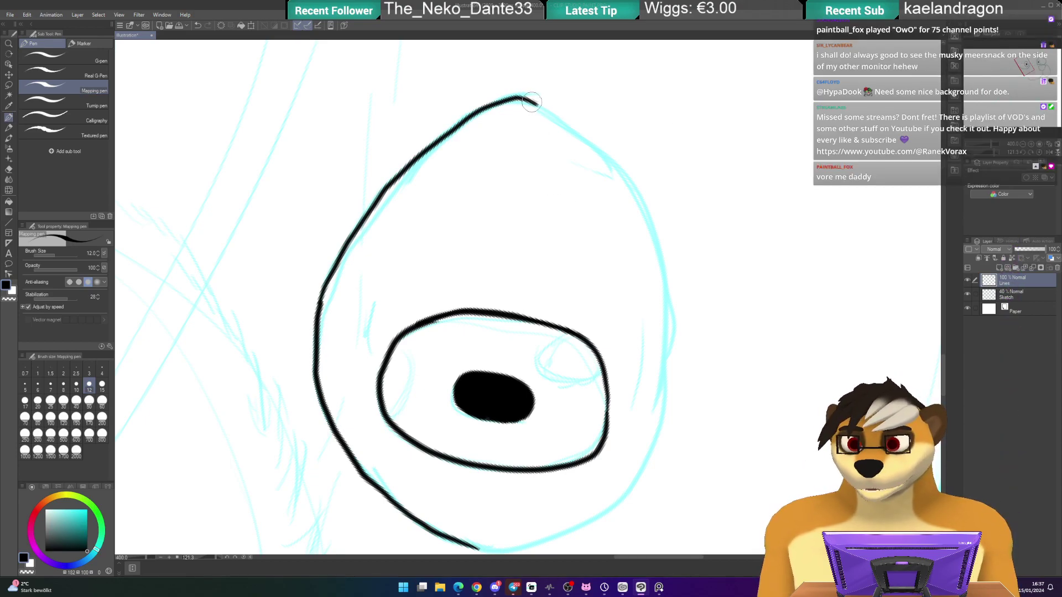
pyautogui.moveTo(532, 102); pyautogui.dragTo(554, 115)
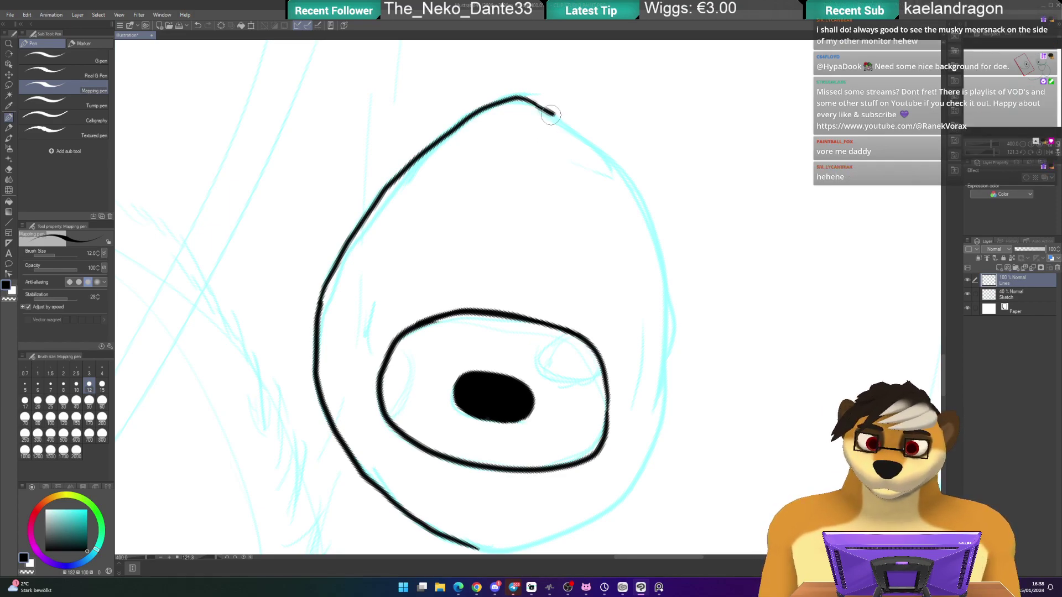
pyautogui.moveTo(550, 112)
pyautogui.mouseDown()
pyautogui.moveTo(623, 168)
pyautogui.moveTo(642, 204)
pyautogui.mouseUp()
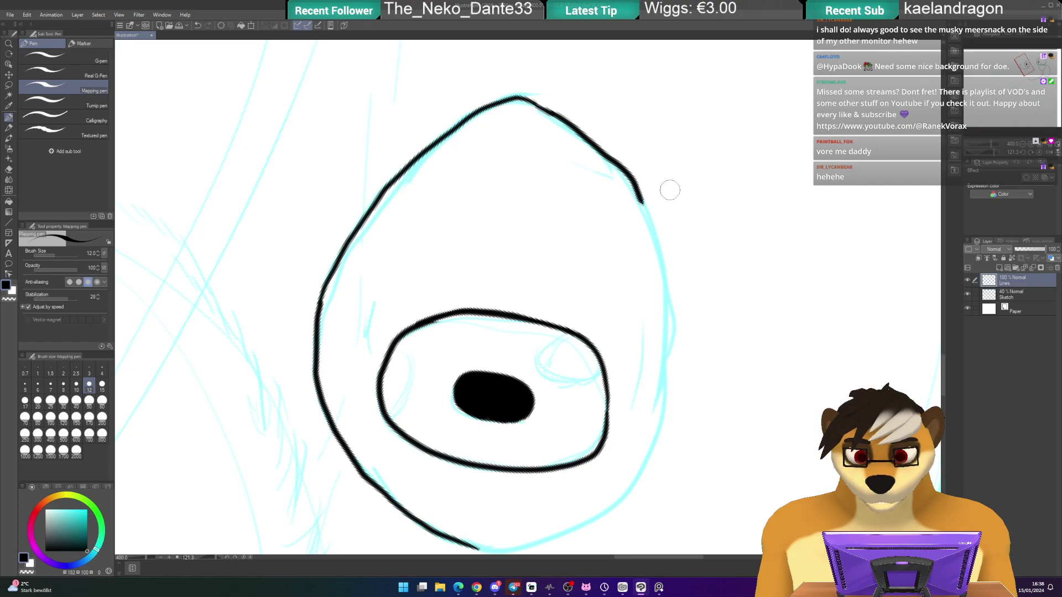
pyautogui.hotkey('ctrl', 'z')
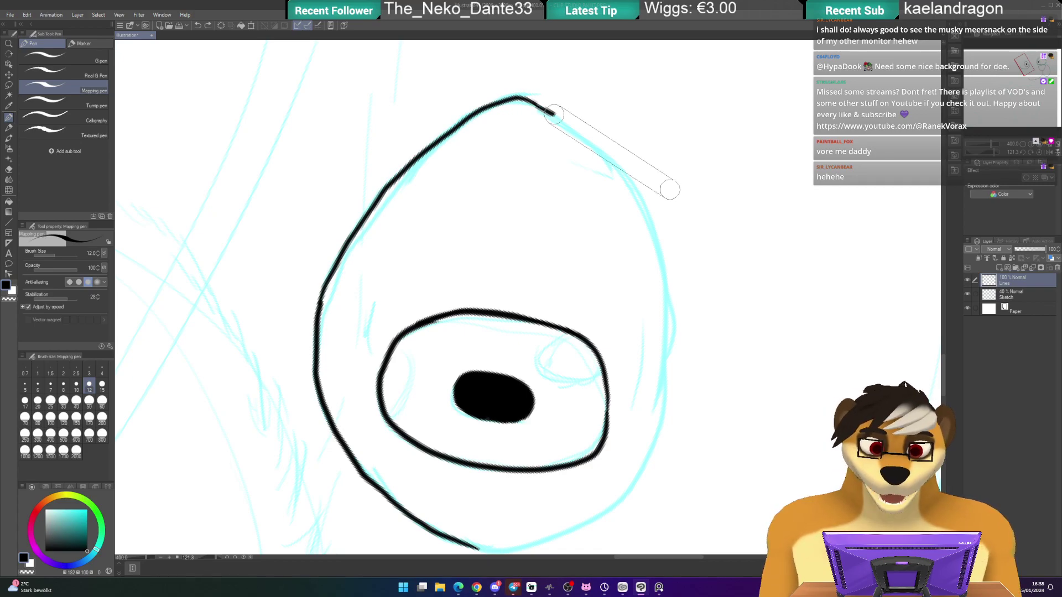
pyautogui.moveTo(581, 151); pyautogui.dragTo(634, 141)
pyautogui.moveTo(579, 183); pyautogui.dragTo(566, 150)
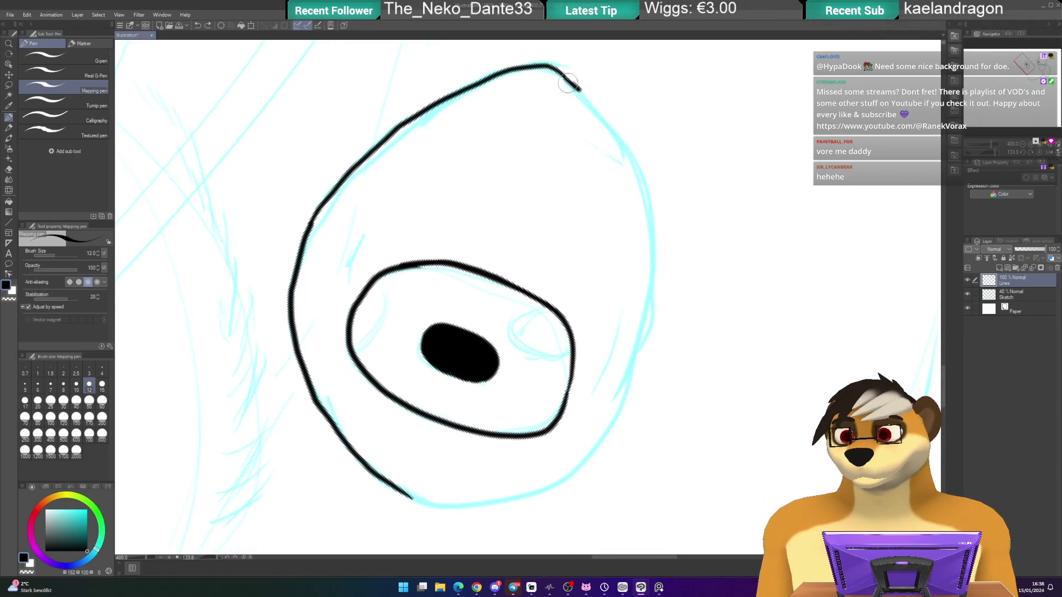
pyautogui.moveTo(564, 77)
pyautogui.mouseDown()
pyautogui.moveTo(646, 187)
pyautogui.moveTo(646, 314)
pyautogui.moveTo(598, 221)
pyautogui.moveTo(571, 198)
pyautogui.moveTo(522, 201)
pyautogui.moveTo(487, 219)
pyautogui.moveTo(448, 290)
pyautogui.moveTo(458, 259)
pyautogui.moveTo(536, 213)
pyautogui.mouseUp()
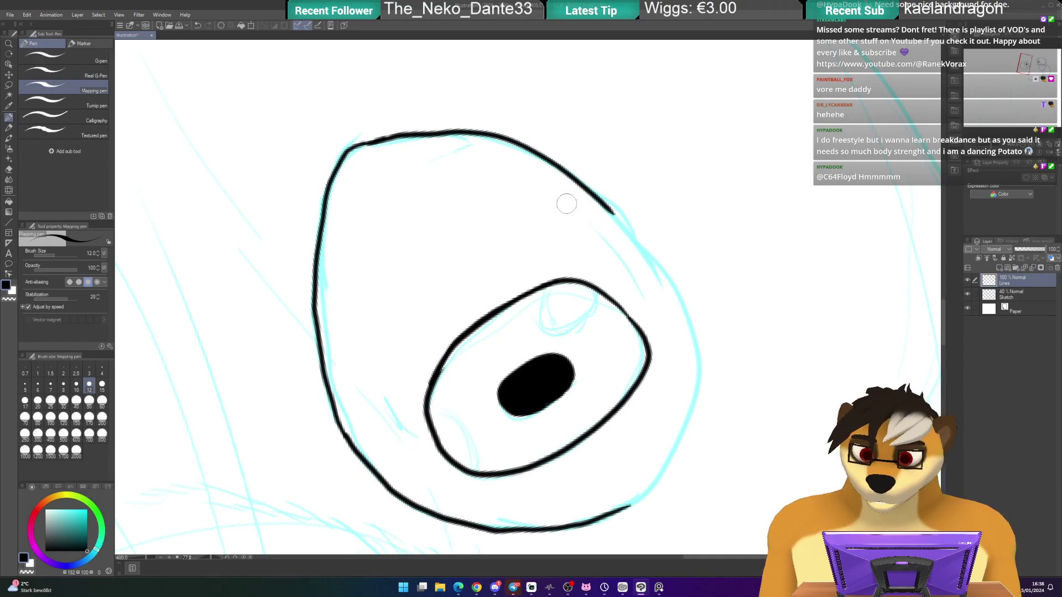
# - Save the illustration in CLIP STUDIO FORMAT under the file name 01-09
pyautogui.hotkey('ctrl', 's')
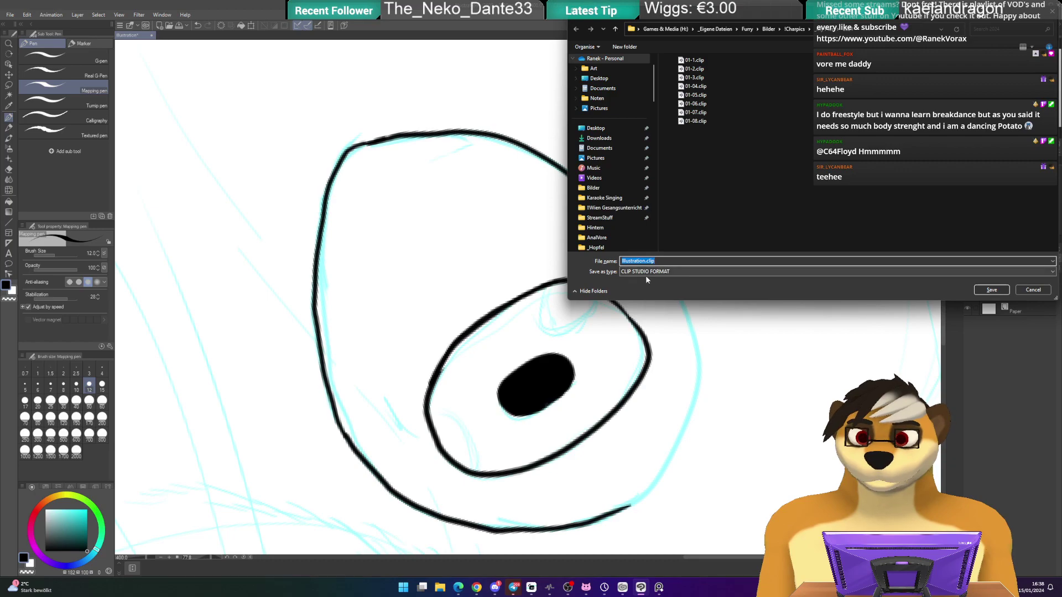
pyautogui.write('01-')
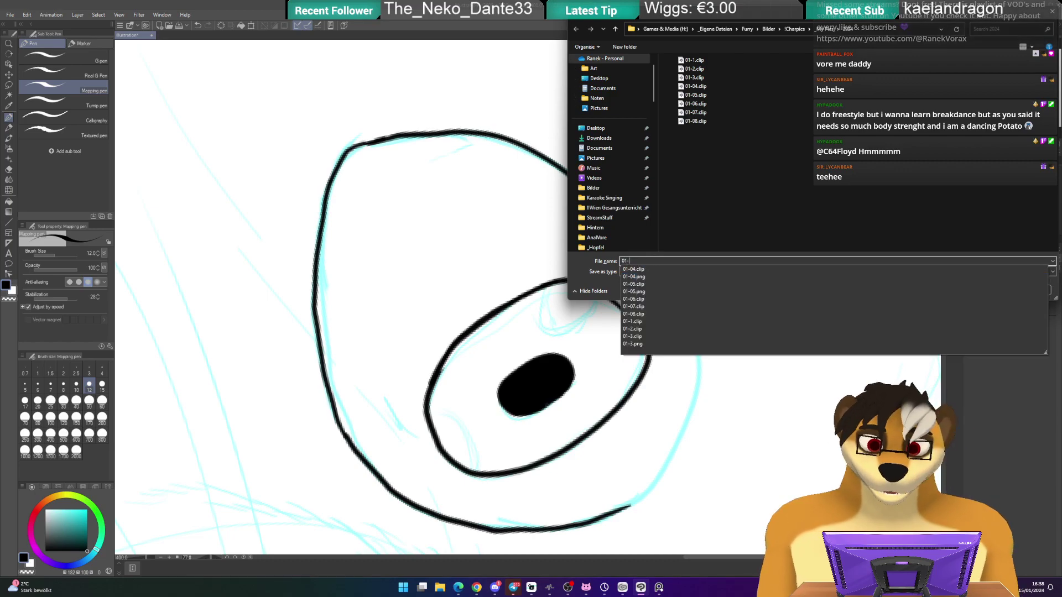
pyautogui.write('09')
pyautogui.press('Return')
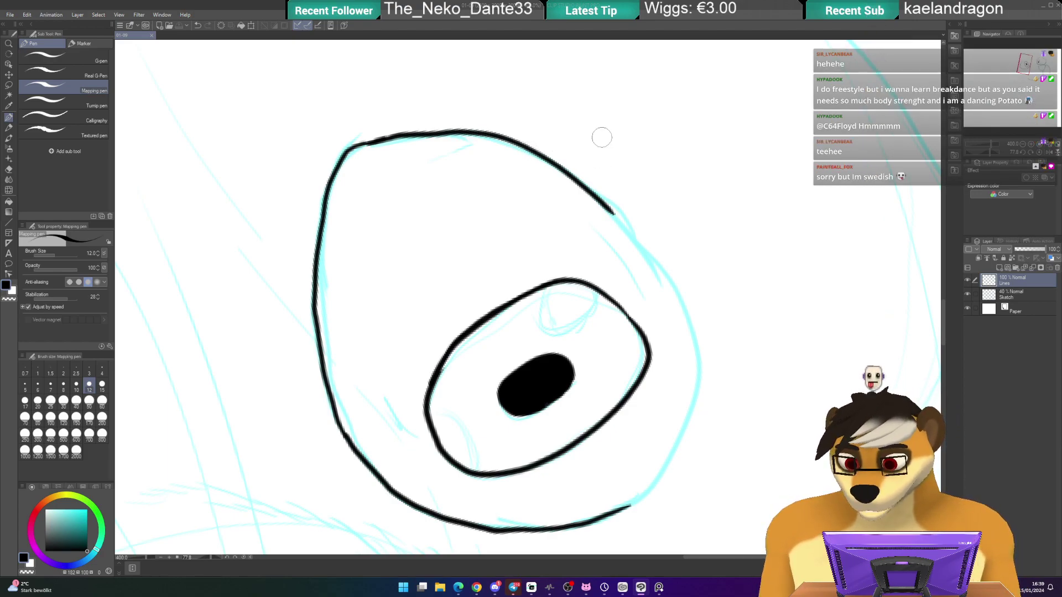
# - Close the remaining gap in the near eye's upper contour with one smooth stroke joining the inner side, redoing the first try
pyautogui.moveTo(541, 131); pyautogui.dragTo(569, 121)
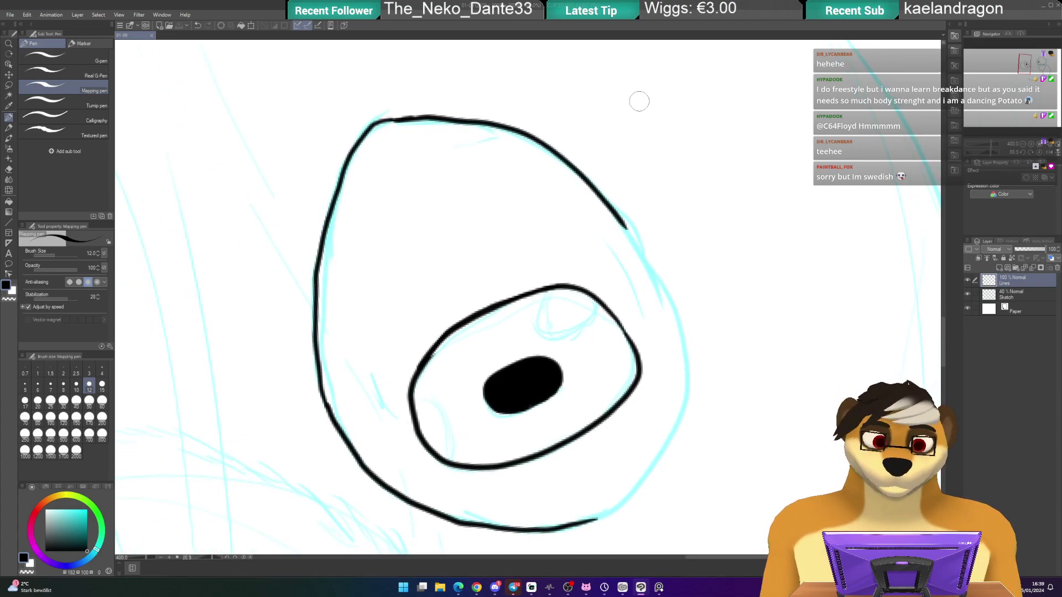
pyautogui.moveTo(616, 198)
pyautogui.mouseDown()
pyautogui.moveTo(600, 153)
pyautogui.moveTo(619, 93)
pyautogui.mouseUp()
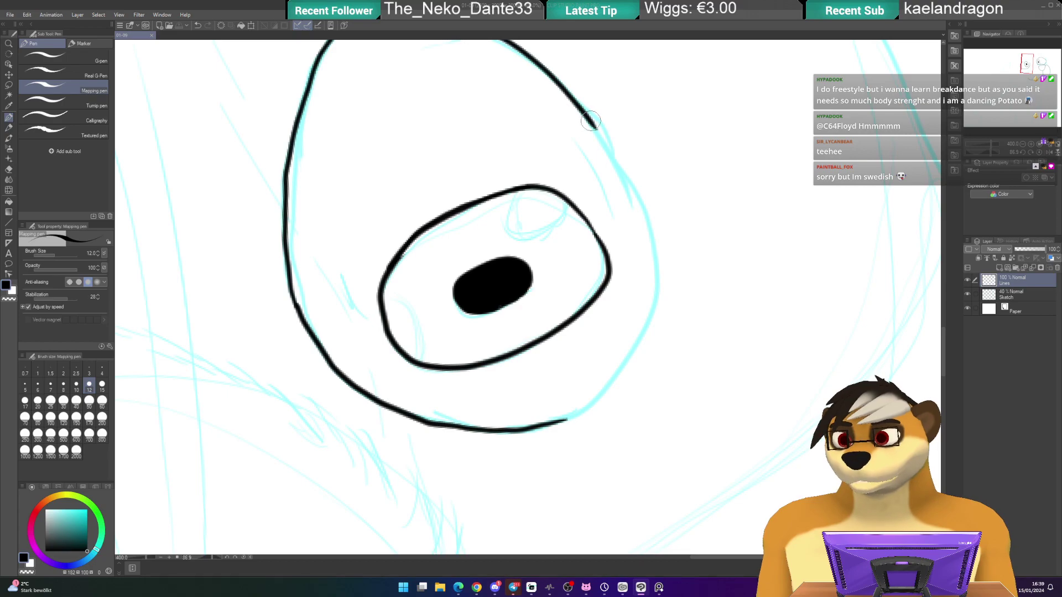
pyautogui.moveTo(594, 128); pyautogui.dragTo(646, 217)
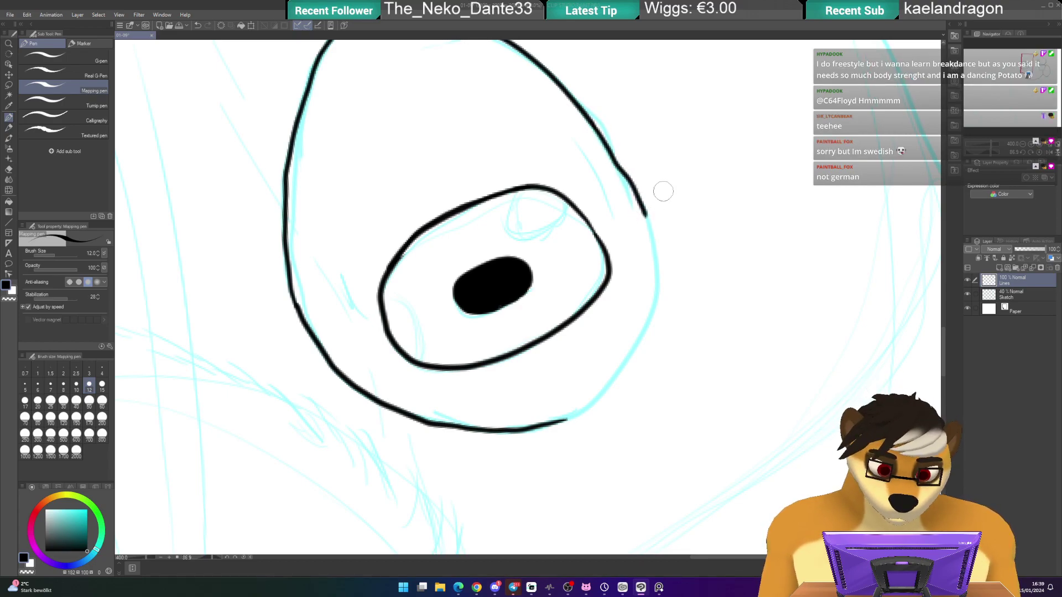
pyautogui.hotkey('ctrl', 'z')
pyautogui.moveTo(595, 127)
pyautogui.mouseDown()
pyautogui.moveTo(653, 237)
pyautogui.moveTo(652, 285)
pyautogui.moveTo(617, 377)
pyautogui.moveTo(553, 425)
pyautogui.mouseUp()
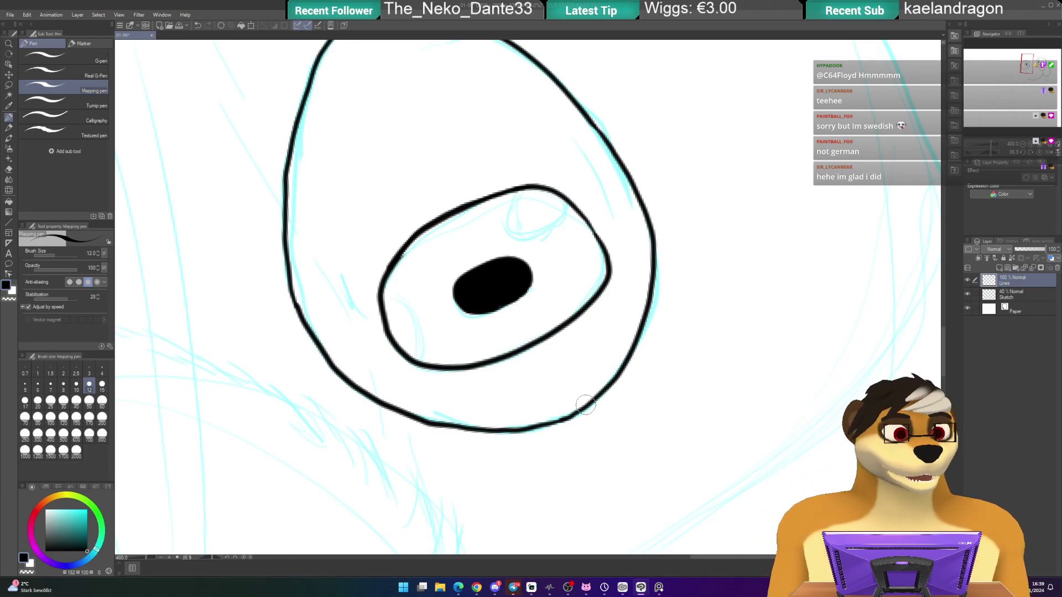
# - Reset the canvas rotation and examine both inked eyes together with the nose and muzzle
pyautogui.hotkey('ctrl', '@')
pyautogui.press('shift')
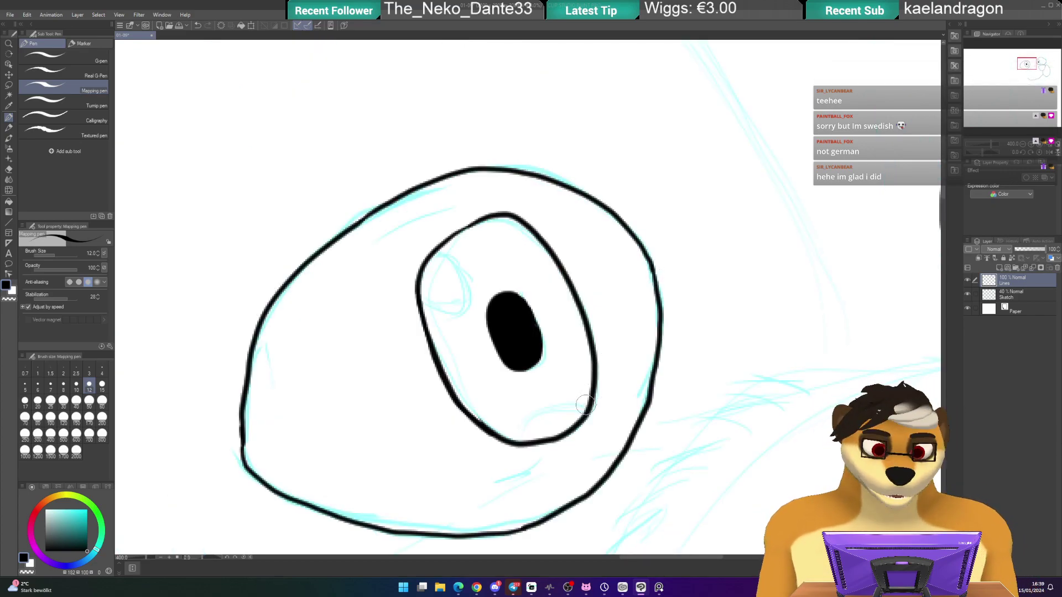
pyautogui.scroll(-2, 586, 405)
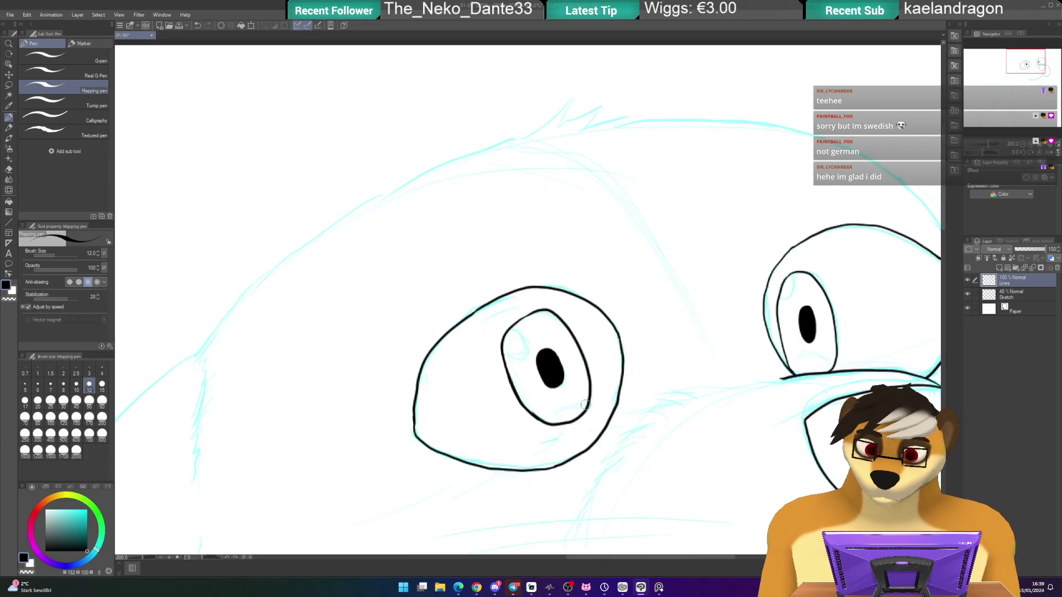
pyautogui.moveTo(538, 315); pyautogui.dragTo(533, 272)
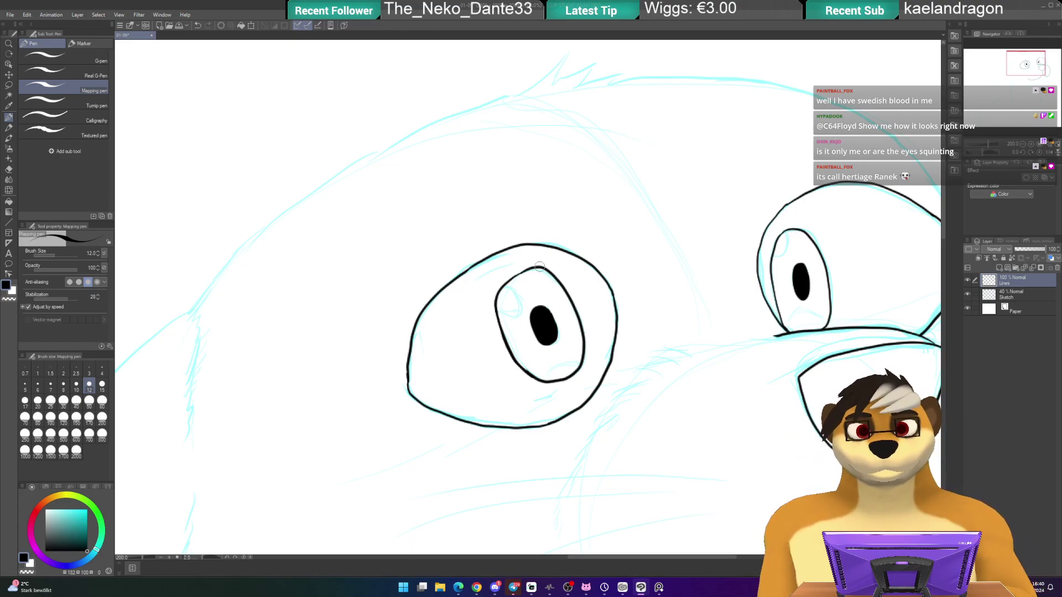
pyautogui.moveTo(624, 258); pyautogui.dragTo(589, 169)
pyautogui.moveTo(681, 321); pyautogui.dragTo(512, 303)
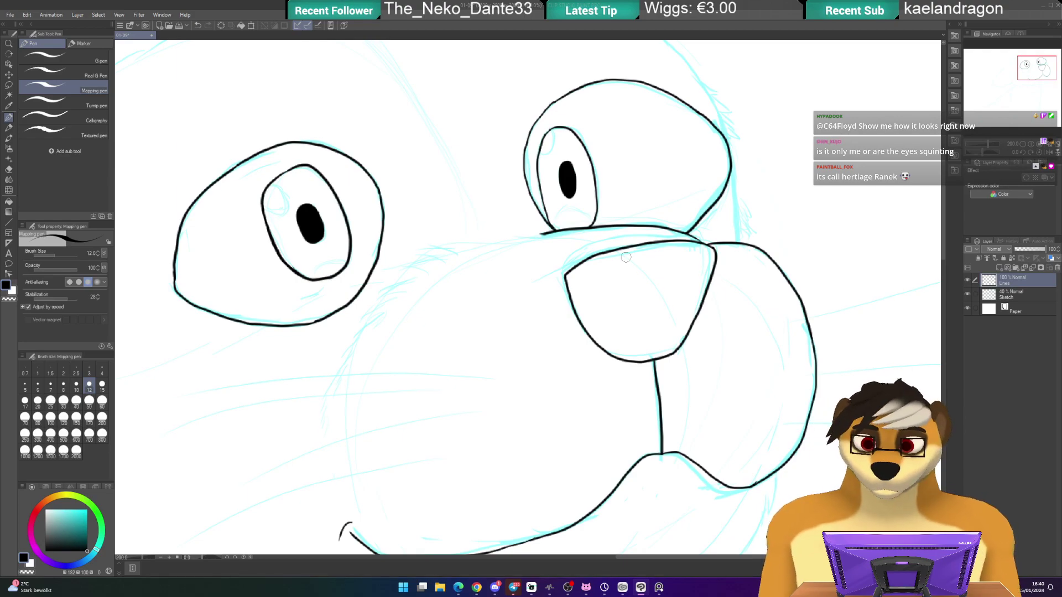
pyautogui.scroll(-1, 626, 258)
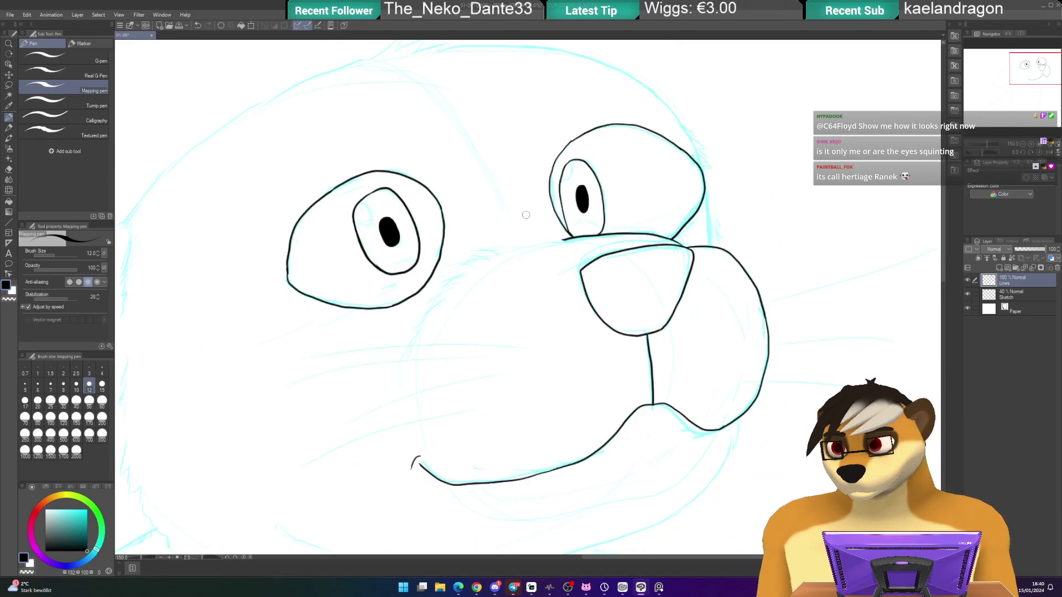
# - Ink two groups of short fur strokes along the muzzle's sketched edge beside the near eye
pyautogui.moveTo(528, 232); pyautogui.dragTo(535, 250)
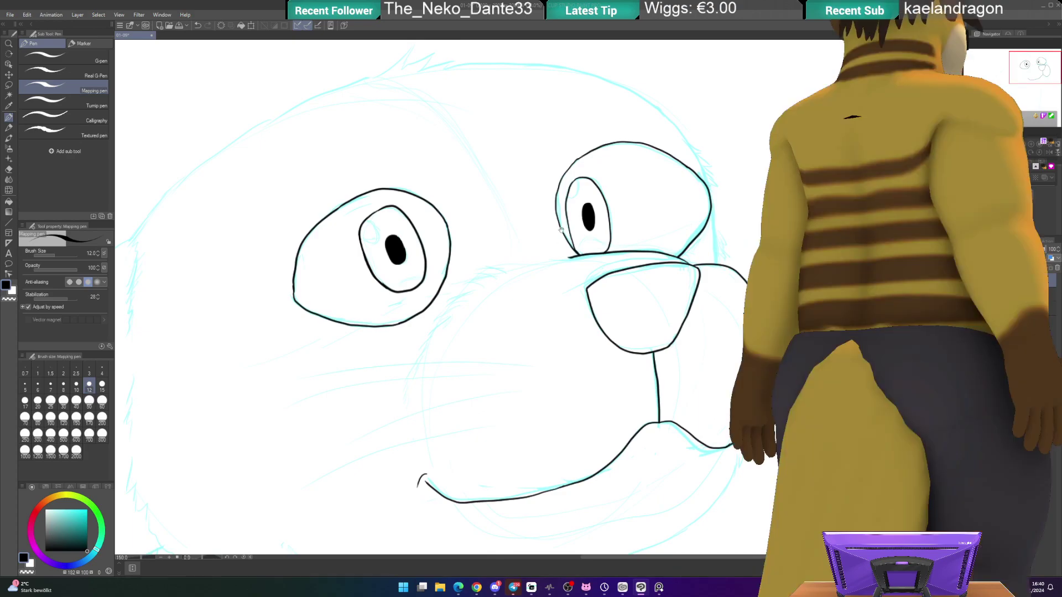
pyautogui.moveTo(559, 232); pyautogui.dragTo(586, 230)
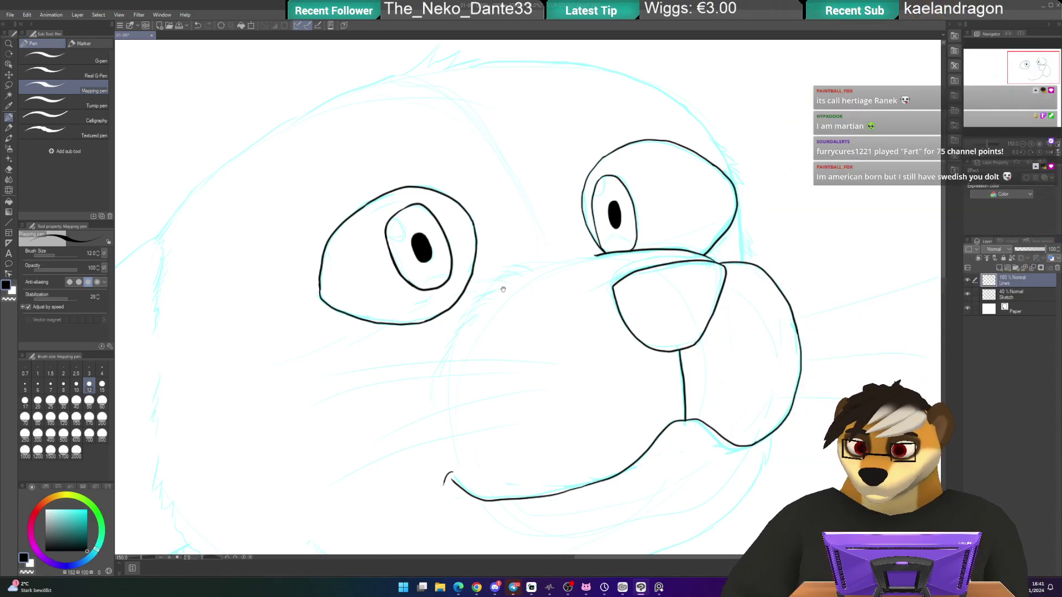
pyautogui.moveTo(495, 279); pyautogui.dragTo(515, 232)
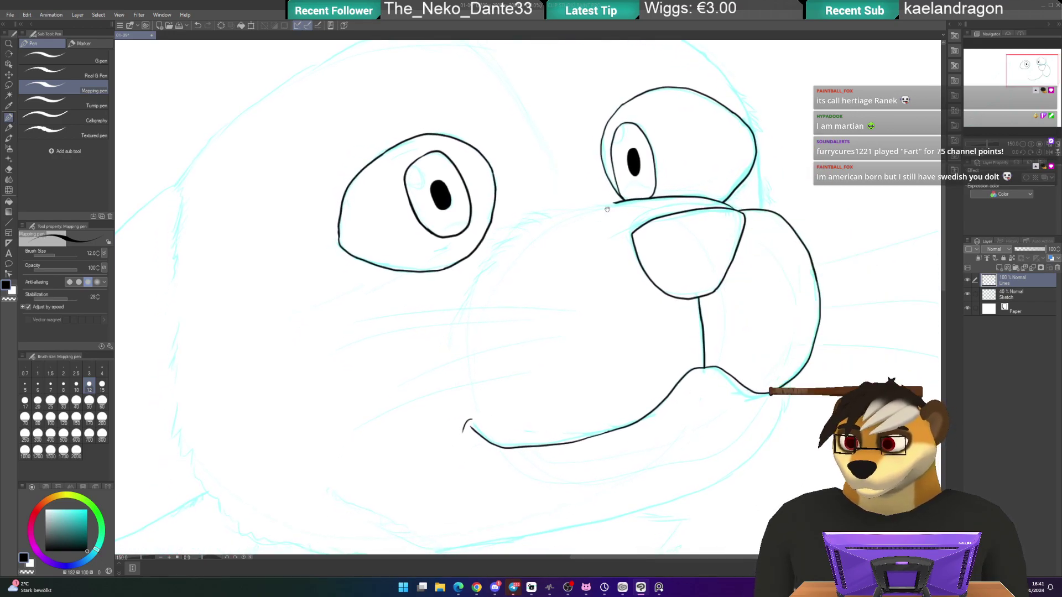
pyautogui.moveTo(581, 247); pyautogui.dragTo(579, 278)
pyautogui.moveTo(586, 164)
pyautogui.mouseDown()
pyautogui.moveTo(595, 168)
pyautogui.moveTo(535, 157)
pyautogui.moveTo(483, 177)
pyautogui.mouseUp()
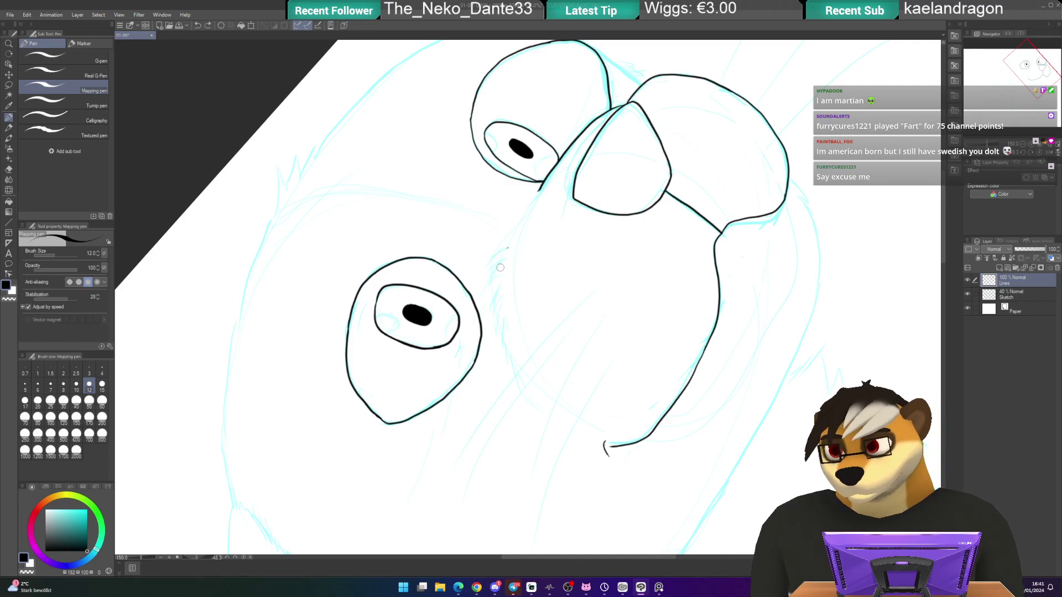
pyautogui.scroll(1, 499, 270)
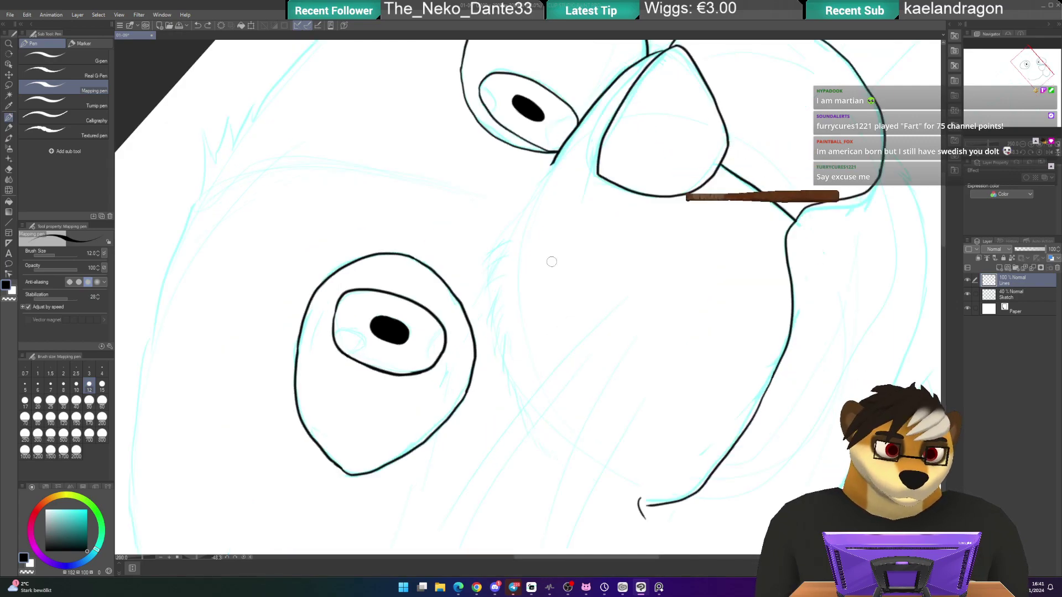
pyautogui.moveTo(480, 258); pyautogui.dragTo(504, 207)
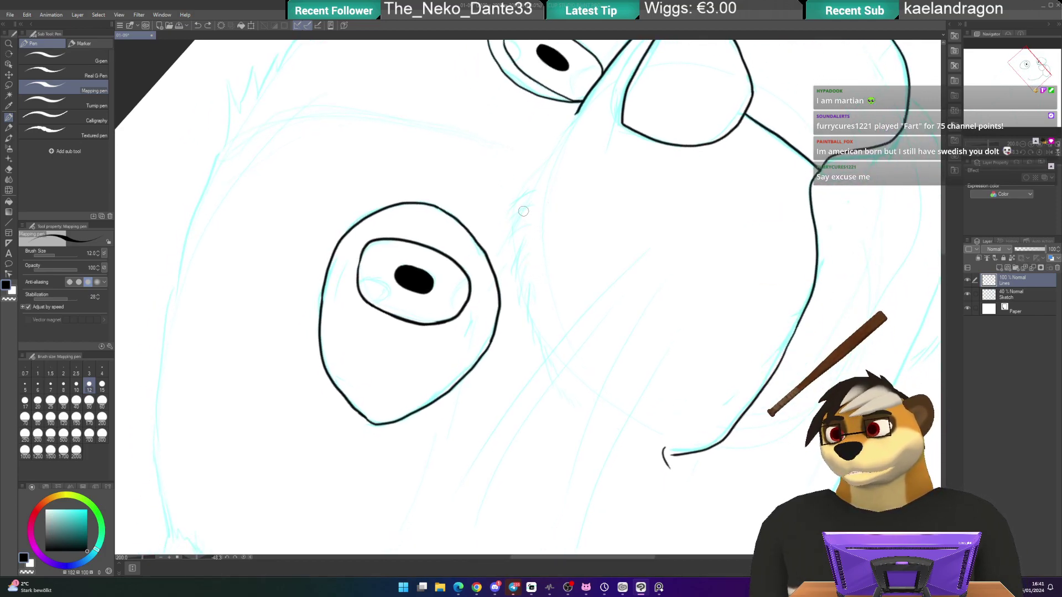
pyautogui.moveTo(525, 200)
pyautogui.mouseDown()
pyautogui.moveTo(533, 191)
pyautogui.moveTo(519, 219)
pyautogui.mouseUp()
pyautogui.moveTo(523, 282); pyautogui.dragTo(539, 352)
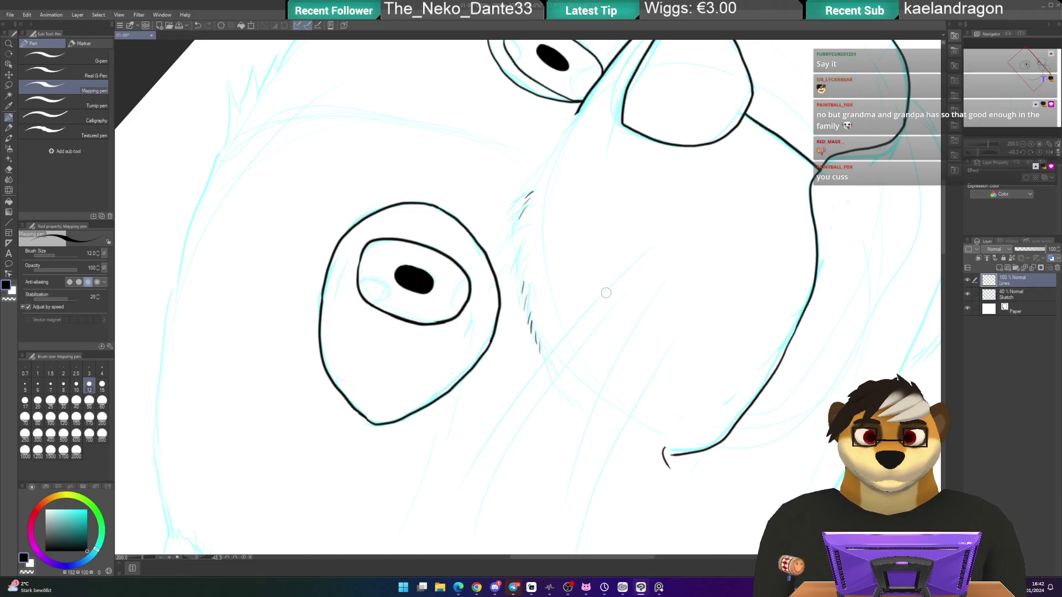
pyautogui.hotkey('ctrl', '@')
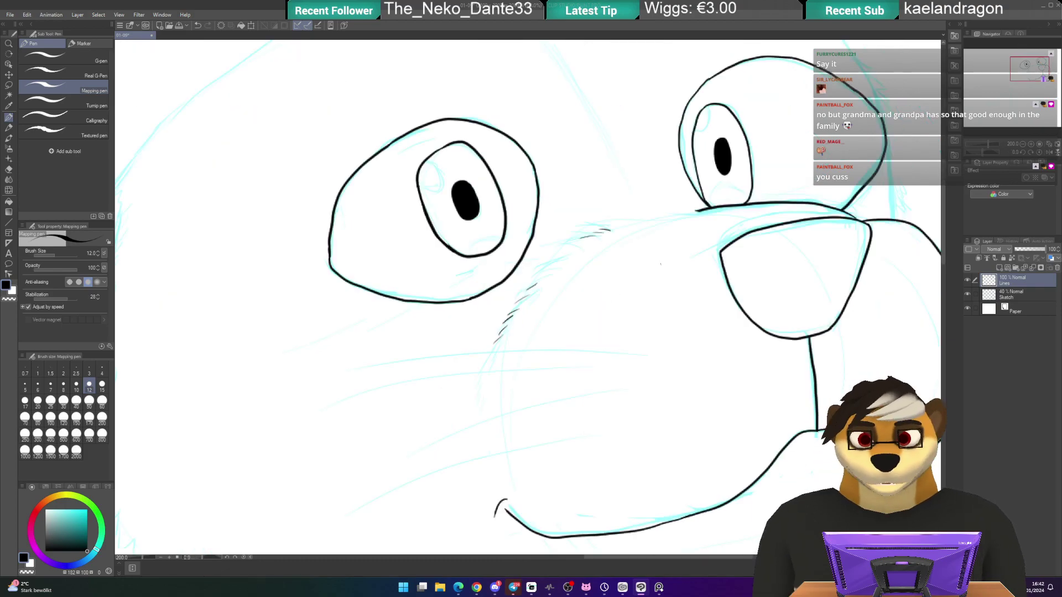
# - Ink the small fur tuft below the far side of the muzzle and continue the chin and lower jaw contour back toward the cheek
pyautogui.moveTo(675, 275); pyautogui.dragTo(560, 220)
pyautogui.moveTo(646, 287); pyautogui.dragTo(621, 206)
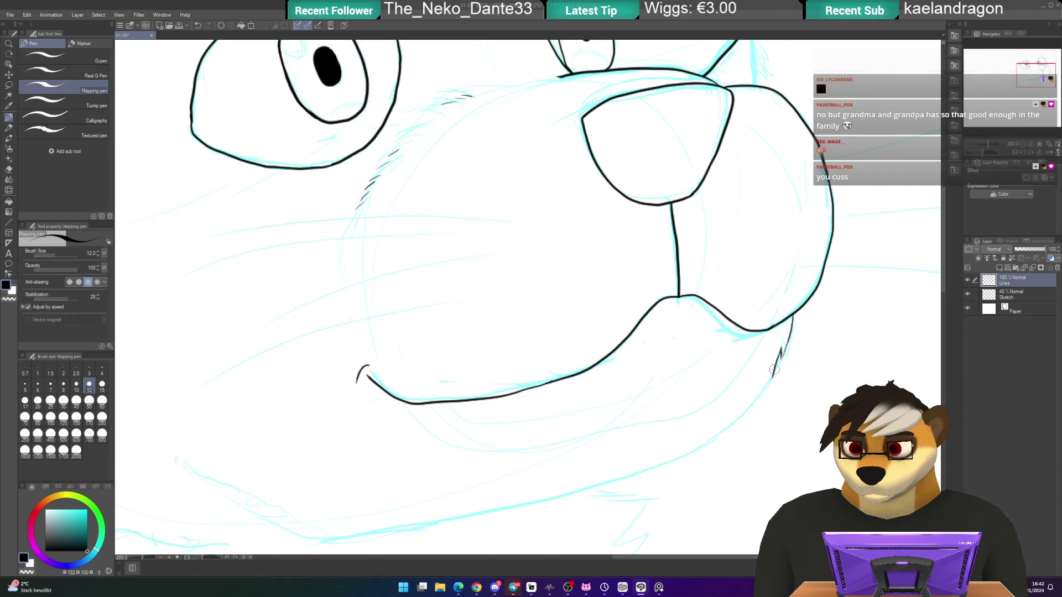
pyautogui.moveTo(773, 307); pyautogui.dragTo(717, 241)
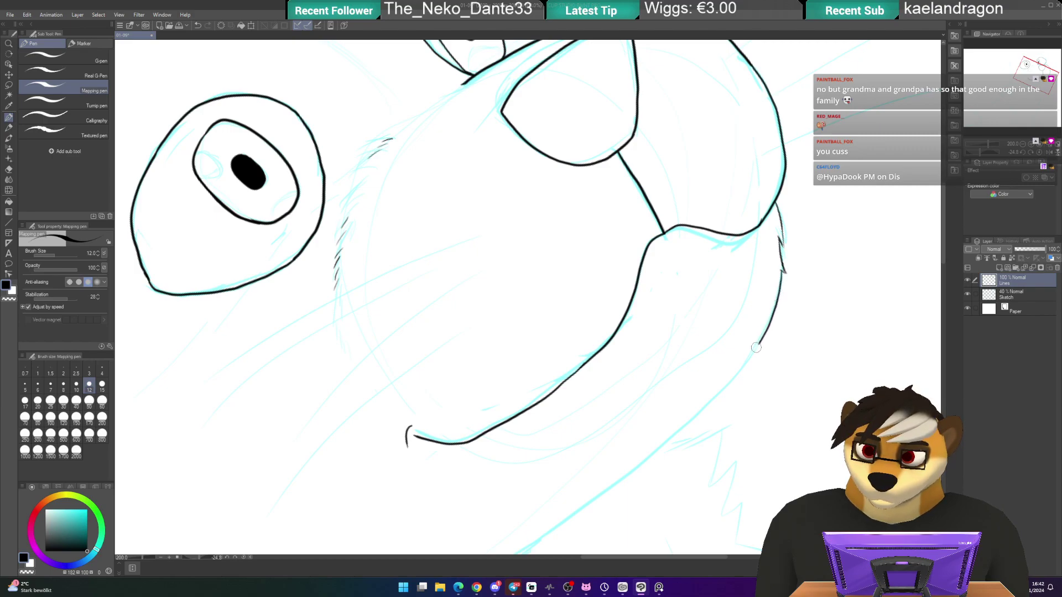
pyautogui.moveTo(708, 262); pyautogui.dragTo(614, 201)
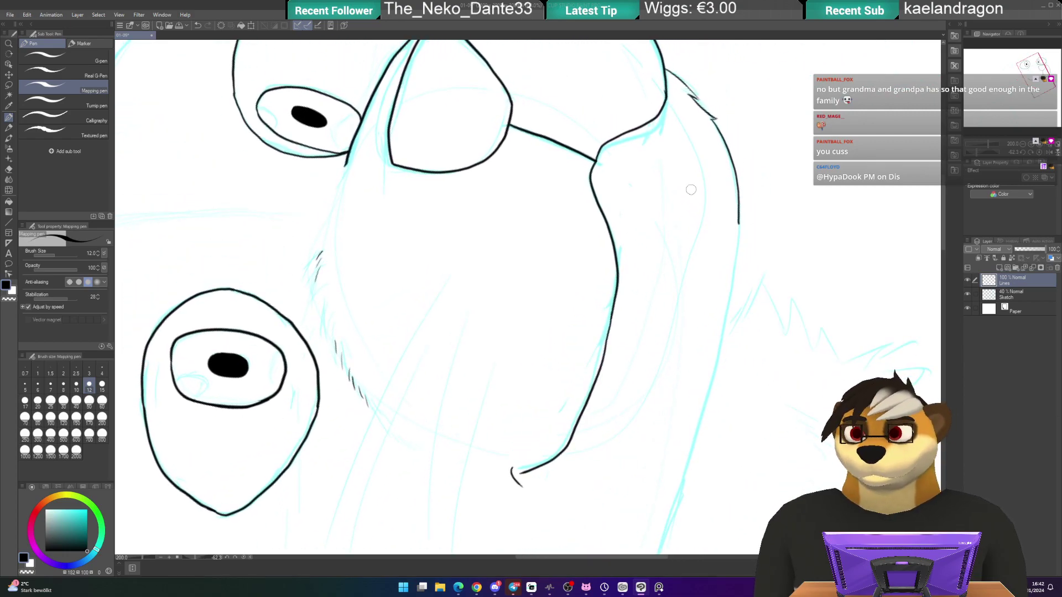
pyautogui.moveTo(746, 191)
pyautogui.mouseDown()
pyautogui.moveTo(721, 246)
pyautogui.moveTo(742, 188)
pyautogui.mouseUp()
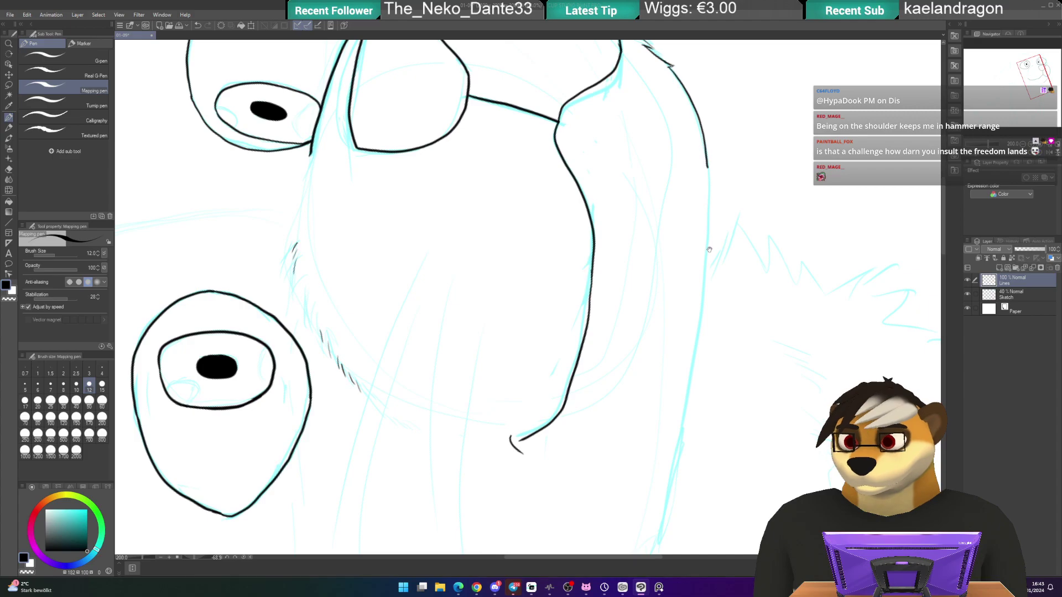
pyautogui.moveTo(708, 246); pyautogui.dragTo(690, 228)
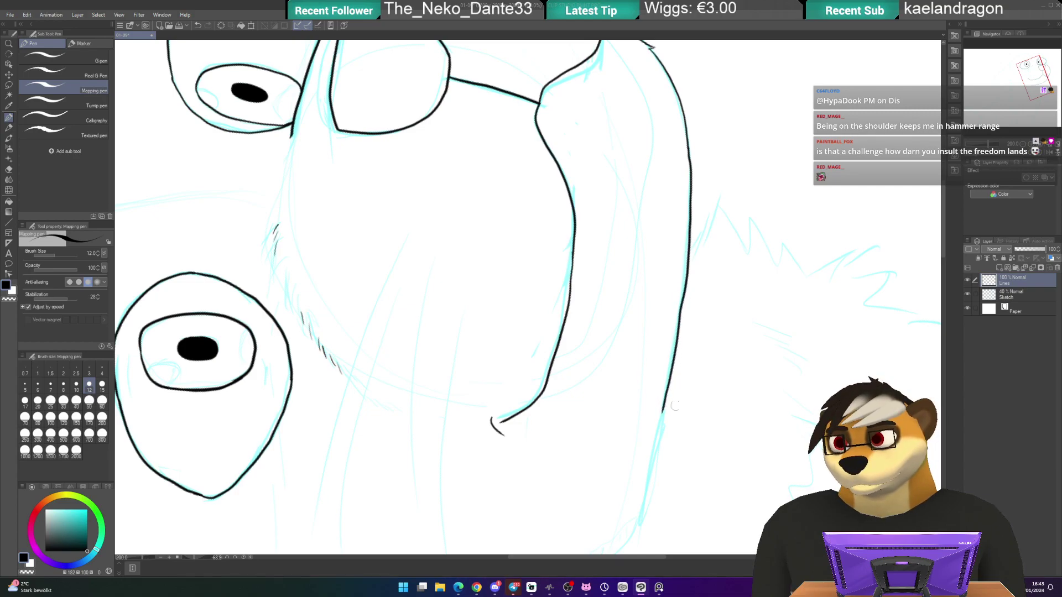
pyautogui.moveTo(630, 303)
pyautogui.mouseDown()
pyautogui.moveTo(647, 197)
pyautogui.moveTo(697, 203)
pyautogui.mouseUp()
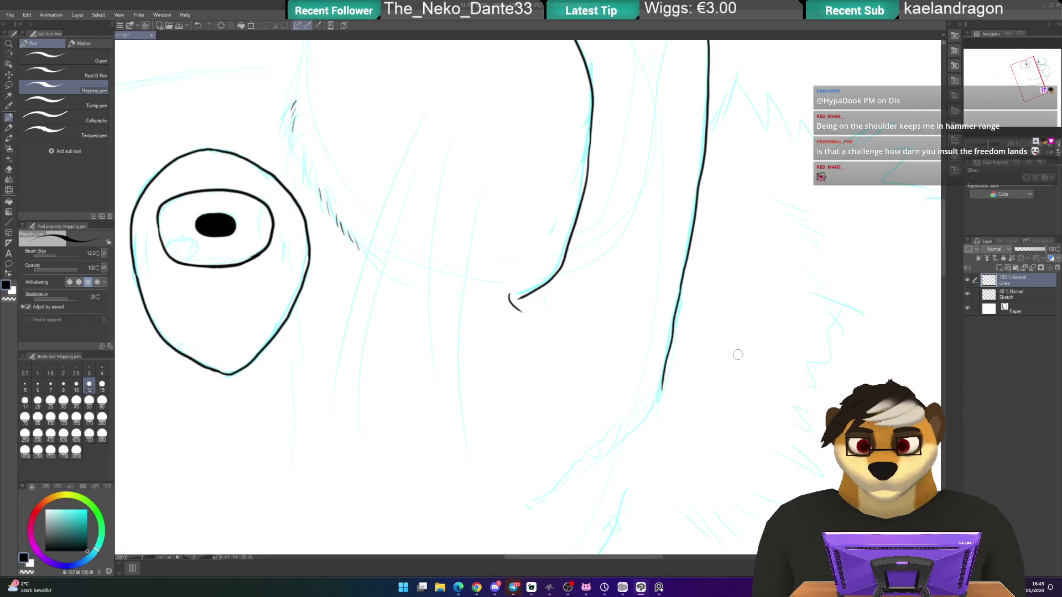
pyautogui.hotkey('ctrl', '@')
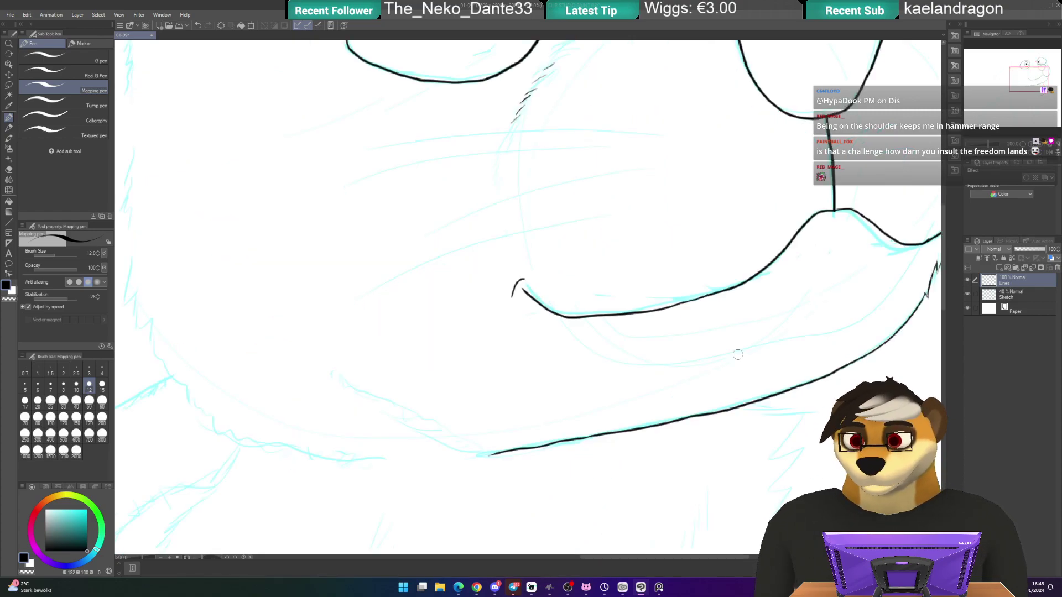
# - Erase the nose's upper contour line between its two upper corners
pyautogui.moveTo(642, 223); pyautogui.dragTo(567, 307)
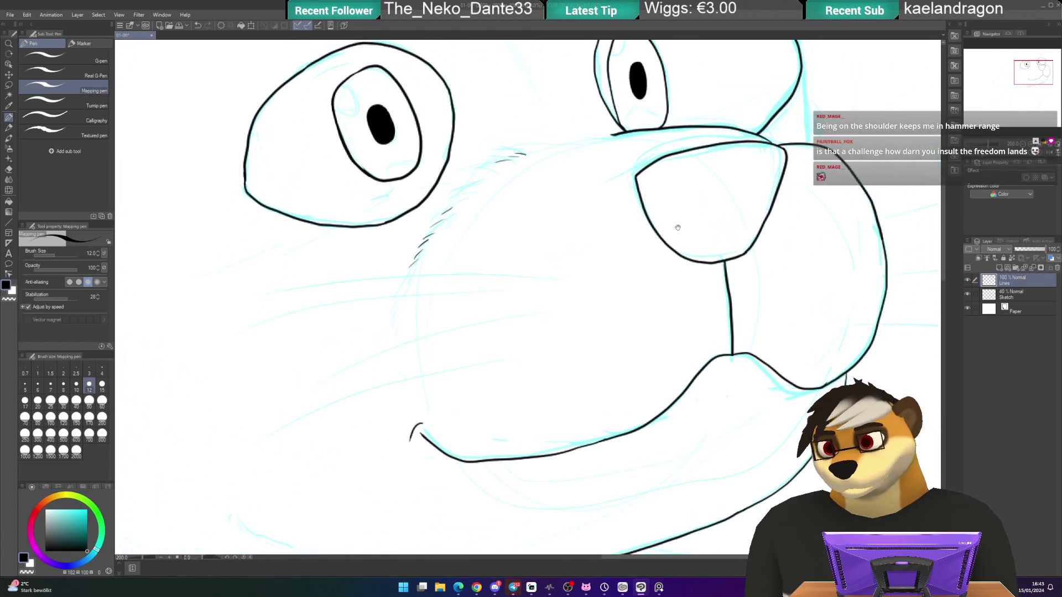
pyautogui.moveTo(645, 234); pyautogui.dragTo(652, 249)
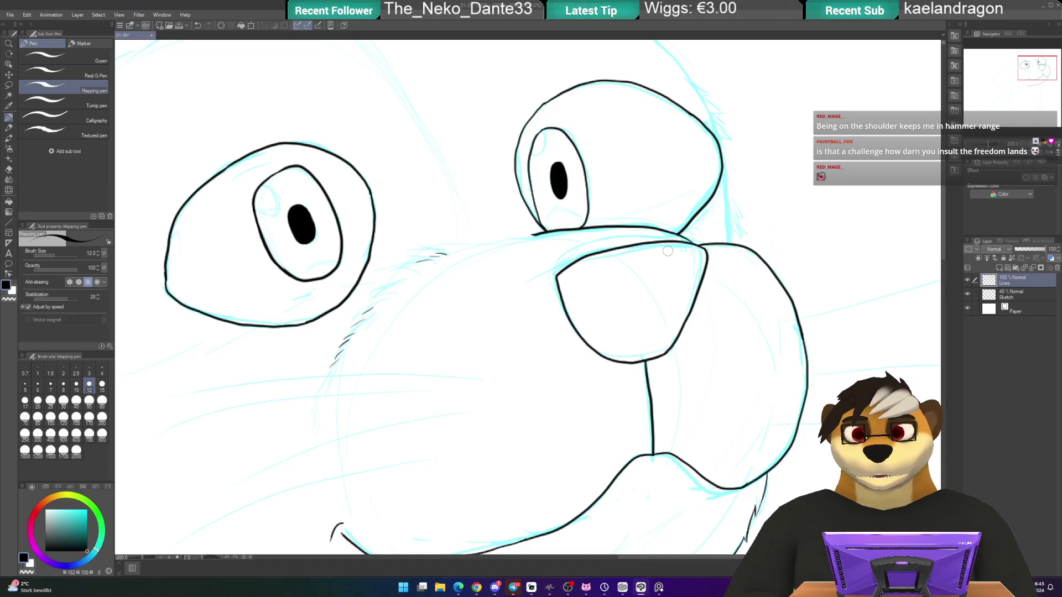
pyautogui.moveTo(584, 299); pyautogui.dragTo(598, 296)
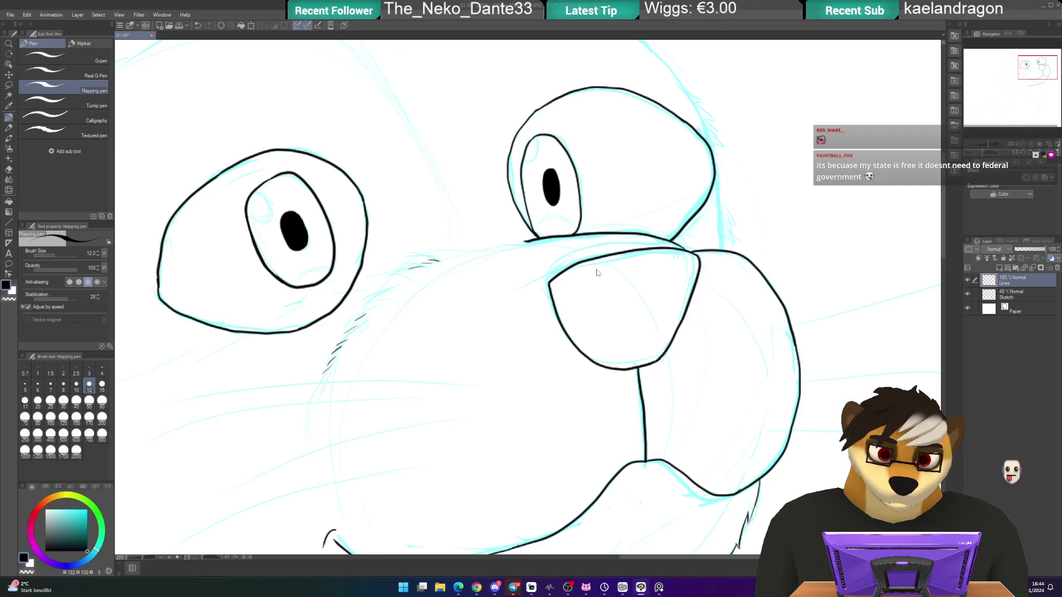
pyautogui.scroll(2, 595, 268)
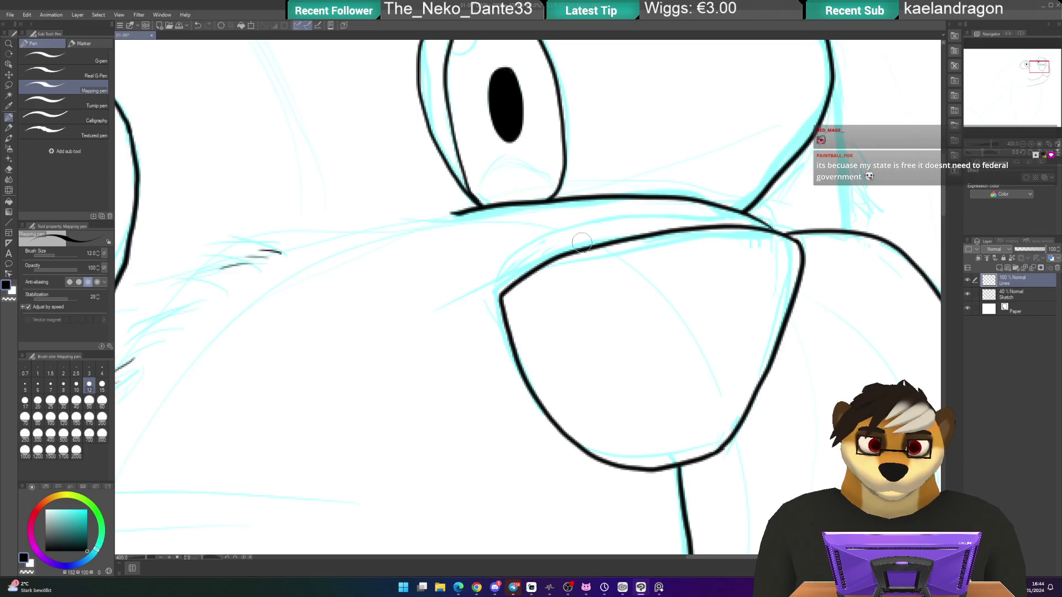
pyautogui.moveTo(657, 194); pyautogui.dragTo(553, 163)
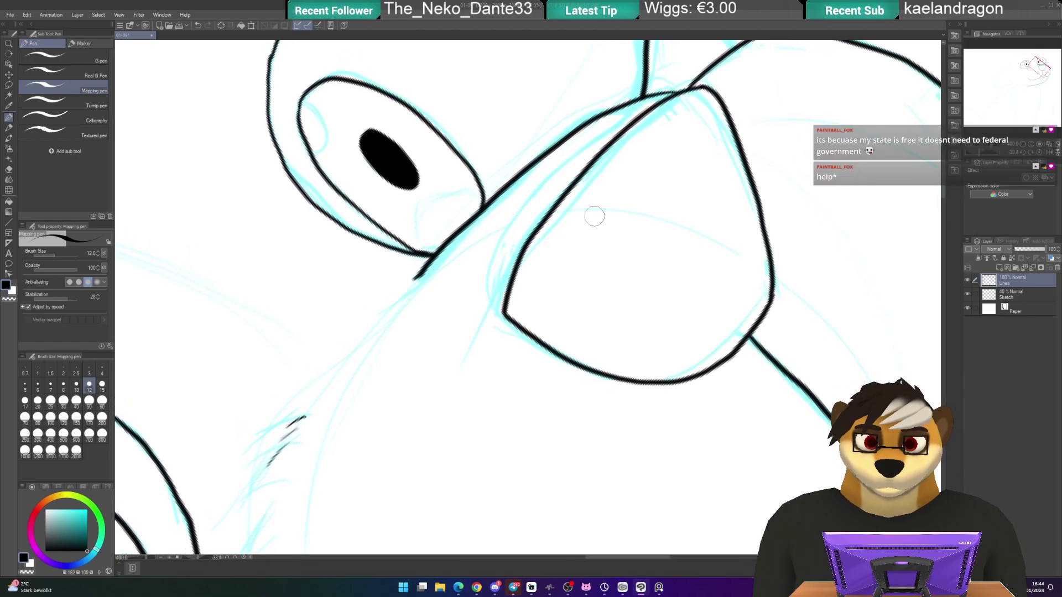
pyautogui.moveTo(594, 204); pyautogui.dragTo(597, 220)
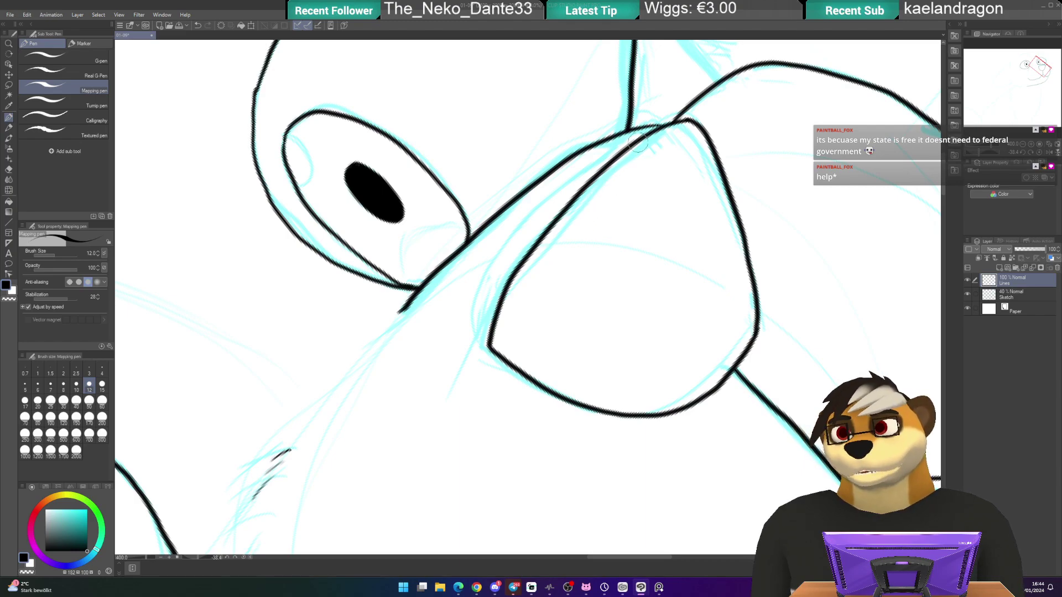
pyautogui.press('e')
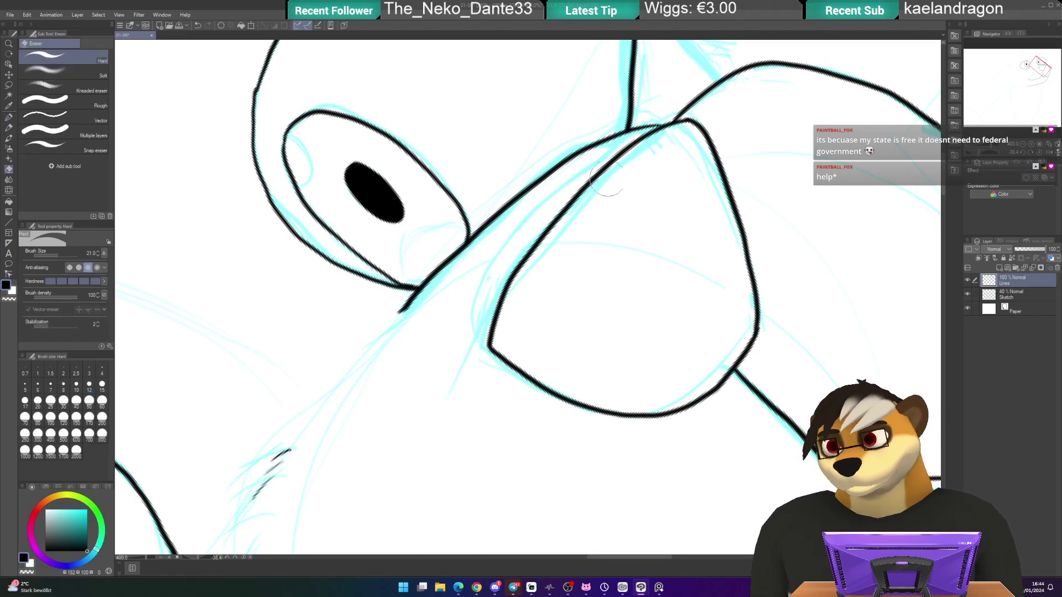
pyautogui.moveTo(643, 150)
pyautogui.mouseDown()
pyautogui.moveTo(659, 136)
pyautogui.moveTo(598, 175)
pyautogui.moveTo(506, 276)
pyautogui.moveTo(490, 334)
pyautogui.moveTo(508, 305)
pyautogui.moveTo(491, 332)
pyautogui.mouseUp()
# - Redraw the nose's upper contour with the Mapping pen as a higher, rounder arc joining both upper corners
pyautogui.press('p')
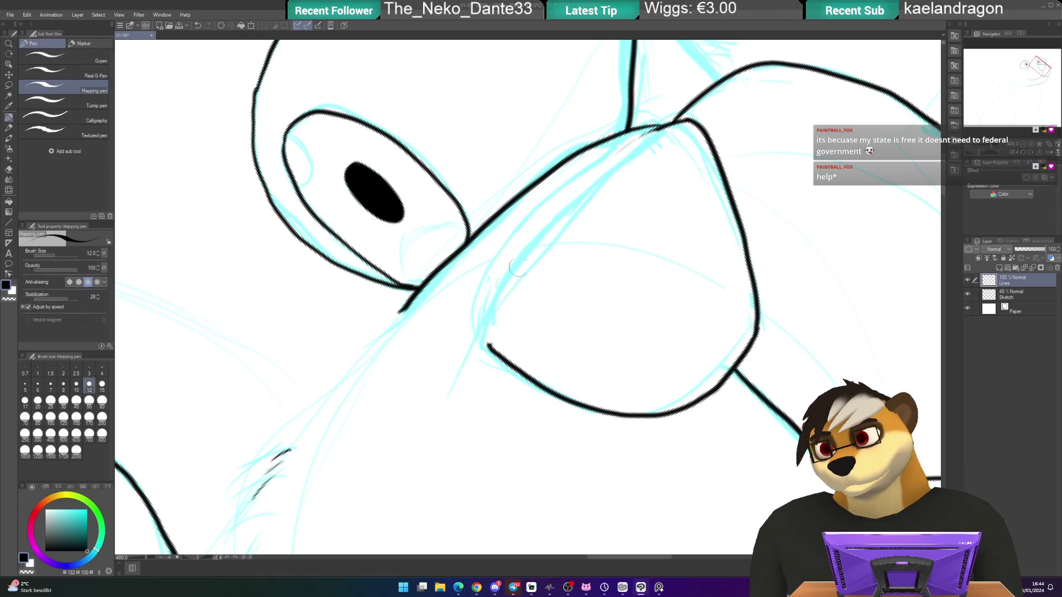
pyautogui.moveTo(657, 130)
pyautogui.mouseDown()
pyautogui.moveTo(572, 178)
pyautogui.moveTo(526, 223)
pyautogui.moveTo(496, 267)
pyautogui.moveTo(483, 344)
pyautogui.mouseUp()
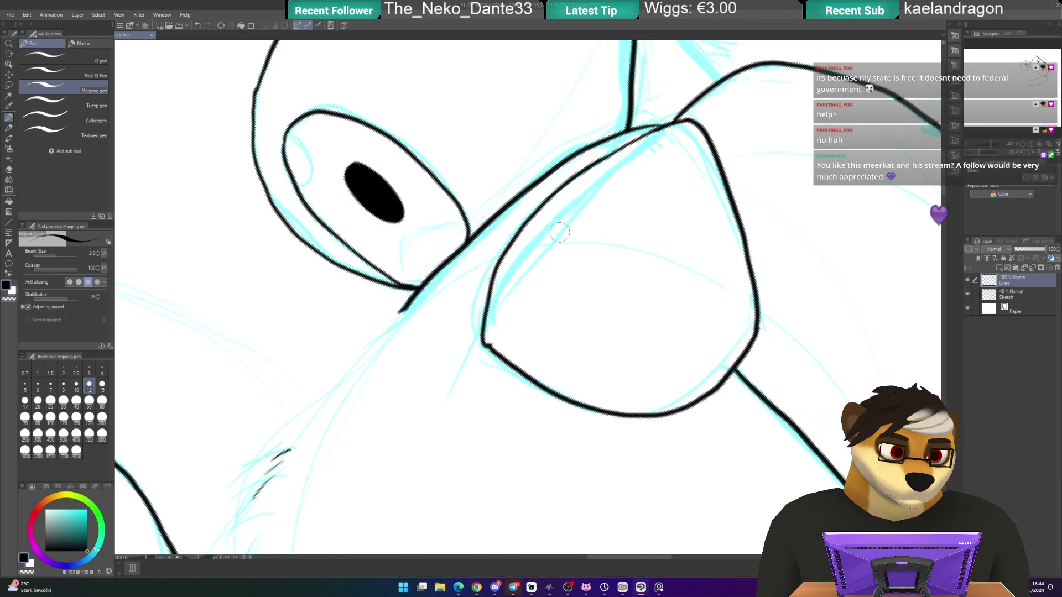
pyautogui.hotkey('ctrl', '@')
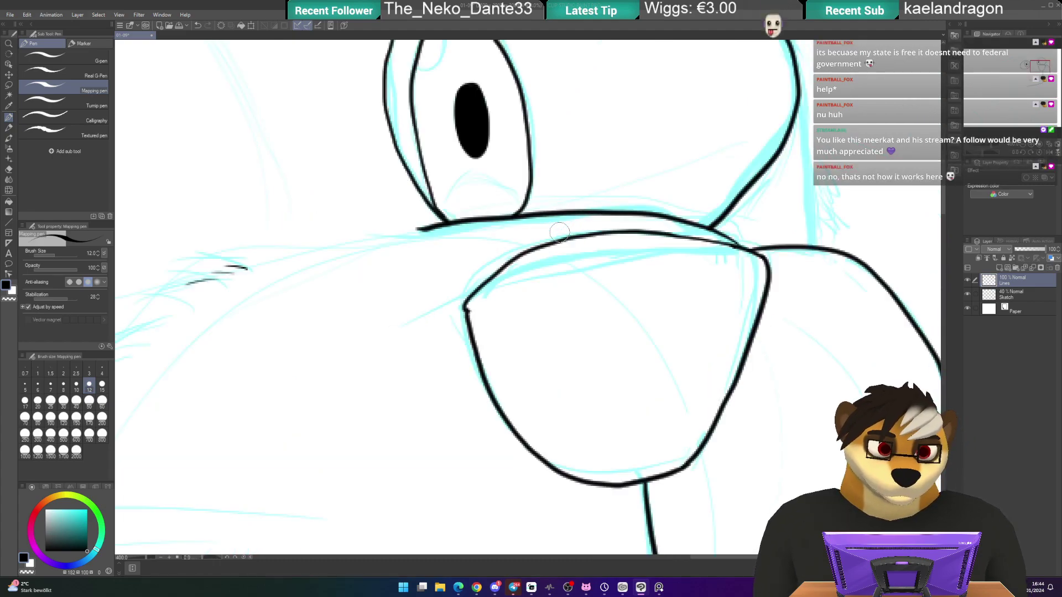
pyautogui.scroll(-2, 560, 232)
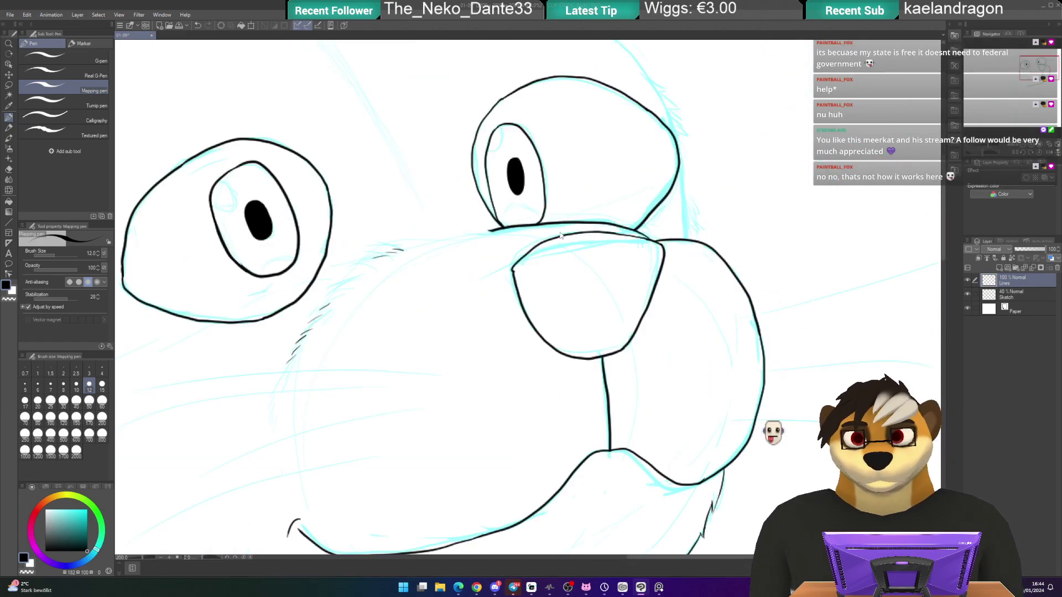
# - Erase the rough corner on the near side of the nose and redraw it as a smooth join between the upper and side contours
pyautogui.scroll(2, 560, 231)
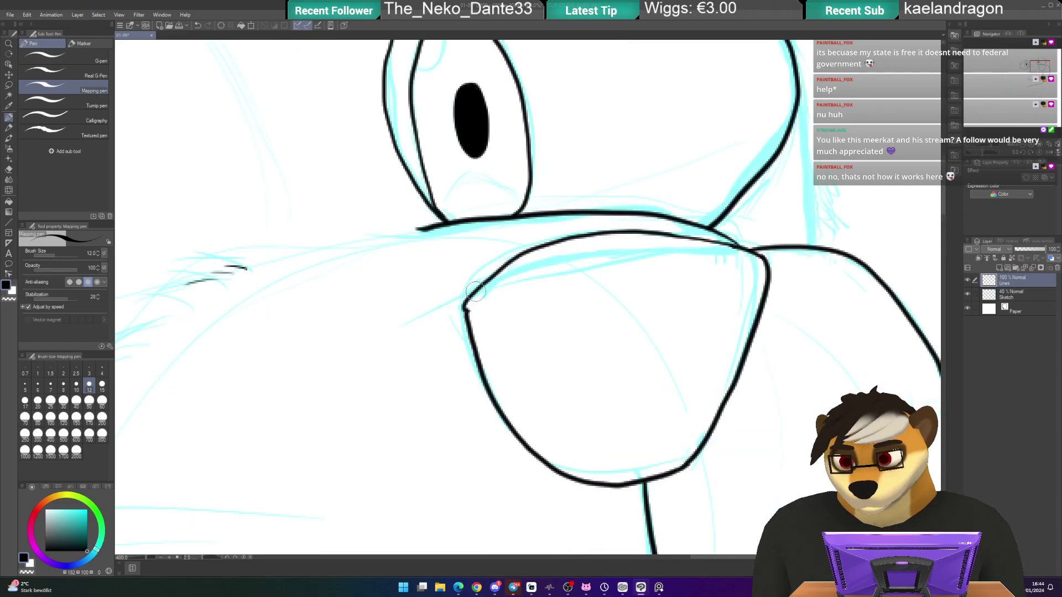
pyautogui.press('e')
pyautogui.moveTo(463, 311); pyautogui.dragTo(487, 283)
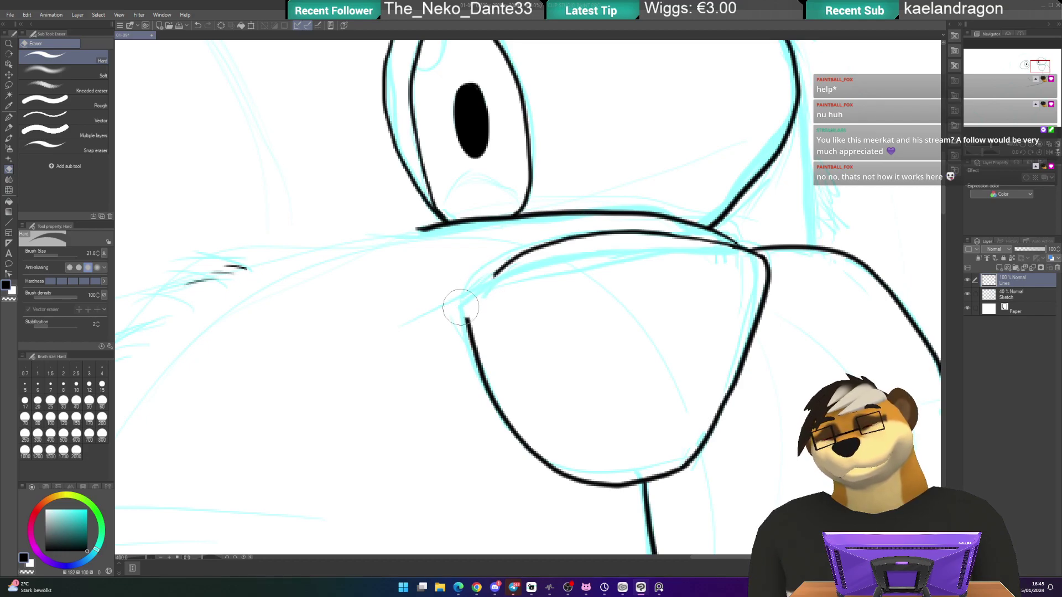
pyautogui.press('p')
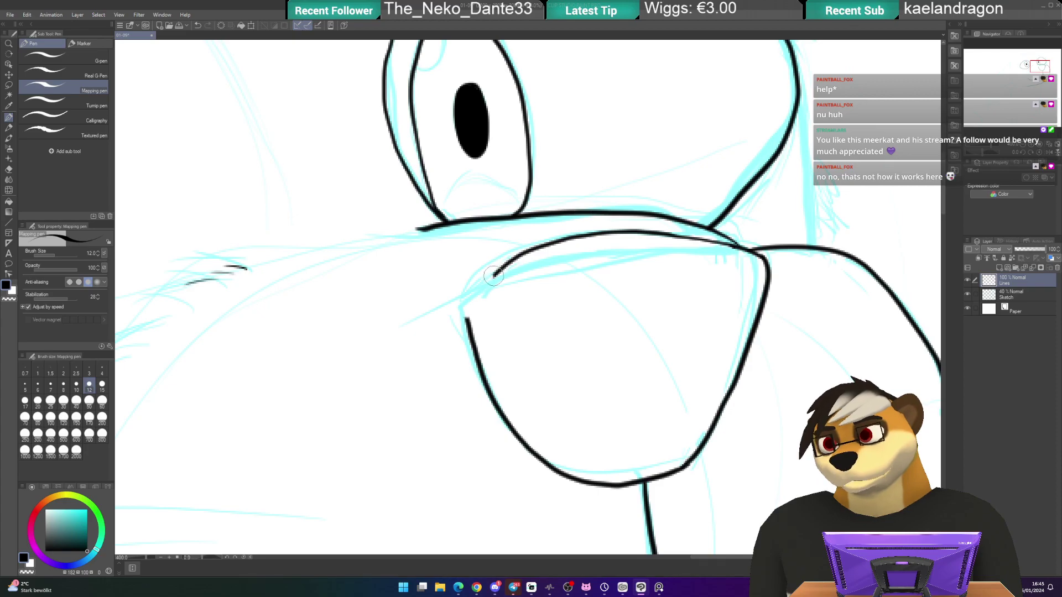
pyautogui.moveTo(491, 277); pyautogui.dragTo(463, 314)
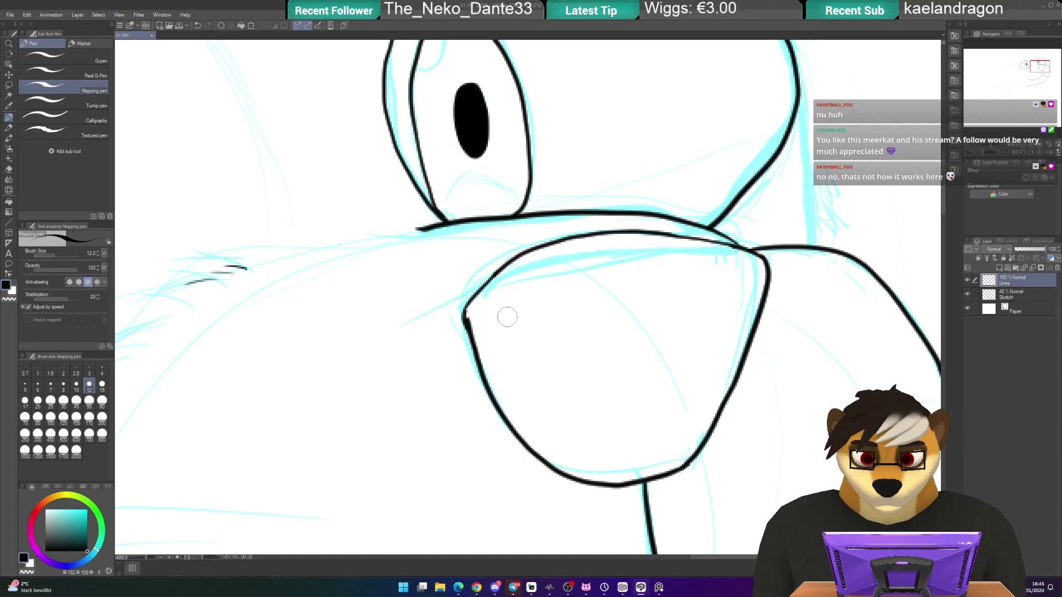
pyautogui.scroll(2, 507, 317)
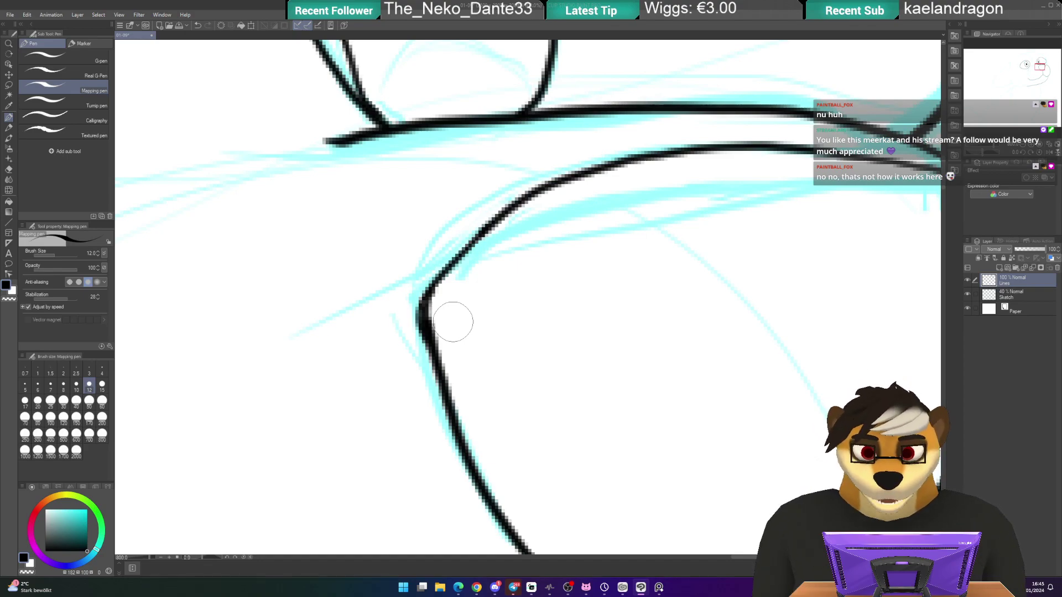
pyautogui.scroll(-3, 454, 325)
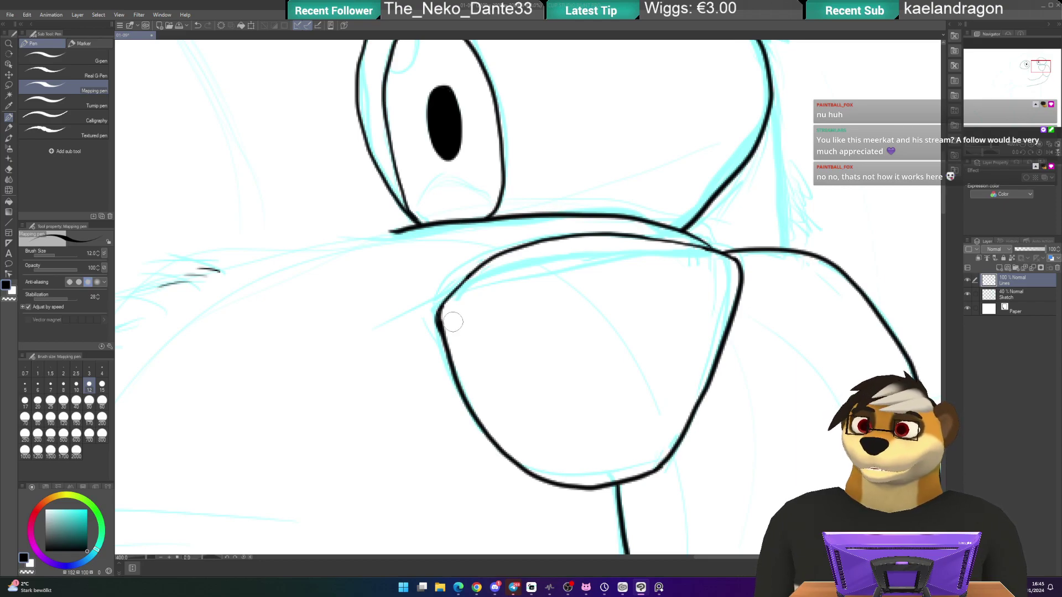
pyautogui.scroll(-2, 452, 321)
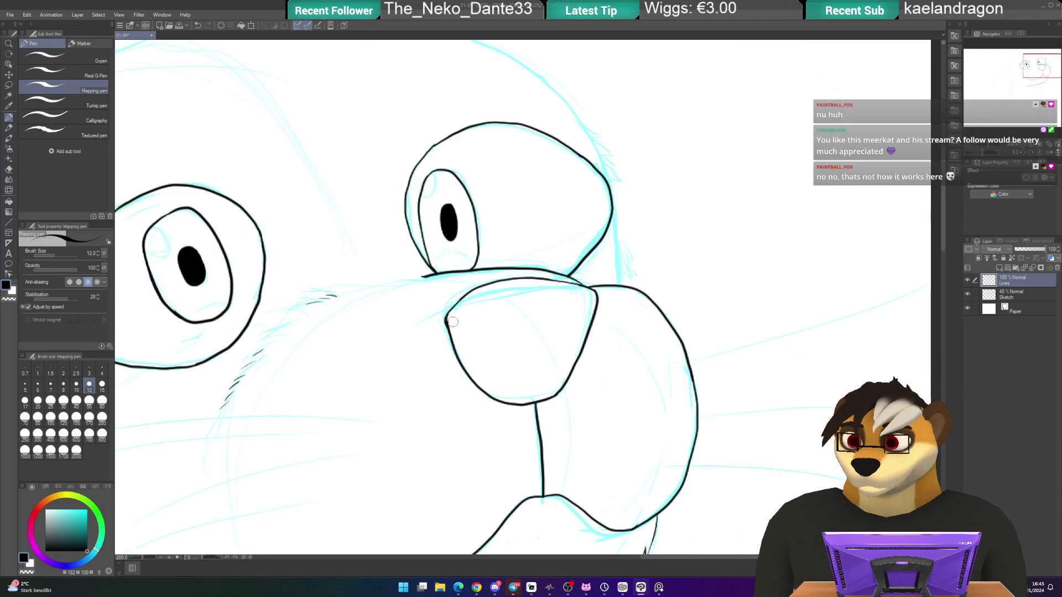
# - Try to ink a short segment of the head outline above the far eye
pyautogui.moveTo(453, 321); pyautogui.dragTo(500, 279)
pyautogui.moveTo(394, 316); pyautogui.dragTo(486, 230)
pyautogui.moveTo(421, 328); pyautogui.dragTo(474, 237)
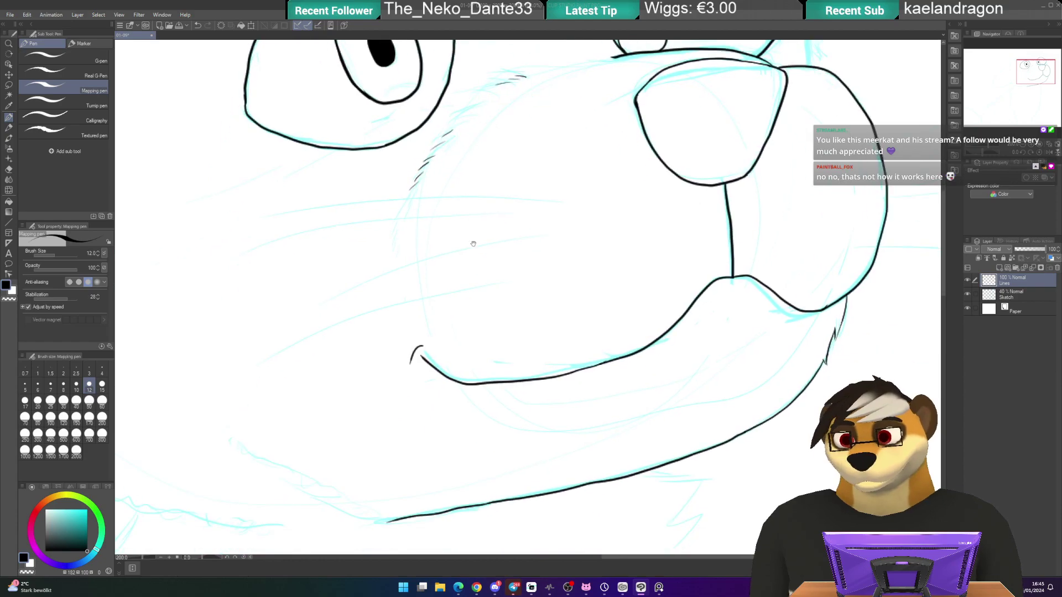
pyautogui.moveTo(476, 304); pyautogui.dragTo(513, 207)
pyautogui.moveTo(391, 324); pyautogui.dragTo(474, 277)
pyautogui.moveTo(375, 291)
pyautogui.mouseDown()
pyautogui.moveTo(474, 281)
pyautogui.moveTo(492, 298)
pyautogui.moveTo(487, 270)
pyautogui.moveTo(408, 349)
pyautogui.moveTo(352, 333)
pyautogui.mouseUp()
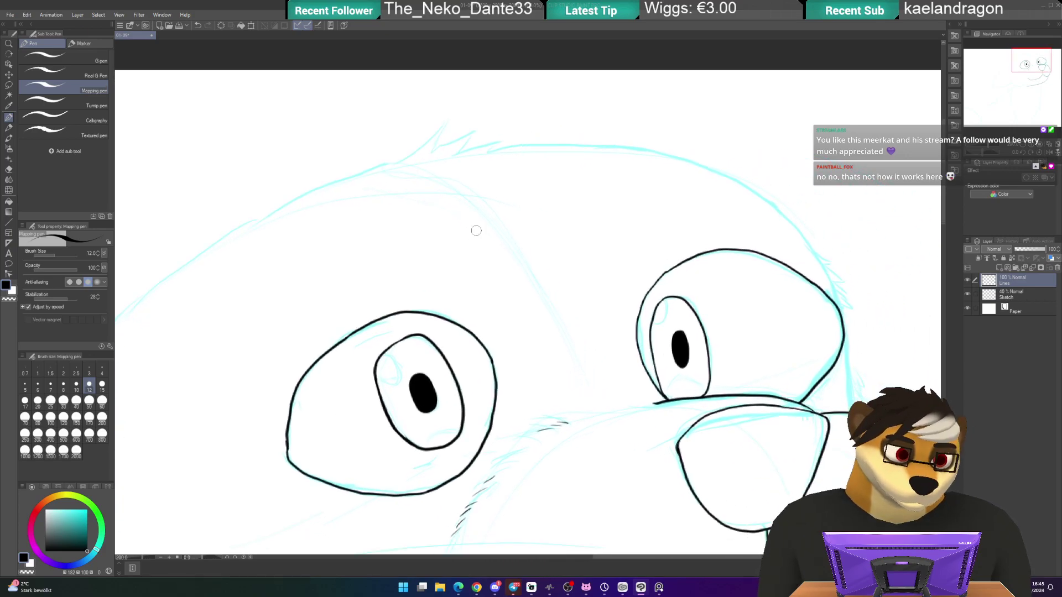
pyautogui.moveTo(757, 219); pyautogui.dragTo(671, 249)
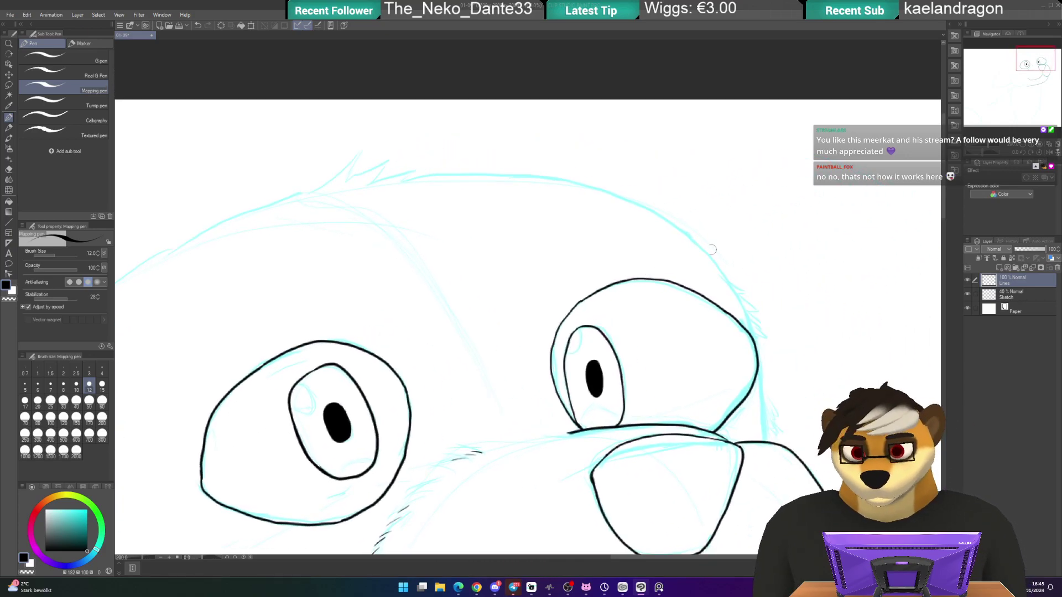
pyautogui.moveTo(575, 172); pyautogui.dragTo(614, 168)
pyautogui.moveTo(651, 292); pyautogui.dragTo(512, 165)
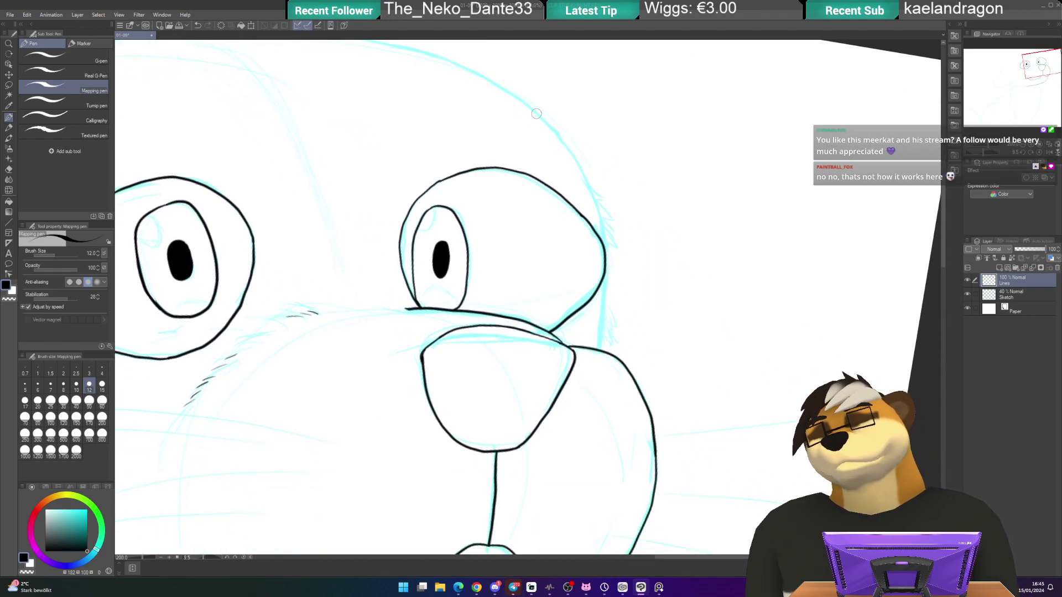
pyautogui.moveTo(512, 95); pyautogui.dragTo(542, 119)
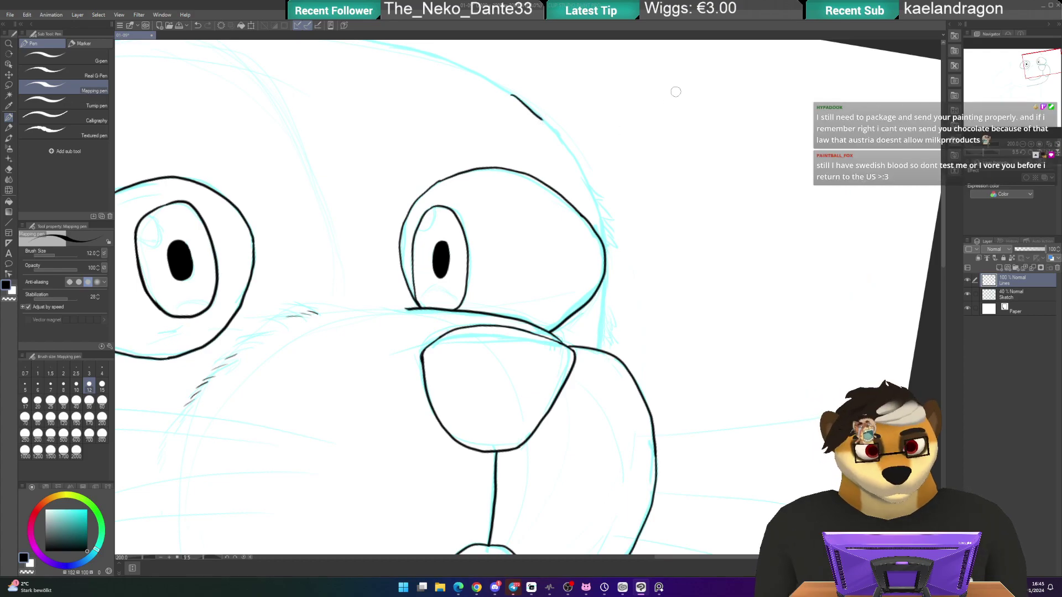
pyautogui.hotkey('ctrl', 'z')
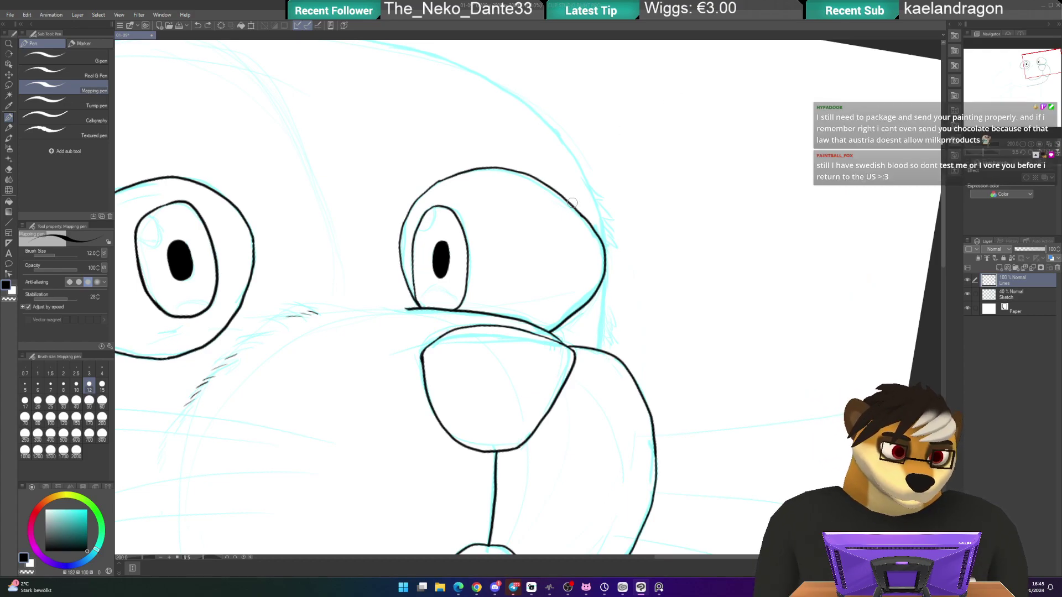
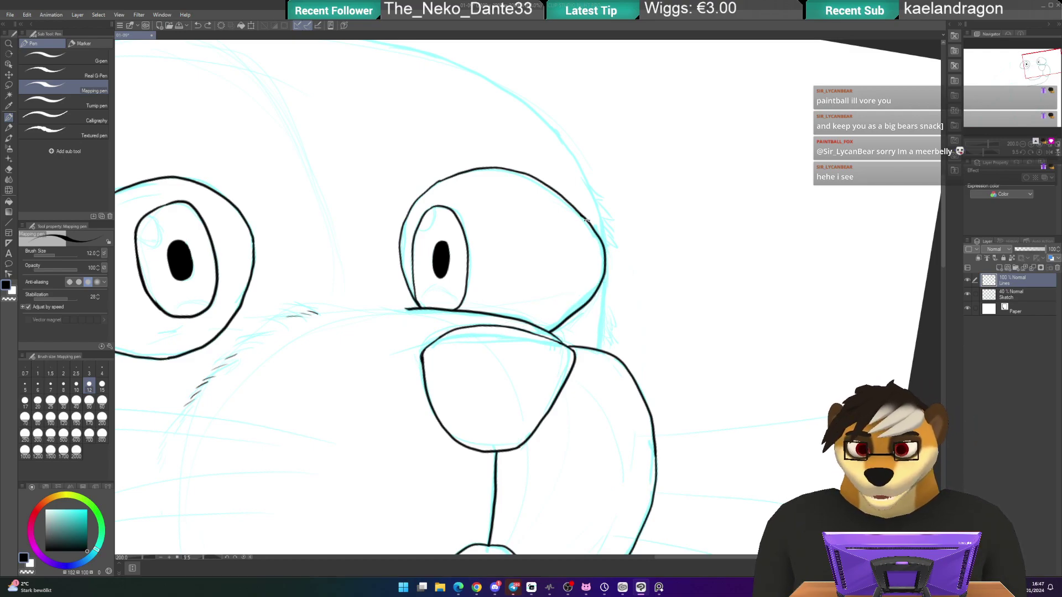
pyautogui.moveTo(593, 224); pyautogui.dragTo(612, 223)
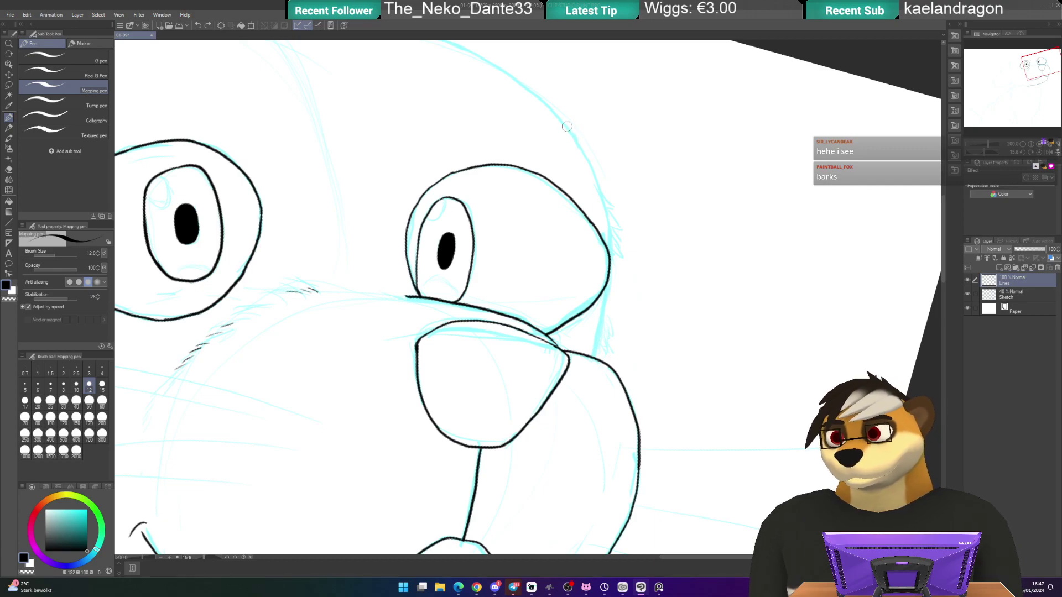
pyautogui.moveTo(568, 126); pyautogui.dragTo(577, 136)
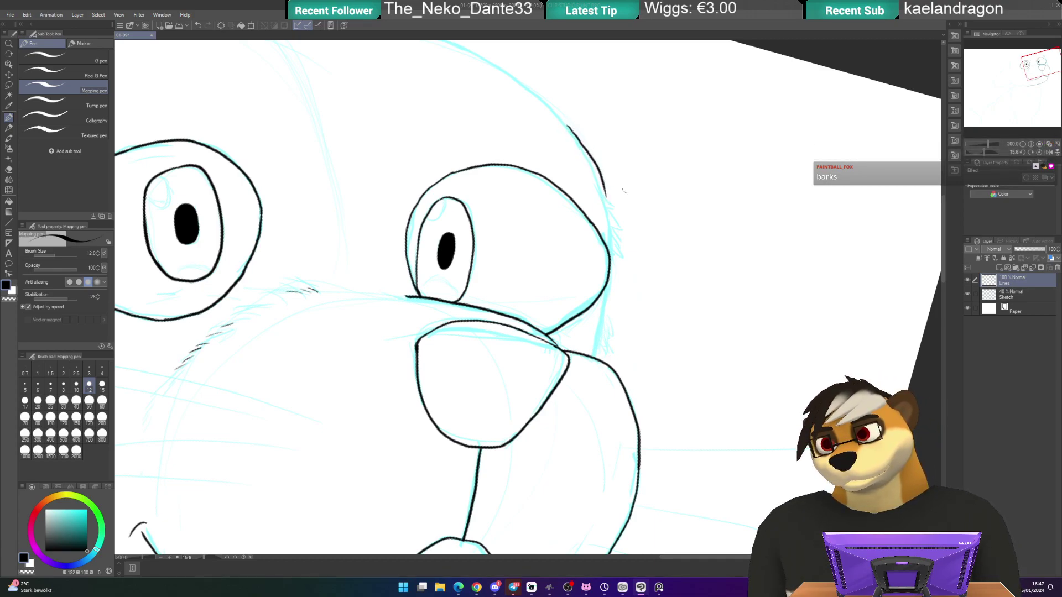
pyautogui.hotkey('ctrl', 'z')
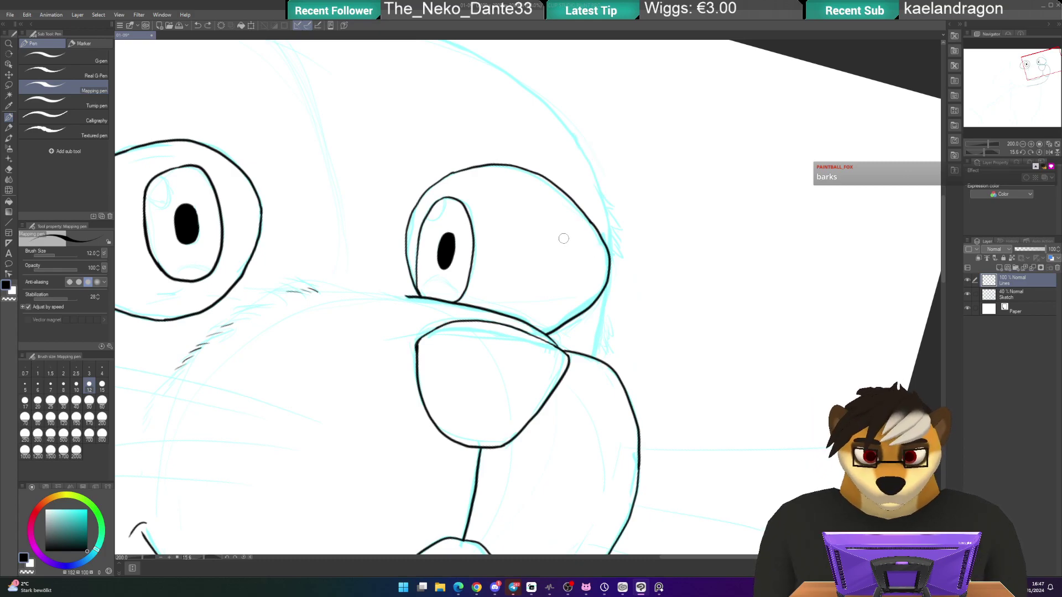
pyautogui.moveTo(563, 231); pyautogui.dragTo(553, 254)
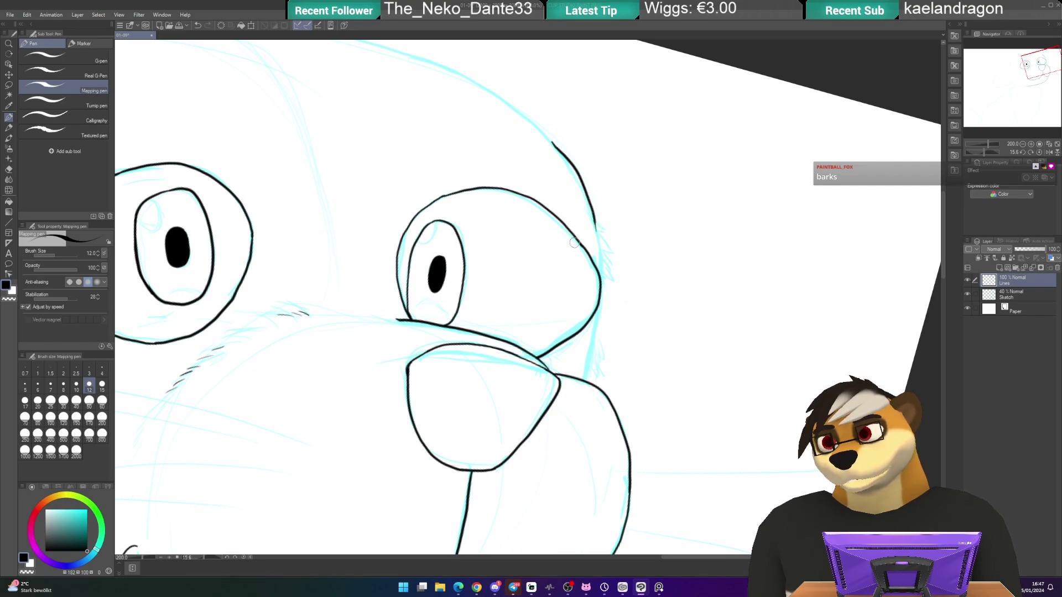
pyautogui.hotkey('ctrl', 'z')
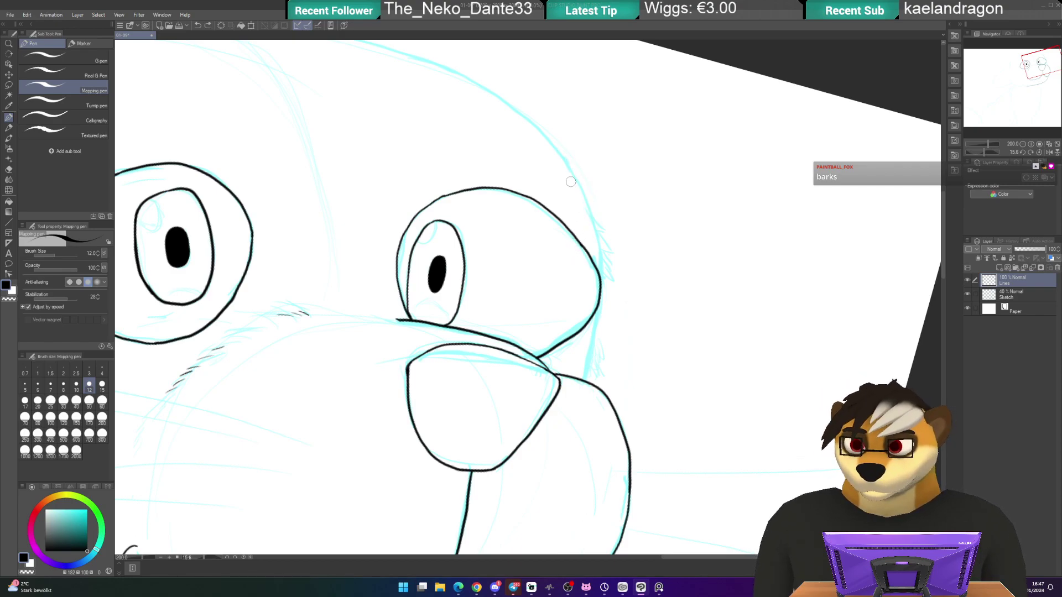
pyautogui.moveTo(619, 174)
pyautogui.mouseDown()
pyautogui.moveTo(570, 128)
pyautogui.moveTo(587, 157)
pyautogui.mouseUp()
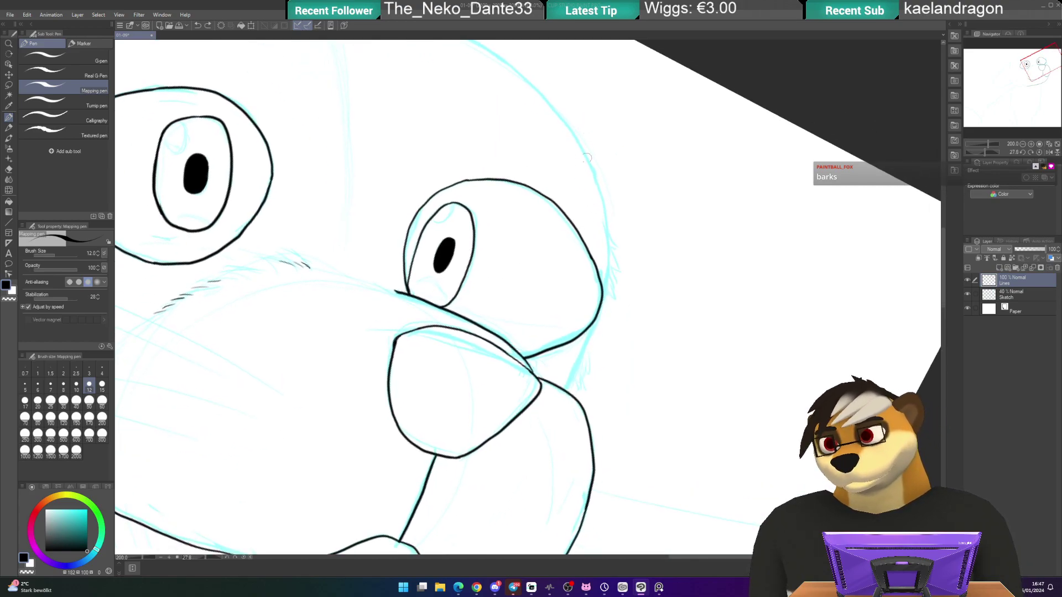
pyautogui.moveTo(528, 138); pyautogui.dragTo(558, 140)
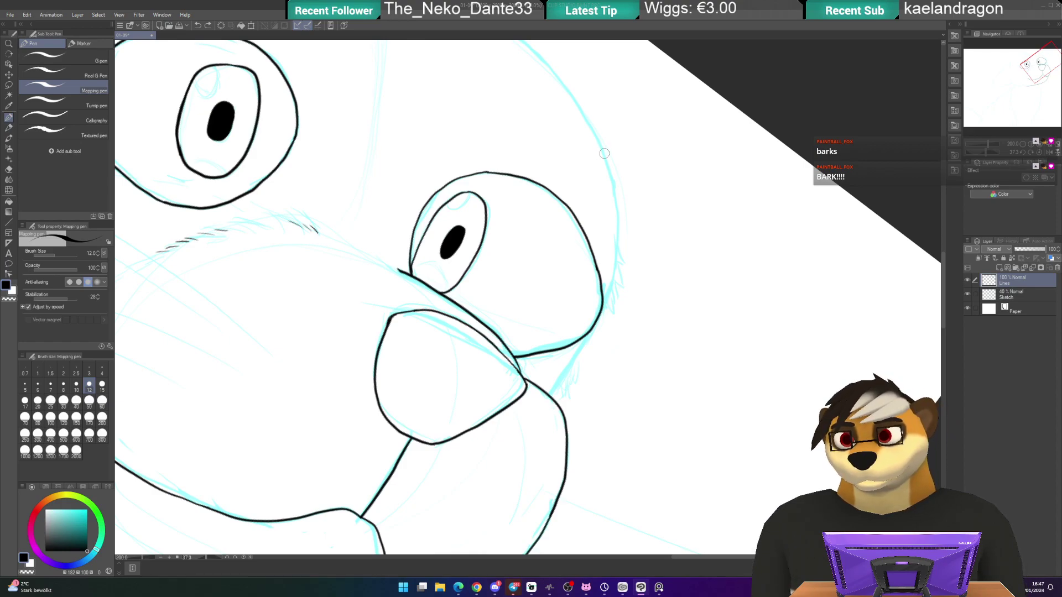
pyautogui.moveTo(613, 178); pyautogui.dragTo(618, 230)
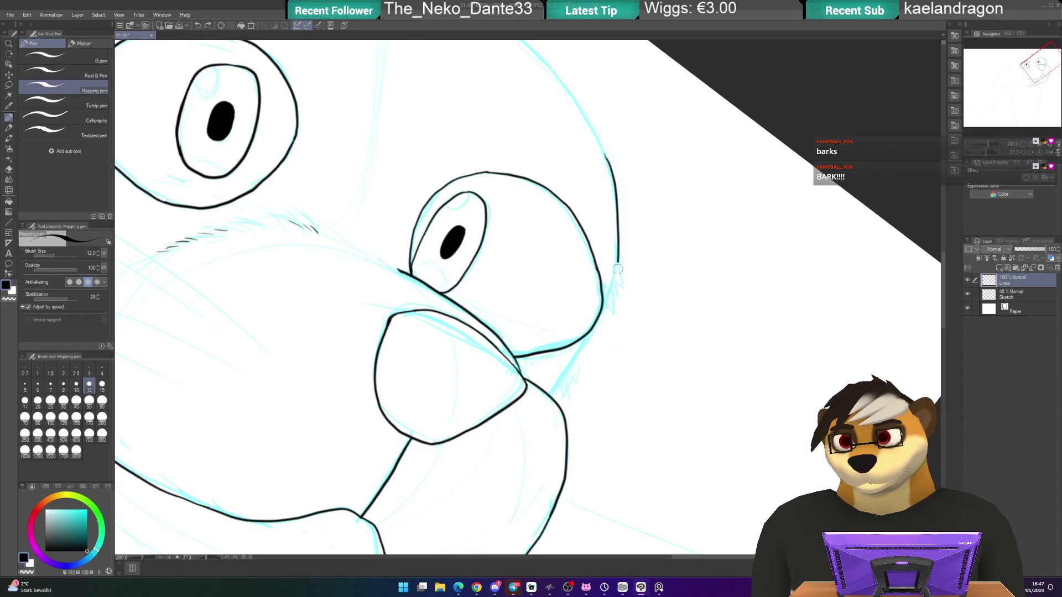
pyautogui.hotkey('ctrl', 'z')
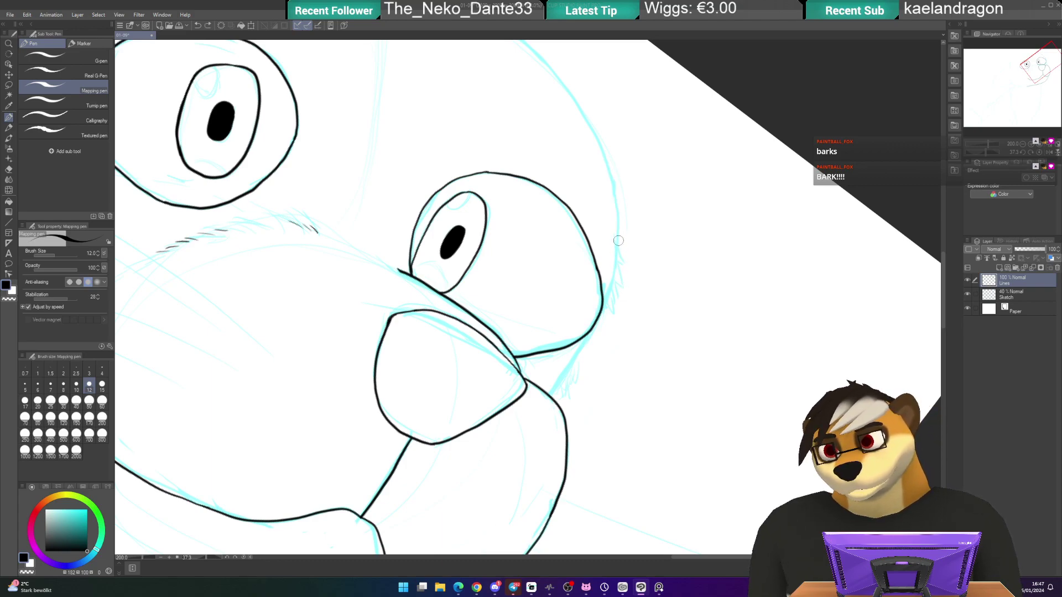
# - Ink the jagged fur tufts beside the far eye and the smooth head outline curving down into them
pyautogui.moveTo(619, 260); pyautogui.dragTo(620, 286)
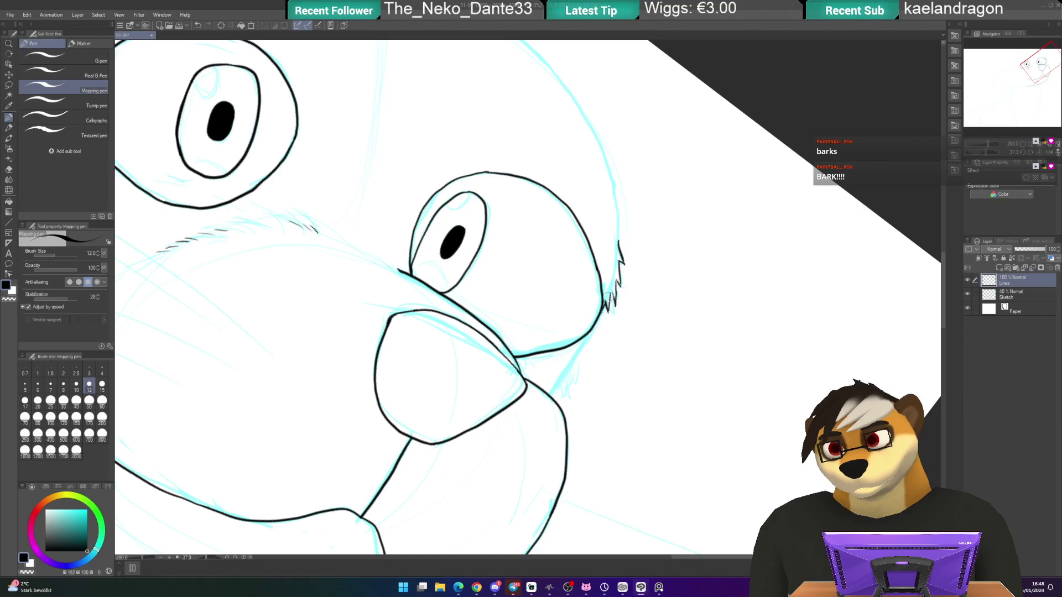
pyautogui.scroll(2, 652, 274)
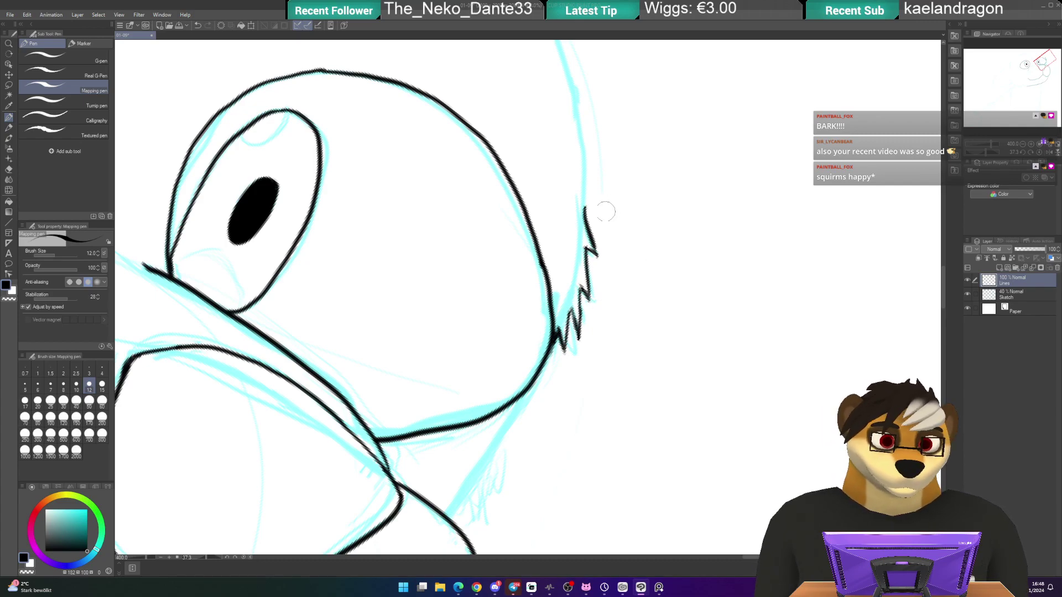
pyautogui.moveTo(568, 214); pyautogui.dragTo(574, 316)
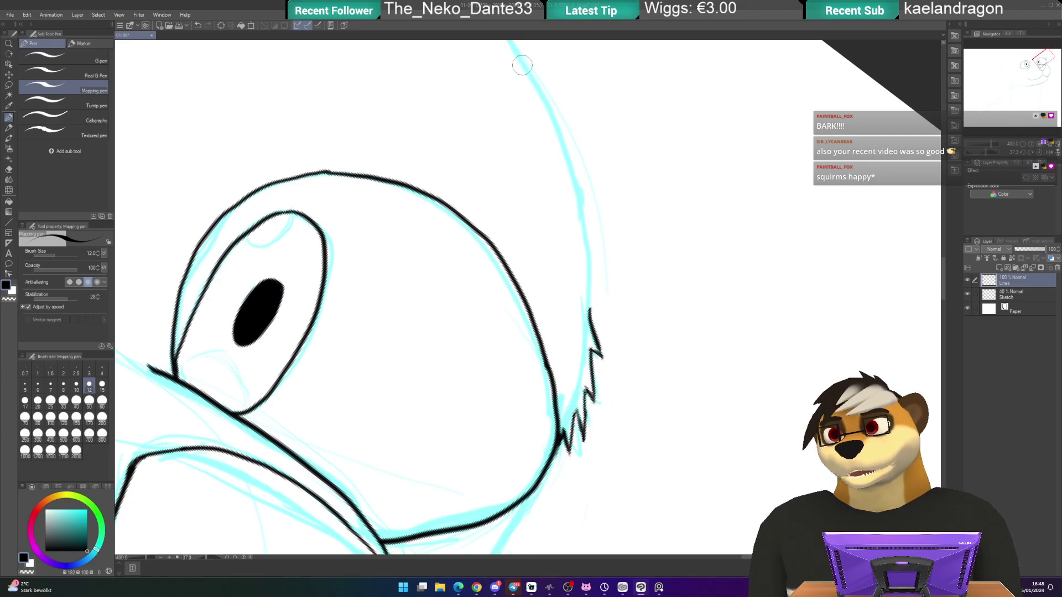
pyautogui.moveTo(523, 63)
pyautogui.mouseDown()
pyautogui.moveTo(583, 187)
pyautogui.moveTo(598, 281)
pyautogui.moveTo(592, 314)
pyautogui.moveTo(581, 181)
pyautogui.moveTo(536, 71)
pyautogui.mouseUp()
pyautogui.hotkey('ctrl', 'z')
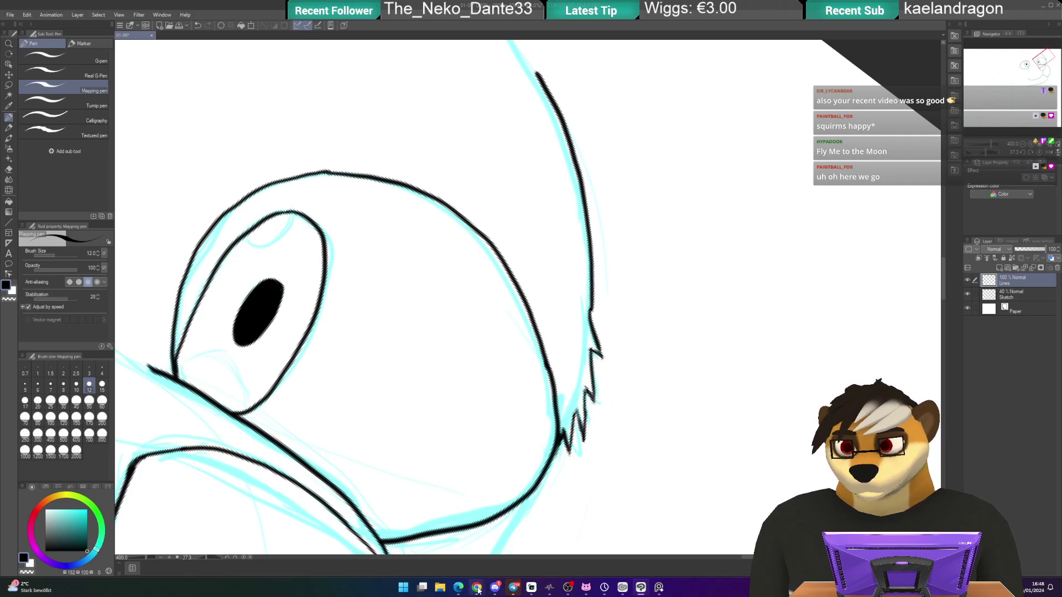
# - Switch to the YouTube window in Chrome and pause the Going Live lofi mix
pyautogui.moveTo(478, 591)
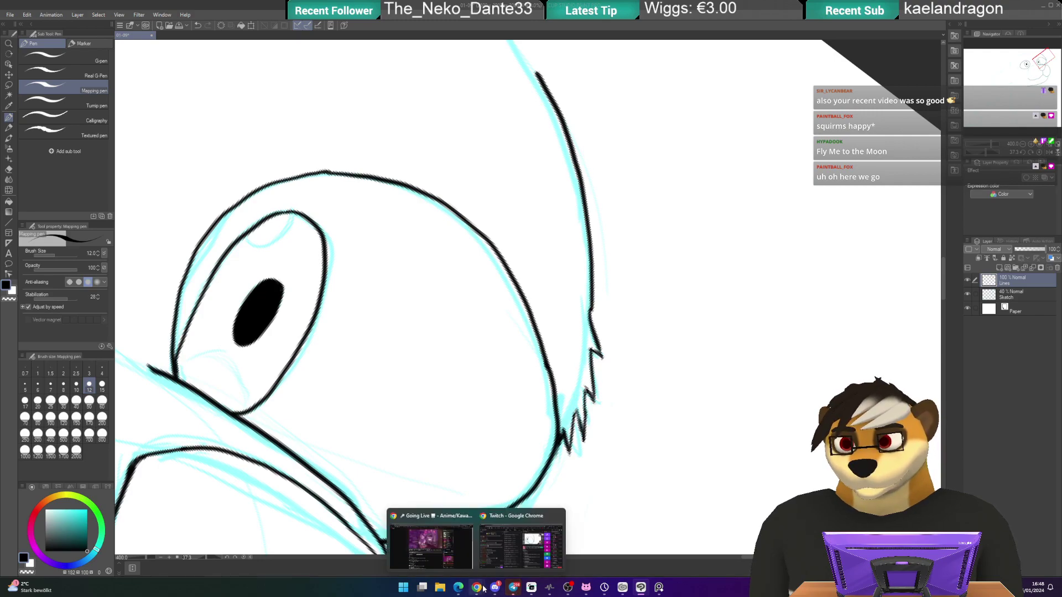
pyautogui.click(457, 560)
pyautogui.click(511, 206)
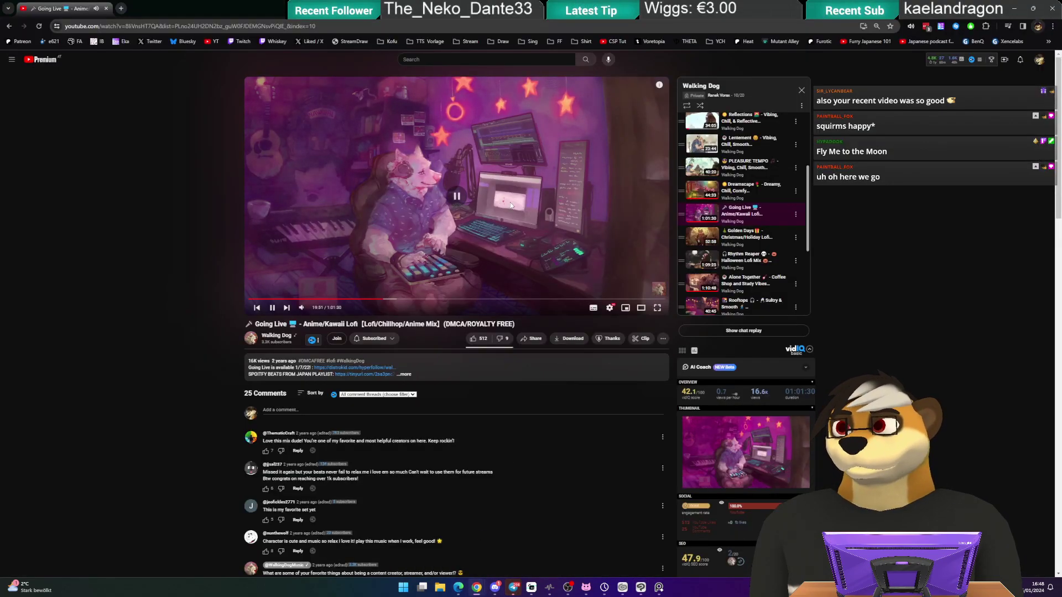
# - Open the StreamerSonglist page, turn off Edit Mode and request Fly Me to the Moon by Frank Sinatra
pyautogui.click(467, 42)
pyautogui.click(504, 168)
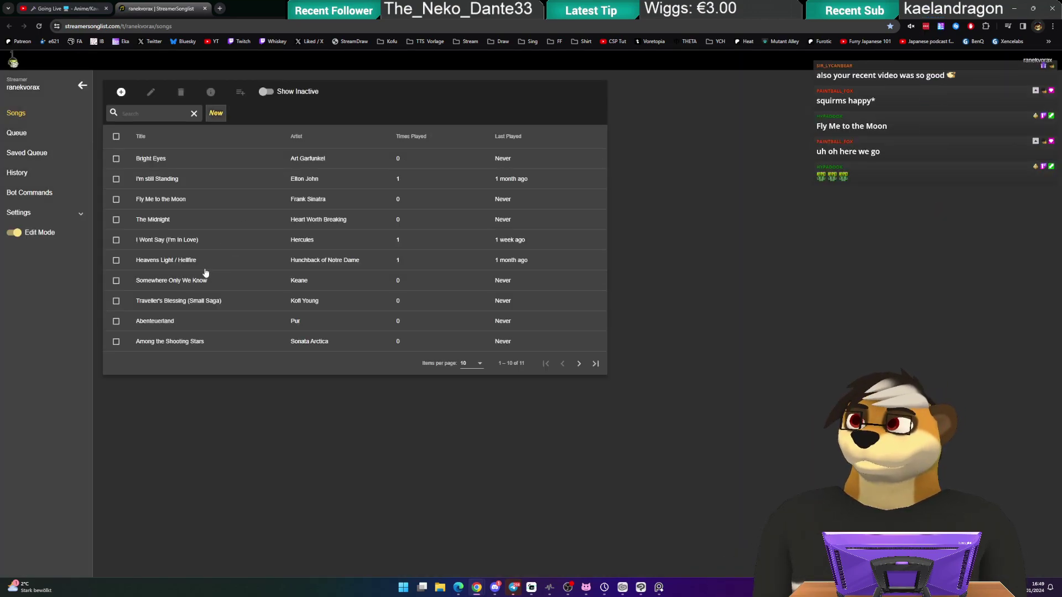
pyautogui.click(55, 240)
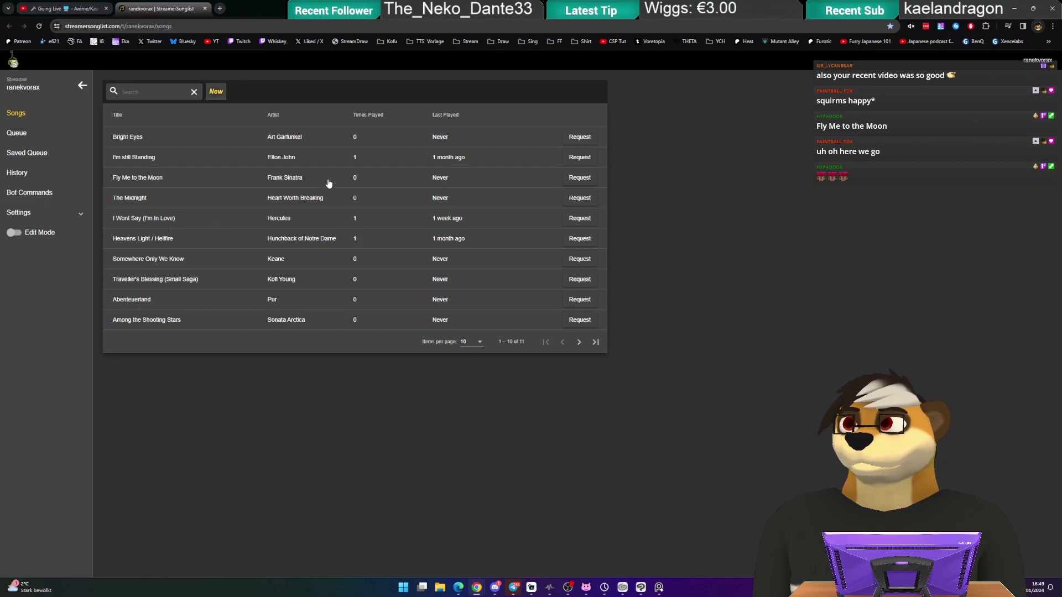
pyautogui.click(590, 177)
# - Turn Edit Mode back on and open the song queue
pyautogui.click(14, 232)
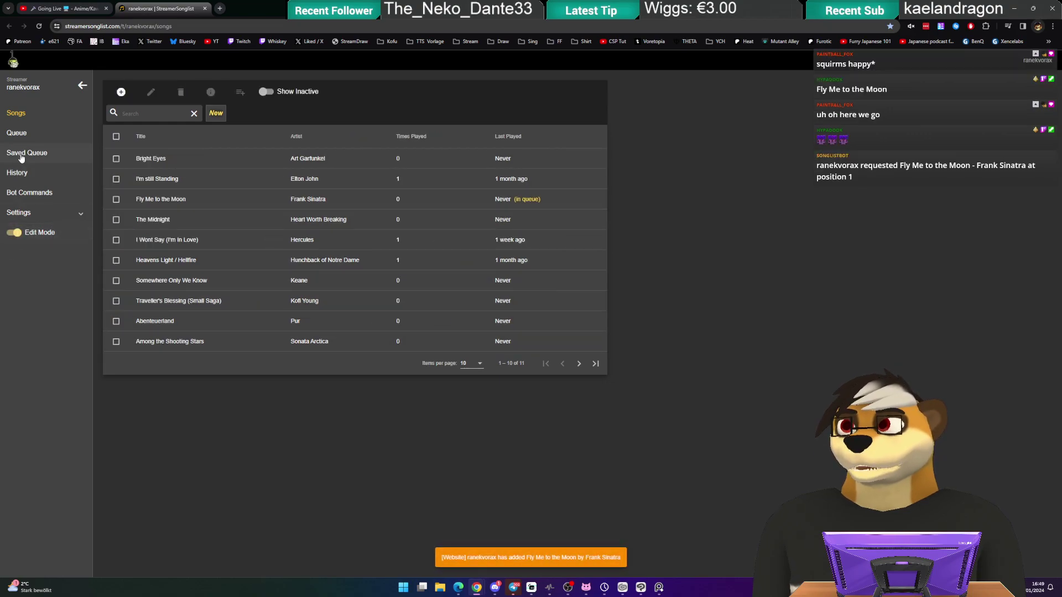
pyautogui.click(20, 157)
pyautogui.click(17, 133)
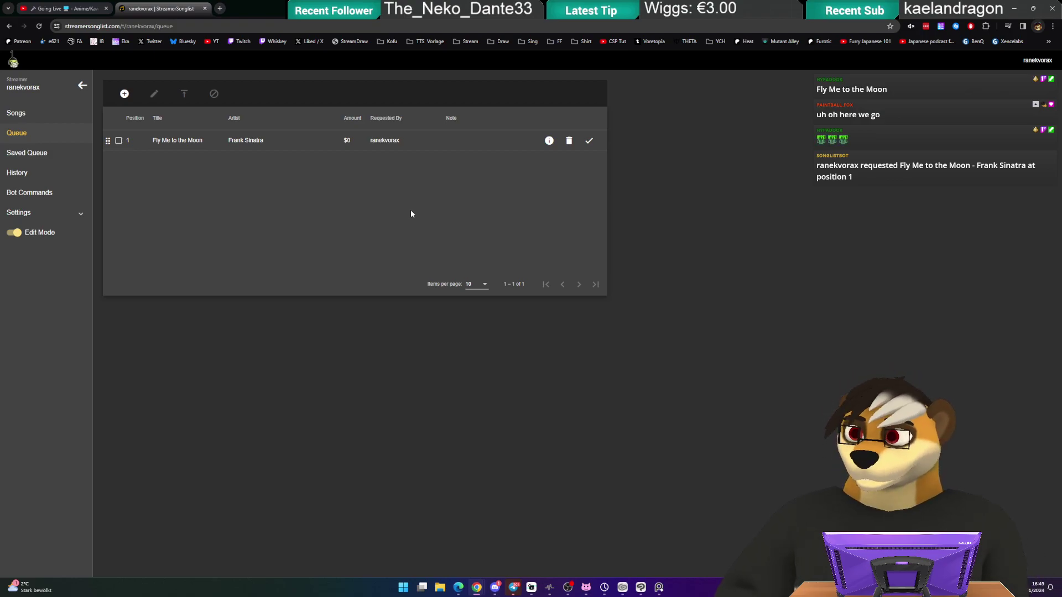
# - Open YouTube in a new tab and bring up the Karaoke playlist
pyautogui.click(214, 41)
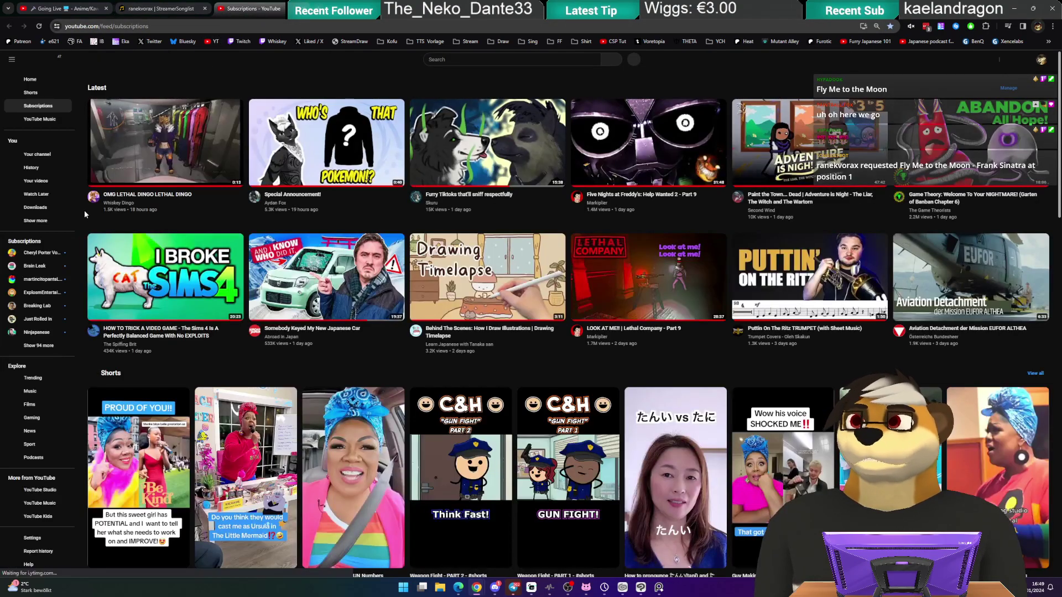
pyautogui.click(35, 221)
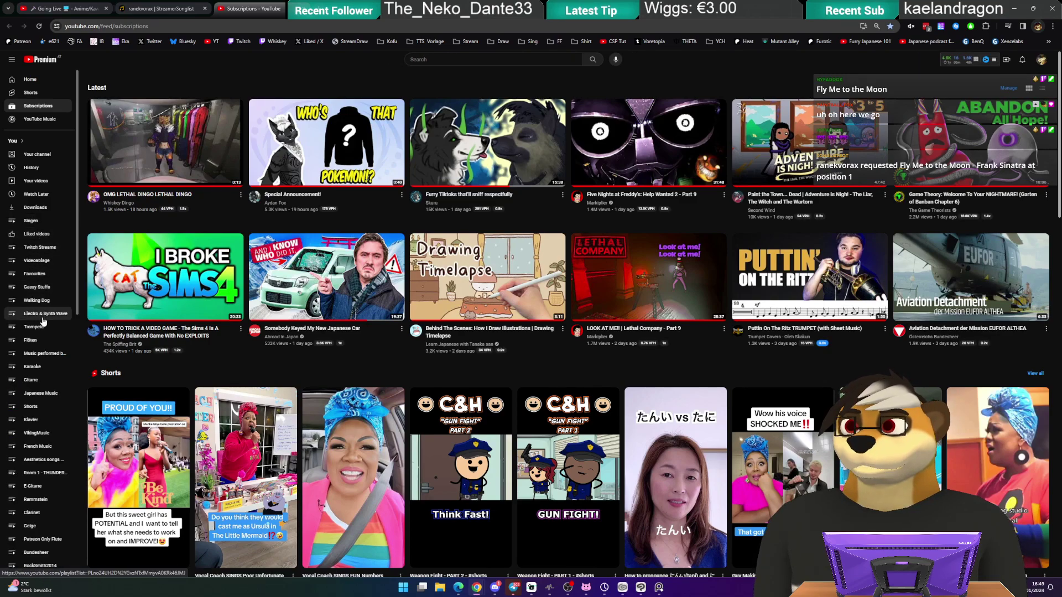
pyautogui.click(39, 366)
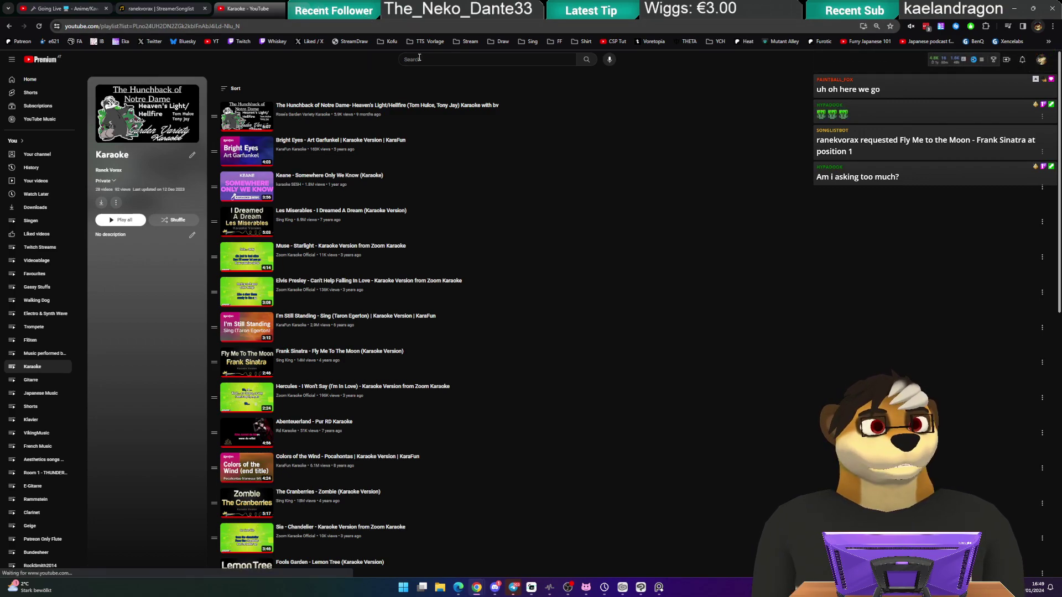
# - Reduce the browser to a smaller window, then open the karaoke video of Fly Me To The Moon and pause it
pyautogui.moveTo(443, 15)
pyautogui.mouseDown()
pyautogui.moveTo(594, 38)
pyautogui.moveTo(733, 18)
pyautogui.moveTo(492, 20)
pyautogui.mouseUp()
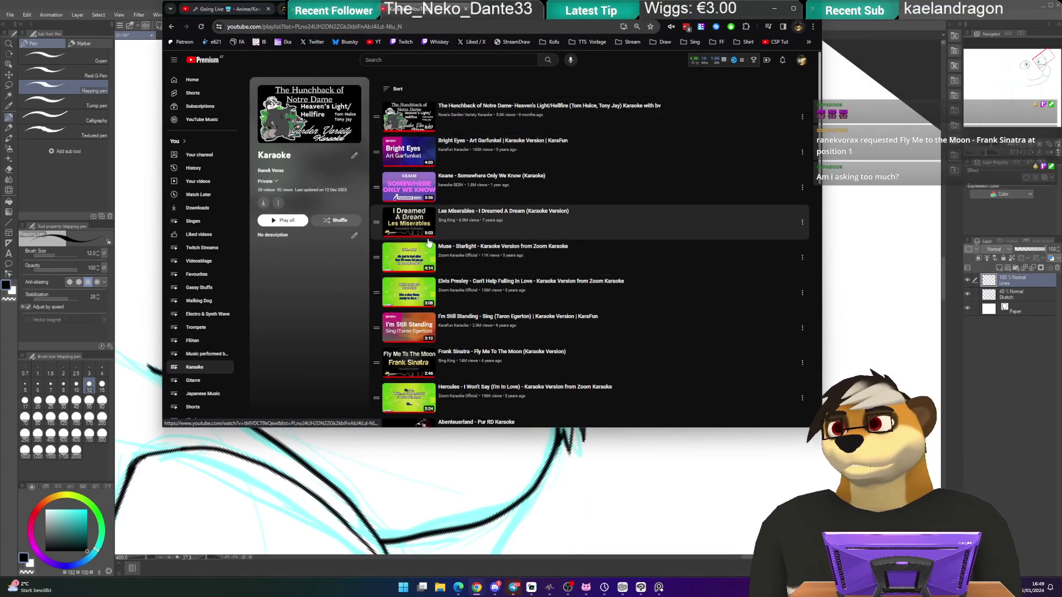
pyautogui.click(410, 361)
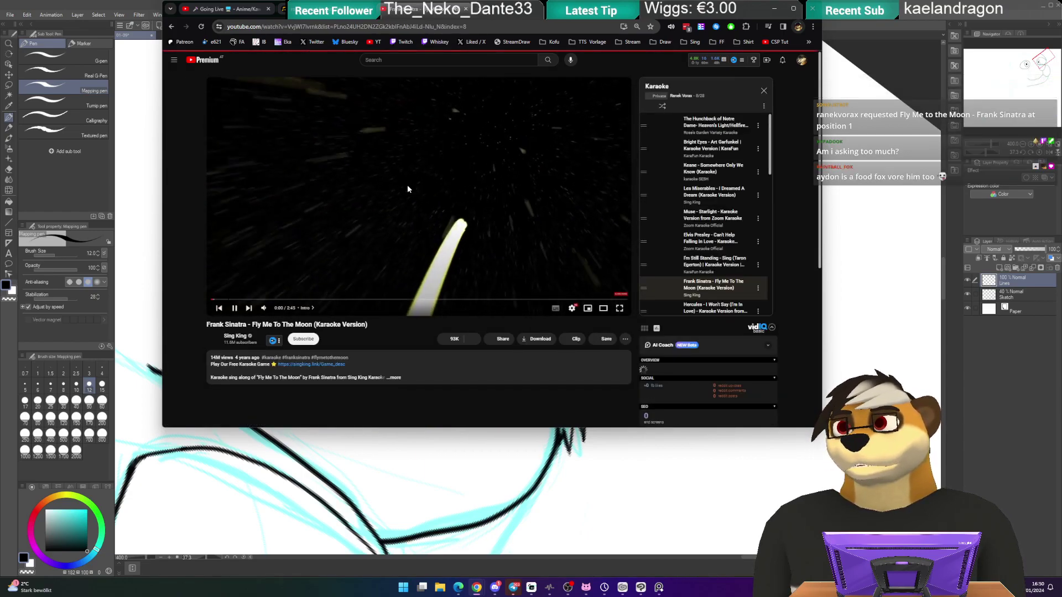
pyautogui.click(409, 180)
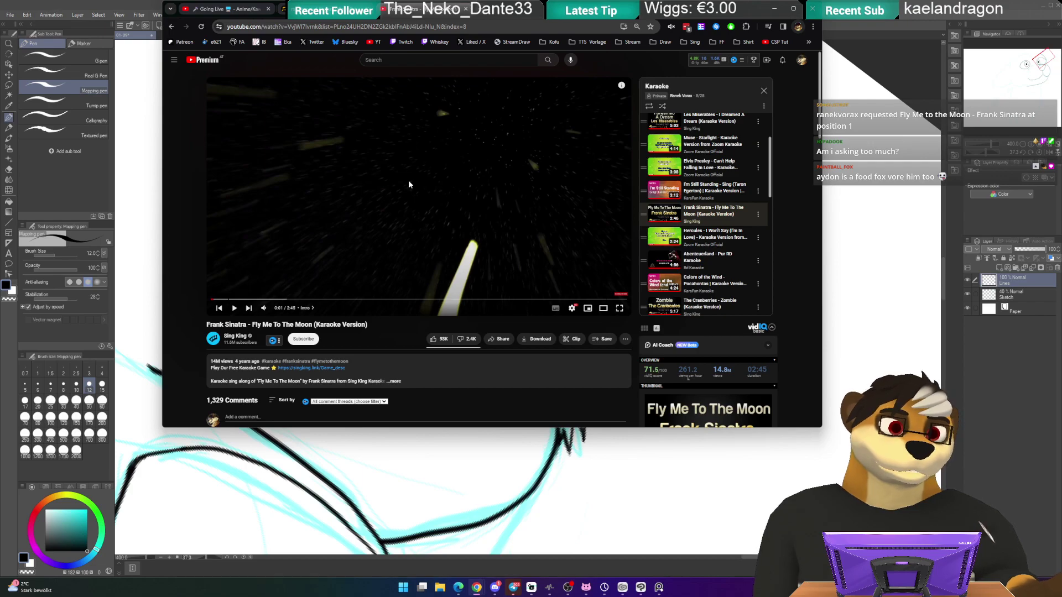
# - Check the song queue, return to the karaoke video and reduce the browser window's height to uncover more of the drawing
pyautogui.hotkey('ctrl', 'shift', 'Tab')
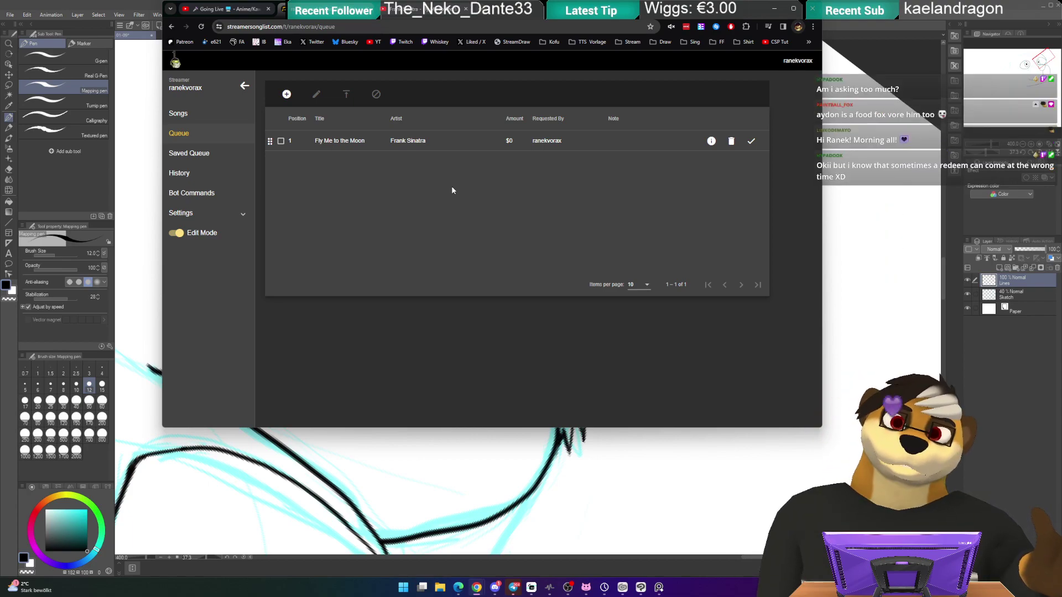
pyautogui.hotkey('ctrl', 'Tab')
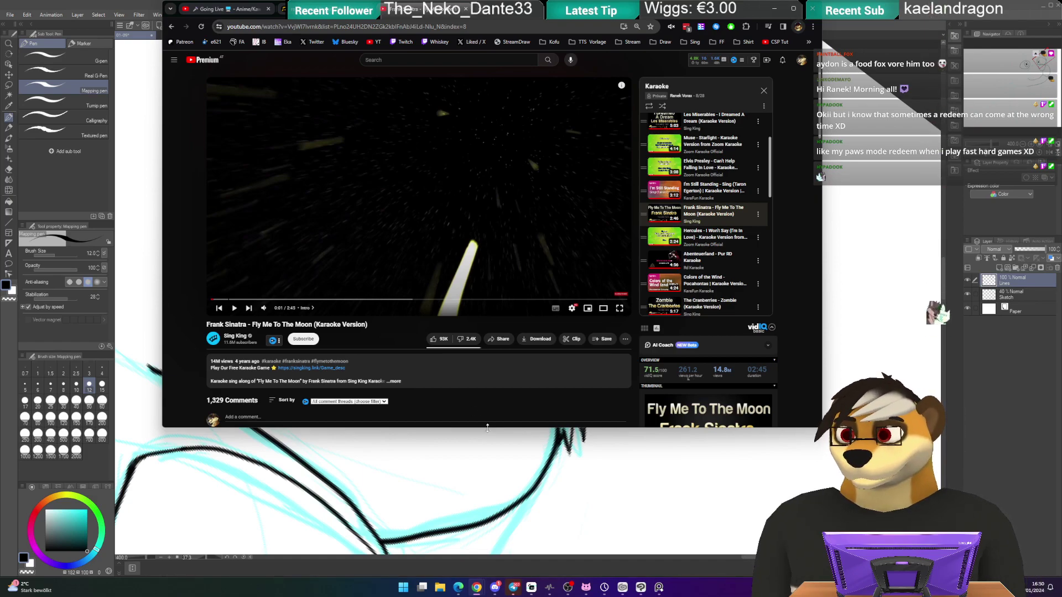
pyautogui.moveTo(491, 428); pyautogui.dragTo(509, 360)
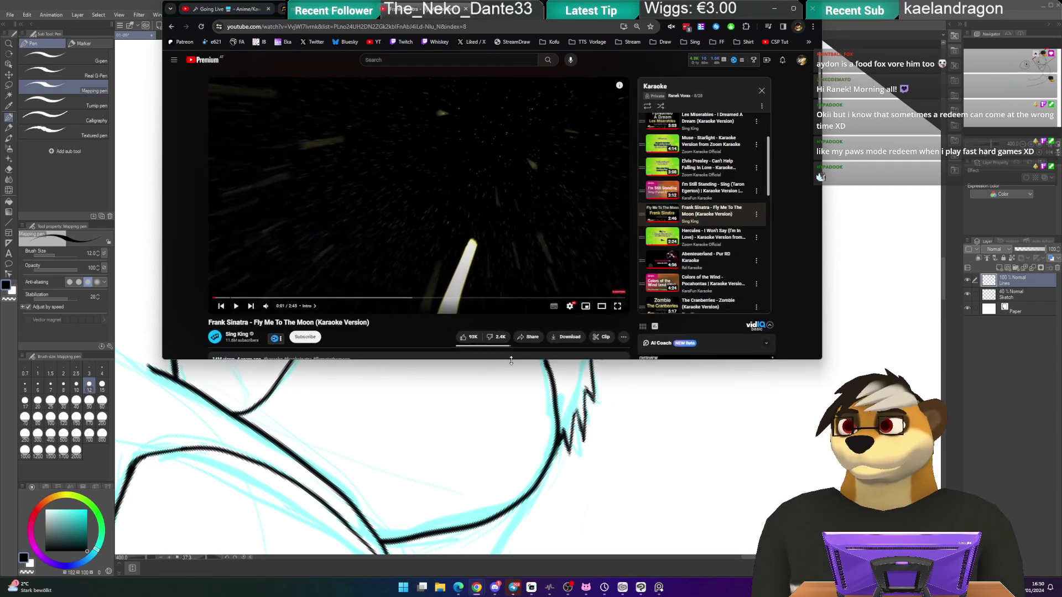
# - Test the karaoke video's playback by skipping ahead through the verses, set its volume to 25% and pause it
pyautogui.click(506, 249)
pyautogui.press('Right')
pyautogui.press('Right')
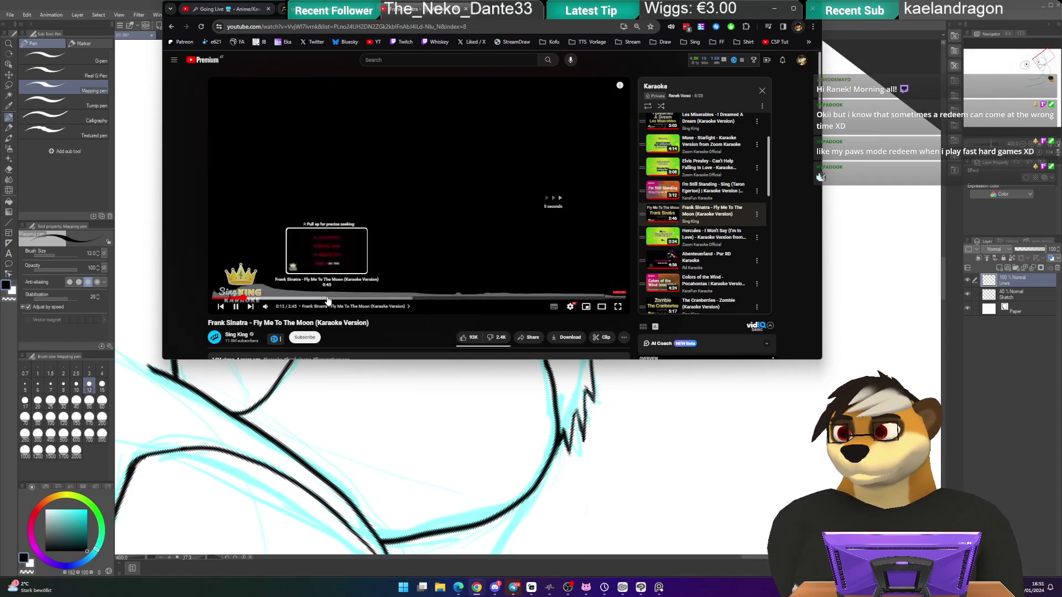
pyautogui.click(289, 298)
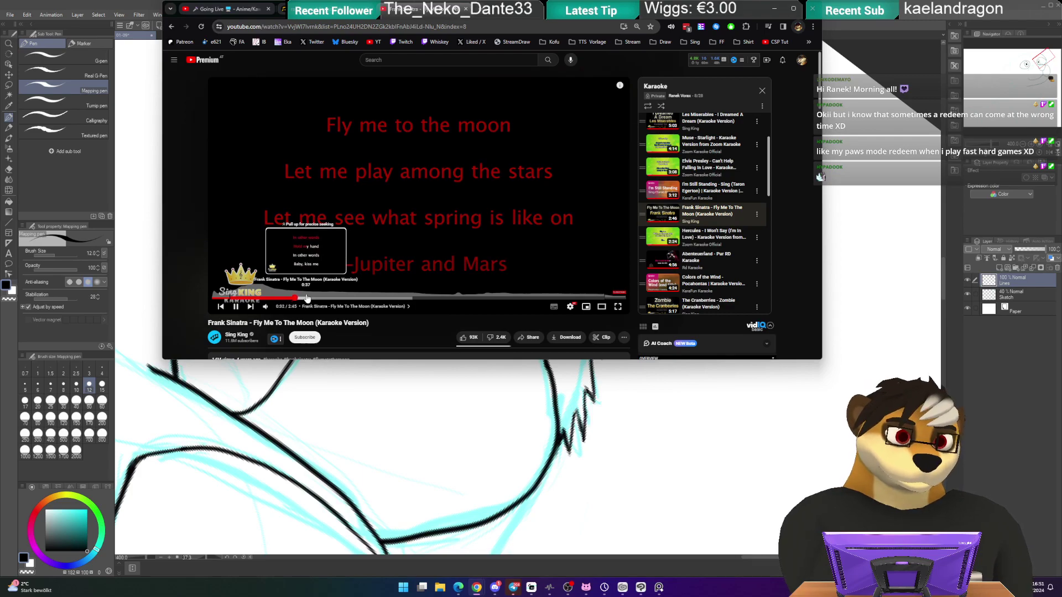
pyautogui.press('Right')
pyautogui.press('Right')
pyautogui.click(344, 254)
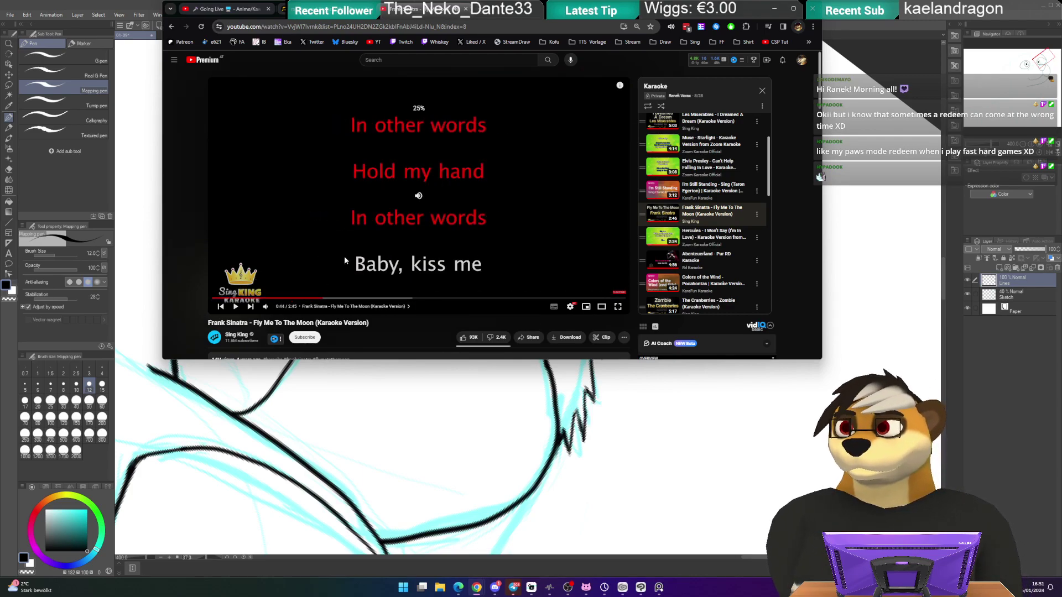
pyautogui.click(344, 257)
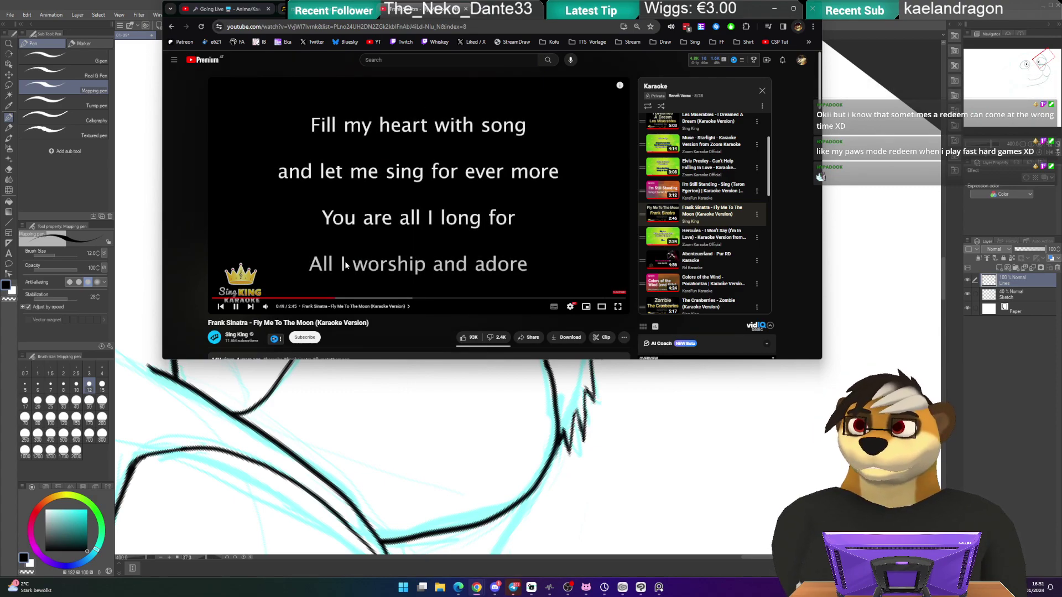
pyautogui.click(355, 262)
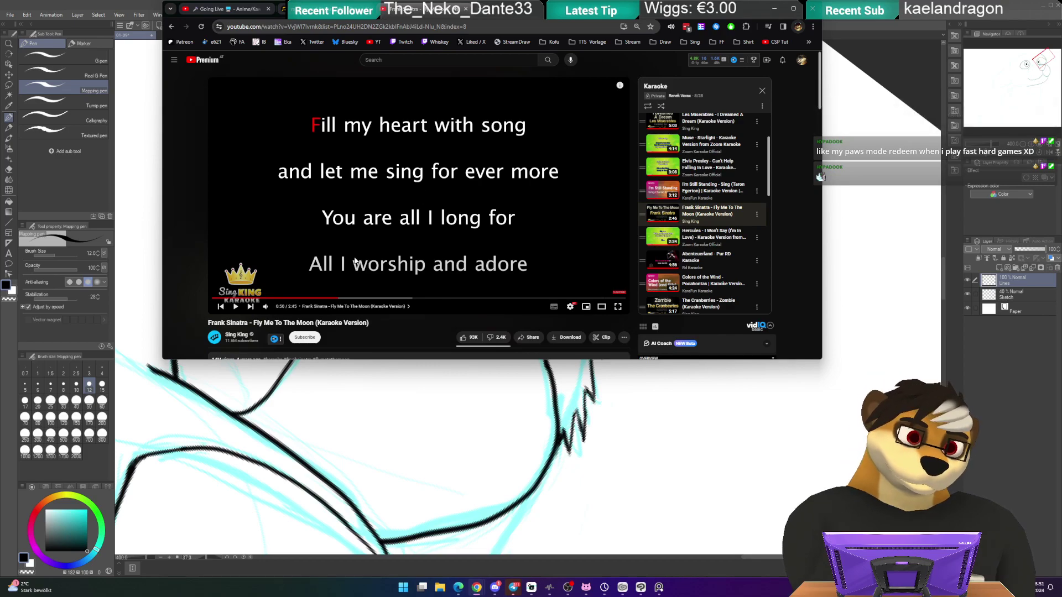
# - Rewind the paused karaoke video to its beginning
pyautogui.click(234, 298)
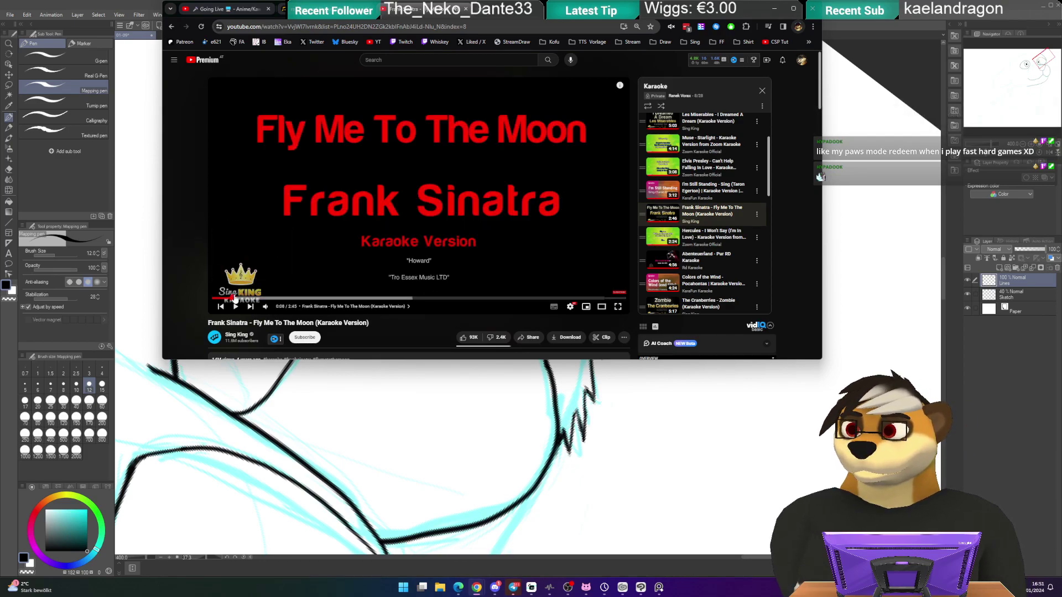
pyautogui.press('Left')
pyautogui.press('Left')
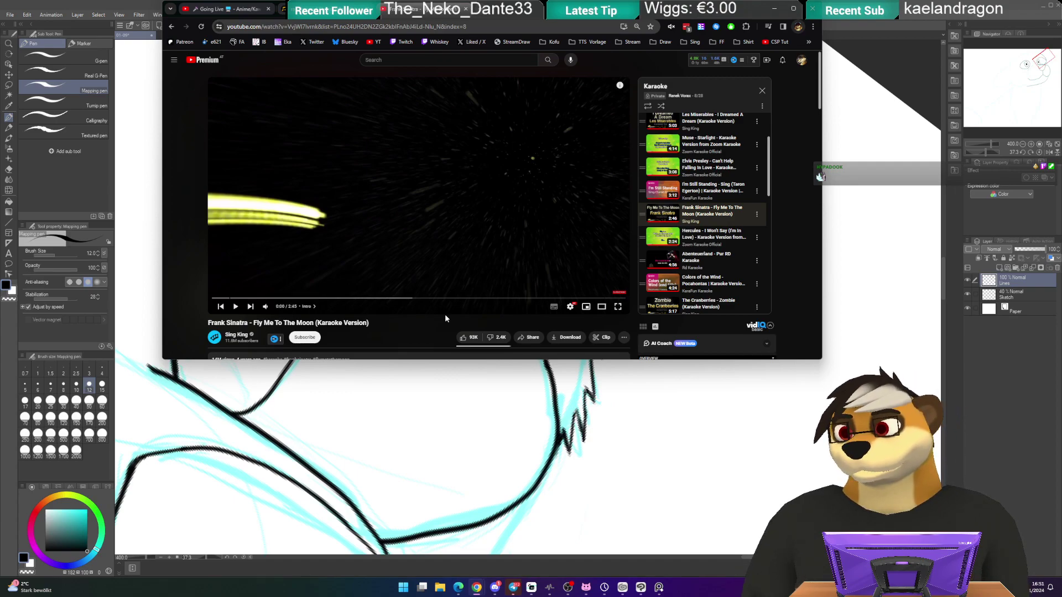
# - Play the karaoke video of Fly Me to the Moon through and mark the song as played in the queue
pyautogui.click(463, 269)
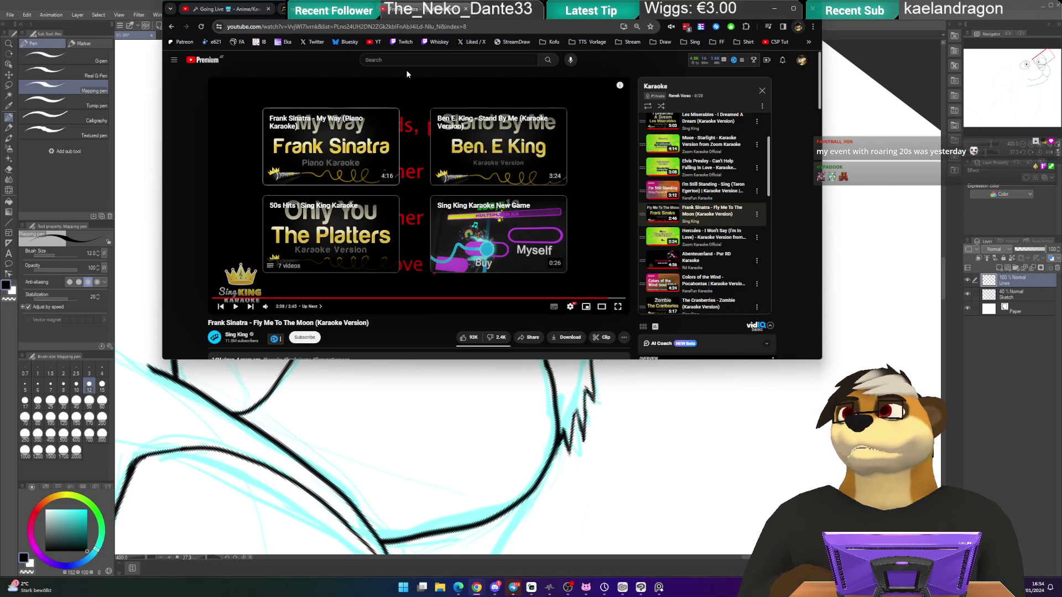
pyautogui.click(418, 12)
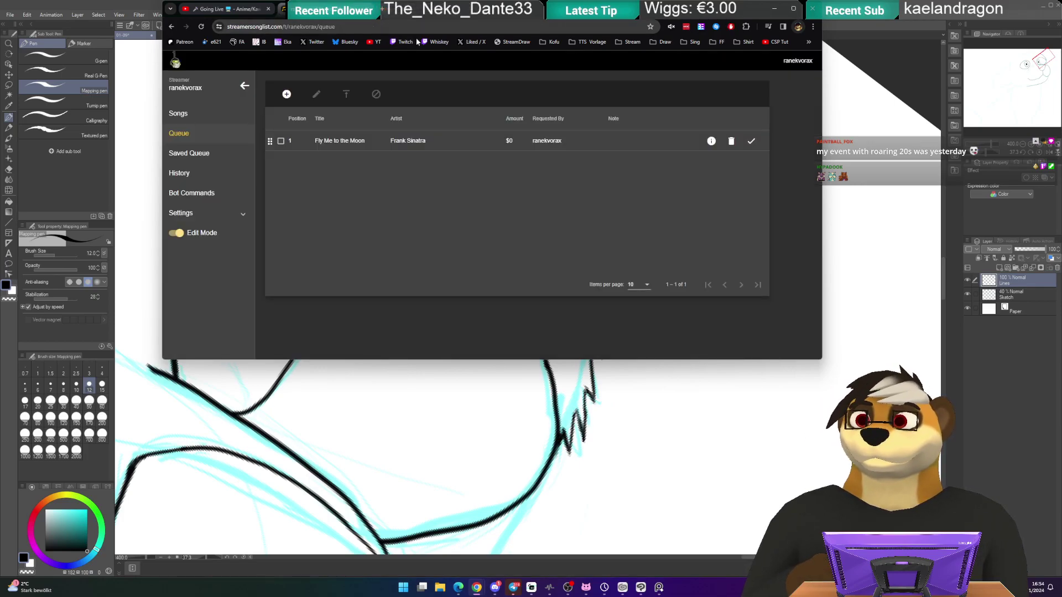
pyautogui.click(751, 141)
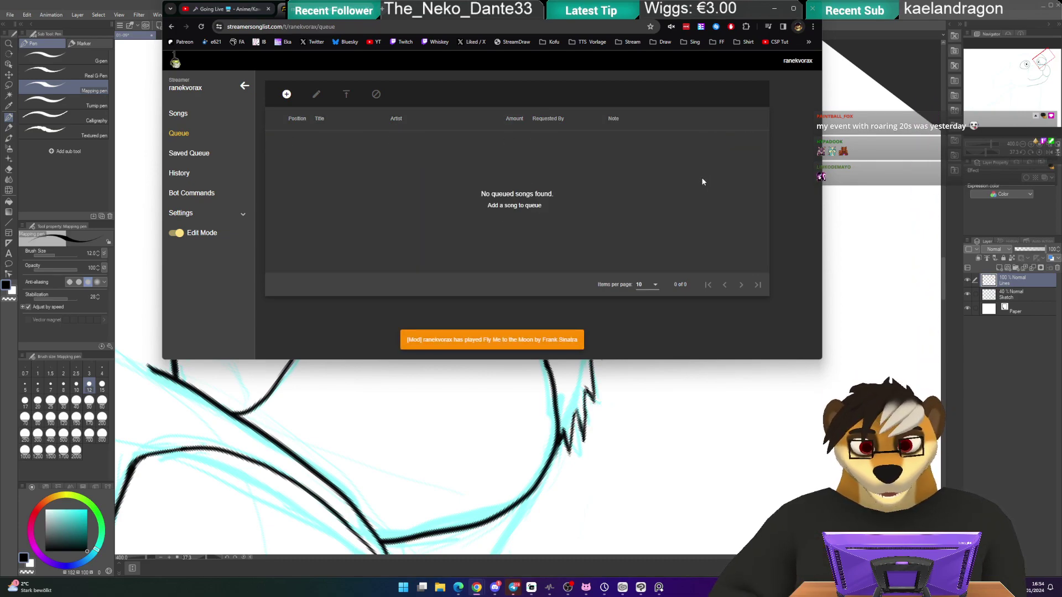
# - Resume the Going Live lofi video in an enlarged browser window and return to the drawing in Clip Studio Paint
pyautogui.click(227, 9)
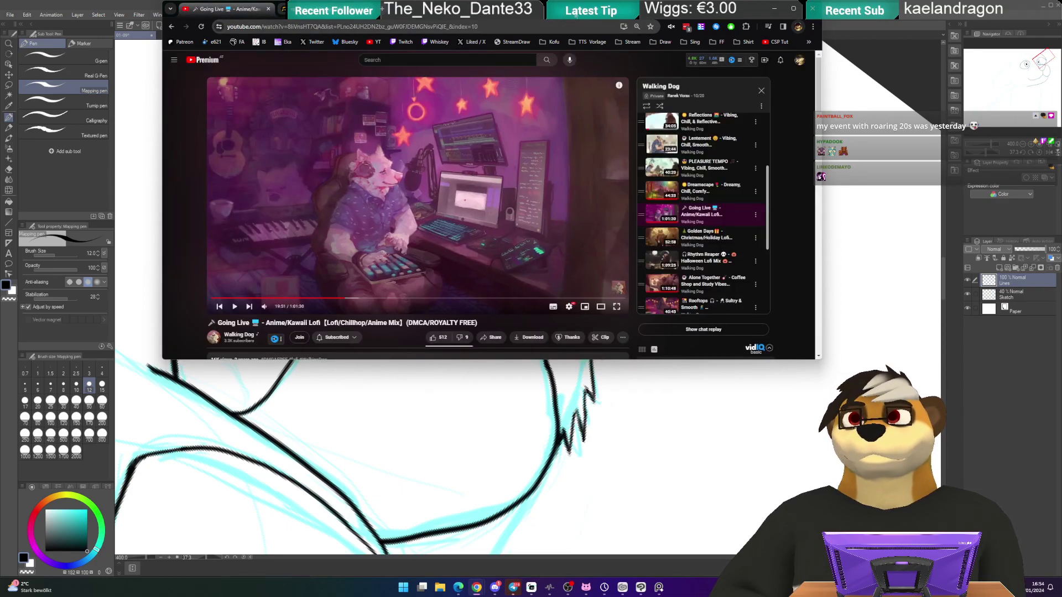
pyautogui.doubleClick(576, 15)
pyautogui.click(557, 171)
pyautogui.hotkey('alt', 'Tab')
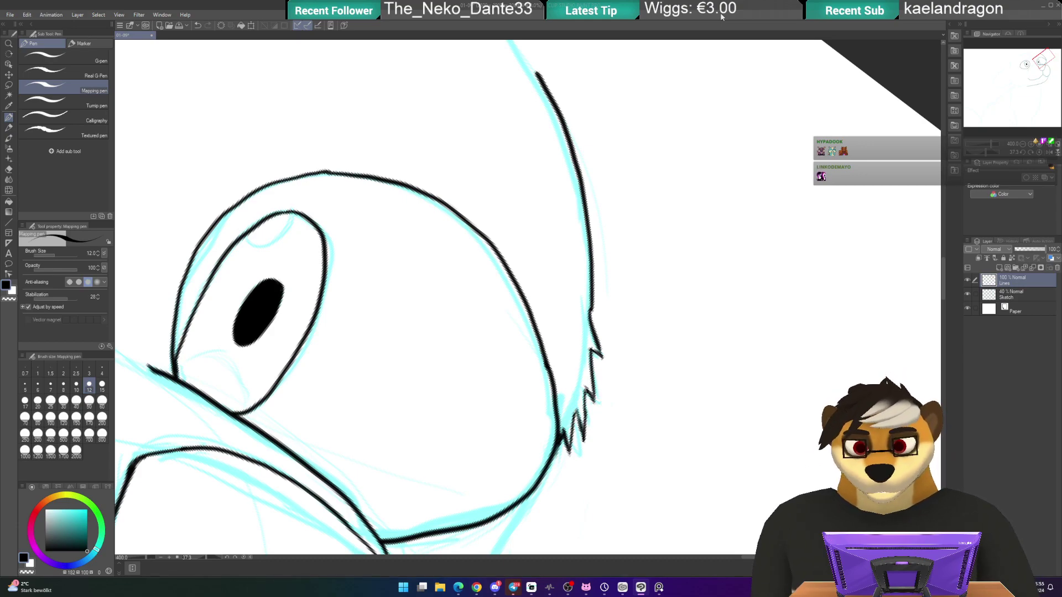
# - Ink the next stretch of the head outline above the eye, undoing the failed stroke and continuing from the existing line's end
pyautogui.moveTo(507, 162); pyautogui.dragTo(557, 270)
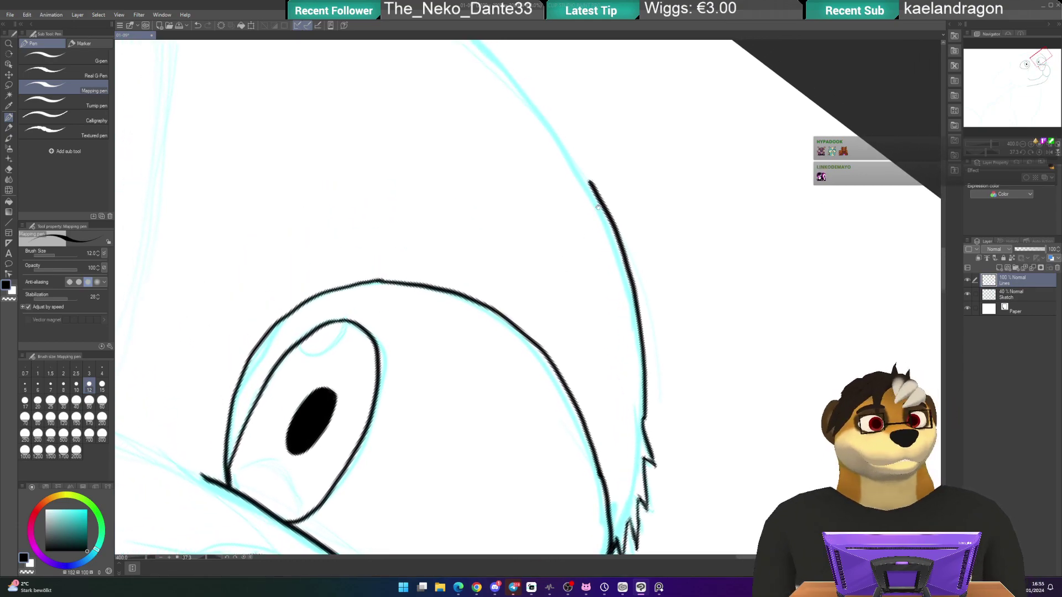
pyautogui.moveTo(519, 131); pyautogui.dragTo(552, 209)
pyautogui.moveTo(497, 154)
pyautogui.mouseDown()
pyautogui.moveTo(493, 134)
pyautogui.moveTo(587, 124)
pyautogui.mouseUp()
pyautogui.moveTo(510, 135)
pyautogui.mouseDown()
pyautogui.moveTo(542, 115)
pyautogui.moveTo(574, 157)
pyautogui.mouseUp()
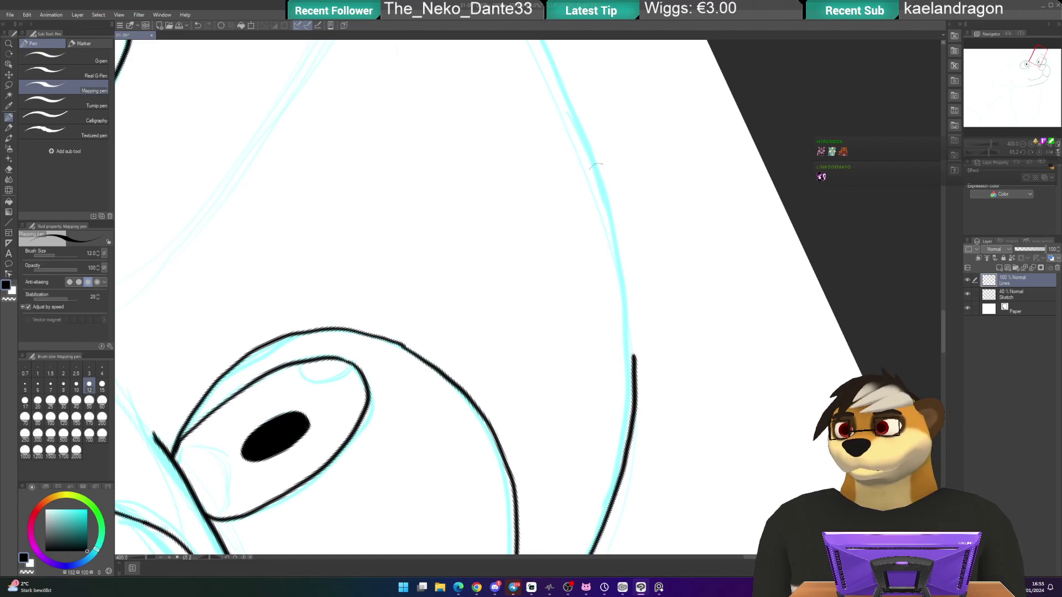
pyautogui.hotkey('ctrl', 'z')
pyautogui.moveTo(633, 359)
pyautogui.mouseDown()
pyautogui.moveTo(636, 250)
pyautogui.moveTo(514, 187)
pyautogui.moveTo(420, 305)
pyautogui.mouseUp()
pyautogui.moveTo(432, 212)
pyautogui.mouseDown()
pyautogui.moveTo(455, 150)
pyautogui.moveTo(464, 152)
pyautogui.moveTo(444, 309)
pyautogui.moveTo(457, 438)
pyautogui.mouseUp()
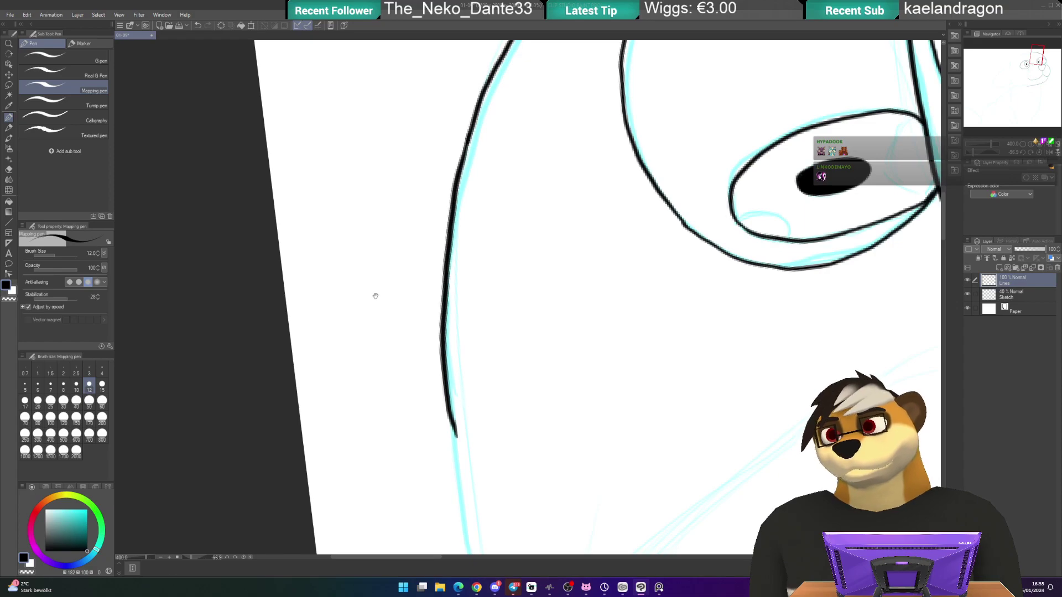
# - Trim the tip of the head outline stroke and extend the line along the sketch to the start of the fur tuft
pyautogui.moveTo(377, 298); pyautogui.dragTo(407, 130)
pyautogui.press('e')
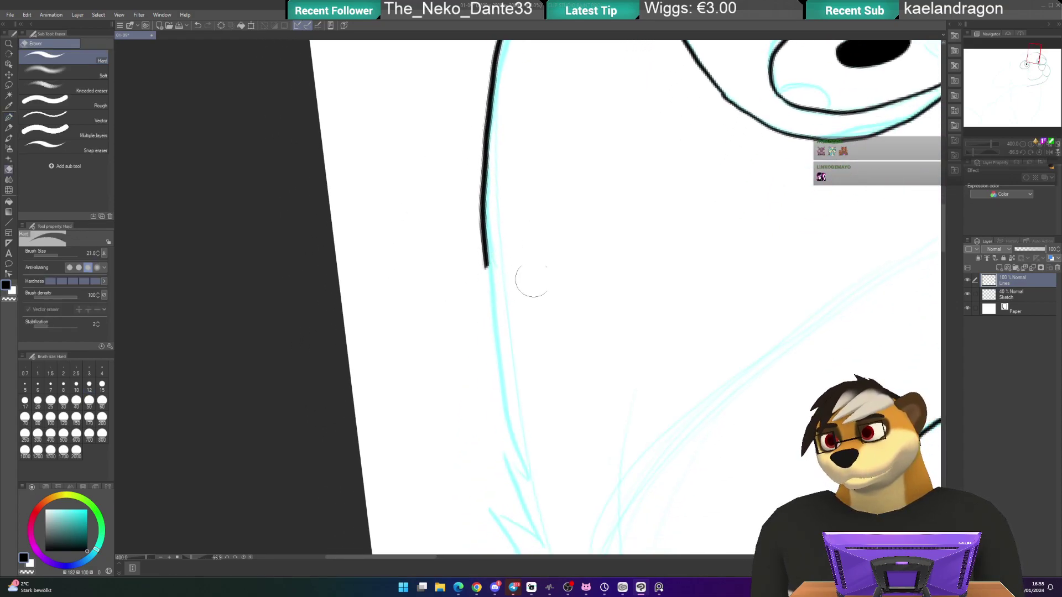
pyautogui.press('p')
pyautogui.moveTo(432, 172); pyautogui.dragTo(464, 166)
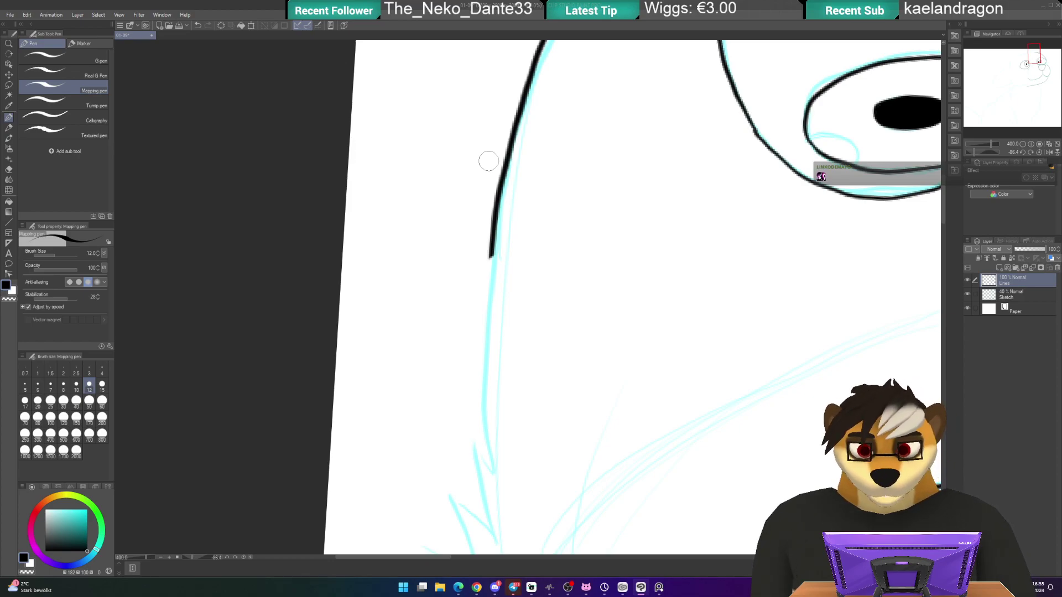
pyautogui.moveTo(451, 255)
pyautogui.mouseDown()
pyautogui.moveTo(467, 184)
pyautogui.moveTo(509, 191)
pyautogui.moveTo(498, 299)
pyautogui.moveTo(511, 394)
pyautogui.mouseUp()
pyautogui.moveTo(454, 246); pyautogui.dragTo(472, 120)
pyautogui.moveTo(446, 166); pyautogui.dragTo(491, 134)
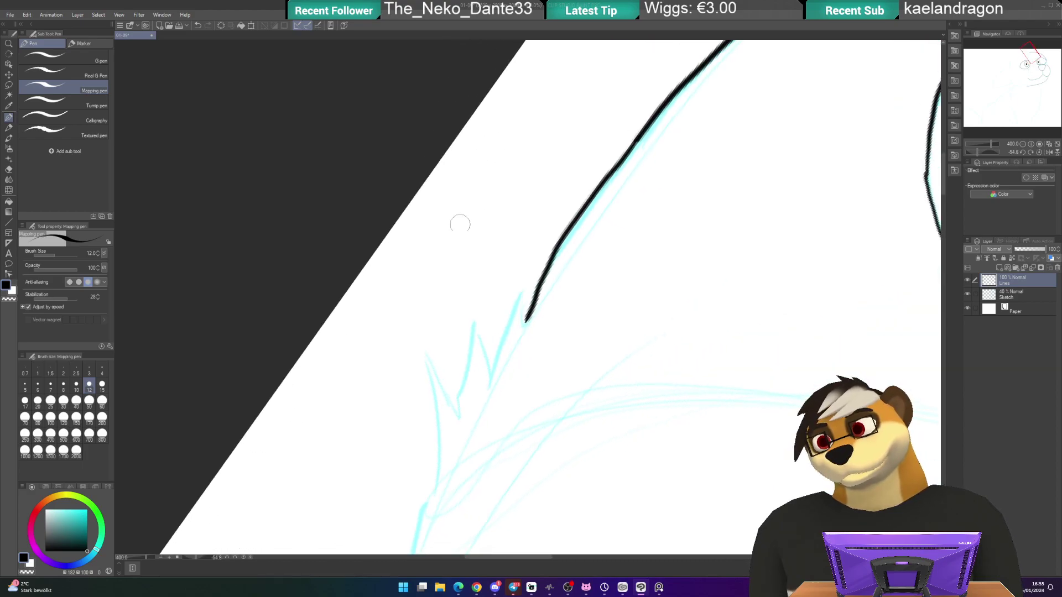
# - Ink the jagged fur tuft at the end of the head outline with zigzag strokes, following the sketched spikes
pyautogui.moveTo(509, 202); pyautogui.dragTo(520, 149)
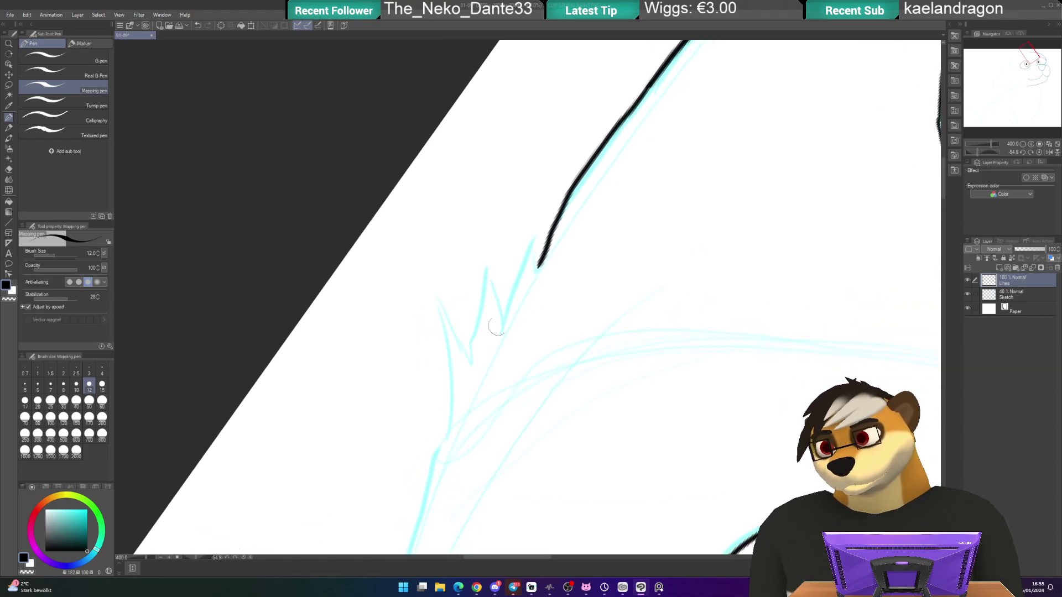
pyautogui.moveTo(504, 321); pyautogui.dragTo(533, 250)
pyautogui.hotkey('ctrl', 'z')
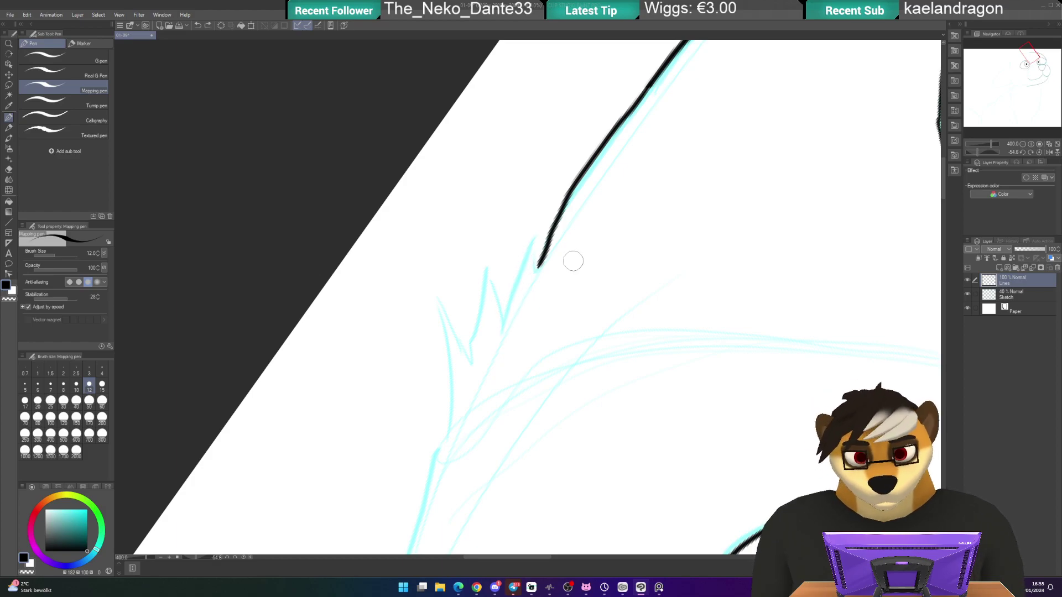
pyautogui.moveTo(401, 218); pyautogui.dragTo(429, 181)
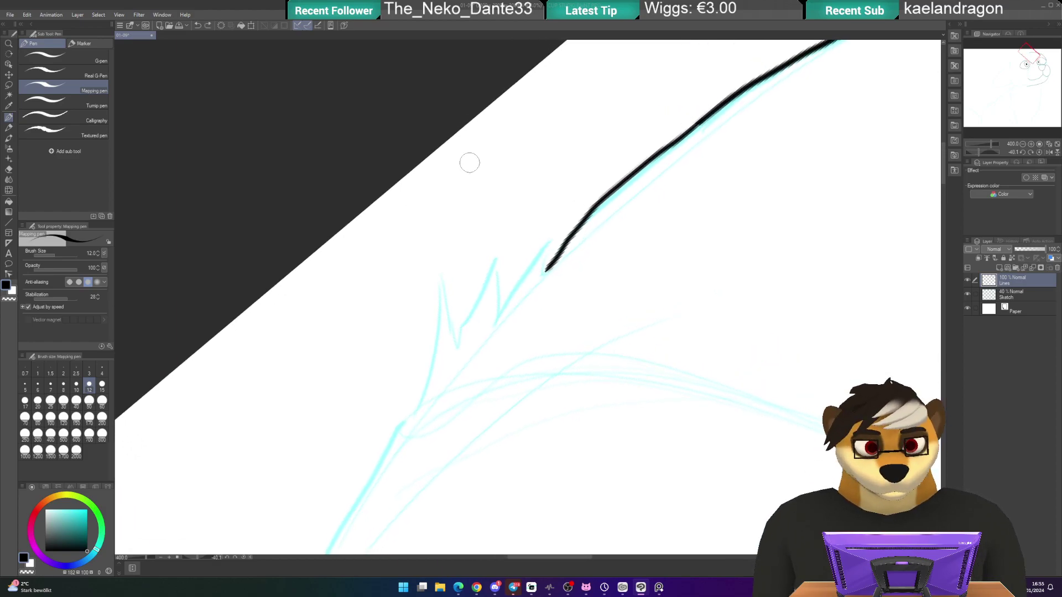
pyautogui.moveTo(406, 422)
pyautogui.mouseDown()
pyautogui.moveTo(445, 276)
pyautogui.moveTo(441, 306)
pyautogui.moveTo(460, 350)
pyautogui.moveTo(486, 253)
pyautogui.moveTo(493, 328)
pyautogui.moveTo(529, 251)
pyautogui.moveTo(525, 288)
pyautogui.moveTo(549, 244)
pyautogui.mouseUp()
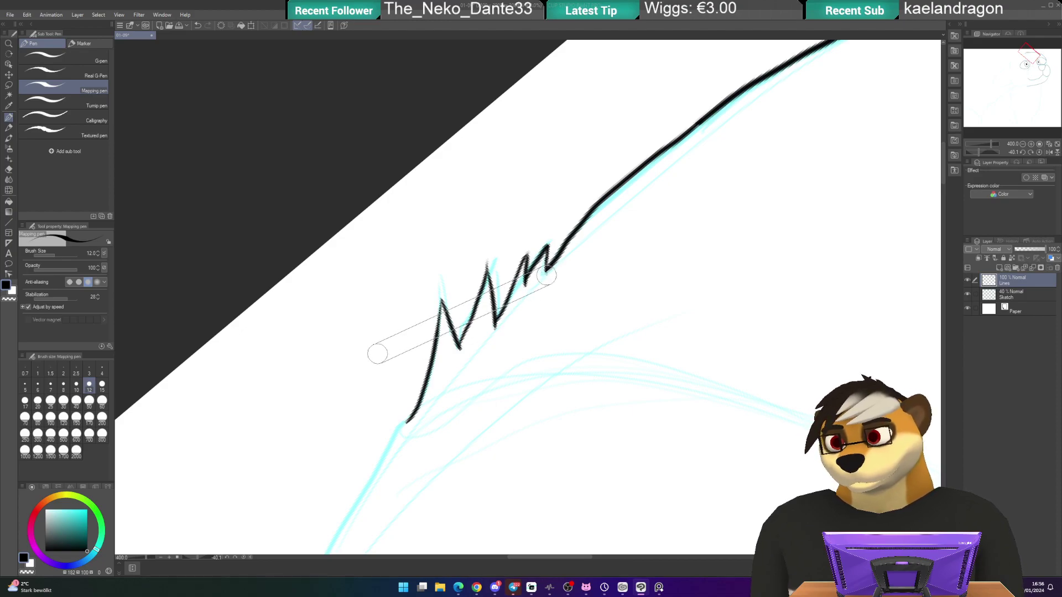
pyautogui.moveTo(317, 464); pyautogui.dragTo(452, 227)
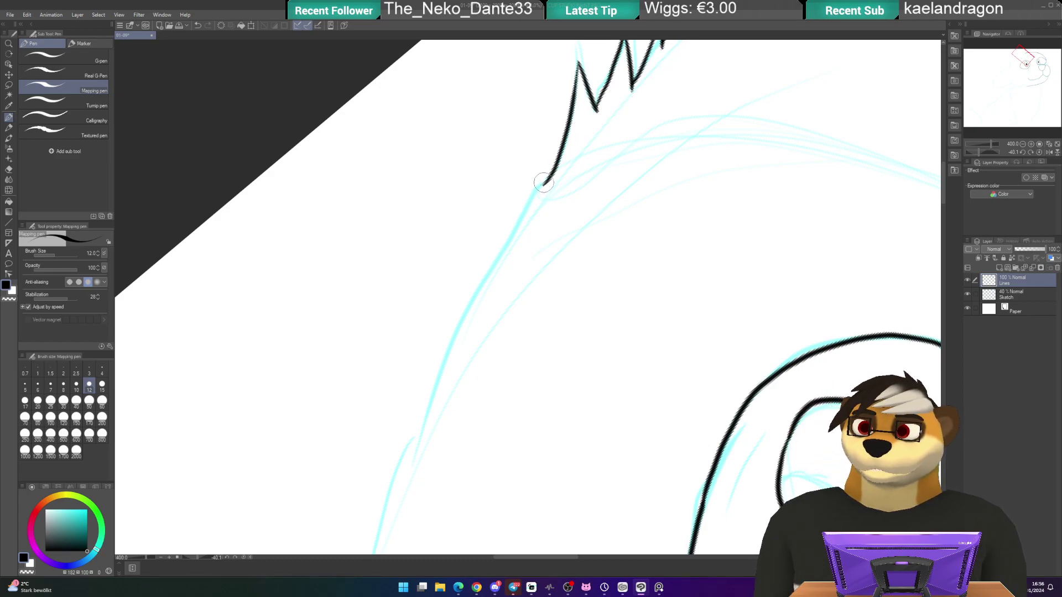
pyautogui.moveTo(550, 175); pyautogui.dragTo(514, 231)
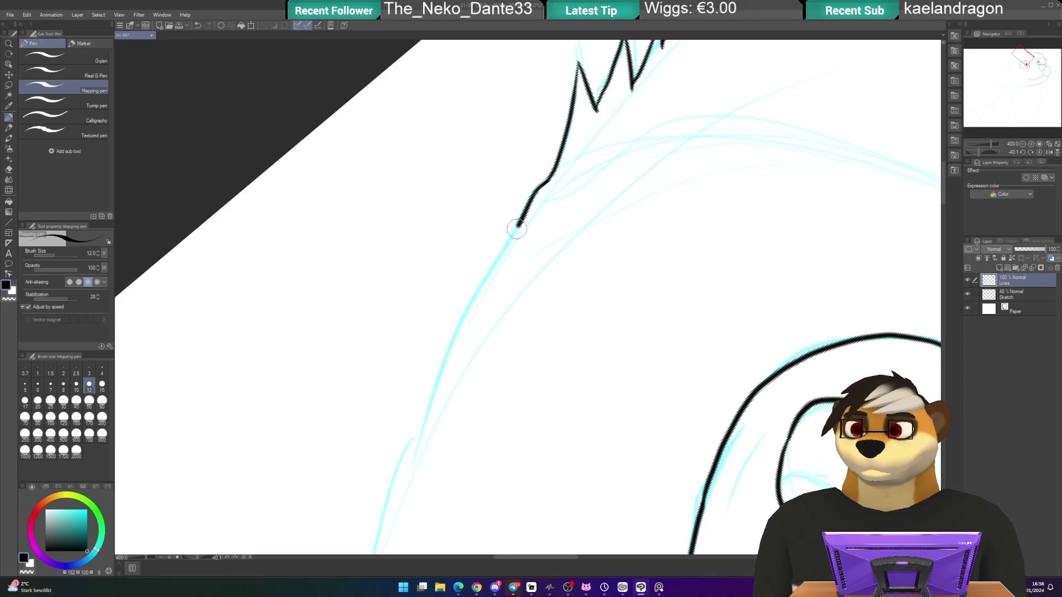
pyautogui.hotkey('ctrl', 'z')
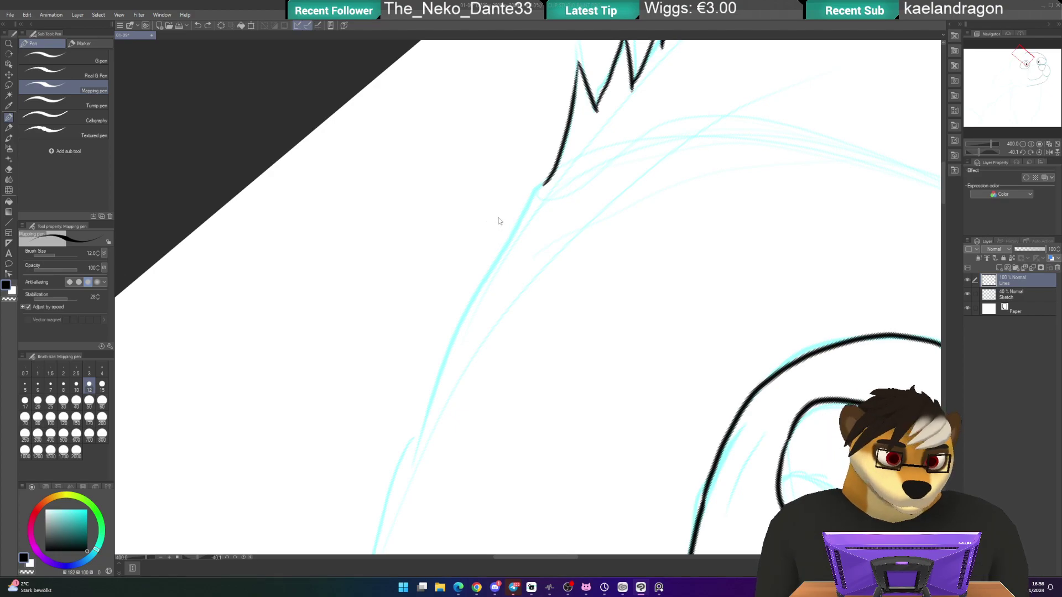
pyautogui.scroll(-2, 499, 218)
pyautogui.moveTo(439, 249)
pyautogui.mouseDown()
pyautogui.moveTo(453, 194)
pyautogui.moveTo(420, 178)
pyautogui.moveTo(525, 191)
pyautogui.moveTo(555, 304)
pyautogui.moveTo(559, 268)
pyautogui.mouseUp()
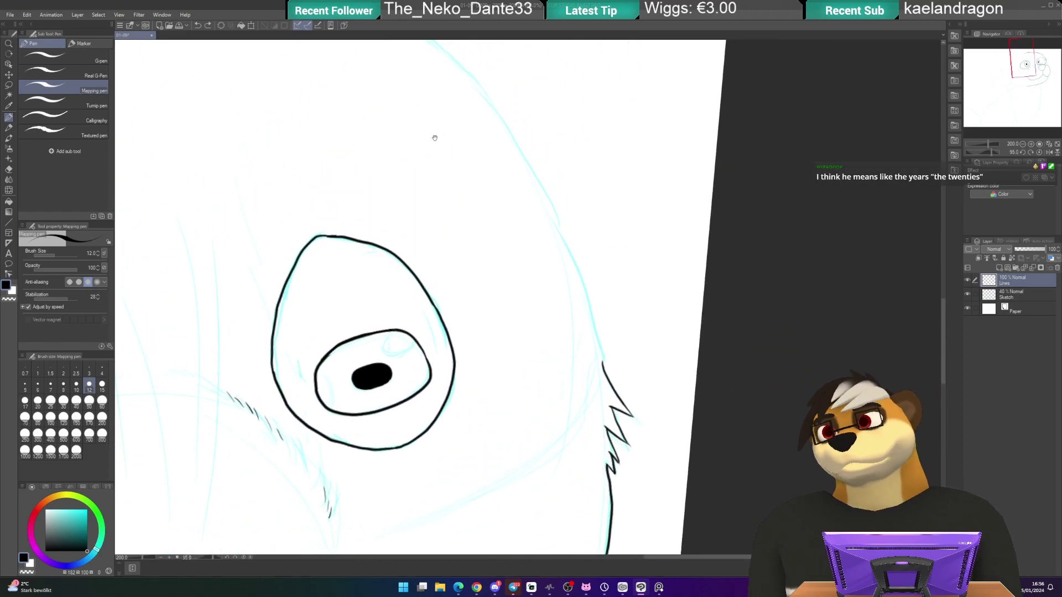
pyautogui.moveTo(495, 58); pyautogui.dragTo(524, 138)
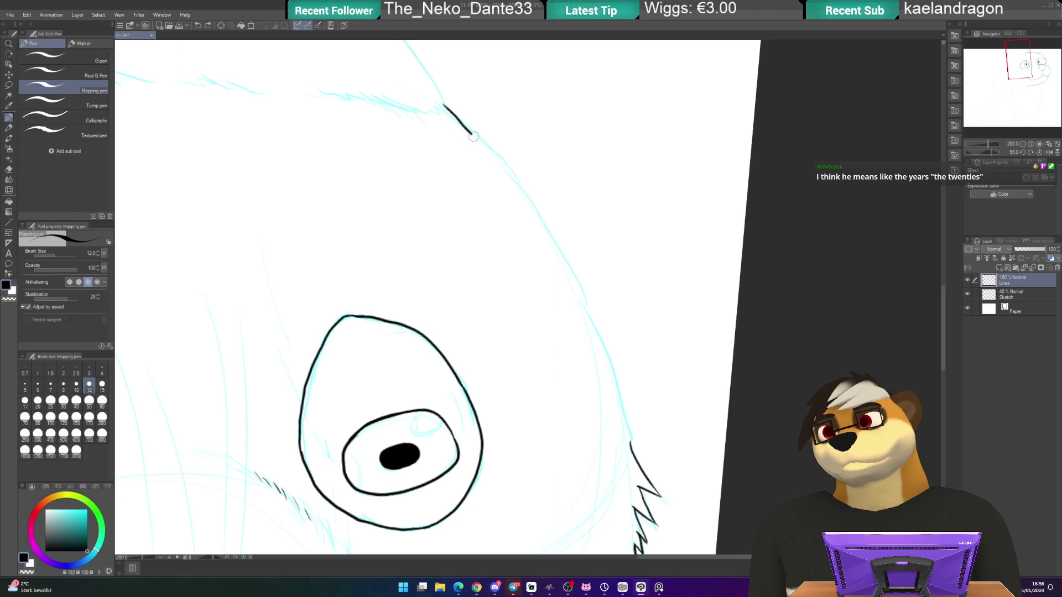
pyautogui.hotkey('ctrl', 'z')
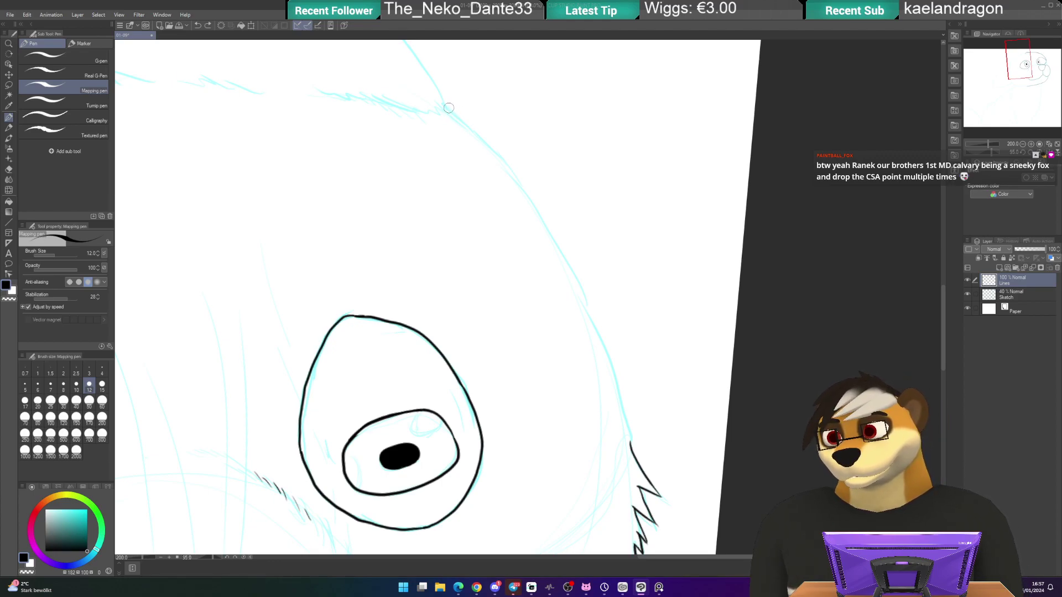
pyautogui.moveTo(441, 83); pyautogui.dragTo(456, 65)
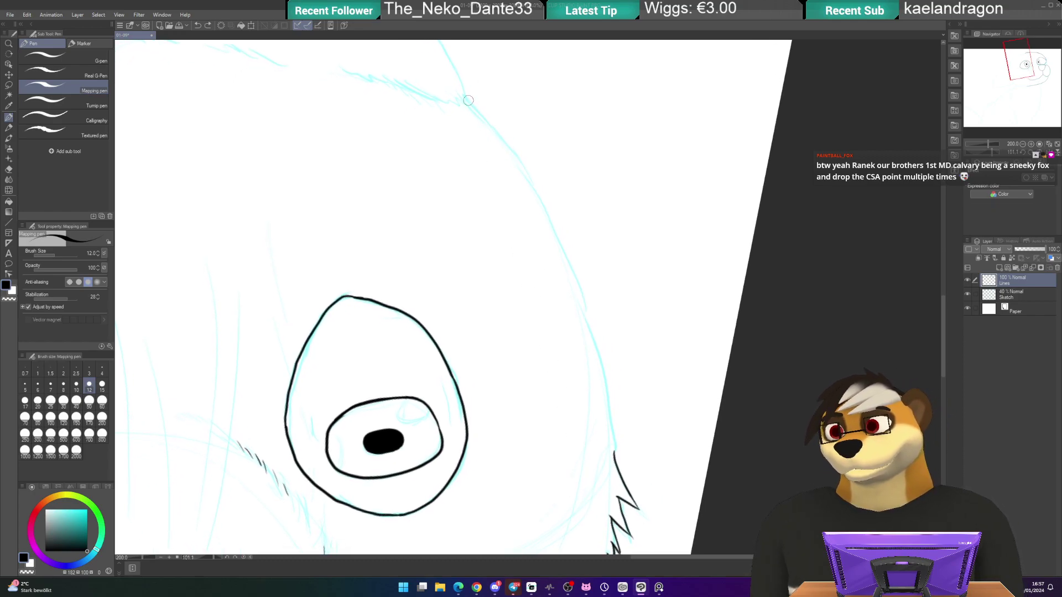
pyautogui.moveTo(495, 129); pyautogui.dragTo(502, 152)
pyautogui.hotkey('ctrl', 'z')
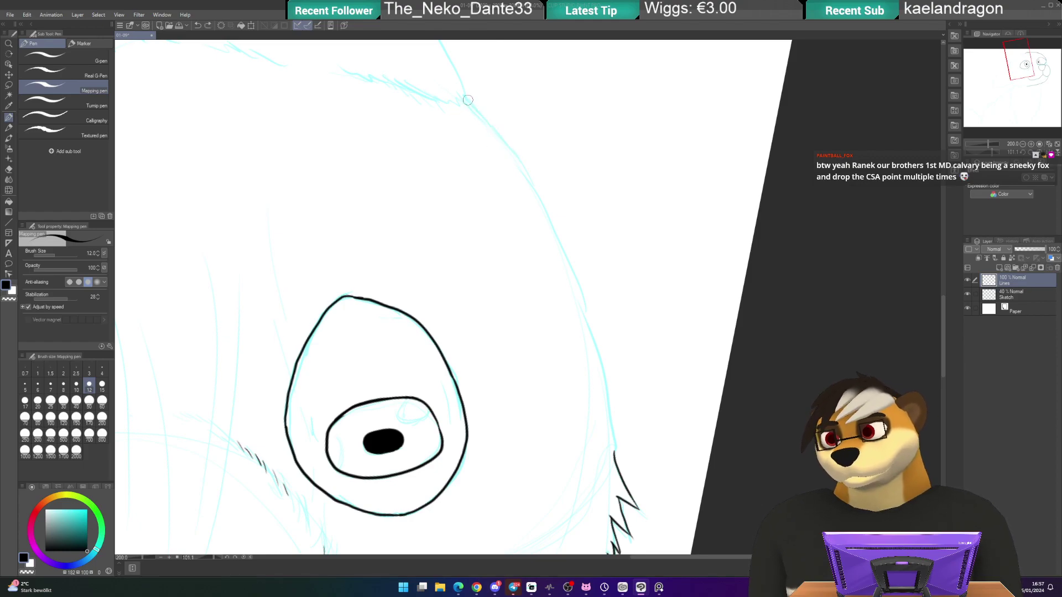
pyautogui.moveTo(470, 102)
pyautogui.mouseDown()
pyautogui.moveTo(566, 255)
pyautogui.moveTo(591, 344)
pyautogui.mouseUp()
pyautogui.hotkey('ctrl', 'z')
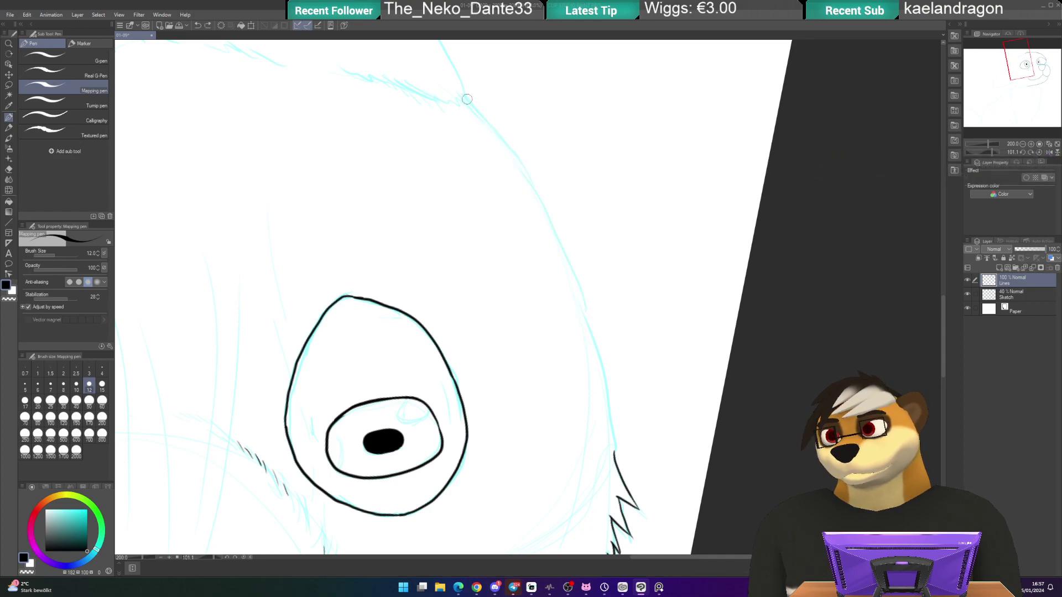
# - Ink the long curved head outline above the other eye, from the sketched fur patch down to the jagged tuft
pyautogui.moveTo(509, 152)
pyautogui.mouseDown()
pyautogui.moveTo(569, 255)
pyautogui.moveTo(619, 432)
pyautogui.mouseUp()
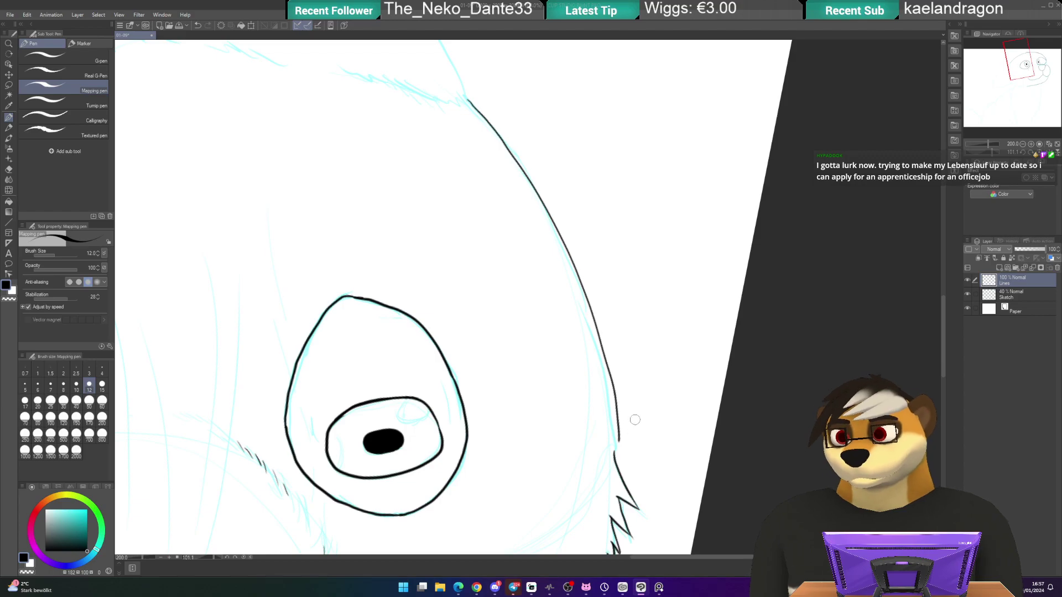
pyautogui.moveTo(594, 327); pyautogui.dragTo(619, 443)
pyautogui.hotkey('ctrl', 'z')
pyautogui.moveTo(576, 309)
pyautogui.keyDown('shift'); pyautogui.mouseDown()
pyautogui.moveTo(589, 288)
pyautogui.moveTo(623, 279)
pyautogui.mouseUp(); pyautogui.keyUp('shift')
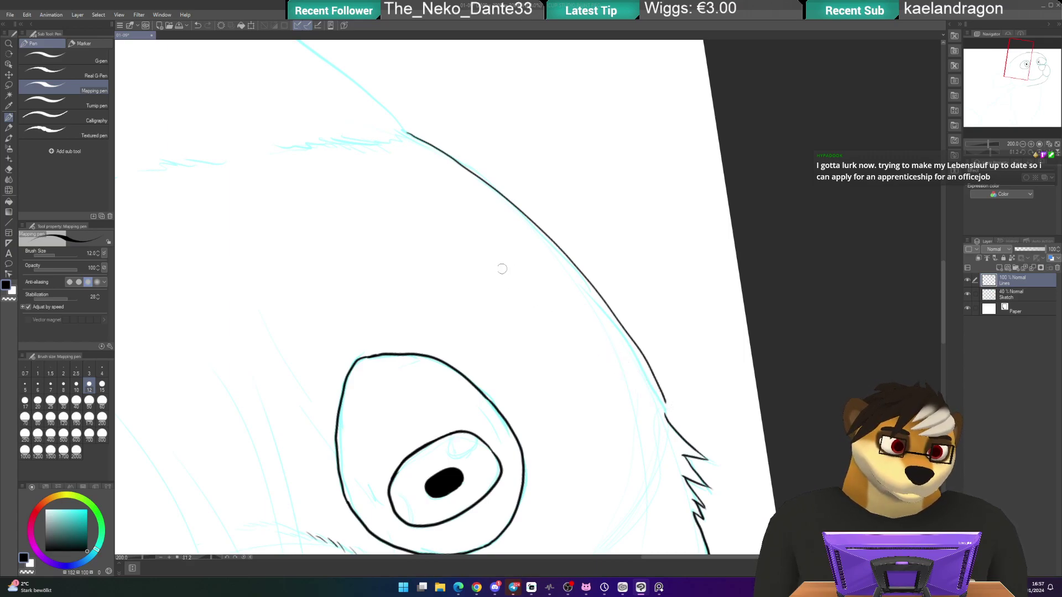
pyautogui.moveTo(493, 241); pyautogui.dragTo(520, 236)
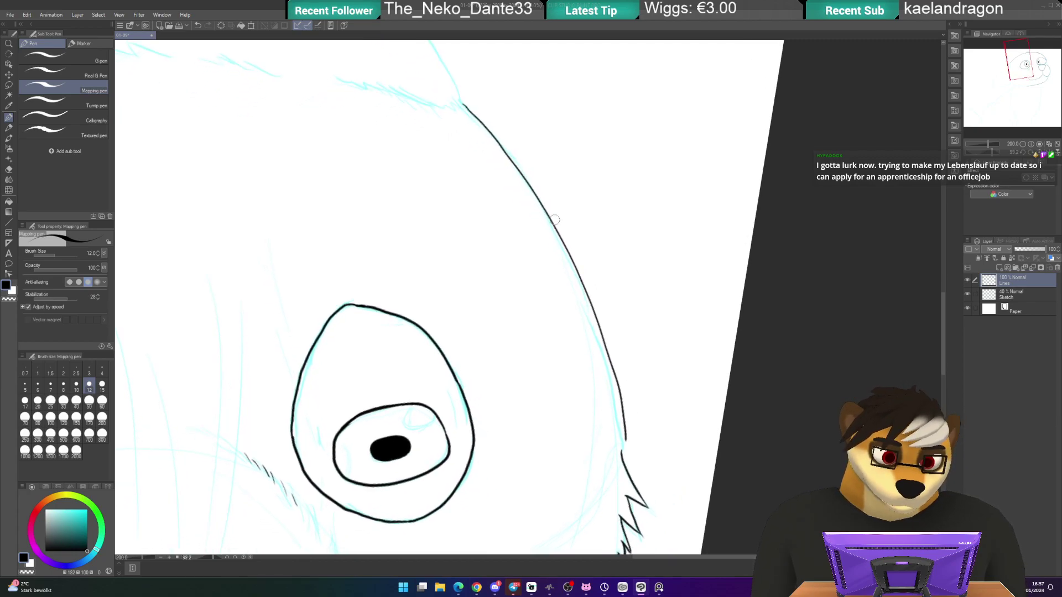
# - Erase the end of the long outline stroke near the jagged tuft and redraw it so it joins the tuft
pyautogui.scroll(2, 555, 219)
pyautogui.moveTo(579, 340); pyautogui.dragTo(564, 180)
pyautogui.press('e')
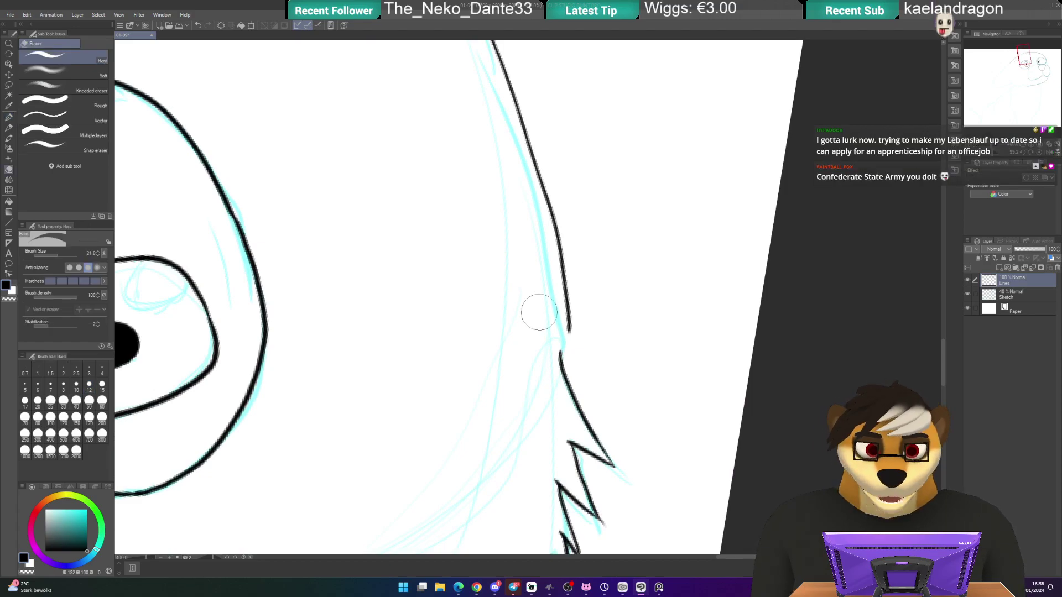
pyautogui.moveTo(553, 308)
pyautogui.mouseDown()
pyautogui.moveTo(572, 322)
pyautogui.moveTo(570, 332)
pyautogui.moveTo(541, 181)
pyautogui.mouseUp()
pyautogui.moveTo(552, 259); pyautogui.dragTo(536, 171)
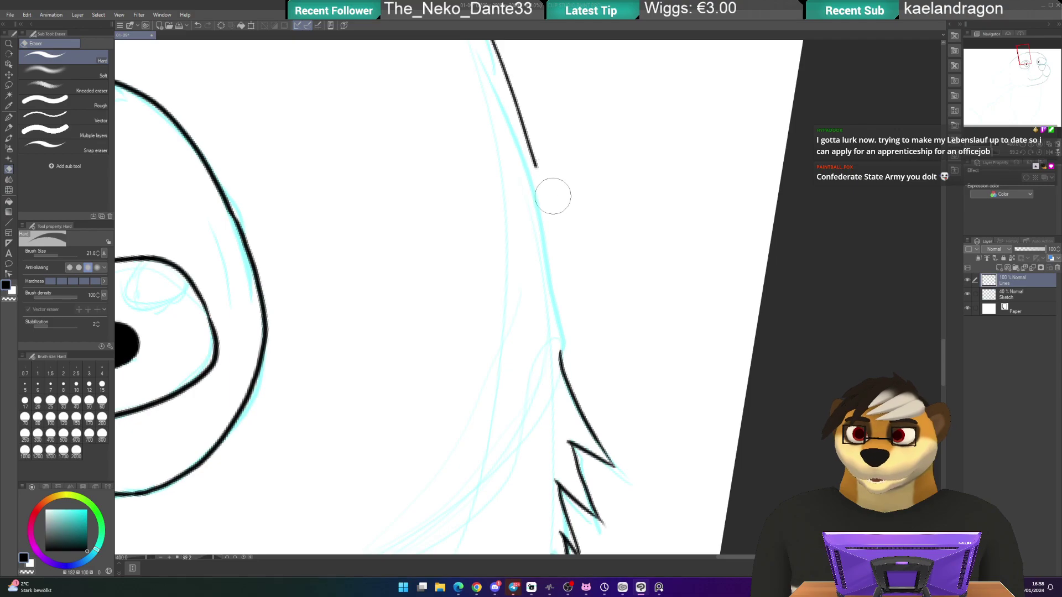
pyautogui.press('p')
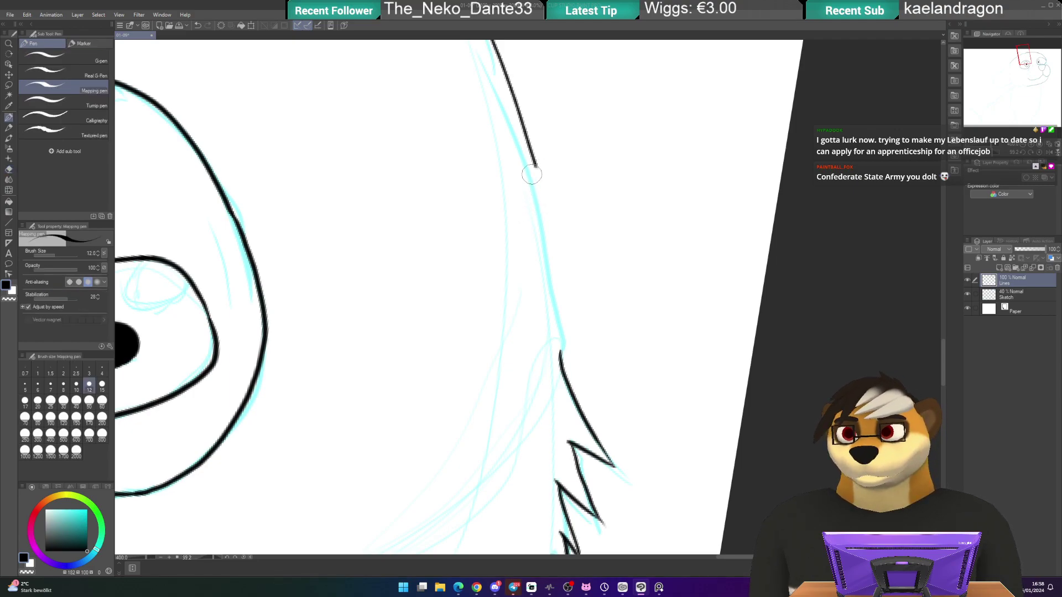
pyautogui.moveTo(535, 162); pyautogui.dragTo(563, 361)
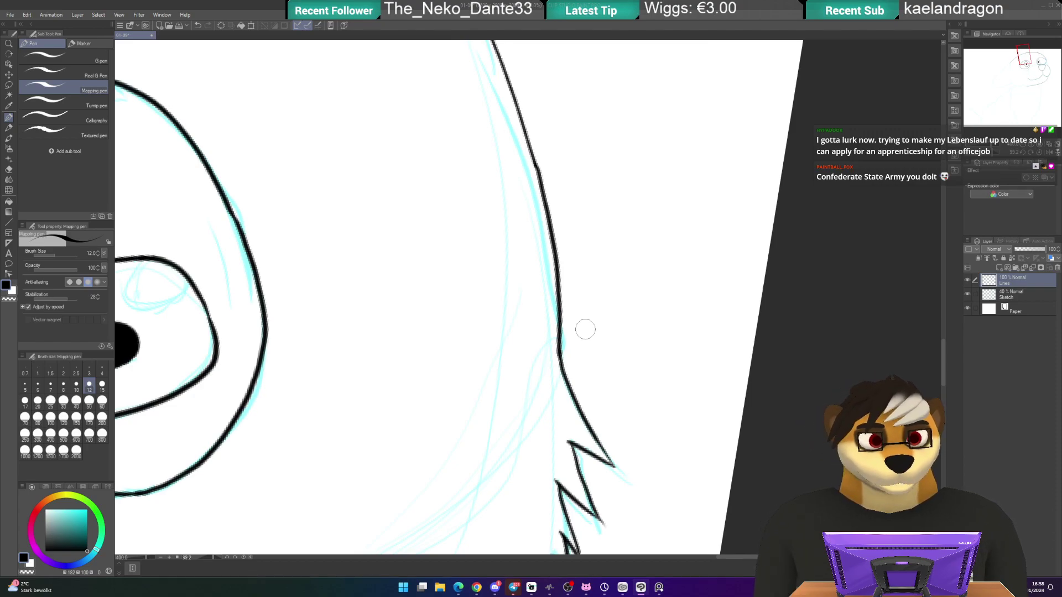
# - Ink the upper part of the jagged fur edge at the ear's base with zigzag strokes, starting where the long head outline ends
pyautogui.hotkey('ctrl', '@')
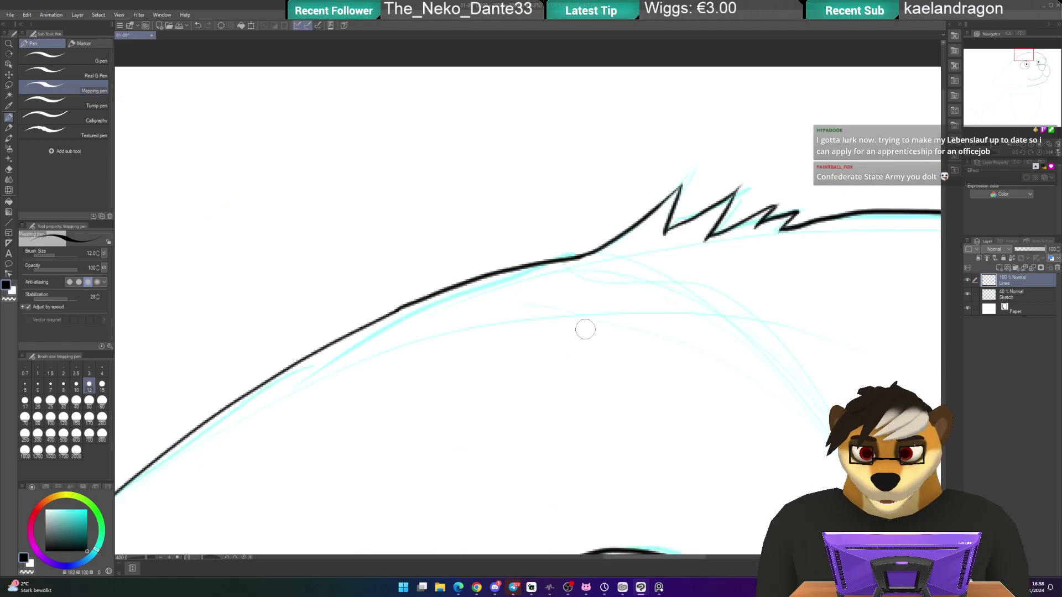
pyautogui.moveTo(422, 360); pyautogui.dragTo(574, 213)
pyautogui.moveTo(512, 298); pyautogui.dragTo(631, 213)
pyautogui.moveTo(569, 320); pyautogui.dragTo(639, 229)
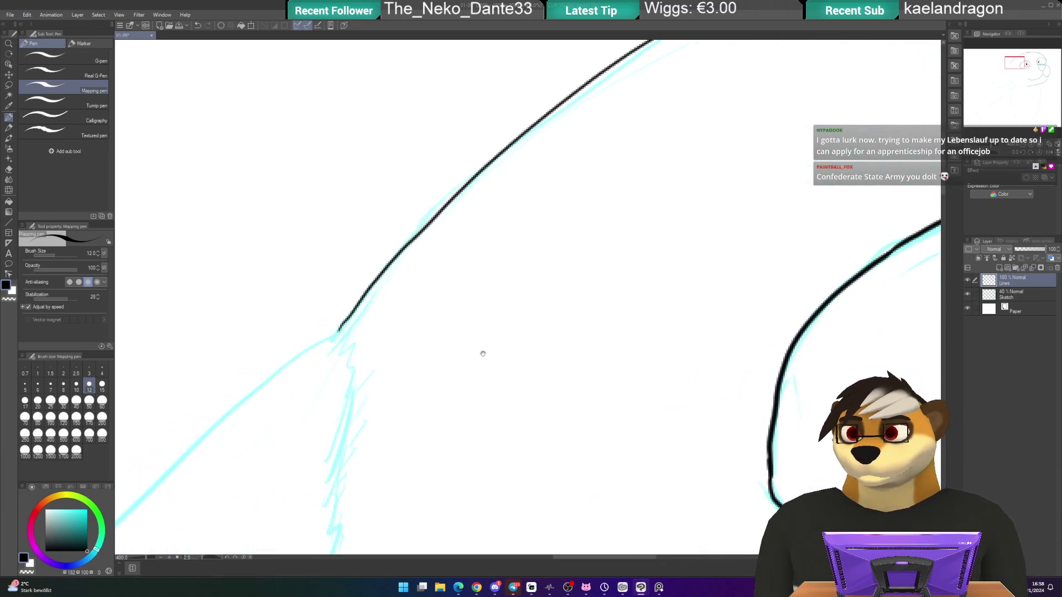
pyautogui.moveTo(474, 358); pyautogui.dragTo(569, 282)
pyautogui.moveTo(441, 350); pyautogui.dragTo(524, 315)
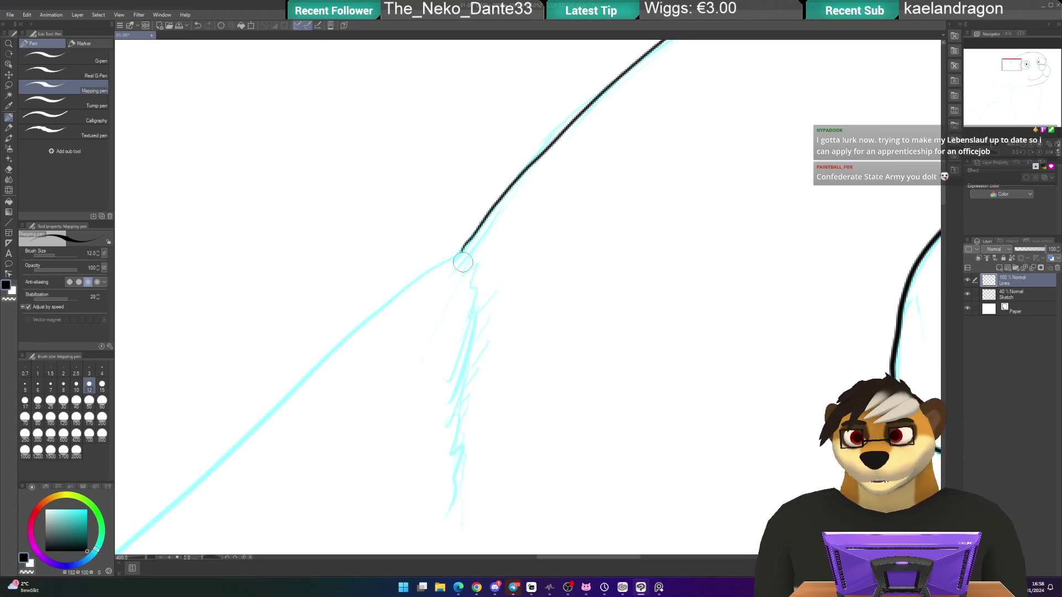
pyautogui.moveTo(457, 254)
pyautogui.mouseDown()
pyautogui.moveTo(443, 267)
pyautogui.moveTo(464, 260)
pyautogui.moveTo(458, 278)
pyautogui.moveTo(476, 269)
pyautogui.moveTo(468, 293)
pyautogui.mouseUp()
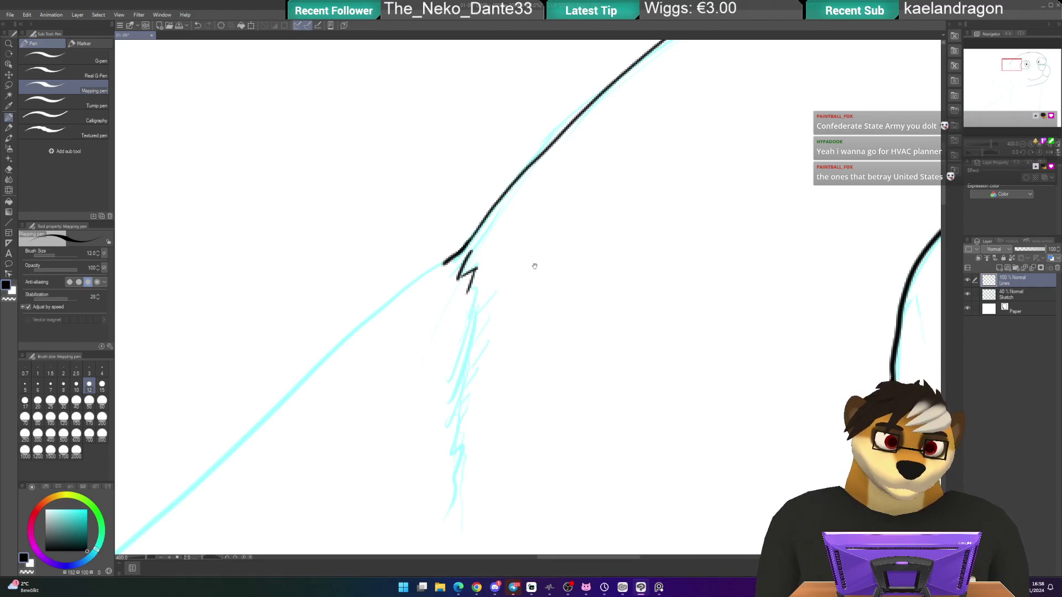
pyautogui.moveTo(471, 289); pyautogui.dragTo(485, 246)
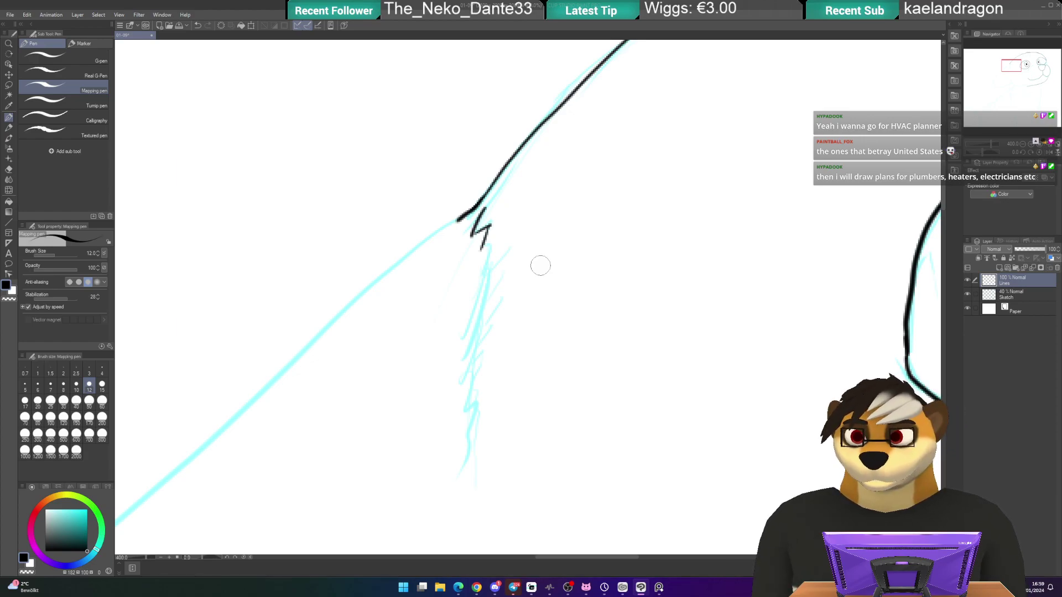
pyautogui.moveTo(483, 237)
pyautogui.mouseDown()
pyautogui.moveTo(486, 191)
pyautogui.moveTo(503, 197)
pyautogui.moveTo(477, 284)
pyautogui.moveTo(501, 254)
pyautogui.moveTo(463, 273)
pyautogui.moveTo(460, 221)
pyautogui.moveTo(492, 231)
pyautogui.moveTo(493, 205)
pyautogui.moveTo(466, 285)
pyautogui.moveTo(473, 277)
pyautogui.moveTo(475, 311)
pyautogui.moveTo(481, 300)
pyautogui.moveTo(469, 341)
pyautogui.moveTo(467, 393)
pyautogui.mouseUp()
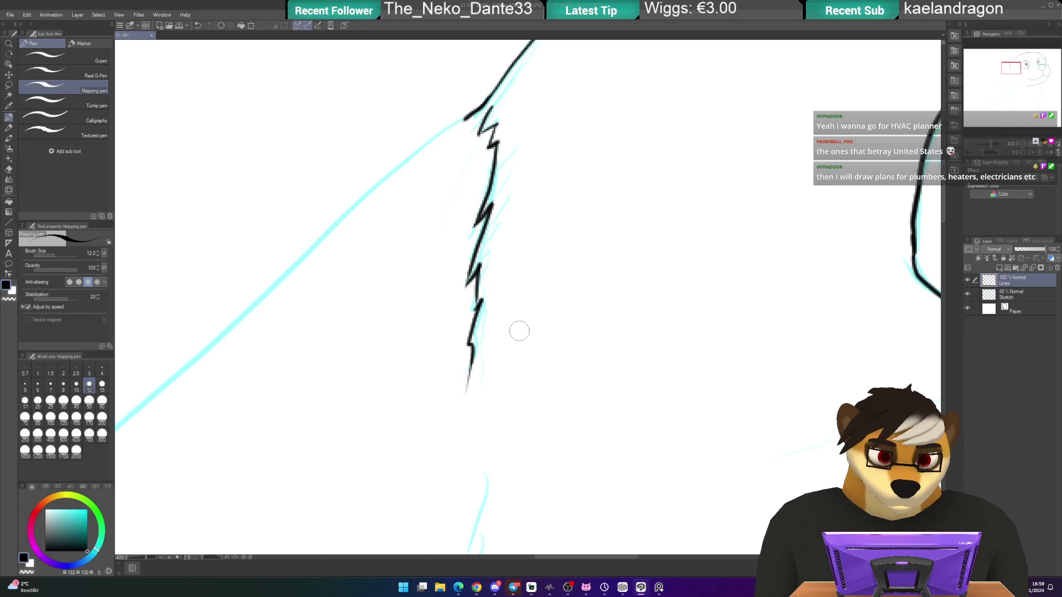
# - Ink a short separate fur tuft midway down the ear's base, leaving a gap below the upper zigzag fur
pyautogui.scroll(-2, 520, 334)
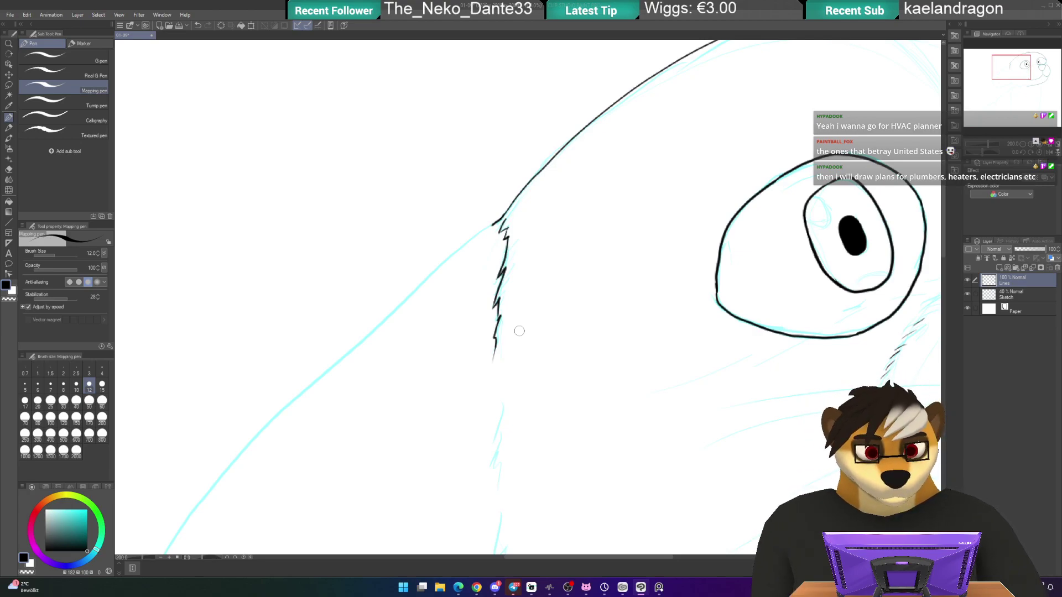
pyautogui.moveTo(519, 330)
pyautogui.mouseDown()
pyautogui.moveTo(504, 242)
pyautogui.moveTo(521, 160)
pyautogui.moveTo(554, 111)
pyautogui.mouseUp()
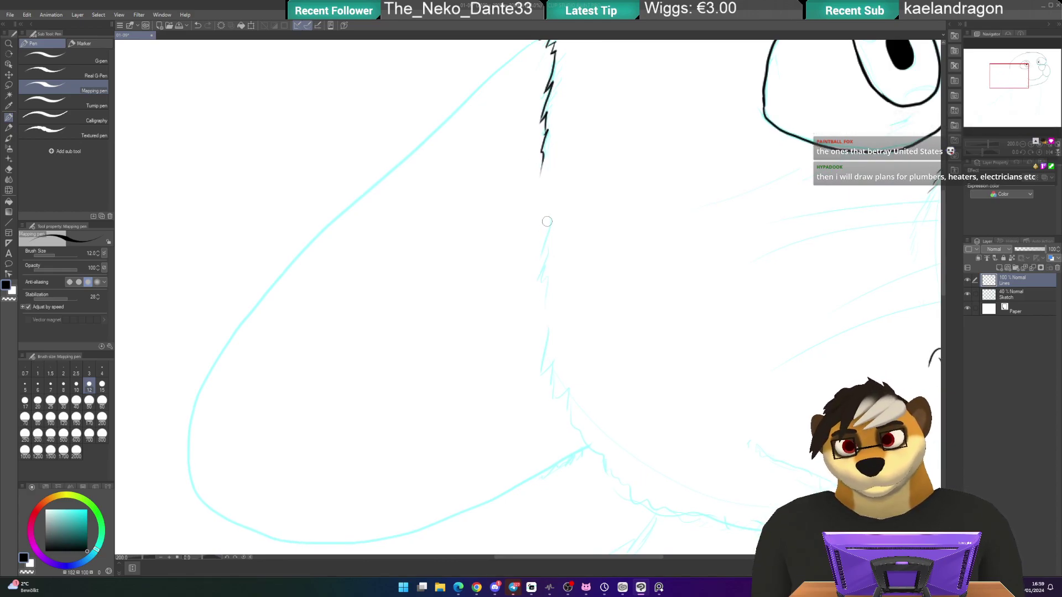
pyautogui.moveTo(548, 222); pyautogui.dragTo(549, 219)
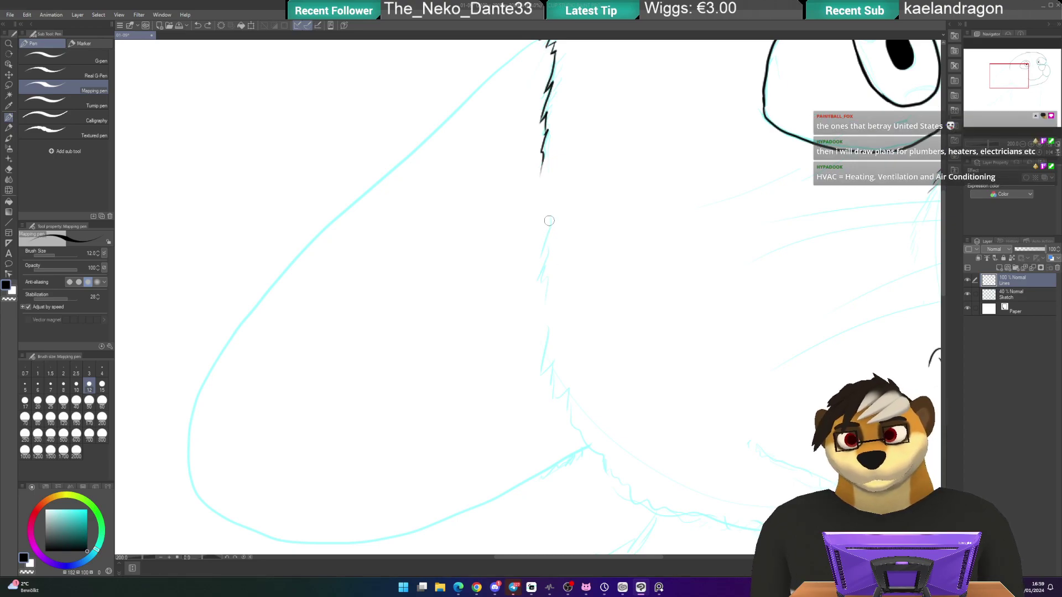
pyautogui.moveTo(548, 226); pyautogui.dragTo(539, 258)
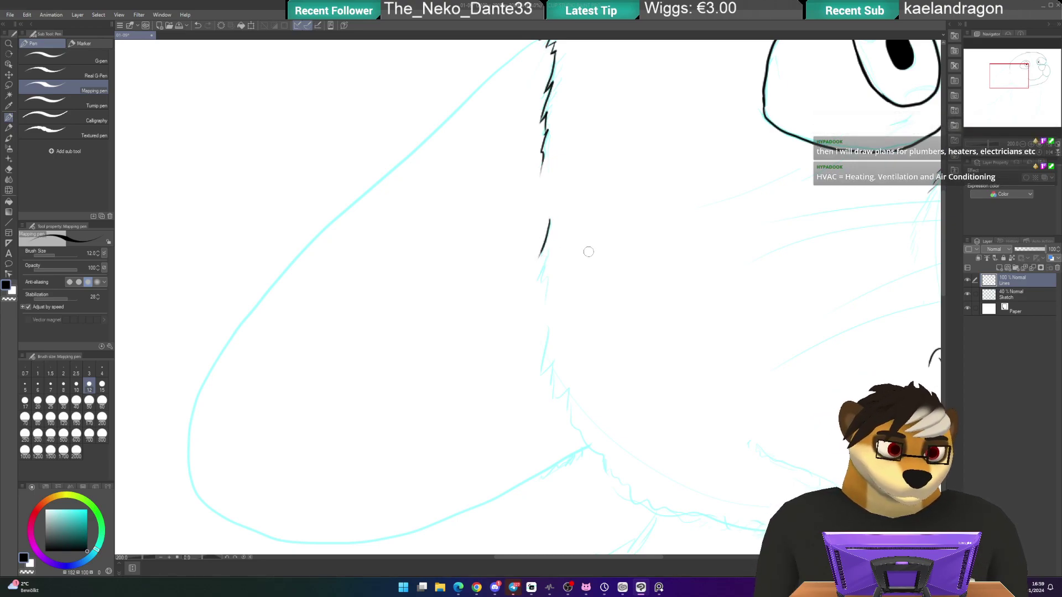
pyautogui.scroll(-2, 547, 271)
pyautogui.moveTo(542, 237); pyautogui.dragTo(547, 265)
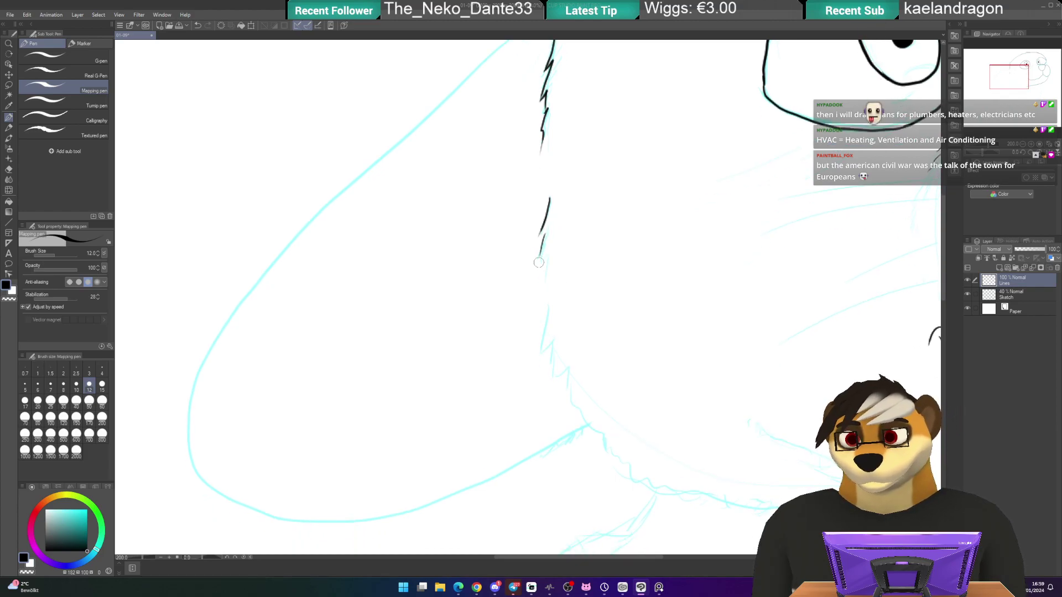
pyautogui.scroll(-5, 538, 314)
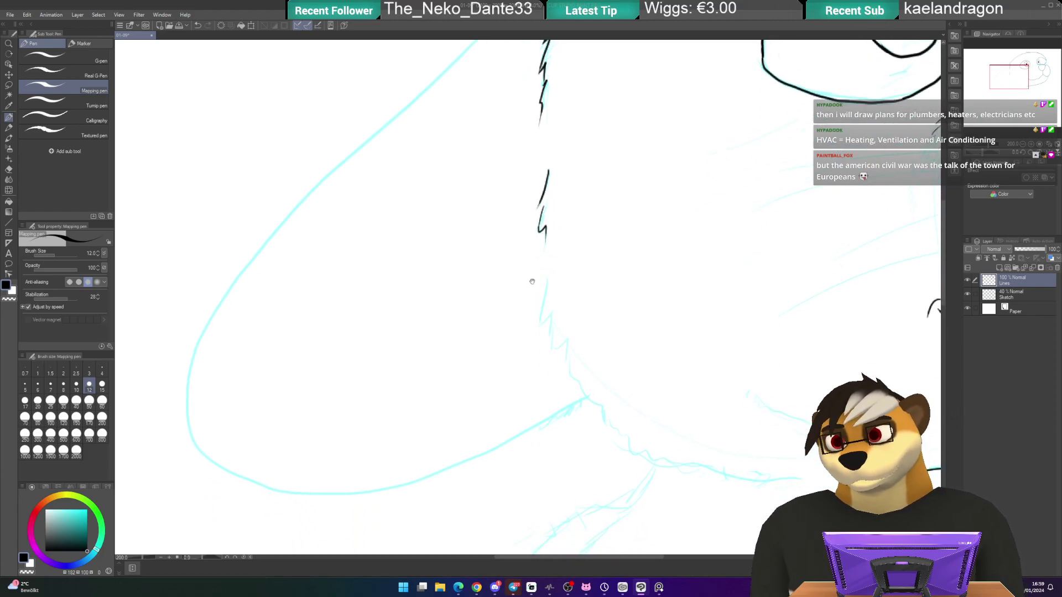
# - Ink the lower zigzag fur along the ear's base down to the corner where the sketched ear outline meets the head
pyautogui.moveTo(549, 233); pyautogui.dragTo(550, 279)
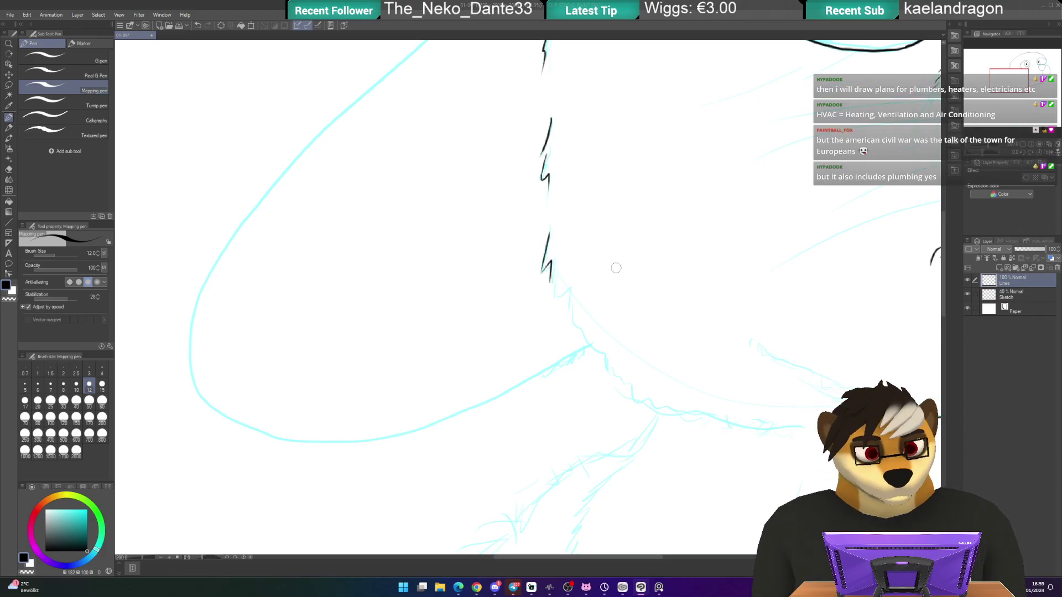
pyautogui.scroll(-3, 534, 310)
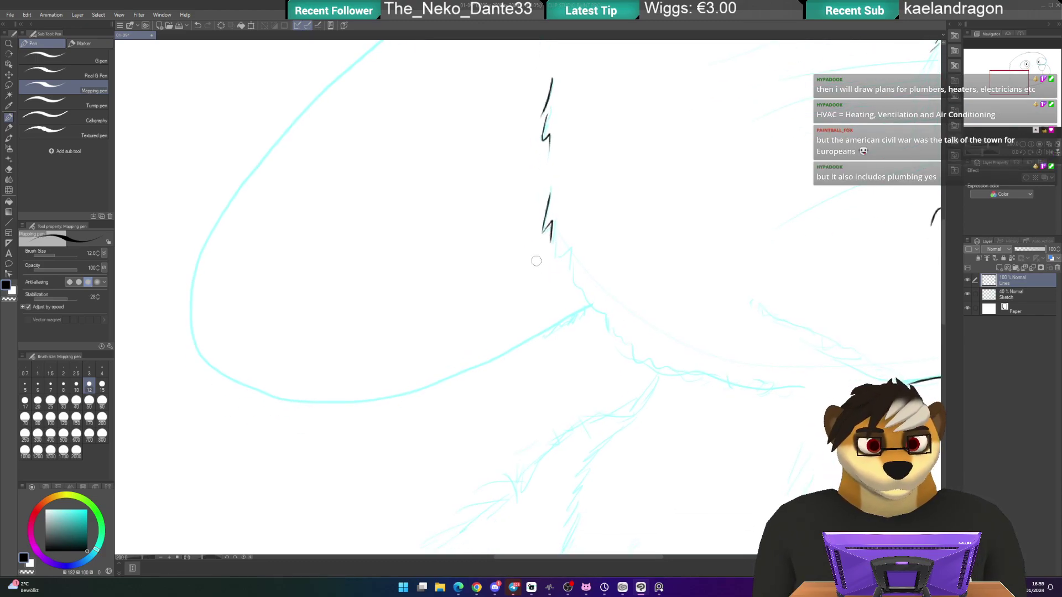
pyautogui.moveTo(555, 262); pyautogui.dragTo(566, 250)
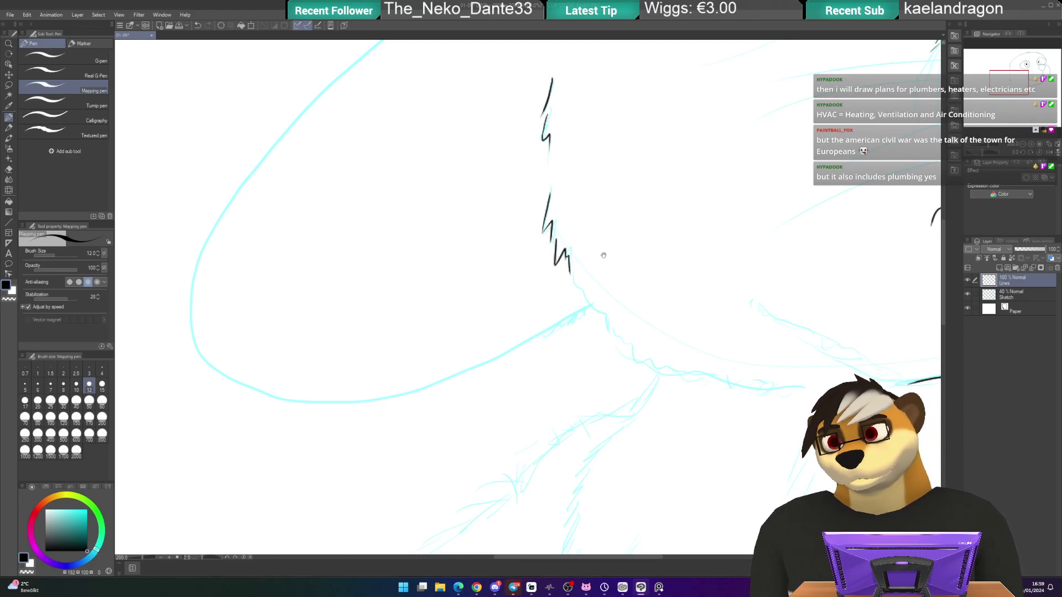
pyautogui.moveTo(555, 305); pyautogui.dragTo(549, 261)
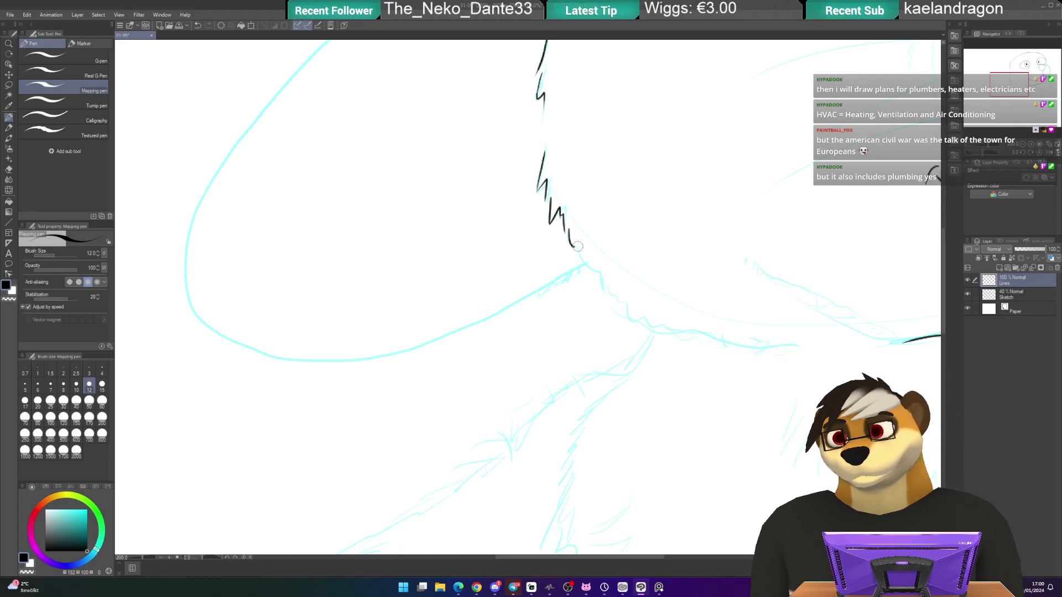
pyautogui.moveTo(584, 268); pyautogui.dragTo(590, 270)
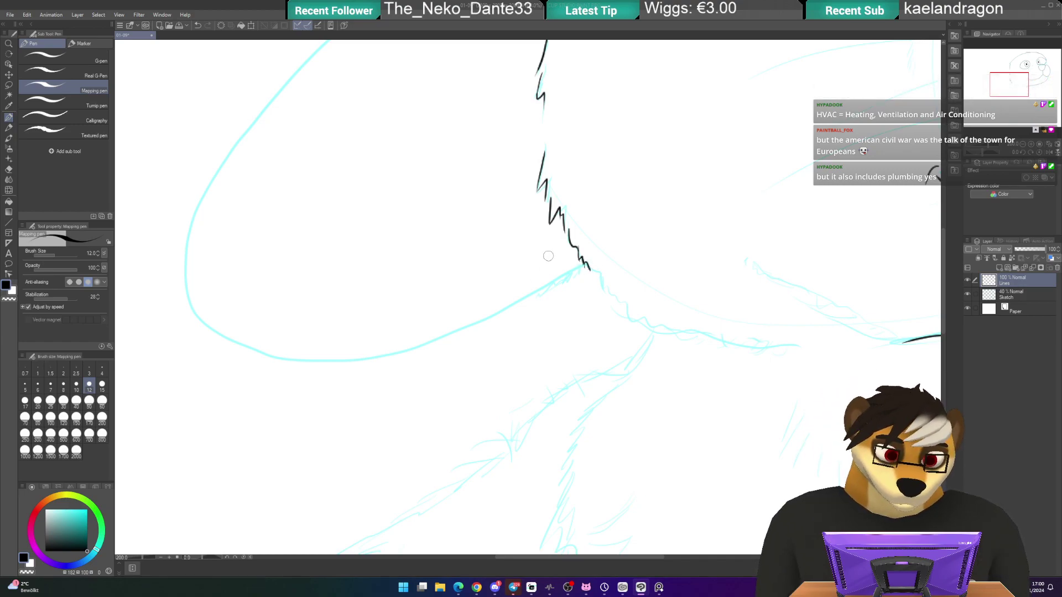
# - Rotate the canvas and ink the first stretch of the ear's outer outline, starting from the end of the head outline
pyautogui.moveTo(479, 160)
pyautogui.mouseDown()
pyautogui.moveTo(434, 154)
pyautogui.moveTo(379, 179)
pyautogui.moveTo(481, 159)
pyautogui.moveTo(542, 238)
pyautogui.moveTo(568, 327)
pyautogui.moveTo(581, 327)
pyautogui.mouseUp()
pyautogui.moveTo(631, 231); pyautogui.dragTo(458, 92)
pyautogui.moveTo(529, 181); pyautogui.dragTo(498, 219)
pyautogui.moveTo(572, 178)
pyautogui.mouseDown()
pyautogui.moveTo(584, 143)
pyautogui.moveTo(546, 114)
pyautogui.moveTo(605, 88)
pyautogui.mouseUp()
pyautogui.moveTo(589, 270); pyautogui.dragTo(583, 168)
pyautogui.moveTo(598, 281); pyautogui.dragTo(569, 234)
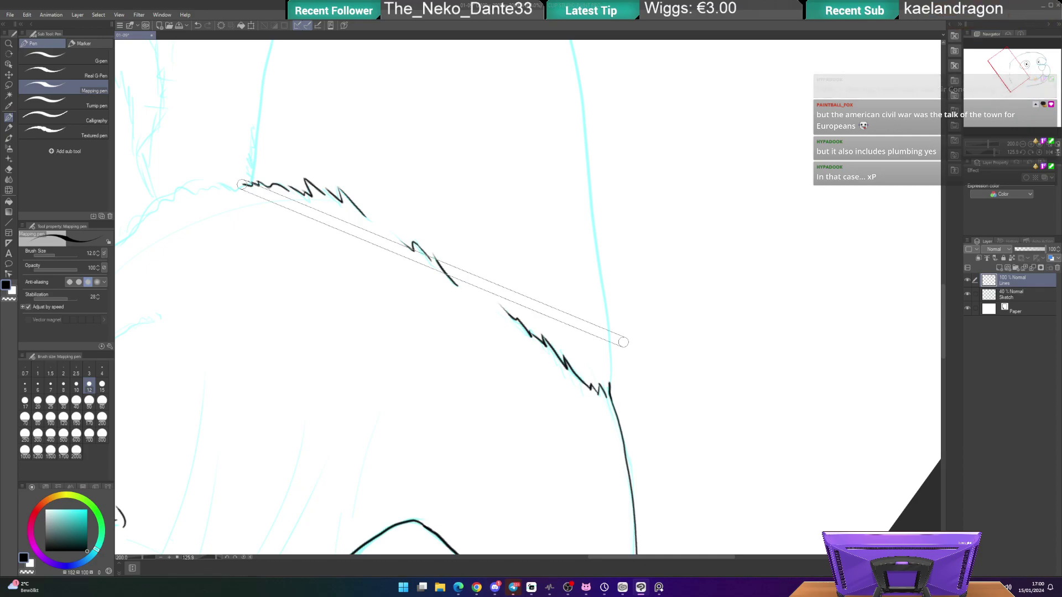
pyautogui.moveTo(812, 202); pyautogui.dragTo(440, 308)
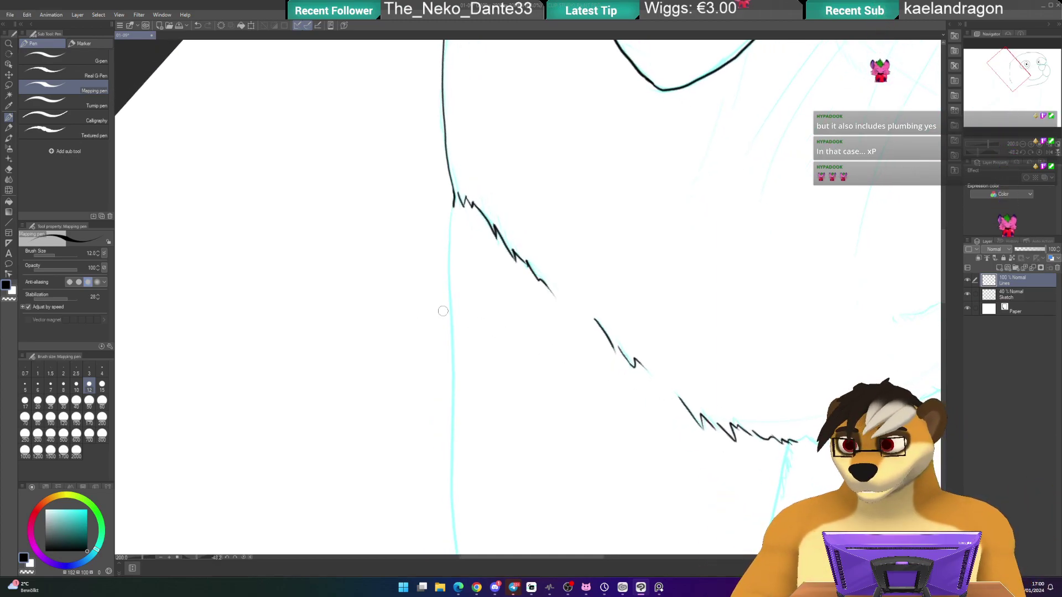
pyautogui.moveTo(443, 311); pyautogui.dragTo(465, 271)
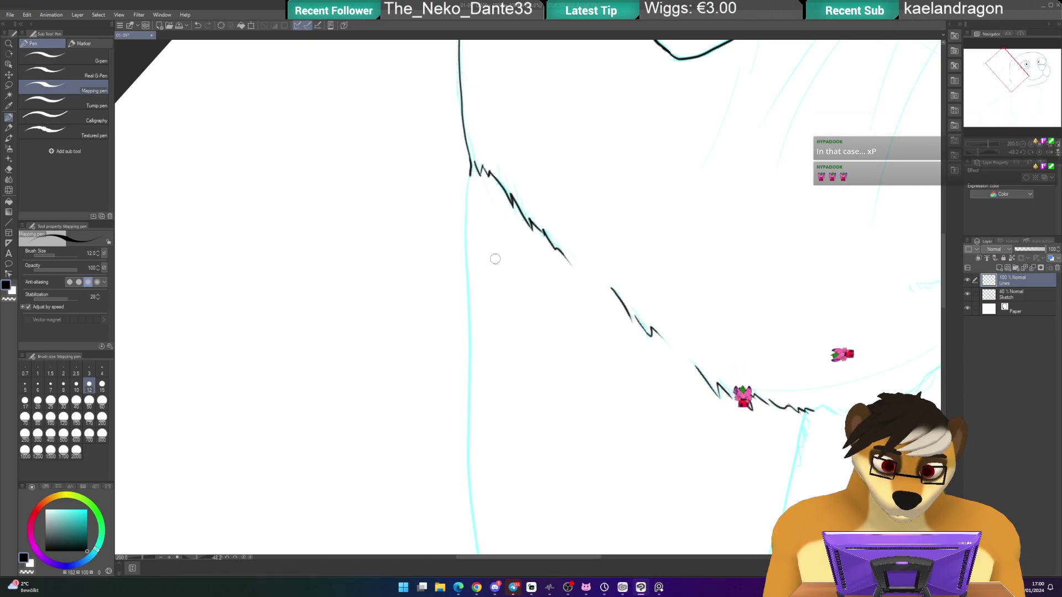
pyautogui.scroll(2, 493, 256)
pyautogui.moveTo(483, 242); pyautogui.dragTo(483, 282)
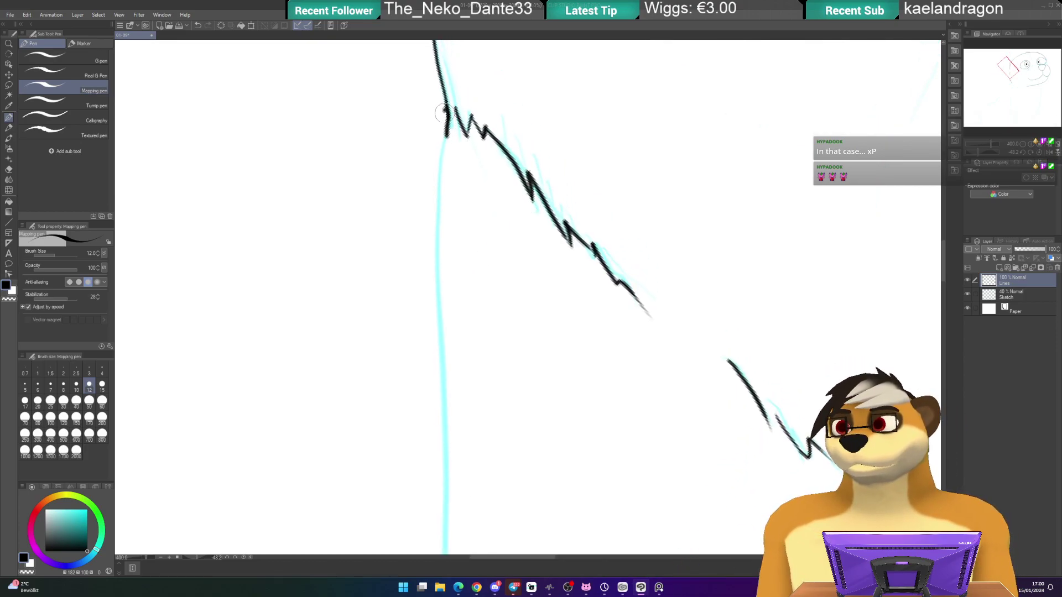
pyautogui.moveTo(440, 170)
pyautogui.mouseDown()
pyautogui.moveTo(443, 455)
pyautogui.moveTo(497, 188)
pyautogui.moveTo(505, 199)
pyautogui.mouseUp()
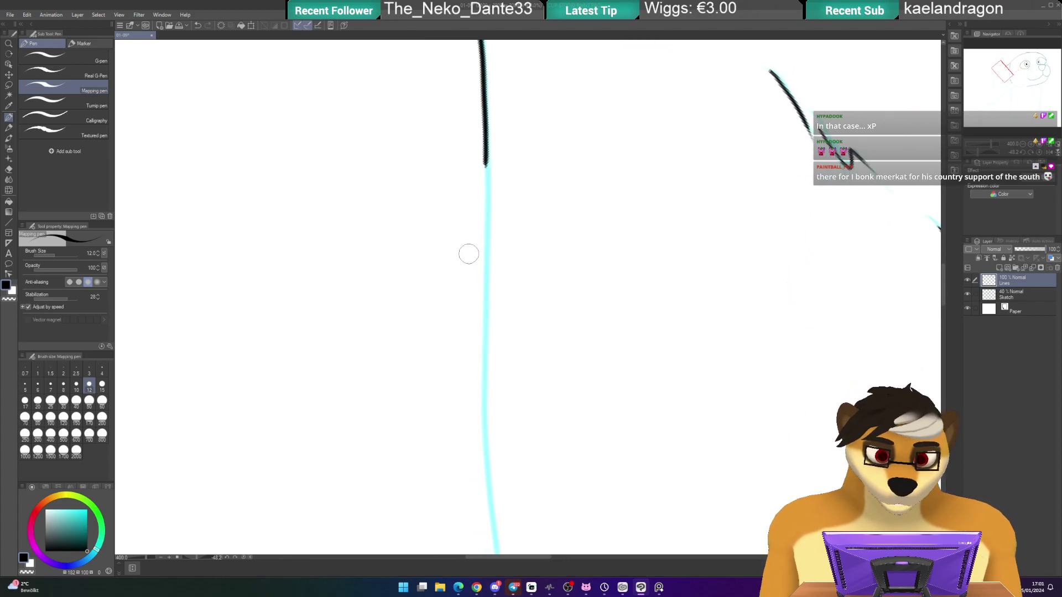
# - Extend the ear's outer outline along the long sketched side toward the ear tip, undoing and redrawing misplaced strokes
pyautogui.scroll(-3, 468, 254)
pyautogui.moveTo(440, 234); pyautogui.dragTo(435, 186)
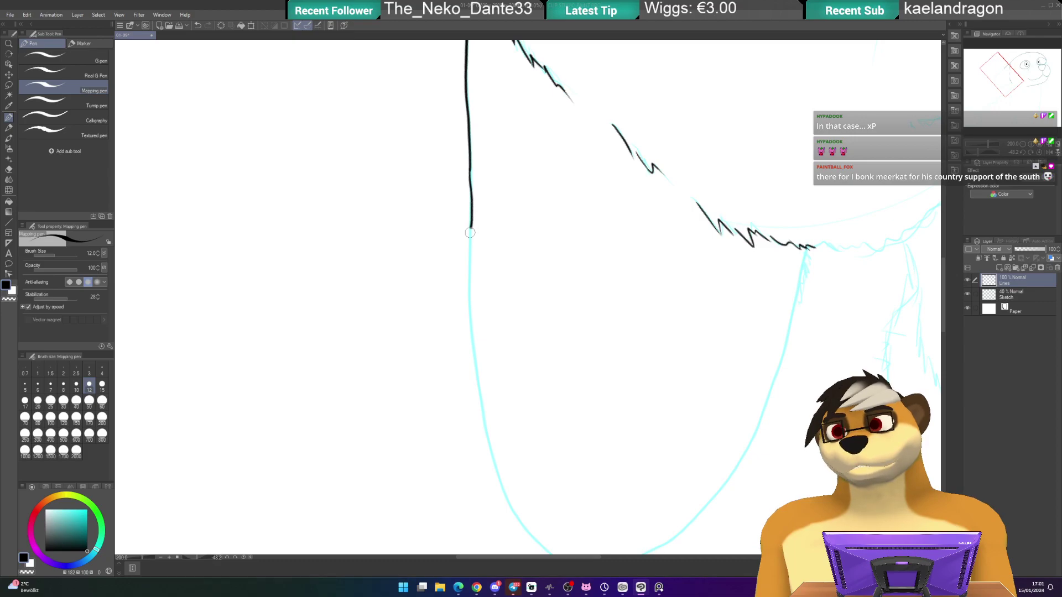
pyautogui.hotkey('ctrl', 'z')
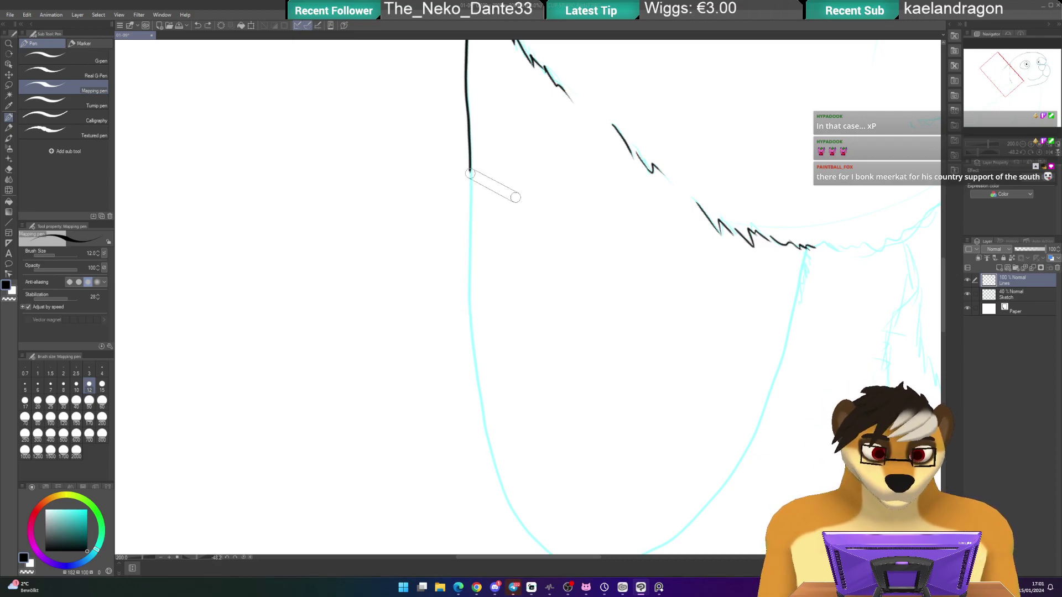
pyautogui.moveTo(516, 142)
pyautogui.mouseDown()
pyautogui.moveTo(497, 139)
pyautogui.moveTo(481, 157)
pyautogui.moveTo(497, 157)
pyautogui.mouseUp()
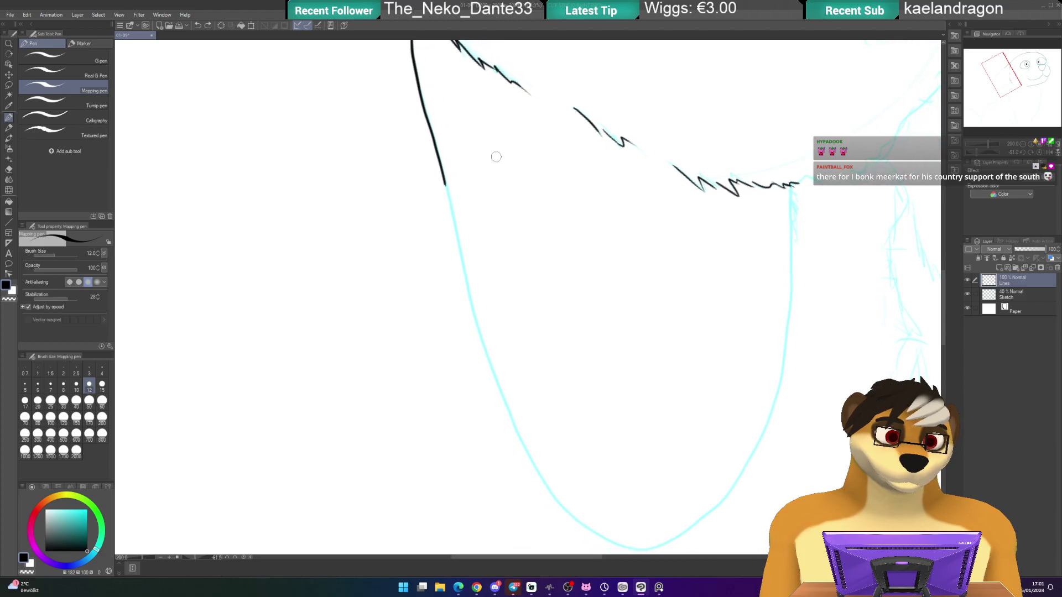
pyautogui.moveTo(496, 231); pyautogui.dragTo(493, 174)
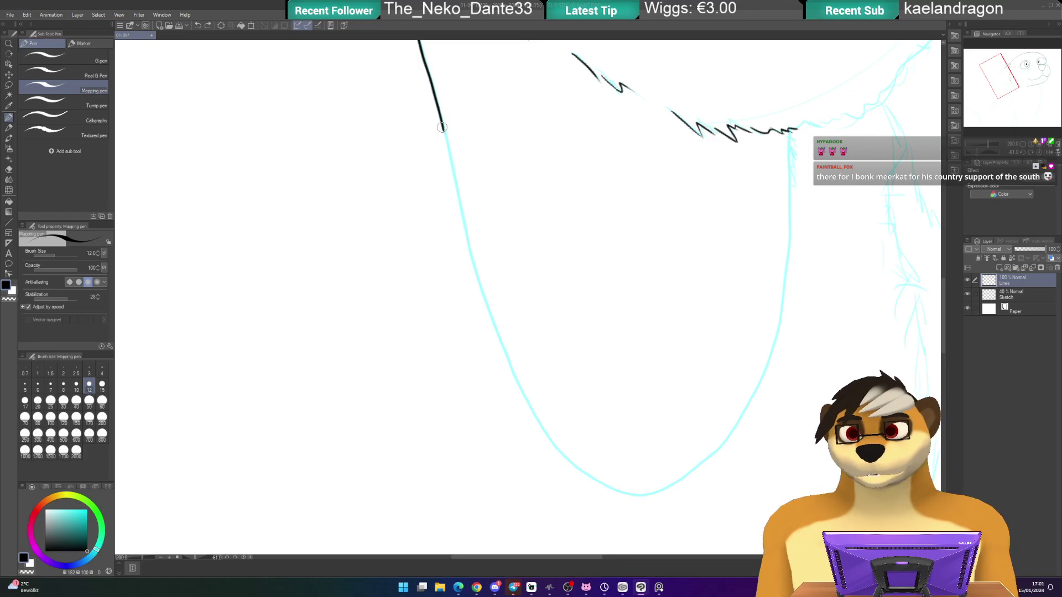
pyautogui.moveTo(446, 145); pyautogui.dragTo(447, 150)
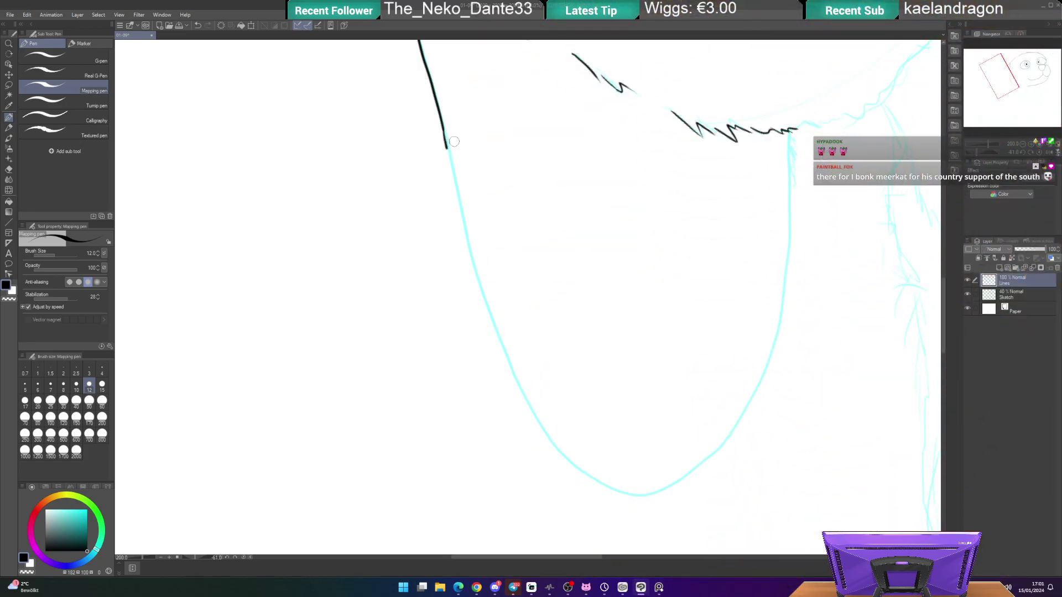
pyautogui.hotkey('ctrl', 'z')
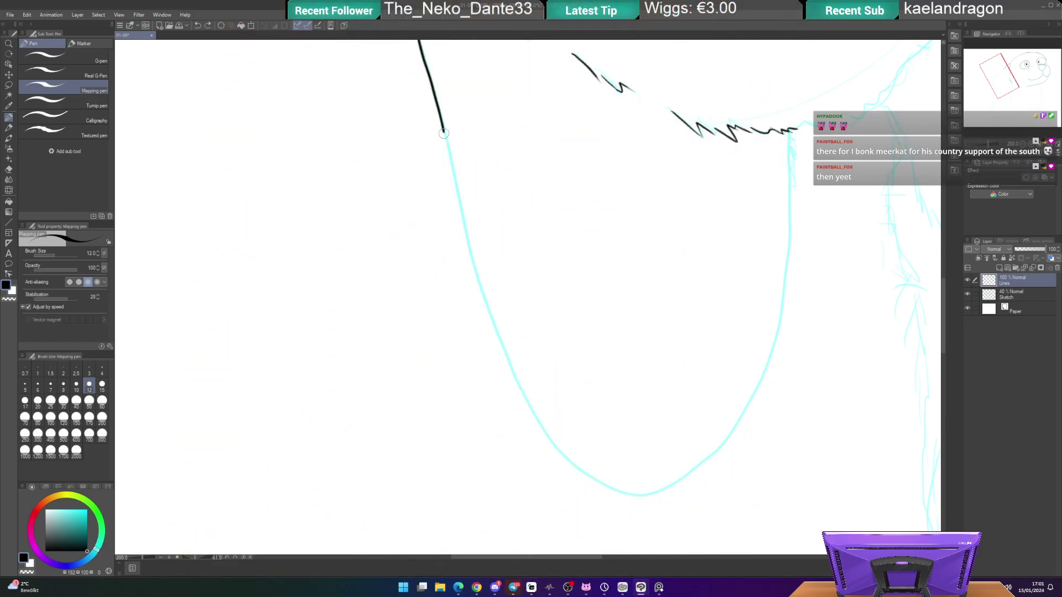
pyautogui.moveTo(452, 168); pyautogui.dragTo(459, 200)
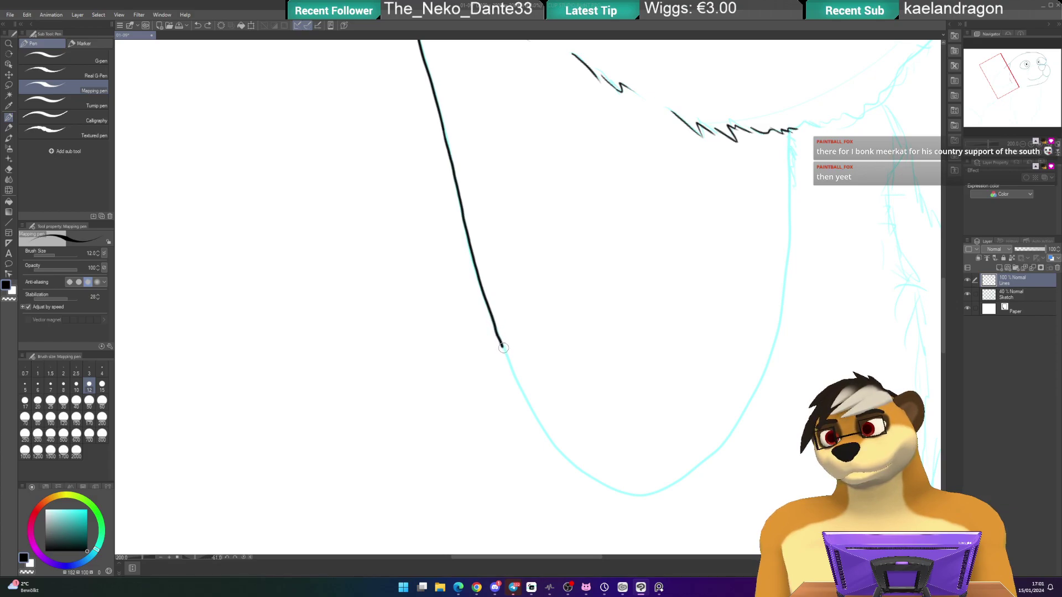
pyautogui.moveTo(503, 347); pyautogui.dragTo(503, 348)
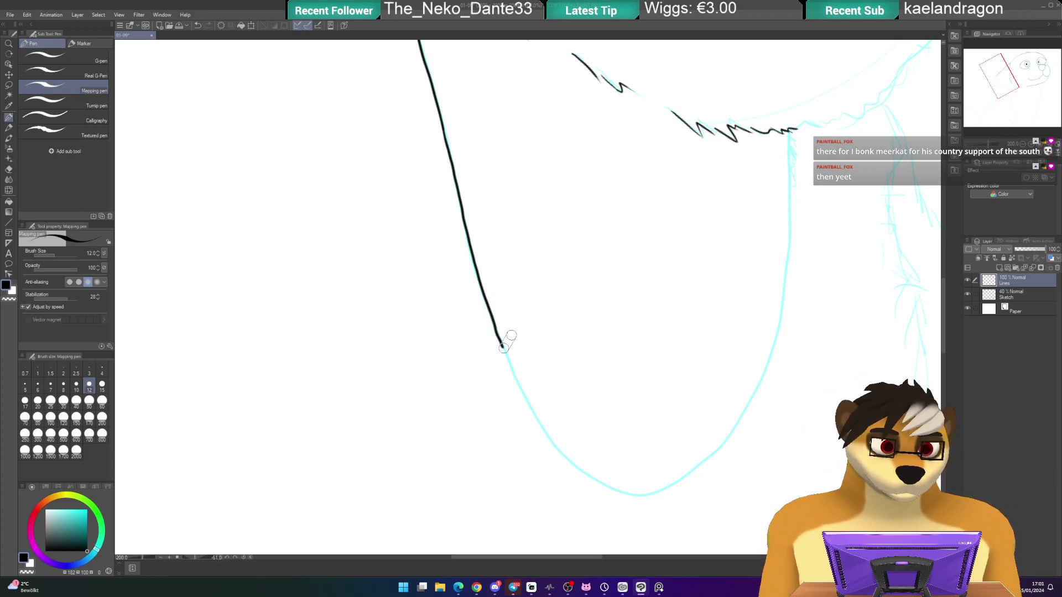
# - Rotate the canvas and extend the ear's outer outline from the long side into the start of the rounded tip
pyautogui.moveTo(416, 194)
pyautogui.mouseDown()
pyautogui.moveTo(390, 185)
pyautogui.moveTo(355, 304)
pyautogui.moveTo(392, 415)
pyautogui.moveTo(457, 441)
pyautogui.moveTo(524, 434)
pyautogui.moveTo(563, 390)
pyautogui.mouseUp()
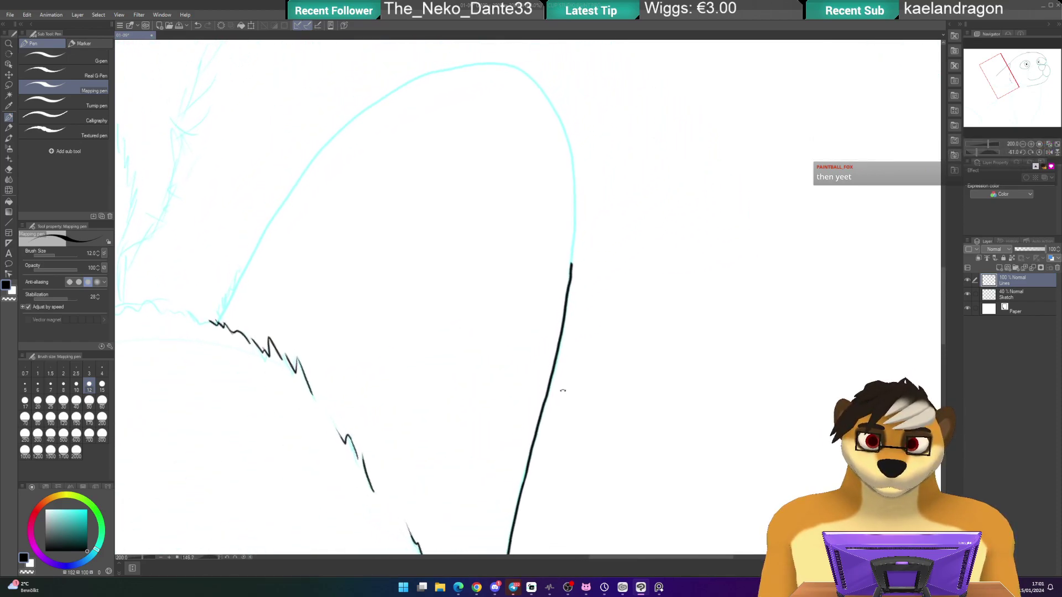
pyautogui.scroll(3, 563, 390)
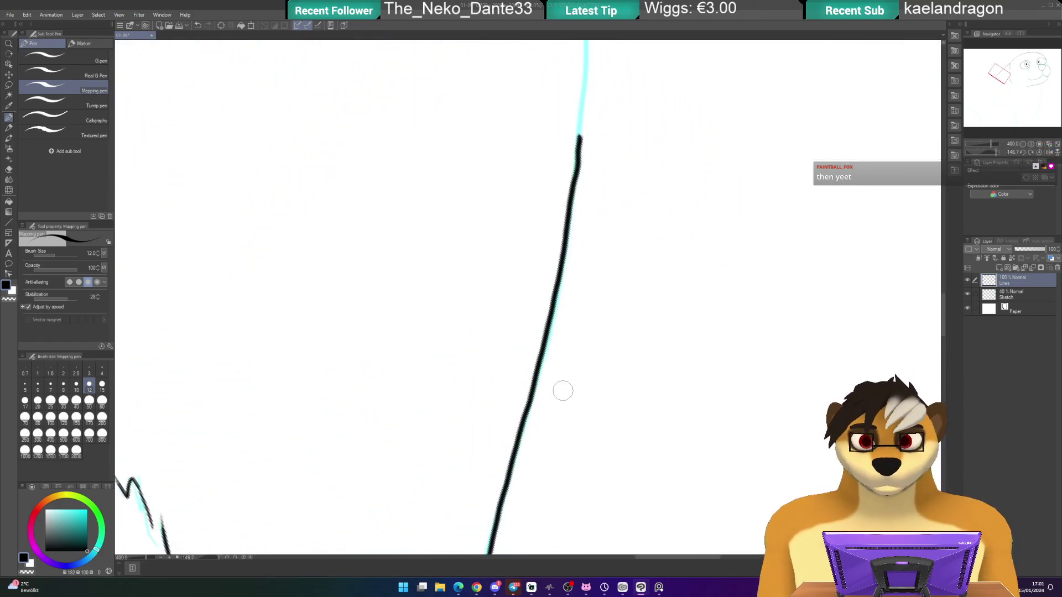
pyautogui.moveTo(511, 148); pyautogui.dragTo(498, 232)
pyautogui.moveTo(524, 115); pyautogui.dragTo(523, 235)
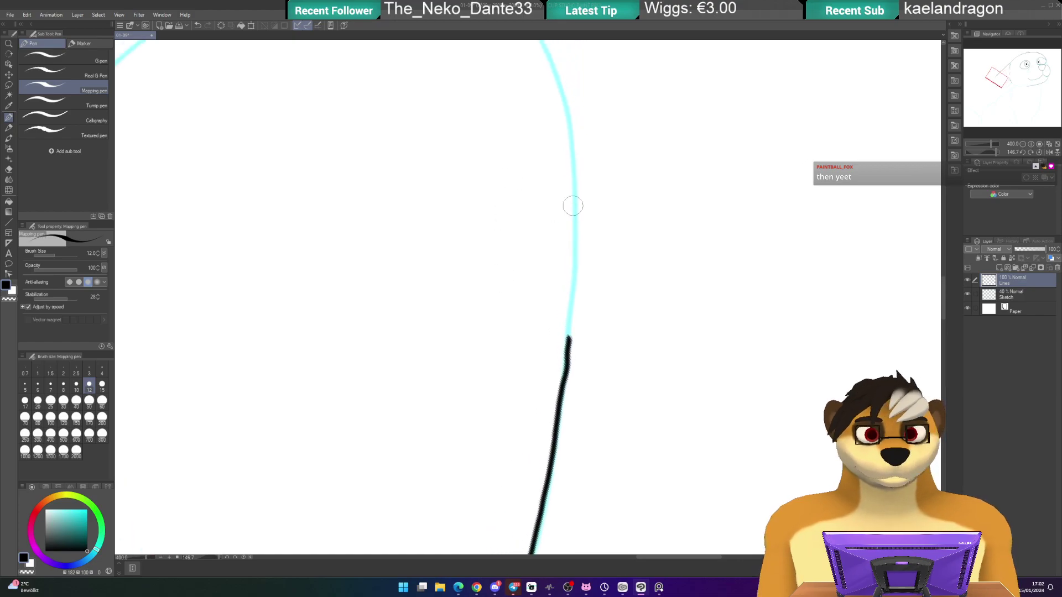
pyautogui.moveTo(515, 186); pyautogui.dragTo(541, 265)
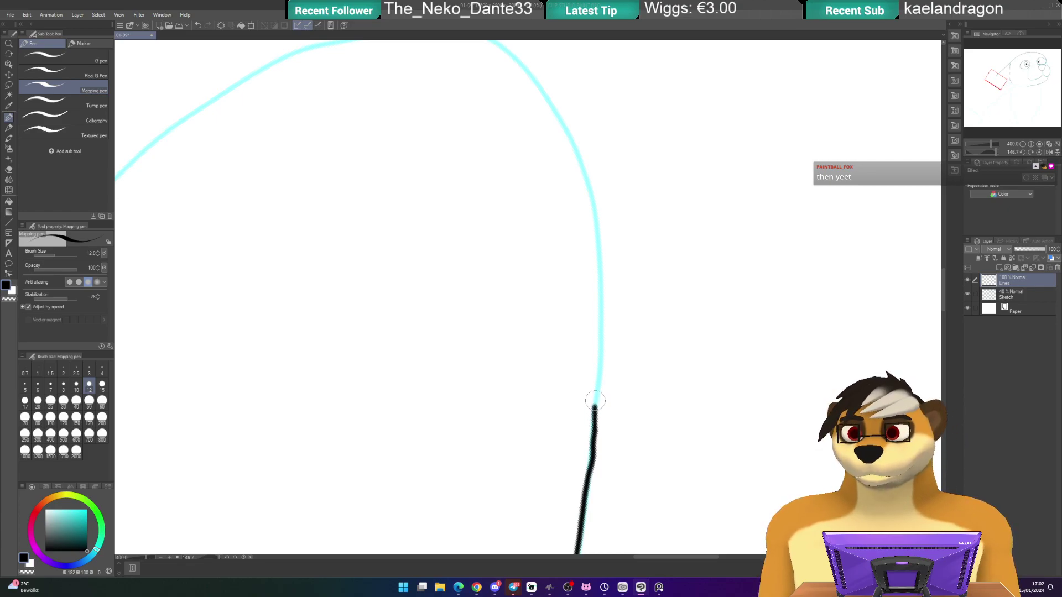
pyautogui.moveTo(601, 357)
pyautogui.mouseDown()
pyautogui.moveTo(603, 212)
pyautogui.moveTo(568, 97)
pyautogui.mouseUp()
# - Erase the end of the last stroke where it strays outside the sketched ear tip
pyautogui.moveTo(496, 190)
pyautogui.mouseDown()
pyautogui.moveTo(507, 192)
pyautogui.moveTo(531, 55)
pyautogui.moveTo(489, 56)
pyautogui.moveTo(491, 66)
pyautogui.mouseUp()
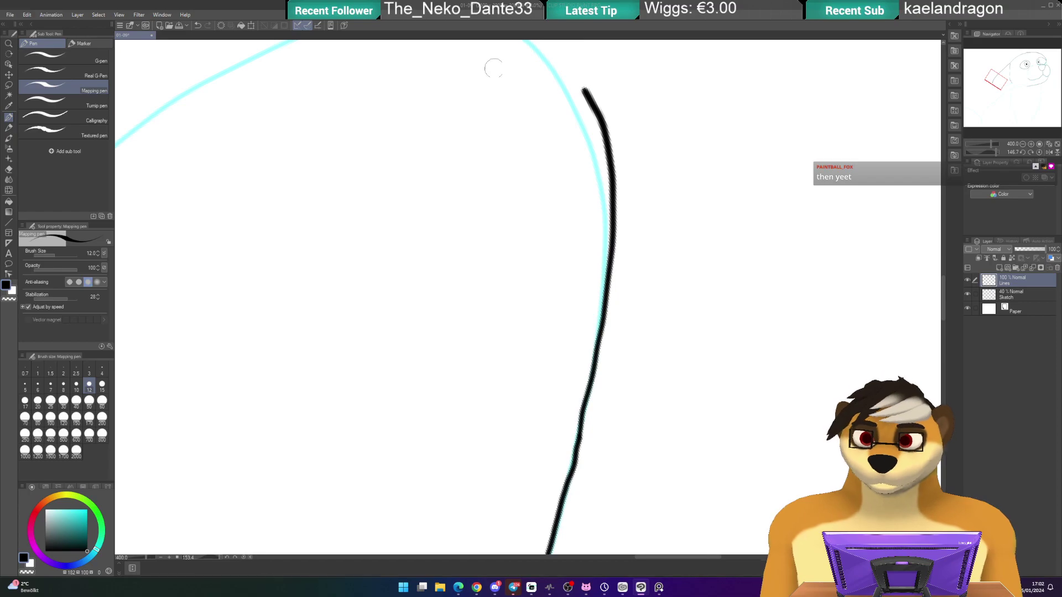
pyautogui.scroll(-2, 494, 69)
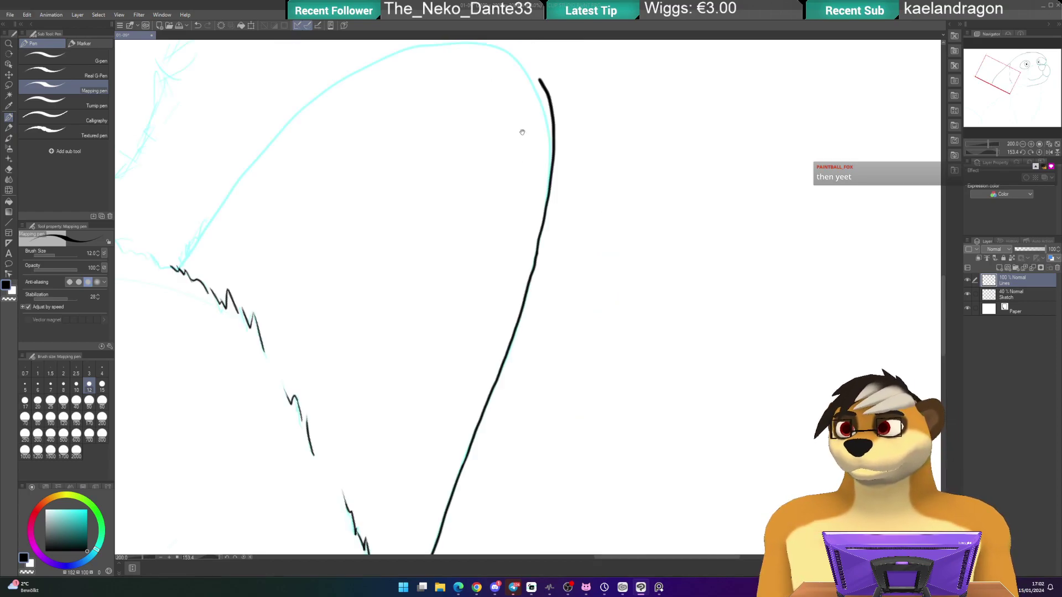
pyautogui.moveTo(522, 134); pyautogui.dragTo(524, 195)
pyautogui.press('e')
pyautogui.moveTo(540, 134); pyautogui.dragTo(555, 200)
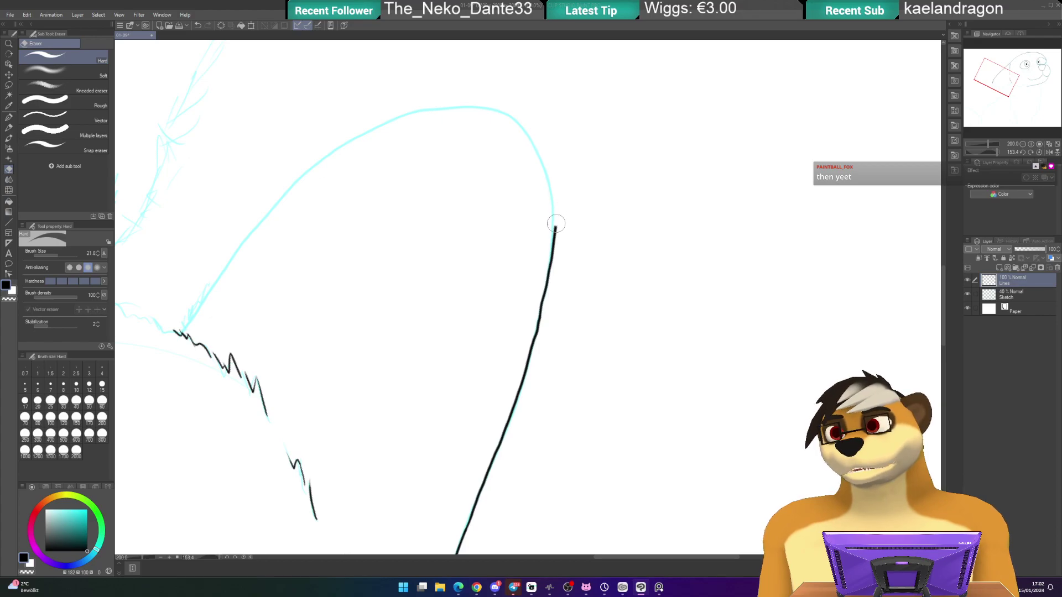
pyautogui.press('p')
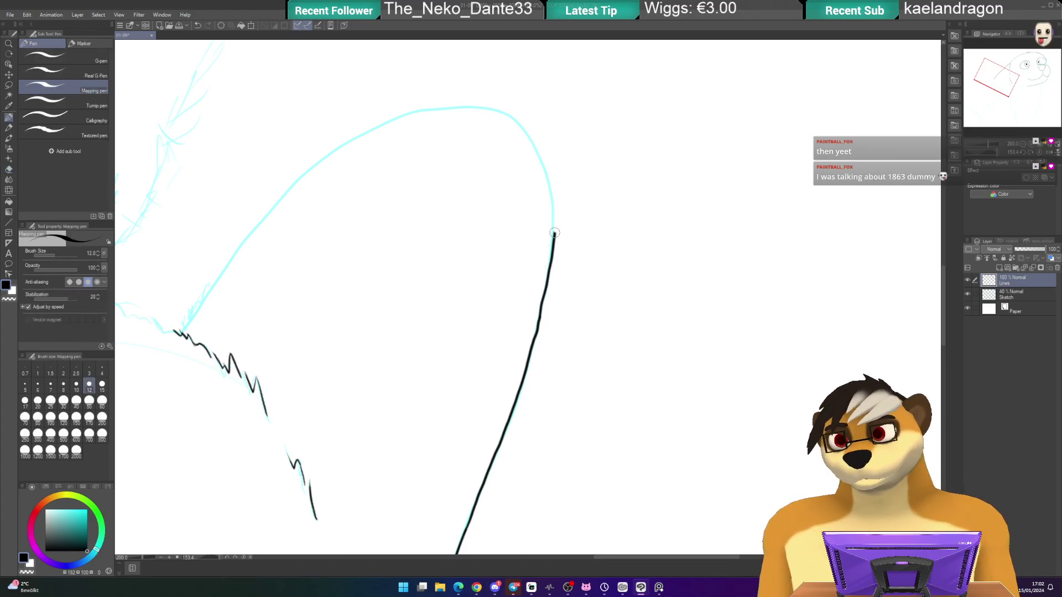
# - Ink the curve of the ear tip in short strokes along the sketch, rotating the canvas to follow it
pyautogui.moveTo(554, 236); pyautogui.dragTo(551, 194)
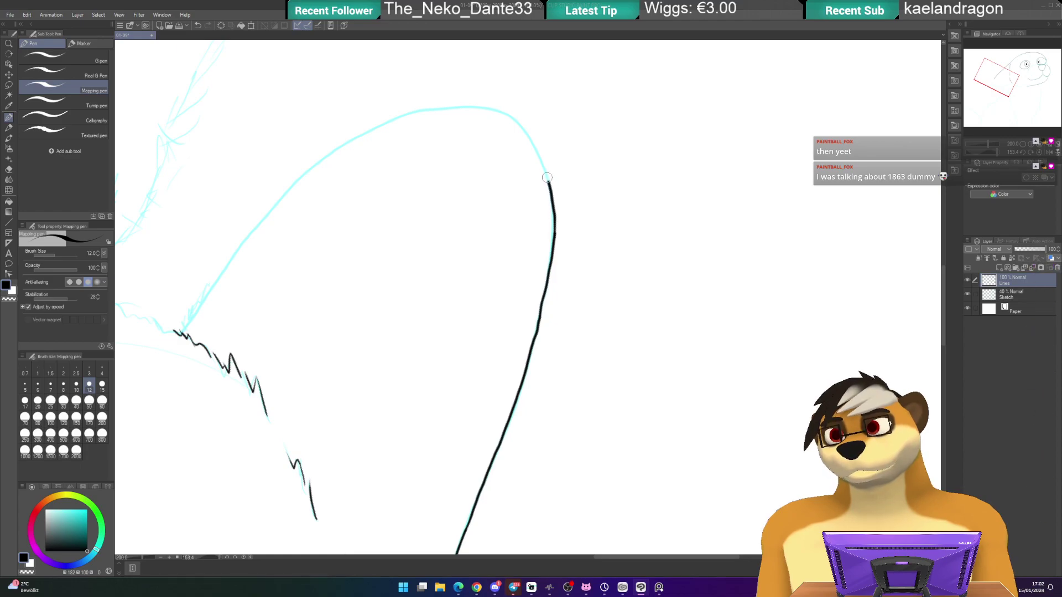
pyautogui.moveTo(535, 148); pyautogui.dragTo(515, 122)
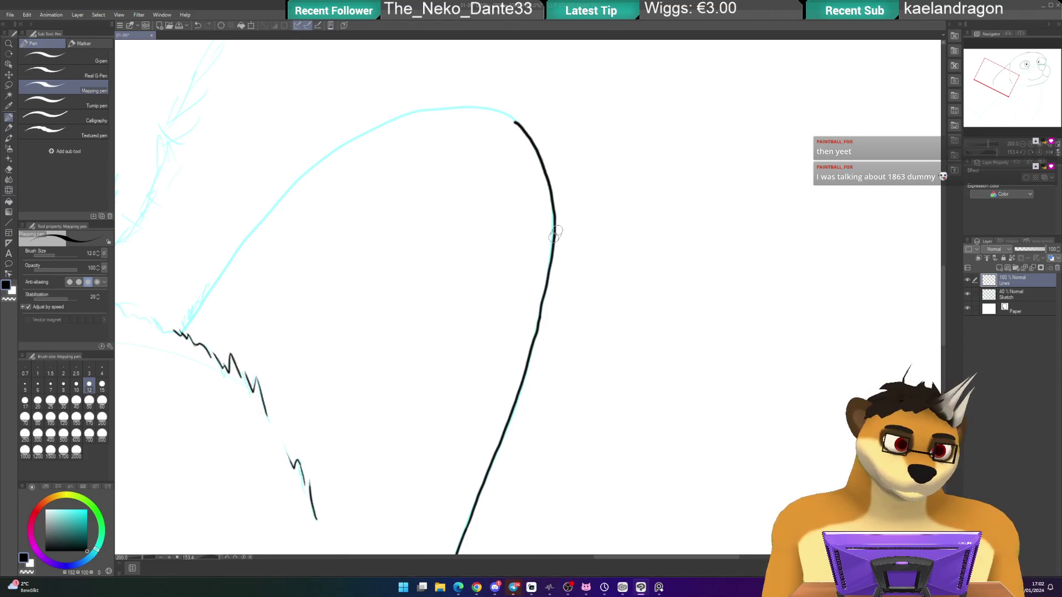
pyautogui.moveTo(419, 139); pyautogui.dragTo(356, 187)
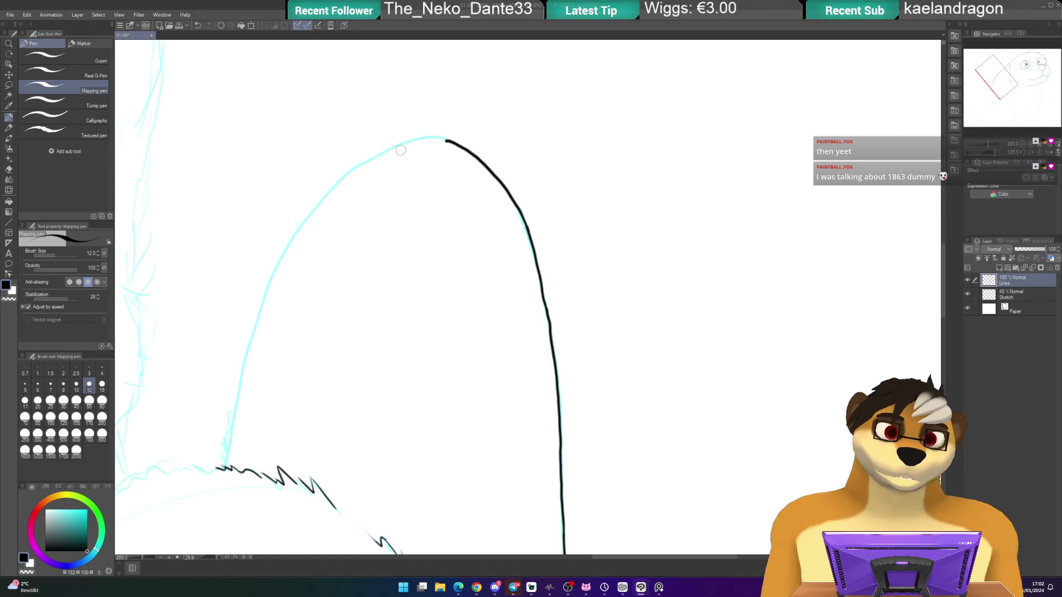
pyautogui.moveTo(409, 145)
pyautogui.mouseDown()
pyautogui.moveTo(391, 160)
pyautogui.moveTo(356, 363)
pyautogui.moveTo(510, 429)
pyautogui.moveTo(559, 323)
pyautogui.moveTo(546, 216)
pyautogui.moveTo(633, 263)
pyautogui.moveTo(592, 278)
pyautogui.moveTo(486, 221)
pyautogui.mouseUp()
# - Carry the ear outline around the tip's tight bend and onto the ear's lower side
pyautogui.moveTo(603, 205)
pyautogui.mouseDown()
pyautogui.moveTo(562, 164)
pyautogui.moveTo(602, 149)
pyautogui.mouseUp()
pyautogui.scroll(3, 603, 153)
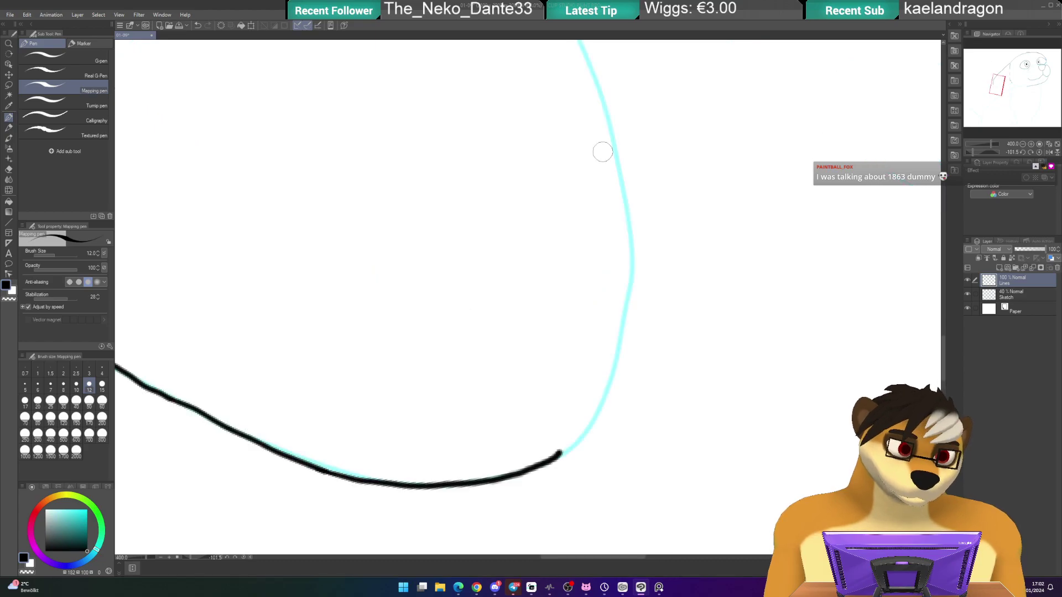
pyautogui.moveTo(595, 321); pyautogui.dragTo(578, 226)
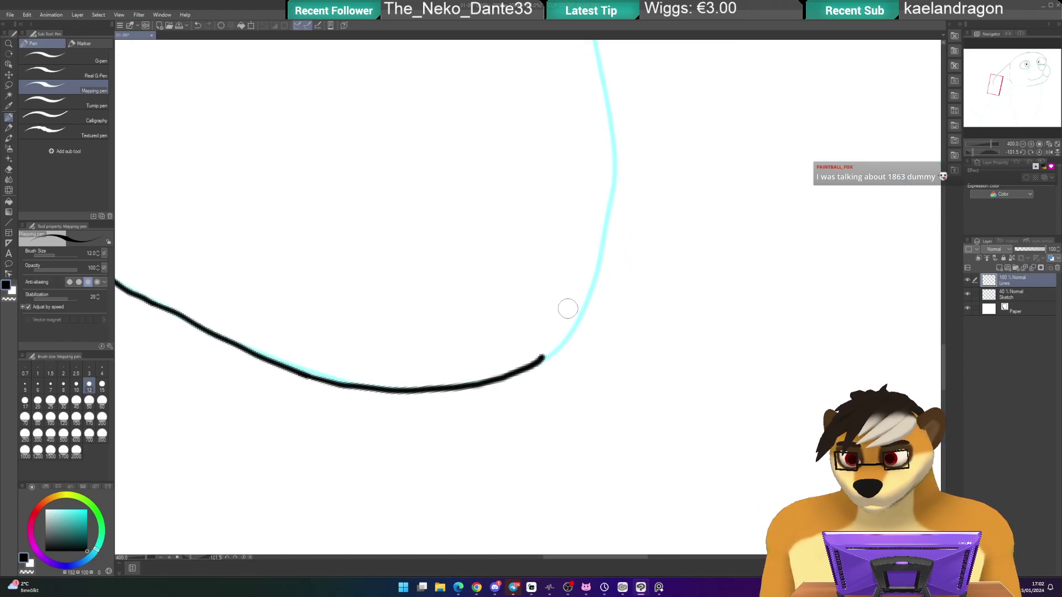
pyautogui.press('e')
pyautogui.press('p')
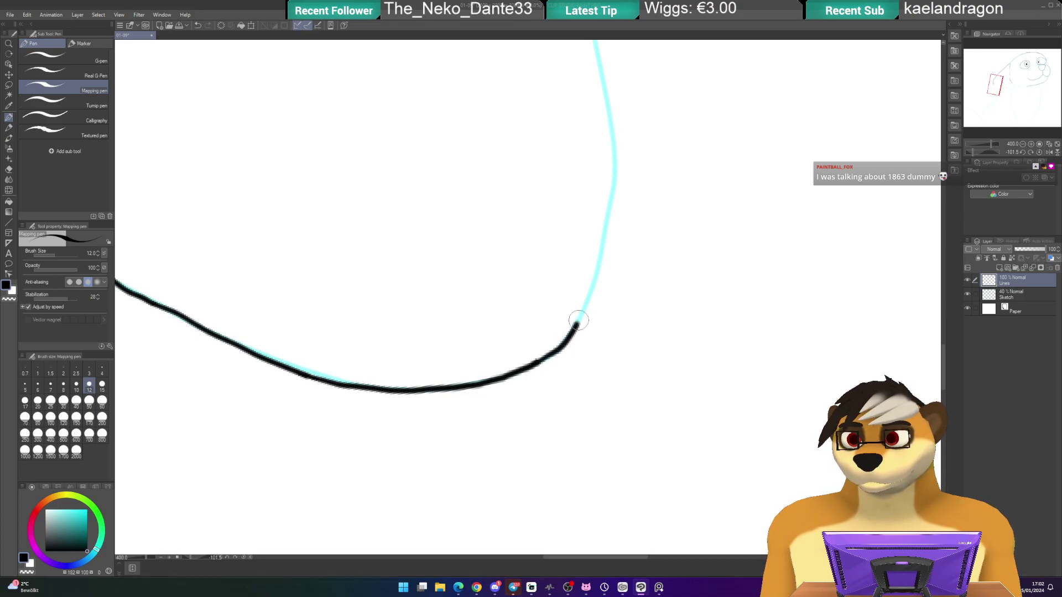
pyautogui.moveTo(595, 275); pyautogui.dragTo(603, 249)
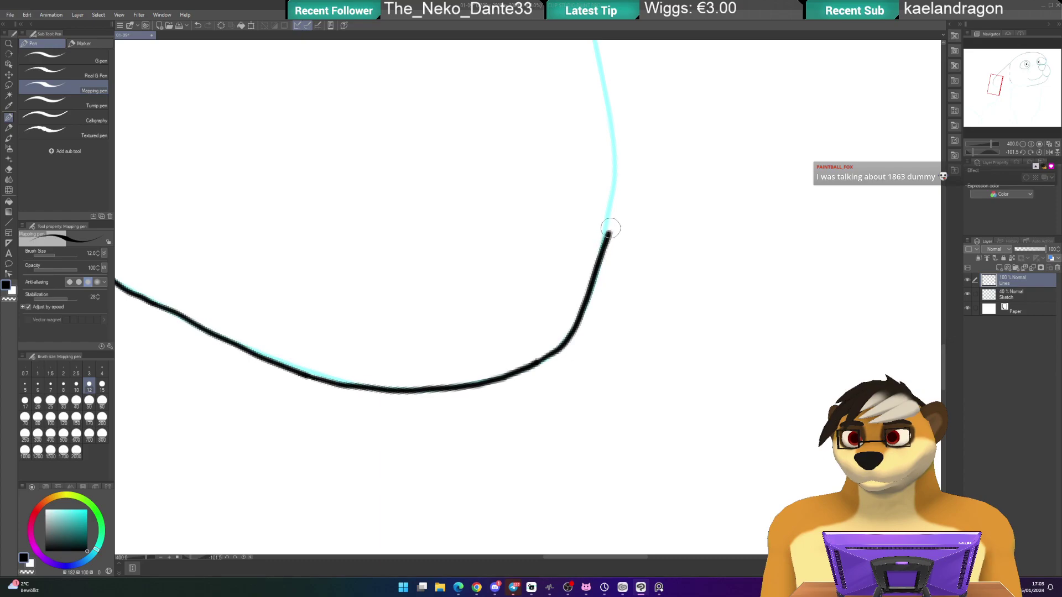
pyautogui.moveTo(614, 206)
pyautogui.mouseDown()
pyautogui.moveTo(606, 75)
pyautogui.moveTo(575, 252)
pyautogui.mouseUp()
# - Ink the next stretch of the ear's lower side toward the head and erase its end where it leaves the sketch
pyautogui.moveTo(578, 88); pyautogui.dragTo(607, 172)
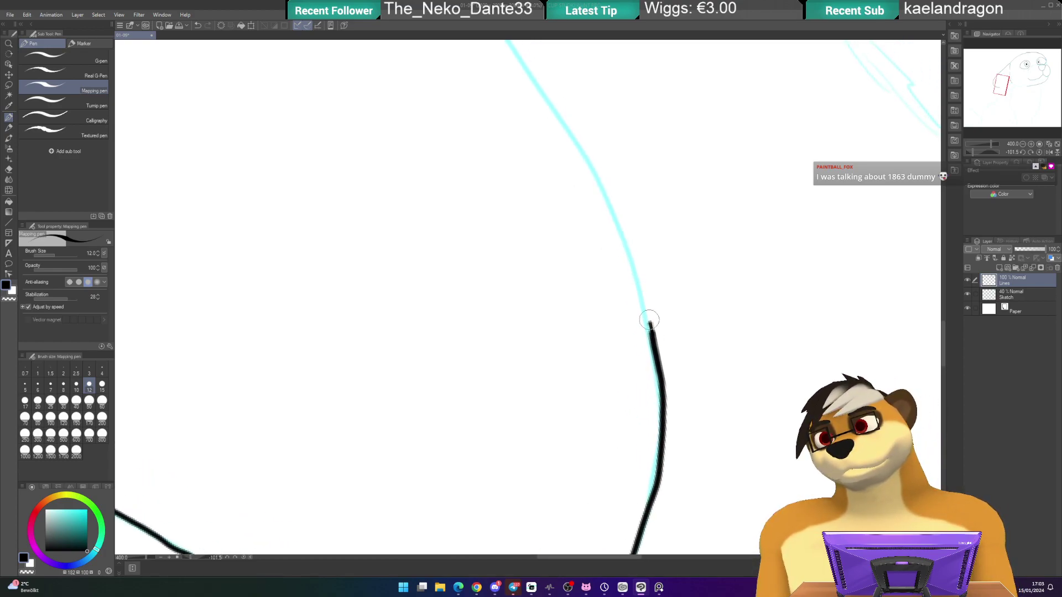
pyautogui.moveTo(644, 298); pyautogui.dragTo(565, 110)
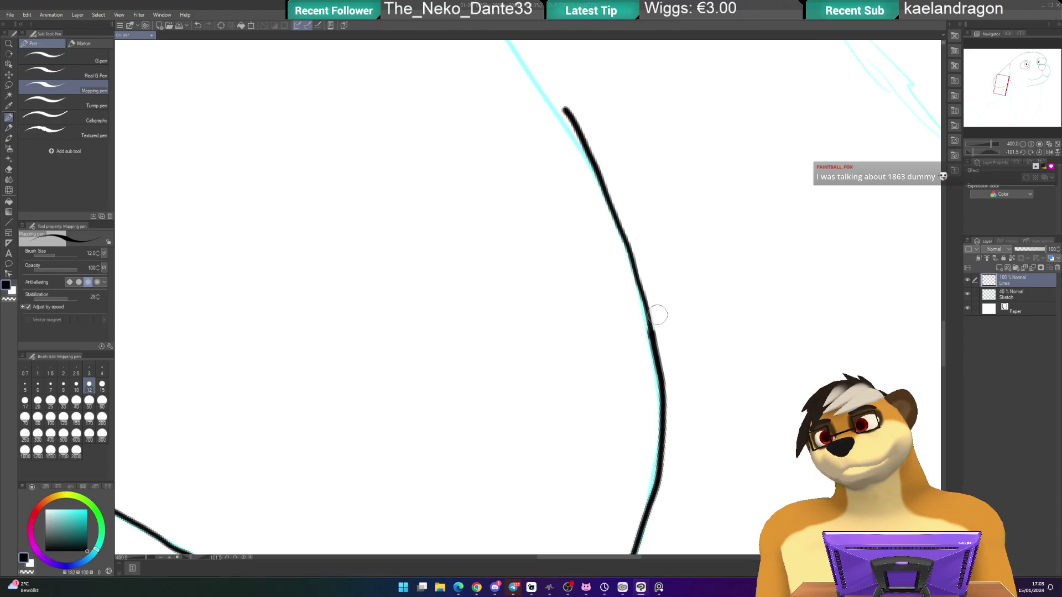
pyautogui.moveTo(657, 314); pyautogui.dragTo(694, 462)
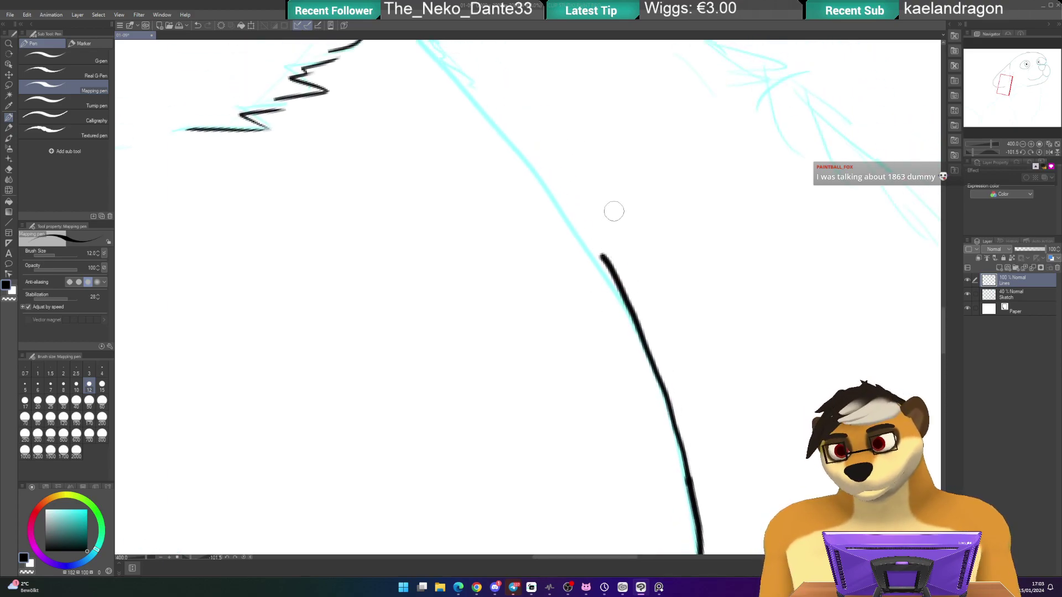
pyautogui.moveTo(465, 55); pyautogui.dragTo(587, 36)
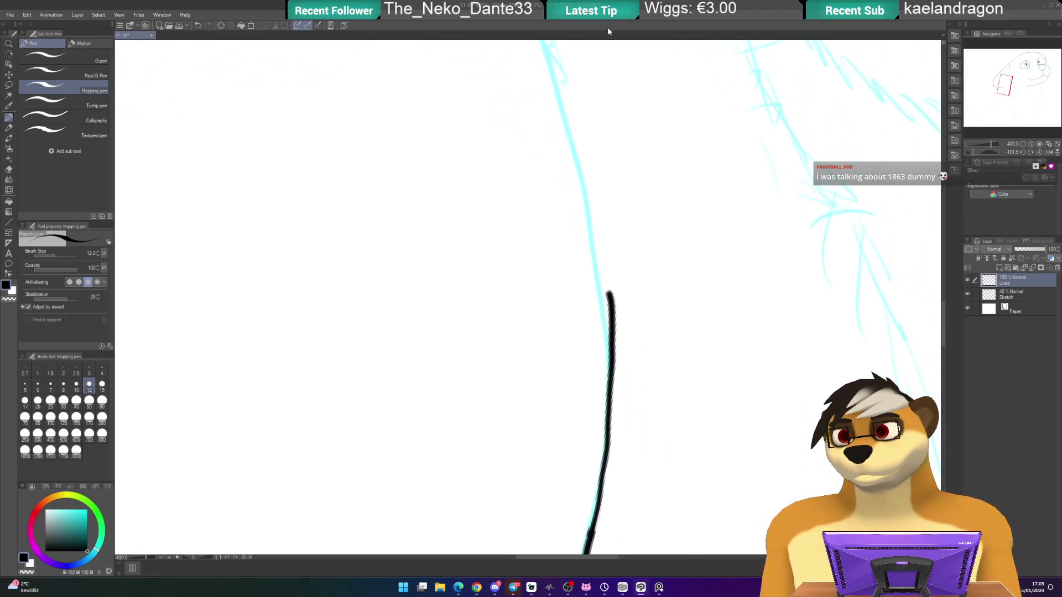
pyautogui.press('e')
pyautogui.moveTo(597, 316)
pyautogui.mouseDown()
pyautogui.moveTo(610, 297)
pyautogui.moveTo(626, 332)
pyautogui.mouseUp()
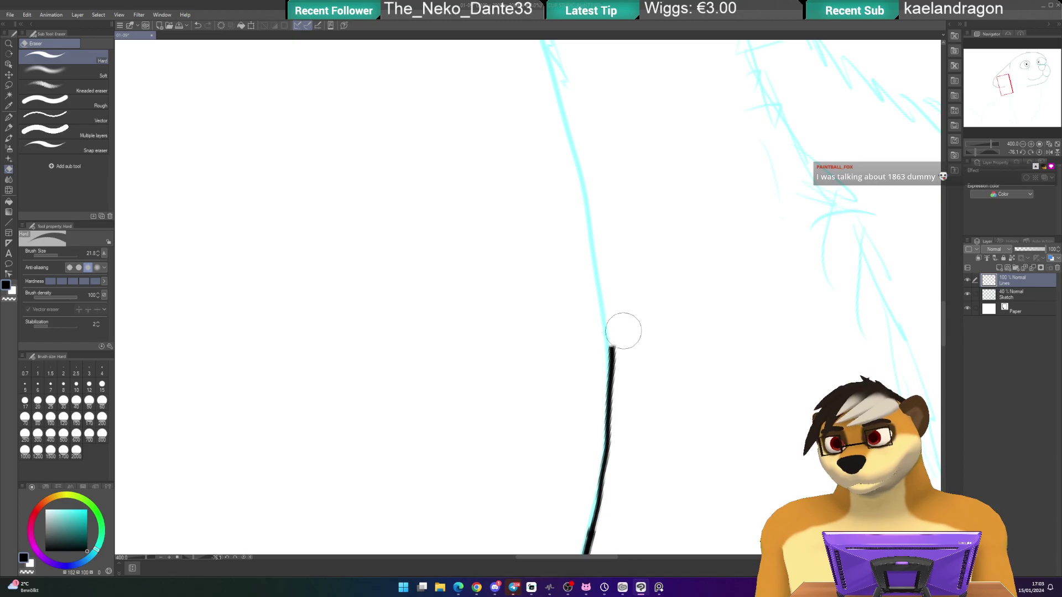
pyautogui.press('p')
# - Close the ear outline from the corner at the ear's base fur to the existing line and smooth the bump at the join
pyautogui.moveTo(561, 161); pyautogui.dragTo(576, 243)
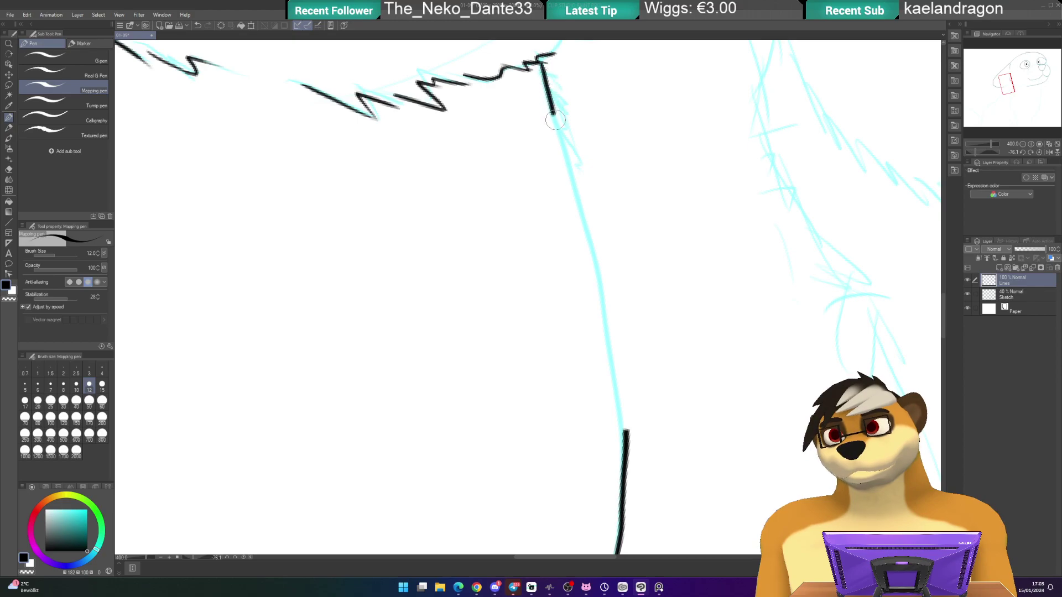
pyautogui.moveTo(572, 176); pyautogui.dragTo(622, 414)
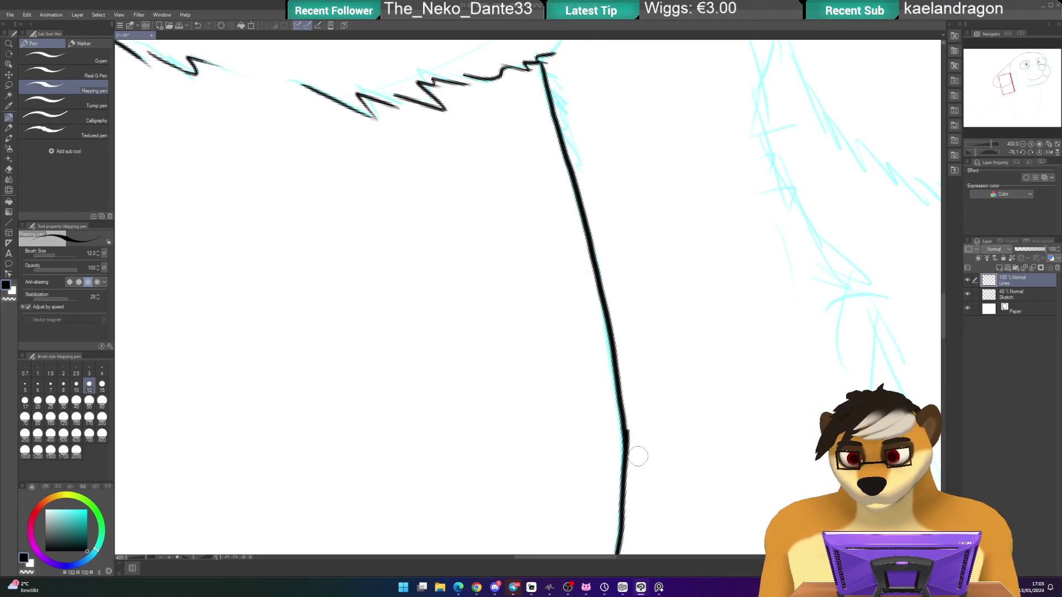
pyautogui.scroll(2, 578, 407)
pyautogui.moveTo(617, 410); pyautogui.dragTo(543, 308)
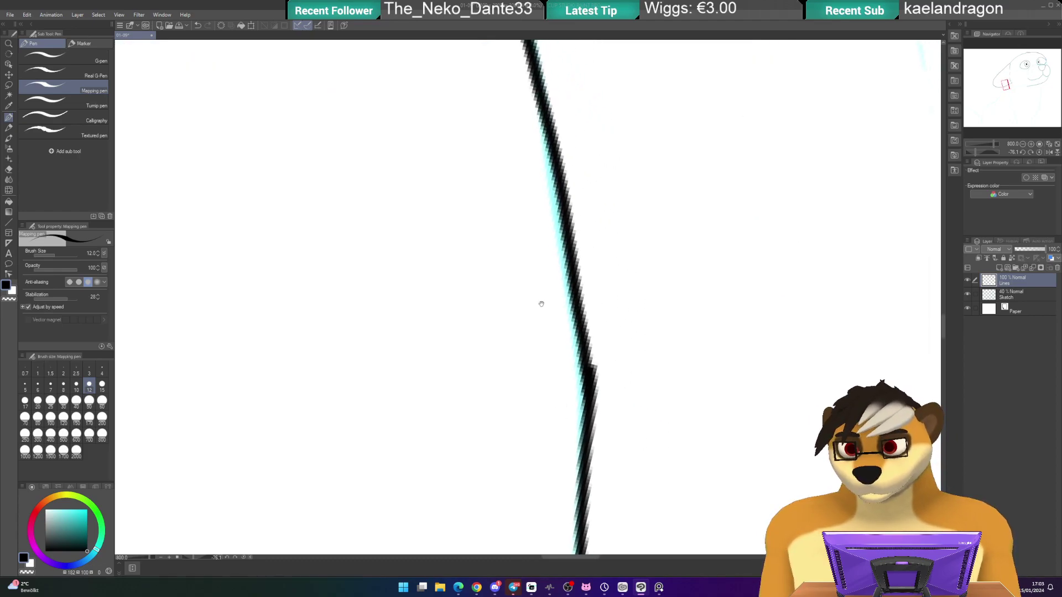
pyautogui.press('e')
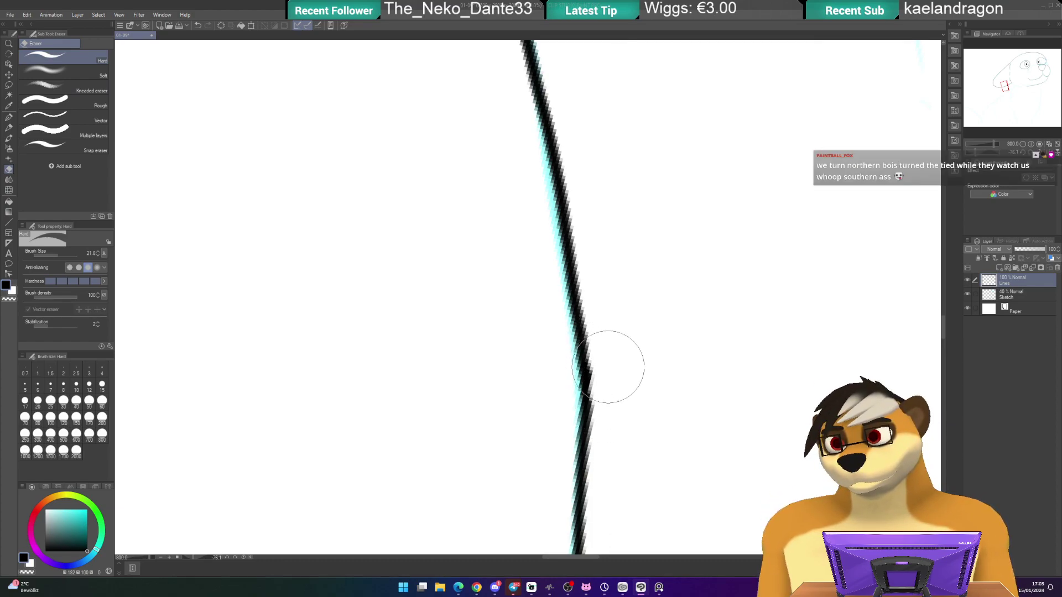
pyautogui.press('p')
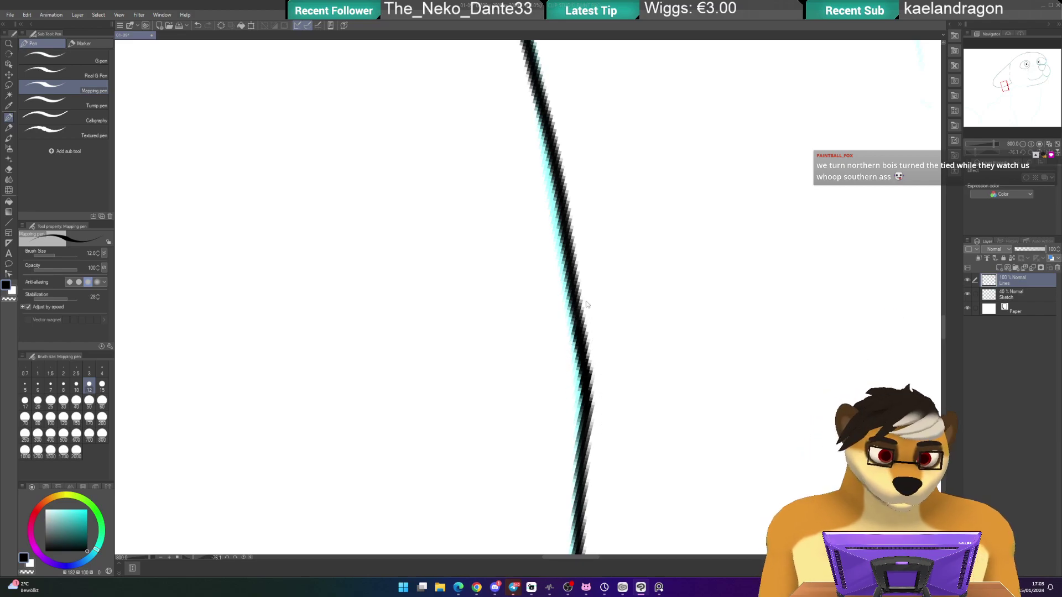
# - Reset the canvas rotation and ink zigzag fur from the ear's base corner down the sketched head edge
pyautogui.scroll(-5, 586, 301)
pyautogui.hotkey('ctrl', '@')
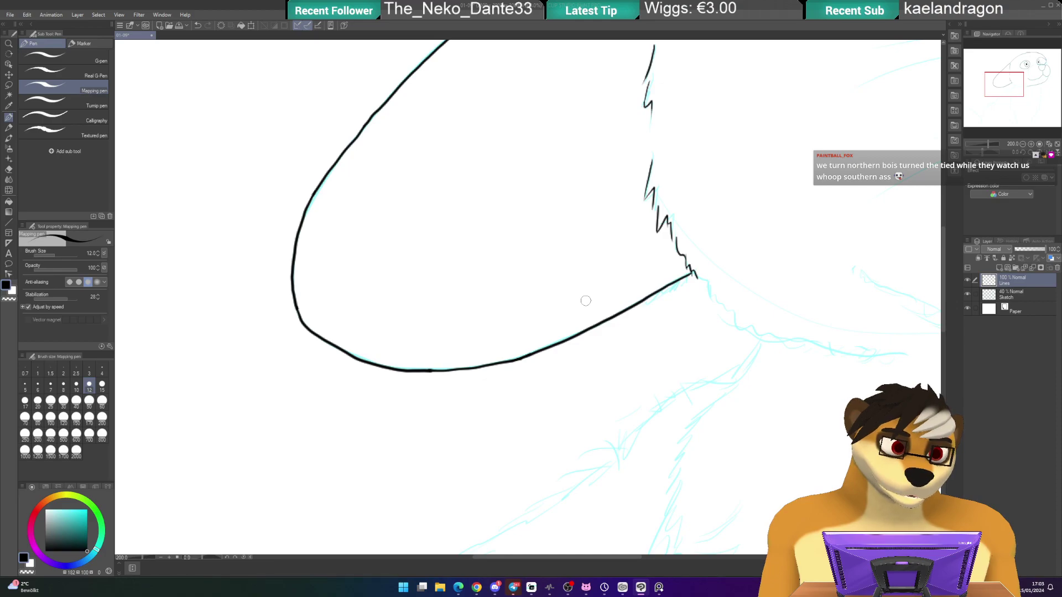
pyautogui.moveTo(643, 310); pyautogui.dragTo(418, 300)
pyautogui.moveTo(576, 347); pyautogui.dragTo(526, 353)
pyautogui.moveTo(541, 316); pyautogui.dragTo(439, 270)
pyautogui.moveTo(457, 331)
pyautogui.mouseDown()
pyautogui.moveTo(449, 245)
pyautogui.moveTo(498, 341)
pyautogui.moveTo(545, 232)
pyautogui.moveTo(476, 285)
pyautogui.moveTo(575, 299)
pyautogui.mouseUp()
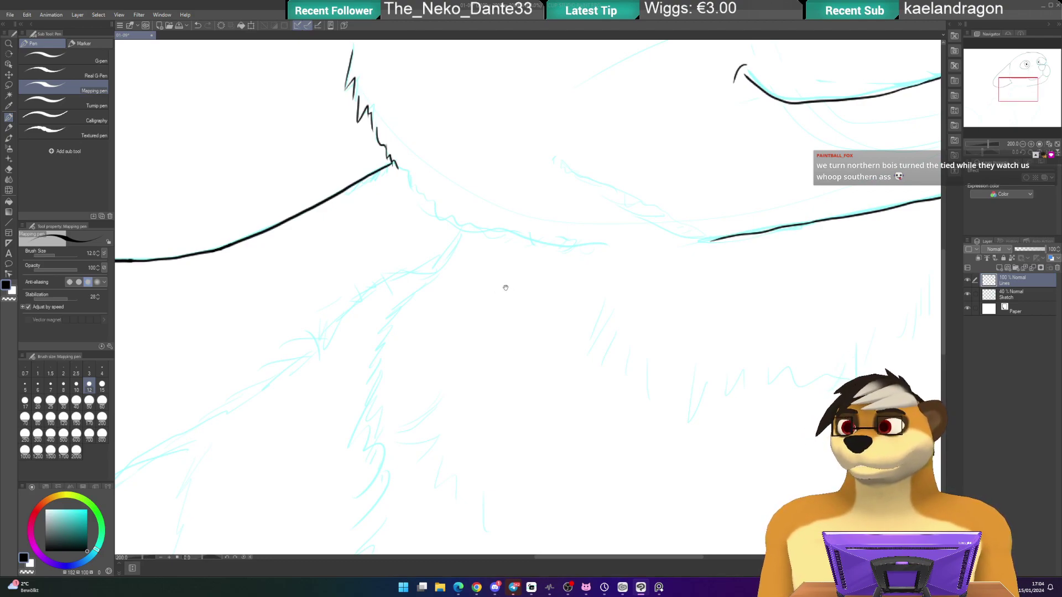
pyautogui.moveTo(489, 267); pyautogui.dragTo(507, 292)
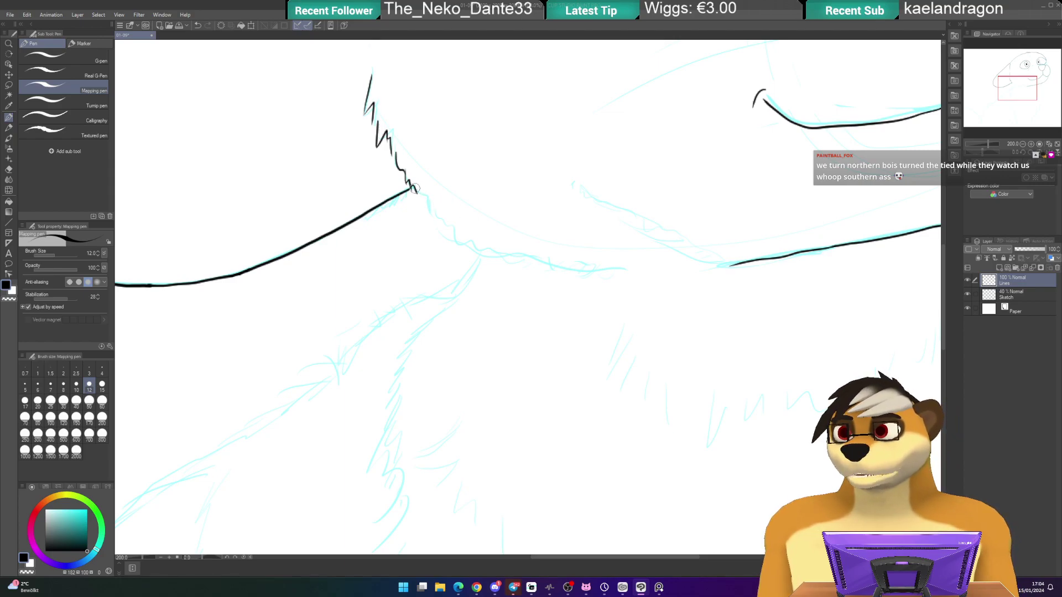
pyautogui.moveTo(431, 210)
pyautogui.mouseDown()
pyautogui.moveTo(445, 246)
pyautogui.moveTo(444, 235)
pyautogui.moveTo(453, 241)
pyautogui.mouseUp()
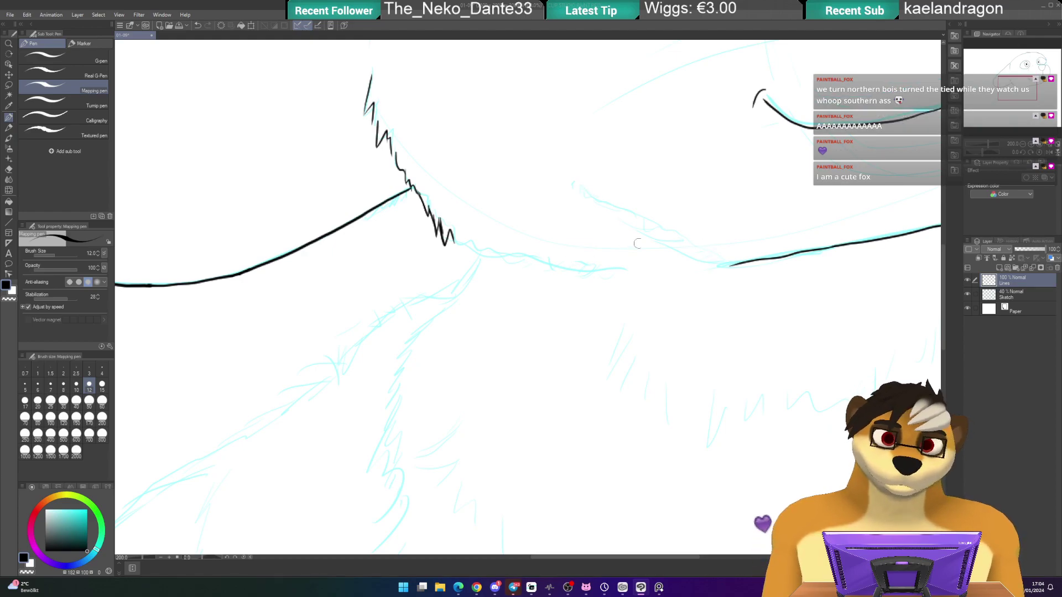
# - Add short separate fur ticks at both ends of the sketched cheek line behind the jaw
pyautogui.moveTo(704, 254); pyautogui.dragTo(711, 251)
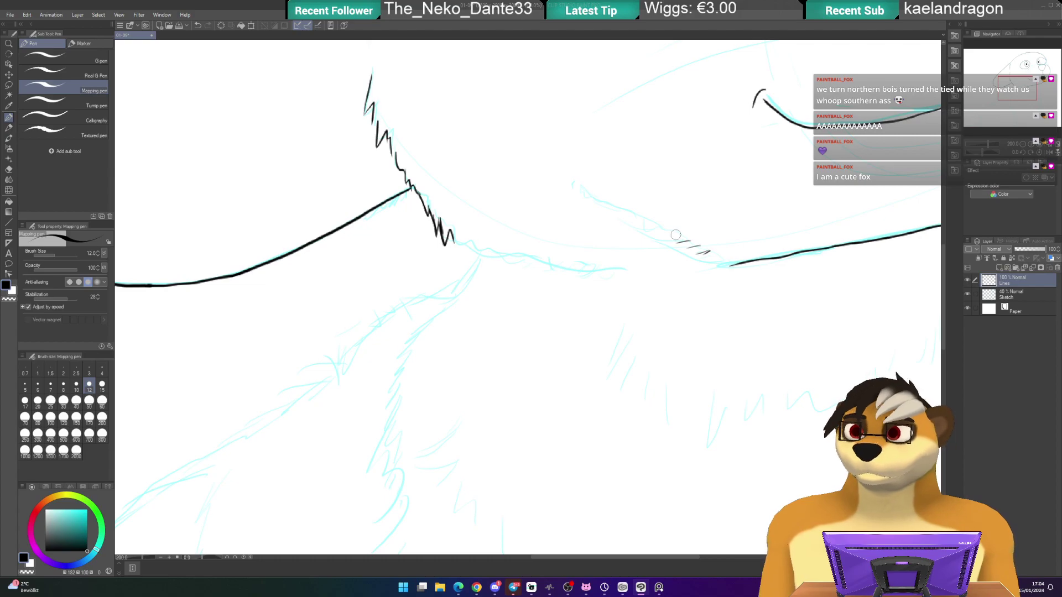
pyautogui.moveTo(584, 180); pyautogui.dragTo(574, 182)
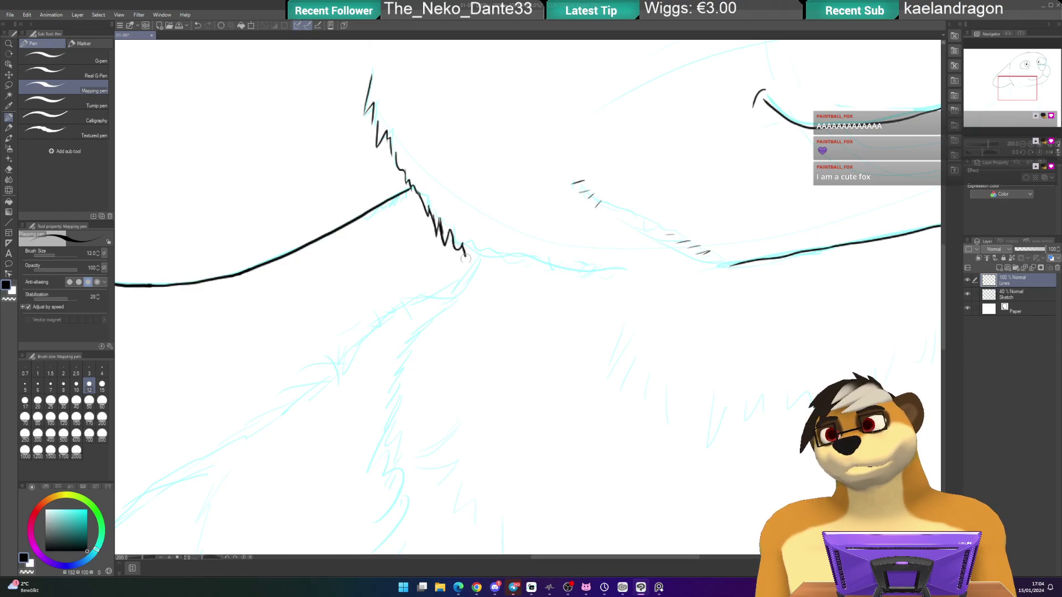
# - Redraw the end of the zigzag fur down to the neck corner and add short slanted ticks along the sketched line toward the jaw
pyautogui.hotkey('ctrl', 'z')
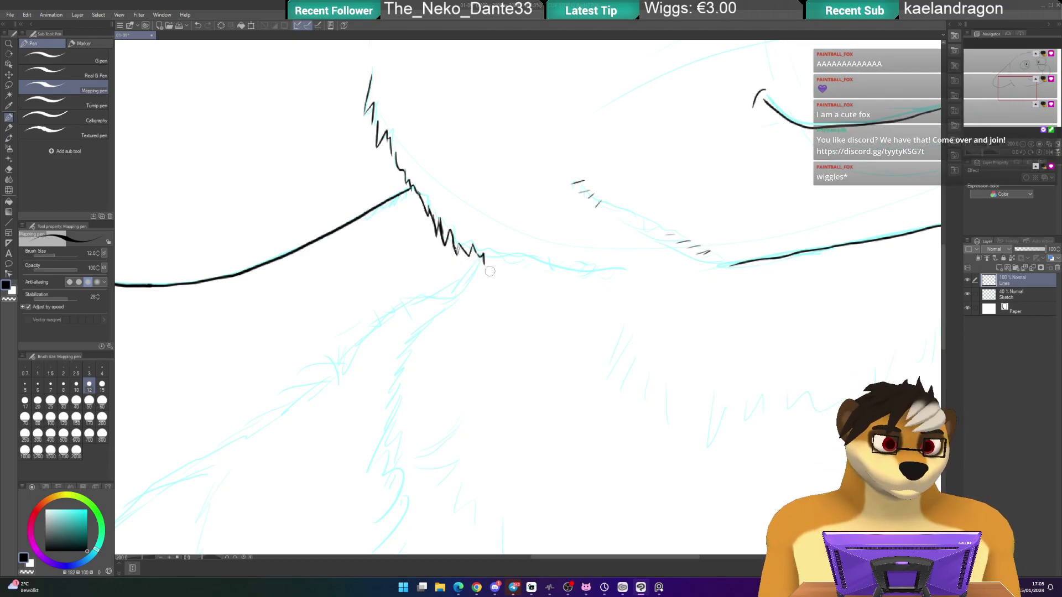
pyautogui.moveTo(456, 267)
pyautogui.mouseDown()
pyautogui.moveTo(515, 180)
pyautogui.moveTo(433, 225)
pyautogui.mouseUp()
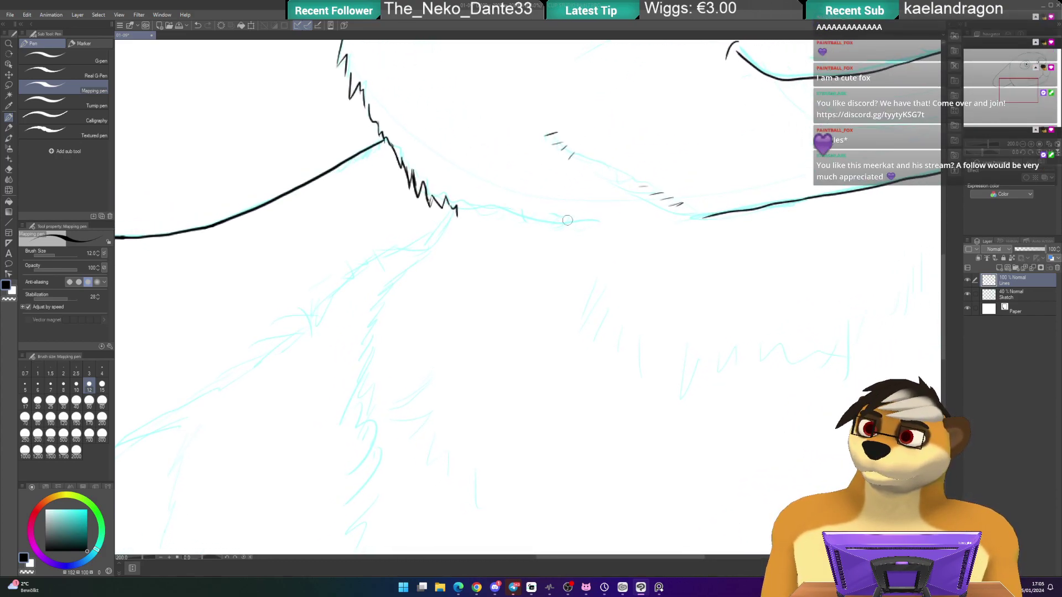
pyautogui.moveTo(568, 222); pyautogui.dragTo(553, 226)
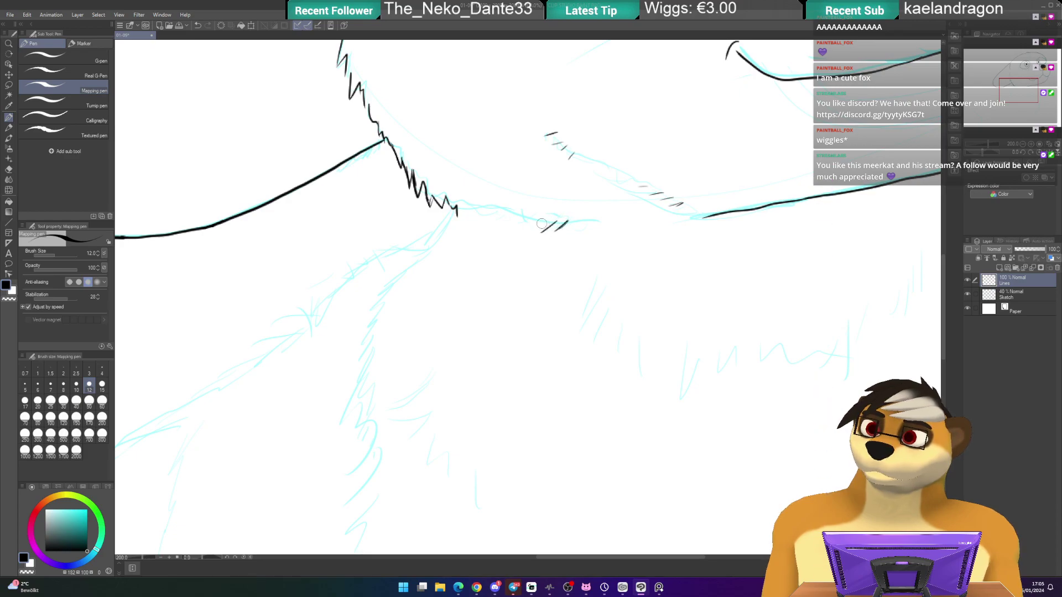
pyautogui.moveTo(381, 275)
pyautogui.mouseDown()
pyautogui.moveTo(391, 230)
pyautogui.moveTo(451, 221)
pyautogui.moveTo(474, 180)
pyautogui.moveTo(380, 239)
pyautogui.moveTo(357, 237)
pyautogui.moveTo(528, 168)
pyautogui.moveTo(581, 72)
pyautogui.moveTo(650, 114)
pyautogui.moveTo(572, 150)
pyautogui.moveTo(465, 132)
pyautogui.mouseUp()
pyautogui.scroll(-1, 391, 223)
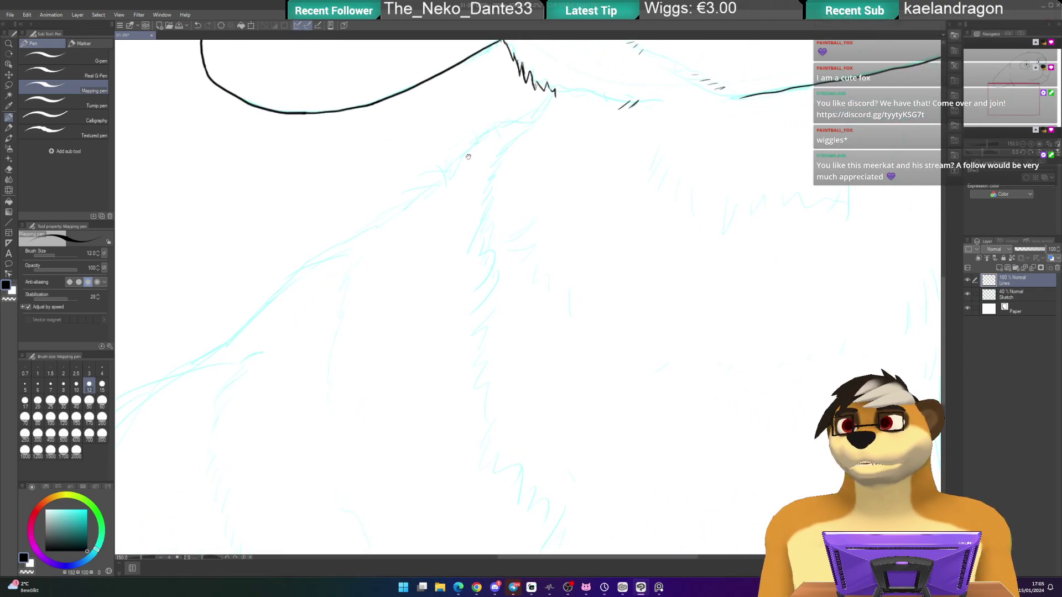
# - Rotate the canvas and ink spiky fur from the neck corner along the start of the sketched back line
pyautogui.moveTo(370, 212)
pyautogui.mouseDown()
pyautogui.moveTo(493, 178)
pyautogui.moveTo(536, 190)
pyautogui.moveTo(522, 179)
pyautogui.moveTo(477, 221)
pyautogui.mouseUp()
pyautogui.moveTo(669, 156); pyautogui.dragTo(617, 194)
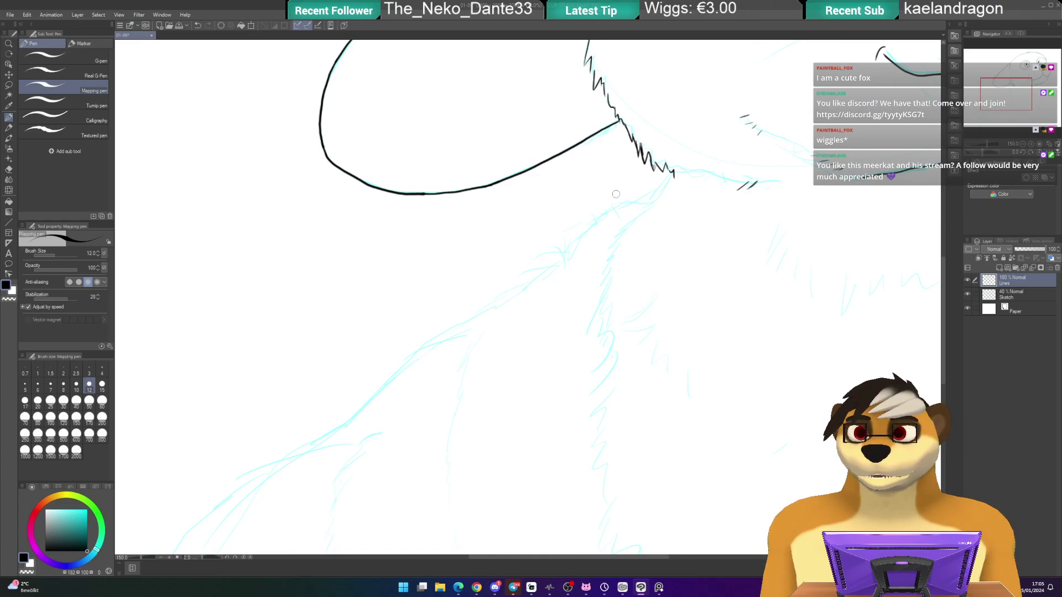
pyautogui.moveTo(541, 152); pyautogui.dragTo(431, 220)
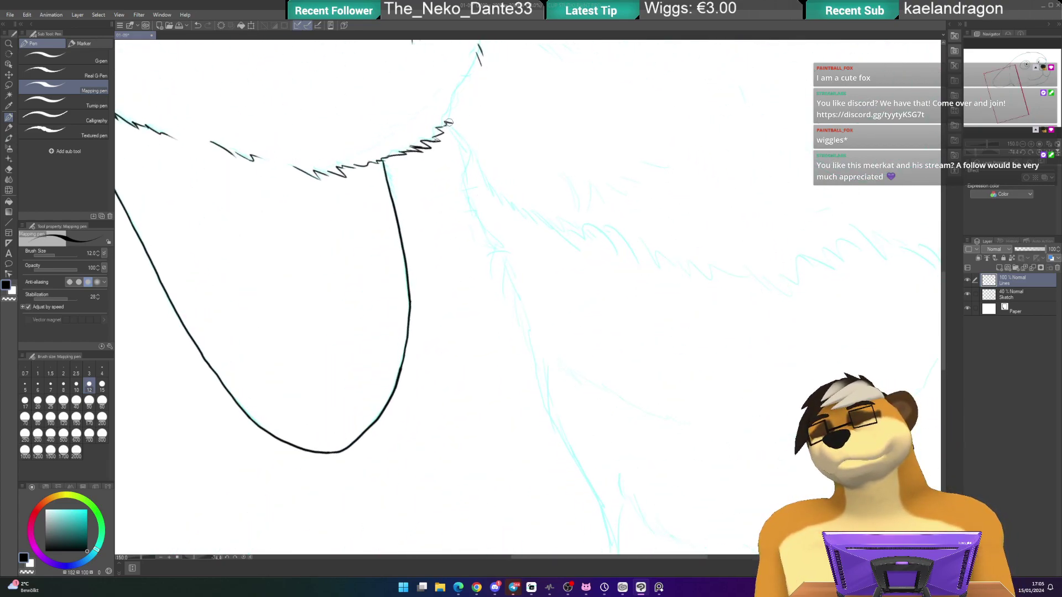
pyautogui.moveTo(449, 122); pyautogui.dragTo(454, 210)
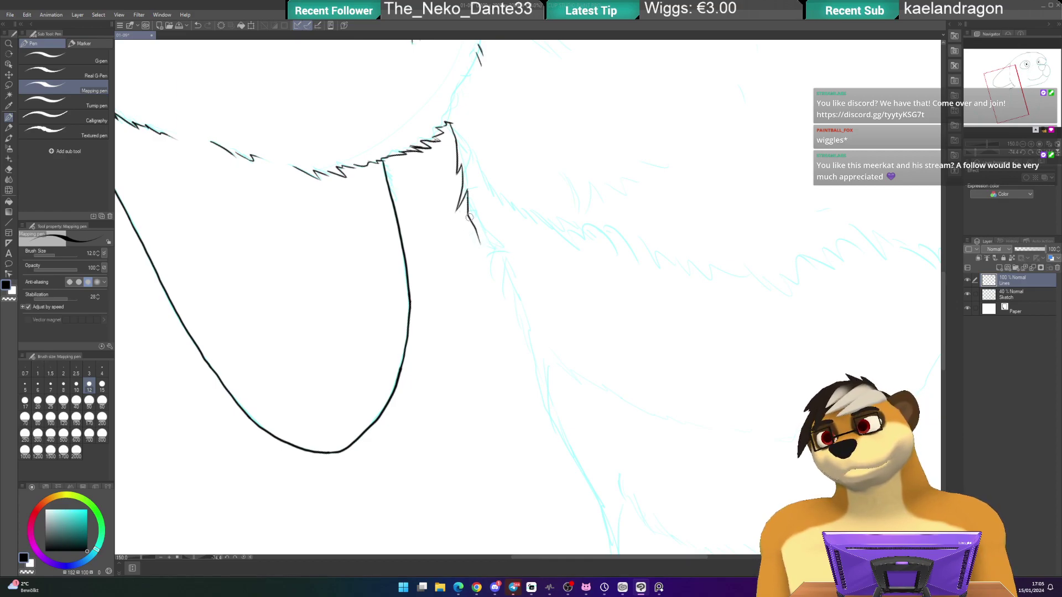
pyautogui.hotkey('ctrl', 'z')
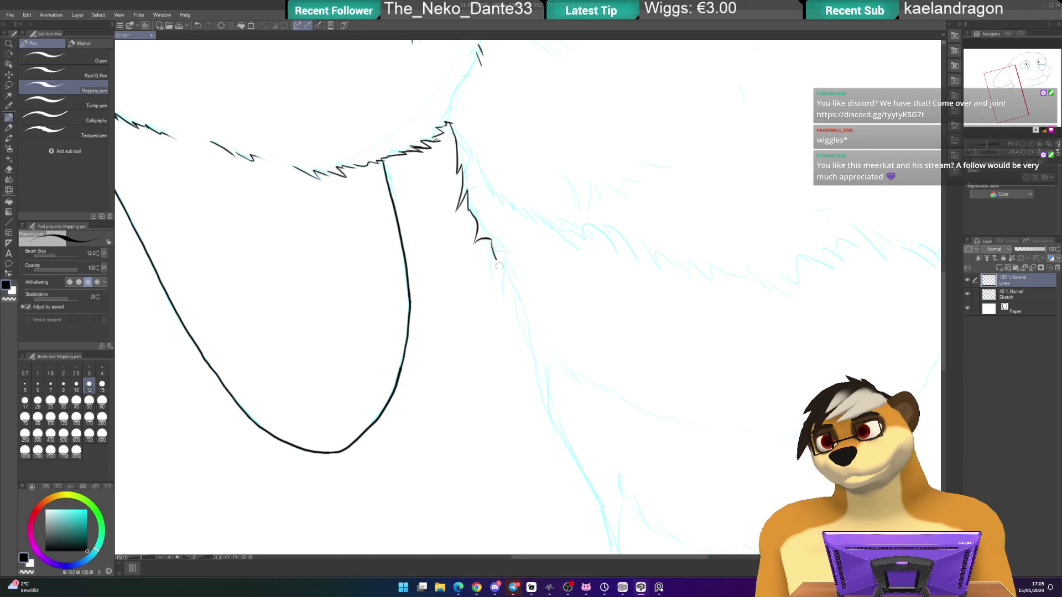
pyautogui.moveTo(536, 247)
pyautogui.mouseDown()
pyautogui.moveTo(622, 281)
pyautogui.moveTo(595, 367)
pyautogui.moveTo(619, 379)
pyautogui.mouseUp()
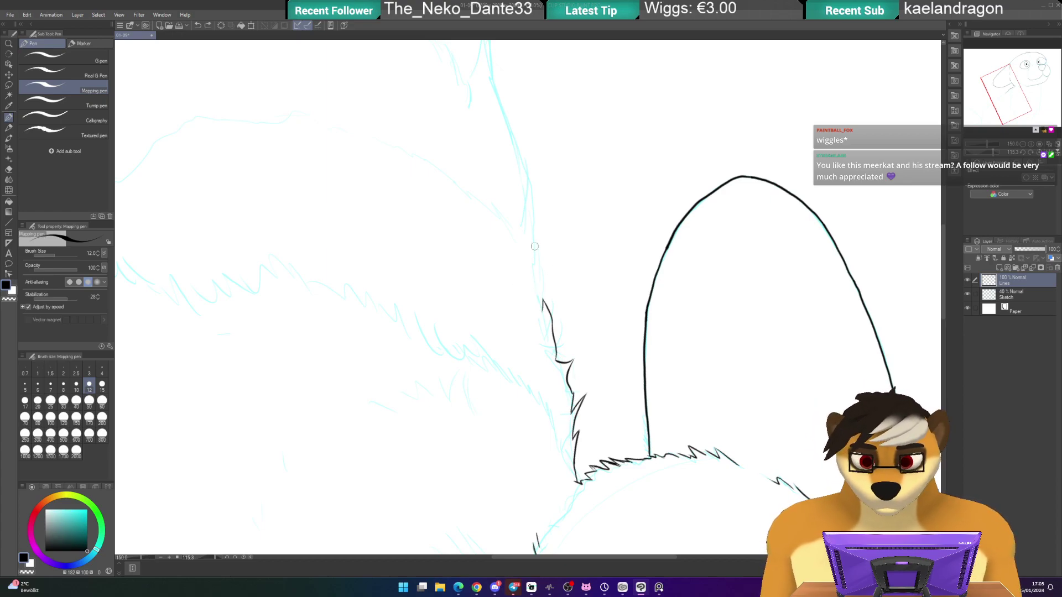
# - Erase the tapered end of the inked back line and redraw it with a small fur notch
pyautogui.scroll(1, 534, 246)
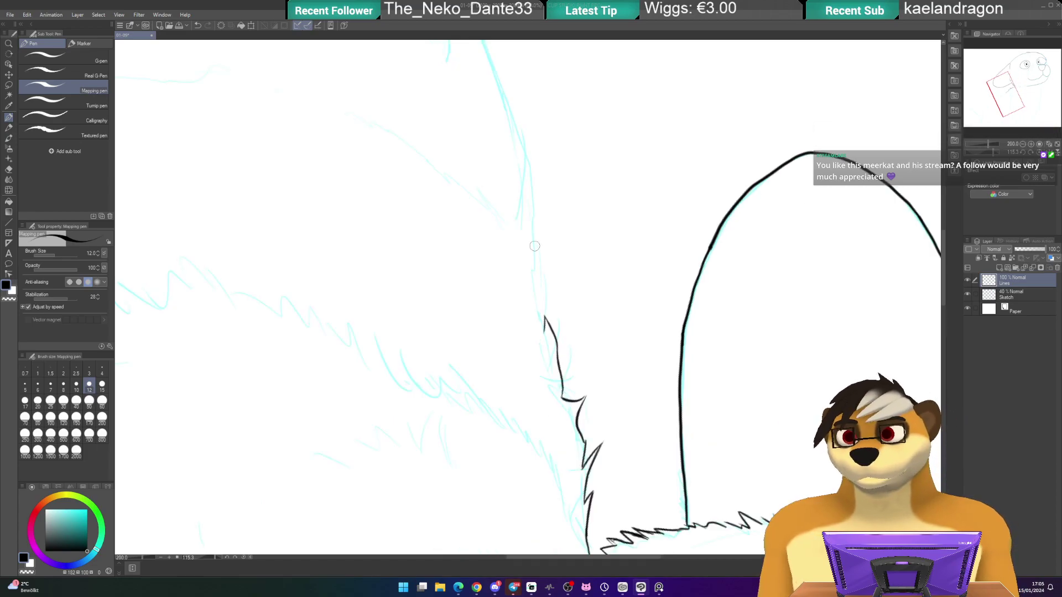
pyautogui.moveTo(504, 294); pyautogui.dragTo(545, 251)
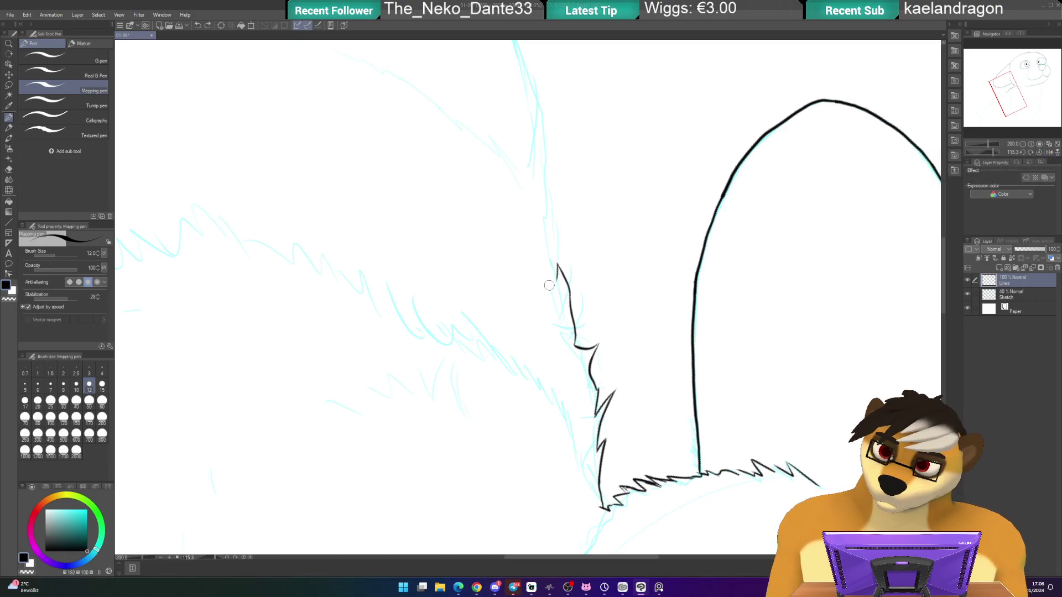
pyautogui.press('e')
pyautogui.moveTo(556, 268); pyautogui.dragTo(553, 276)
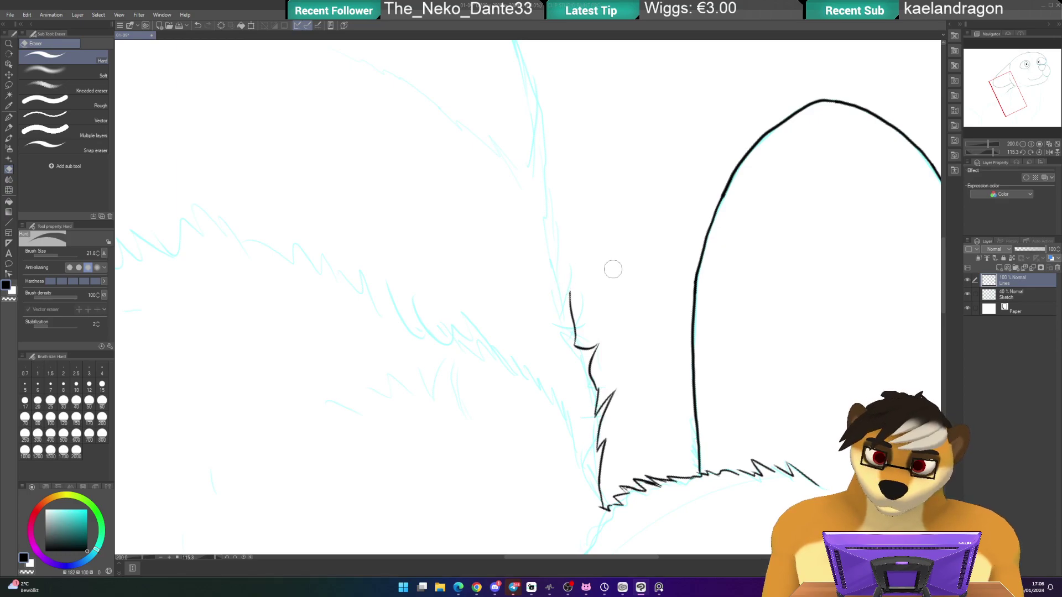
pyautogui.press('p')
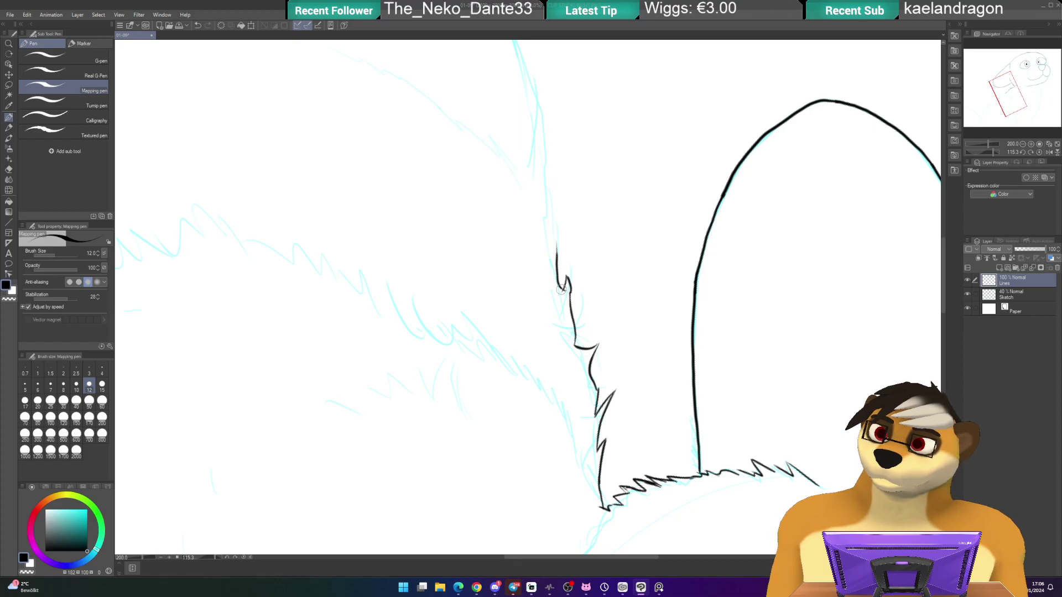
# - Clean up the stray overlap under the new fur notch and close the tip of the neighbouring tuft
pyautogui.scroll(5, 557, 292)
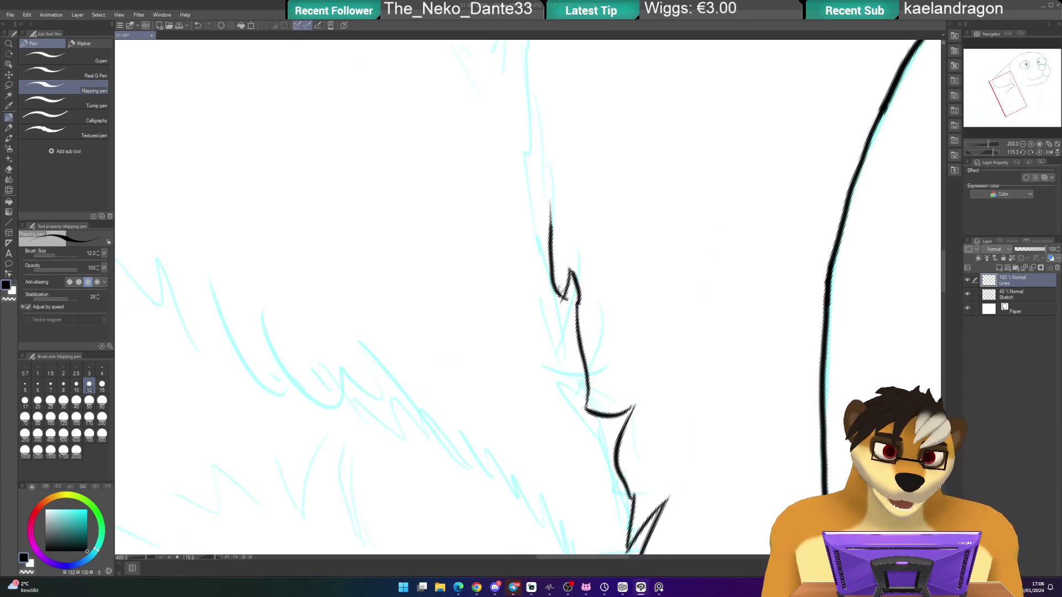
pyautogui.press('e')
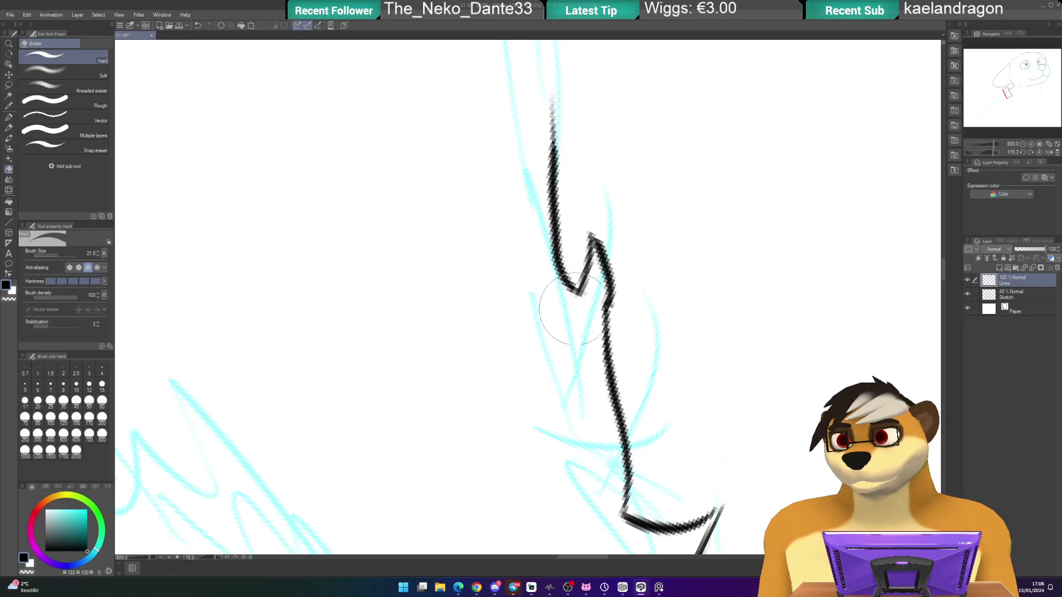
pyautogui.press('p')
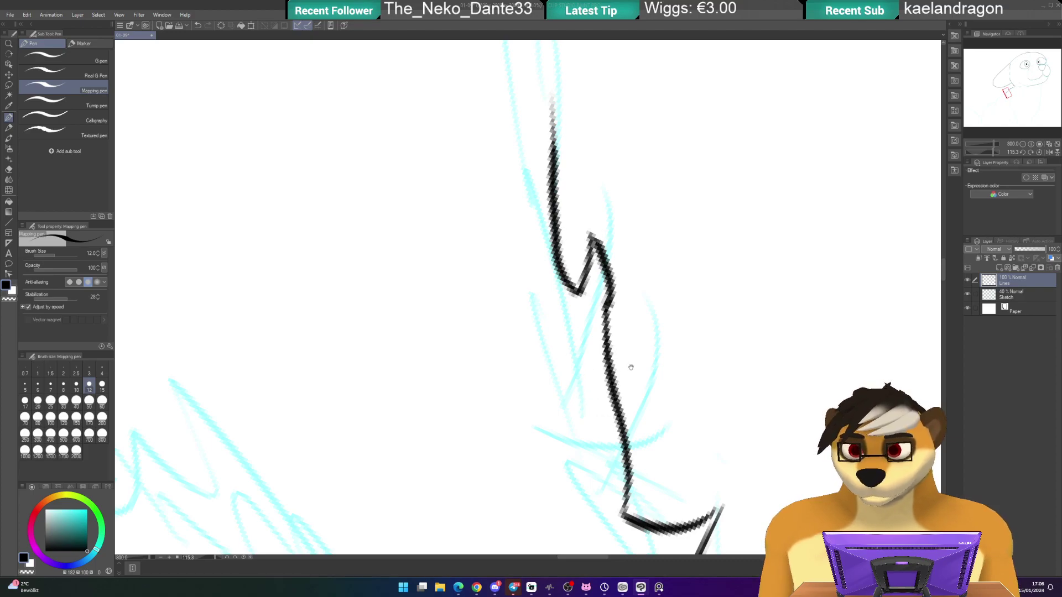
pyautogui.moveTo(680, 498); pyautogui.dragTo(588, 334)
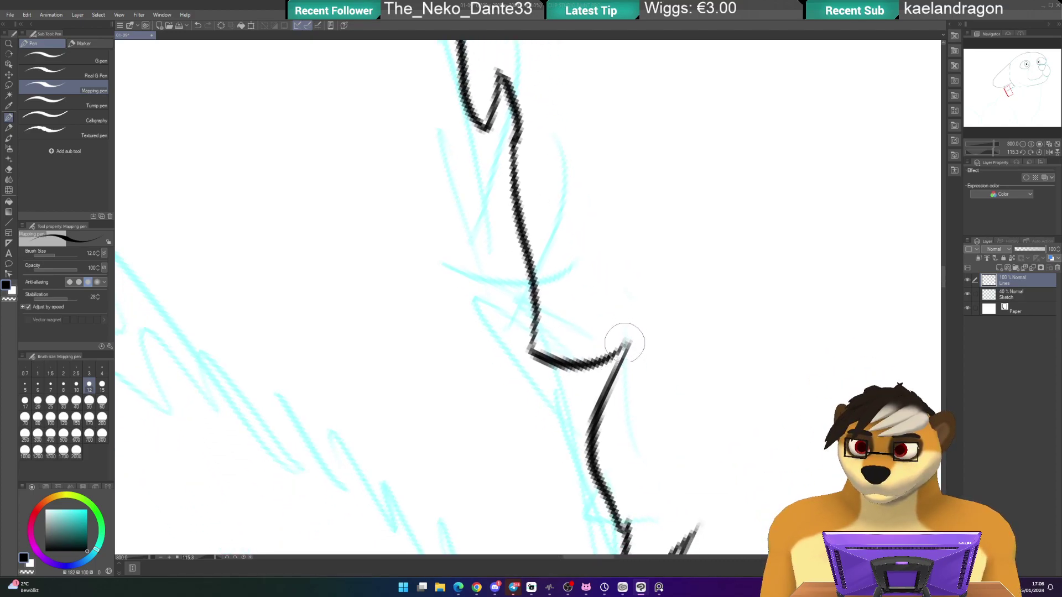
pyautogui.moveTo(623, 347)
pyautogui.mouseDown()
pyautogui.moveTo(592, 249)
pyautogui.moveTo(612, 194)
pyautogui.moveTo(602, 260)
pyautogui.moveTo(616, 364)
pyautogui.mouseUp()
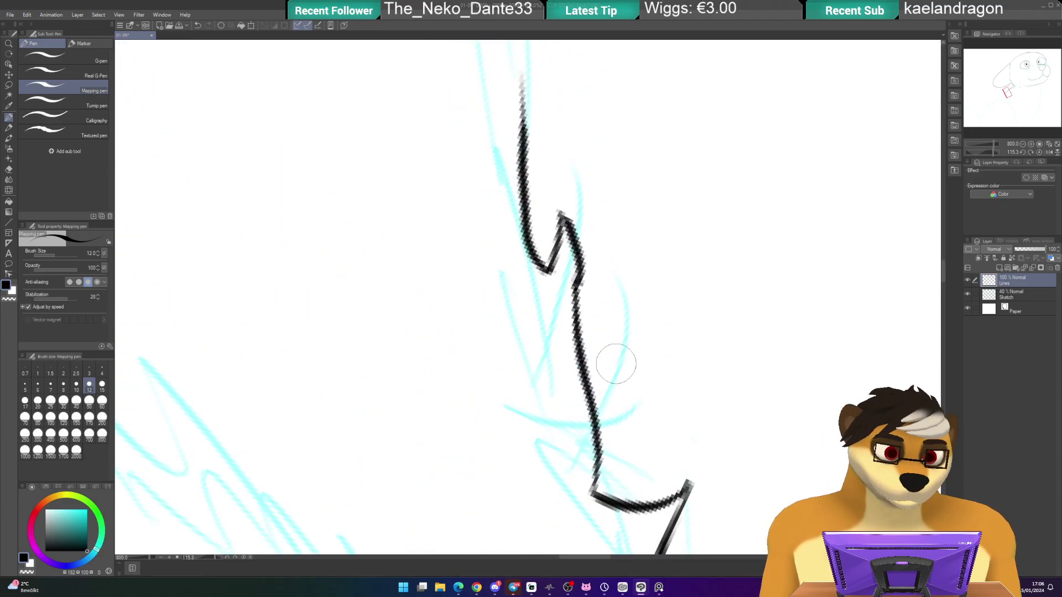
# - Extend the back line along the sketch with several small fur notches and undo the last stroke
pyautogui.scroll(-4, 616, 364)
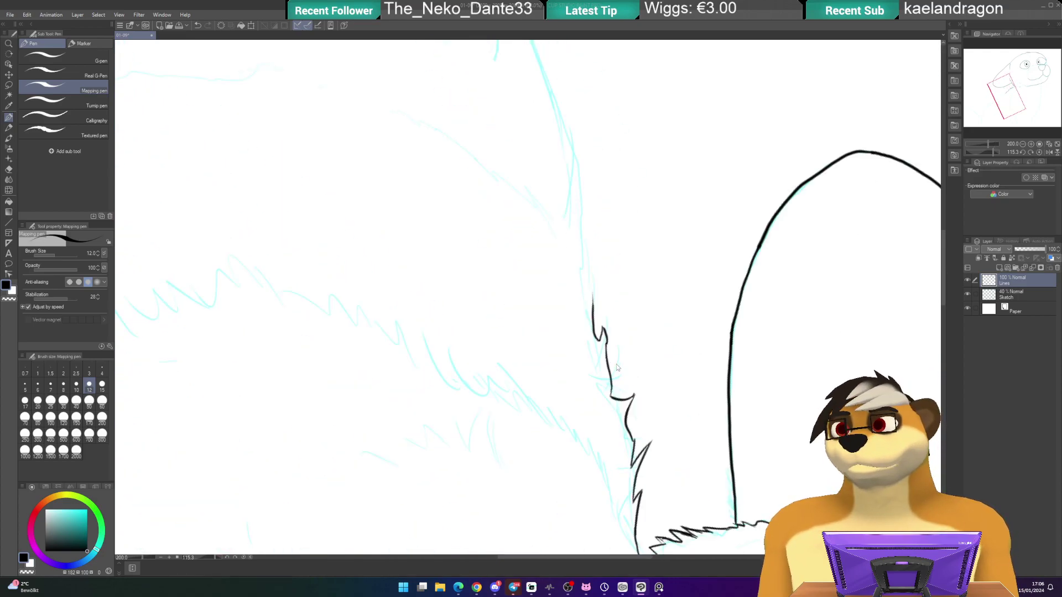
pyautogui.scroll(2, 616, 364)
pyautogui.moveTo(573, 196); pyautogui.dragTo(574, 246)
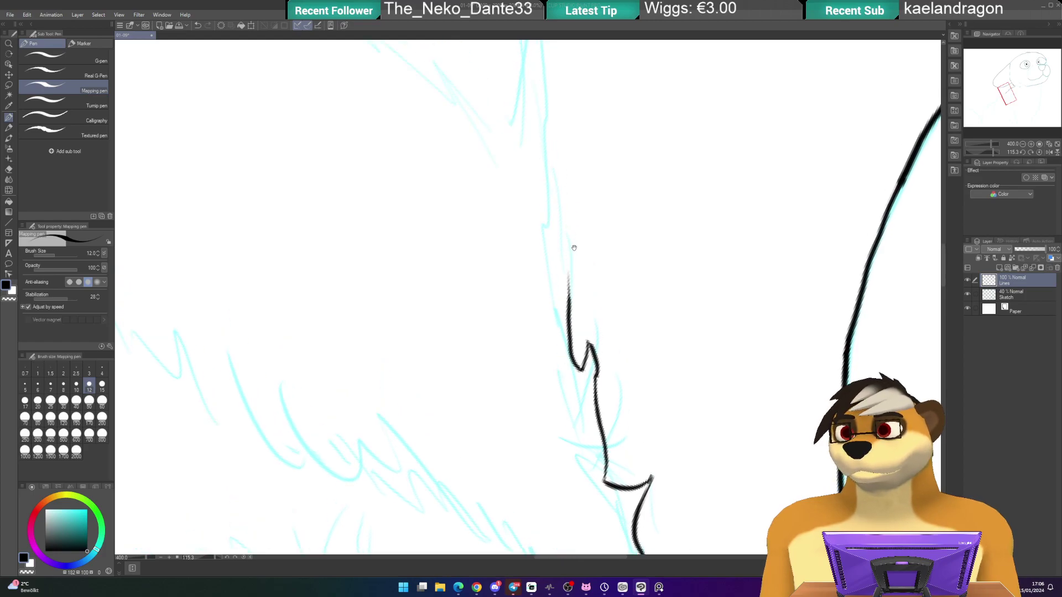
pyautogui.moveTo(569, 304)
pyautogui.mouseDown()
pyautogui.moveTo(565, 186)
pyautogui.moveTo(551, 212)
pyautogui.moveTo(559, 152)
pyautogui.moveTo(540, 162)
pyautogui.moveTo(530, 130)
pyautogui.moveTo(522, 275)
pyautogui.moveTo(523, 214)
pyautogui.moveTo(530, 247)
pyautogui.mouseUp()
pyautogui.hotkey('ctrl', 'z')
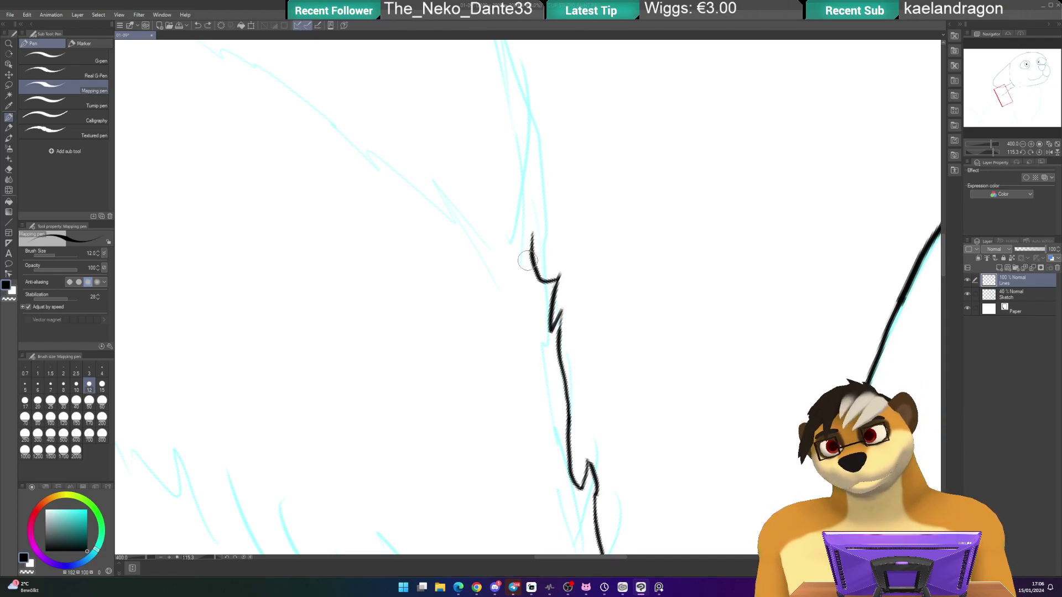
pyautogui.moveTo(531, 257); pyautogui.dragTo(524, 95)
pyautogui.moveTo(491, 135)
pyautogui.mouseDown()
pyautogui.moveTo(531, 182)
pyautogui.moveTo(554, 246)
pyautogui.mouseUp()
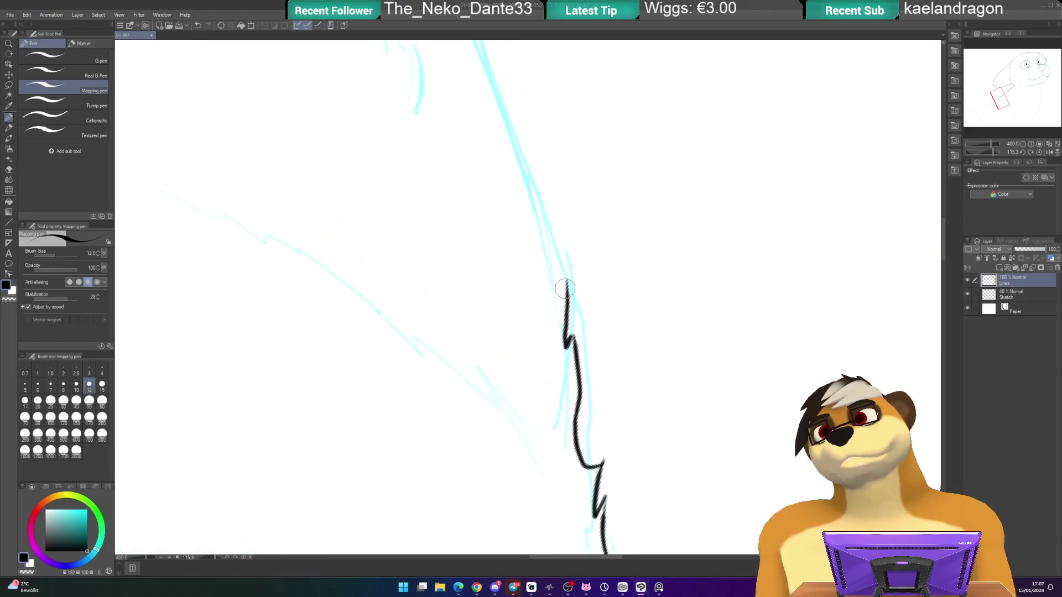
pyautogui.moveTo(566, 285)
pyautogui.mouseDown()
pyautogui.moveTo(565, 233)
pyautogui.moveTo(560, 250)
pyautogui.moveTo(527, 147)
pyautogui.mouseUp()
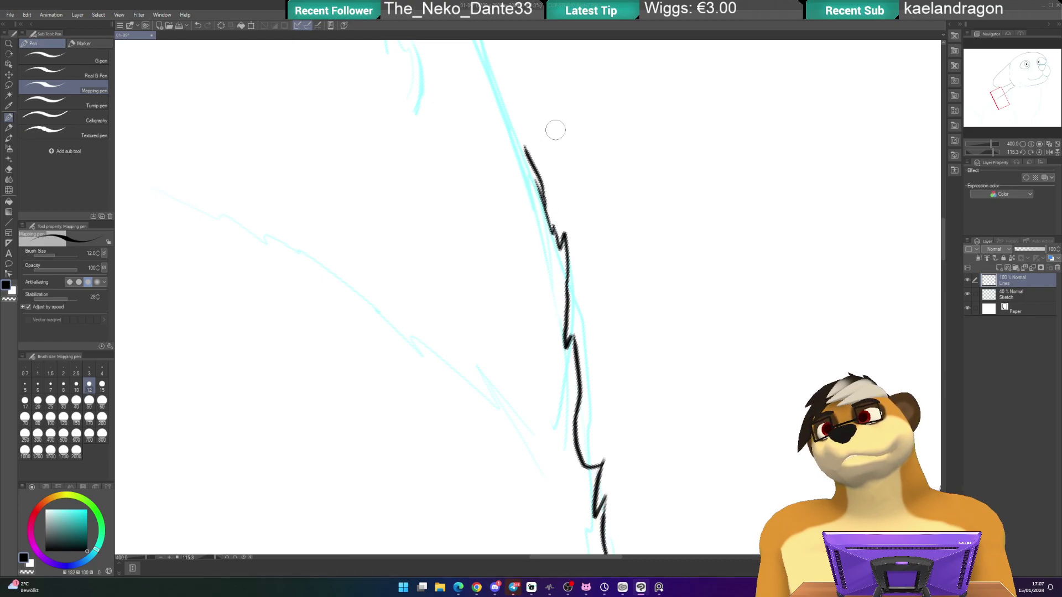
pyautogui.hotkey('ctrl', 'z')
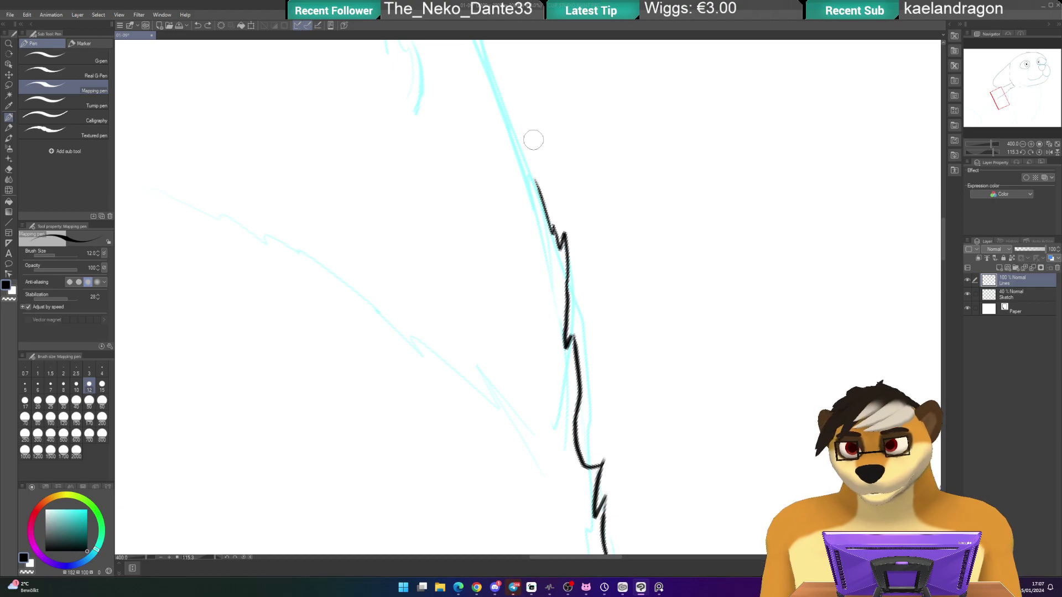
# - Reset and re-angle the canvas, and continue the notched back line to where the sketched lines split
pyautogui.moveTo(444, 111)
pyautogui.mouseDown()
pyautogui.moveTo(500, 317)
pyautogui.moveTo(486, 344)
pyautogui.moveTo(498, 331)
pyautogui.mouseUp()
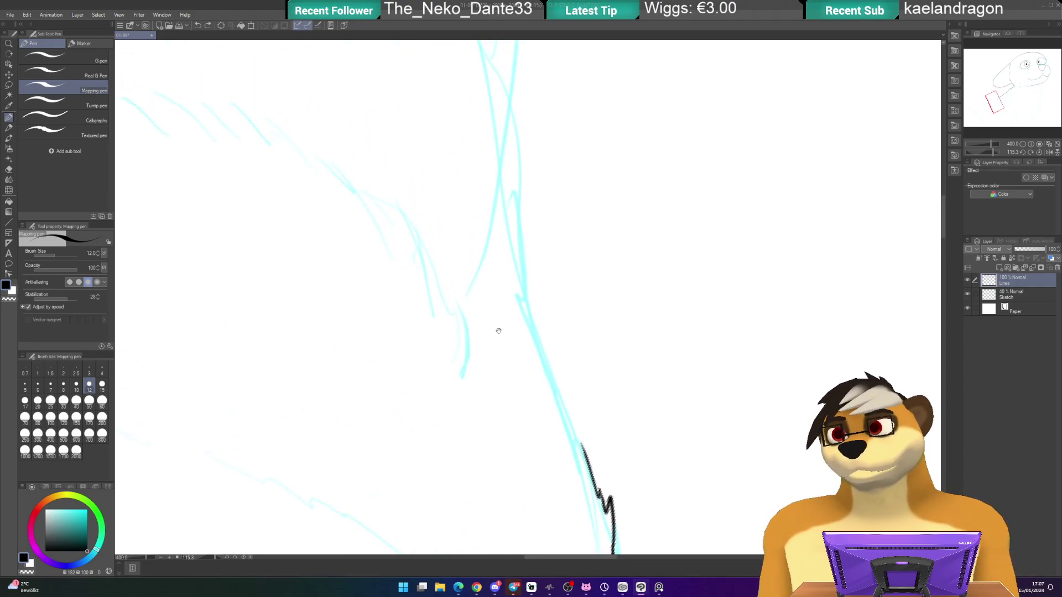
pyautogui.hotkey('ctrl', '@')
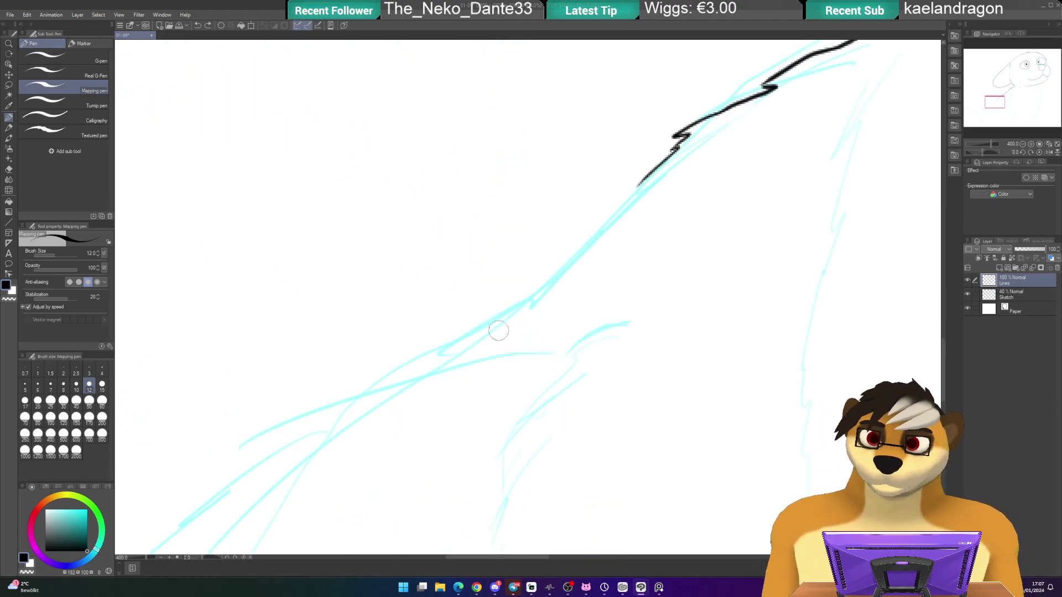
pyautogui.scroll(-2, 498, 331)
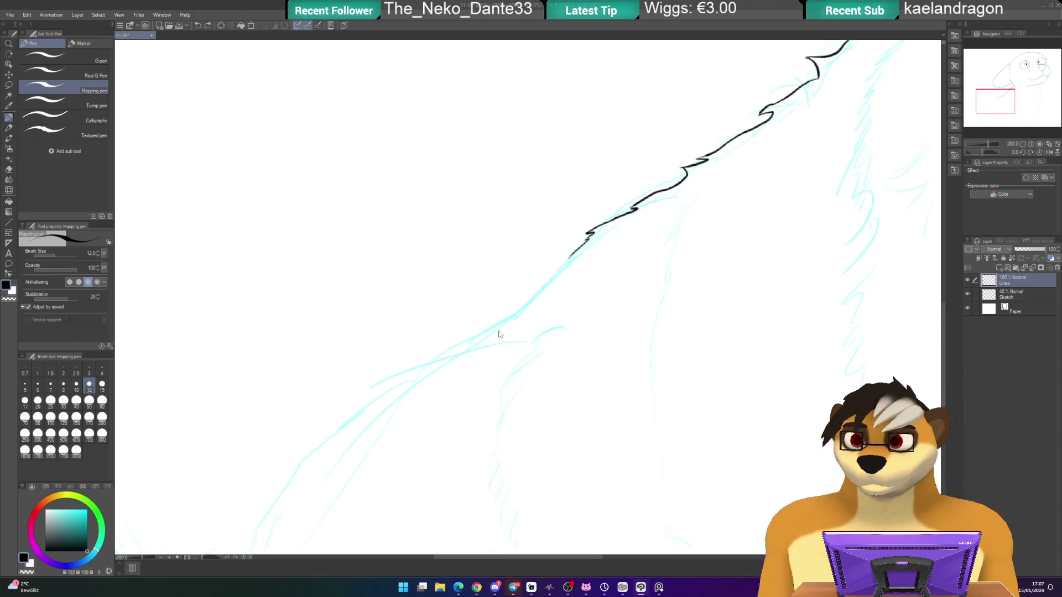
pyautogui.moveTo(500, 231)
pyautogui.mouseDown()
pyautogui.moveTo(595, 83)
pyautogui.moveTo(568, 200)
pyautogui.moveTo(559, 142)
pyautogui.moveTo(538, 151)
pyautogui.mouseUp()
pyautogui.scroll(4, 616, 146)
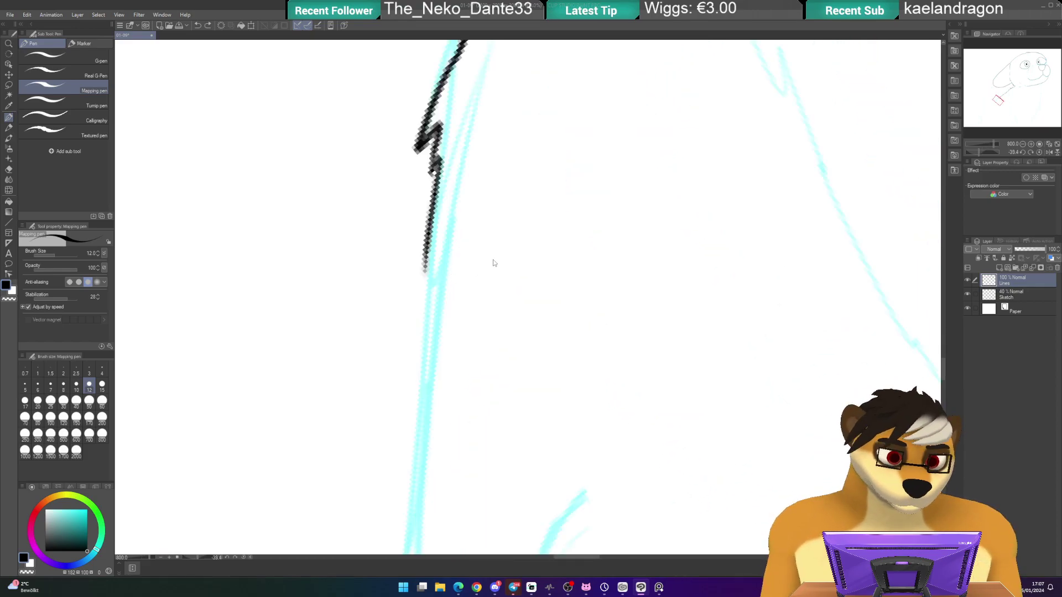
pyautogui.scroll(-2, 491, 261)
pyautogui.moveTo(448, 252)
pyautogui.mouseDown()
pyautogui.moveTo(559, 147)
pyautogui.moveTo(560, 192)
pyautogui.mouseUp()
pyautogui.moveTo(558, 228)
pyautogui.mouseDown()
pyautogui.moveTo(557, 300)
pyautogui.moveTo(534, 386)
pyautogui.moveTo(572, 269)
pyautogui.moveTo(540, 326)
pyautogui.moveTo(558, 317)
pyautogui.moveTo(516, 375)
pyautogui.moveTo(531, 380)
pyautogui.moveTo(523, 416)
pyautogui.mouseUp()
pyautogui.moveTo(493, 326); pyautogui.dragTo(523, 101)
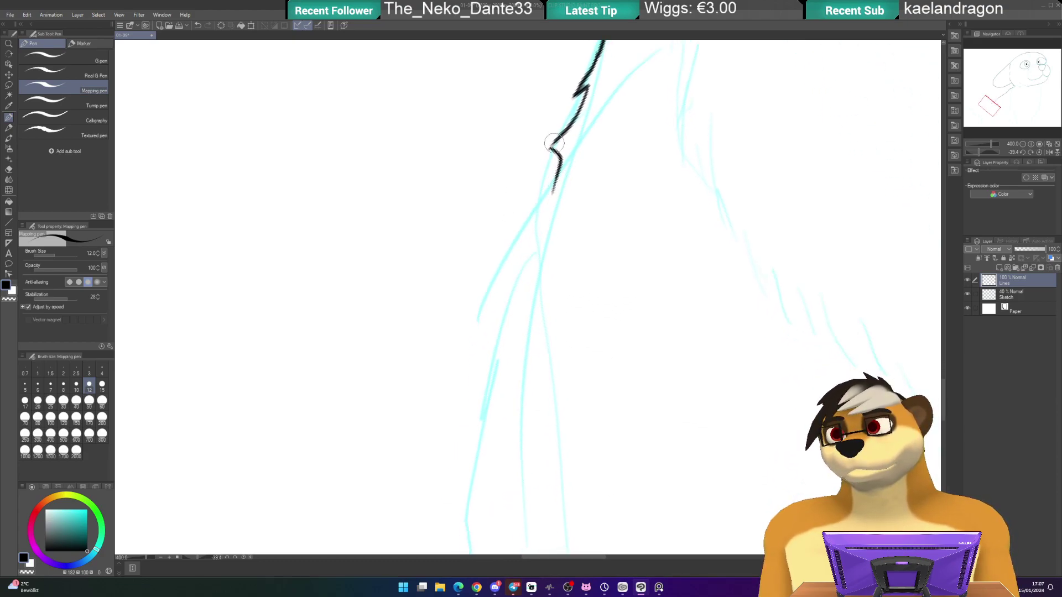
pyautogui.moveTo(555, 187)
pyautogui.mouseDown()
pyautogui.moveTo(525, 300)
pyautogui.moveTo(524, 284)
pyautogui.moveTo(518, 387)
pyautogui.mouseUp()
pyautogui.moveTo(483, 302); pyautogui.dragTo(451, 50)
pyautogui.moveTo(471, 258); pyautogui.dragTo(479, 68)
pyautogui.moveTo(509, 210)
pyautogui.mouseDown()
pyautogui.moveTo(486, 101)
pyautogui.moveTo(576, 361)
pyautogui.moveTo(574, 480)
pyautogui.mouseUp()
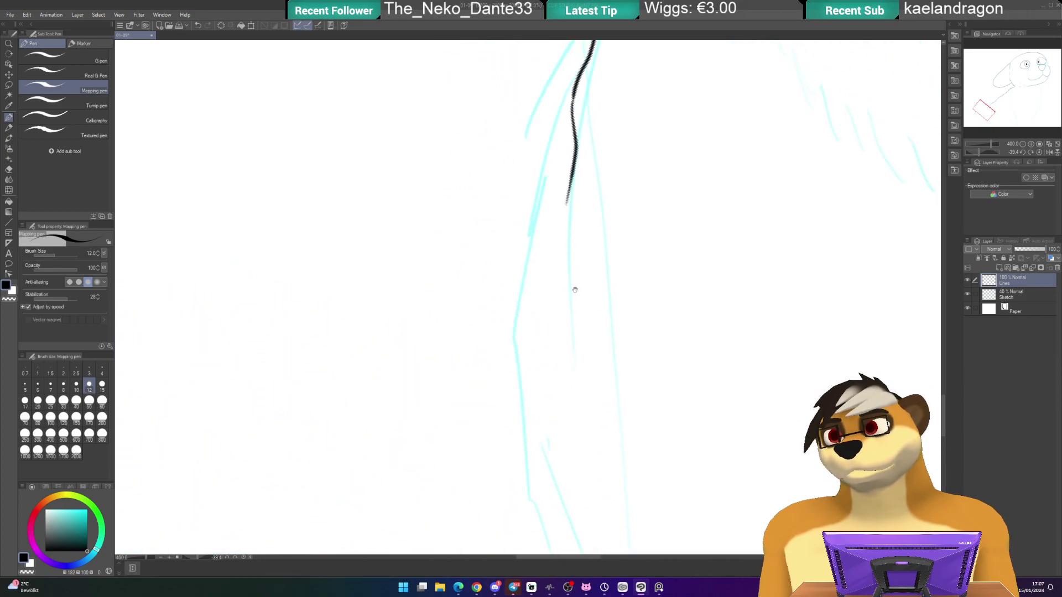
pyautogui.moveTo(553, 177); pyautogui.dragTo(530, 297)
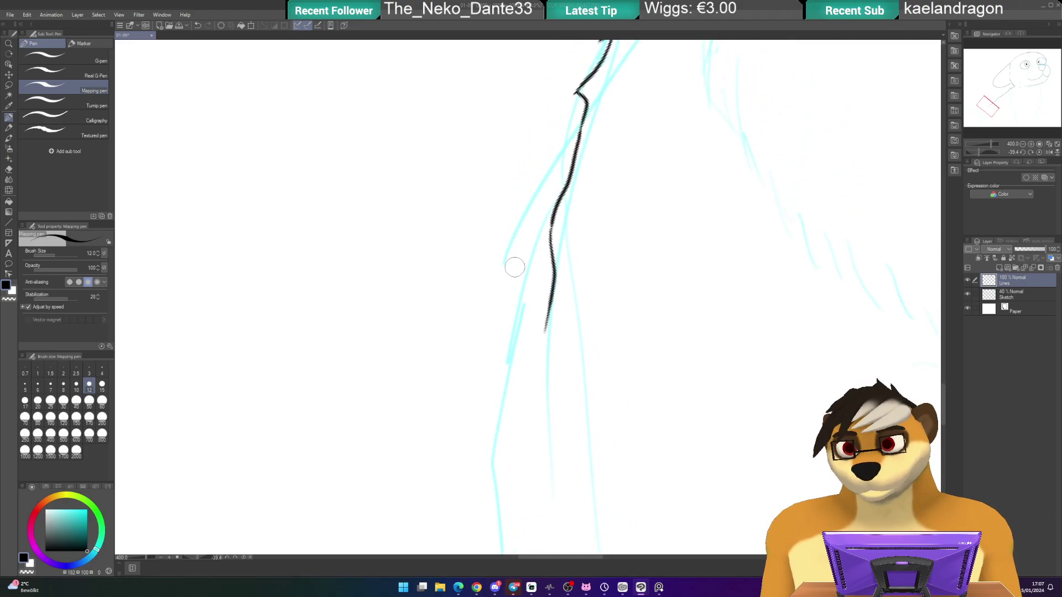
pyautogui.press('e')
pyautogui.moveTo(546, 342)
pyautogui.mouseDown()
pyautogui.moveTo(541, 214)
pyautogui.moveTo(557, 175)
pyautogui.moveTo(554, 219)
pyautogui.moveTo(566, 180)
pyautogui.mouseUp()
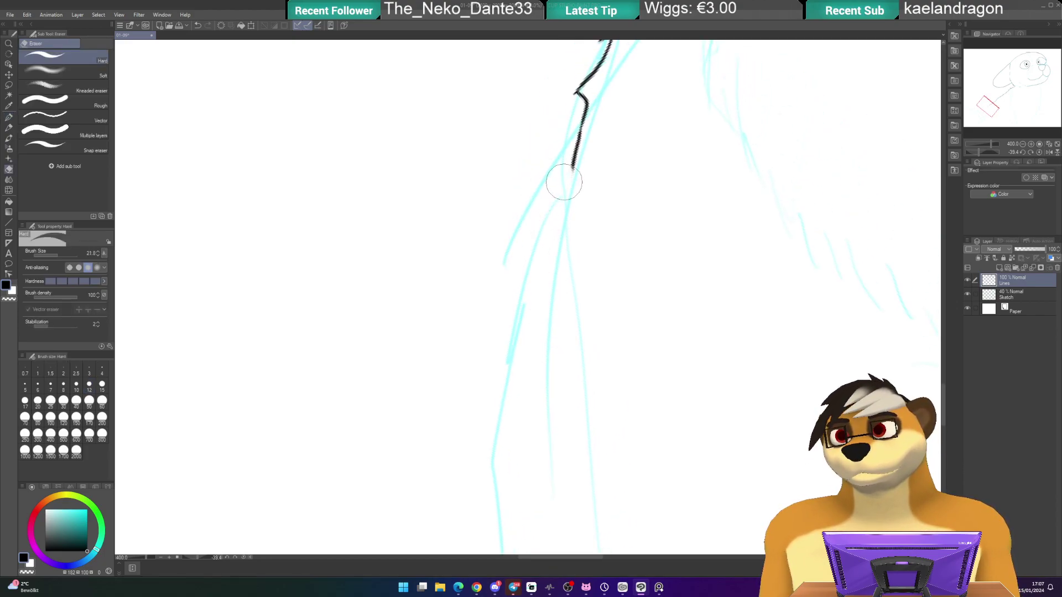
# - Ink notched fur along the outer sketched back line and erase the smooth end below its last notch
pyautogui.press('p')
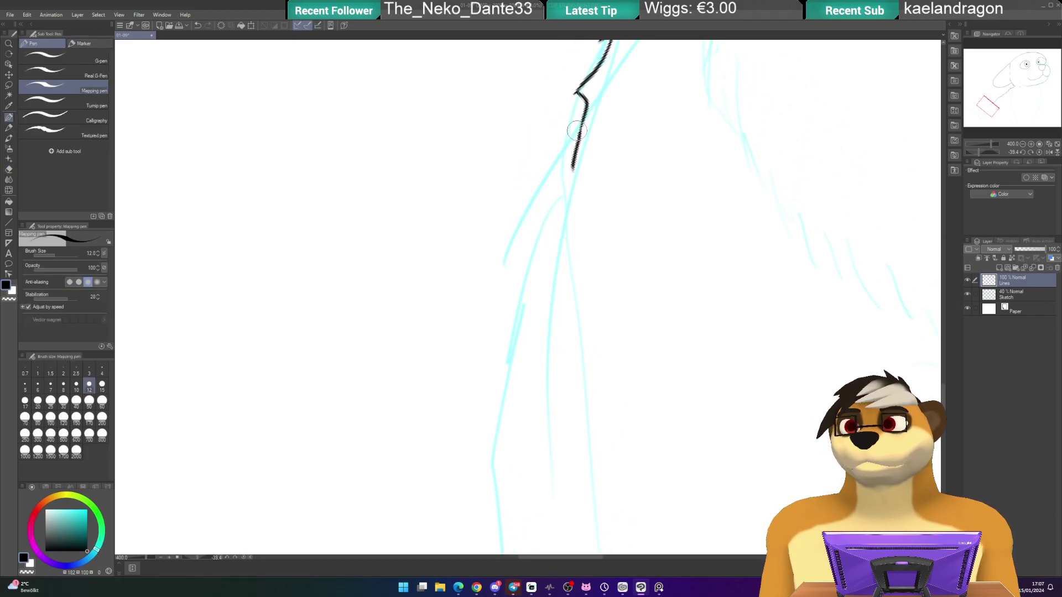
pyautogui.moveTo(573, 163)
pyautogui.mouseDown()
pyautogui.moveTo(523, 227)
pyautogui.moveTo(529, 214)
pyautogui.moveTo(527, 230)
pyautogui.moveTo(561, 219)
pyautogui.moveTo(527, 263)
pyautogui.moveTo(515, 352)
pyautogui.moveTo(465, 206)
pyautogui.moveTo(501, 234)
pyautogui.moveTo(501, 273)
pyautogui.moveTo(508, 264)
pyautogui.moveTo(485, 328)
pyautogui.moveTo(497, 409)
pyautogui.mouseUp()
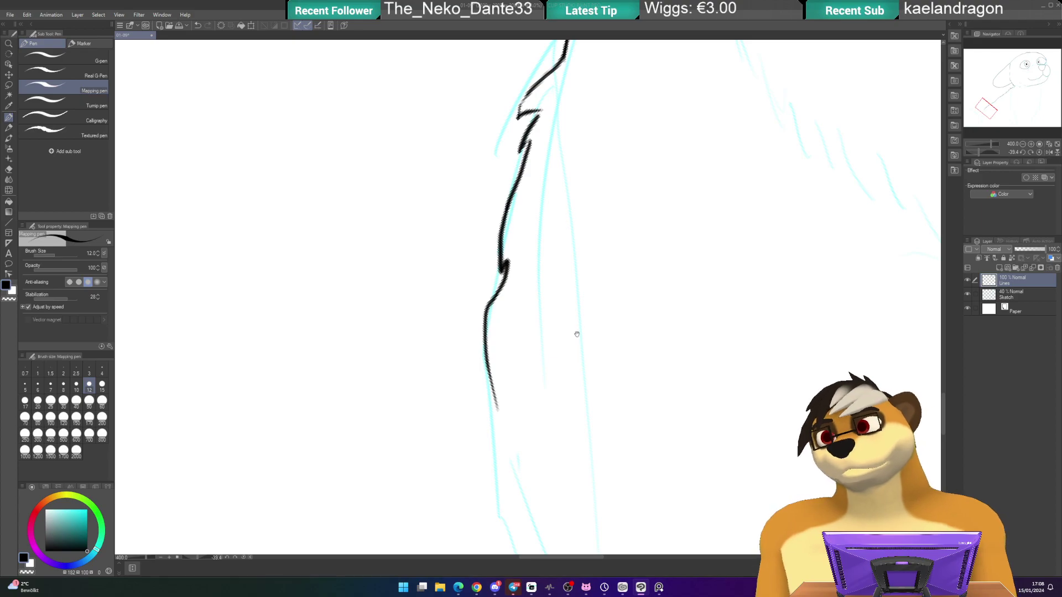
pyautogui.moveTo(577, 335); pyautogui.dragTo(587, 227)
pyautogui.press('e')
pyautogui.moveTo(488, 200); pyautogui.dragTo(493, 218)
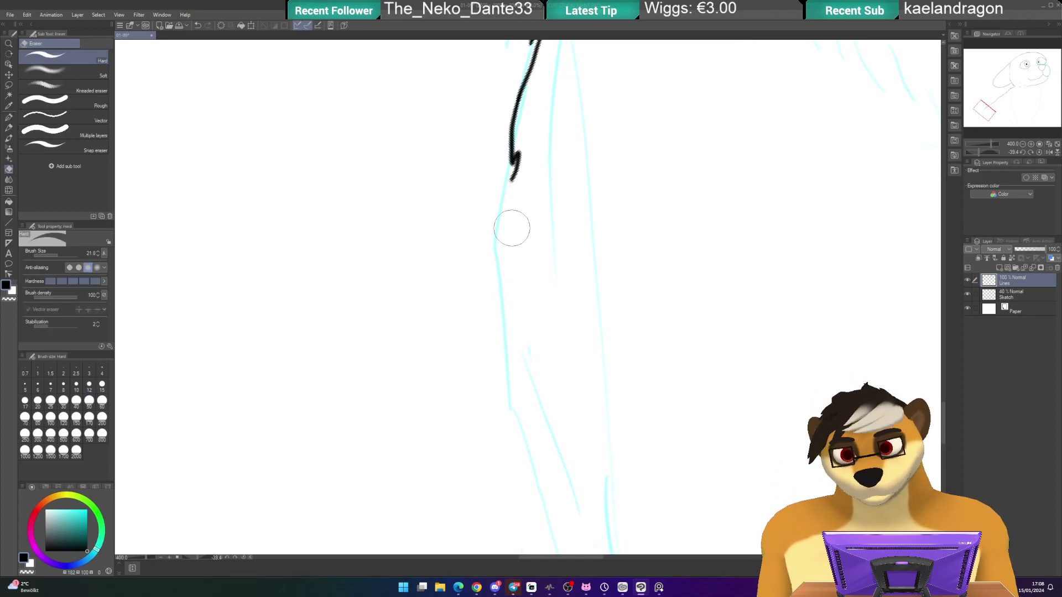
# - Redraw the lower back from the last notch as a long smooth curve ending in small fur tufts at the crossing sketch lines
pyautogui.press('p')
pyautogui.moveTo(519, 158)
pyautogui.mouseDown()
pyautogui.moveTo(501, 238)
pyautogui.moveTo(508, 229)
pyautogui.moveTo(528, 366)
pyautogui.mouseUp()
pyautogui.moveTo(472, 311); pyautogui.dragTo(475, 148)
pyautogui.moveTo(511, 185)
pyautogui.mouseDown()
pyautogui.moveTo(543, 327)
pyautogui.moveTo(488, 200)
pyautogui.moveTo(522, 169)
pyautogui.moveTo(533, 235)
pyautogui.moveTo(561, 296)
pyautogui.moveTo(596, 327)
pyautogui.moveTo(565, 322)
pyautogui.moveTo(564, 304)
pyautogui.moveTo(612, 357)
pyautogui.moveTo(573, 319)
pyautogui.moveTo(539, 169)
pyautogui.moveTo(539, 226)
pyautogui.mouseUp()
pyautogui.moveTo(610, 312); pyautogui.dragTo(568, 339)
pyautogui.moveTo(535, 226); pyautogui.dragTo(548, 197)
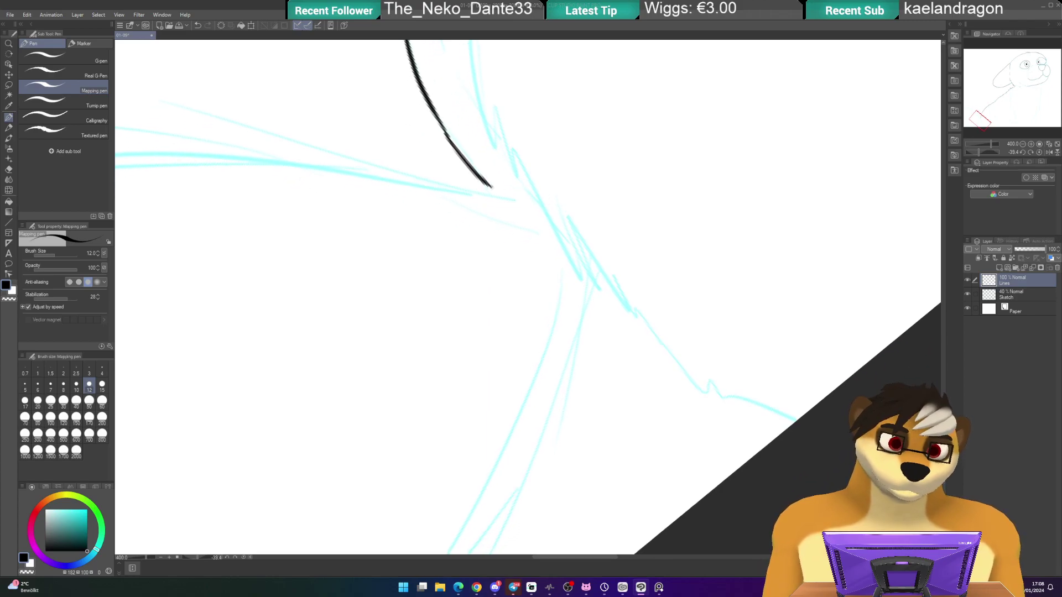
pyautogui.moveTo(483, 181)
pyautogui.mouseDown()
pyautogui.moveTo(546, 212)
pyautogui.moveTo(532, 189)
pyautogui.moveTo(547, 194)
pyautogui.moveTo(577, 275)
pyautogui.moveTo(589, 260)
pyautogui.moveTo(580, 270)
pyautogui.moveTo(567, 249)
pyautogui.moveTo(593, 283)
pyautogui.mouseUp()
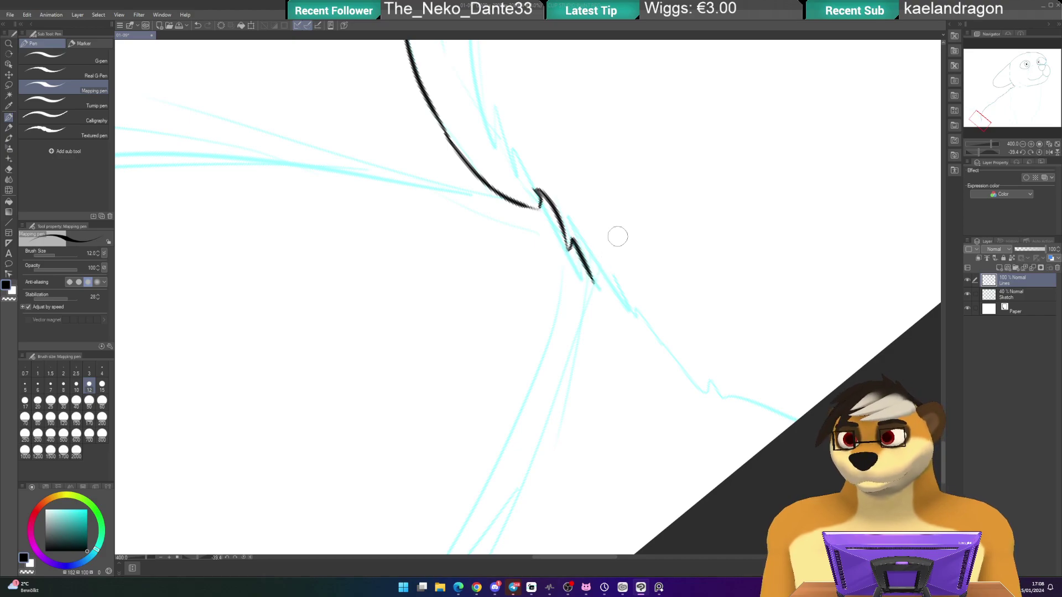
# - Reset the canvas rotation and ink the notched fur line down to the lower edge of the canvas
pyautogui.hotkey('ctrl', '@')
pyautogui.moveTo(438, 258); pyautogui.dragTo(424, 188)
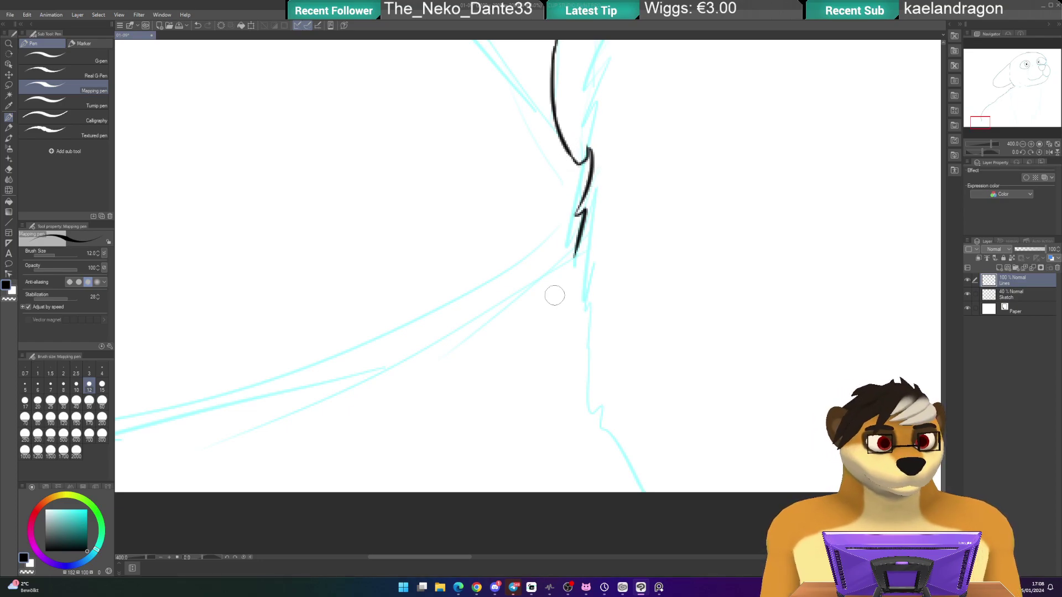
pyautogui.moveTo(580, 239)
pyautogui.mouseDown()
pyautogui.moveTo(573, 312)
pyautogui.moveTo(571, 299)
pyautogui.moveTo(586, 285)
pyautogui.moveTo(593, 421)
pyautogui.moveTo(640, 495)
pyautogui.mouseUp()
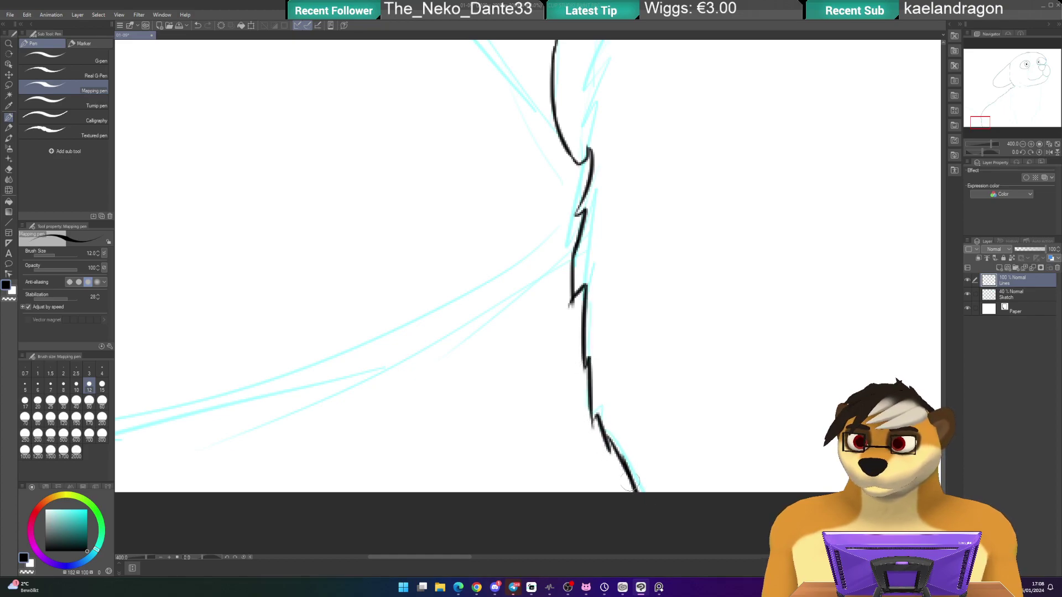
pyautogui.moveTo(533, 266); pyautogui.dragTo(622, 415)
pyautogui.moveTo(526, 334); pyautogui.dragTo(663, 293)
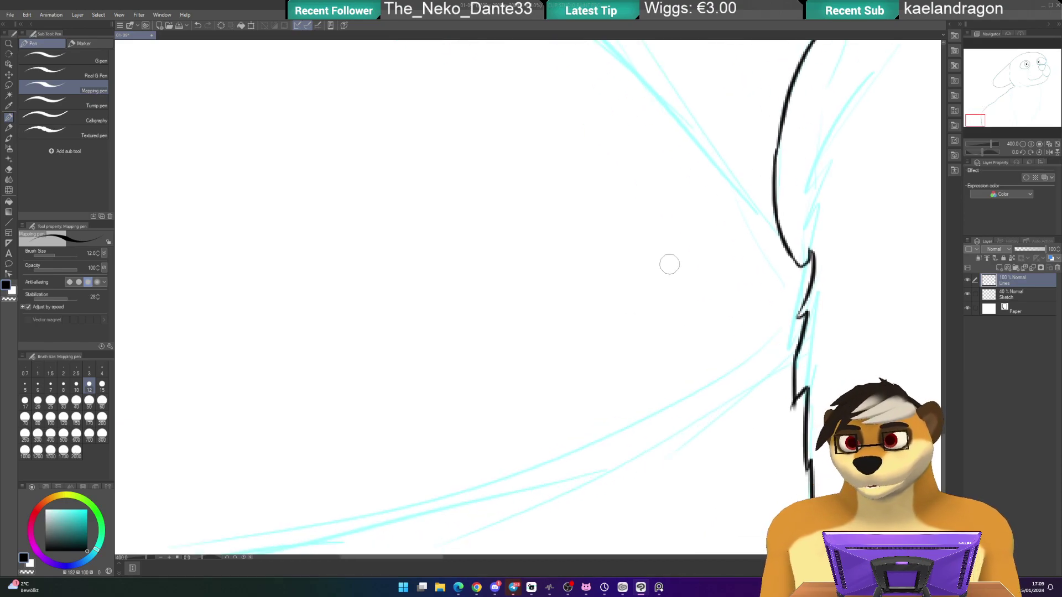
pyautogui.scroll(-2, 670, 268)
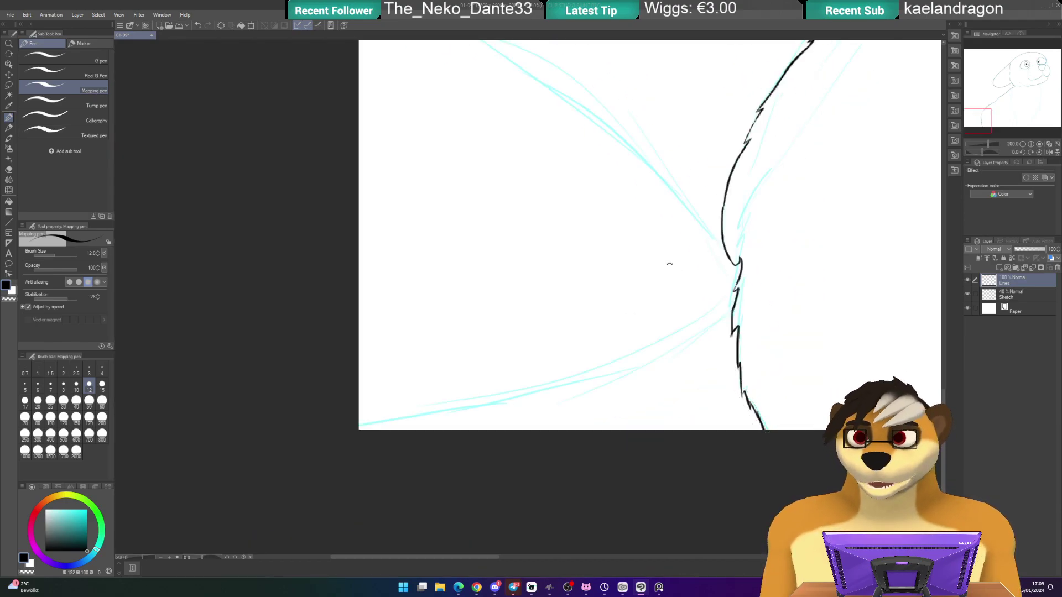
pyautogui.moveTo(601, 115); pyautogui.dragTo(444, 194)
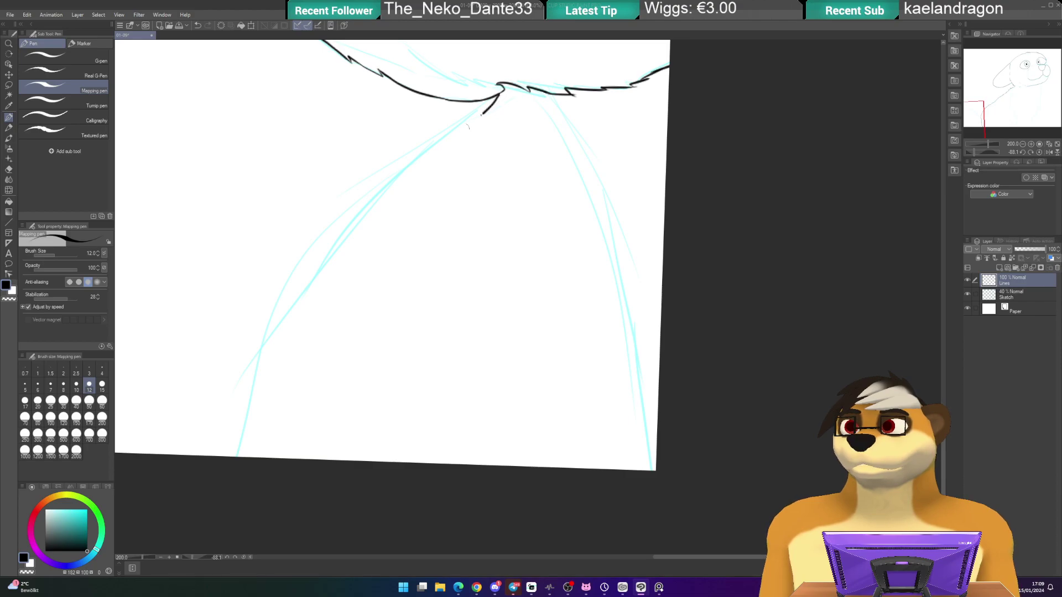
pyautogui.moveTo(462, 134)
pyautogui.mouseDown()
pyautogui.moveTo(415, 172)
pyautogui.moveTo(393, 219)
pyautogui.moveTo(433, 189)
pyautogui.moveTo(395, 228)
pyautogui.mouseUp()
pyautogui.moveTo(395, 228)
pyautogui.mouseDown()
pyautogui.moveTo(365, 288)
pyautogui.moveTo(385, 262)
pyautogui.mouseUp()
pyautogui.moveTo(385, 262); pyautogui.dragTo(349, 335)
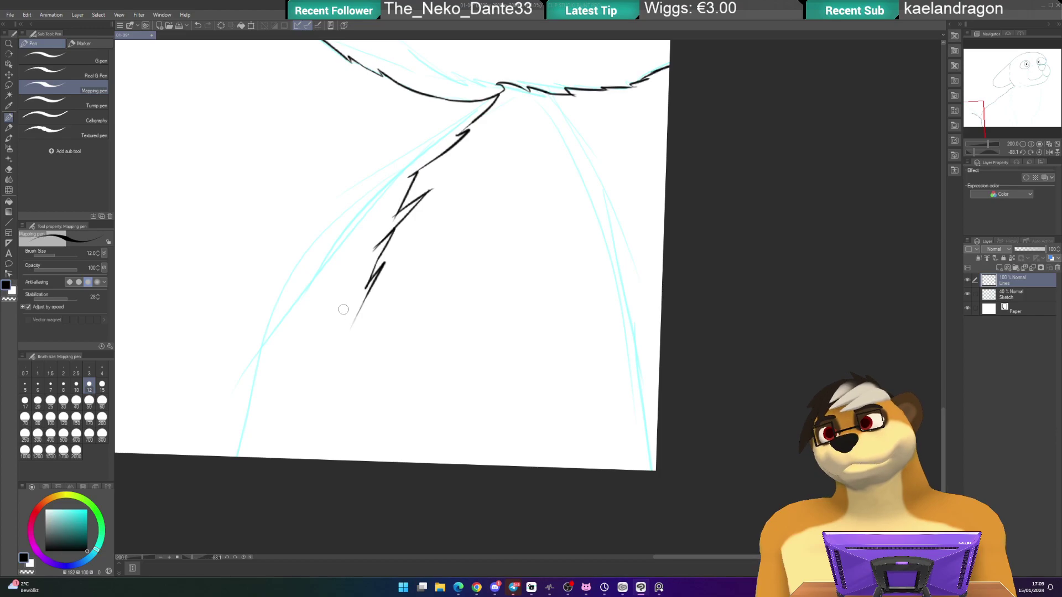
pyautogui.press('e')
pyautogui.moveTo(359, 310)
pyautogui.mouseDown()
pyautogui.moveTo(371, 270)
pyautogui.moveTo(346, 335)
pyautogui.moveTo(437, 149)
pyautogui.moveTo(478, 119)
pyautogui.mouseUp()
pyautogui.moveTo(420, 199); pyautogui.dragTo(446, 157)
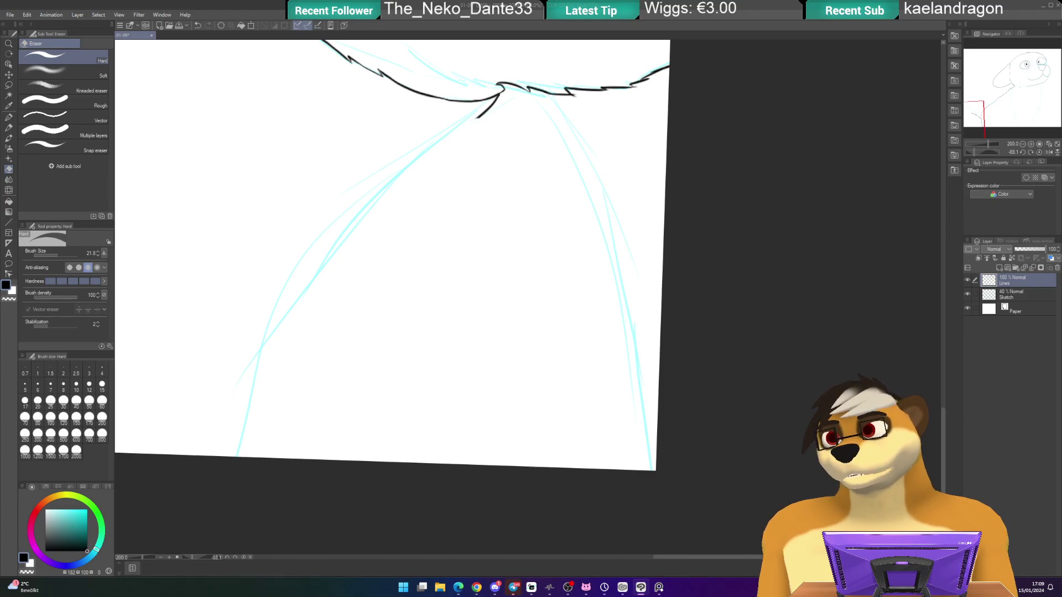
pyautogui.moveTo(462, 150); pyautogui.dragTo(497, 106)
# - Ink the tail's upper edge as a notched fur line from the back tuft to the canvas edge, trimming the overlong stroke after the first notch
pyautogui.press('p')
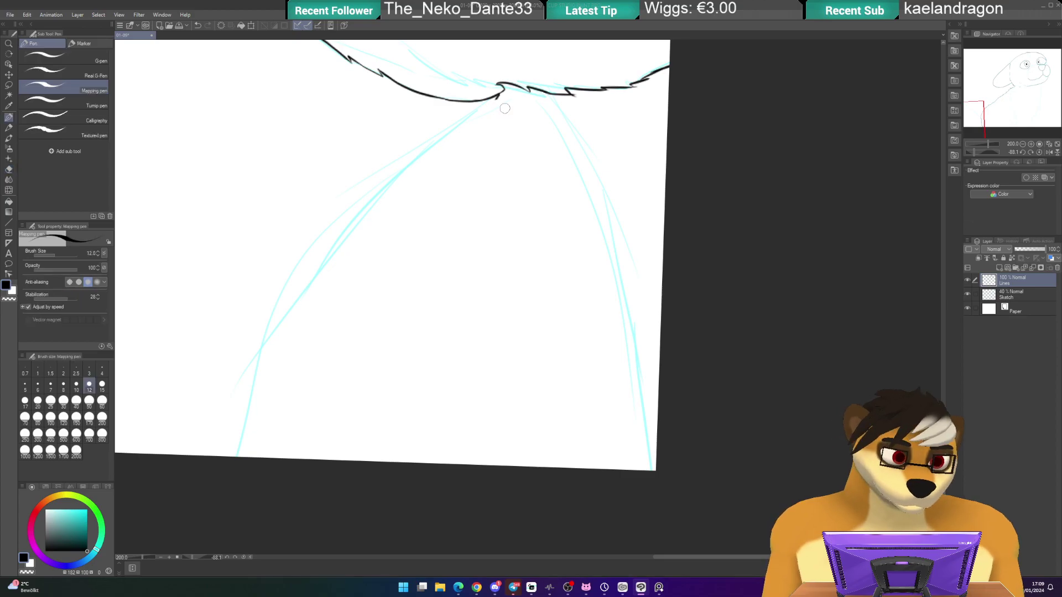
pyautogui.moveTo(398, 252); pyautogui.dragTo(431, 245)
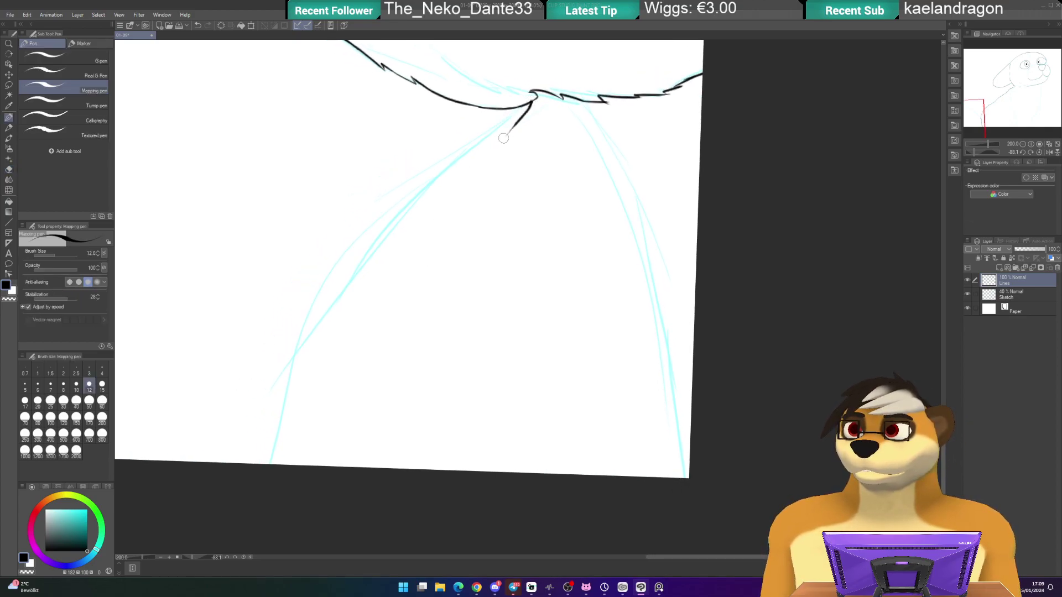
pyautogui.moveTo(511, 131); pyautogui.dragTo(440, 200)
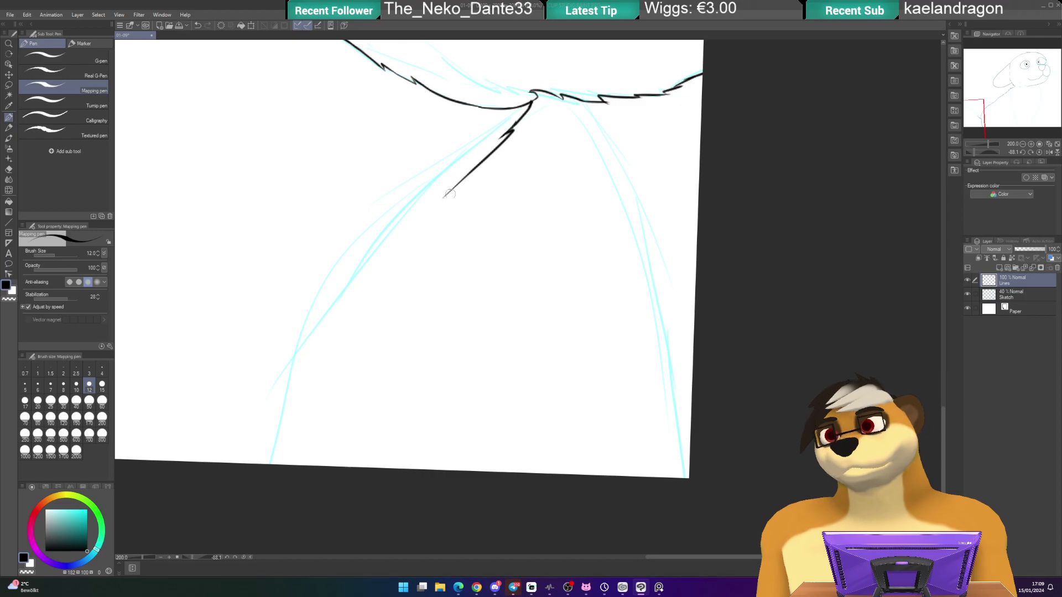
pyautogui.press('e')
pyautogui.moveTo(433, 200); pyautogui.dragTo(466, 177)
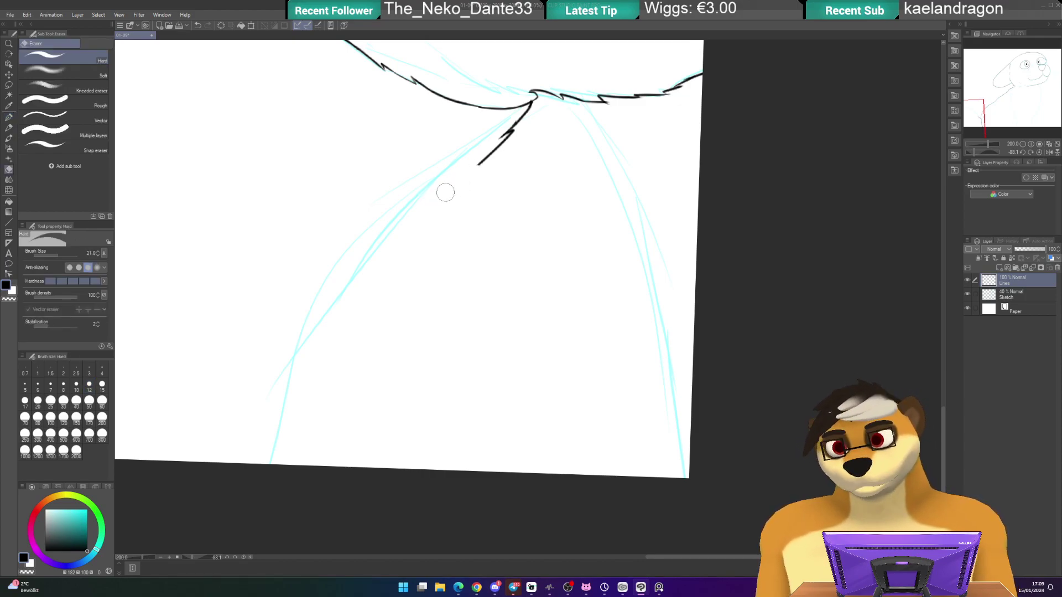
pyautogui.press('p')
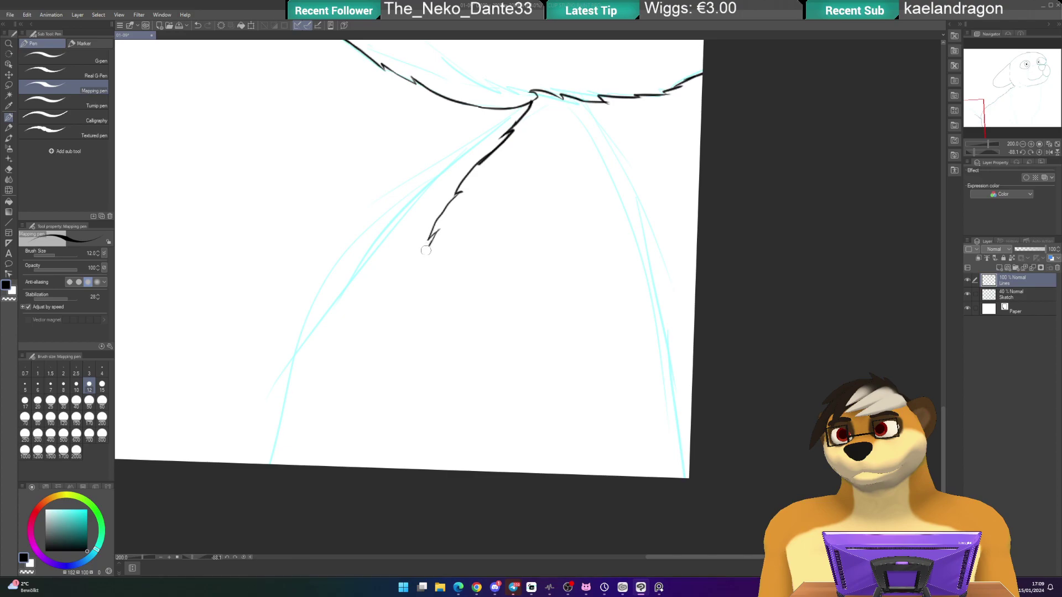
pyautogui.moveTo(391, 270); pyautogui.dragTo(442, 156)
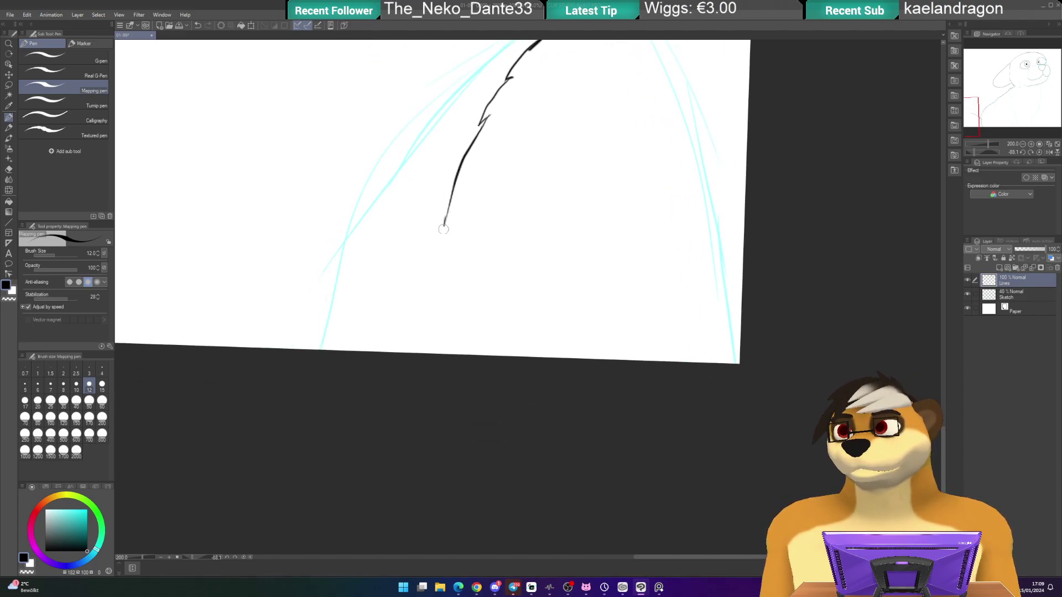
pyautogui.moveTo(432, 281); pyautogui.dragTo(429, 352)
# - Ink the tail's lower edge as a notched fur line from the back to the canvas border and close the gap at its last notch
pyautogui.moveTo(629, 208); pyautogui.dragTo(530, 325)
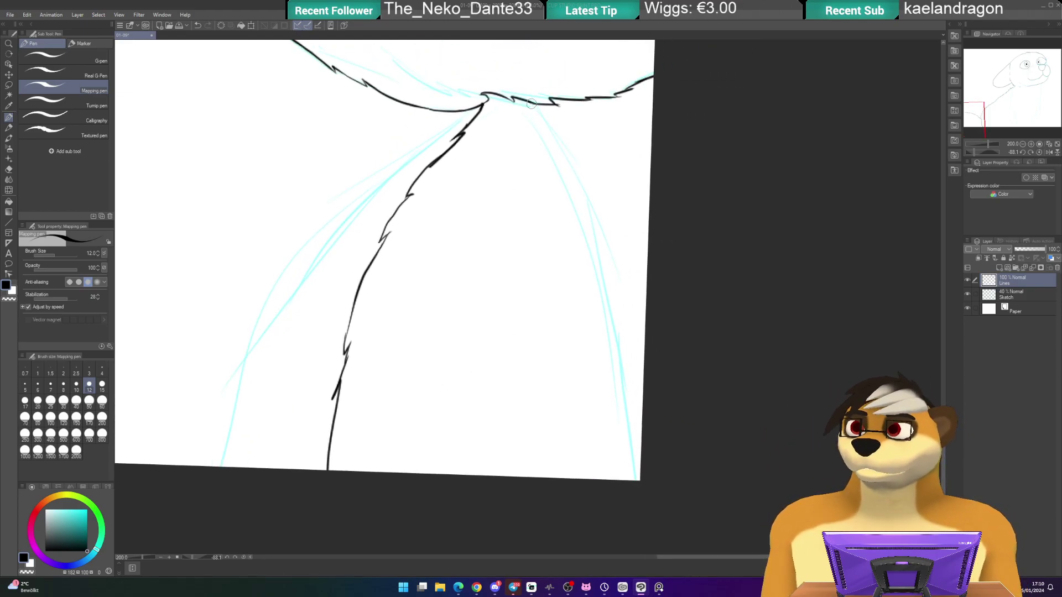
pyautogui.moveTo(534, 105); pyautogui.dragTo(563, 151)
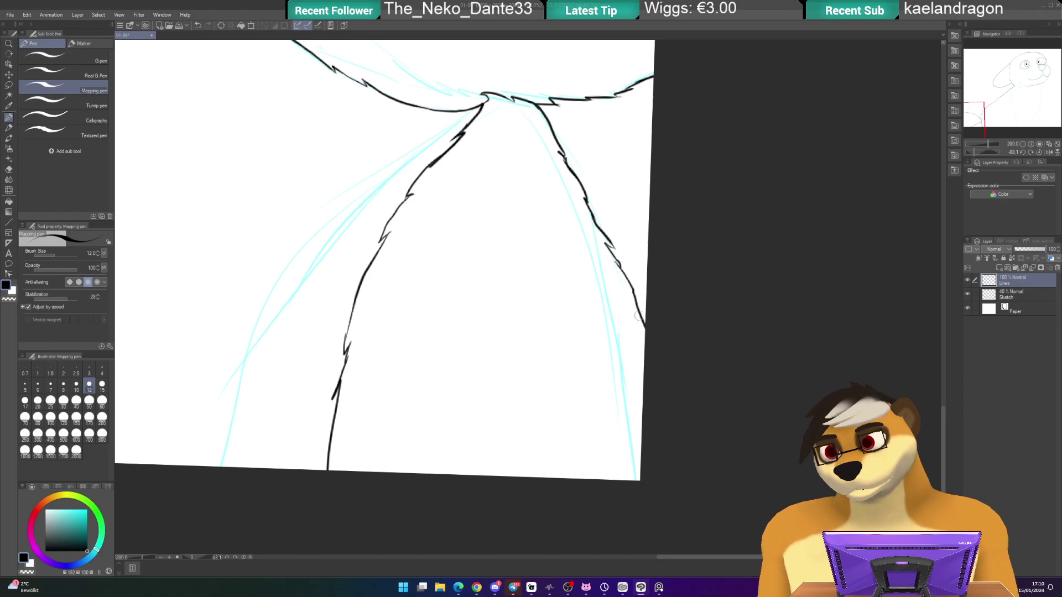
pyautogui.scroll(5, 658, 298)
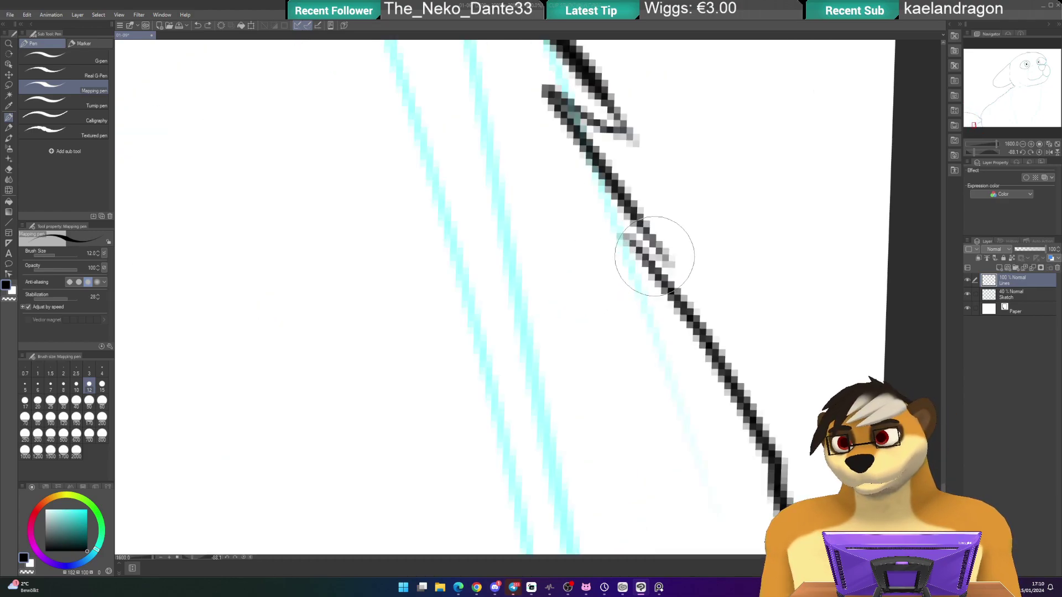
pyautogui.moveTo(633, 227)
pyautogui.mouseDown()
pyautogui.moveTo(671, 271)
pyautogui.moveTo(667, 253)
pyautogui.moveTo(685, 252)
pyautogui.mouseUp()
pyautogui.press('e')
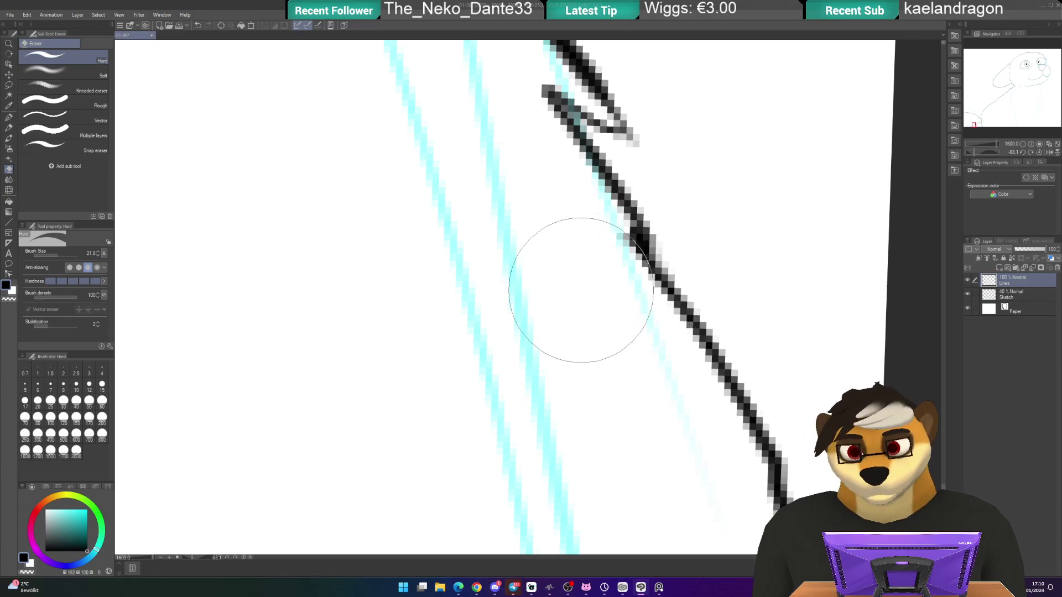
pyautogui.press('p')
# - Reset the canvas rotation and look over the inked back, head and tail lines as a whole
pyautogui.scroll(-2, 587, 302)
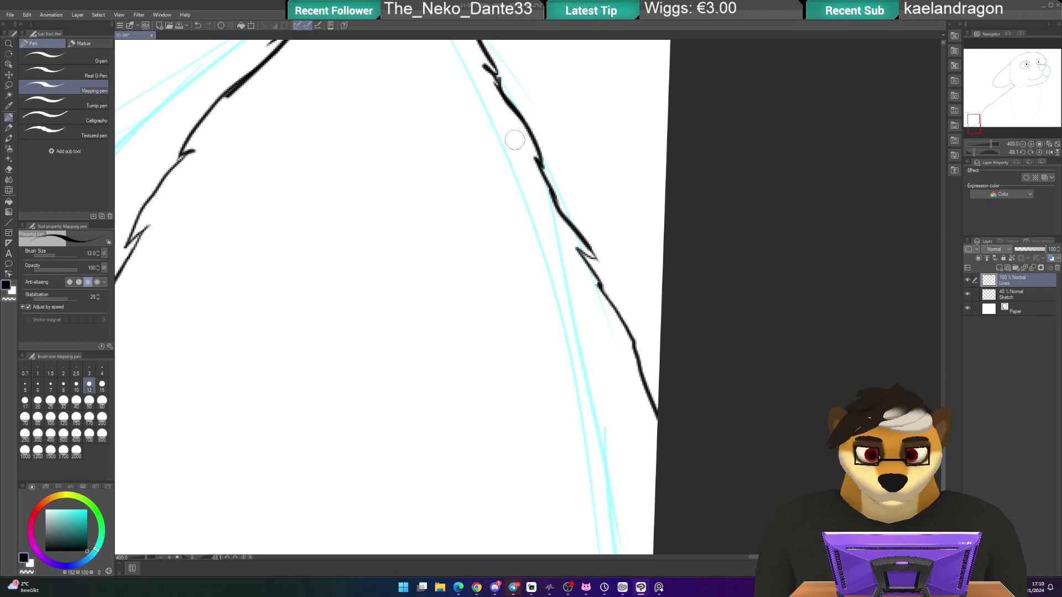
pyautogui.scroll(-1, 523, 145)
pyautogui.hotkey('ctrl', '@')
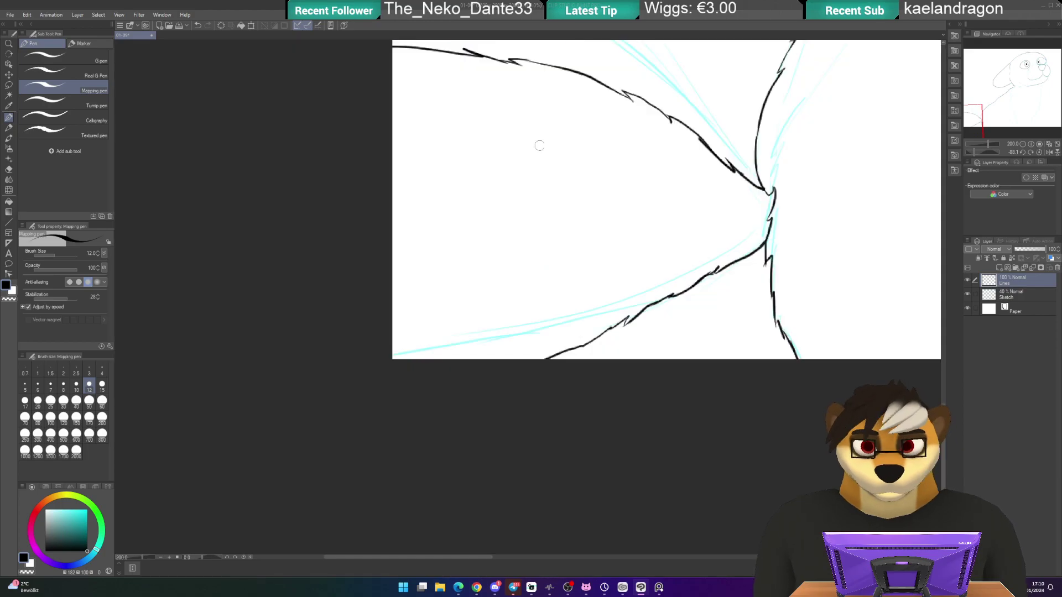
pyautogui.scroll(-3, 548, 142)
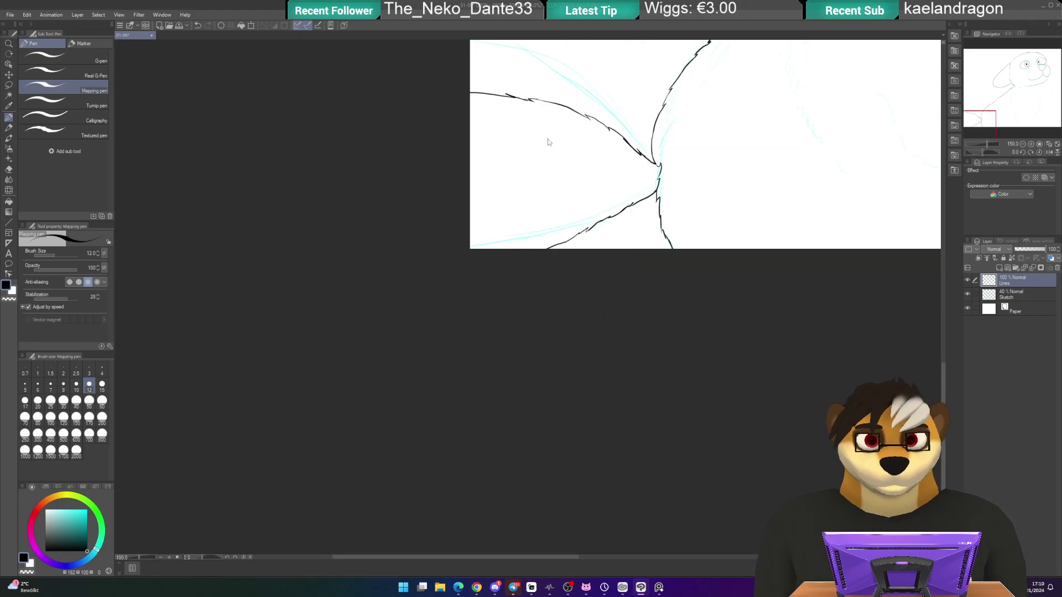
pyautogui.moveTo(709, 208); pyautogui.dragTo(532, 405)
pyautogui.moveTo(635, 228); pyautogui.dragTo(603, 297)
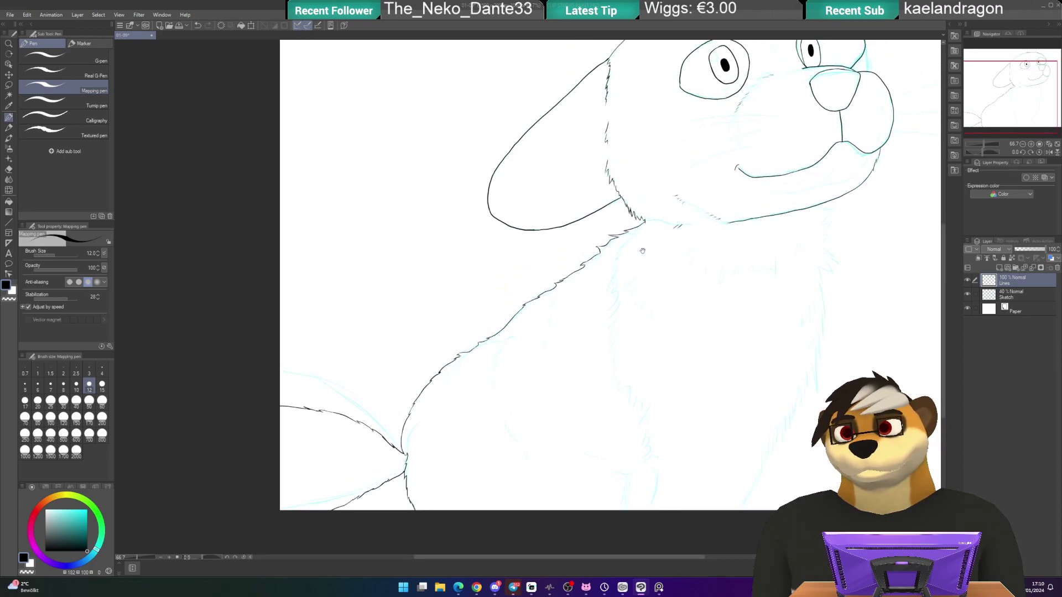
pyautogui.moveTo(526, 344); pyautogui.dragTo(582, 277)
pyautogui.moveTo(552, 331); pyautogui.dragTo(603, 277)
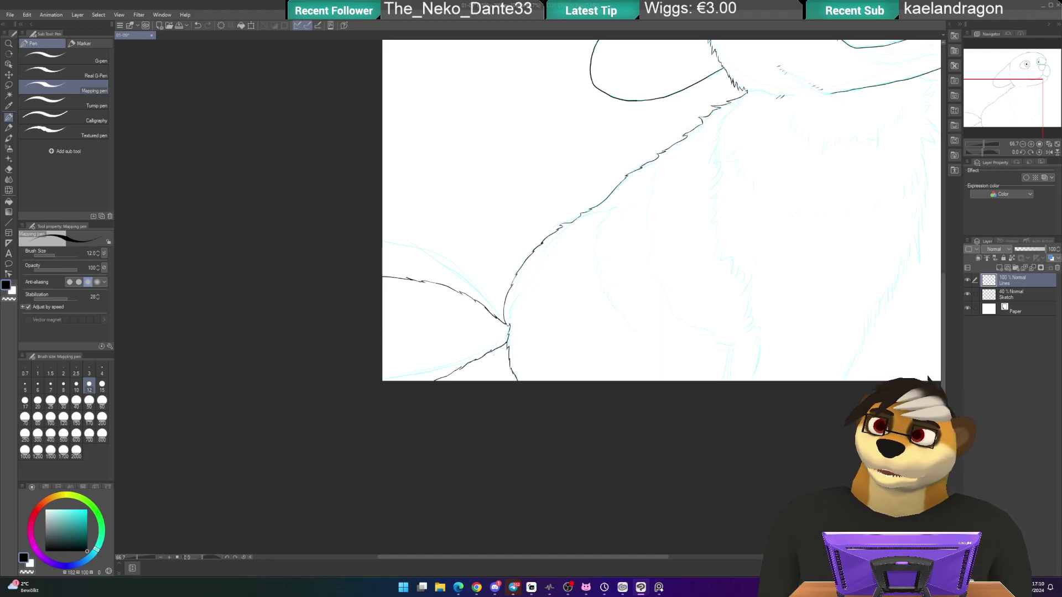
# - Erase the tail's lower edge line from the back to just before its final stretch at the canvas border
pyautogui.scroll(3, 539, 339)
pyautogui.moveTo(454, 354); pyautogui.dragTo(592, 342)
pyautogui.scroll(1, 597, 327)
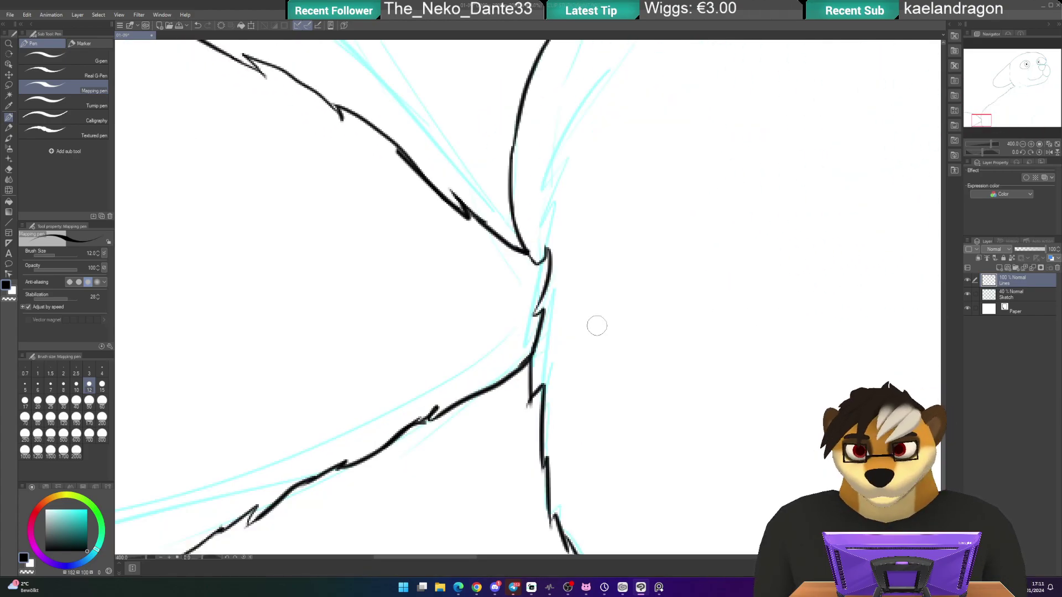
pyautogui.scroll(1, 541, 308)
pyautogui.press('e')
pyautogui.moveTo(576, 315)
pyautogui.mouseDown()
pyautogui.moveTo(610, 309)
pyautogui.moveTo(617, 287)
pyautogui.moveTo(618, 301)
pyautogui.moveTo(564, 343)
pyautogui.moveTo(569, 335)
pyautogui.moveTo(503, 361)
pyautogui.moveTo(596, 313)
pyautogui.moveTo(450, 393)
pyautogui.moveTo(349, 468)
pyautogui.moveTo(365, 445)
pyautogui.moveTo(347, 456)
pyautogui.mouseUp()
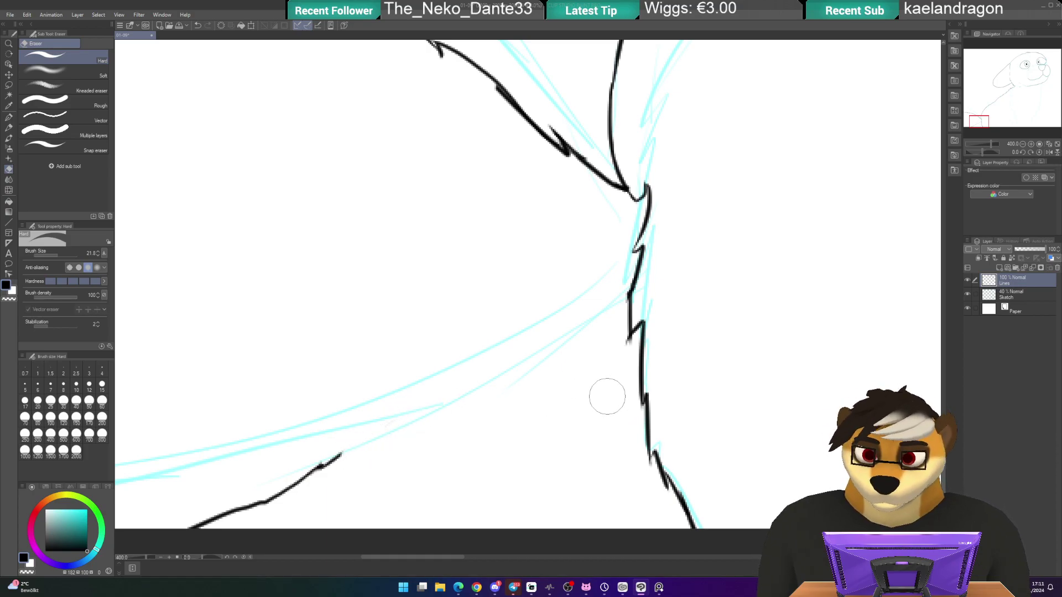
# - Redraw the tail's lower edge in notched fur from a lower point on the back to the canvas border, erasing the leftover old segment
pyautogui.press('p')
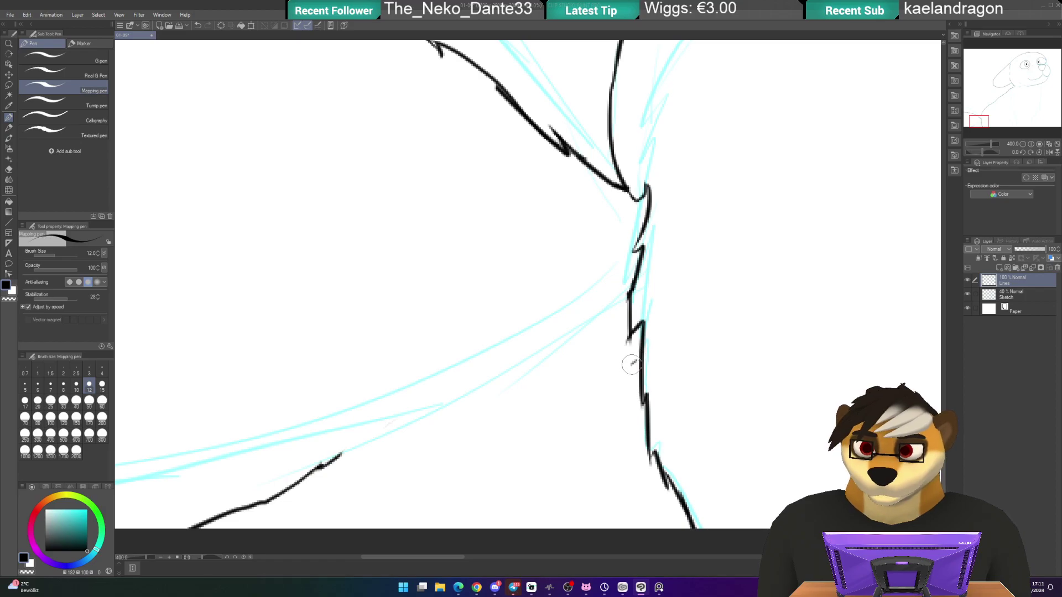
pyautogui.moveTo(639, 360)
pyautogui.mouseDown()
pyautogui.moveTo(519, 430)
pyautogui.moveTo(525, 422)
pyautogui.moveTo(514, 423)
pyautogui.moveTo(555, 407)
pyautogui.moveTo(420, 458)
pyautogui.moveTo(447, 438)
pyautogui.moveTo(339, 490)
pyautogui.mouseUp()
pyautogui.hotkey('ctrl', 'z')
pyautogui.moveTo(408, 391); pyautogui.dragTo(590, 292)
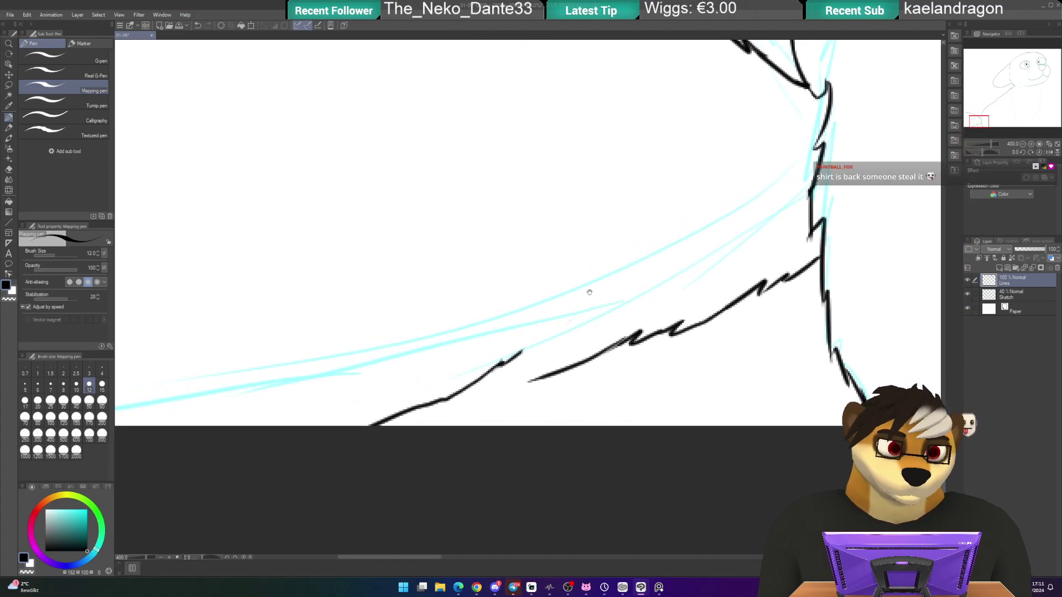
pyautogui.press('e')
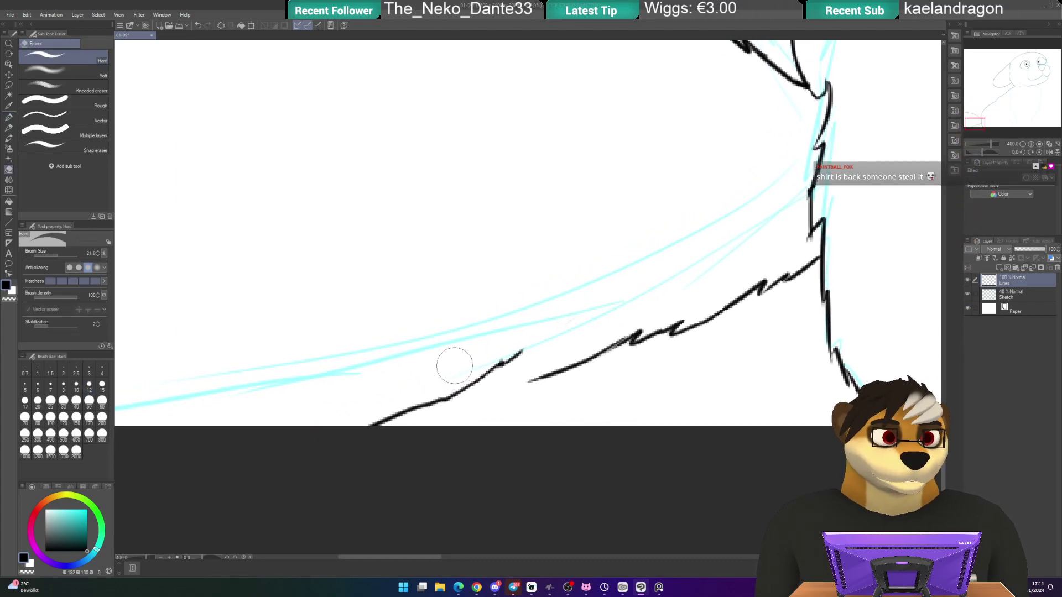
pyautogui.moveTo(515, 348); pyautogui.dragTo(367, 425)
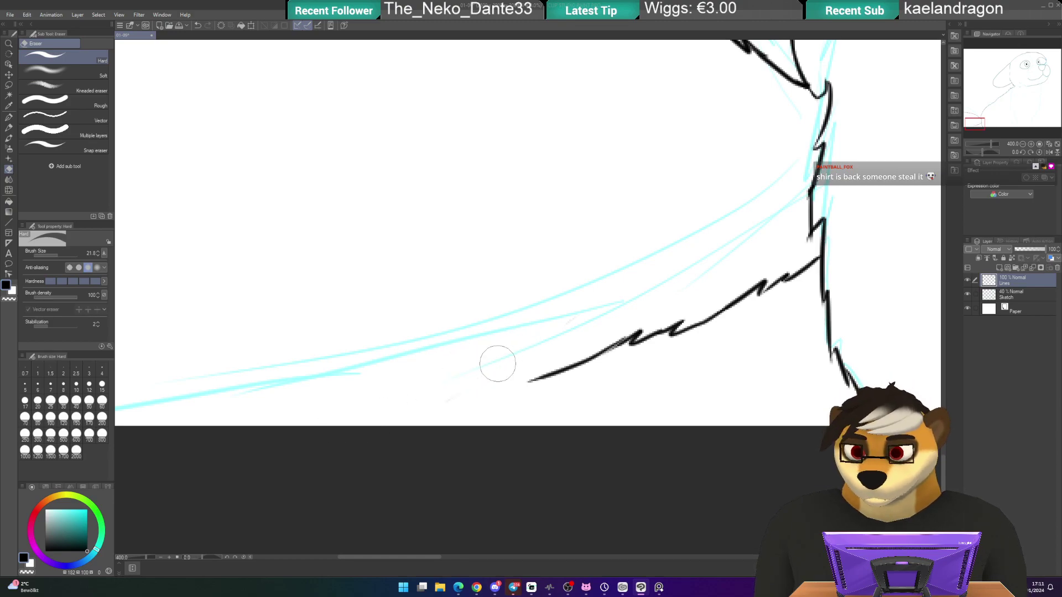
pyautogui.press('p')
pyautogui.moveTo(535, 379); pyautogui.dragTo(410, 443)
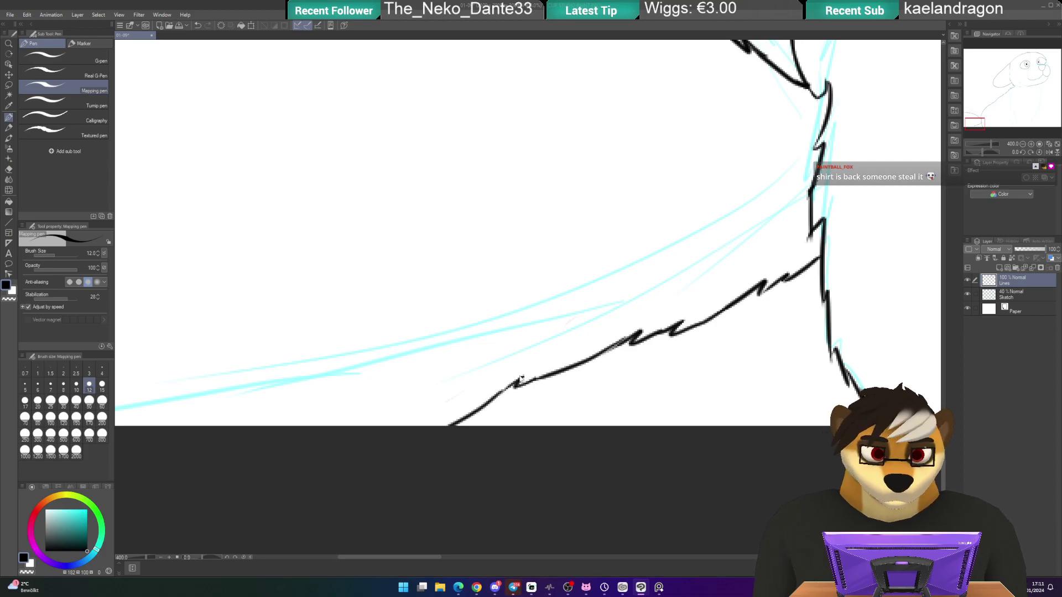
pyautogui.scroll(2, 520, 379)
pyautogui.scroll(-2, 521, 380)
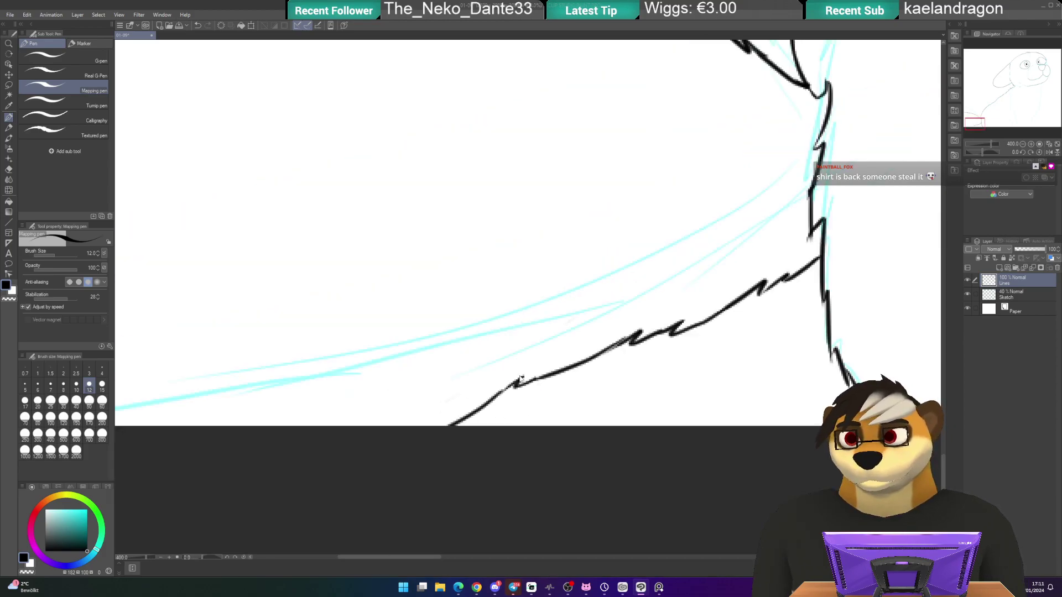
# - Ink the front of the neck as a line of spiky fur tufts running down from the underside of the jaw
pyautogui.scroll(-2, 520, 380)
pyautogui.scroll(-1, 521, 380)
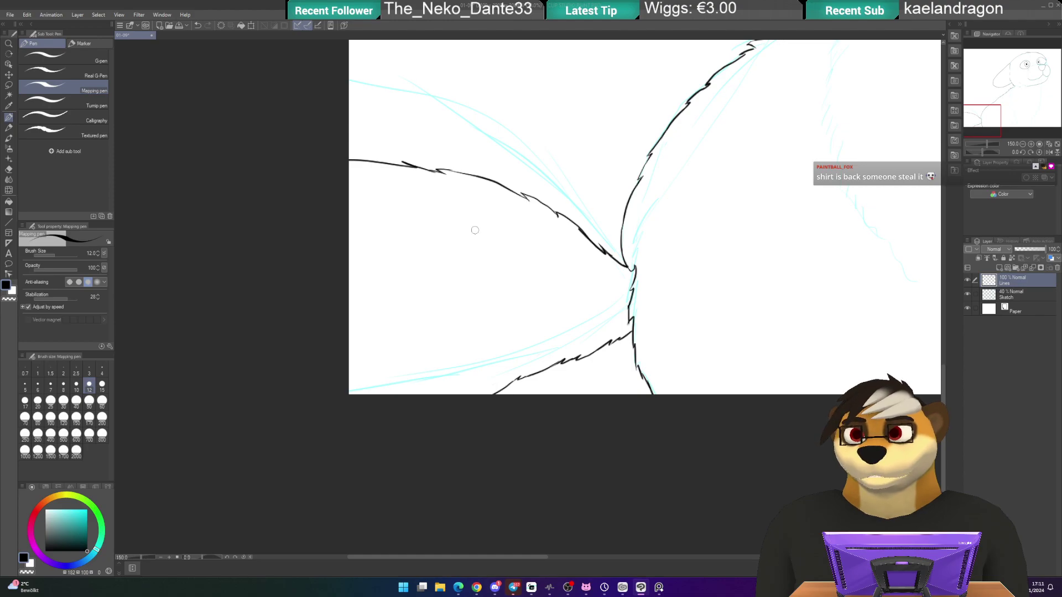
pyautogui.moveTo(697, 258); pyautogui.dragTo(531, 260)
pyautogui.moveTo(598, 240); pyautogui.dragTo(516, 308)
pyautogui.moveTo(644, 191); pyautogui.dragTo(495, 410)
pyautogui.moveTo(634, 306); pyautogui.dragTo(541, 257)
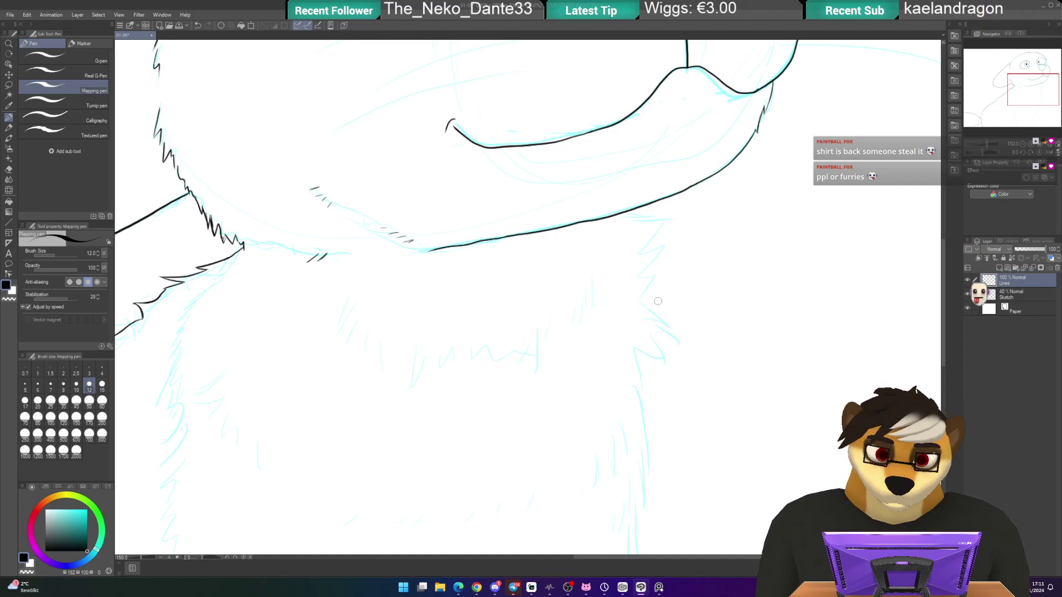
pyautogui.scroll(1, 672, 305)
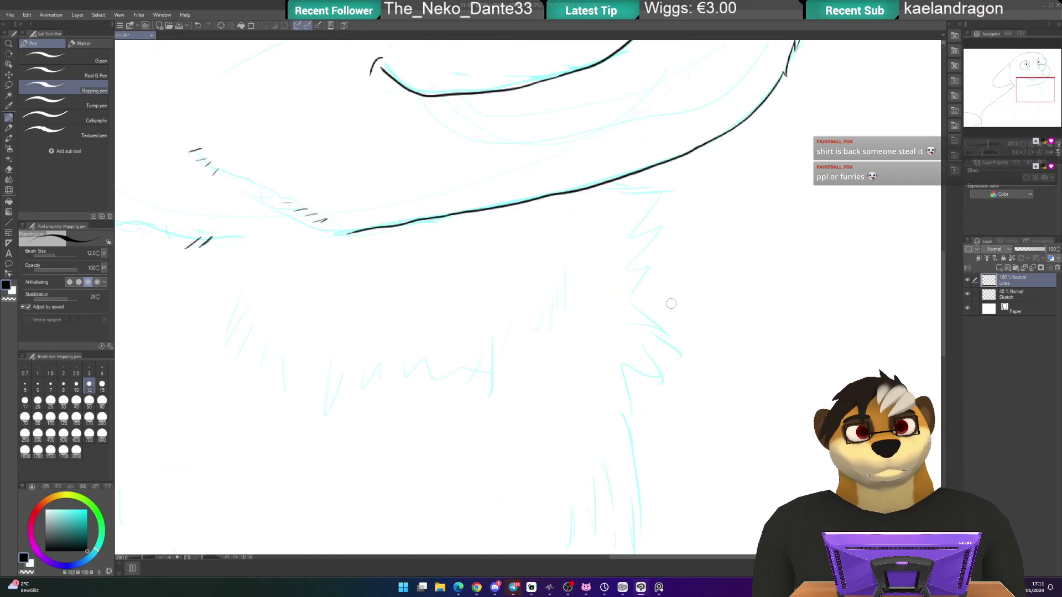
pyautogui.moveTo(673, 273)
pyautogui.mouseDown()
pyautogui.moveTo(633, 293)
pyautogui.moveTo(642, 271)
pyautogui.mouseUp()
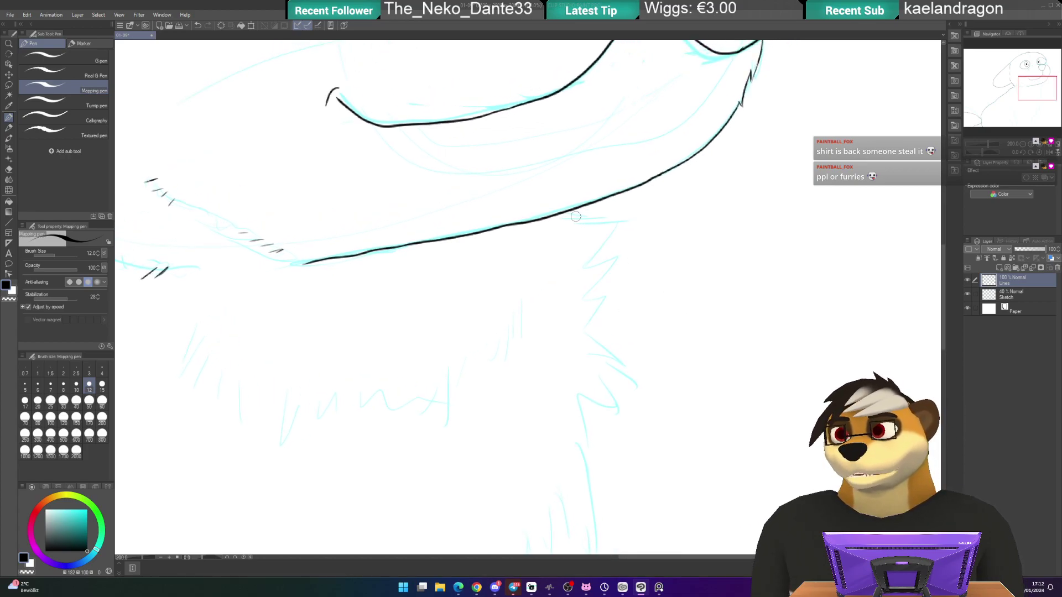
pyautogui.moveTo(599, 224)
pyautogui.mouseDown()
pyautogui.moveTo(628, 222)
pyautogui.moveTo(594, 250)
pyautogui.mouseUp()
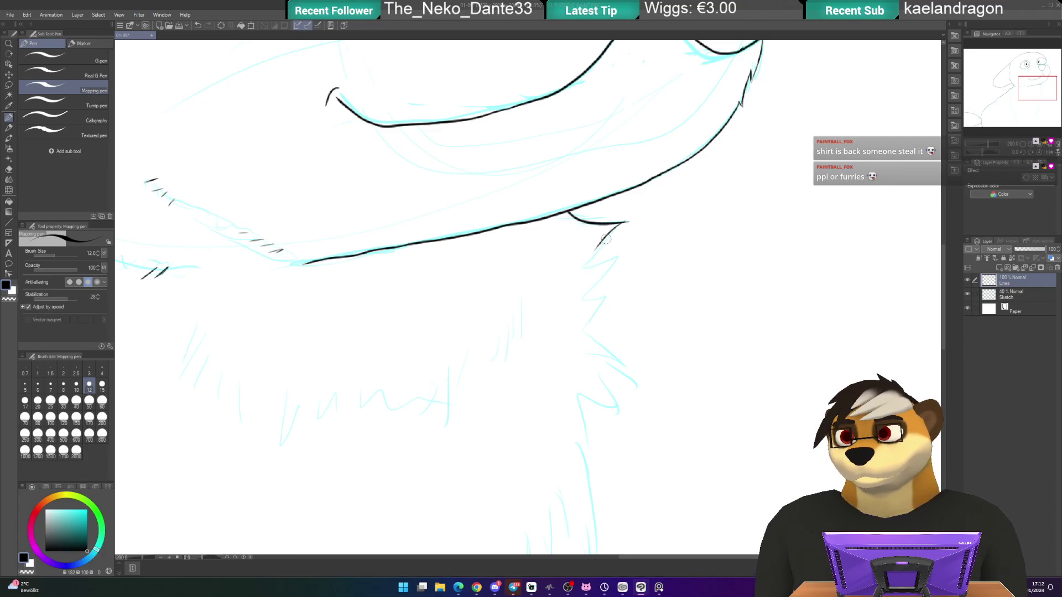
pyautogui.hotkey('ctrl', 'z')
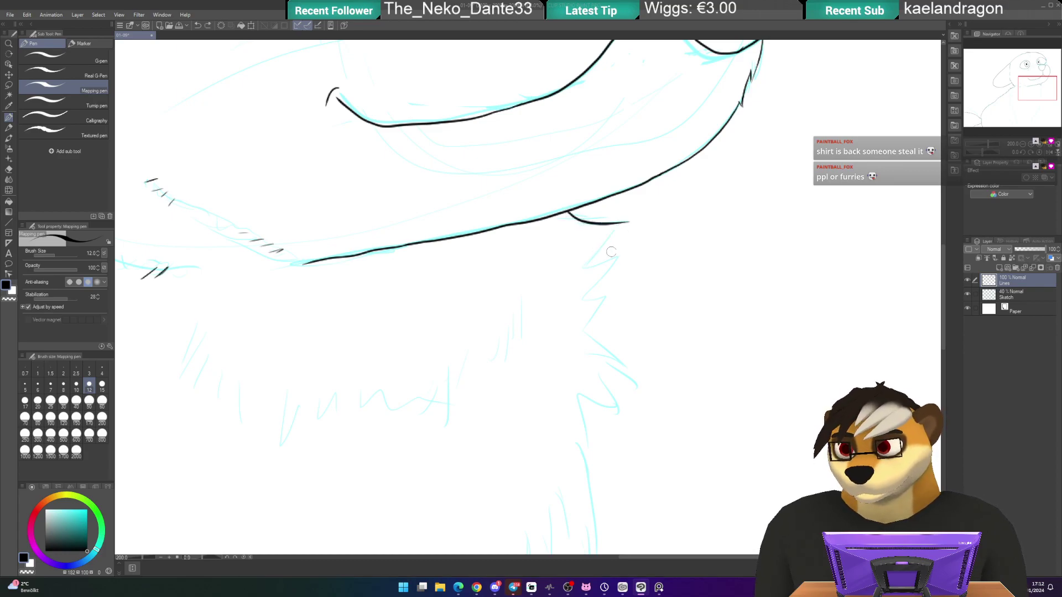
pyautogui.moveTo(626, 222)
pyautogui.mouseDown()
pyautogui.moveTo(588, 255)
pyautogui.moveTo(584, 267)
pyautogui.moveTo(619, 254)
pyautogui.moveTo(580, 302)
pyautogui.moveTo(557, 288)
pyautogui.moveTo(551, 312)
pyautogui.moveTo(590, 342)
pyautogui.moveTo(549, 343)
pyautogui.moveTo(528, 319)
pyautogui.mouseUp()
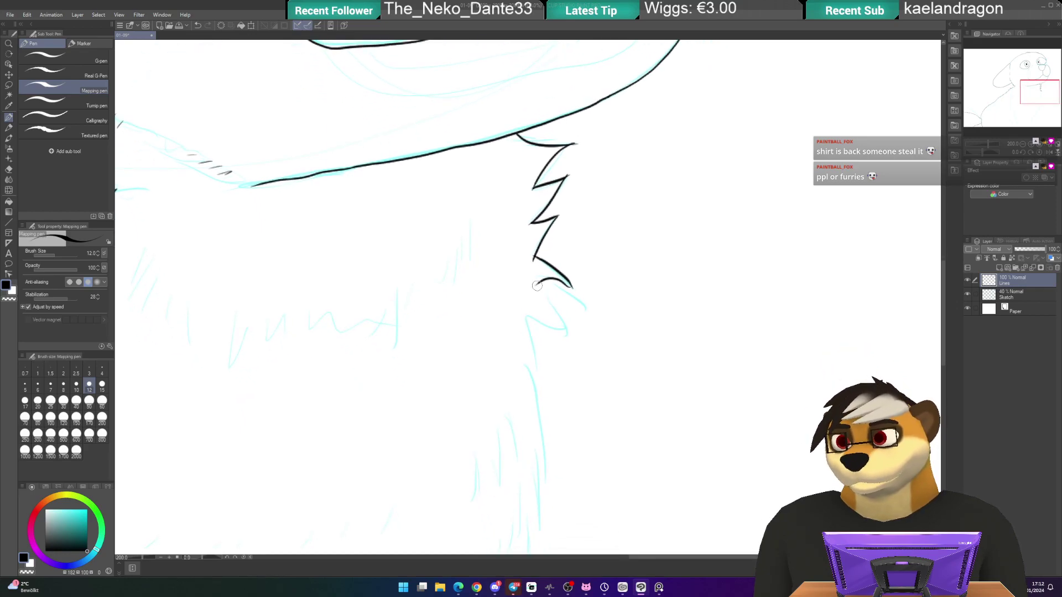
pyautogui.moveTo(537, 283)
pyautogui.mouseDown()
pyautogui.moveTo(561, 333)
pyautogui.moveTo(527, 320)
pyautogui.moveTo(537, 370)
pyautogui.mouseUp()
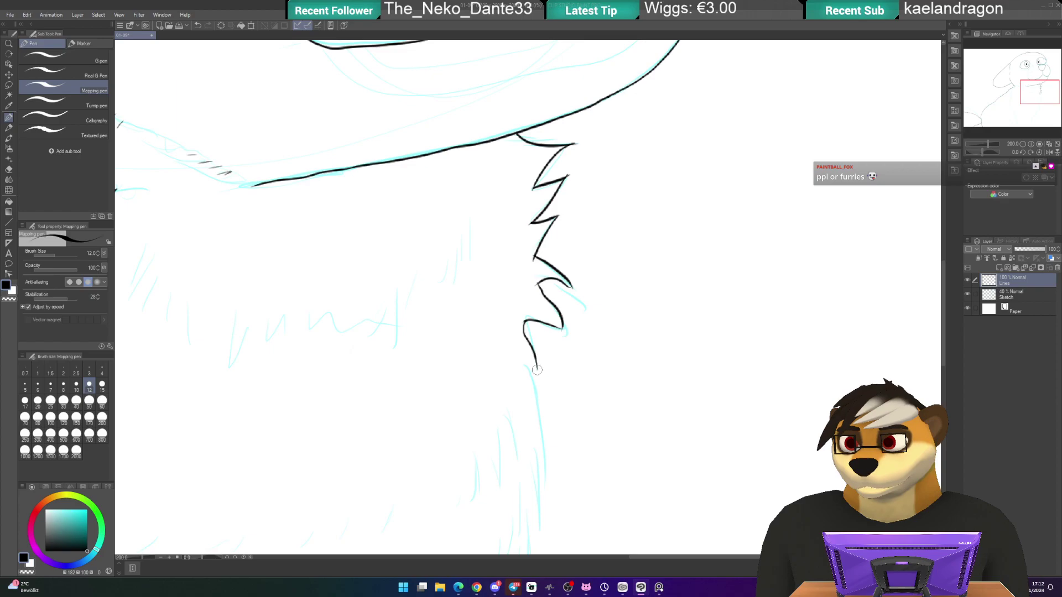
# - Continue the front neck fur line down the chest with a small notch, a long curved stroke and two narrow notches, undoing the last stray stroke
pyautogui.moveTo(508, 301); pyautogui.dragTo(469, 190)
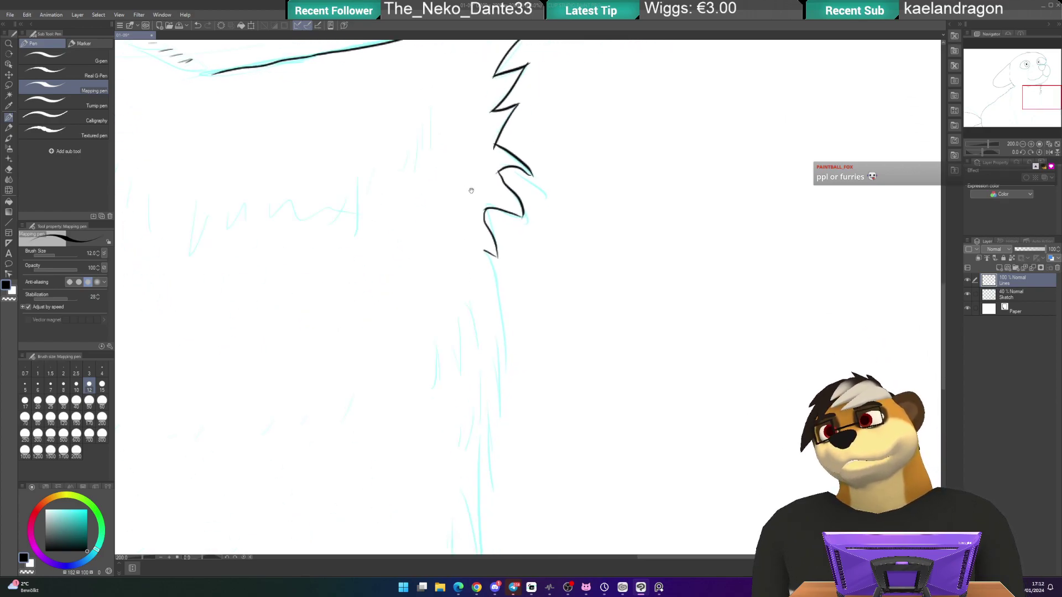
pyautogui.moveTo(487, 255)
pyautogui.mouseDown()
pyautogui.moveTo(508, 360)
pyautogui.moveTo(489, 310)
pyautogui.moveTo(533, 257)
pyautogui.mouseUp()
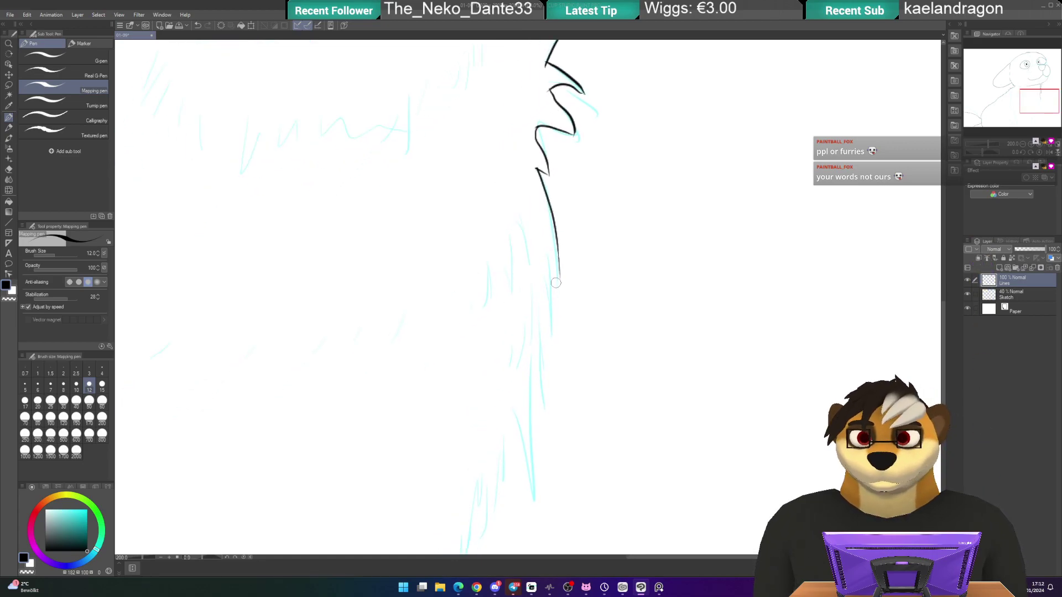
pyautogui.moveTo(553, 266); pyautogui.dragTo(539, 356)
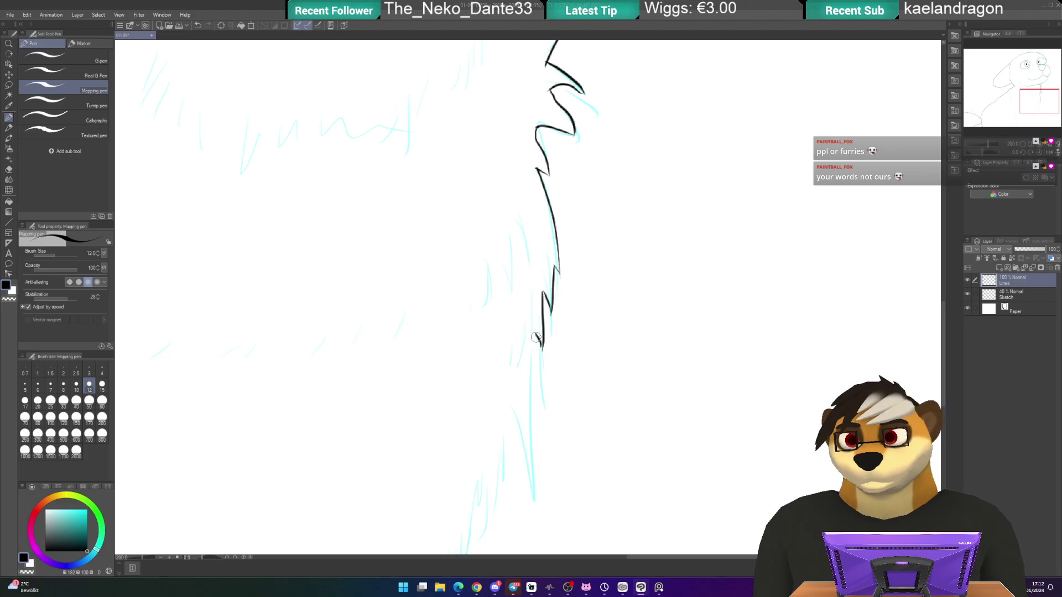
pyautogui.hotkey('ctrl', 'z')
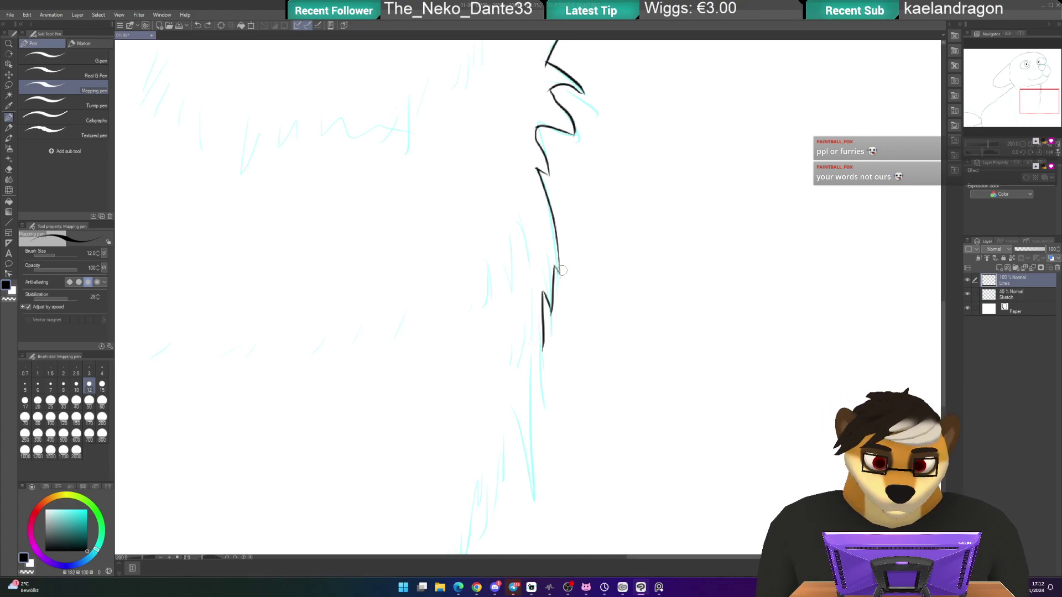
# - Thicken the long chest stroke near its lower tip and touch up the joins at the fur tips above it
pyautogui.scroll(2, 559, 271)
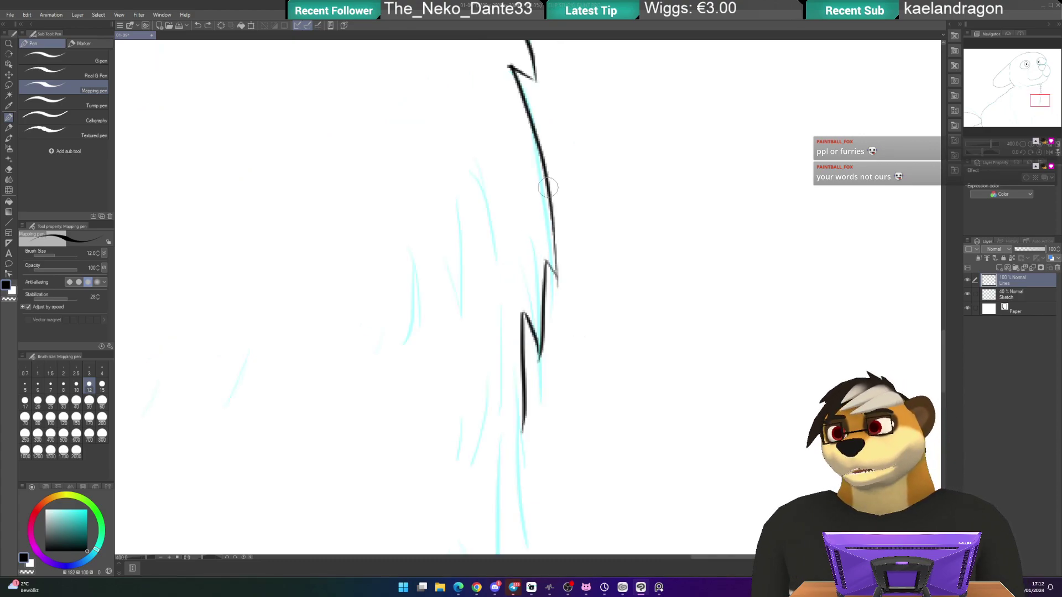
pyautogui.moveTo(549, 195); pyautogui.dragTo(557, 280)
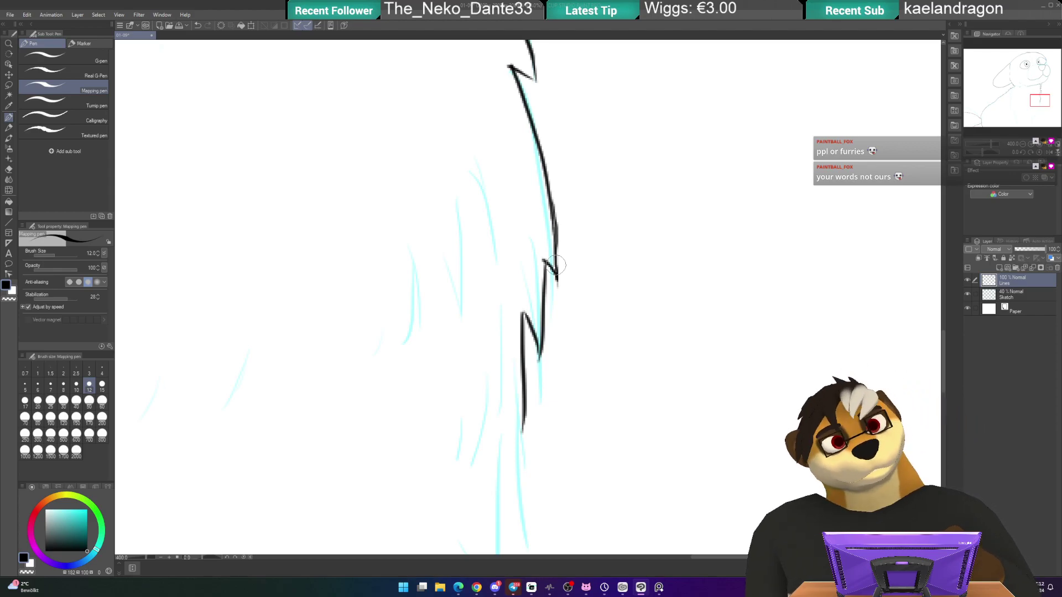
pyautogui.scroll(-2, 557, 268)
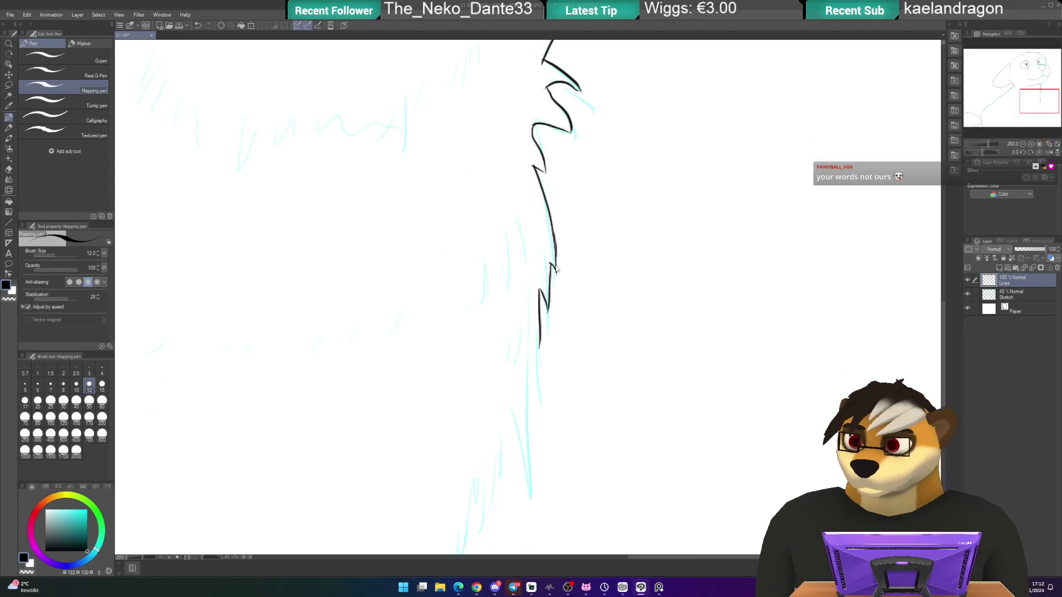
pyautogui.scroll(2, 488, 132)
pyautogui.scroll(1, 617, 417)
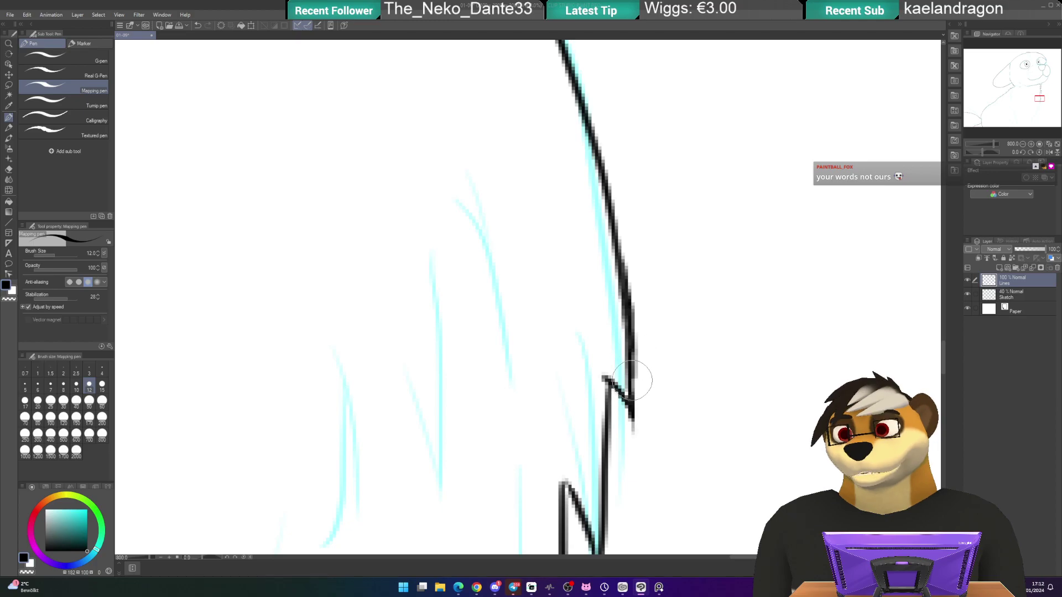
pyautogui.scroll(-1, 653, 338)
pyautogui.scroll(-1, 653, 337)
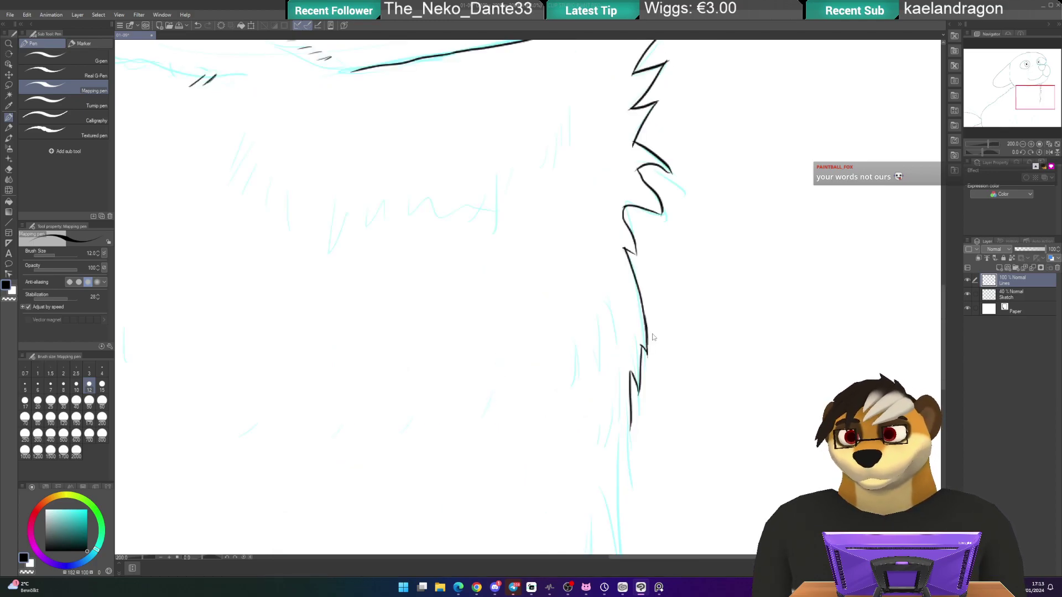
pyautogui.scroll(2, 600, 232)
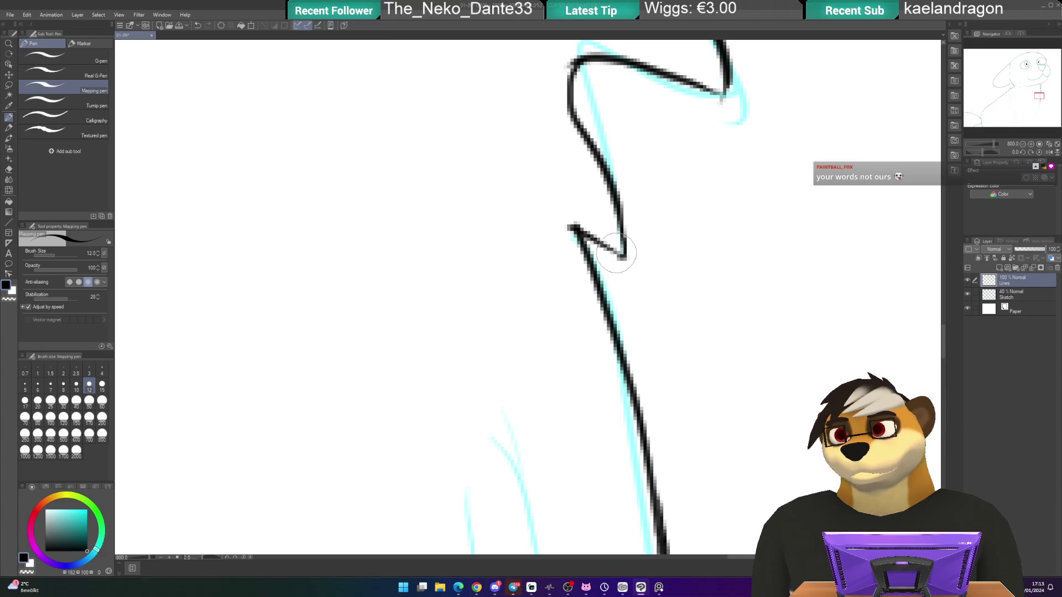
pyautogui.scroll(-1, 613, 254)
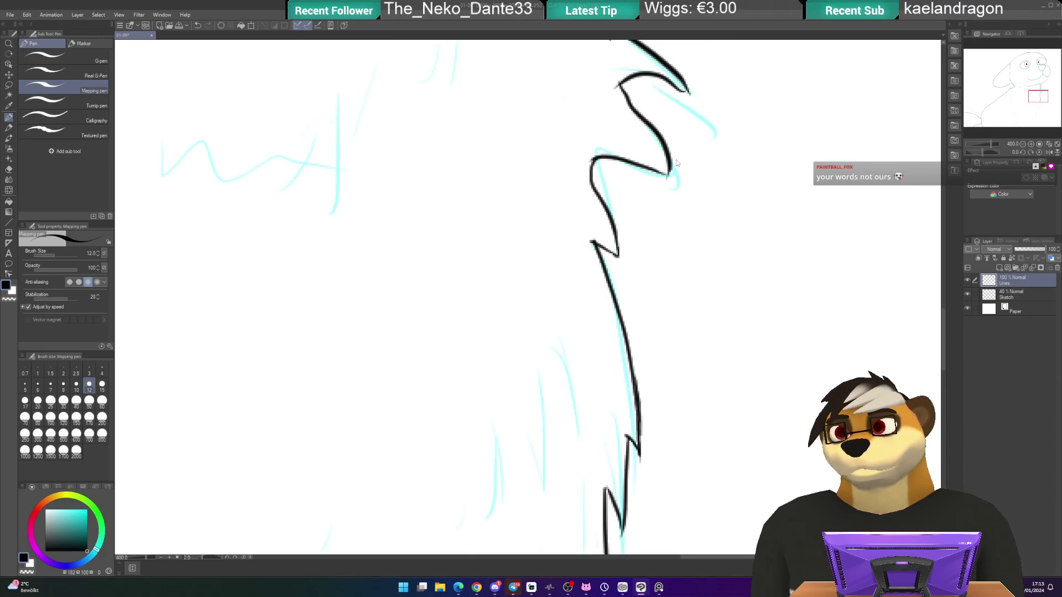
pyautogui.scroll(1, 676, 162)
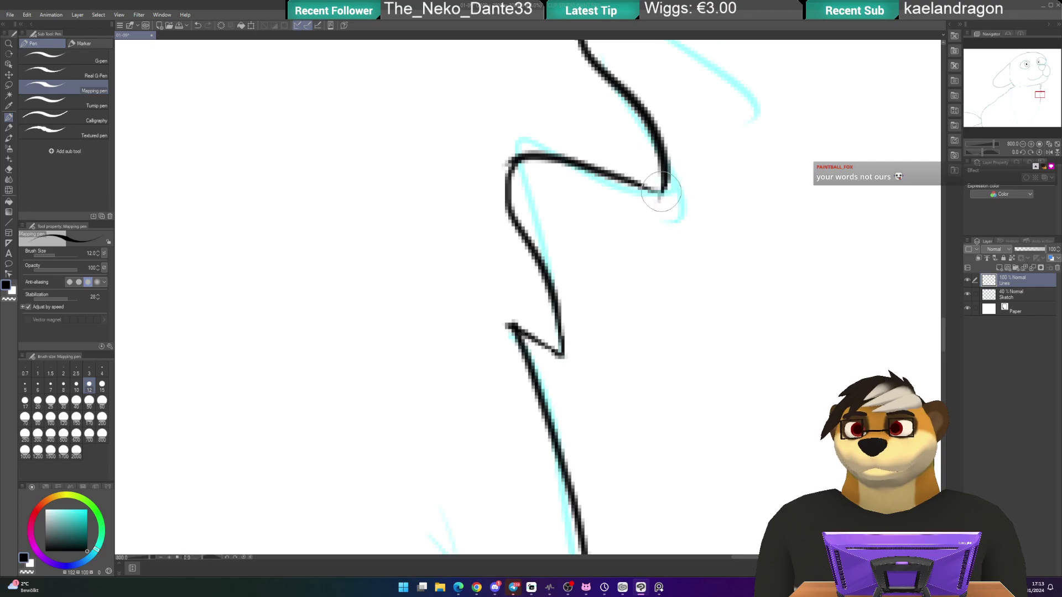
pyautogui.scroll(-1, 658, 194)
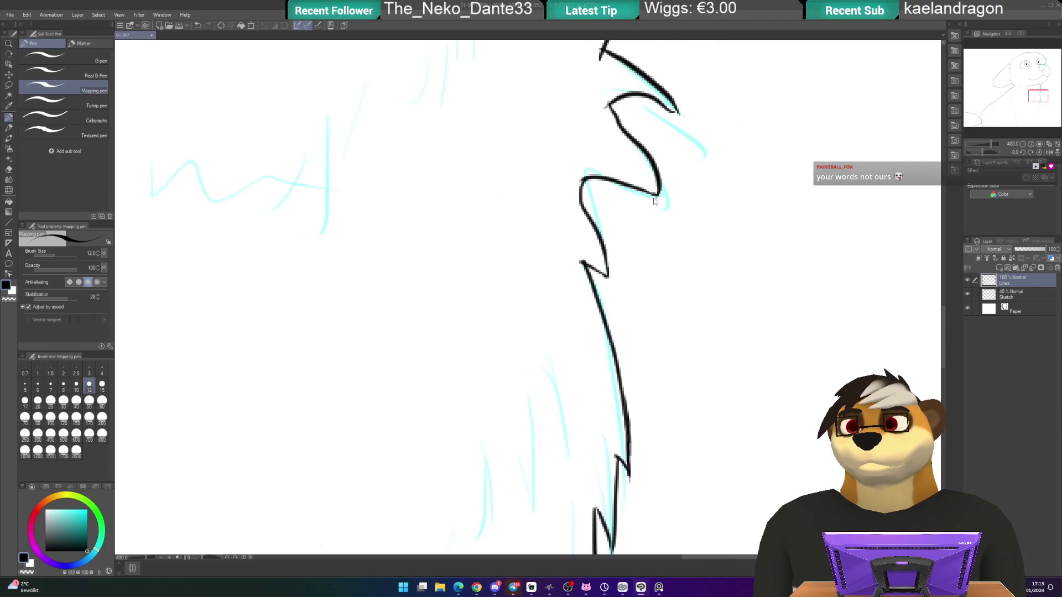
pyautogui.scroll(1, 672, 107)
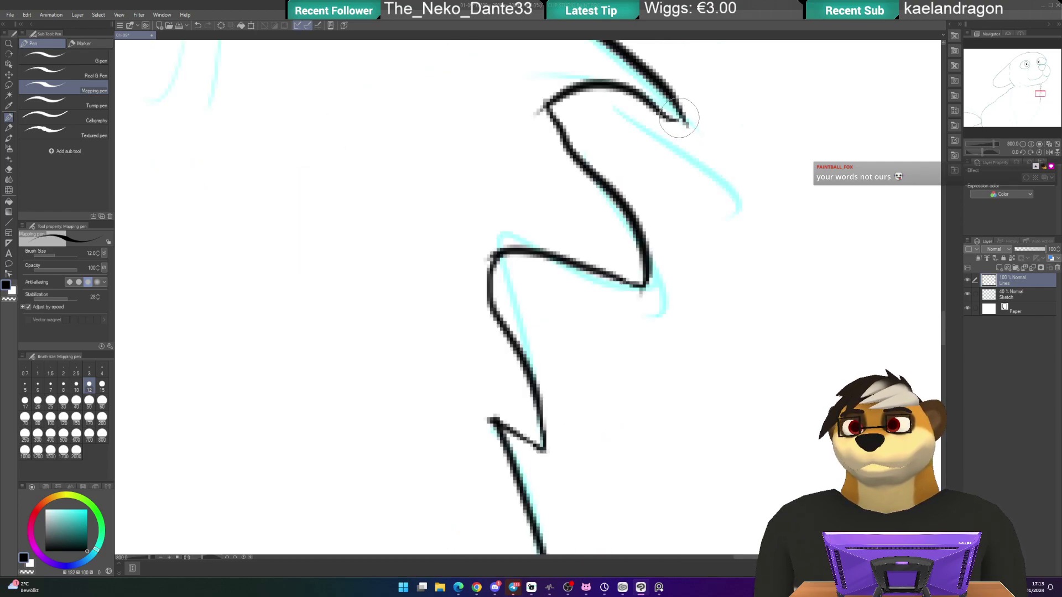
pyautogui.scroll(-2, 676, 128)
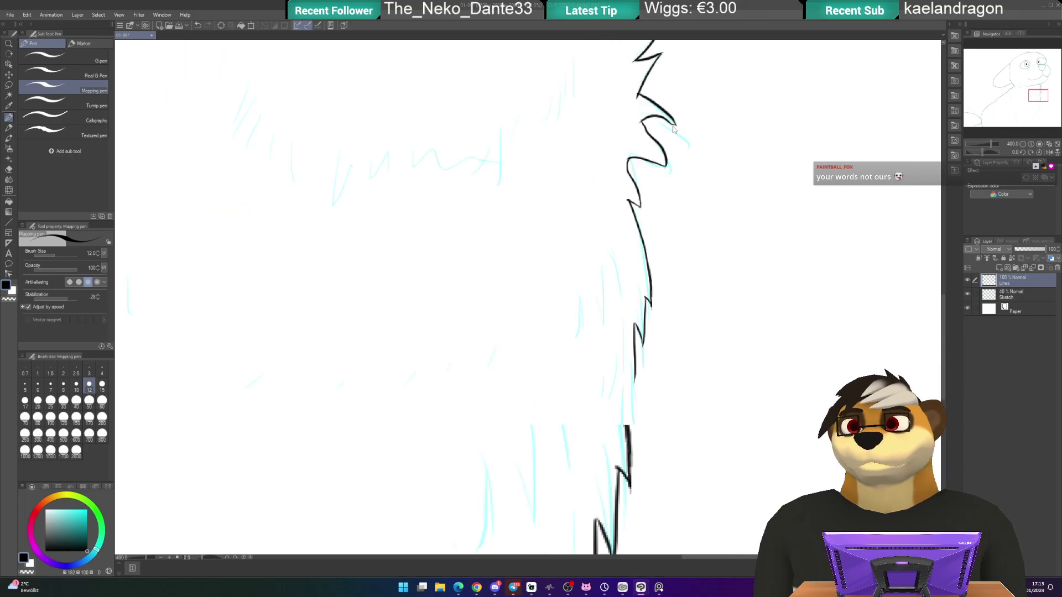
# - Extend the front chest fur line downward in narrow notched strands, redoing the strand that strays from the contour
pyautogui.moveTo(564, 377); pyautogui.dragTo(522, 178)
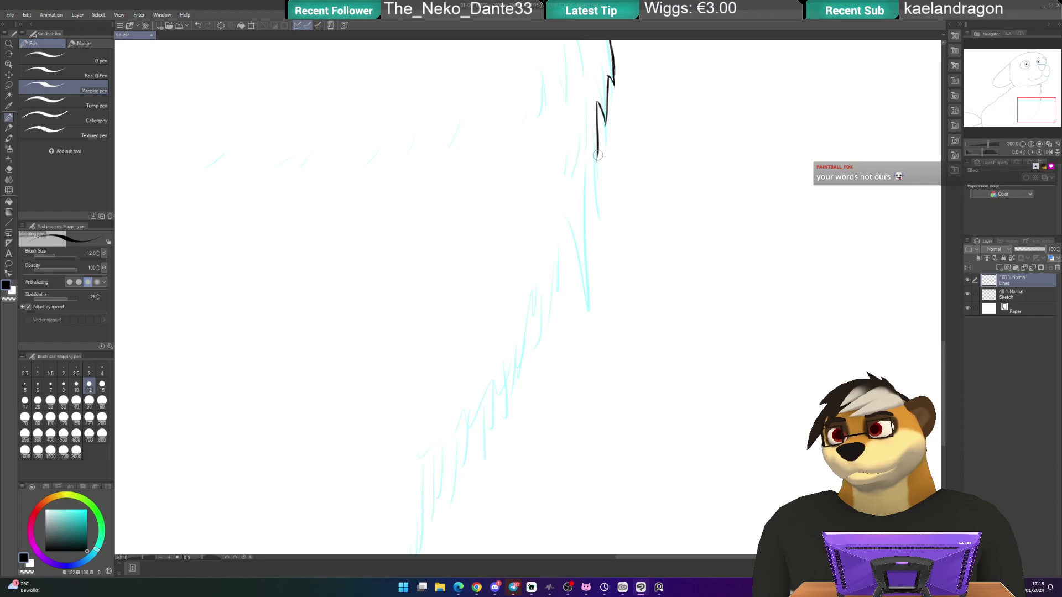
pyautogui.moveTo(596, 176)
pyautogui.mouseDown()
pyautogui.moveTo(600, 219)
pyautogui.moveTo(586, 207)
pyautogui.moveTo(594, 263)
pyautogui.mouseUp()
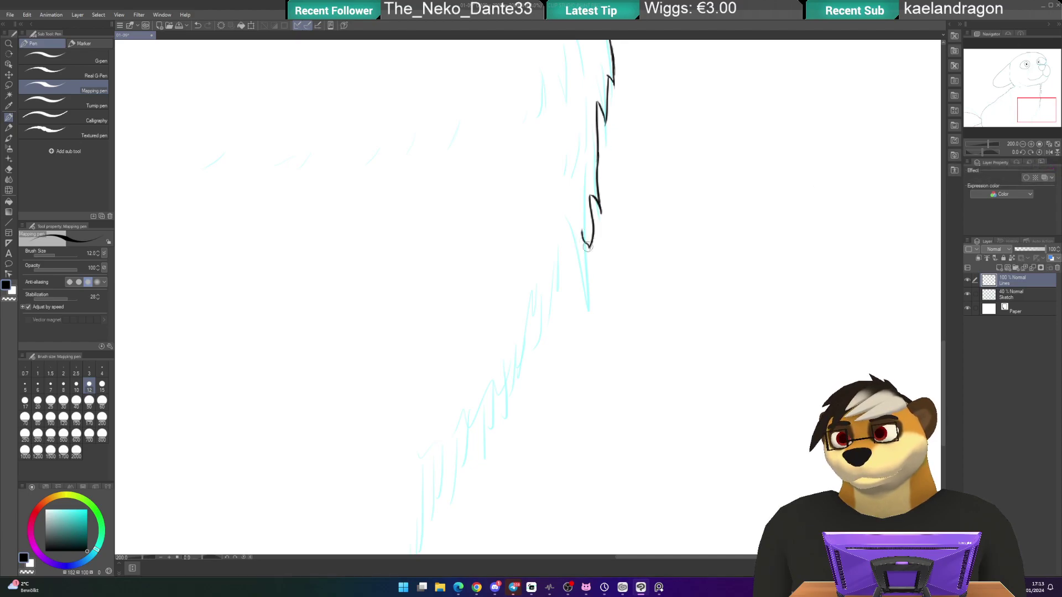
pyautogui.moveTo(573, 230); pyautogui.dragTo(573, 288)
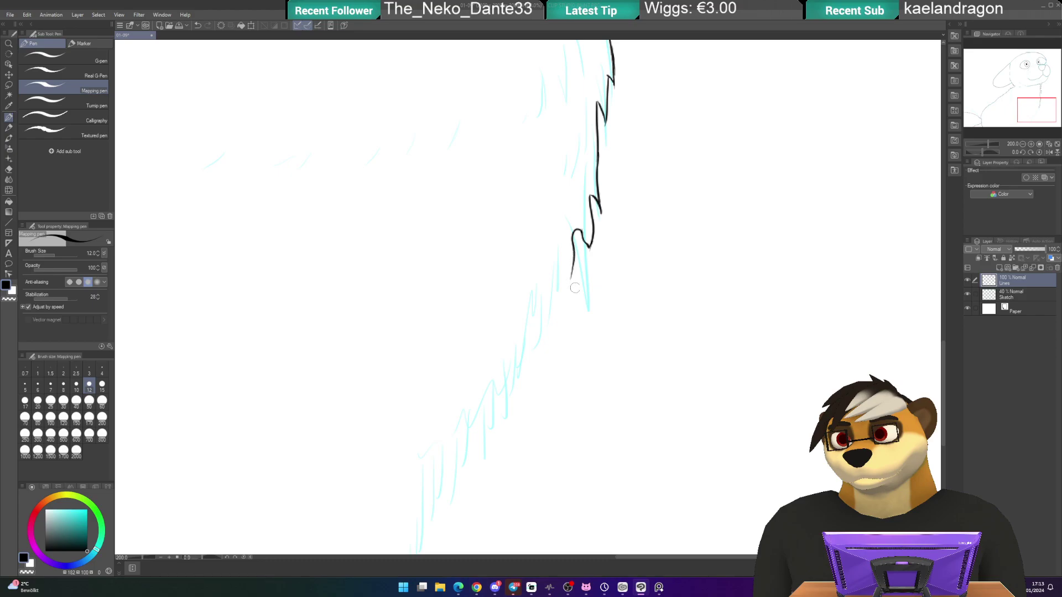
pyautogui.hotkey('ctrl', 'z')
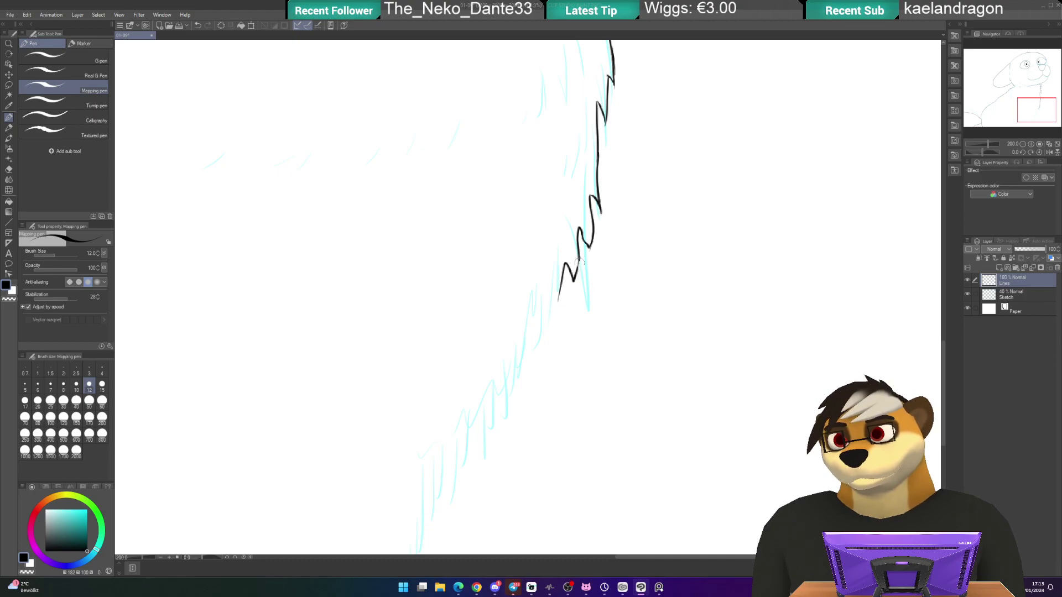
# - Ink the rest of the front chest contour as jagged fur slanting inward down to the canvas's lower border
pyautogui.moveTo(518, 302)
pyautogui.mouseDown()
pyautogui.moveTo(526, 217)
pyautogui.moveTo(563, 220)
pyautogui.moveTo(568, 194)
pyautogui.moveTo(567, 233)
pyautogui.mouseUp()
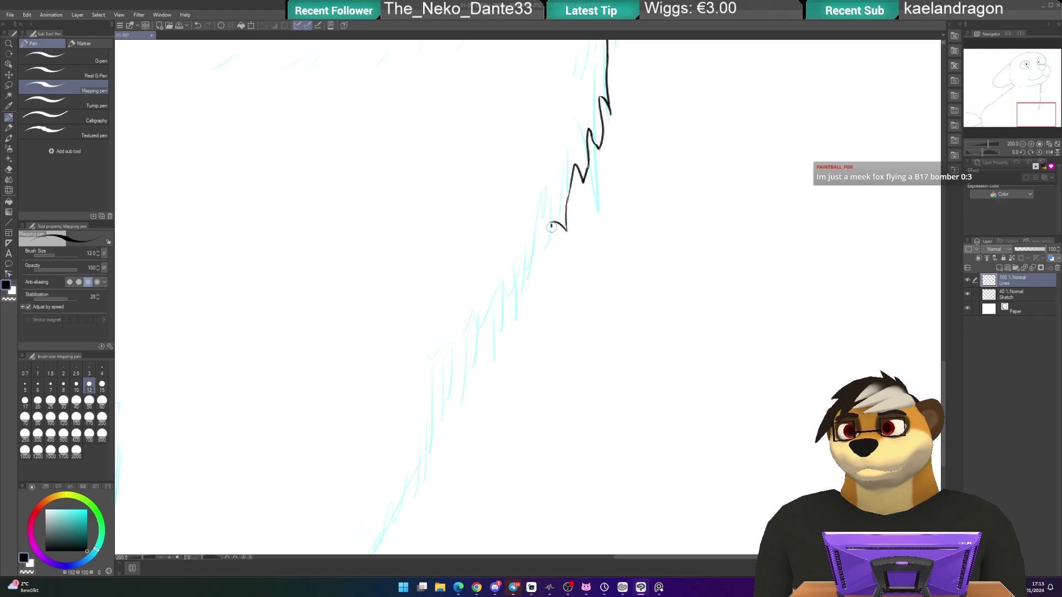
pyautogui.moveTo(558, 246)
pyautogui.mouseDown()
pyautogui.moveTo(531, 239)
pyautogui.moveTo(498, 345)
pyautogui.moveTo(507, 217)
pyautogui.mouseUp()
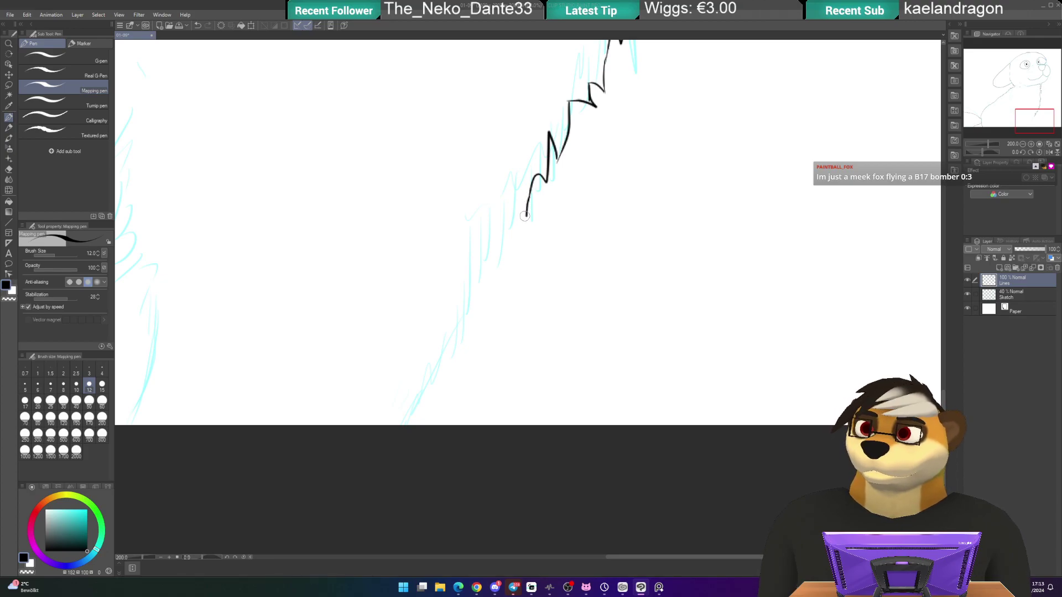
pyautogui.moveTo(520, 203)
pyautogui.mouseDown()
pyautogui.moveTo(516, 242)
pyautogui.moveTo(497, 275)
pyautogui.moveTo(498, 246)
pyautogui.moveTo(468, 335)
pyautogui.mouseUp()
pyautogui.moveTo(526, 315); pyautogui.dragTo(541, 261)
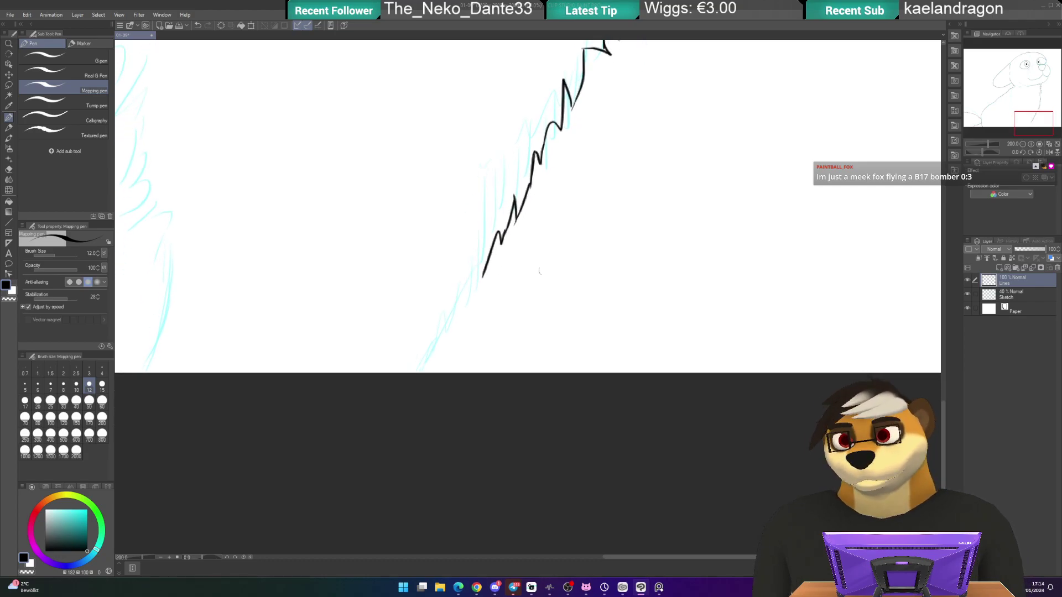
pyautogui.moveTo(486, 262)
pyautogui.mouseDown()
pyautogui.moveTo(483, 302)
pyautogui.moveTo(473, 287)
pyautogui.moveTo(464, 321)
pyautogui.mouseUp()
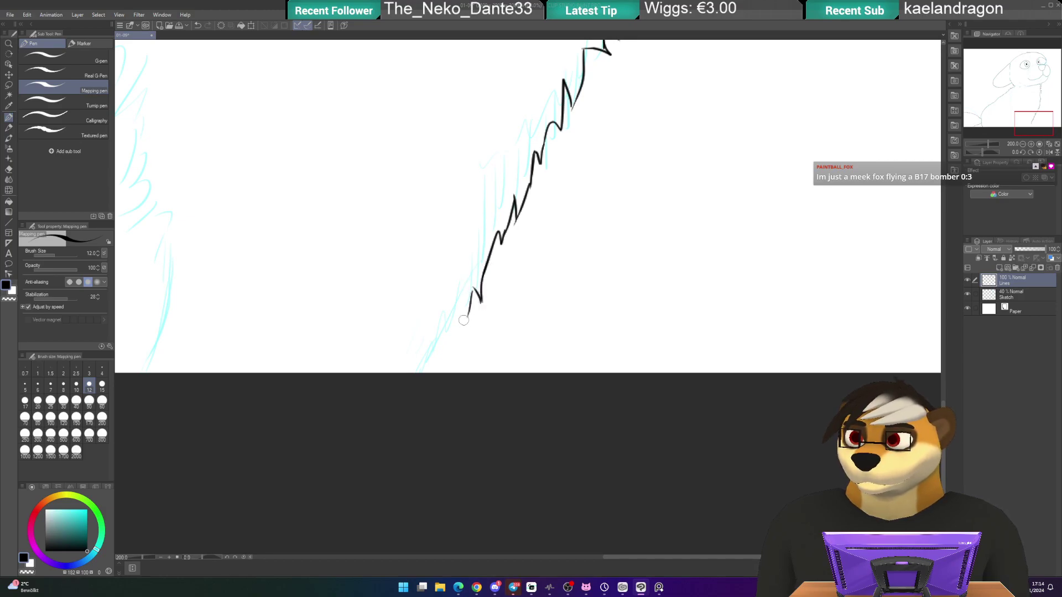
pyautogui.moveTo(472, 289)
pyautogui.mouseDown()
pyautogui.moveTo(463, 330)
pyautogui.moveTo(458, 308)
pyautogui.moveTo(407, 406)
pyautogui.mouseUp()
# - Ink short separate fur strokes at both ends of the sketched neck fur arc below the jaw
pyautogui.moveTo(344, 205)
pyautogui.mouseDown()
pyautogui.moveTo(436, 260)
pyautogui.moveTo(529, 344)
pyautogui.mouseUp()
pyautogui.moveTo(387, 138); pyautogui.dragTo(493, 415)
pyautogui.moveTo(522, 216); pyautogui.dragTo(449, 371)
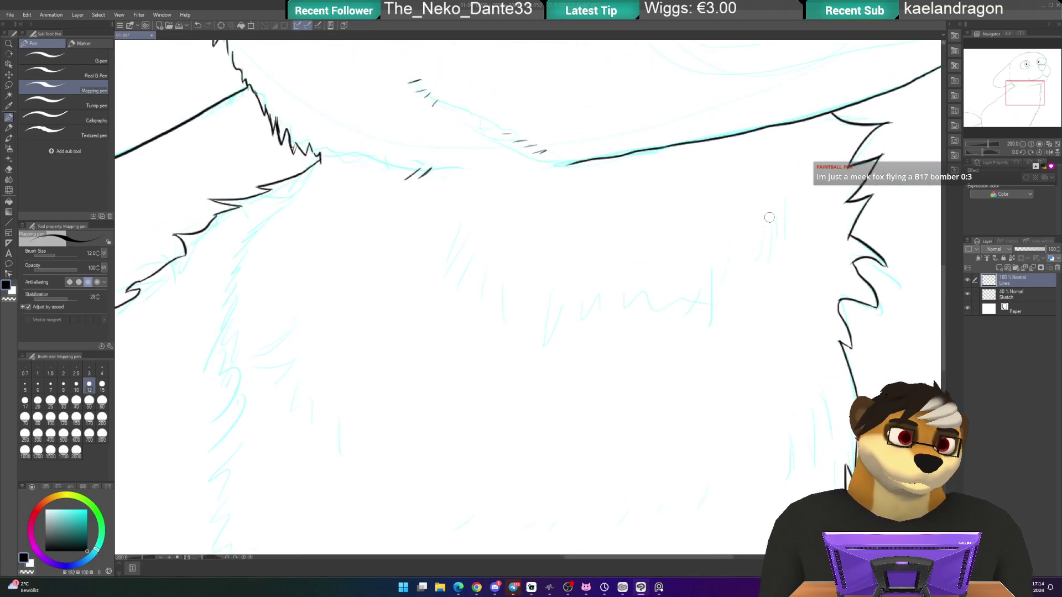
pyautogui.moveTo(759, 184); pyautogui.dragTo(720, 268)
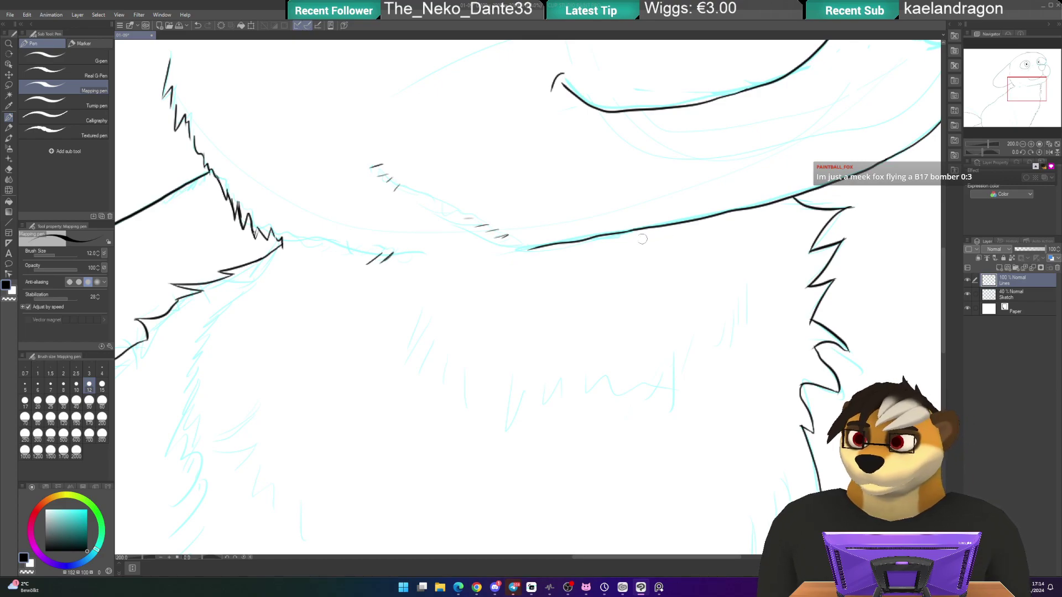
pyautogui.moveTo(746, 282)
pyautogui.mouseDown()
pyautogui.moveTo(748, 329)
pyautogui.moveTo(733, 323)
pyautogui.moveTo(726, 348)
pyautogui.moveTo(674, 378)
pyautogui.mouseUp()
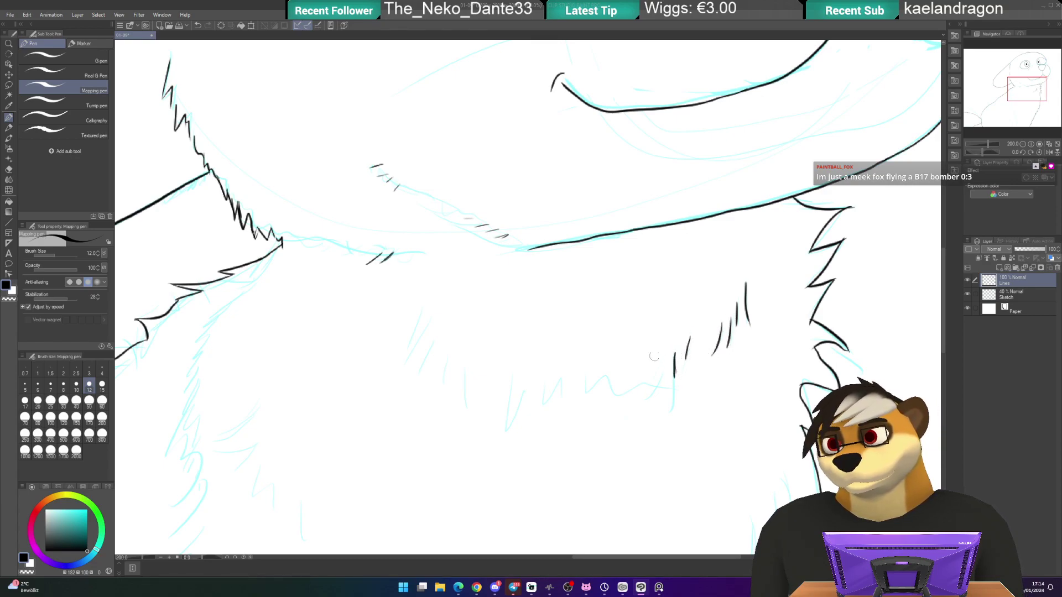
pyautogui.moveTo(421, 309)
pyautogui.mouseDown()
pyautogui.moveTo(407, 339)
pyautogui.moveTo(444, 376)
pyautogui.mouseUp()
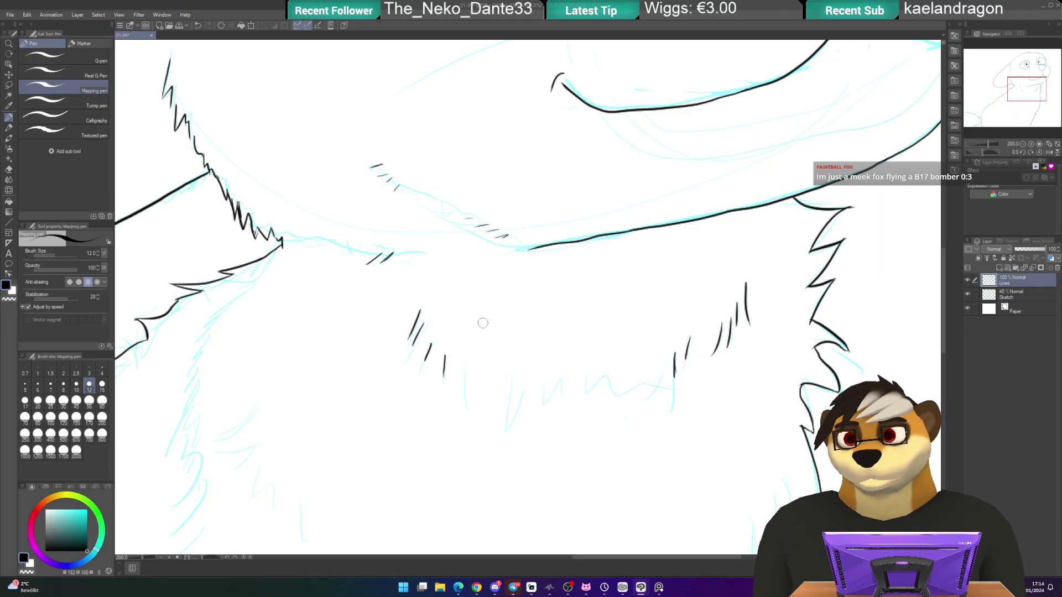
# - Ink the middle of the sketched neck fur arc with short separate strokes and small zigzags between its two inked ends
pyautogui.moveTo(463, 371); pyautogui.dragTo(465, 405)
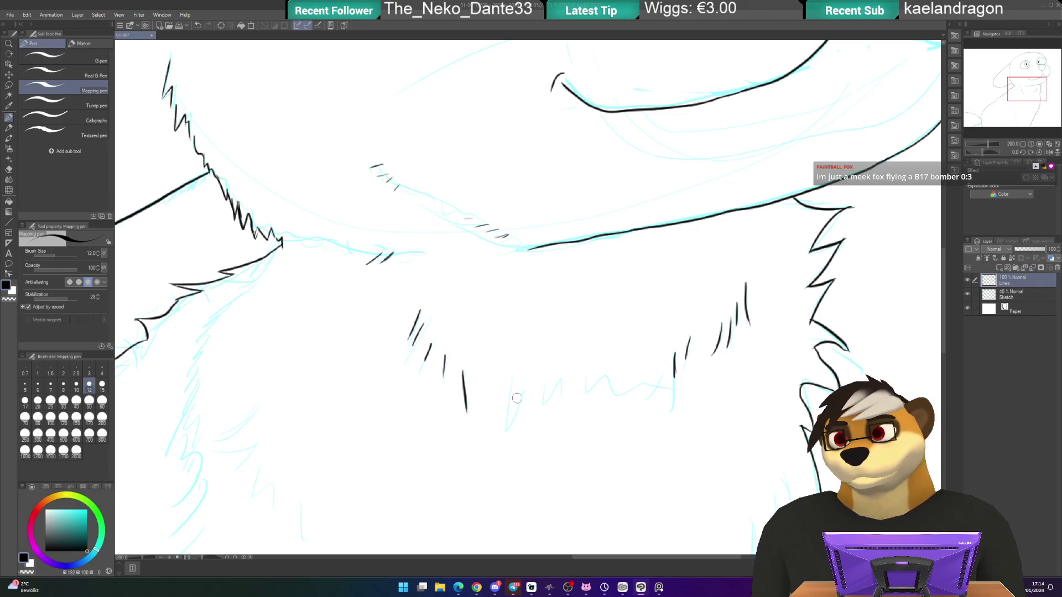
pyautogui.moveTo(510, 379)
pyautogui.mouseDown()
pyautogui.moveTo(546, 402)
pyautogui.moveTo(556, 388)
pyautogui.moveTo(563, 401)
pyautogui.moveTo(601, 381)
pyautogui.moveTo(613, 392)
pyautogui.moveTo(659, 385)
pyautogui.mouseUp()
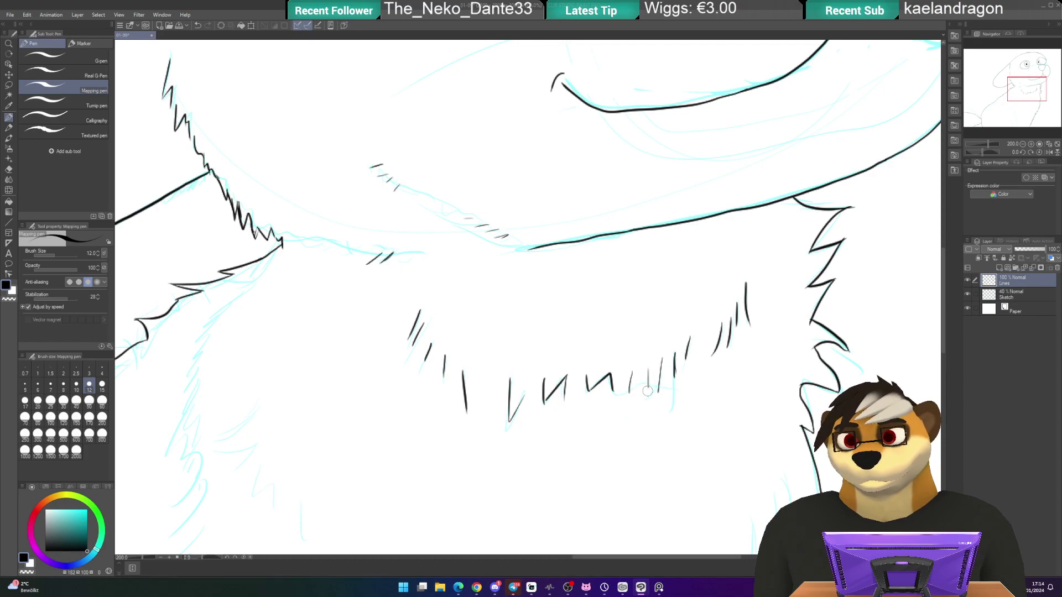
# - Ink the short face contour from the far eye's outer edge down to the top of the muzzle, redrawing it twice
pyautogui.moveTo(567, 189); pyautogui.dragTo(586, 281)
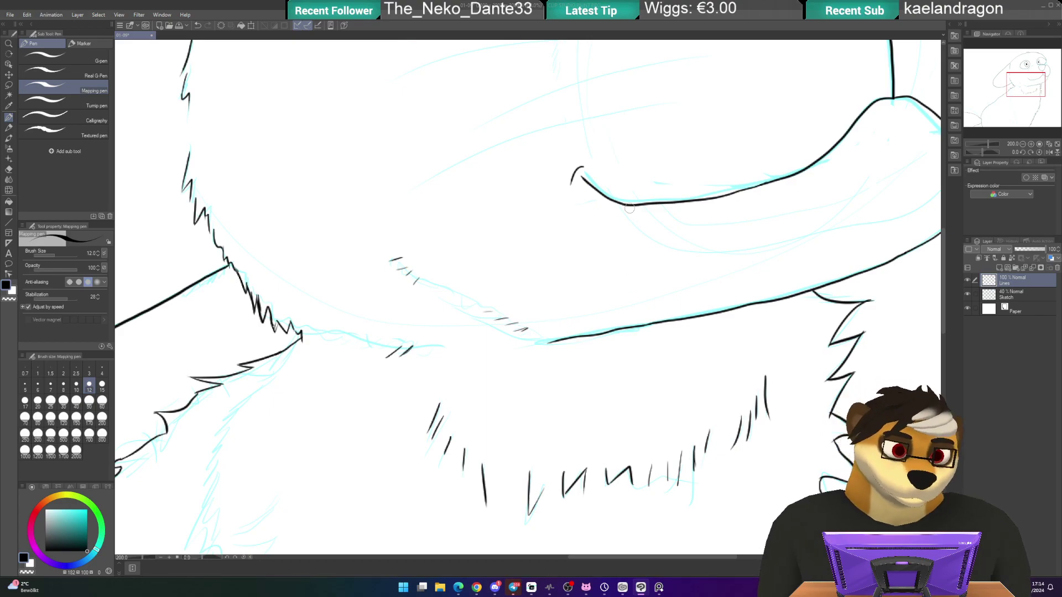
pyautogui.scroll(-3, 630, 211)
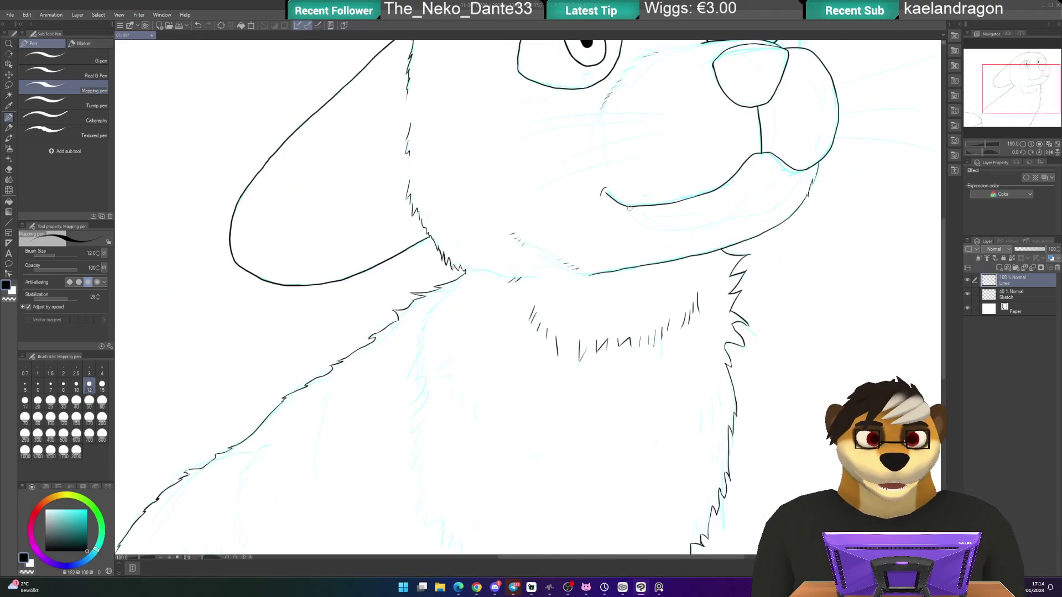
pyautogui.moveTo(547, 285); pyautogui.dragTo(558, 334)
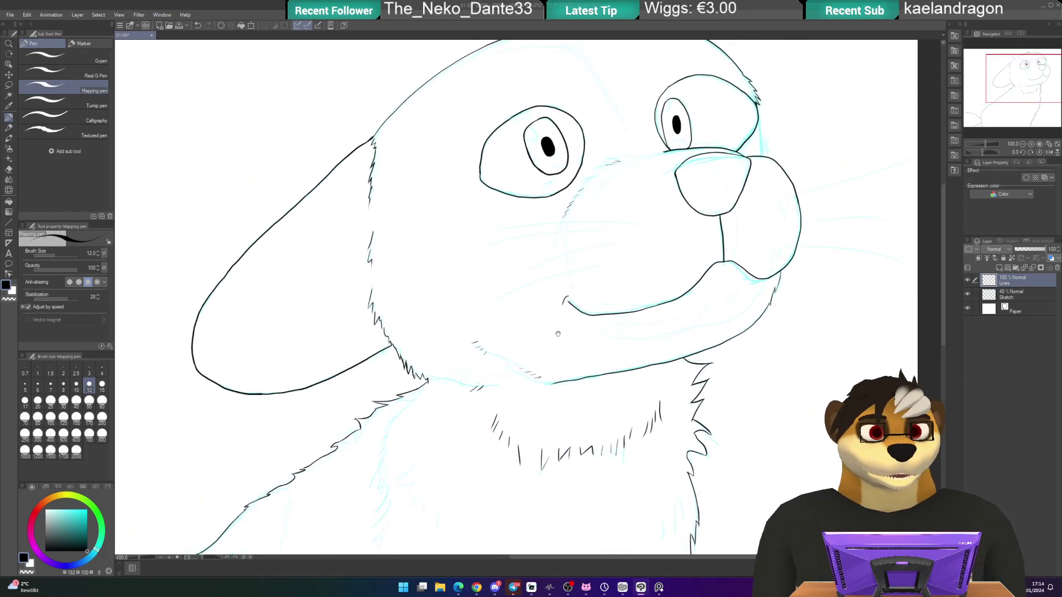
pyautogui.moveTo(785, 348); pyautogui.dragTo(711, 415)
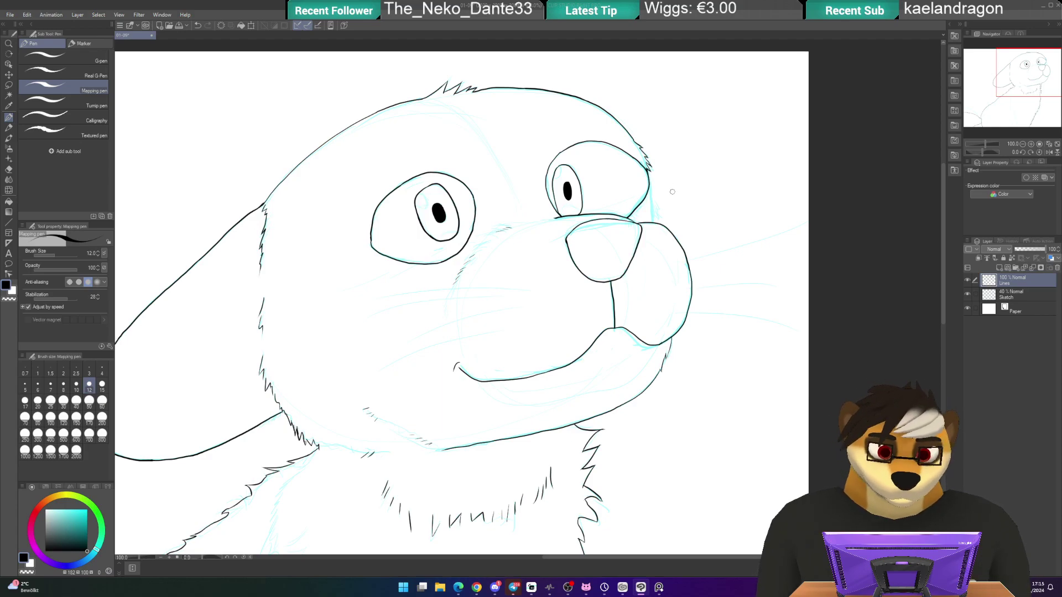
pyautogui.scroll(4, 665, 207)
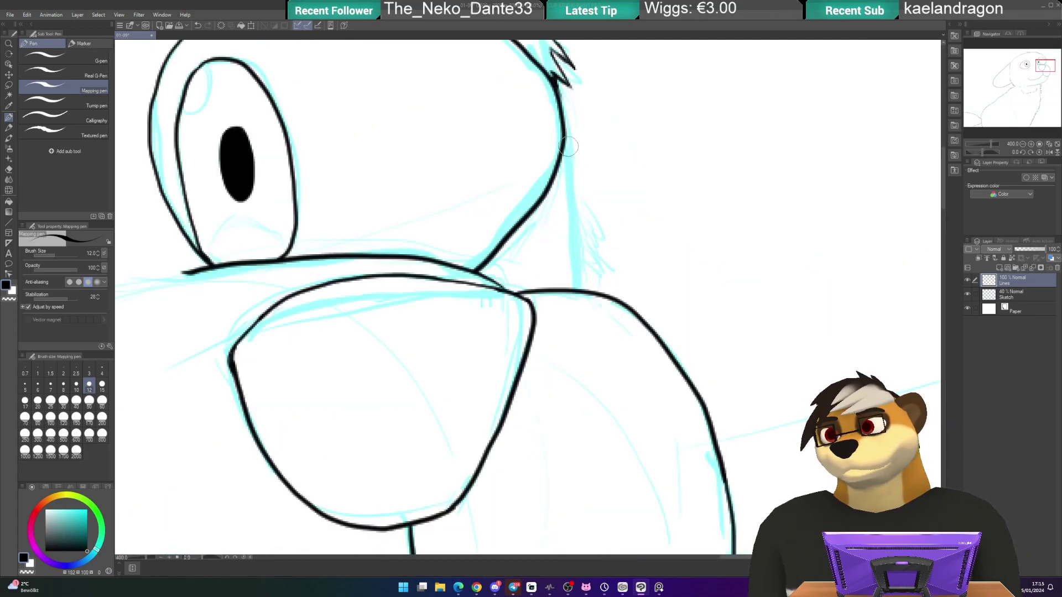
pyautogui.moveTo(564, 141); pyautogui.dragTo(566, 288)
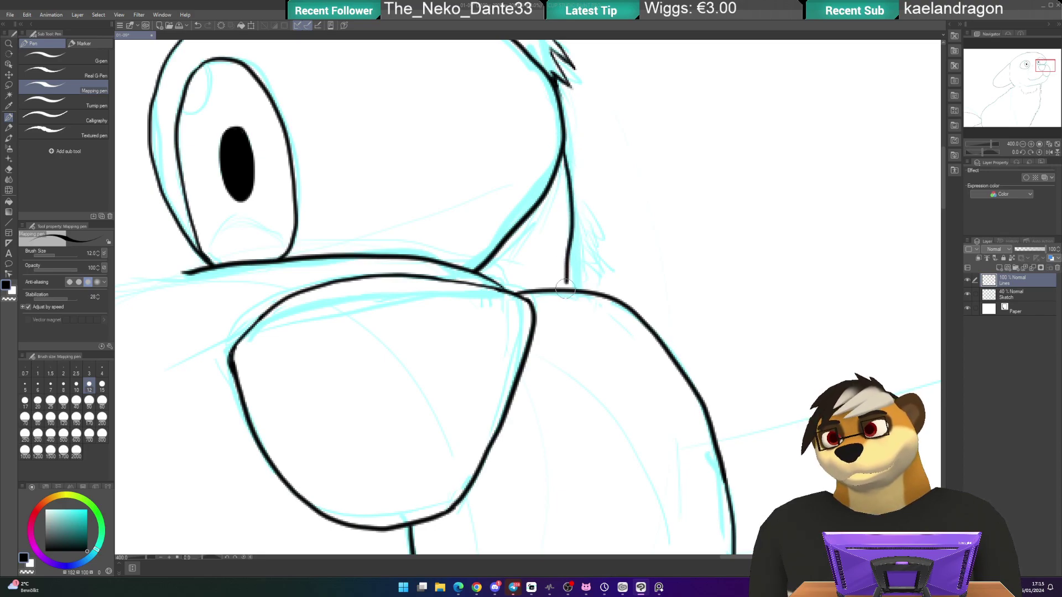
pyautogui.hotkey('ctrl', 'z')
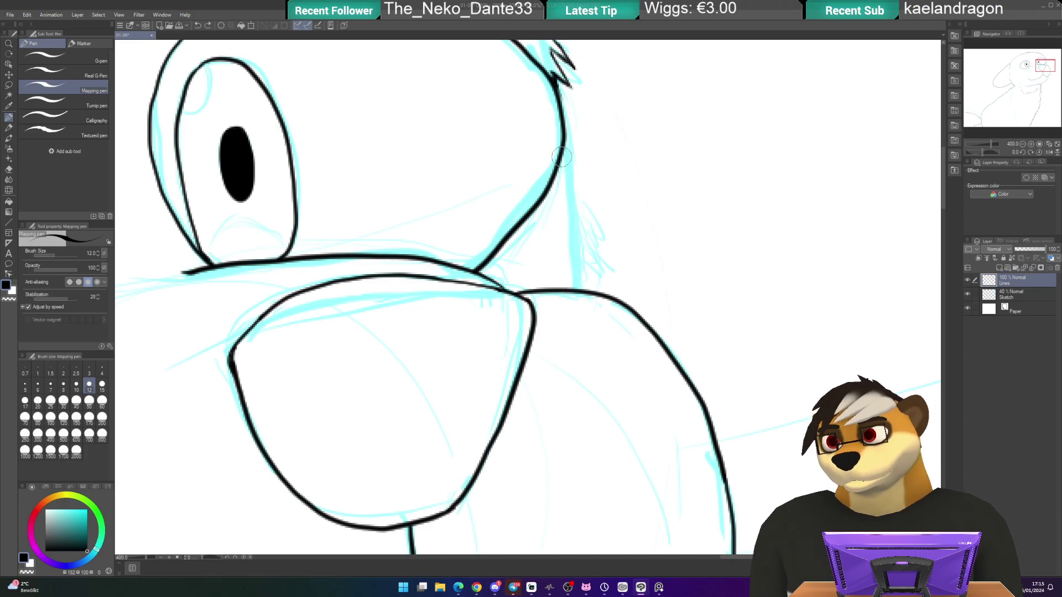
pyautogui.moveTo(562, 152); pyautogui.dragTo(574, 291)
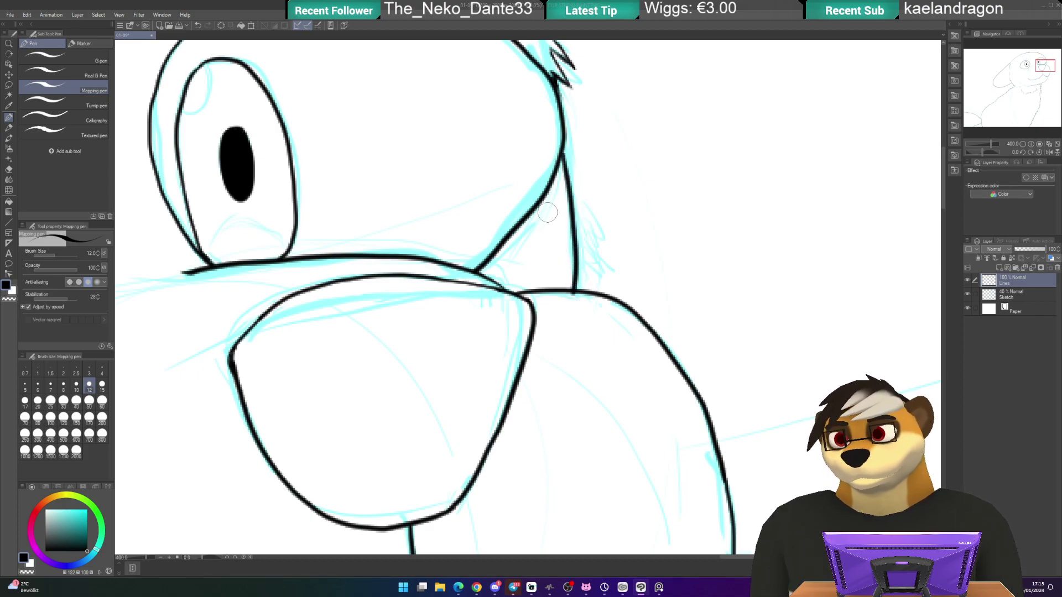
pyautogui.hotkey('ctrl', 'z')
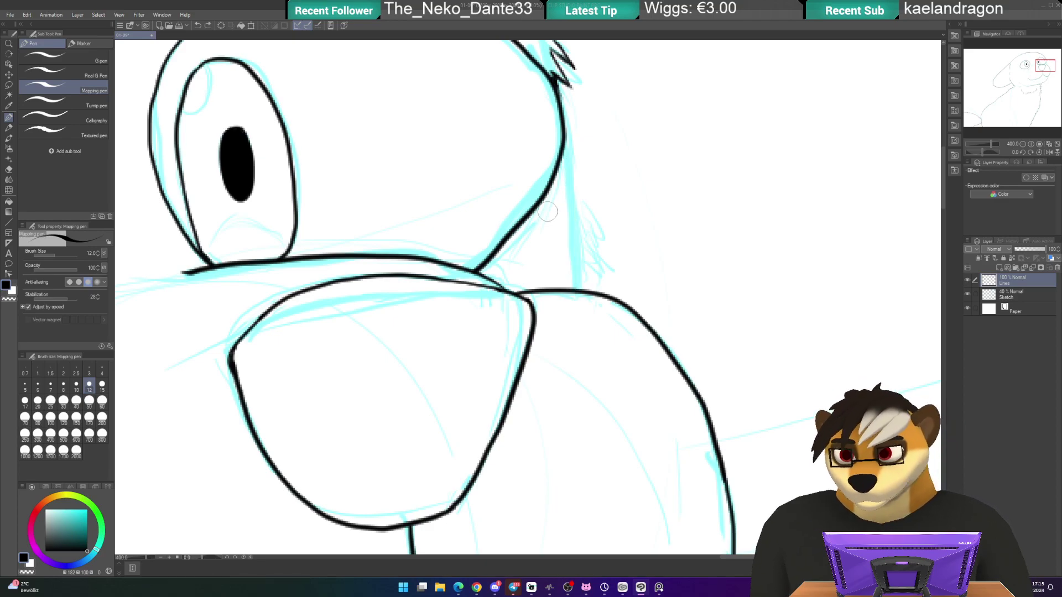
pyautogui.moveTo(586, 185); pyautogui.dragTo(576, 165)
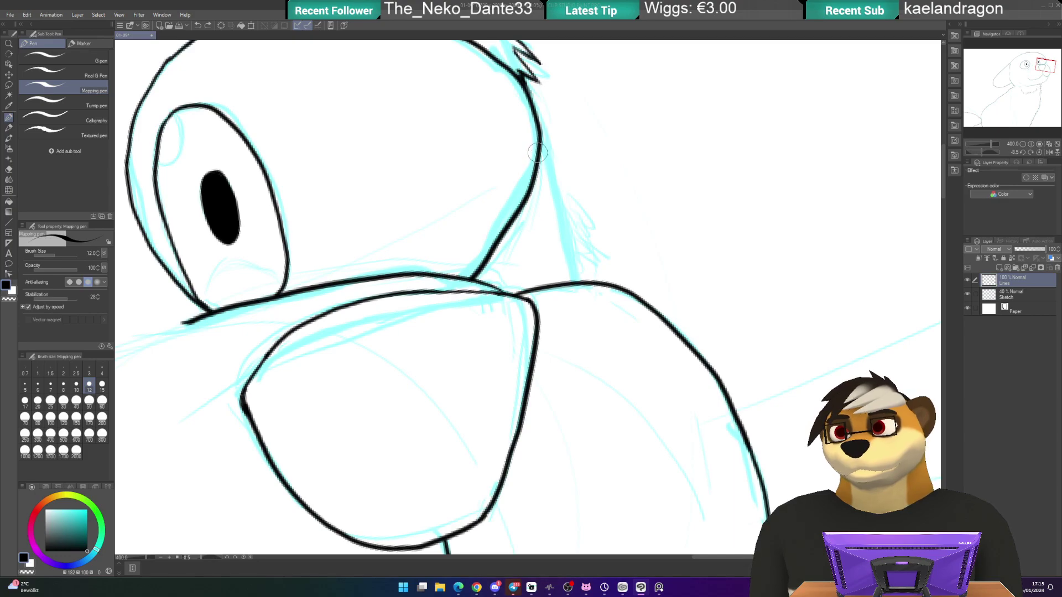
pyautogui.moveTo(540, 162); pyautogui.dragTo(559, 288)
# - Ink short separate fur strokes down the sketched inner curve of the lower body, beside the inked back contour
pyautogui.scroll(-2, 560, 288)
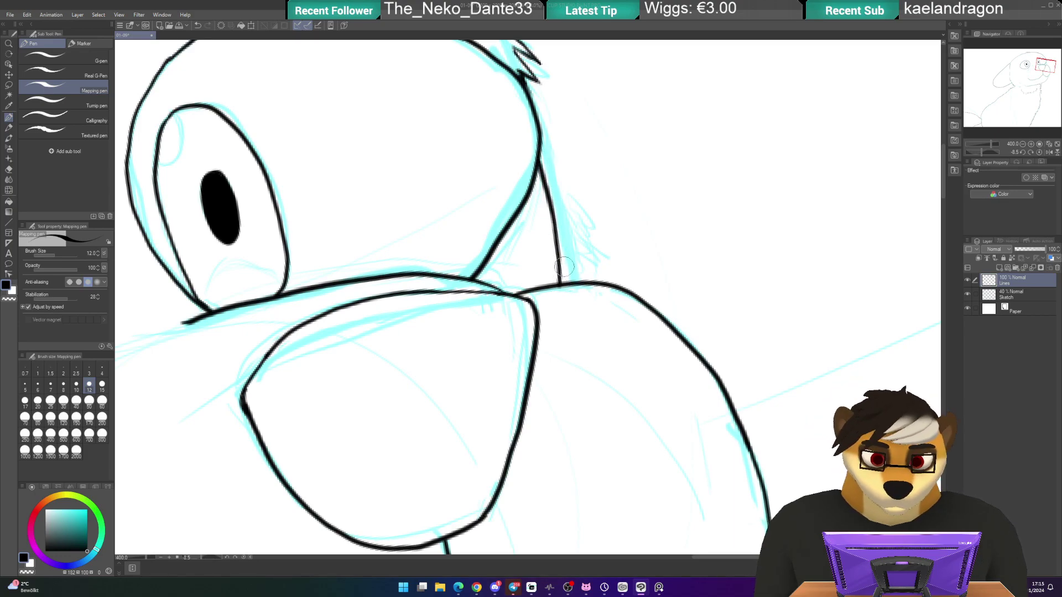
pyautogui.scroll(-3, 564, 270)
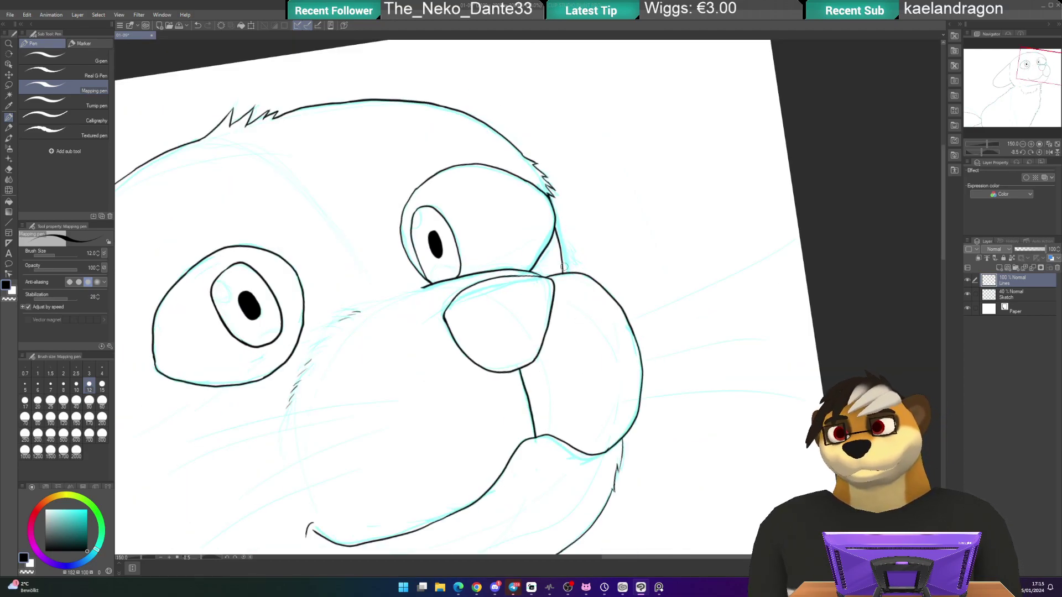
pyautogui.moveTo(405, 211); pyautogui.dragTo(516, 161)
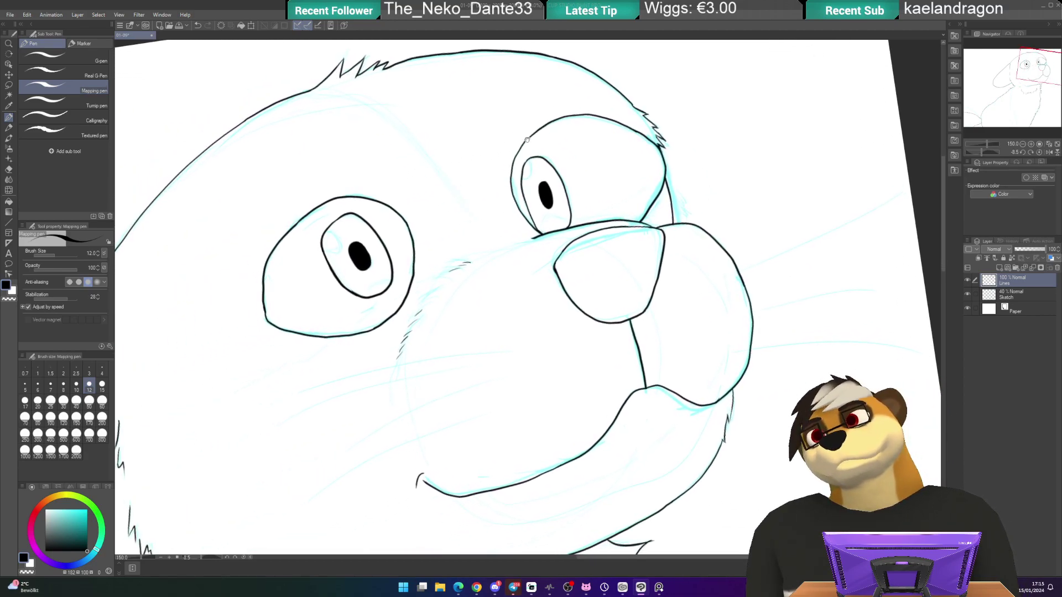
pyautogui.press('^')
pyautogui.moveTo(399, 212); pyautogui.dragTo(443, 163)
pyautogui.moveTo(406, 270); pyautogui.dragTo(422, 289)
pyautogui.moveTo(404, 347); pyautogui.dragTo(543, 137)
pyautogui.moveTo(423, 328)
pyautogui.mouseDown()
pyautogui.moveTo(434, 297)
pyautogui.moveTo(534, 195)
pyautogui.moveTo(591, 74)
pyautogui.mouseUp()
pyautogui.moveTo(401, 288)
pyautogui.mouseDown()
pyautogui.moveTo(503, 230)
pyautogui.moveTo(506, 257)
pyautogui.mouseUp()
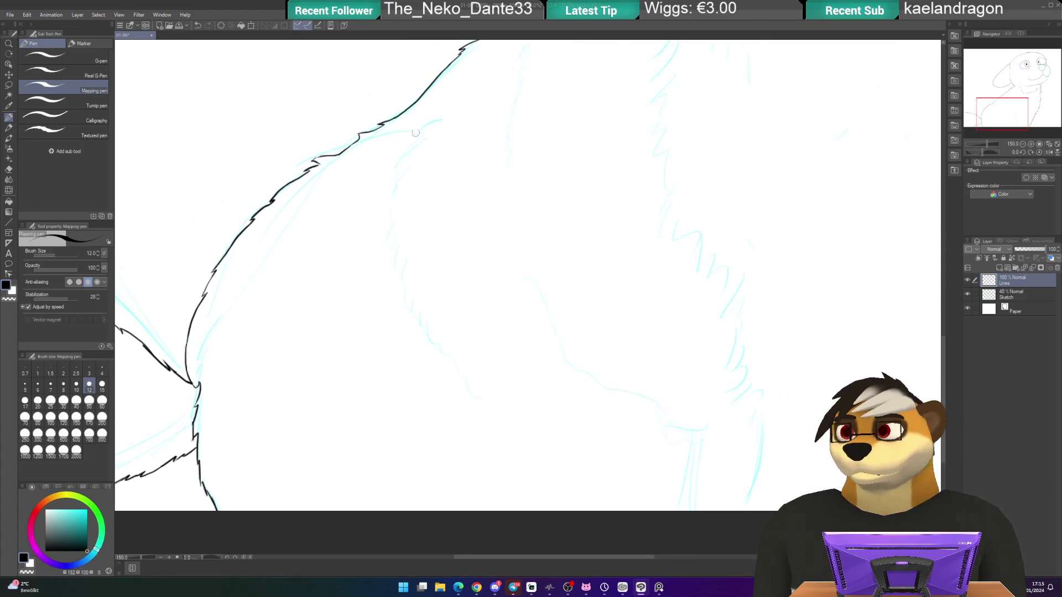
pyautogui.moveTo(440, 119)
pyautogui.mouseDown()
pyautogui.moveTo(415, 127)
pyautogui.moveTo(391, 194)
pyautogui.mouseUp()
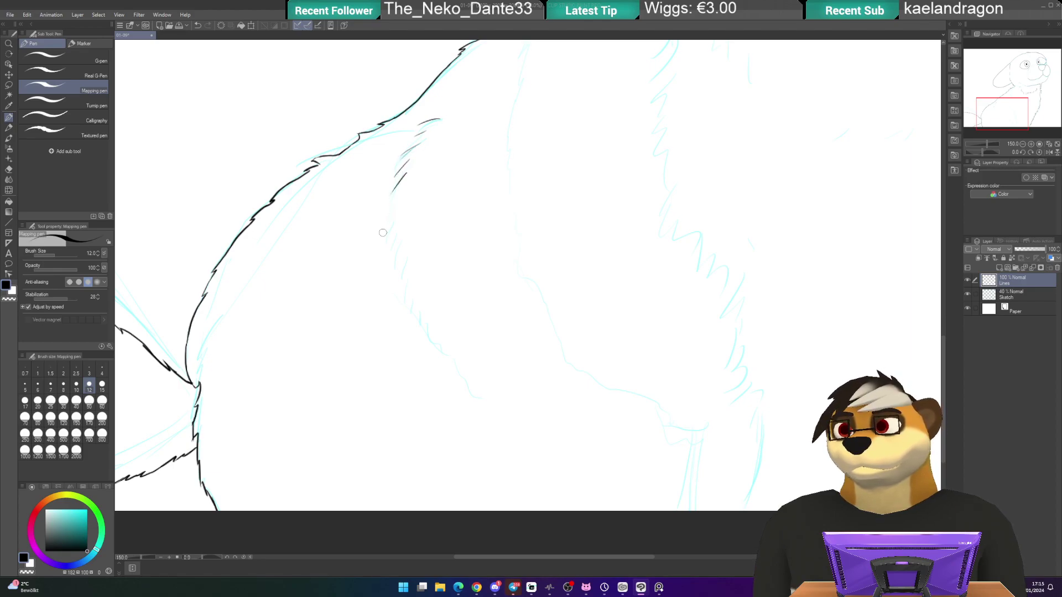
pyautogui.moveTo(398, 234)
pyautogui.mouseDown()
pyautogui.moveTo(386, 252)
pyautogui.moveTo(402, 277)
pyautogui.mouseUp()
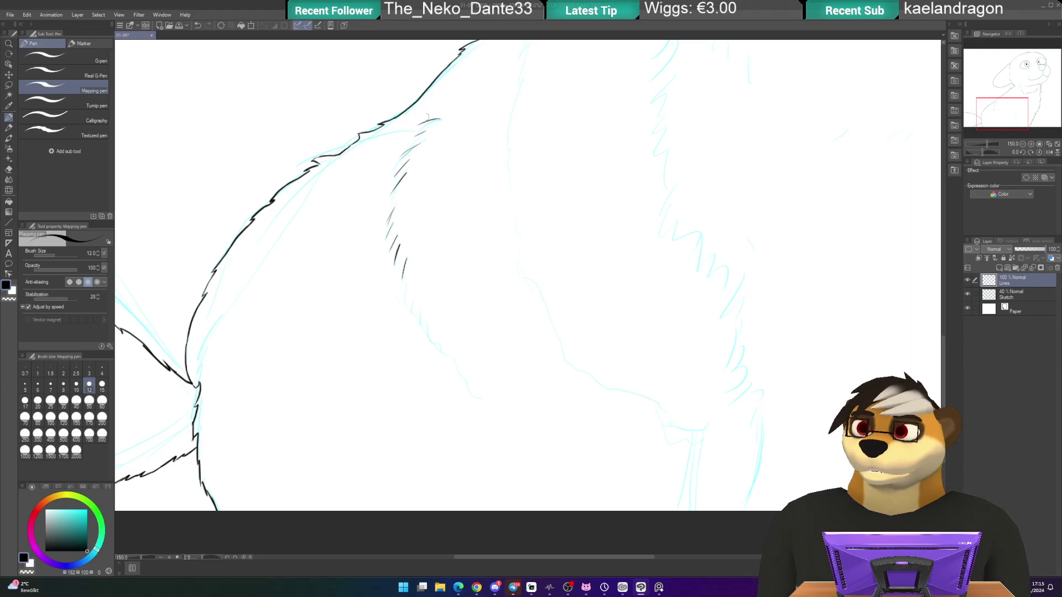
pyautogui.moveTo(407, 285)
pyautogui.mouseDown()
pyautogui.moveTo(405, 308)
pyautogui.moveTo(438, 363)
pyautogui.mouseUp()
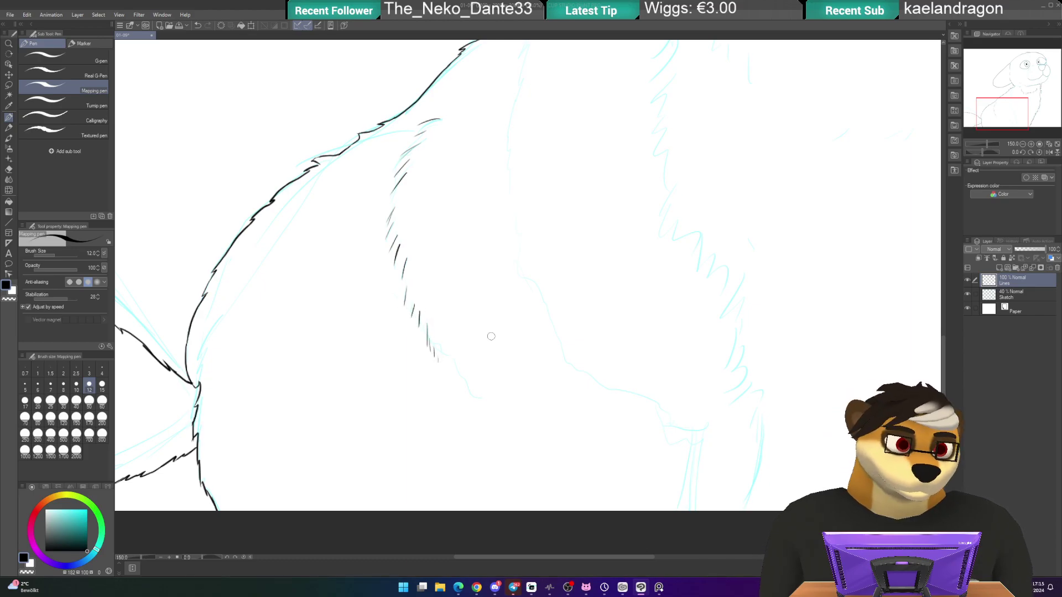
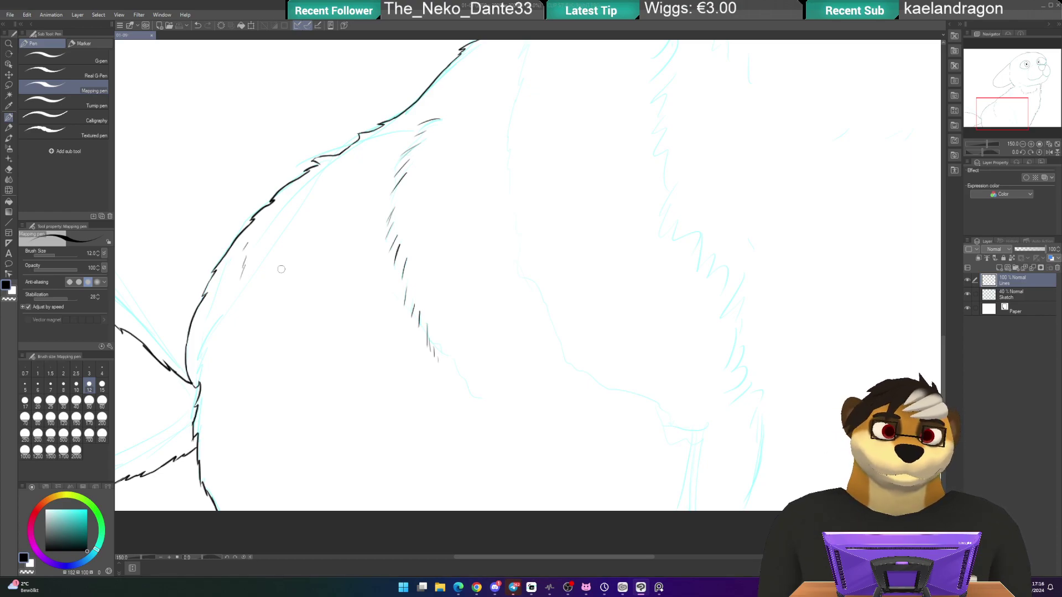
# - Finish the fur strokes beside the lower back contour and ink short separate strokes down the sketched inner curve between it and the chest
pyautogui.moveTo(242, 277); pyautogui.dragTo(237, 297)
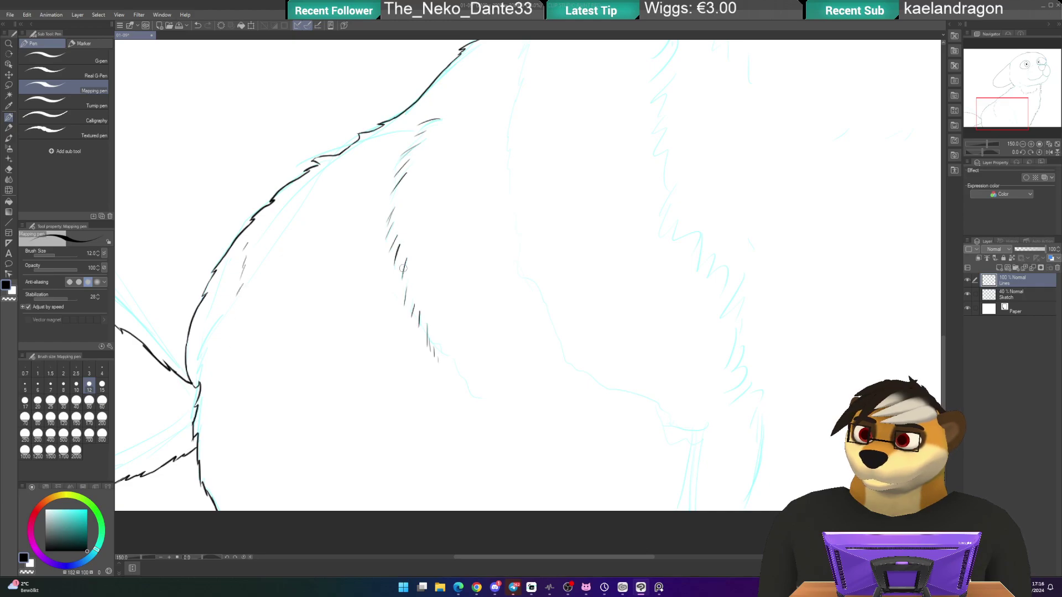
pyautogui.moveTo(547, 220); pyautogui.dragTo(522, 249)
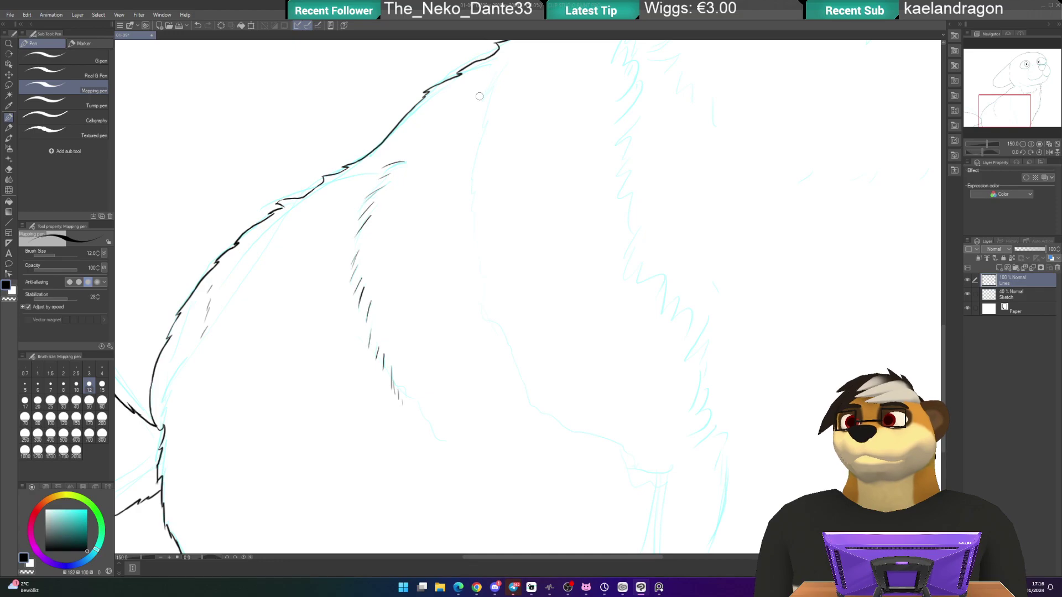
pyautogui.moveTo(495, 73)
pyautogui.mouseDown()
pyautogui.moveTo(480, 99)
pyautogui.moveTo(469, 193)
pyautogui.mouseUp()
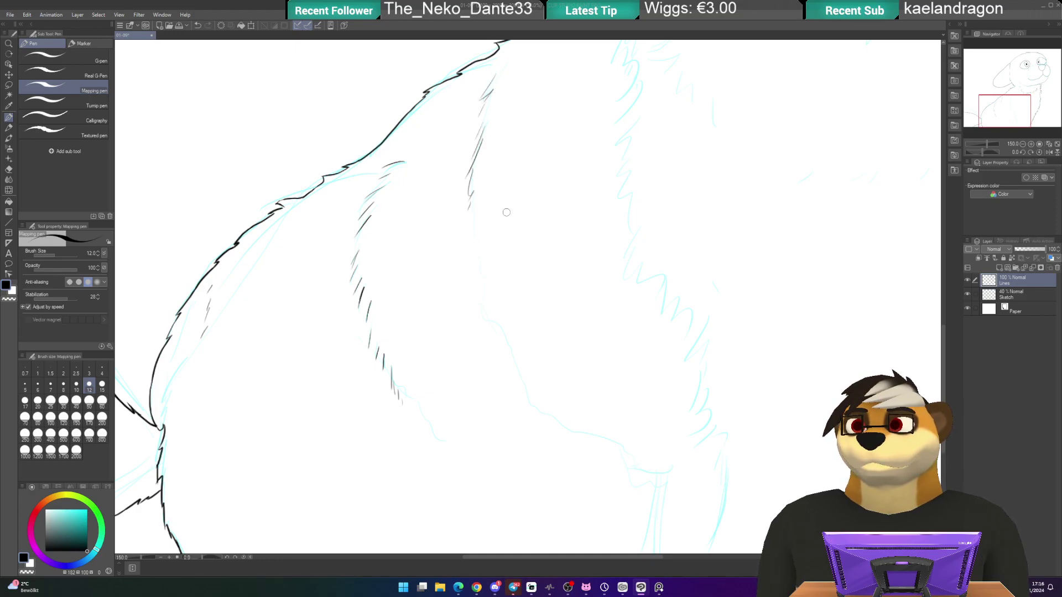
pyautogui.scroll(-2, 506, 212)
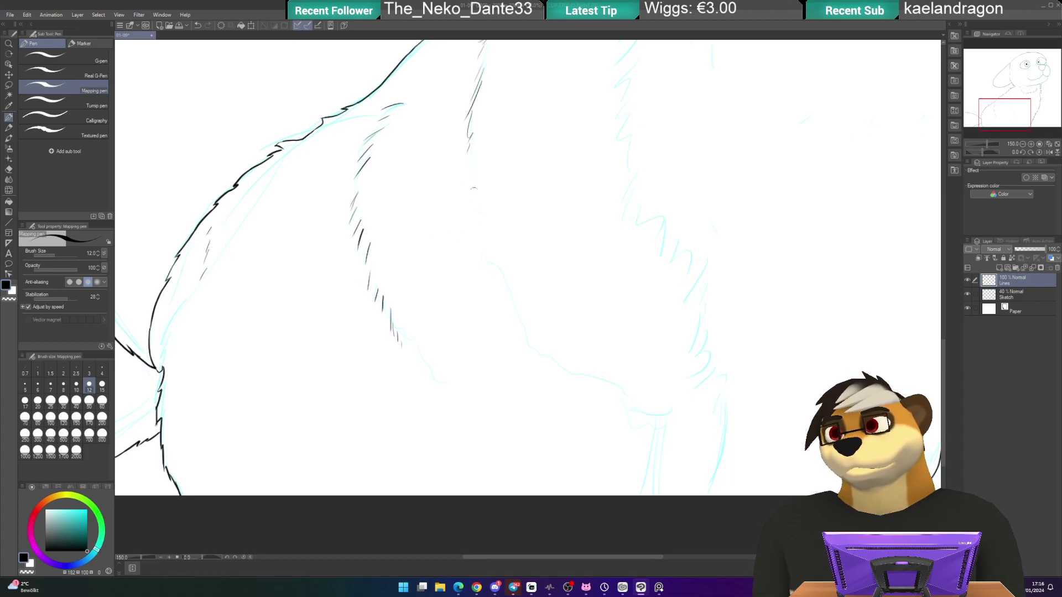
pyautogui.moveTo(482, 231); pyautogui.dragTo(490, 291)
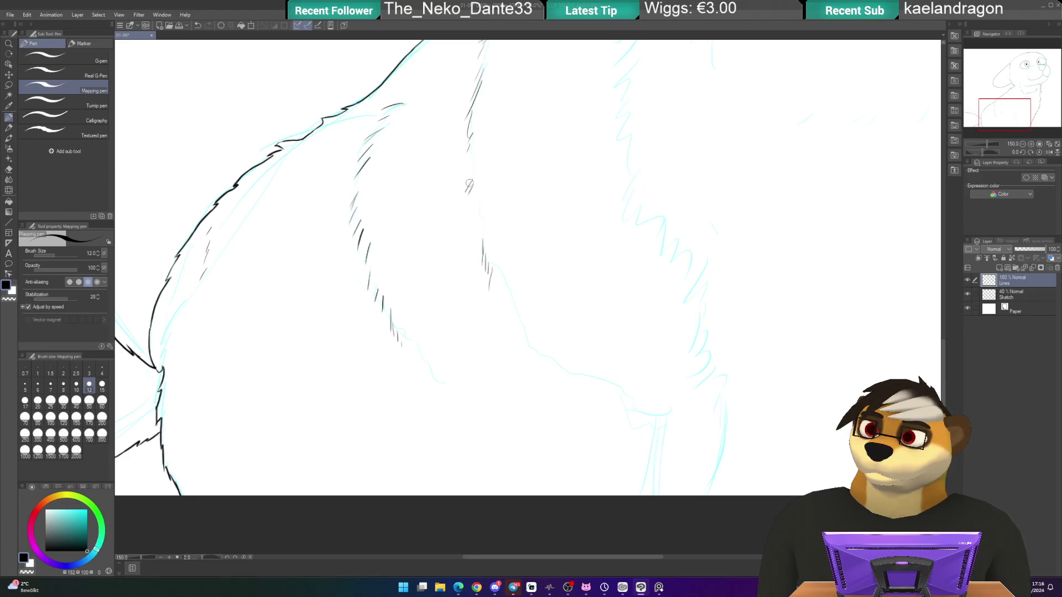
pyautogui.moveTo(472, 297); pyautogui.dragTo(496, 254)
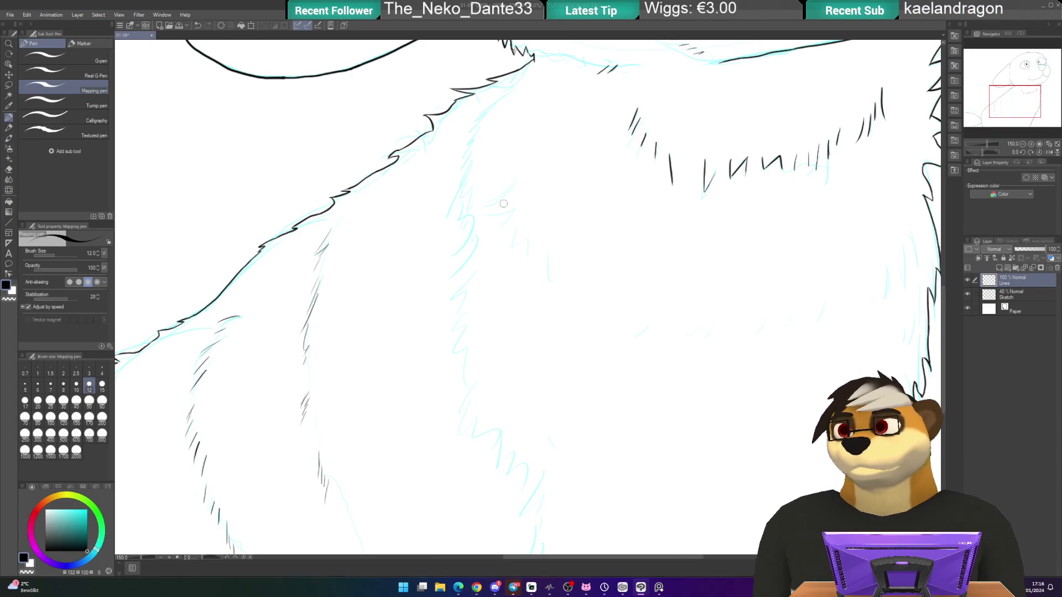
# - Ink short separate fur strokes along the sketched wide chest arc below the neck fur, at both ends and across its middle
pyautogui.moveTo(512, 184)
pyautogui.mouseDown()
pyautogui.moveTo(490, 220)
pyautogui.moveTo(525, 250)
pyautogui.mouseUp()
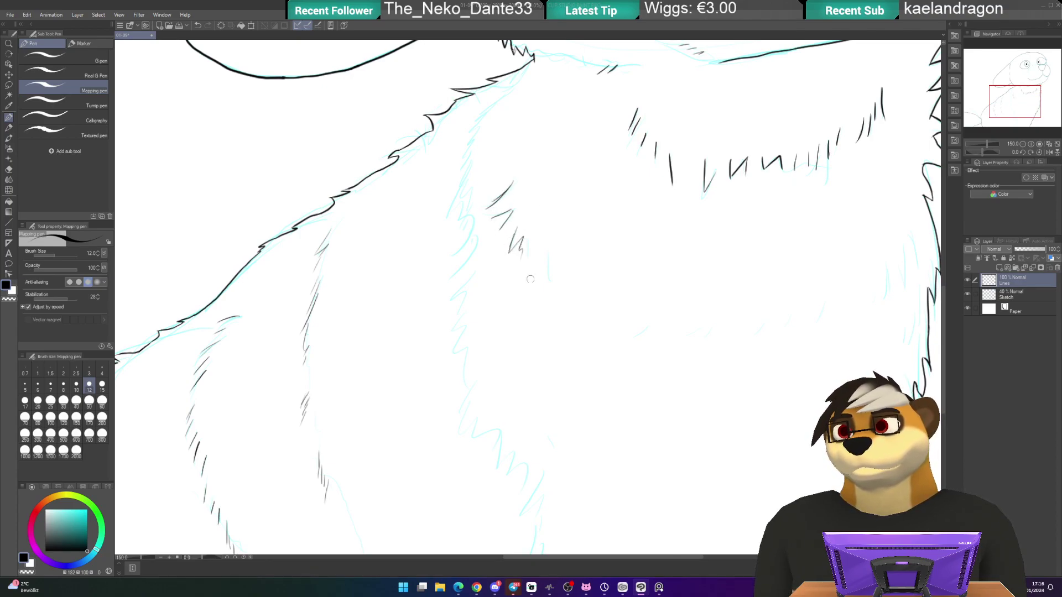
pyautogui.moveTo(668, 242); pyautogui.dragTo(534, 343)
pyautogui.moveTo(603, 307); pyautogui.dragTo(583, 195)
pyautogui.moveTo(779, 229)
pyautogui.mouseDown()
pyautogui.moveTo(766, 262)
pyautogui.moveTo(770, 242)
pyautogui.moveTo(766, 278)
pyautogui.moveTo(762, 257)
pyautogui.moveTo(748, 290)
pyautogui.mouseUp()
pyautogui.moveTo(688, 302); pyautogui.dragTo(646, 326)
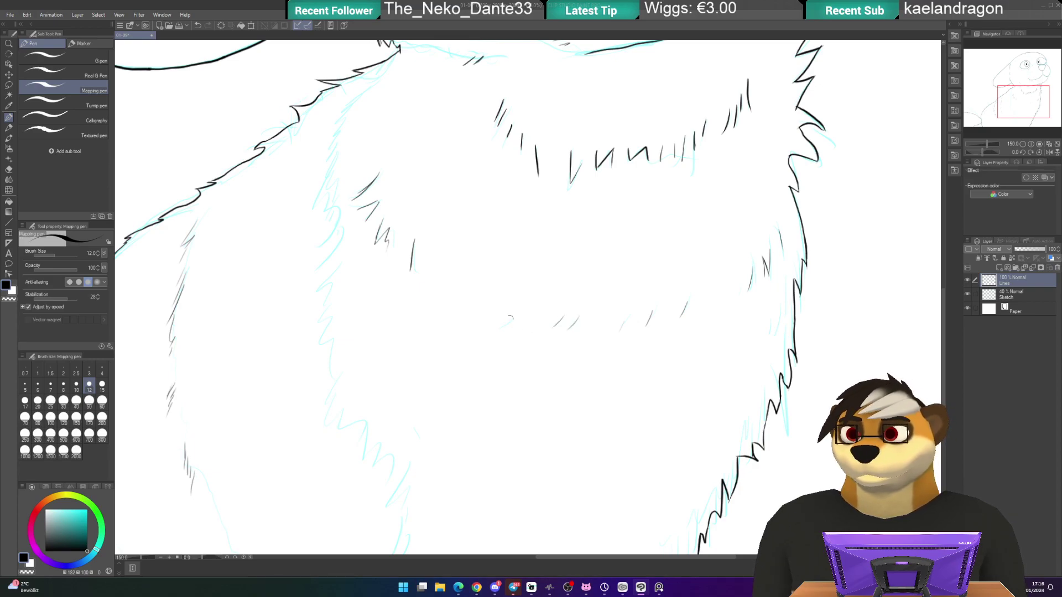
pyautogui.moveTo(517, 314); pyautogui.dragTo(495, 335)
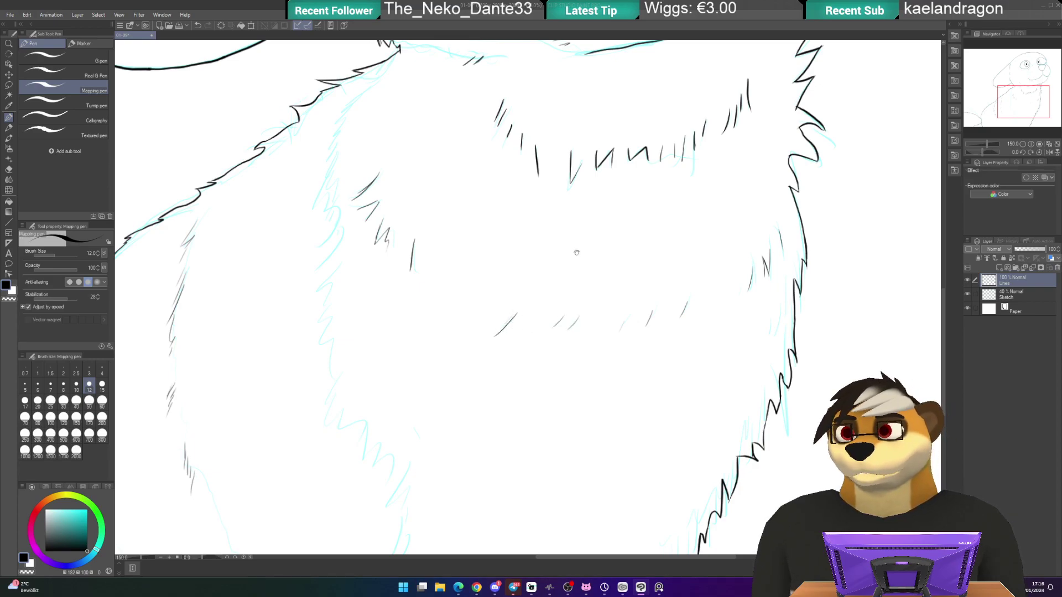
# - Ink the zigzag fur edge from the base of the neck down the near side of the chest
pyautogui.moveTo(576, 252); pyautogui.dragTo(652, 244)
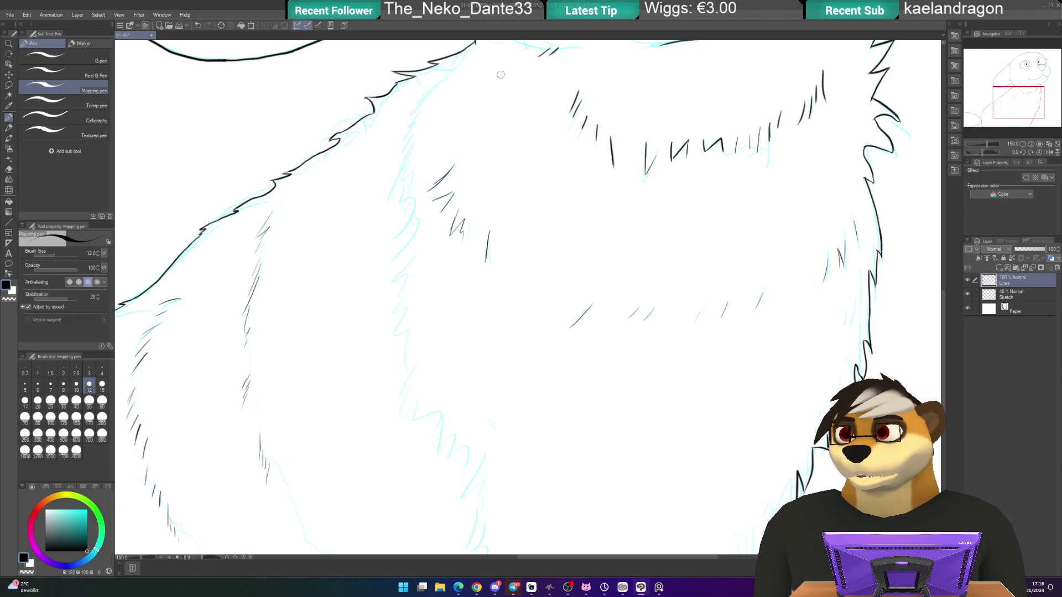
pyautogui.moveTo(465, 46)
pyautogui.mouseDown()
pyautogui.moveTo(403, 122)
pyautogui.moveTo(396, 209)
pyautogui.moveTo(394, 192)
pyautogui.mouseUp()
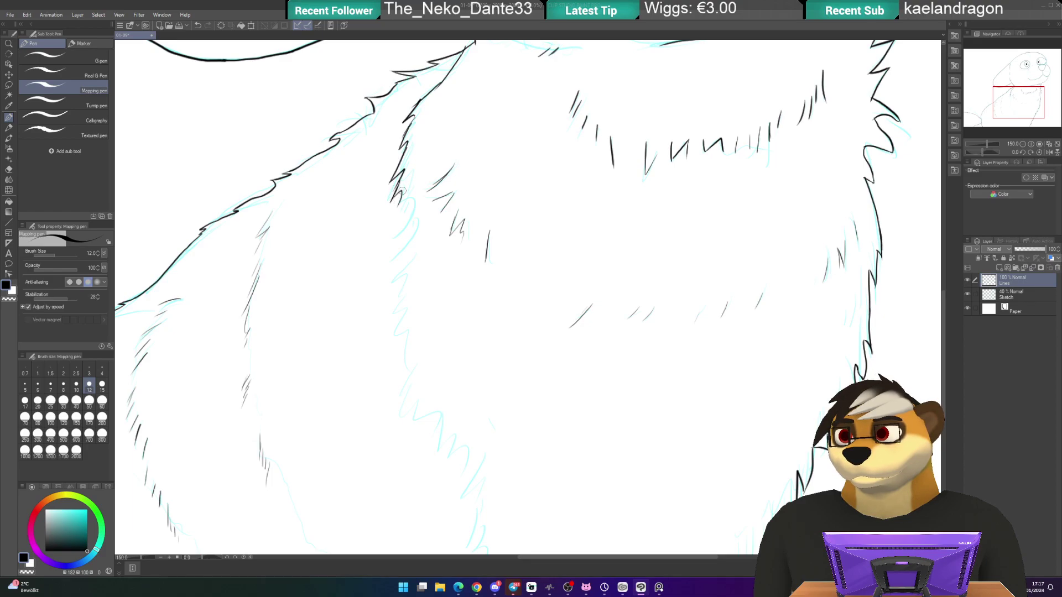
pyautogui.moveTo(397, 222)
pyautogui.mouseDown()
pyautogui.moveTo(390, 240)
pyautogui.moveTo(460, 220)
pyautogui.moveTo(430, 199)
pyautogui.moveTo(419, 240)
pyautogui.moveTo(462, 258)
pyautogui.moveTo(483, 244)
pyautogui.mouseUp()
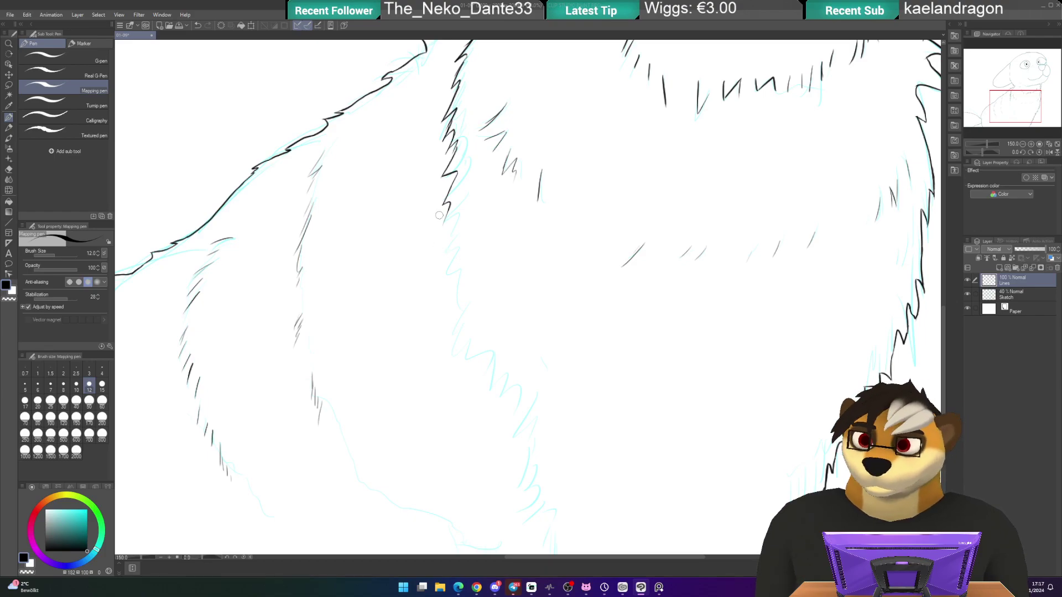
pyautogui.moveTo(442, 225)
pyautogui.mouseDown()
pyautogui.moveTo(443, 286)
pyautogui.moveTo(462, 264)
pyautogui.moveTo(454, 314)
pyautogui.mouseUp()
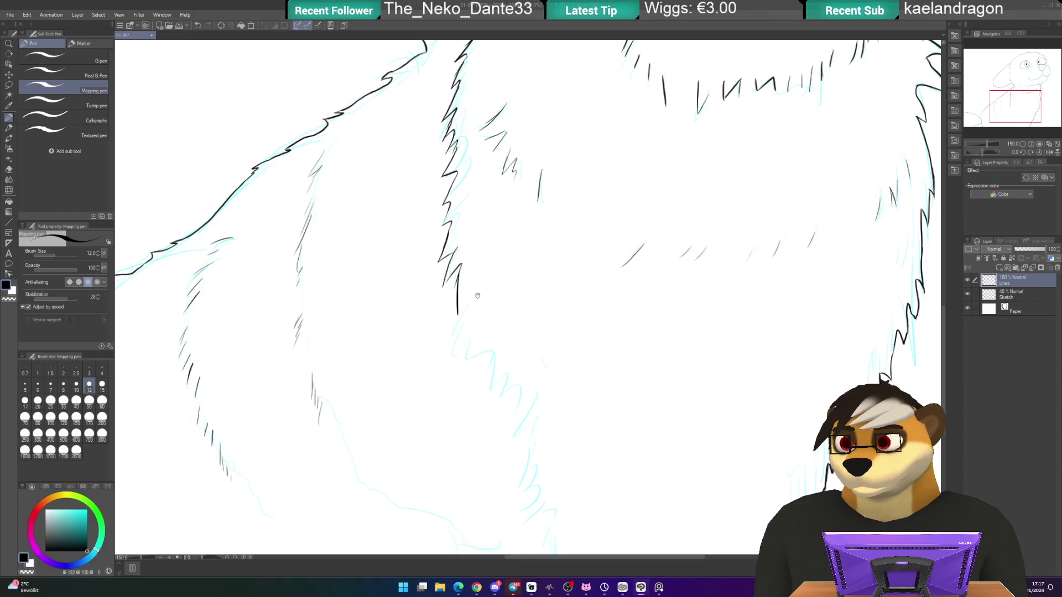
# - Continue the zigzag chest fur edge around its sketched bend toward the foreleg, undoing and redrawing the jagged part at the bend
pyautogui.moveTo(557, 231); pyautogui.dragTo(553, 141)
pyautogui.moveTo(453, 218)
pyautogui.mouseDown()
pyautogui.moveTo(449, 271)
pyautogui.moveTo(489, 260)
pyautogui.moveTo(490, 288)
pyautogui.mouseUp()
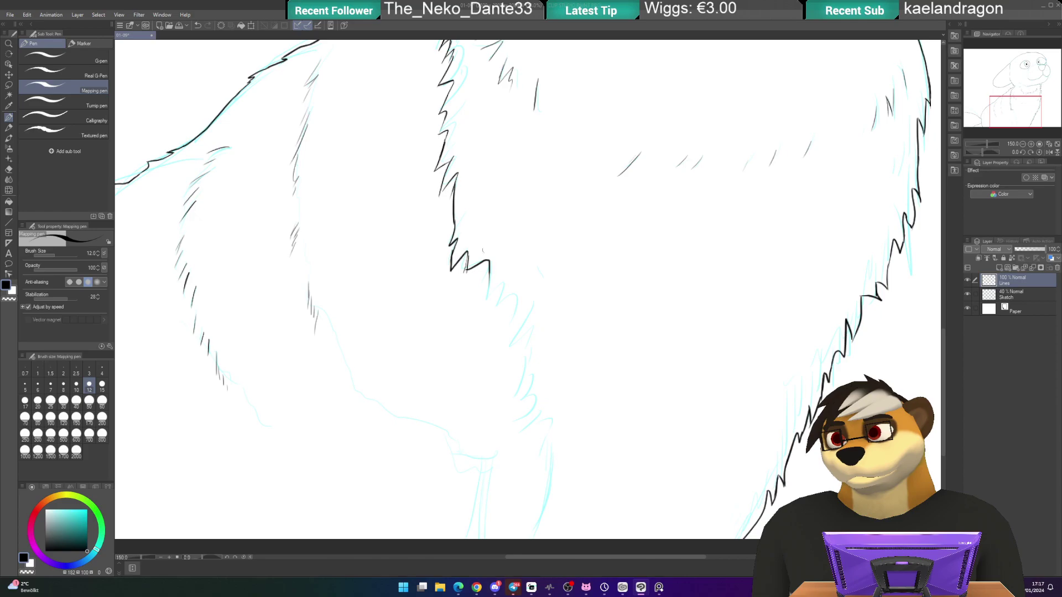
pyautogui.scroll(1, 465, 253)
pyautogui.hotkey('ctrl', 'z')
pyautogui.moveTo(474, 238)
pyautogui.mouseDown()
pyautogui.moveTo(461, 289)
pyautogui.moveTo(530, 306)
pyautogui.moveTo(496, 196)
pyautogui.moveTo(499, 155)
pyautogui.moveTo(493, 252)
pyautogui.moveTo(531, 182)
pyautogui.moveTo(508, 260)
pyautogui.moveTo(527, 238)
pyautogui.moveTo(561, 229)
pyautogui.moveTo(556, 311)
pyautogui.moveTo(586, 294)
pyautogui.moveTo(584, 284)
pyautogui.moveTo(561, 361)
pyautogui.moveTo(490, 209)
pyautogui.mouseUp()
pyautogui.moveTo(505, 167)
pyautogui.mouseDown()
pyautogui.moveTo(483, 242)
pyautogui.moveTo(509, 217)
pyautogui.moveTo(509, 314)
pyautogui.moveTo(520, 276)
pyautogui.moveTo(516, 342)
pyautogui.moveTo(534, 356)
pyautogui.mouseUp()
pyautogui.moveTo(609, 360); pyautogui.dragTo(576, 202)
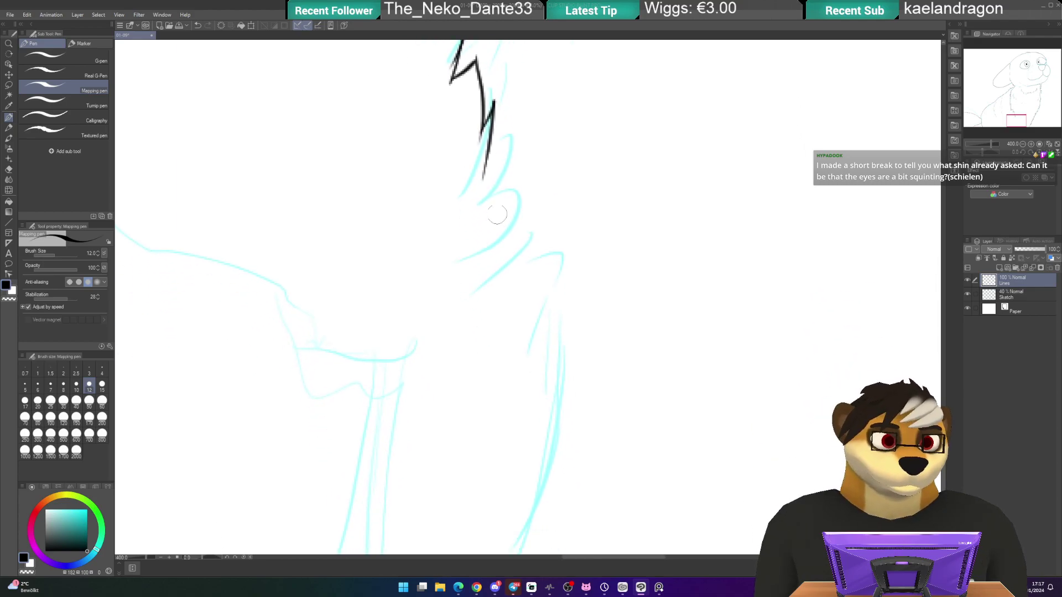
# - Ink the last stretch of the zigzag fur edge down the foreleg to the bottom edge of the canvas
pyautogui.moveTo(487, 161)
pyautogui.mouseDown()
pyautogui.moveTo(477, 214)
pyautogui.moveTo(498, 196)
pyautogui.moveTo(478, 259)
pyautogui.moveTo(511, 225)
pyautogui.moveTo(494, 297)
pyautogui.moveTo(524, 274)
pyautogui.moveTo(511, 339)
pyautogui.mouseUp()
pyautogui.moveTo(506, 389); pyautogui.dragTo(517, 260)
pyautogui.moveTo(522, 209)
pyautogui.mouseDown()
pyautogui.moveTo(542, 173)
pyautogui.moveTo(546, 251)
pyautogui.moveTo(541, 226)
pyautogui.moveTo(527, 322)
pyautogui.moveTo(554, 266)
pyautogui.moveTo(531, 365)
pyautogui.moveTo(544, 320)
pyautogui.moveTo(505, 415)
pyautogui.moveTo(530, 387)
pyautogui.moveTo(505, 467)
pyautogui.mouseUp()
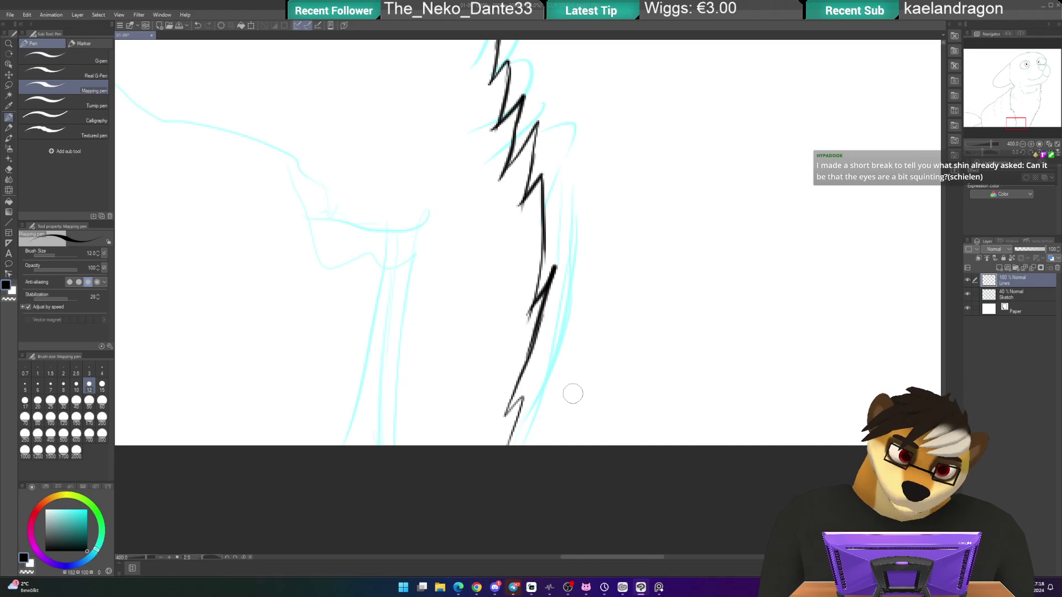
# - Try a stroke from the near eye's pupil toward the far eye to compare their gaze, and undo it
pyautogui.scroll(-5, 573, 397)
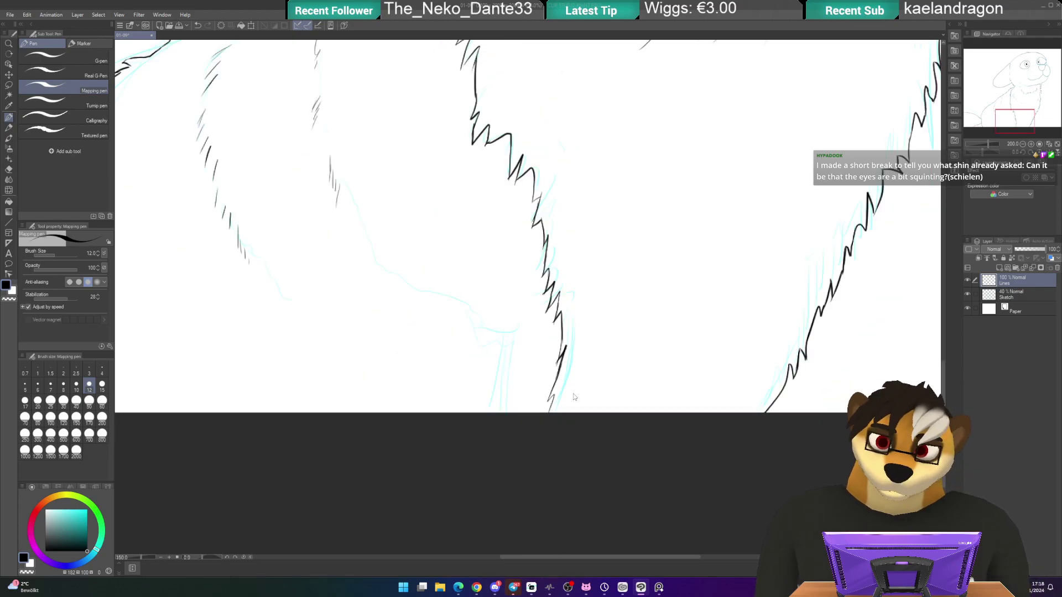
pyautogui.moveTo(617, 143); pyautogui.dragTo(501, 449)
pyautogui.moveTo(618, 168); pyautogui.dragTo(557, 339)
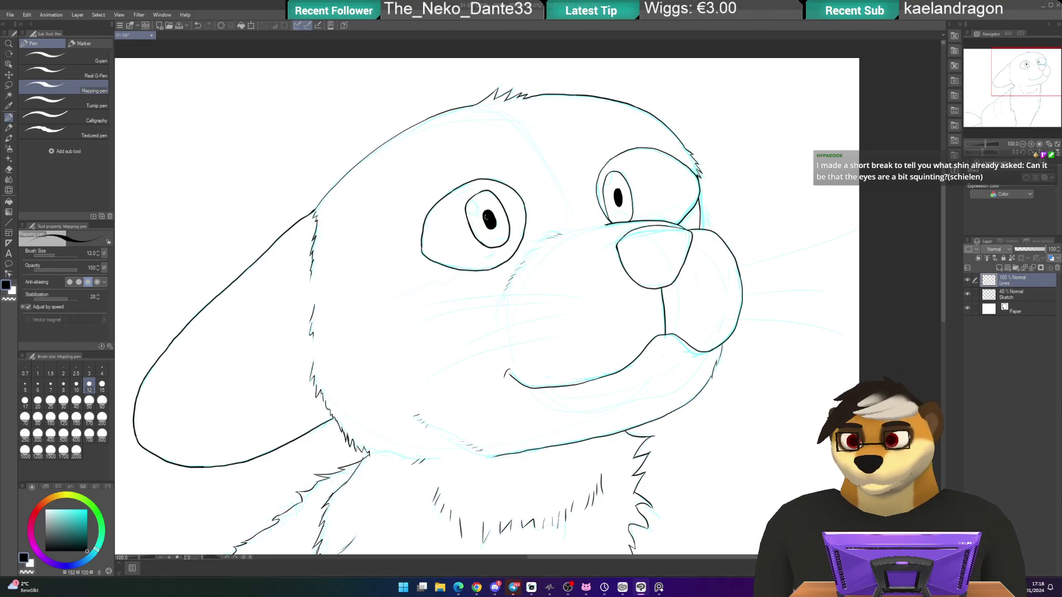
pyautogui.scroll(2, 542, 190)
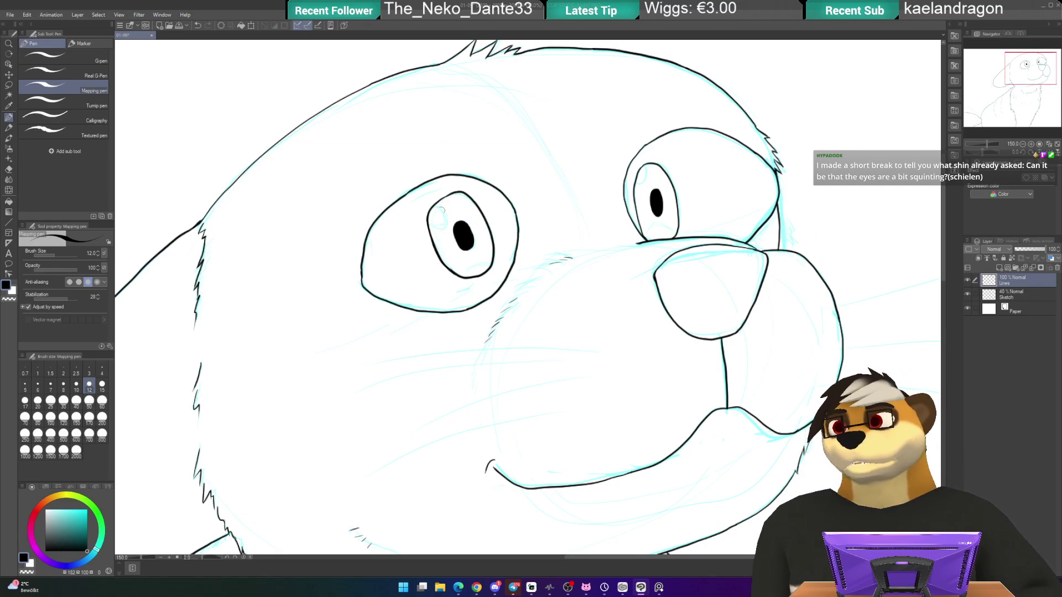
pyautogui.moveTo(453, 241); pyautogui.dragTo(611, 196)
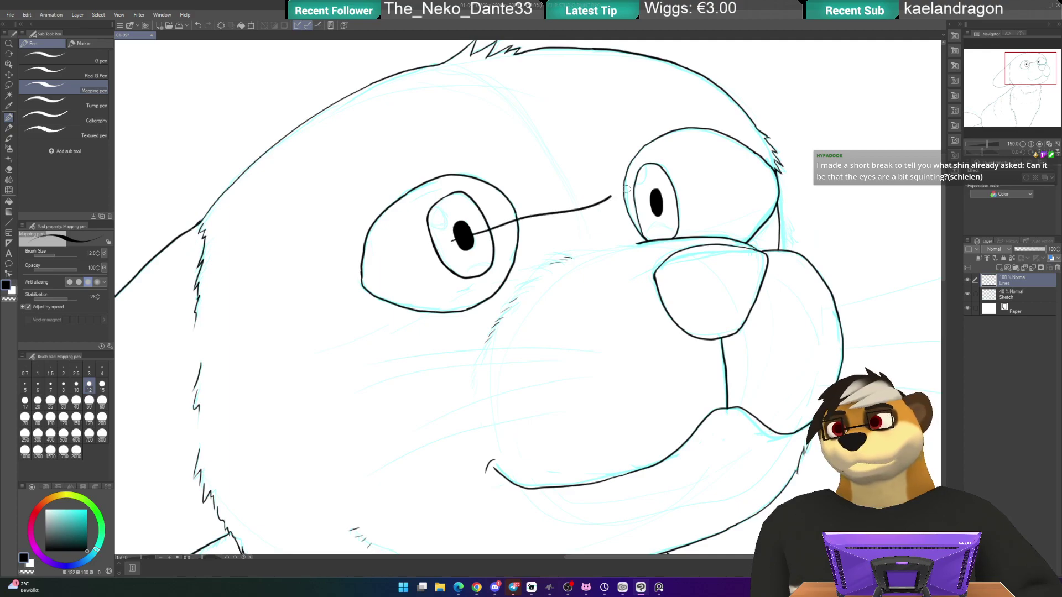
pyautogui.hotkey('ctrl', 'z')
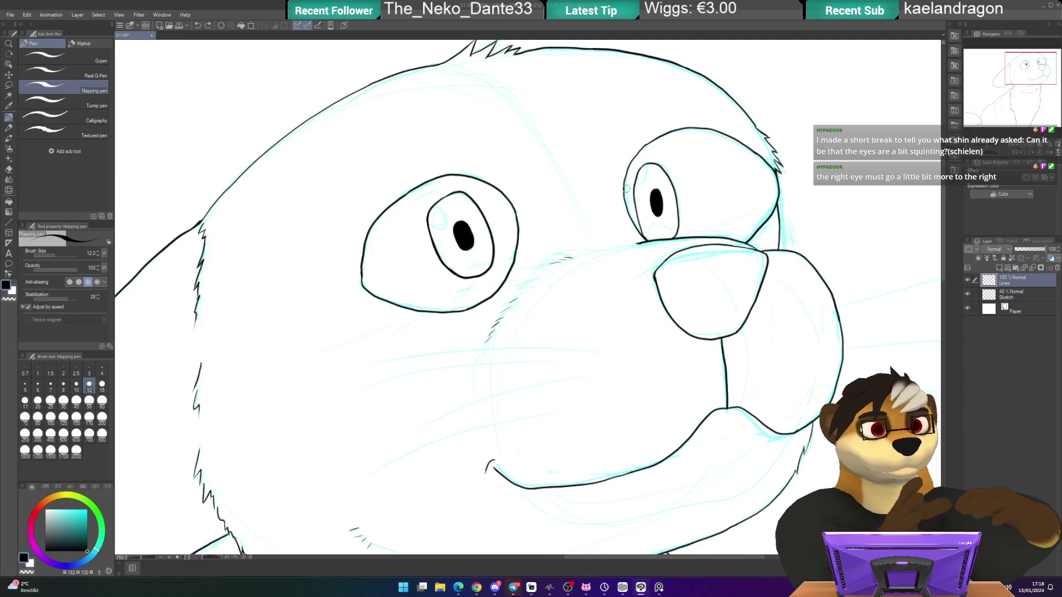
pyautogui.moveTo(562, 237); pyautogui.dragTo(468, 422)
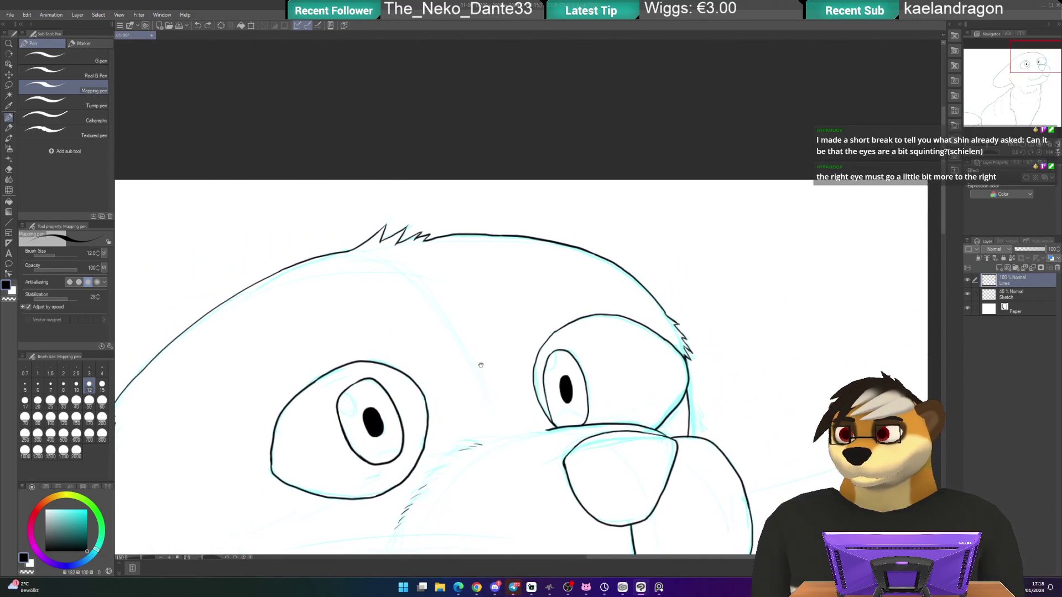
pyautogui.moveTo(492, 348); pyautogui.dragTo(519, 394)
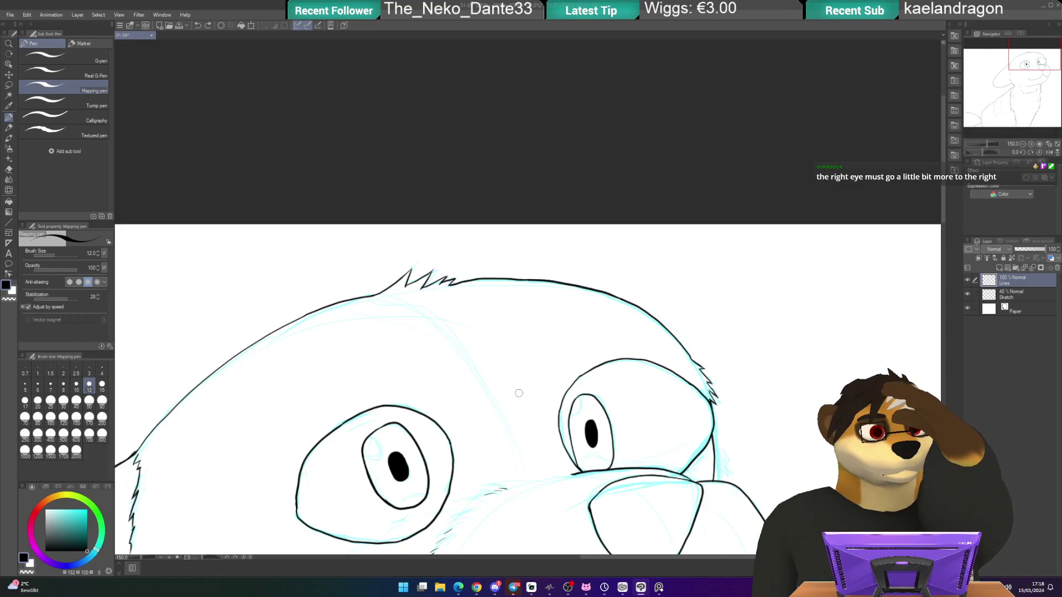
pyautogui.moveTo(518, 393); pyautogui.dragTo(607, 255)
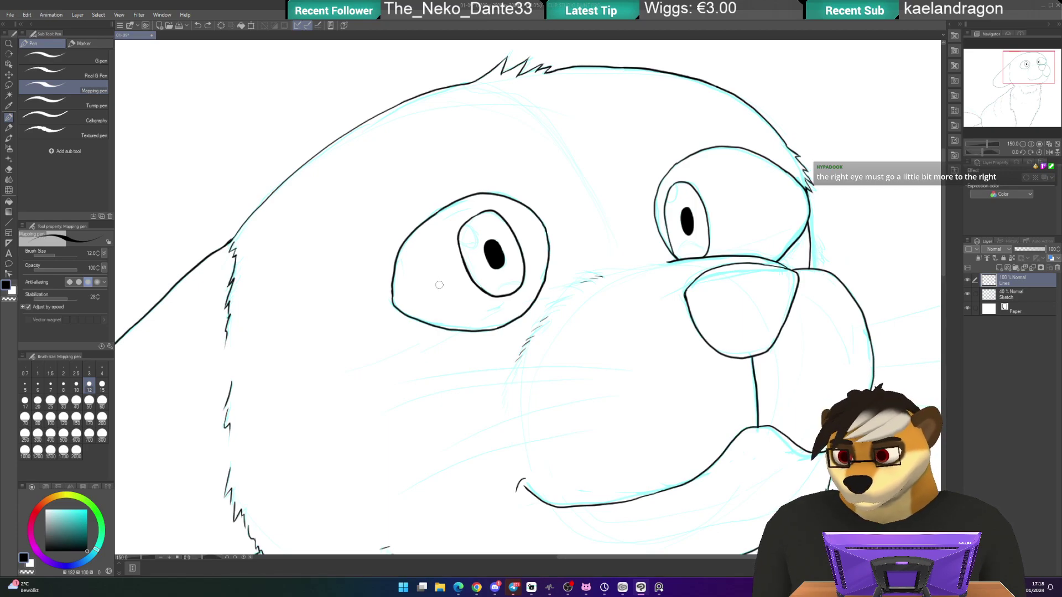
pyautogui.press('m')
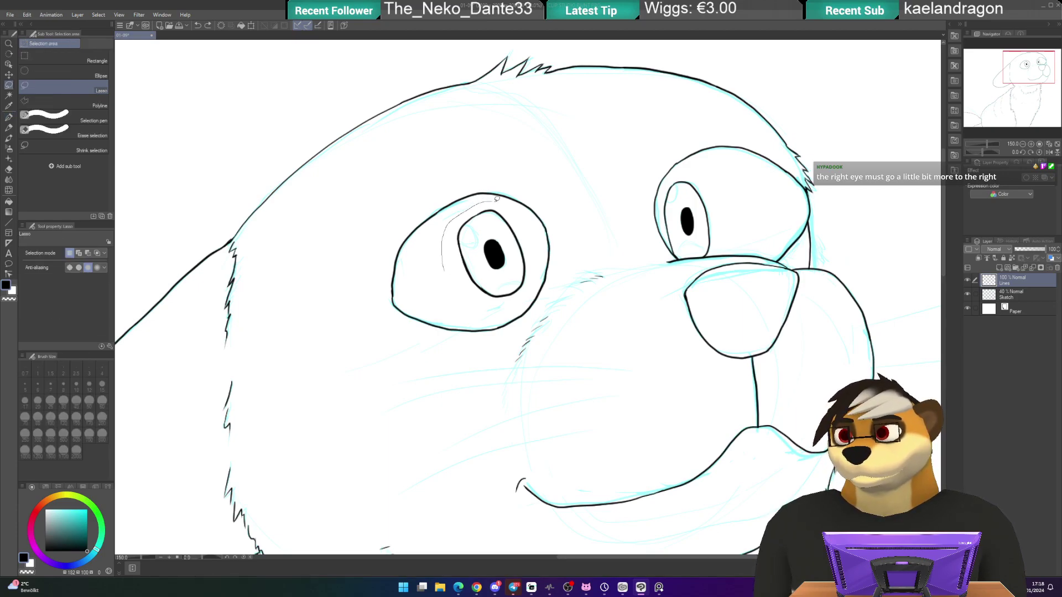
pyautogui.moveTo(514, 302)
pyautogui.mouseDown()
pyautogui.moveTo(479, 301)
pyautogui.moveTo(454, 265)
pyautogui.mouseUp()
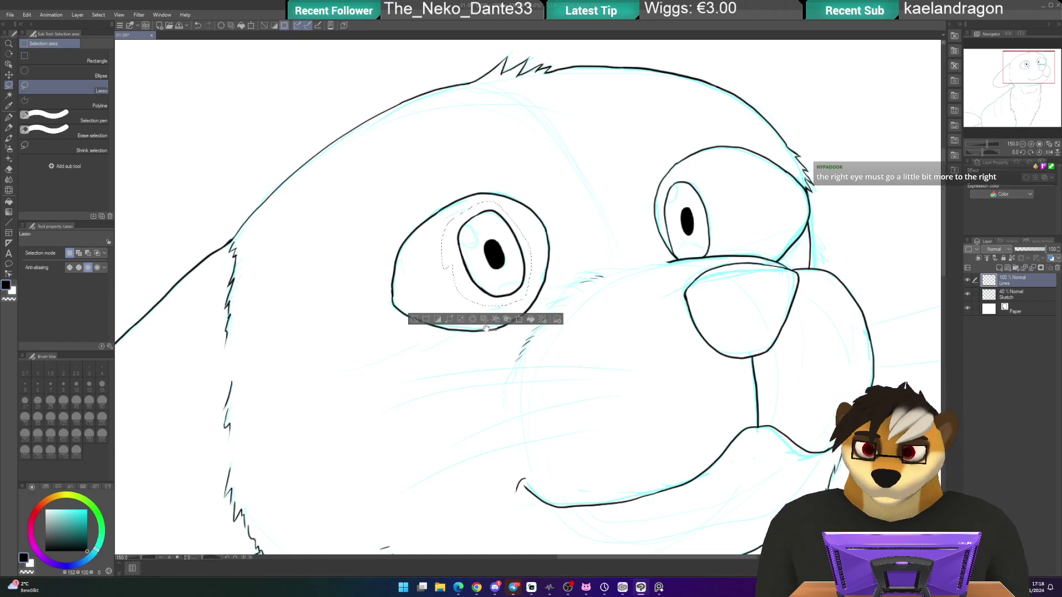
pyautogui.click(415, 320)
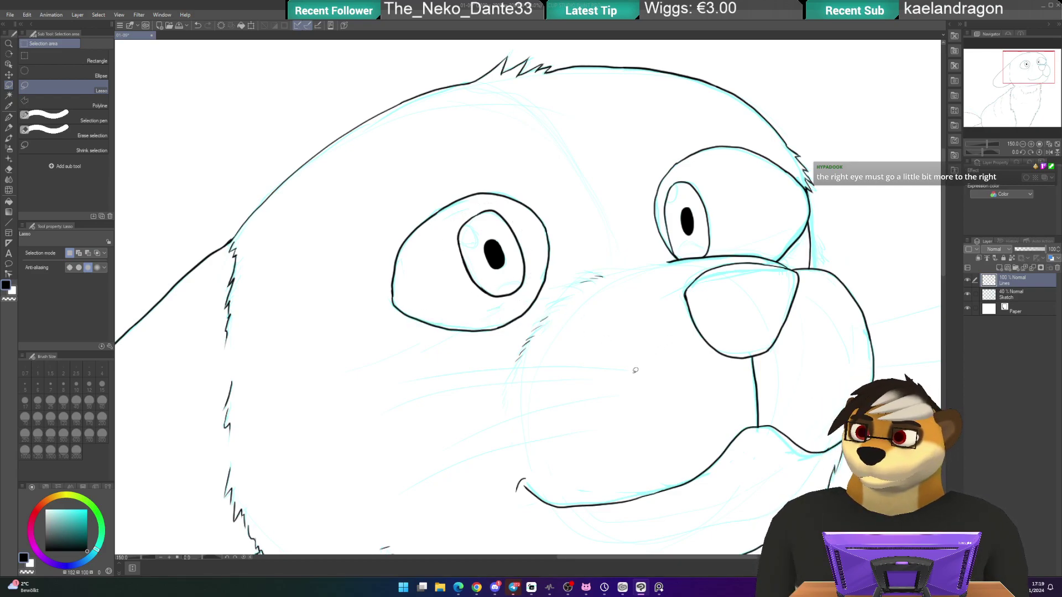
# - Lasso the far eye's iris and pupil, shift them outward and slightly up, enlarge them slightly and rotate them about 10 degrees counterclockwise
pyautogui.moveTo(676, 285); pyautogui.dragTo(639, 301)
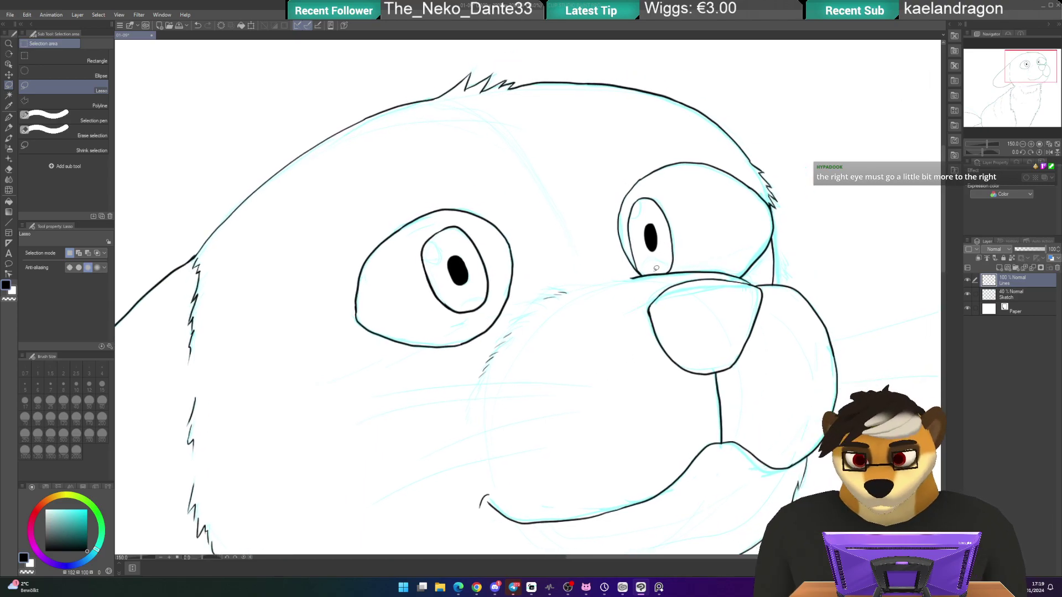
pyautogui.scroll(1, 661, 272)
pyautogui.moveTo(640, 262); pyautogui.dragTo(632, 293)
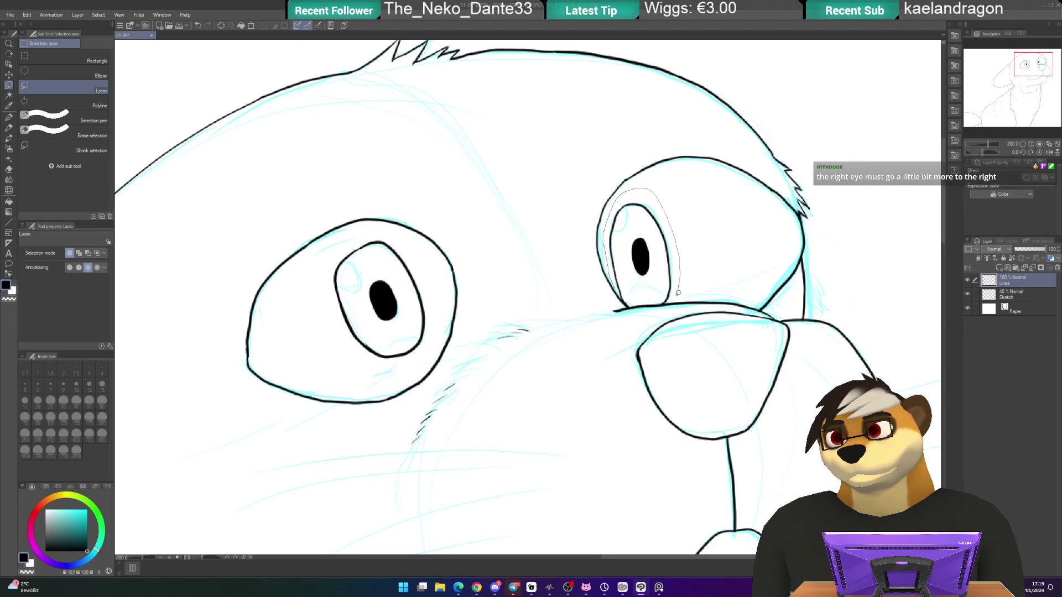
pyautogui.moveTo(671, 297); pyautogui.dragTo(672, 302)
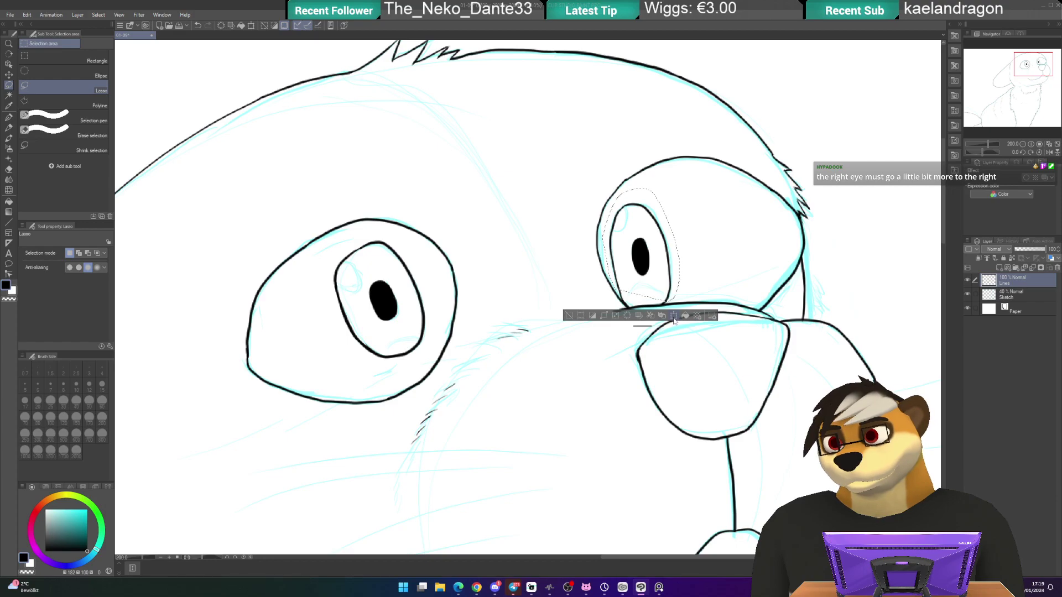
pyautogui.click(674, 317)
pyautogui.moveTo(639, 285); pyautogui.dragTo(651, 279)
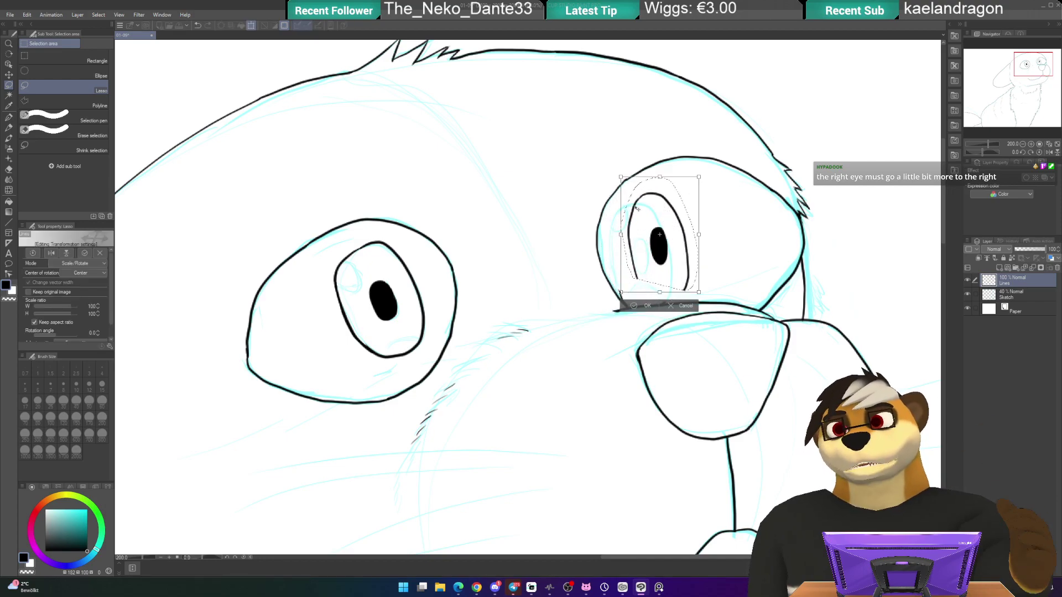
pyautogui.moveTo(612, 170); pyautogui.dragTo(608, 172)
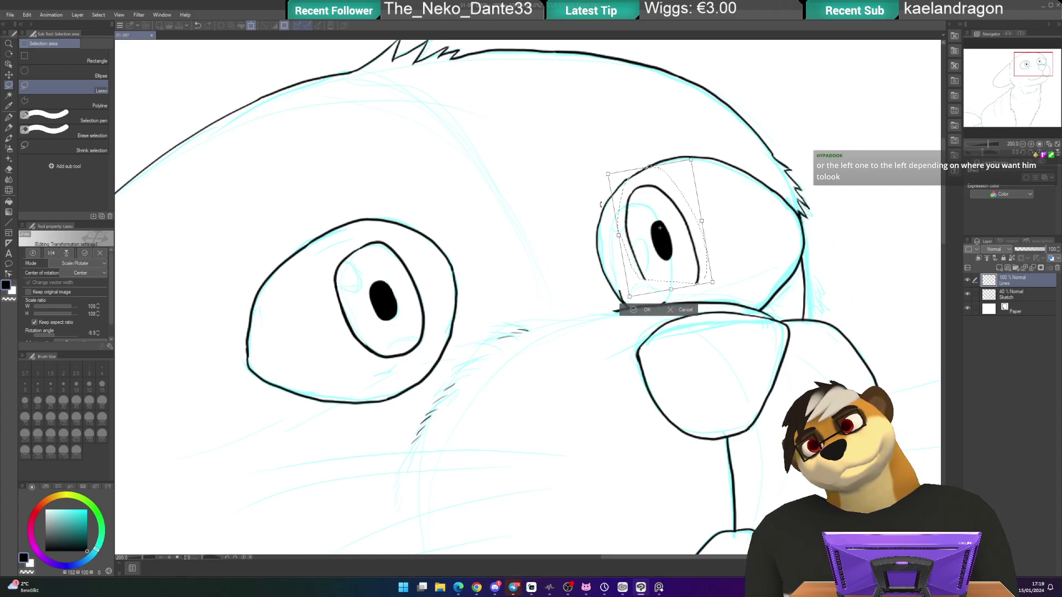
pyautogui.click(644, 310)
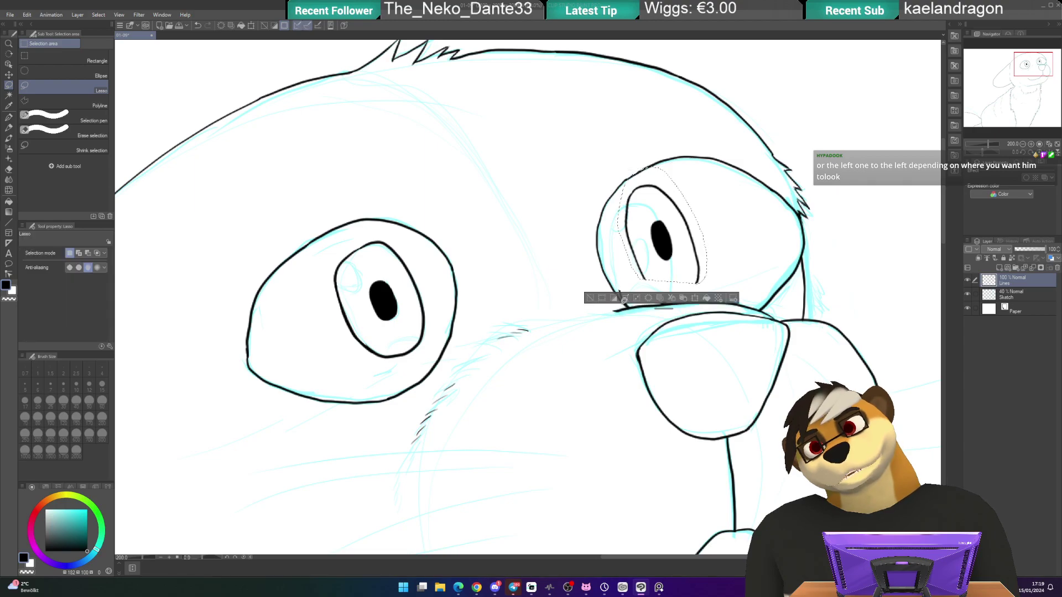
pyautogui.click(591, 298)
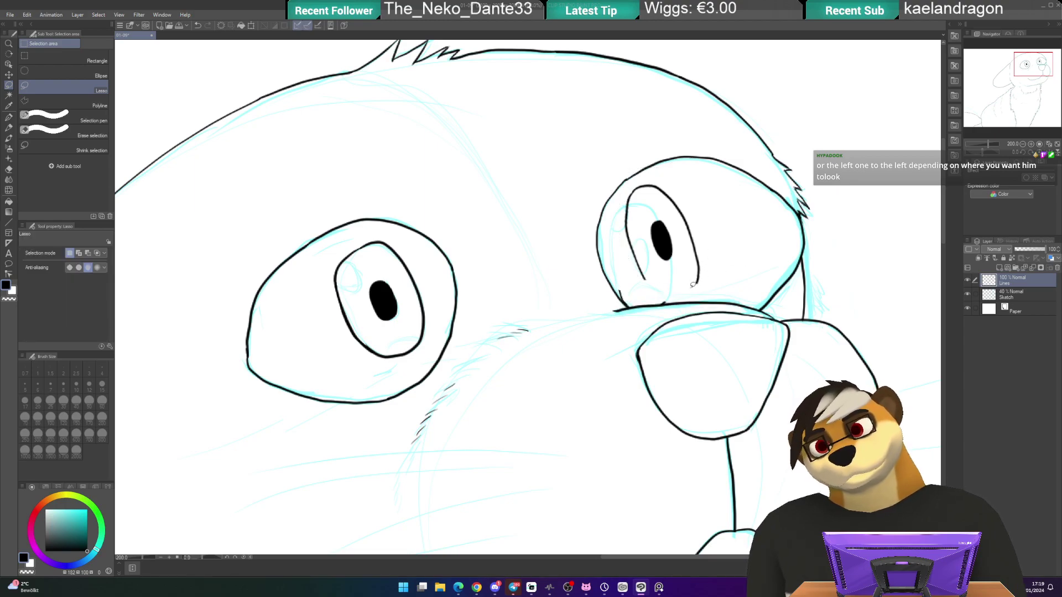
pyautogui.press('p')
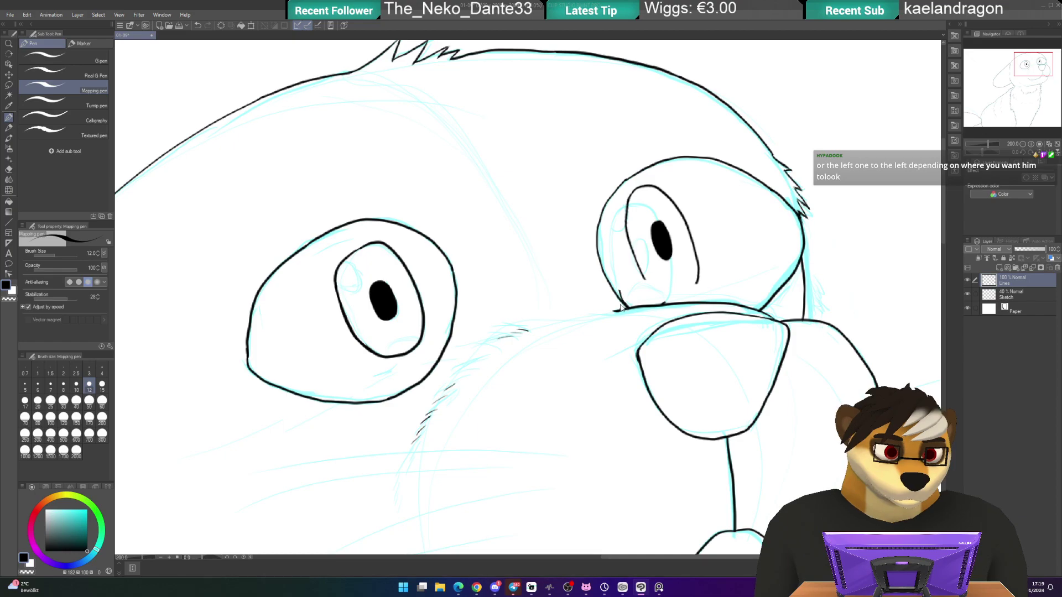
# - Erase the stray line ends at the far eye's lower inner corner and along its lower lid
pyautogui.scroll(2, 622, 308)
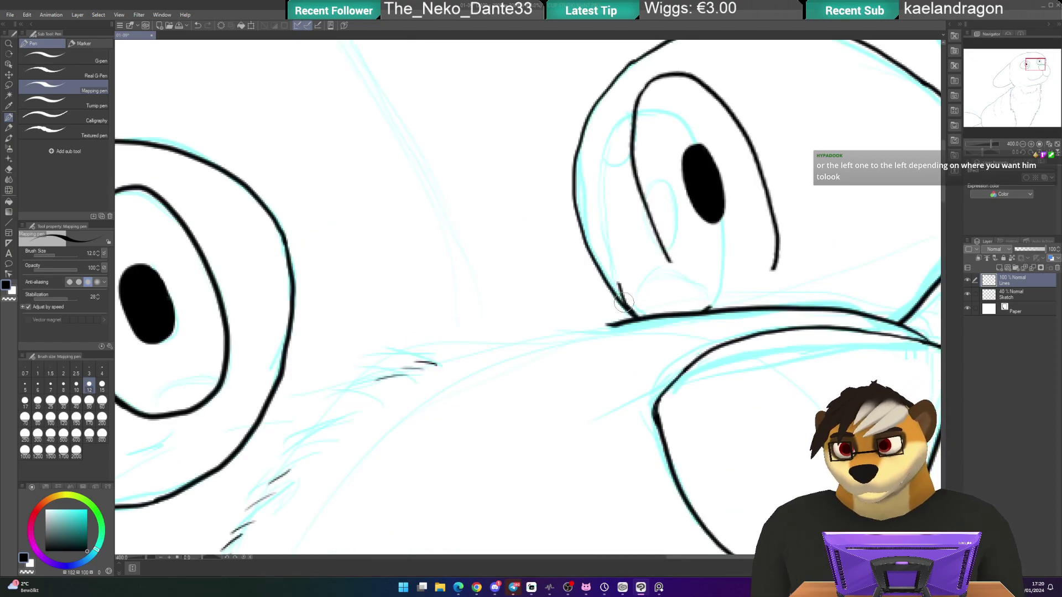
pyautogui.press('e')
pyautogui.scroll(2, 648, 278)
pyautogui.moveTo(676, 272)
pyautogui.mouseDown()
pyautogui.moveTo(624, 283)
pyautogui.moveTo(584, 259)
pyautogui.moveTo(581, 245)
pyautogui.mouseUp()
pyautogui.moveTo(543, 290); pyautogui.dragTo(564, 334)
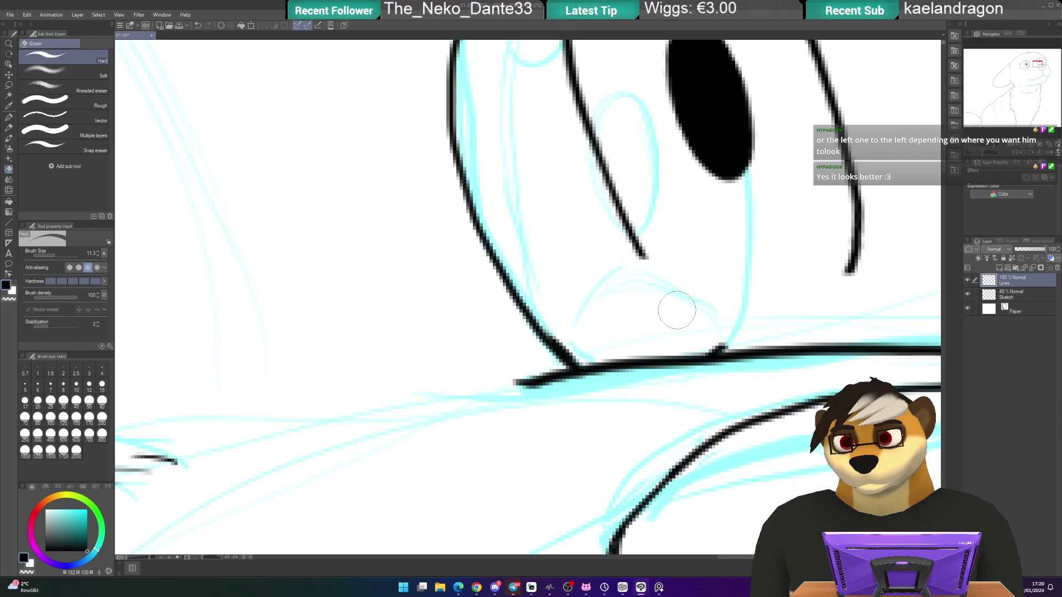
pyautogui.moveTo(702, 347); pyautogui.dragTo(737, 338)
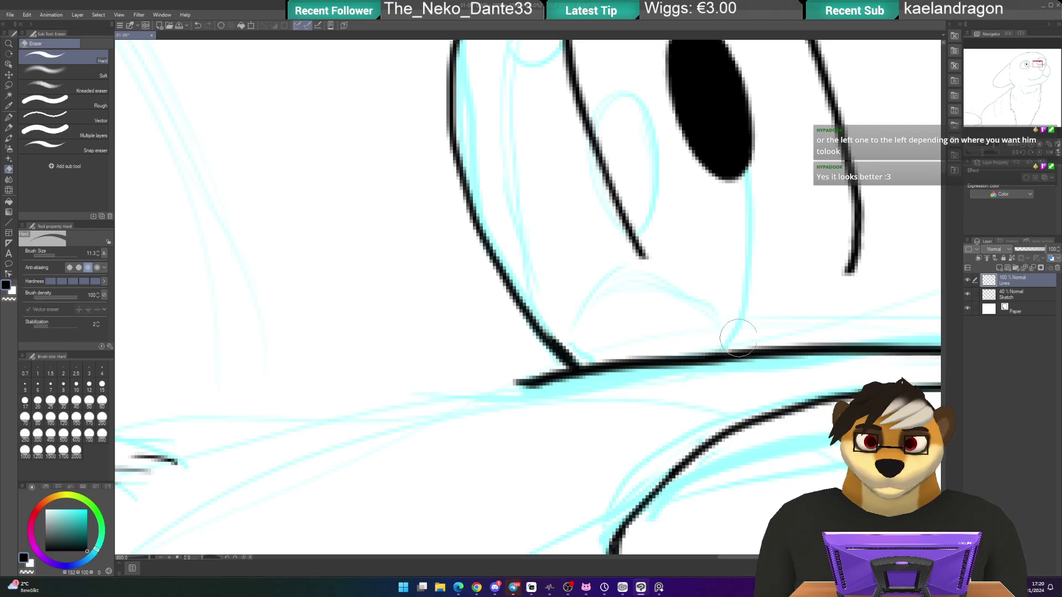
# - Join the open ends of the far eye's iris with a rounded Mapping pen stroke along its bottom
pyautogui.press('p')
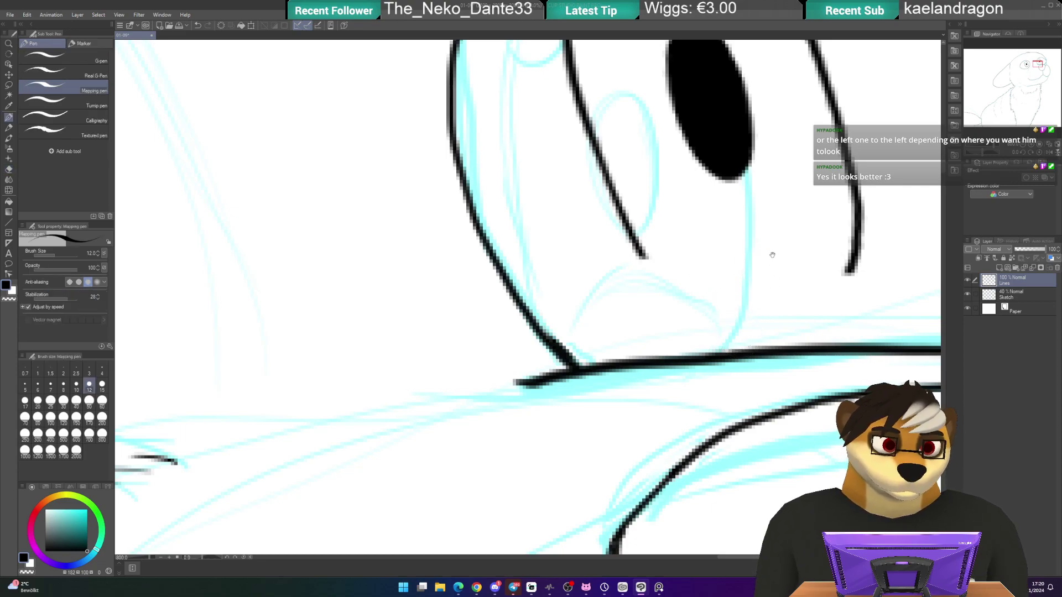
pyautogui.moveTo(843, 224); pyautogui.dragTo(739, 260)
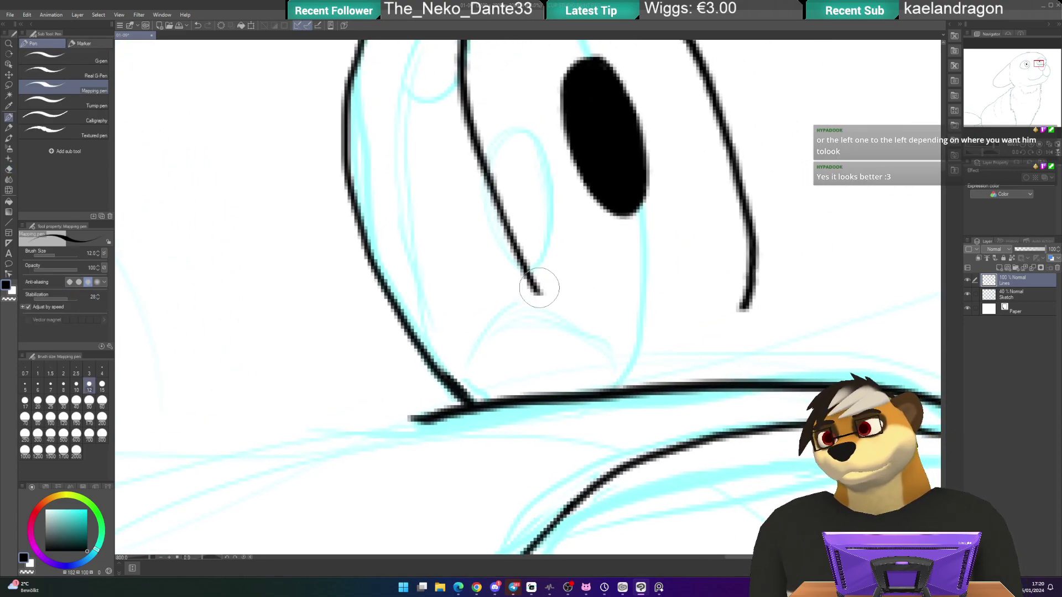
pyautogui.moveTo(536, 287)
pyautogui.mouseDown()
pyautogui.moveTo(592, 340)
pyautogui.moveTo(651, 351)
pyautogui.moveTo(706, 342)
pyautogui.moveTo(752, 294)
pyautogui.mouseUp()
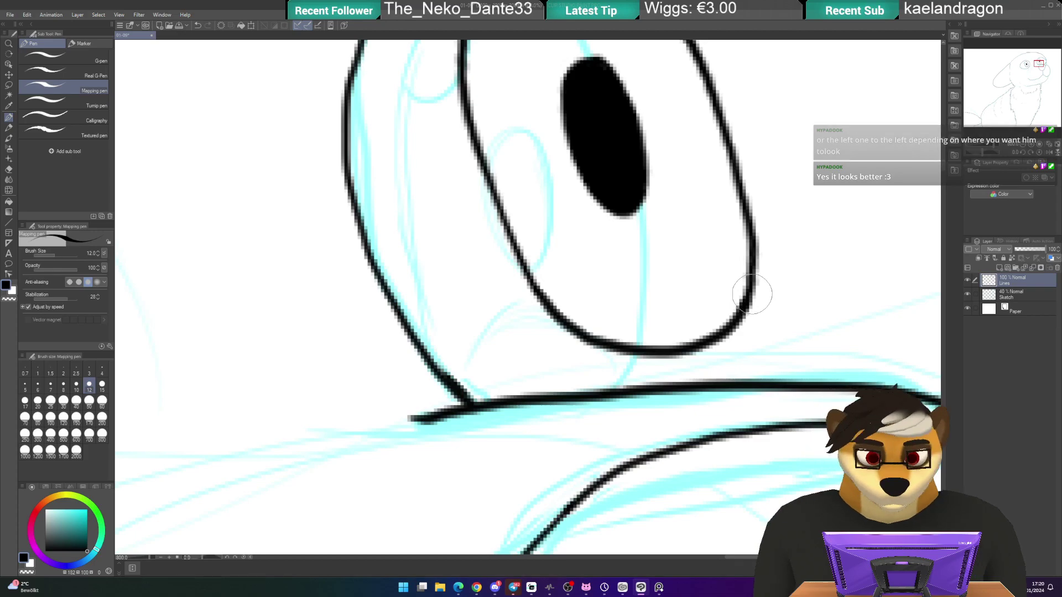
pyautogui.scroll(-5, 752, 294)
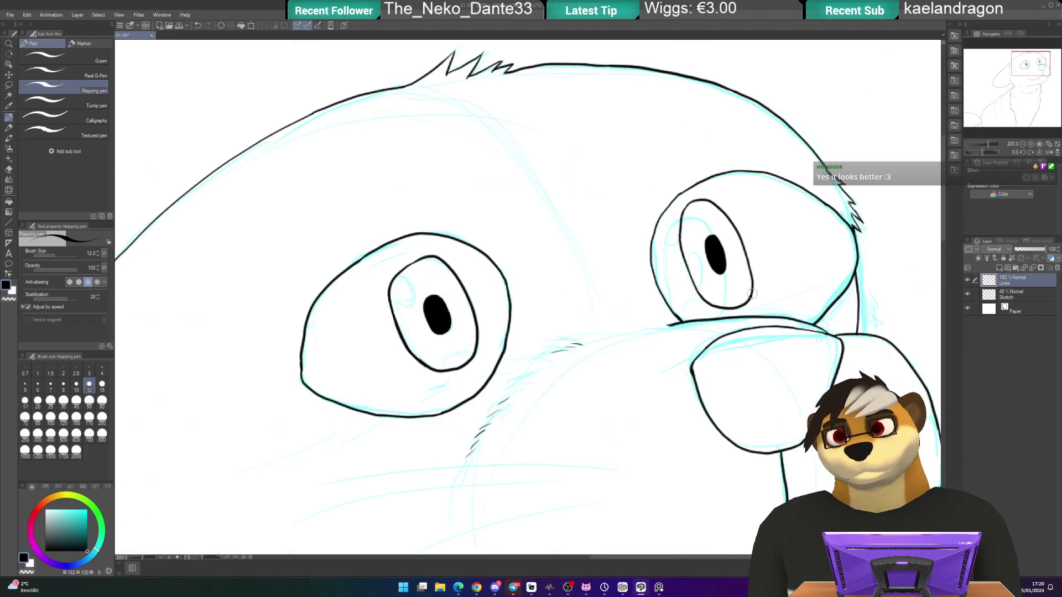
# - Compare the inked face with and without the Sketch layer, and examine the line art from head to chest and body
pyautogui.click(967, 294)
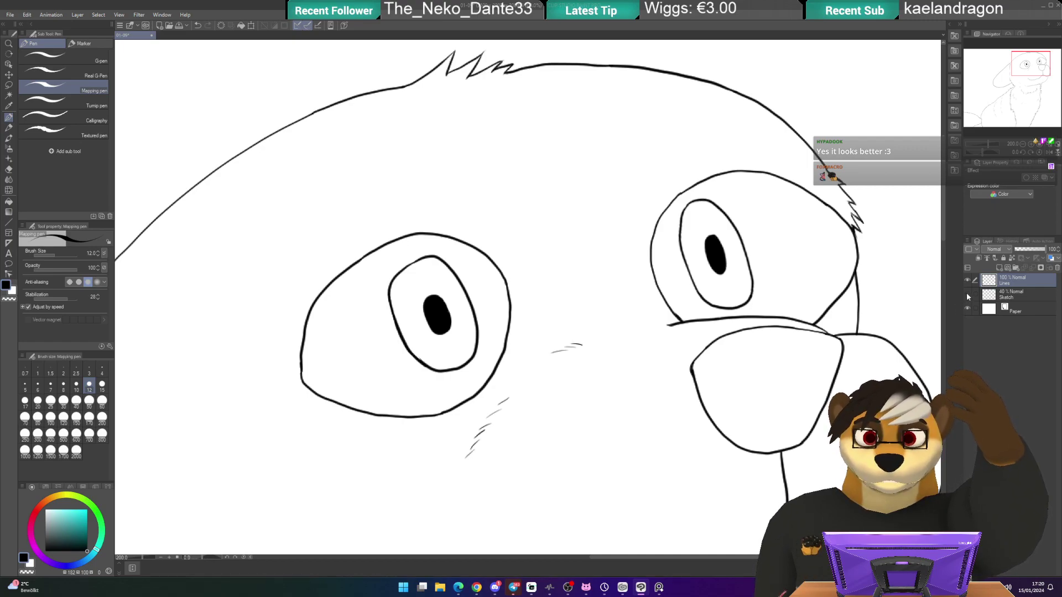
pyautogui.click(966, 294)
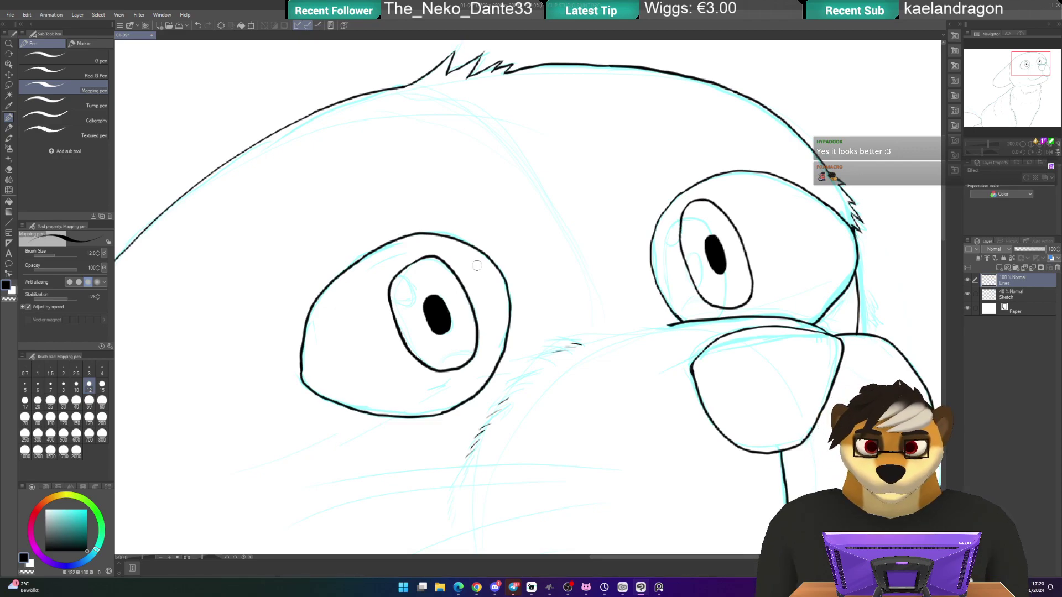
pyautogui.moveTo(520, 299); pyautogui.dragTo(547, 253)
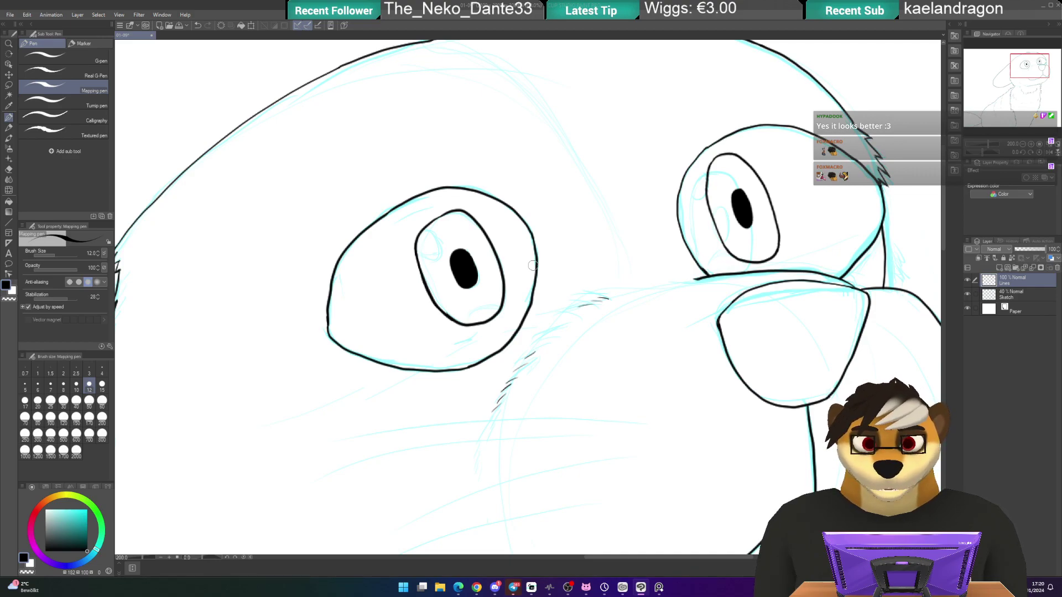
pyautogui.scroll(-2, 533, 266)
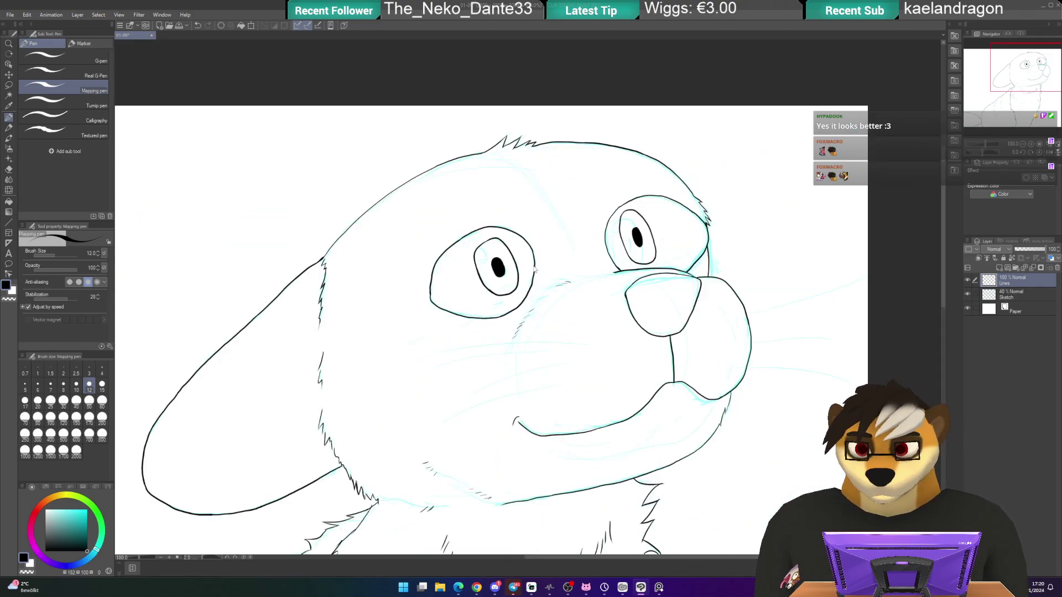
pyautogui.moveTo(535, 270); pyautogui.dragTo(534, 136)
pyautogui.moveTo(504, 420); pyautogui.dragTo(602, 204)
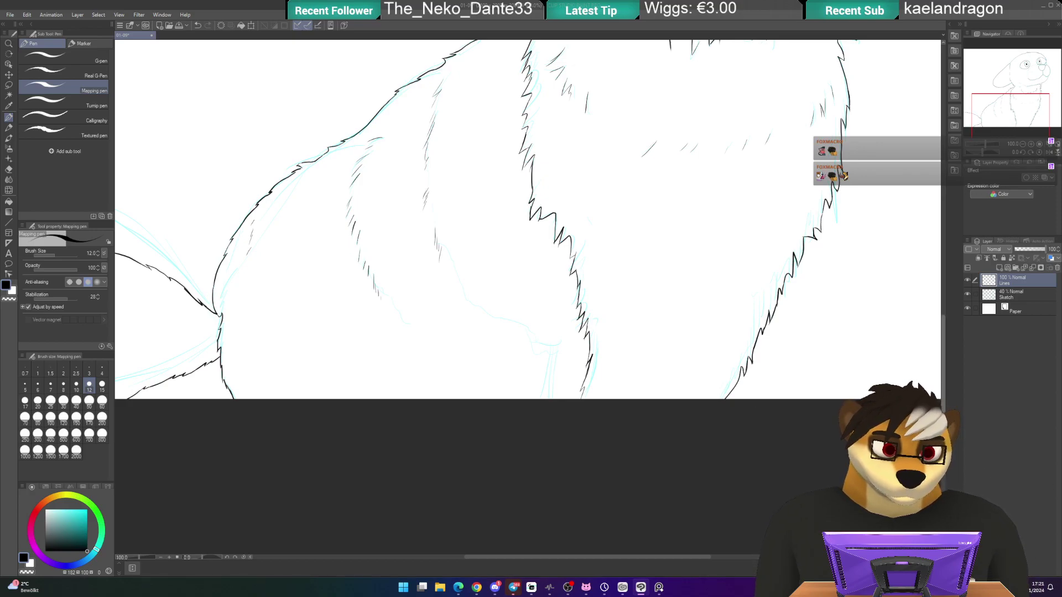
pyautogui.moveTo(465, 231); pyautogui.dragTo(444, 456)
pyautogui.moveTo(492, 282); pyautogui.dragTo(472, 352)
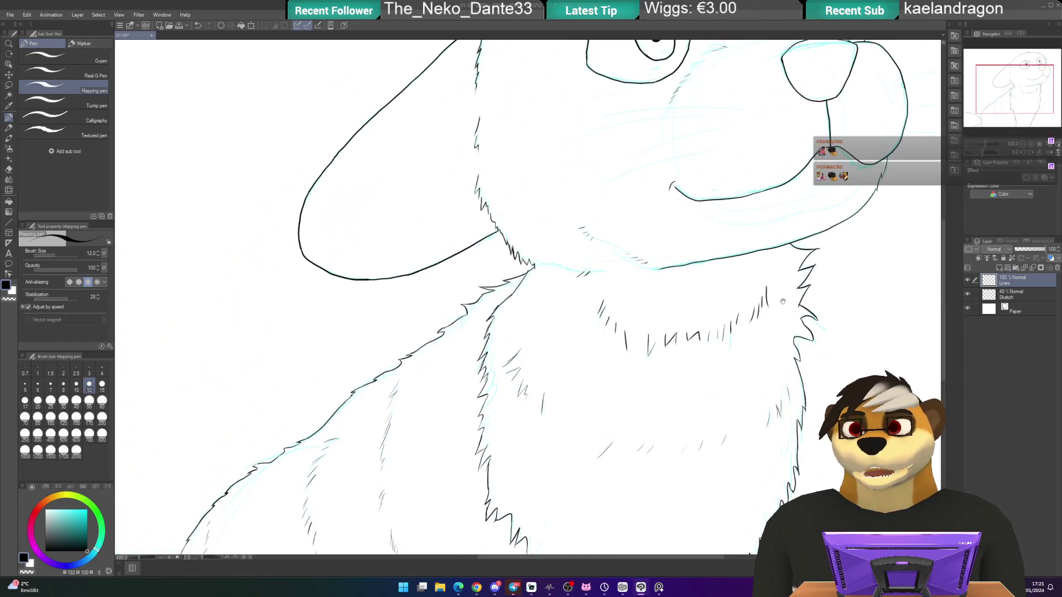
pyautogui.moveTo(784, 305); pyautogui.dragTo(741, 392)
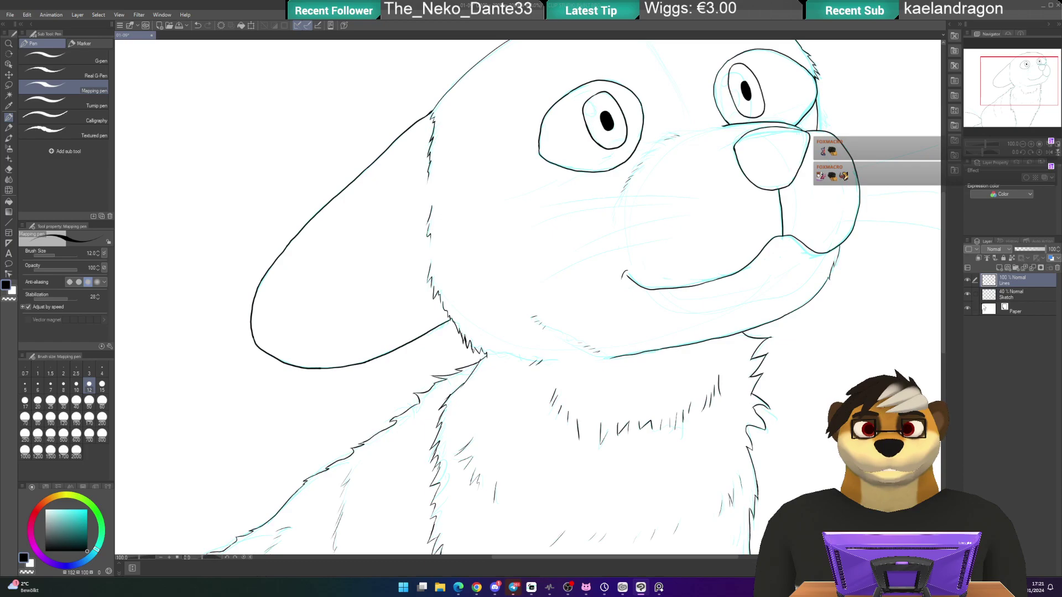
# - Hide the Sketch layer, and add a new layer named Color directly below Lines
pyautogui.click(967, 294)
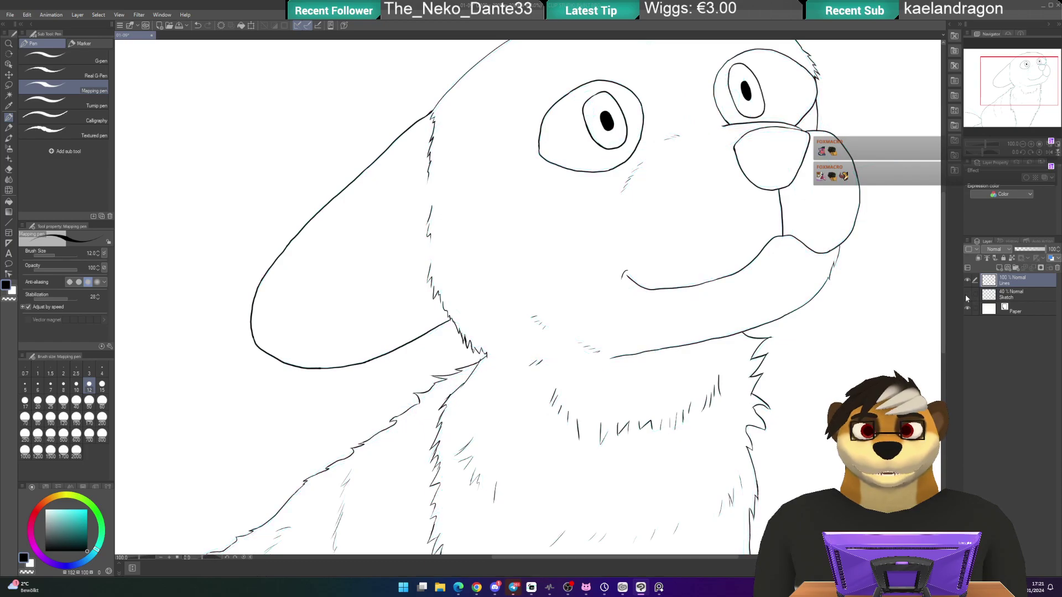
pyautogui.click(1000, 269)
pyautogui.moveTo(990, 281); pyautogui.dragTo(994, 303)
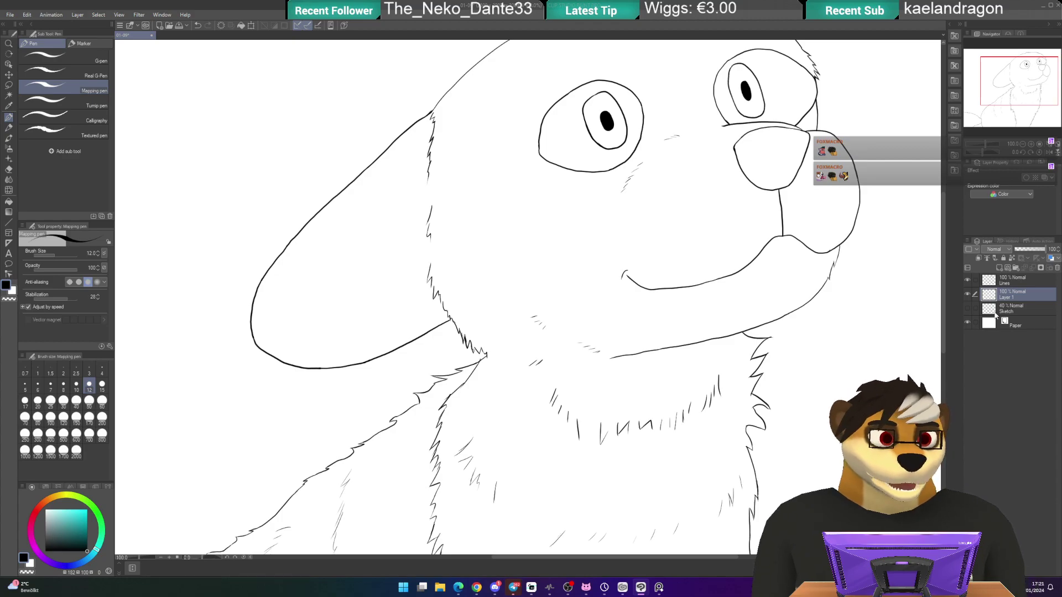
pyautogui.doubleClick(1021, 298)
pyautogui.write('Color')
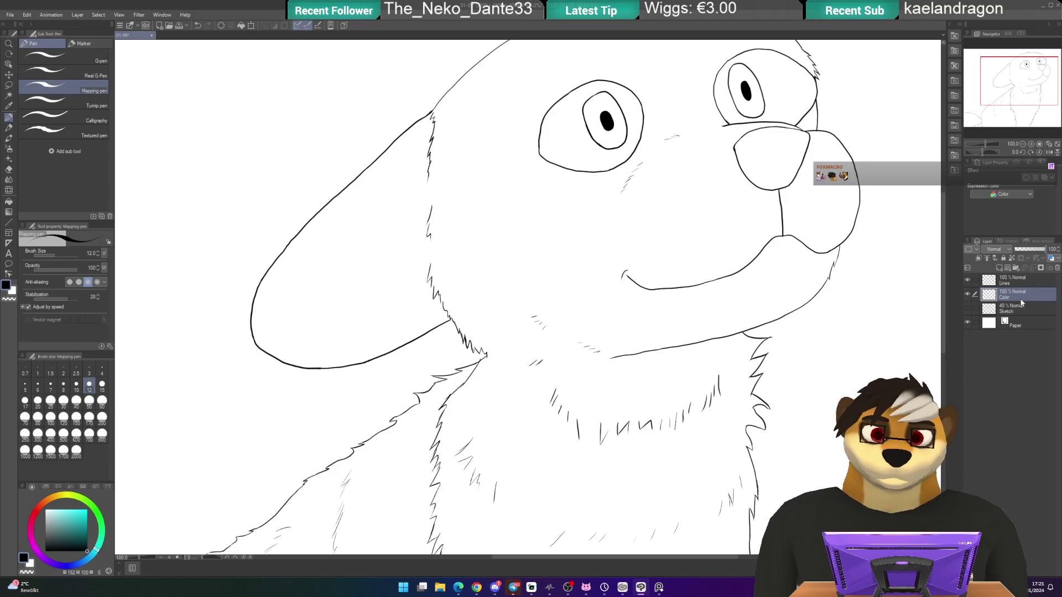
# - Show the Sub View reference image window and move it off the canvas
pyautogui.click(162, 15)
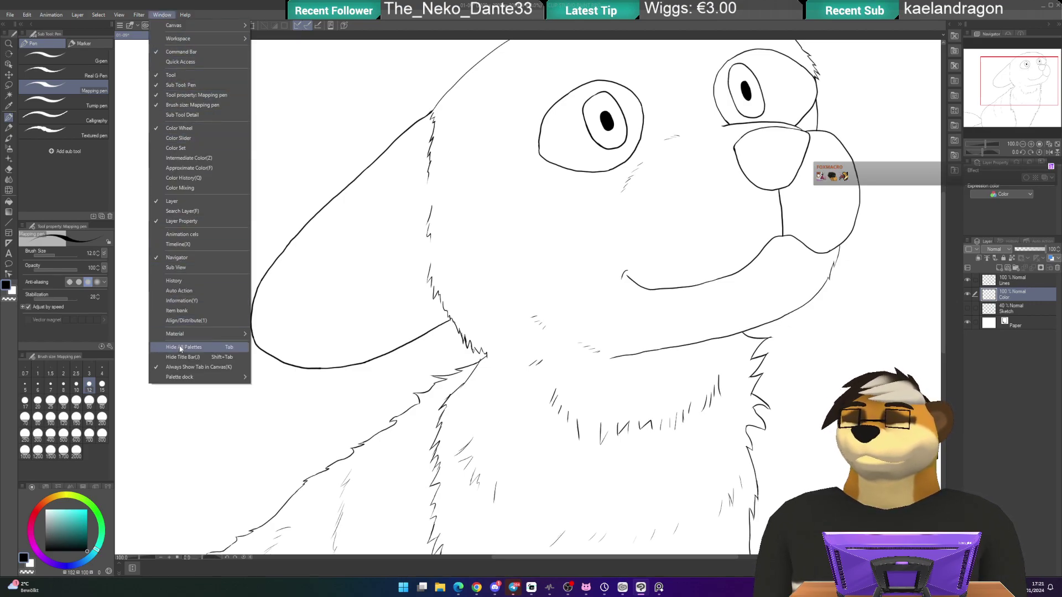
pyautogui.click(203, 270)
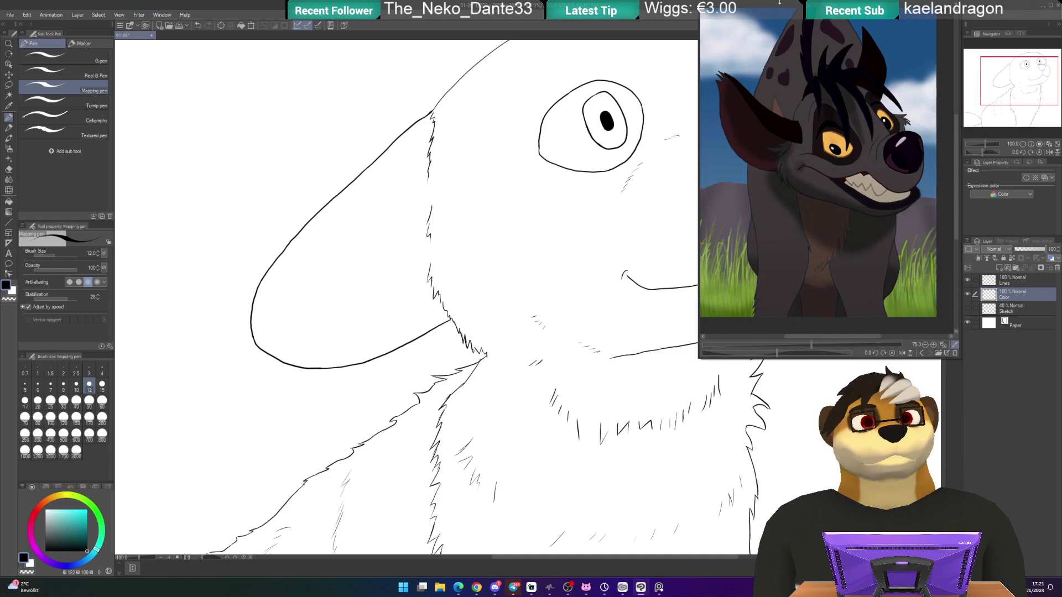
pyautogui.moveTo(813, 10); pyautogui.dragTo(1061, 56)
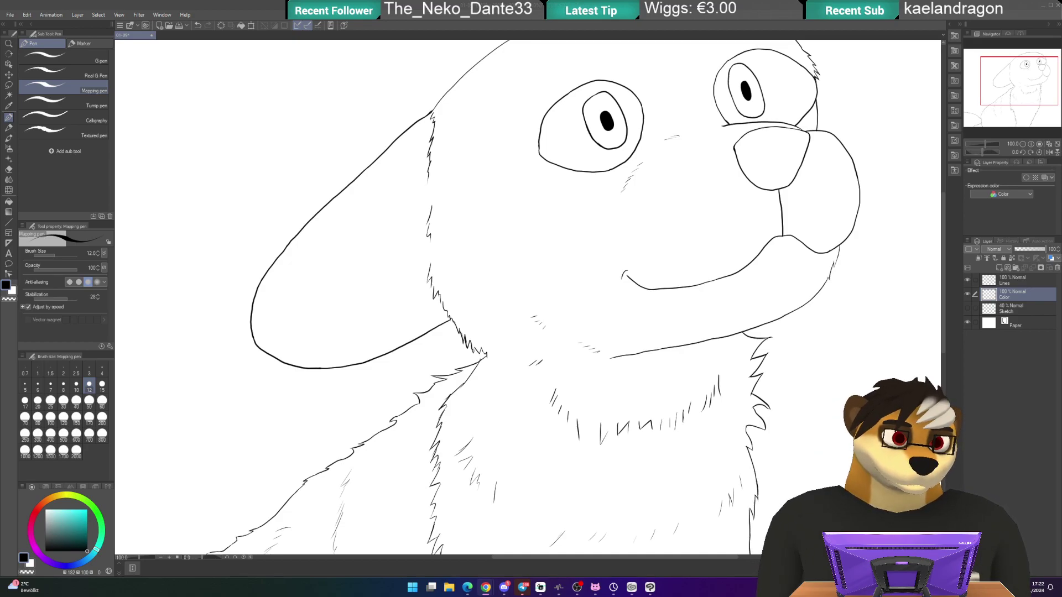
# - Bring the browser window with the fox reference photo over the canvas, narrow it to view the photo, and put it away
pyautogui.moveTo(1061, 161); pyautogui.dragTo(526, 111)
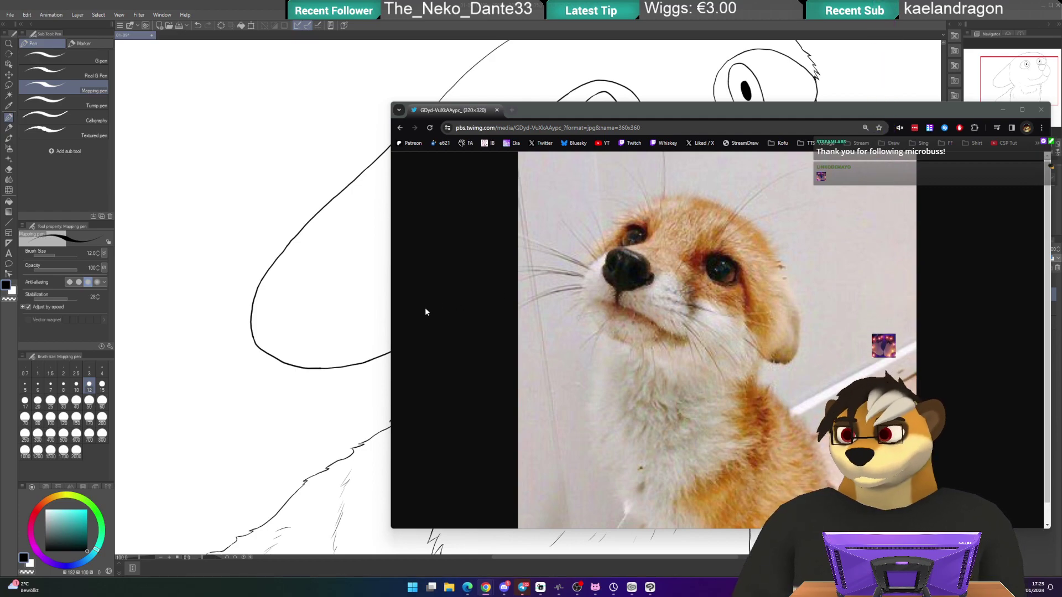
pyautogui.moveTo(391, 313); pyautogui.dragTo(621, 320)
pyautogui.moveTo(884, 108); pyautogui.dragTo(299, 47)
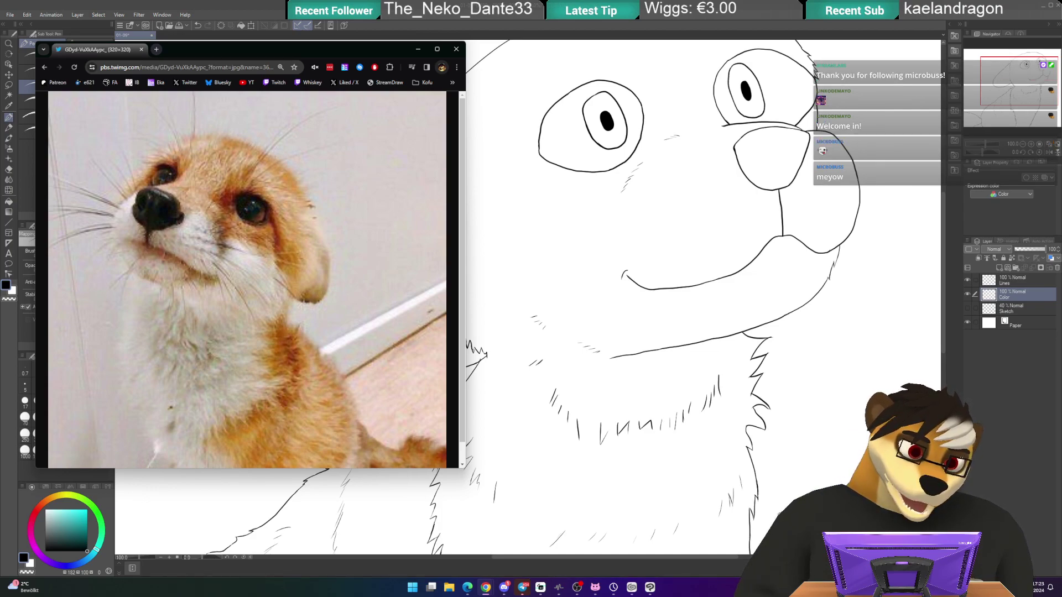
pyautogui.hotkey('alt', 'Tab')
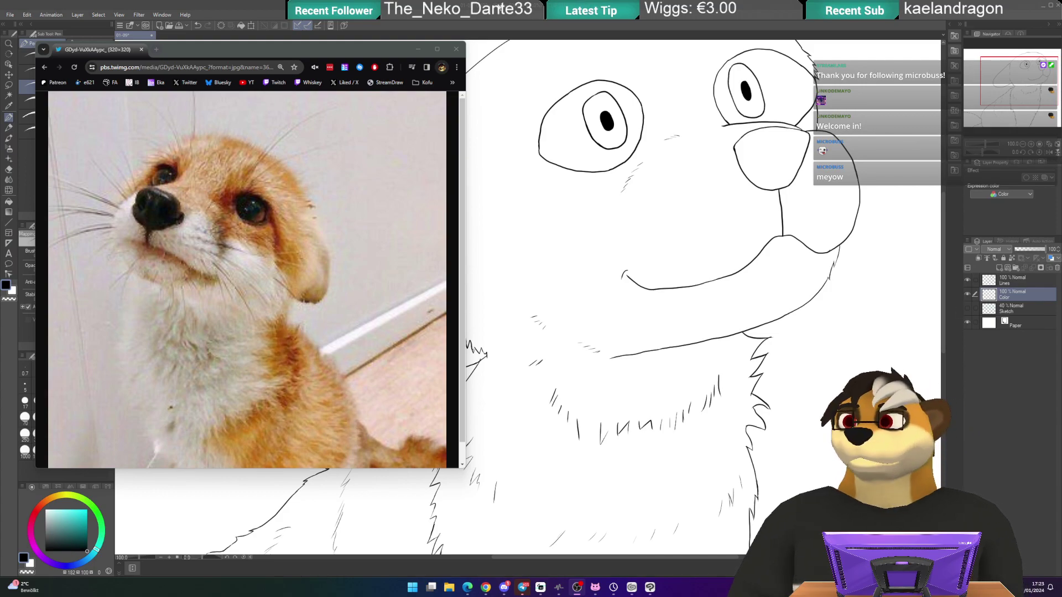
pyautogui.click(449, 50)
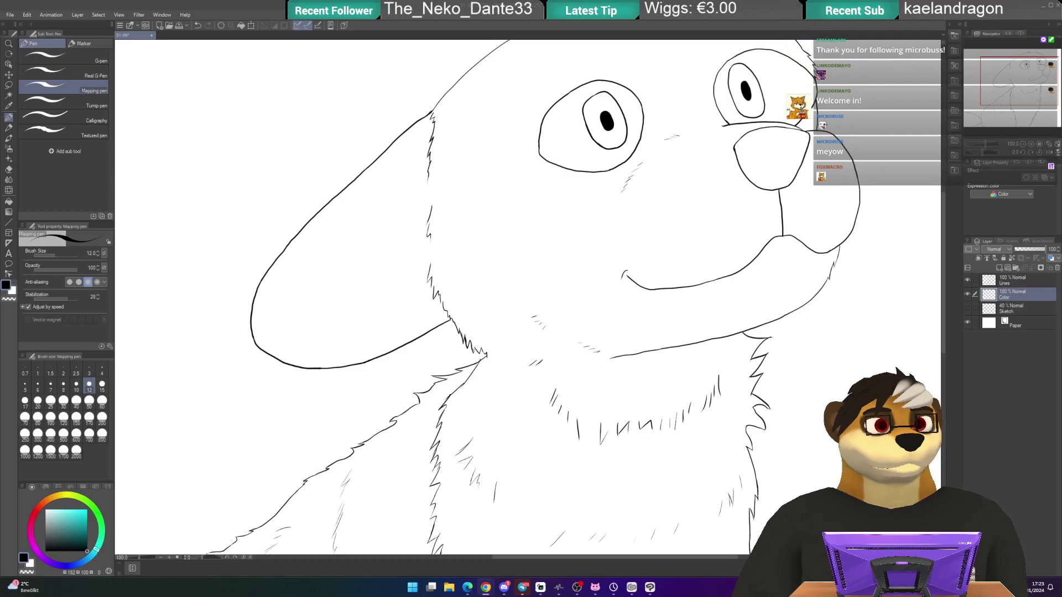
pyautogui.click(162, 15)
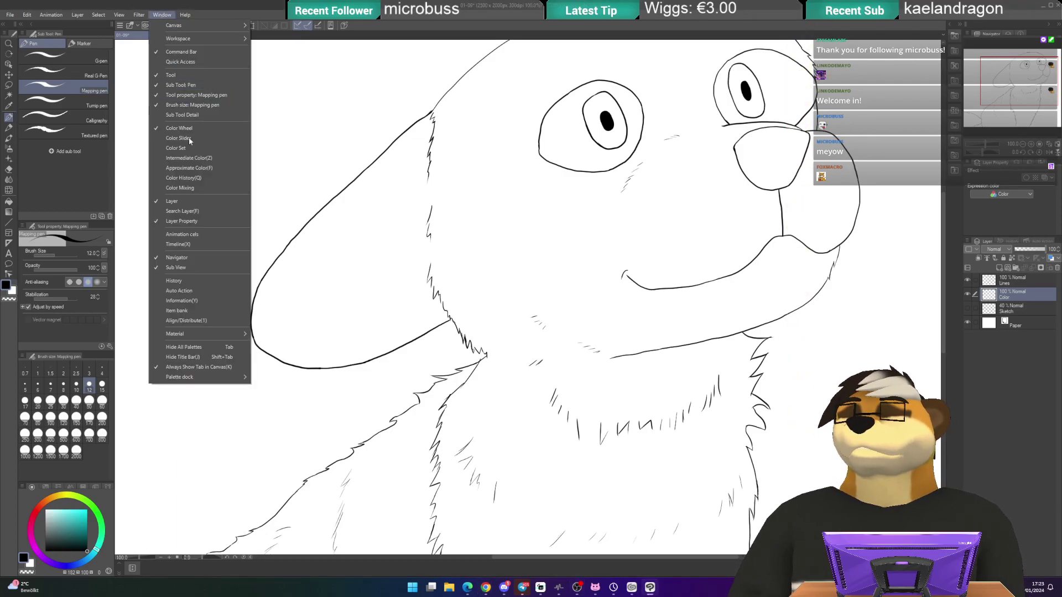
pyautogui.press('Escape')
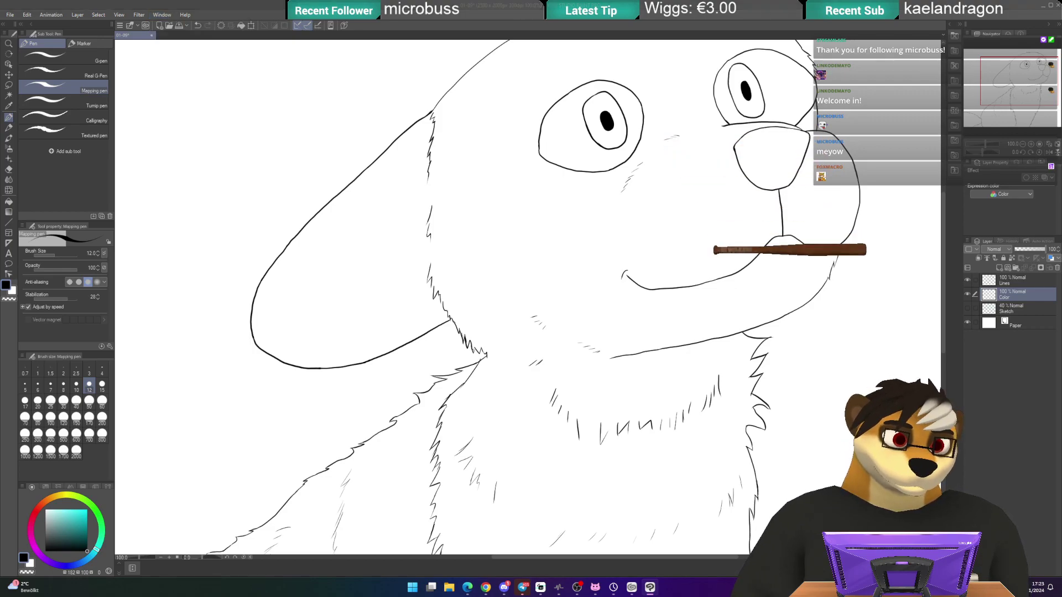
pyautogui.hotkey('ctrl', 'o')
pyautogui.doubleClick(717, 70)
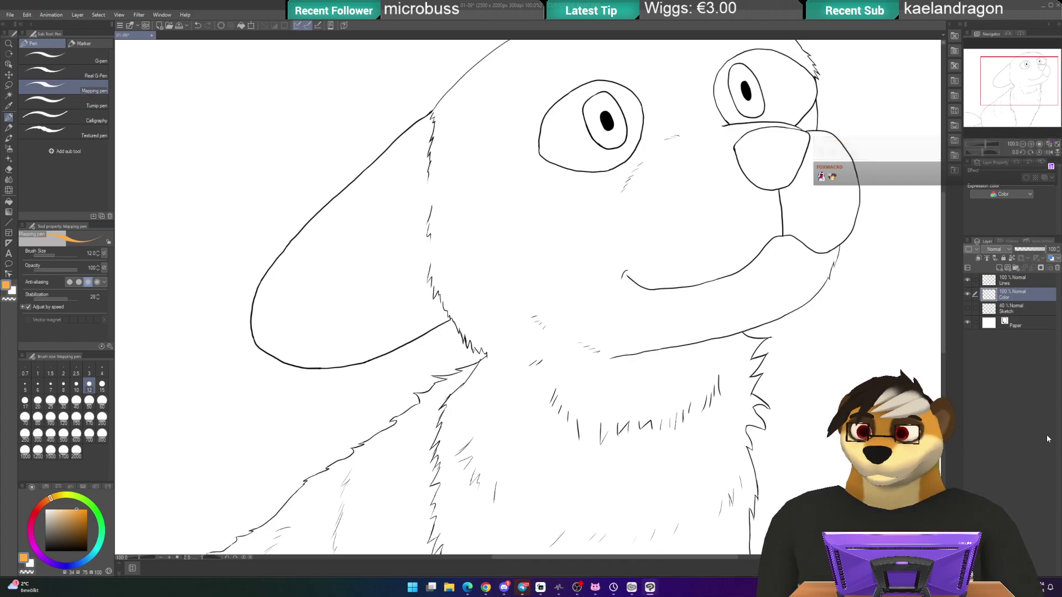
# - Auto-select the nose with reference to all layers, fill it with dark grey on the Color layer, and deselect
pyautogui.moveTo(483, 205); pyautogui.dragTo(482, 229)
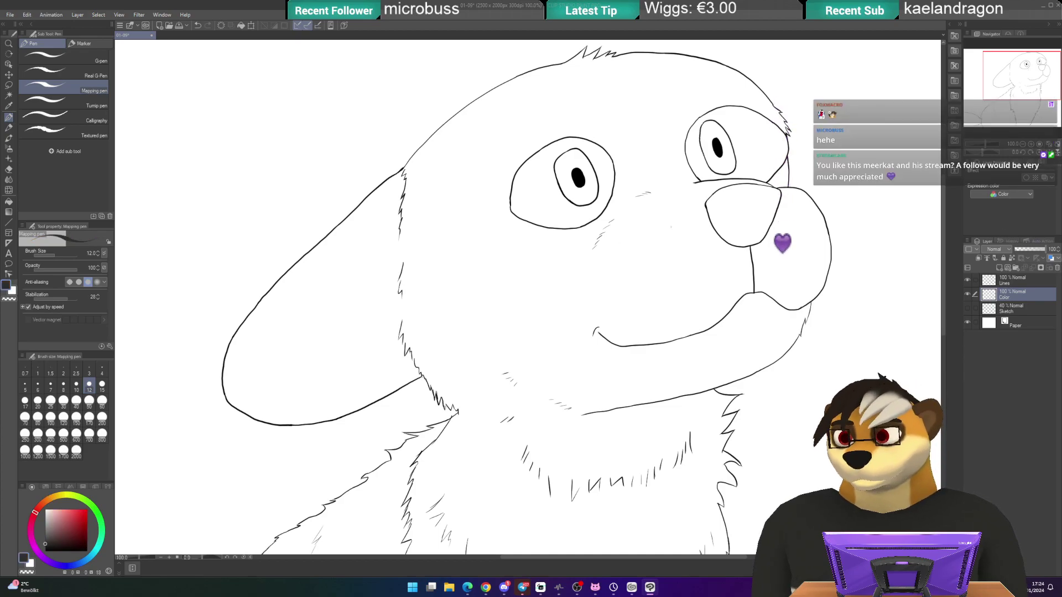
pyautogui.press('m')
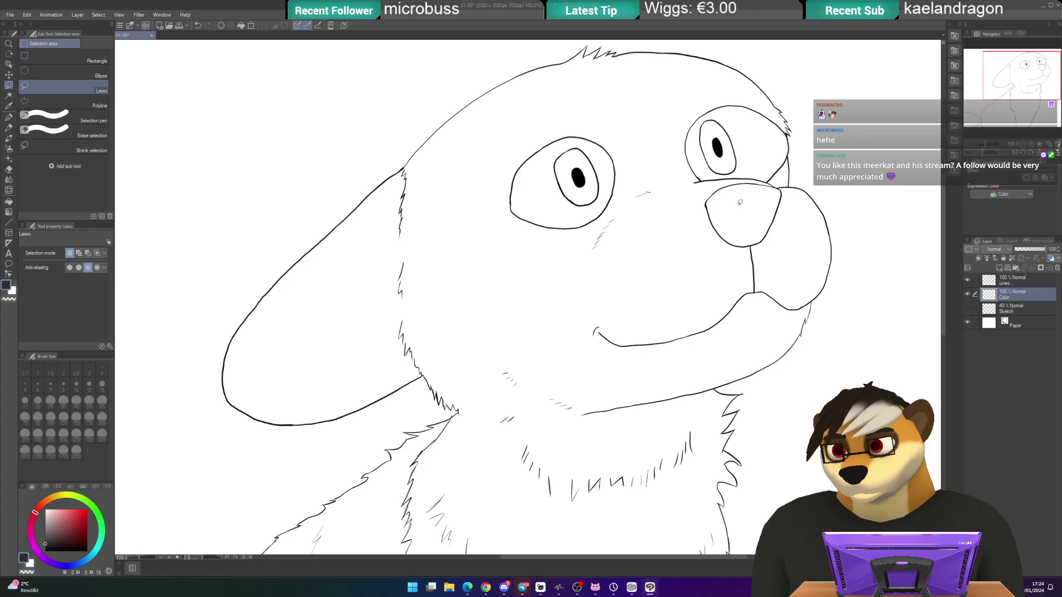
pyautogui.press('w')
pyautogui.click(734, 208)
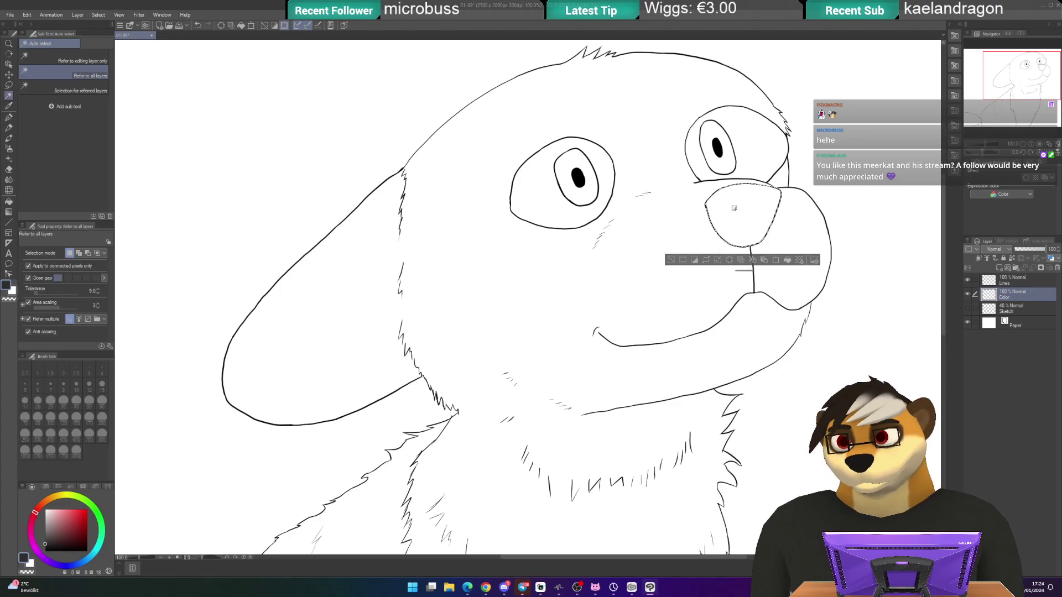
pyautogui.click(787, 260)
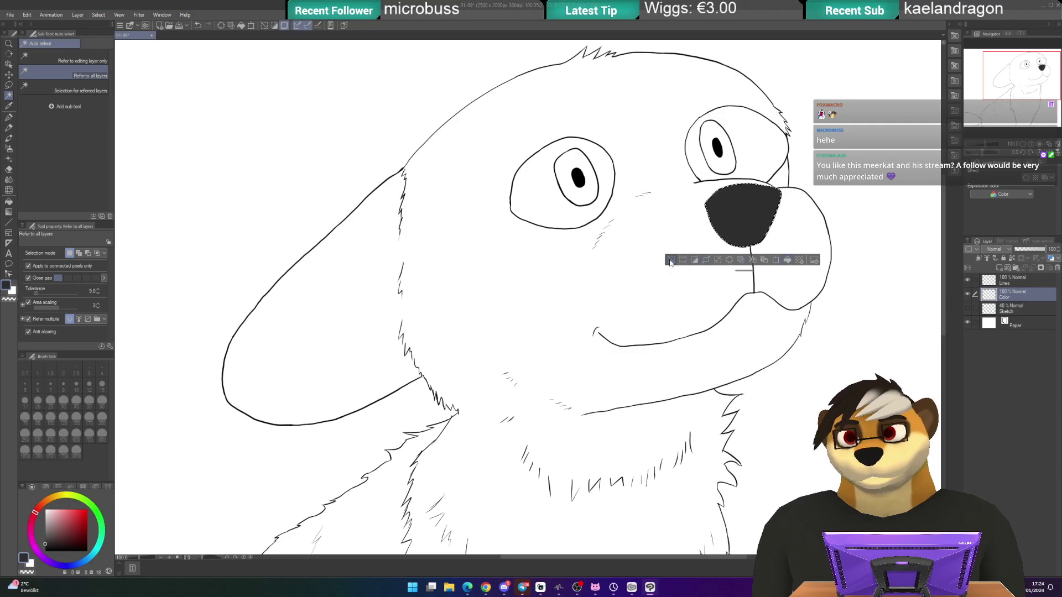
pyautogui.click(670, 260)
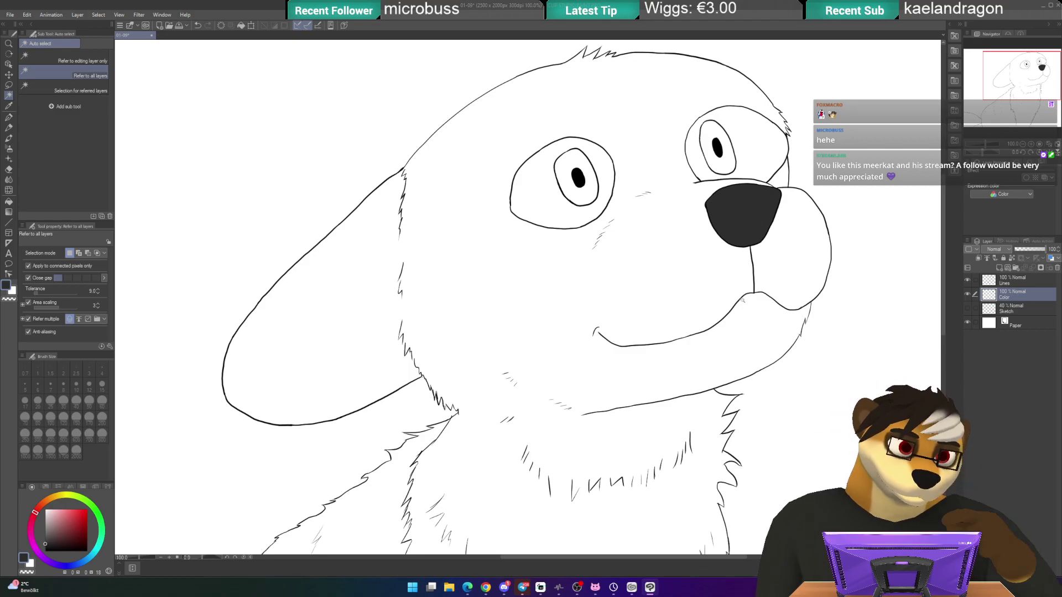
# - Auto-select the irises of both eyes, fill them with brown on the Color layer, and deselect
pyautogui.scroll(2, 675, 144)
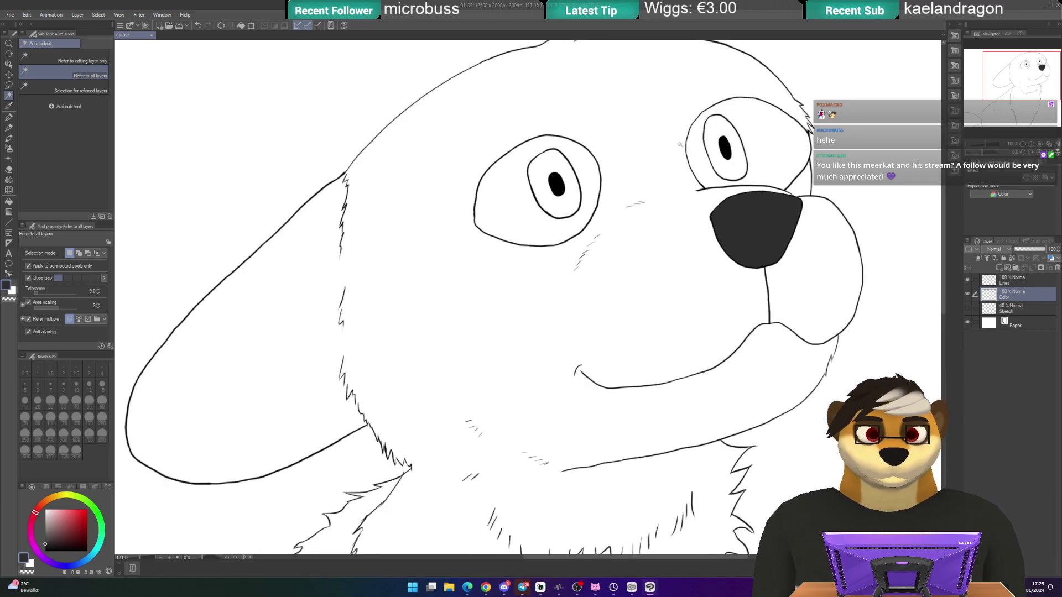
pyautogui.scroll(2, 676, 145)
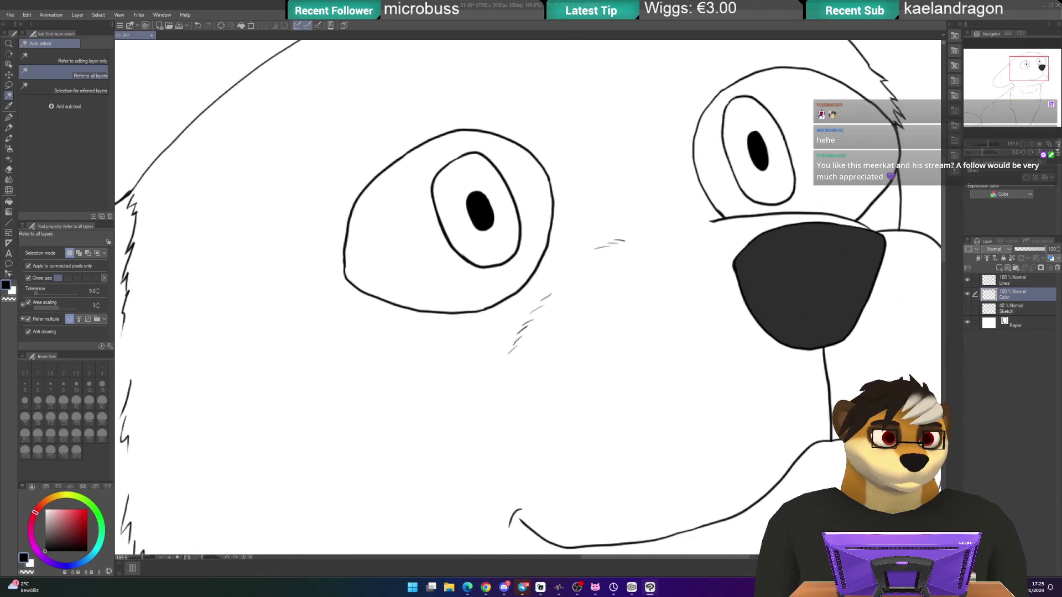
pyautogui.click(76, 534)
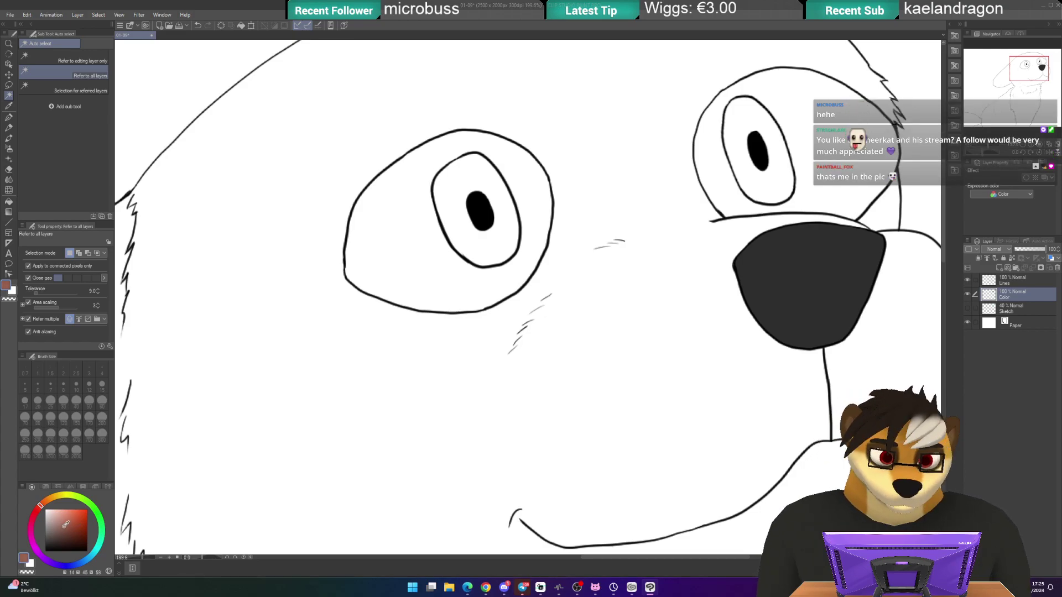
pyautogui.click(48, 500)
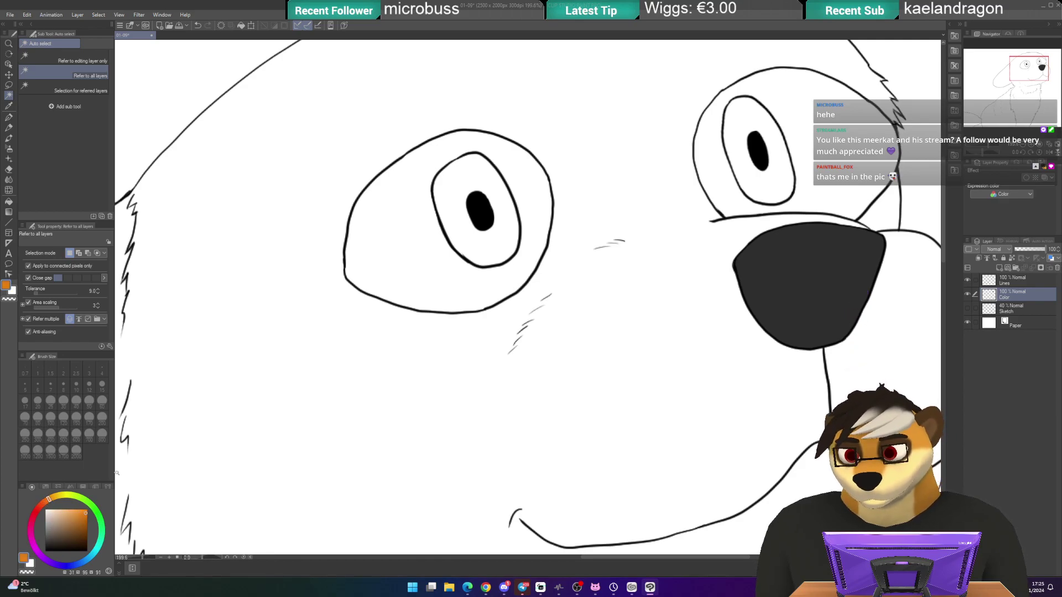
pyautogui.click(481, 245)
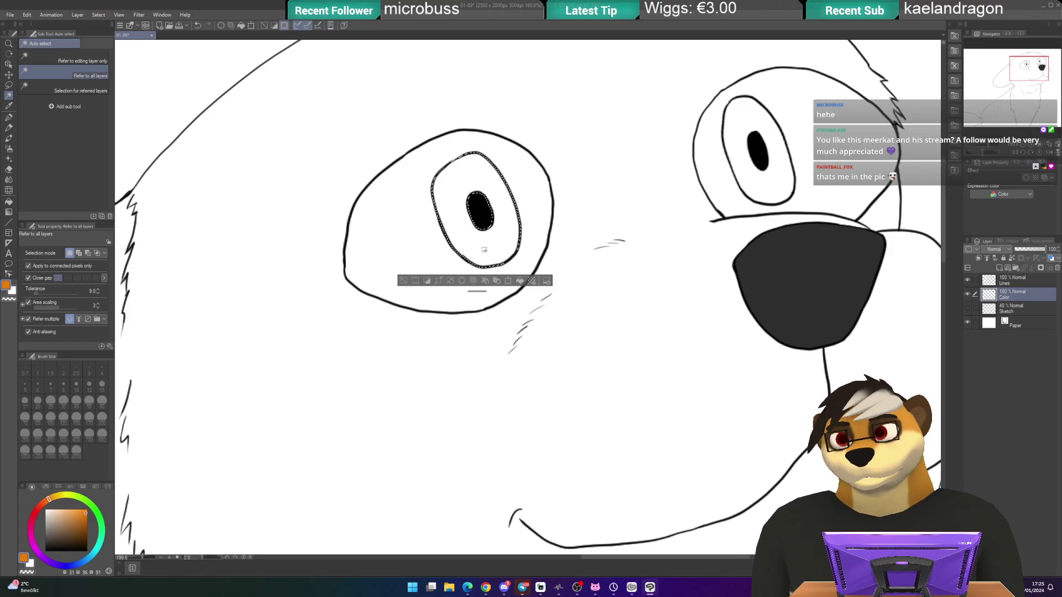
pyautogui.click(774, 190)
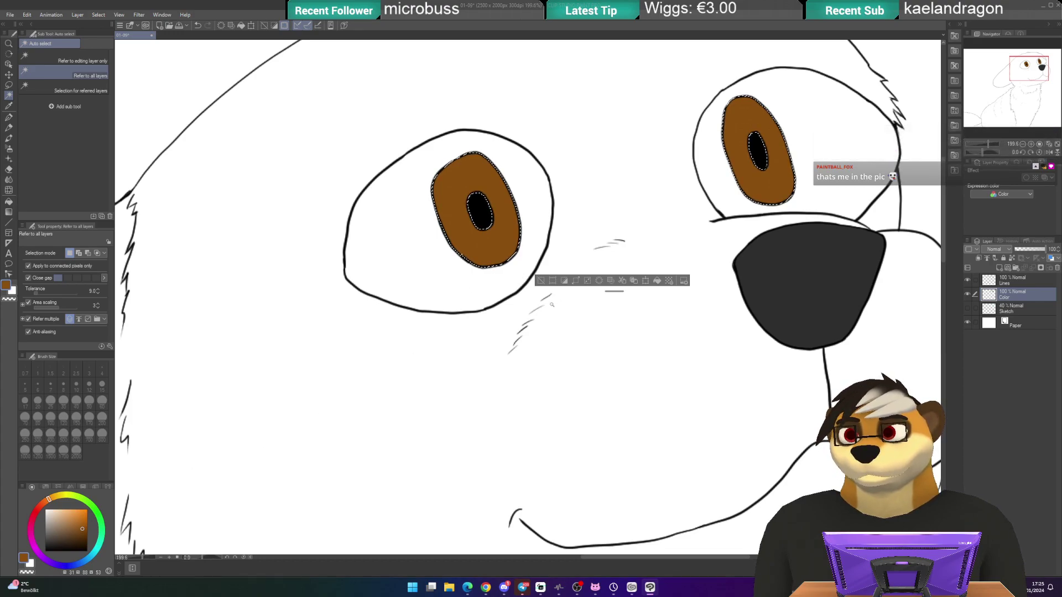
pyautogui.click(541, 281)
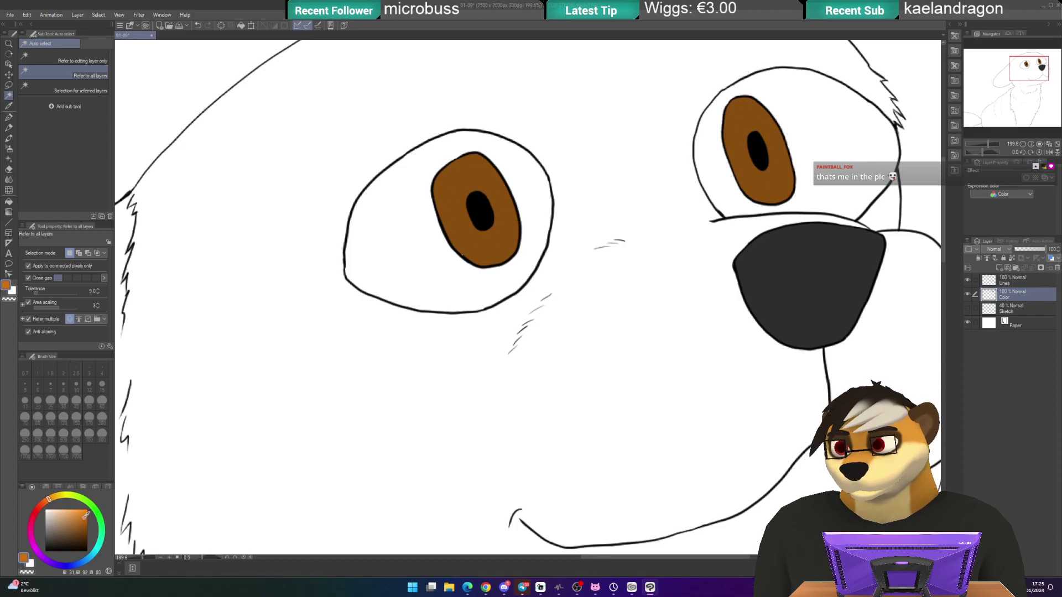
# - Outline a lighter orange highlight across the base of the near eye's iris with the Mapping pen, fill it, and smooth its seam
pyautogui.press('p')
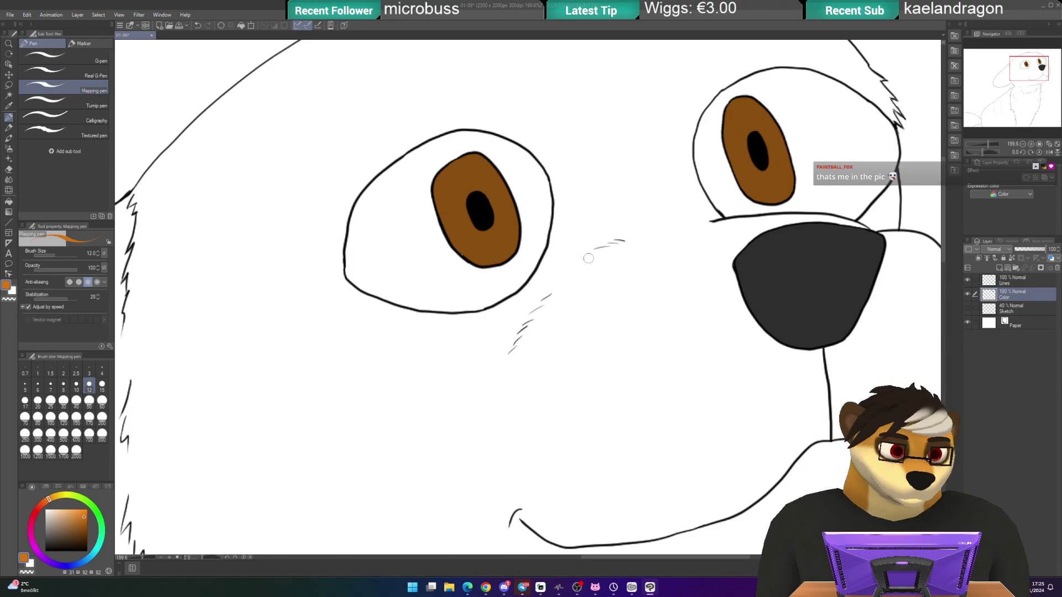
pyautogui.press('shift')
pyautogui.hotkey('ctrl', 'z')
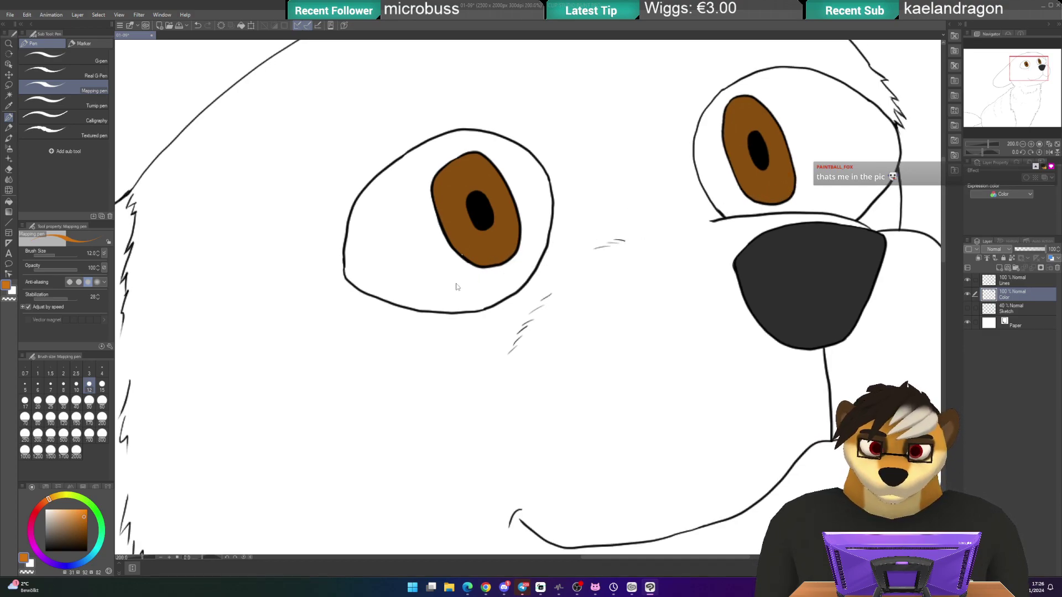
pyautogui.scroll(3, 487, 281)
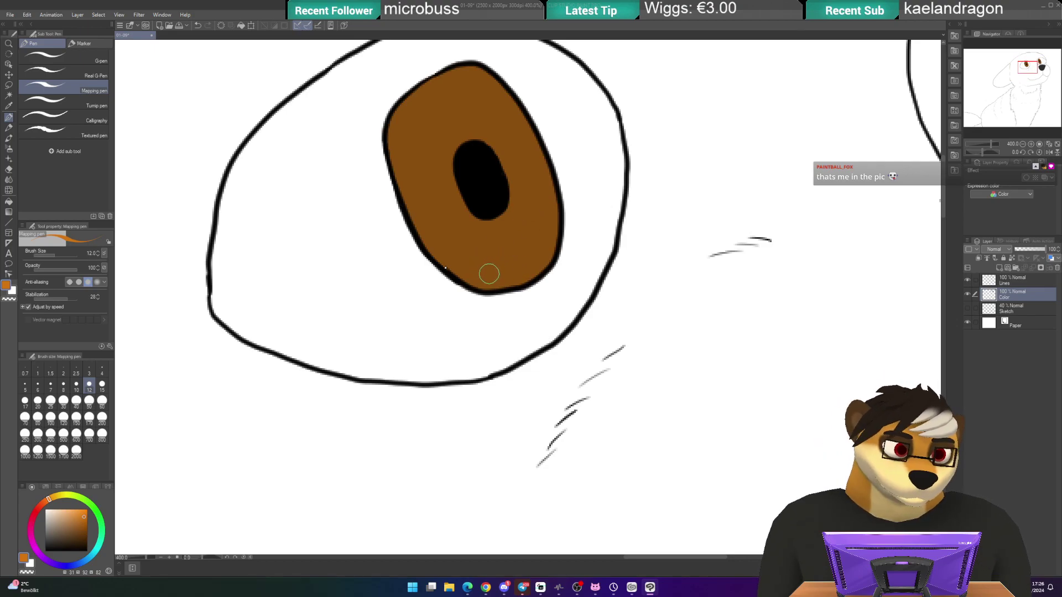
pyautogui.moveTo(456, 275)
pyautogui.mouseDown()
pyautogui.moveTo(488, 243)
pyautogui.moveTo(522, 242)
pyautogui.moveTo(544, 266)
pyautogui.mouseUp()
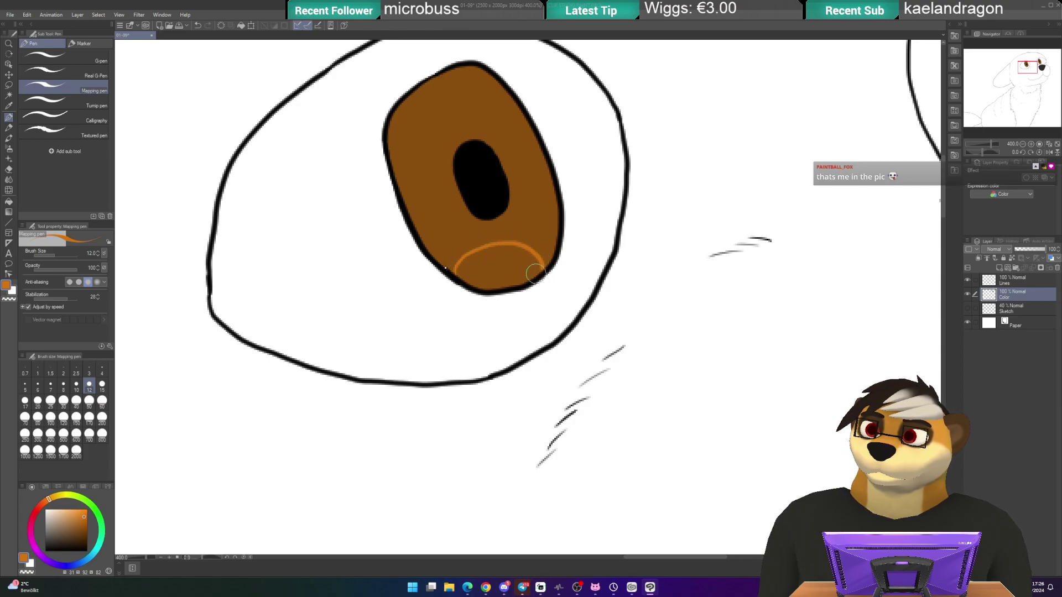
pyautogui.press('w')
pyautogui.click(497, 268)
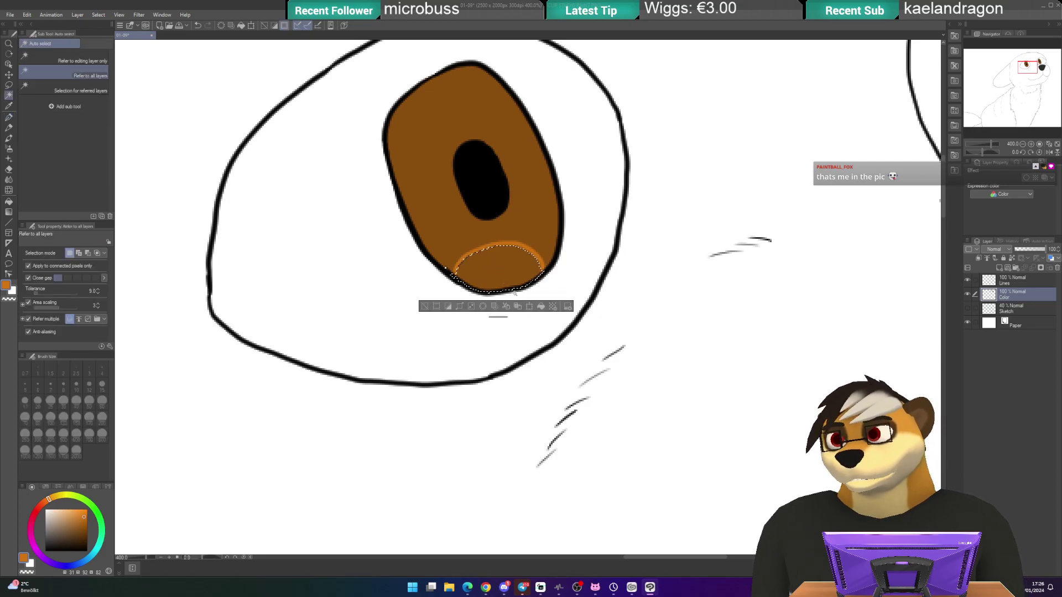
pyautogui.click(541, 307)
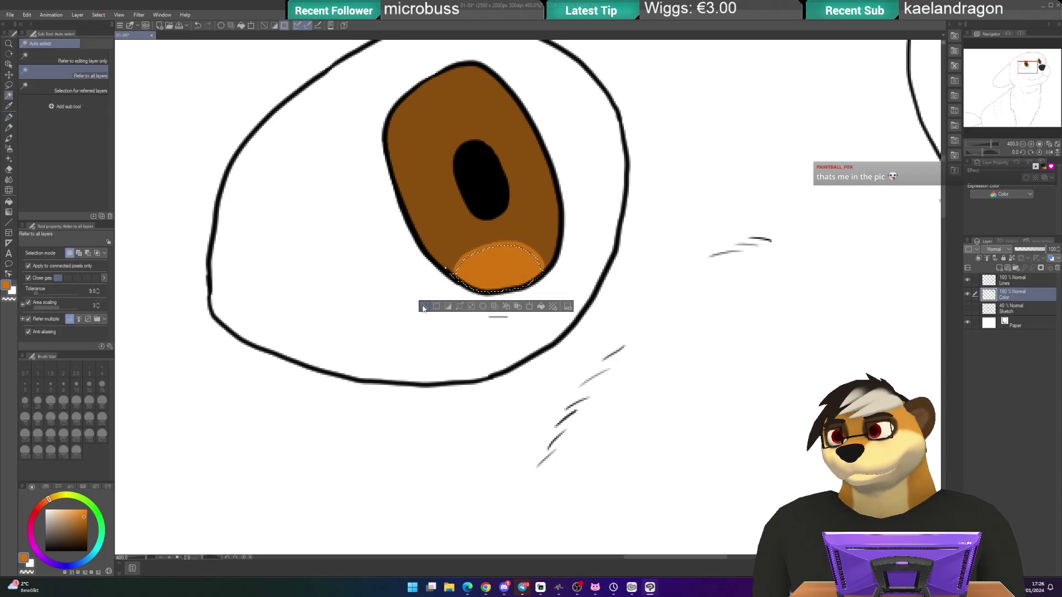
pyautogui.click(423, 308)
pyautogui.press('p')
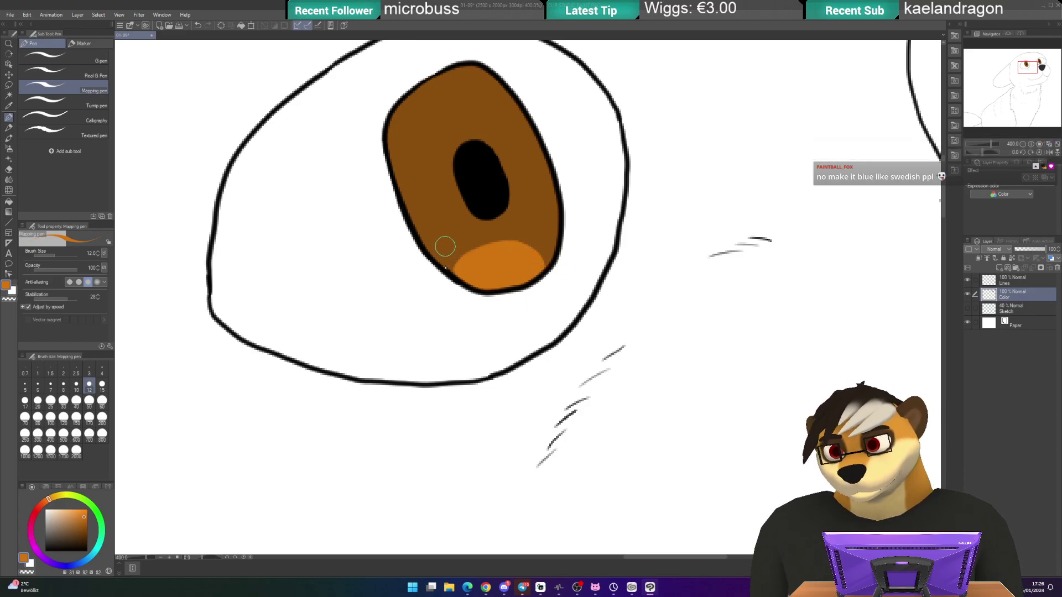
pyautogui.keyDown('alt'); pyautogui.click(457, 227); pyautogui.keyUp('alt')
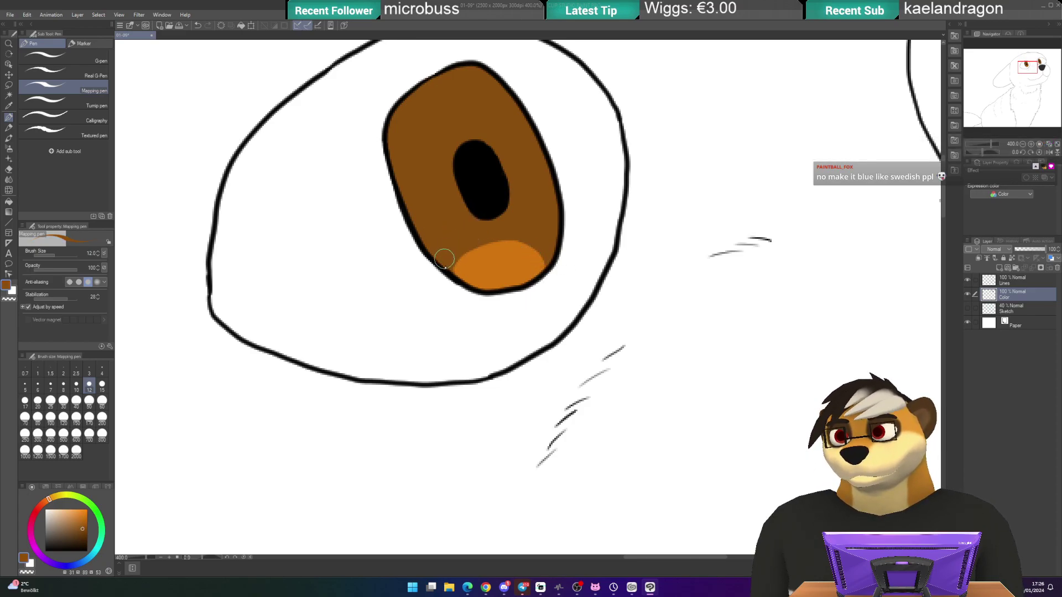
# - Sample the orange, outline a matching highlight at the base of the far eye's iris, fill it, and smooth its seam
pyautogui.keyDown('alt'); pyautogui.click(489, 272); pyautogui.keyUp('alt')
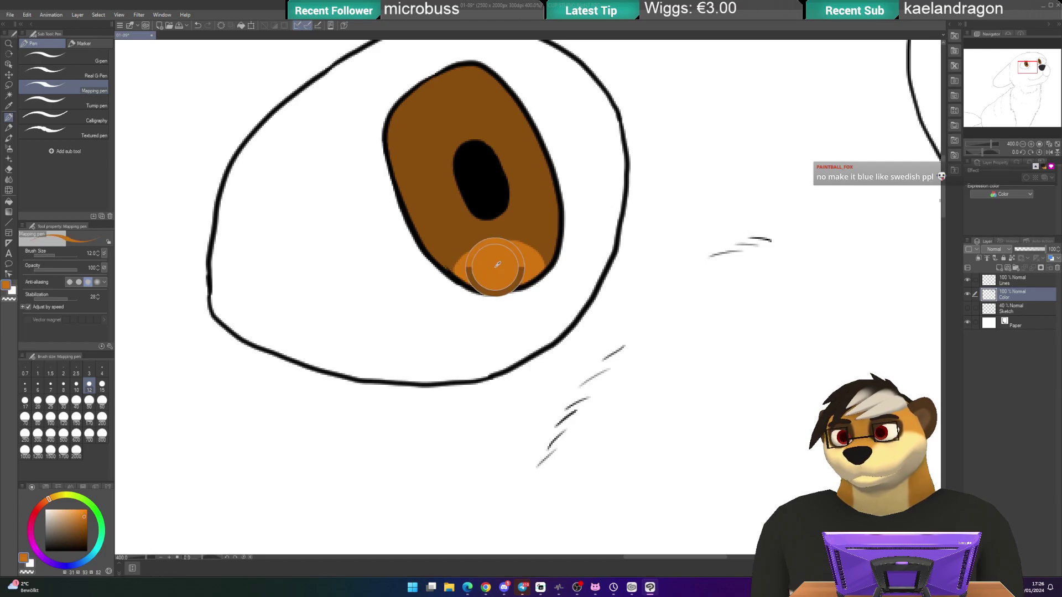
pyautogui.moveTo(646, 257); pyautogui.dragTo(554, 288)
pyautogui.moveTo(612, 260); pyautogui.dragTo(555, 287)
pyautogui.moveTo(646, 223); pyautogui.dragTo(605, 292)
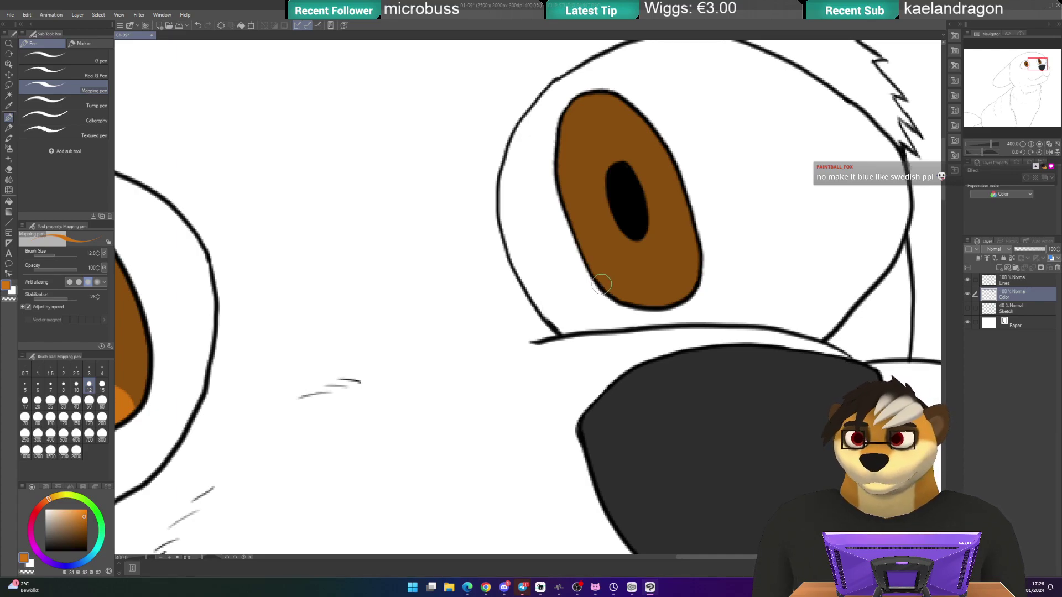
pyautogui.moveTo(601, 282)
pyautogui.mouseDown()
pyautogui.moveTo(629, 264)
pyautogui.moveTo(656, 264)
pyautogui.moveTo(684, 295)
pyautogui.mouseUp()
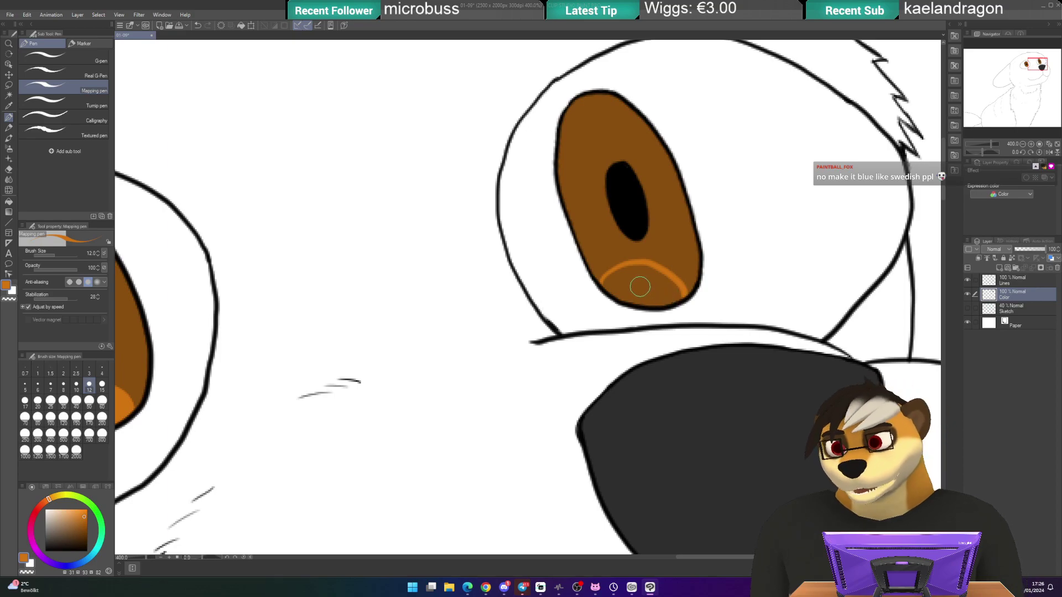
pyautogui.press('w')
pyautogui.click(636, 286)
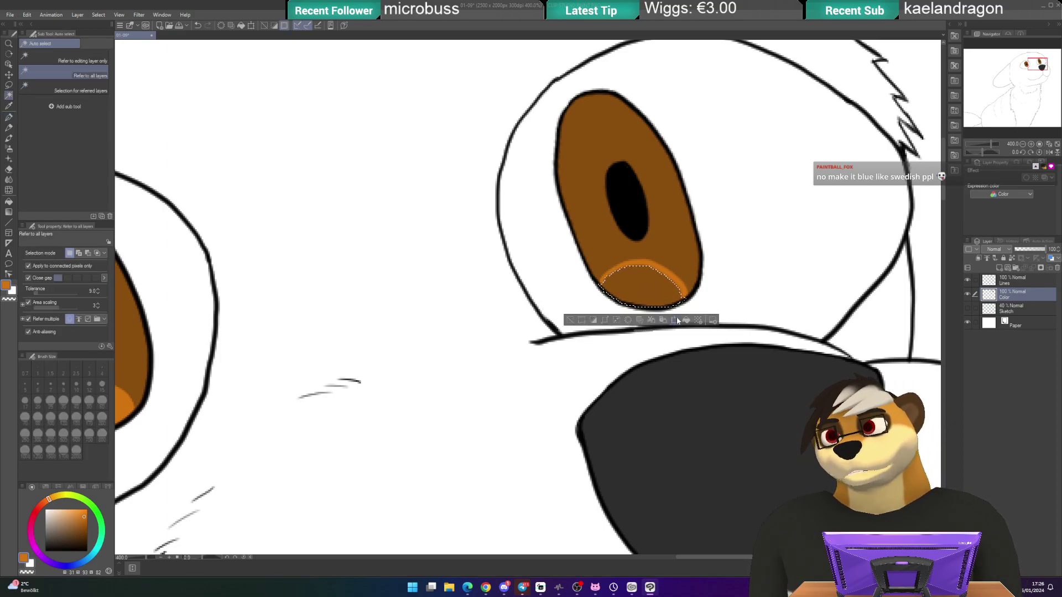
pyautogui.click(686, 319)
pyautogui.click(574, 320)
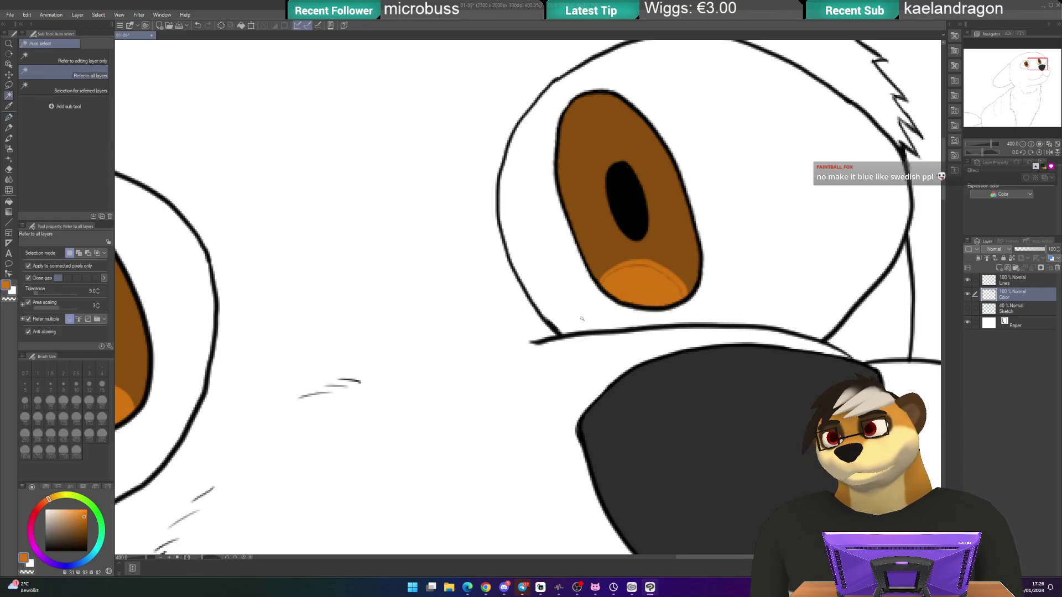
pyautogui.press('p')
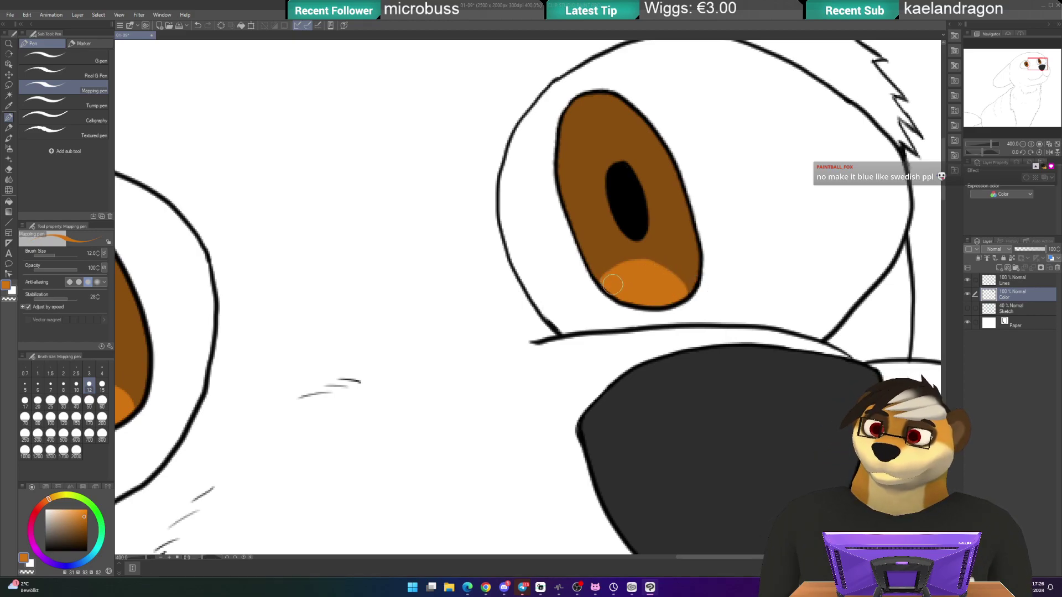
# - Paint a small white oval reflection at the upper outer edge of the far eye's iris and refine its shape
pyautogui.press('c')
pyautogui.moveTo(518, 204); pyautogui.dragTo(525, 244)
pyautogui.moveTo(579, 149)
pyautogui.mouseDown()
pyautogui.moveTo(583, 168)
pyautogui.moveTo(570, 152)
pyautogui.moveTo(580, 170)
pyautogui.mouseUp()
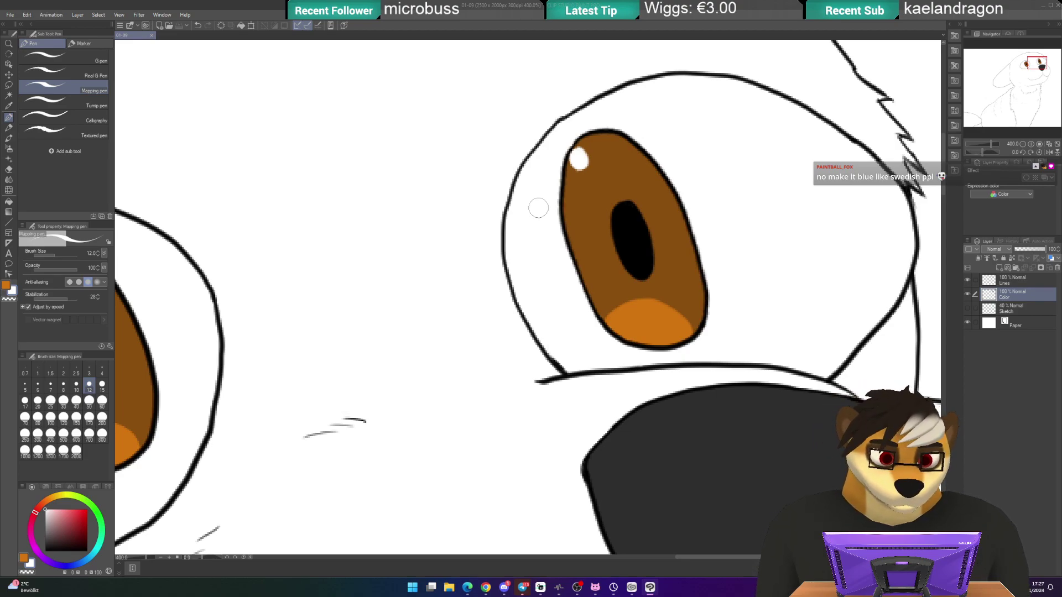
pyautogui.scroll(1, 538, 208)
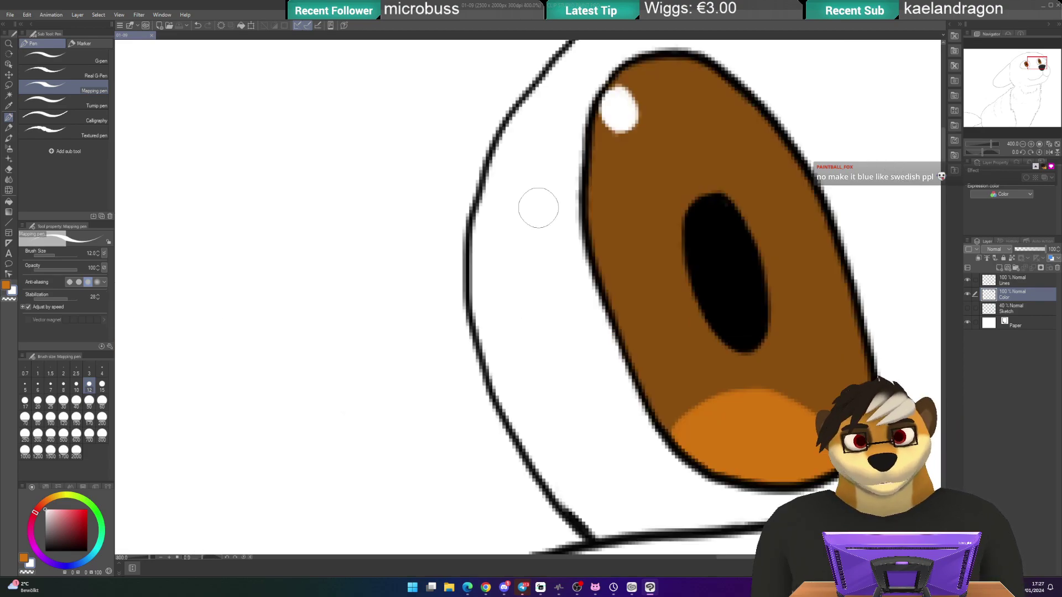
pyautogui.scroll(1, 633, 206)
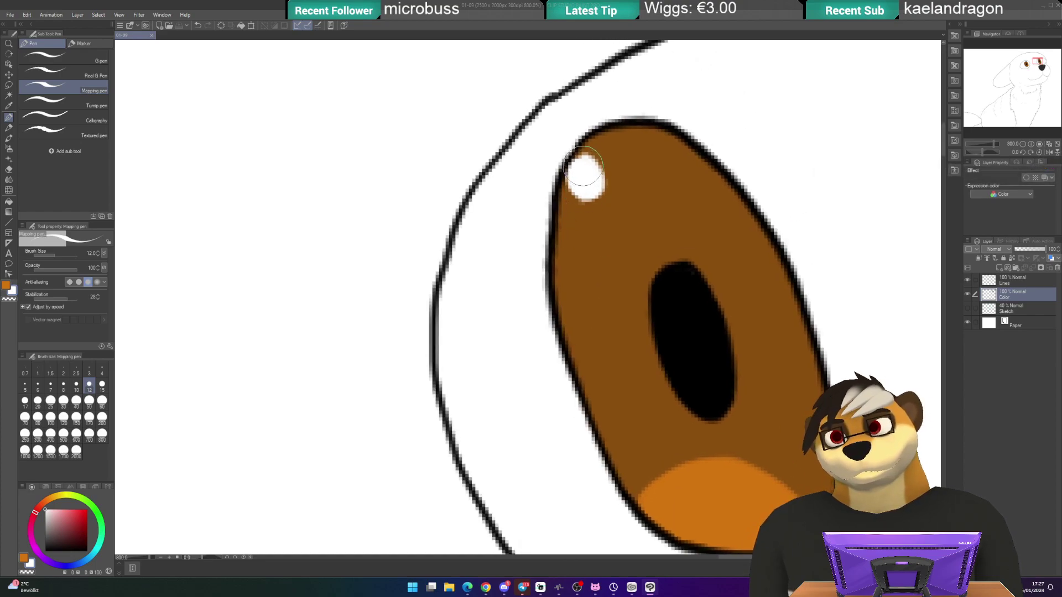
pyautogui.moveTo(598, 184)
pyautogui.mouseDown()
pyautogui.moveTo(577, 205)
pyautogui.moveTo(566, 191)
pyautogui.moveTo(573, 173)
pyautogui.moveTo(579, 197)
pyautogui.mouseUp()
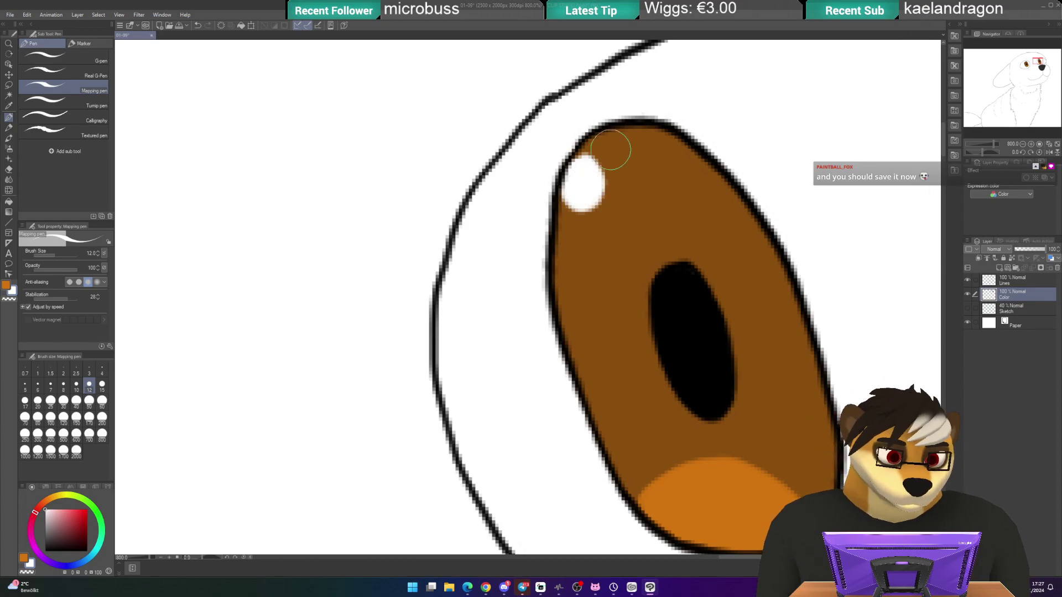
# - Paint a matching small white oval reflection near the upper edge of the near eye's iris
pyautogui.scroll(-2, 611, 150)
pyautogui.moveTo(445, 307); pyautogui.dragTo(615, 236)
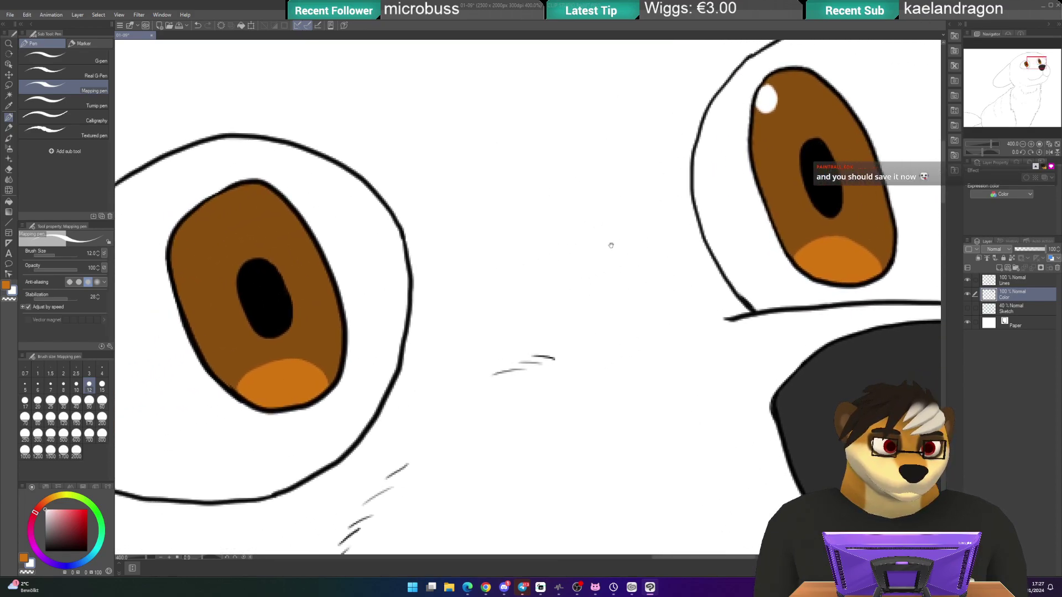
pyautogui.moveTo(501, 301); pyautogui.dragTo(593, 266)
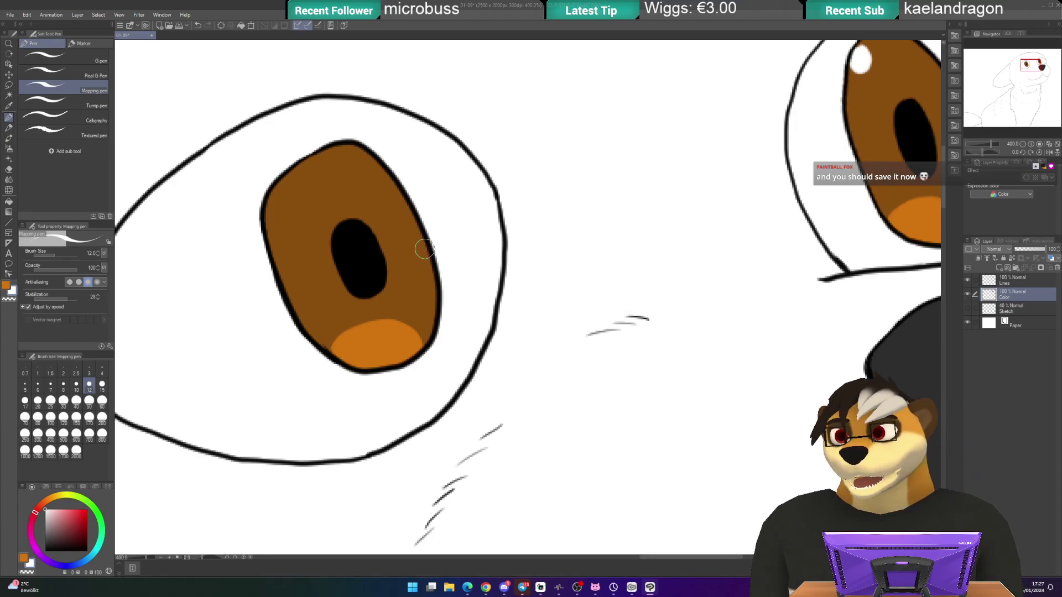
pyautogui.moveTo(337, 253); pyautogui.dragTo(485, 292)
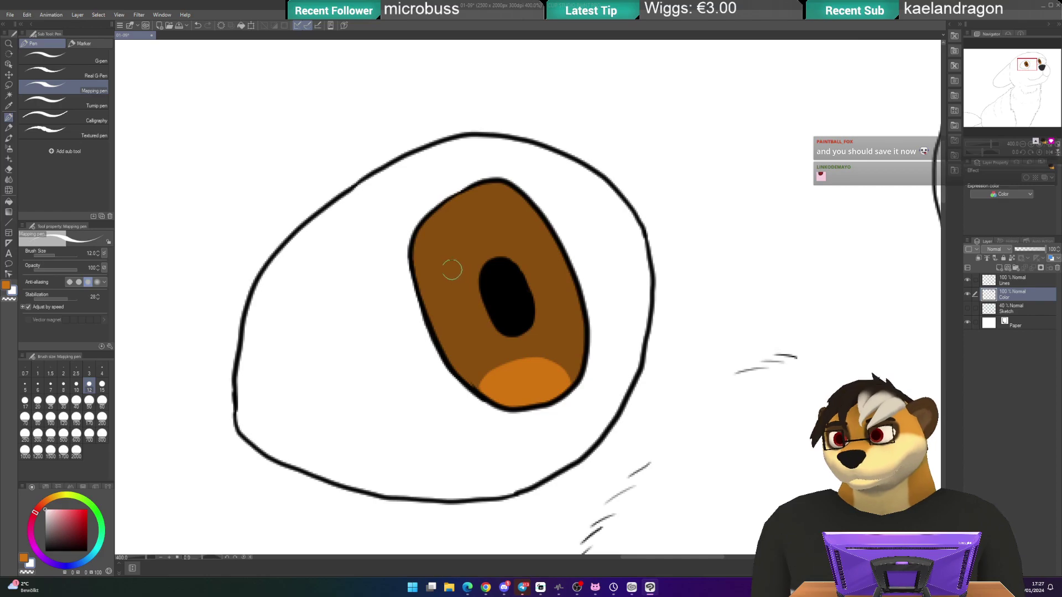
pyautogui.moveTo(422, 229)
pyautogui.mouseDown()
pyautogui.moveTo(424, 255)
pyautogui.moveTo(437, 244)
pyautogui.moveTo(428, 228)
pyautogui.moveTo(432, 239)
pyautogui.mouseUp()
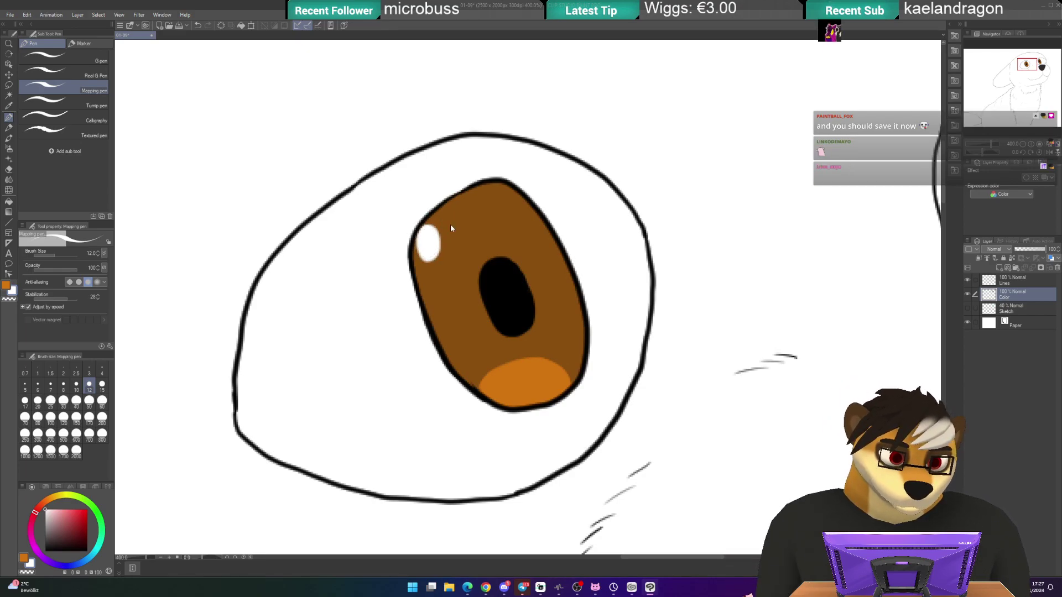
# - Hide the Paper layer so the unpainted areas show as transparent
pyautogui.scroll(-2, 451, 224)
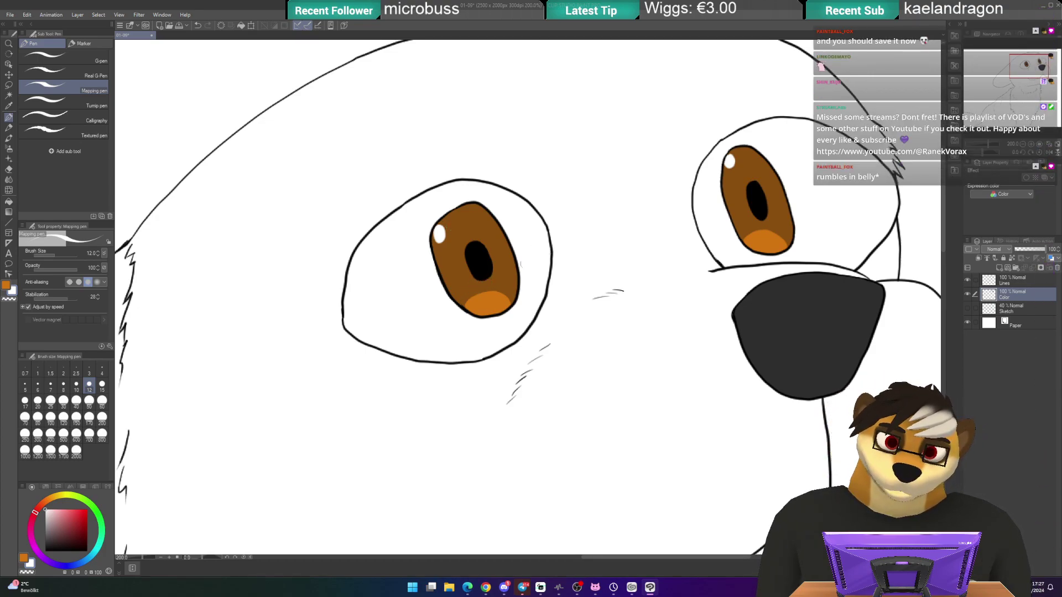
pyautogui.click(967, 323)
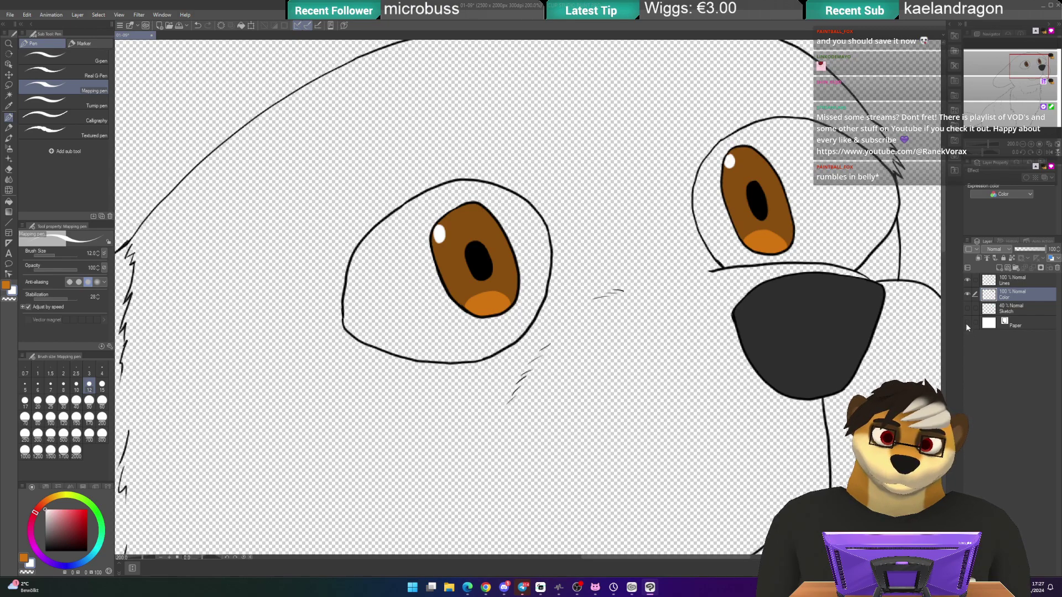
pyautogui.click(968, 323)
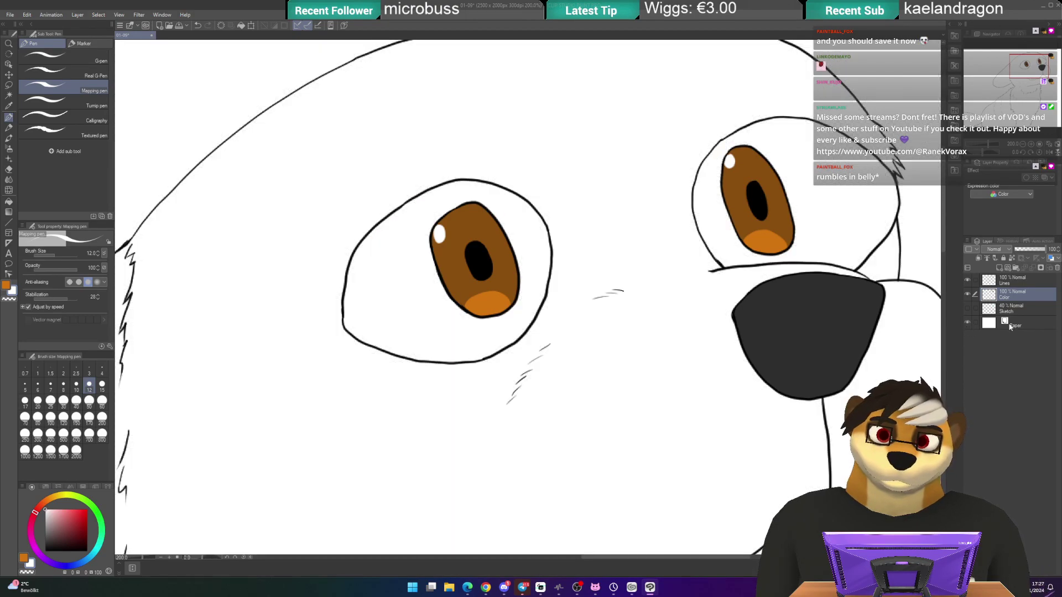
pyautogui.click(967, 323)
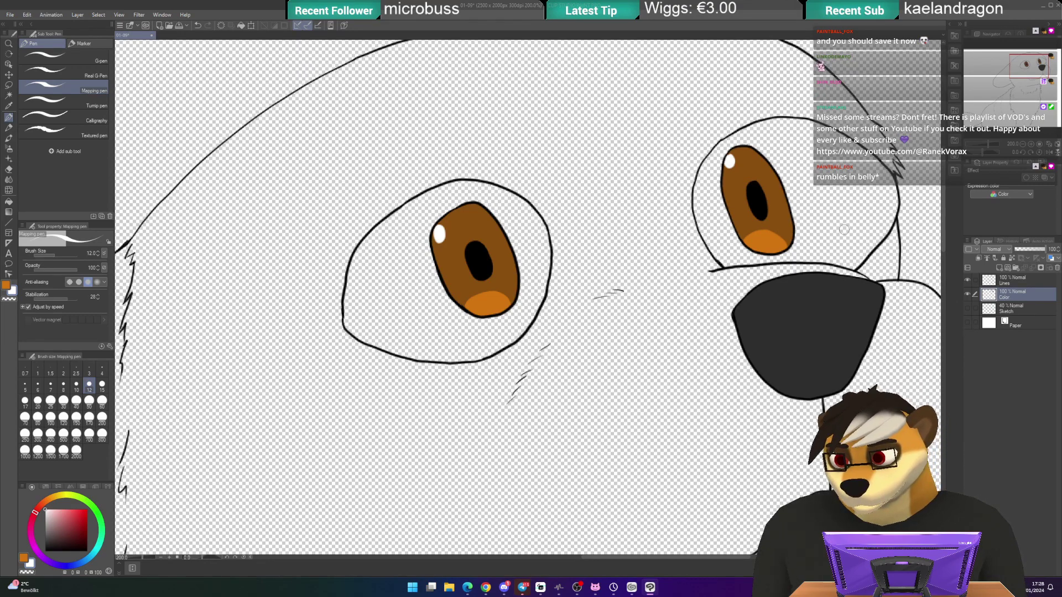
# - Select the empty area around the far eye's iris and fill it with white on the Color layer
pyautogui.press('x')
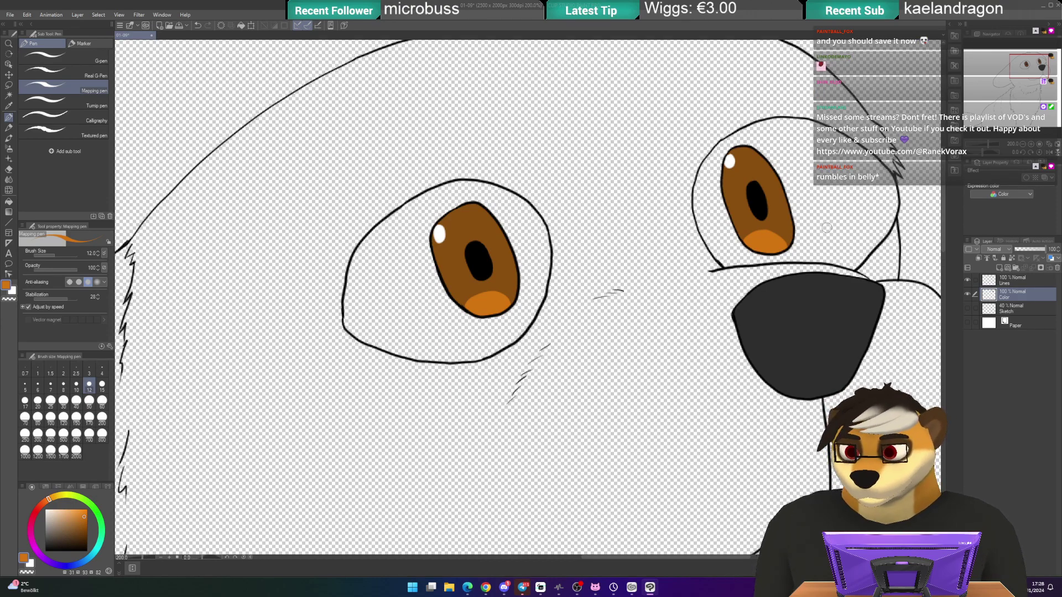
pyautogui.press('g')
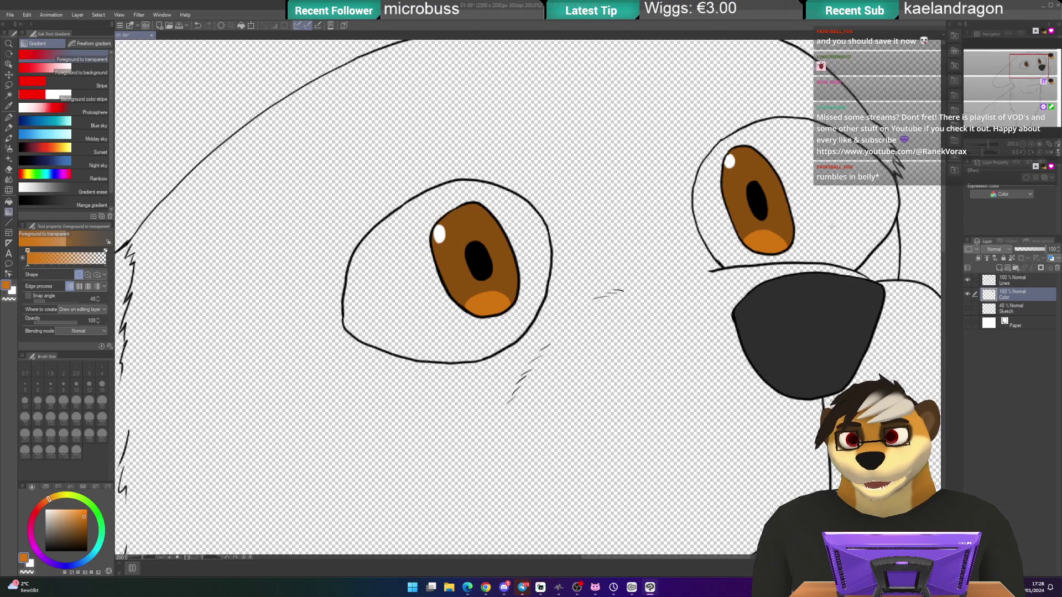
pyautogui.press('w')
pyautogui.click(832, 225)
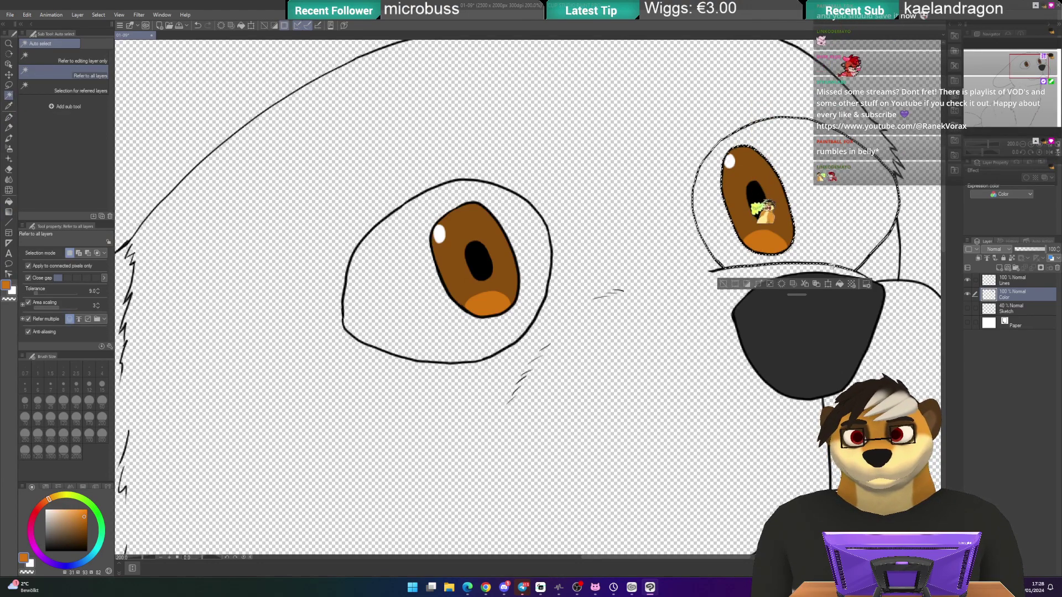
pyautogui.click(839, 284)
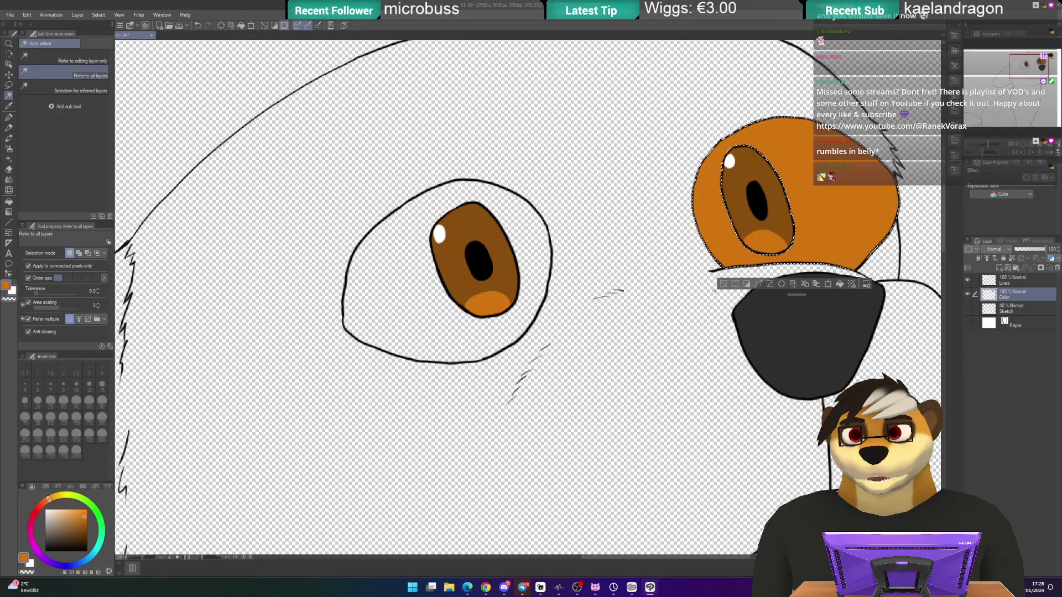
pyautogui.hotkey('ctrl', 'z')
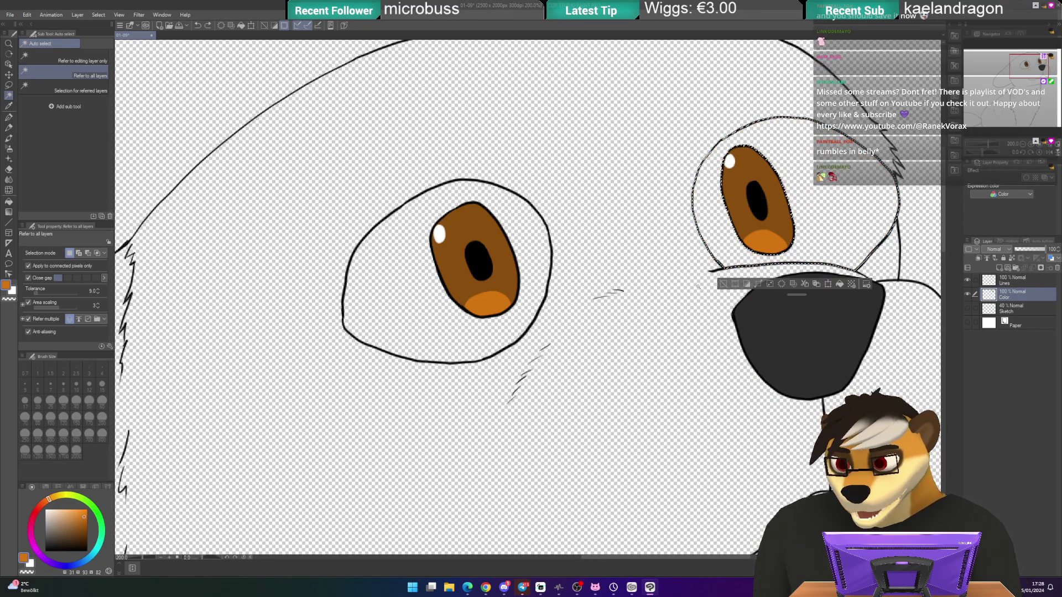
pyautogui.press('x')
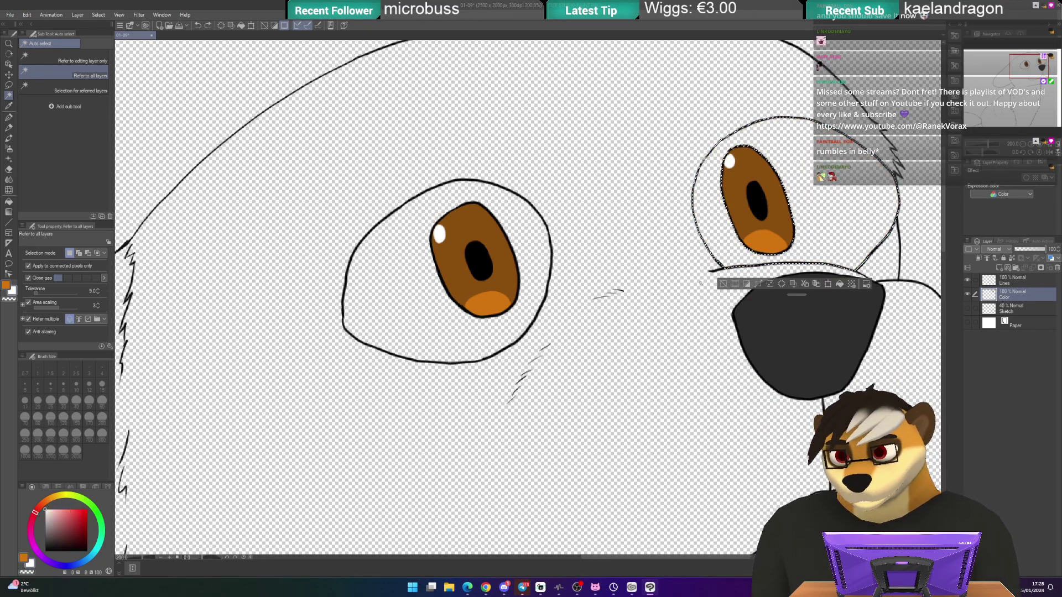
pyautogui.click(827, 284)
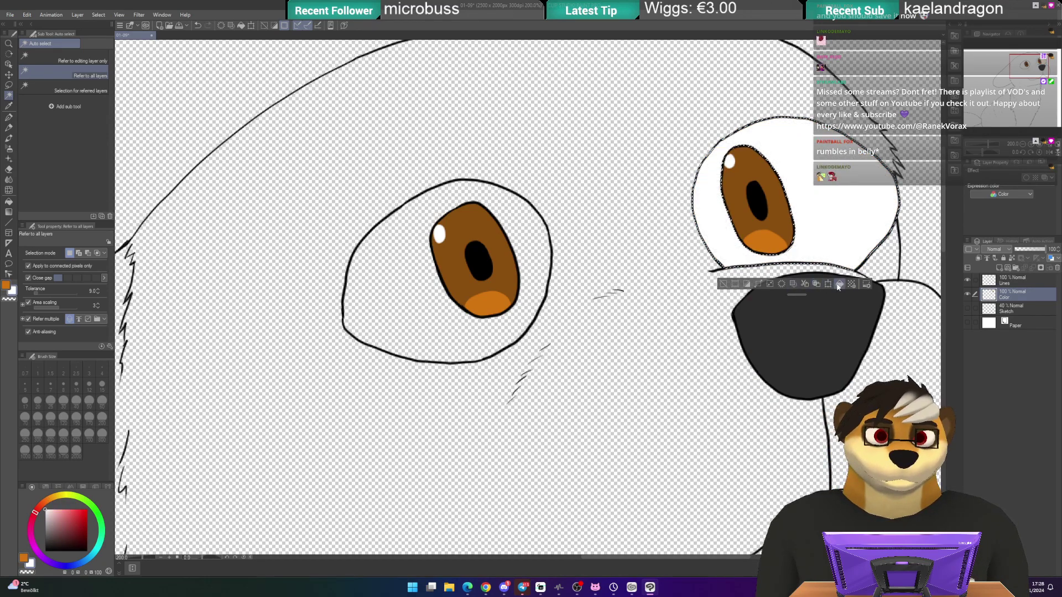
# - Fill the area around the near eye's iris with white, clear the selection, and show the Paper layer again
pyautogui.click(510, 318)
pyautogui.click(489, 378)
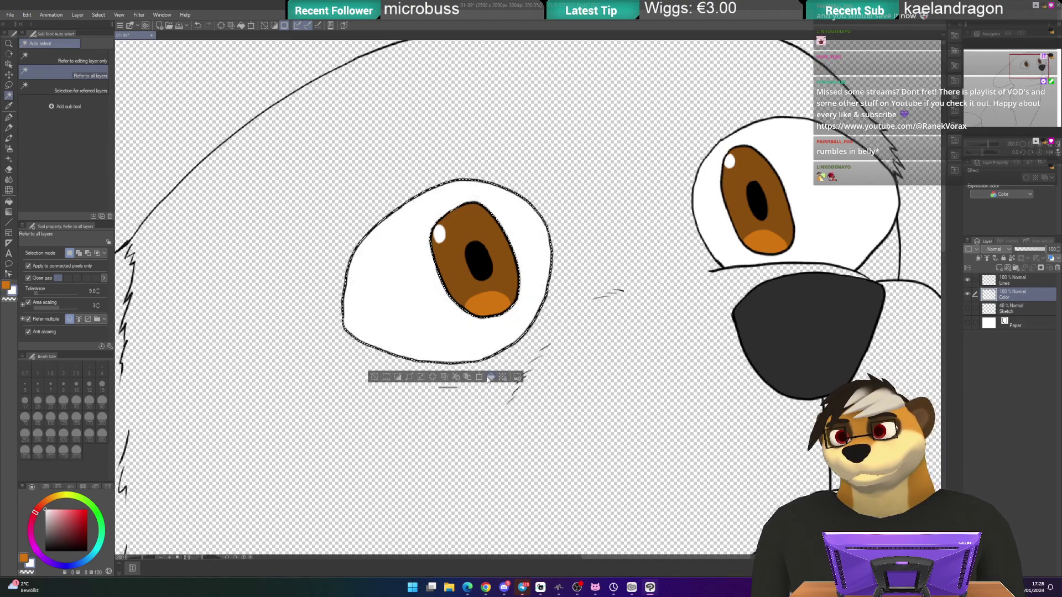
pyautogui.click(372, 377)
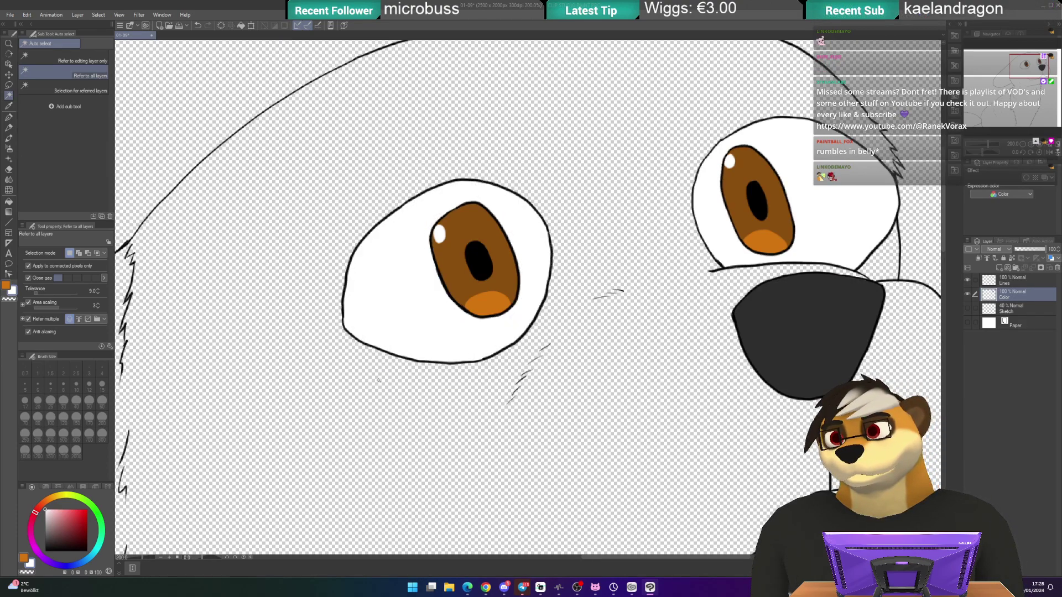
pyautogui.click(968, 323)
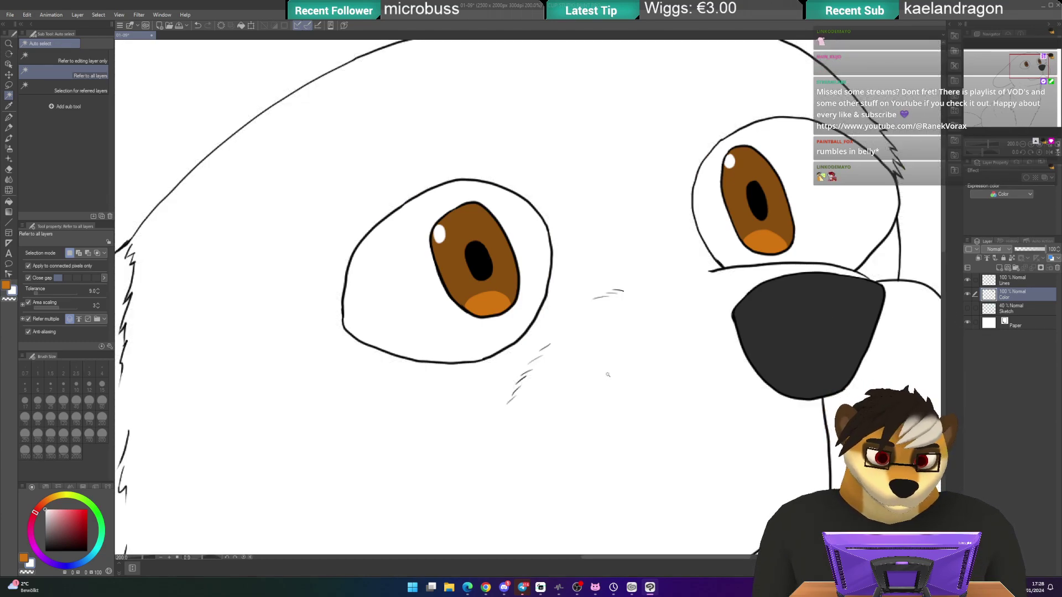
# - Switch to the Mapping pen and choose a muted golden brown as the drawing colour
pyautogui.press('p')
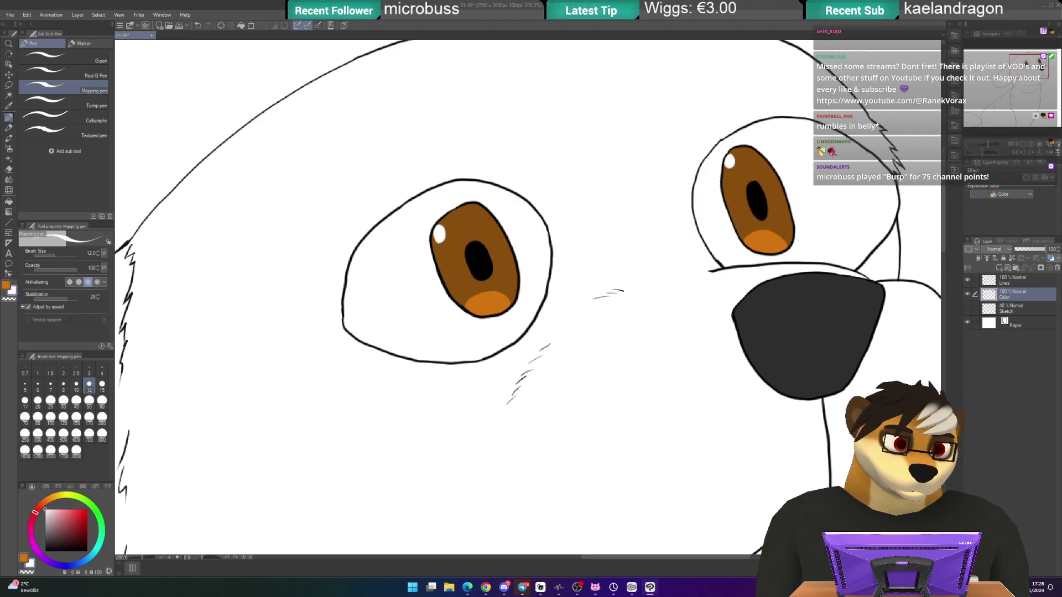
pyautogui.press('x')
pyautogui.press('x')
pyautogui.press('x')
pyautogui.press('x')
pyautogui.press('x')
pyautogui.press('x')
pyautogui.press('x')
pyautogui.moveTo(66, 541); pyautogui.dragTo(76, 529)
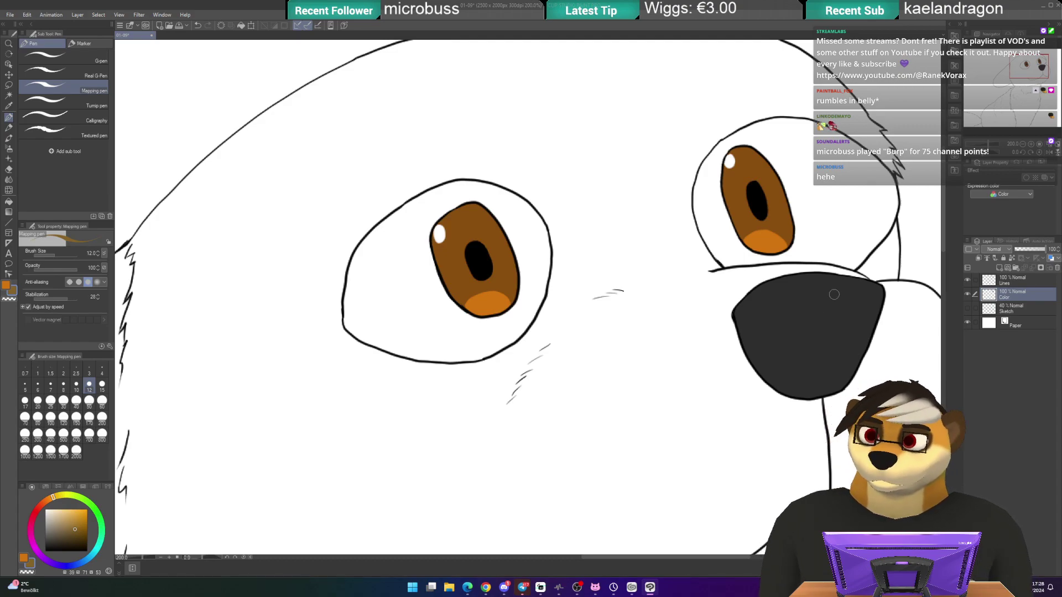
# - Paint a thin, curved golden-brown highlight near the upper edge of the nose, redoing the stroke until its shape fits
pyautogui.moveTo(713, 269); pyautogui.dragTo(540, 209)
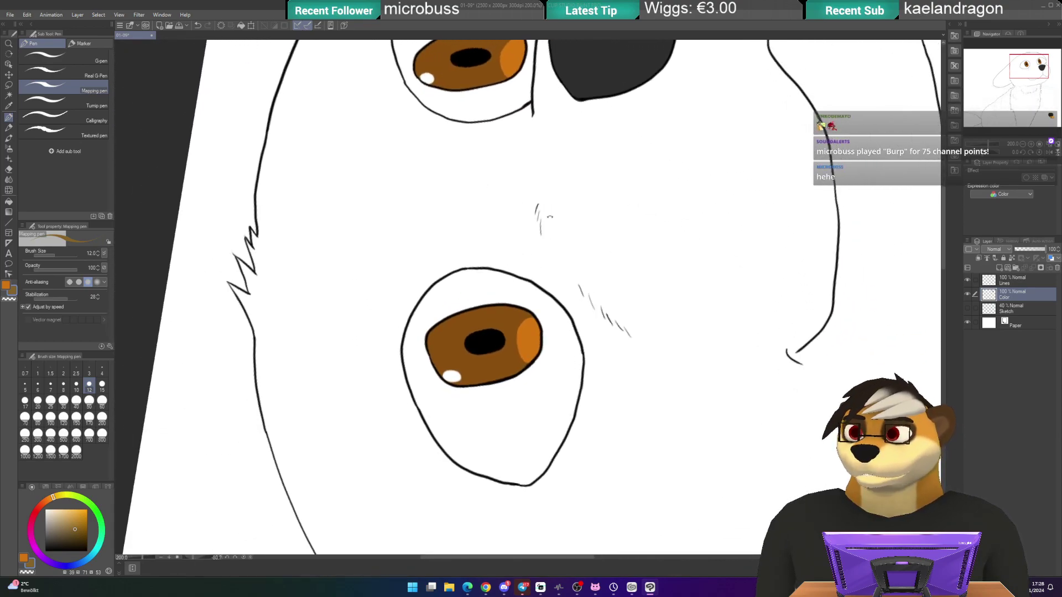
pyautogui.moveTo(689, 150); pyautogui.dragTo(673, 268)
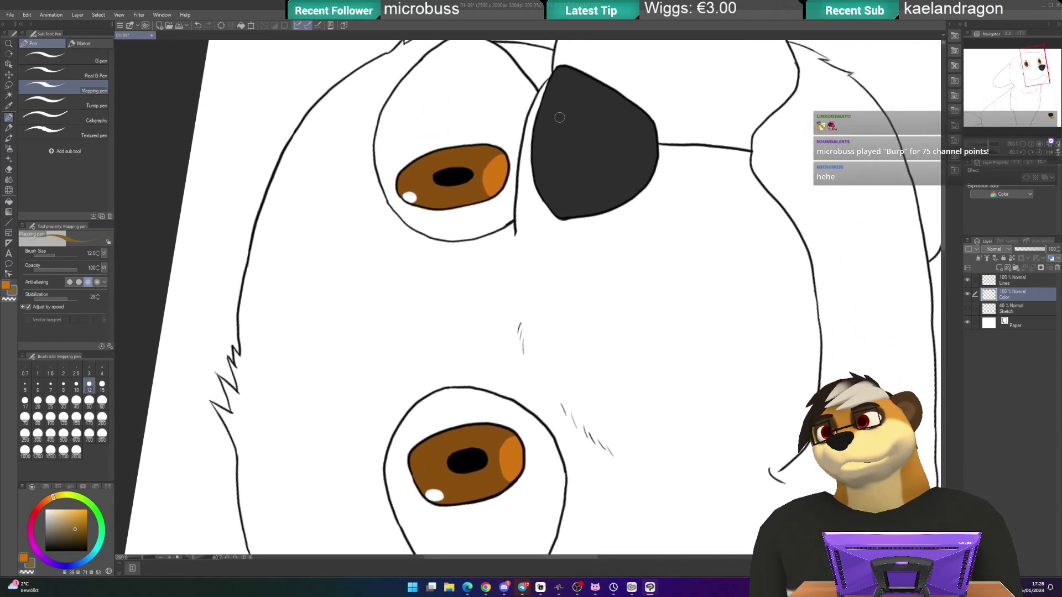
pyautogui.moveTo(553, 103); pyautogui.dragTo(555, 171)
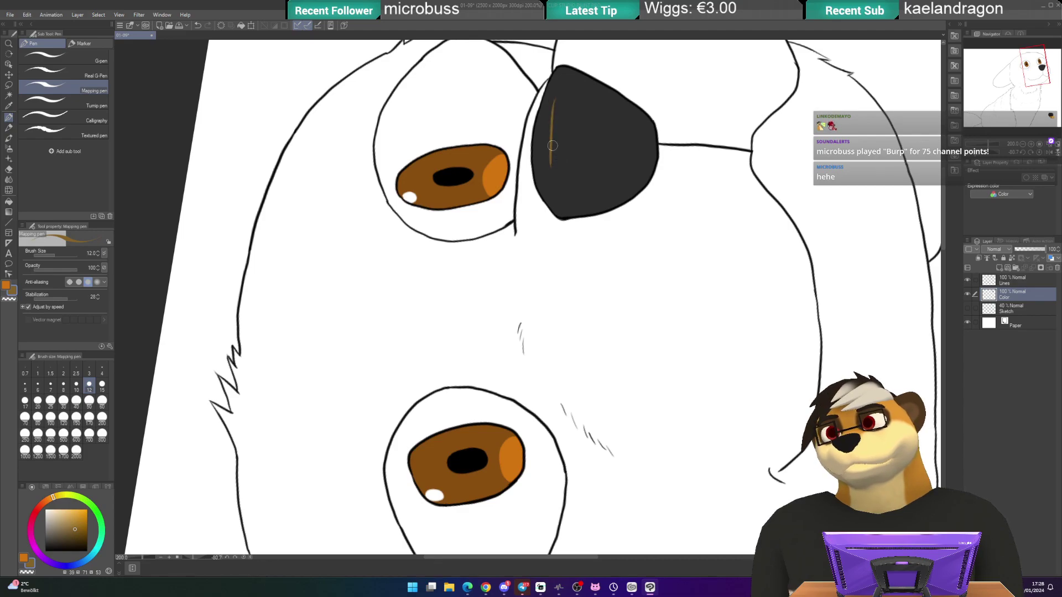
pyautogui.hotkey('ctrl', 'z')
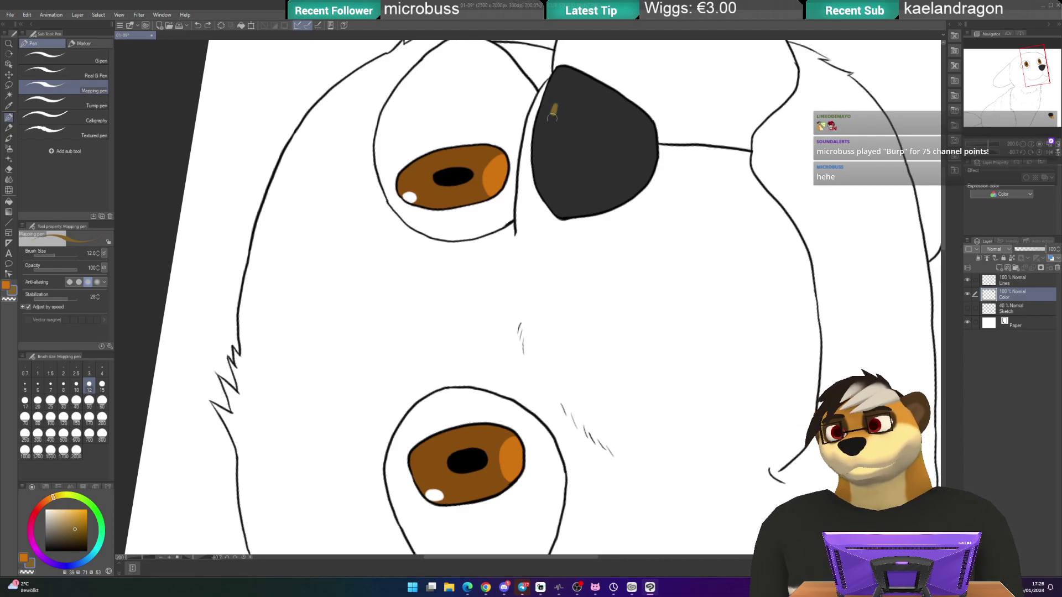
pyautogui.moveTo(552, 113); pyautogui.dragTo(565, 162)
pyautogui.hotkey('ctrl', 'z')
pyautogui.moveTo(552, 109); pyautogui.dragTo(561, 157)
pyautogui.hotkey('ctrl', 'z')
pyautogui.moveTo(554, 108); pyautogui.dragTo(554, 150)
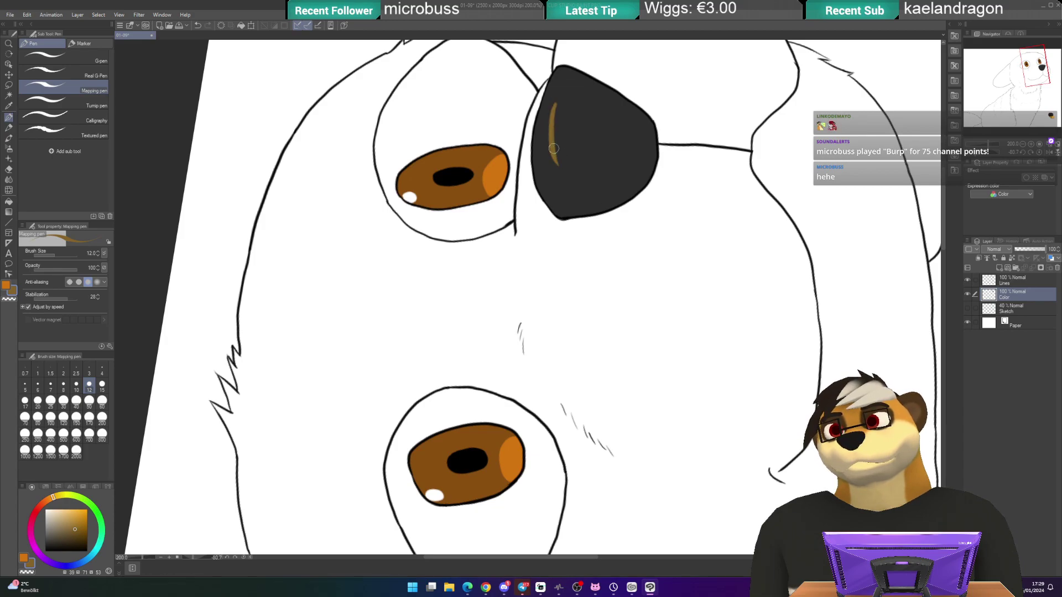
pyautogui.hotkey('ctrl', '@')
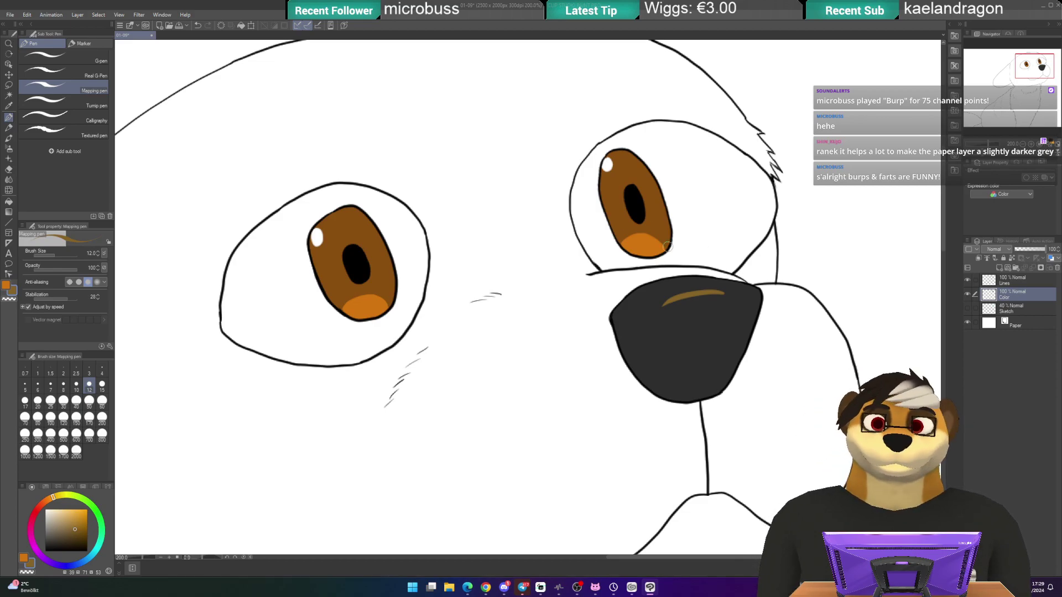
# - Draw a curved black nostril line on each side of the nose on the Lines layer, redoing strokes to refine them
pyautogui.moveTo(458, 260); pyautogui.dragTo(501, 232)
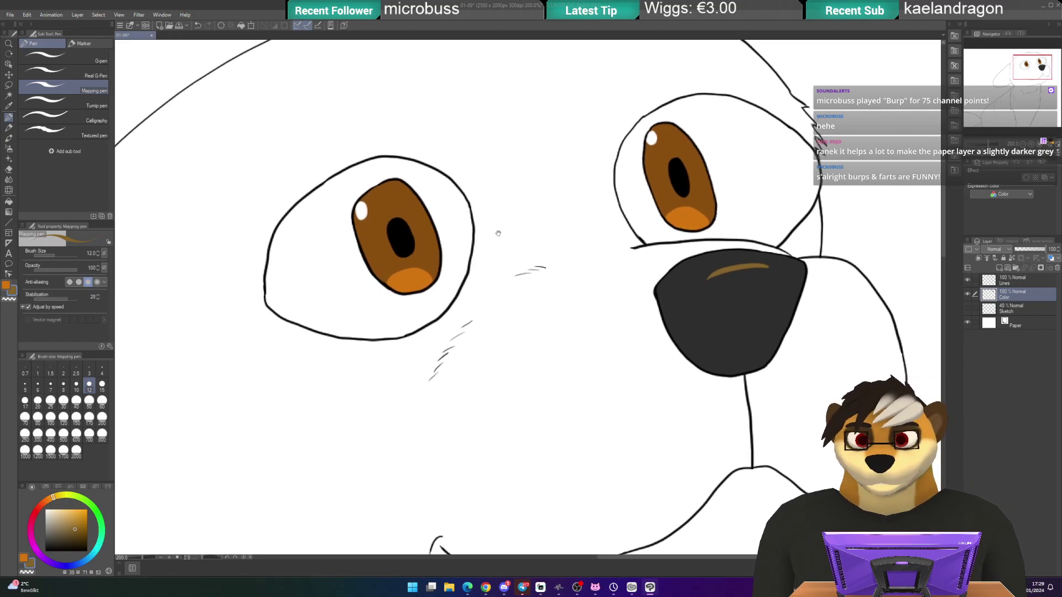
pyautogui.moveTo(498, 234)
pyautogui.mouseDown()
pyautogui.moveTo(497, 261)
pyautogui.moveTo(523, 260)
pyautogui.mouseUp()
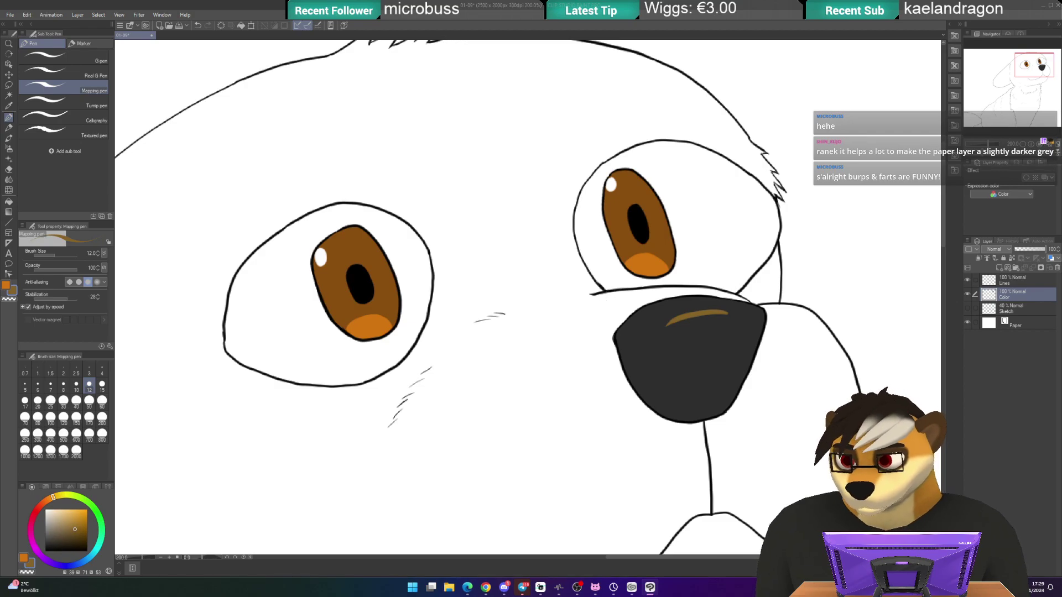
pyautogui.moveTo(76, 532); pyautogui.dragTo(125, 578)
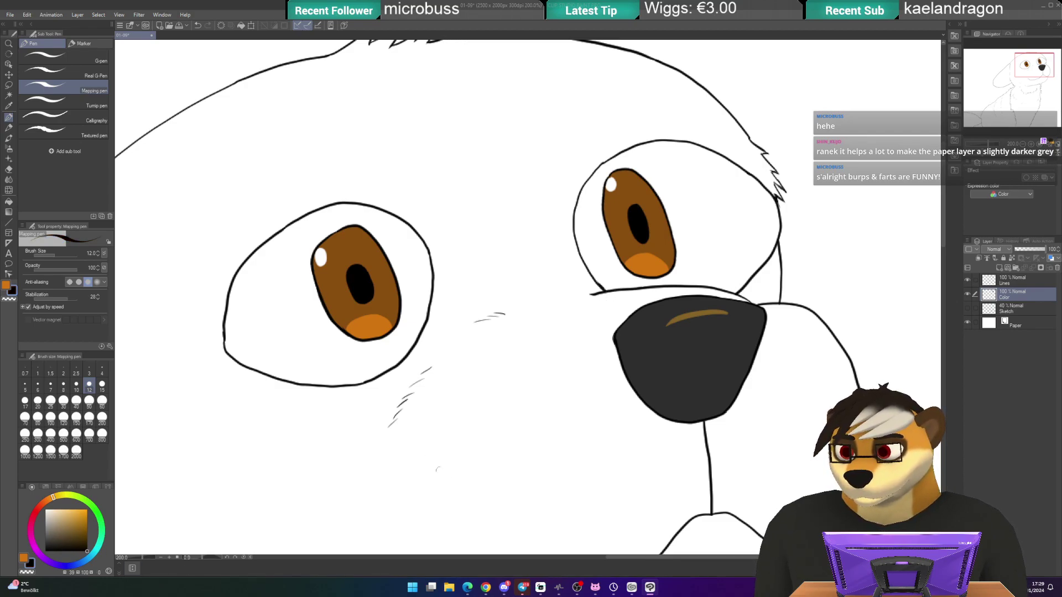
pyautogui.click(970, 285)
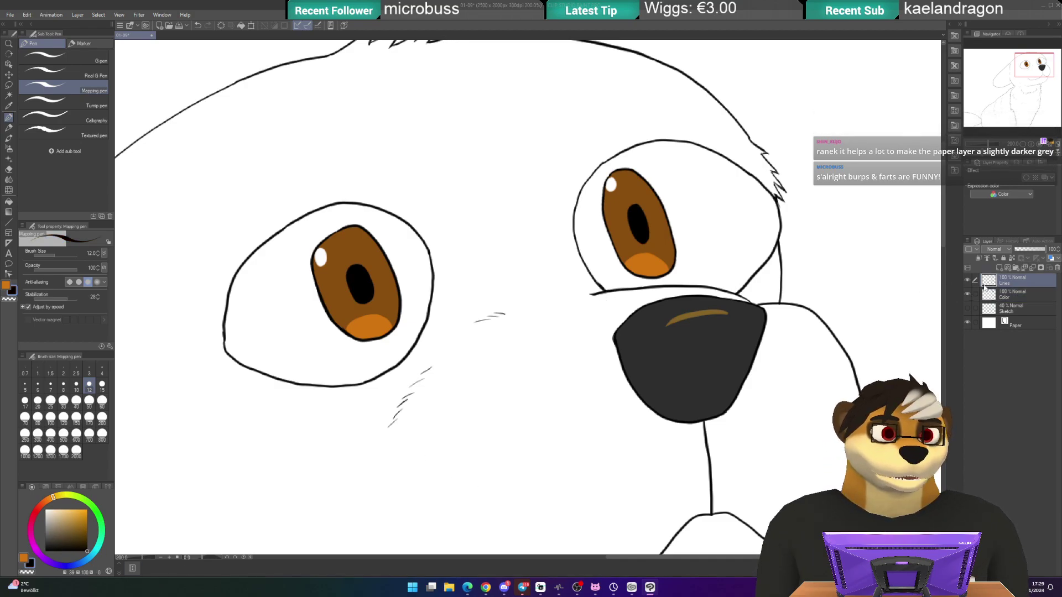
pyautogui.moveTo(658, 282); pyautogui.dragTo(619, 193)
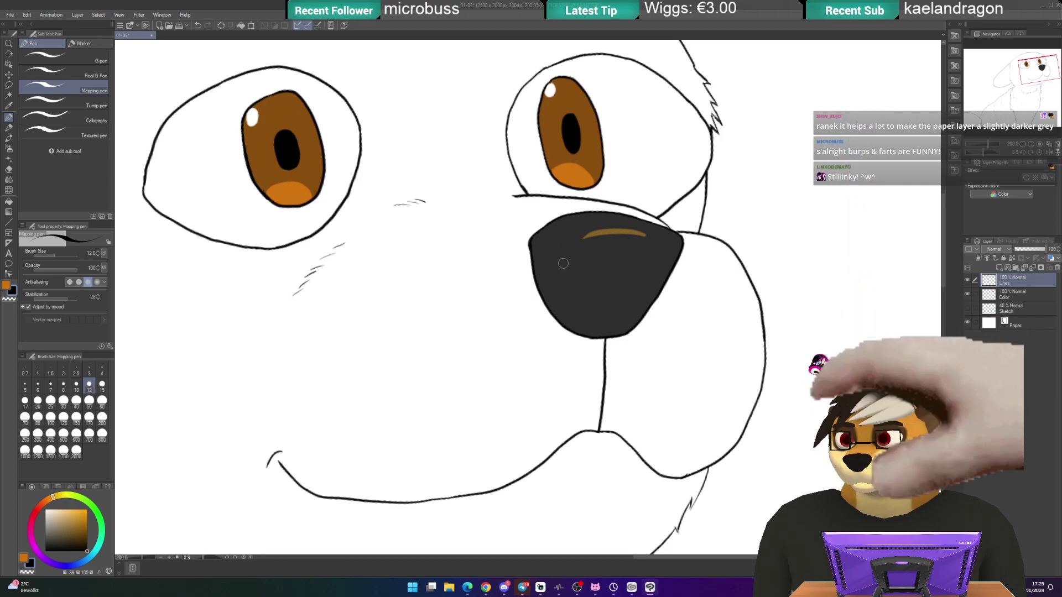
pyautogui.moveTo(565, 261); pyautogui.dragTo(583, 286)
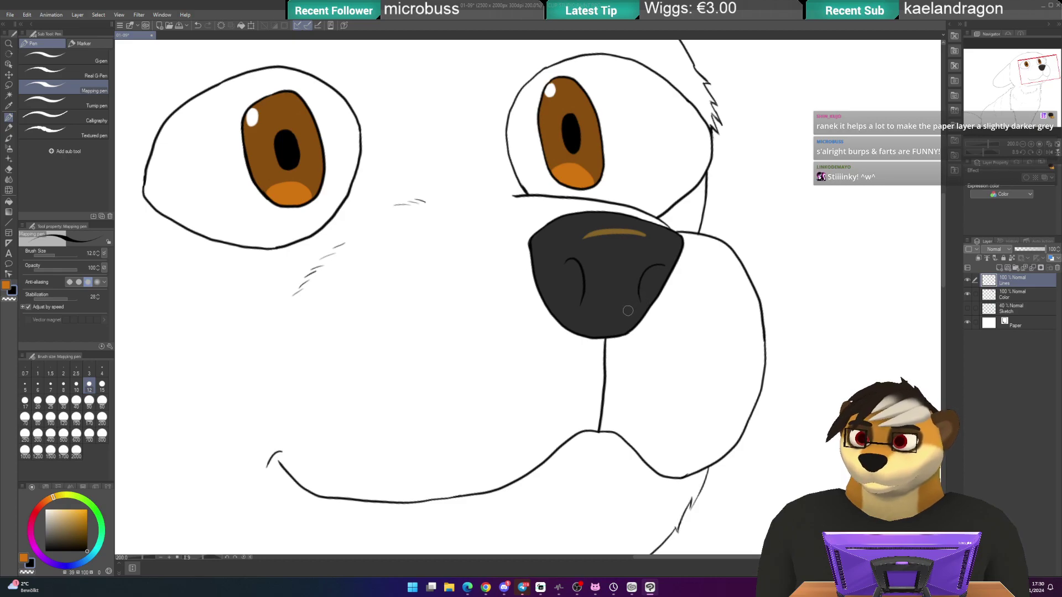
pyautogui.hotkey('ctrl', 'z')
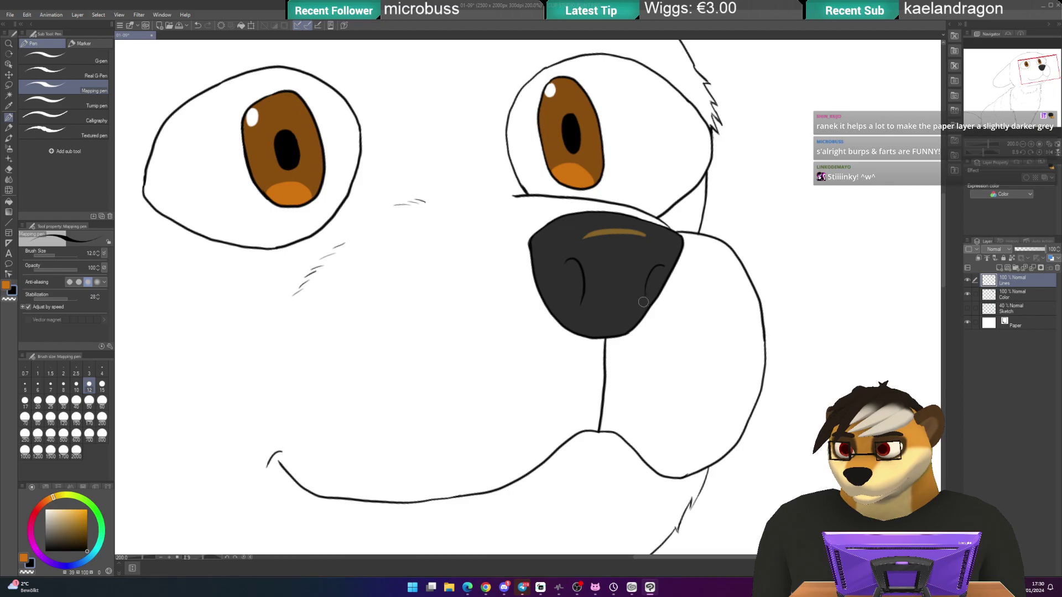
pyautogui.hotkey('ctrl', 'z')
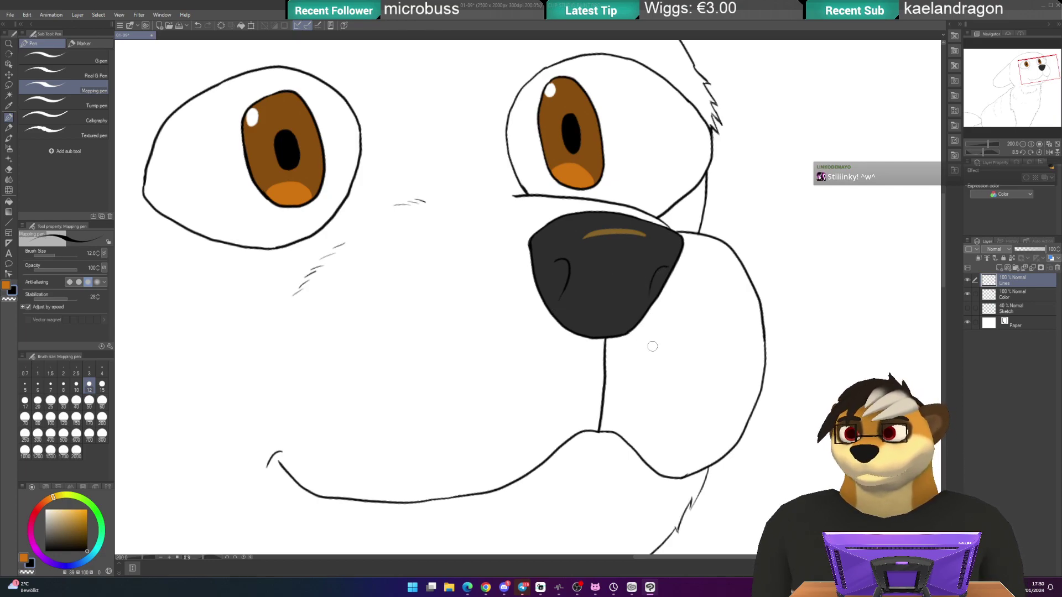
# - Pick a light orange, select the connected head, ear and neck area, and fill it on the Color layer
pyautogui.scroll(-1, 652, 349)
pyautogui.scroll(-1, 654, 350)
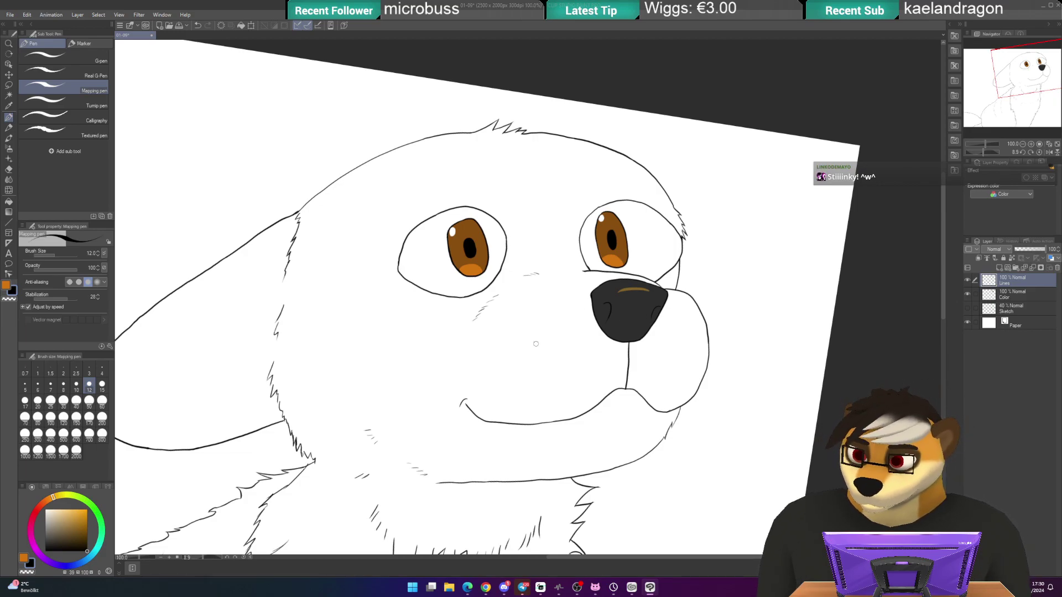
pyautogui.press('x')
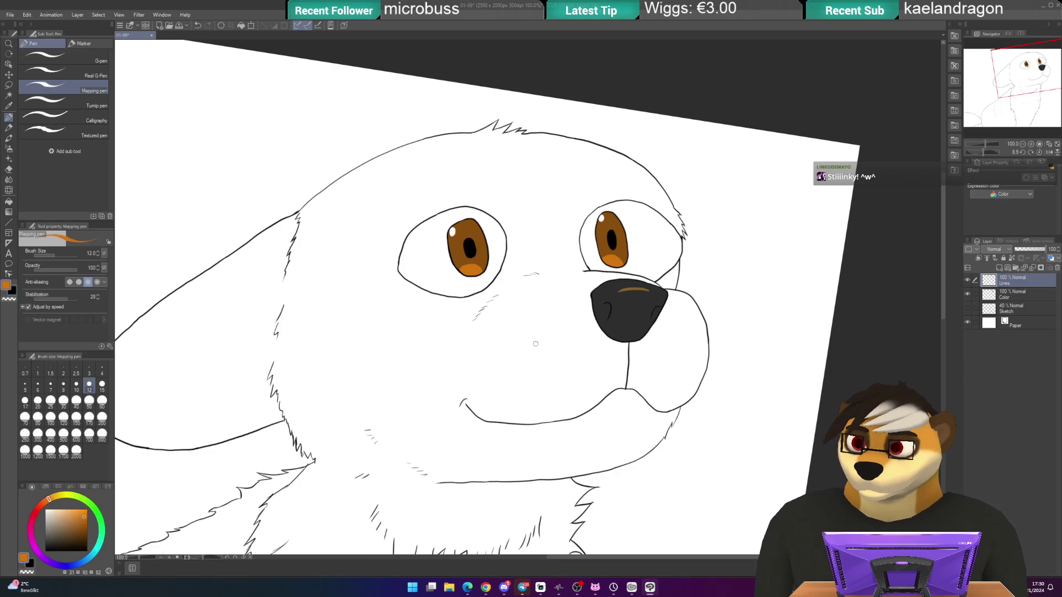
pyautogui.keyDown('alt'); pyautogui.click(469, 270); pyautogui.keyUp('alt')
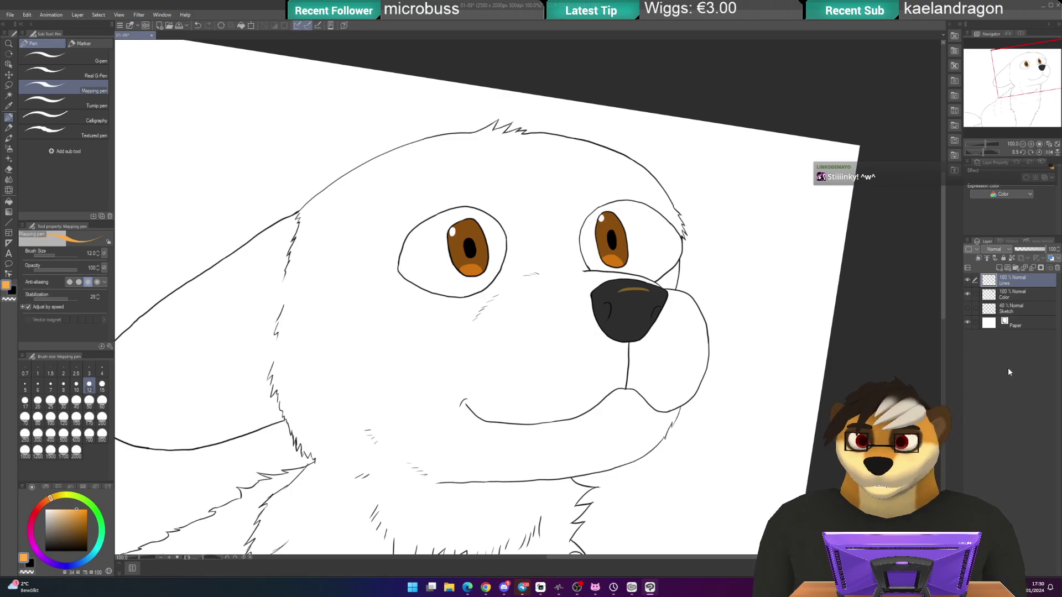
pyautogui.moveTo(380, 391); pyautogui.dragTo(492, 299)
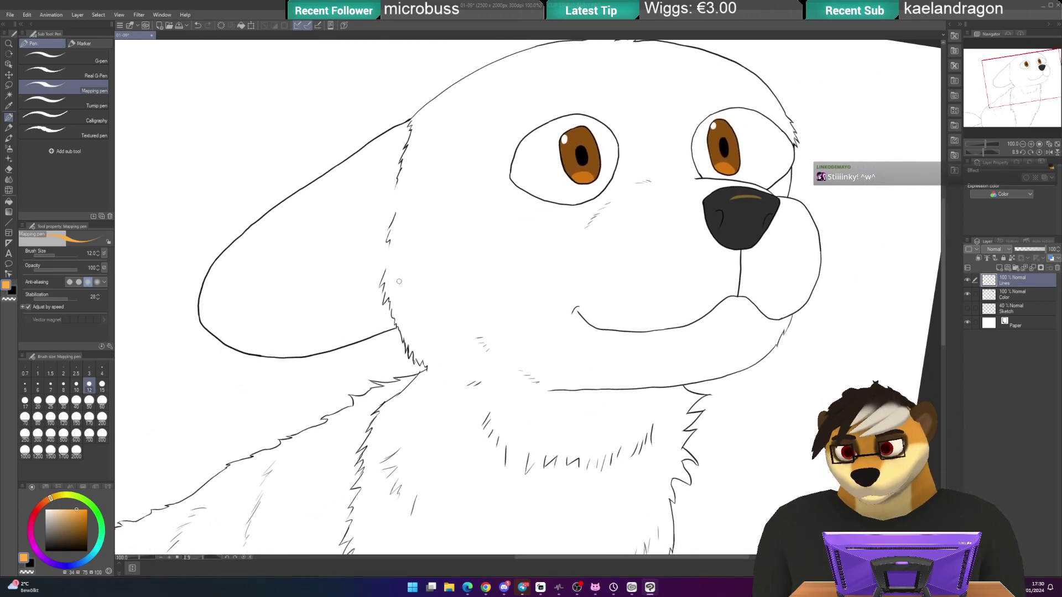
pyautogui.press('w')
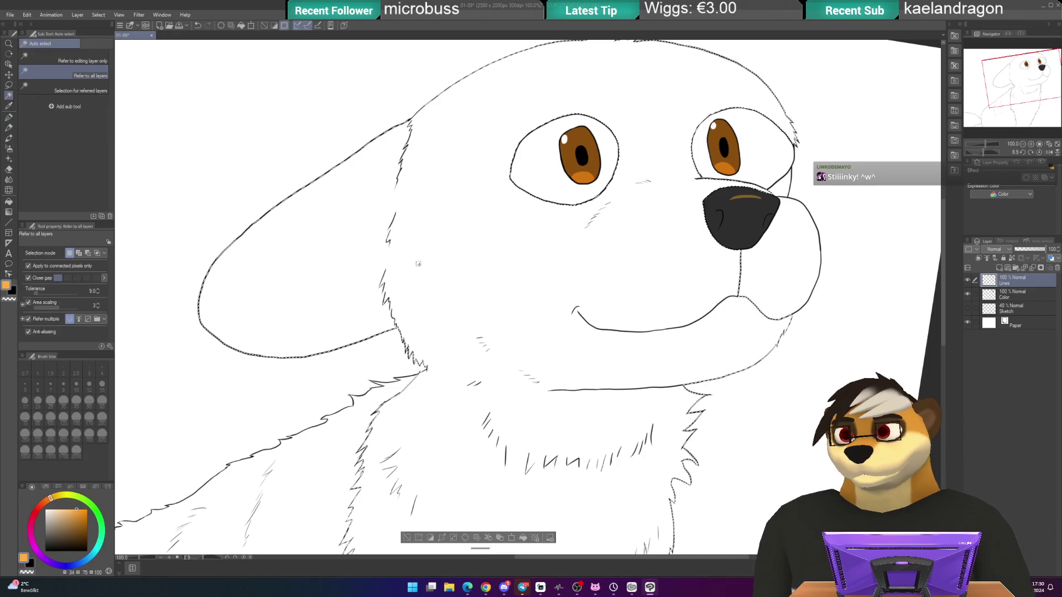
pyautogui.click(522, 537)
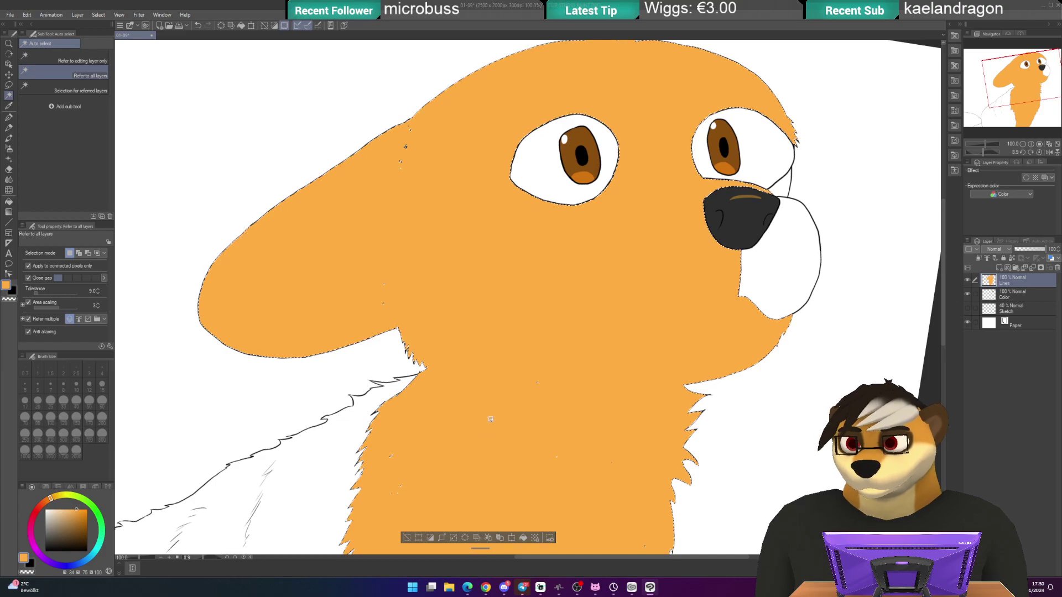
pyautogui.hotkey('ctrl', 'z')
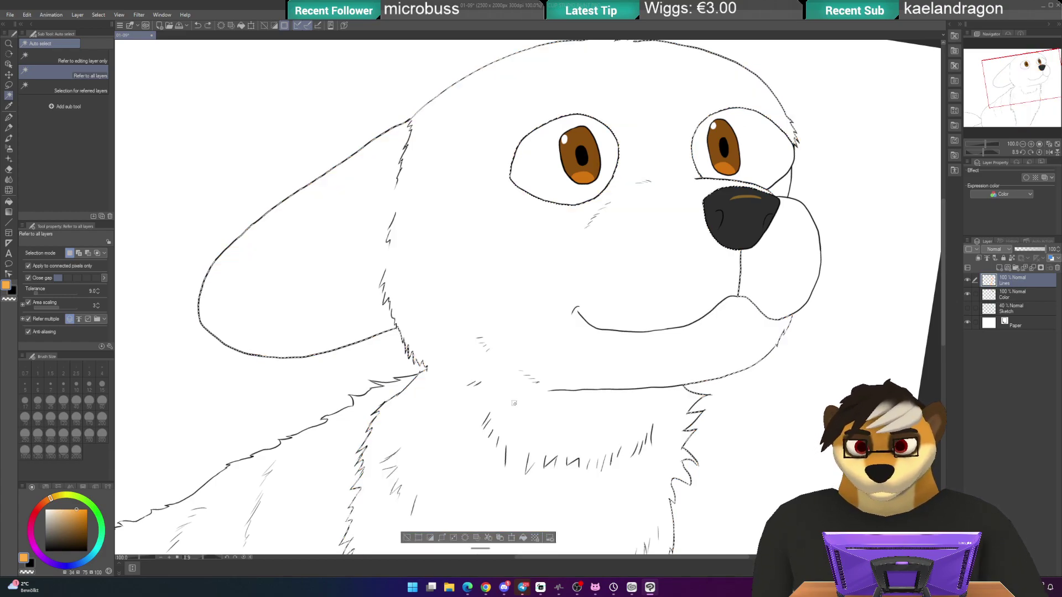
pyautogui.click(974, 296)
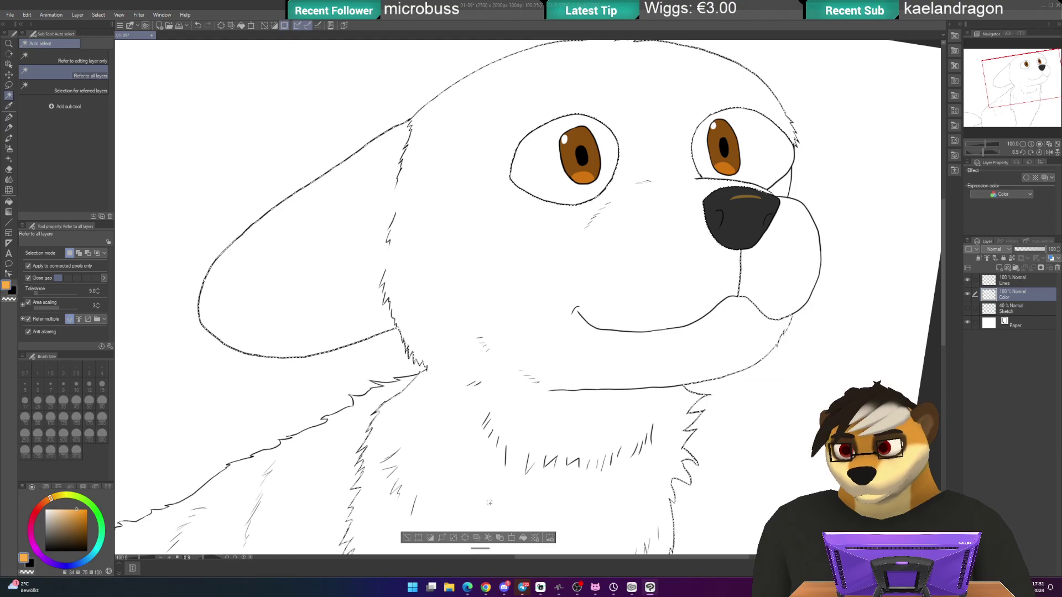
pyautogui.click(521, 539)
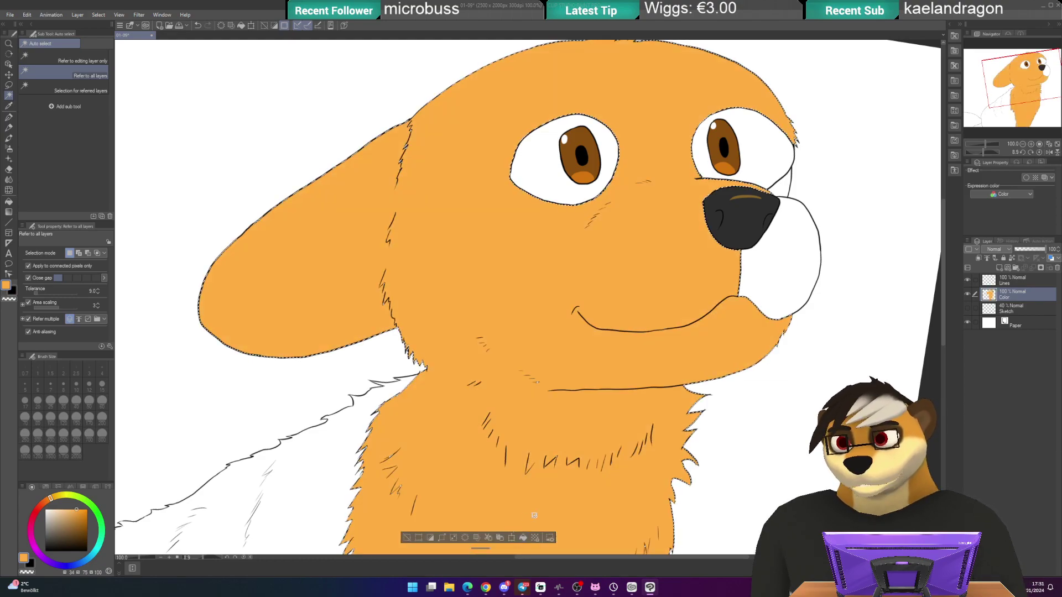
pyautogui.click(759, 262)
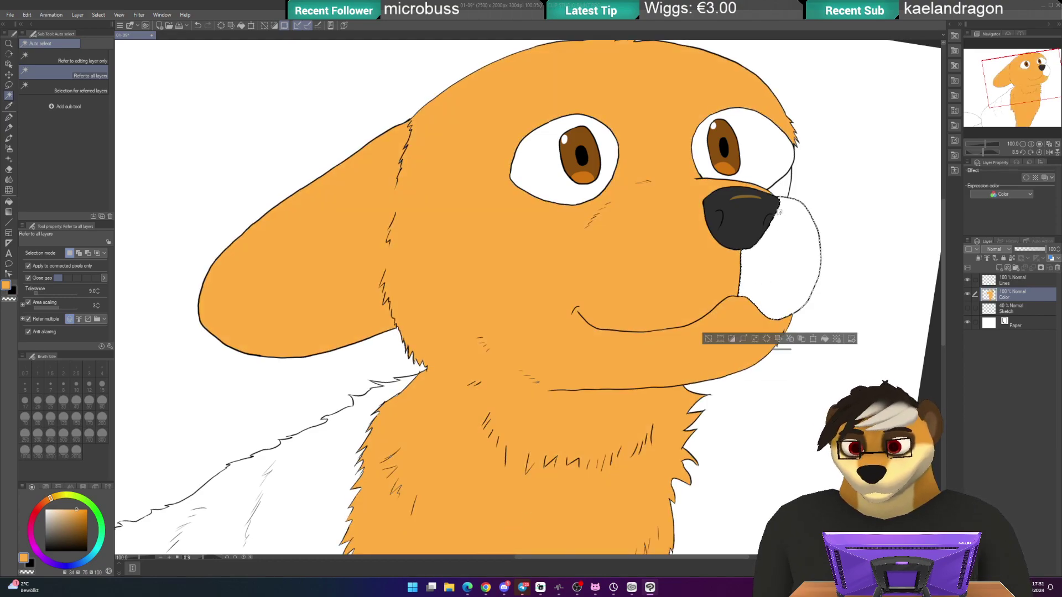
pyautogui.keyDown('shift'); pyautogui.click(785, 187); pyautogui.keyUp('shift')
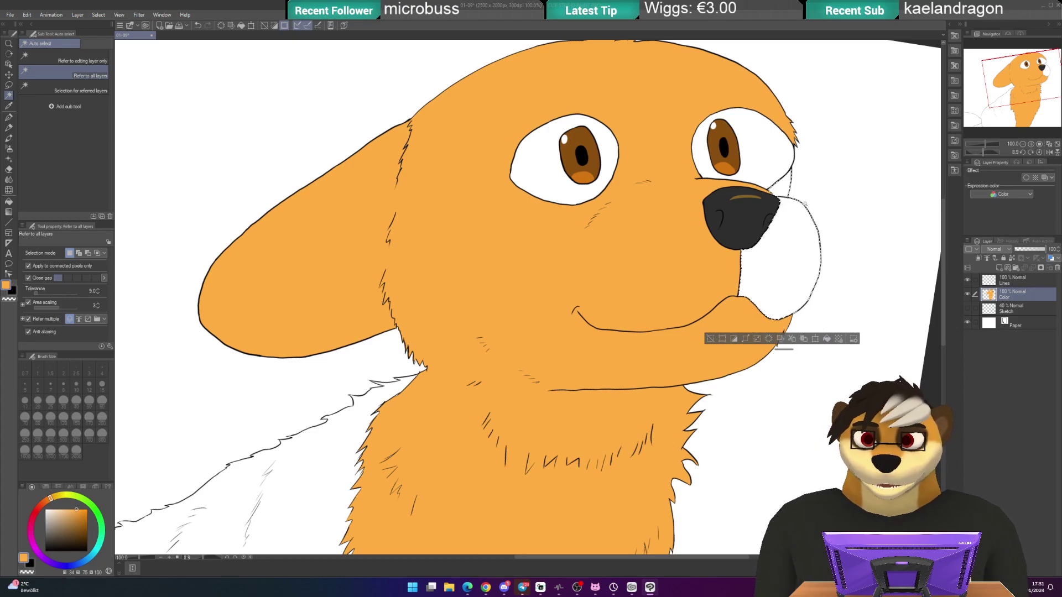
pyautogui.moveTo(795, 221); pyautogui.dragTo(796, 221)
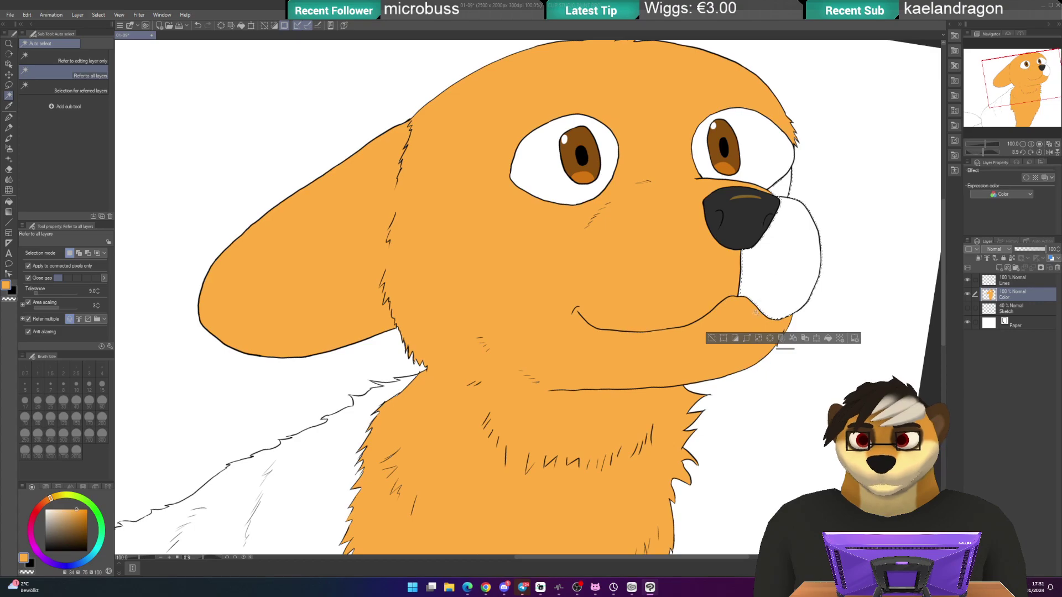
pyautogui.click(711, 338)
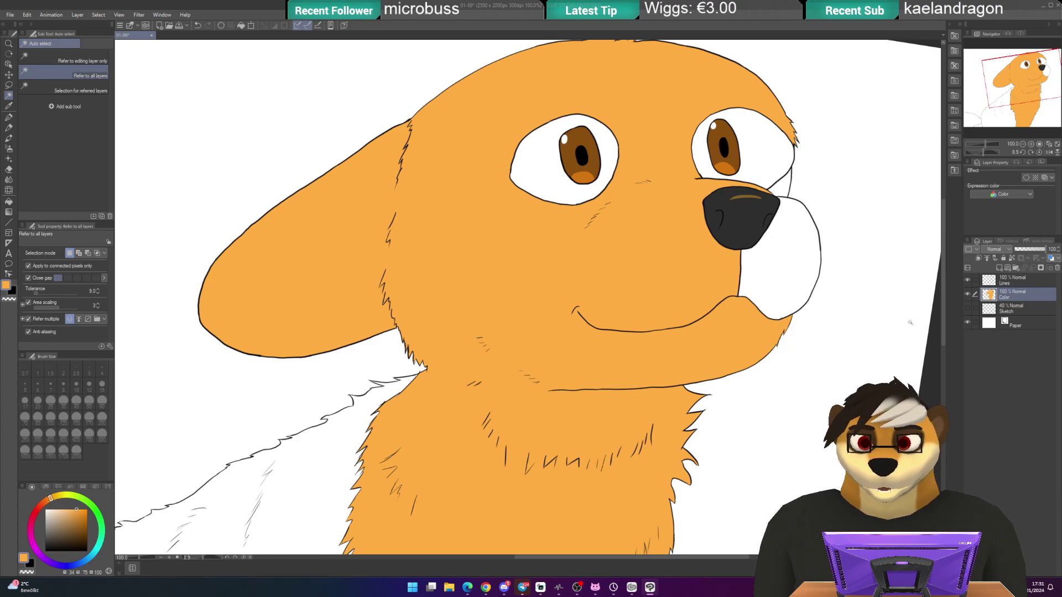
# - Change the Paper layer's colour from the layer's own colour setting to light grey
pyautogui.click(989, 325)
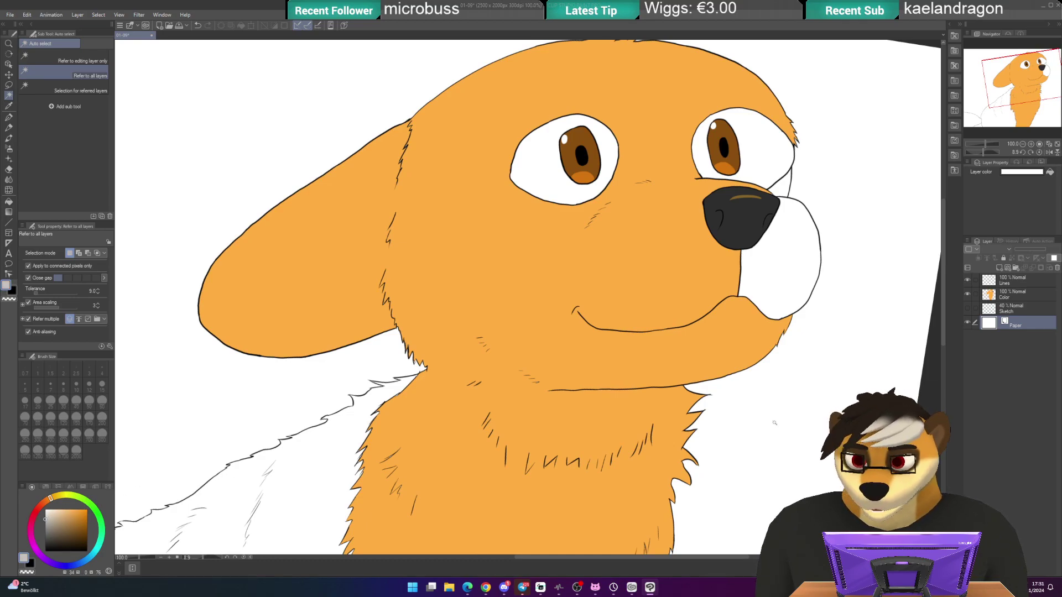
pyautogui.press('g')
pyautogui.press('g')
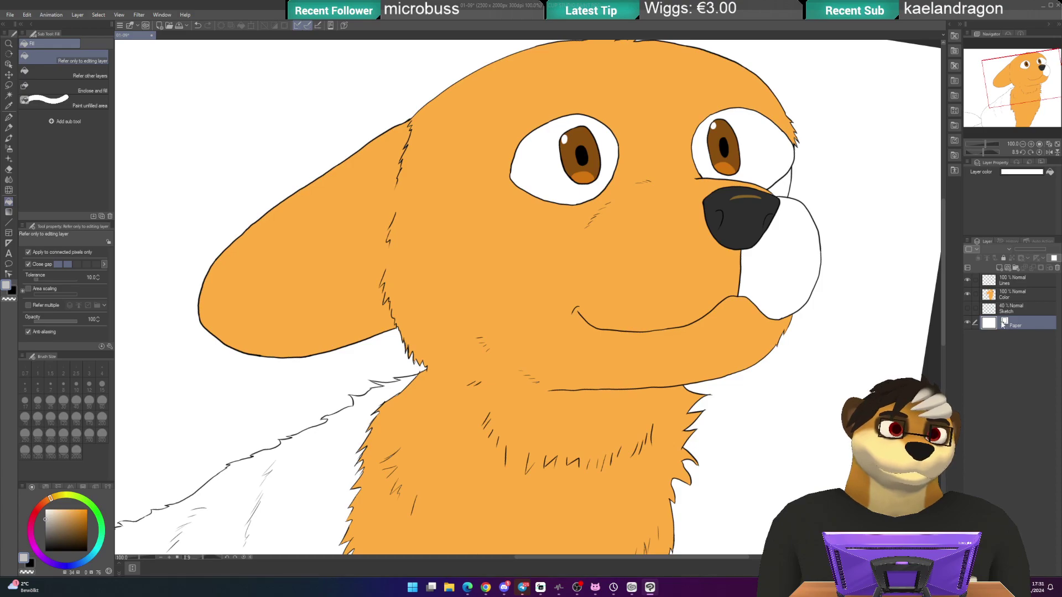
pyautogui.click(1055, 259)
pyautogui.click(428, 267)
pyautogui.click(622, 232)
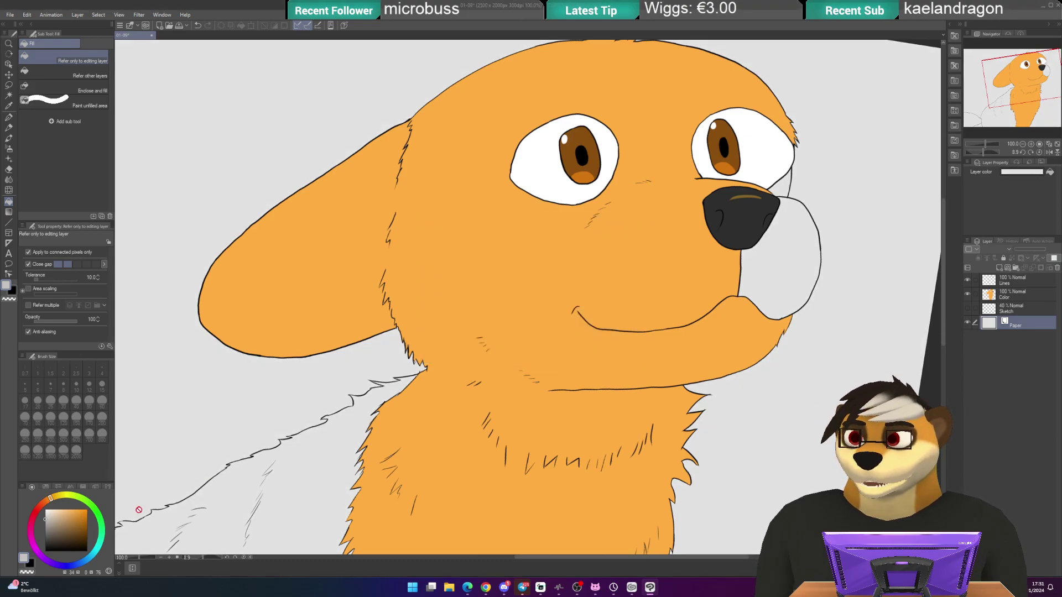
# - Pick white, select the far side of the muzzle, fill it on the Color layer, and clear the selection
pyautogui.click(63, 533)
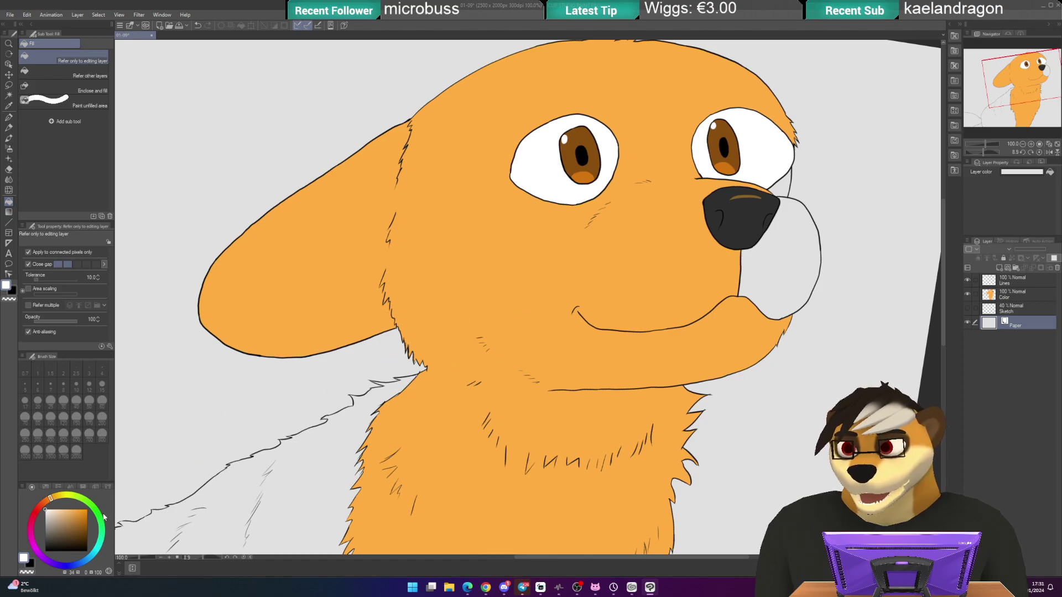
pyautogui.press('i')
pyautogui.click(535, 174)
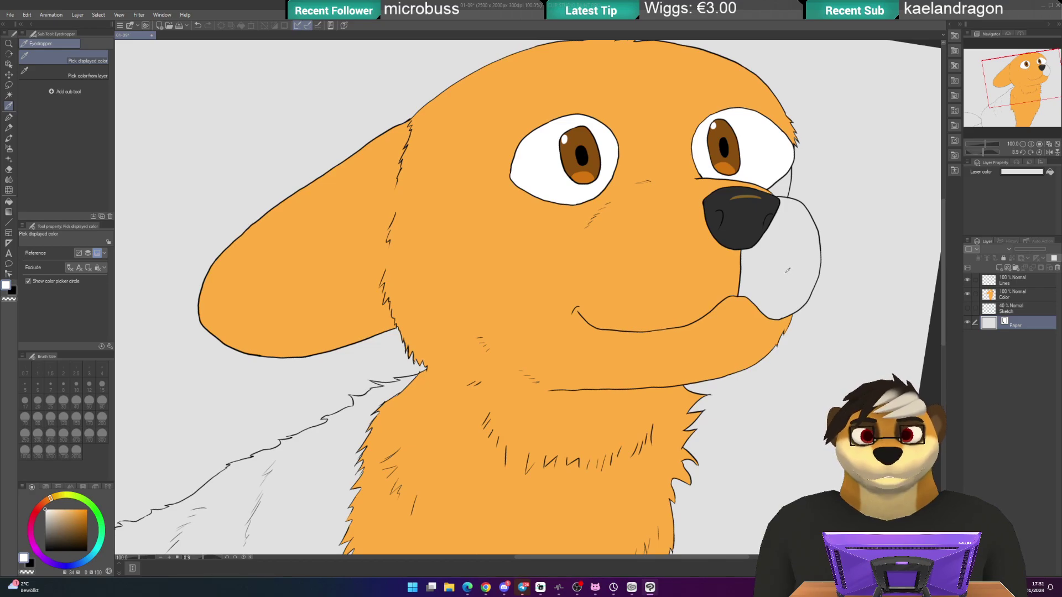
pyautogui.press('w')
pyautogui.click(788, 295)
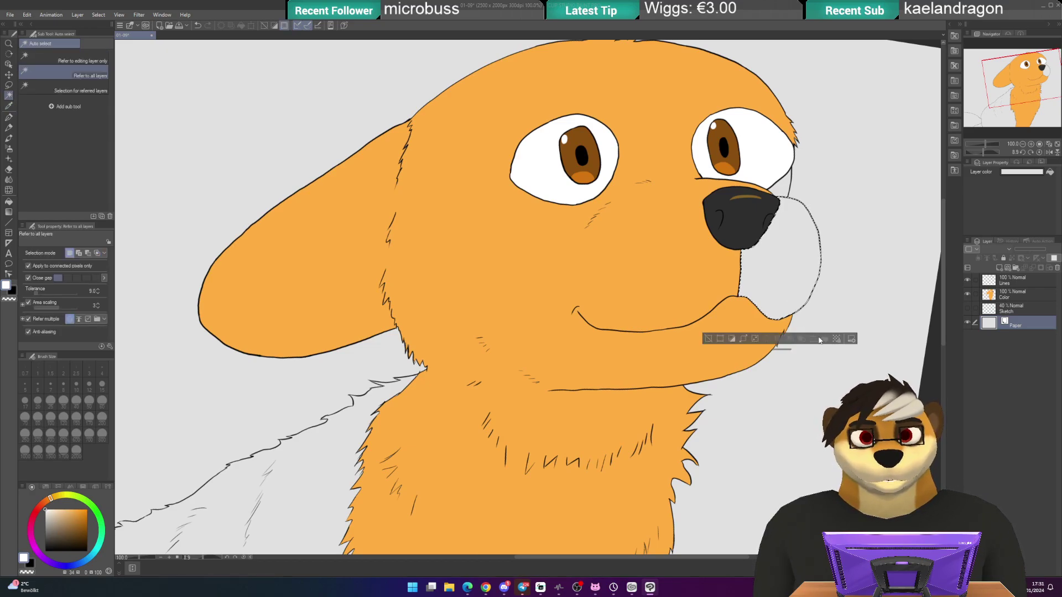
pyautogui.click(991, 293)
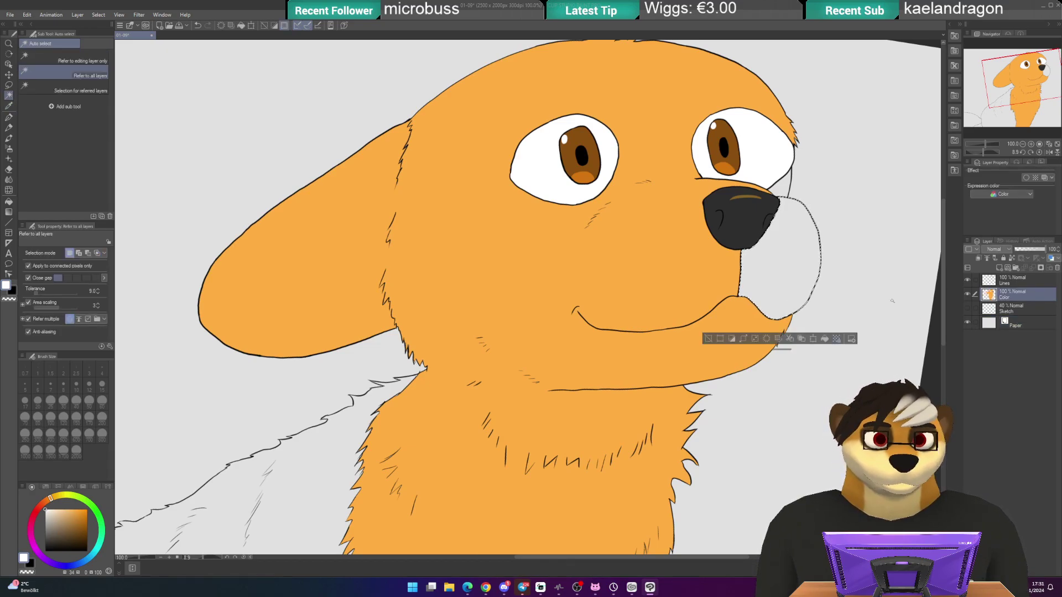
pyautogui.click(825, 338)
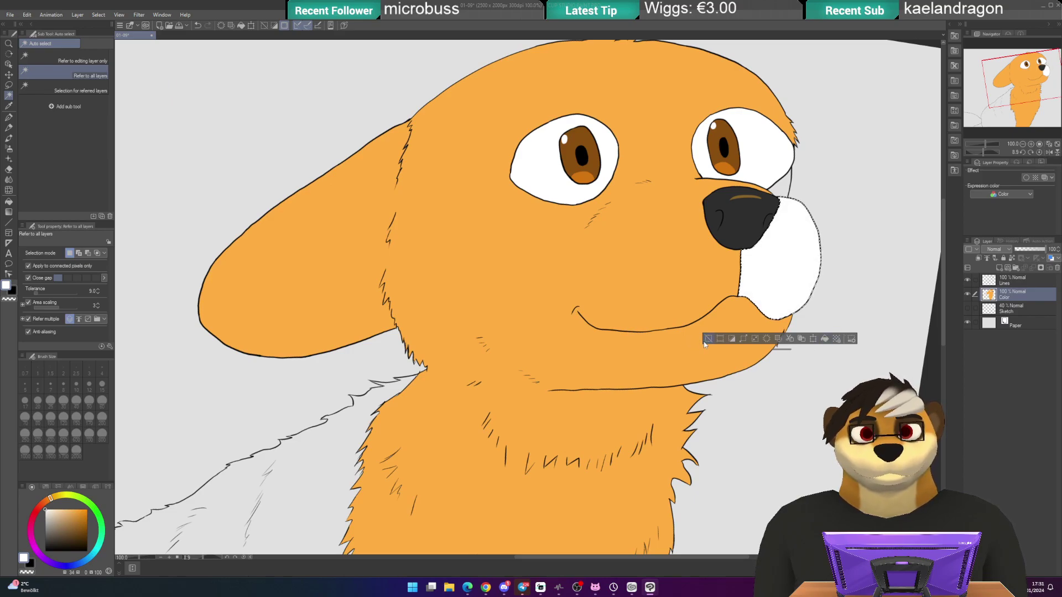
pyautogui.click(706, 340)
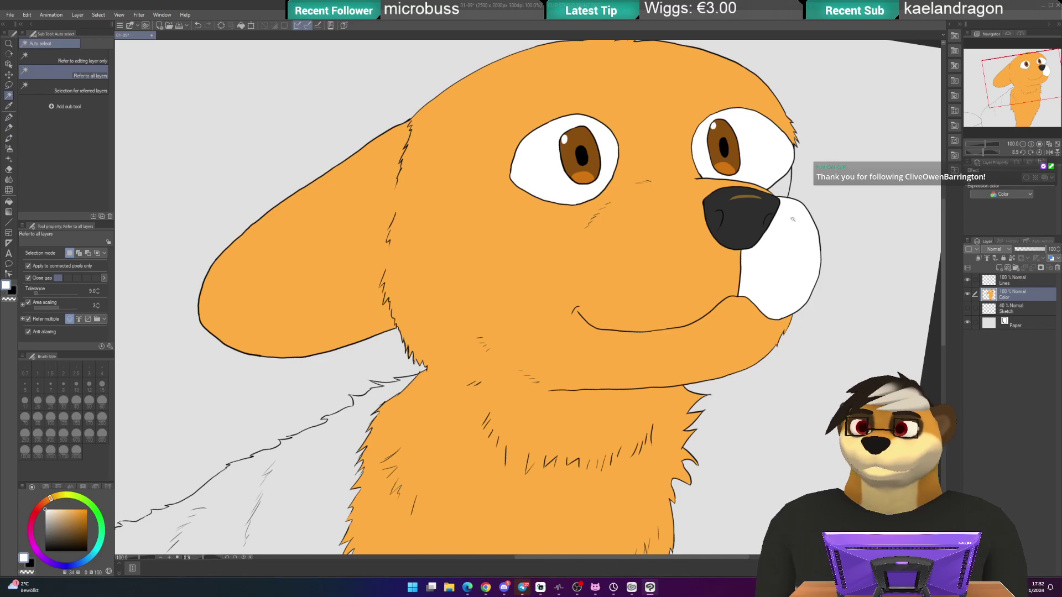
# - Sample the orange fur and fill the small area between the far eye and the muzzle on the Color layer
pyautogui.click(781, 189)
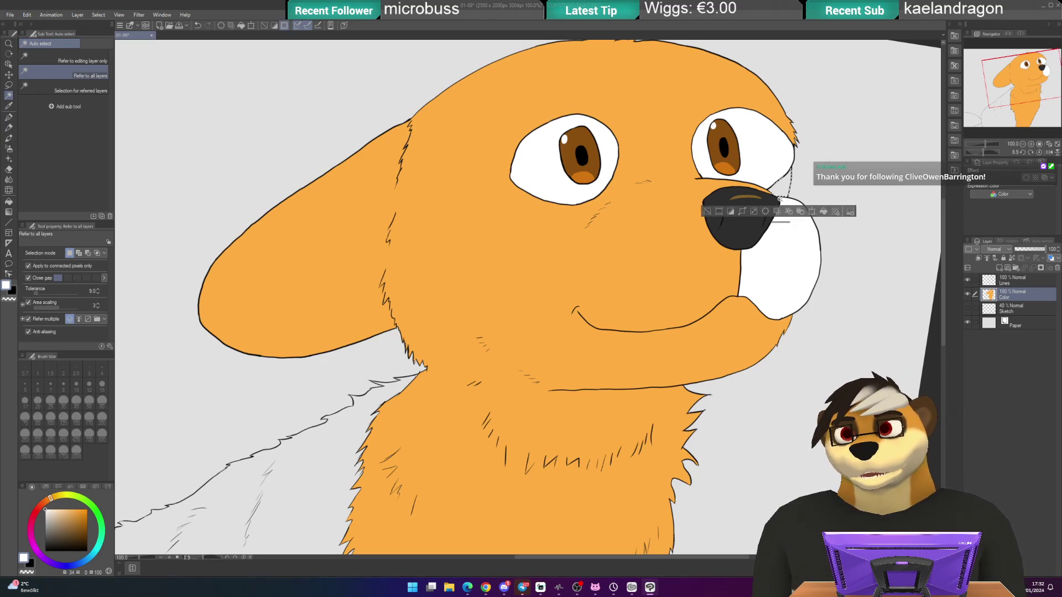
pyautogui.click(707, 212)
pyautogui.keyDown('alt'); pyautogui.click(672, 142); pyautogui.keyUp('alt')
pyautogui.click(671, 142)
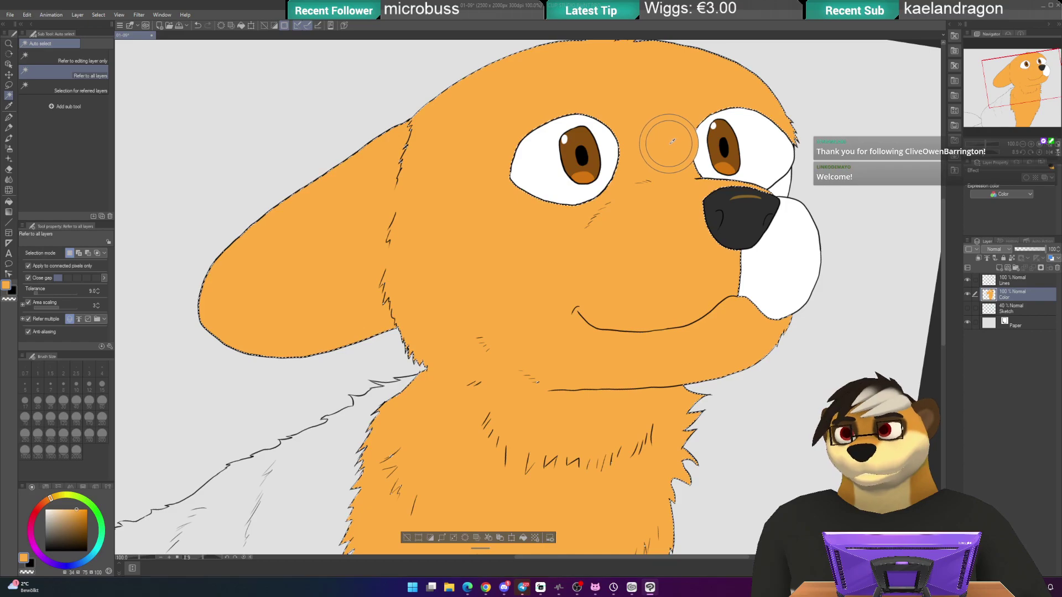
pyautogui.click(776, 193)
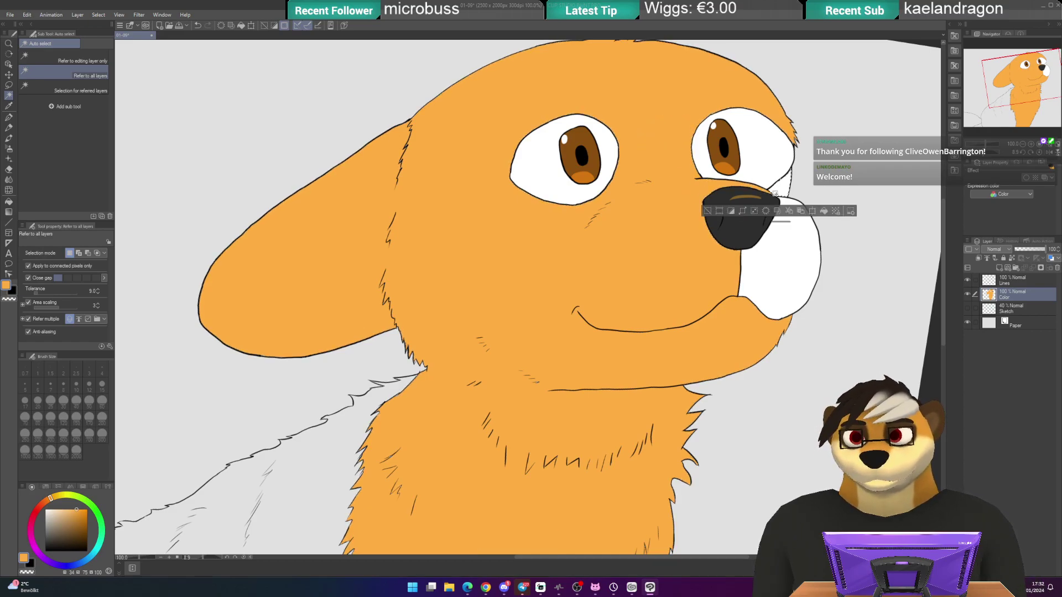
pyautogui.click(713, 210)
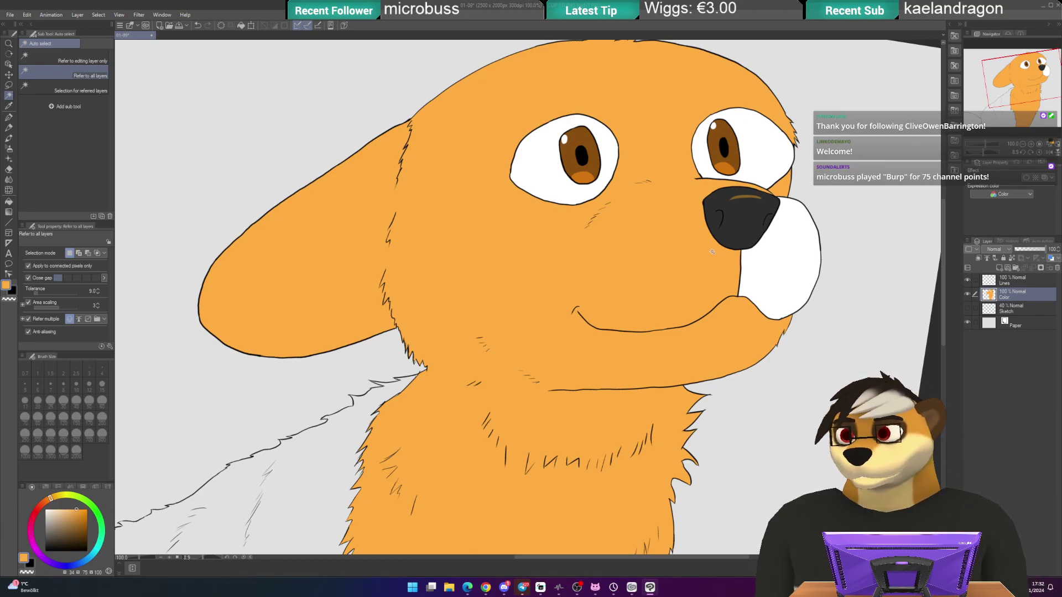
# - Examine the orange fill along the fur edges where the ear, neck and back meet
pyautogui.moveTo(491, 379); pyautogui.dragTo(548, 257)
pyautogui.moveTo(512, 334); pyautogui.dragTo(551, 299)
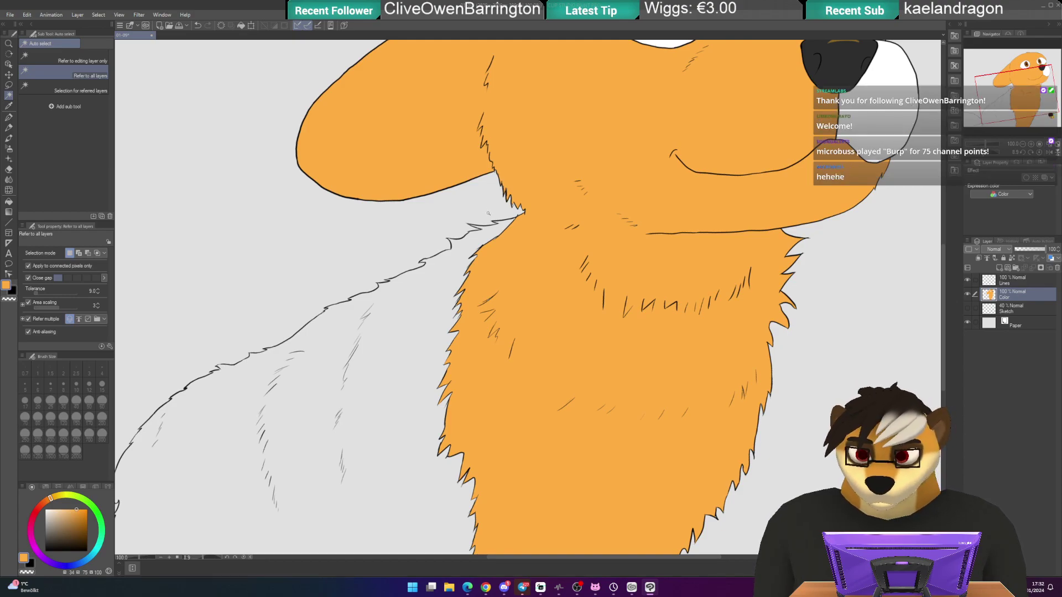
pyautogui.press('p')
pyautogui.scroll(5, 533, 183)
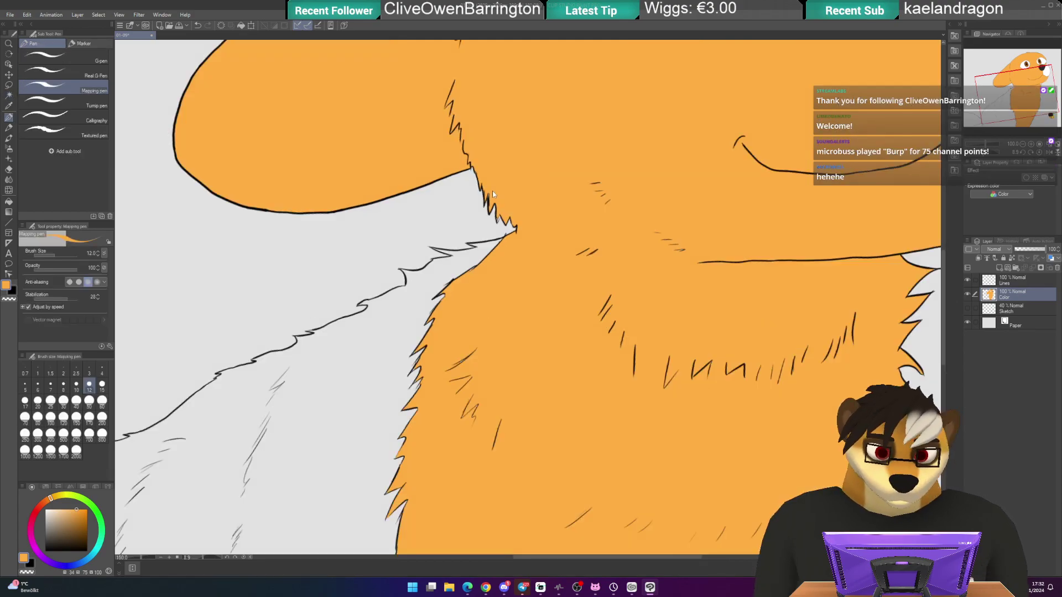
pyautogui.scroll(2, 545, 217)
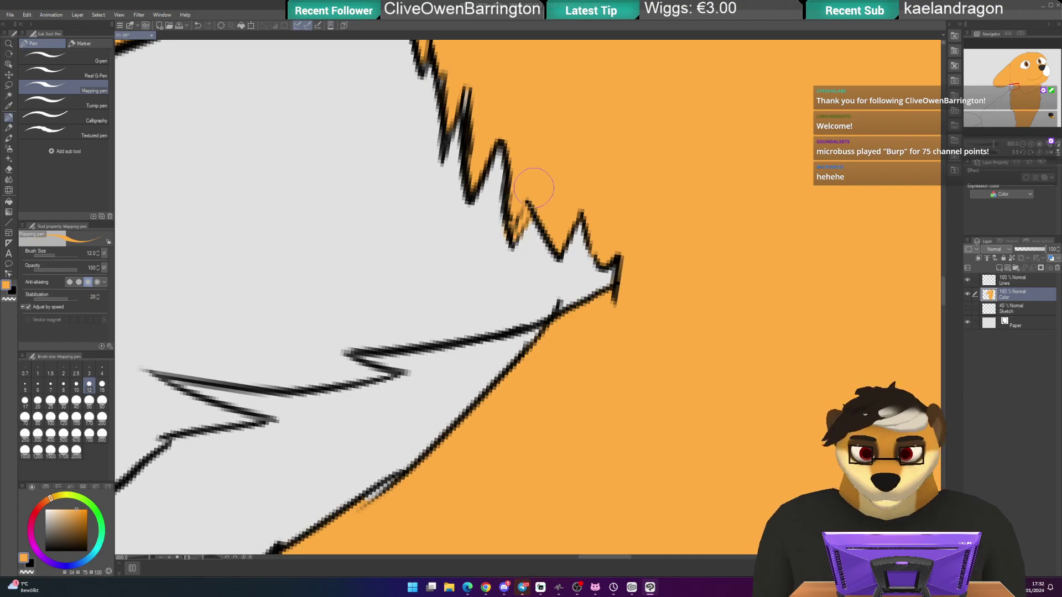
pyautogui.scroll(-5, 534, 188)
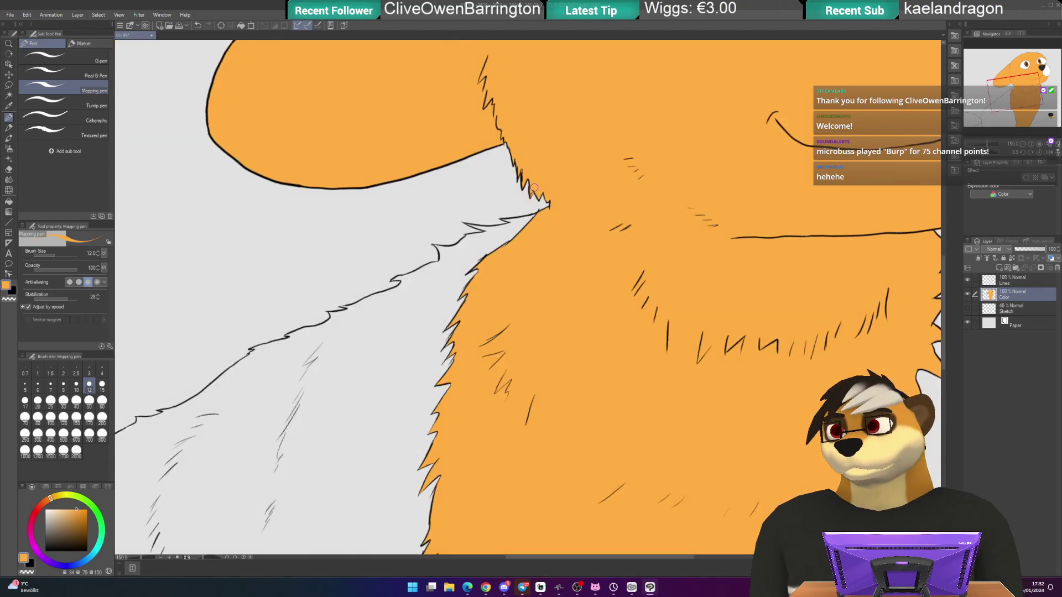
pyautogui.moveTo(496, 240); pyautogui.dragTo(477, 210)
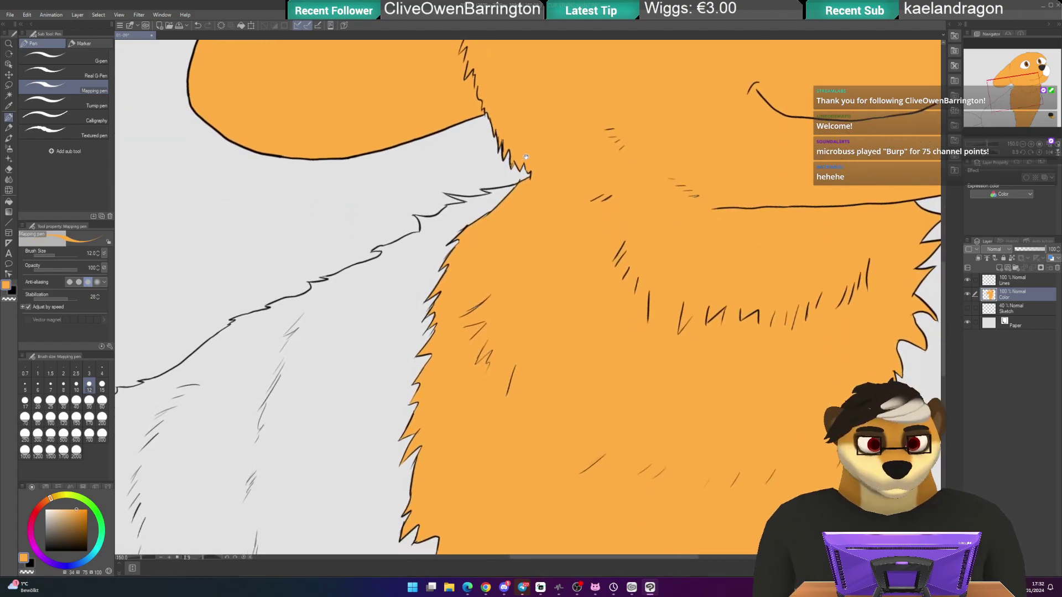
pyautogui.scroll(-1, 528, 160)
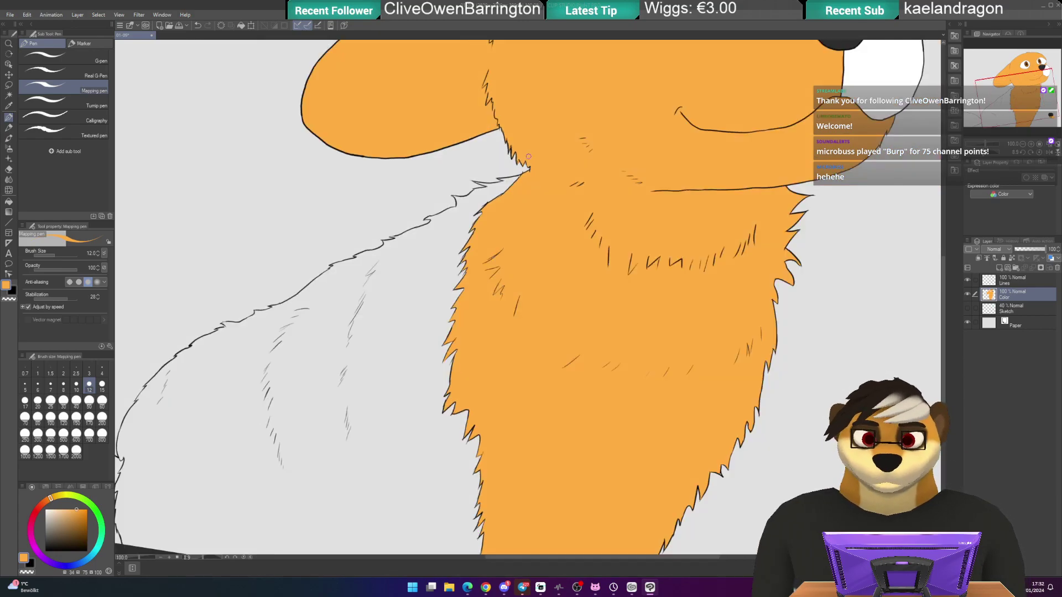
pyautogui.scroll(3, 553, 177)
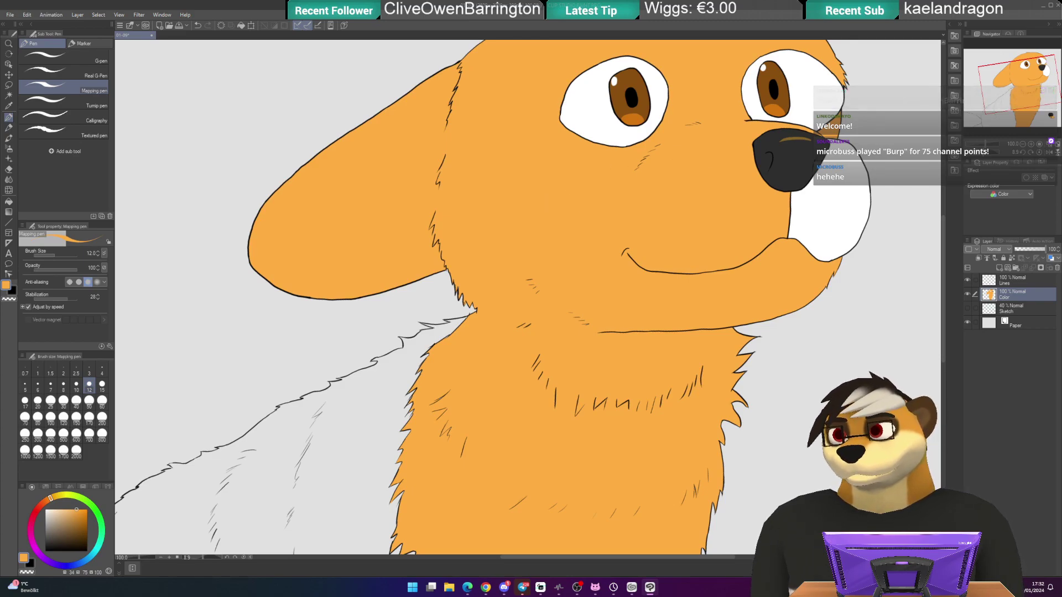
# - Select the back and tail area, fill it with the same orange on the Color layer, and clear the selection
pyautogui.moveTo(486, 268)
pyautogui.mouseDown()
pyautogui.moveTo(575, 156)
pyautogui.moveTo(691, 64)
pyautogui.mouseUp()
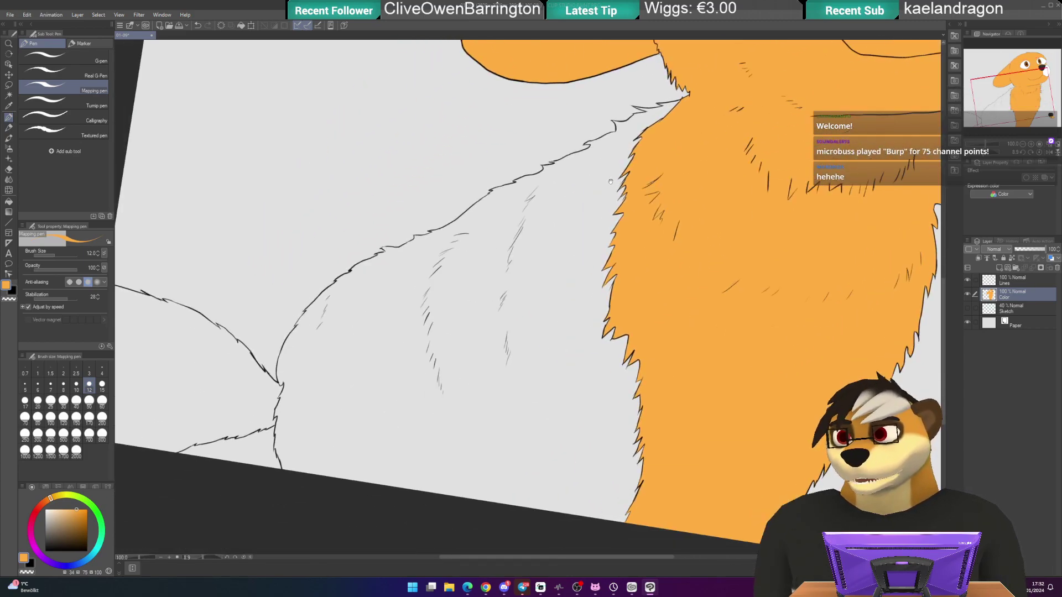
pyautogui.moveTo(521, 264); pyautogui.dragTo(575, 251)
pyautogui.press('w')
pyautogui.click(445, 312)
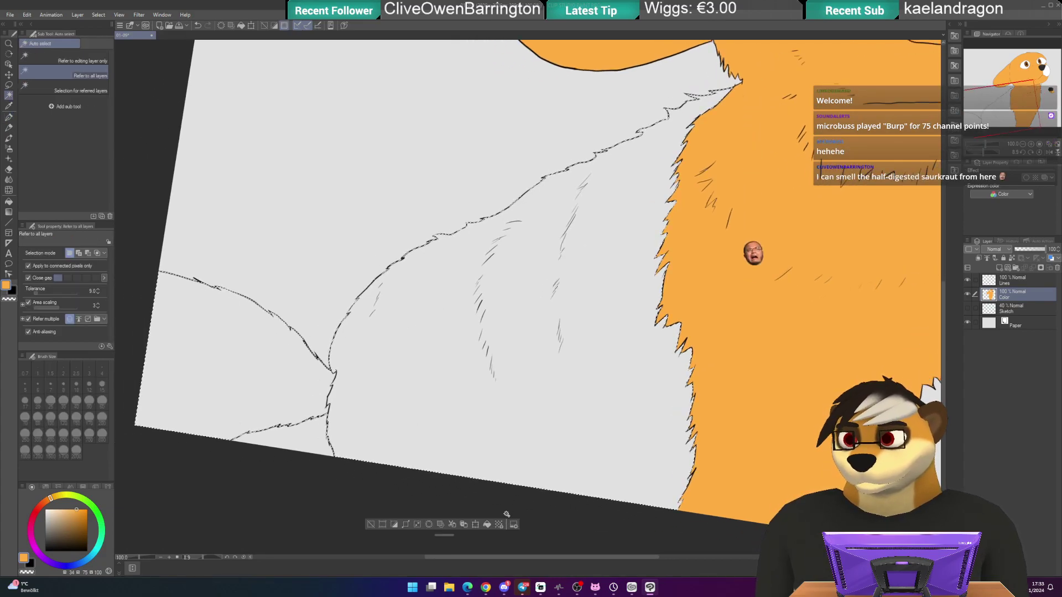
pyautogui.click(486, 525)
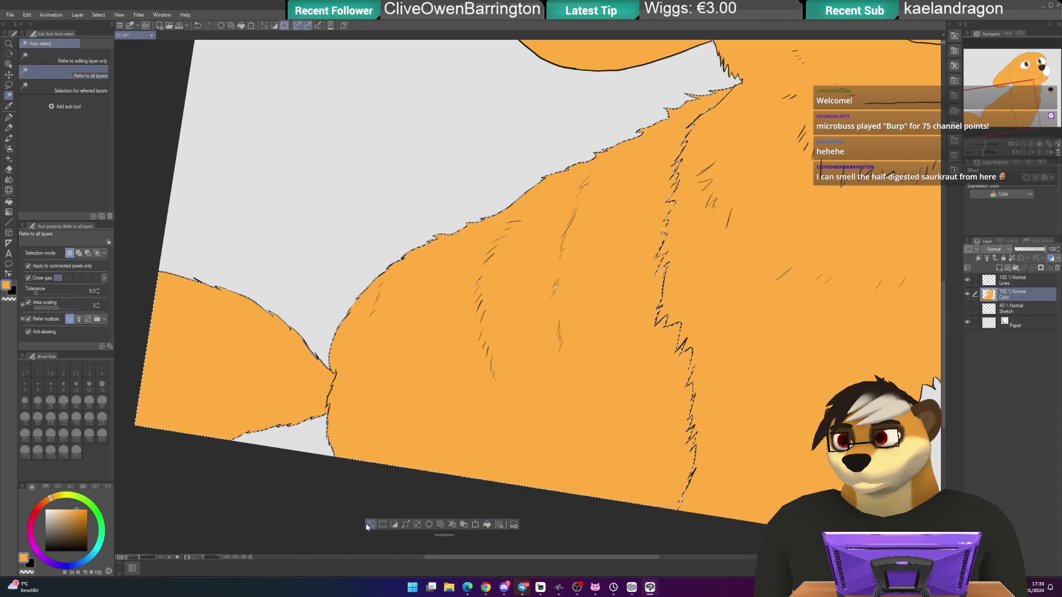
pyautogui.click(380, 525)
# - Switch to the Mapping pen and set its brush size to 12
pyautogui.press('p')
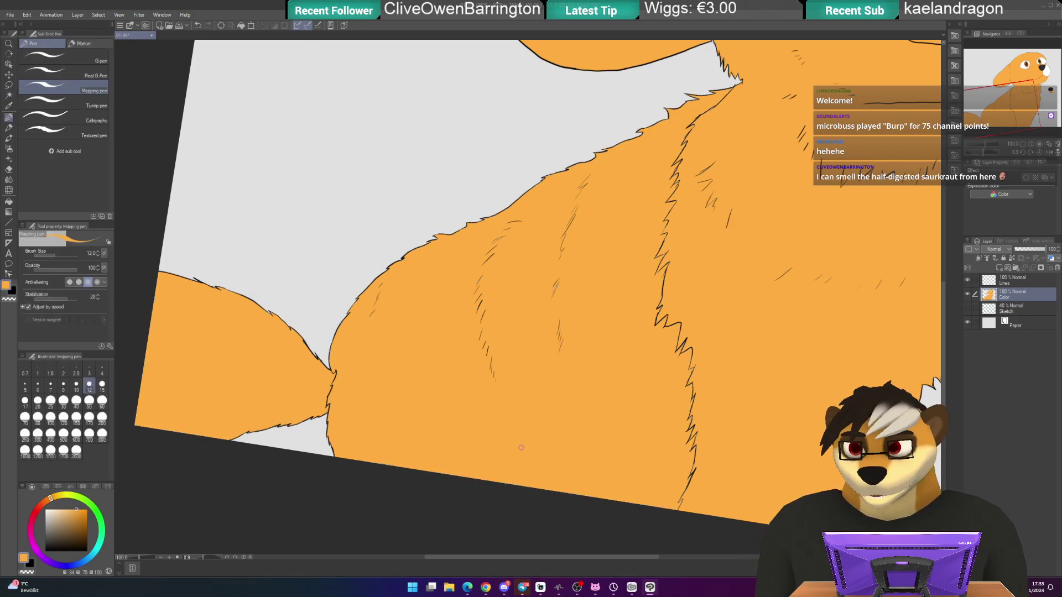
pyautogui.moveTo(503, 365); pyautogui.dragTo(526, 365)
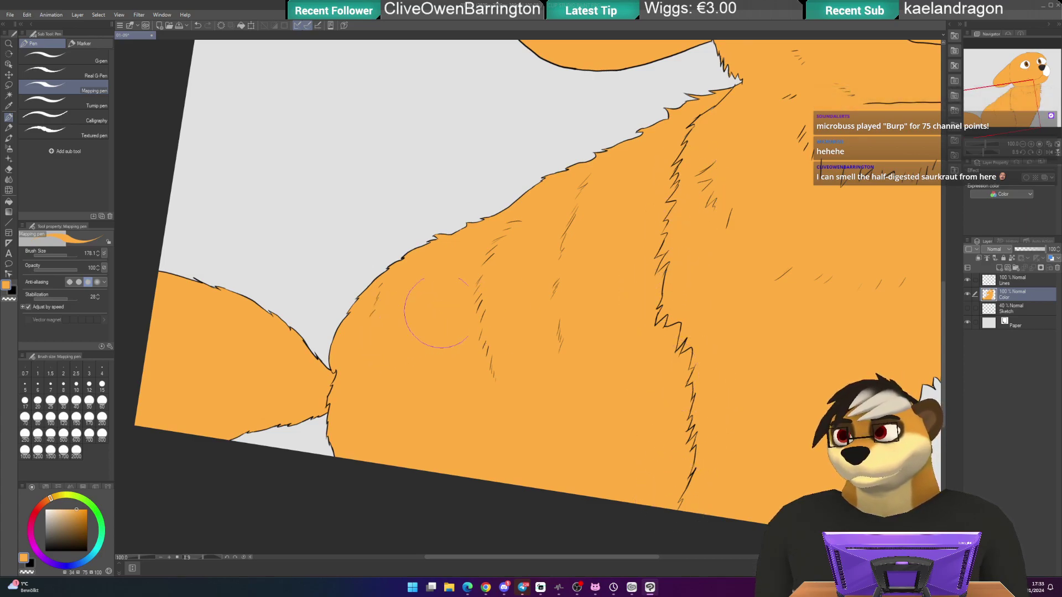
pyautogui.moveTo(716, 278); pyautogui.dragTo(579, 359)
pyautogui.moveTo(703, 183); pyautogui.dragTo(663, 298)
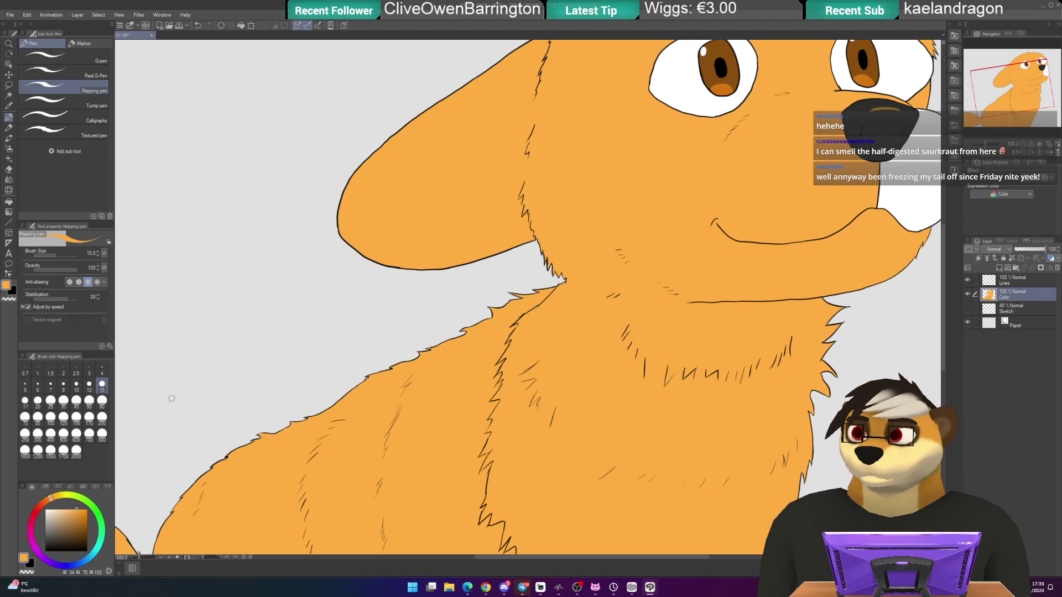
pyautogui.click(89, 384)
pyautogui.moveTo(665, 386); pyautogui.dragTo(672, 370)
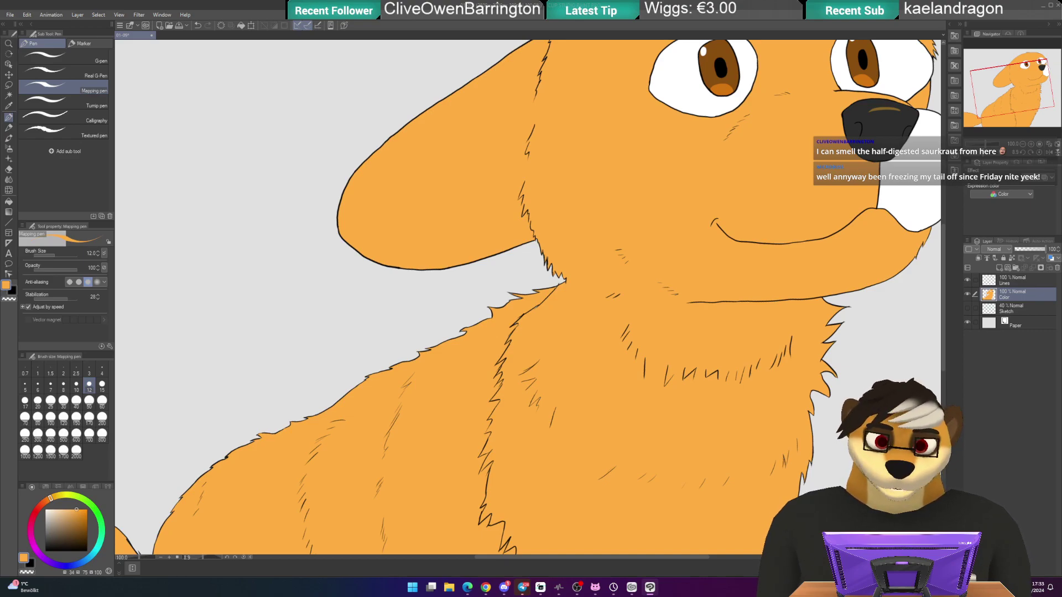
# - Draw a jagged black fur line down the cheek to the point where the ear meets the neck on the Color layer
pyautogui.press('d')
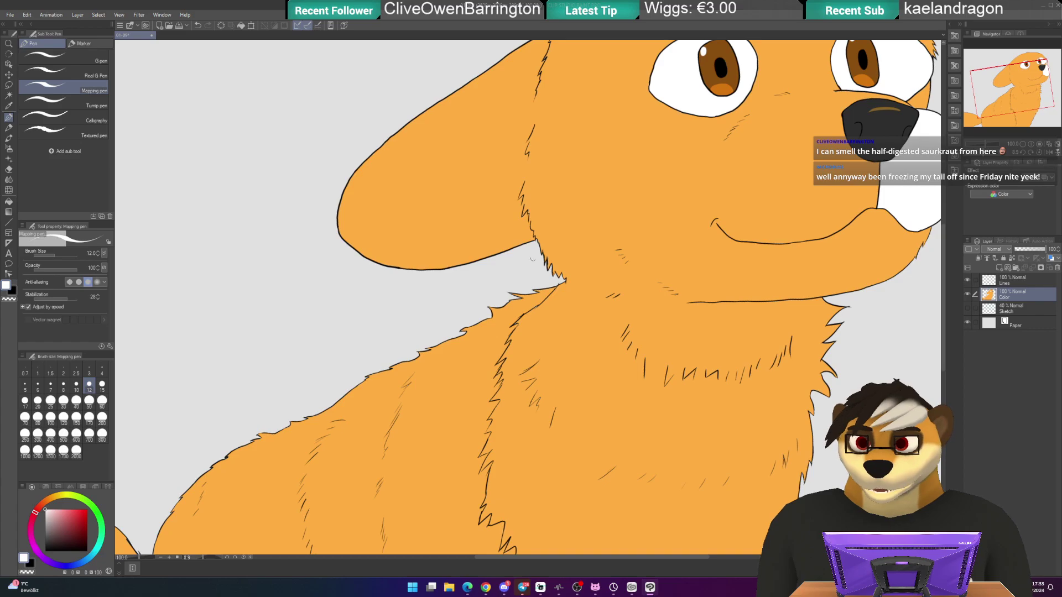
pyautogui.moveTo(562, 174)
pyautogui.mouseDown()
pyautogui.moveTo(548, 214)
pyautogui.moveTo(490, 206)
pyautogui.mouseUp()
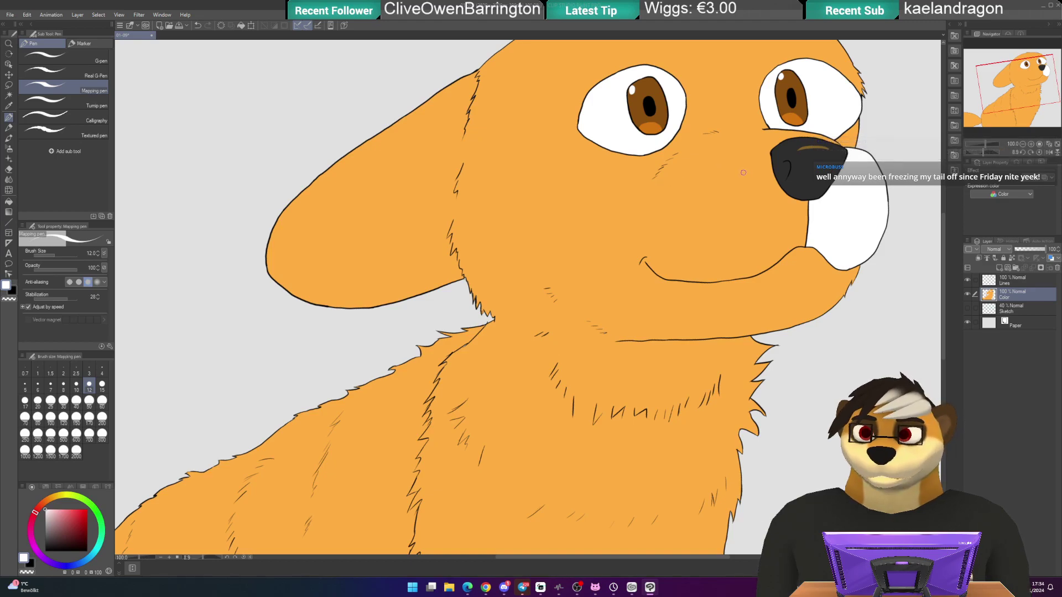
pyautogui.moveTo(613, 189); pyautogui.dragTo(432, 198)
pyautogui.moveTo(542, 118); pyautogui.dragTo(601, 252)
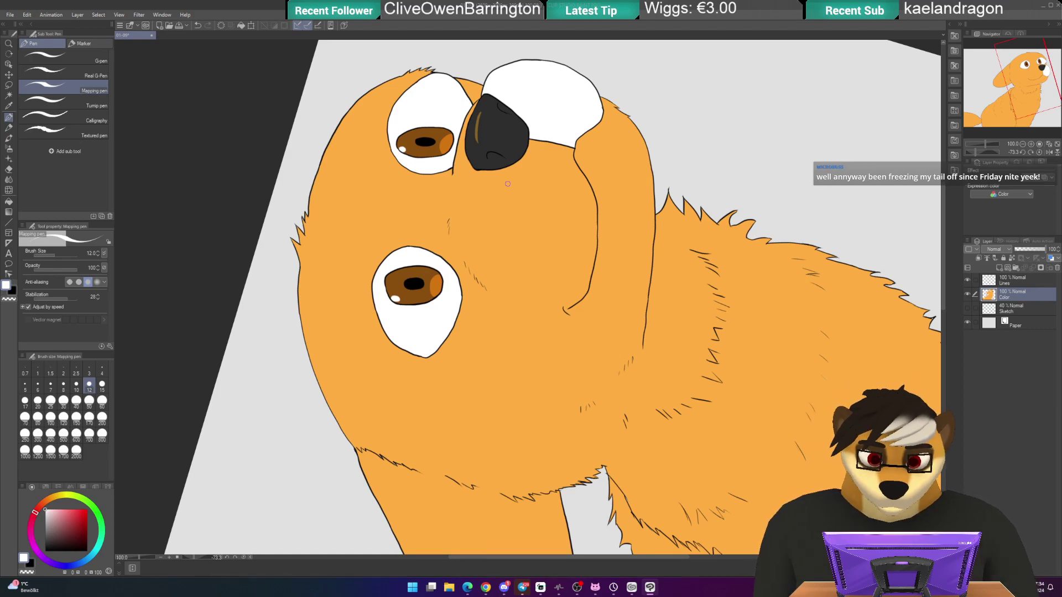
pyautogui.scroll(2, 508, 184)
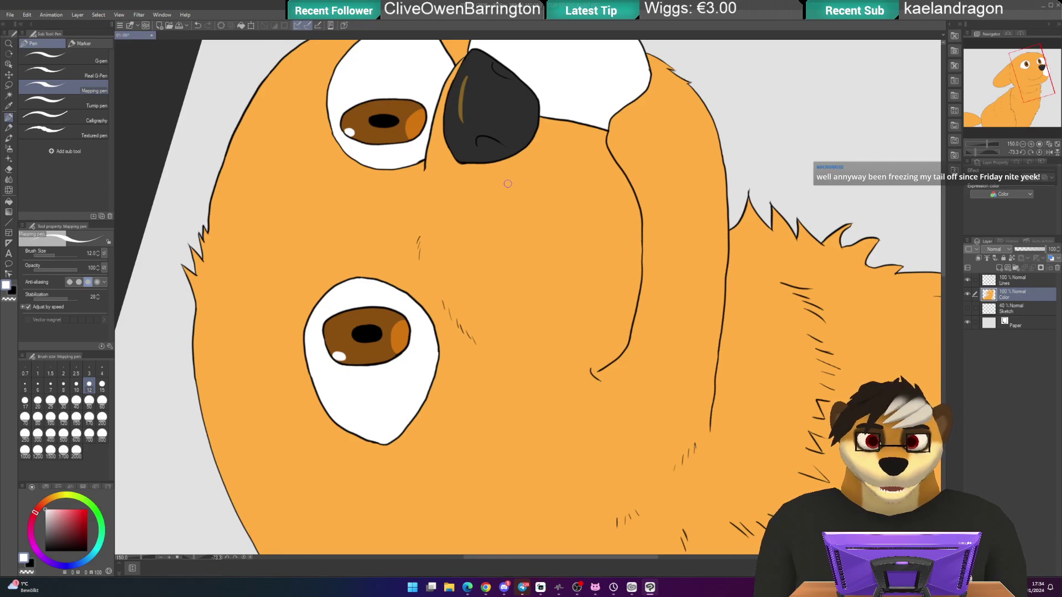
pyautogui.moveTo(460, 151); pyautogui.dragTo(516, 15)
pyautogui.moveTo(509, 97); pyautogui.dragTo(520, 147)
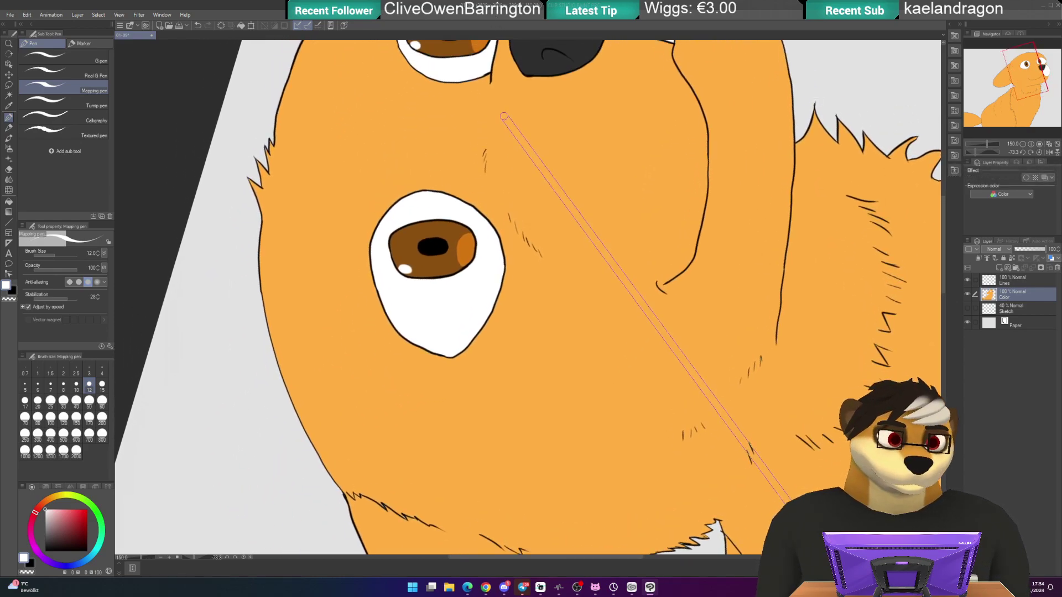
pyautogui.moveTo(482, 97); pyautogui.dragTo(623, 139)
pyautogui.moveTo(465, 221); pyautogui.dragTo(498, 96)
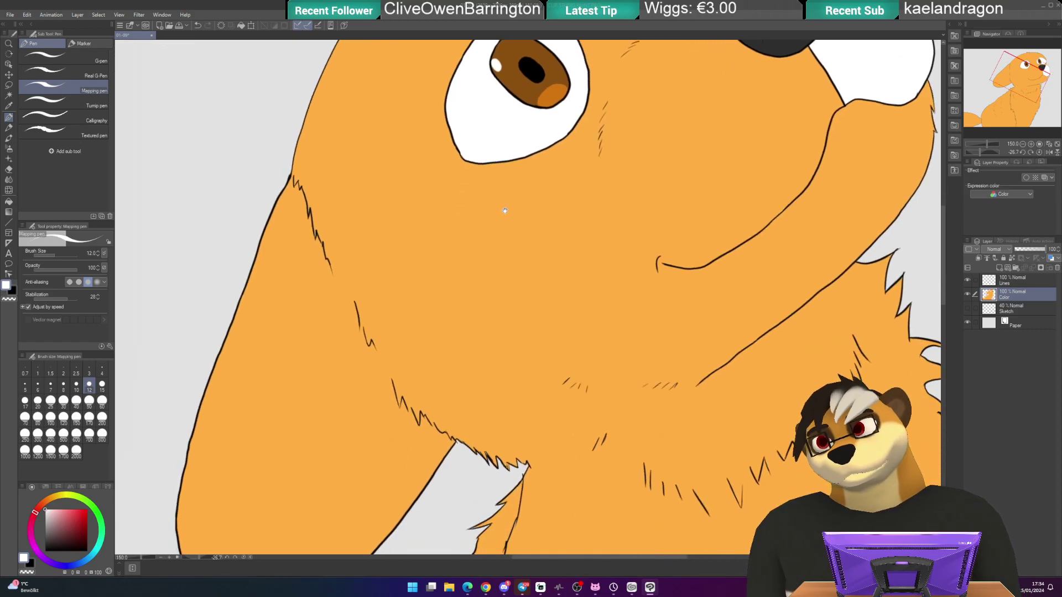
pyautogui.moveTo(524, 138); pyautogui.dragTo(544, 138)
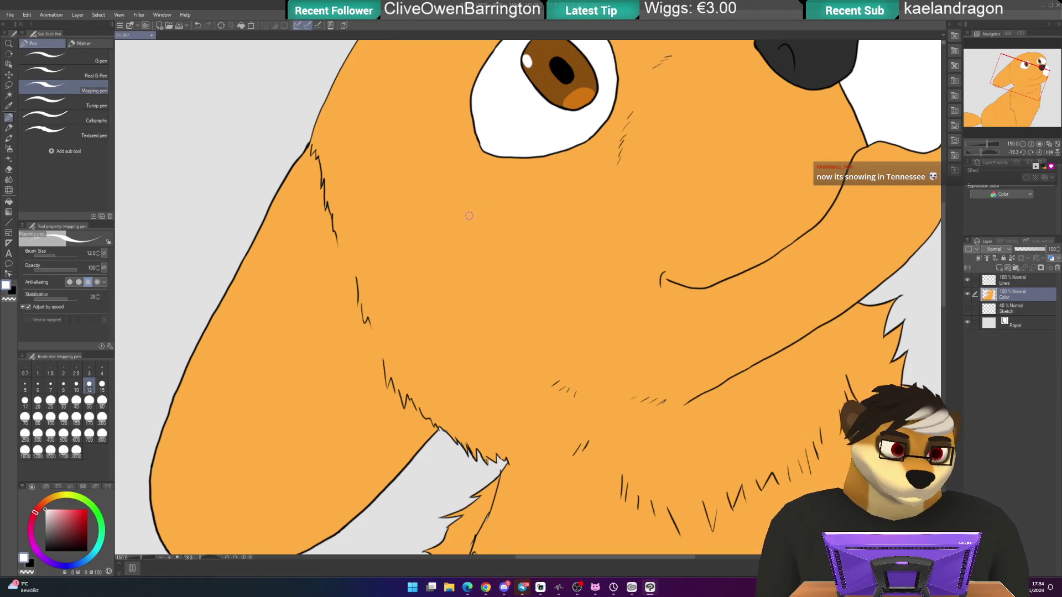
pyautogui.press('x')
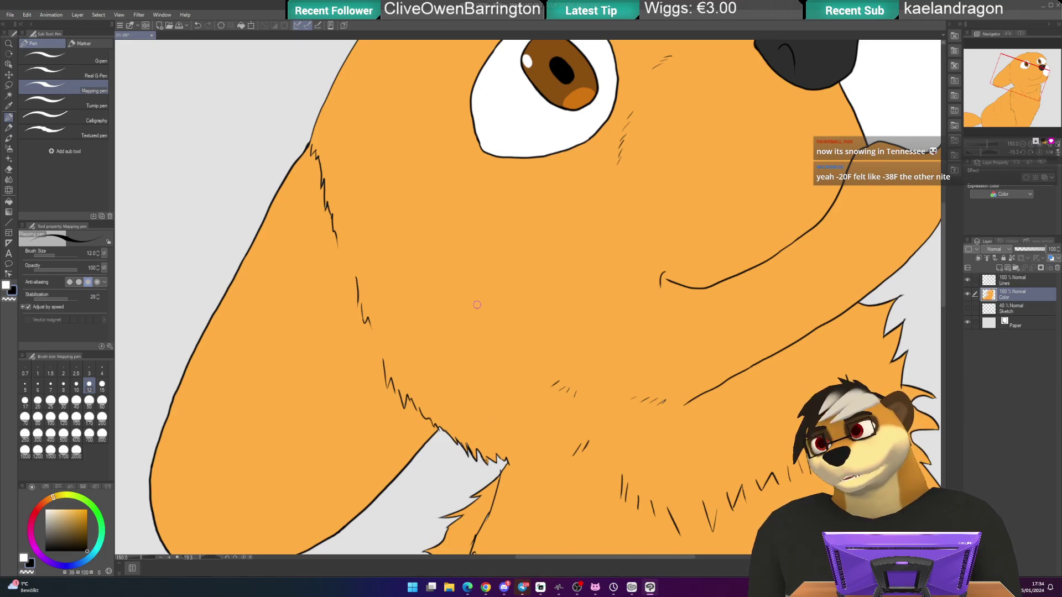
pyautogui.moveTo(466, 319); pyautogui.dragTo(478, 306)
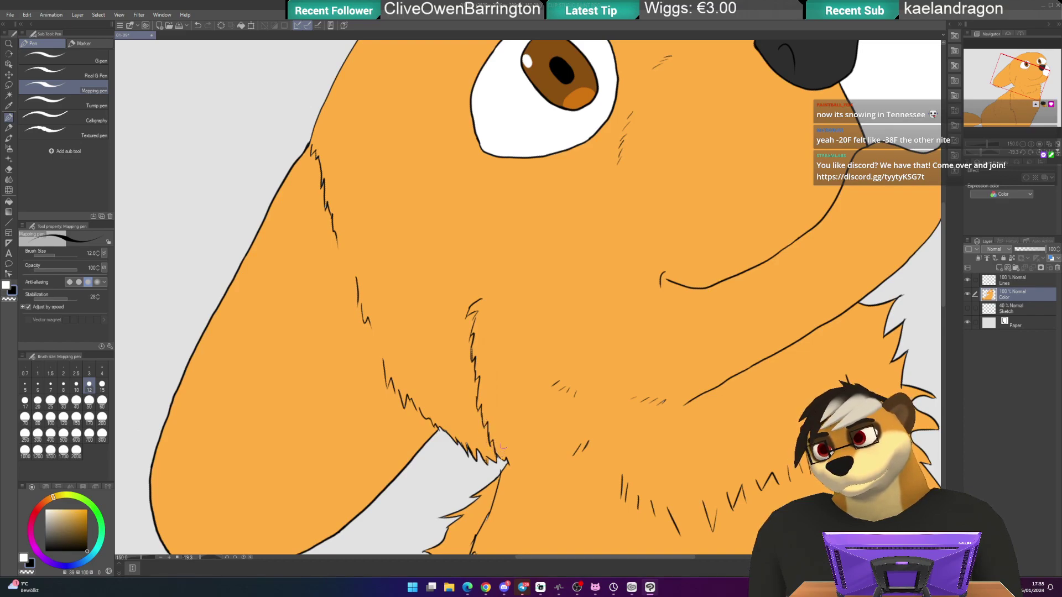
# - Draw a thin white boundary line from the nose past the near eye down to the top of the black cheek line
pyautogui.press('x')
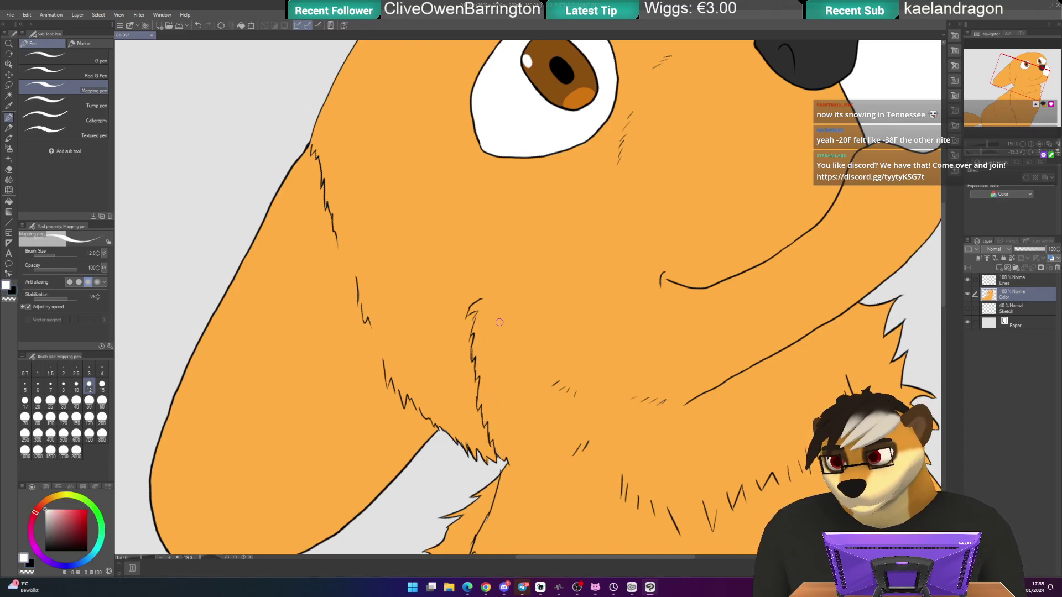
pyautogui.moveTo(585, 248); pyautogui.dragTo(579, 234)
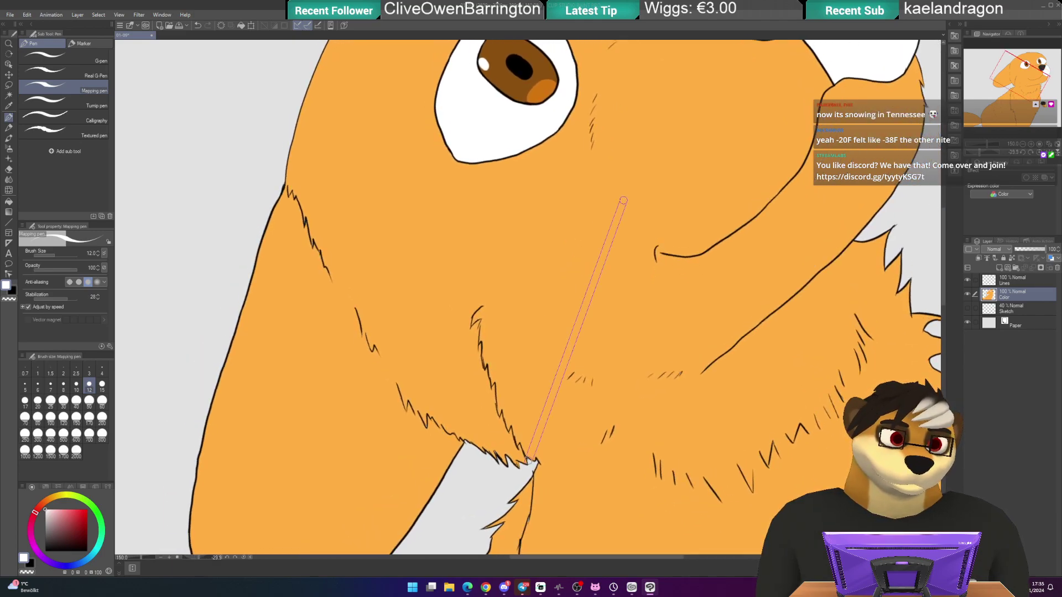
pyautogui.moveTo(624, 200); pyautogui.dragTo(544, 290)
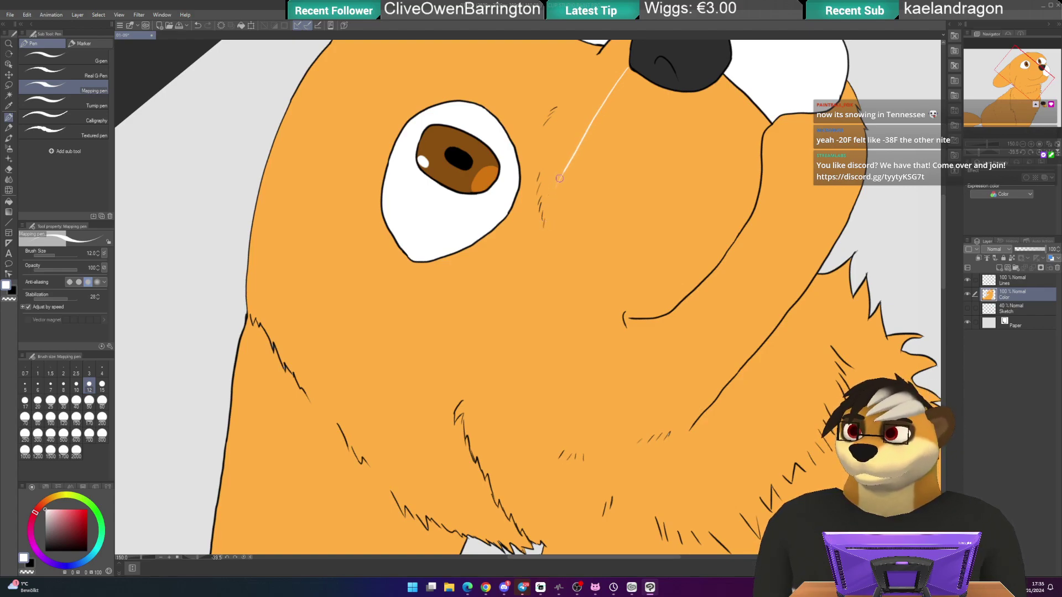
pyautogui.moveTo(544, 210); pyautogui.dragTo(522, 289)
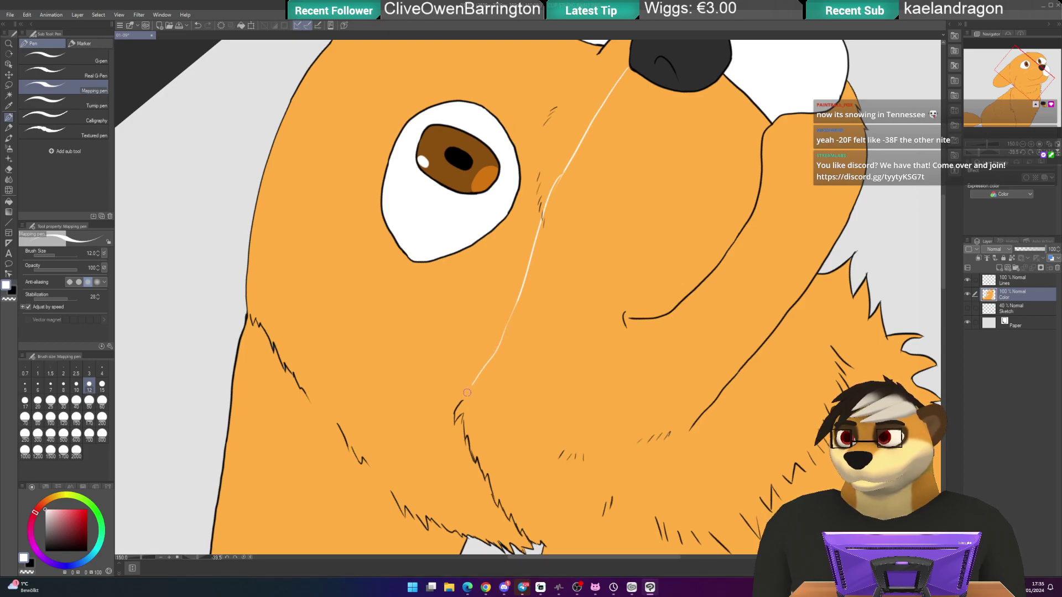
# - Select the enclosed muzzle, throat and chest area, fill it with white on the Color layer, and clear the selection
pyautogui.moveTo(588, 272); pyautogui.dragTo(572, 337)
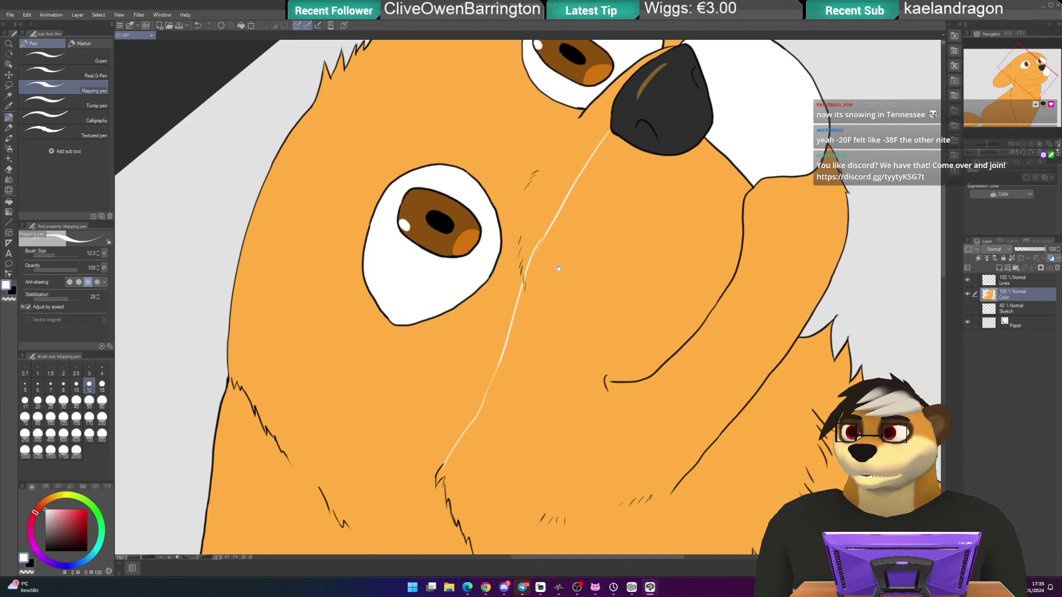
pyautogui.press('w')
pyautogui.click(580, 302)
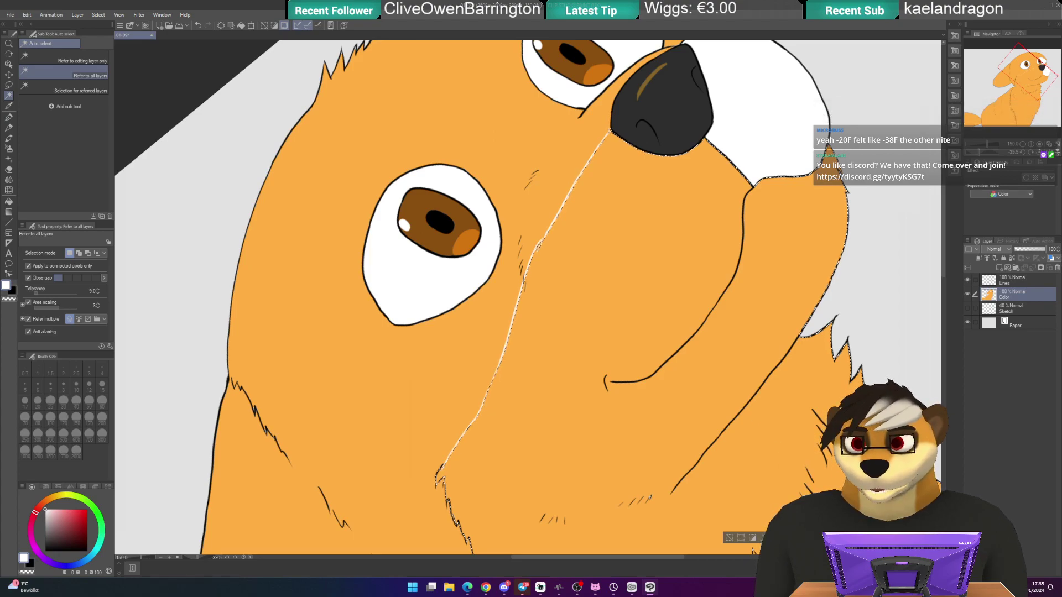
pyautogui.hotkey('alt', 'Delete')
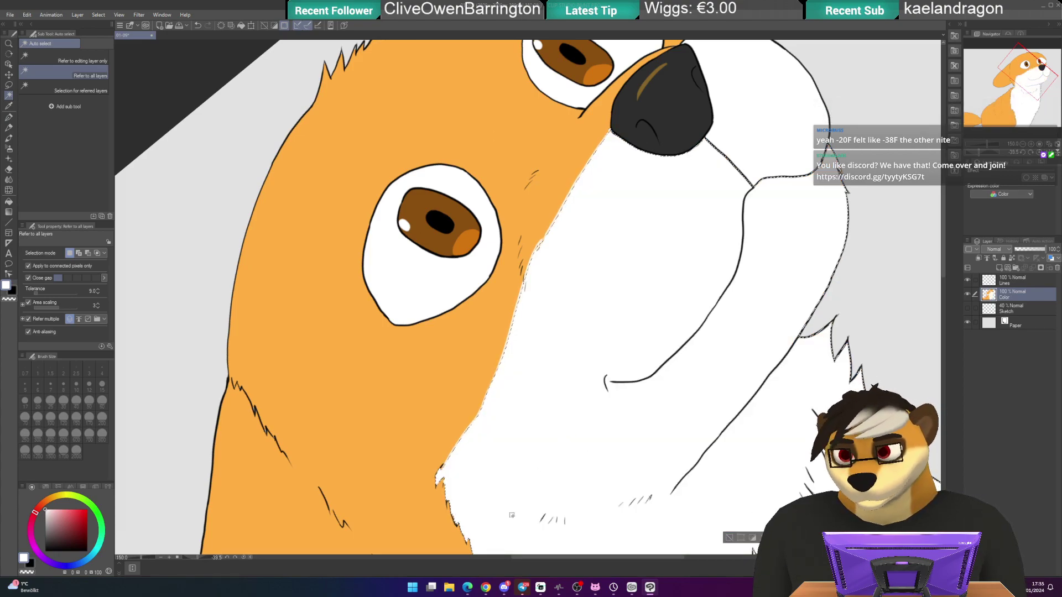
pyautogui.hotkey('ctrl', 'd')
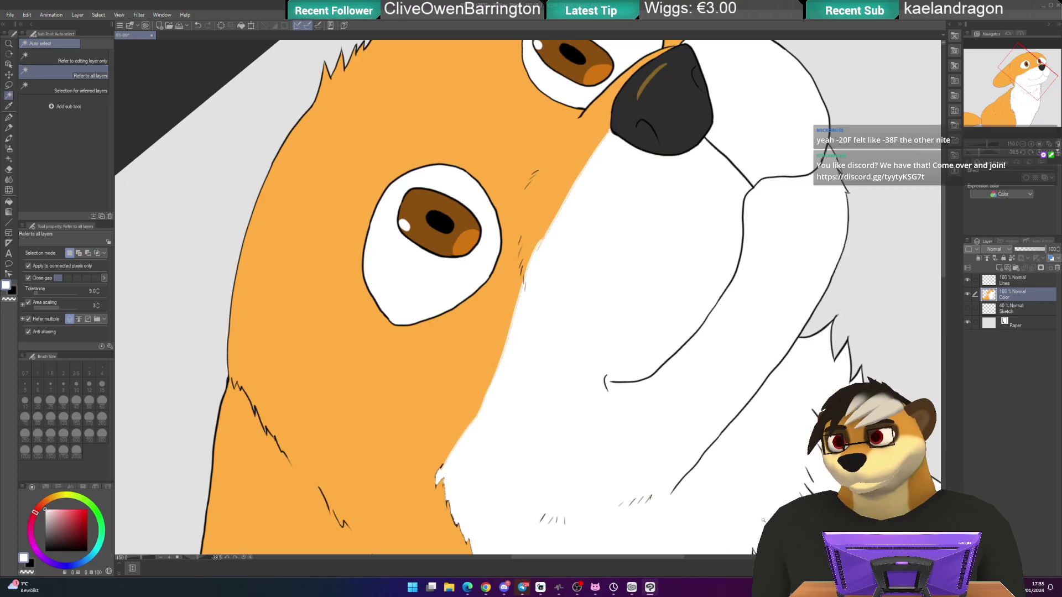
# - Paint white Mapping pen strokes over the rough fill edge just below the nose
pyautogui.scroll(3, 558, 327)
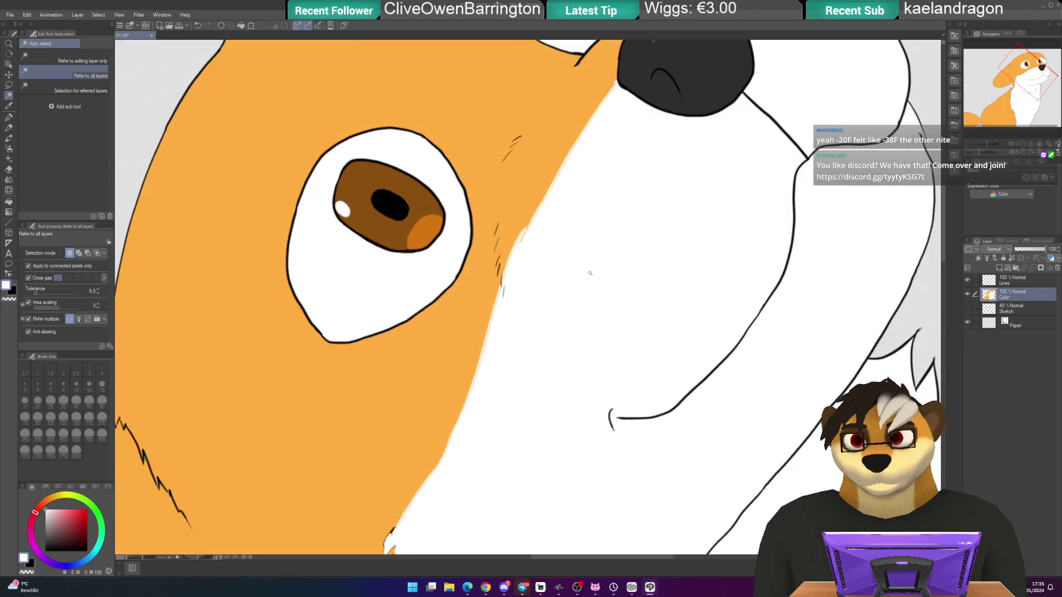
pyautogui.press('p')
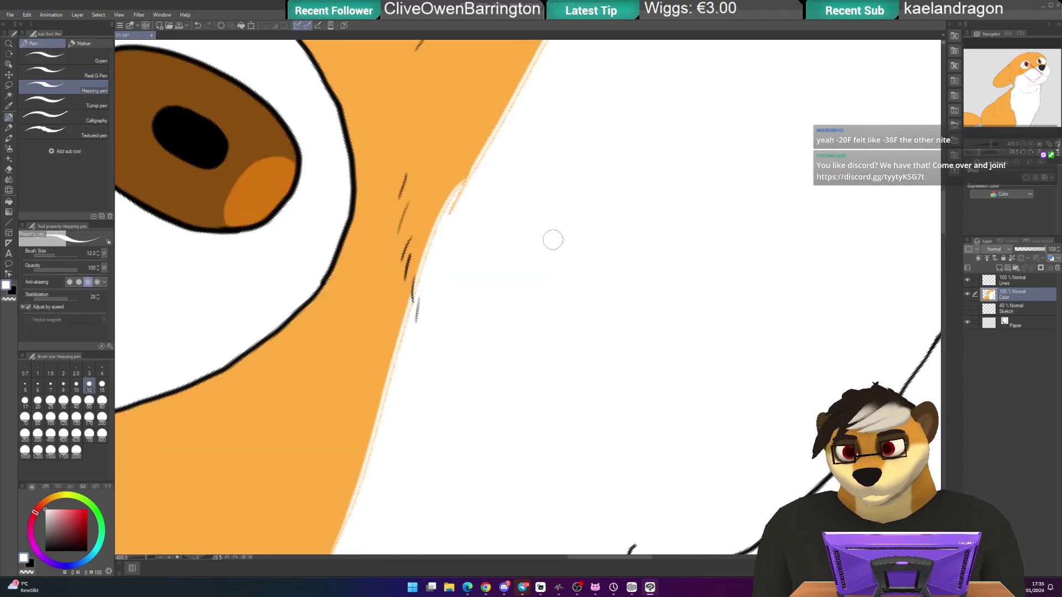
pyautogui.moveTo(581, 88); pyautogui.dragTo(538, 322)
pyautogui.moveTo(627, 194); pyautogui.dragTo(513, 123)
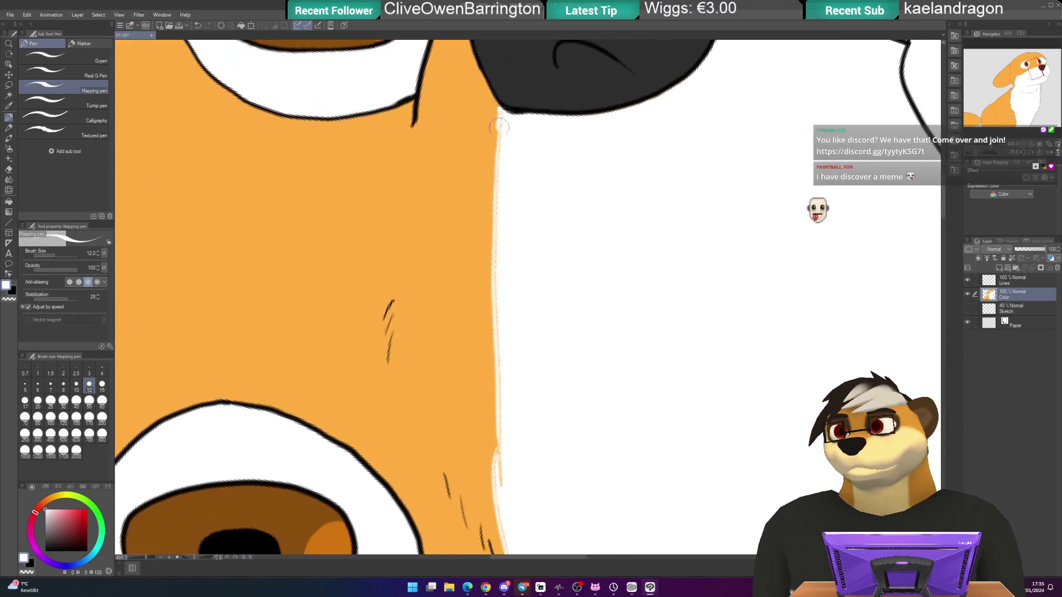
pyautogui.moveTo(500, 129); pyautogui.dragTo(497, 213)
pyautogui.moveTo(495, 172)
pyautogui.mouseDown()
pyautogui.moveTo(498, 211)
pyautogui.moveTo(499, 199)
pyautogui.mouseUp()
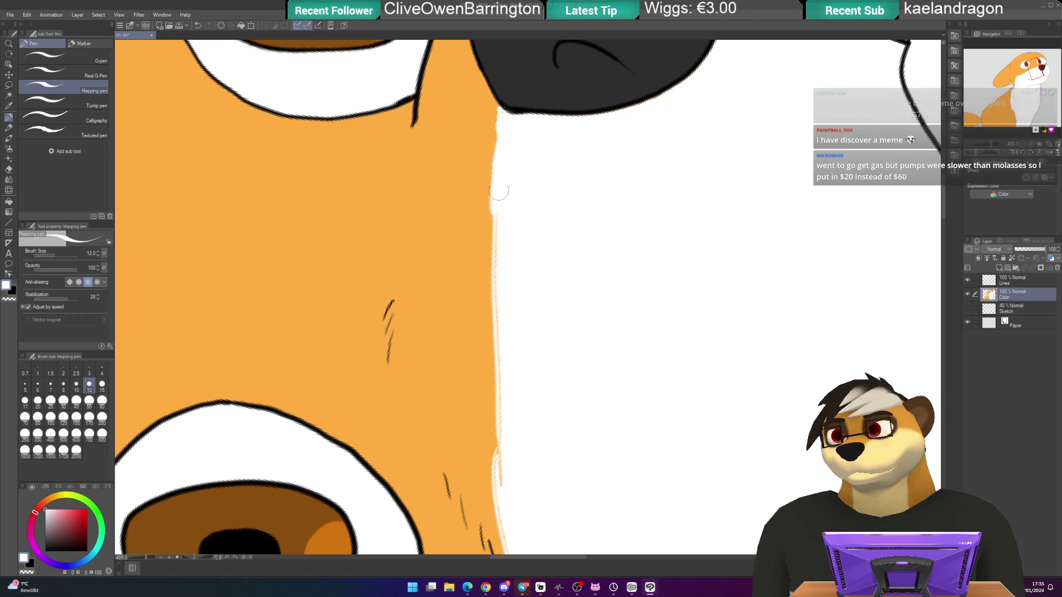
# - Roughen the white edge between the nose and the near eye with short fur-like white strokes
pyautogui.moveTo(501, 113)
pyautogui.mouseDown()
pyautogui.moveTo(490, 280)
pyautogui.moveTo(495, 268)
pyautogui.moveTo(494, 292)
pyautogui.moveTo(497, 241)
pyautogui.moveTo(499, 318)
pyautogui.moveTo(528, 335)
pyautogui.moveTo(539, 274)
pyautogui.moveTo(505, 289)
pyautogui.moveTo(505, 278)
pyautogui.moveTo(500, 309)
pyautogui.mouseUp()
pyautogui.moveTo(509, 269); pyautogui.dragTo(499, 349)
pyautogui.moveTo(512, 302); pyautogui.dragTo(505, 358)
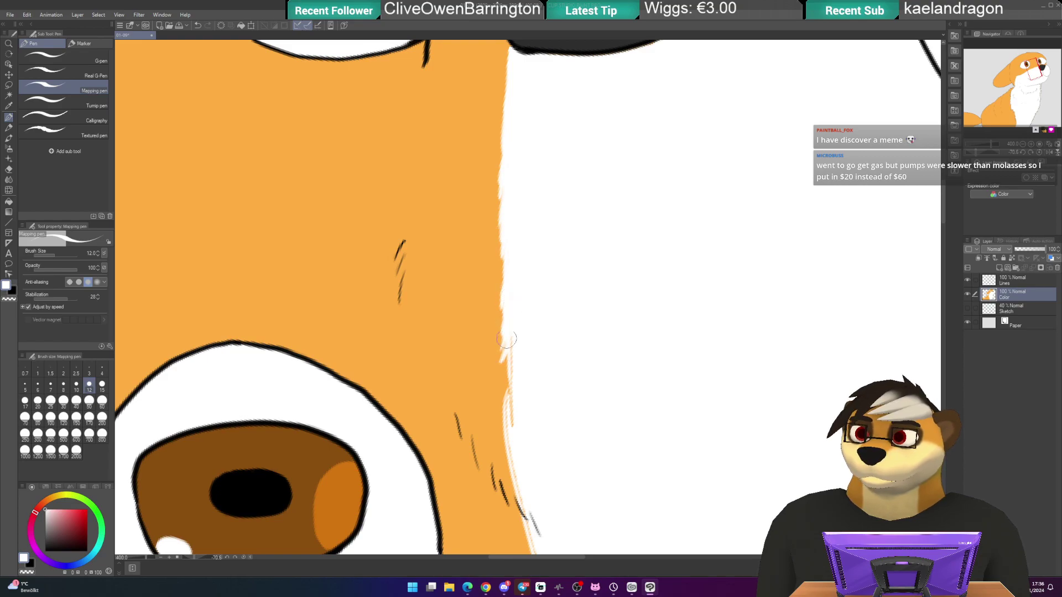
pyautogui.moveTo(509, 322); pyautogui.dragTo(505, 395)
pyautogui.moveTo(512, 347)
pyautogui.mouseDown()
pyautogui.moveTo(509, 396)
pyautogui.moveTo(548, 370)
pyautogui.moveTo(564, 310)
pyautogui.moveTo(528, 322)
pyautogui.moveTo(518, 354)
pyautogui.mouseUp()
pyautogui.moveTo(530, 306); pyautogui.dragTo(523, 377)
pyautogui.moveTo(532, 331); pyautogui.dragTo(529, 379)
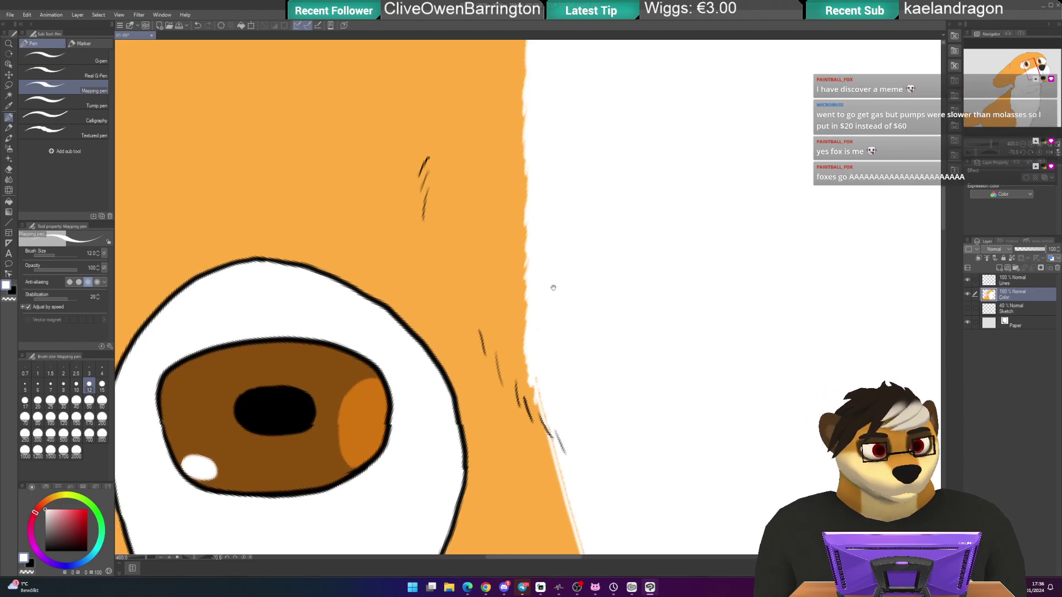
# - Add short white fur strokes along the colour boundary beside the near eye, past the small black fur ticks
pyautogui.scroll(-2, 559, 268)
pyautogui.press('shift')
pyautogui.moveTo(555, 197); pyautogui.dragTo(621, 197)
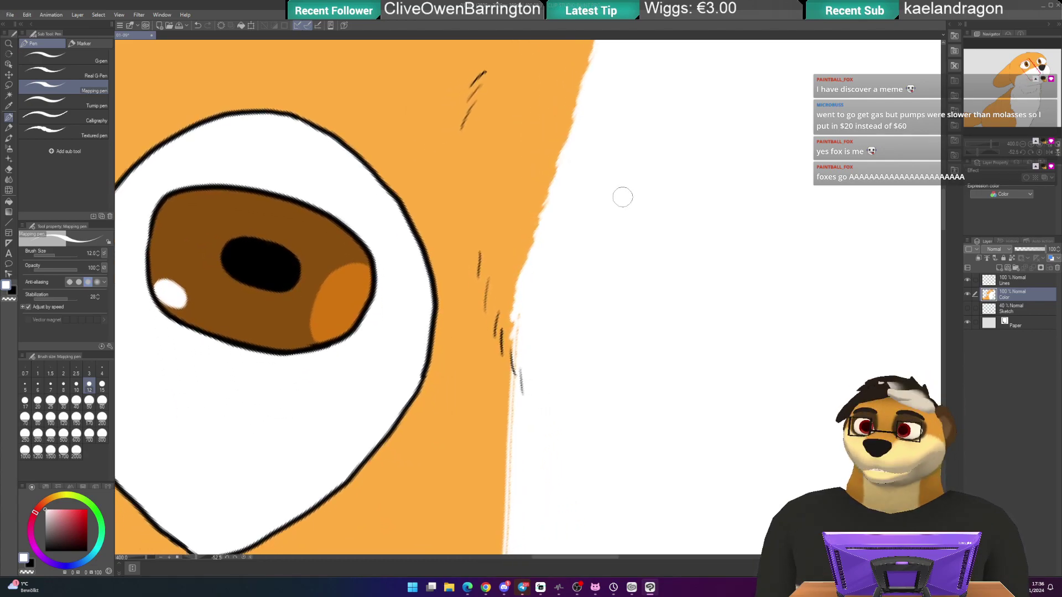
pyautogui.moveTo(555, 341); pyautogui.dragTo(559, 251)
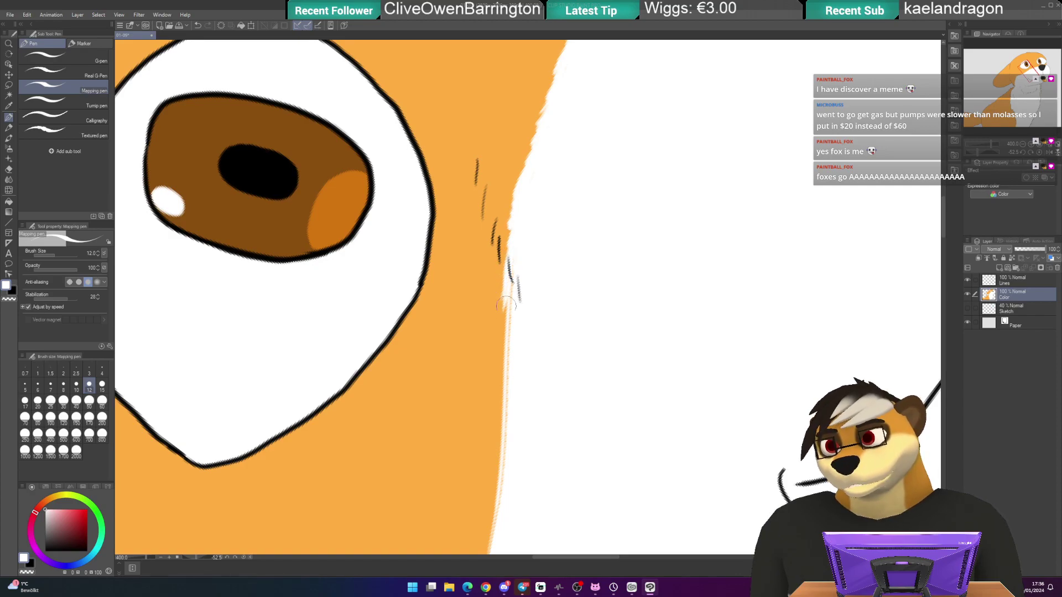
pyautogui.moveTo(509, 327)
pyautogui.mouseDown()
pyautogui.moveTo(500, 368)
pyautogui.moveTo(518, 295)
pyautogui.moveTo(496, 418)
pyautogui.mouseUp()
pyautogui.moveTo(512, 369); pyautogui.dragTo(500, 411)
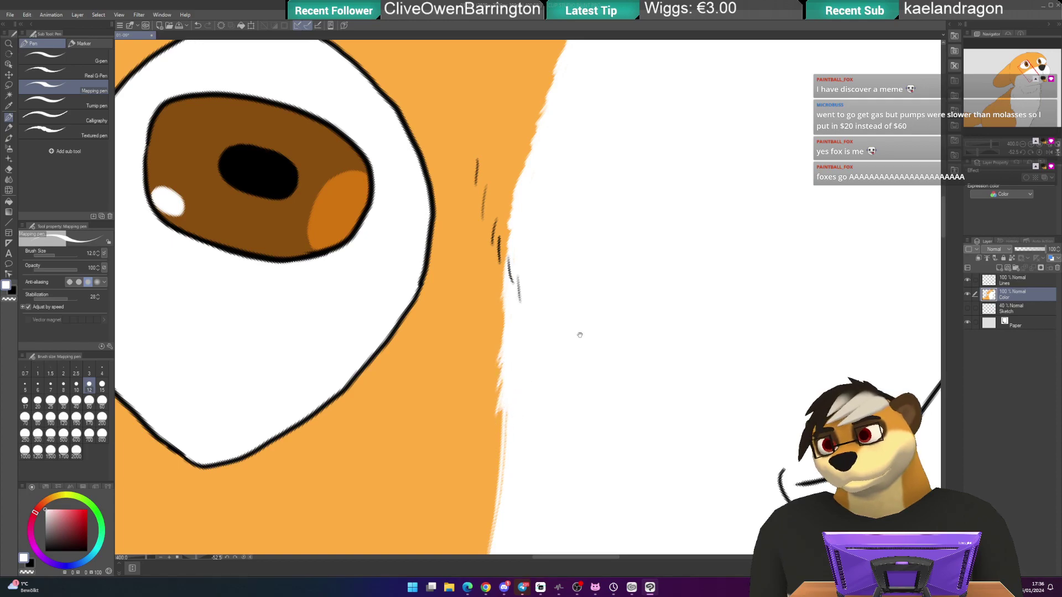
# - Extend the white fur strokes down the lower cheek boundary to the tip of the jagged black fur line
pyautogui.moveTo(539, 417)
pyautogui.mouseDown()
pyautogui.moveTo(550, 289)
pyautogui.moveTo(536, 277)
pyautogui.mouseUp()
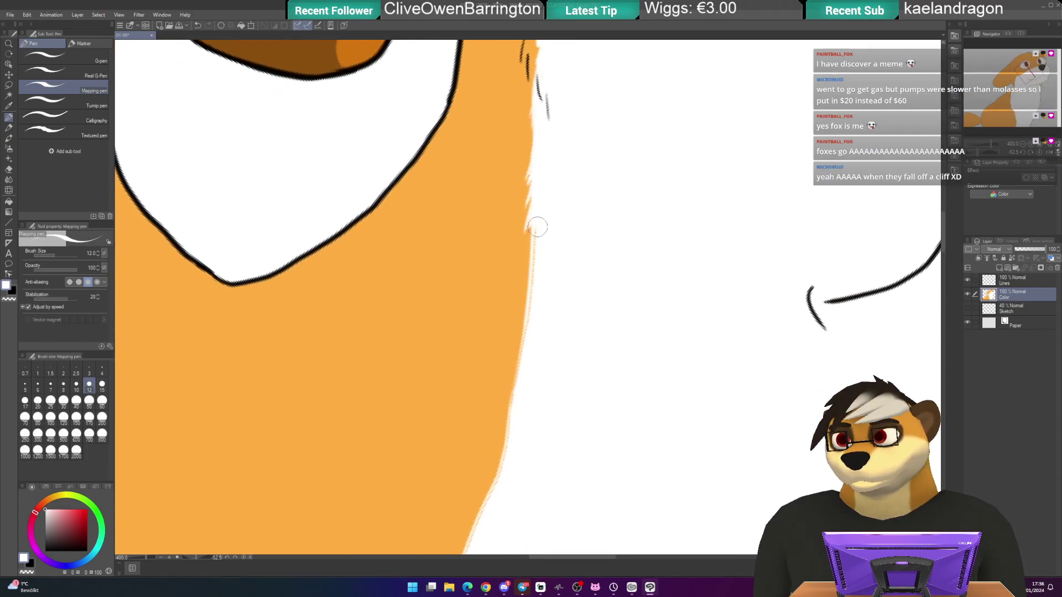
pyautogui.moveTo(526, 287); pyautogui.dragTo(520, 324)
pyautogui.moveTo(528, 296); pyautogui.dragTo(513, 370)
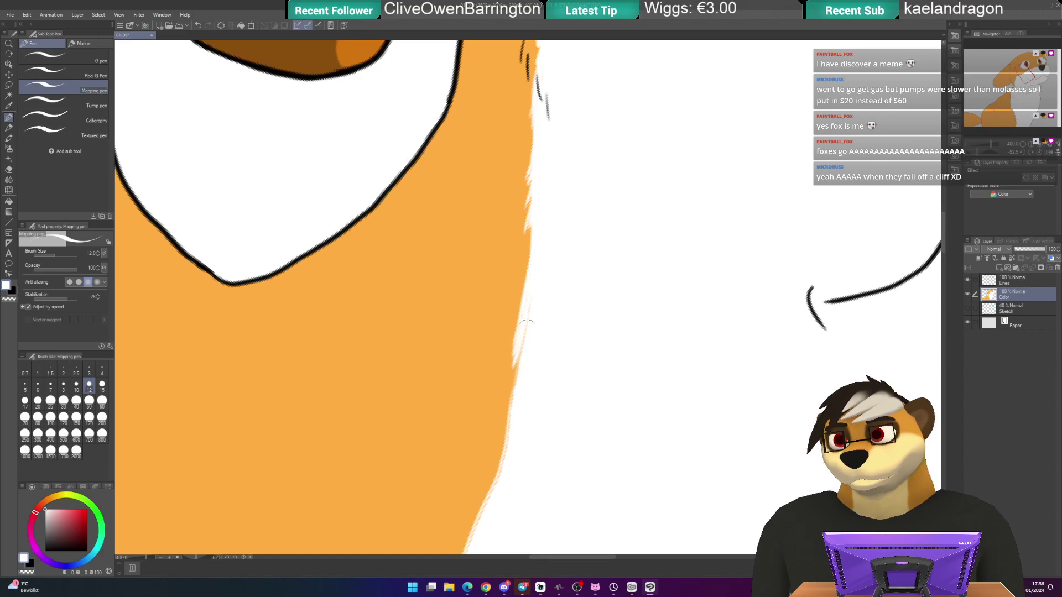
pyautogui.moveTo(572, 394); pyautogui.dragTo(595, 321)
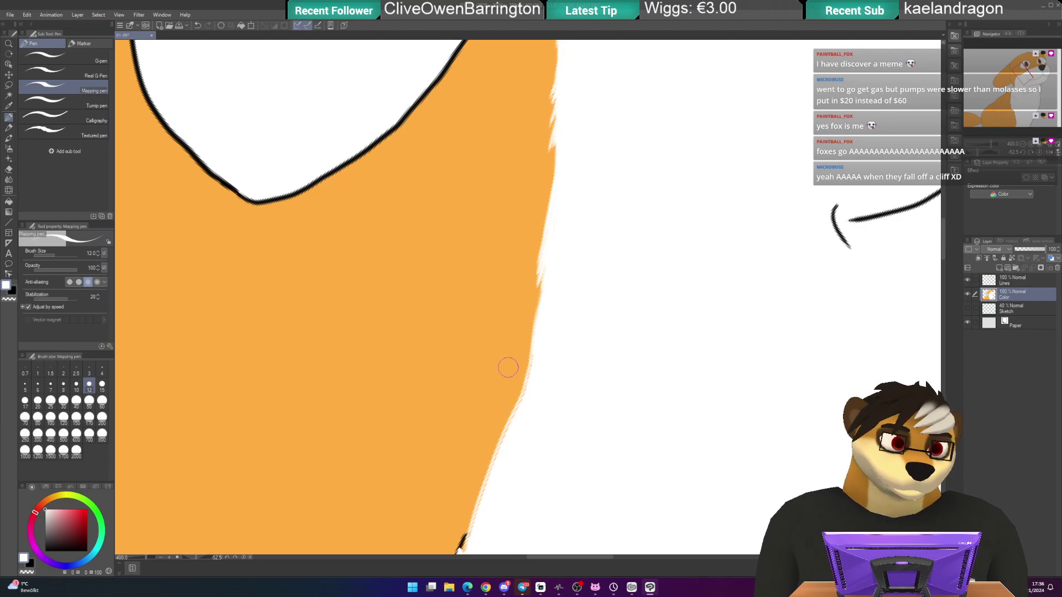
pyautogui.moveTo(545, 268); pyautogui.dragTo(532, 334)
pyautogui.moveTo(540, 292)
pyautogui.mouseDown()
pyautogui.moveTo(523, 373)
pyautogui.moveTo(555, 291)
pyautogui.mouseUp()
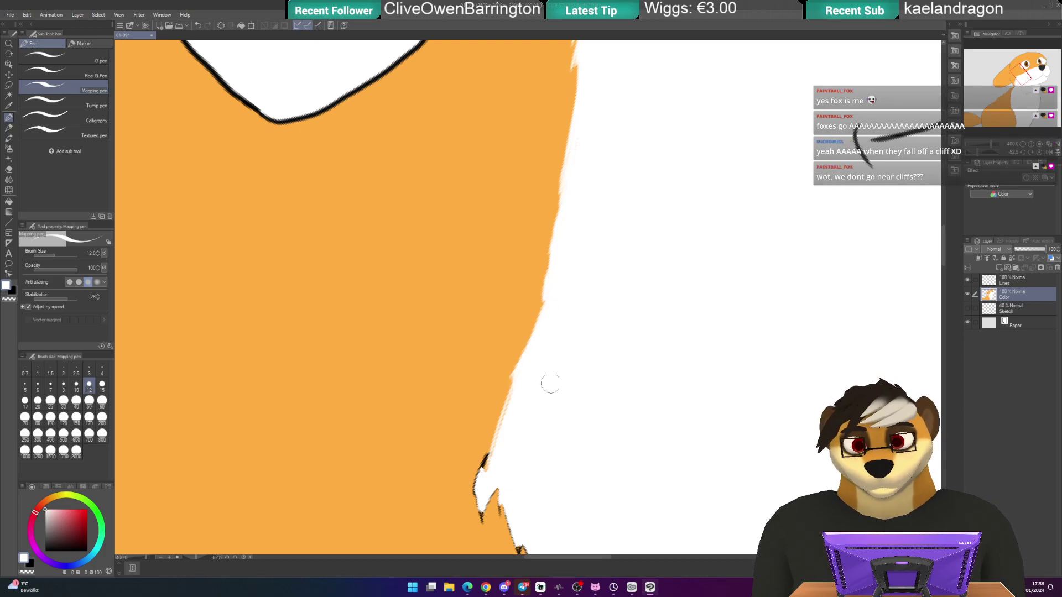
pyautogui.moveTo(552, 393); pyautogui.dragTo(574, 254)
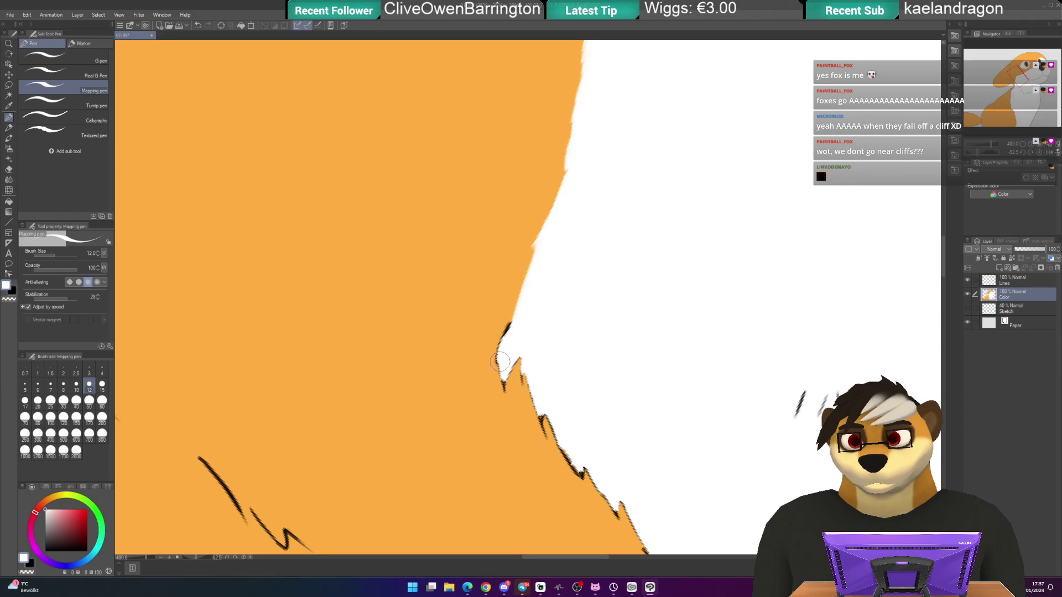
pyautogui.moveTo(504, 376)
pyautogui.mouseDown()
pyautogui.moveTo(515, 389)
pyautogui.moveTo(530, 382)
pyautogui.mouseUp()
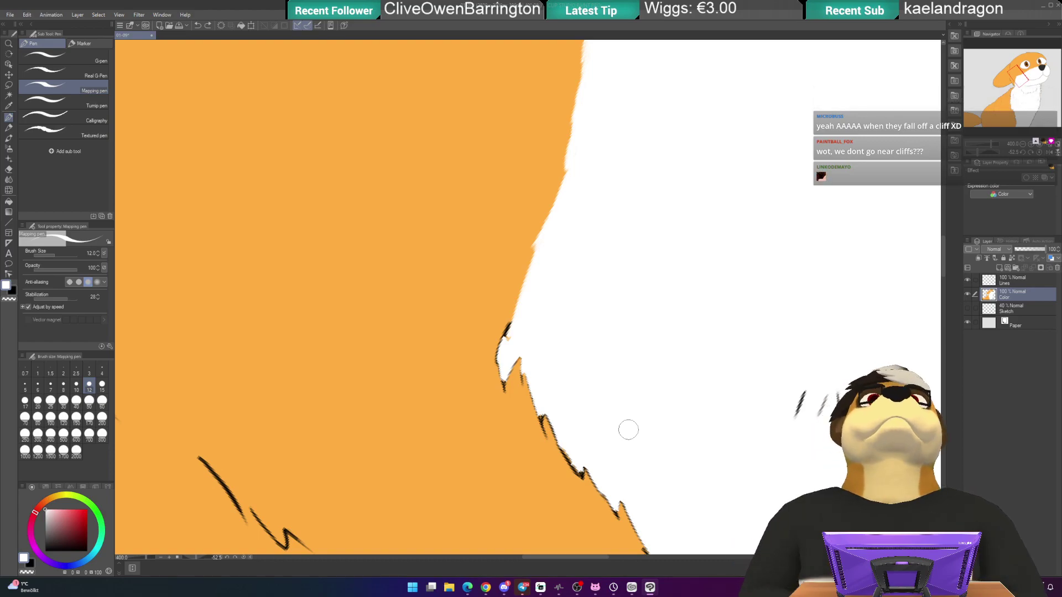
# - Ink the upper part of the jagged cheek fur edge in black on the Lines layer, starting from its topmost tuft
pyautogui.moveTo(475, 216); pyautogui.dragTo(523, 290)
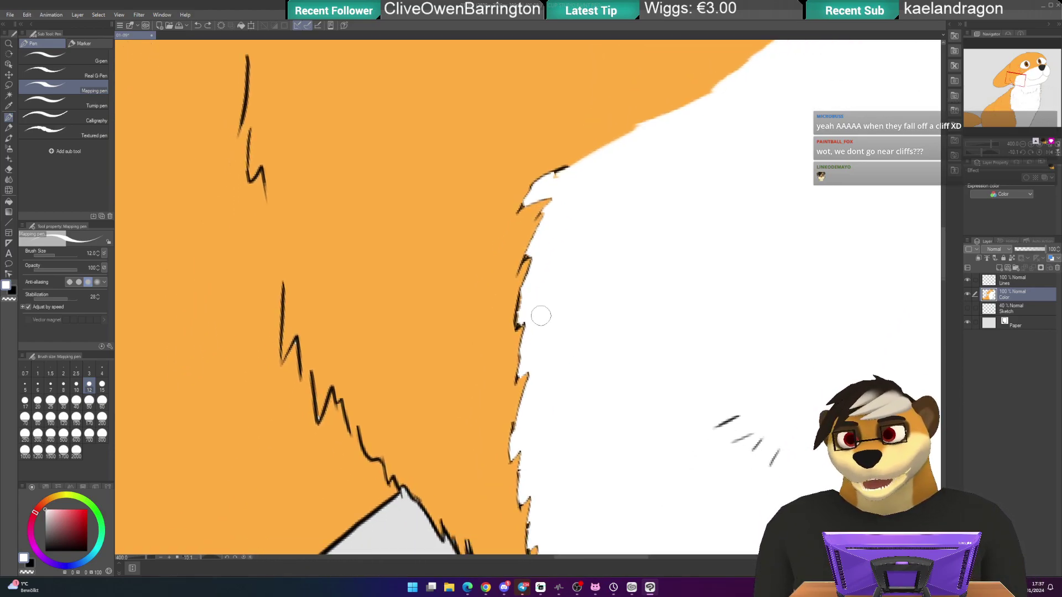
pyautogui.click(993, 283)
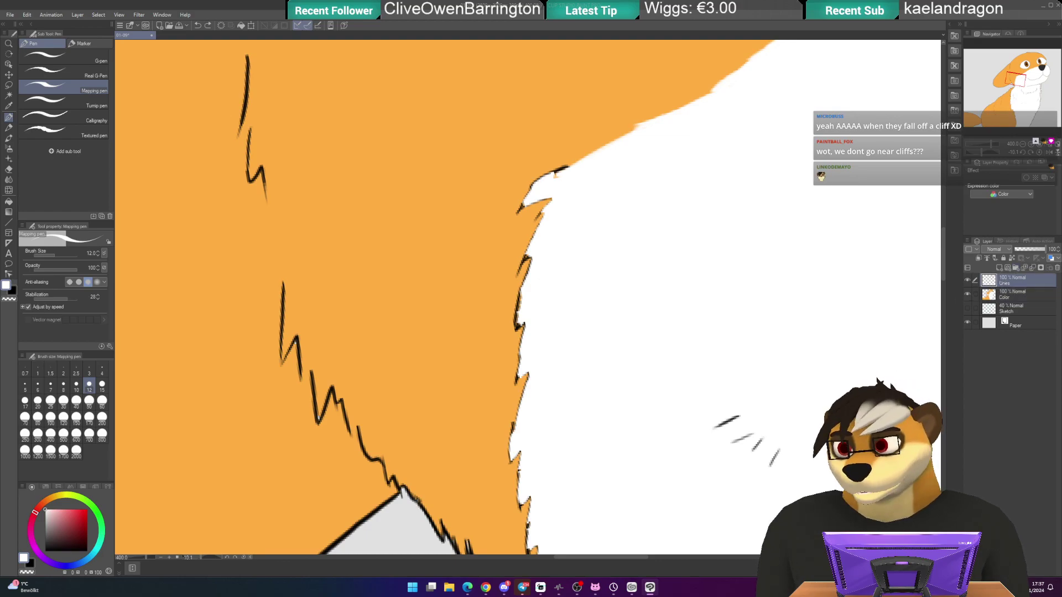
pyautogui.press('x')
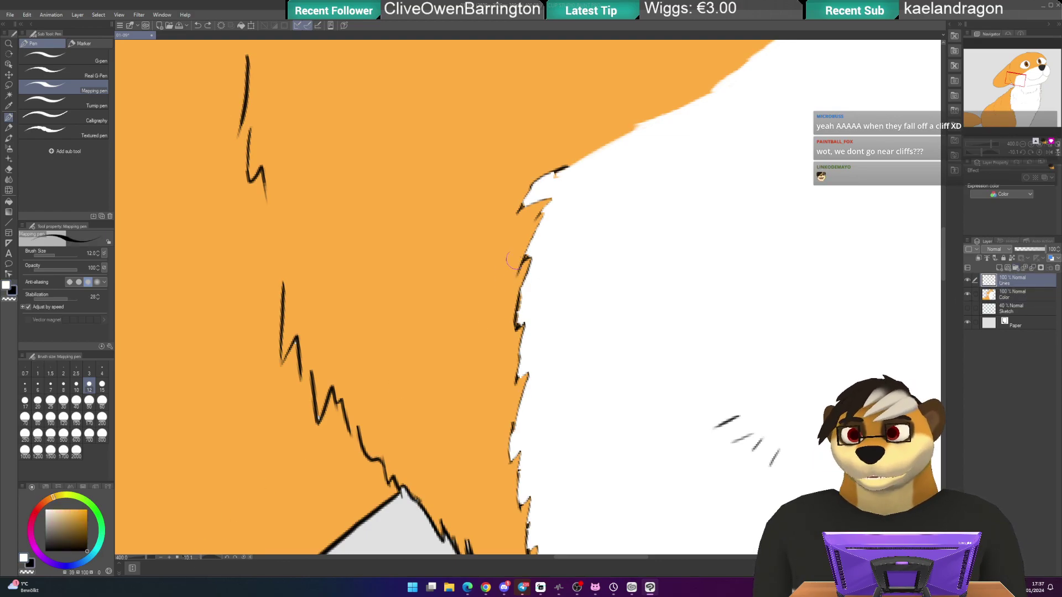
pyautogui.moveTo(524, 256); pyautogui.dragTo(533, 297)
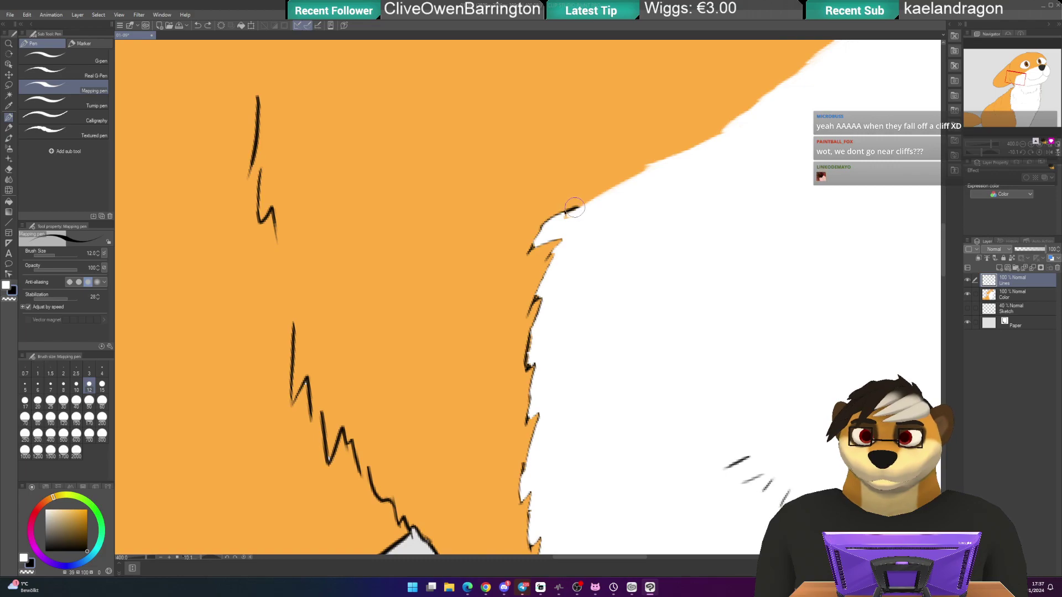
pyautogui.moveTo(579, 205)
pyautogui.mouseDown()
pyautogui.moveTo(535, 236)
pyautogui.moveTo(528, 253)
pyautogui.moveTo(564, 239)
pyautogui.moveTo(548, 267)
pyautogui.mouseUp()
pyautogui.hotkey('ctrl', 'z')
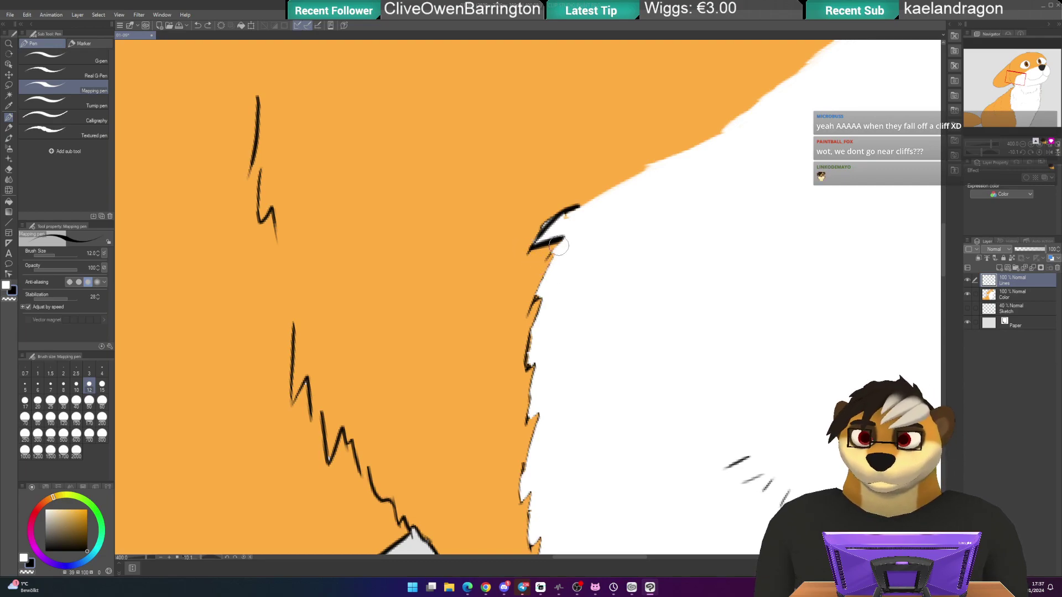
pyautogui.moveTo(564, 239)
pyautogui.mouseDown()
pyautogui.moveTo(545, 260)
pyautogui.moveTo(528, 319)
pyautogui.mouseUp()
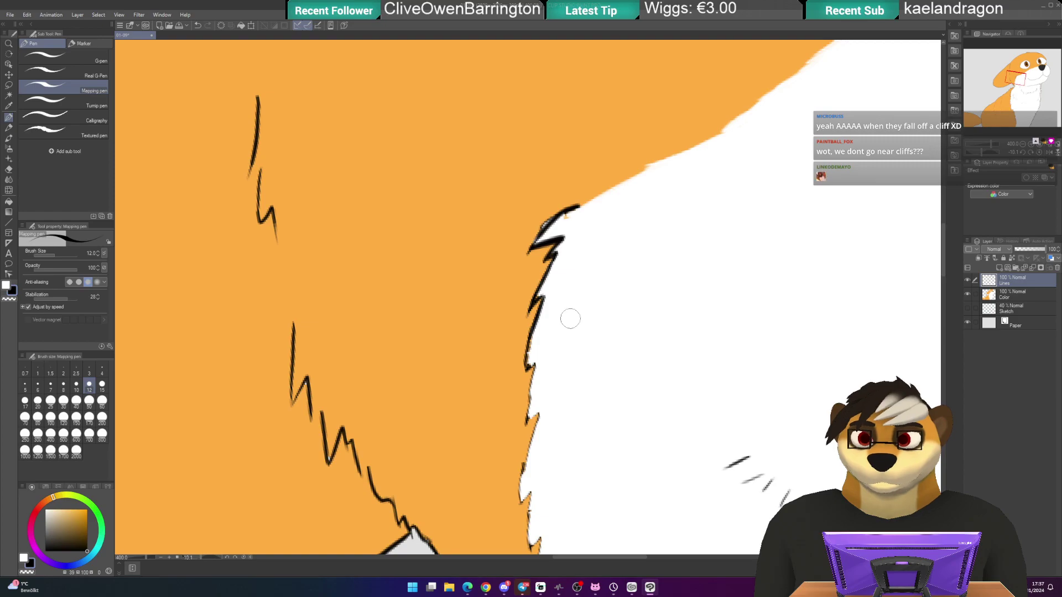
# - Continue the black jagged fur line down the lower cheek edge to where the ear meets the throat
pyautogui.scroll(-3, 553, 299)
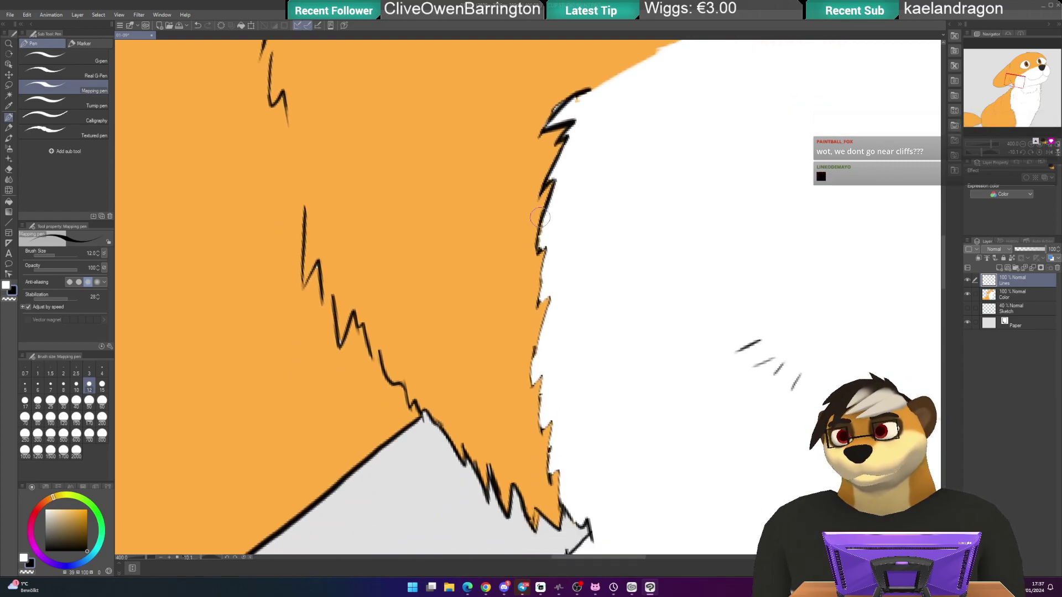
pyautogui.moveTo(535, 257)
pyautogui.mouseDown()
pyautogui.moveTo(549, 294)
pyautogui.moveTo(532, 382)
pyautogui.mouseUp()
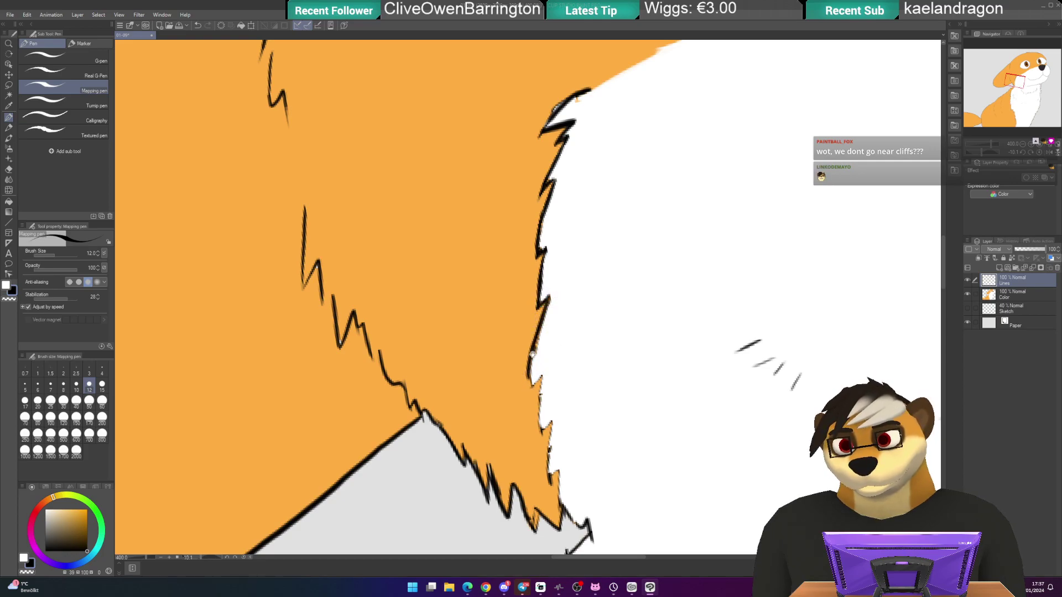
pyautogui.scroll(-2, 531, 213)
pyautogui.moveTo(520, 232)
pyautogui.mouseDown()
pyautogui.moveTo(511, 296)
pyautogui.moveTo(521, 282)
pyautogui.moveTo(520, 339)
pyautogui.moveTo(535, 325)
pyautogui.moveTo(533, 358)
pyautogui.moveTo(507, 300)
pyautogui.moveTo(510, 280)
pyautogui.moveTo(513, 345)
pyautogui.moveTo(518, 321)
pyautogui.moveTo(527, 366)
pyautogui.mouseUp()
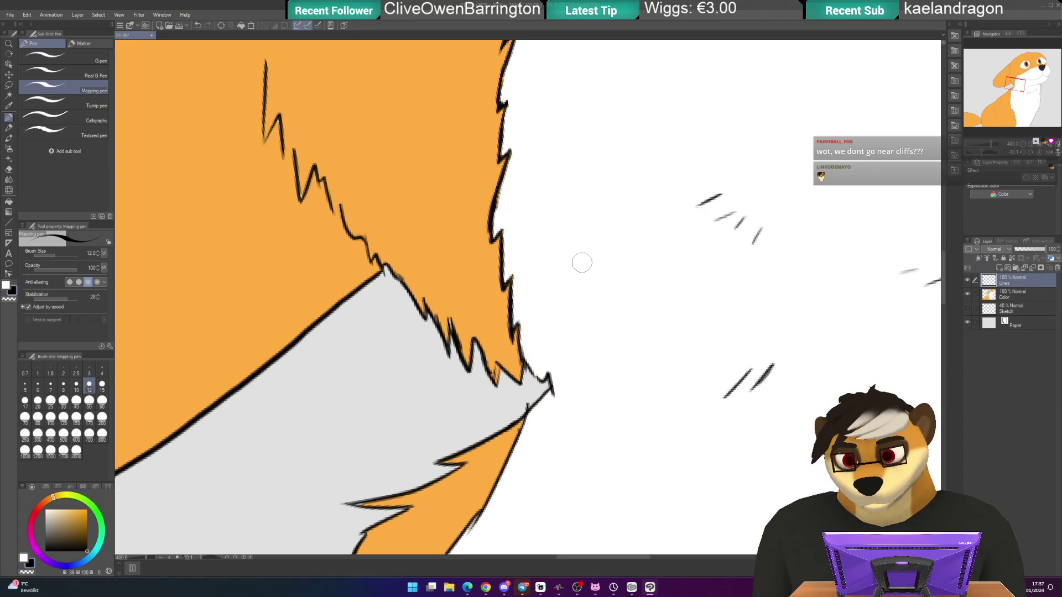
# - Touch up the Color layer with white along the inked cheek fur line, from the top tuft down to the throat
pyautogui.keyDown('alt'); pyautogui.click(593, 237); pyautogui.keyUp('alt')
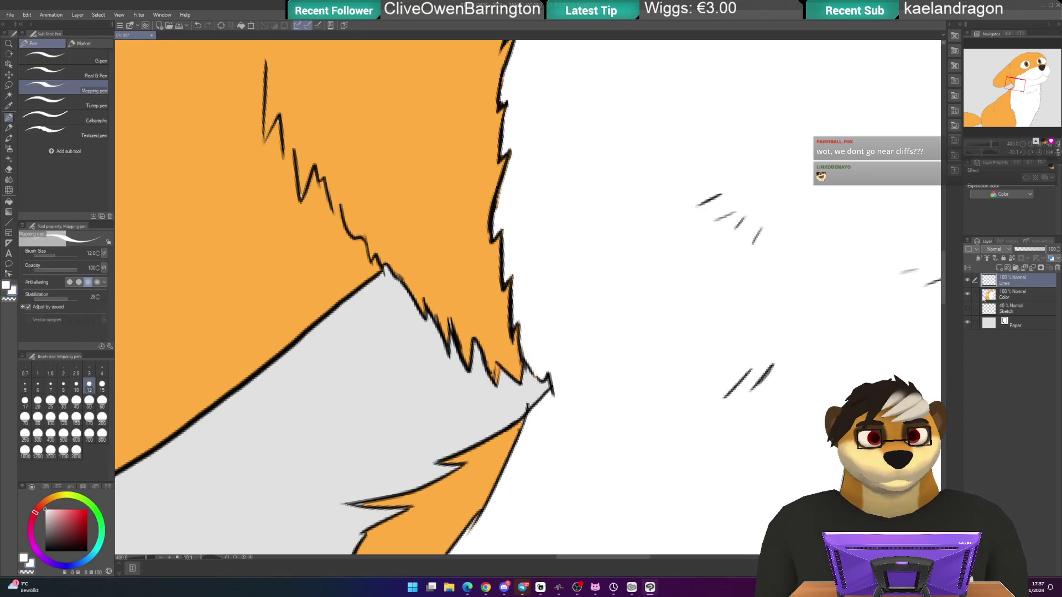
pyautogui.click(992, 297)
pyautogui.scroll(5, 558, 237)
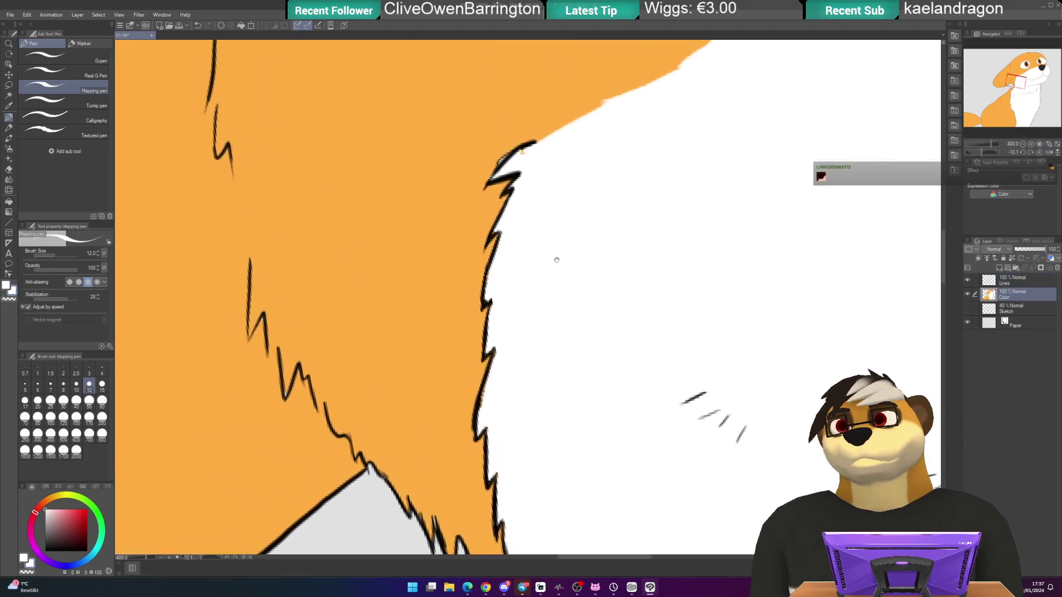
pyautogui.moveTo(500, 167); pyautogui.dragTo(491, 178)
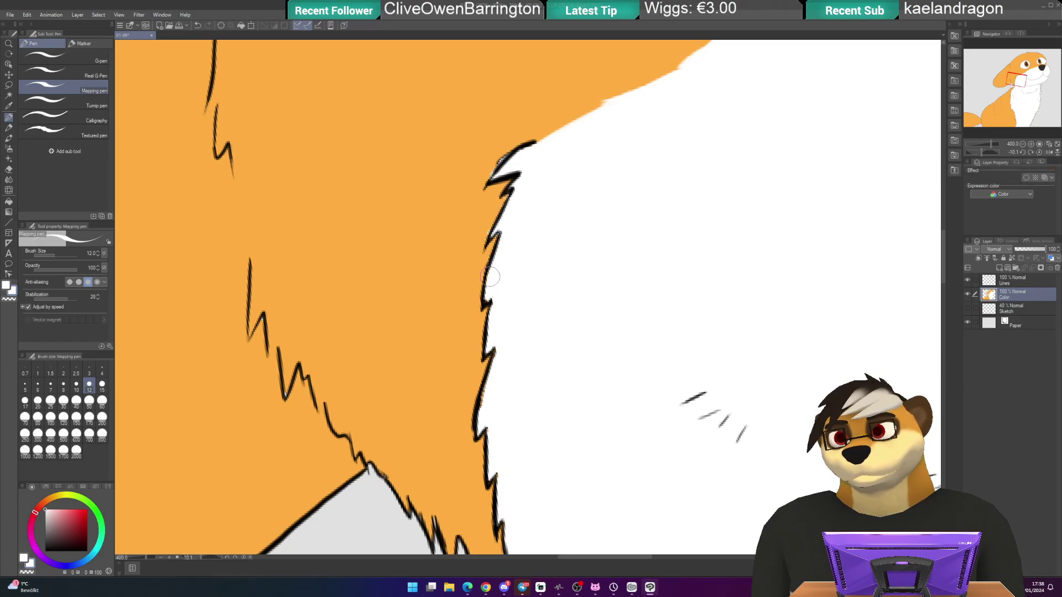
pyautogui.moveTo(543, 328); pyautogui.dragTo(536, 256)
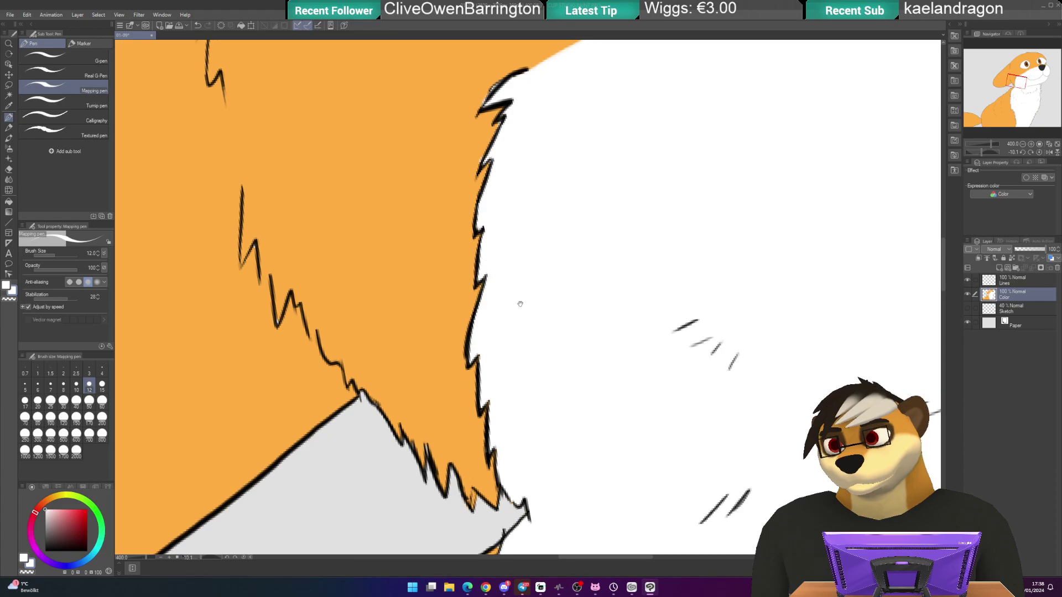
pyautogui.moveTo(520, 302); pyautogui.dragTo(519, 224)
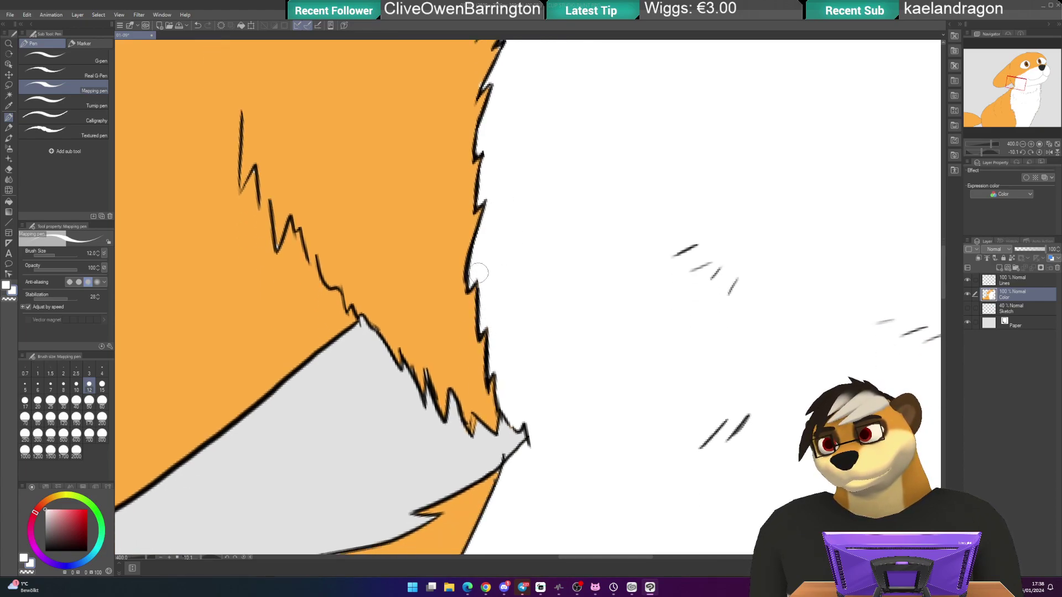
pyautogui.moveTo(528, 318); pyautogui.dragTo(516, 267)
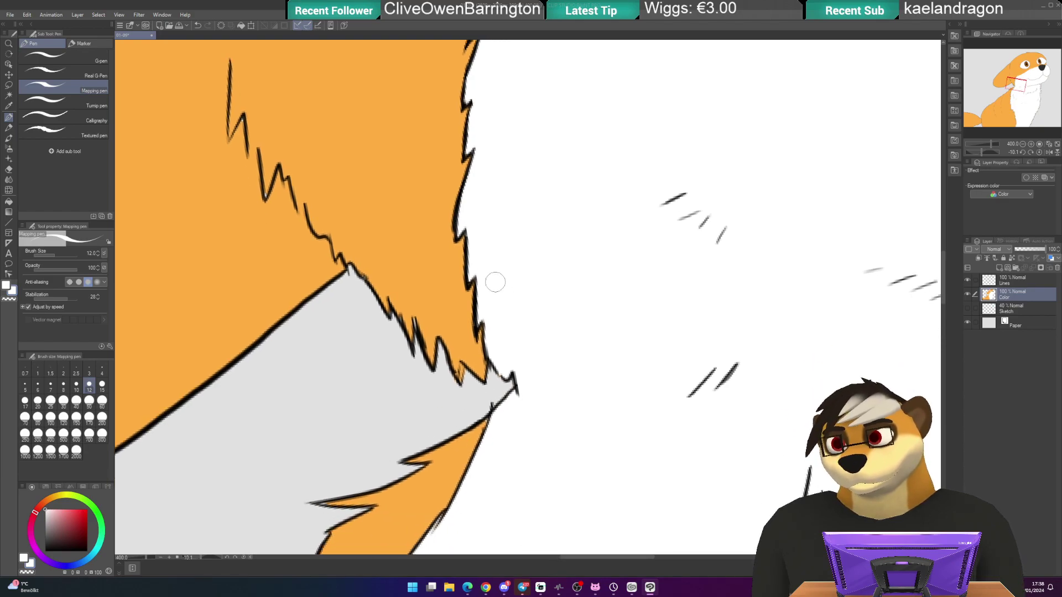
pyautogui.moveTo(502, 313)
pyautogui.mouseDown()
pyautogui.moveTo(514, 230)
pyautogui.moveTo(500, 215)
pyautogui.mouseUp()
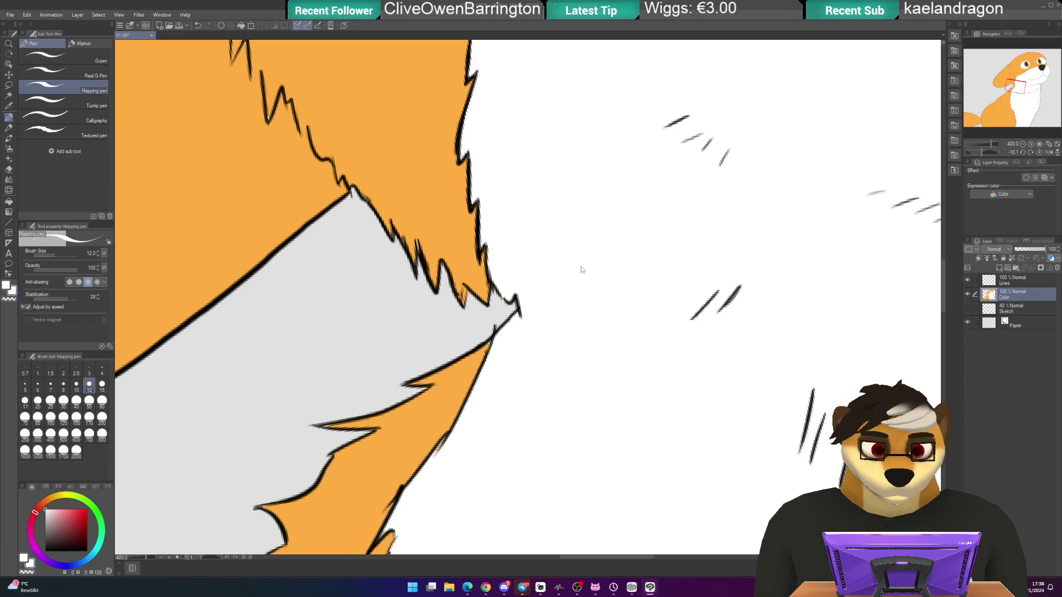
pyautogui.scroll(2, 581, 269)
pyautogui.moveTo(464, 339); pyautogui.dragTo(505, 260)
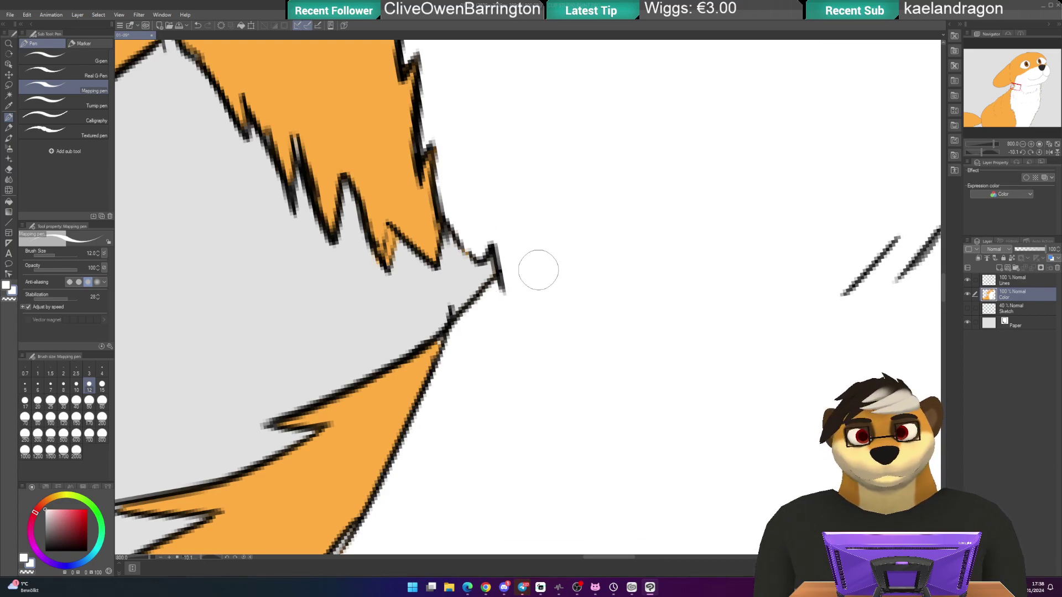
pyautogui.scroll(-3, 545, 276)
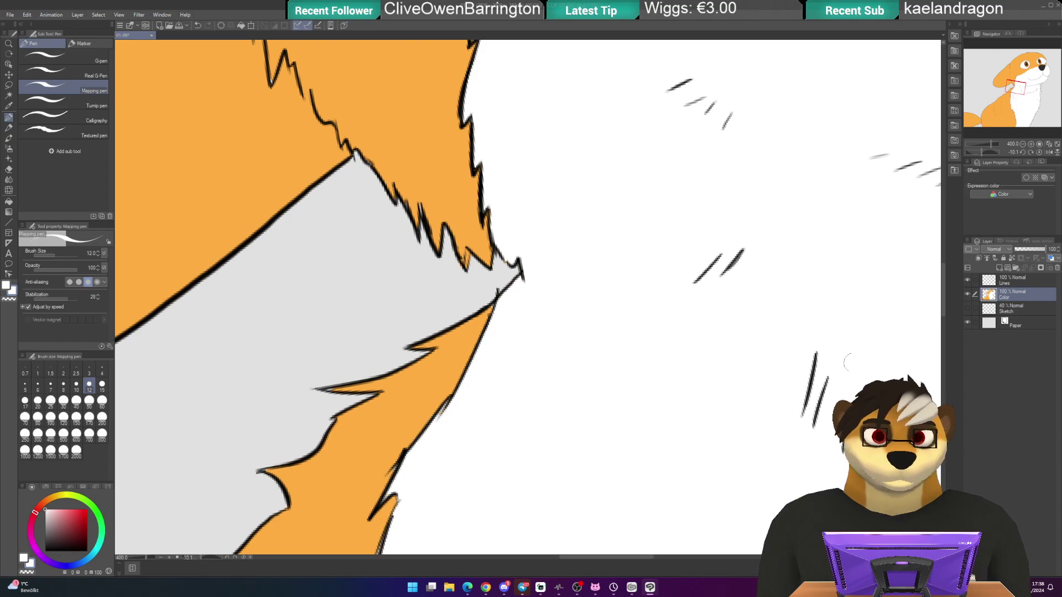
# - Change the Paper layer's colour to a darker grey
pyautogui.click(1027, 323)
pyautogui.click(1055, 259)
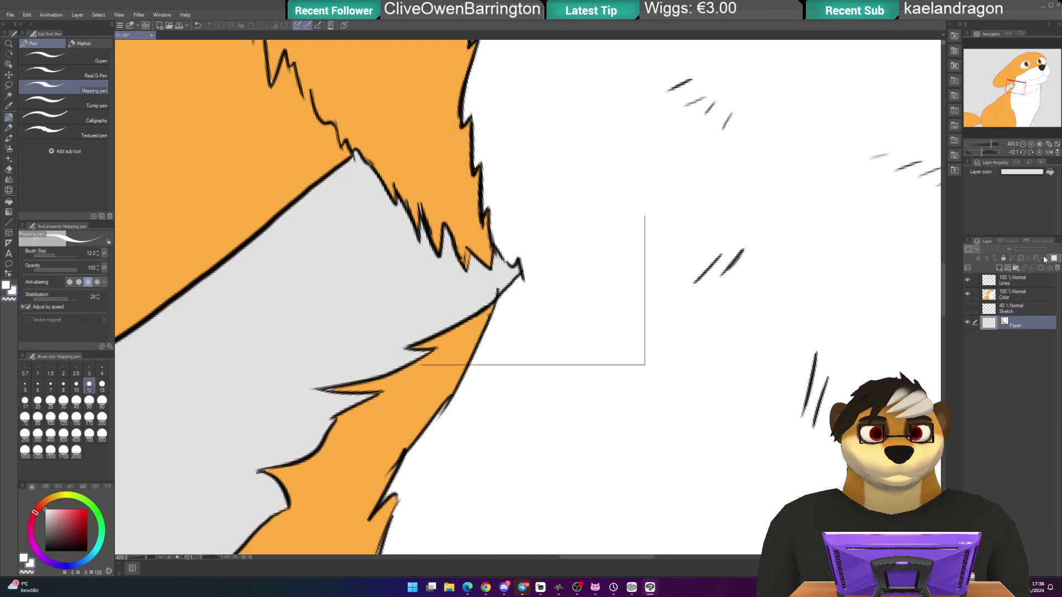
pyautogui.click(432, 270)
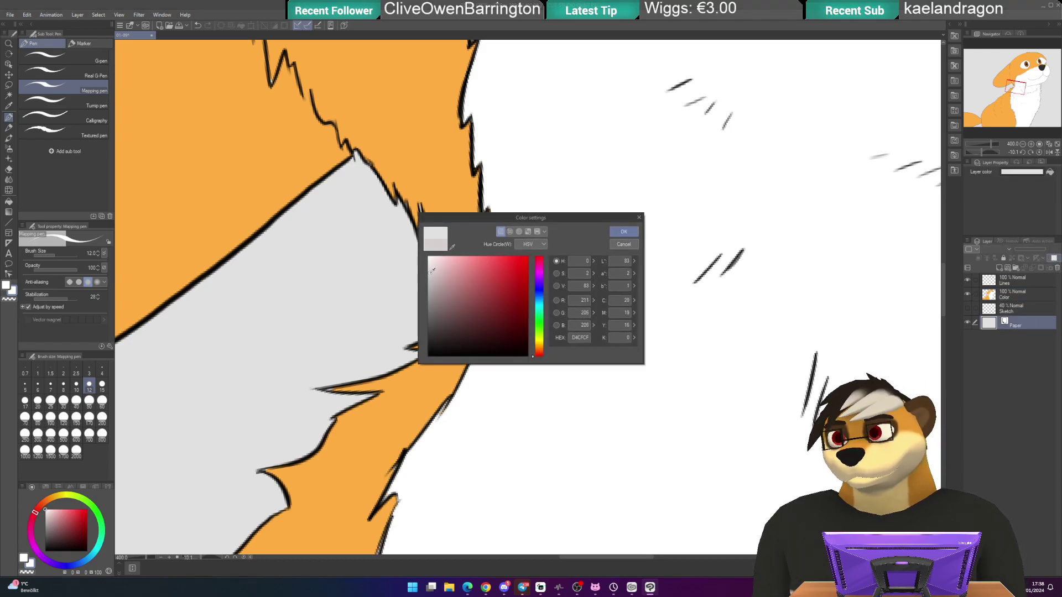
pyautogui.click(614, 232)
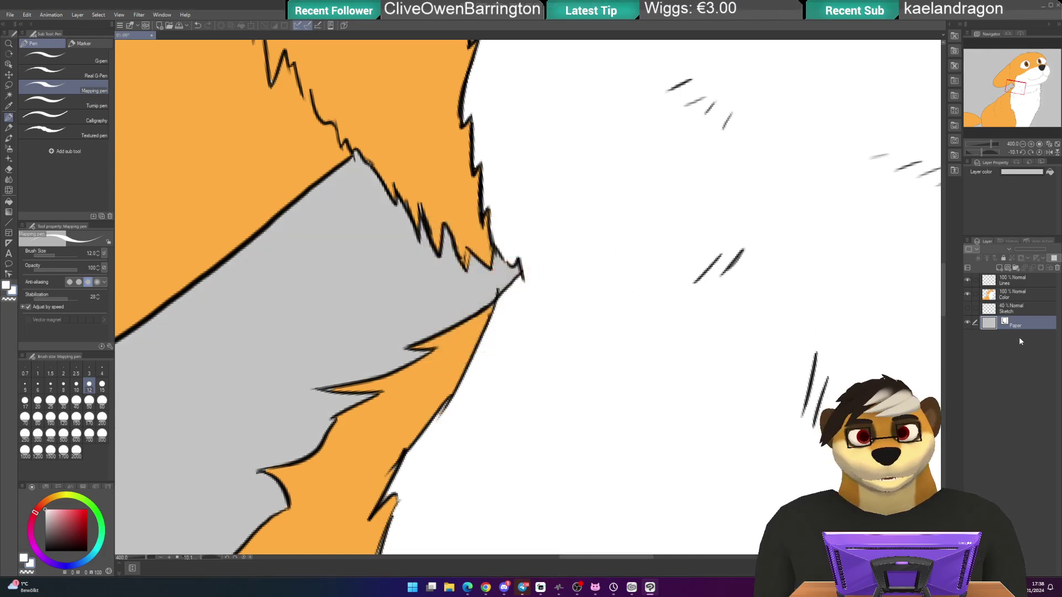
# - Reactivate the Color layer, straighten the canvas view and check the whole fox's fills against the grey background
pyautogui.click(1019, 298)
pyautogui.moveTo(413, 441); pyautogui.dragTo(458, 281)
pyautogui.moveTo(353, 368)
pyautogui.mouseDown()
pyautogui.moveTo(462, 335)
pyautogui.moveTo(563, 260)
pyautogui.moveTo(571, 187)
pyautogui.mouseUp()
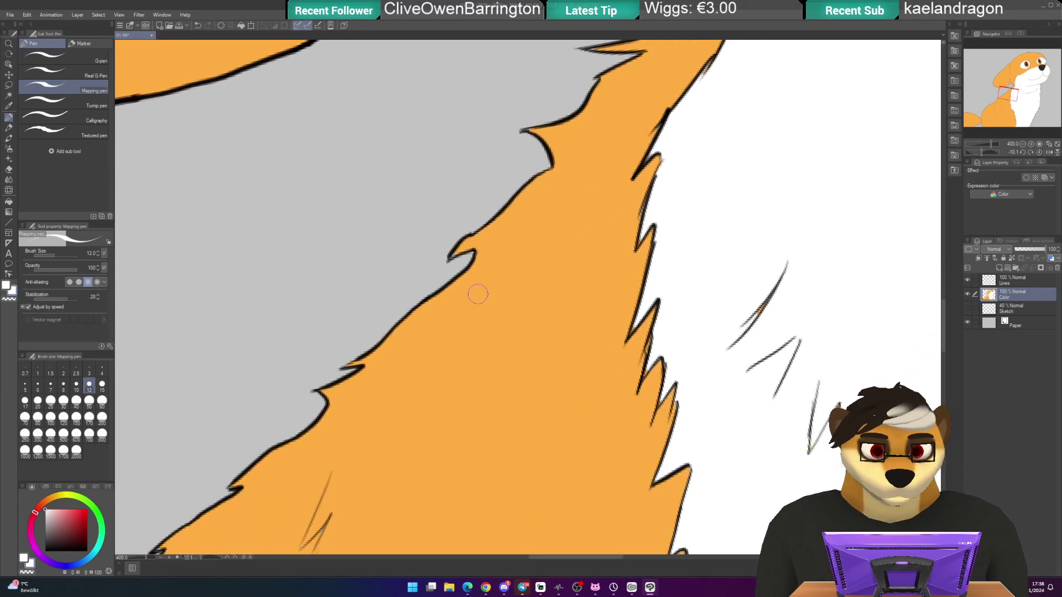
pyautogui.scroll(-4, 475, 300)
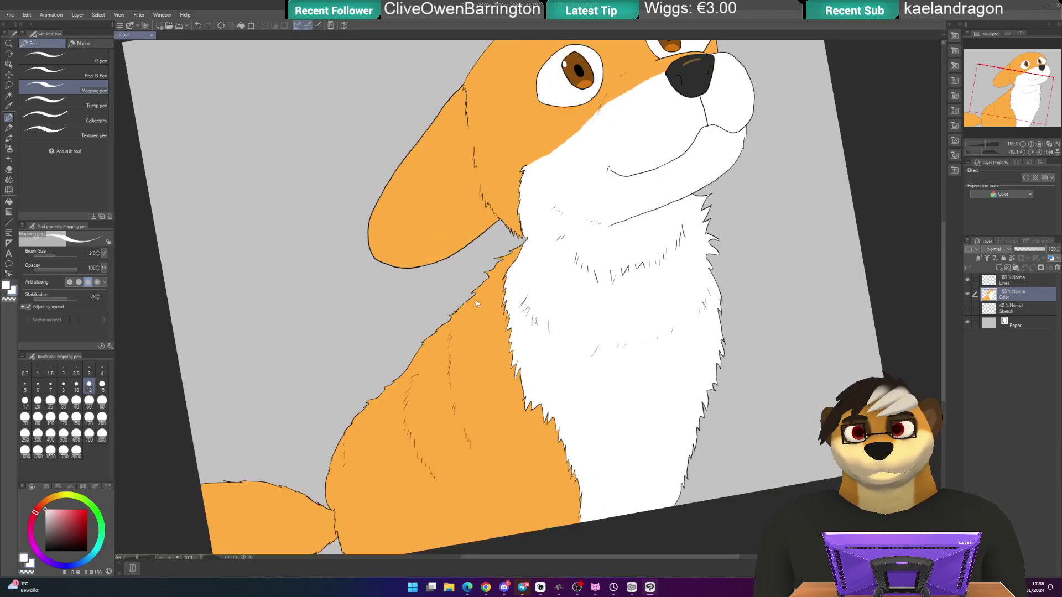
pyautogui.hotkey('ctrl', '@')
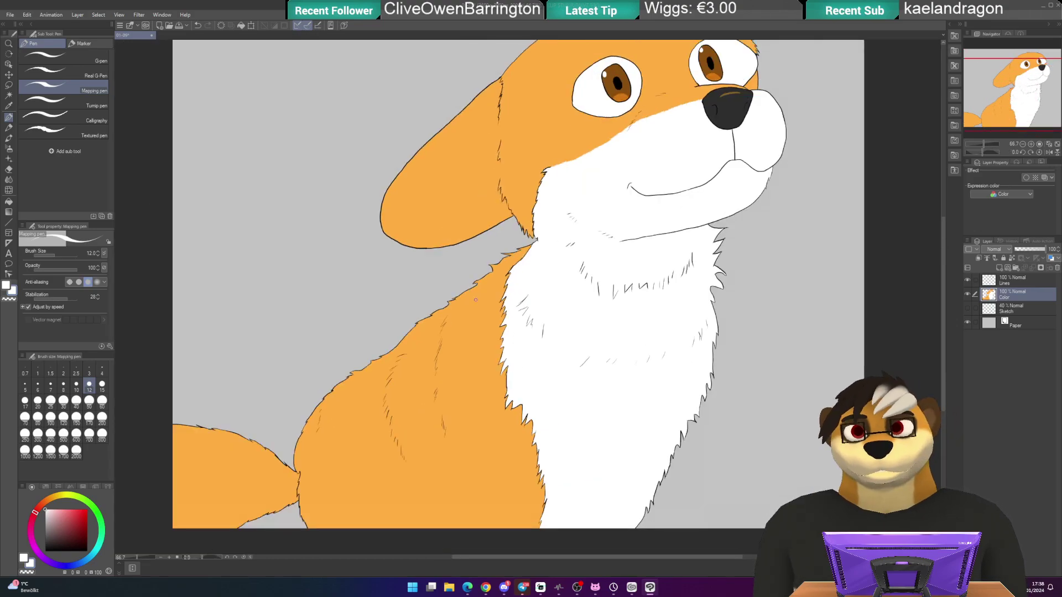
pyautogui.scroll(-1, 475, 299)
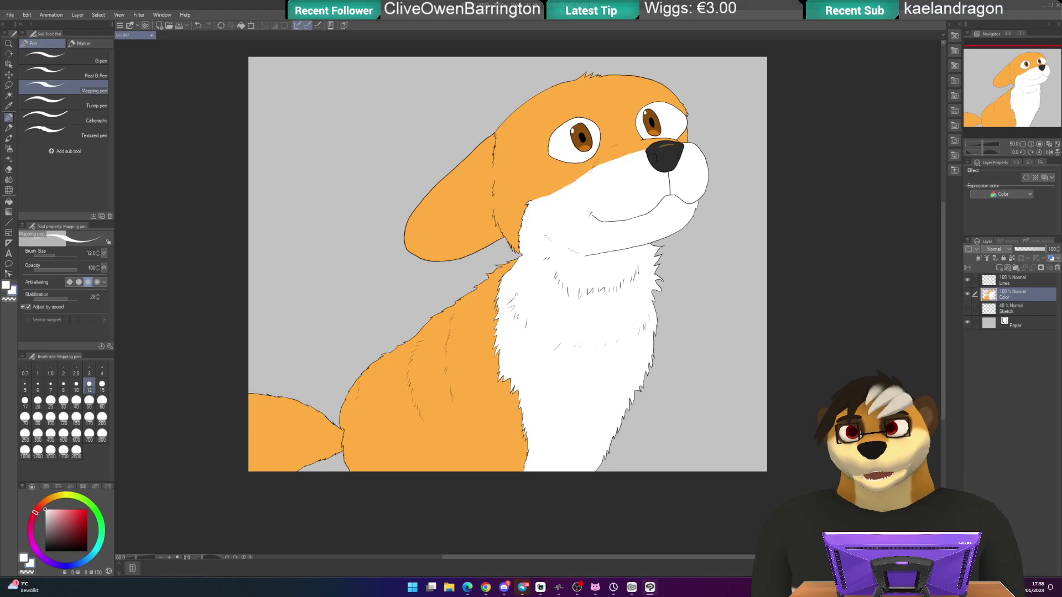
pyautogui.moveTo(547, 233); pyautogui.dragTo(544, 261)
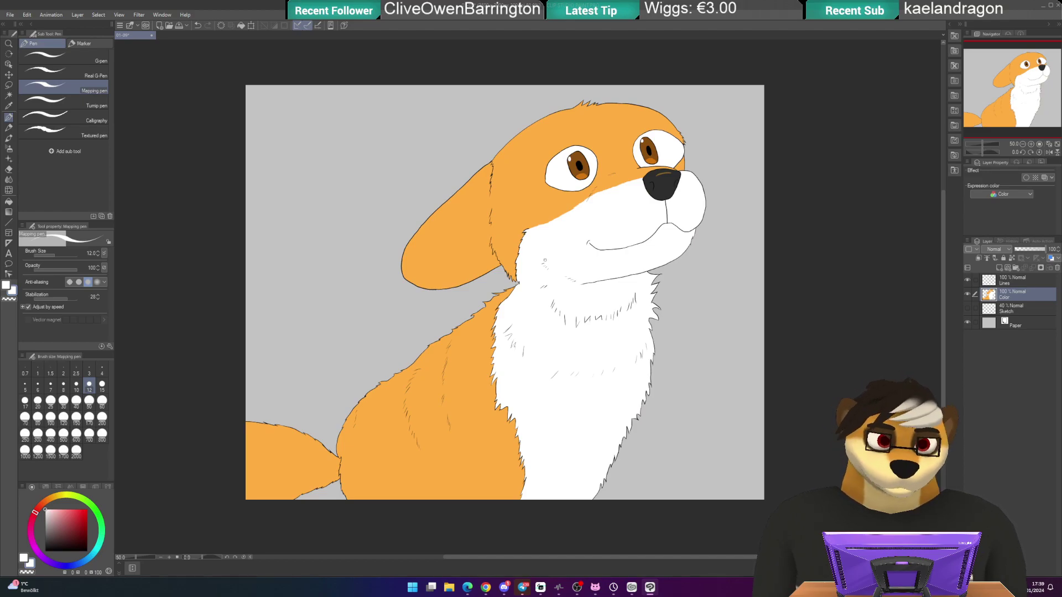
pyautogui.scroll(2, 545, 260)
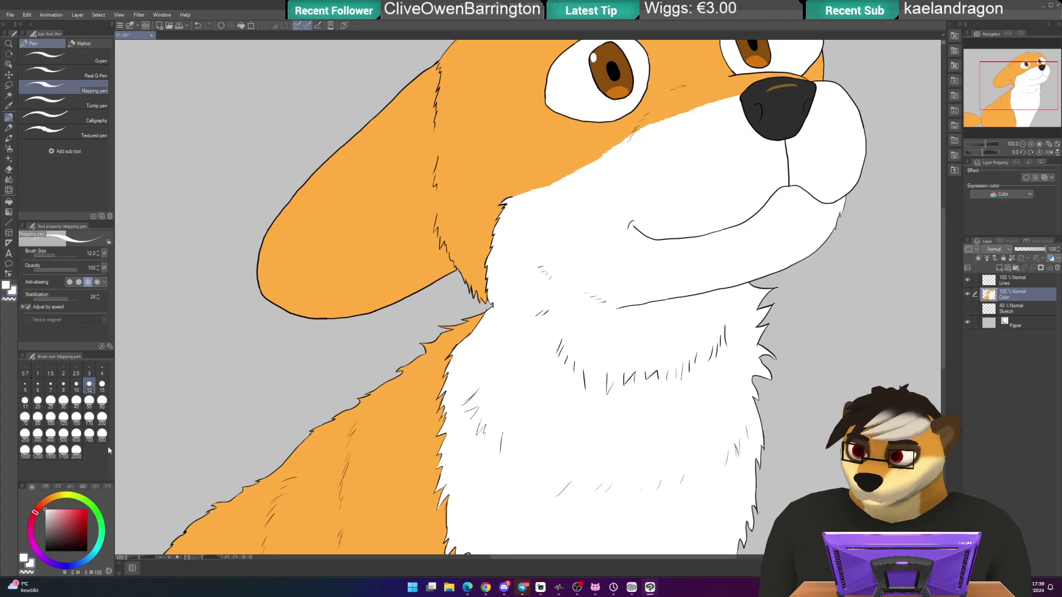
# - Set the drawing colour to black and make the Lines layer active
pyautogui.moveTo(44, 539); pyautogui.dragTo(45, 549)
pyautogui.moveTo(535, 241); pyautogui.dragTo(506, 382)
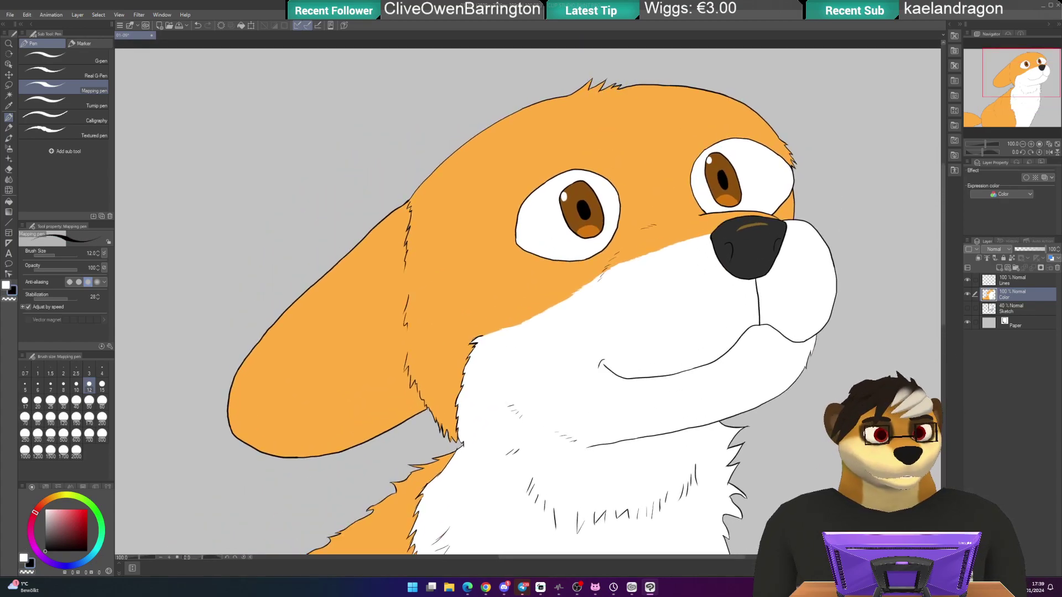
pyautogui.click(990, 282)
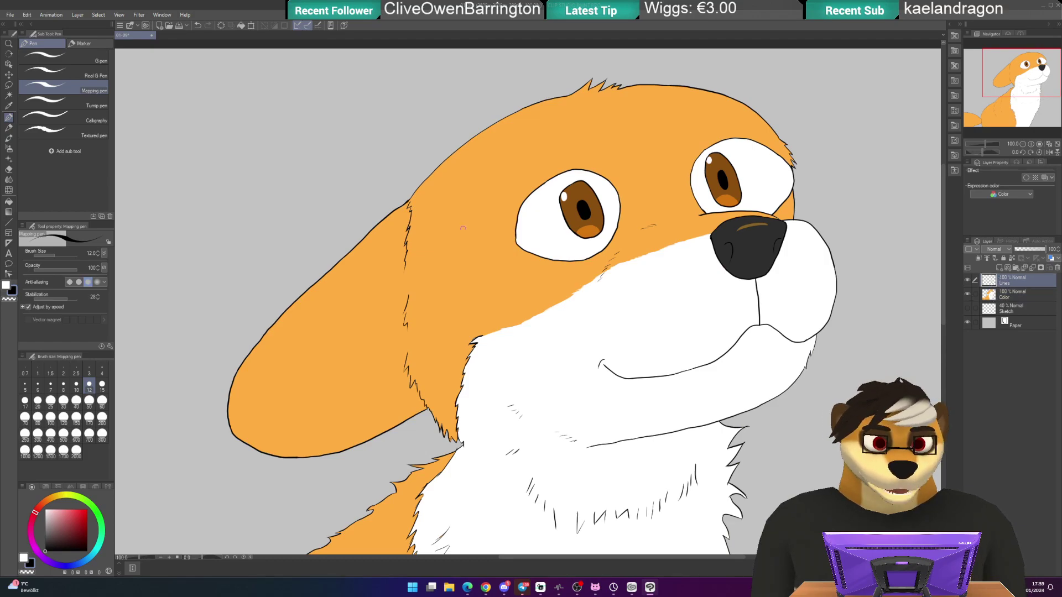
# - Fill the thin gap in the top tuft of the cheek fur line with black on the Lines layer
pyautogui.scroll(1, 429, 119)
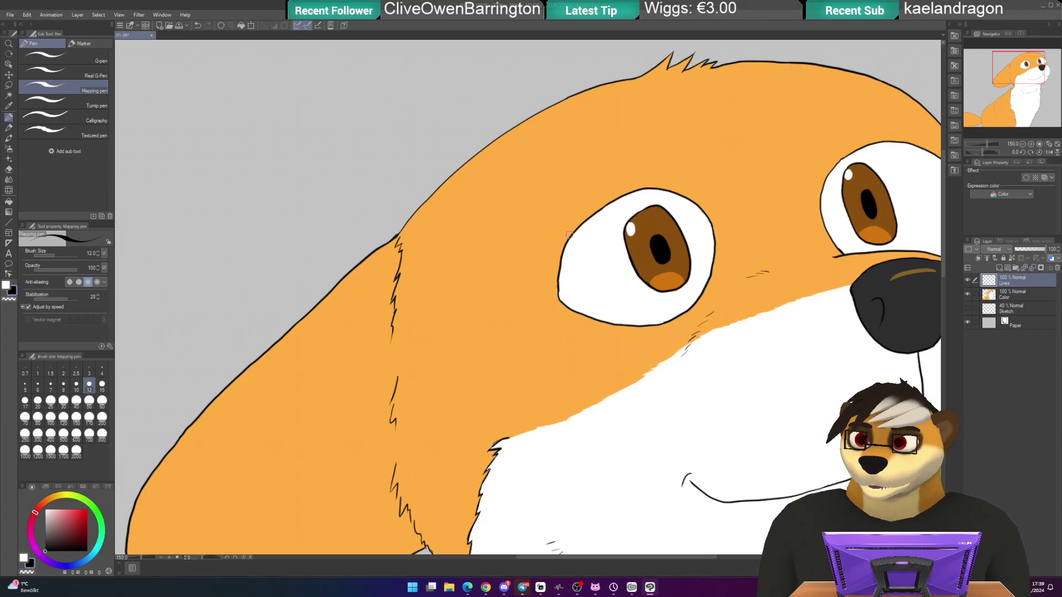
pyautogui.moveTo(564, 240); pyautogui.dragTo(549, 260)
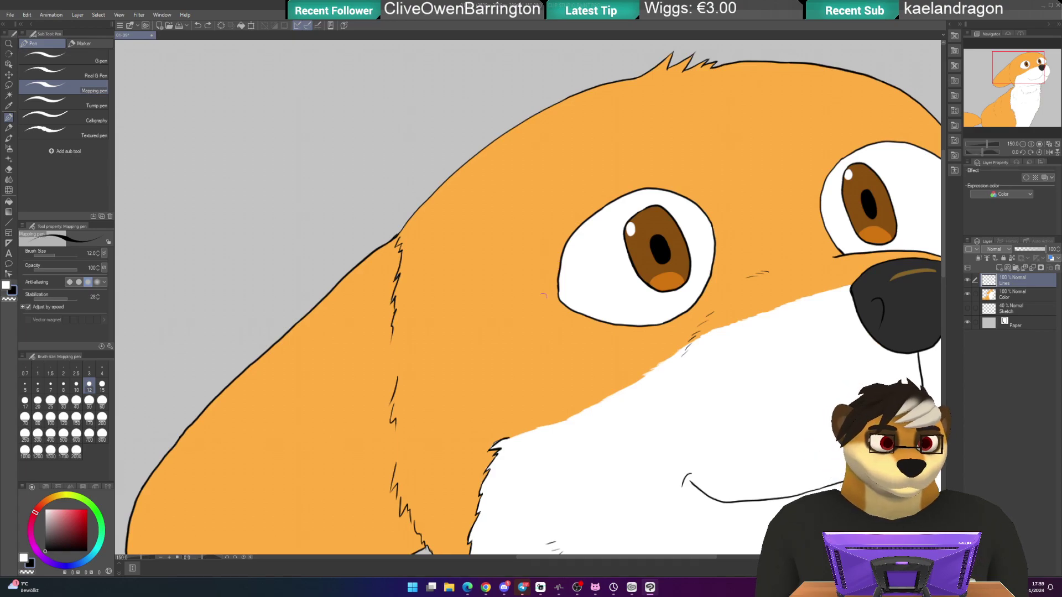
pyautogui.moveTo(556, 198); pyautogui.dragTo(552, 265)
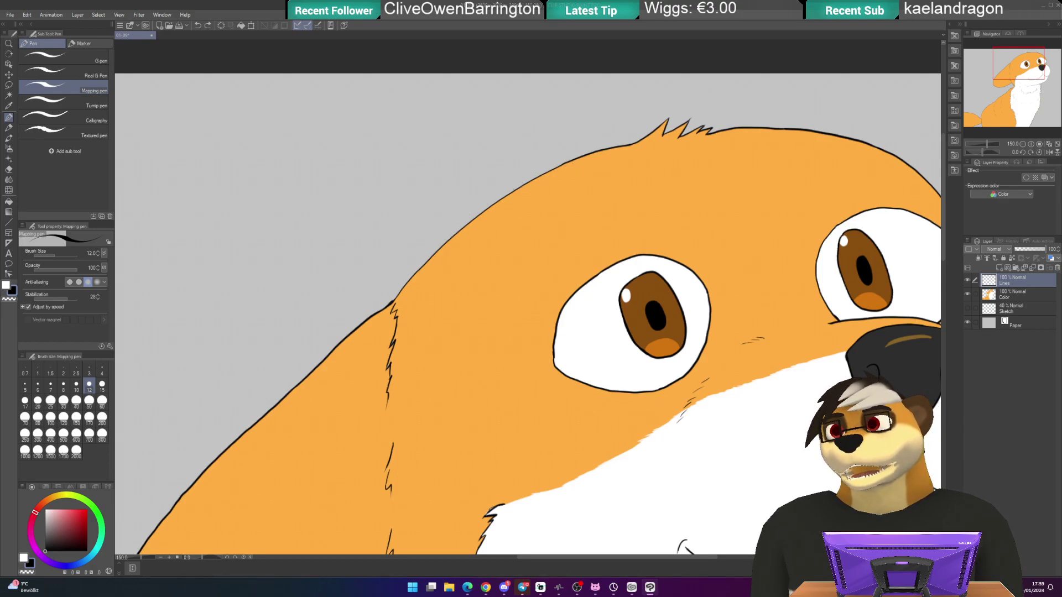
pyautogui.moveTo(587, 181); pyautogui.dragTo(497, 54)
pyautogui.moveTo(625, 188)
pyautogui.mouseDown()
pyautogui.moveTo(539, 207)
pyautogui.moveTo(528, 229)
pyautogui.moveTo(533, 176)
pyautogui.moveTo(572, 111)
pyautogui.moveTo(600, 191)
pyautogui.mouseUp()
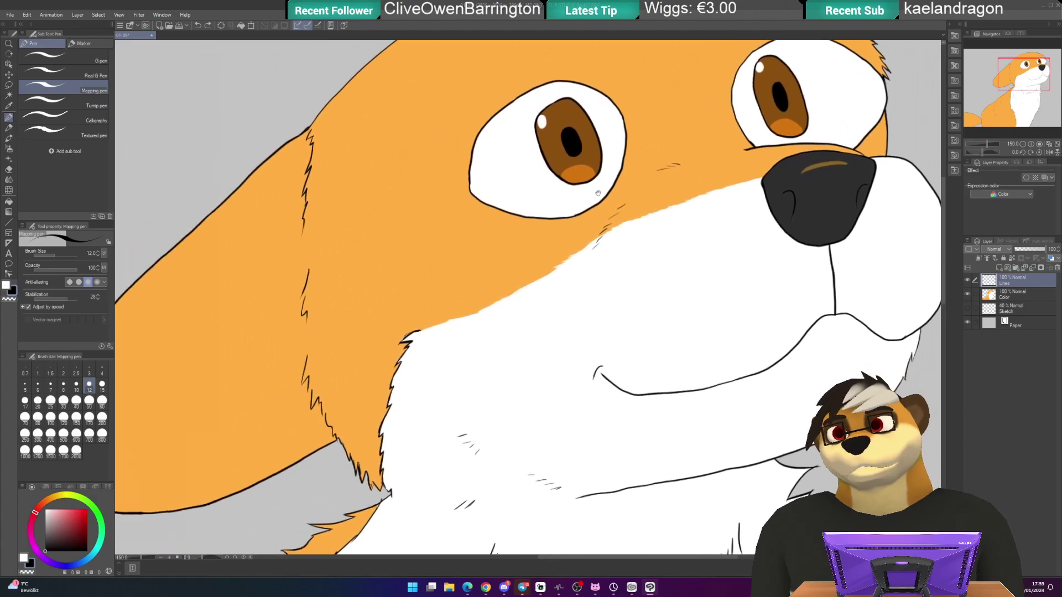
pyautogui.moveTo(504, 241); pyautogui.dragTo(572, 163)
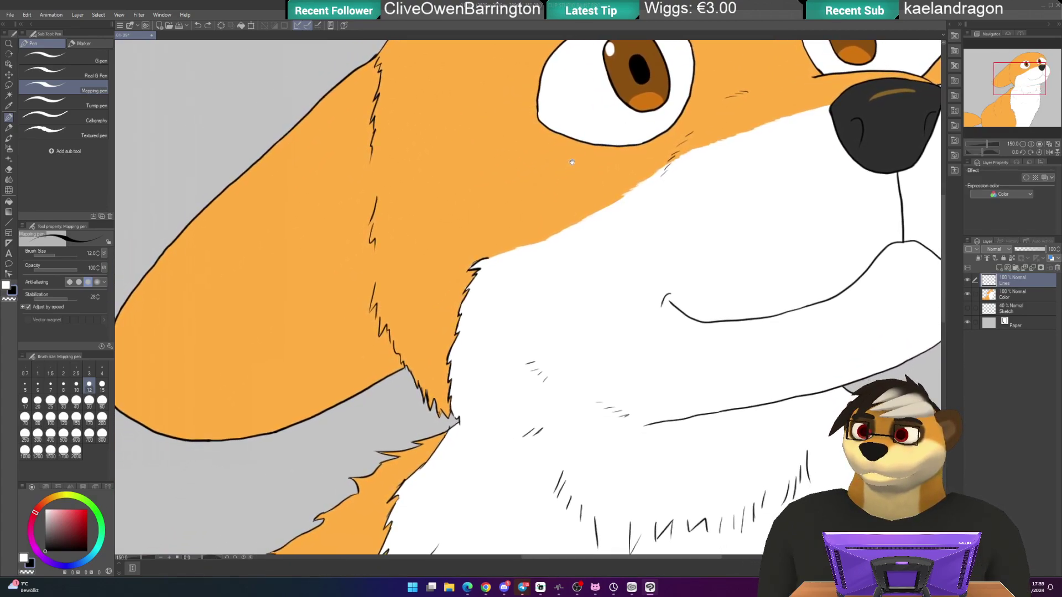
pyautogui.moveTo(550, 199); pyautogui.dragTo(597, 200)
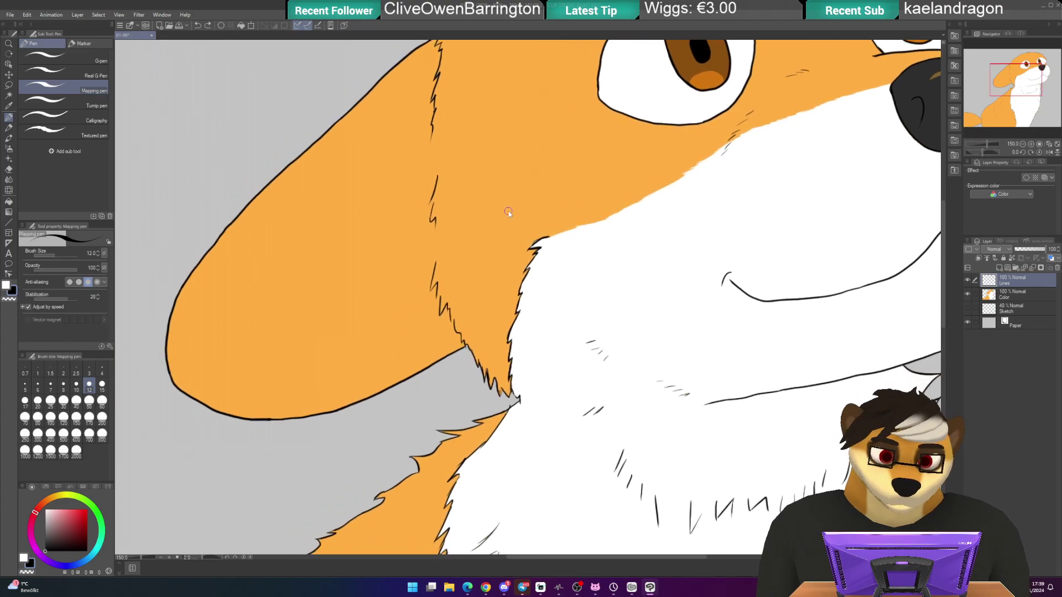
pyautogui.scroll(5, 518, 229)
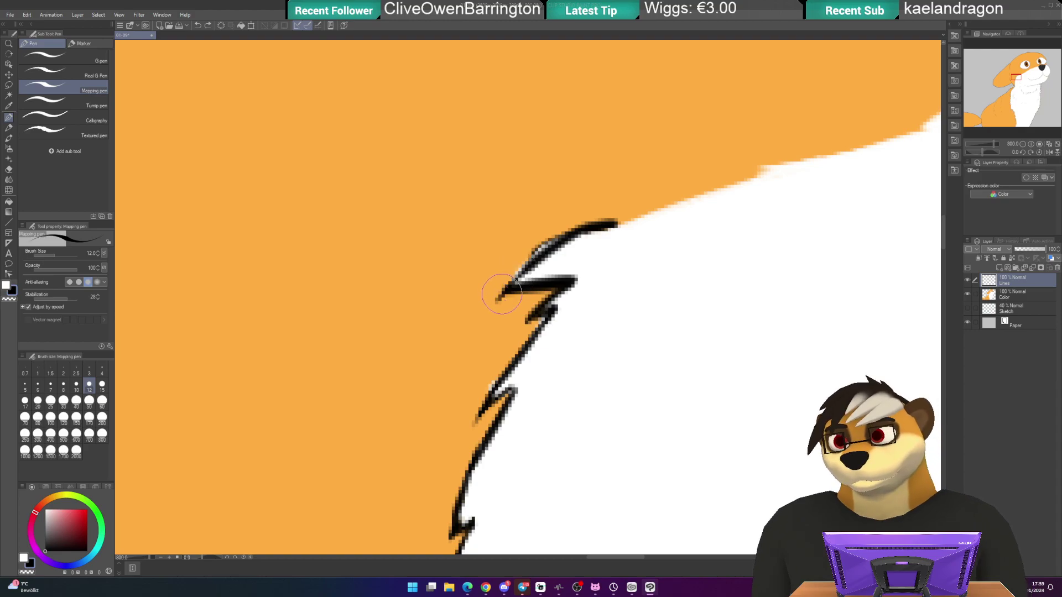
pyautogui.moveTo(510, 276); pyautogui.dragTo(563, 242)
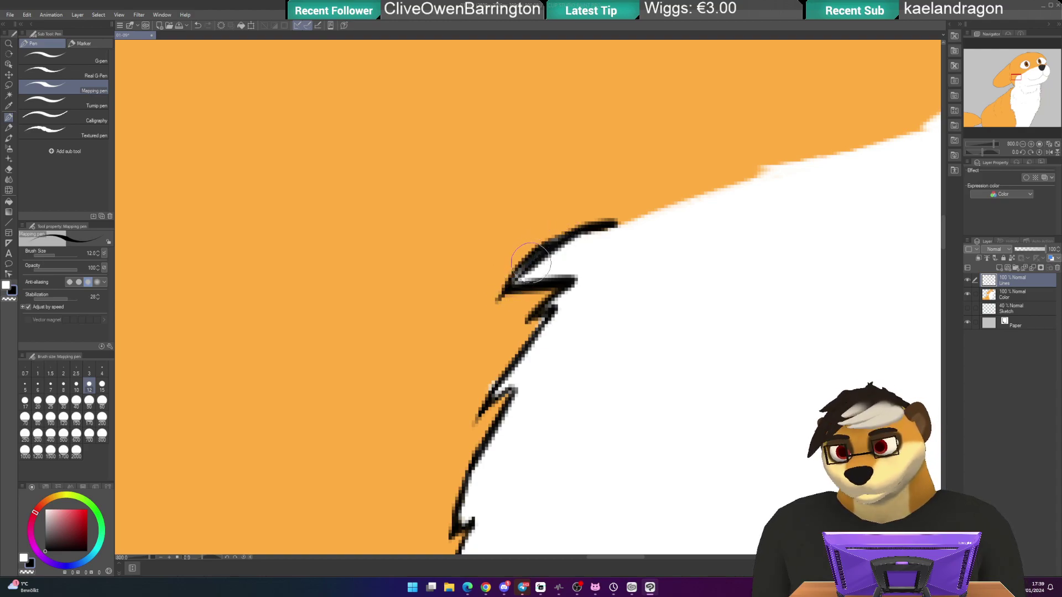
pyautogui.hotkey('ctrl', 'z')
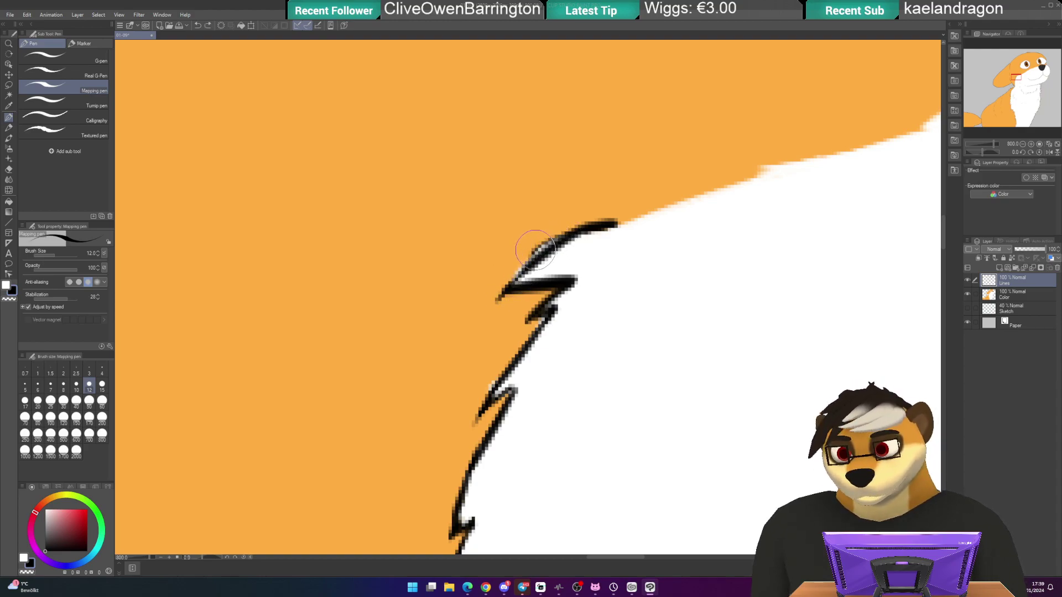
pyautogui.press('e')
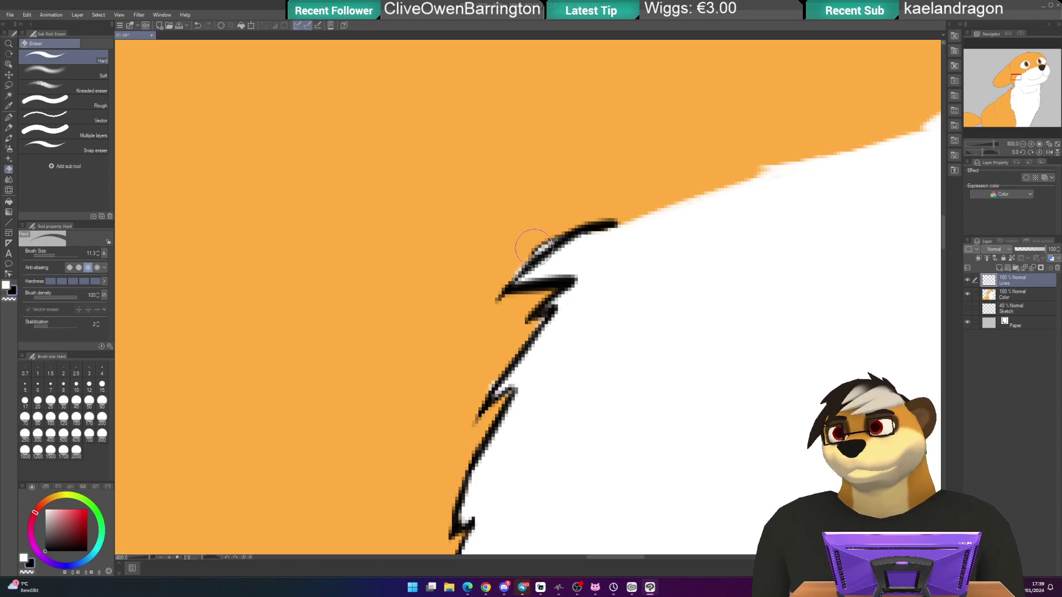
pyautogui.press('p')
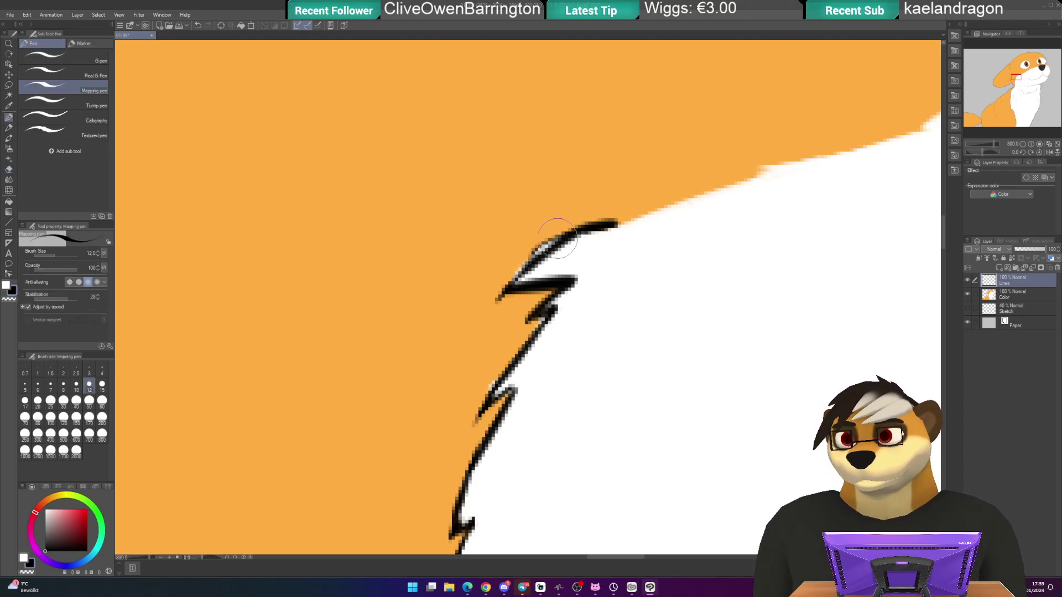
pyautogui.moveTo(535, 253); pyautogui.dragTo(497, 294)
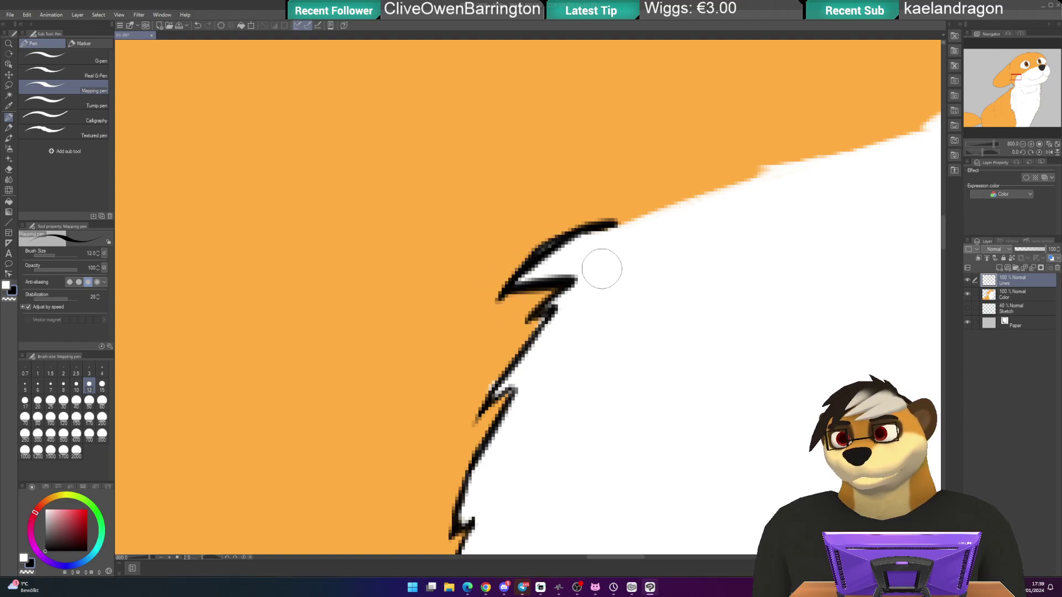
# - Touch up the Color layer beside the cheek fur line with the sampled orange fur colour and return the drawing colour to black
pyautogui.moveTo(512, 353); pyautogui.dragTo(540, 266)
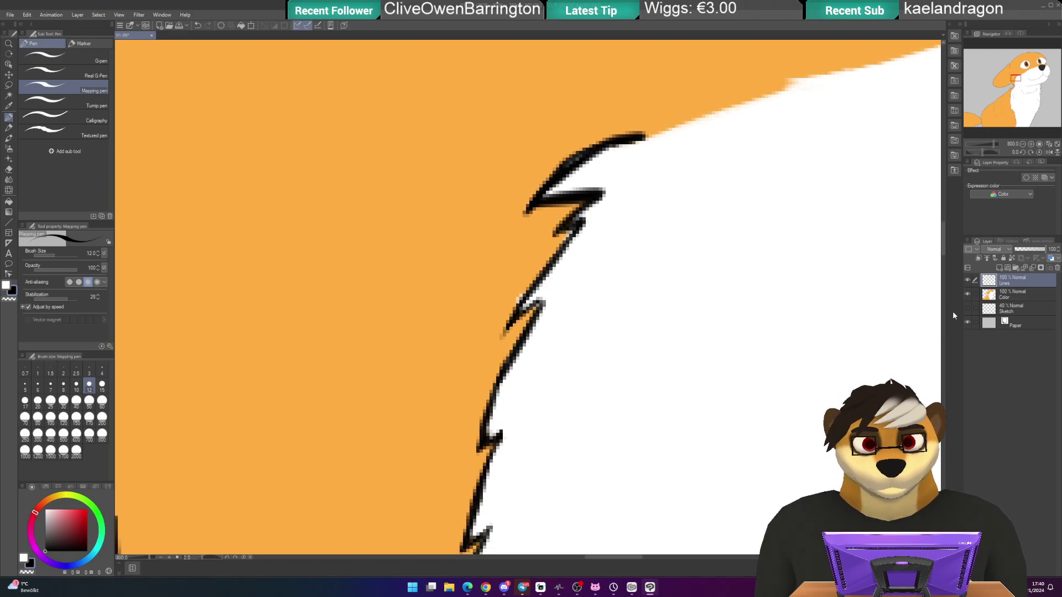
pyautogui.click(990, 299)
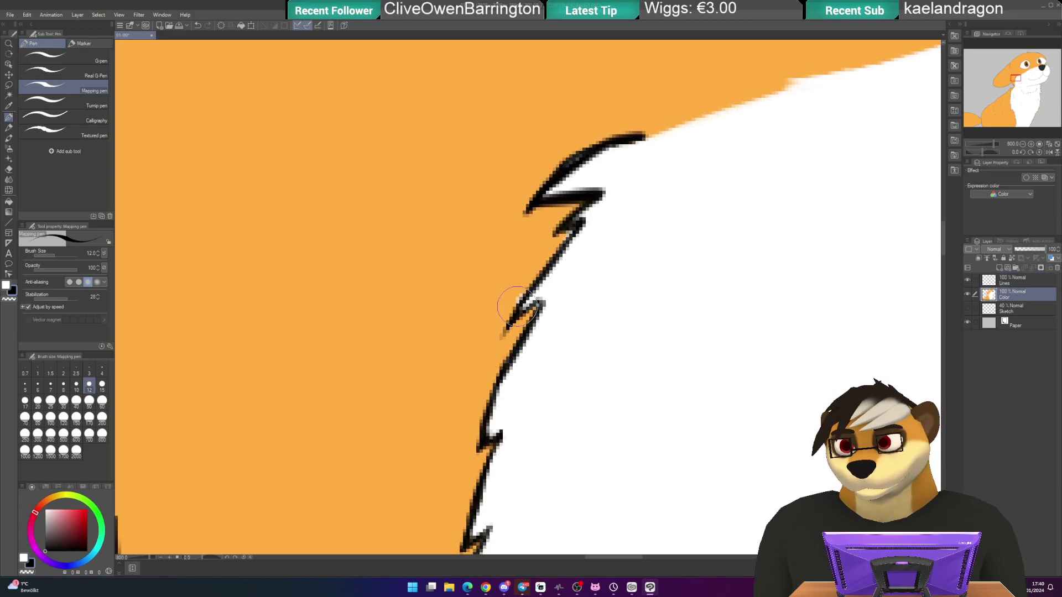
pyautogui.keyDown('alt'); pyautogui.click(482, 280); pyautogui.keyUp('alt')
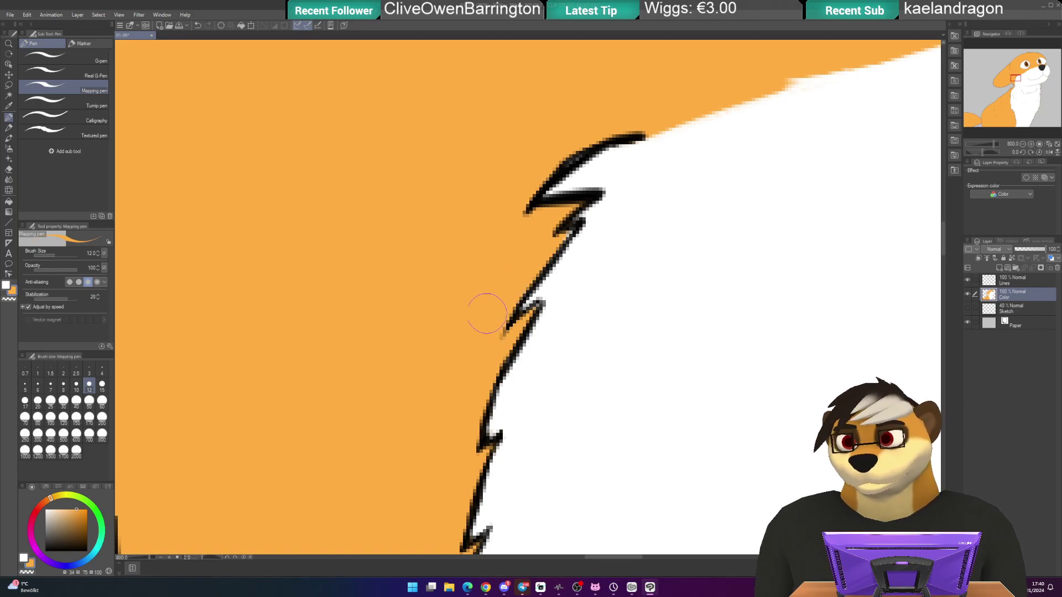
pyautogui.click(87, 551)
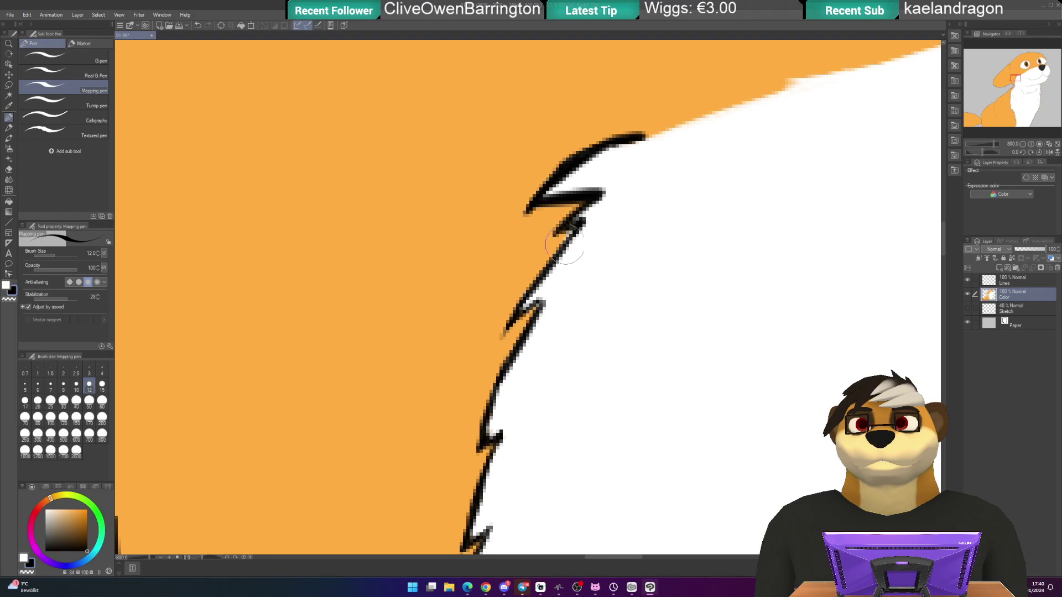
pyautogui.scroll(-4, 494, 292)
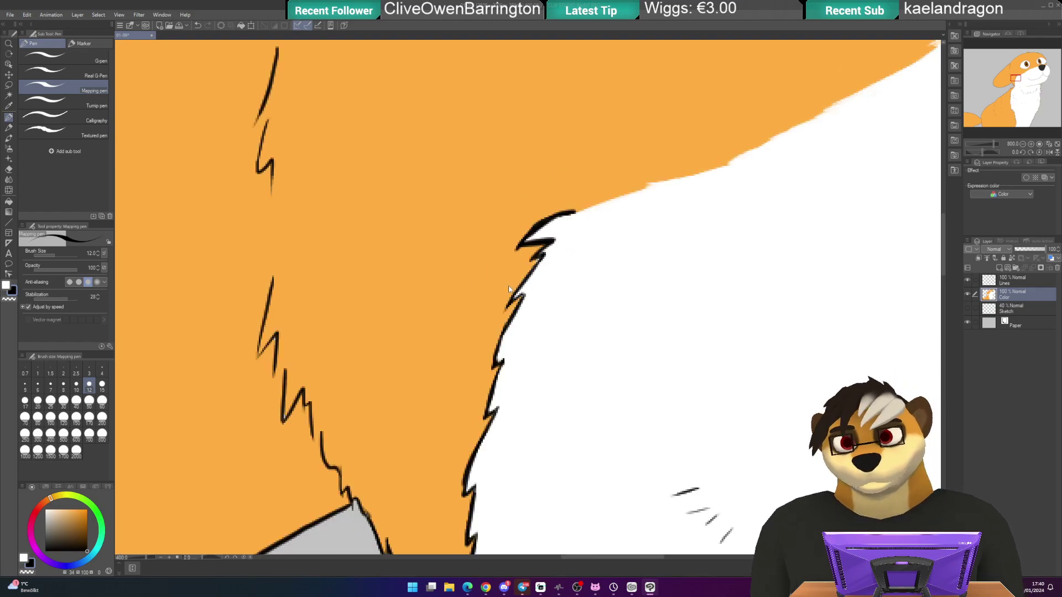
pyautogui.scroll(2, 459, 470)
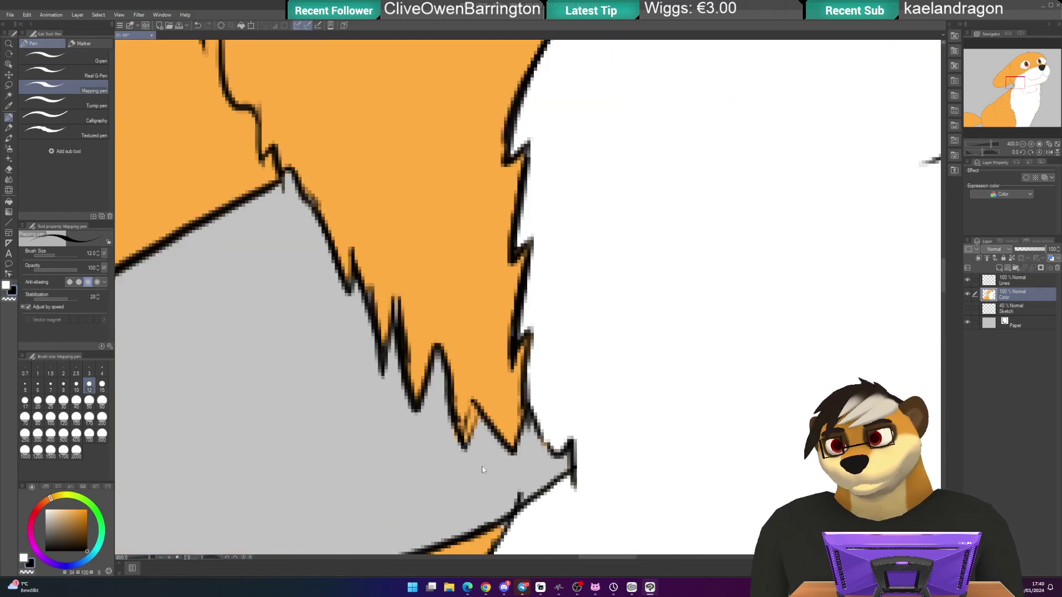
pyautogui.scroll(-5, 397, 339)
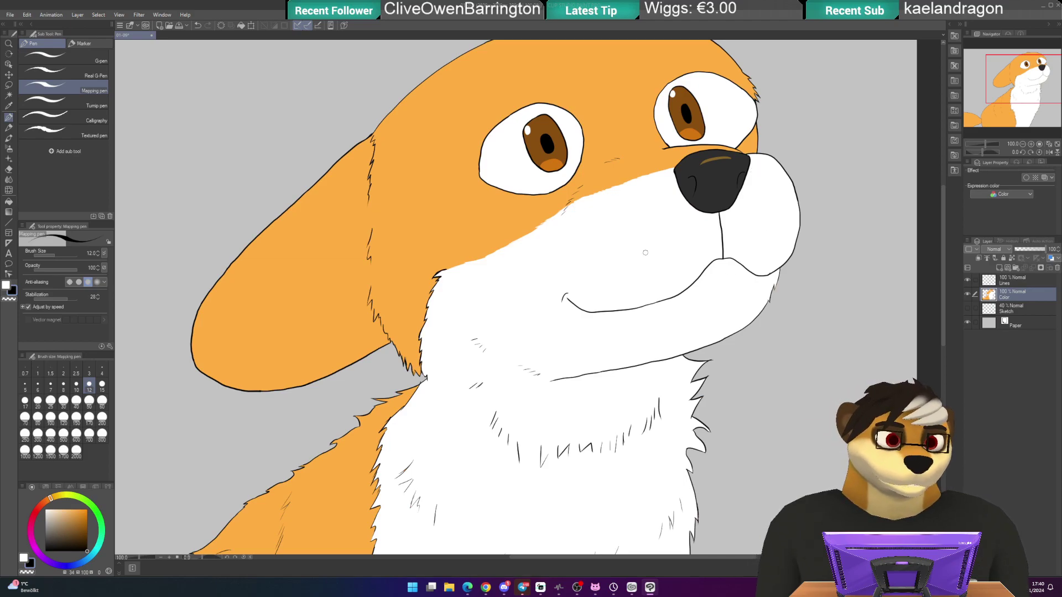
# - Show the Sketch layer, place it above the Color layer, and make the Lines layer active
pyautogui.click(968, 308)
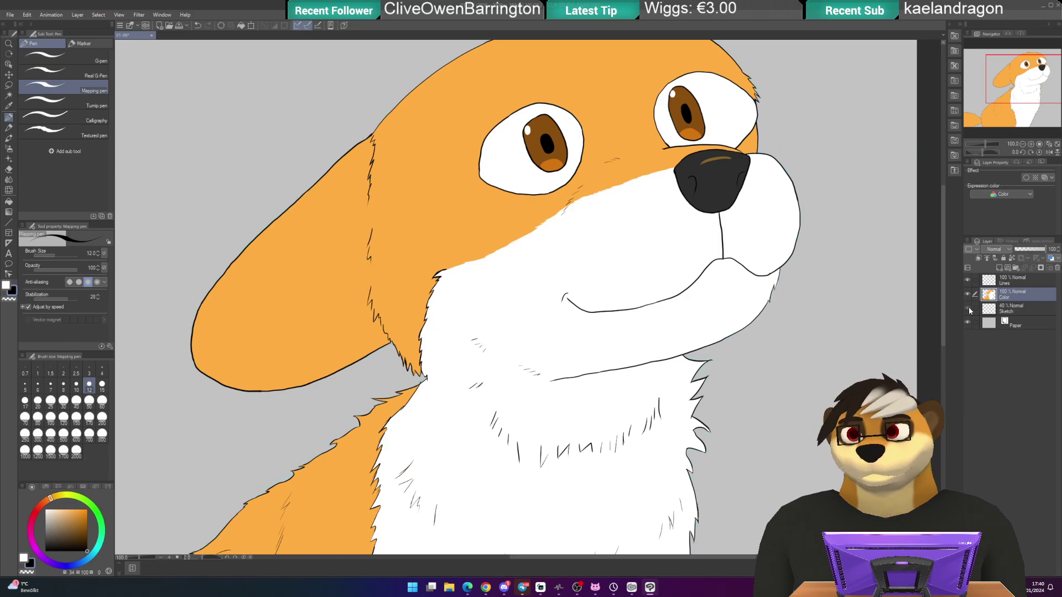
pyautogui.click(967, 309)
pyautogui.moveTo(990, 310); pyautogui.dragTo(974, 292)
pyautogui.click(967, 295)
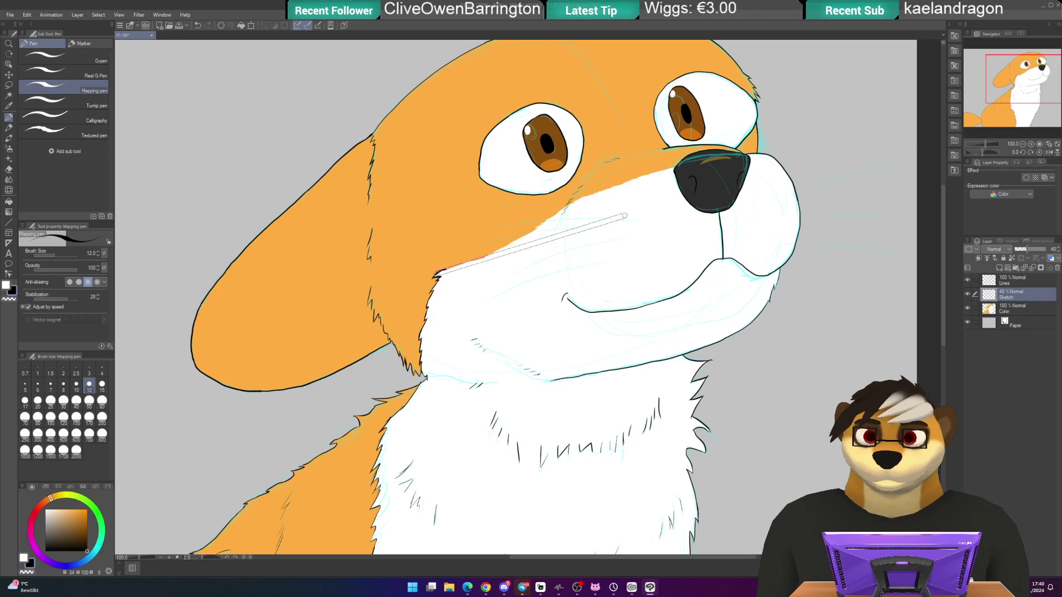
pyautogui.moveTo(625, 215); pyautogui.dragTo(523, 169)
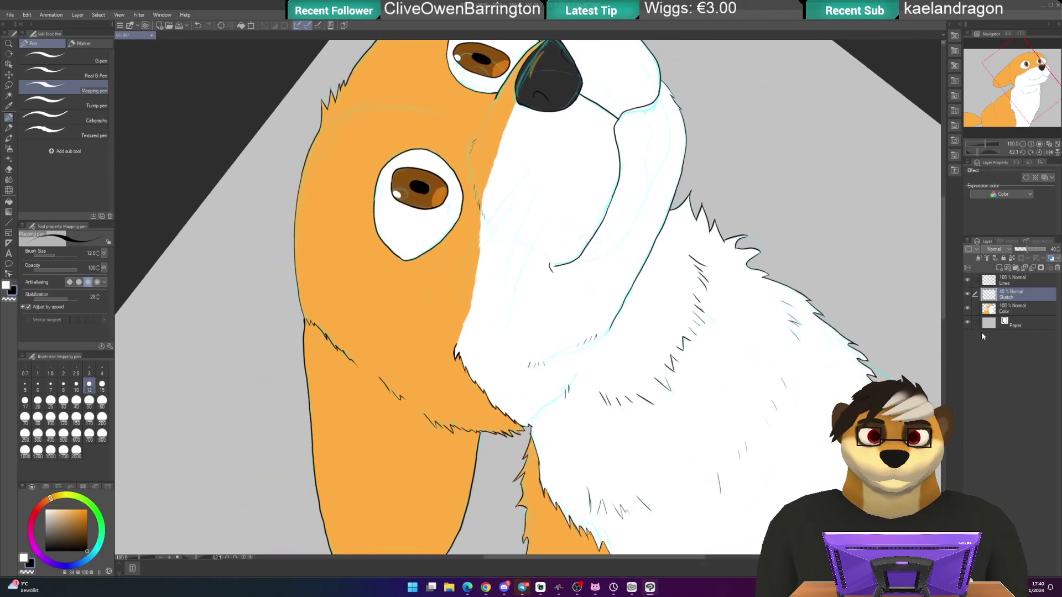
pyautogui.click(996, 313)
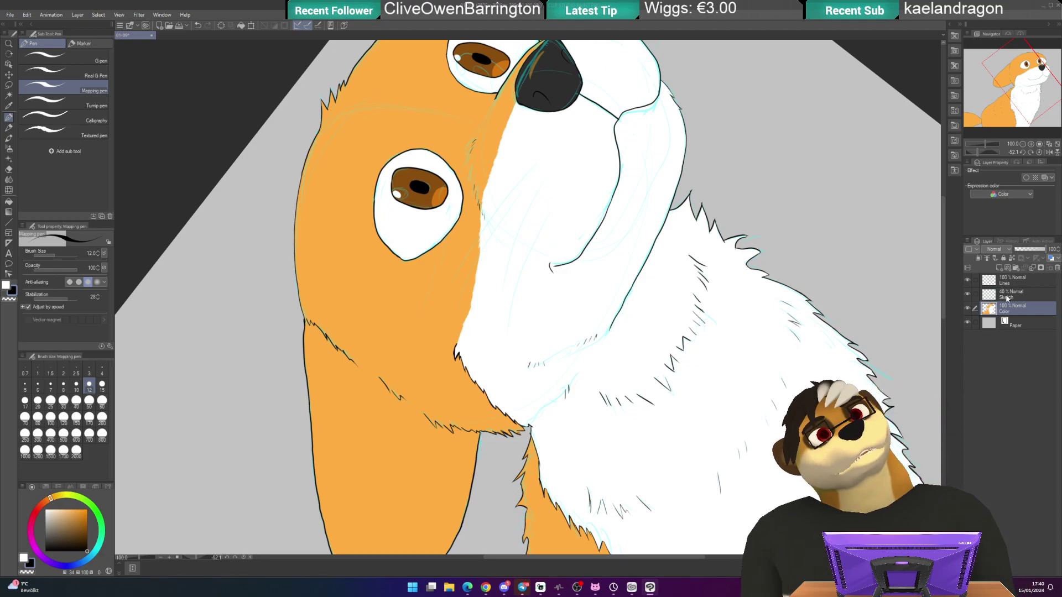
pyautogui.click(990, 283)
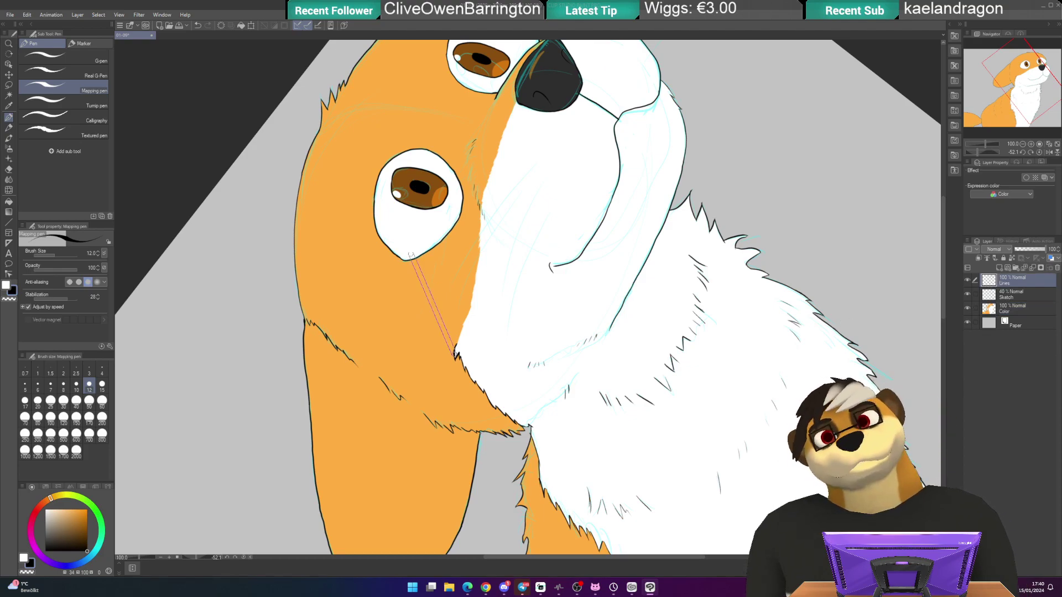
pyautogui.moveTo(511, 202)
pyautogui.mouseDown()
pyautogui.moveTo(502, 205)
pyautogui.moveTo(548, 258)
pyautogui.moveTo(591, 275)
pyautogui.moveTo(552, 232)
pyautogui.mouseUp()
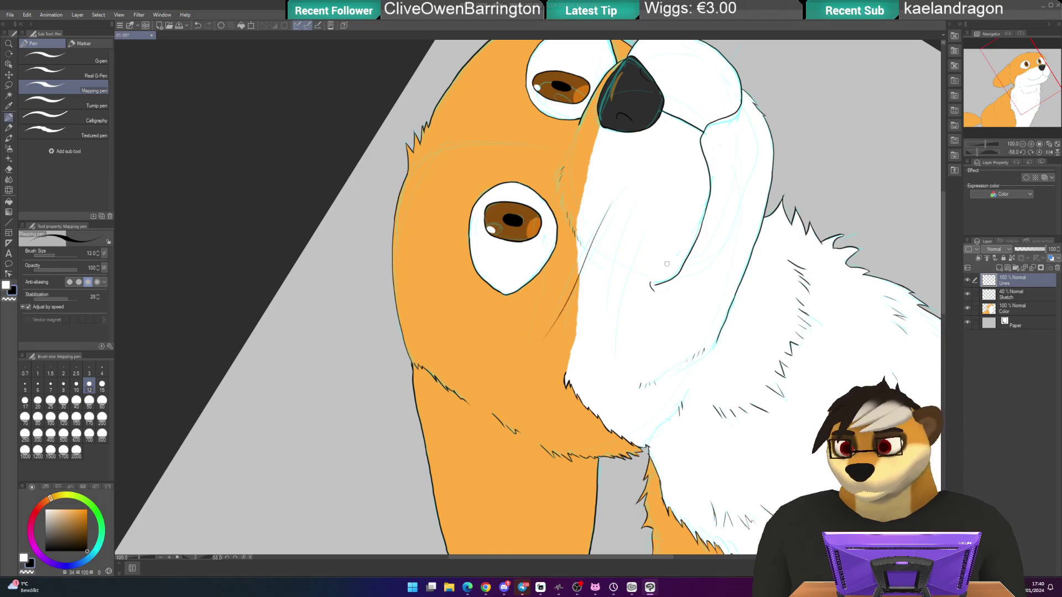
pyautogui.moveTo(604, 239); pyautogui.dragTo(694, 500)
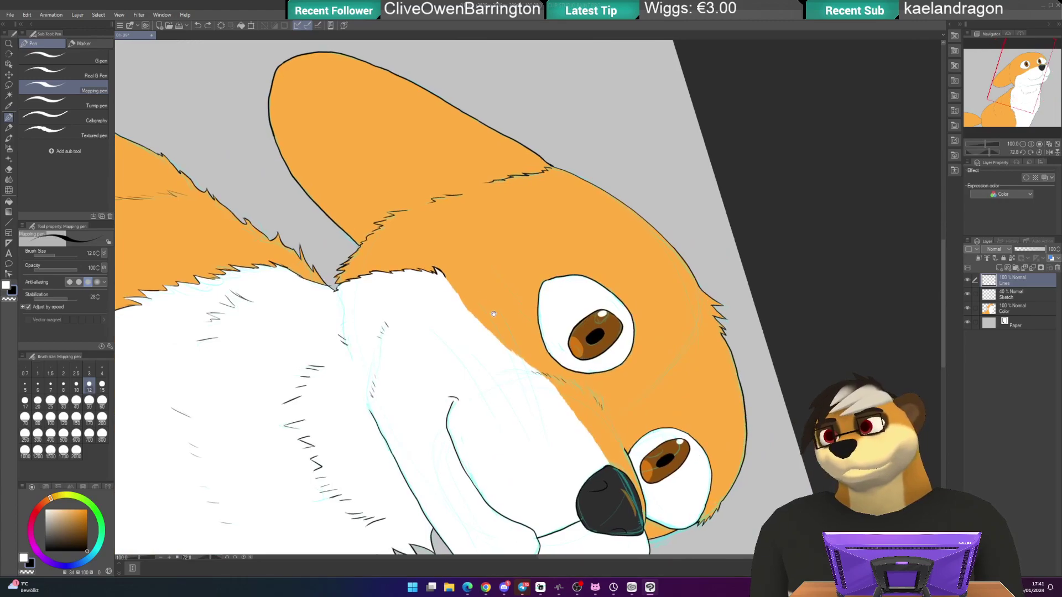
pyautogui.moveTo(520, 299); pyautogui.dragTo(580, 178)
pyautogui.moveTo(507, 166); pyautogui.dragTo(538, 164)
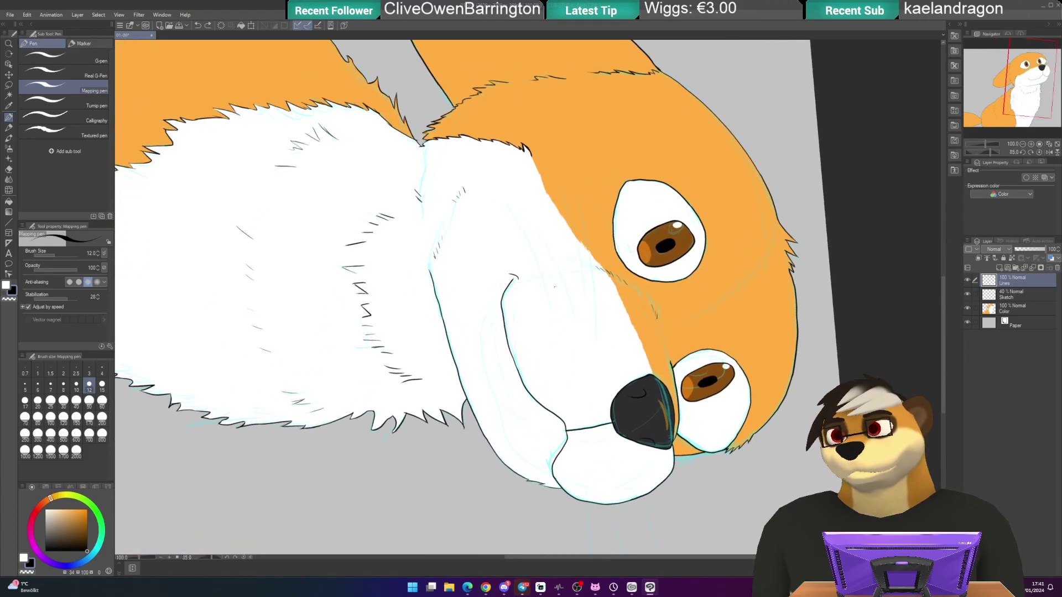
pyautogui.moveTo(596, 335); pyautogui.dragTo(592, 253)
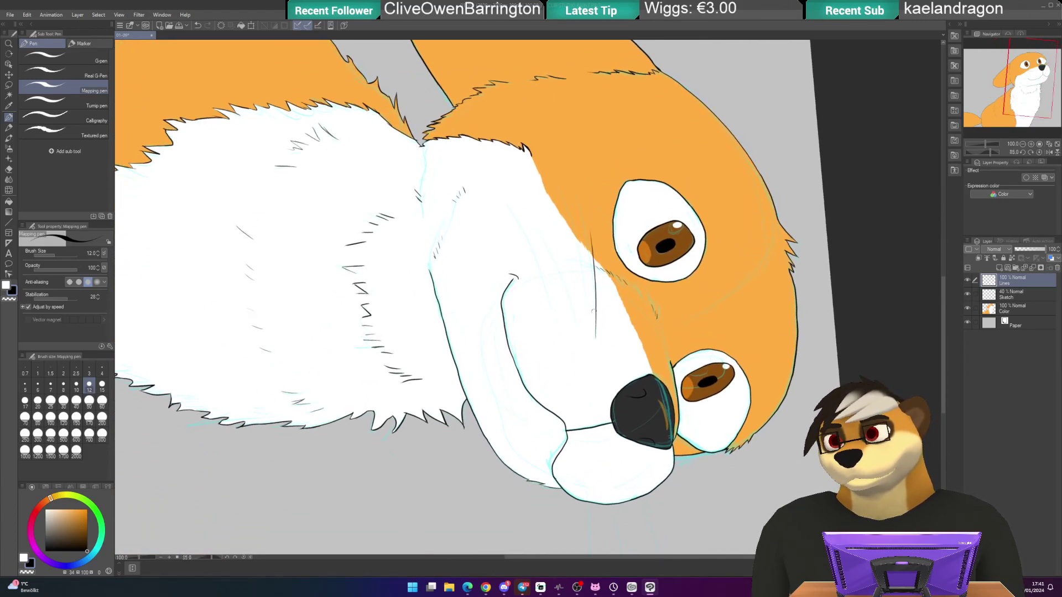
pyautogui.hotkey('ctrl', 'z')
pyautogui.moveTo(595, 343); pyautogui.dragTo(588, 218)
pyautogui.hotkey('ctrl', 'z')
pyautogui.moveTo(591, 330); pyautogui.dragTo(577, 153)
pyautogui.hotkey('ctrl', 'z')
# - Ink three long black whiskers on the near side of the muzzle, from the white fur back towards the cheek, following the sketch
pyautogui.moveTo(589, 327); pyautogui.dragTo(582, 199)
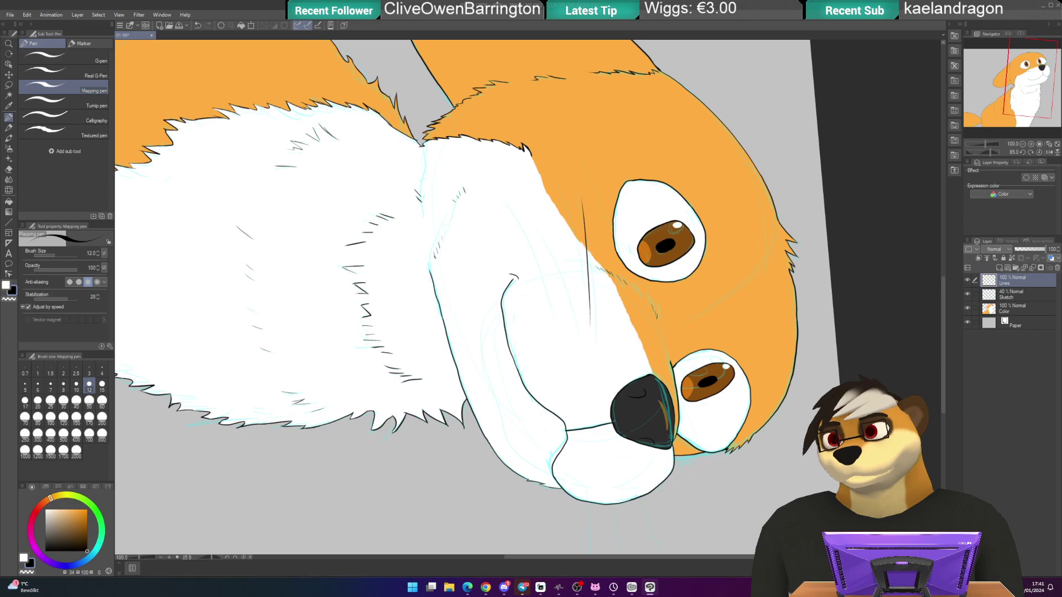
pyautogui.moveTo(577, 327); pyautogui.dragTo(525, 210)
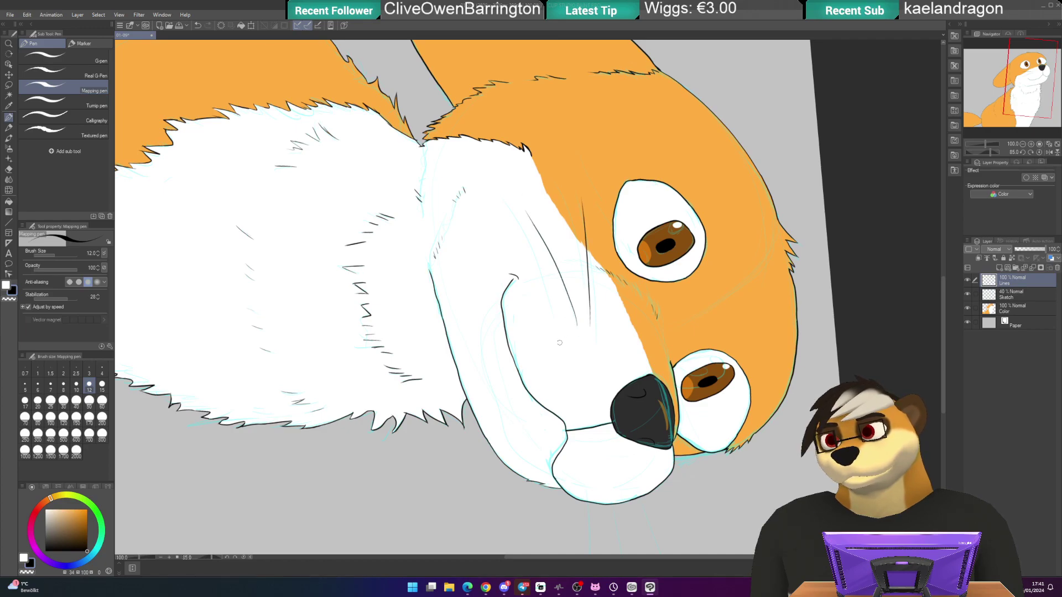
pyautogui.moveTo(550, 317)
pyautogui.mouseDown()
pyautogui.moveTo(543, 257)
pyautogui.moveTo(495, 195)
pyautogui.mouseUp()
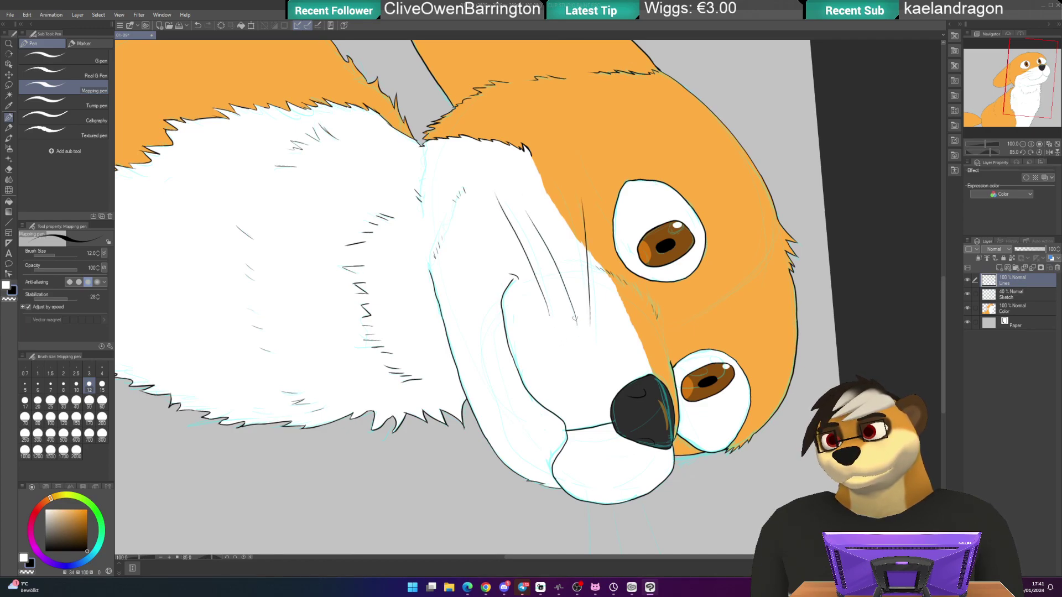
pyautogui.moveTo(557, 317); pyautogui.dragTo(544, 244)
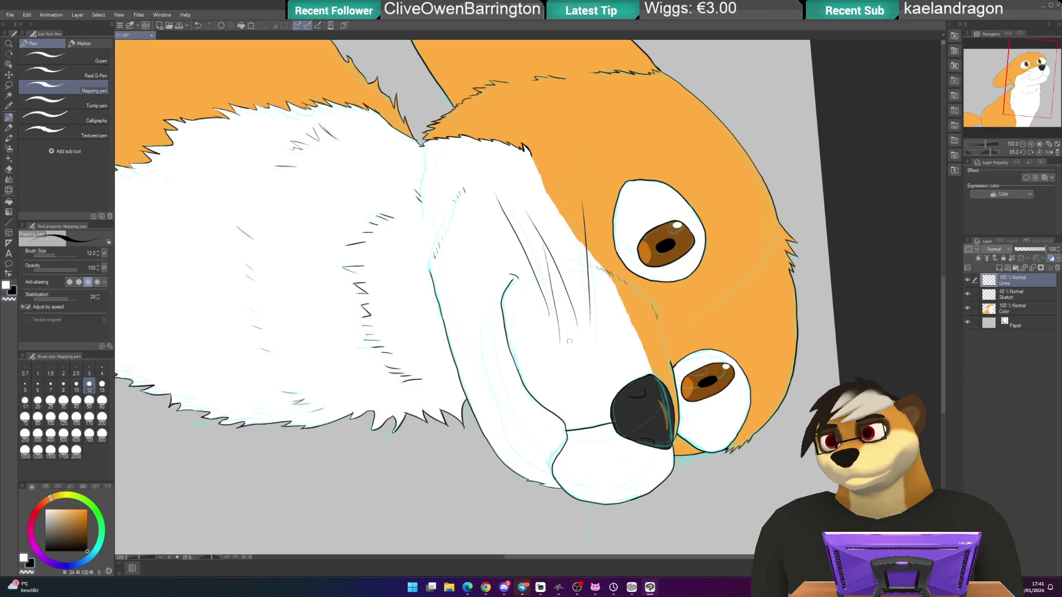
pyautogui.hotkey('ctrl', 'z')
pyautogui.moveTo(559, 305); pyautogui.dragTo(531, 247)
pyautogui.hotkey('ctrl', 'z')
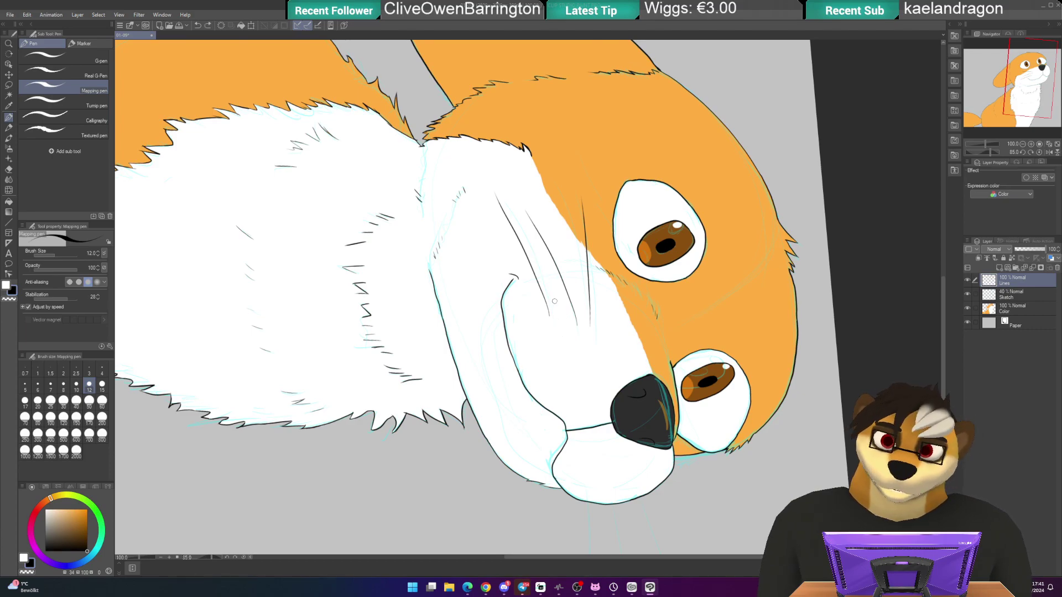
pyautogui.moveTo(560, 330); pyautogui.dragTo(540, 227)
pyautogui.hotkey('ctrl', 'z')
# - Ink a fourth whisker among the near-side ones and three whiskers extending from the far side of the muzzle over the grey background
pyautogui.moveTo(562, 333); pyautogui.dragTo(532, 224)
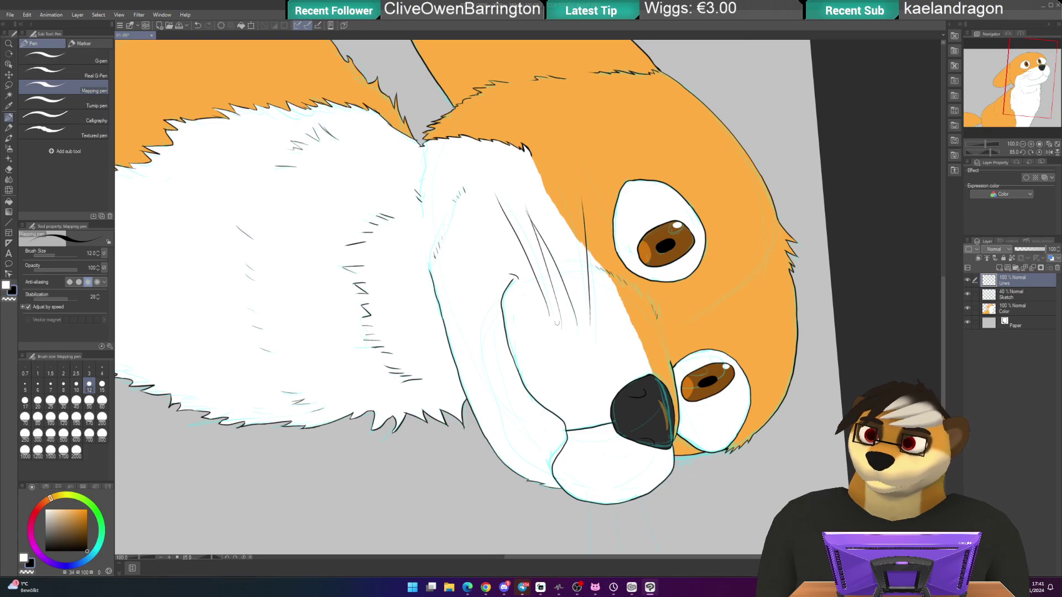
pyautogui.moveTo(592, 421); pyautogui.dragTo(554, 288)
pyautogui.moveTo(577, 352)
pyautogui.mouseDown()
pyautogui.moveTo(568, 265)
pyautogui.moveTo(631, 353)
pyautogui.mouseUp()
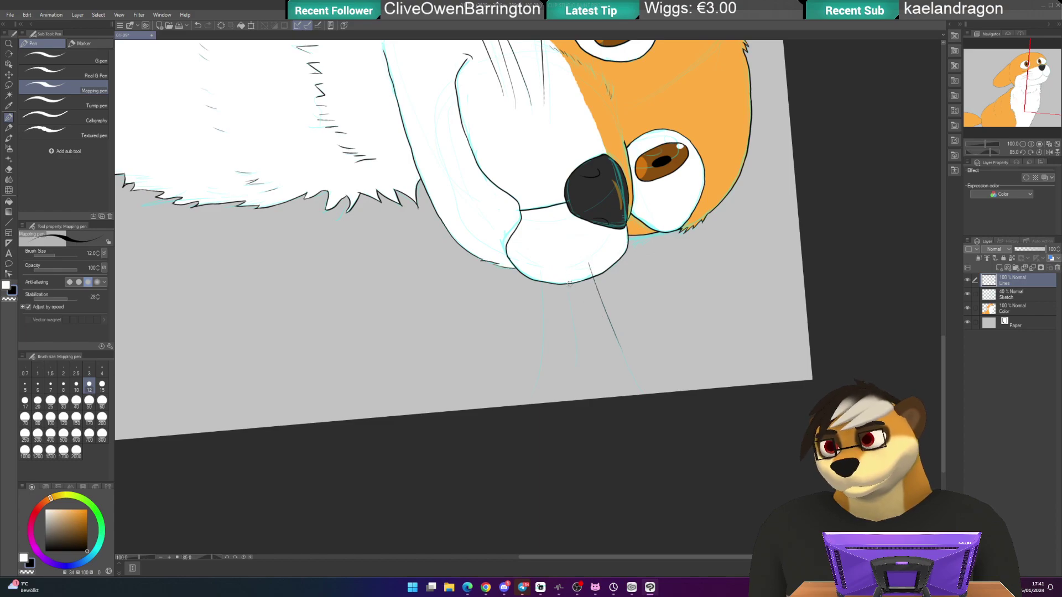
pyautogui.moveTo(567, 271); pyautogui.dragTo(584, 370)
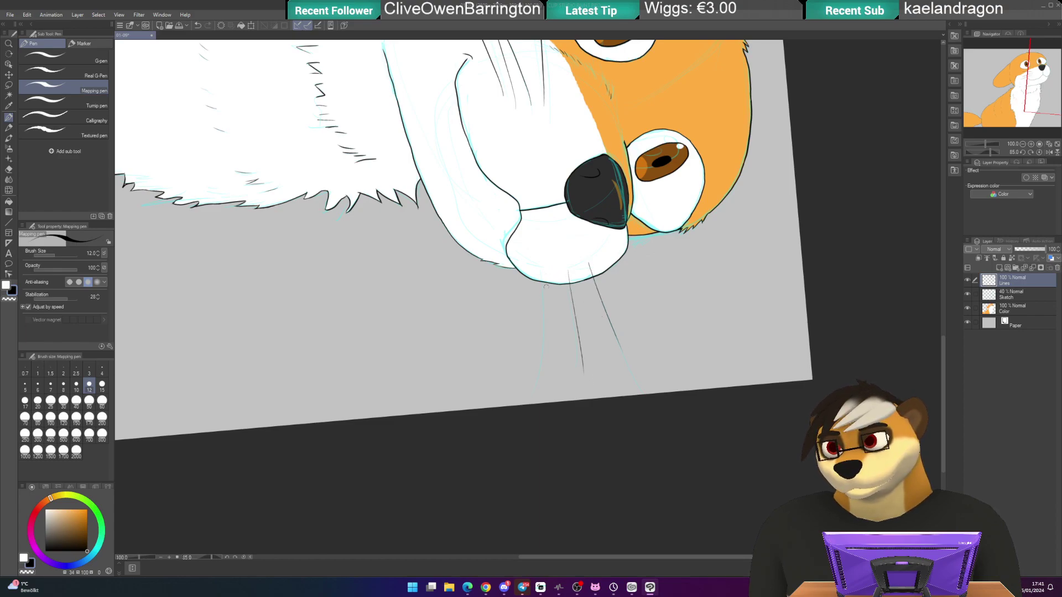
pyautogui.moveTo(542, 273); pyautogui.dragTo(530, 399)
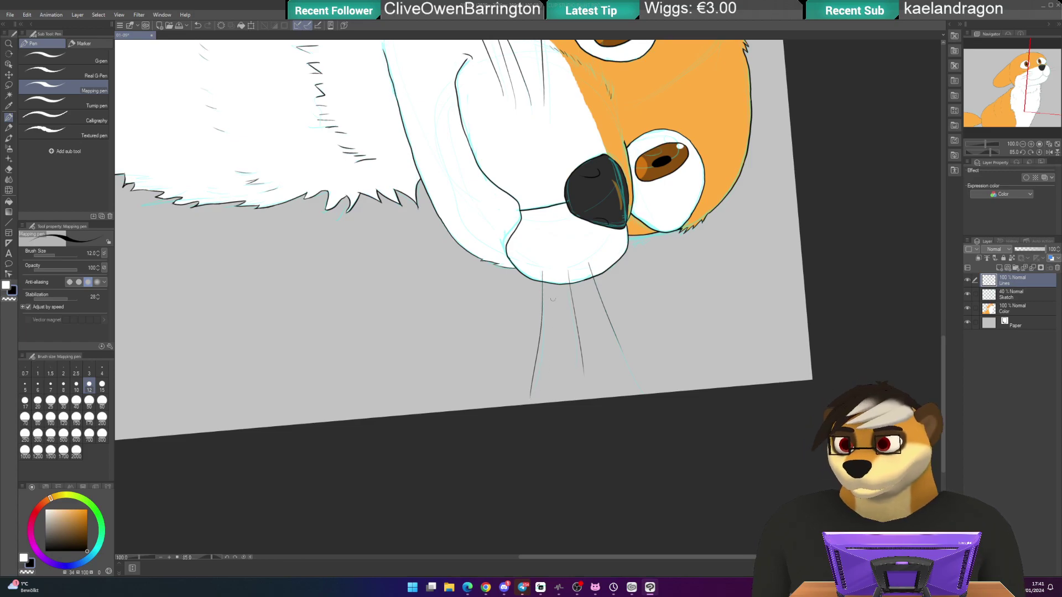
pyautogui.moveTo(496, 161); pyautogui.dragTo(502, 218)
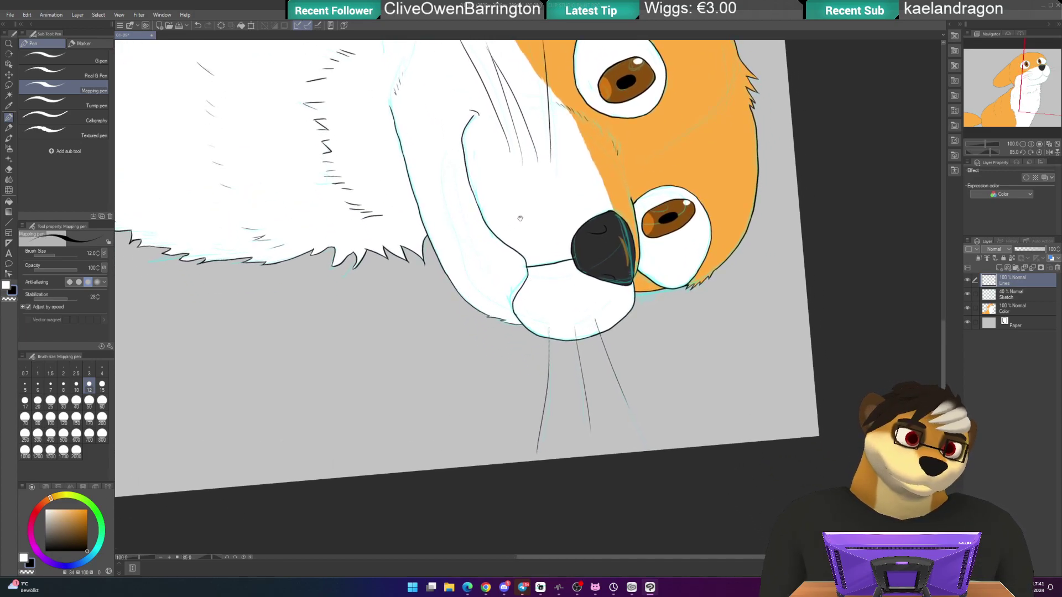
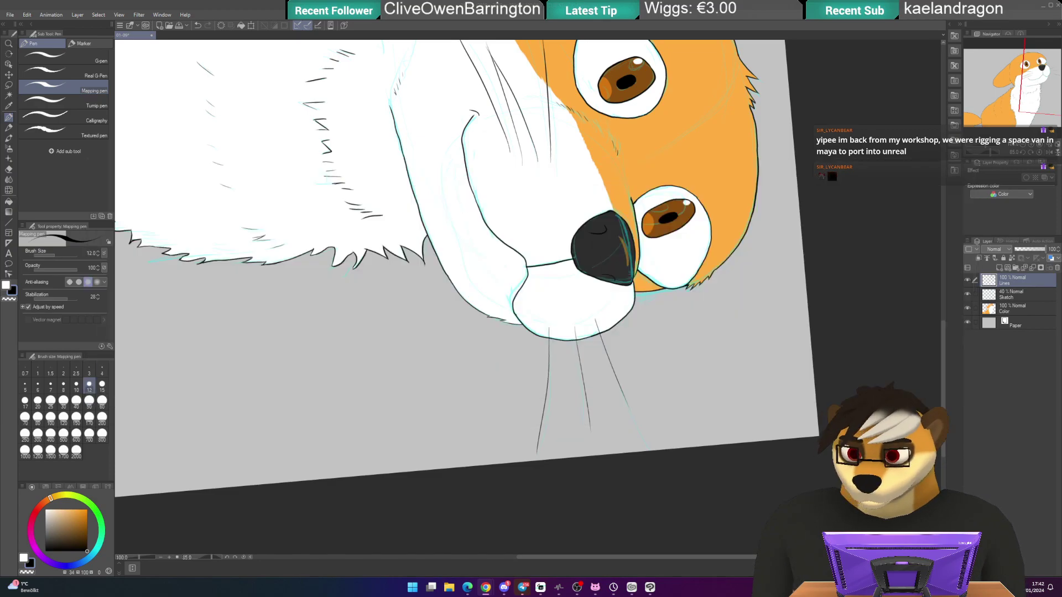
# - Bring up the fox reference photo in the browser, examine the whiskers and brows, and move the window away from the drawing
pyautogui.moveTo(1061, 125); pyautogui.dragTo(445, 125)
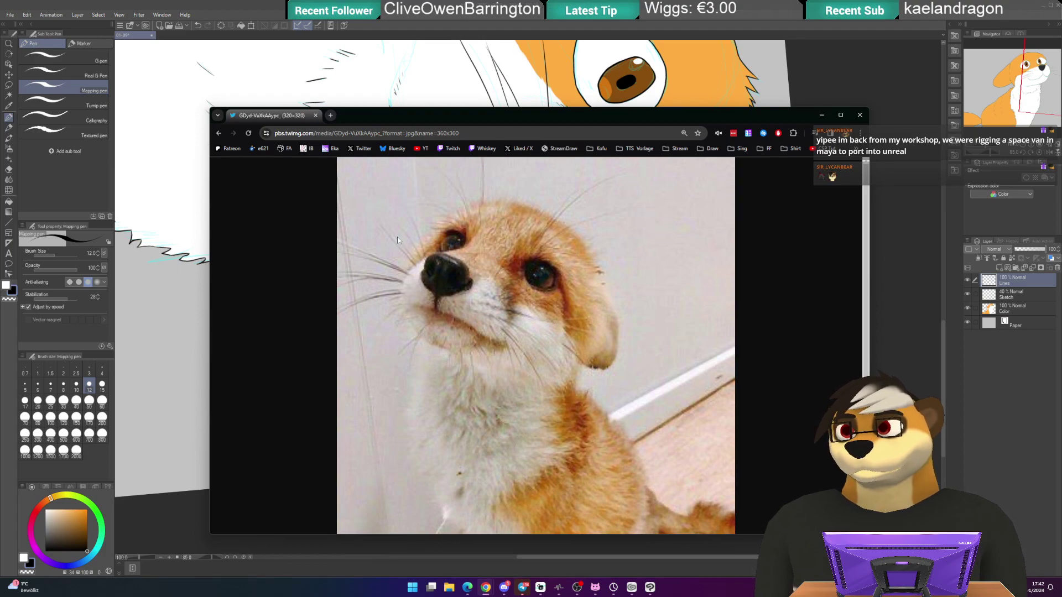
pyautogui.click(209, 105)
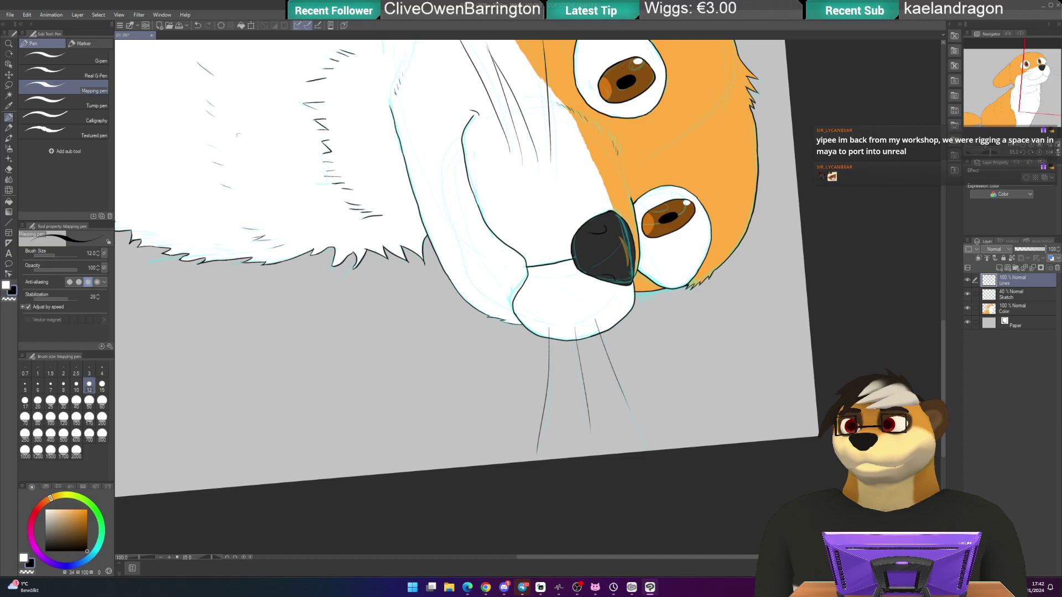
pyautogui.hotkey('alt', 'Tab')
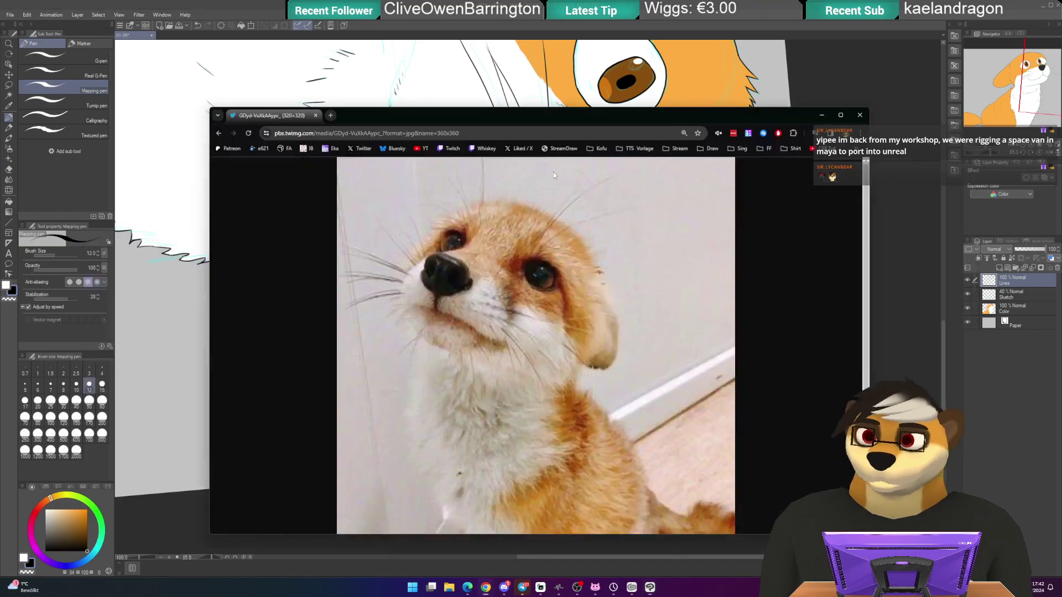
pyautogui.click(210, 109)
pyautogui.hotkey('alt', 'Tab')
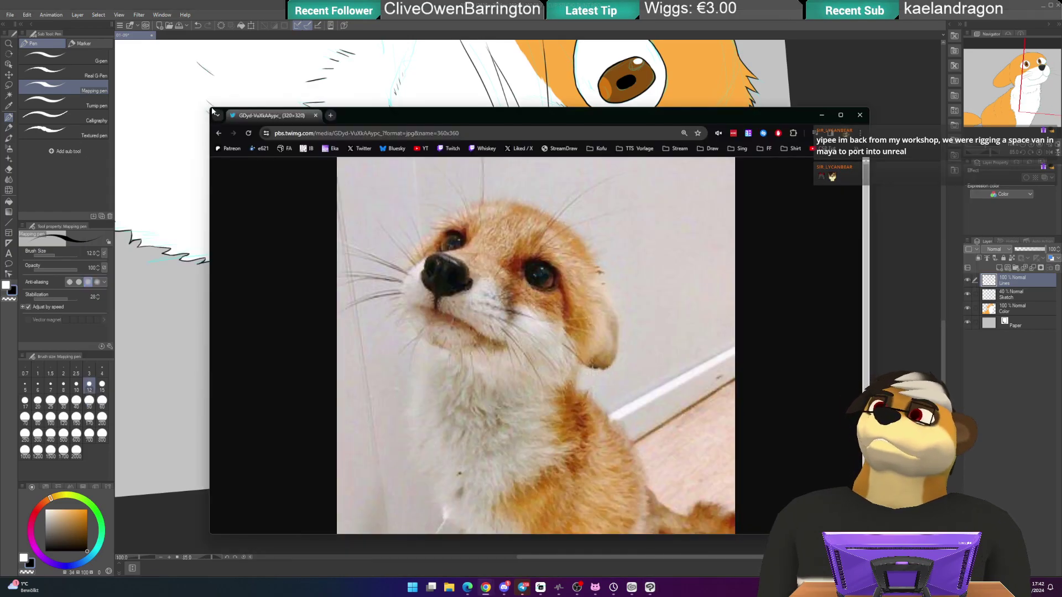
pyautogui.moveTo(210, 109); pyautogui.dragTo(448, 92)
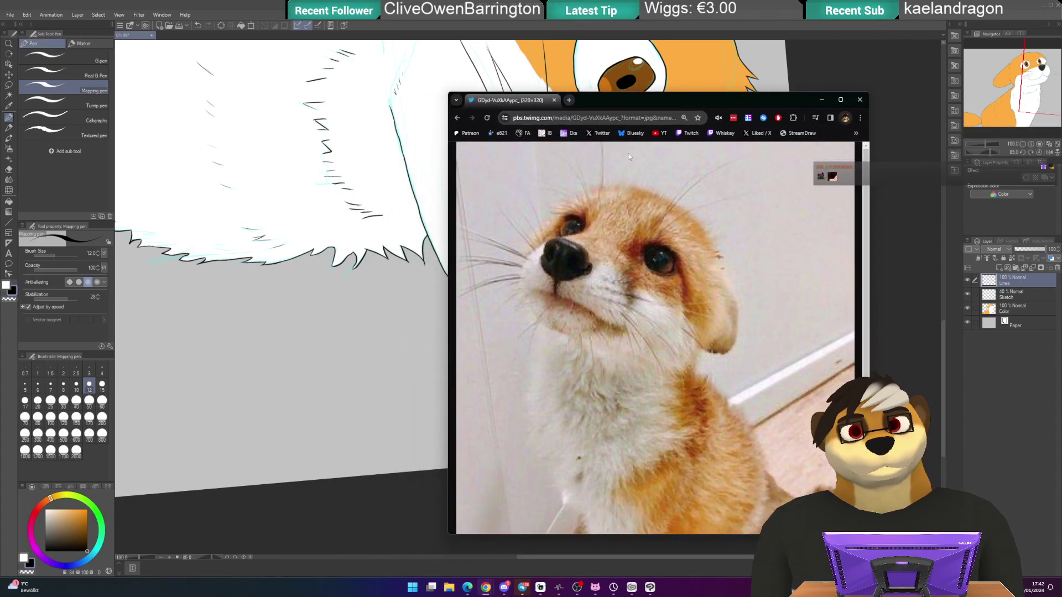
pyautogui.moveTo(659, 104); pyautogui.dragTo(815, 102)
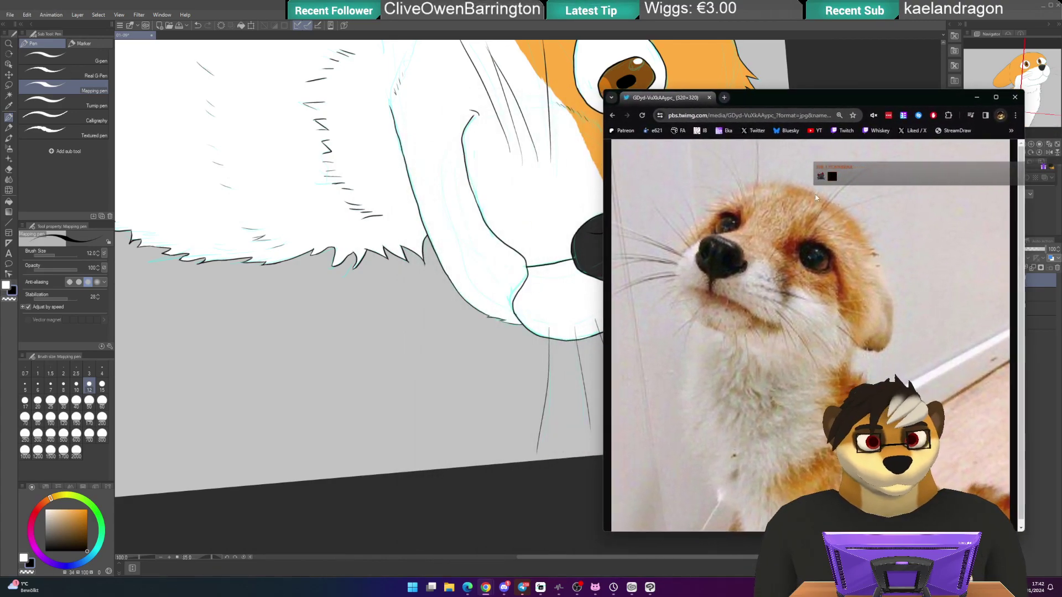
pyautogui.moveTo(789, 101)
pyautogui.mouseDown()
pyautogui.moveTo(1059, 133)
pyautogui.moveTo(1061, 143)
pyautogui.mouseUp()
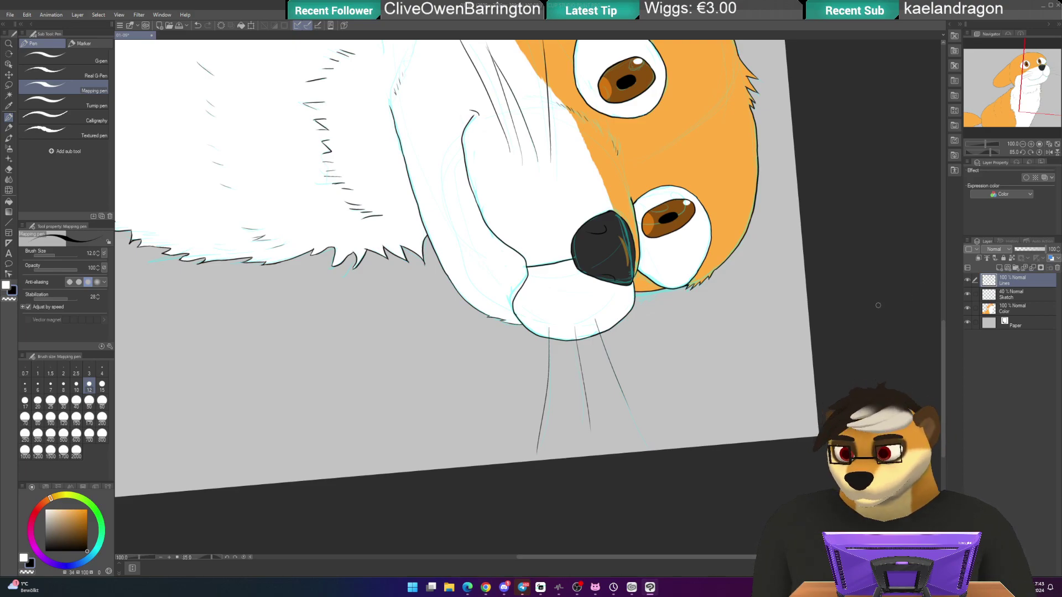
# - Try a thin whisker stroke running down from the chin with the canvas upright
pyautogui.hotkey('ctrl', '@')
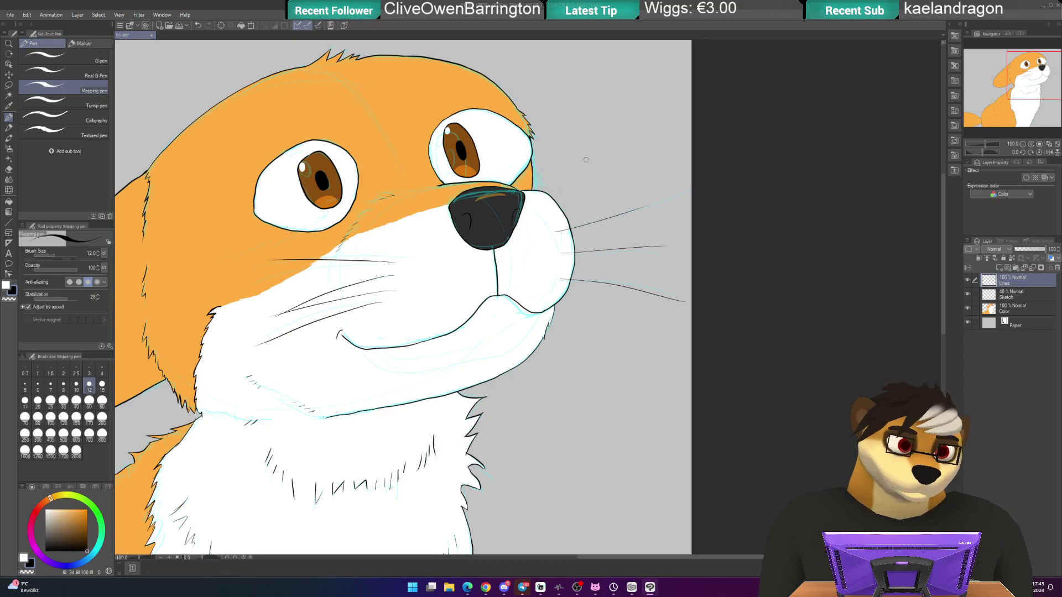
pyautogui.moveTo(540, 244); pyautogui.dragTo(554, 196)
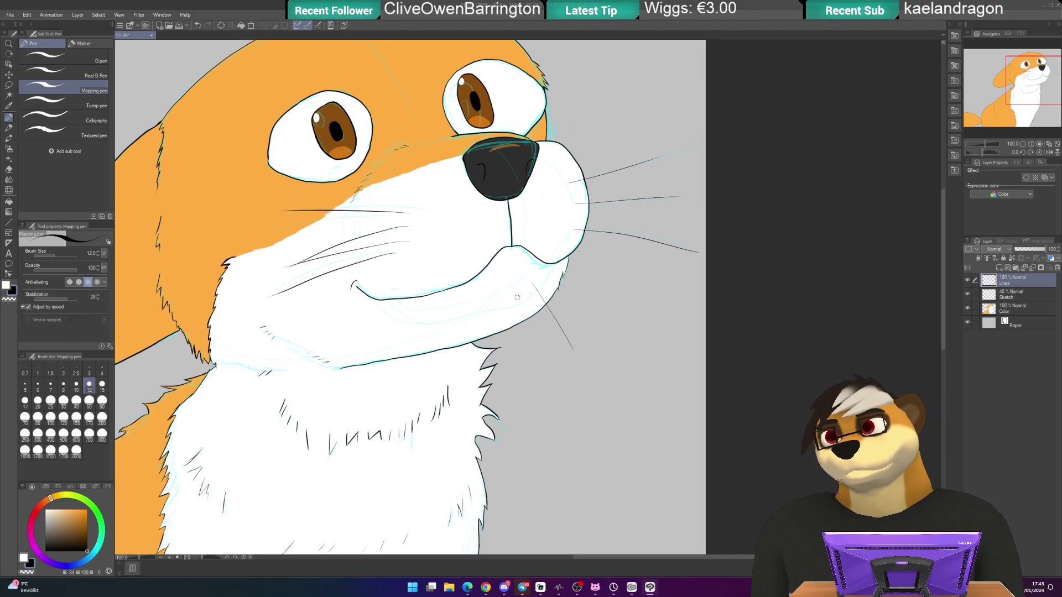
pyautogui.hotkey('ctrl', 'z')
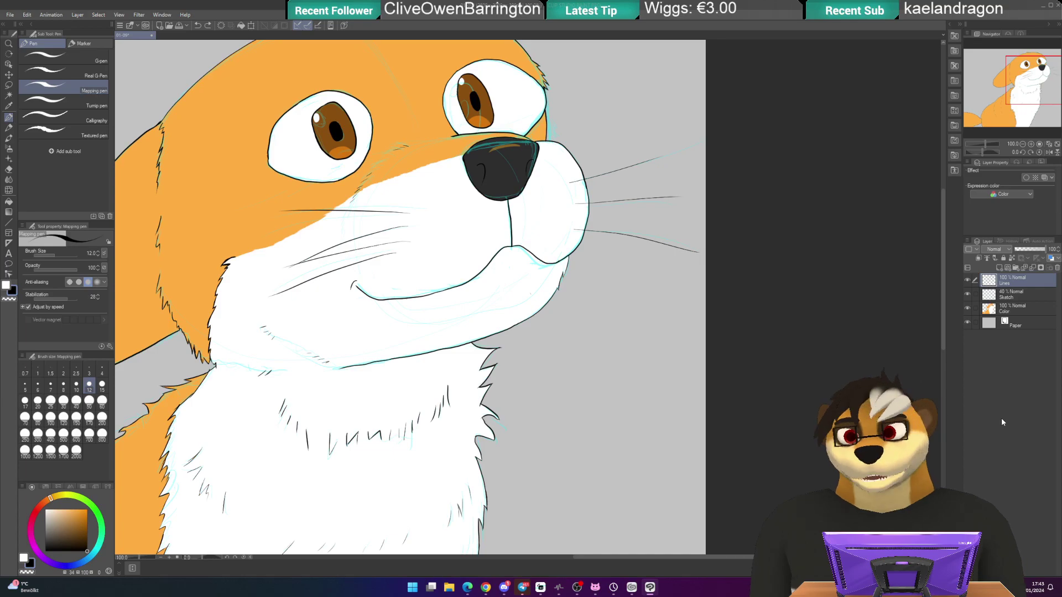
# - Draw thin brow whiskers above the fox's near eye, crossing the head outline on the Lines layer
pyautogui.moveTo(432, 177); pyautogui.dragTo(467, 239)
pyautogui.moveTo(469, 154); pyautogui.dragTo(512, 225)
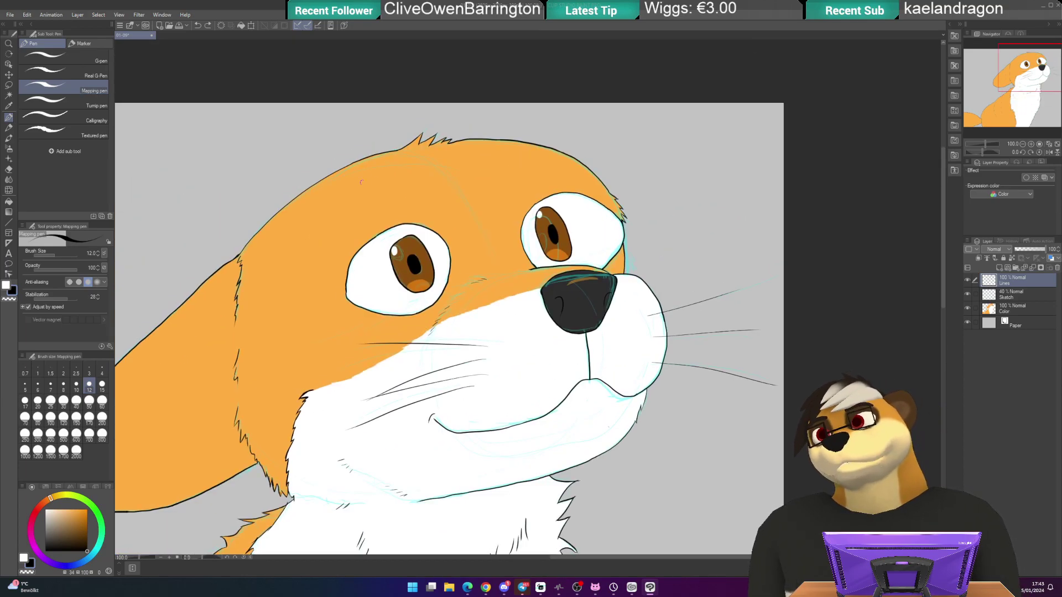
pyautogui.moveTo(356, 146); pyautogui.dragTo(385, 178)
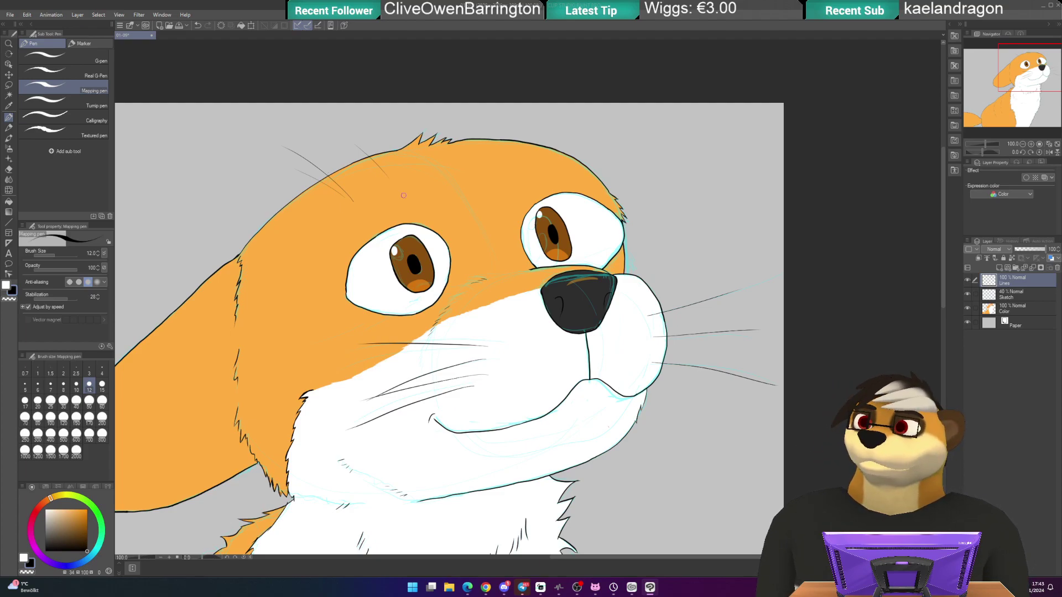
# - Hide the Sketch layer and draw thin brow whiskers above the far eye, crossing the top of the head
pyautogui.moveTo(464, 105)
pyautogui.mouseDown()
pyautogui.moveTo(593, 96)
pyautogui.moveTo(699, 158)
pyautogui.moveTo(724, 387)
pyautogui.mouseUp()
pyautogui.moveTo(544, 118); pyautogui.dragTo(613, 138)
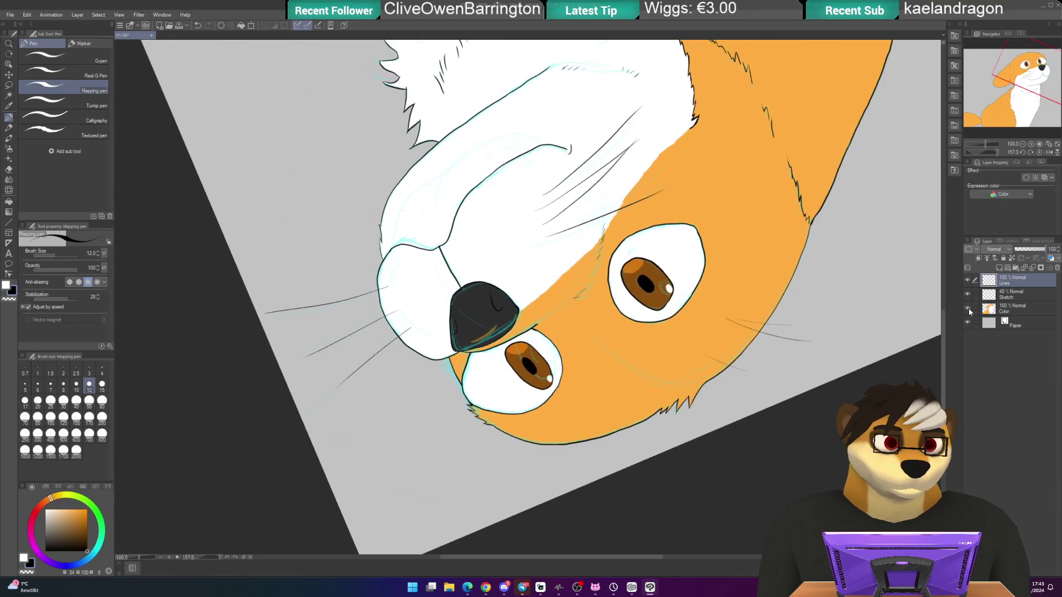
pyautogui.click(968, 294)
pyautogui.moveTo(485, 301); pyautogui.dragTo(496, 168)
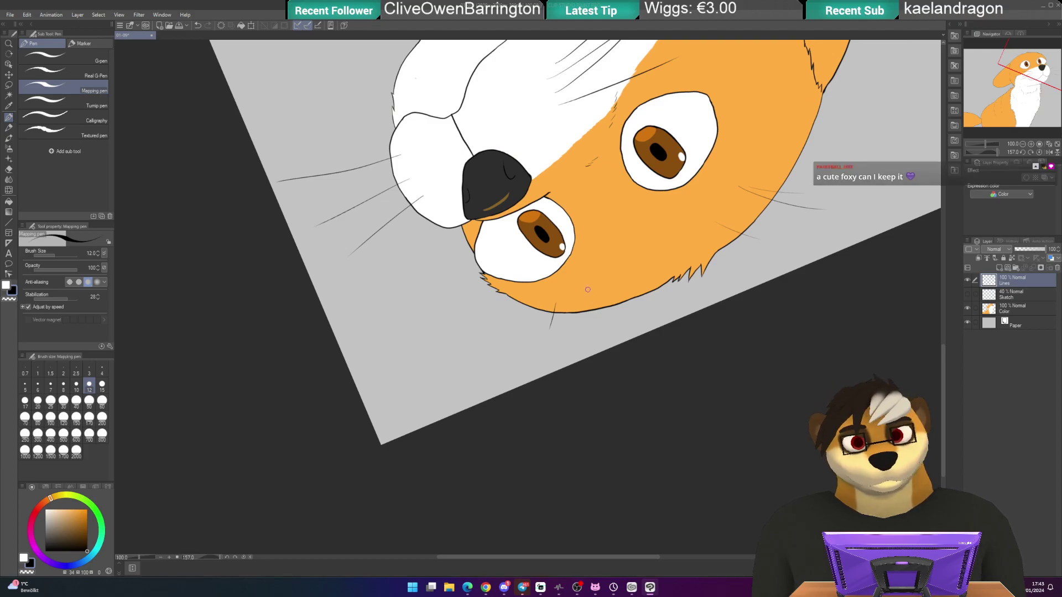
pyautogui.moveTo(587, 290); pyautogui.dragTo(580, 343)
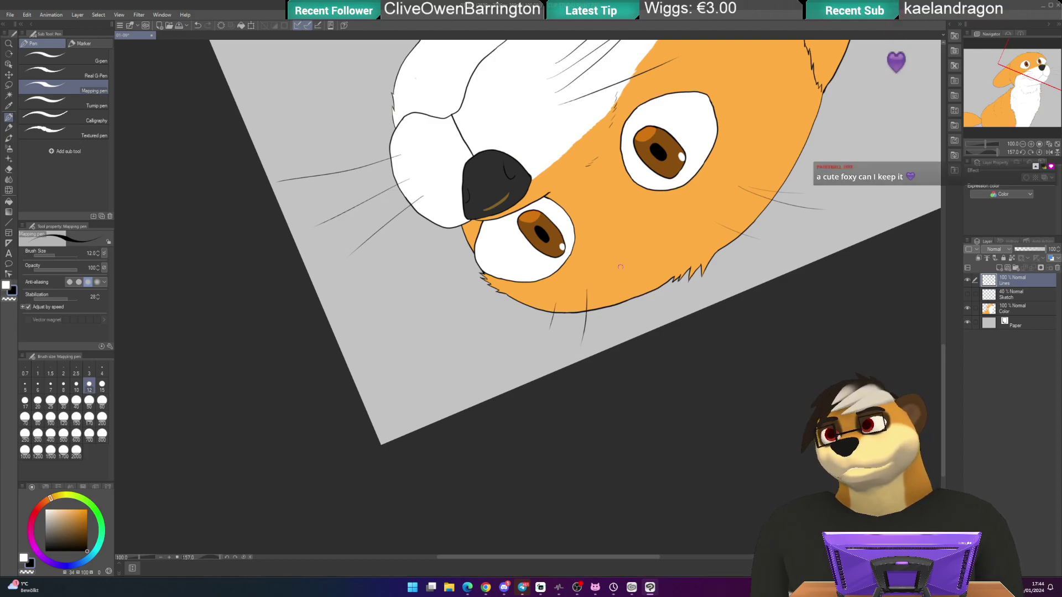
pyautogui.moveTo(615, 249); pyautogui.dragTo(625, 296)
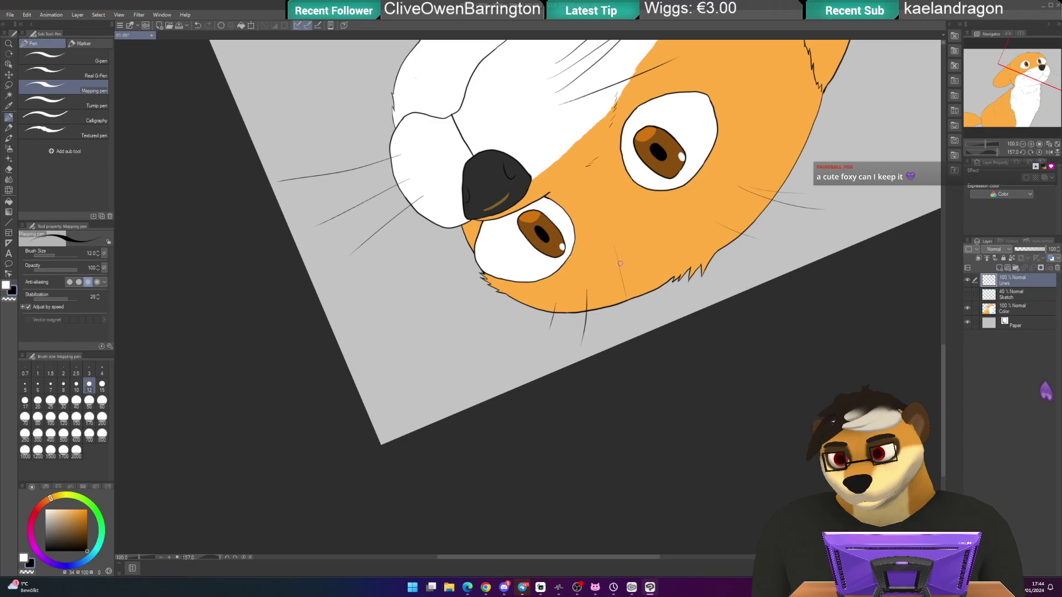
pyautogui.moveTo(614, 242); pyautogui.dragTo(621, 321)
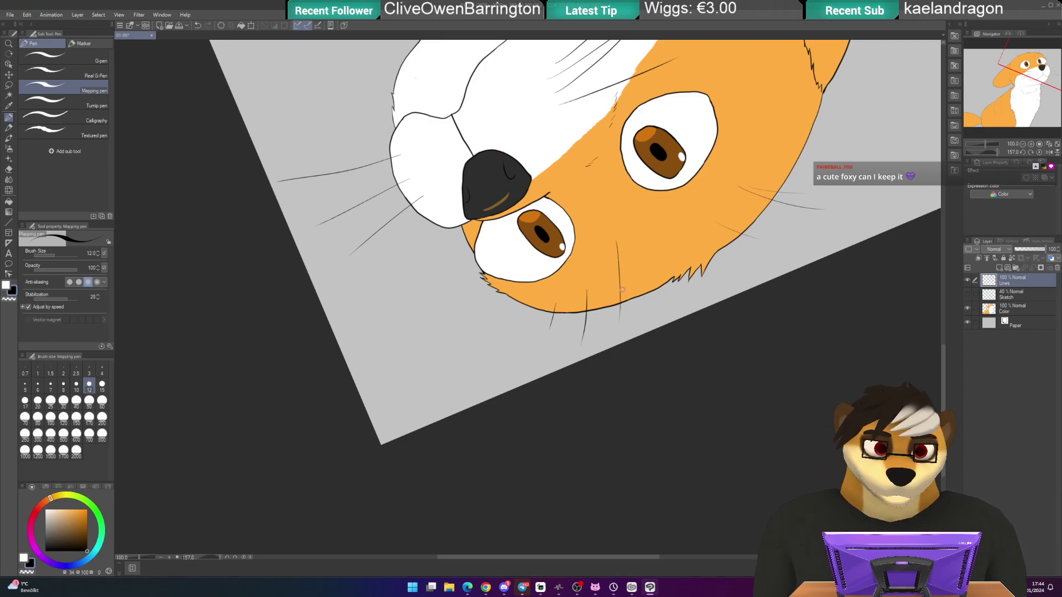
# - Add a new raster layer above Lines and name it Shadows
pyautogui.hotkey('ctrl', '@')
pyautogui.moveTo(463, 270); pyautogui.dragTo(573, 183)
pyautogui.moveTo(512, 230); pyautogui.dragTo(590, 181)
pyautogui.moveTo(518, 250); pyautogui.dragTo(557, 192)
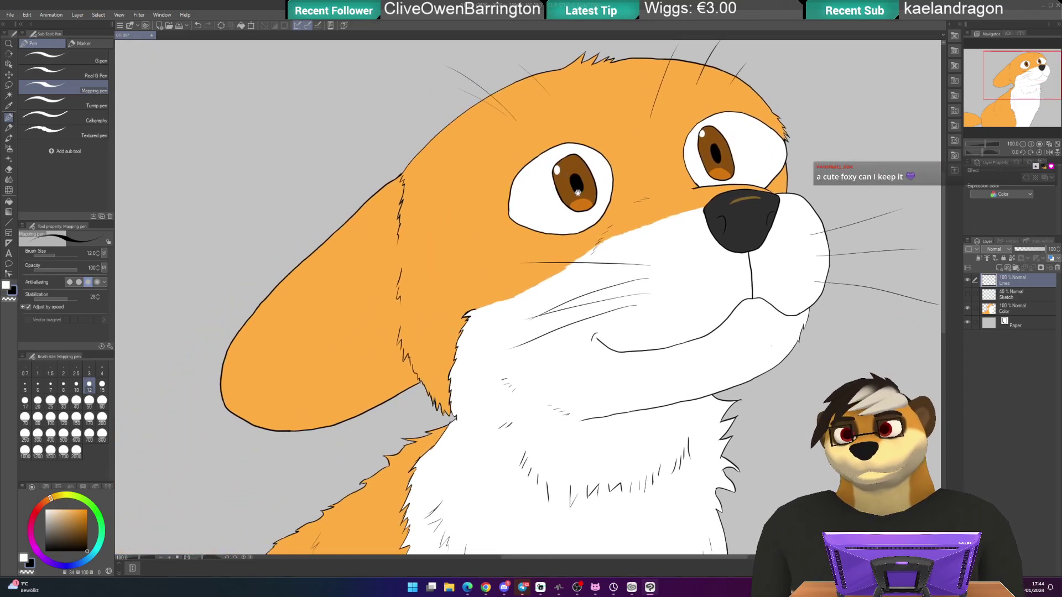
pyautogui.scroll(-6, 577, 192)
pyautogui.scroll(-2, 575, 225)
pyautogui.scroll(8, 564, 277)
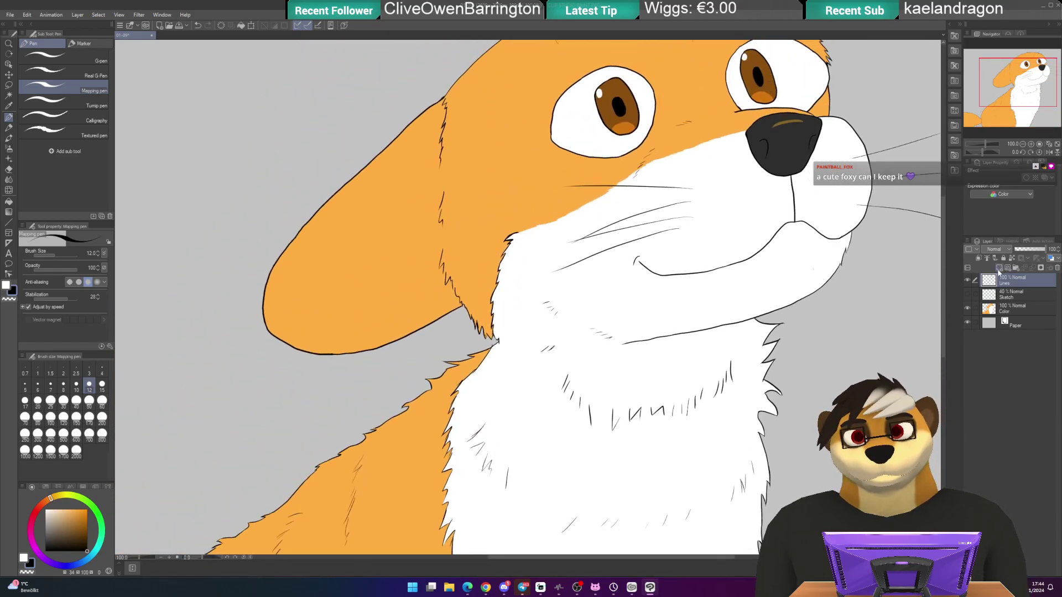
pyautogui.click(999, 269)
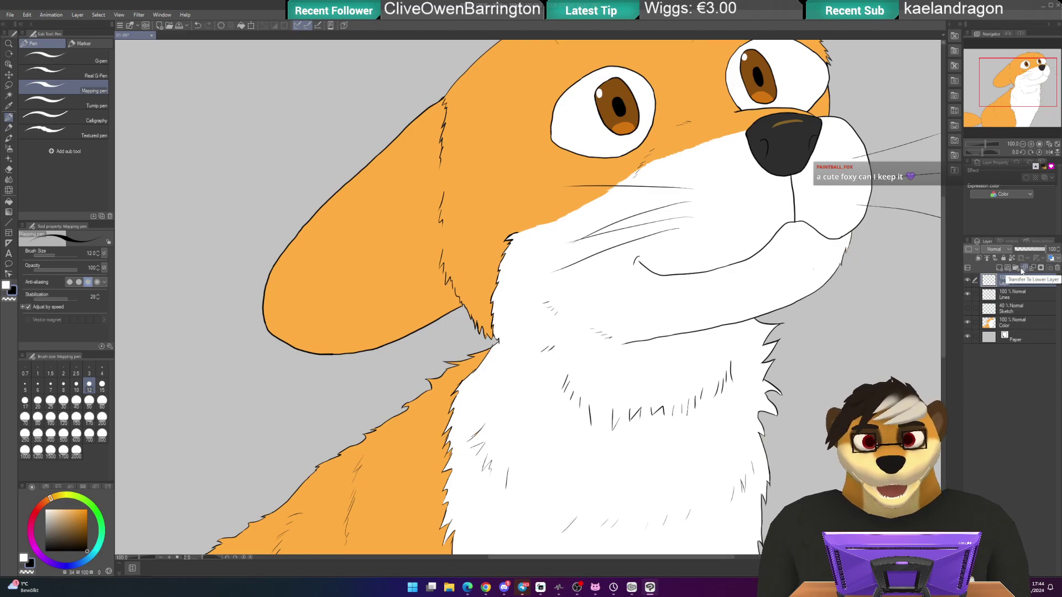
pyautogui.doubleClick(1014, 283)
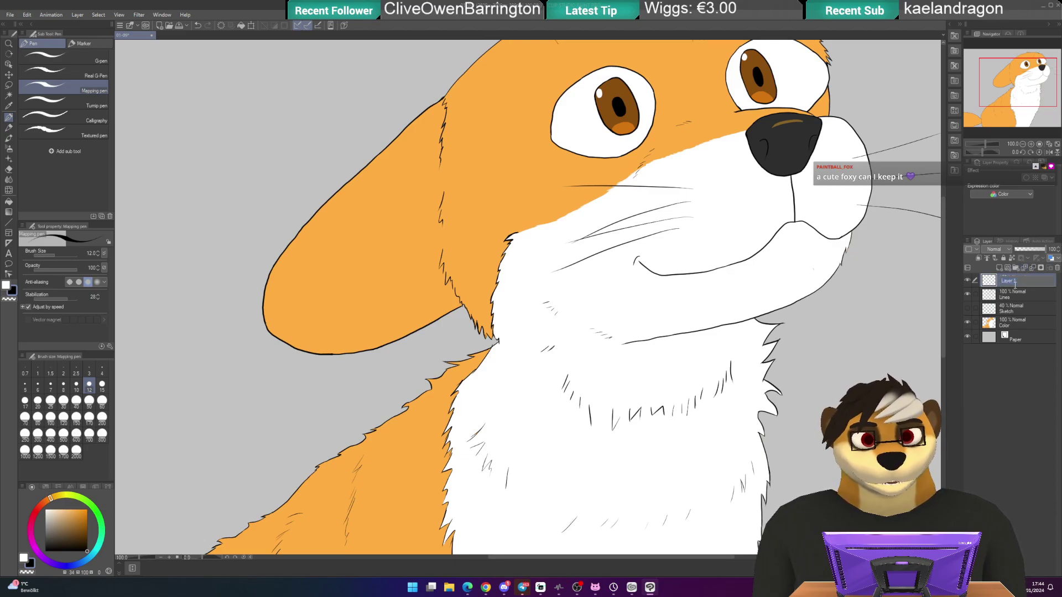
pyautogui.write('Shadows')
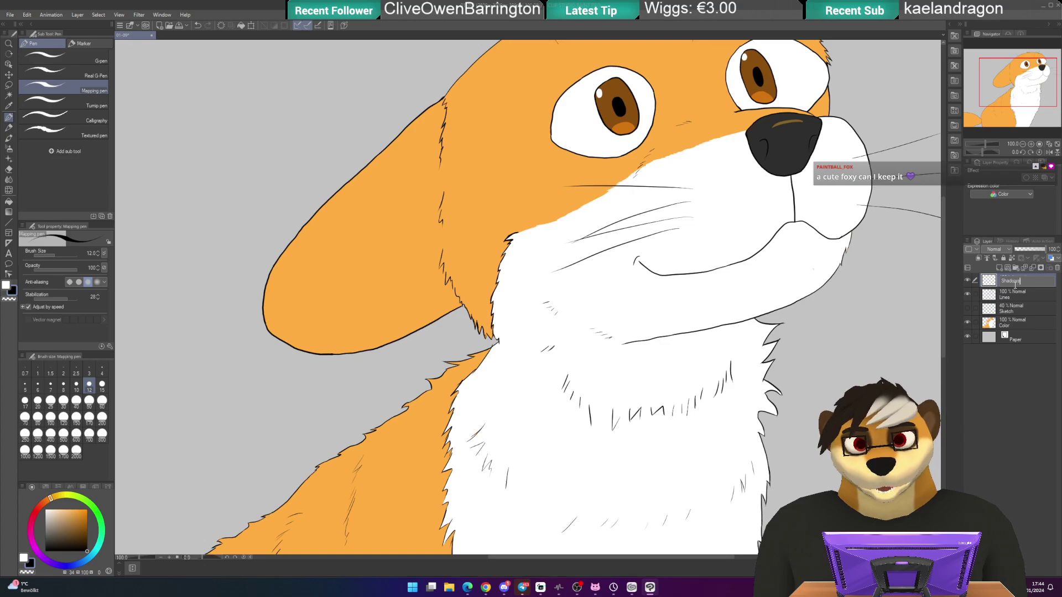
pyautogui.press('Return')
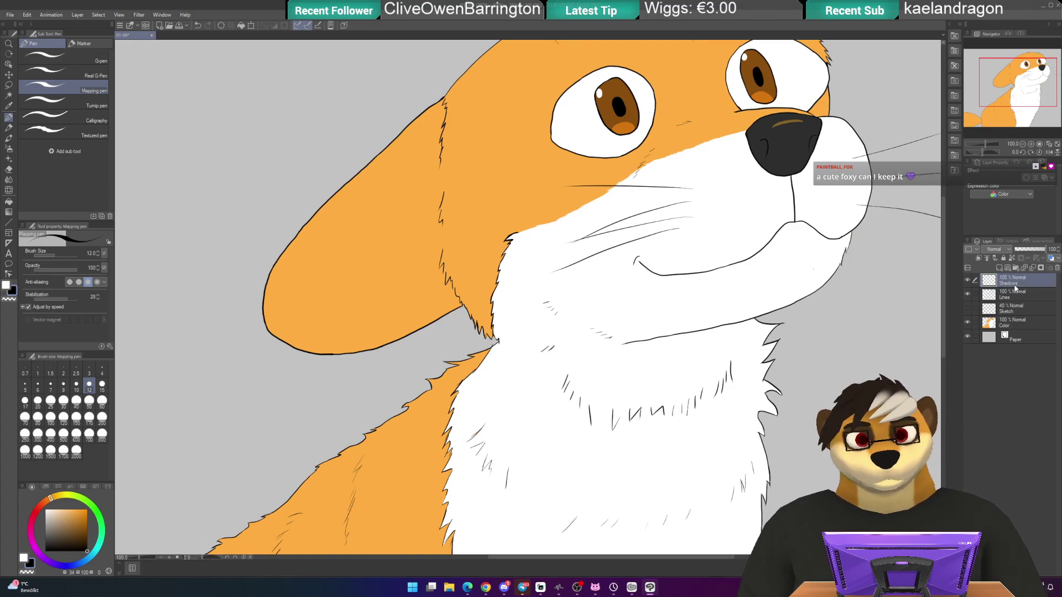
# - Place the Shadows layer directly above Color and set it to Multiply at 56% opacity
pyautogui.moveTo(993, 284); pyautogui.dragTo(1002, 311)
pyautogui.click(1002, 250)
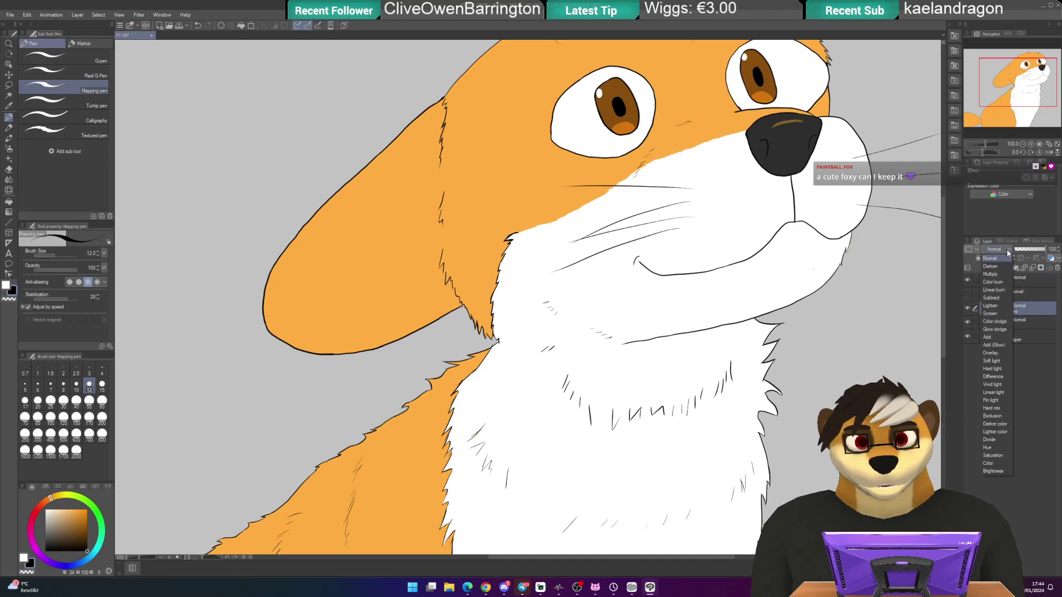
pyautogui.click(991, 274)
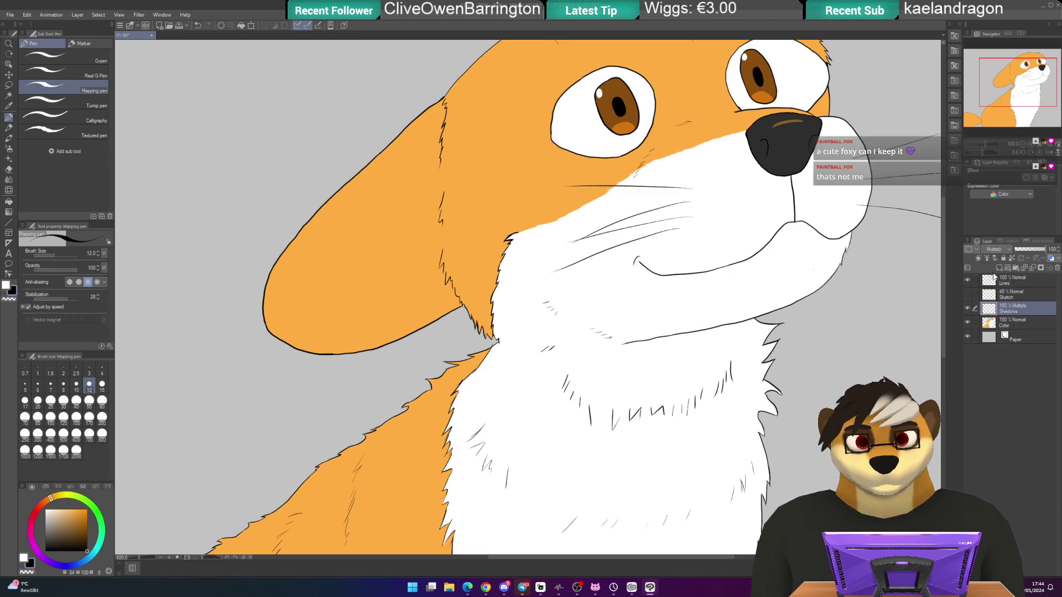
pyautogui.click(1038, 249)
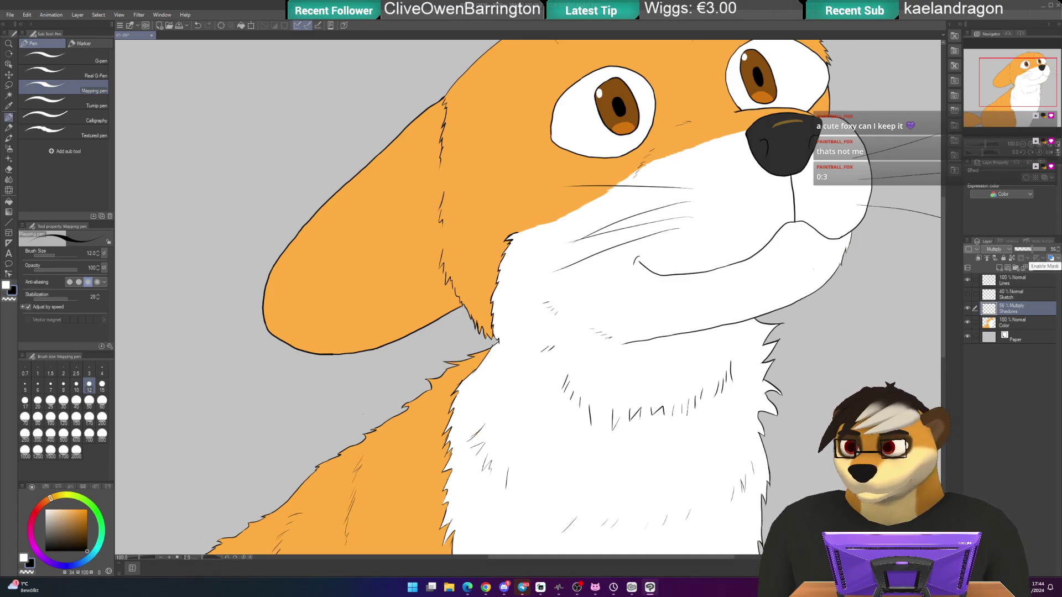
# - Sample the orange fur color from the ear for the Mapping pen and clip the Shadows layer to the Color layer
pyautogui.press('i')
pyautogui.click(394, 249)
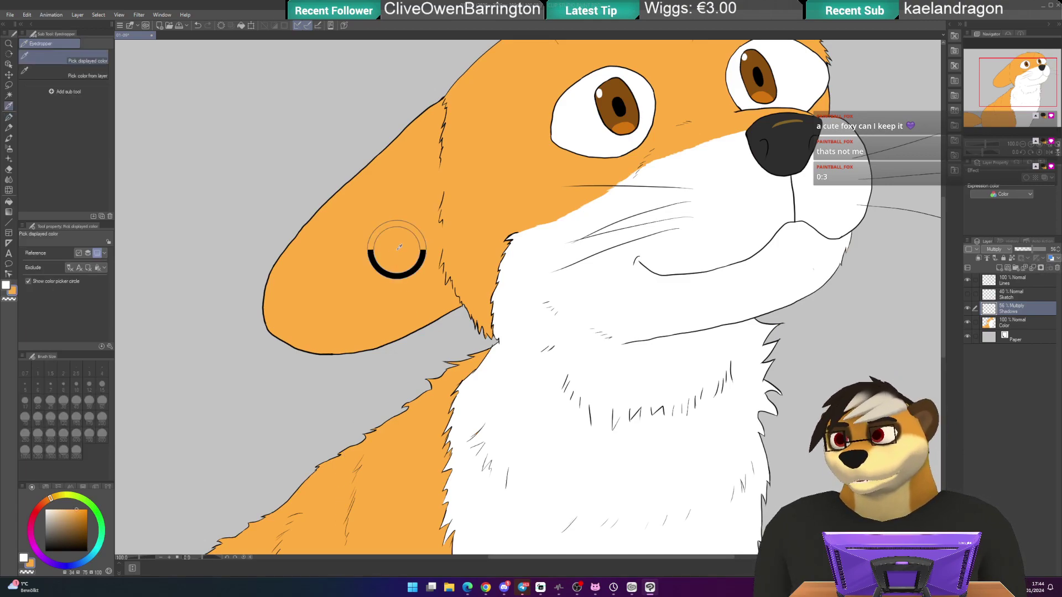
pyautogui.press('p')
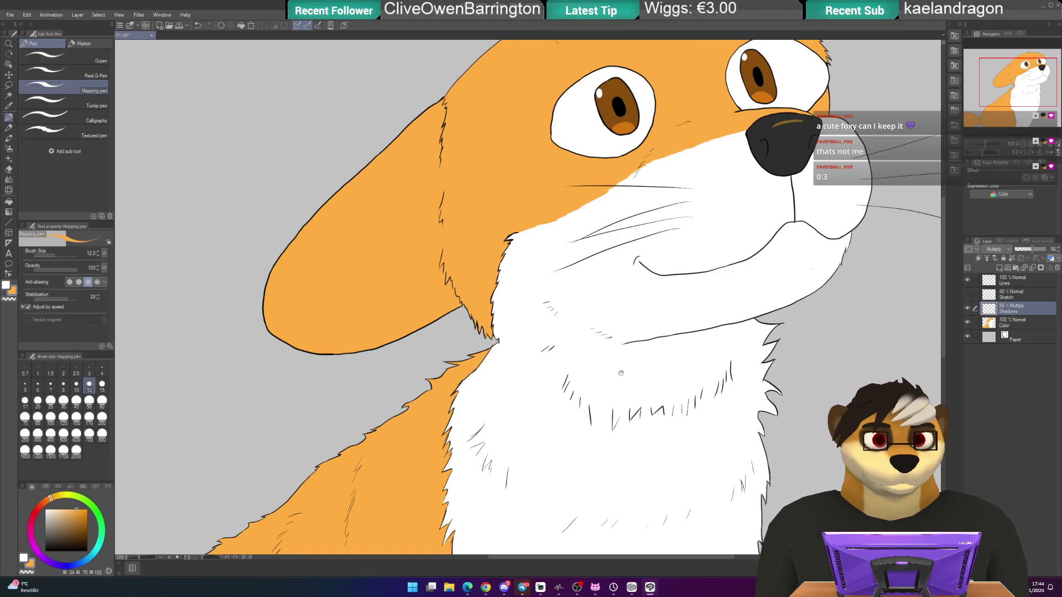
pyautogui.moveTo(718, 354); pyautogui.dragTo(722, 316)
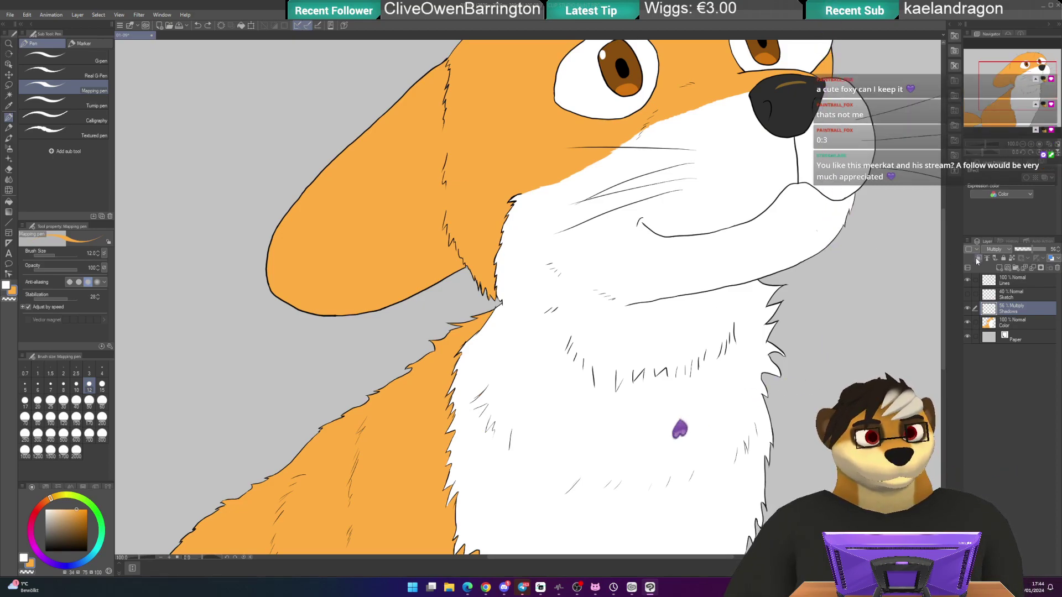
pyautogui.click(978, 259)
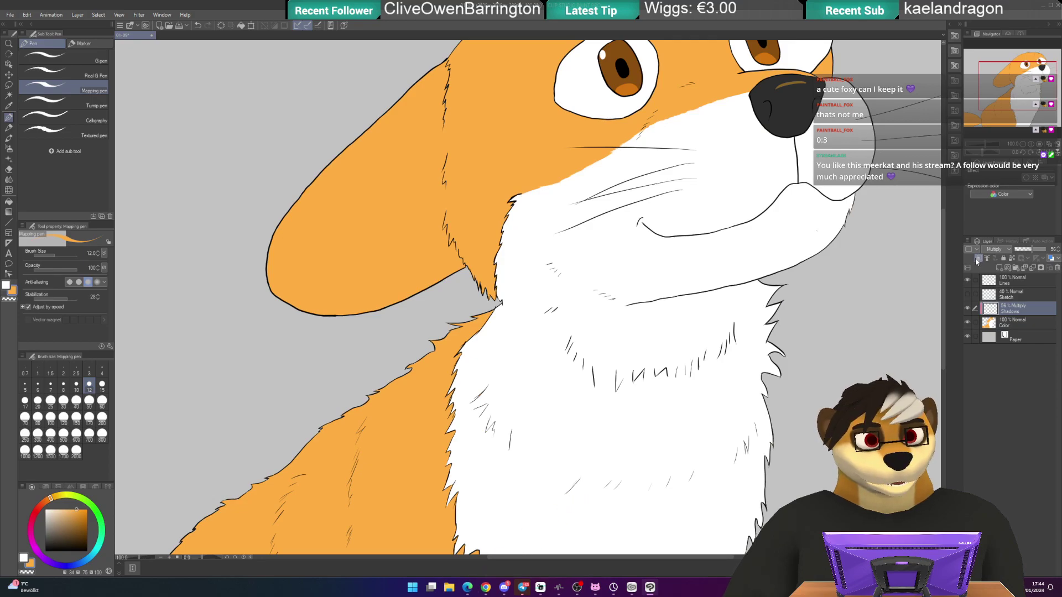
# - Try orange shading strokes on the white neck below the chin with the Shadows layer at 25% opacity
pyautogui.moveTo(711, 311); pyautogui.dragTo(671, 358)
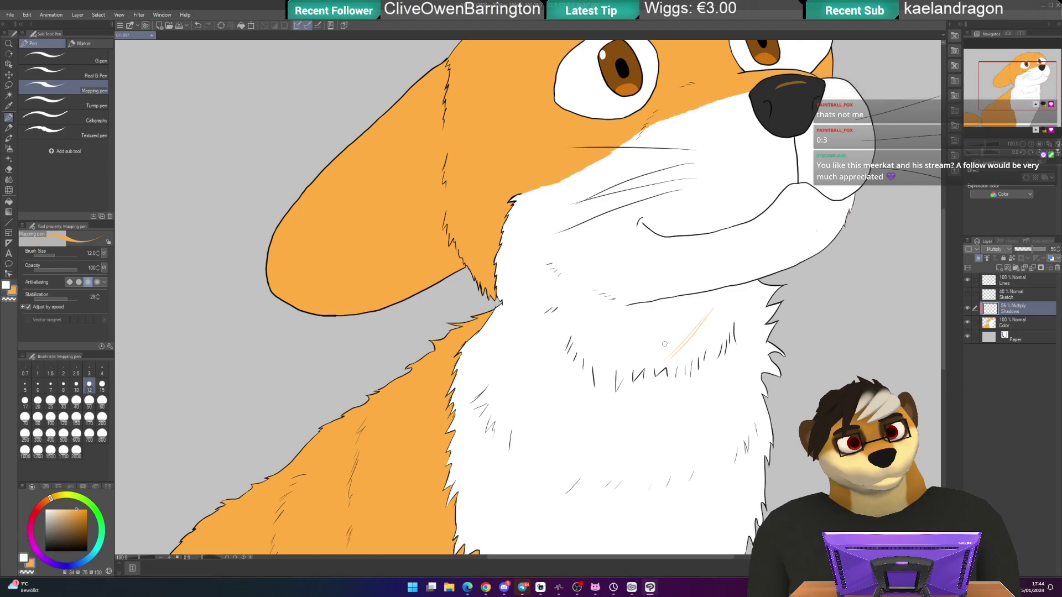
pyautogui.click(1022, 250)
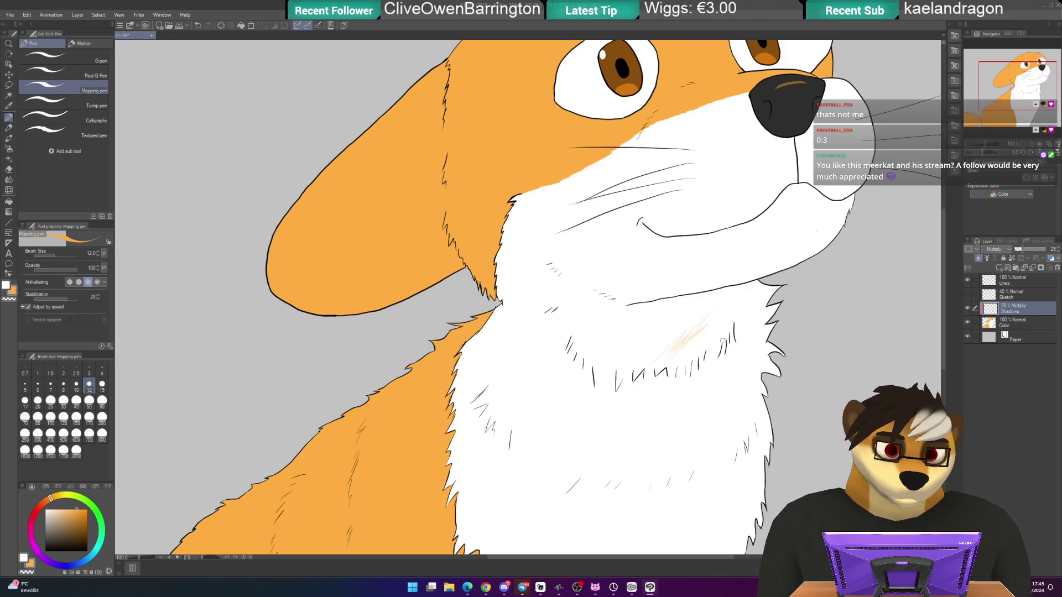
pyautogui.hotkey('ctrl', 'z')
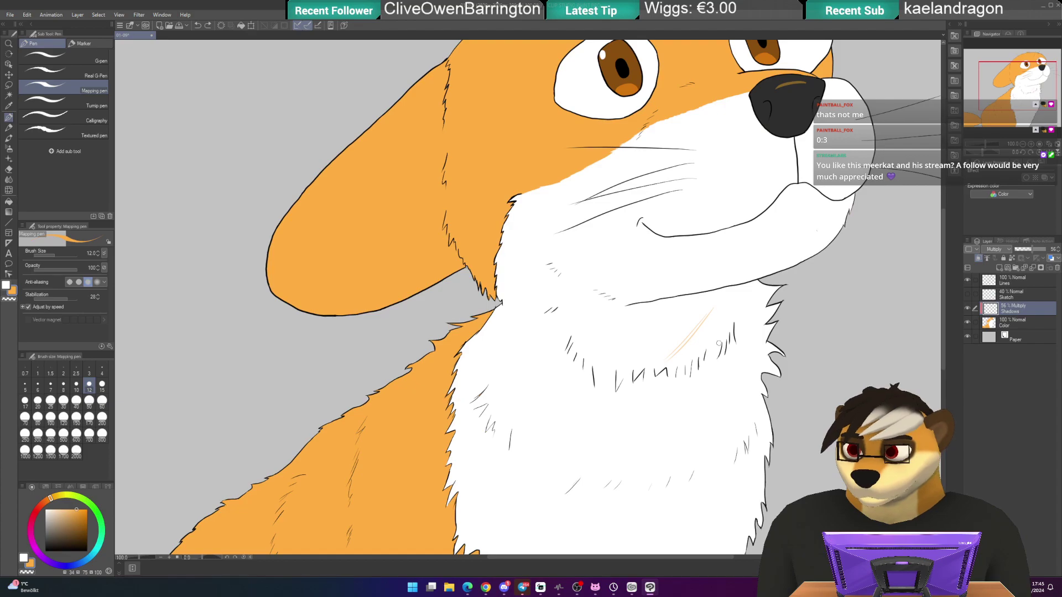
pyautogui.hotkey('ctrl', 'z')
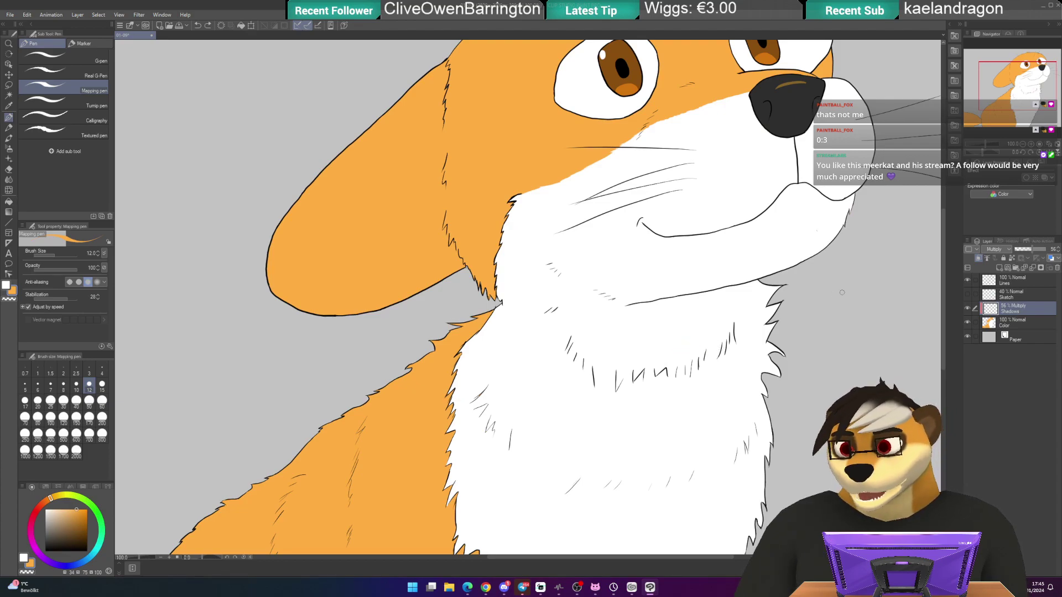
# - Try a darker orange shading stroke at brush size 43.2 below the chin with the Shadows layer at 45% opacity
pyautogui.click(179, 26)
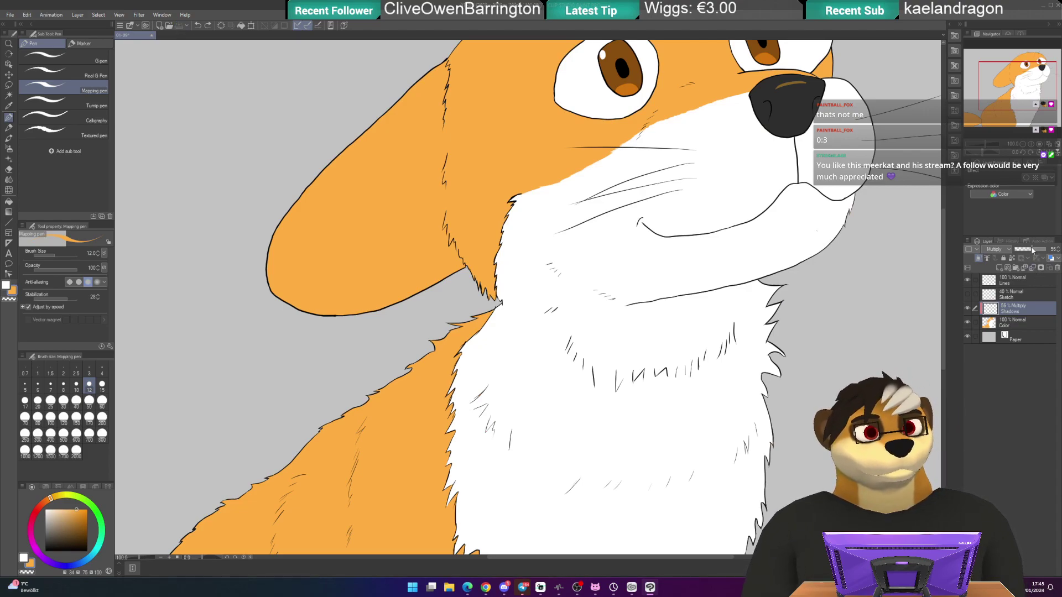
pyautogui.moveTo(1030, 249); pyautogui.dragTo(1029, 251)
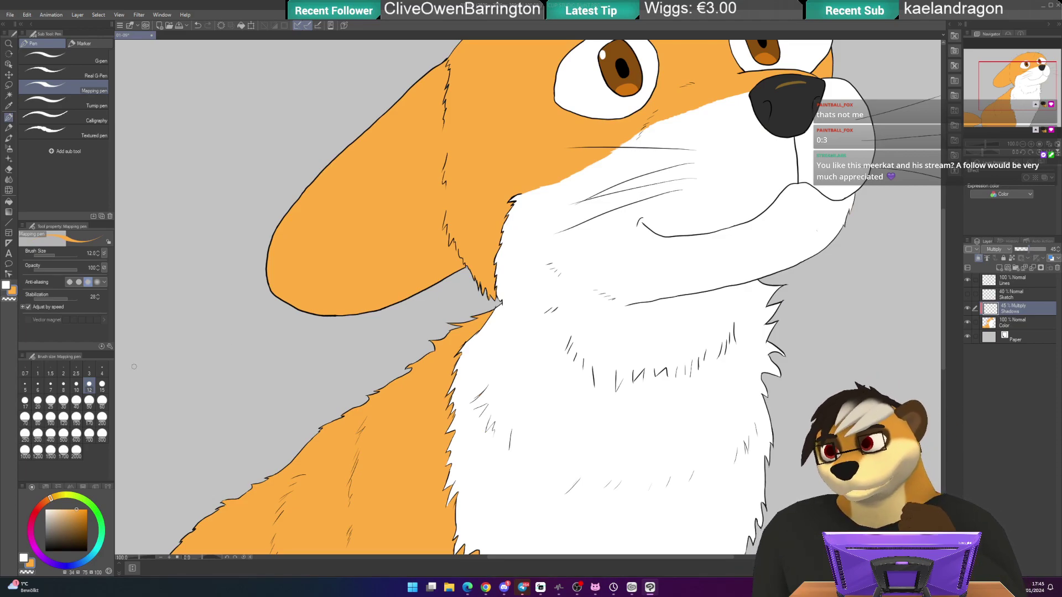
pyautogui.click(78, 521)
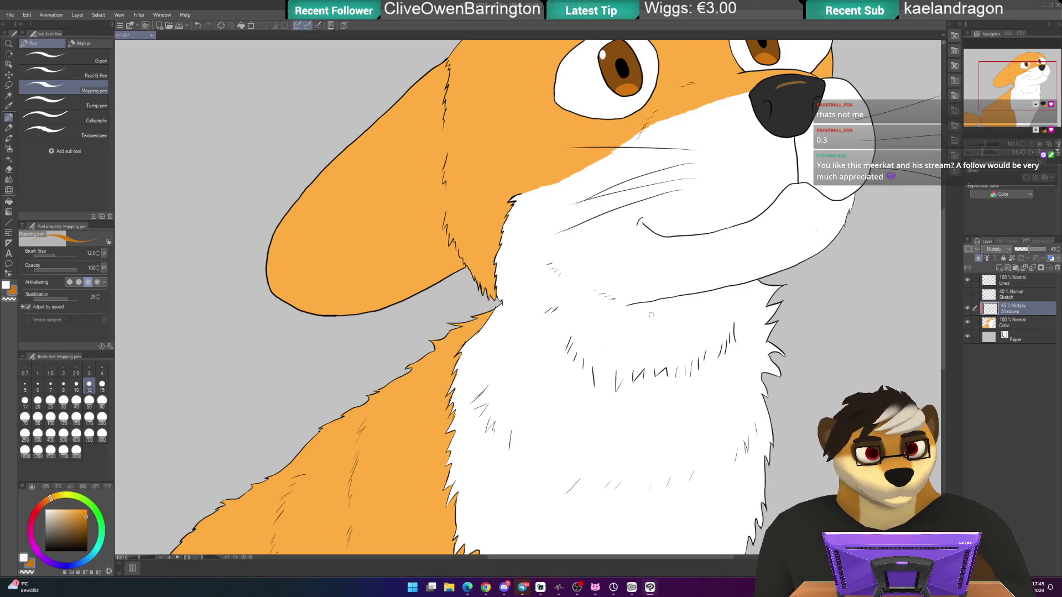
pyautogui.moveTo(642, 334); pyautogui.dragTo(658, 318)
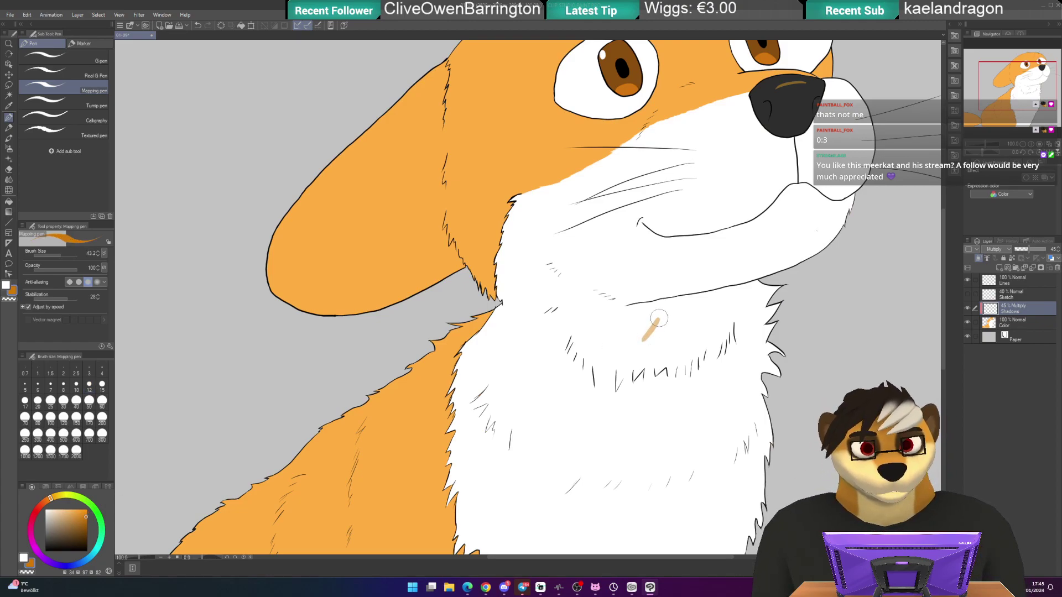
pyautogui.hotkey('ctrl', 'z')
pyautogui.hotkey('ctrl', 'z')
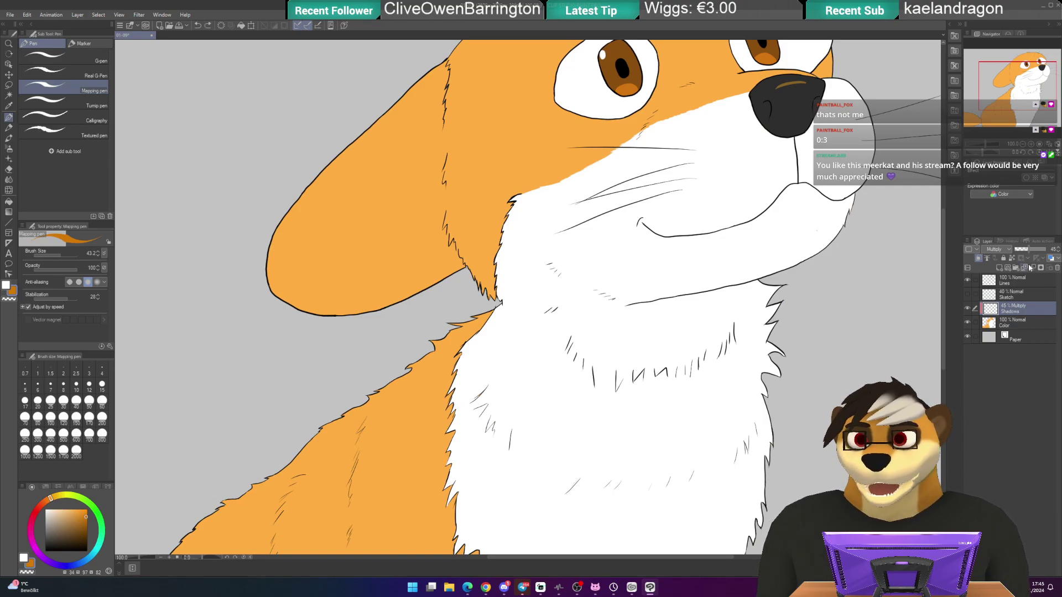
# - Try two darker orange shading strokes below the chin with the Shadows layer at 25% opacity, and undo them
pyautogui.moveTo(692, 307); pyautogui.dragTo(635, 349)
pyautogui.moveTo(704, 309); pyautogui.dragTo(641, 353)
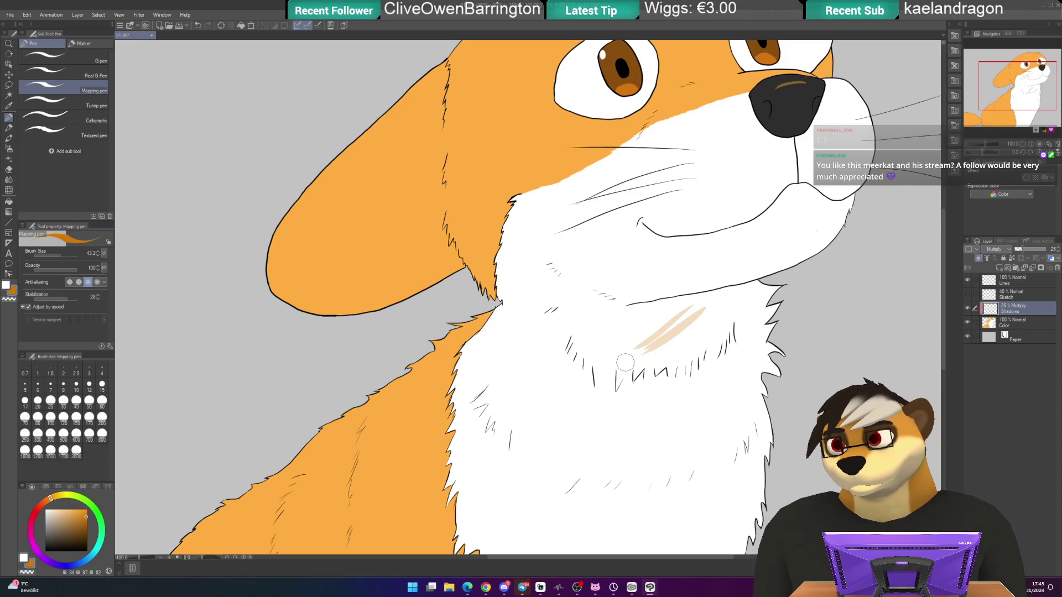
pyautogui.hotkey('ctrl', 'z')
pyautogui.hotkey('ctrl', 'z')
pyautogui.hotkey('ctrl', 'z')
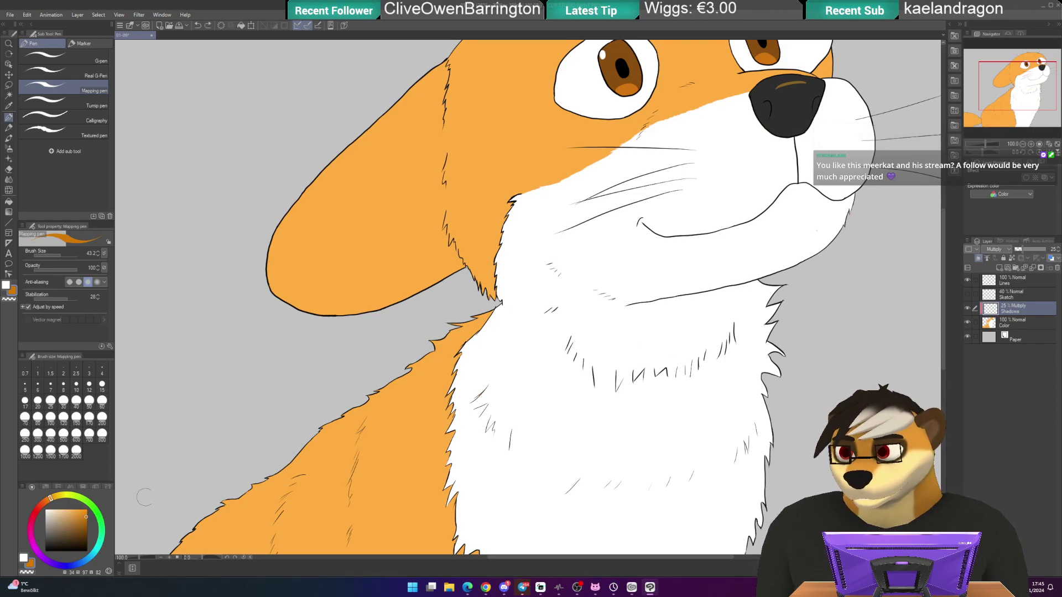
# - Try a light blue shading stroke on the white neck below the chin, and undo it
pyautogui.keyDown('alt'); pyautogui.click(345, 268); pyautogui.keyUp('alt')
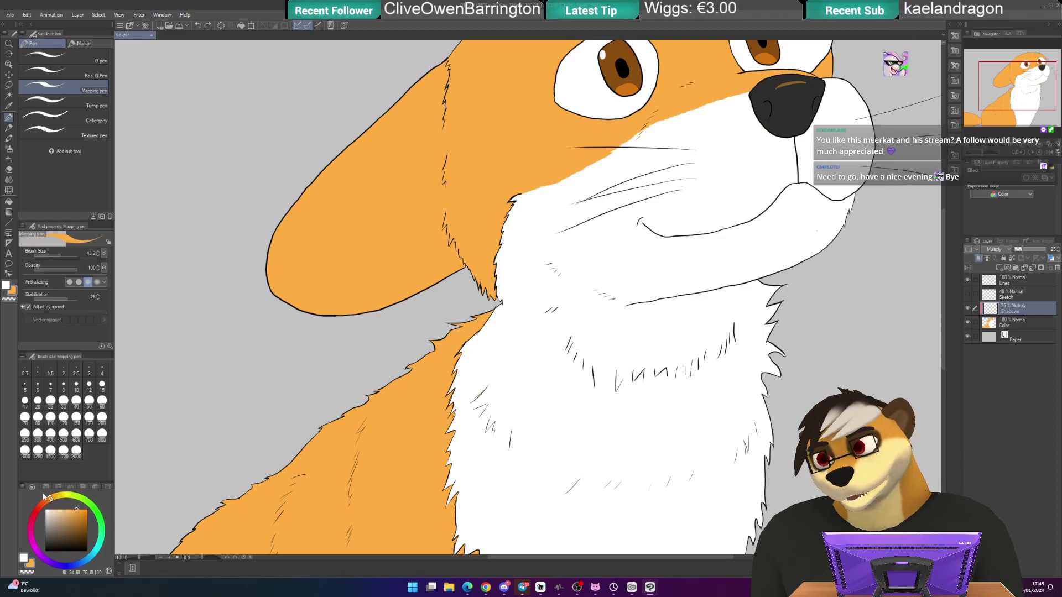
pyautogui.click(91, 559)
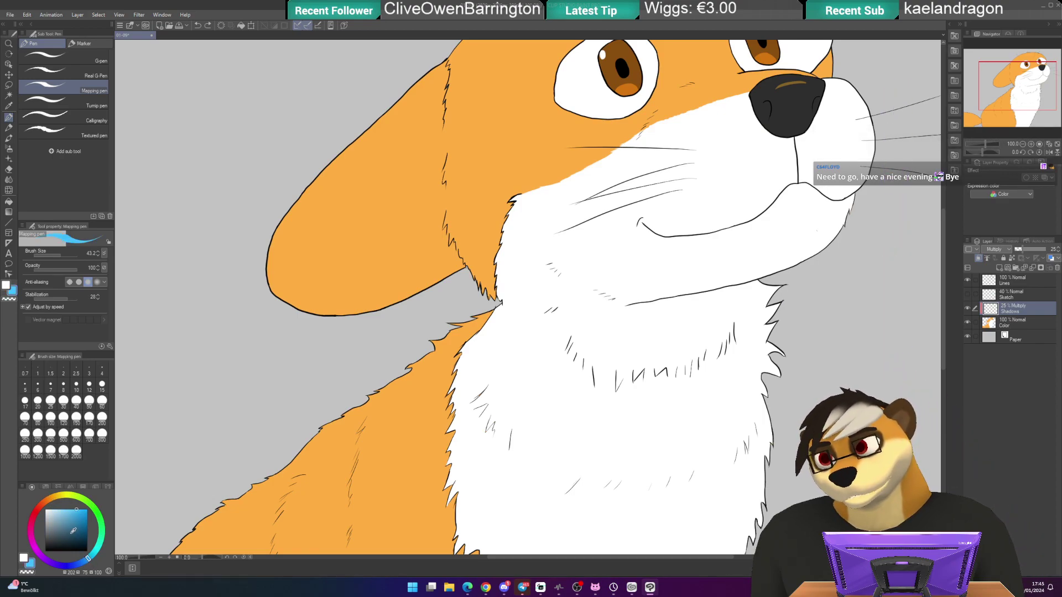
pyautogui.moveTo(724, 295); pyautogui.dragTo(651, 339)
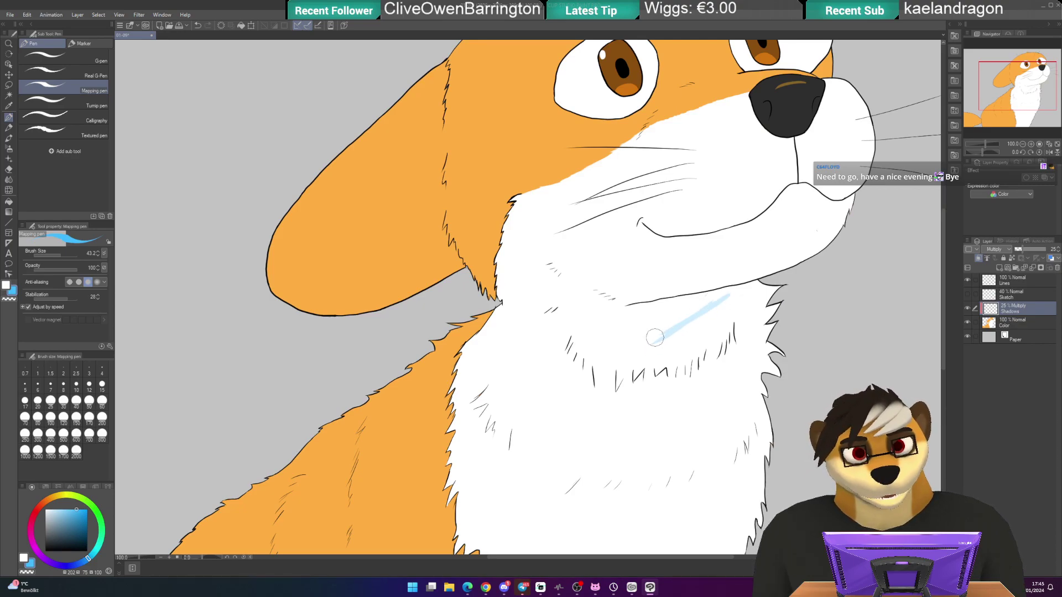
pyautogui.hotkey('ctrl', 'z')
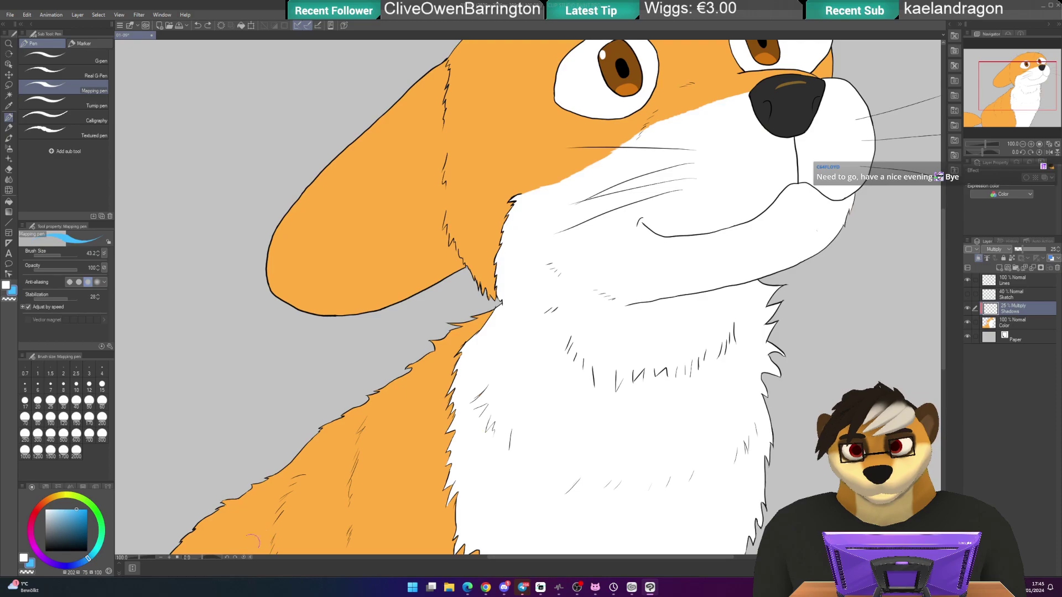
# - Try a yellow shading patch on the white neck just above the lower fur marks, and undo it
pyautogui.click(69, 496)
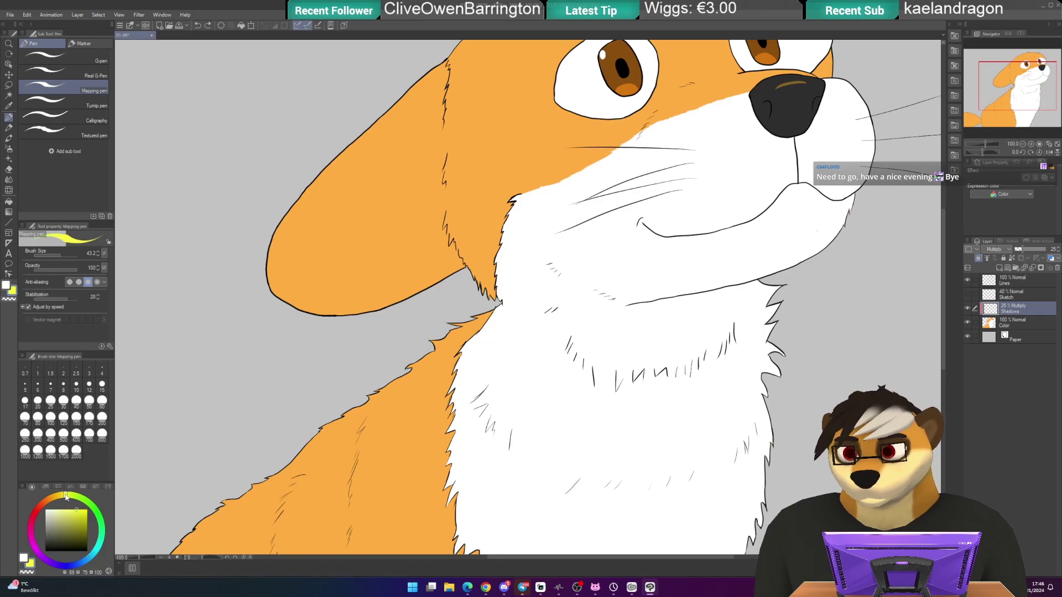
pyautogui.moveTo(78, 520); pyautogui.dragTo(75, 509)
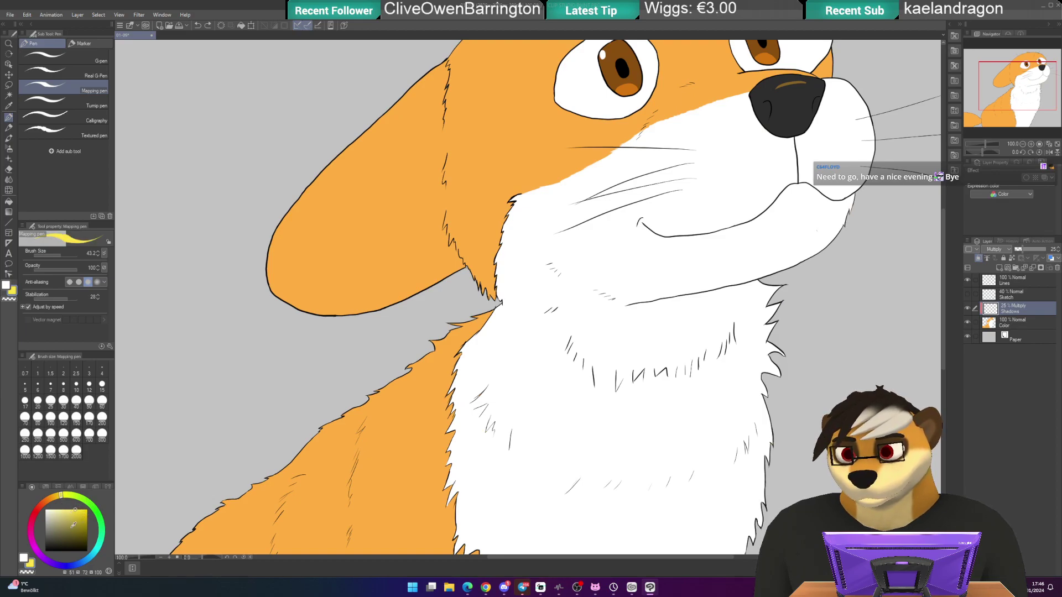
pyautogui.moveTo(643, 372)
pyautogui.mouseDown()
pyautogui.moveTo(655, 355)
pyautogui.moveTo(631, 360)
pyautogui.mouseUp()
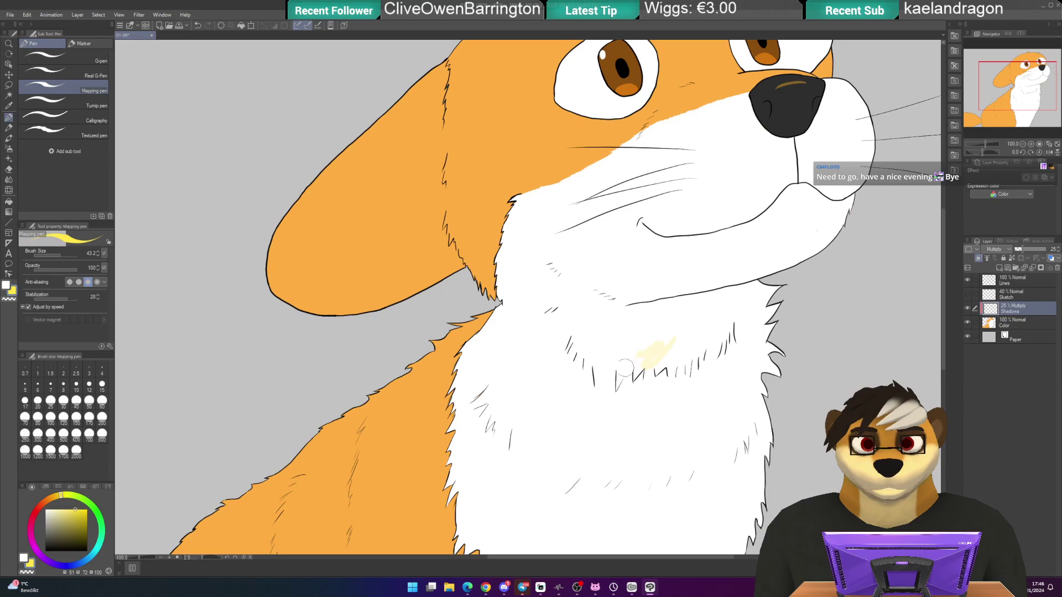
pyautogui.hotkey('ctrl', 'z')
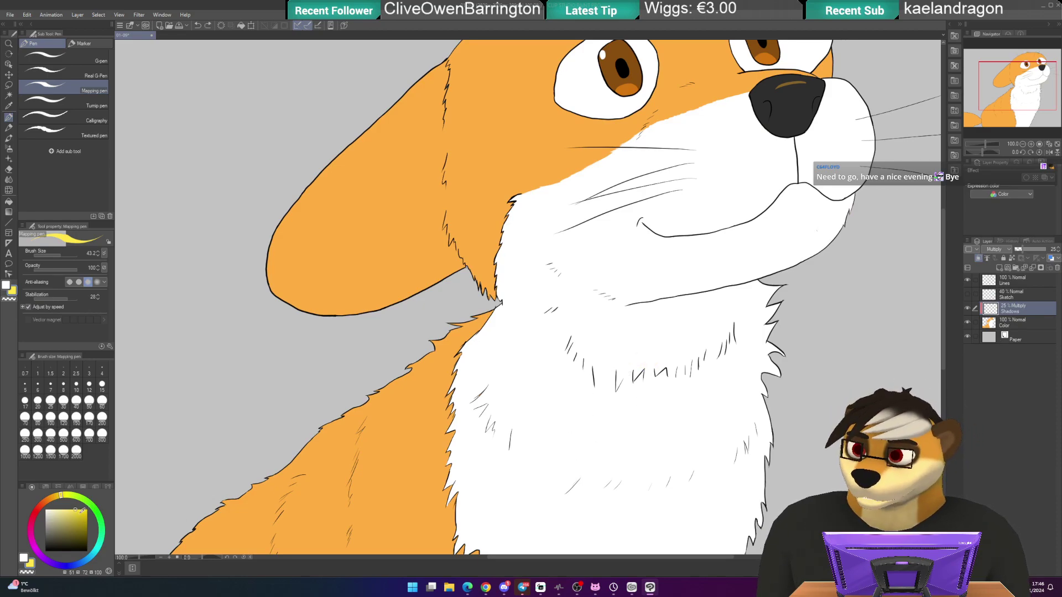
# - Try a darker olive-yellow shading stroke on the white neck under the jawline, and undo it
pyautogui.moveTo(74, 513); pyautogui.dragTo(73, 527)
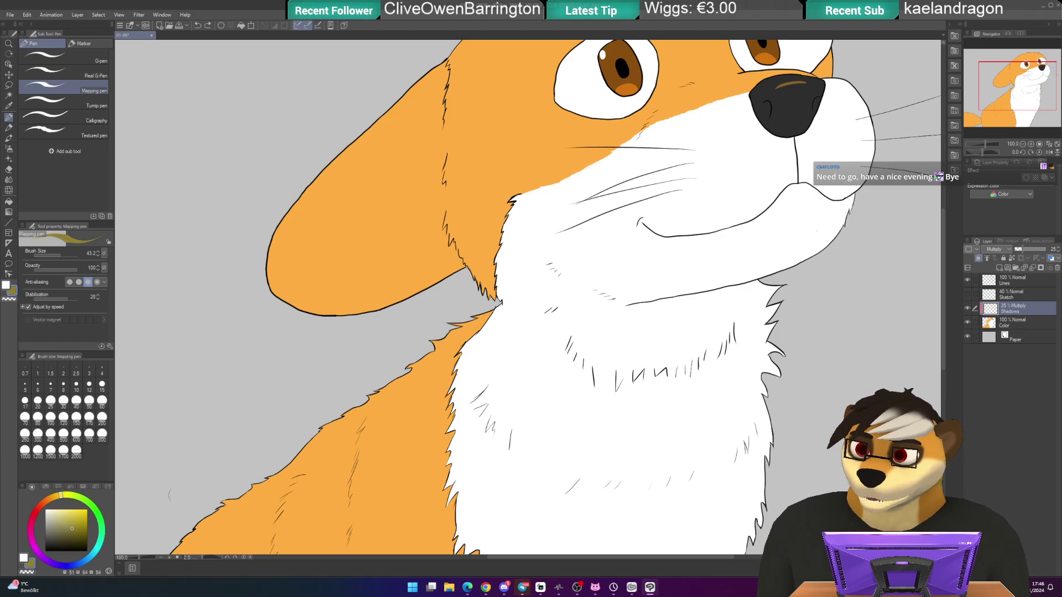
pyautogui.moveTo(695, 295)
pyautogui.mouseDown()
pyautogui.moveTo(645, 323)
pyautogui.moveTo(692, 298)
pyautogui.moveTo(637, 341)
pyautogui.mouseUp()
pyautogui.hotkey('ctrl', 'z')
pyautogui.hotkey('ctrl', 'z')
pyautogui.hotkey('ctrl', 'z')
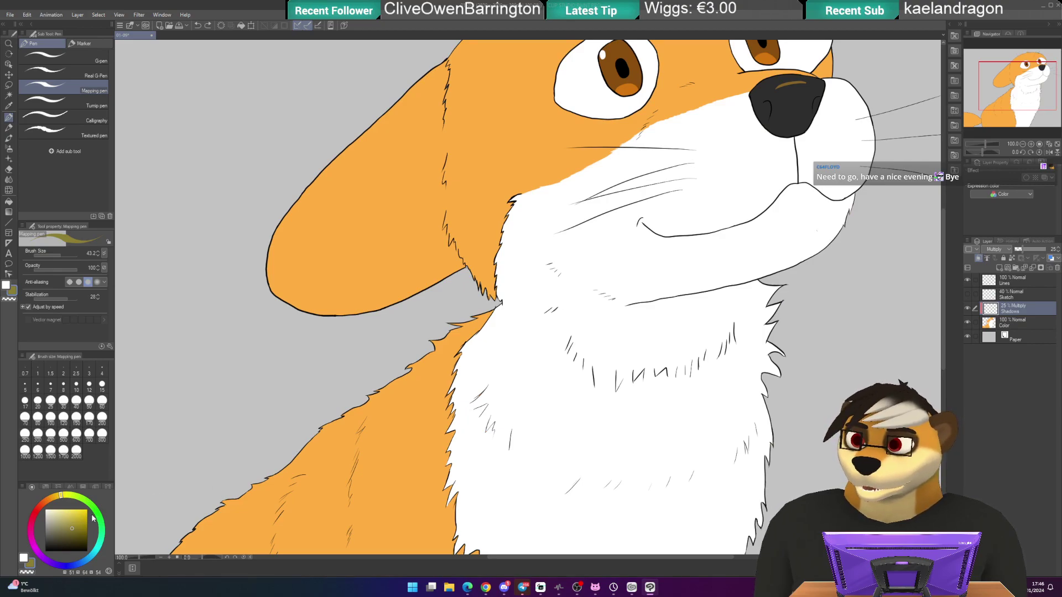
# - Explore ochre and brownish-orange tones for the Mapping pen and settle on a pale pink as the shading color
pyautogui.click(55, 499)
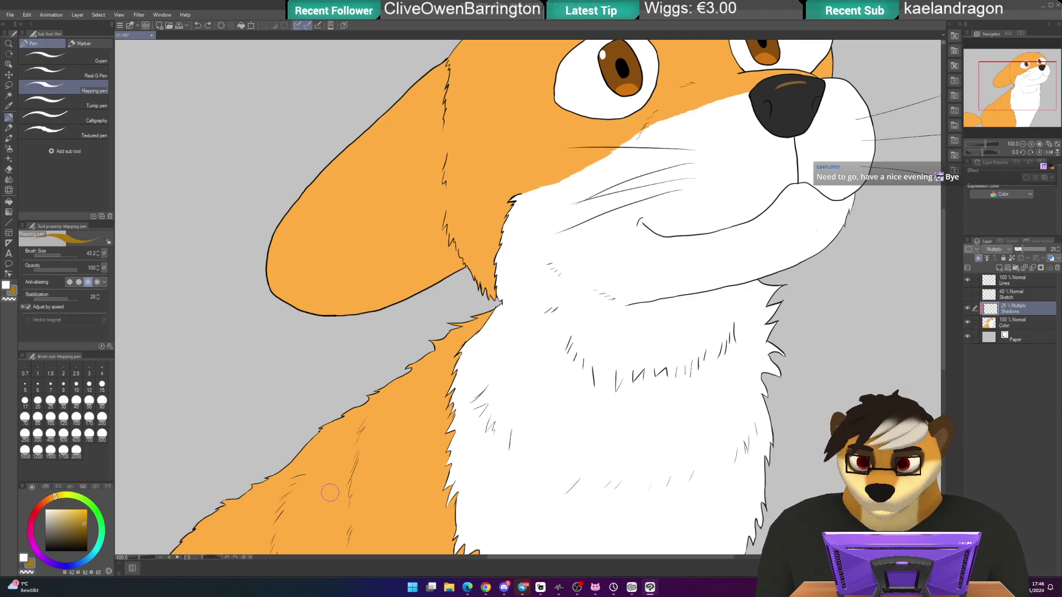
pyautogui.keyDown('alt'); pyautogui.click(318, 505); pyautogui.keyUp('alt')
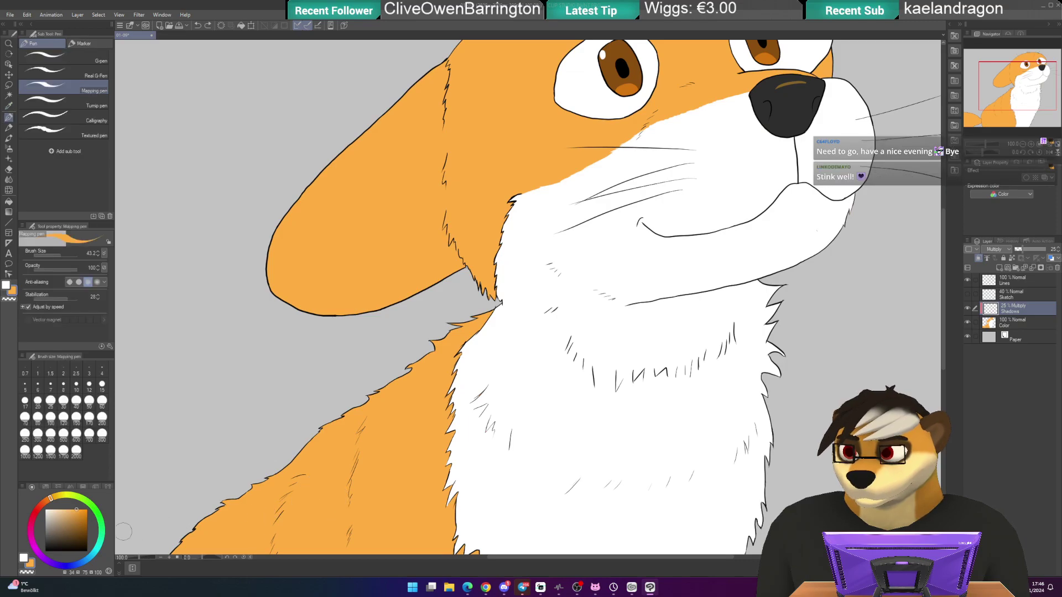
pyautogui.click(76, 524)
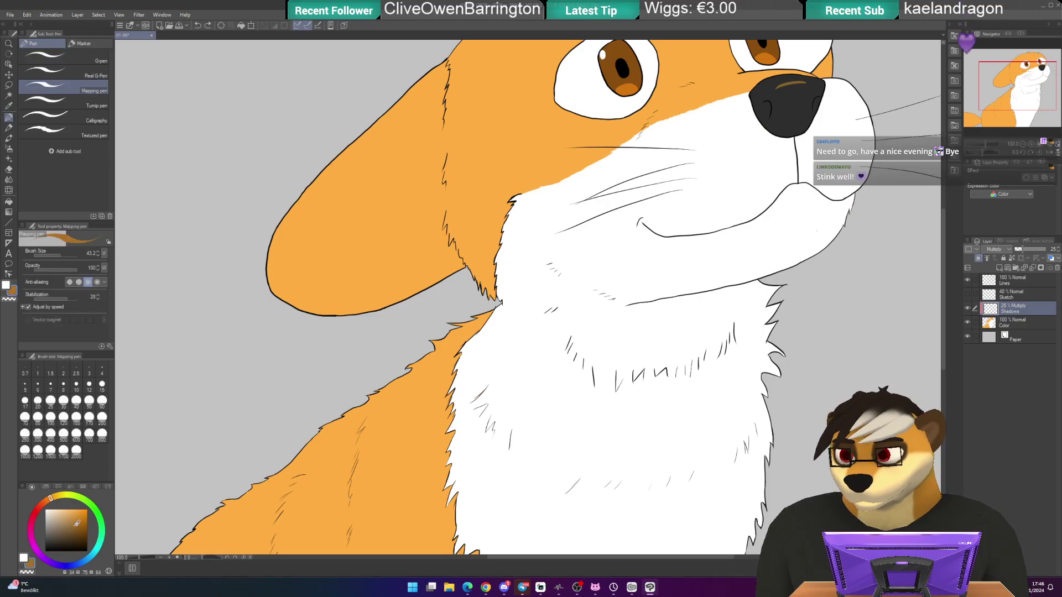
pyautogui.click(78, 520)
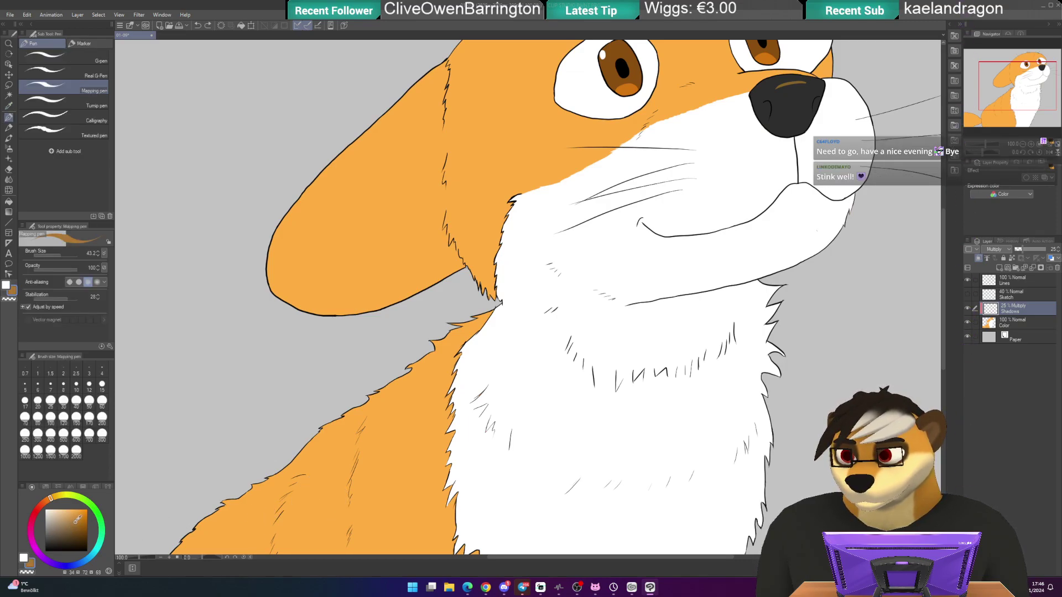
pyautogui.click(47, 501)
pyautogui.moveTo(79, 523); pyautogui.dragTo(74, 521)
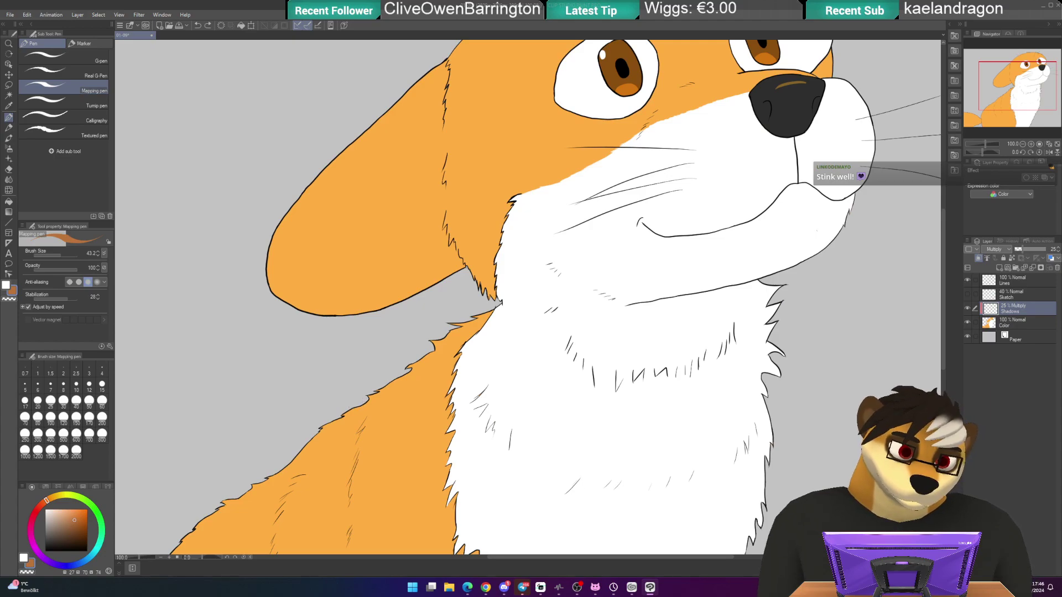
pyautogui.click(39, 507)
pyautogui.click(56, 510)
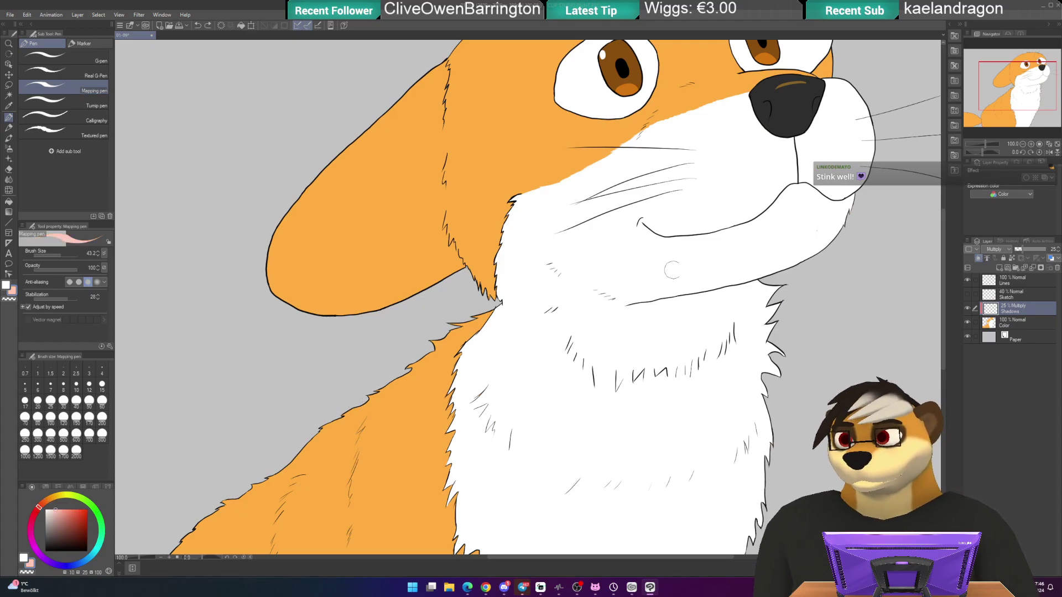
# - Try pale pink shading strokes on the neck beneath the jawline, and undo them
pyautogui.moveTo(713, 312); pyautogui.dragTo(682, 327)
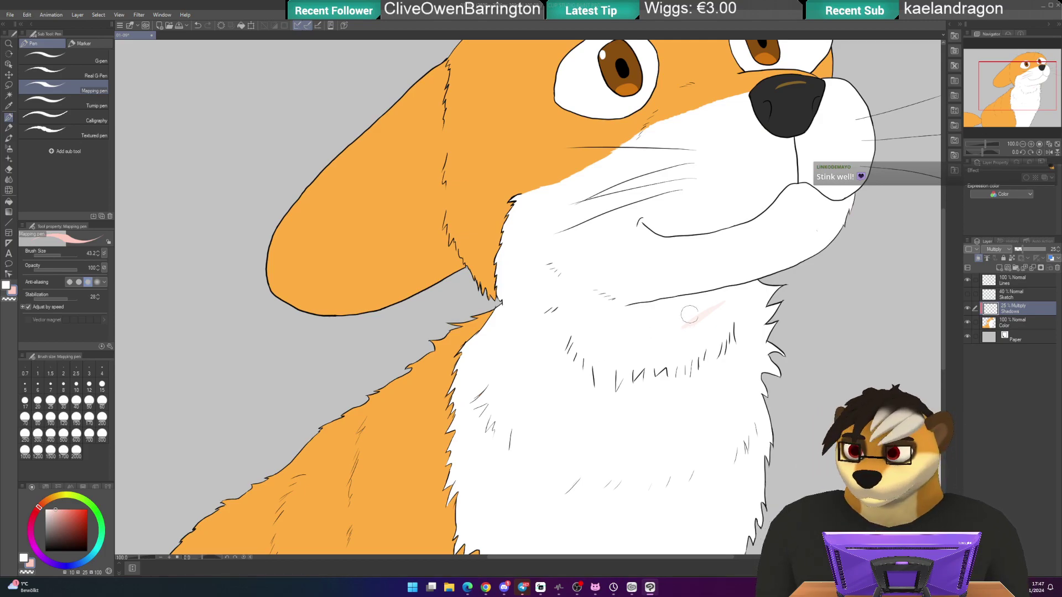
pyautogui.scroll(5, 688, 315)
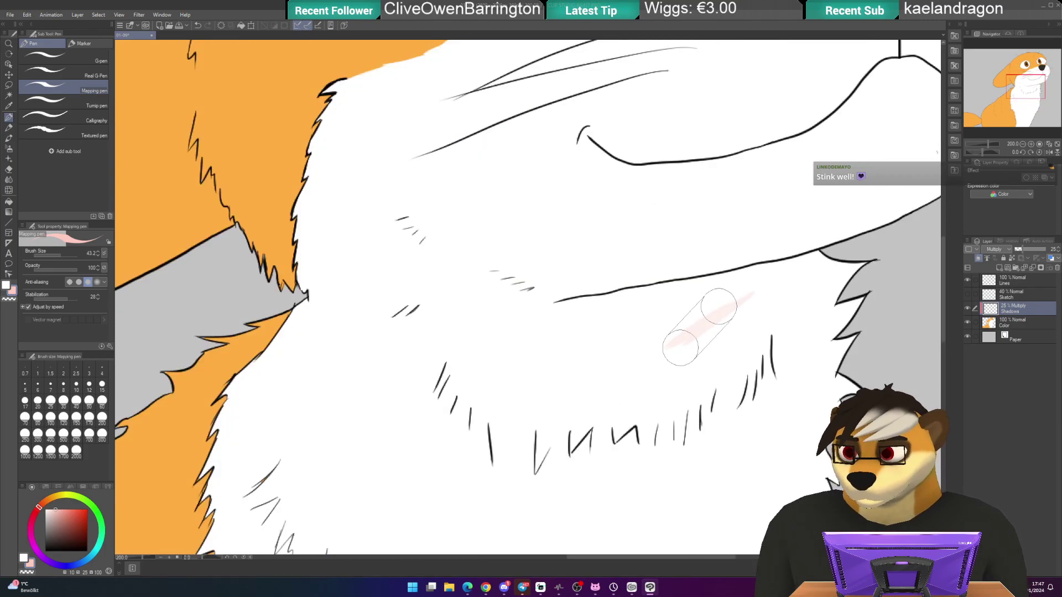
pyautogui.moveTo(719, 307); pyautogui.dragTo(609, 189)
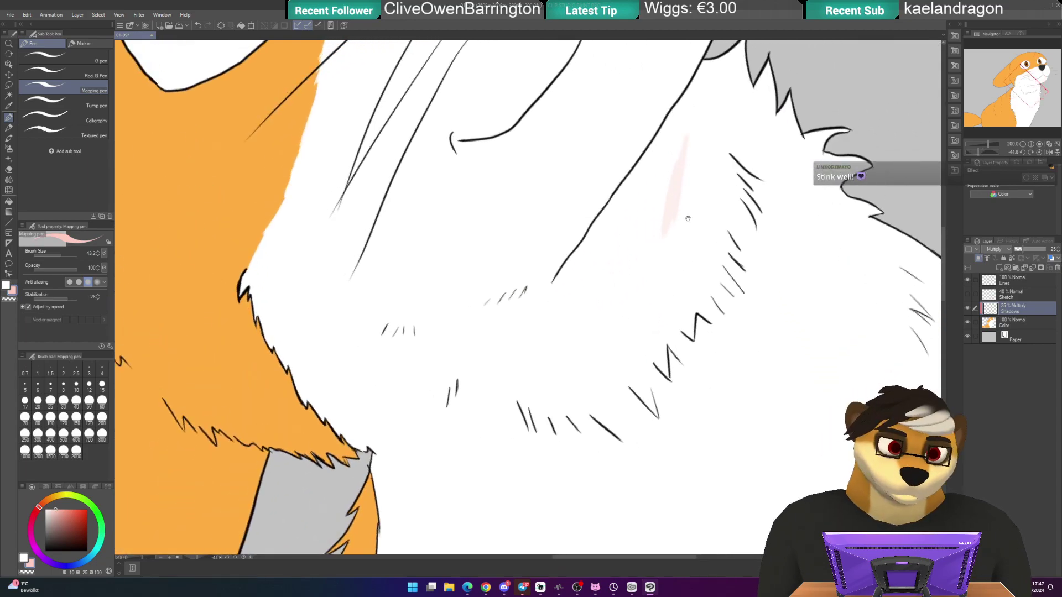
pyautogui.moveTo(687, 220); pyautogui.dragTo(648, 279)
pyautogui.moveTo(657, 159); pyautogui.dragTo(659, 143)
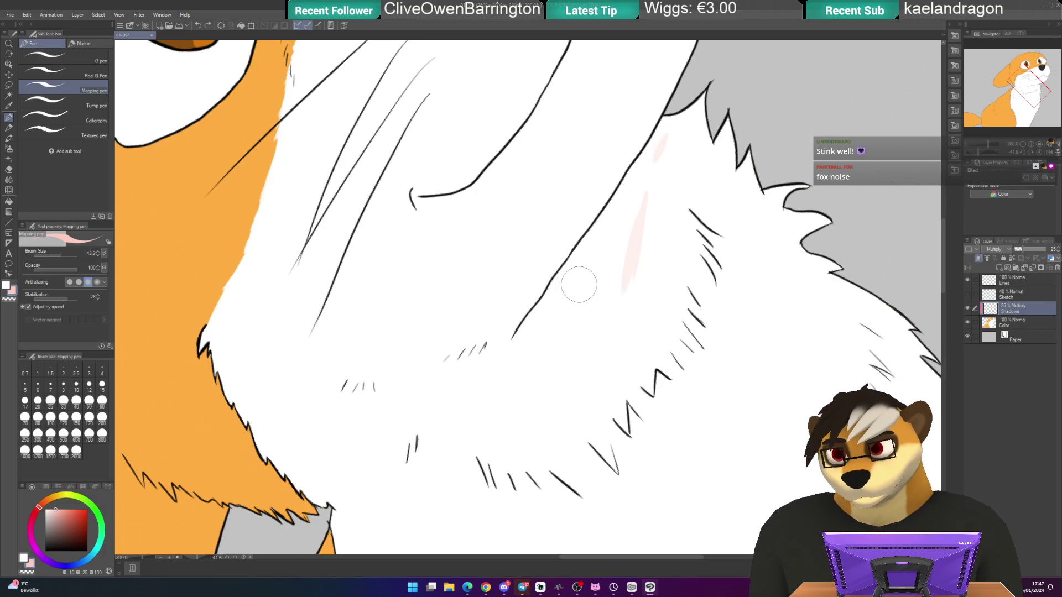
pyautogui.hotkey('ctrl', 'z')
pyautogui.hotkey('ctrl', 'z')
pyautogui.hotkey('ctrl', 'z')
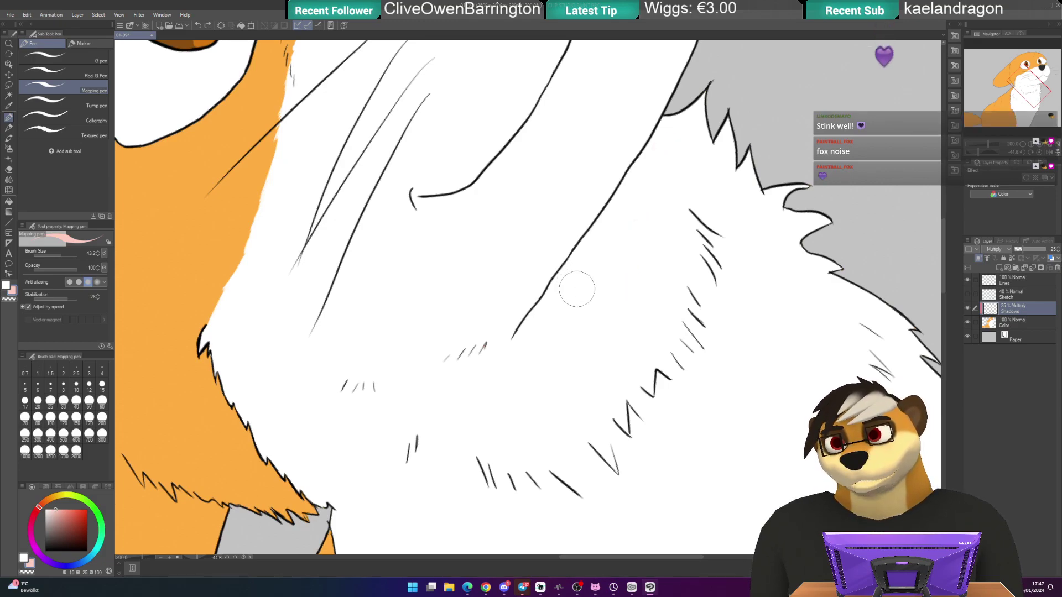
pyautogui.press('w')
pyautogui.click(610, 301)
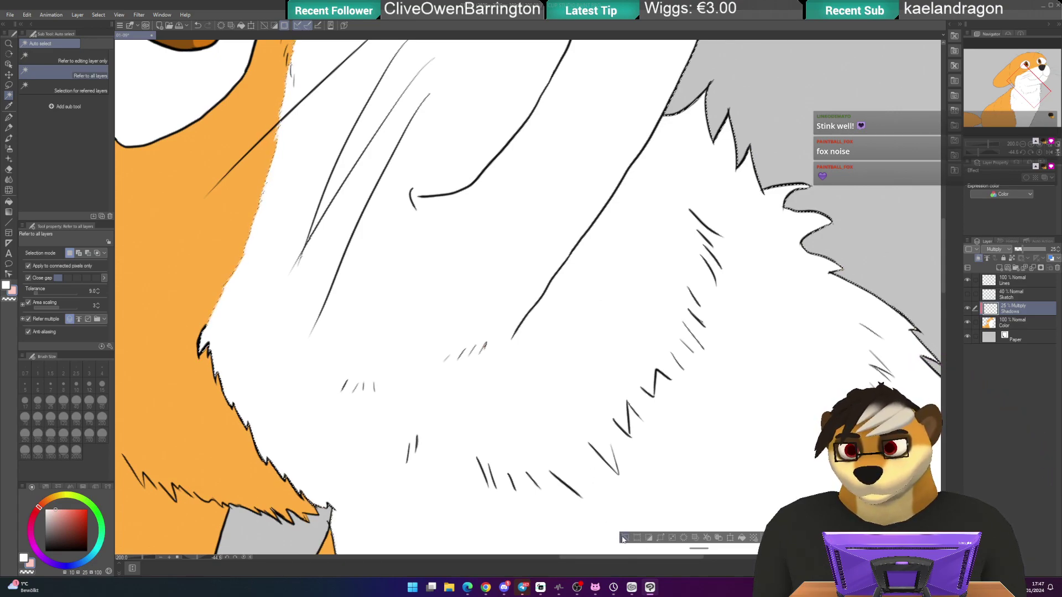
pyautogui.click(623, 537)
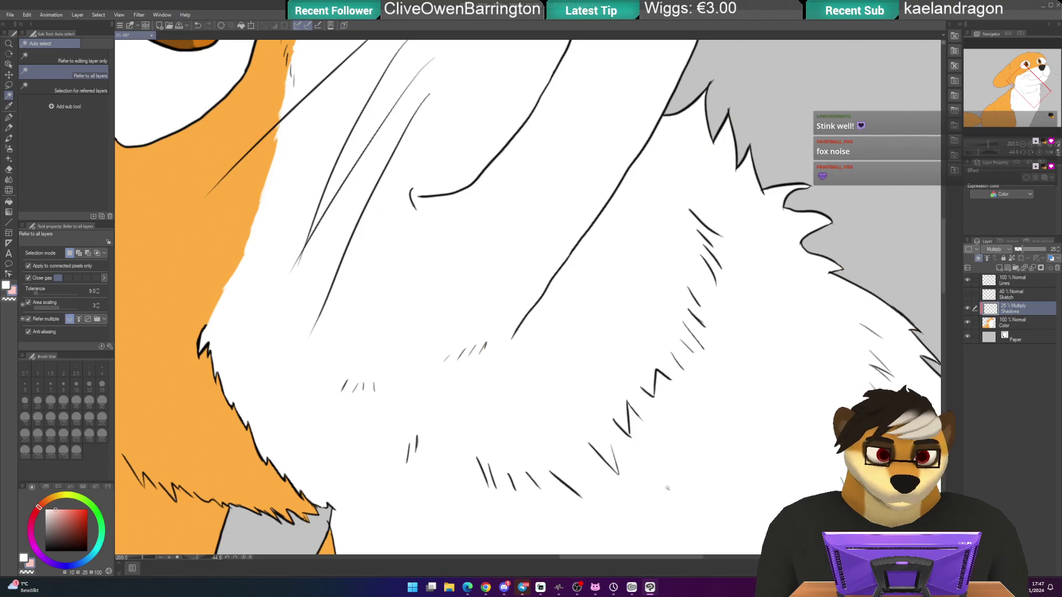
# - Paint a pale pink shadow band with the Mapping pen along the jawline's underside, curving down to the lower neck fur marks
pyautogui.press('p')
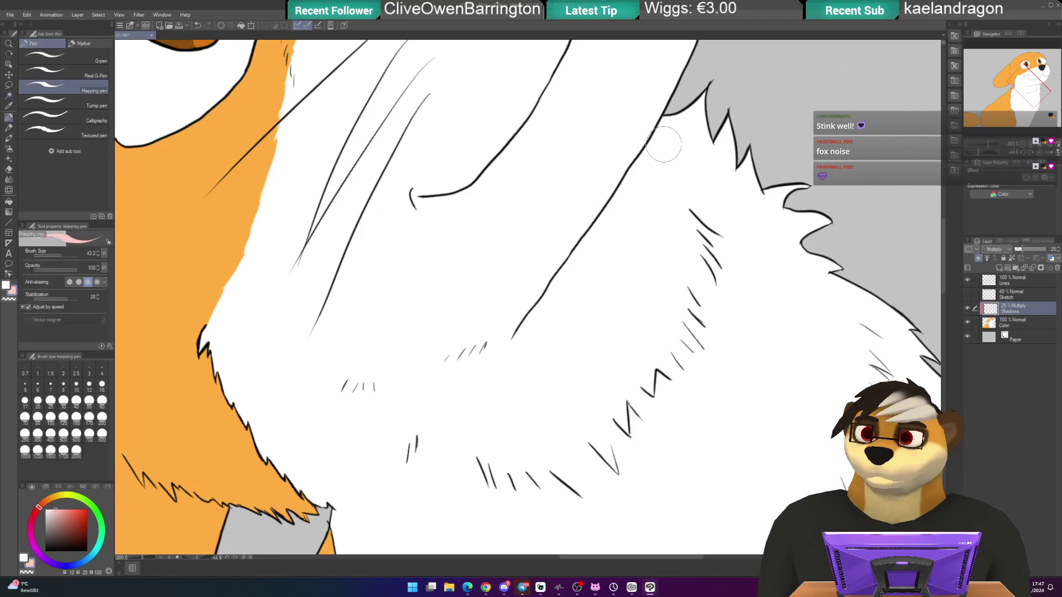
pyautogui.moveTo(665, 145)
pyautogui.mouseDown()
pyautogui.moveTo(707, 93)
pyautogui.moveTo(673, 114)
pyautogui.moveTo(652, 151)
pyautogui.moveTo(667, 115)
pyautogui.moveTo(634, 171)
pyautogui.mouseUp()
pyautogui.moveTo(636, 165); pyautogui.dragTo(583, 261)
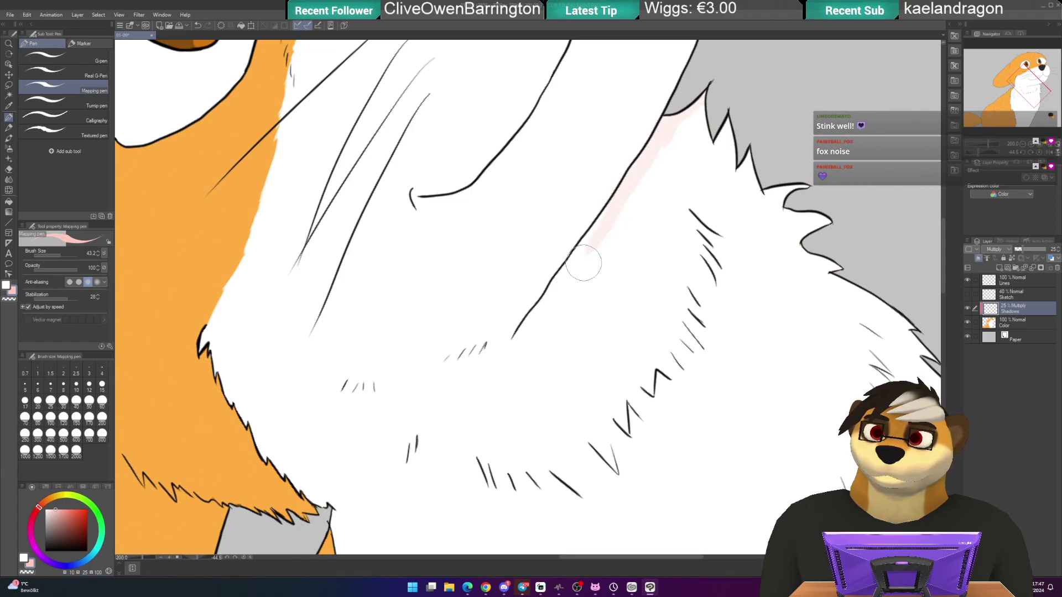
pyautogui.moveTo(604, 215); pyautogui.dragTo(517, 348)
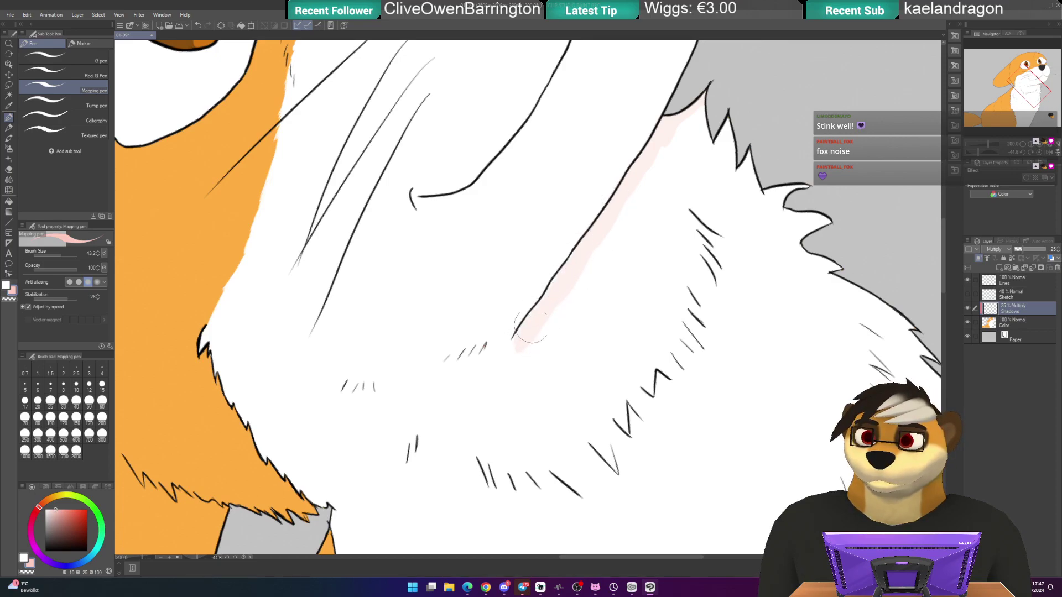
pyautogui.moveTo(530, 330)
pyautogui.mouseDown()
pyautogui.moveTo(507, 365)
pyautogui.moveTo(514, 340)
pyautogui.moveTo(485, 370)
pyautogui.mouseUp()
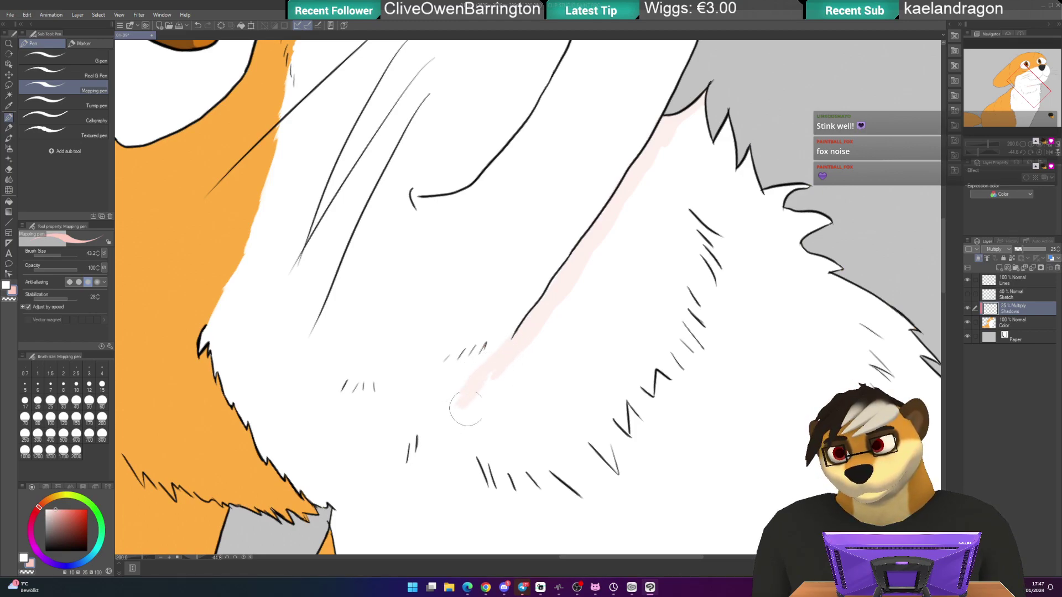
pyautogui.moveTo(489, 389); pyautogui.dragTo(479, 433)
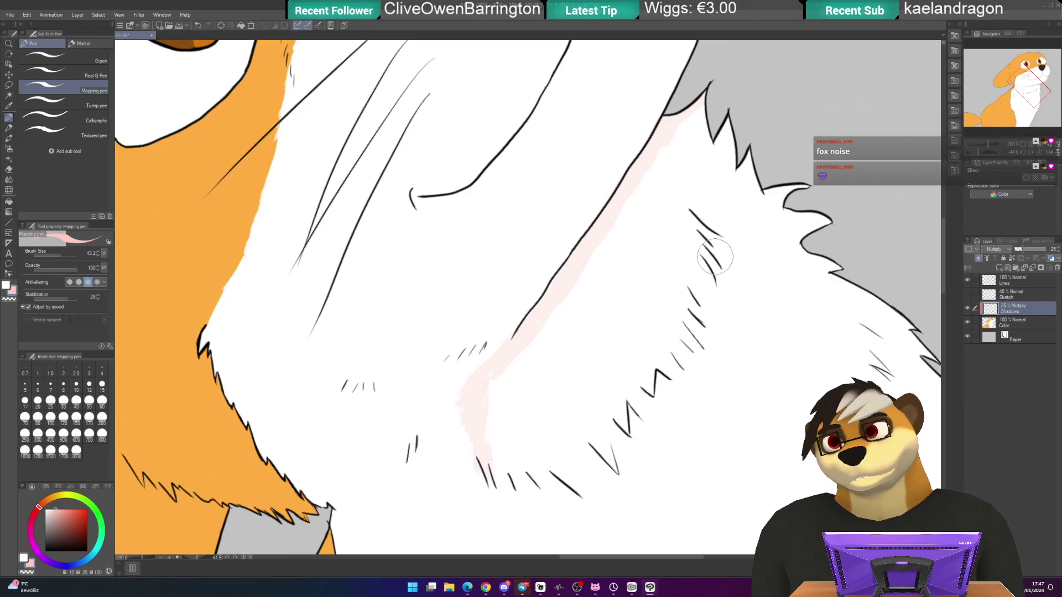
# - Outline the neck shadow in pale pink from the jaw corner down along the neck fur marks, closing its lower edge
pyautogui.moveTo(730, 225); pyautogui.dragTo(692, 288)
pyautogui.moveTo(662, 168); pyautogui.dragTo(657, 255)
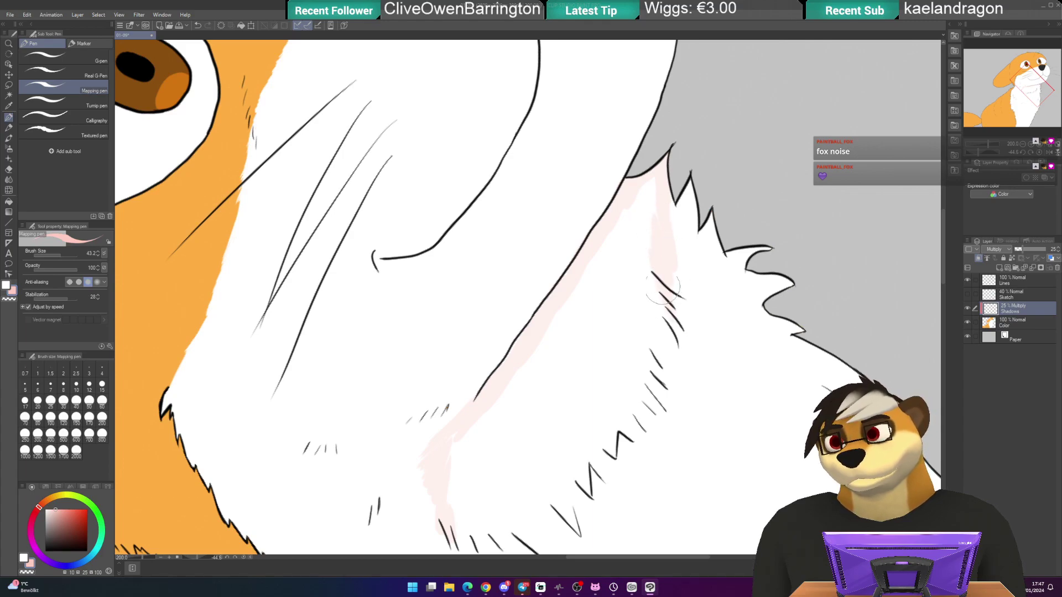
pyautogui.moveTo(649, 329); pyautogui.dragTo(647, 368)
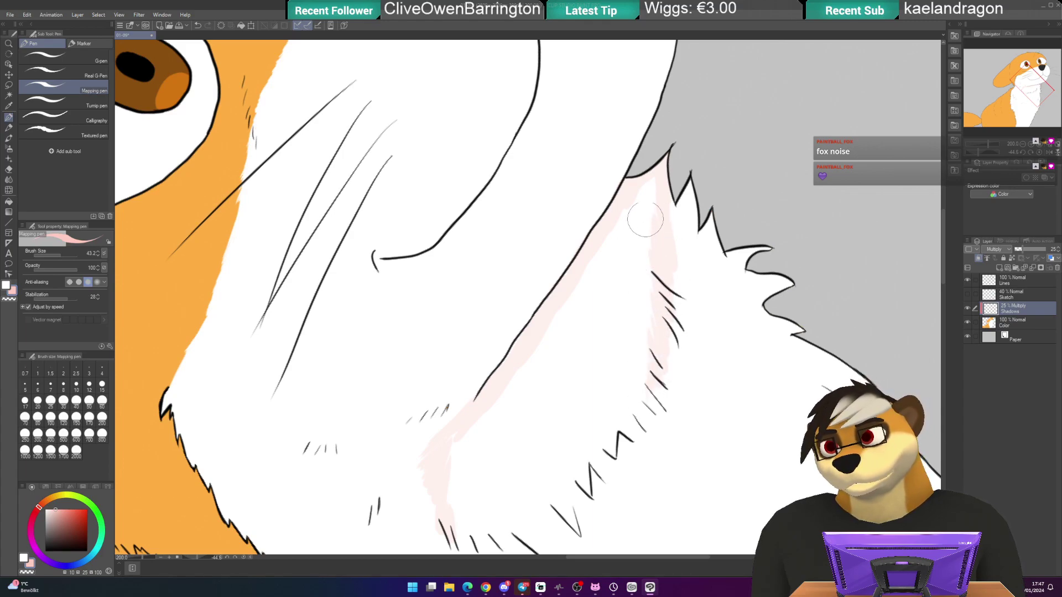
pyautogui.moveTo(672, 131); pyautogui.dragTo(727, 202)
pyautogui.moveTo(554, 325); pyautogui.dragTo(577, 187)
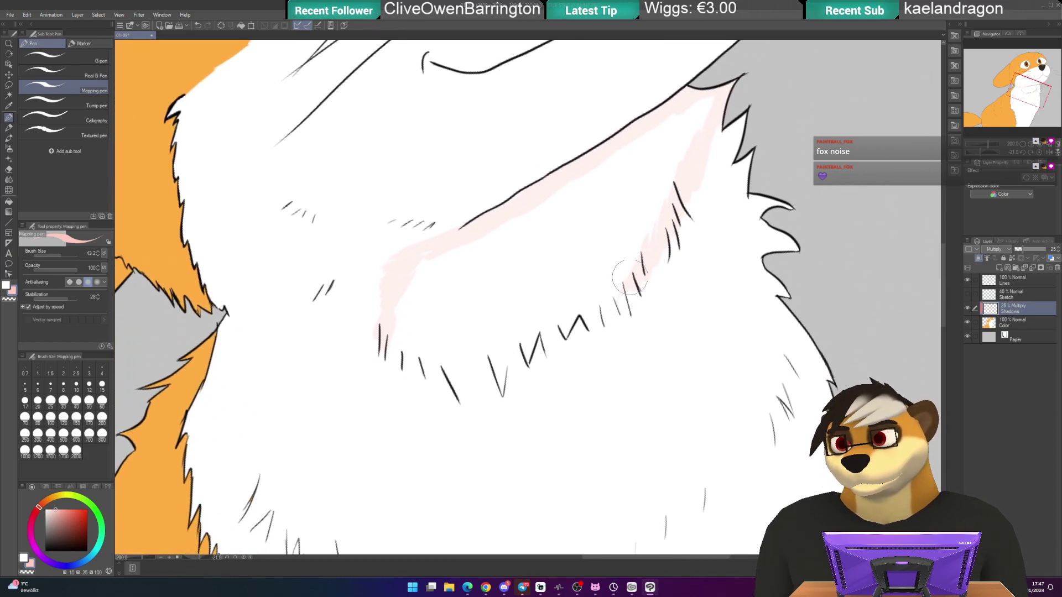
pyautogui.moveTo(612, 312); pyautogui.dragTo(607, 297)
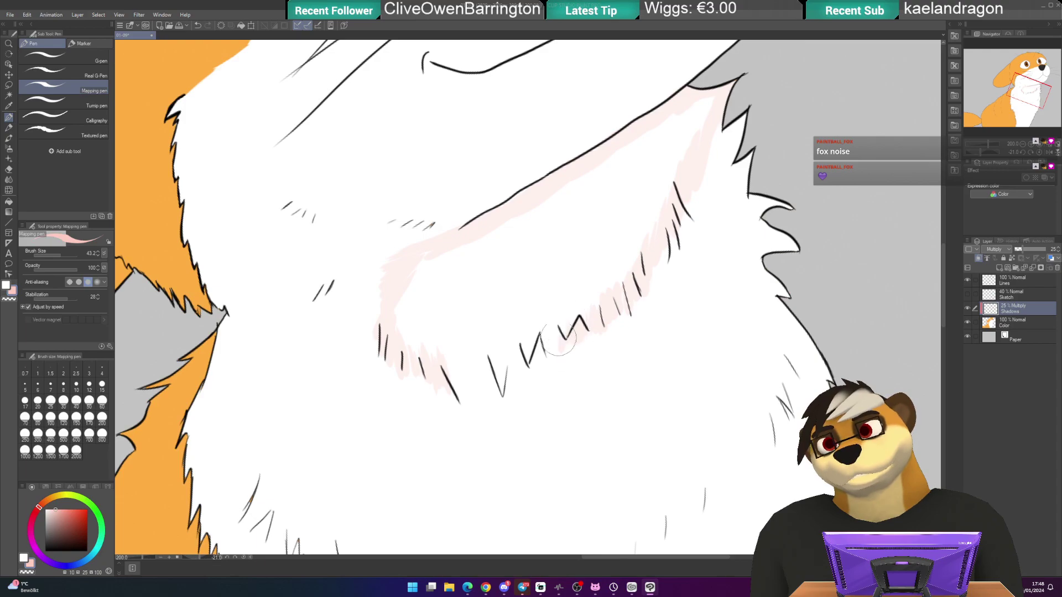
pyautogui.moveTo(516, 347)
pyautogui.mouseDown()
pyautogui.moveTo(516, 389)
pyautogui.moveTo(463, 391)
pyautogui.mouseUp()
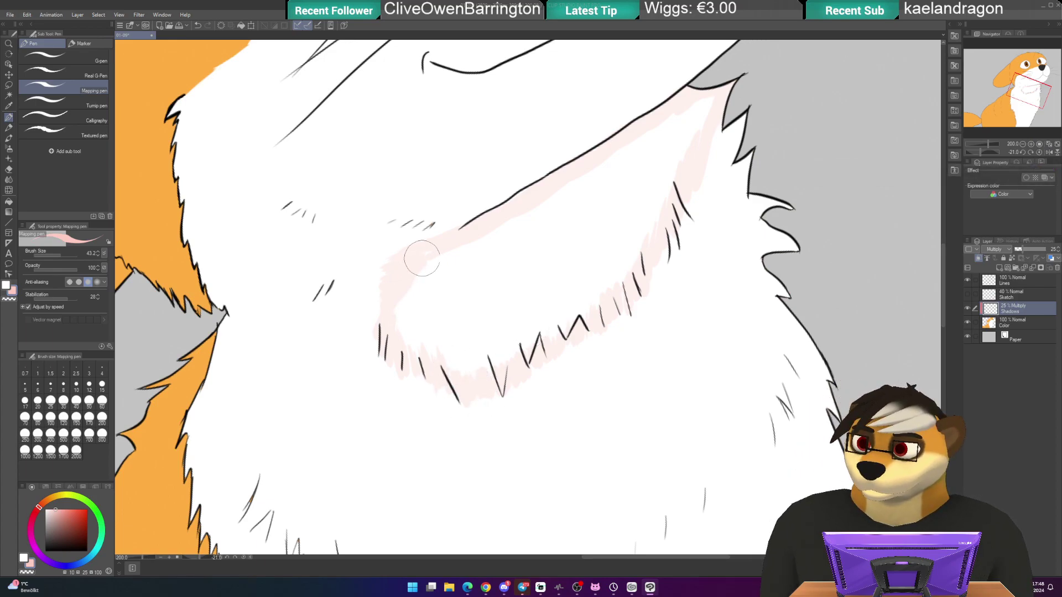
# - Fill the white interior of the outlined neck shadow with pale pink, up to the jawline
pyautogui.moveTo(419, 280)
pyautogui.mouseDown()
pyautogui.moveTo(401, 328)
pyautogui.moveTo(397, 315)
pyautogui.moveTo(411, 339)
pyautogui.moveTo(452, 360)
pyautogui.moveTo(405, 346)
pyautogui.moveTo(480, 362)
pyautogui.moveTo(445, 367)
pyautogui.moveTo(470, 368)
pyautogui.moveTo(535, 326)
pyautogui.moveTo(473, 373)
pyautogui.moveTo(518, 305)
pyautogui.moveTo(480, 350)
pyautogui.mouseUp()
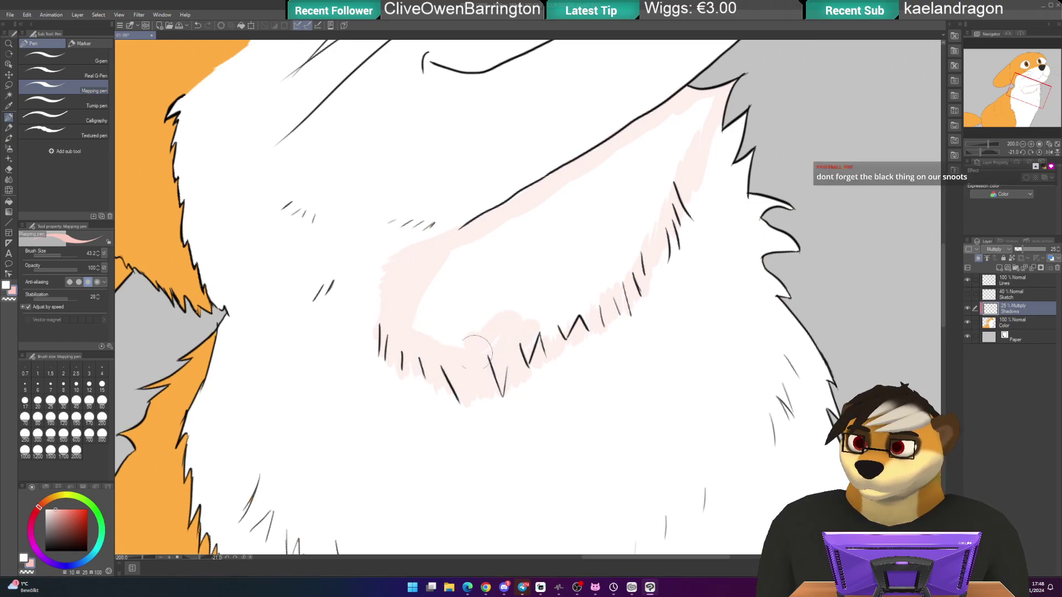
pyautogui.moveTo(426, 307); pyautogui.dragTo(446, 267)
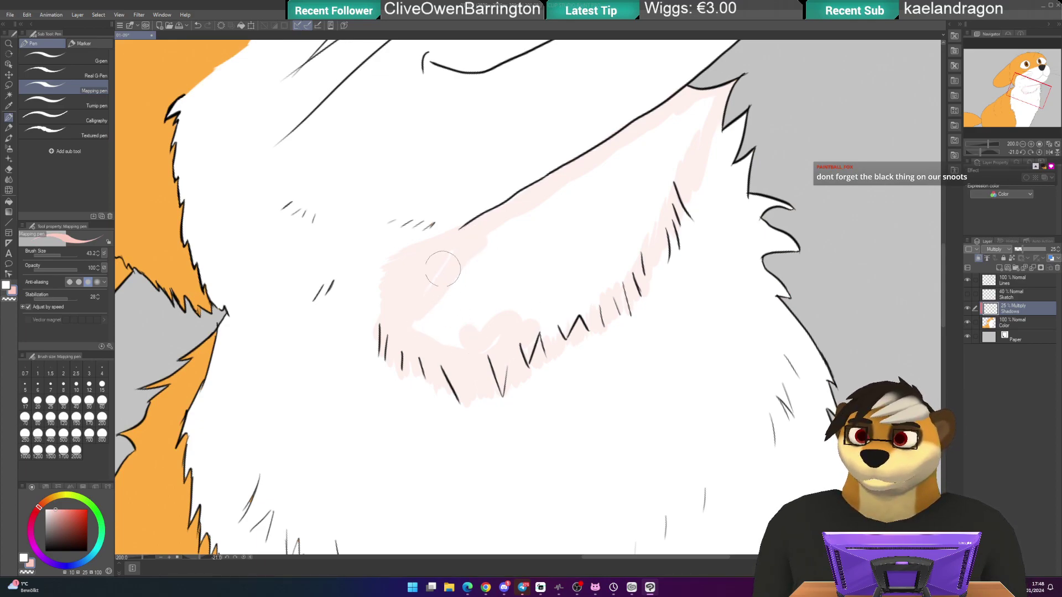
pyautogui.moveTo(411, 314); pyautogui.dragTo(468, 351)
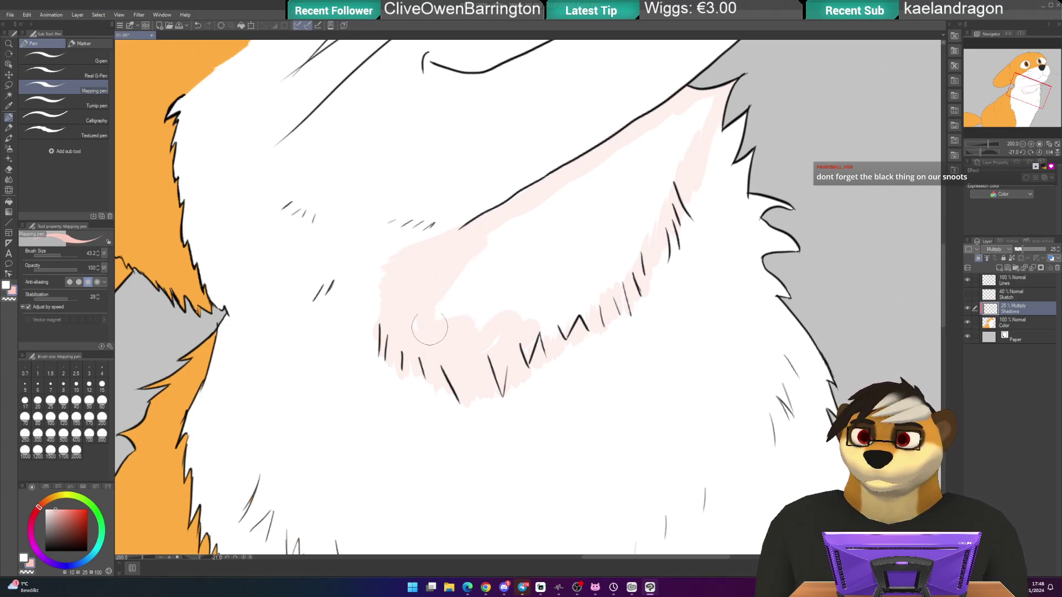
pyautogui.moveTo(450, 295)
pyautogui.mouseDown()
pyautogui.moveTo(420, 325)
pyautogui.moveTo(487, 285)
pyautogui.mouseUp()
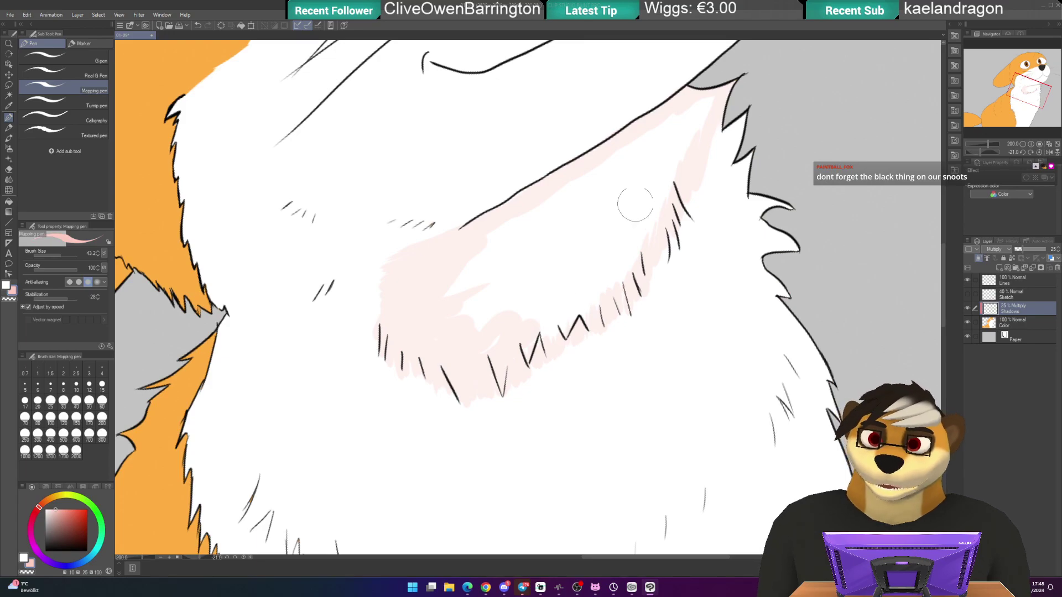
pyautogui.moveTo(676, 140); pyautogui.dragTo(709, 102)
pyautogui.moveTo(689, 144)
pyautogui.mouseDown()
pyautogui.moveTo(635, 257)
pyautogui.moveTo(592, 301)
pyautogui.moveTo(513, 343)
pyautogui.mouseUp()
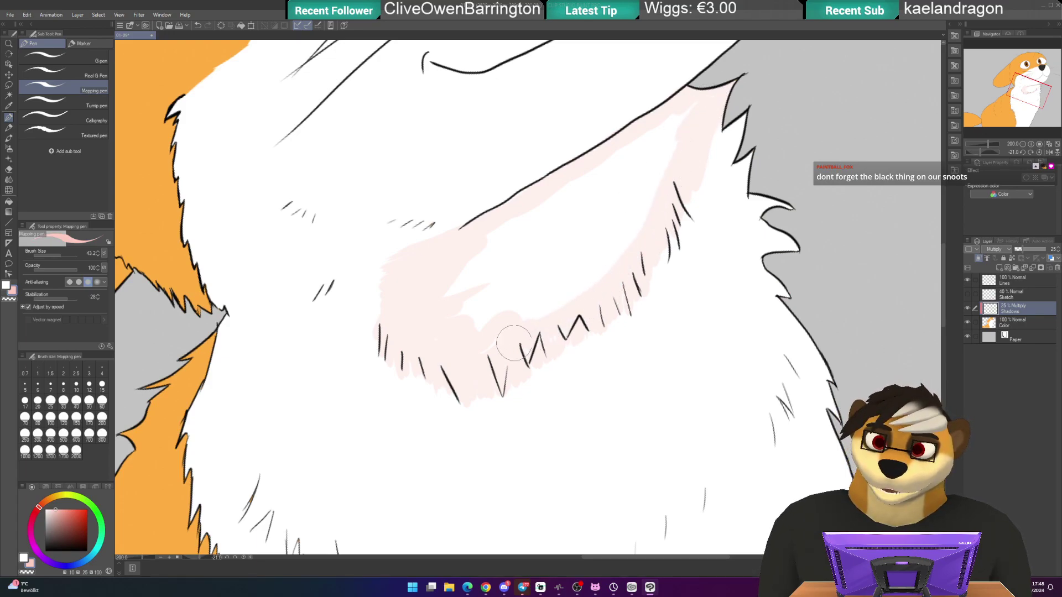
pyautogui.moveTo(536, 306)
pyautogui.mouseDown()
pyautogui.moveTo(643, 202)
pyautogui.moveTo(694, 100)
pyautogui.moveTo(483, 242)
pyautogui.moveTo(448, 278)
pyautogui.moveTo(640, 165)
pyautogui.moveTo(679, 128)
pyautogui.moveTo(540, 248)
pyautogui.moveTo(471, 297)
pyautogui.moveTo(431, 306)
pyautogui.moveTo(513, 256)
pyautogui.mouseUp()
pyautogui.moveTo(452, 318)
pyautogui.mouseDown()
pyautogui.moveTo(485, 321)
pyautogui.moveTo(614, 266)
pyautogui.moveTo(576, 294)
pyautogui.mouseUp()
pyautogui.moveTo(613, 246)
pyautogui.mouseDown()
pyautogui.moveTo(628, 185)
pyautogui.moveTo(510, 310)
pyautogui.moveTo(632, 185)
pyautogui.moveTo(519, 299)
pyautogui.moveTo(520, 264)
pyautogui.mouseUp()
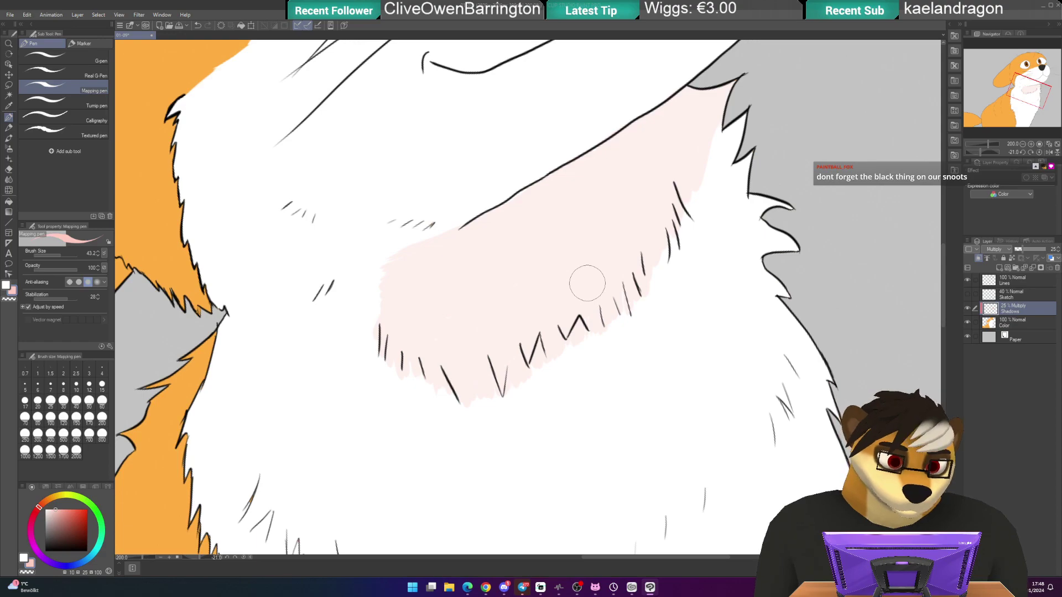
# - Refine the ragged lower edge of the pale pink neck shadow along the fur marks
pyautogui.hotkey('ctrl', '@')
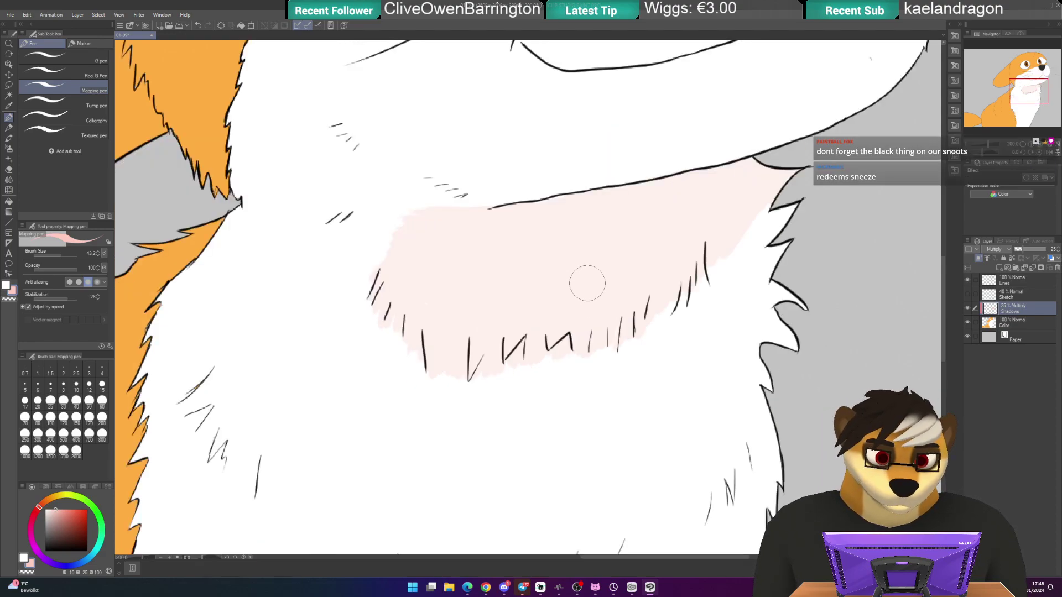
pyautogui.scroll(-1, 589, 286)
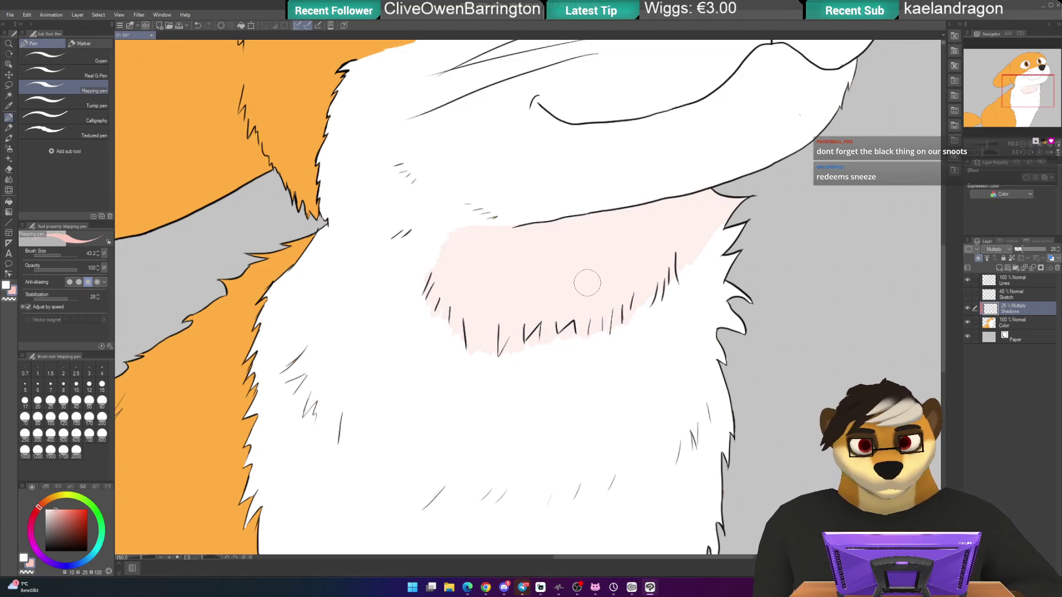
pyautogui.scroll(4, 588, 284)
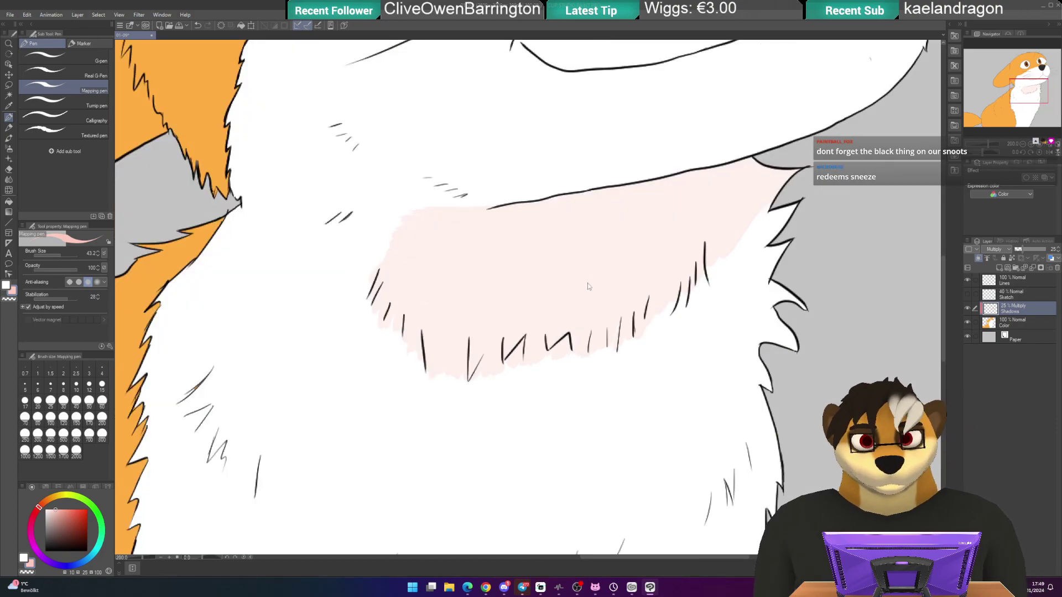
pyautogui.moveTo(588, 284); pyautogui.dragTo(486, 314)
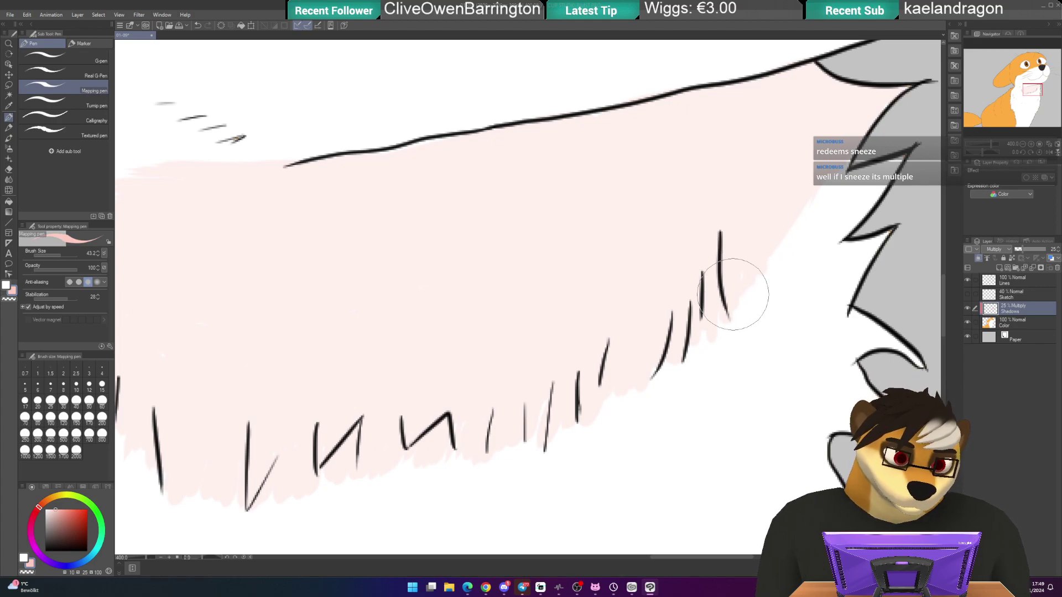
pyautogui.scroll(-2, 733, 296)
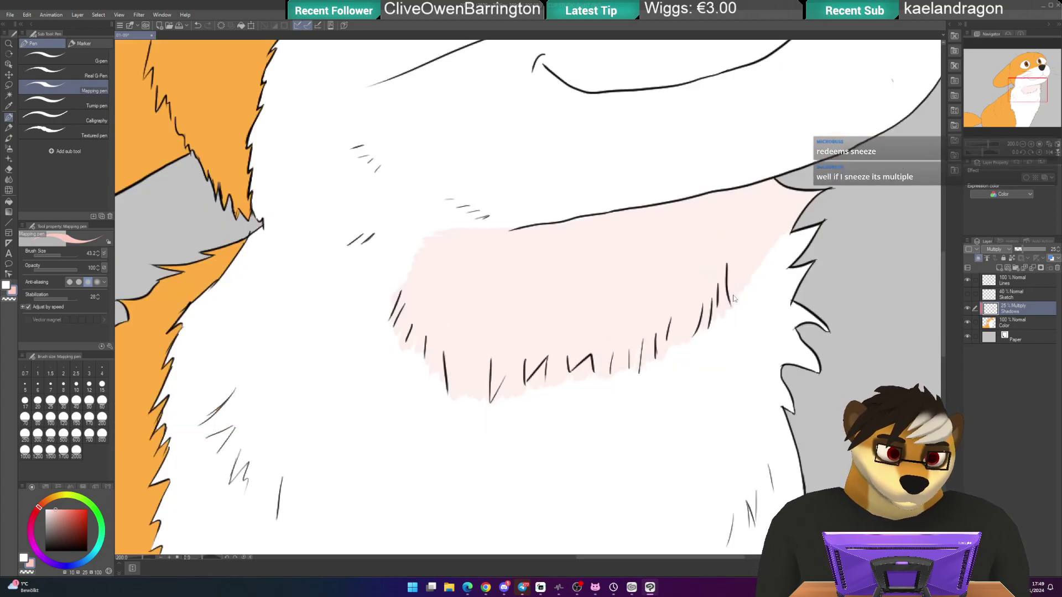
pyautogui.scroll(-1, 733, 299)
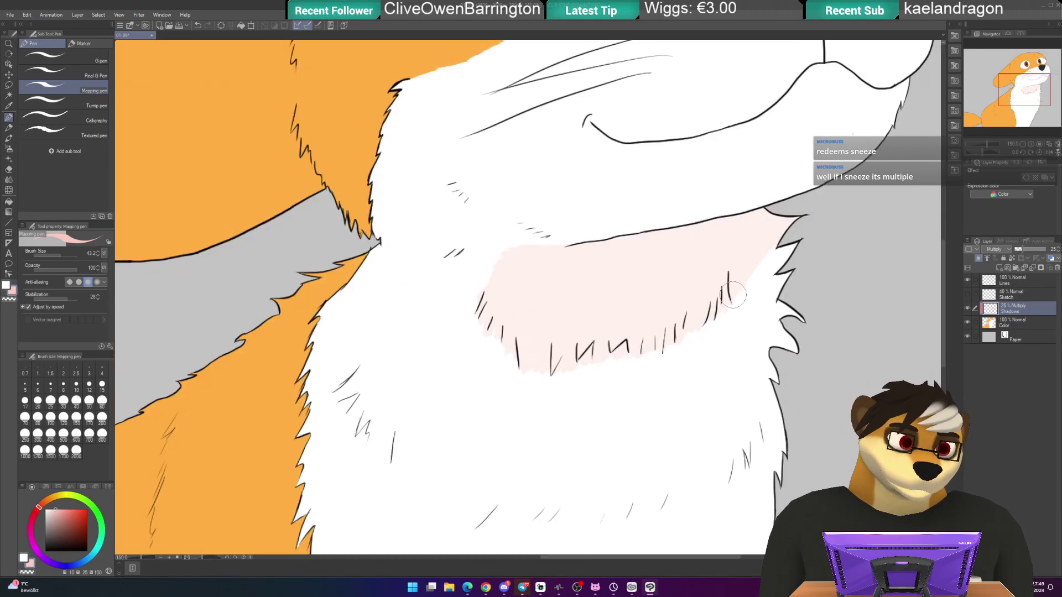
# - Switch the shading color to orange and paint a jagged shadow on the orange cheek fur tip beside the ear
pyautogui.moveTo(451, 323); pyautogui.dragTo(584, 385)
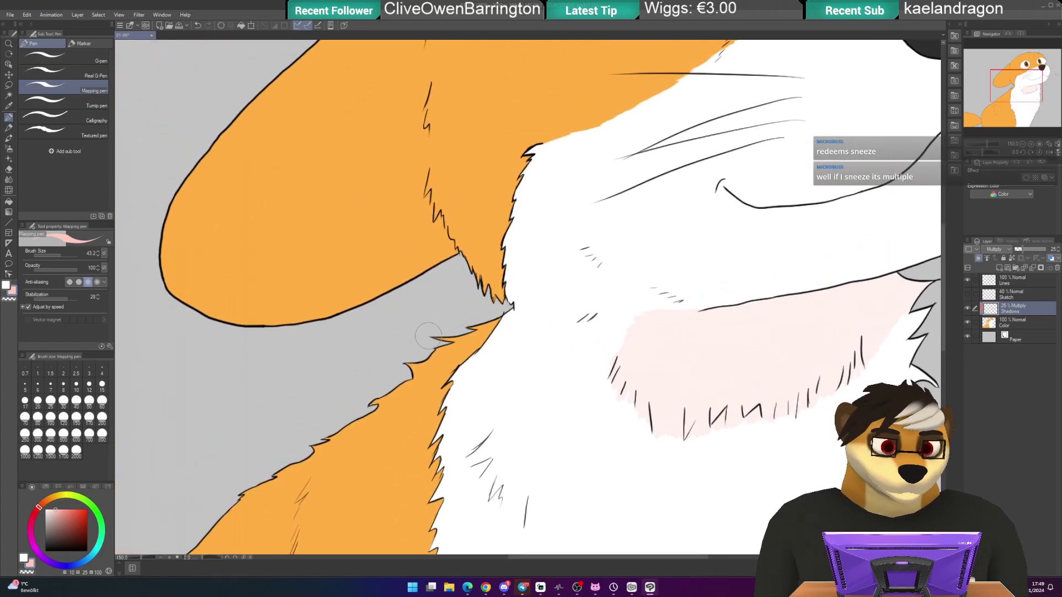
pyautogui.scroll(3, 437, 335)
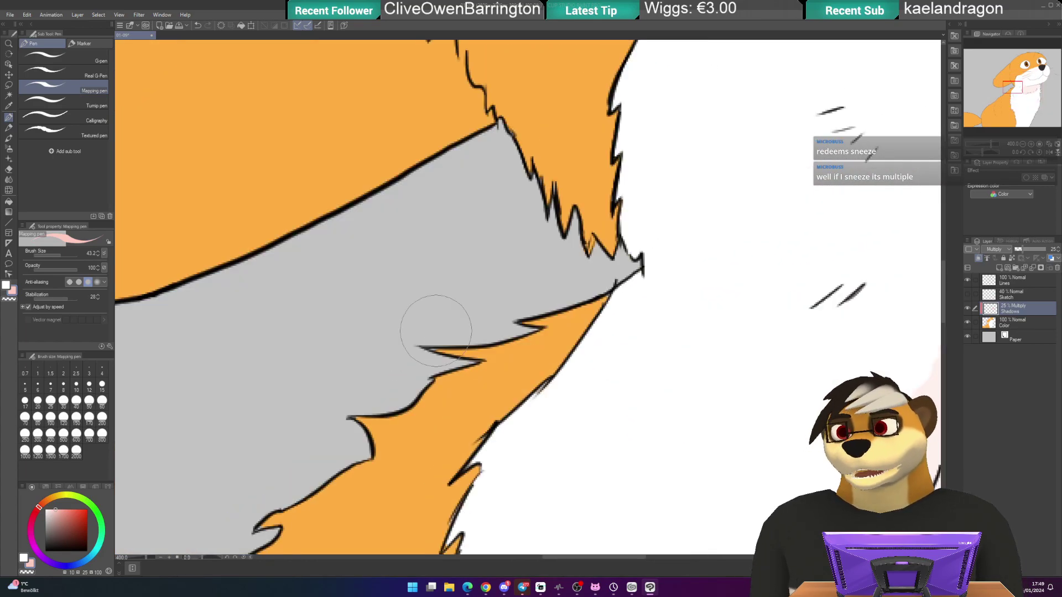
pyautogui.moveTo(510, 278); pyautogui.dragTo(466, 378)
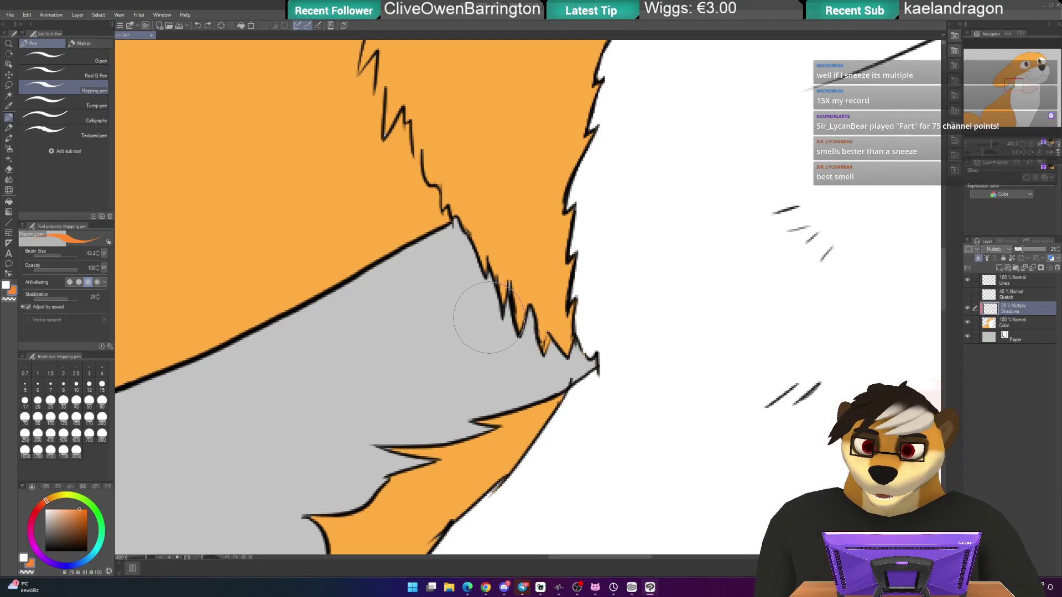
pyautogui.moveTo(474, 224)
pyautogui.mouseDown()
pyautogui.moveTo(482, 235)
pyautogui.moveTo(474, 278)
pyautogui.moveTo(547, 309)
pyautogui.moveTo(526, 359)
pyautogui.moveTo(553, 316)
pyautogui.moveTo(567, 322)
pyautogui.mouseUp()
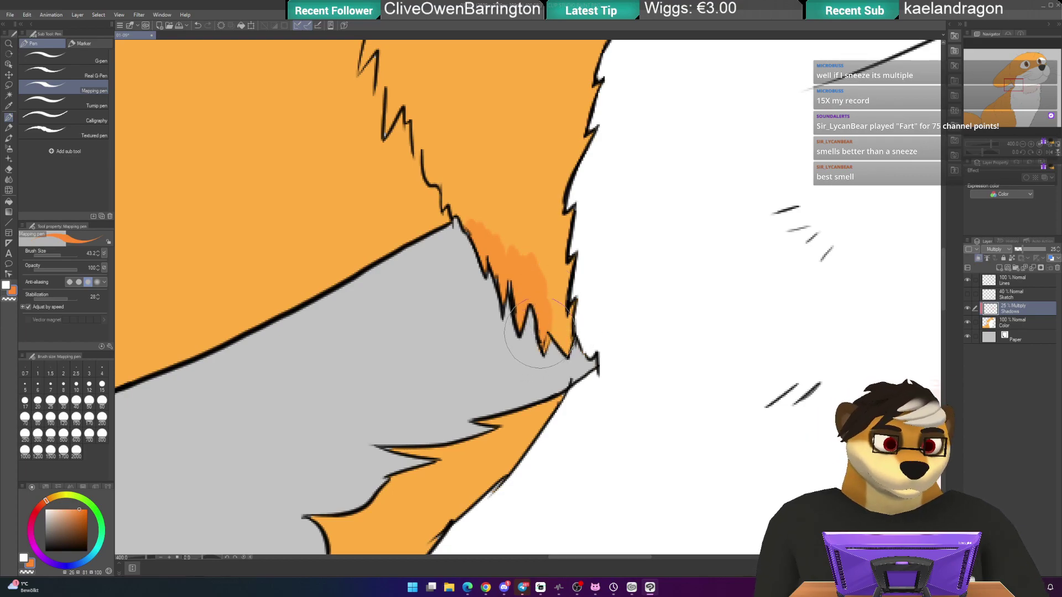
pyautogui.moveTo(552, 312)
pyautogui.mouseDown()
pyautogui.moveTo(561, 348)
pyautogui.moveTo(550, 263)
pyautogui.moveTo(529, 329)
pyautogui.moveTo(566, 263)
pyautogui.moveTo(538, 289)
pyautogui.moveTo(553, 240)
pyautogui.moveTo(525, 275)
pyautogui.mouseUp()
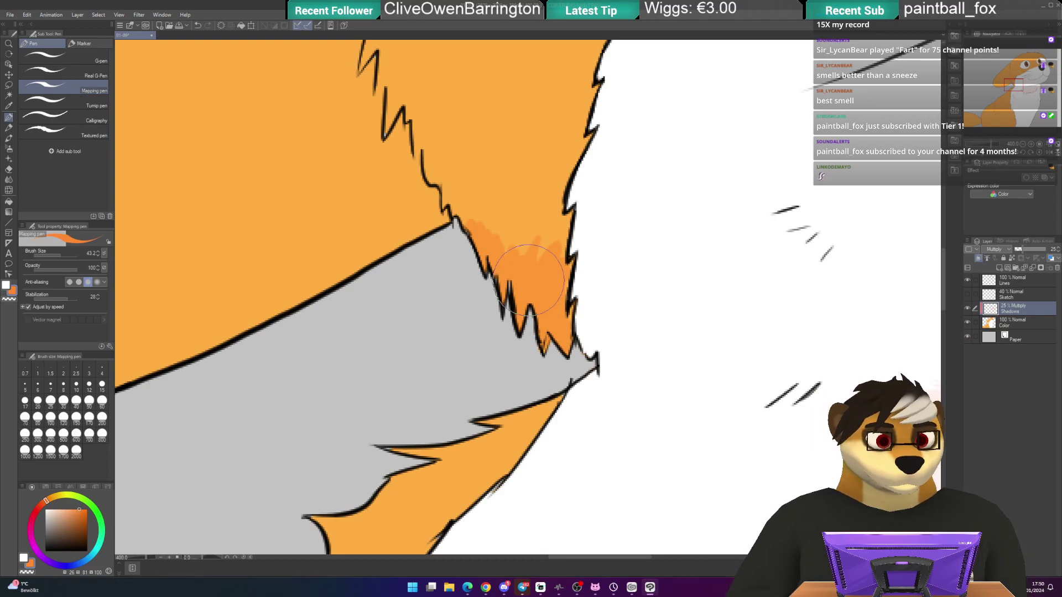
pyautogui.moveTo(486, 273); pyautogui.dragTo(470, 373)
pyautogui.moveTo(420, 347)
pyautogui.mouseDown()
pyautogui.moveTo(468, 311)
pyautogui.moveTo(448, 342)
pyautogui.moveTo(468, 311)
pyautogui.mouseUp()
pyautogui.moveTo(481, 318)
pyautogui.mouseDown()
pyautogui.moveTo(490, 361)
pyautogui.moveTo(512, 332)
pyautogui.moveTo(511, 366)
pyautogui.moveTo(537, 343)
pyautogui.moveTo(535, 367)
pyautogui.moveTo(531, 338)
pyautogui.moveTo(510, 365)
pyautogui.moveTo(495, 338)
pyautogui.moveTo(472, 351)
pyautogui.moveTo(454, 334)
pyautogui.moveTo(444, 340)
pyautogui.moveTo(445, 322)
pyautogui.moveTo(470, 336)
pyautogui.mouseUp()
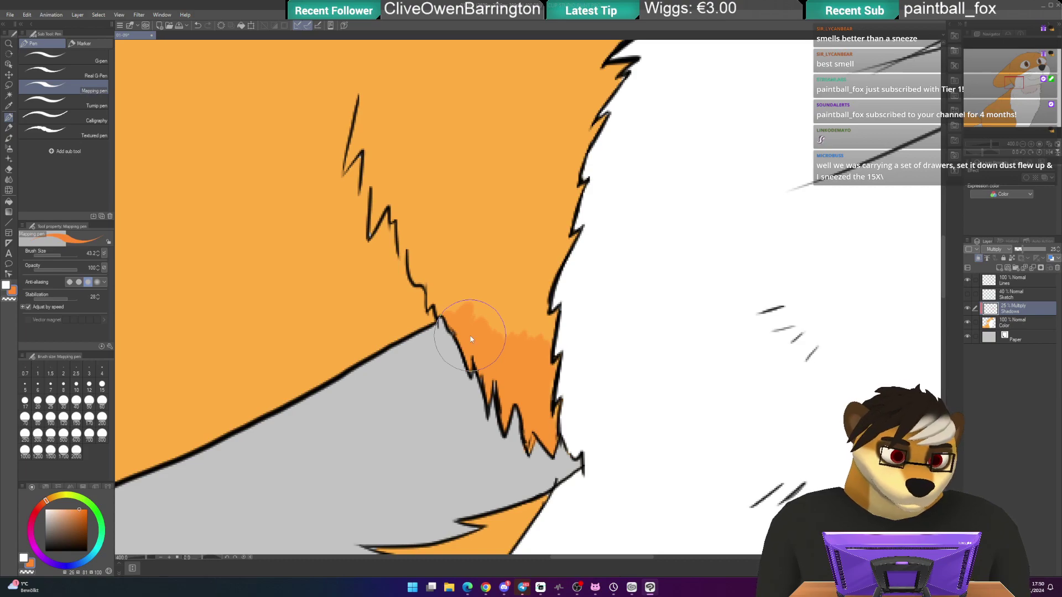
# - Start an orange shadow band on the fox's body, from the upper back outline down the inner fur marks, with a patch along the outline
pyautogui.scroll(-2, 470, 335)
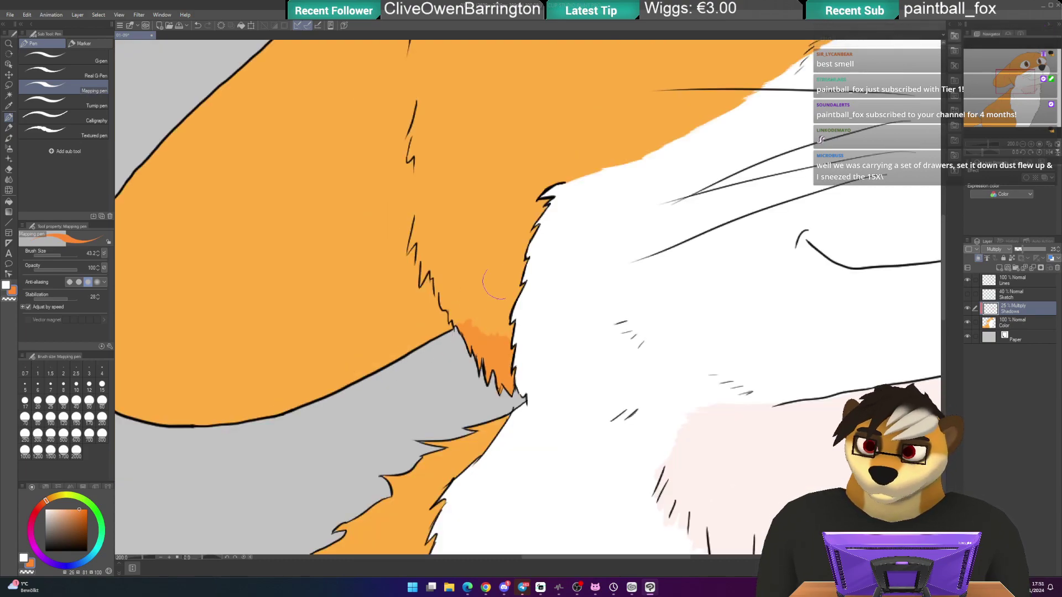
pyautogui.moveTo(448, 259)
pyautogui.mouseDown()
pyautogui.moveTo(471, 240)
pyautogui.moveTo(505, 120)
pyautogui.moveTo(486, 308)
pyautogui.mouseUp()
pyautogui.moveTo(484, 409); pyautogui.dragTo(590, 194)
pyautogui.moveTo(458, 392); pyautogui.dragTo(541, 292)
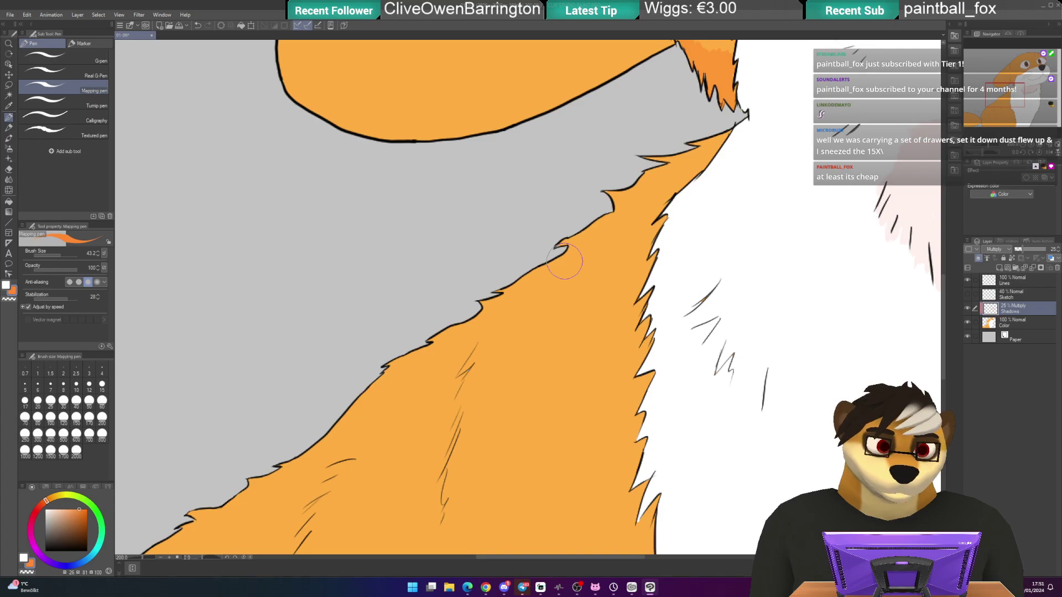
pyautogui.moveTo(502, 292); pyautogui.dragTo(535, 255)
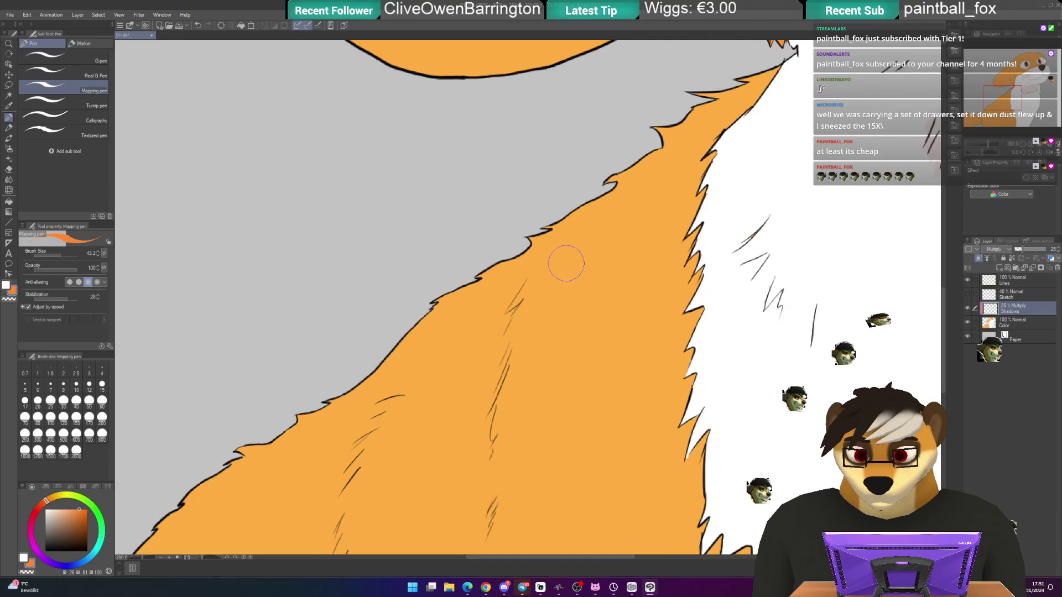
pyautogui.scroll(-1, 565, 264)
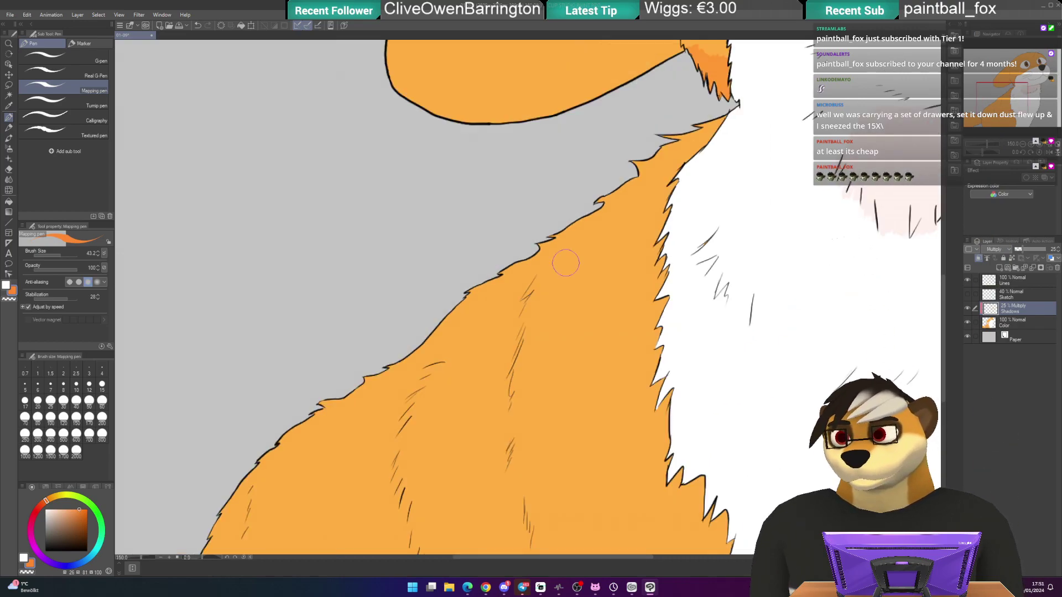
pyautogui.moveTo(501, 292)
pyautogui.mouseDown()
pyautogui.moveTo(542, 171)
pyautogui.moveTo(543, 183)
pyautogui.mouseUp()
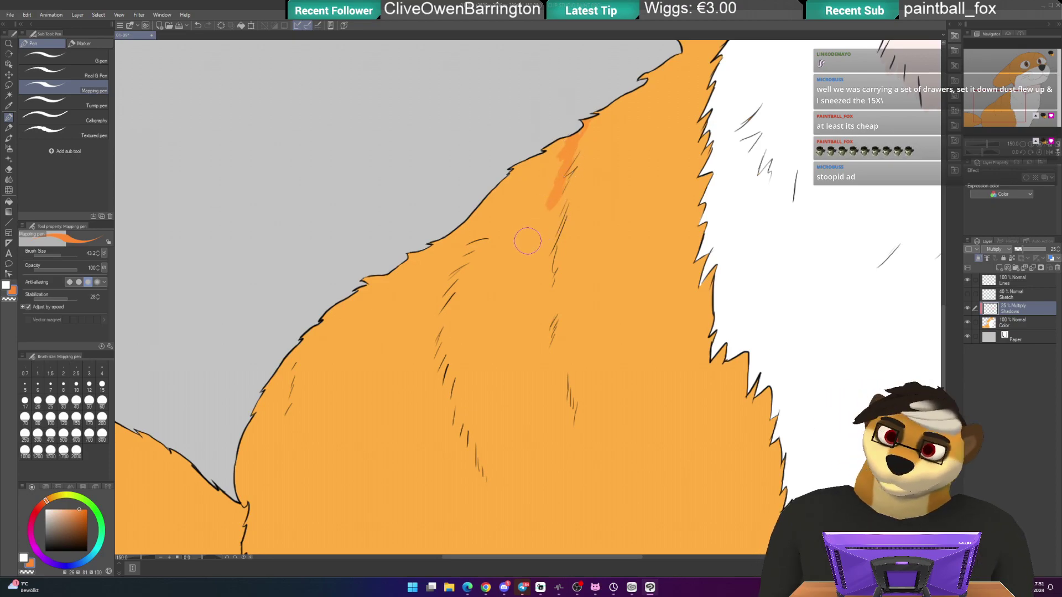
pyautogui.moveTo(548, 205); pyautogui.dragTo(519, 204)
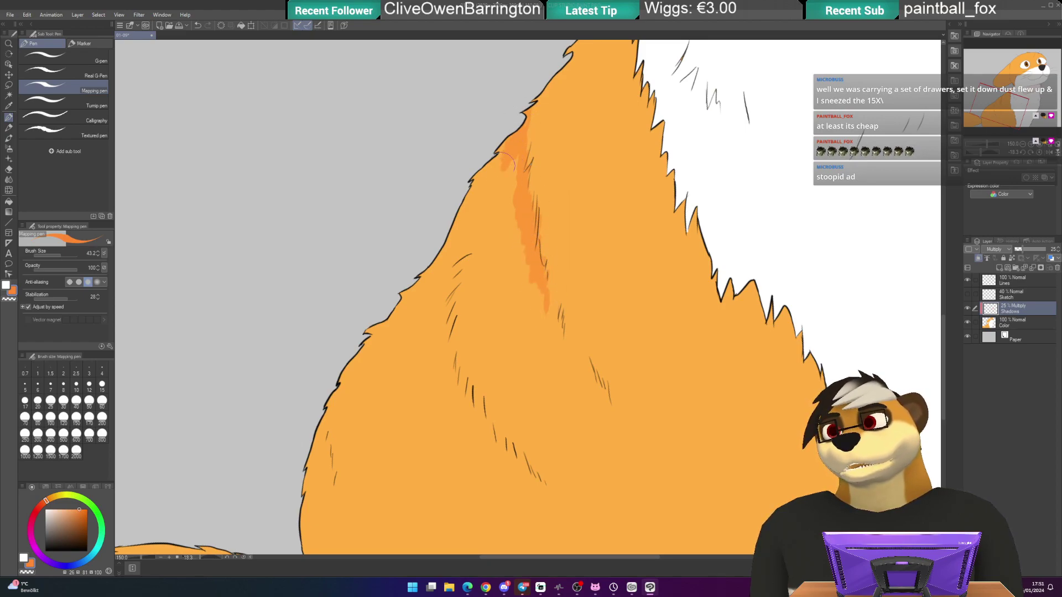
pyautogui.moveTo(496, 173)
pyautogui.mouseDown()
pyautogui.moveTo(493, 205)
pyautogui.moveTo(508, 187)
pyautogui.mouseUp()
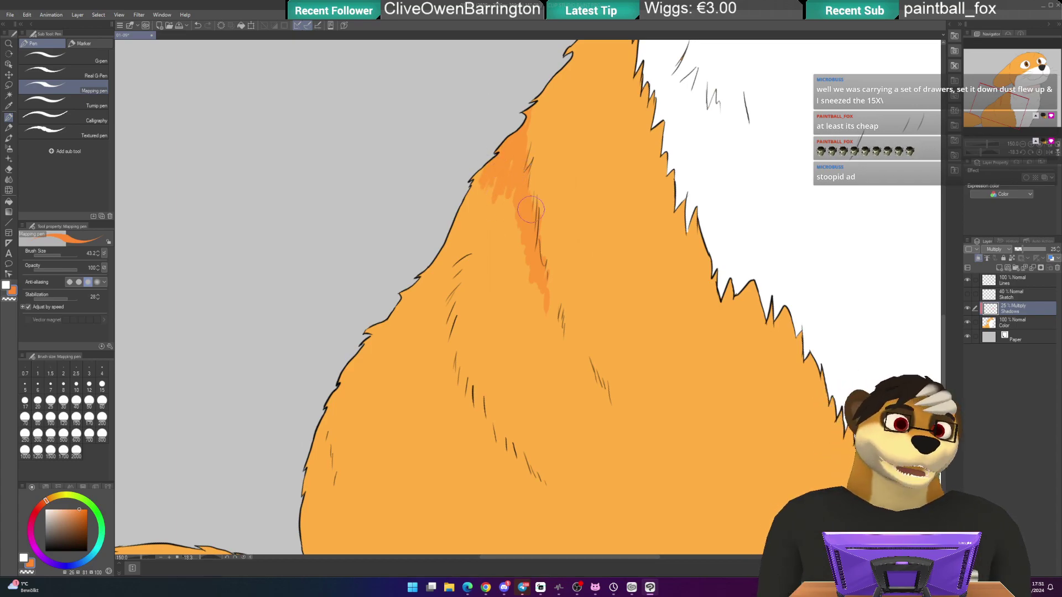
# - Extend the orange shadow band with ragged strokes past the lower inner fur marks, diagonally down the body to the canvas edge
pyautogui.scroll(-4, 531, 222)
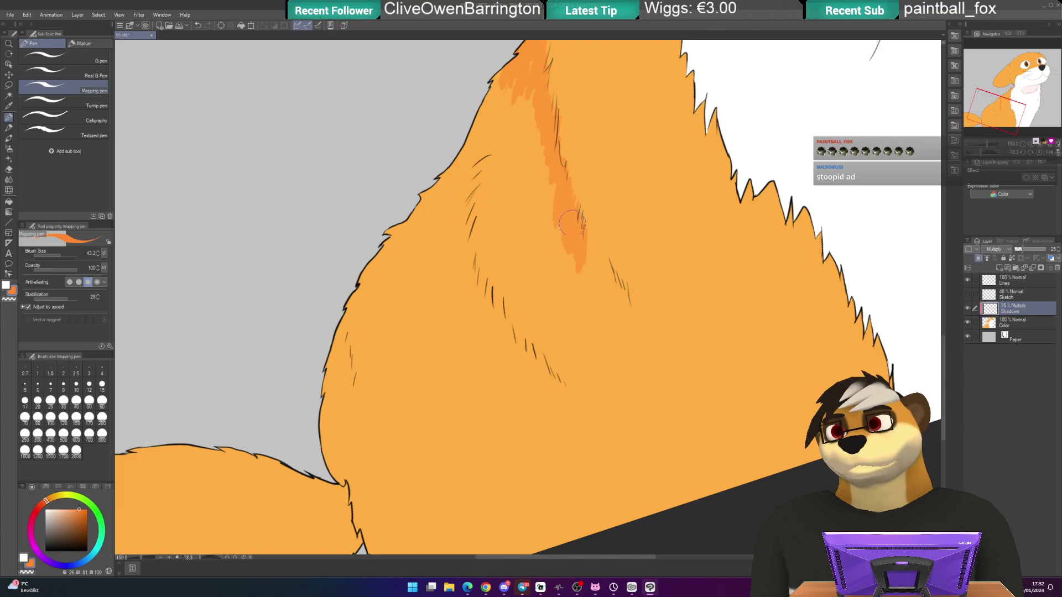
pyautogui.moveTo(591, 281); pyautogui.dragTo(594, 292)
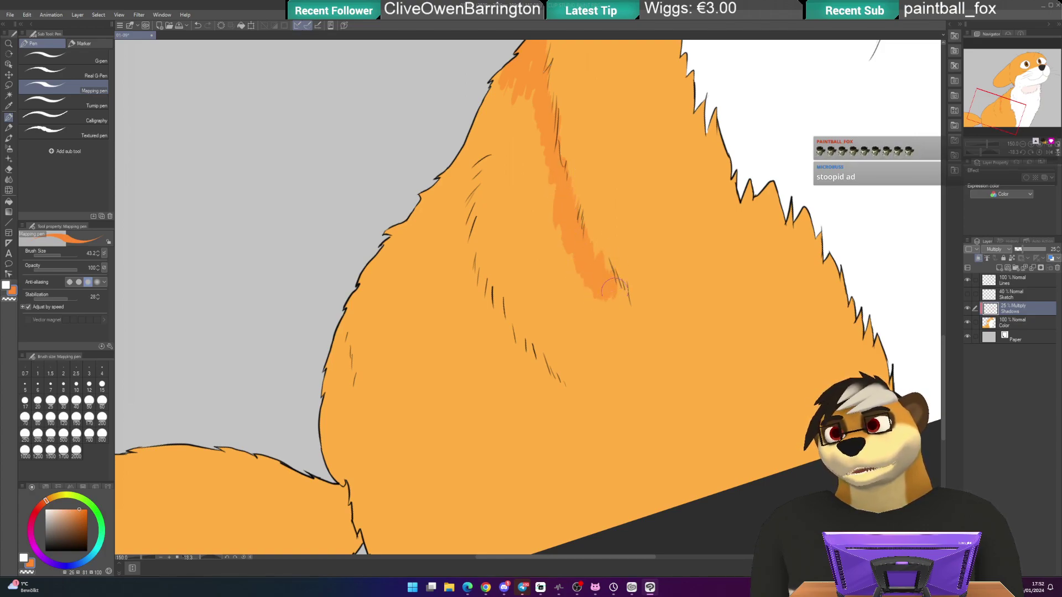
pyautogui.moveTo(601, 328); pyautogui.dragTo(506, 277)
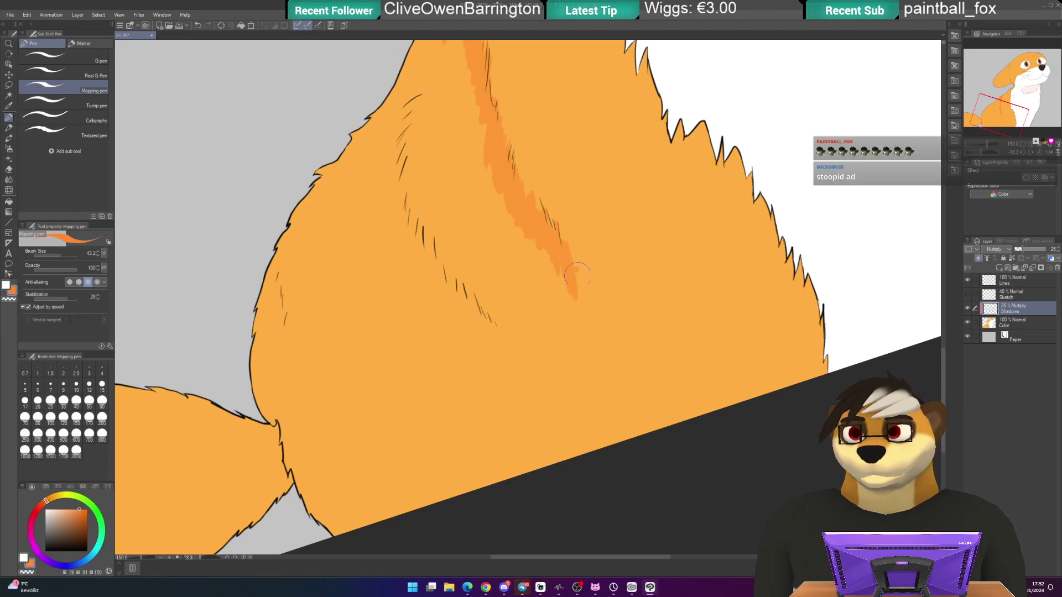
pyautogui.moveTo(576, 268); pyautogui.dragTo(584, 306)
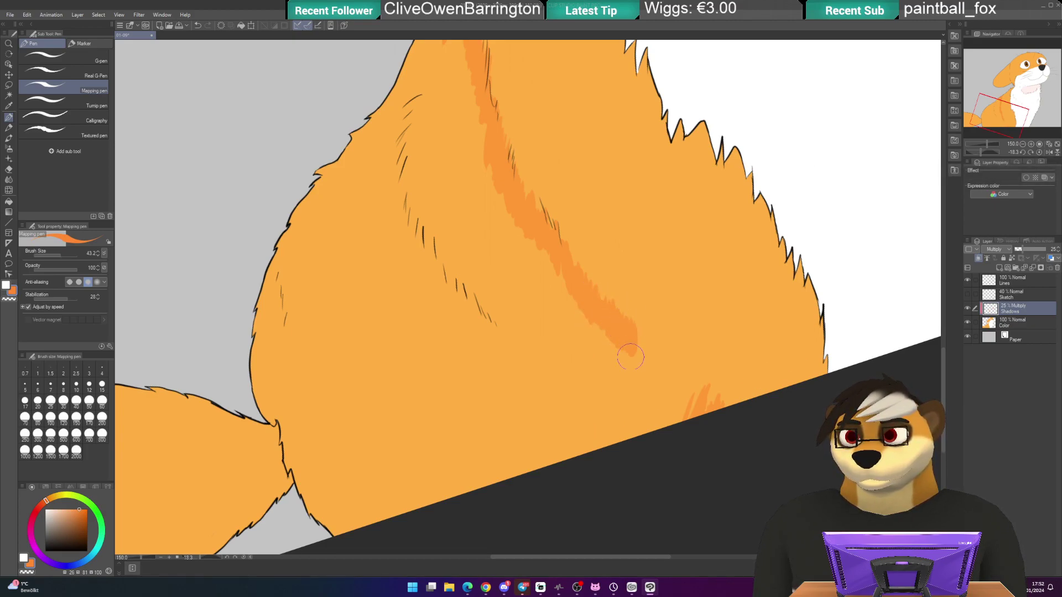
pyautogui.moveTo(649, 393); pyautogui.dragTo(663, 374)
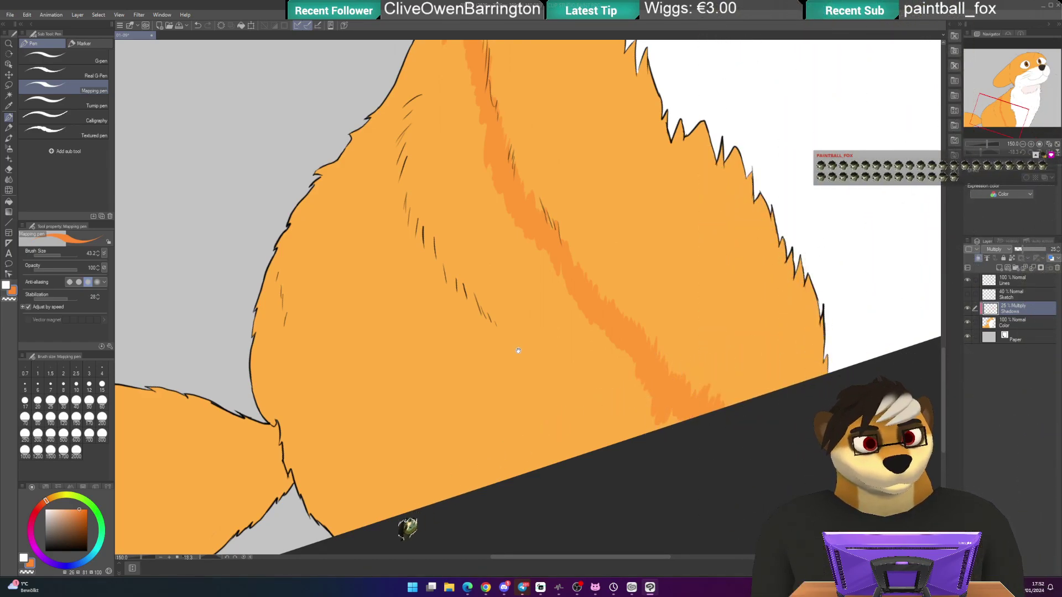
pyautogui.moveTo(487, 354); pyautogui.dragTo(605, 310)
pyautogui.press('w')
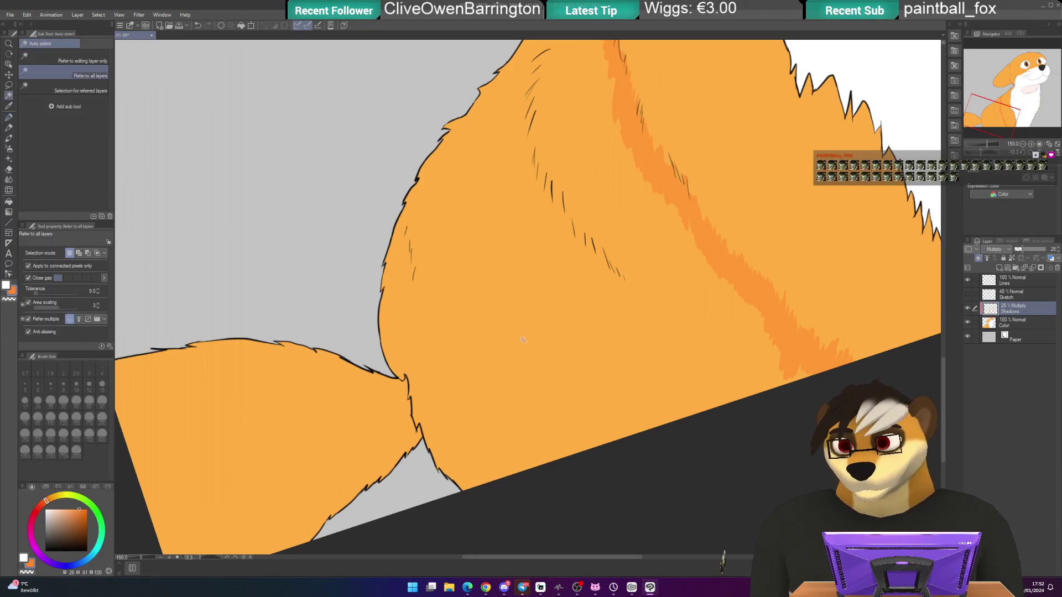
pyautogui.click(521, 338)
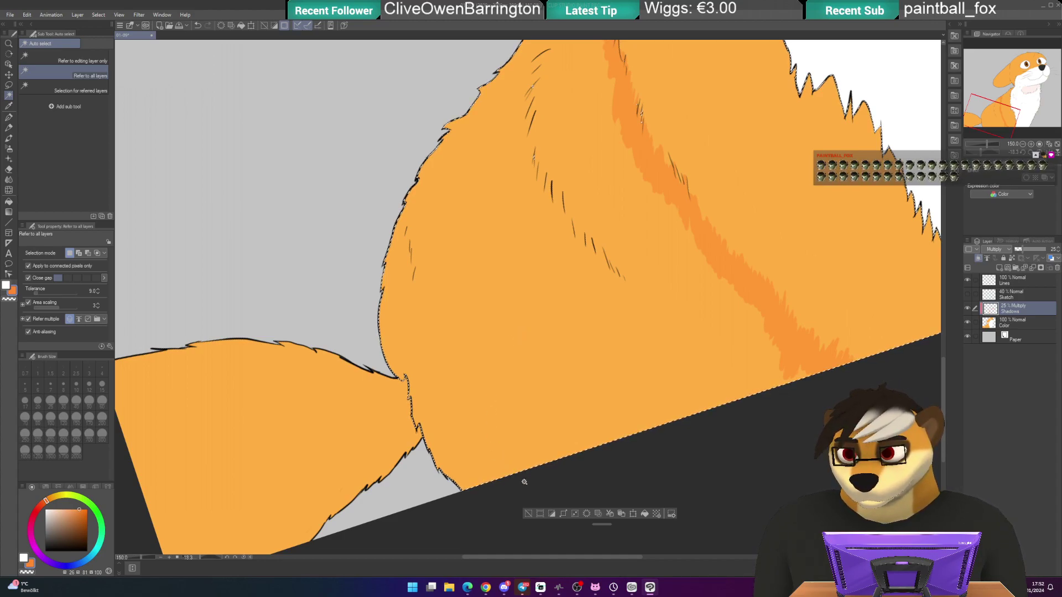
pyautogui.hotkey('ctrl', 'd')
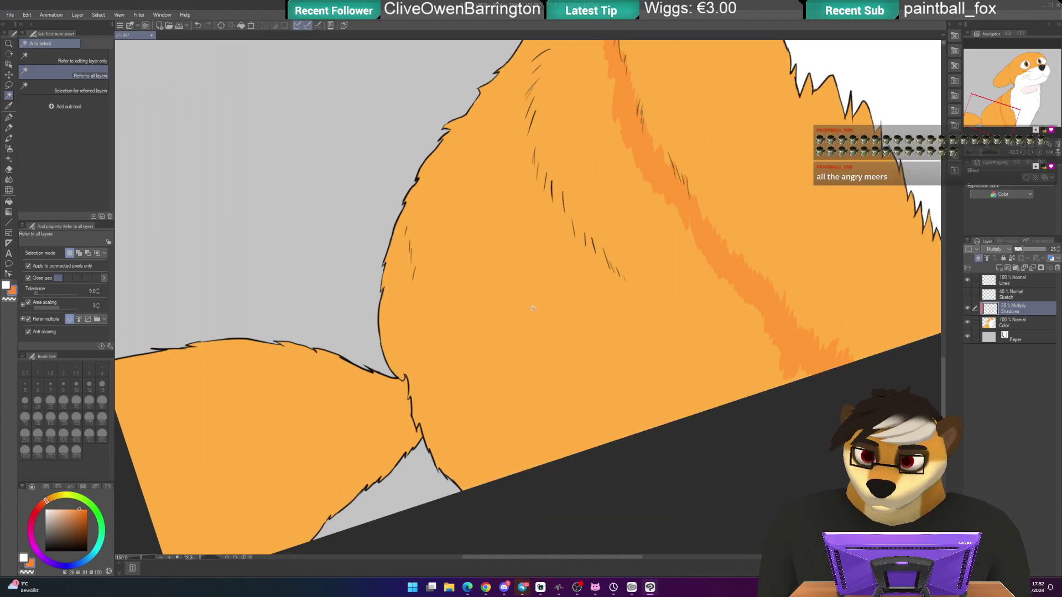
# - Enlarge the Mapping pen to 153 and fill the fox's body with orange shadow, from the back outline to the ragged shadow band
pyautogui.press('p')
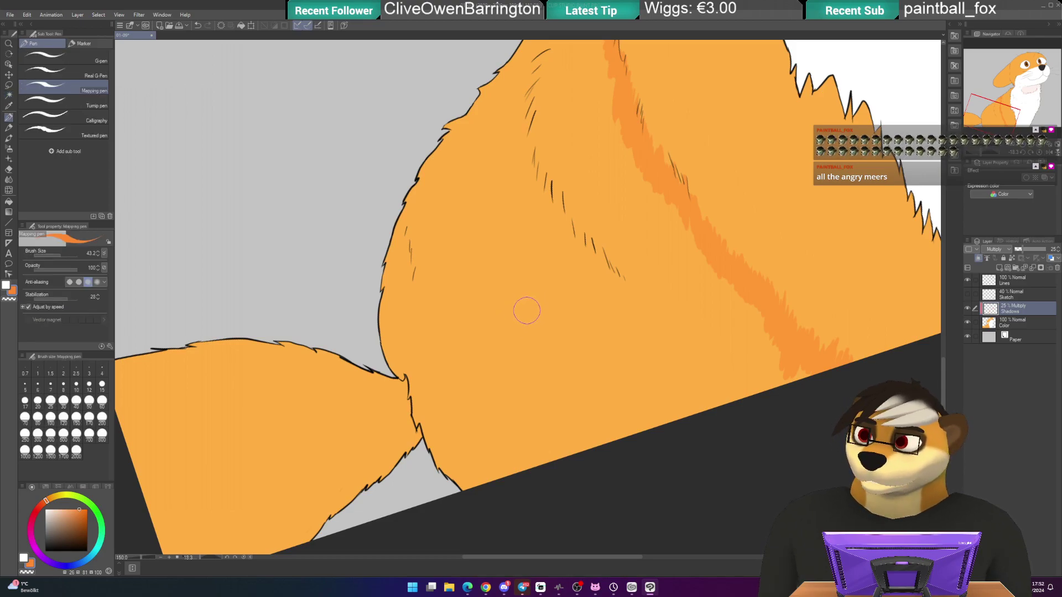
pyautogui.keyDown('ctrl'); pyautogui.keyDown('alt'); pyautogui.moveTo(540, 294); pyautogui.dragTo(545, 274); pyautogui.keyUp('alt'); pyautogui.keyUp('ctrl')
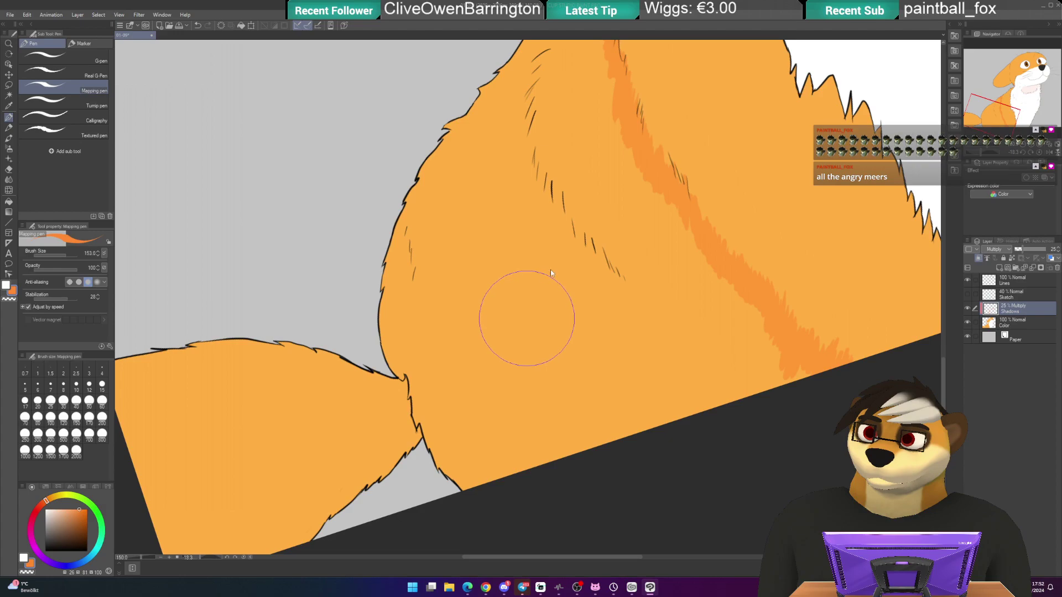
pyautogui.moveTo(521, 149)
pyautogui.mouseDown()
pyautogui.moveTo(470, 231)
pyautogui.moveTo(453, 179)
pyautogui.moveTo(412, 191)
pyautogui.moveTo(404, 232)
pyautogui.moveTo(426, 296)
pyautogui.moveTo(444, 448)
pyautogui.moveTo(380, 398)
pyautogui.moveTo(418, 445)
pyautogui.moveTo(483, 349)
pyautogui.moveTo(466, 424)
pyautogui.mouseUp()
pyautogui.moveTo(525, 185); pyautogui.dragTo(519, 294)
pyautogui.moveTo(530, 143)
pyautogui.mouseDown()
pyautogui.moveTo(561, 61)
pyautogui.moveTo(567, 249)
pyautogui.moveTo(559, 122)
pyautogui.moveTo(570, 161)
pyautogui.moveTo(571, 58)
pyautogui.moveTo(587, 213)
pyautogui.moveTo(578, 136)
pyautogui.moveTo(585, 144)
pyautogui.moveTo(528, 194)
pyautogui.moveTo(512, 228)
pyautogui.moveTo(533, 101)
pyautogui.moveTo(497, 297)
pyautogui.moveTo(500, 199)
pyautogui.moveTo(461, 259)
pyautogui.moveTo(448, 254)
pyautogui.moveTo(453, 195)
pyautogui.mouseUp()
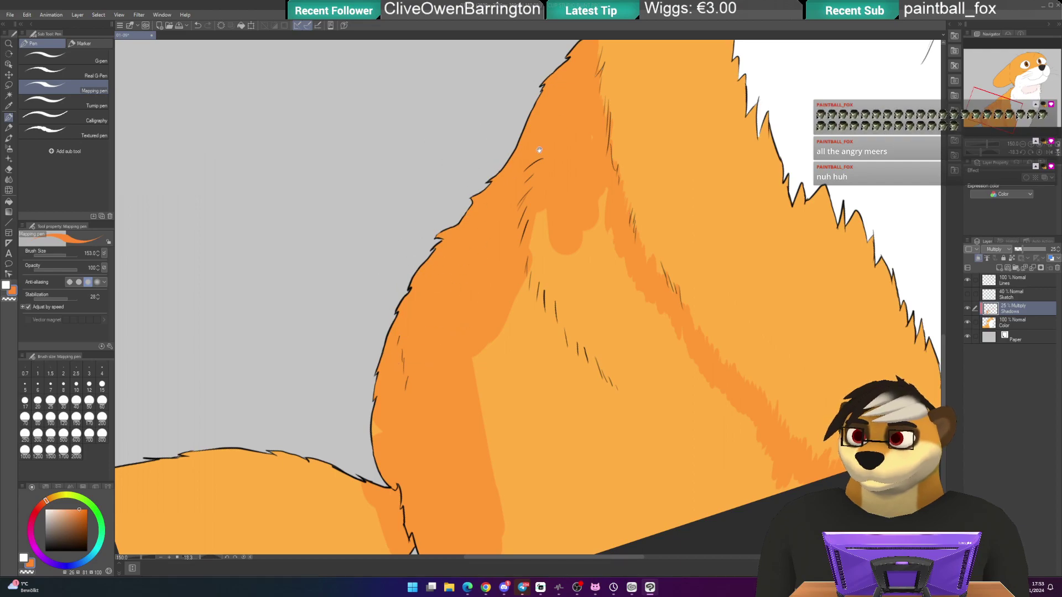
pyautogui.moveTo(540, 149); pyautogui.dragTo(512, 52)
pyautogui.hotkey('ctrl', '@')
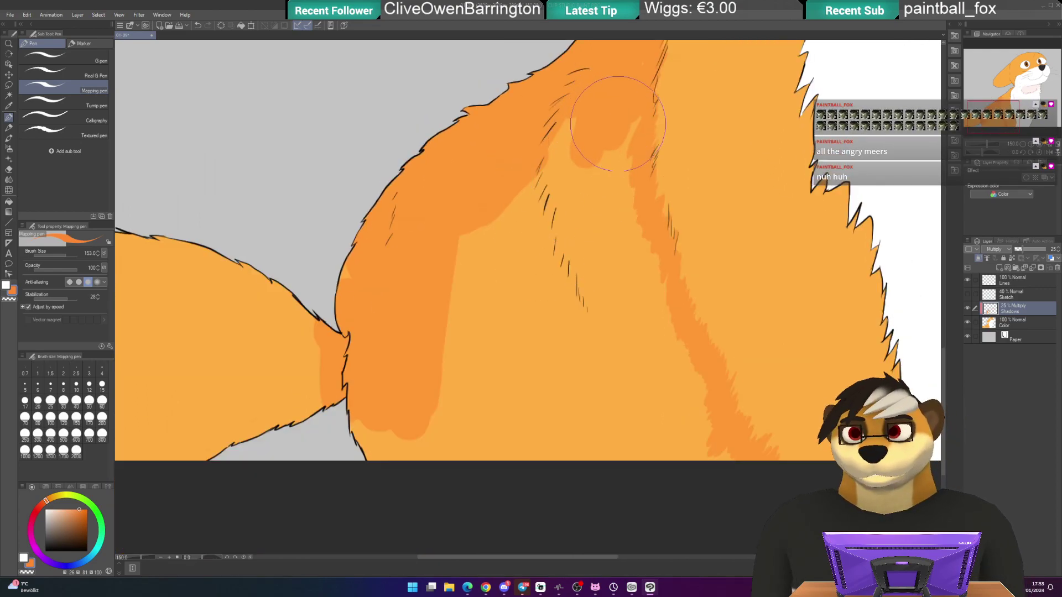
pyautogui.moveTo(631, 110)
pyautogui.mouseDown()
pyautogui.moveTo(612, 142)
pyautogui.moveTo(612, 195)
pyautogui.moveTo(647, 286)
pyautogui.mouseUp()
pyautogui.moveTo(636, 227)
pyautogui.mouseDown()
pyautogui.moveTo(729, 480)
pyautogui.moveTo(651, 366)
pyautogui.moveTo(605, 227)
pyautogui.moveTo(654, 361)
pyautogui.moveTo(610, 218)
pyautogui.moveTo(600, 115)
pyautogui.moveTo(596, 258)
pyautogui.moveTo(585, 104)
pyautogui.moveTo(574, 218)
pyautogui.moveTo(572, 135)
pyautogui.moveTo(536, 221)
pyautogui.moveTo(514, 388)
pyautogui.moveTo(515, 143)
pyautogui.moveTo(474, 411)
pyautogui.moveTo(500, 162)
pyautogui.moveTo(440, 442)
pyautogui.moveTo(474, 188)
pyautogui.moveTo(414, 412)
pyautogui.moveTo(386, 227)
pyautogui.moveTo(350, 248)
pyautogui.moveTo(342, 278)
pyautogui.moveTo(379, 484)
pyautogui.moveTo(359, 342)
pyautogui.moveTo(400, 465)
pyautogui.moveTo(402, 337)
pyautogui.moveTo(444, 446)
pyautogui.moveTo(437, 324)
pyautogui.moveTo(484, 442)
pyautogui.moveTo(474, 327)
pyautogui.moveTo(520, 441)
pyautogui.moveTo(516, 341)
pyautogui.moveTo(554, 474)
pyautogui.moveTo(522, 257)
pyautogui.moveTo(590, 513)
pyautogui.moveTo(529, 204)
pyautogui.moveTo(625, 515)
pyautogui.moveTo(558, 203)
pyautogui.moveTo(642, 491)
pyautogui.moveTo(587, 236)
pyautogui.moveTo(645, 439)
pyautogui.moveTo(627, 331)
pyautogui.moveTo(666, 456)
pyautogui.mouseUp()
pyautogui.moveTo(419, 308); pyautogui.dragTo(585, 247)
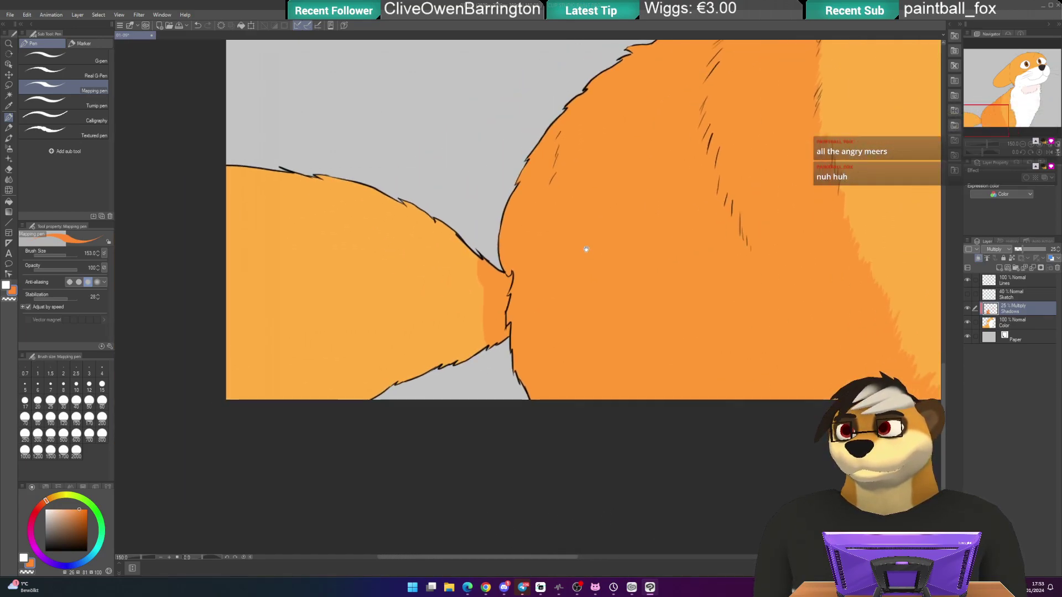
# - Cover the fox's whole visible tail with the same orange shadow
pyautogui.moveTo(437, 331)
pyautogui.mouseDown()
pyautogui.moveTo(498, 332)
pyautogui.moveTo(249, 172)
pyautogui.moveTo(482, 237)
pyautogui.mouseUp()
pyautogui.moveTo(412, 232)
pyautogui.mouseDown()
pyautogui.moveTo(356, 237)
pyautogui.moveTo(249, 210)
pyautogui.moveTo(243, 227)
pyautogui.moveTo(332, 355)
pyautogui.moveTo(284, 426)
pyautogui.moveTo(225, 438)
pyautogui.mouseUp()
pyautogui.moveTo(294, 366); pyautogui.dragTo(308, 399)
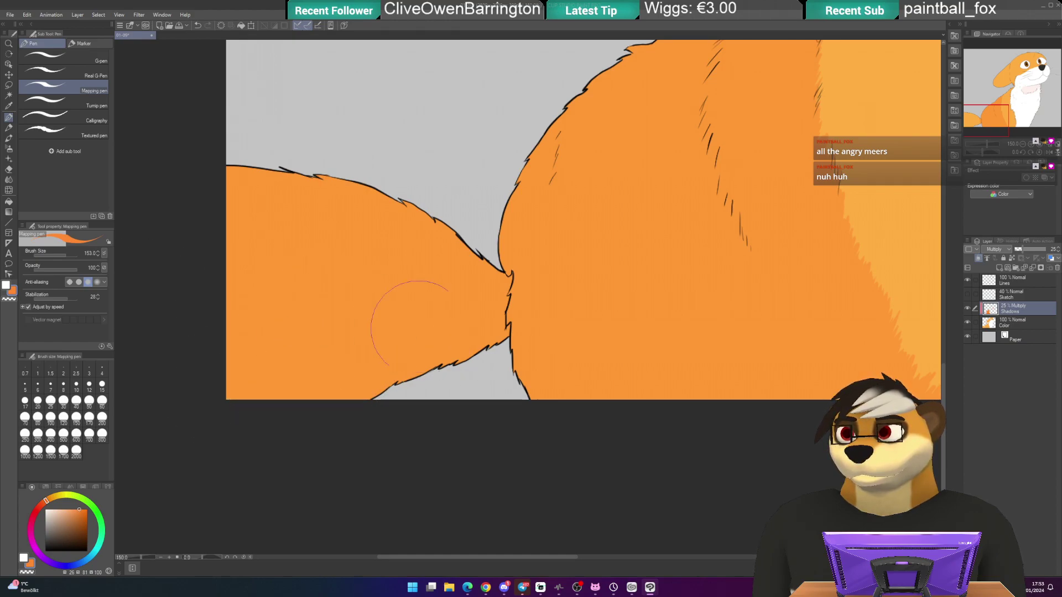
pyautogui.scroll(-4, 464, 361)
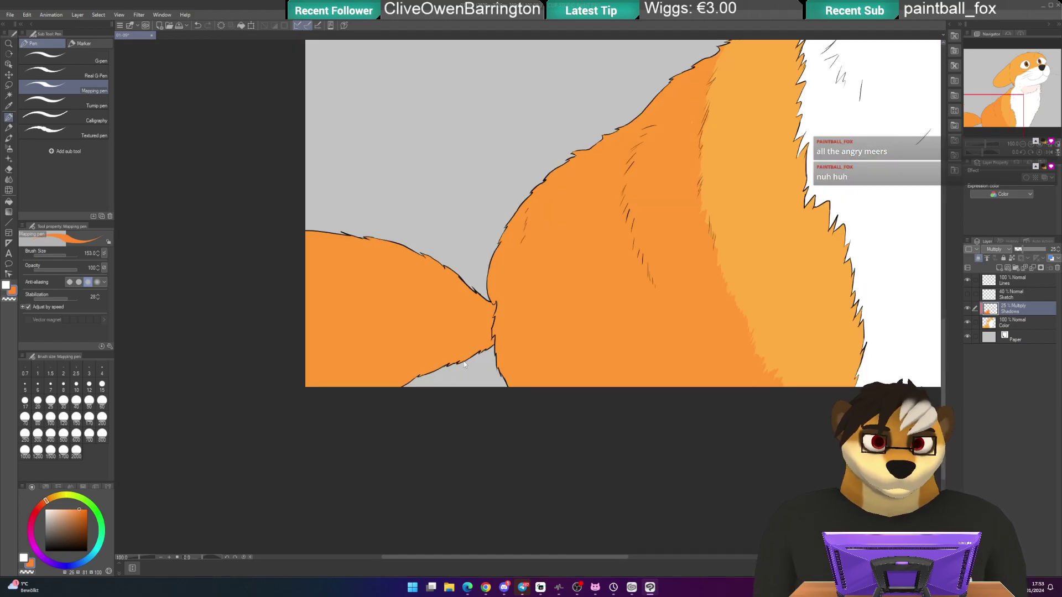
pyautogui.moveTo(640, 372); pyautogui.dragTo(527, 540)
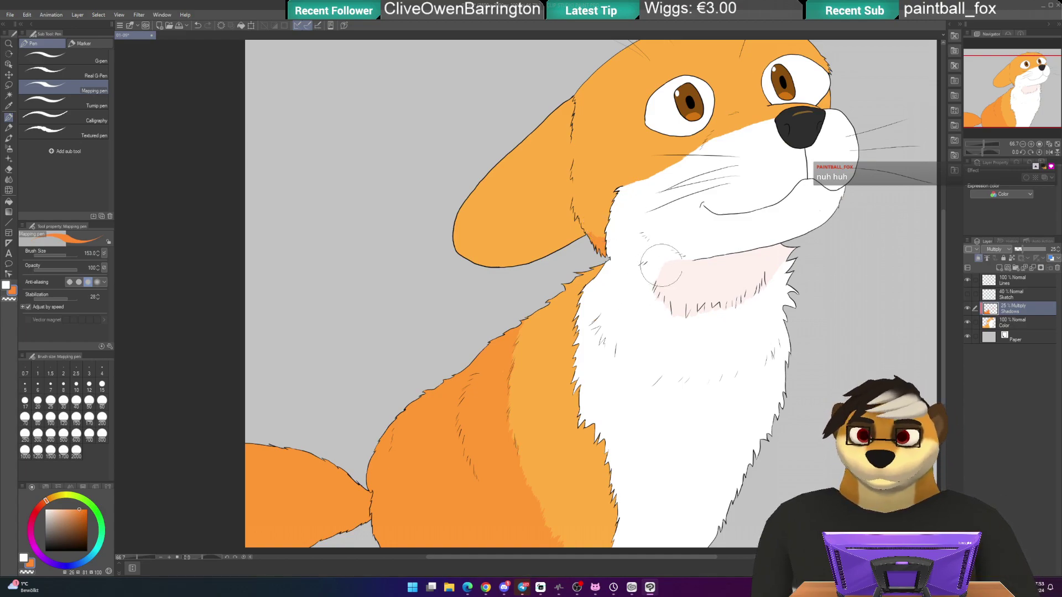
pyautogui.moveTo(697, 246); pyautogui.dragTo(622, 320)
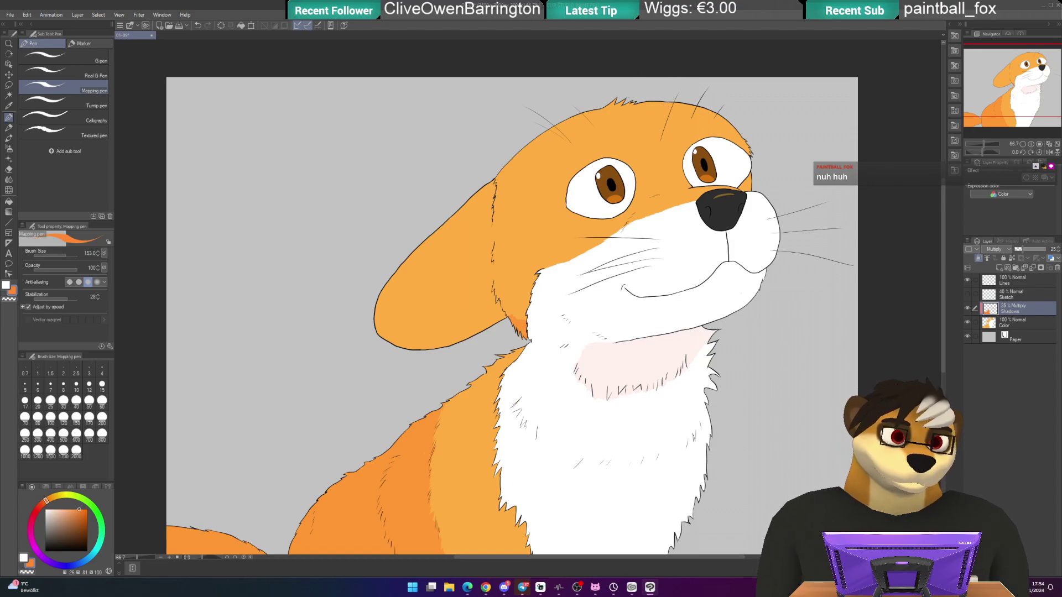
# - Set the Mapping pen to yellow at size 12 and make the Color layer active for highlights on the head
pyautogui.moveTo(46, 500); pyautogui.dragTo(58, 495)
pyautogui.click(74, 510)
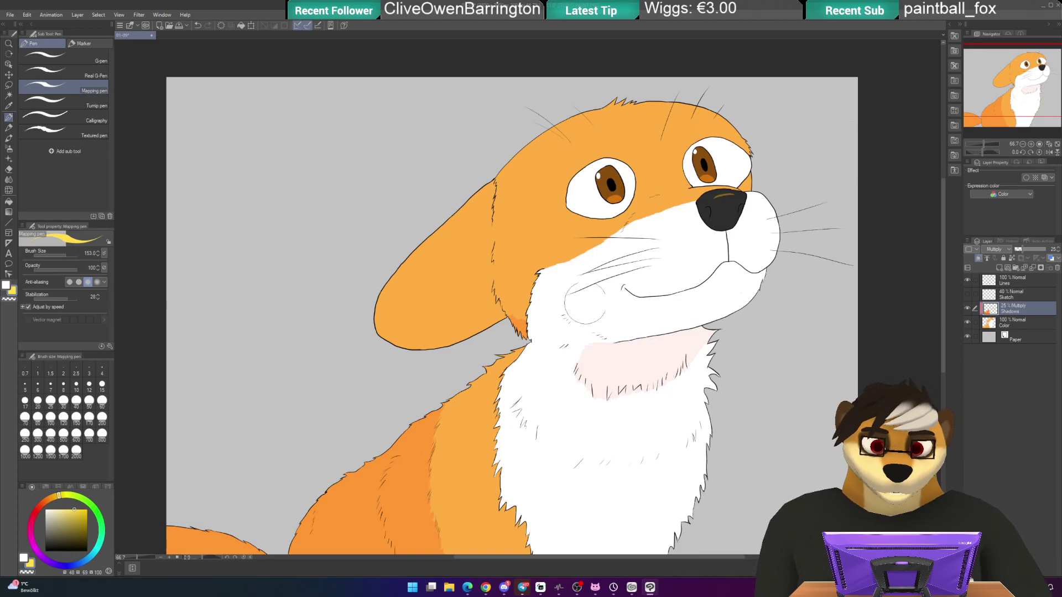
pyautogui.click(89, 385)
pyautogui.moveTo(704, 191); pyautogui.dragTo(747, 354)
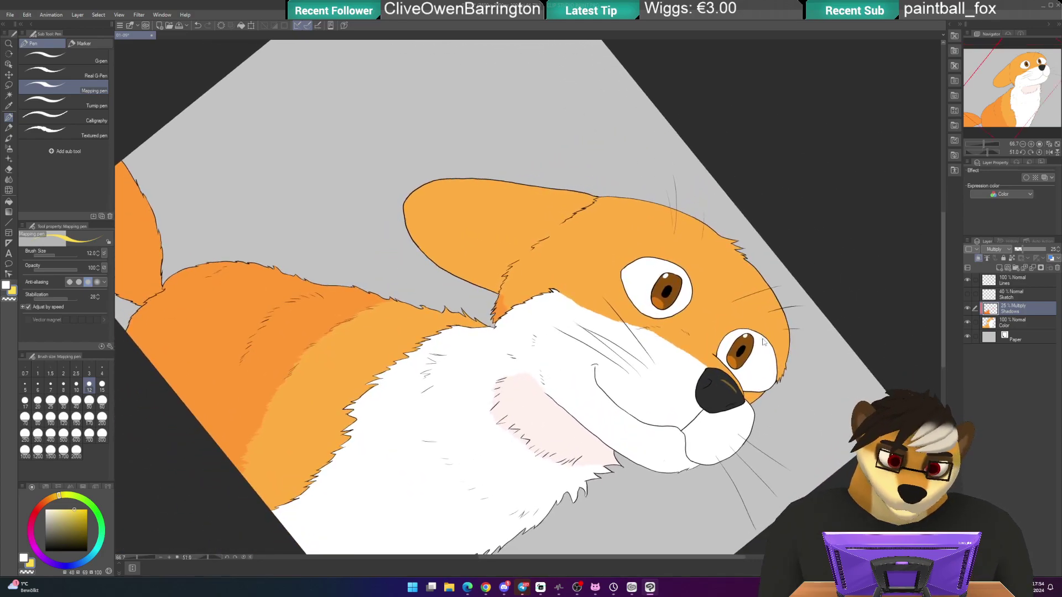
pyautogui.scroll(5, 762, 338)
pyautogui.moveTo(726, 229); pyautogui.dragTo(643, 196)
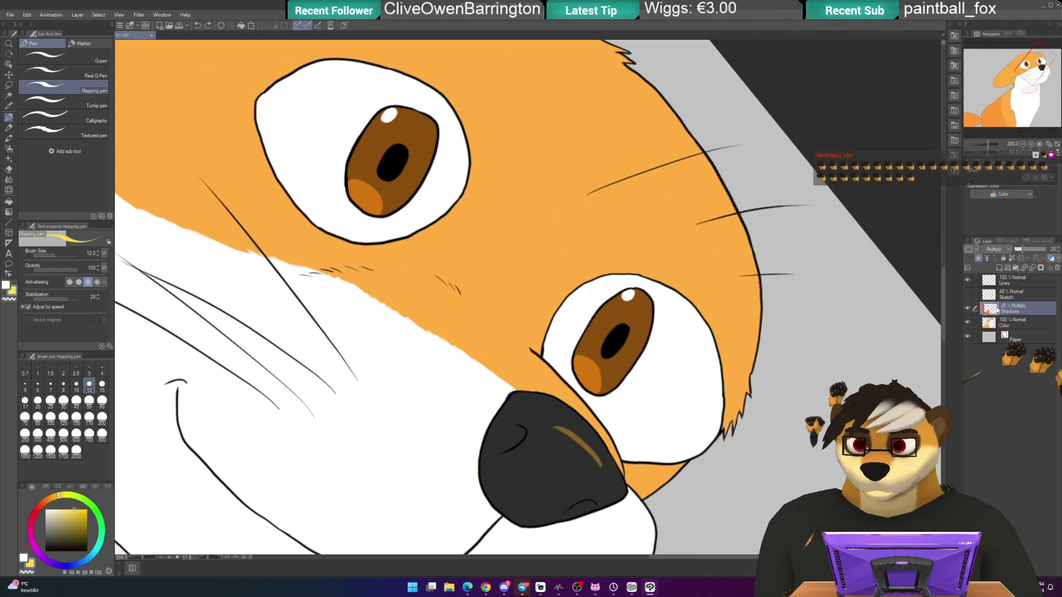
pyautogui.click(1023, 322)
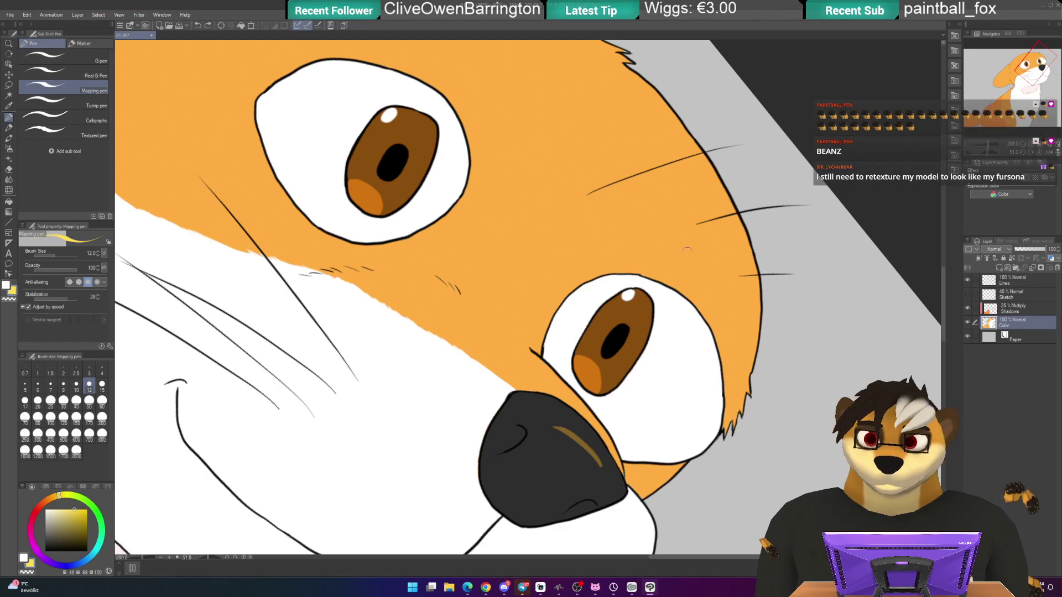
# - Try overlapping thin yellow highlight strokes across the upper forehead, following the curve of the head
pyautogui.moveTo(703, 274)
pyautogui.mouseDown()
pyautogui.moveTo(699, 213)
pyautogui.moveTo(703, 271)
pyautogui.moveTo(682, 169)
pyautogui.mouseUp()
pyautogui.moveTo(682, 214); pyautogui.dragTo(645, 102)
pyautogui.moveTo(661, 173); pyautogui.dragTo(613, 85)
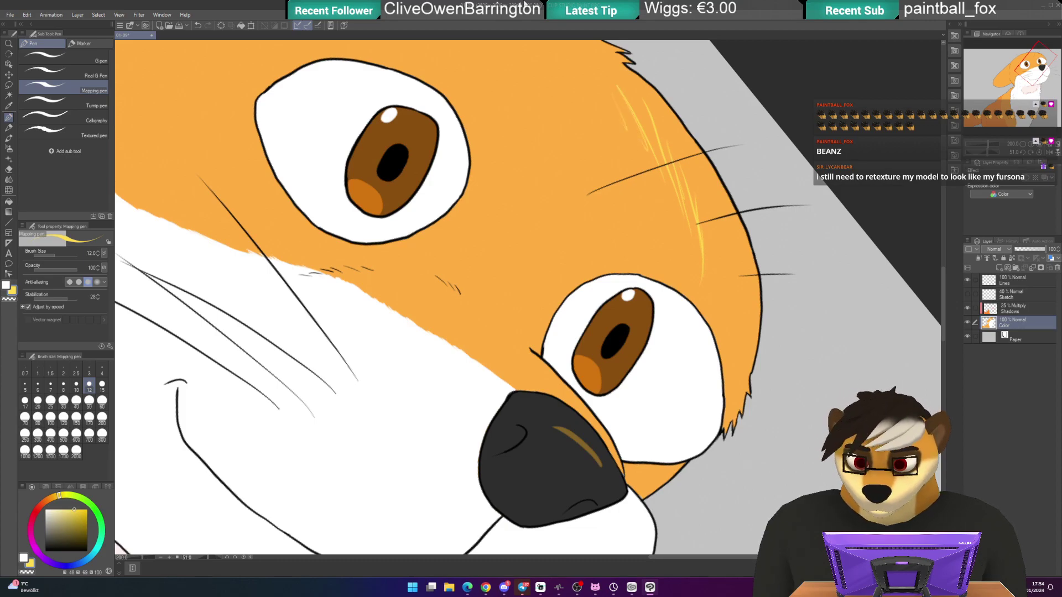
pyautogui.hotkey('ctrl', '@')
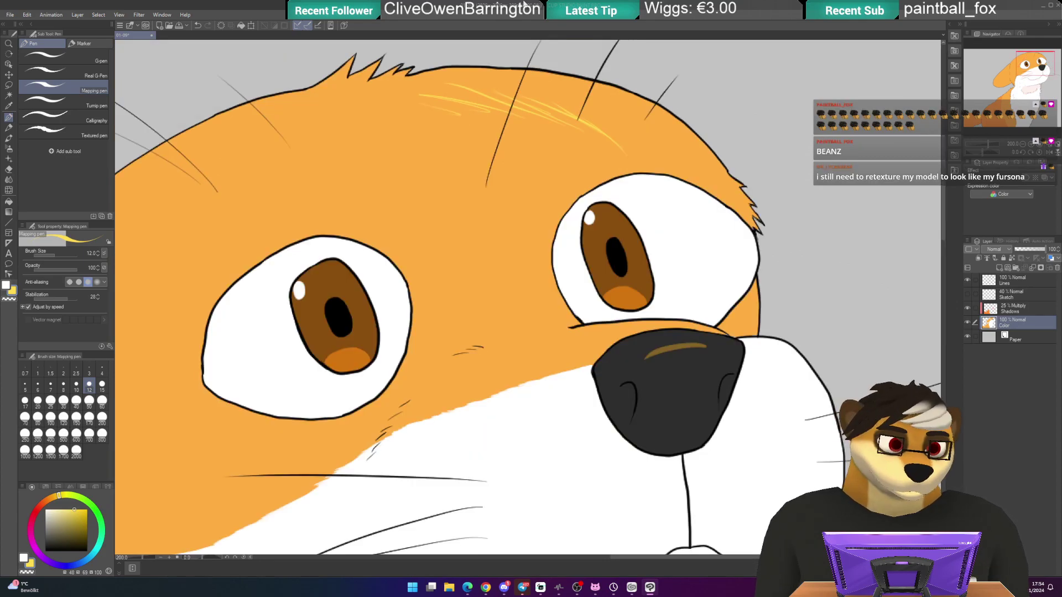
pyautogui.hotkey('ctrl', 'z')
pyautogui.hotkey('ctrl', 'z')
pyautogui.hotkey('ctrl', 'z')
pyautogui.hotkey('ctrl', 'z')
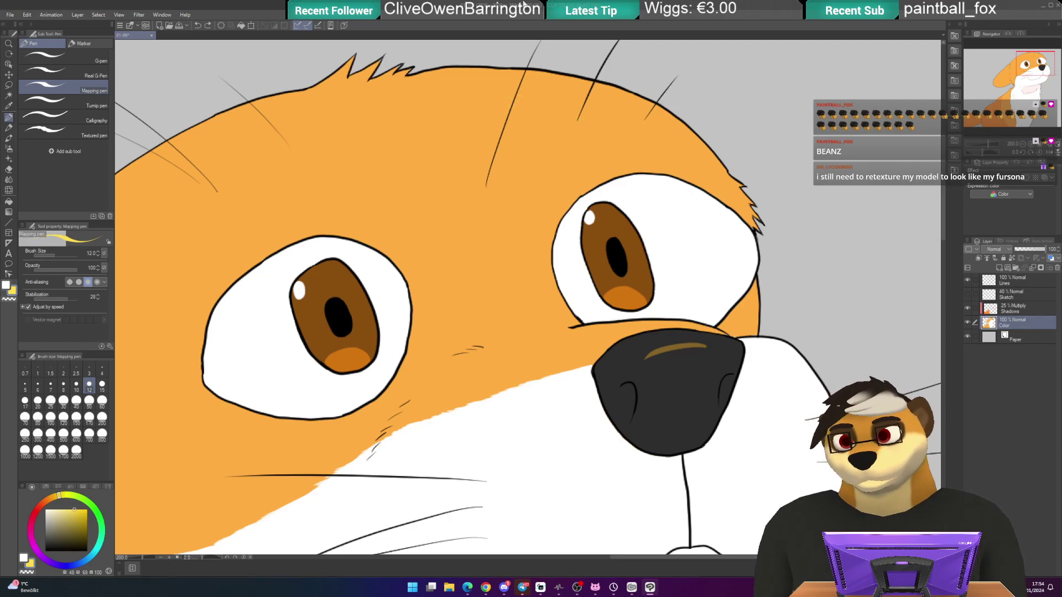
pyautogui.moveTo(582, 139)
pyautogui.mouseDown()
pyautogui.moveTo(640, 140)
pyautogui.moveTo(663, 165)
pyautogui.moveTo(668, 234)
pyautogui.moveTo(680, 217)
pyautogui.moveTo(666, 175)
pyautogui.mouseUp()
pyautogui.hotkey('ctrl', 'z')
# - Paint long, tapered yellow highlight strands along the top of the fox's forehead, from the hair tuft to above the far eye
pyautogui.moveTo(706, 285)
pyautogui.mouseDown()
pyautogui.moveTo(691, 209)
pyautogui.moveTo(689, 225)
pyautogui.moveTo(609, 67)
pyautogui.moveTo(604, 201)
pyautogui.mouseUp()
pyautogui.moveTo(648, 237); pyautogui.dragTo(601, 126)
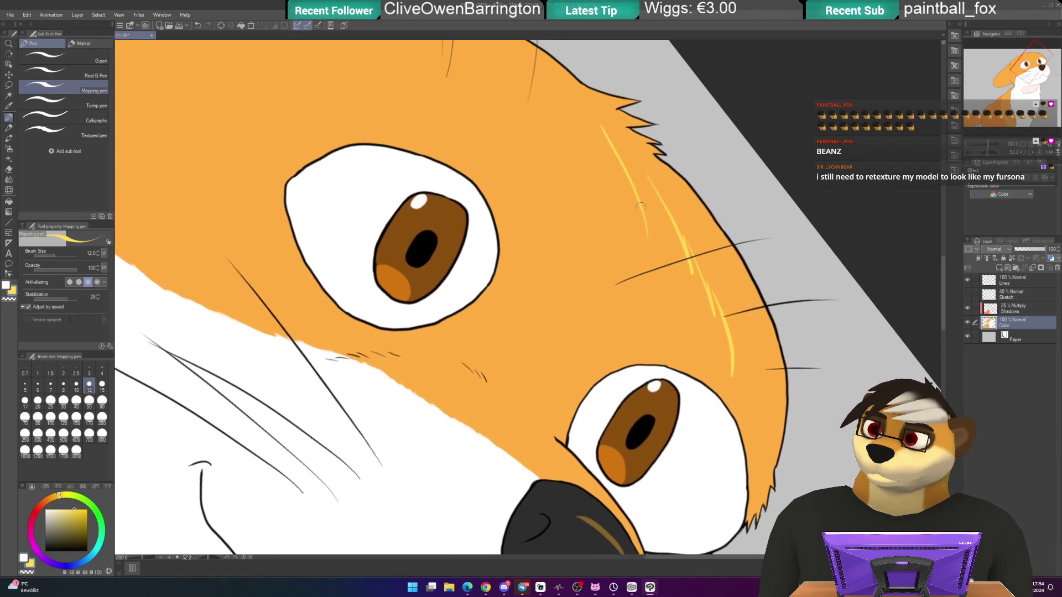
pyautogui.hotkey('ctrl', '@')
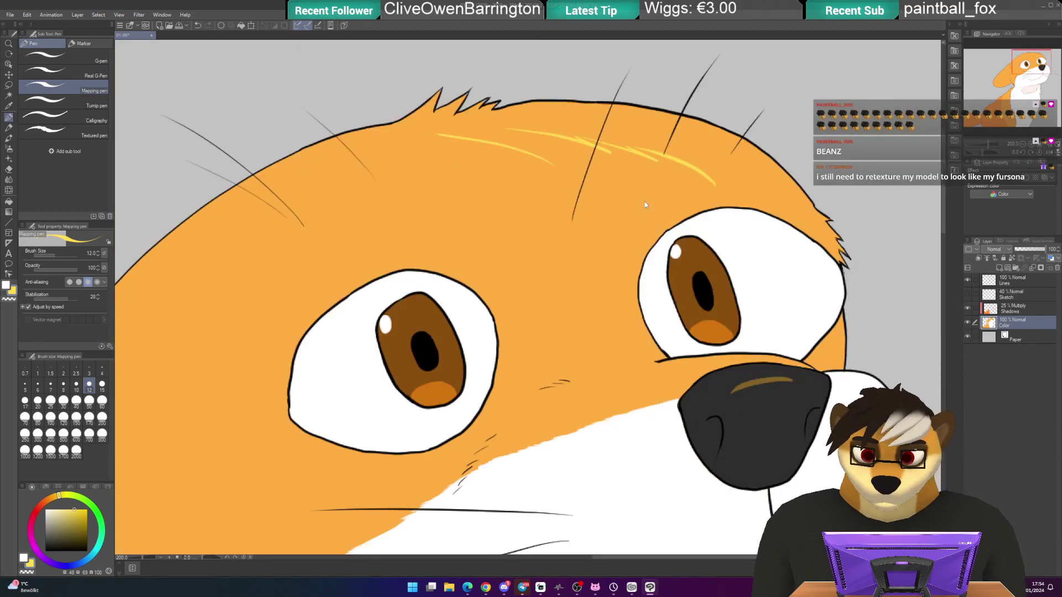
pyautogui.scroll(-3, 645, 201)
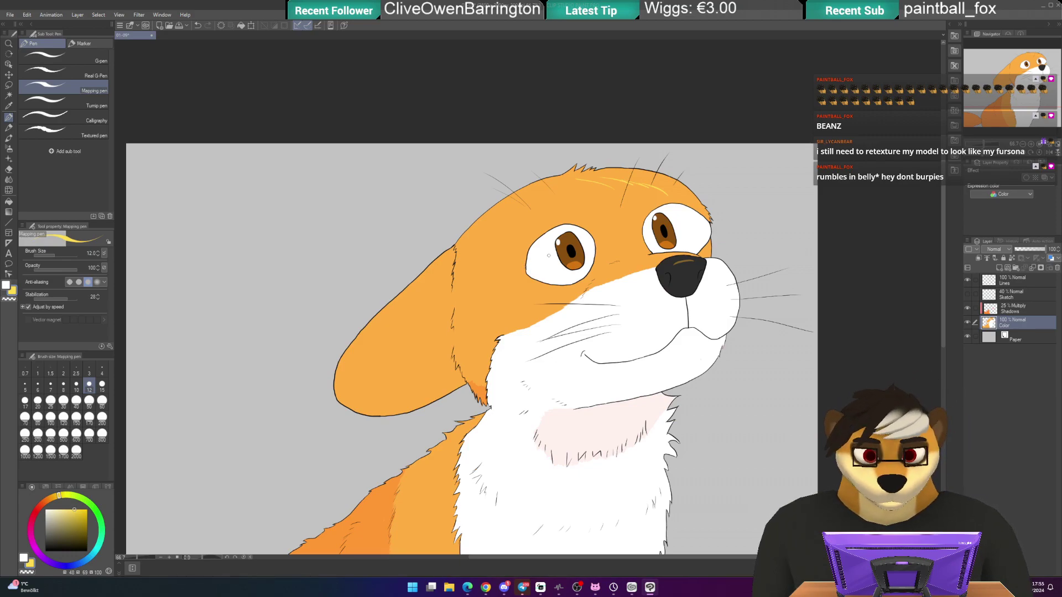
# - Join the highlight strands below the hair tuft with short slanted yellow strokes that form a pointed fur tip
pyautogui.scroll(4, 549, 255)
pyautogui.moveTo(724, 170); pyautogui.dragTo(673, 260)
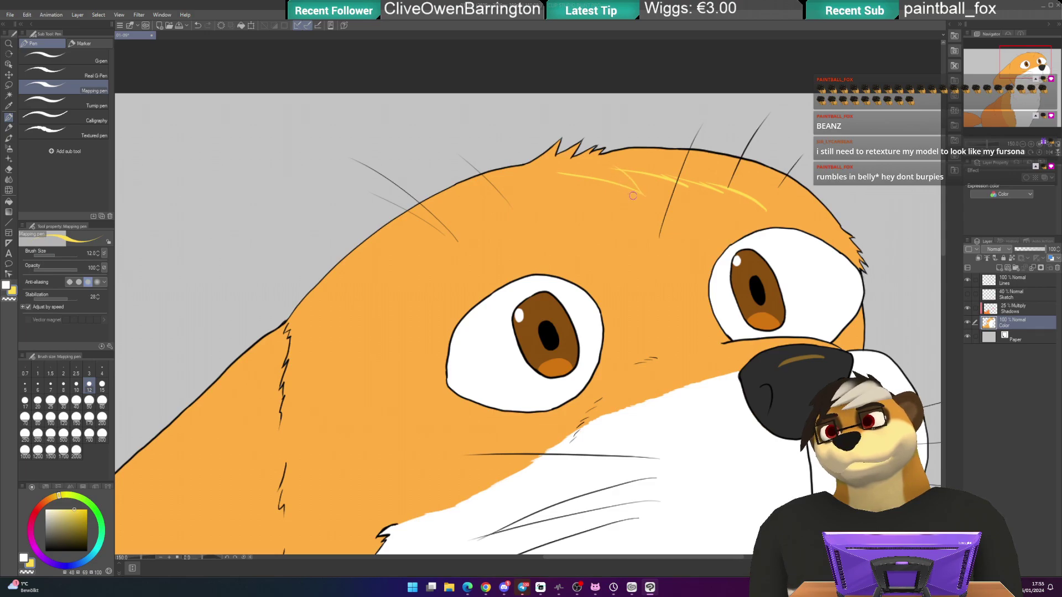
pyautogui.moveTo(642, 193); pyautogui.dragTo(605, 167)
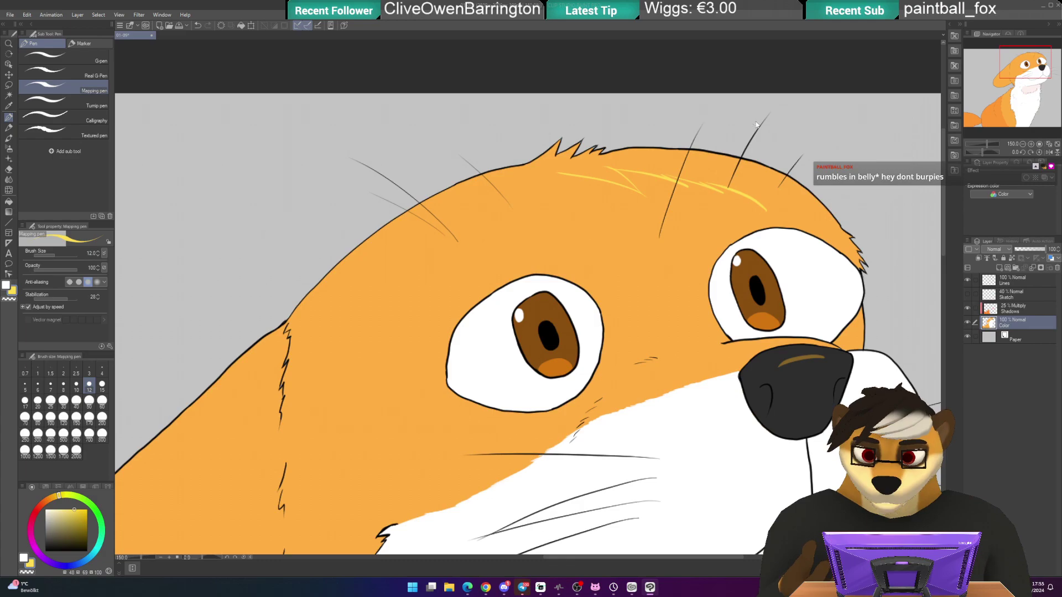
pyautogui.scroll(-1, 756, 121)
pyautogui.moveTo(755, 121); pyautogui.dragTo(828, 63)
pyautogui.scroll(-1, 463, 466)
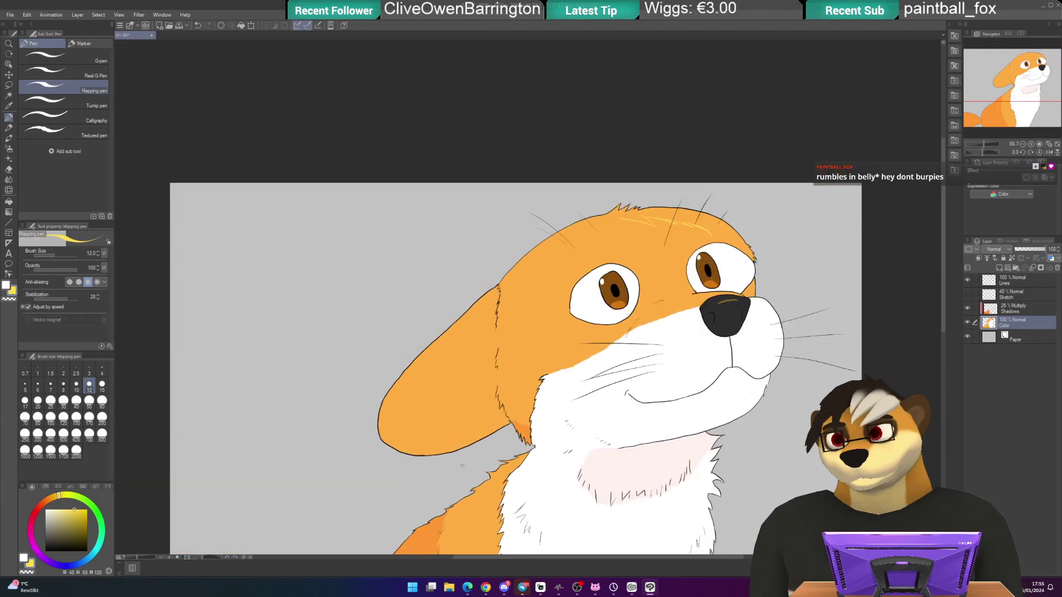
# - Add a short upward yellow stroke at the end of the forehead highlight above the far eye, undoing the extra strands beyond it
pyautogui.moveTo(462, 466); pyautogui.dragTo(521, 398)
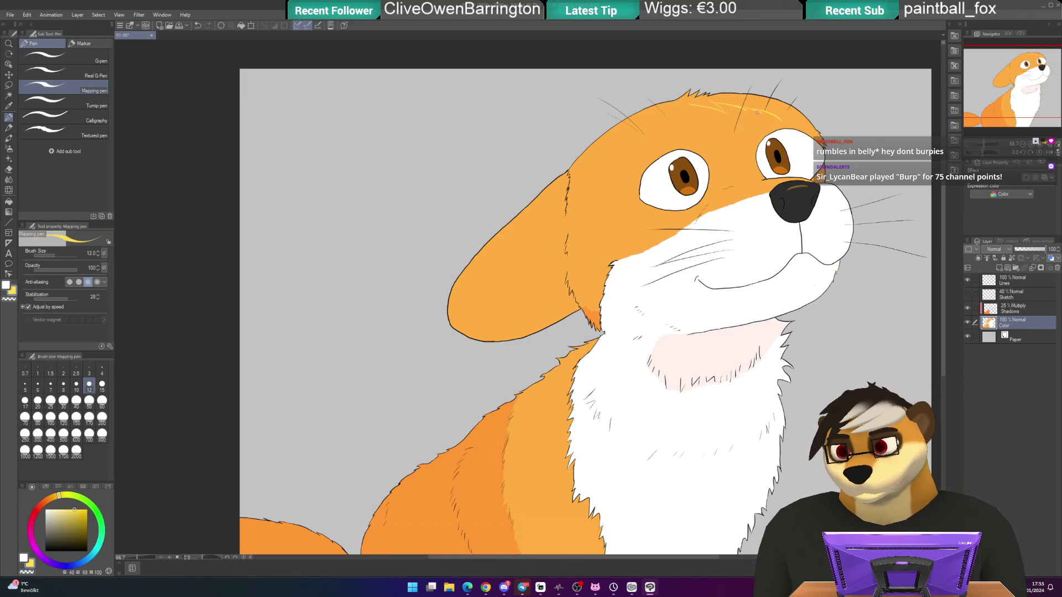
pyautogui.moveTo(714, 101)
pyautogui.mouseDown()
pyautogui.moveTo(792, 154)
pyautogui.moveTo(756, 101)
pyautogui.moveTo(782, 129)
pyautogui.moveTo(715, 94)
pyautogui.mouseUp()
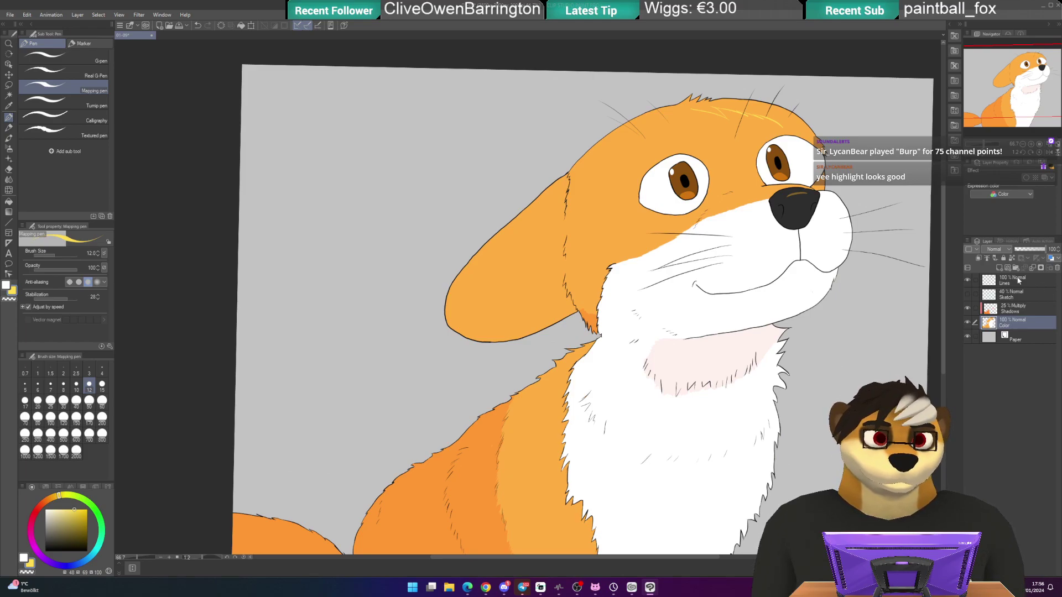
pyautogui.moveTo(786, 239); pyautogui.dragTo(739, 314)
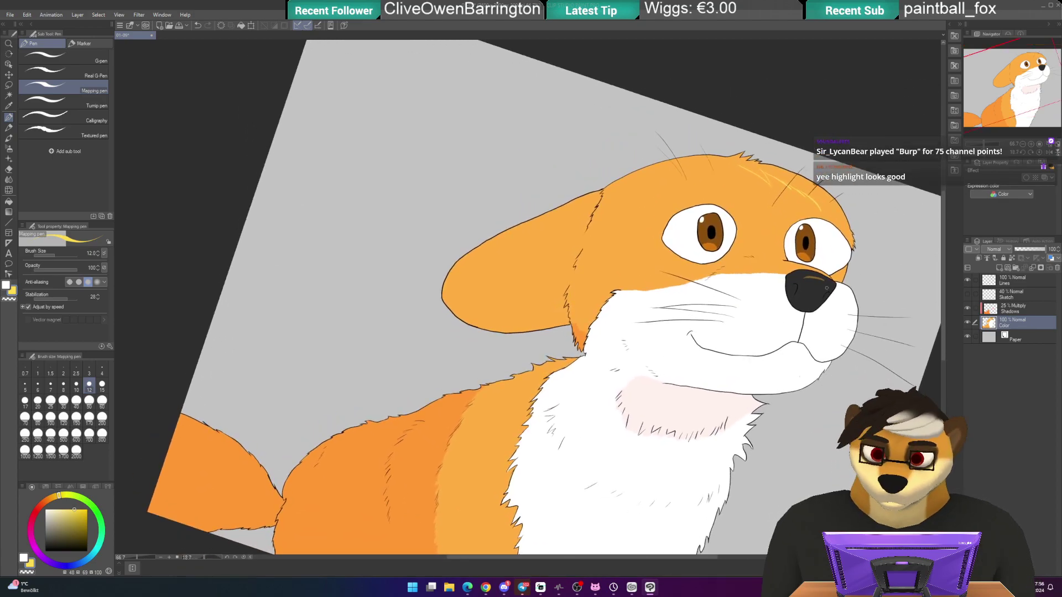
pyautogui.scroll(1, 860, 207)
pyautogui.scroll(2, 861, 207)
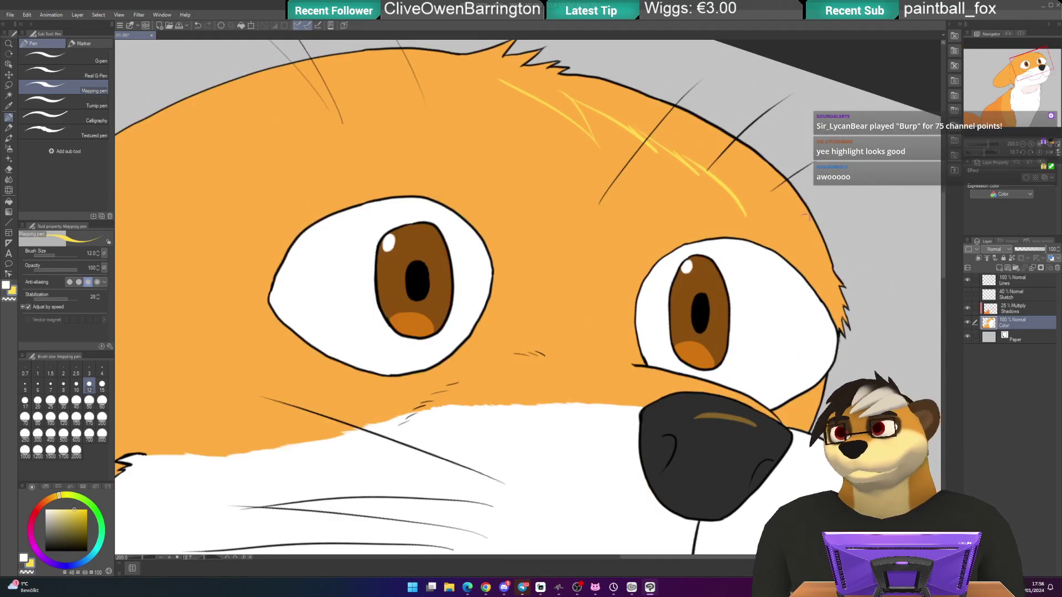
pyautogui.moveTo(817, 226); pyautogui.dragTo(759, 226)
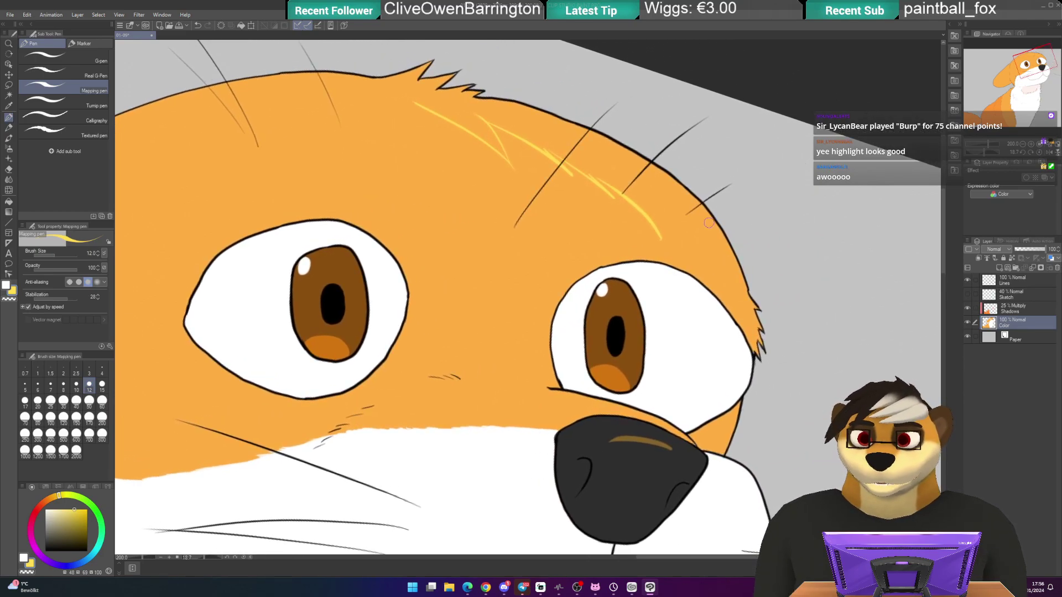
pyautogui.moveTo(658, 235)
pyautogui.mouseDown()
pyautogui.moveTo(670, 205)
pyautogui.moveTo(701, 233)
pyautogui.mouseUp()
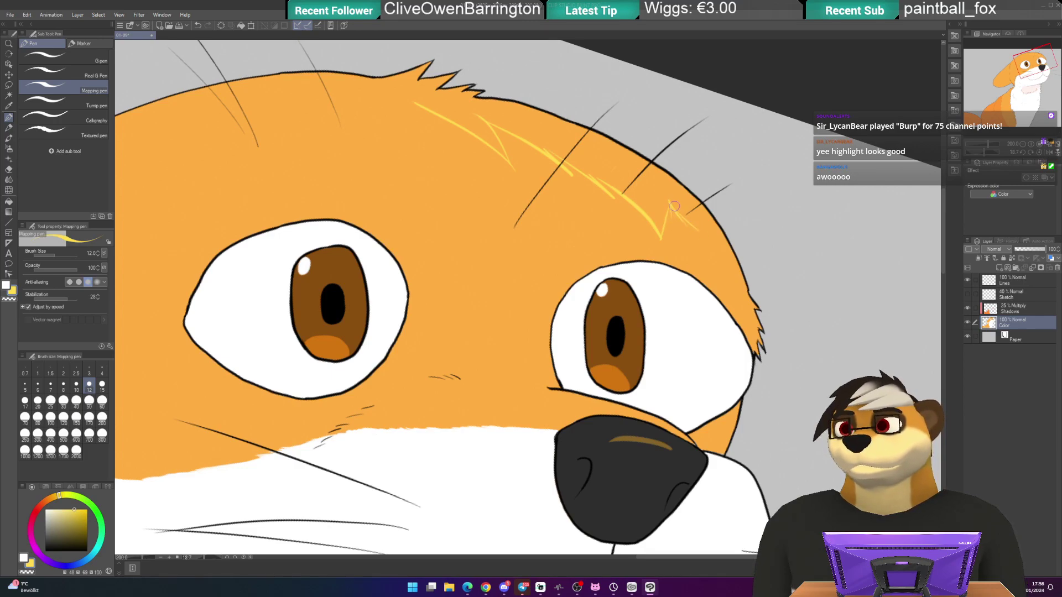
pyautogui.hotkey('ctrl', 'z')
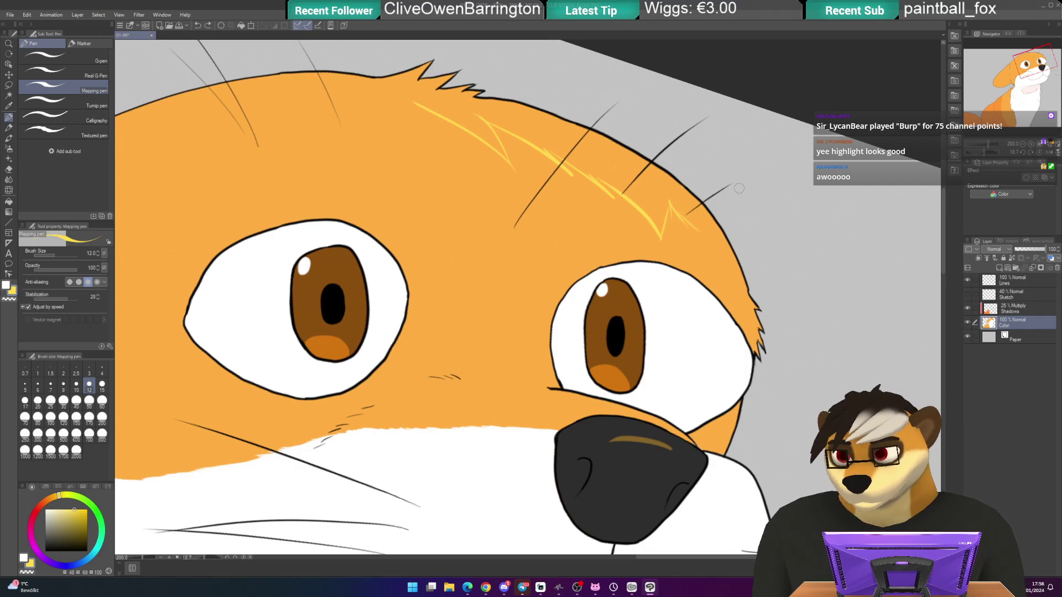
pyautogui.hotkey('ctrl', 'z')
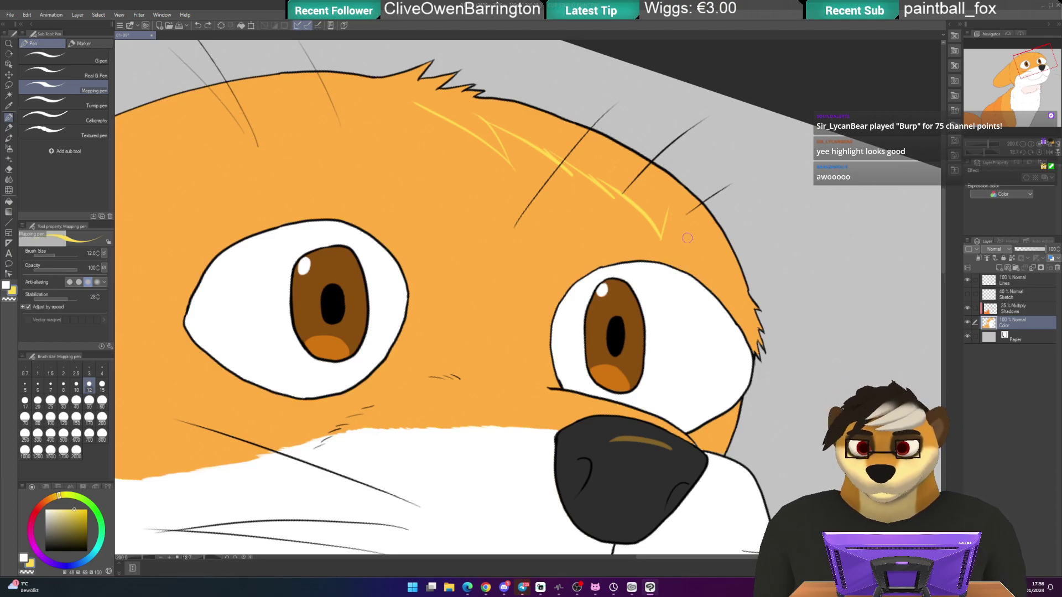
# - Continue the forehead highlight above the far eye with short slanted yellow strands that form a second pointed fur tip
pyautogui.moveTo(688, 237)
pyautogui.mouseDown()
pyautogui.moveTo(744, 235)
pyautogui.moveTo(711, 193)
pyautogui.mouseUp()
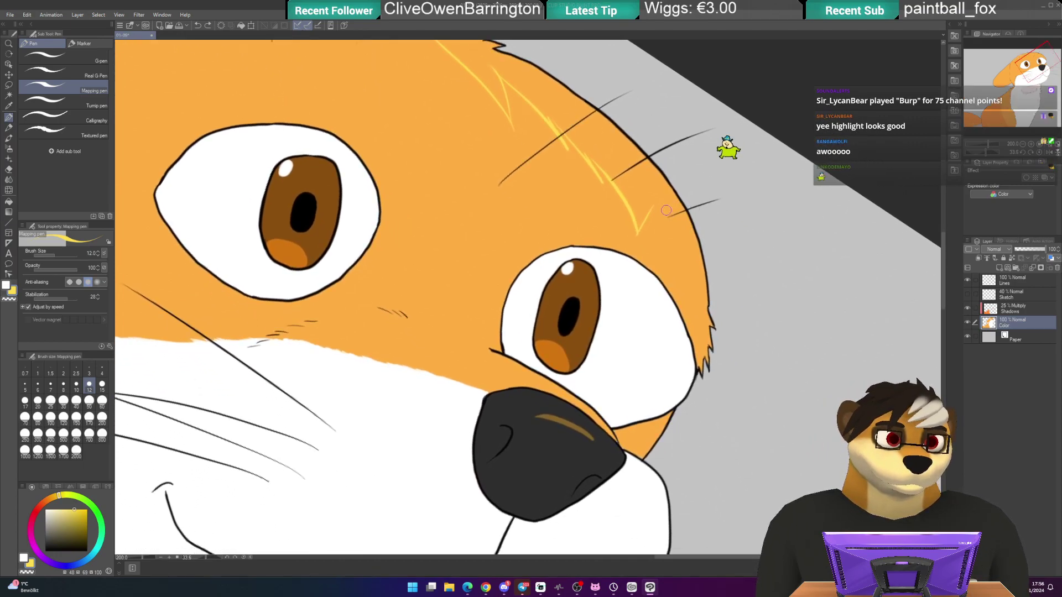
pyautogui.moveTo(653, 207); pyautogui.dragTo(665, 242)
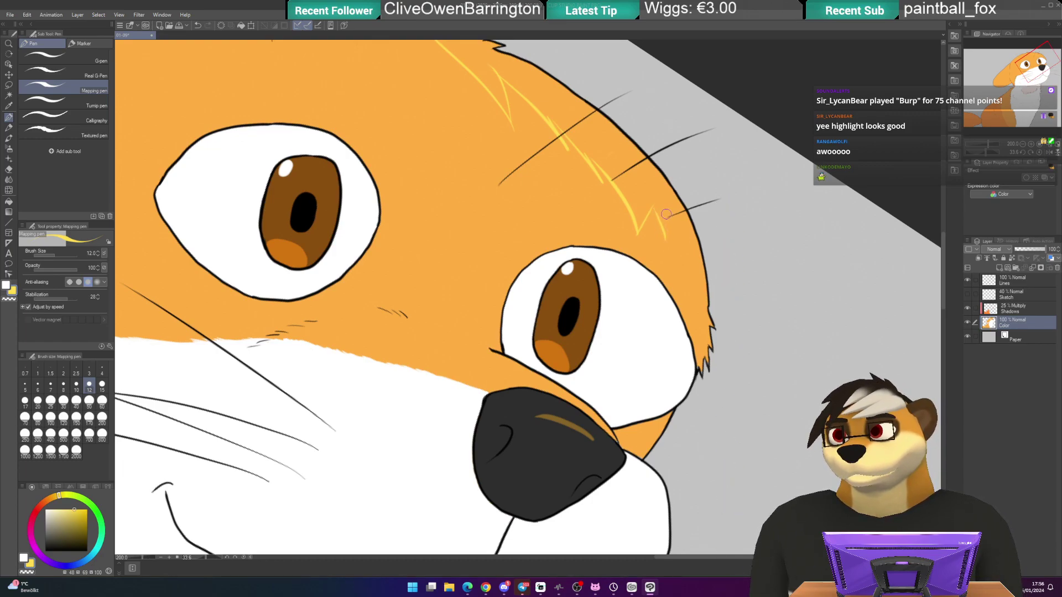
pyautogui.moveTo(662, 219); pyautogui.dragTo(672, 244)
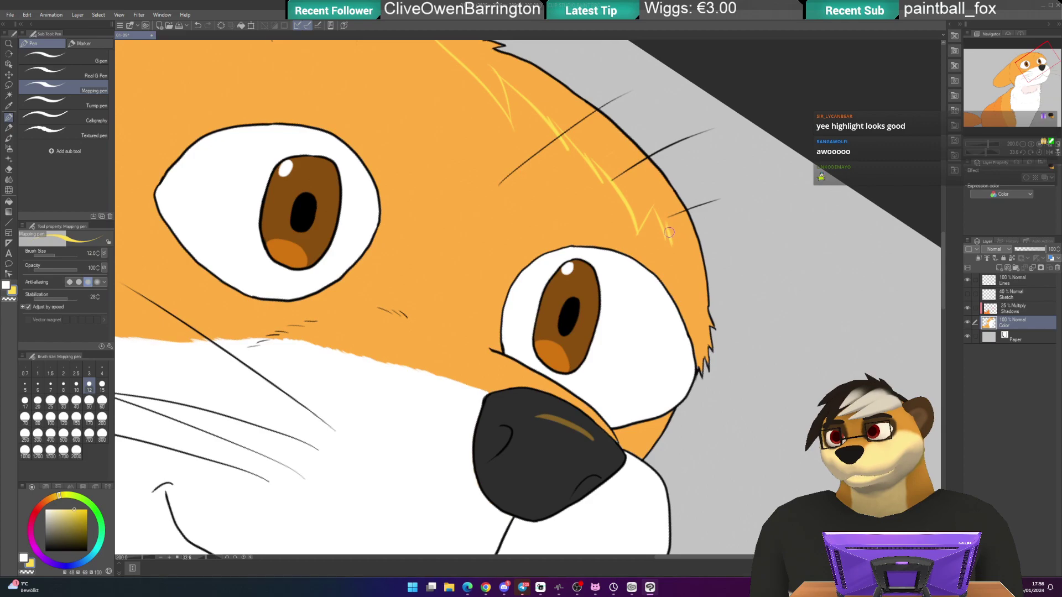
pyautogui.hotkey('ctrl', '@')
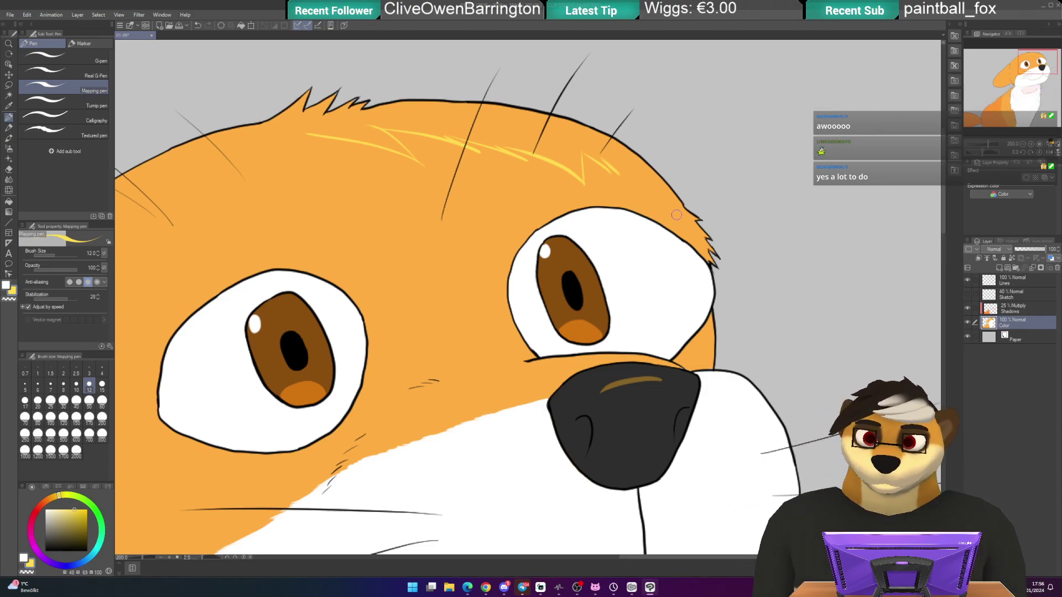
pyautogui.scroll(-1, 676, 214)
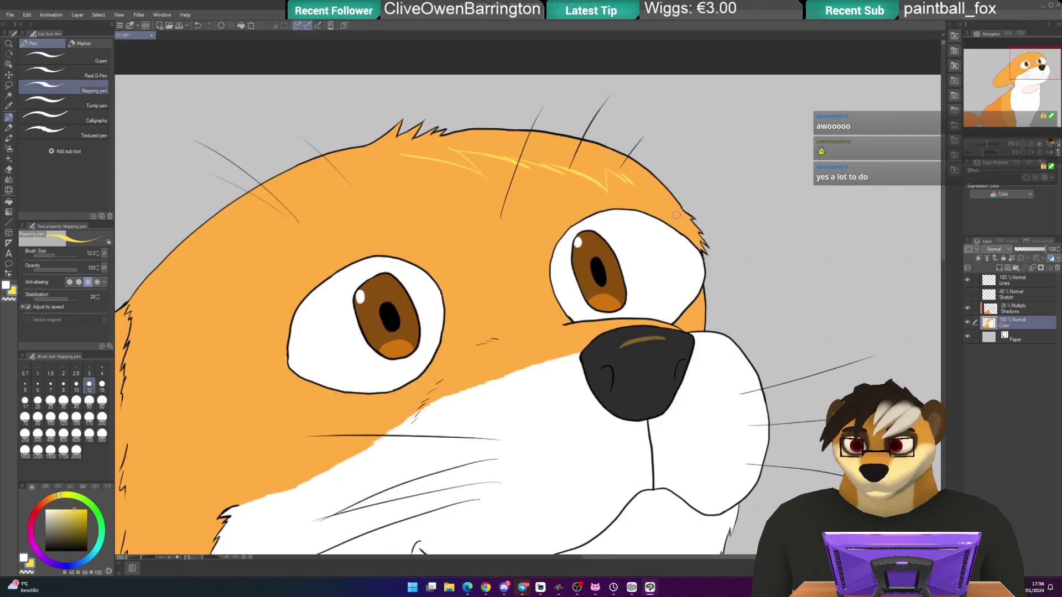
# - Make the Shadows layer active and sample the pale pink of the throat patch as the pen colour
pyautogui.moveTo(374, 230); pyautogui.dragTo(452, 156)
pyautogui.moveTo(419, 217)
pyautogui.mouseDown()
pyautogui.moveTo(450, 191)
pyautogui.moveTo(432, 209)
pyautogui.mouseUp()
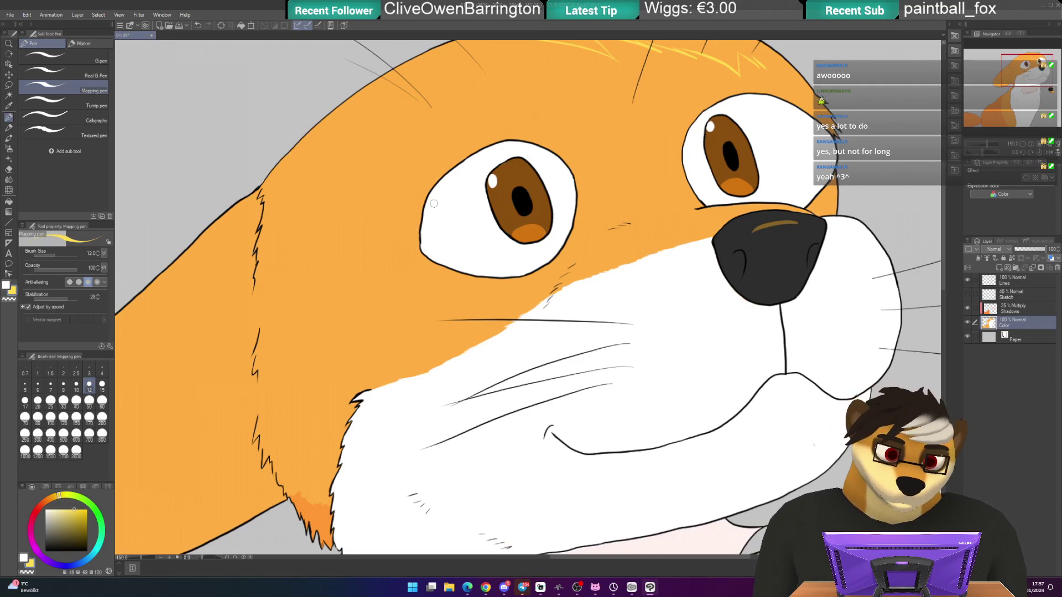
pyautogui.scroll(-1, 435, 207)
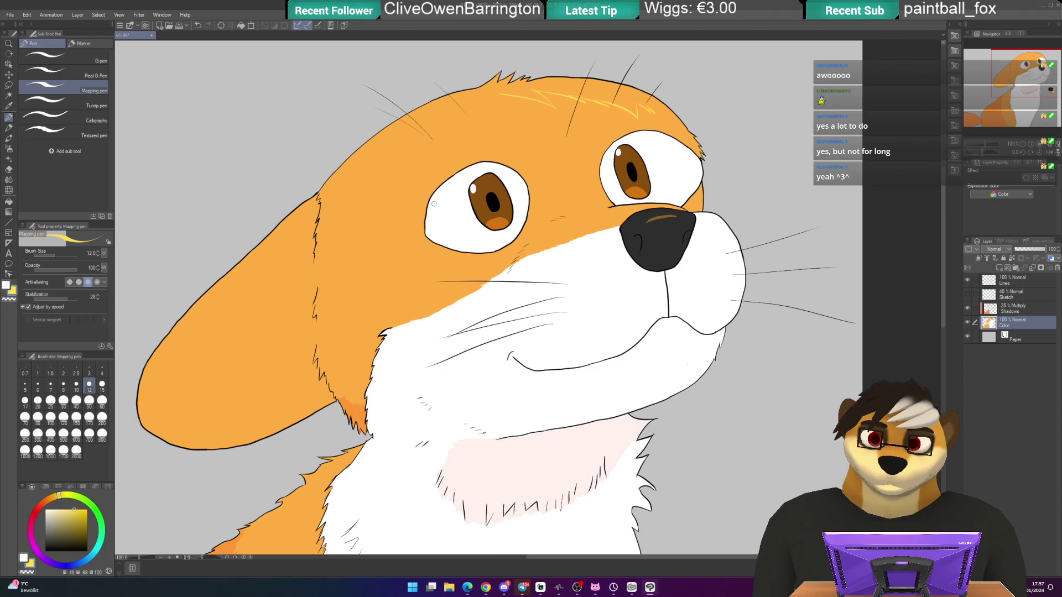
pyautogui.moveTo(439, 302); pyautogui.dragTo(472, 259)
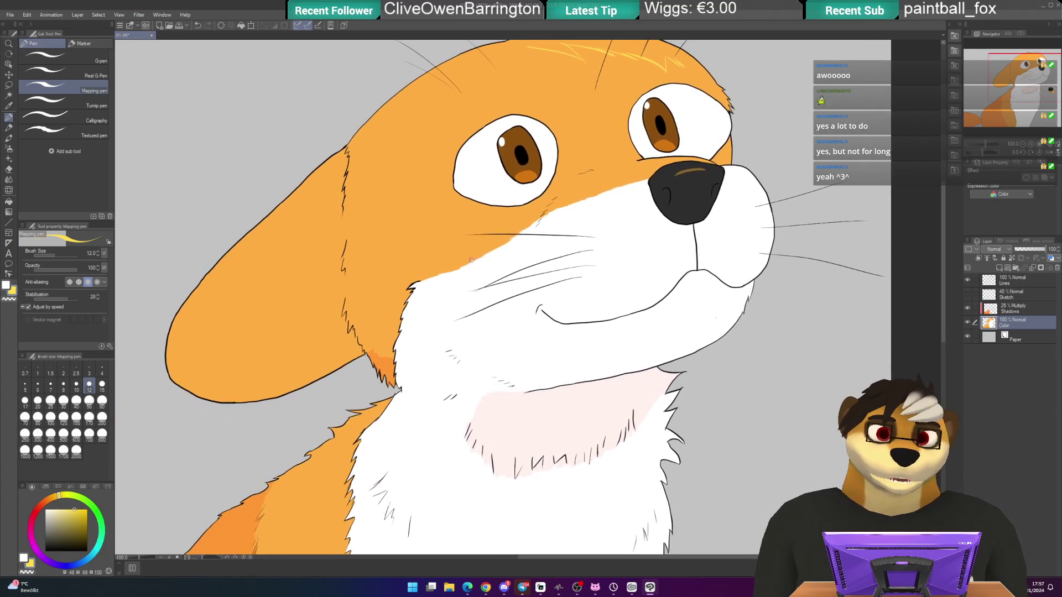
pyautogui.moveTo(438, 432); pyautogui.dragTo(506, 296)
pyautogui.moveTo(494, 442); pyautogui.dragTo(505, 303)
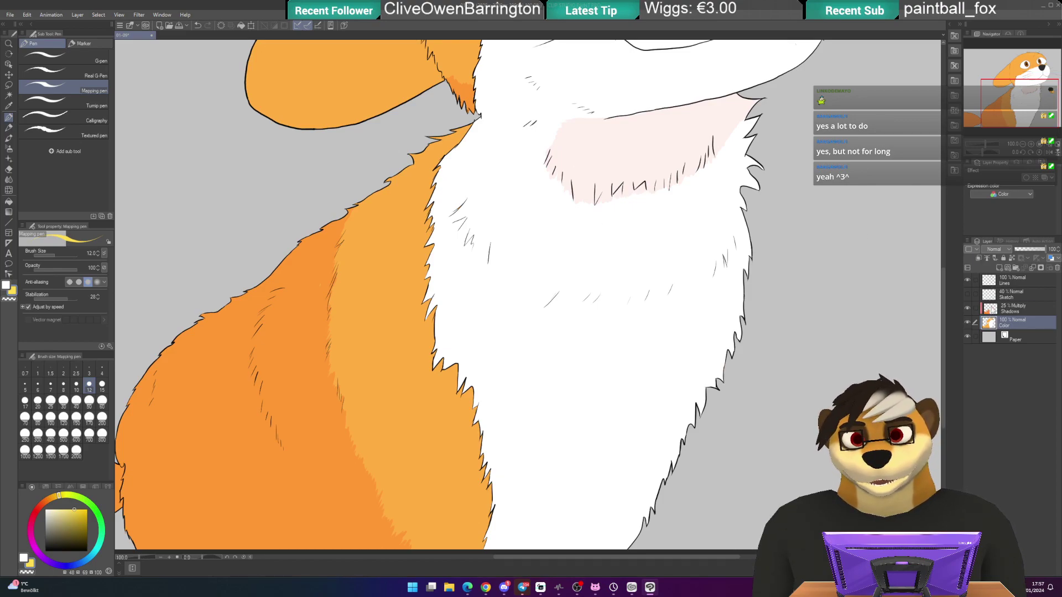
pyautogui.click(992, 311)
pyautogui.press('alt')
pyautogui.press('alt')
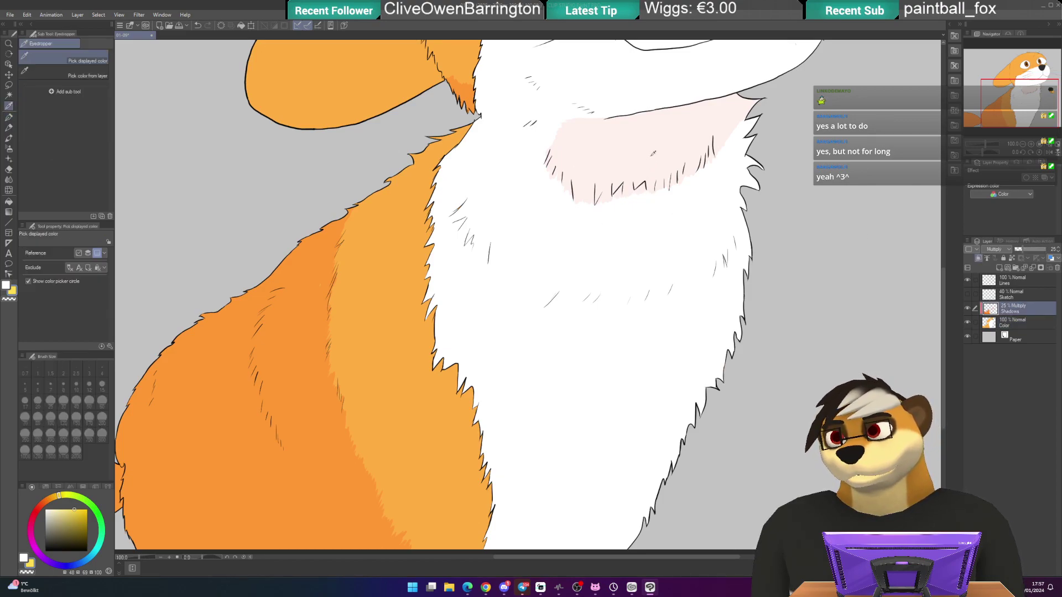
pyautogui.keyDown('alt'); pyautogui.click(652, 153); pyautogui.keyUp('alt')
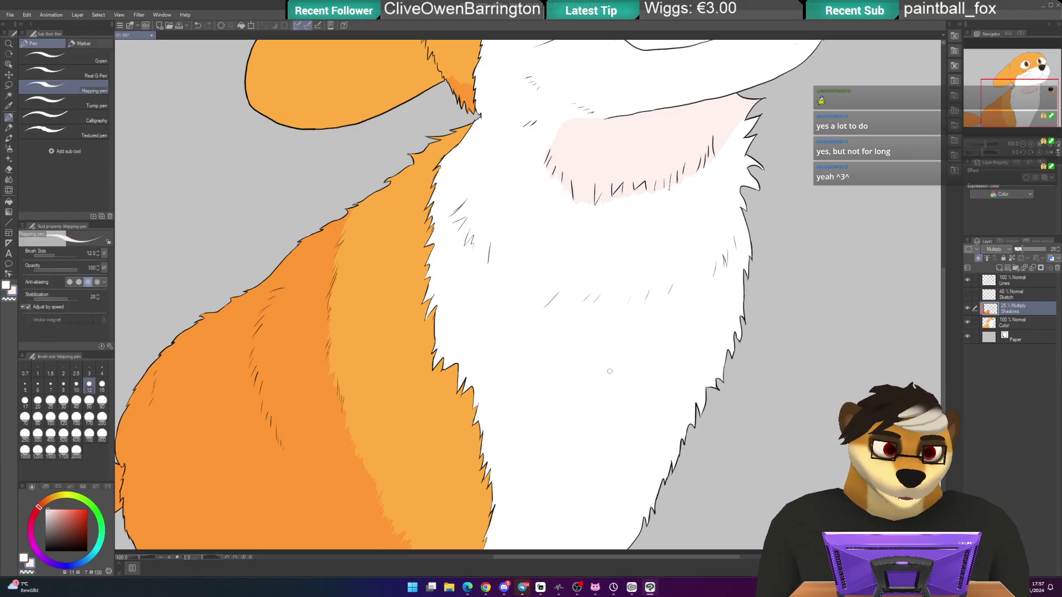
# - Shift the Mapping pen to a more saturated pink and set its size to 20 for shading the lower chest
pyautogui.moveTo(522, 412); pyautogui.dragTo(553, 348)
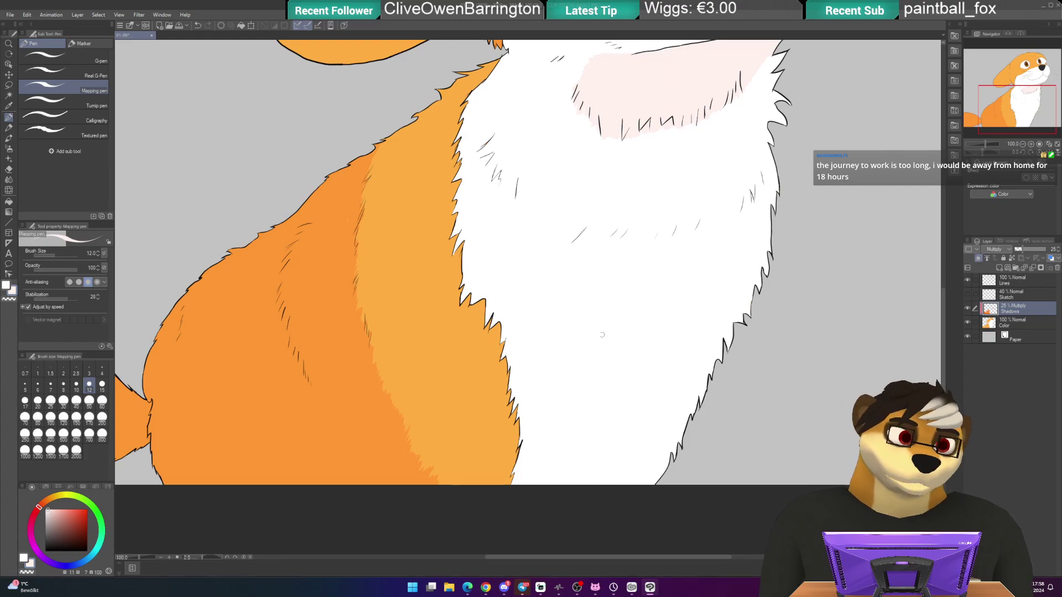
pyautogui.scroll(2, 525, 331)
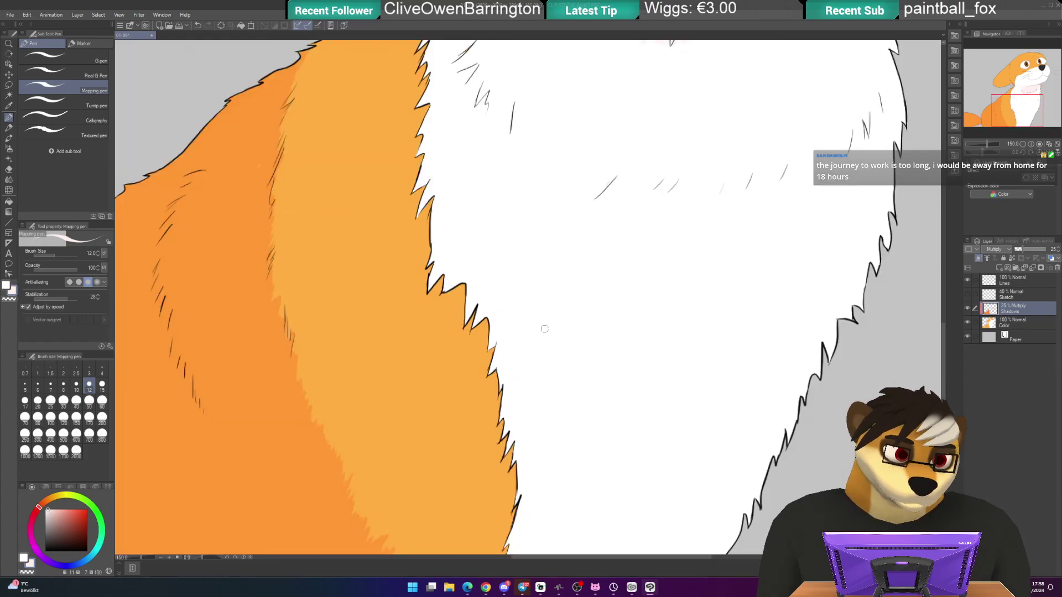
pyautogui.moveTo(531, 334); pyautogui.dragTo(618, 270)
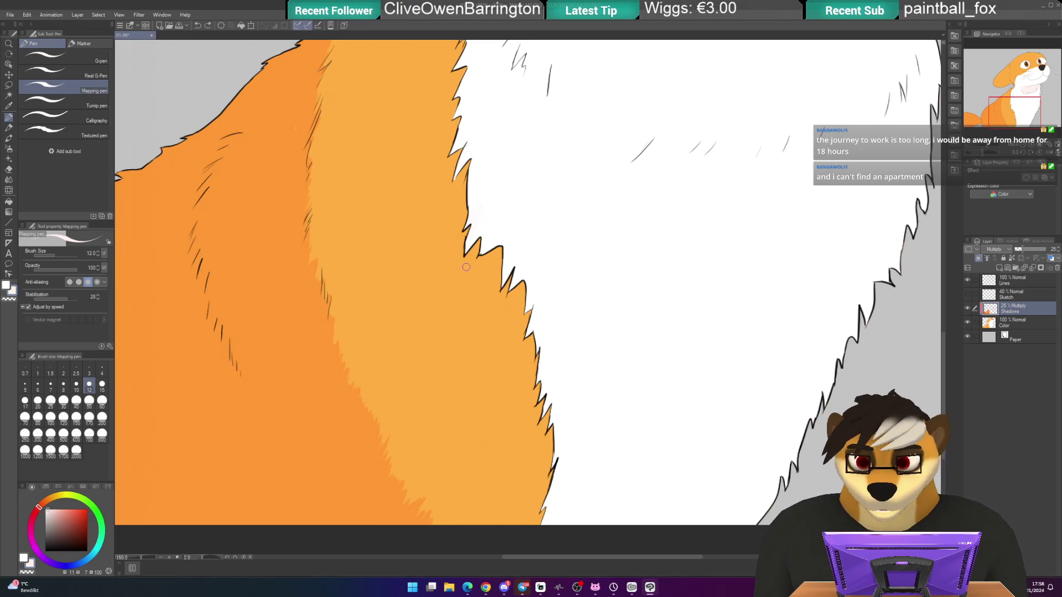
pyautogui.press('e')
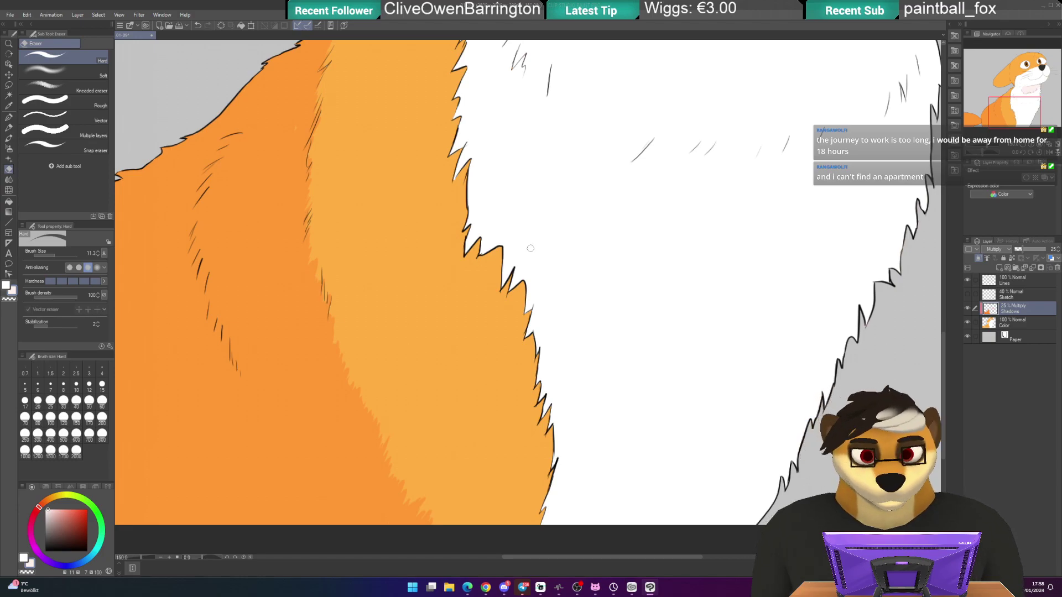
pyautogui.press('p')
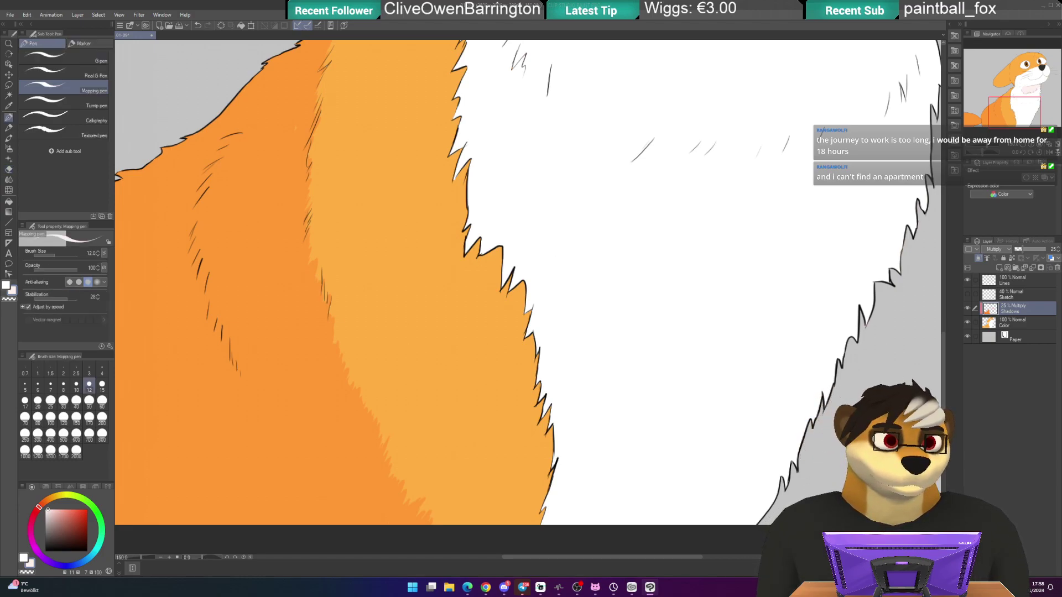
pyautogui.moveTo(866, 216); pyautogui.dragTo(750, 455)
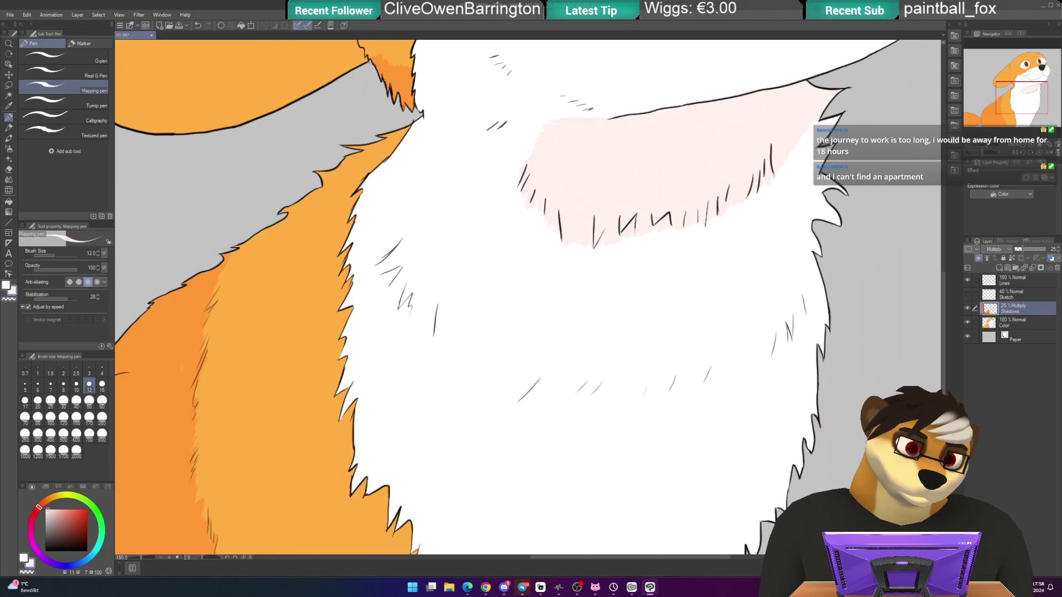
pyautogui.click(56, 509)
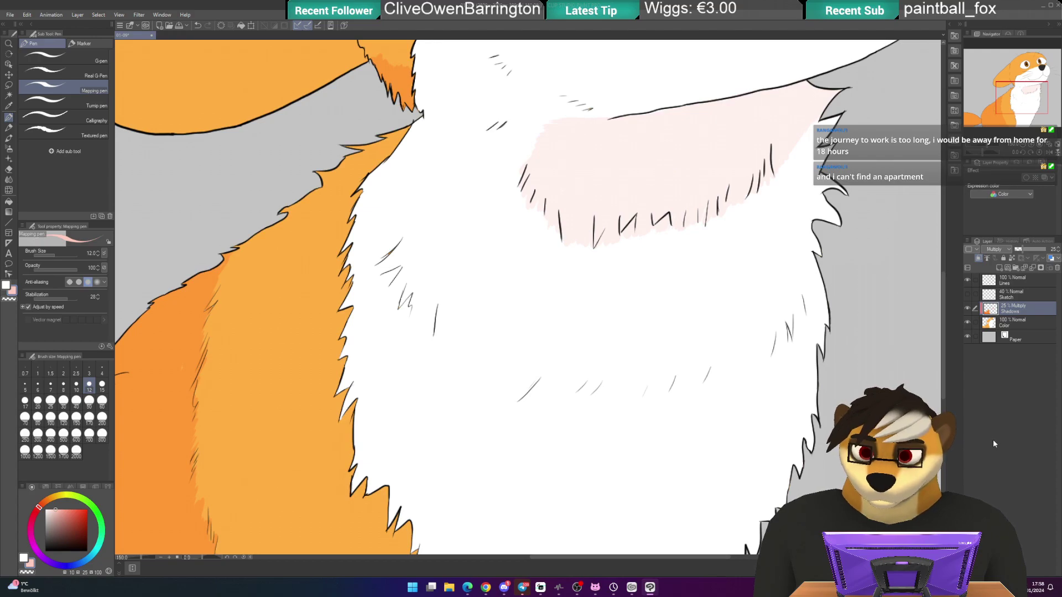
pyautogui.moveTo(538, 410); pyautogui.dragTo(573, 276)
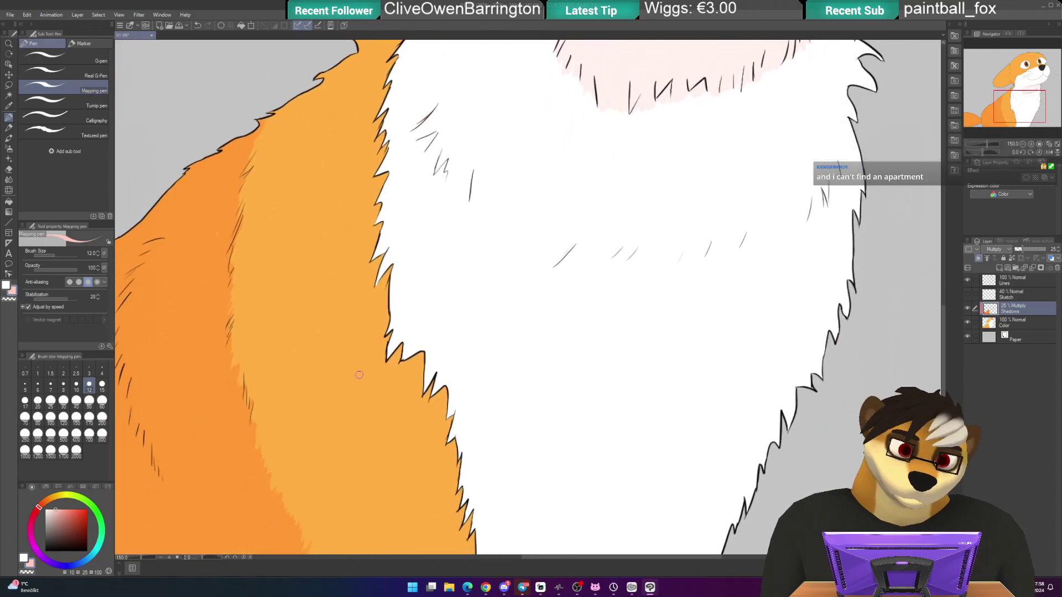
pyautogui.click(37, 401)
# - Paint short, tapered pink fur shadow strokes along both side edges of the lower white chest on the Shadows layer
pyautogui.moveTo(476, 398); pyautogui.dragTo(485, 349)
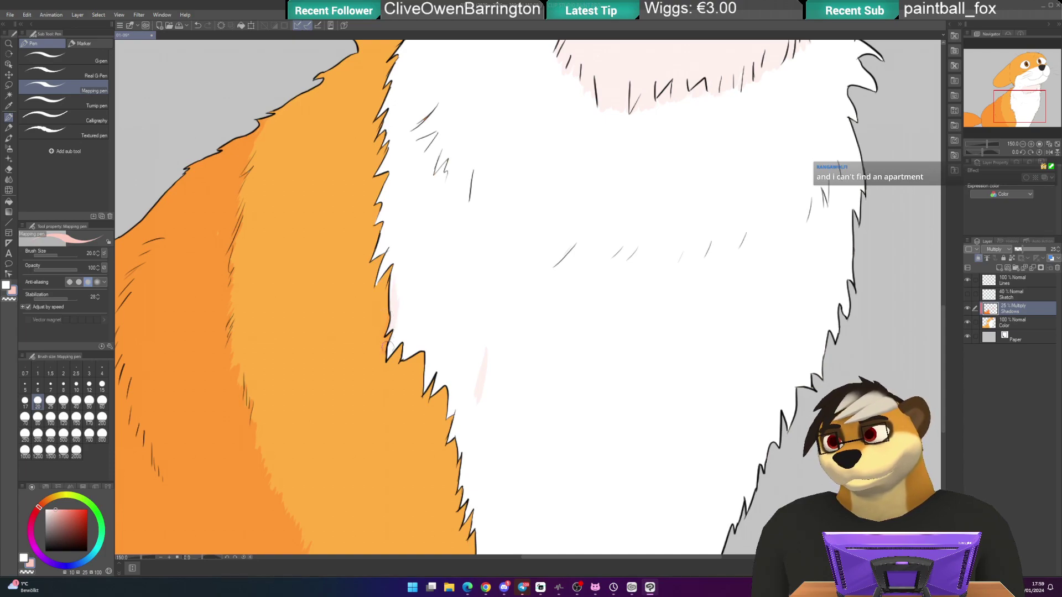
pyautogui.moveTo(408, 308); pyautogui.dragTo(407, 352)
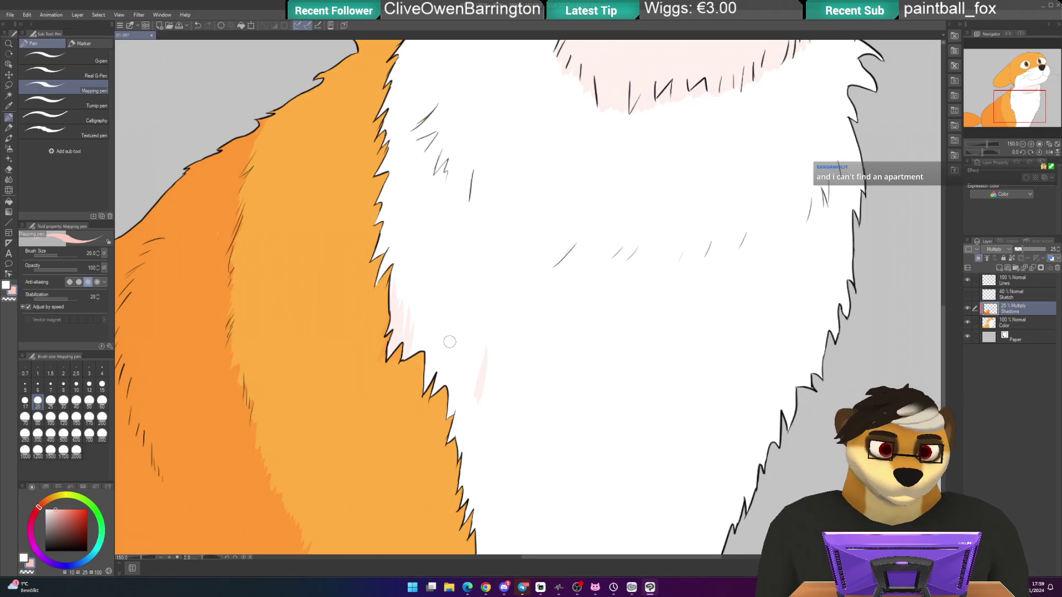
pyautogui.moveTo(742, 457); pyautogui.dragTo(743, 413)
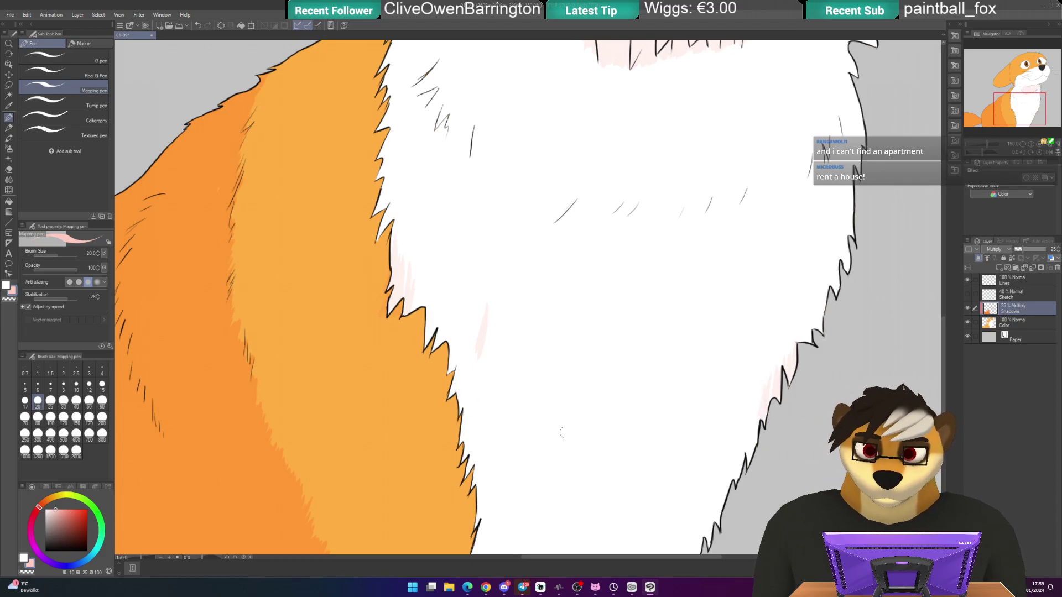
pyautogui.moveTo(762, 386); pyautogui.dragTo(735, 444)
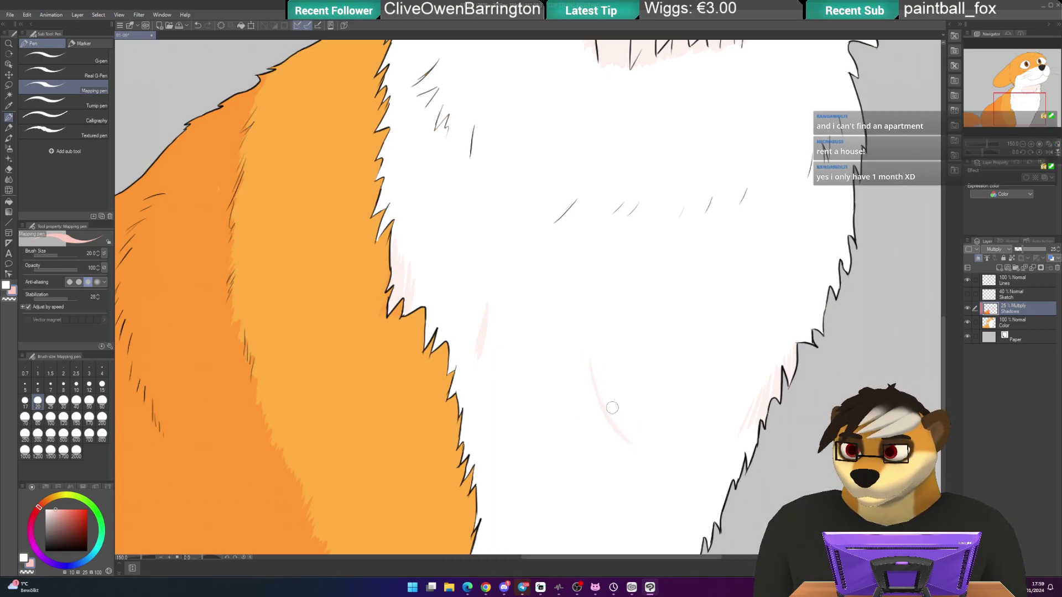
# - Build up a curved pink fur shadow across the lower chest with overlapping tapered strokes that meet in a downward point
pyautogui.moveTo(622, 383)
pyautogui.mouseDown()
pyautogui.moveTo(613, 423)
pyautogui.moveTo(618, 407)
pyautogui.moveTo(627, 443)
pyautogui.moveTo(634, 429)
pyautogui.moveTo(640, 446)
pyautogui.moveTo(645, 406)
pyautogui.moveTo(658, 448)
pyautogui.mouseUp()
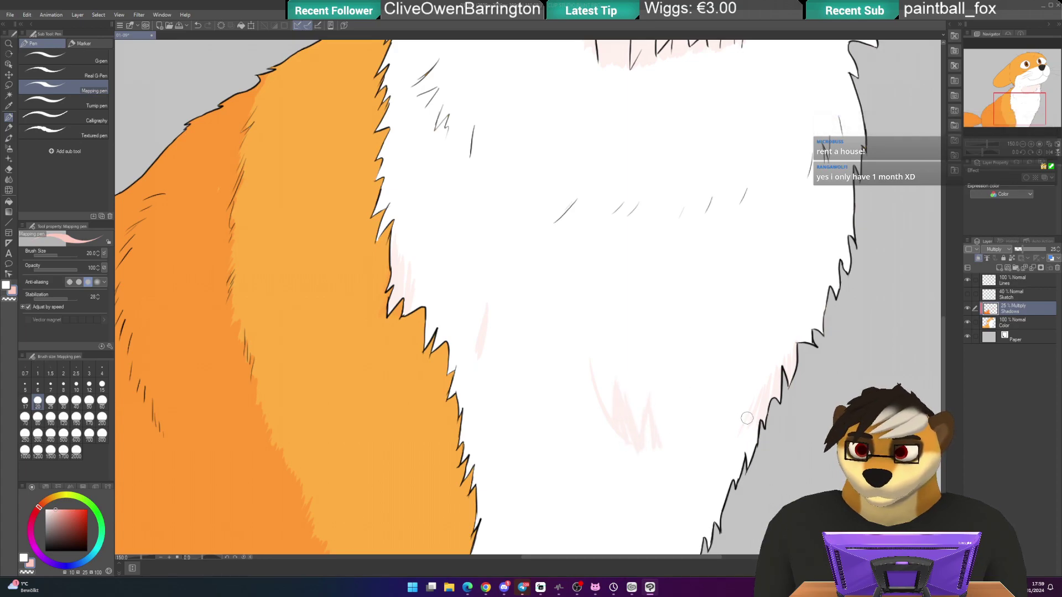
pyautogui.moveTo(720, 430); pyautogui.dragTo(702, 459)
pyautogui.moveTo(662, 410); pyautogui.dragTo(664, 459)
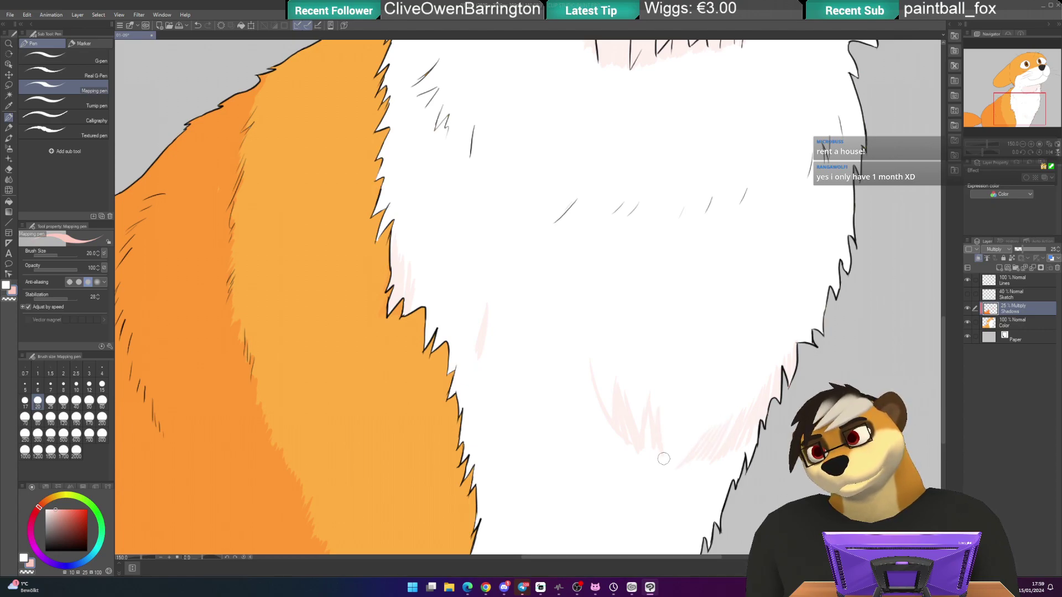
pyautogui.moveTo(662, 415); pyautogui.dragTo(676, 464)
pyautogui.moveTo(677, 417); pyautogui.dragTo(693, 458)
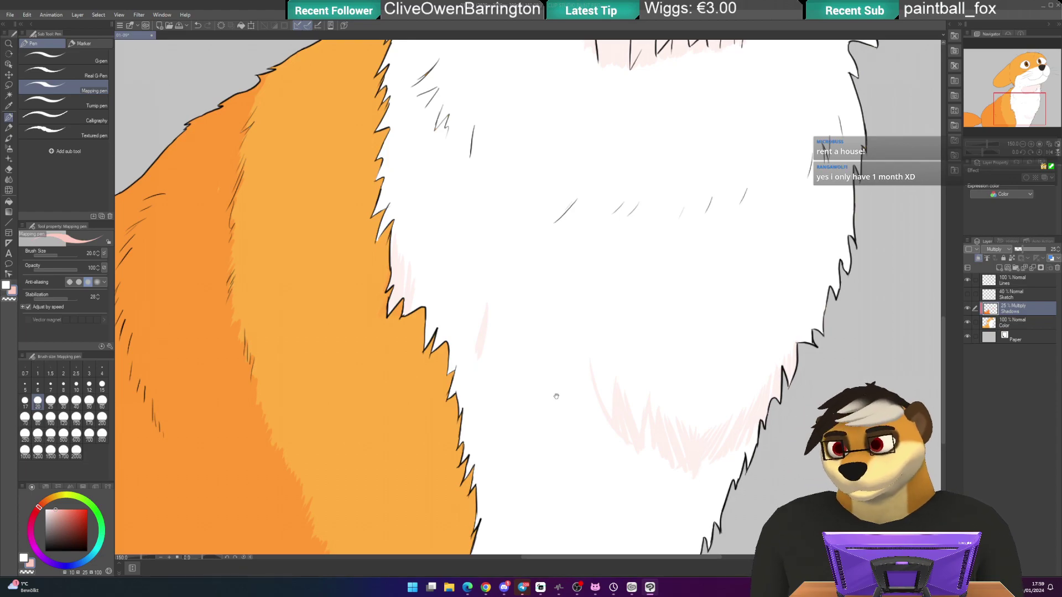
pyautogui.moveTo(596, 387); pyautogui.dragTo(634, 344)
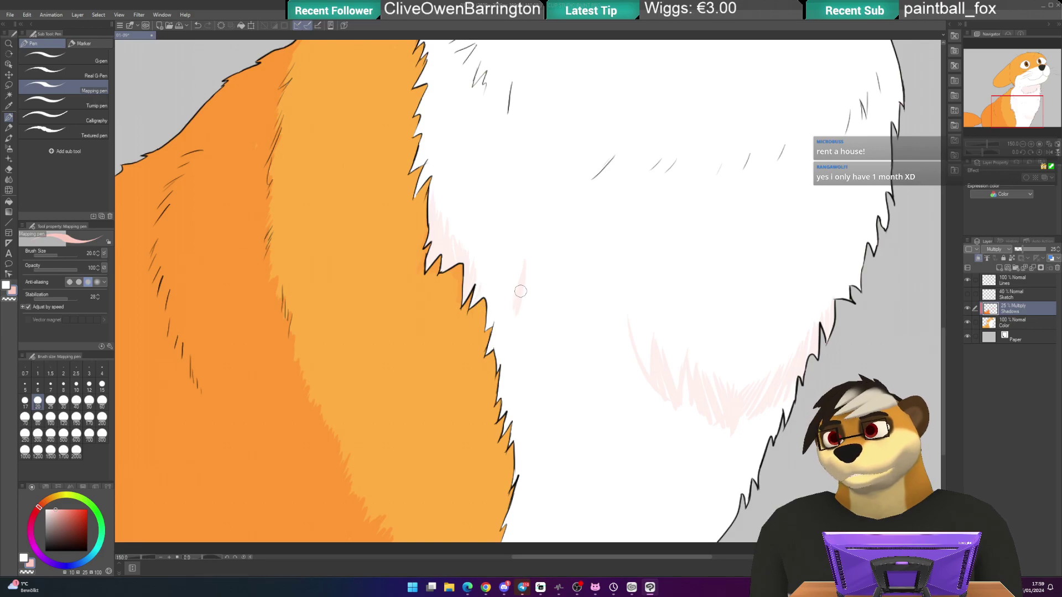
# - Extend the pink fur shadow with tapered strokes from the chest's left fur edge across to the existing curved shadow
pyautogui.moveTo(513, 287); pyautogui.dragTo(508, 330)
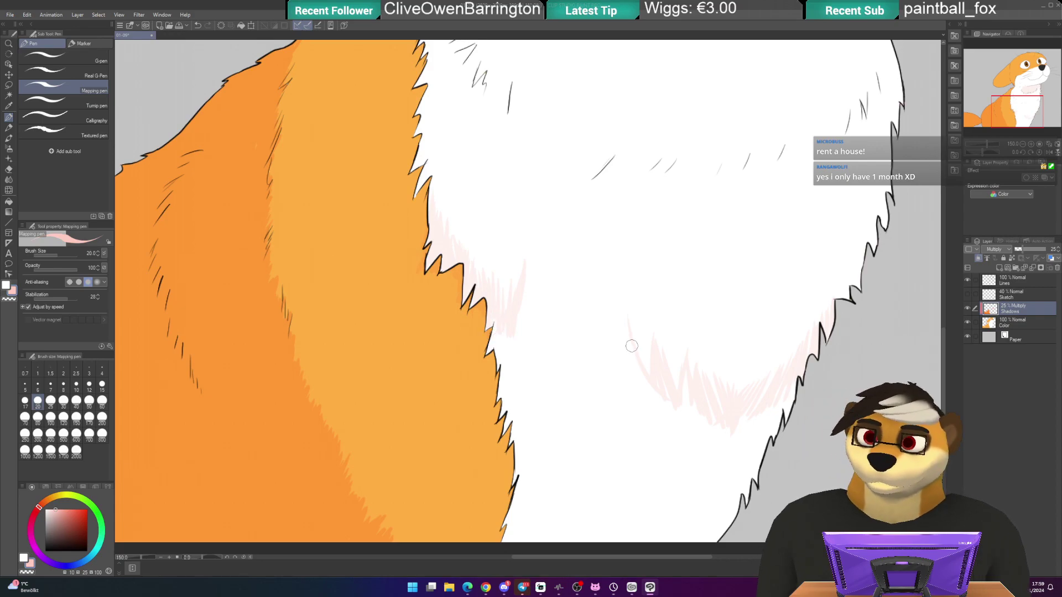
pyautogui.moveTo(622, 330)
pyautogui.mouseDown()
pyautogui.moveTo(620, 380)
pyautogui.moveTo(607, 343)
pyautogui.mouseUp()
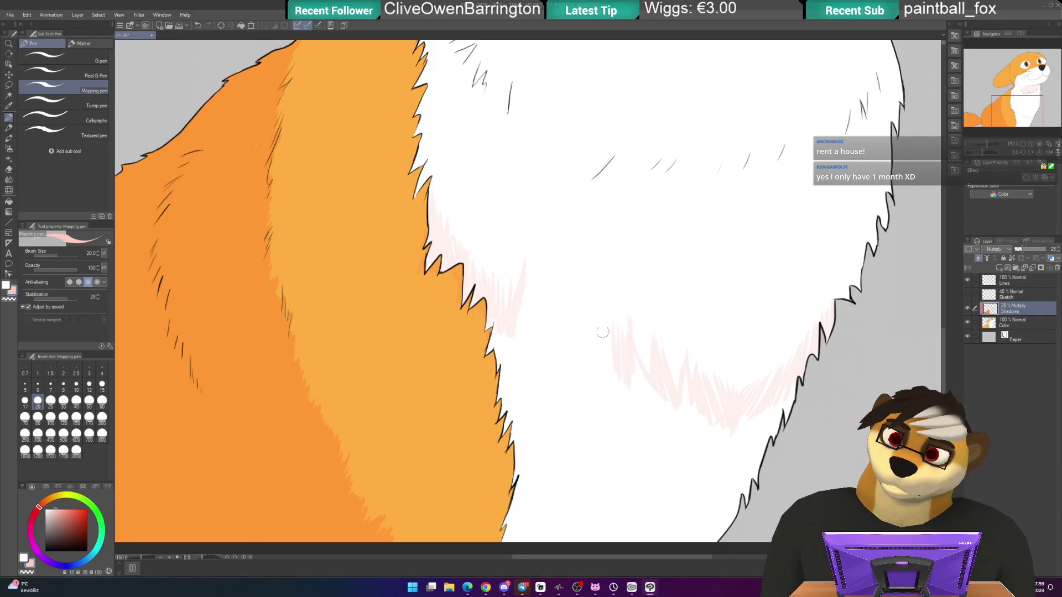
pyautogui.moveTo(526, 298); pyautogui.dragTo(536, 349)
pyautogui.moveTo(536, 300); pyautogui.dragTo(565, 367)
pyautogui.moveTo(556, 296); pyautogui.dragTo(578, 374)
pyautogui.moveTo(569, 313); pyautogui.dragTo(590, 367)
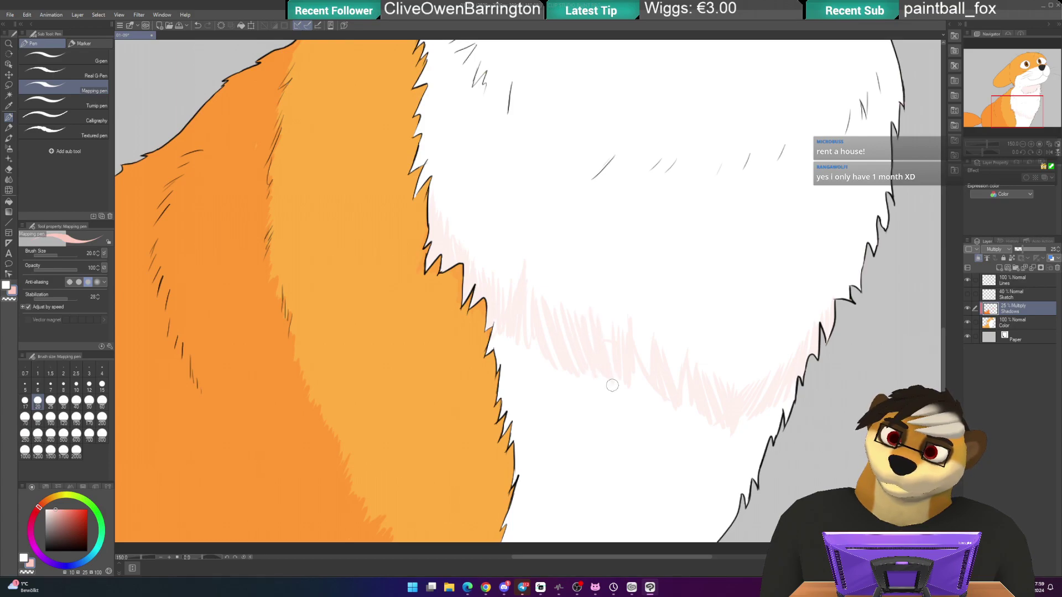
# - Set the Mapping pen size to 30 and shade the white chest's lower right edge down to the canvas bottom in pink
pyautogui.moveTo(626, 422); pyautogui.dragTo(627, 331)
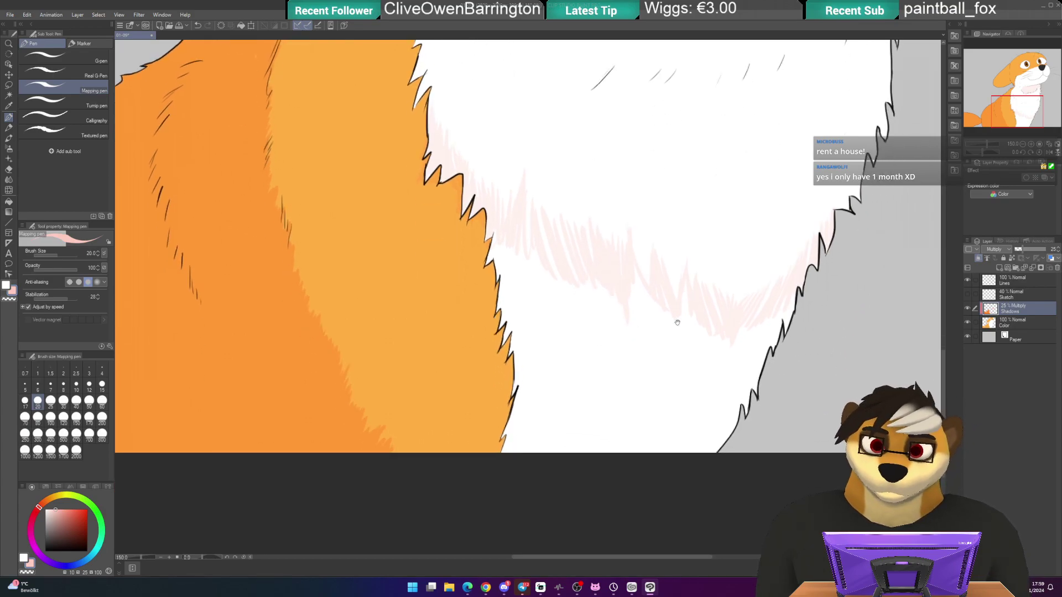
pyautogui.click(63, 401)
pyautogui.moveTo(725, 354)
pyautogui.mouseDown()
pyautogui.moveTo(772, 330)
pyautogui.moveTo(794, 300)
pyautogui.moveTo(718, 449)
pyautogui.moveTo(770, 369)
pyautogui.moveTo(705, 451)
pyautogui.mouseUp()
pyautogui.moveTo(738, 383); pyautogui.dragTo(684, 461)
pyautogui.moveTo(722, 403); pyautogui.dragTo(677, 431)
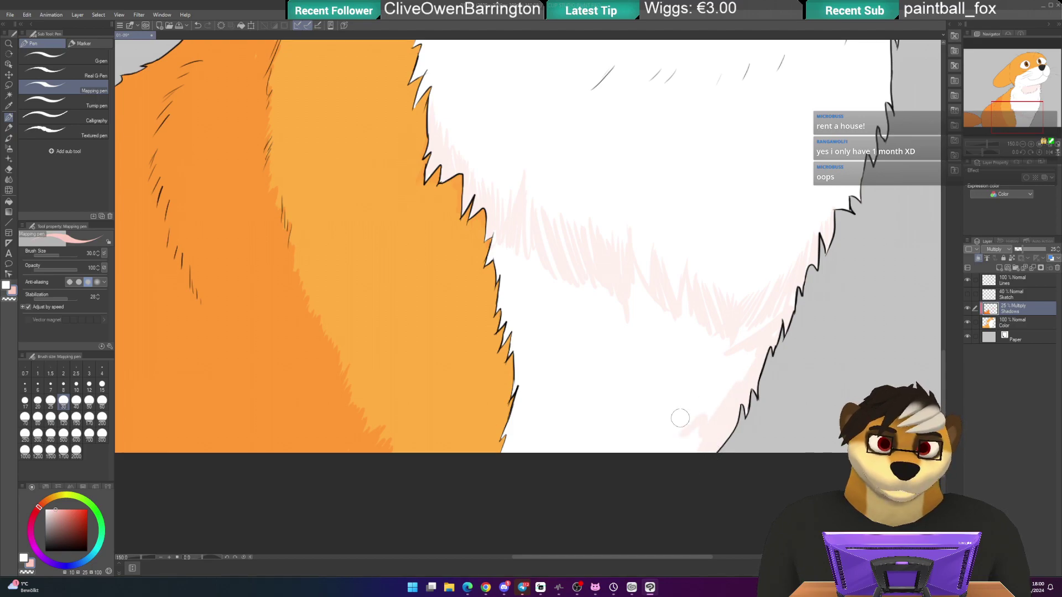
# - Block in pink shadow strokes along the lower chest's left edge and base, and widen the shadow at the right edge
pyautogui.moveTo(491, 248); pyautogui.dragTo(503, 320)
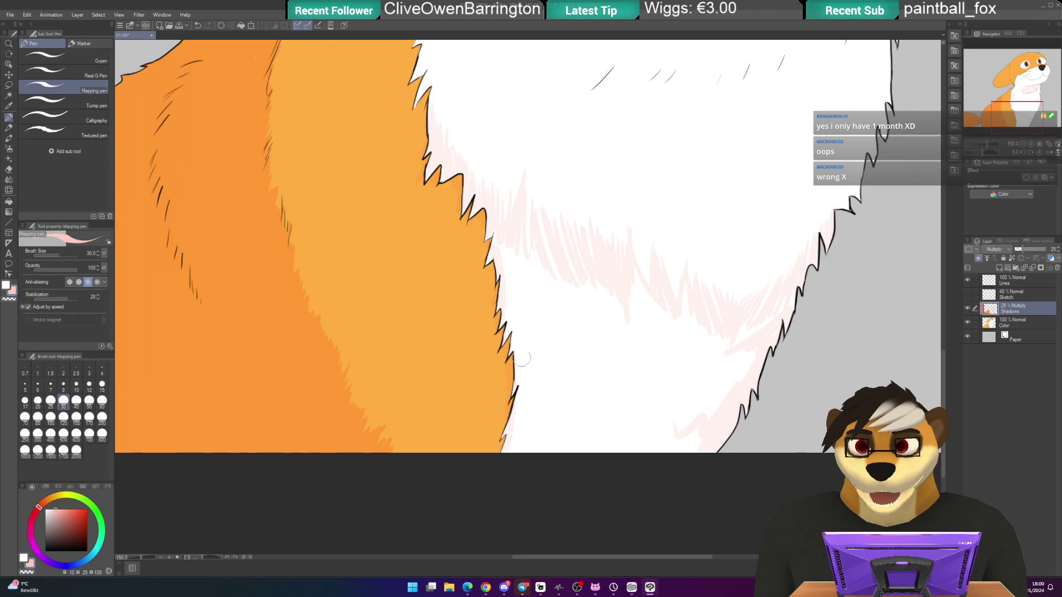
pyautogui.moveTo(523, 375)
pyautogui.mouseDown()
pyautogui.moveTo(523, 452)
pyautogui.moveTo(523, 412)
pyautogui.moveTo(517, 423)
pyautogui.moveTo(561, 377)
pyautogui.mouseUp()
pyautogui.moveTo(614, 412)
pyautogui.mouseDown()
pyautogui.moveTo(608, 450)
pyautogui.moveTo(657, 392)
pyautogui.moveTo(679, 400)
pyautogui.mouseUp()
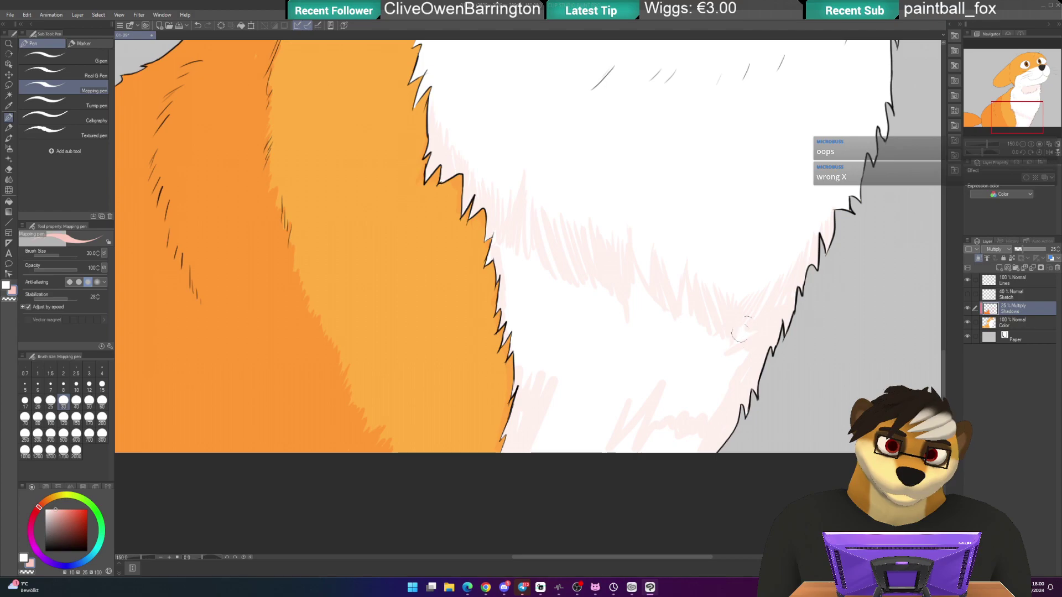
pyautogui.moveTo(738, 352); pyautogui.dragTo(692, 415)
pyautogui.moveTo(762, 322); pyautogui.dragTo(681, 446)
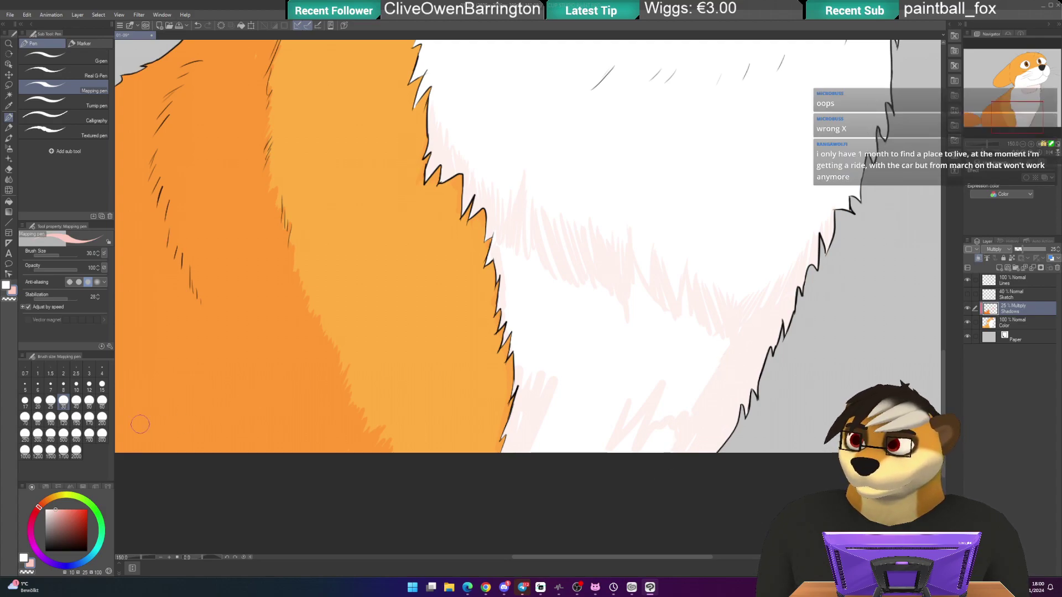
# - Increase the pen size to 50 and fill all remaining white below the chest fur line with solid pink shadow
pyautogui.click(90, 407)
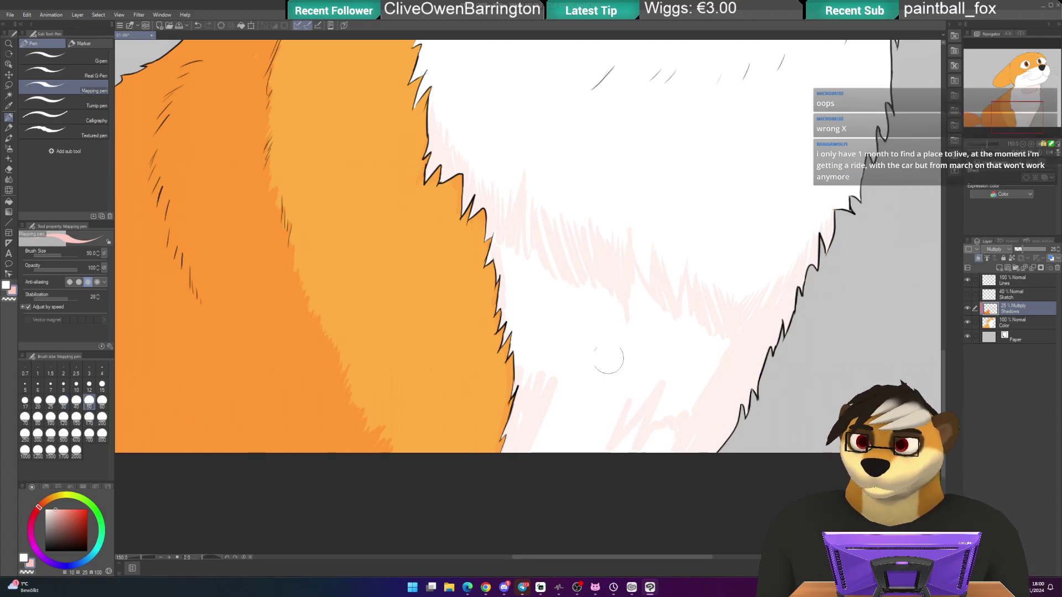
pyautogui.moveTo(526, 280)
pyautogui.mouseDown()
pyautogui.moveTo(544, 374)
pyautogui.moveTo(532, 288)
pyautogui.moveTo(539, 428)
pyautogui.moveTo(540, 342)
pyautogui.moveTo(518, 447)
pyautogui.mouseUp()
pyautogui.moveTo(518, 447)
pyautogui.mouseDown()
pyautogui.moveTo(572, 330)
pyautogui.moveTo(524, 475)
pyautogui.moveTo(547, 383)
pyautogui.moveTo(548, 278)
pyautogui.moveTo(572, 389)
pyautogui.moveTo(553, 493)
pyautogui.moveTo(577, 352)
pyautogui.moveTo(565, 405)
pyautogui.moveTo(591, 459)
pyautogui.mouseUp()
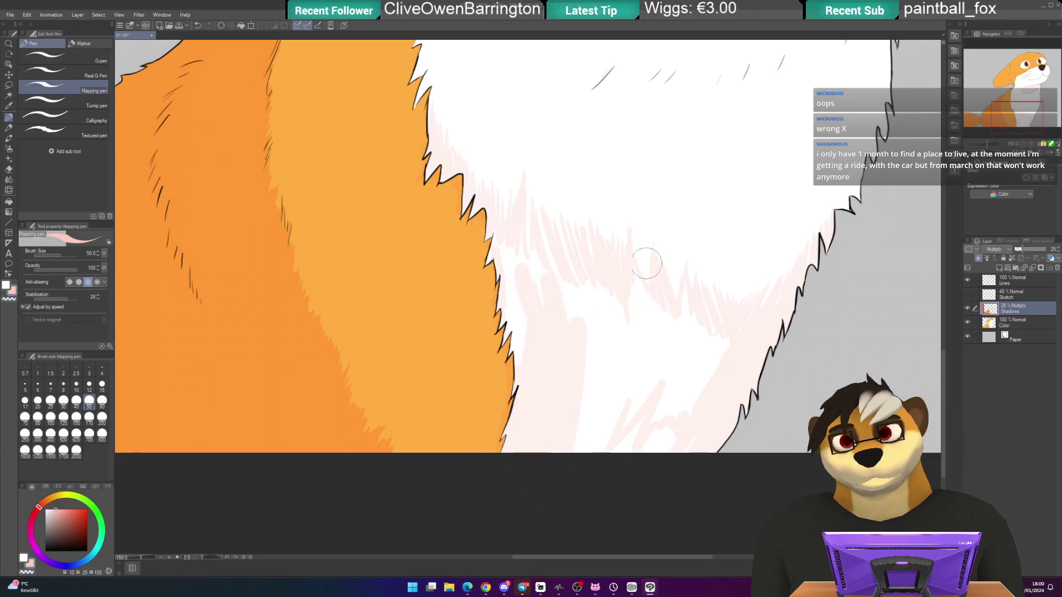
pyautogui.moveTo(553, 290)
pyautogui.mouseDown()
pyautogui.moveTo(646, 311)
pyautogui.moveTo(726, 343)
pyautogui.moveTo(546, 296)
pyautogui.moveTo(763, 366)
pyautogui.moveTo(571, 315)
pyautogui.moveTo(758, 380)
pyautogui.moveTo(572, 335)
pyautogui.moveTo(744, 401)
pyautogui.moveTo(591, 358)
pyautogui.moveTo(744, 420)
pyautogui.moveTo(606, 380)
pyautogui.moveTo(740, 439)
pyautogui.moveTo(600, 401)
pyautogui.moveTo(721, 447)
pyautogui.moveTo(582, 413)
pyautogui.moveTo(616, 431)
pyautogui.moveTo(573, 451)
pyautogui.moveTo(620, 441)
pyautogui.moveTo(715, 451)
pyautogui.moveTo(652, 440)
pyautogui.moveTo(689, 449)
pyautogui.moveTo(730, 409)
pyautogui.mouseUp()
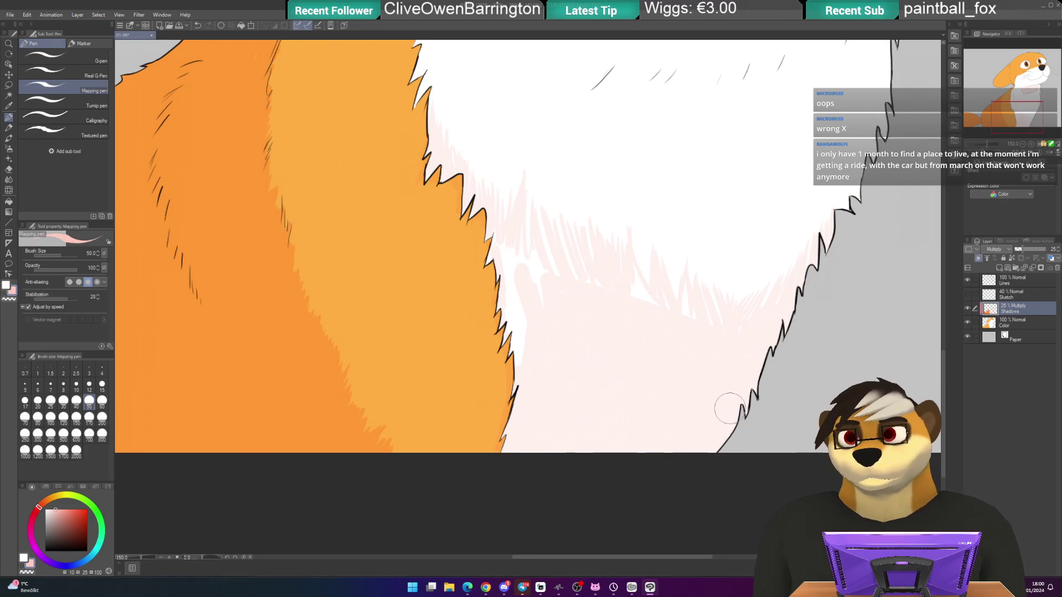
pyautogui.moveTo(505, 239)
pyautogui.mouseDown()
pyautogui.moveTo(532, 318)
pyautogui.moveTo(515, 245)
pyautogui.moveTo(547, 308)
pyautogui.moveTo(538, 245)
pyautogui.moveTo(565, 300)
pyautogui.mouseUp()
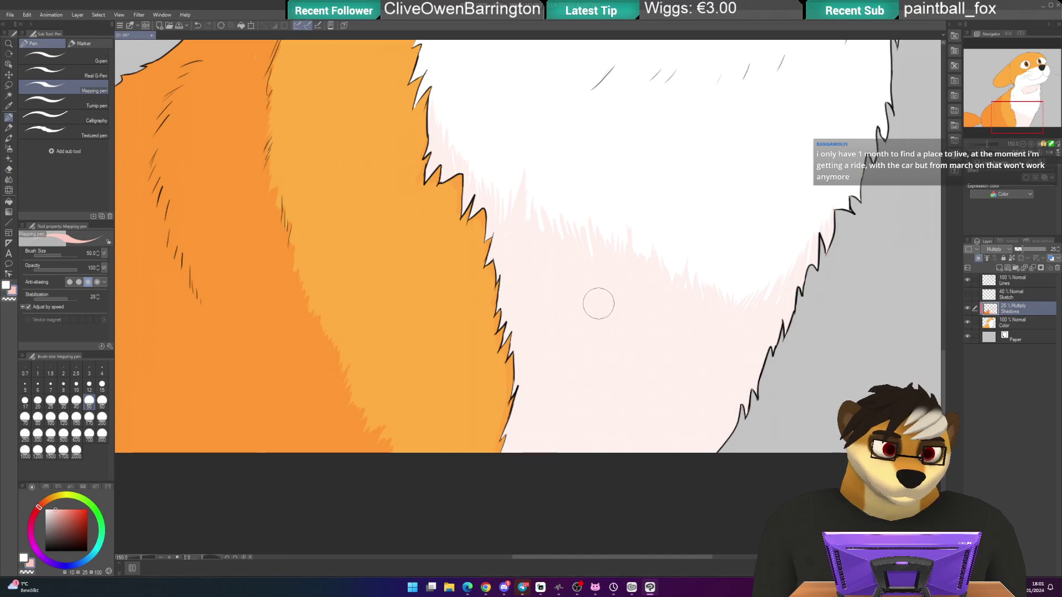
# - Sample the darker orange of the body fur and paint a first shadow patch beneath the jagged chest fur edge
pyautogui.scroll(1, 558, 324)
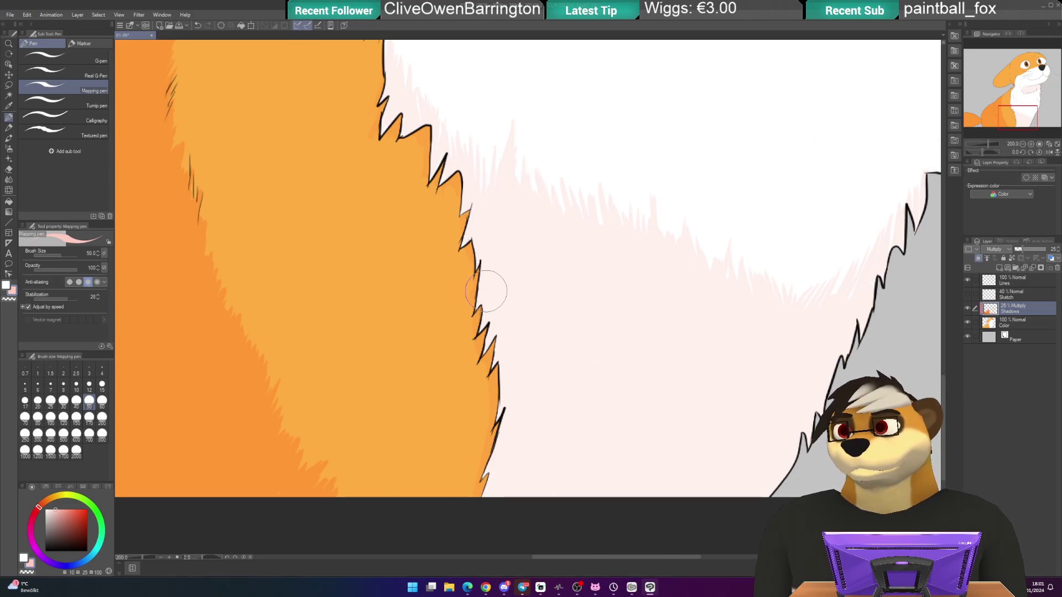
pyautogui.moveTo(447, 204); pyautogui.dragTo(495, 313)
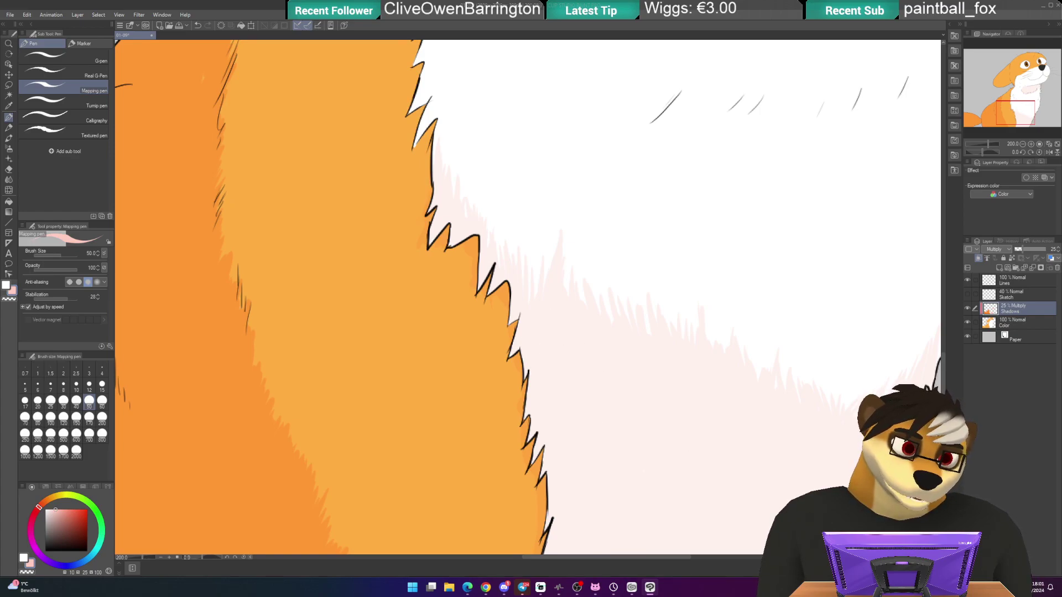
pyautogui.keyDown('alt'); pyautogui.click(497, 387); pyautogui.keyUp('alt')
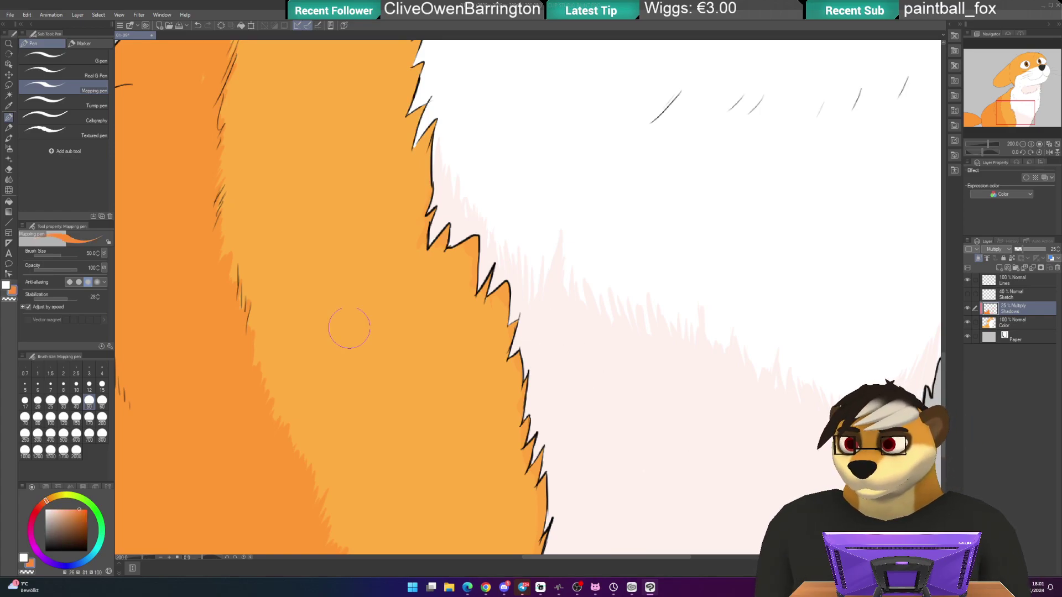
pyautogui.moveTo(429, 244)
pyautogui.mouseDown()
pyautogui.moveTo(427, 305)
pyautogui.moveTo(434, 281)
pyautogui.moveTo(437, 301)
pyautogui.moveTo(445, 236)
pyautogui.moveTo(443, 261)
pyautogui.moveTo(473, 244)
pyautogui.moveTo(465, 296)
pyautogui.mouseUp()
pyautogui.moveTo(460, 254); pyautogui.dragTo(446, 336)
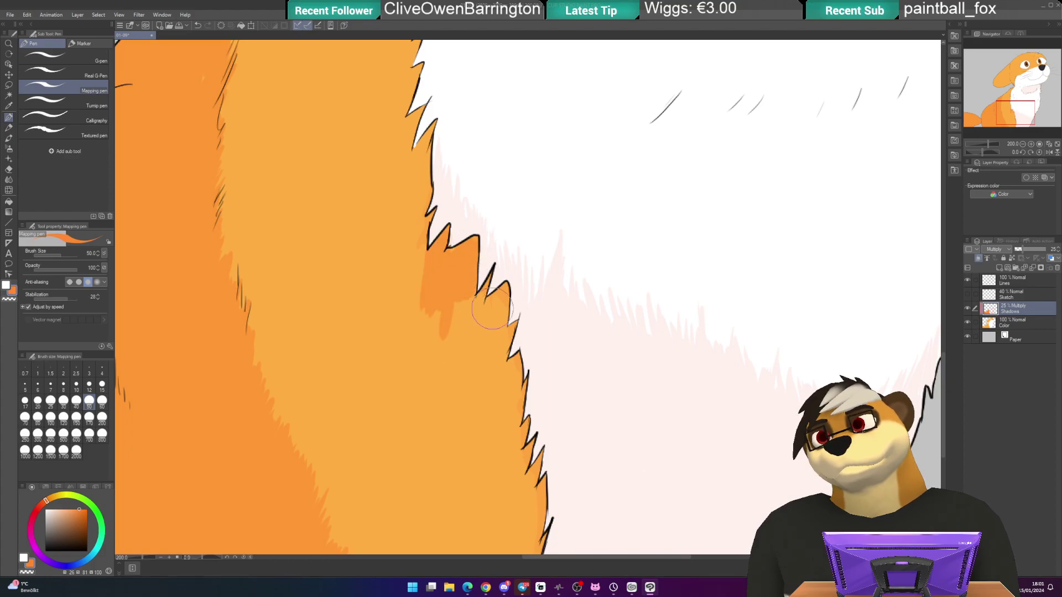
# - Select the orange body area with Auto select referring to all layers, and return to the Mapping pen
pyautogui.press('w')
pyautogui.click(446, 400)
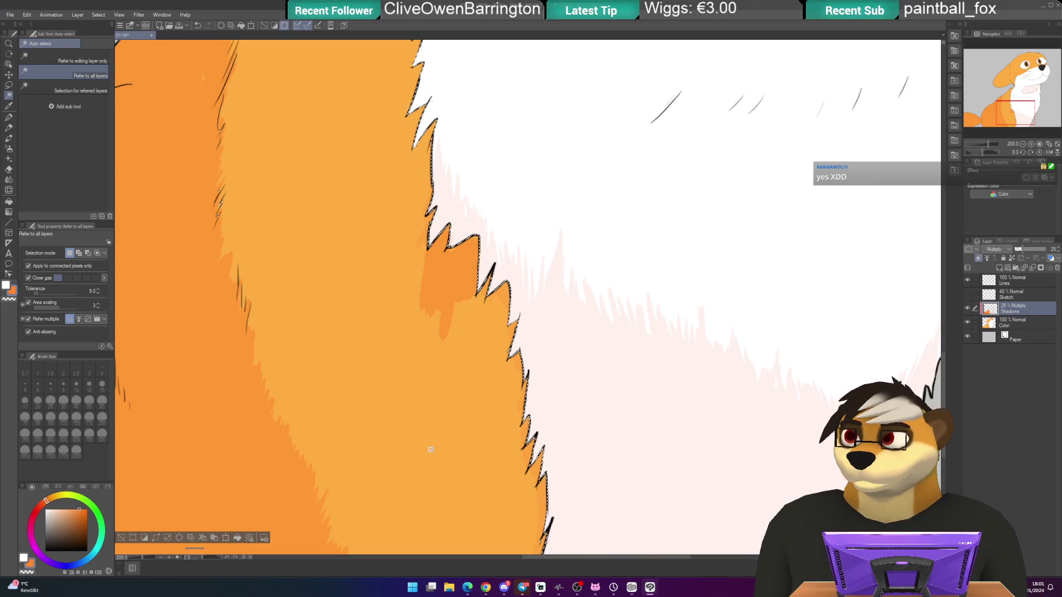
pyautogui.press('p')
# - Paint a wide darker orange shadow band inside the selection along the lower chest edge down to the canvas bottom
pyautogui.moveTo(447, 414)
pyautogui.mouseDown()
pyautogui.moveTo(485, 282)
pyautogui.moveTo(488, 320)
pyautogui.moveTo(510, 272)
pyautogui.moveTo(474, 359)
pyautogui.moveTo(513, 266)
pyautogui.moveTo(488, 408)
pyautogui.moveTo(512, 299)
pyautogui.moveTo(497, 424)
pyautogui.moveTo(519, 335)
pyautogui.moveTo(494, 465)
pyautogui.moveTo(525, 349)
pyautogui.moveTo(505, 463)
pyautogui.moveTo(521, 415)
pyautogui.moveTo(532, 474)
pyautogui.mouseUp()
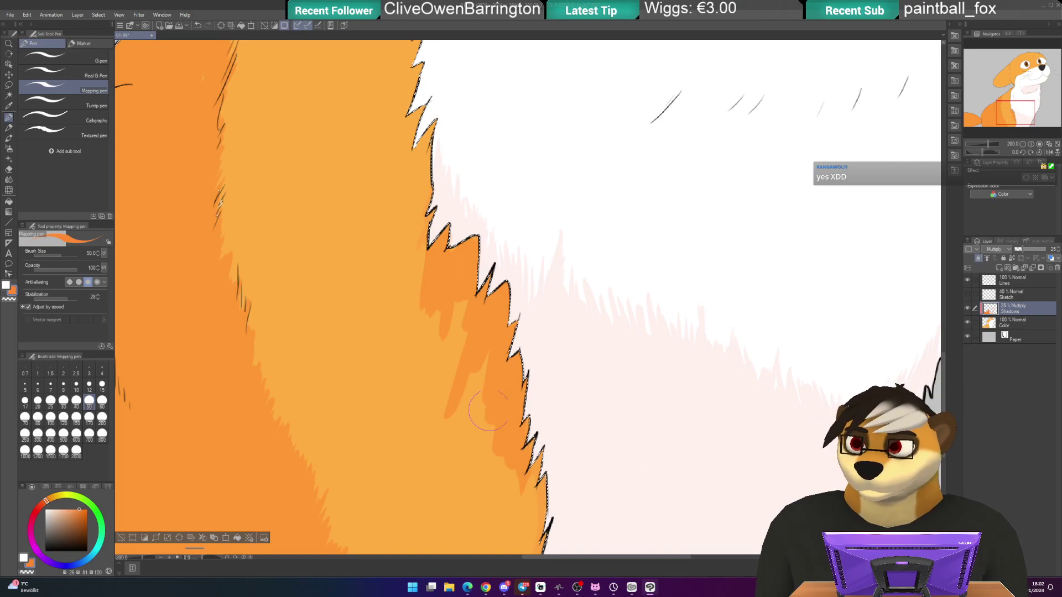
pyautogui.moveTo(449, 411); pyautogui.dragTo(474, 289)
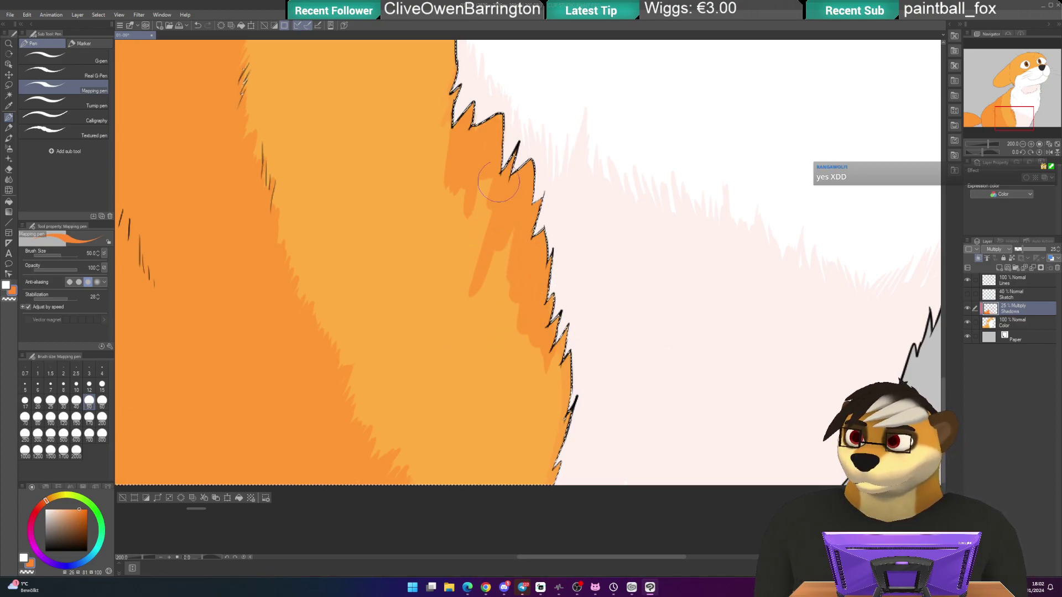
pyautogui.moveTo(504, 181); pyautogui.dragTo(476, 365)
pyautogui.moveTo(510, 198)
pyautogui.mouseDown()
pyautogui.moveTo(496, 419)
pyautogui.moveTo(512, 270)
pyautogui.moveTo(510, 426)
pyautogui.moveTo(534, 325)
pyautogui.moveTo(545, 402)
pyautogui.moveTo(549, 370)
pyautogui.moveTo(526, 490)
pyautogui.mouseUp()
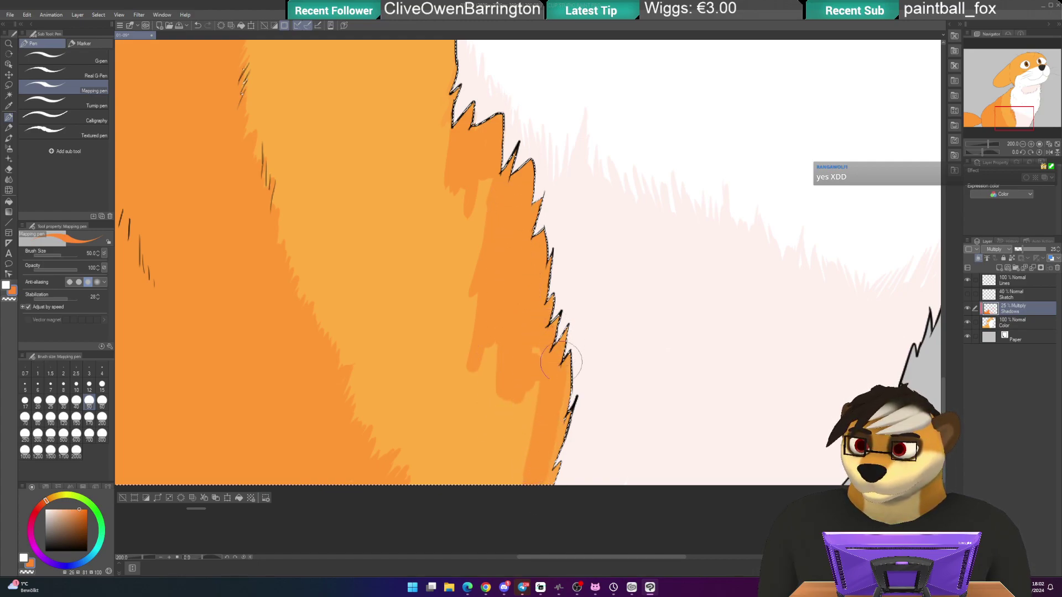
pyautogui.moveTo(564, 376)
pyautogui.mouseDown()
pyautogui.moveTo(542, 363)
pyautogui.moveTo(527, 453)
pyautogui.moveTo(535, 336)
pyautogui.moveTo(515, 449)
pyautogui.moveTo(512, 358)
pyautogui.moveTo(492, 472)
pyautogui.moveTo(494, 359)
pyautogui.moveTo(477, 443)
pyautogui.moveTo(465, 399)
pyautogui.moveTo(478, 172)
pyautogui.moveTo(461, 237)
pyautogui.moveTo(471, 289)
pyautogui.mouseUp()
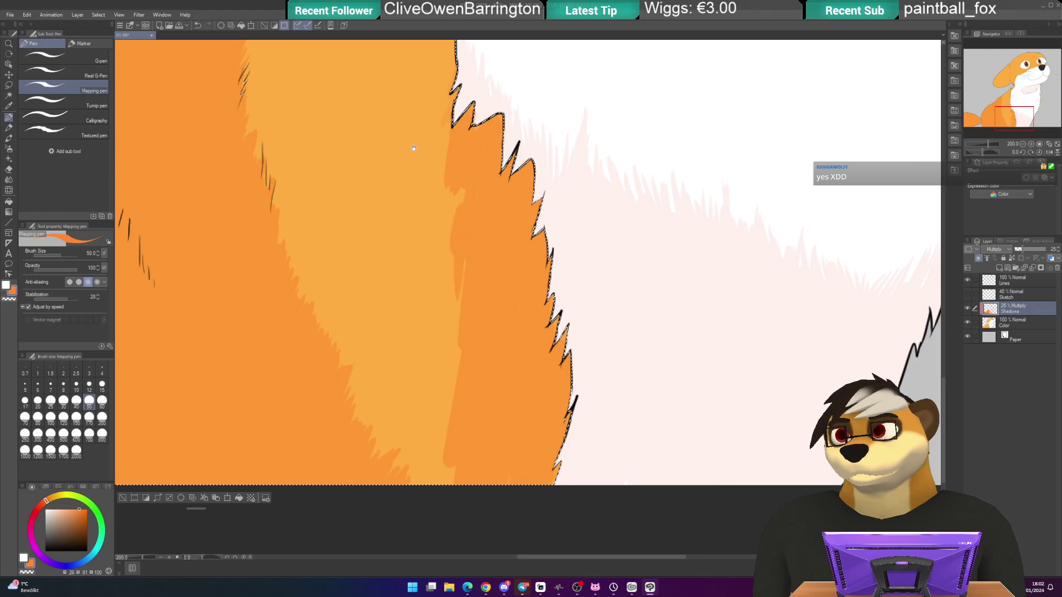
# - Hatch darker orange shadow strokes across the yellow shoulder fur and continue the shadow down along the chest edge
pyautogui.moveTo(401, 94); pyautogui.dragTo(460, 360)
pyautogui.moveTo(475, 111); pyautogui.dragTo(475, 257)
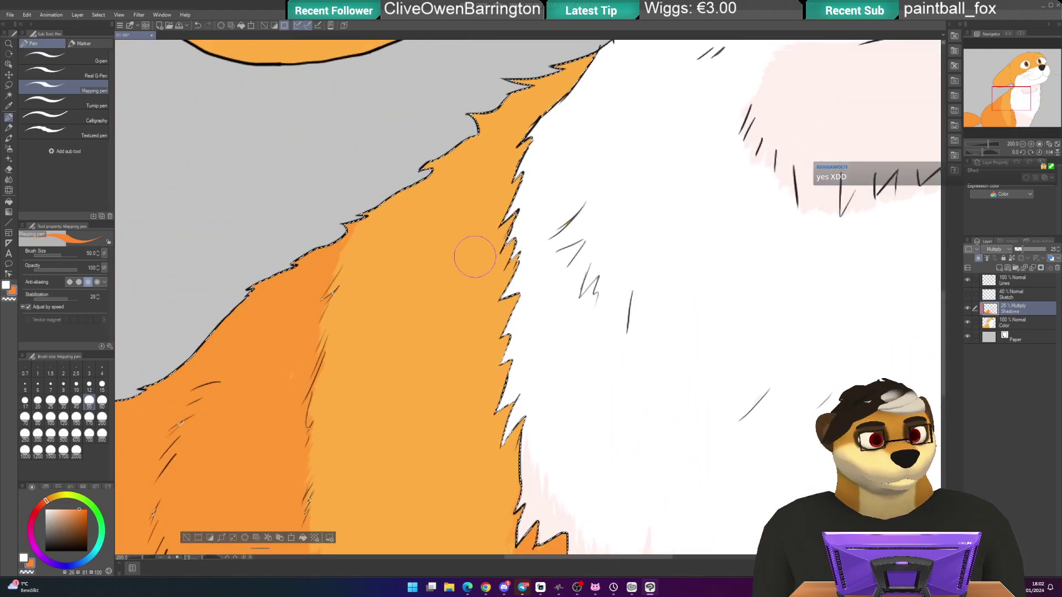
pyautogui.moveTo(463, 163)
pyautogui.mouseDown()
pyautogui.moveTo(495, 204)
pyautogui.moveTo(474, 243)
pyautogui.moveTo(458, 219)
pyautogui.moveTo(395, 283)
pyautogui.moveTo(421, 220)
pyautogui.moveTo(401, 208)
pyautogui.moveTo(369, 224)
pyautogui.mouseUp()
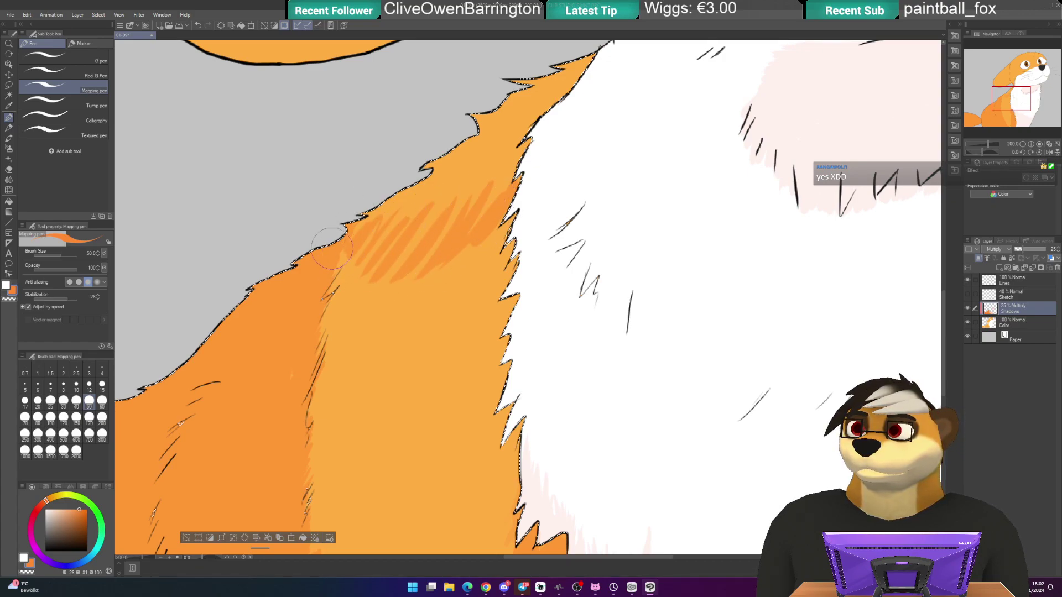
pyautogui.moveTo(309, 296)
pyautogui.mouseDown()
pyautogui.moveTo(371, 239)
pyautogui.moveTo(321, 303)
pyautogui.moveTo(325, 273)
pyautogui.moveTo(364, 293)
pyautogui.moveTo(487, 235)
pyautogui.moveTo(495, 252)
pyautogui.moveTo(515, 244)
pyautogui.moveTo(485, 243)
pyautogui.moveTo(504, 196)
pyautogui.moveTo(450, 321)
pyautogui.moveTo(504, 225)
pyautogui.moveTo(455, 346)
pyautogui.moveTo(490, 290)
pyautogui.mouseUp()
pyautogui.moveTo(482, 332)
pyautogui.mouseDown()
pyautogui.moveTo(500, 459)
pyautogui.moveTo(492, 481)
pyautogui.moveTo(513, 375)
pyautogui.mouseUp()
pyautogui.moveTo(514, 457); pyautogui.dragTo(525, 402)
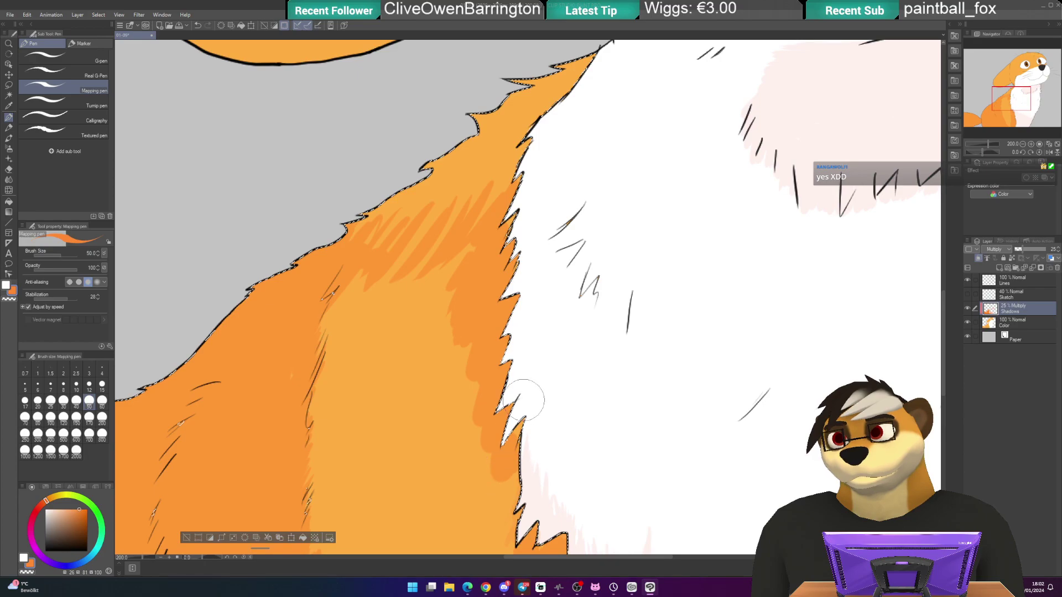
# - Fill the gaps between the shoulder strokes into a solid orange shadow, keeping tapered fur tips along its upper edge
pyautogui.moveTo(396, 213)
pyautogui.mouseDown()
pyautogui.moveTo(344, 297)
pyautogui.moveTo(371, 242)
pyautogui.moveTo(340, 277)
pyautogui.mouseUp()
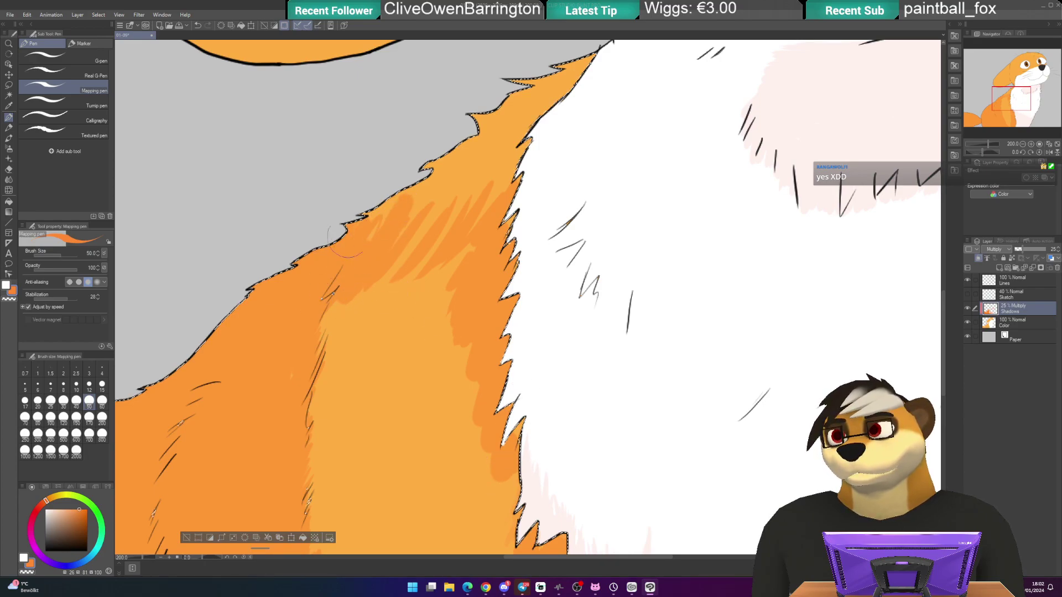
pyautogui.moveTo(399, 226)
pyautogui.mouseDown()
pyautogui.moveTo(381, 298)
pyautogui.moveTo(360, 320)
pyautogui.moveTo(398, 277)
pyautogui.moveTo(440, 253)
pyautogui.moveTo(413, 306)
pyautogui.mouseUp()
pyautogui.moveTo(461, 237)
pyautogui.mouseDown()
pyautogui.moveTo(419, 321)
pyautogui.moveTo(436, 313)
pyautogui.mouseUp()
pyautogui.moveTo(474, 243); pyautogui.dragTo(435, 318)
pyautogui.moveTo(506, 185); pyautogui.dragTo(491, 202)
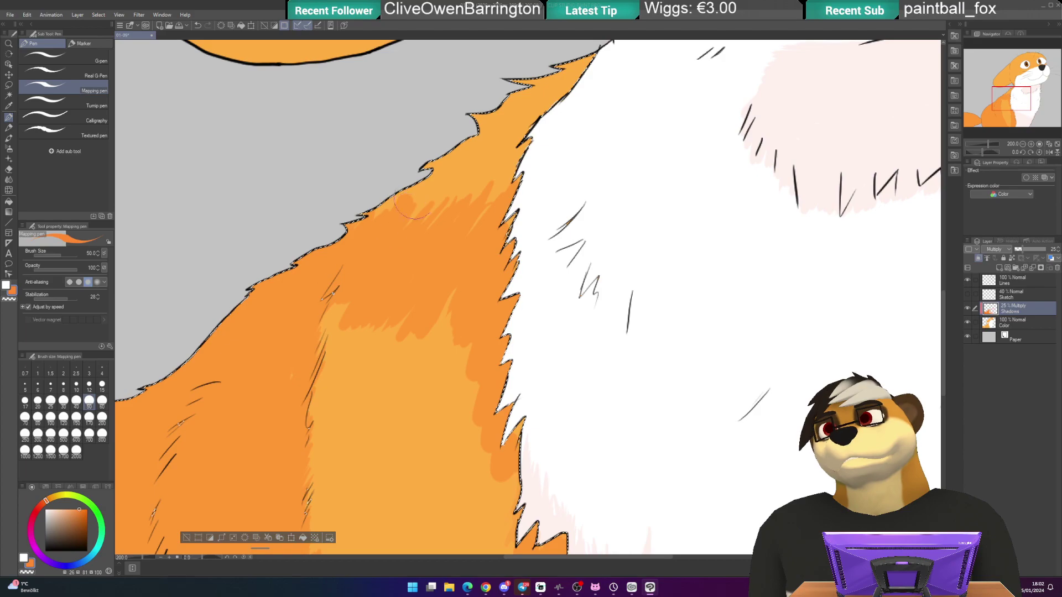
# - Extend the orange shadow down both sides of the yellow body patch, narrowing its upper end
pyautogui.moveTo(313, 380)
pyautogui.mouseDown()
pyautogui.moveTo(360, 295)
pyautogui.moveTo(374, 212)
pyautogui.moveTo(402, 273)
pyautogui.moveTo(409, 230)
pyautogui.moveTo(338, 305)
pyautogui.moveTo(461, 149)
pyautogui.moveTo(387, 292)
pyautogui.moveTo(491, 183)
pyautogui.moveTo(489, 207)
pyautogui.moveTo(502, 137)
pyautogui.moveTo(552, 293)
pyautogui.moveTo(542, 248)
pyautogui.mouseUp()
pyautogui.moveTo(573, 410); pyautogui.dragTo(545, 205)
pyautogui.moveTo(567, 420); pyautogui.dragTo(568, 273)
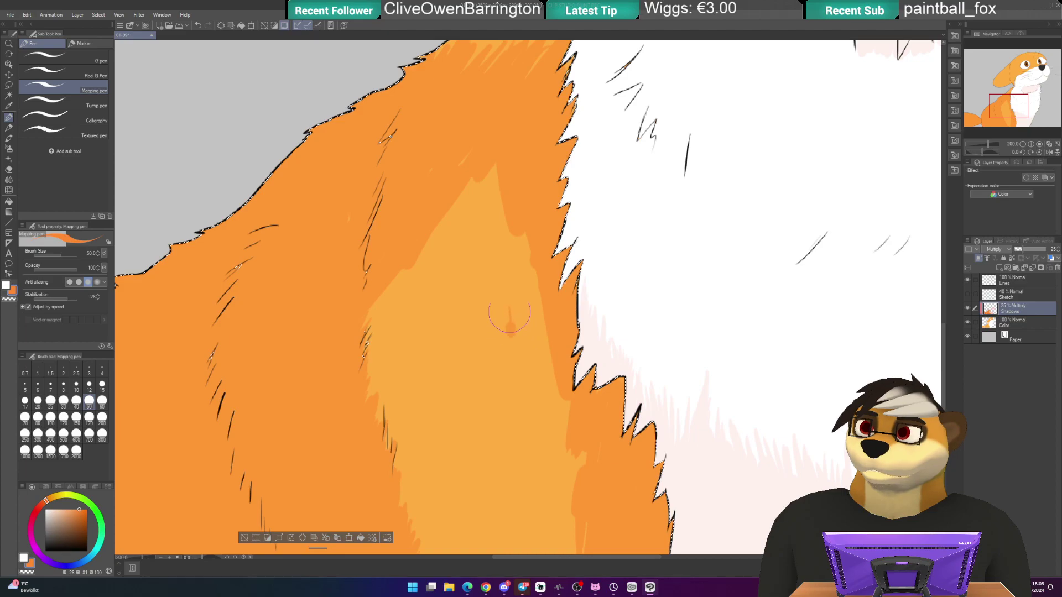
# - Cover the upper part and left side of the yellow body patch with long vertical strokes of orange shadow
pyautogui.moveTo(508, 332); pyautogui.dragTo(488, 147)
pyautogui.moveTo(451, 317); pyautogui.dragTo(375, 178)
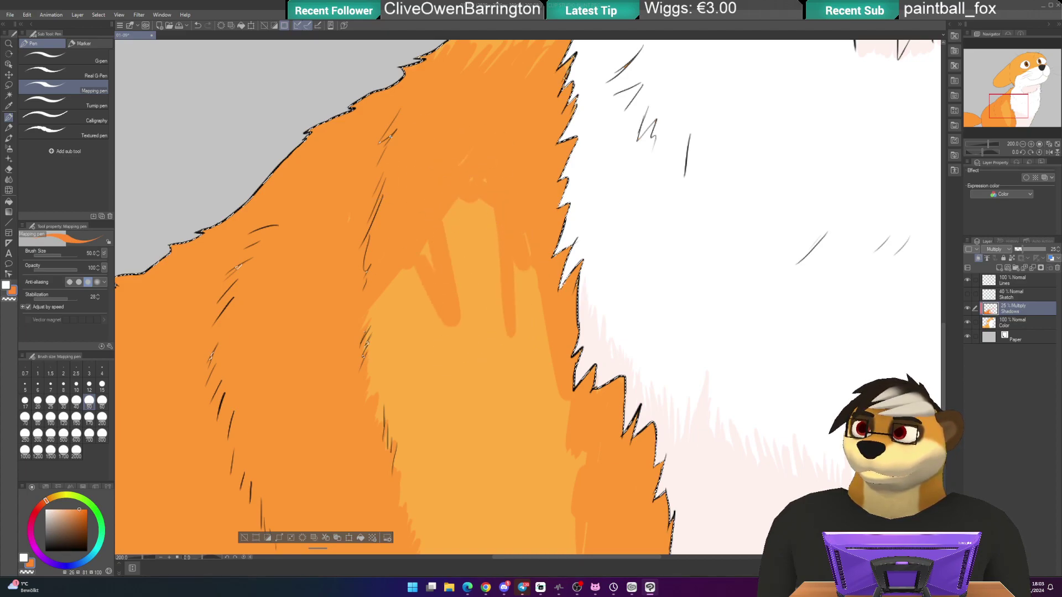
pyautogui.moveTo(401, 360); pyautogui.dragTo(384, 293)
pyautogui.moveTo(376, 399); pyautogui.dragTo(367, 223)
pyautogui.moveTo(421, 373)
pyautogui.mouseDown()
pyautogui.moveTo(394, 296)
pyautogui.moveTo(415, 382)
pyautogui.mouseUp()
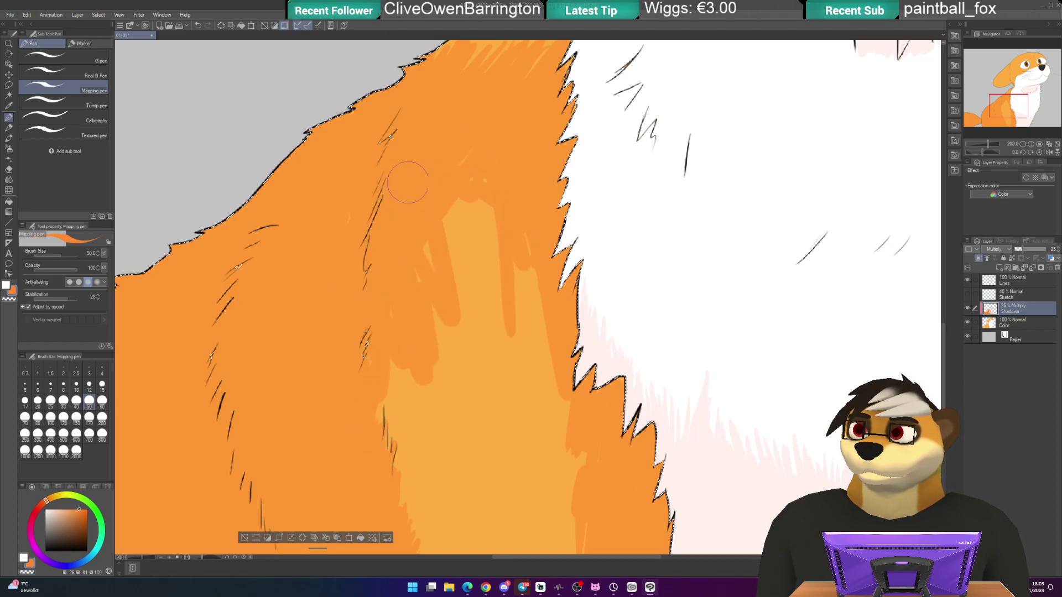
pyautogui.moveTo(470, 309); pyautogui.dragTo(443, 365)
pyautogui.moveTo(487, 221); pyautogui.dragTo(476, 388)
pyautogui.moveTo(468, 199); pyautogui.dragTo(481, 387)
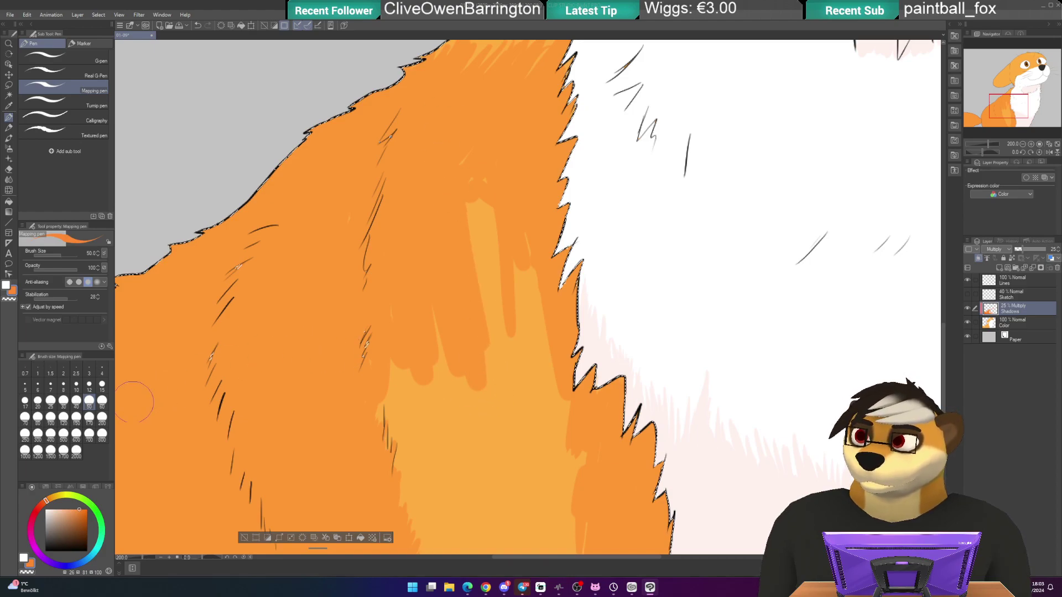
# - Increase the pen size to 60 and carry the orange shadow down over the middle of the yellow body patch
pyautogui.moveTo(482, 216); pyautogui.dragTo(486, 423)
pyautogui.moveTo(492, 255); pyautogui.dragTo(491, 310)
pyautogui.moveTo(480, 205); pyautogui.dragTo(536, 441)
pyautogui.moveTo(532, 276); pyautogui.dragTo(559, 476)
pyautogui.press('space')
pyautogui.moveTo(420, 380)
pyautogui.mouseDown()
pyautogui.moveTo(415, 193)
pyautogui.moveTo(396, 268)
pyautogui.moveTo(414, 357)
pyautogui.mouseUp()
pyautogui.moveTo(396, 188); pyautogui.dragTo(450, 354)
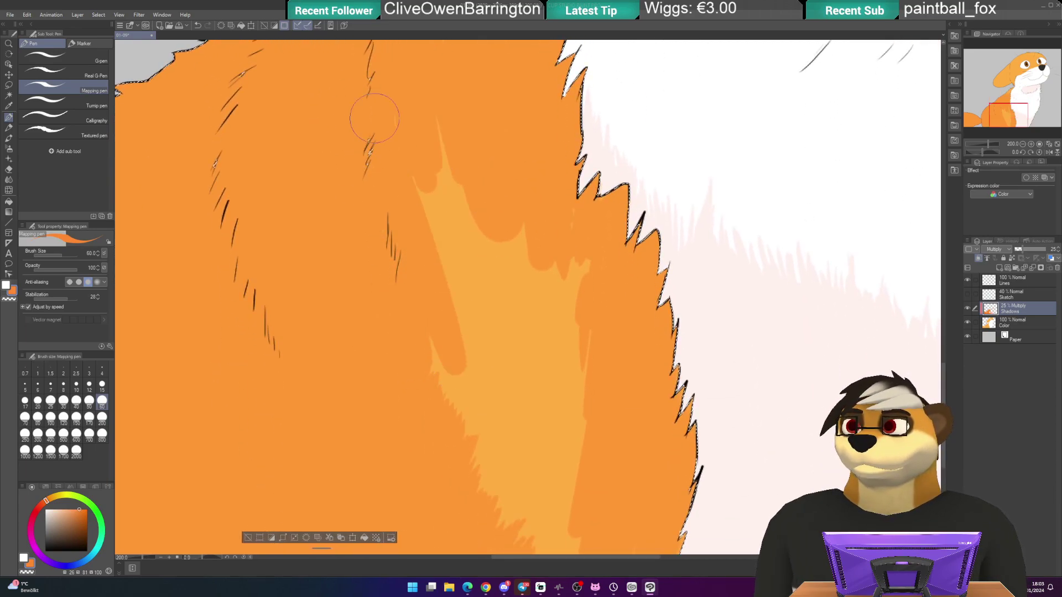
# - Cover the remaining upper yellow streaks beside the chest edge with broad diagonal strokes of orange shadow
pyautogui.moveTo(376, 121); pyautogui.dragTo(483, 381)
pyautogui.moveTo(401, 144); pyautogui.dragTo(507, 354)
pyautogui.moveTo(391, 88); pyautogui.dragTo(523, 341)
pyautogui.moveTo(492, 243)
pyautogui.mouseDown()
pyautogui.moveTo(531, 340)
pyautogui.moveTo(537, 326)
pyautogui.moveTo(586, 381)
pyautogui.mouseUp()
pyautogui.moveTo(564, 260); pyautogui.dragTo(581, 315)
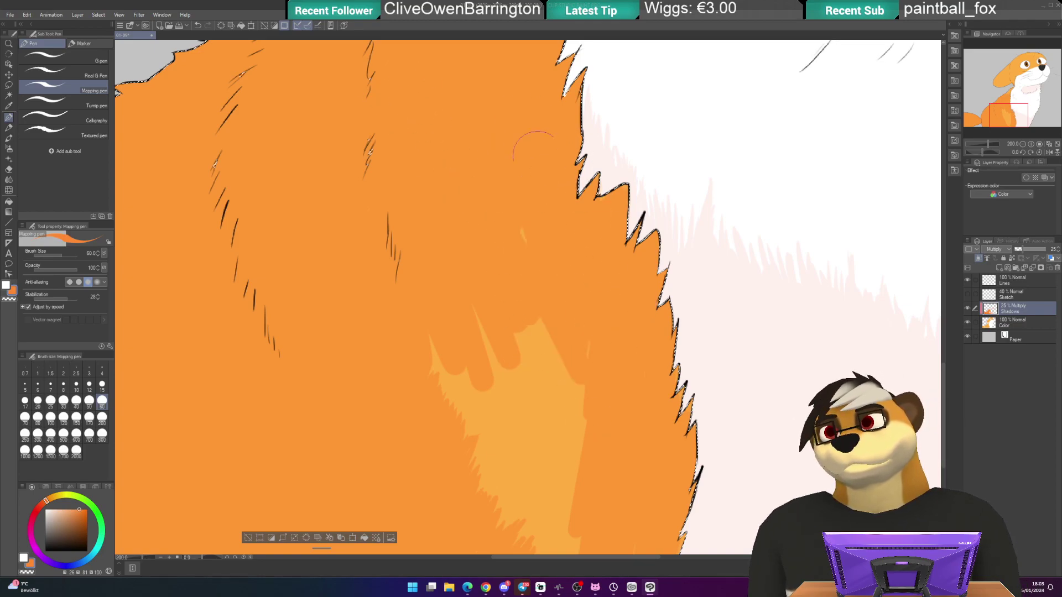
# - Fill the last yellow area at the bottom of the body with orange shadow down to the canvas edge
pyautogui.moveTo(525, 441); pyautogui.dragTo(431, 223)
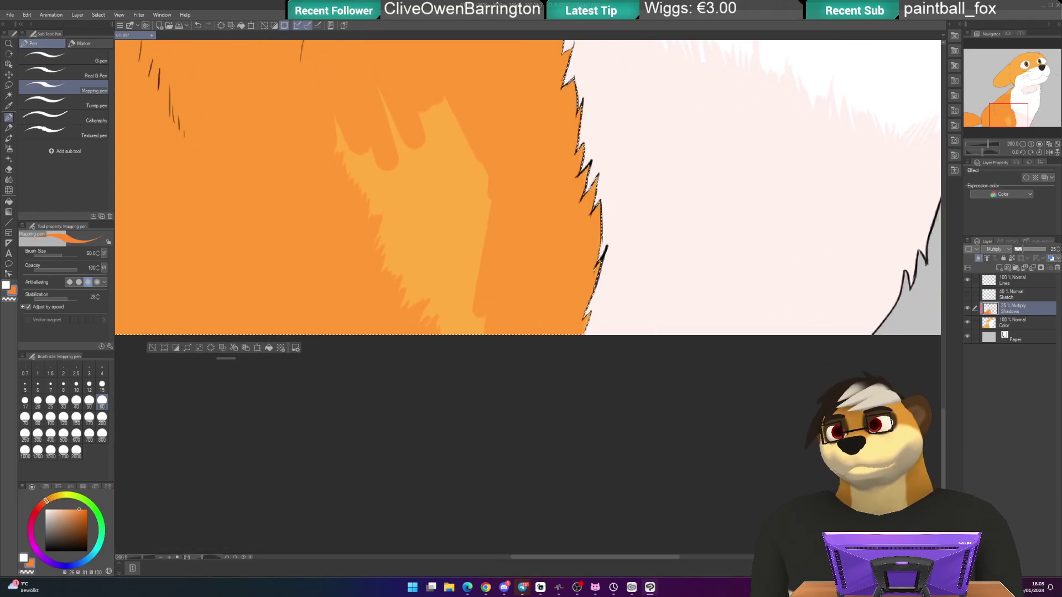
pyautogui.moveTo(337, 141)
pyautogui.mouseDown()
pyautogui.moveTo(443, 357)
pyautogui.moveTo(434, 394)
pyautogui.mouseUp()
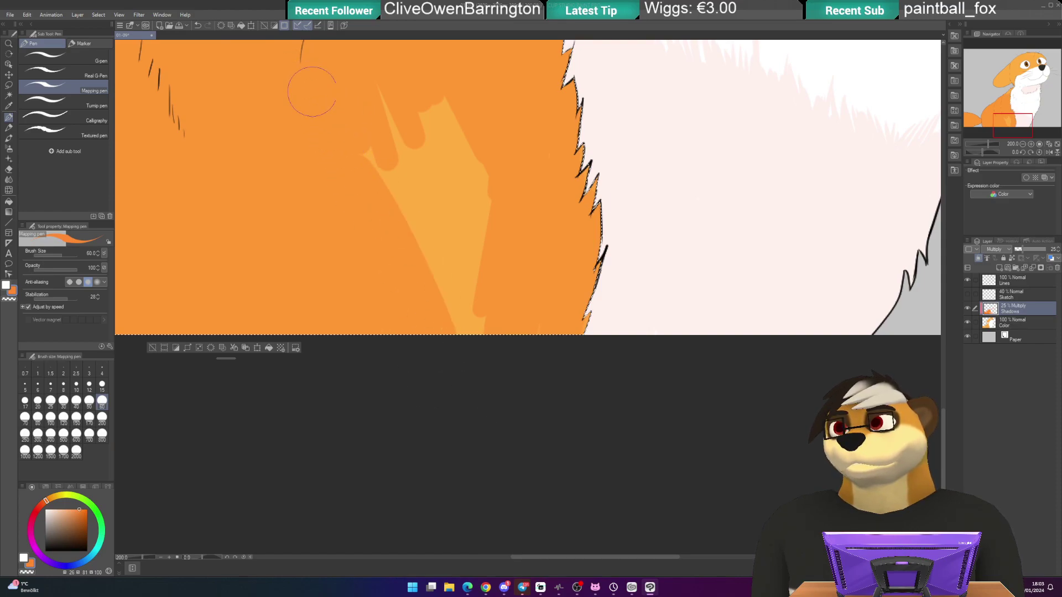
pyautogui.moveTo(326, 110); pyautogui.dragTo(478, 411)
pyautogui.moveTo(354, 105); pyautogui.dragTo(496, 410)
pyautogui.moveTo(382, 93)
pyautogui.mouseDown()
pyautogui.moveTo(468, 257)
pyautogui.moveTo(423, 133)
pyautogui.moveTo(487, 238)
pyautogui.mouseUp()
pyautogui.moveTo(456, 119); pyautogui.dragTo(490, 208)
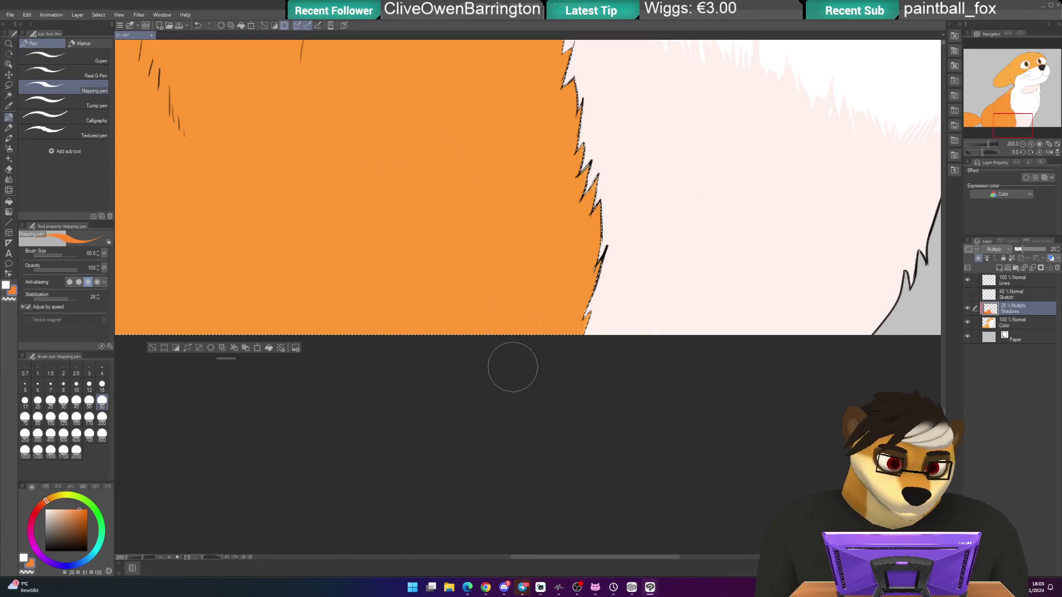
# - Clear the selection around the orange body fur
pyautogui.hotkey('ctrl', '-')
pyautogui.hotkey('ctrl', '-')
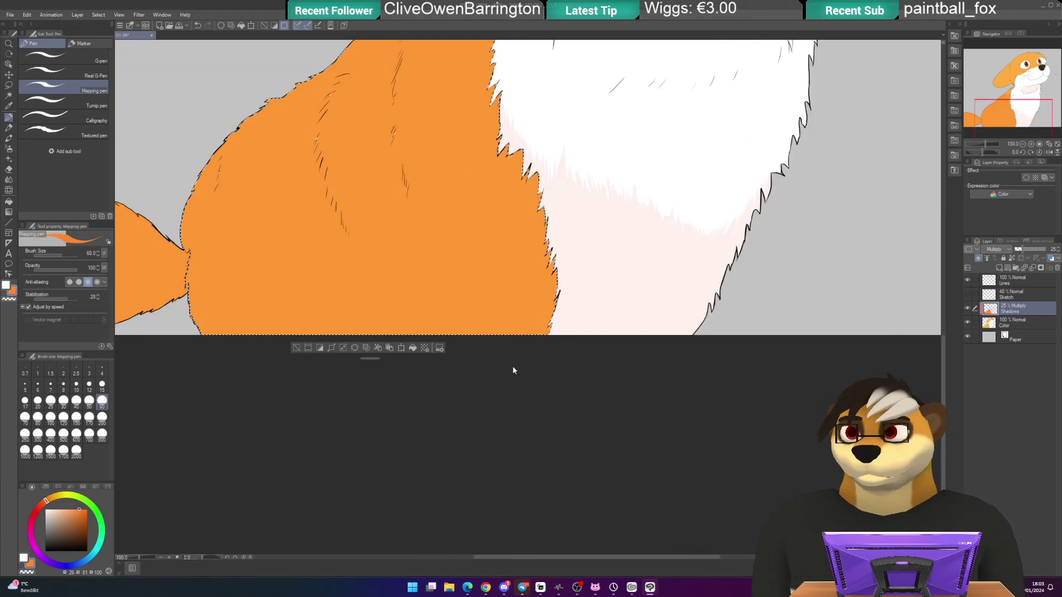
pyautogui.click(297, 347)
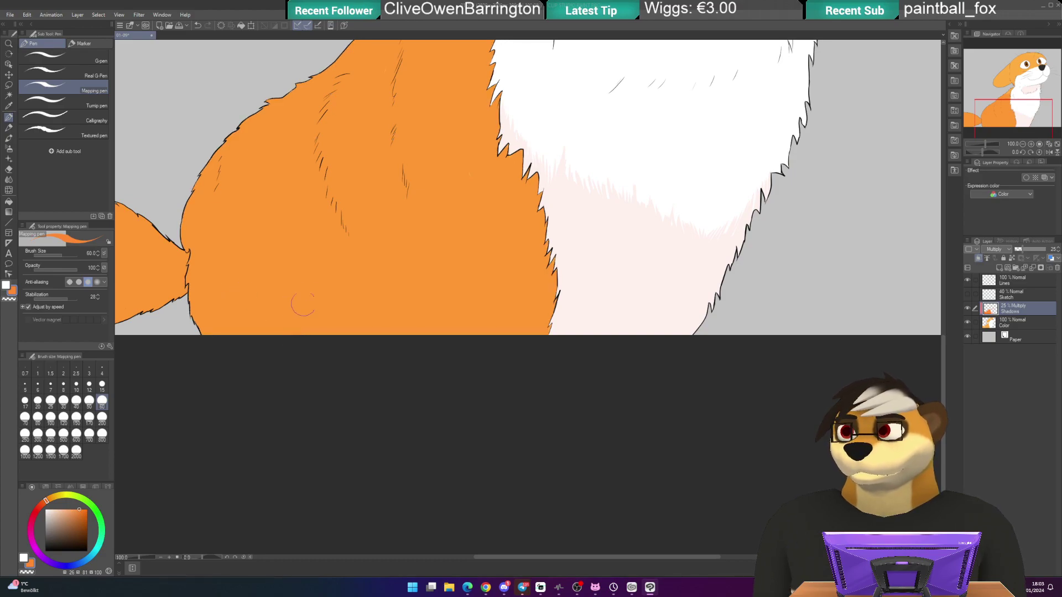
pyautogui.hotkey('ctrl', '-')
pyautogui.hotkey('ctrl', '-')
pyautogui.moveTo(480, 160); pyautogui.dragTo(593, 365)
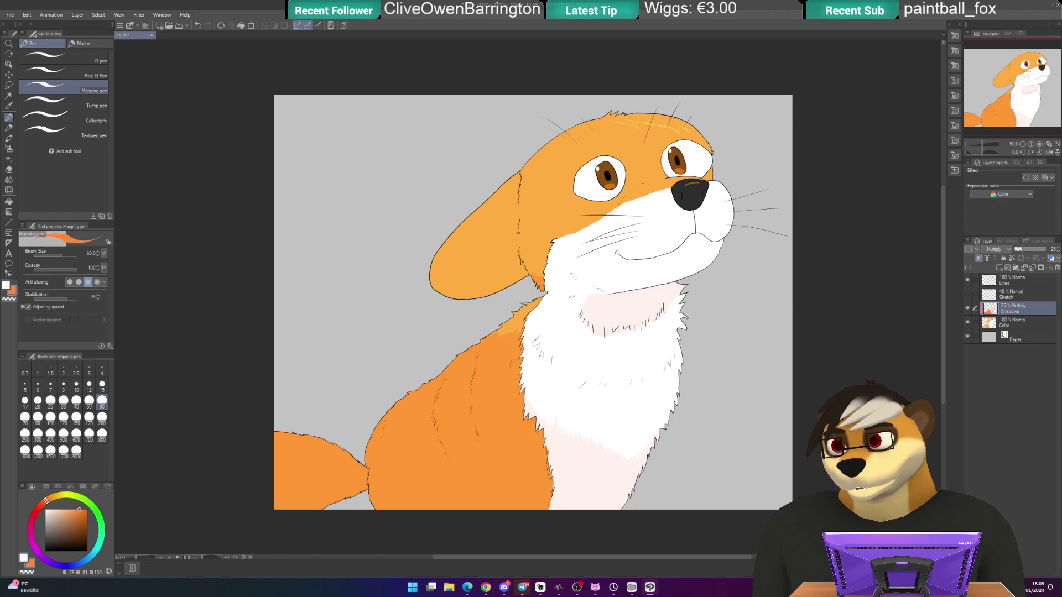
pyautogui.scroll(5, 514, 321)
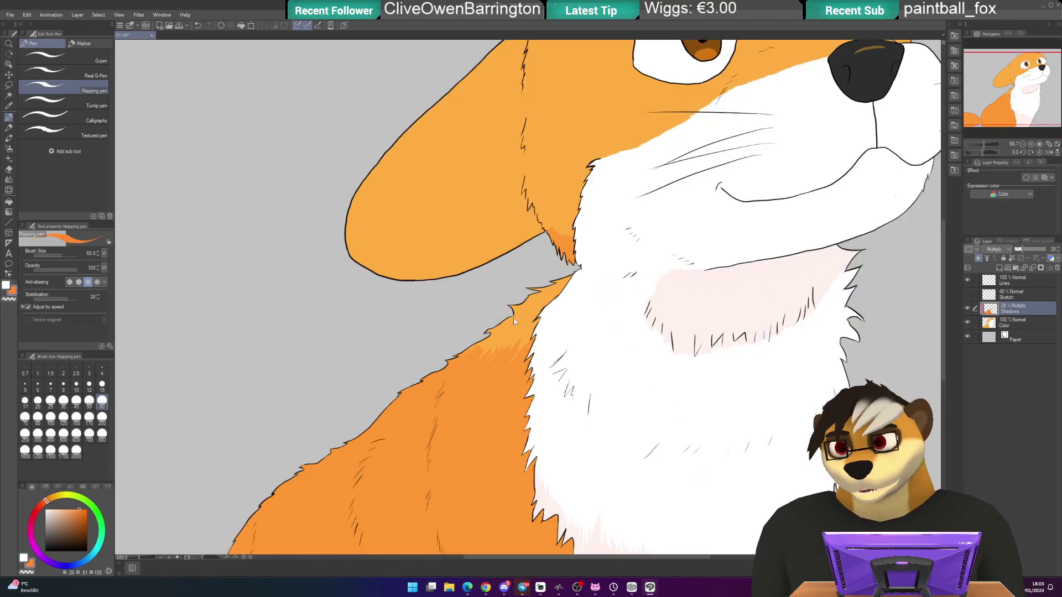
# - Erase streaks of orange shadow with the Hard eraser beside the chest edge and below the fox's shoulder
pyautogui.press('e')
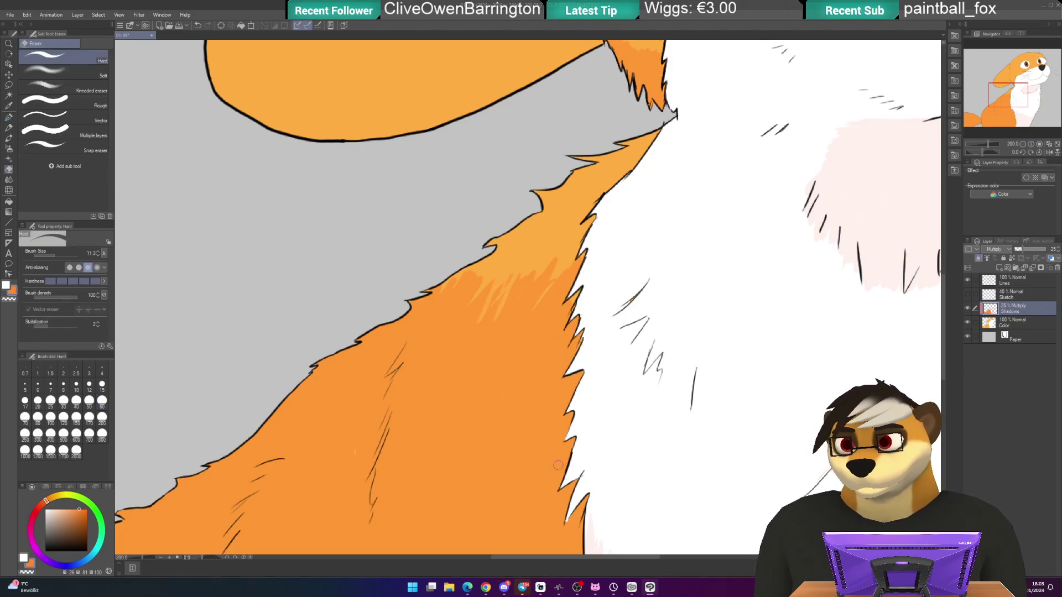
pyautogui.moveTo(586, 452); pyautogui.dragTo(598, 403)
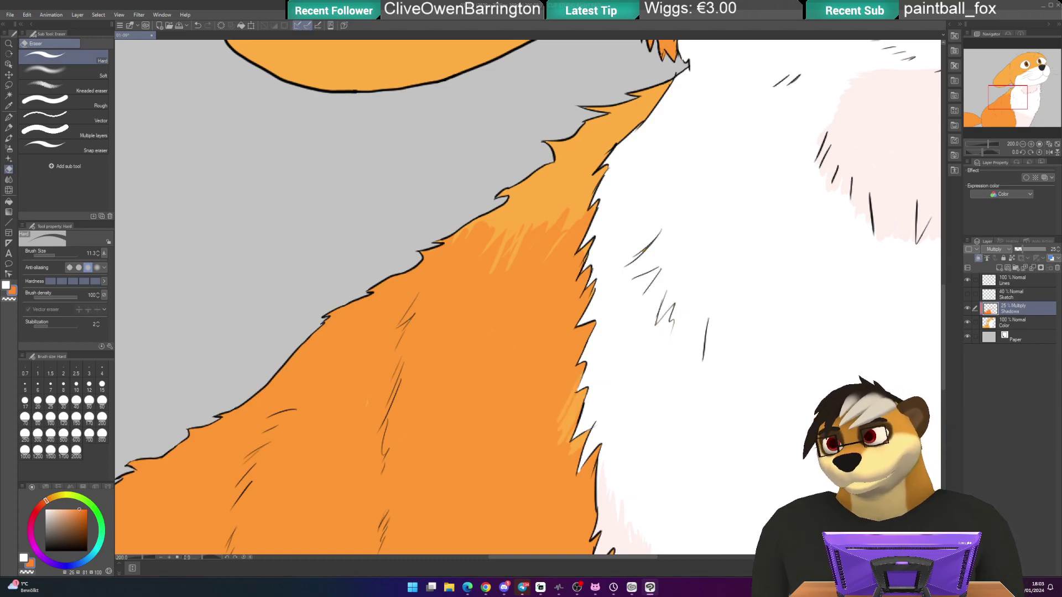
pyautogui.moveTo(556, 402); pyautogui.dragTo(574, 365)
pyautogui.moveTo(548, 401); pyautogui.dragTo(590, 326)
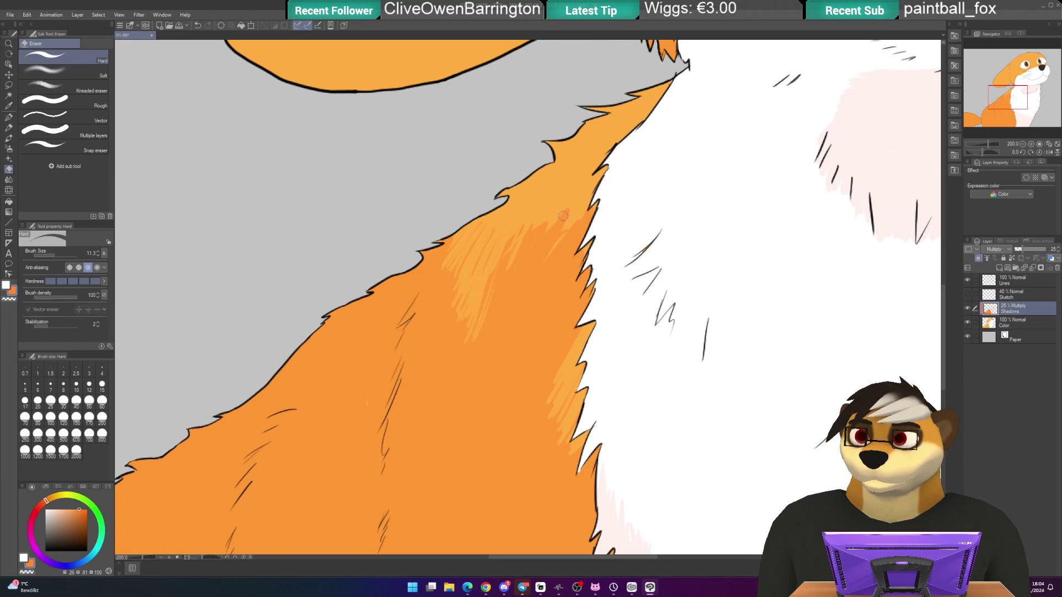
pyautogui.moveTo(560, 368)
pyautogui.mouseDown()
pyautogui.moveTo(514, 399)
pyautogui.moveTo(508, 361)
pyautogui.mouseUp()
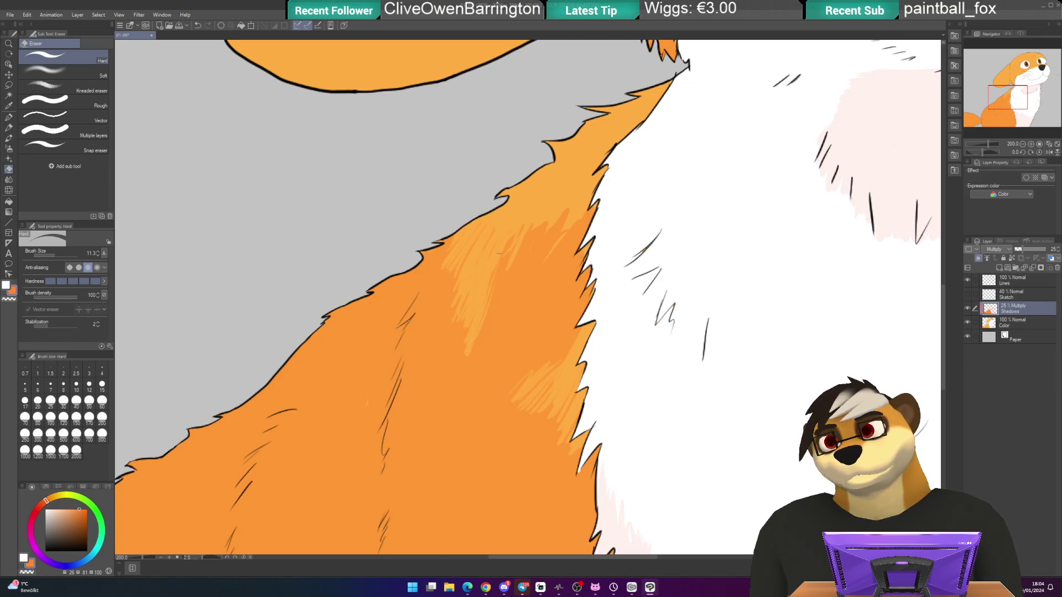
# - Join the erased streaks into a curved border and erase the shadow inside it, leaving an unshaded shoulder patch beside the chest
pyautogui.moveTo(485, 322); pyautogui.dragTo(472, 358)
pyautogui.moveTo(491, 299); pyautogui.dragTo(480, 357)
pyautogui.moveTo(499, 320)
pyautogui.mouseDown()
pyautogui.moveTo(479, 377)
pyautogui.moveTo(505, 397)
pyautogui.moveTo(529, 370)
pyautogui.mouseUp()
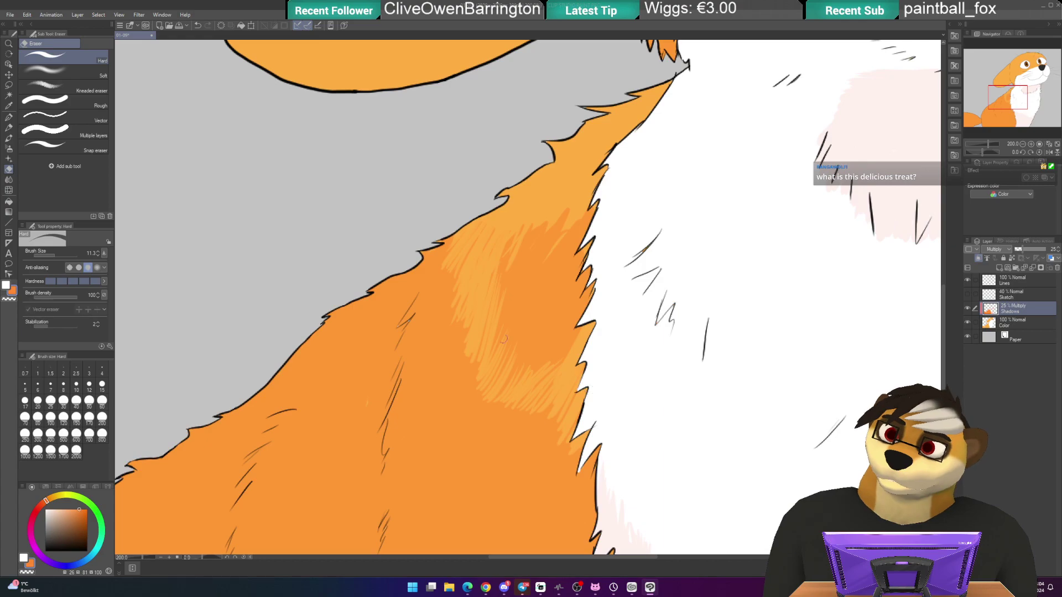
pyautogui.moveTo(475, 318); pyautogui.dragTo(463, 339)
pyautogui.moveTo(537, 275); pyautogui.dragTo(548, 232)
pyautogui.moveTo(502, 199)
pyautogui.mouseDown()
pyautogui.moveTo(509, 241)
pyautogui.moveTo(538, 266)
pyautogui.moveTo(553, 195)
pyautogui.moveTo(581, 239)
pyautogui.moveTo(572, 392)
pyautogui.moveTo(537, 343)
pyautogui.moveTo(535, 281)
pyautogui.moveTo(477, 228)
pyautogui.moveTo(508, 348)
pyautogui.moveTo(519, 364)
pyautogui.moveTo(571, 374)
pyautogui.mouseUp()
pyautogui.moveTo(505, 357)
pyautogui.keyDown('ctrl'); pyautogui.keyDown('alt'); pyautogui.mouseDown()
pyautogui.moveTo(514, 301)
pyautogui.moveTo(508, 349)
pyautogui.mouseUp(); pyautogui.keyUp('alt'); pyautogui.keyUp('ctrl')
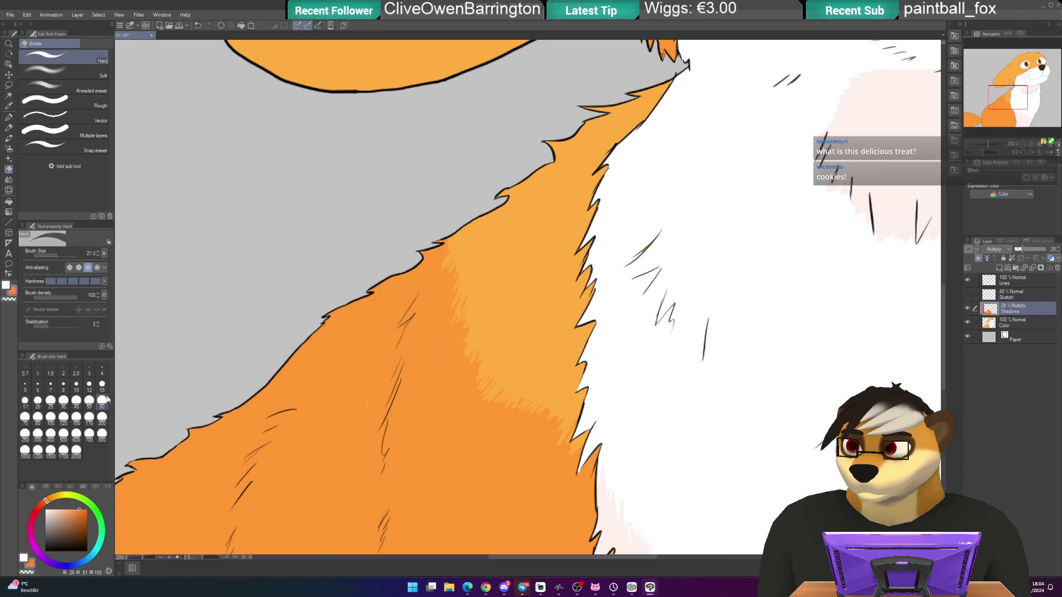
# - Set the eraser size to 10 and refine the jagged fur edge along the unshaded shoulder patch
pyautogui.click(77, 385)
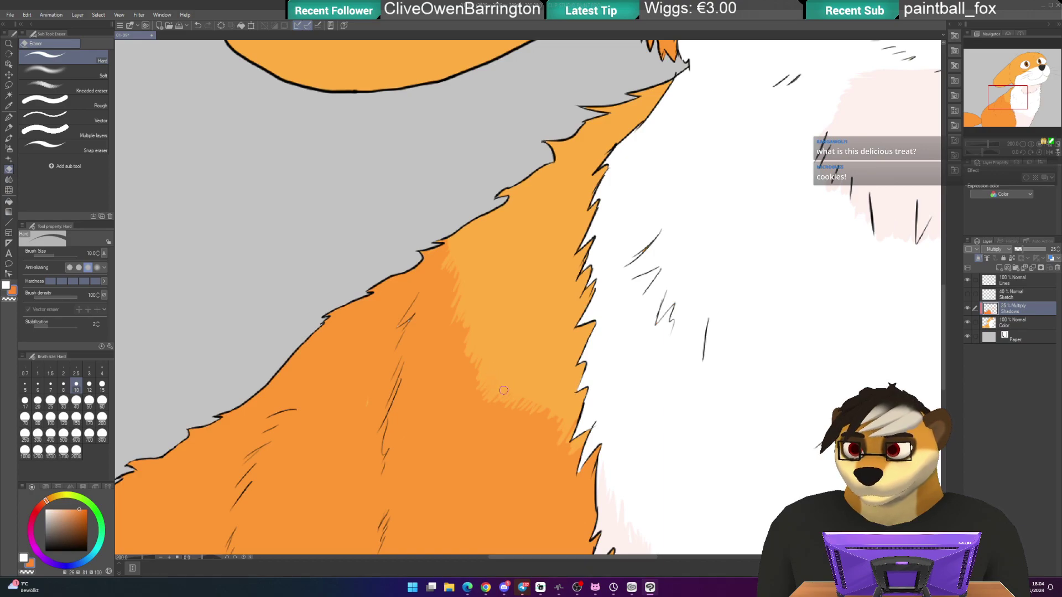
pyautogui.moveTo(545, 406); pyautogui.dragTo(591, 349)
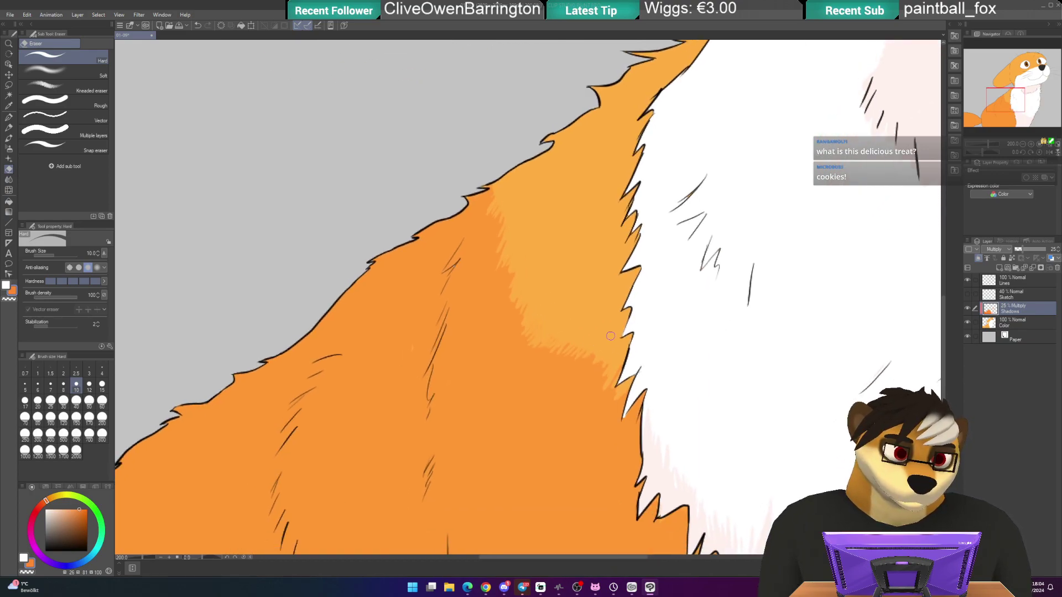
pyautogui.scroll(2, 610, 336)
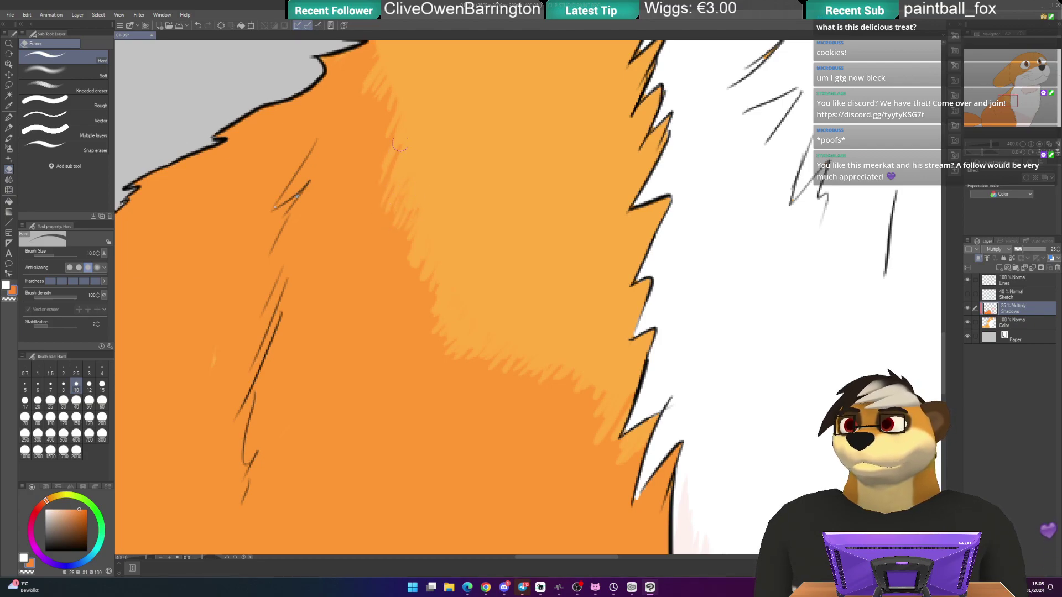
pyautogui.moveTo(479, 230); pyautogui.dragTo(504, 64)
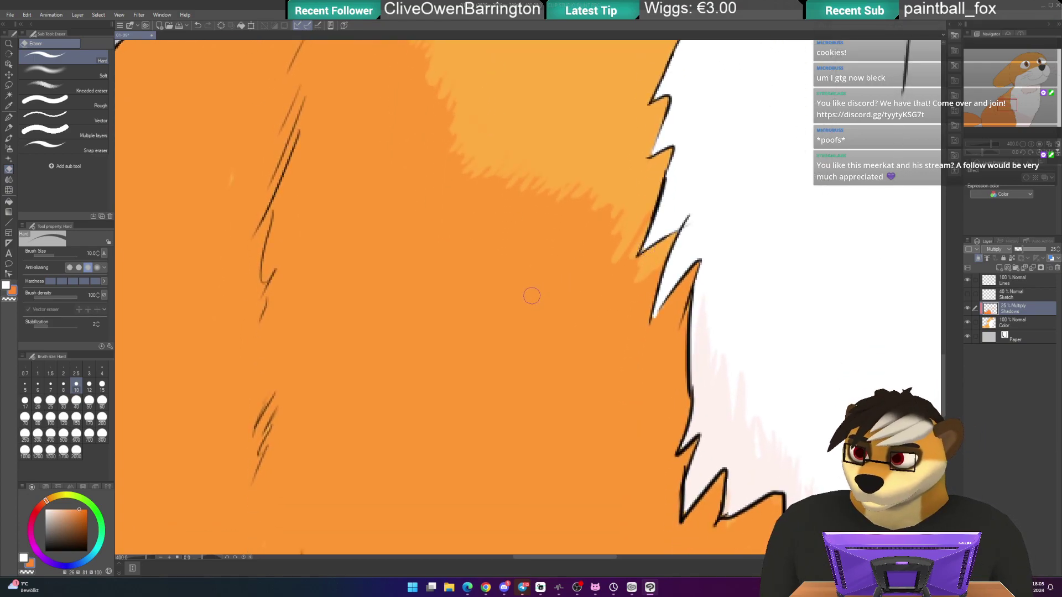
# - Repaint the orange shadow at the shoulder patch's lower tip beside the chest edge using the Mapping pen at size 12
pyautogui.press('p')
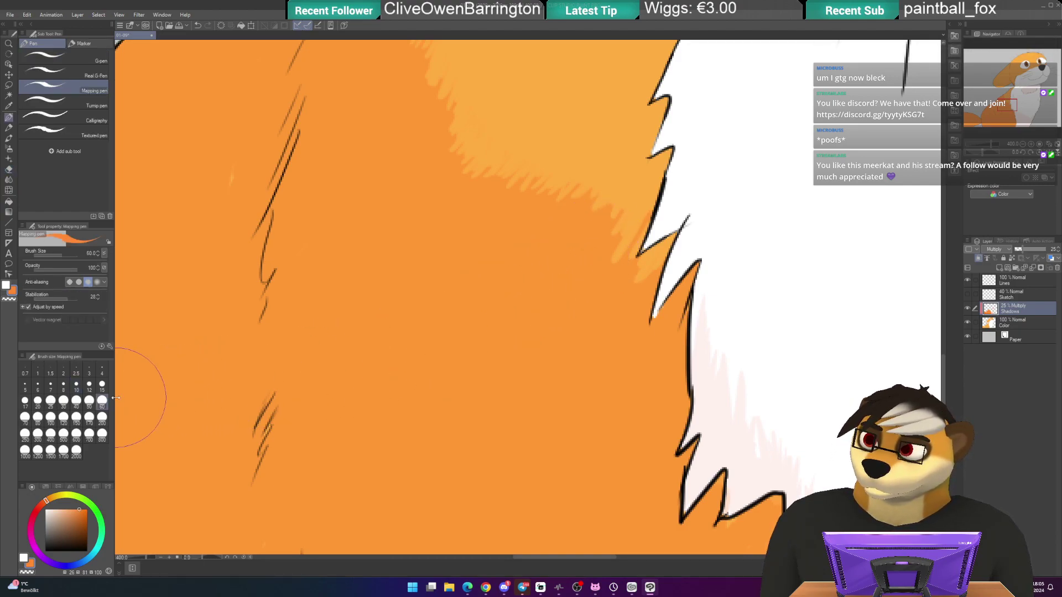
pyautogui.click(89, 384)
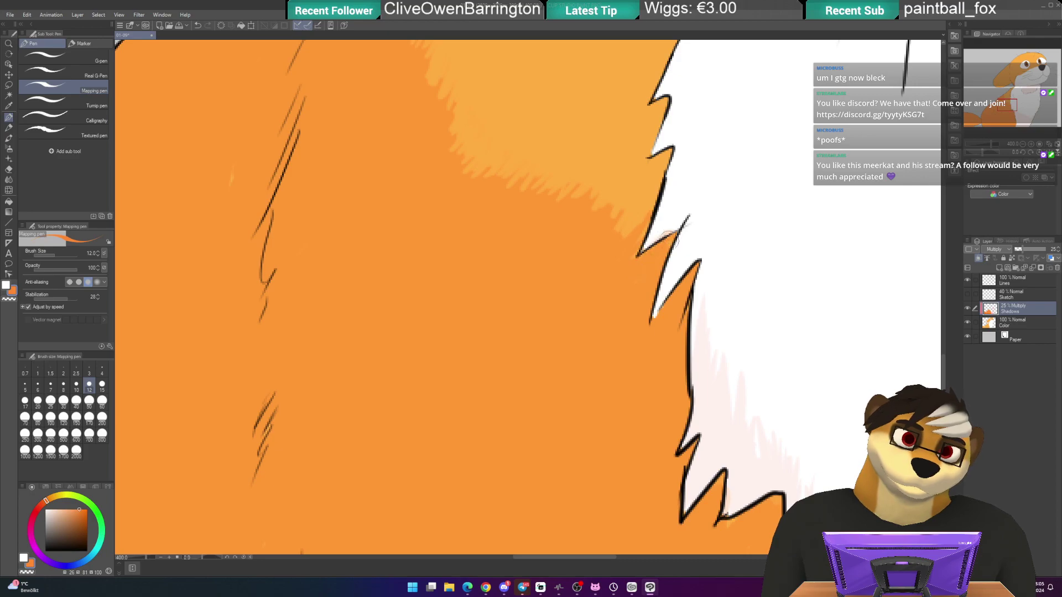
pyautogui.moveTo(511, 232); pyautogui.dragTo(492, 317)
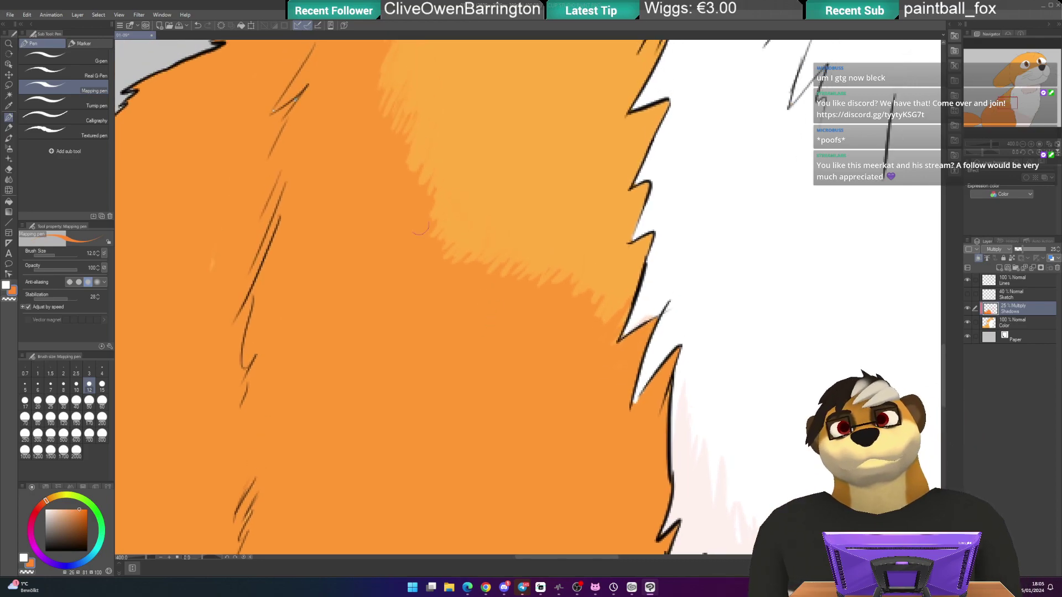
pyautogui.scroll(-2, 409, 198)
pyautogui.scroll(-3, 410, 197)
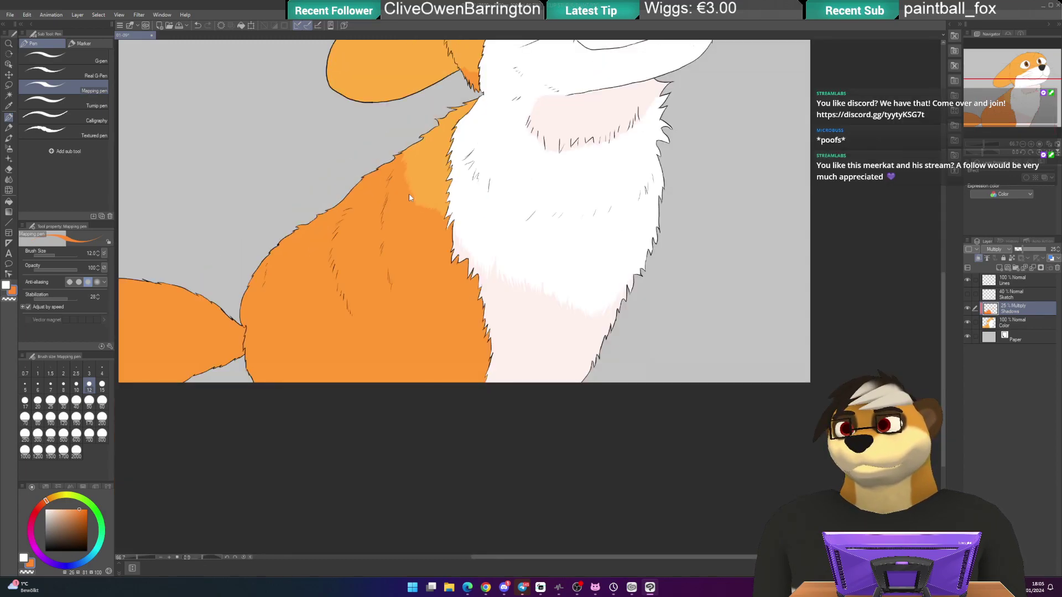
pyautogui.moveTo(450, 119); pyautogui.dragTo(526, 254)
pyautogui.scroll(-1, 550, 269)
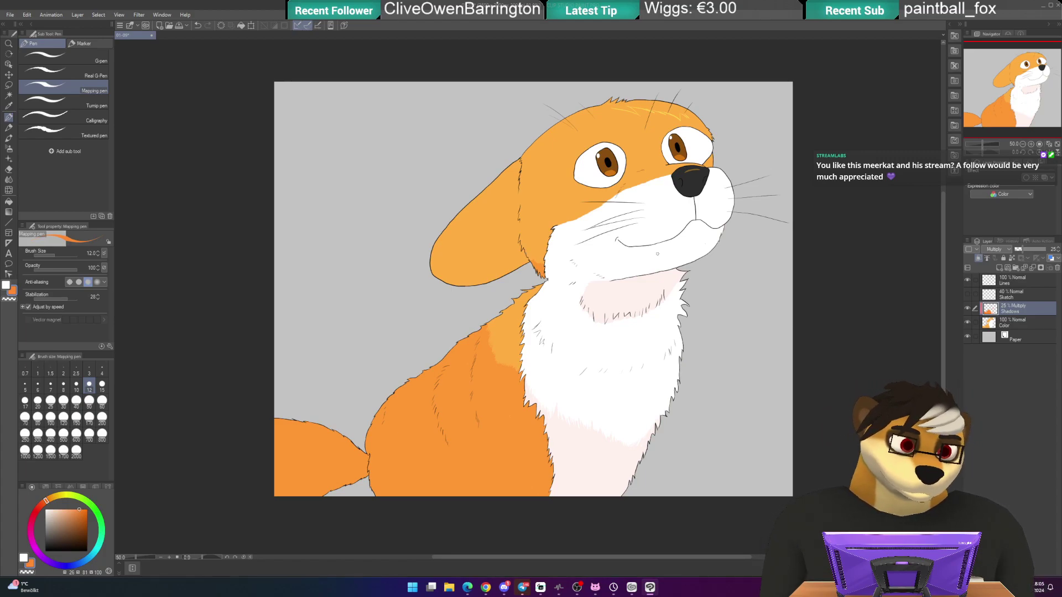
# - Sample the pale pink of the chest shadow and add a new layer between the Color and Paper layers
pyautogui.keyDown('alt'); pyautogui.click(547, 423); pyautogui.keyUp('alt')
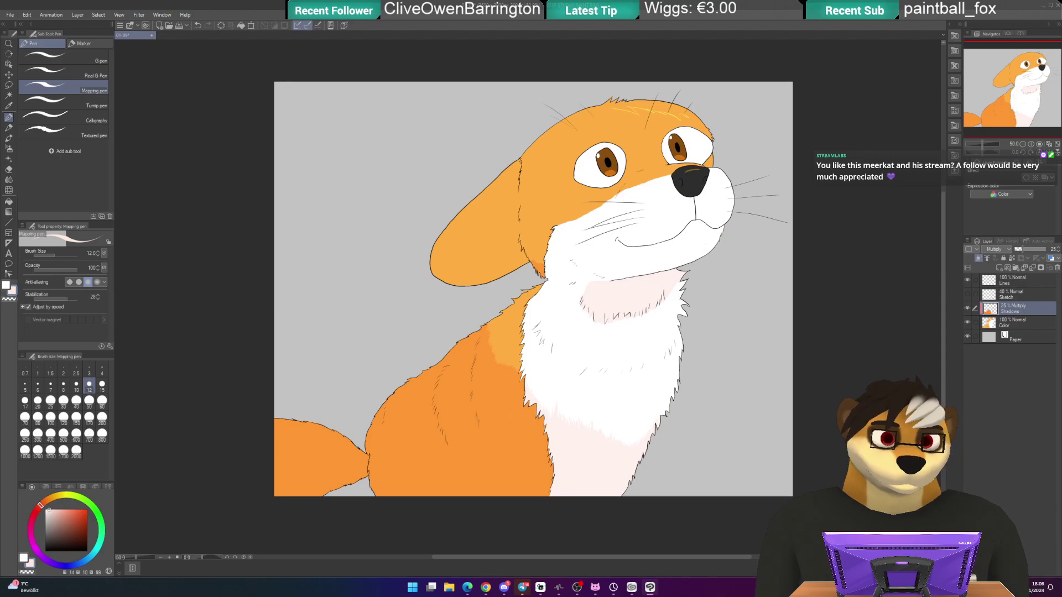
pyautogui.click(1029, 340)
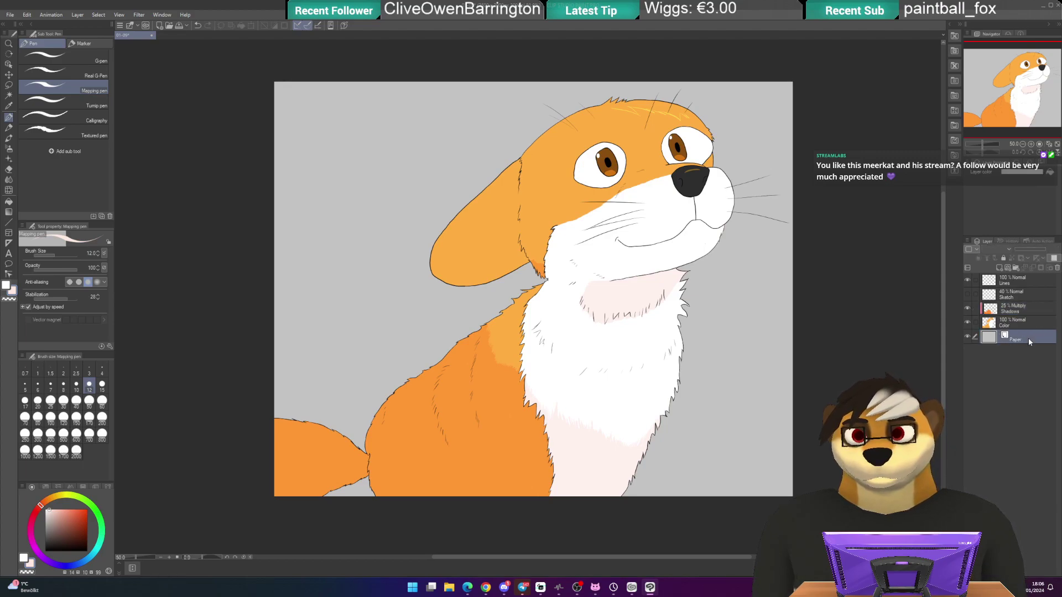
pyautogui.click(1023, 324)
pyautogui.click(999, 269)
pyautogui.moveTo(1021, 325); pyautogui.dragTo(1029, 343)
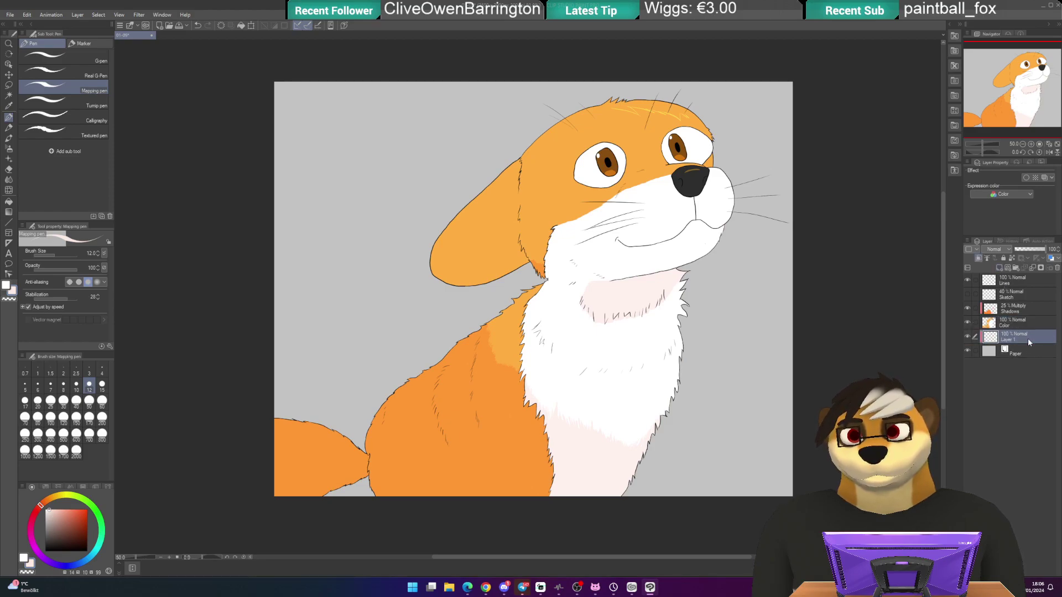
# - Fill the new background layer with the sampled pale pink using the Fill tool
pyautogui.press('g')
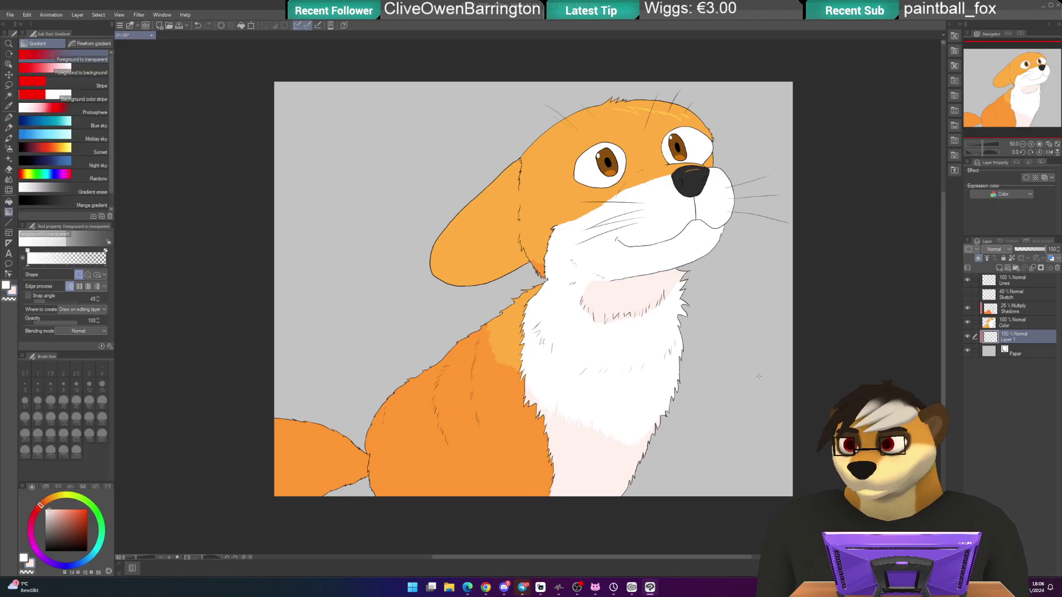
pyautogui.press('g')
pyautogui.click(763, 374)
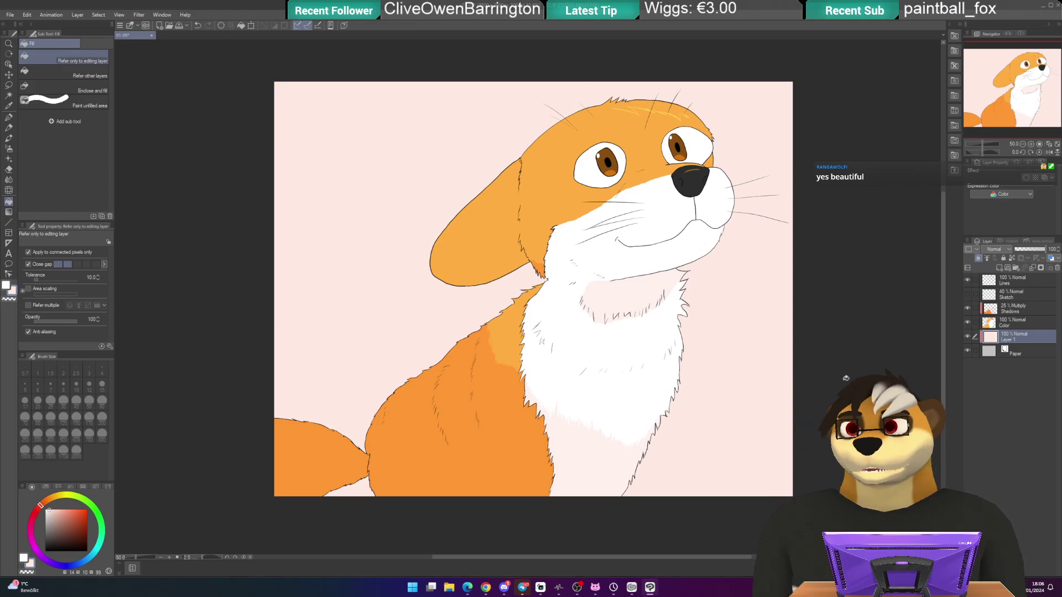
# - Draw three roughly parallel black diagonal lines across the background behind the fox with the Straight line tool at size 1.7
pyautogui.click(53, 512)
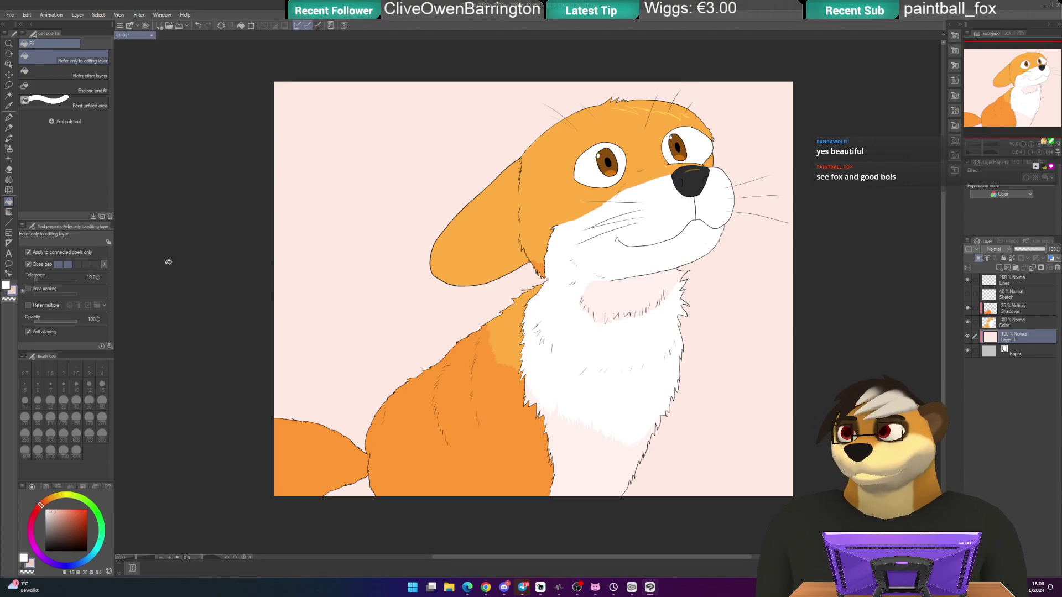
pyautogui.moveTo(80, 525); pyautogui.dragTo(108, 560)
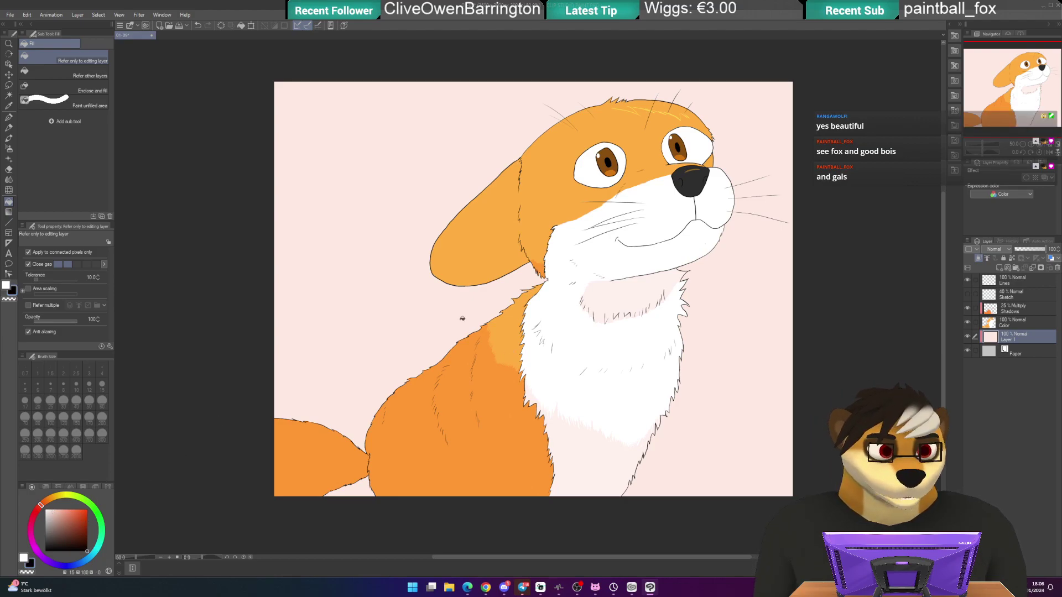
pyautogui.moveTo(446, 327); pyautogui.dragTo(443, 294)
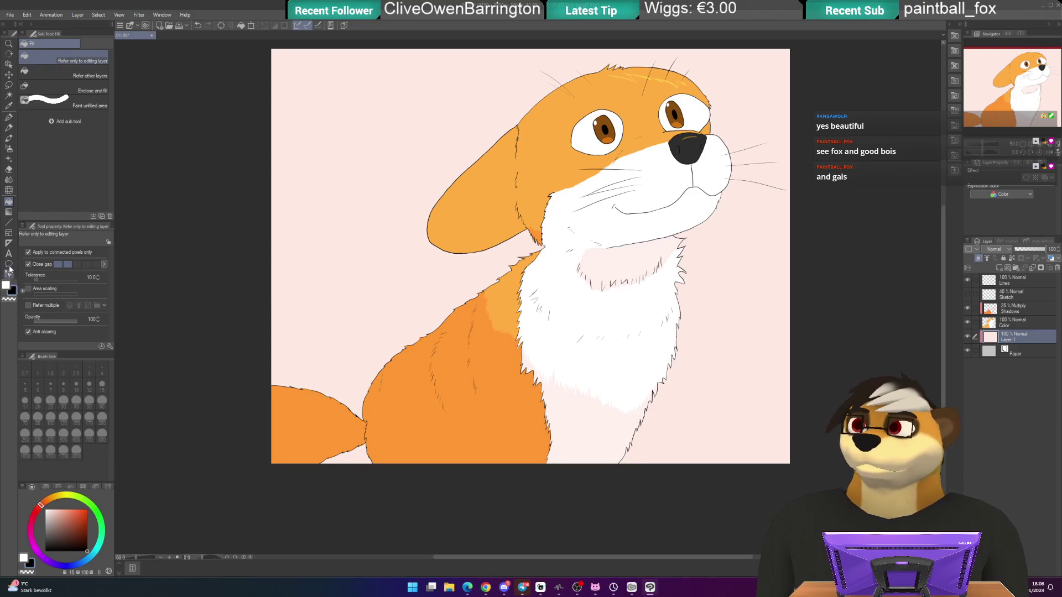
pyautogui.click(8, 221)
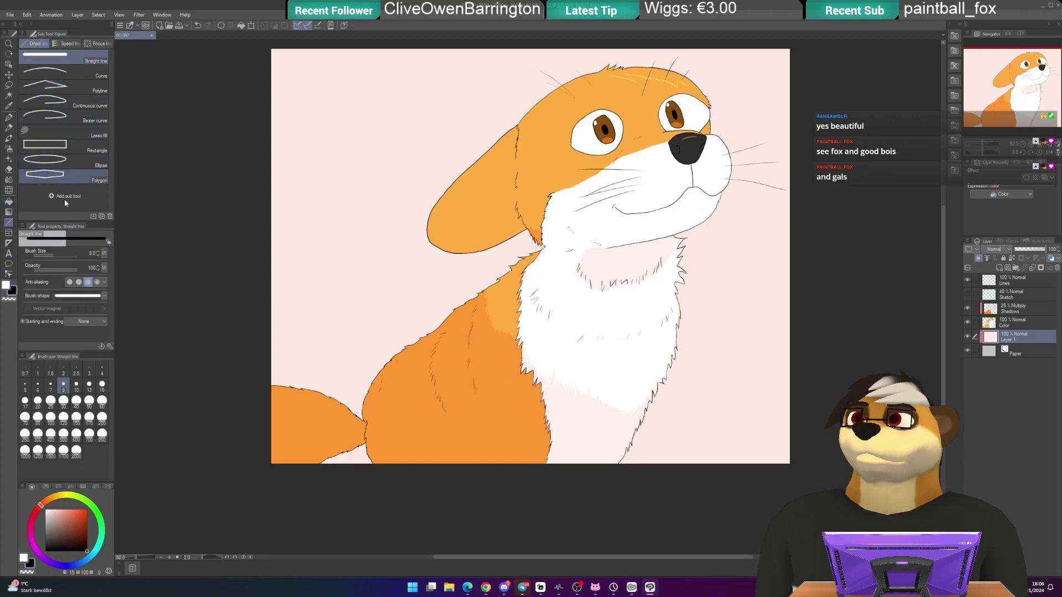
pyautogui.click(40, 253)
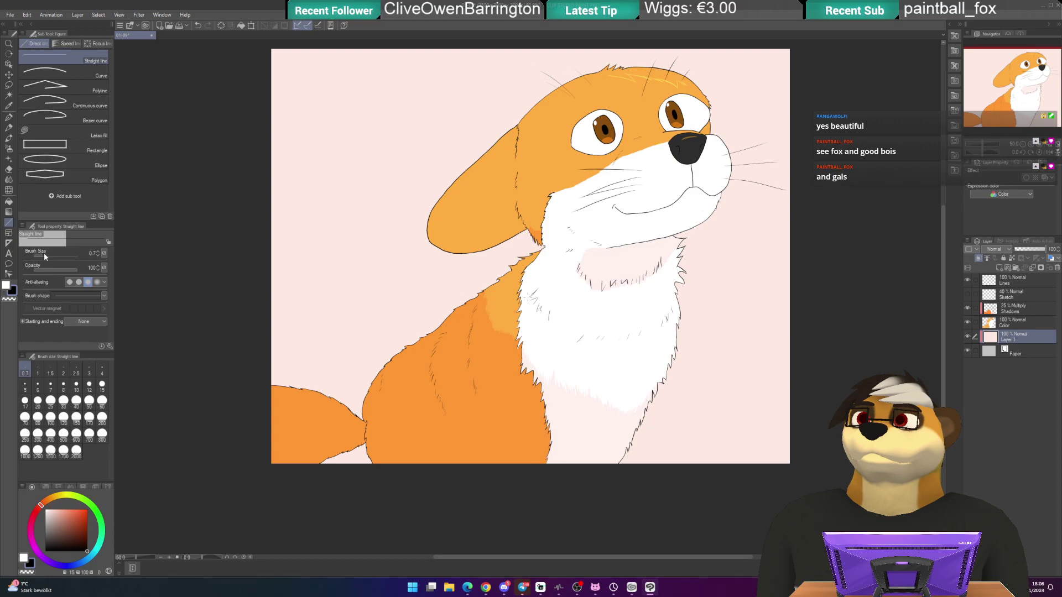
pyautogui.click(47, 254)
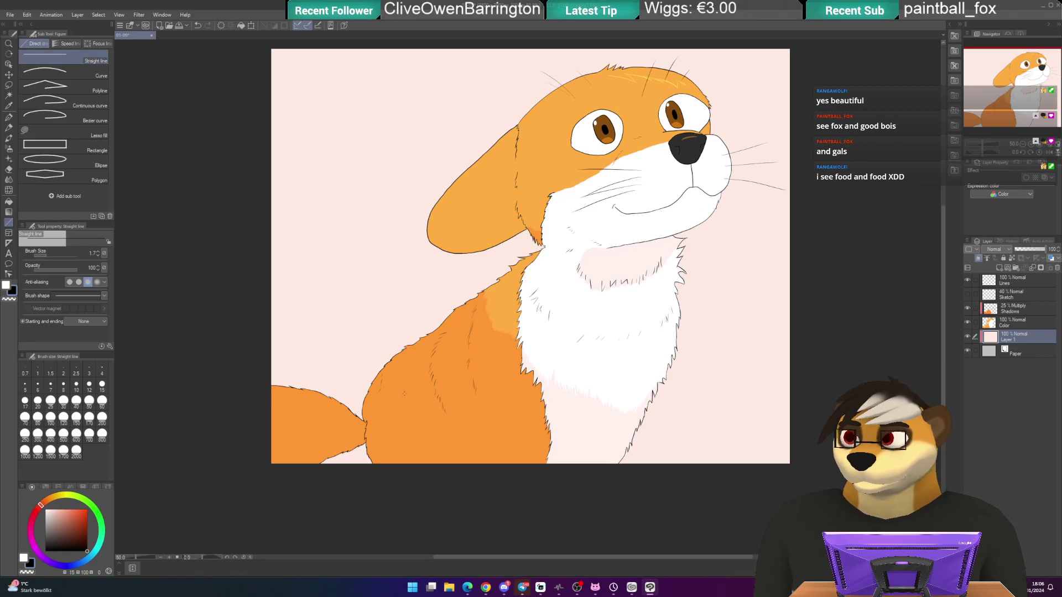
pyautogui.moveTo(266, 308); pyautogui.dragTo(786, 490)
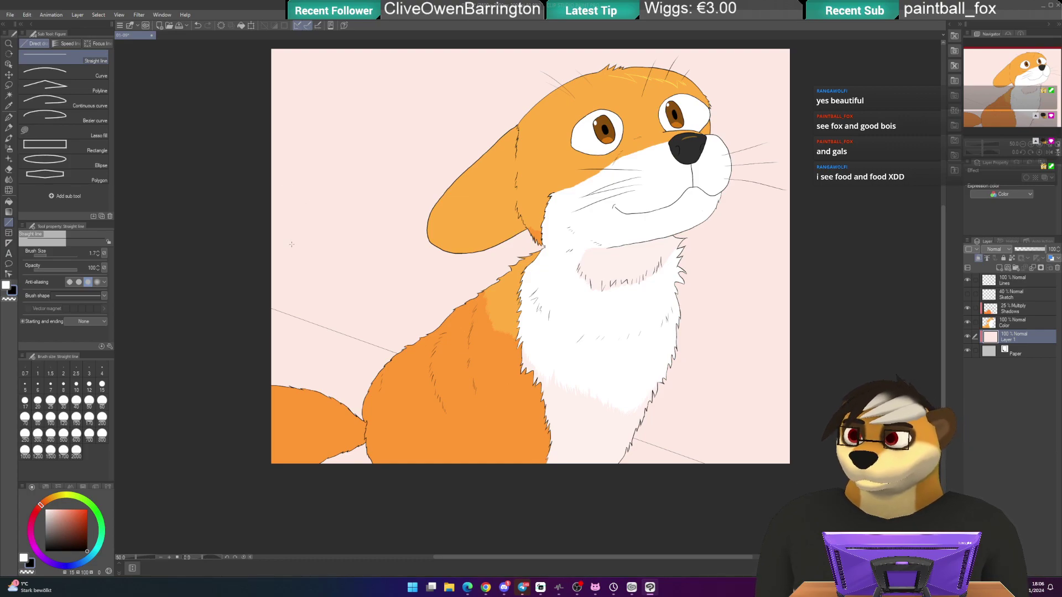
pyautogui.moveTo(258, 246); pyautogui.dragTo(823, 443)
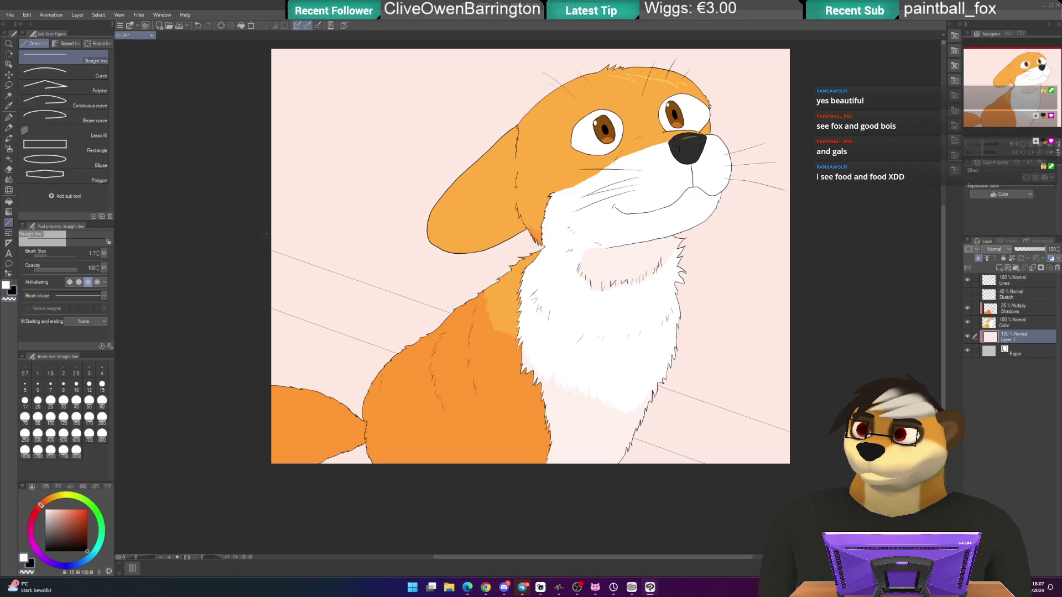
pyautogui.moveTo(299, 249); pyautogui.dragTo(813, 425)
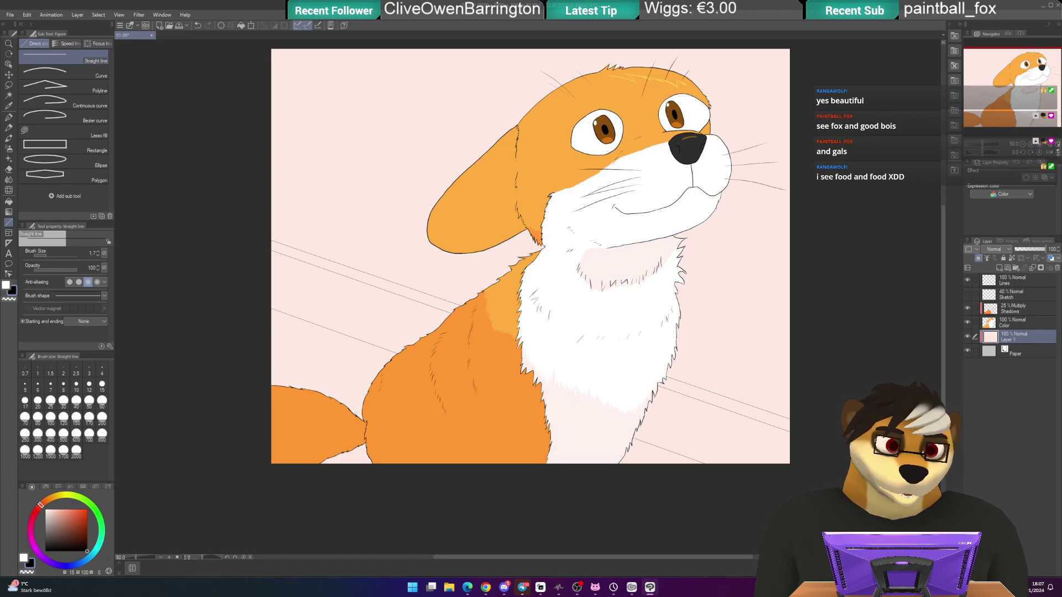
# - Fill the background areas below the lowest diagonal line, on both sides of the fox, with a darker pink using Auto select
pyautogui.click(53, 512)
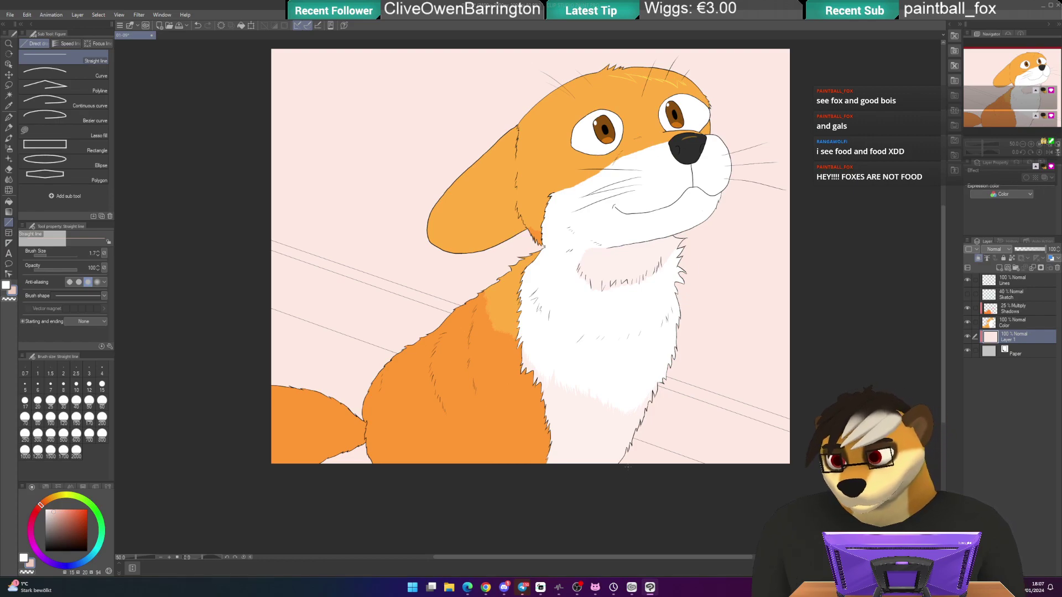
pyautogui.press('g')
pyautogui.press('w')
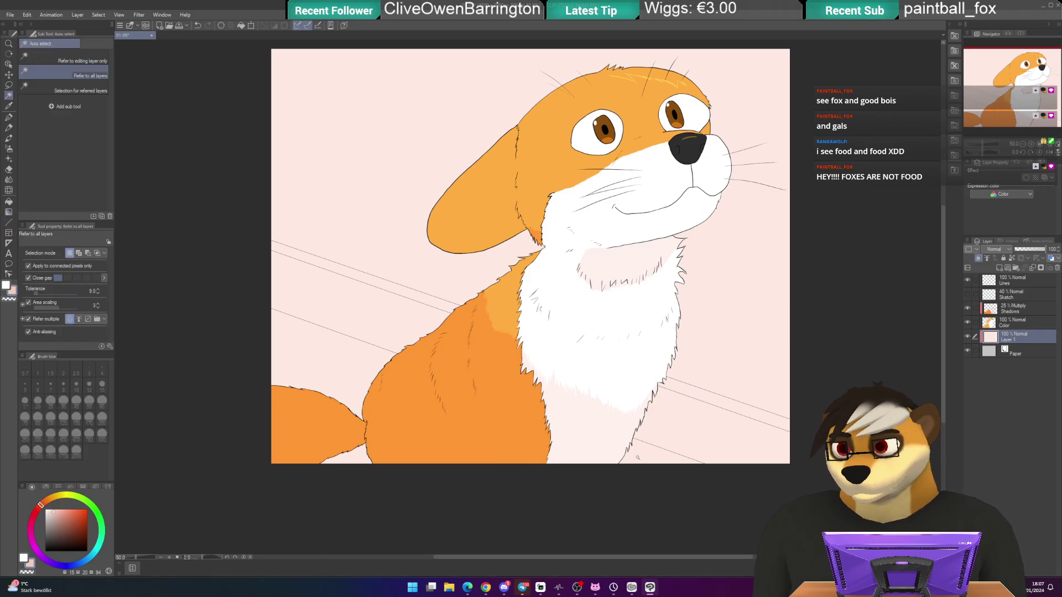
pyautogui.click(636, 459)
pyautogui.click(706, 478)
pyautogui.click(378, 449)
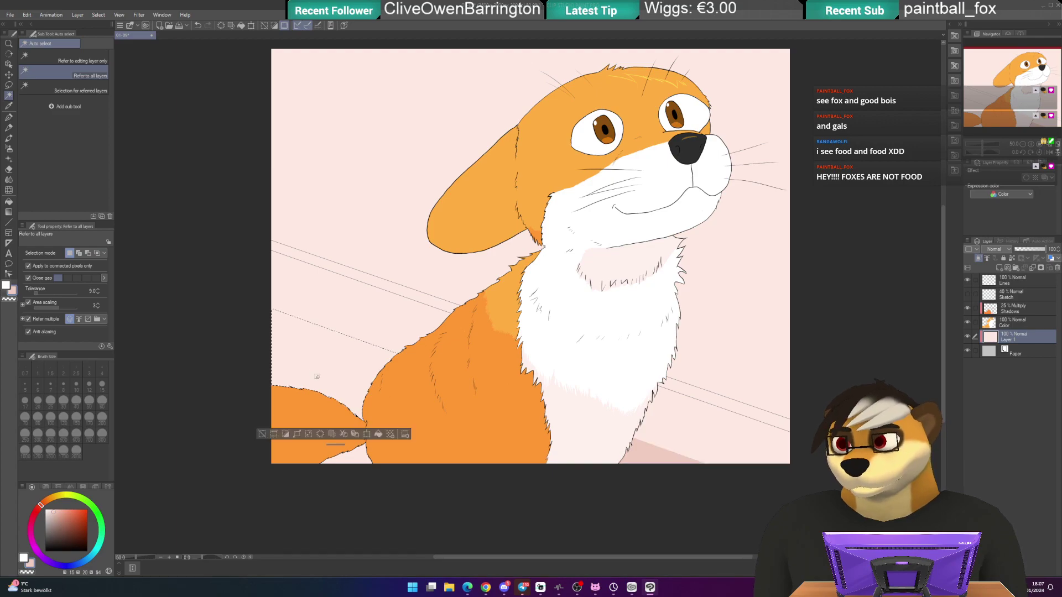
pyautogui.keyDown('shift'); pyautogui.click(369, 460); pyautogui.keyUp('shift')
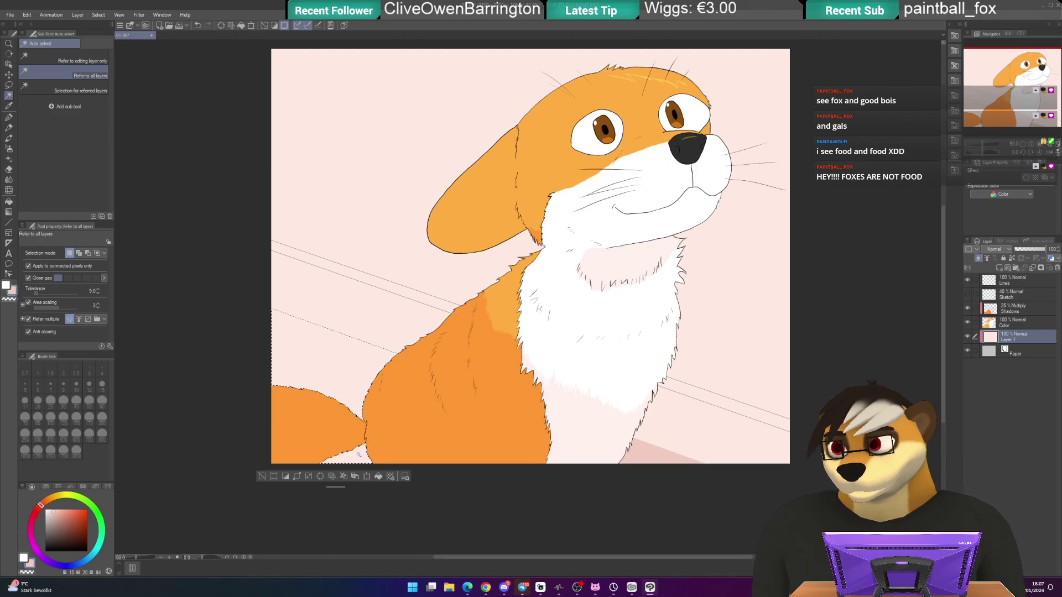
pyautogui.click(379, 476)
pyautogui.click(263, 478)
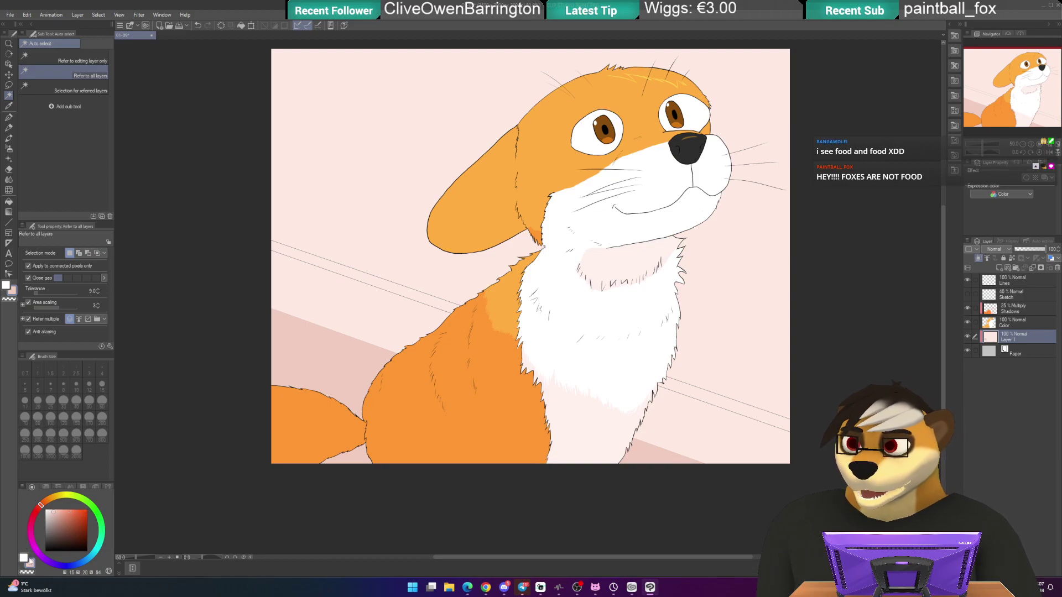
# - Select the diagonal band above the darker pink area on both sides of the fox, fill it with white, and deselect
pyautogui.moveTo(58, 533); pyautogui.dragTo(86, 560)
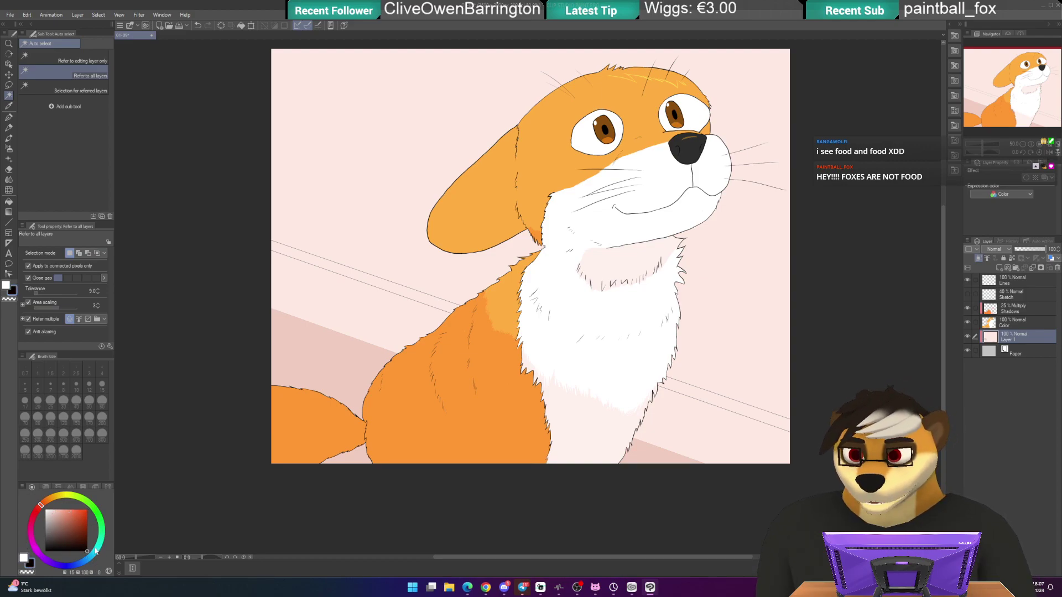
pyautogui.press('x')
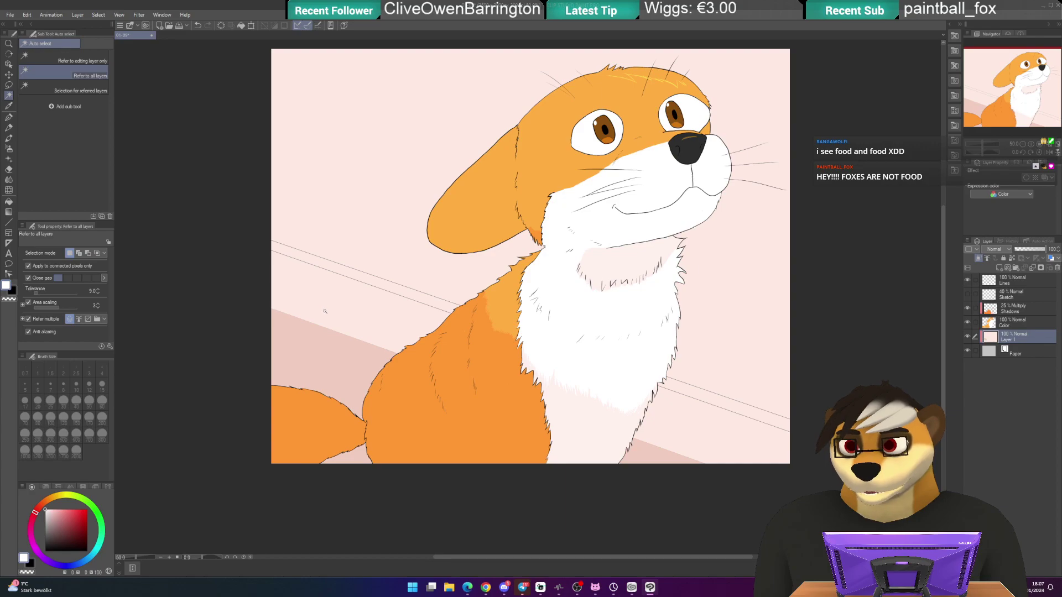
pyautogui.click(330, 304)
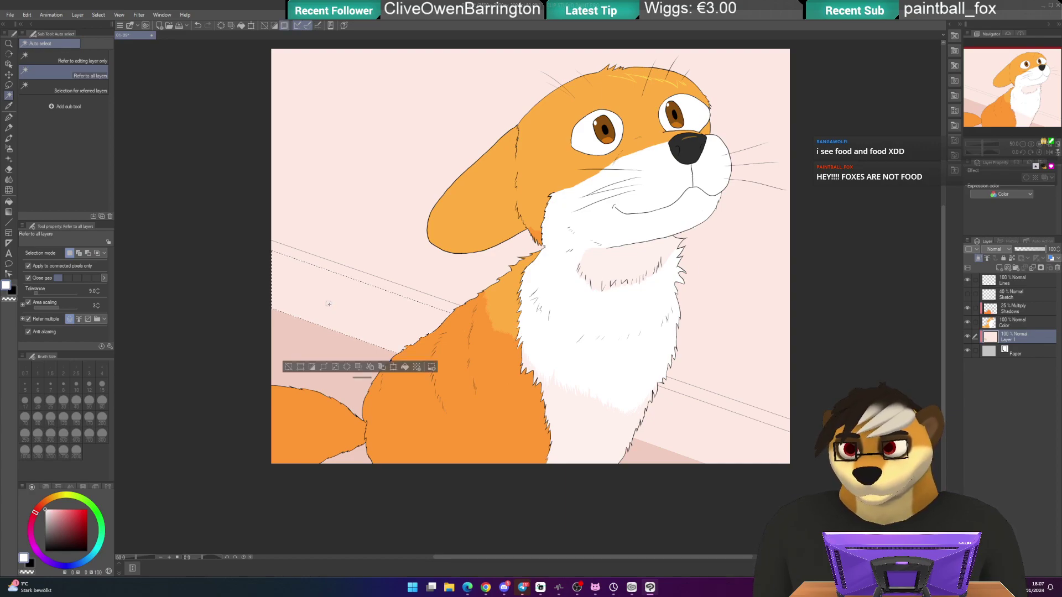
pyautogui.keyDown('shift'); pyautogui.click(353, 281); pyautogui.keyUp('shift')
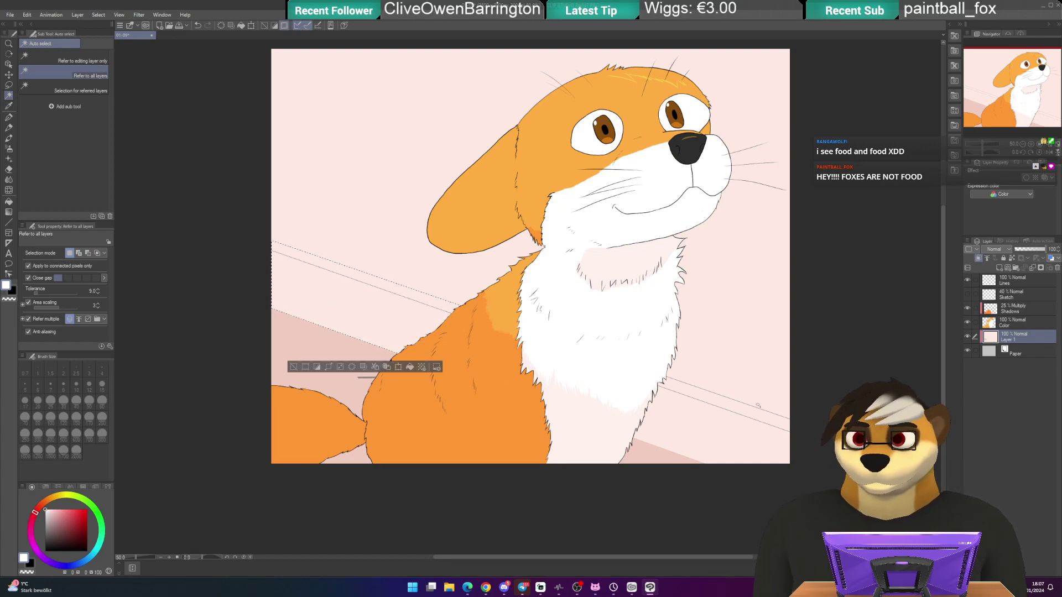
pyautogui.keyDown('shift'); pyautogui.click(763, 440); pyautogui.keyUp('shift')
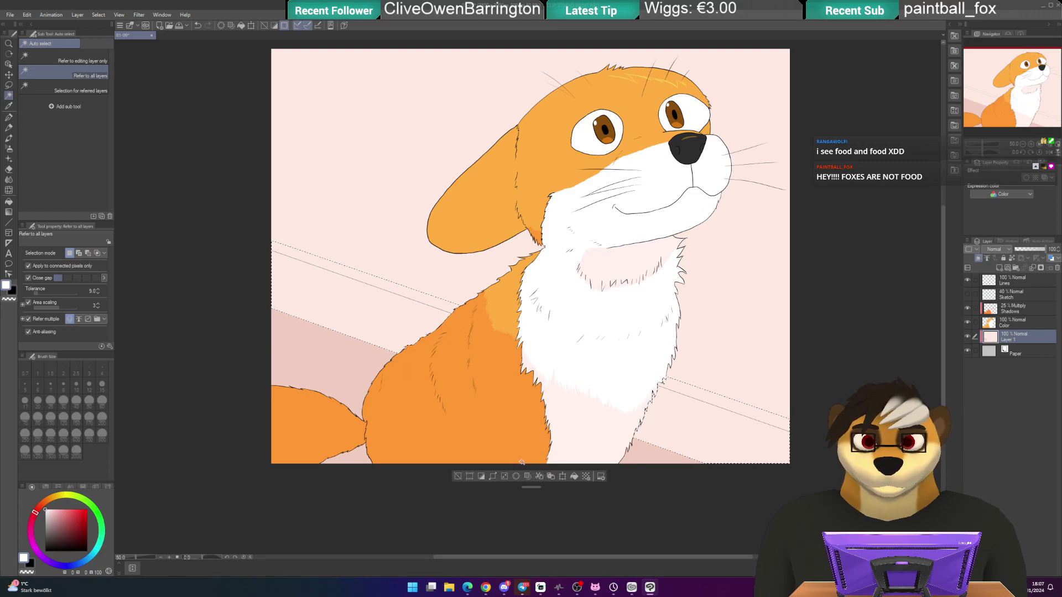
pyautogui.click(574, 476)
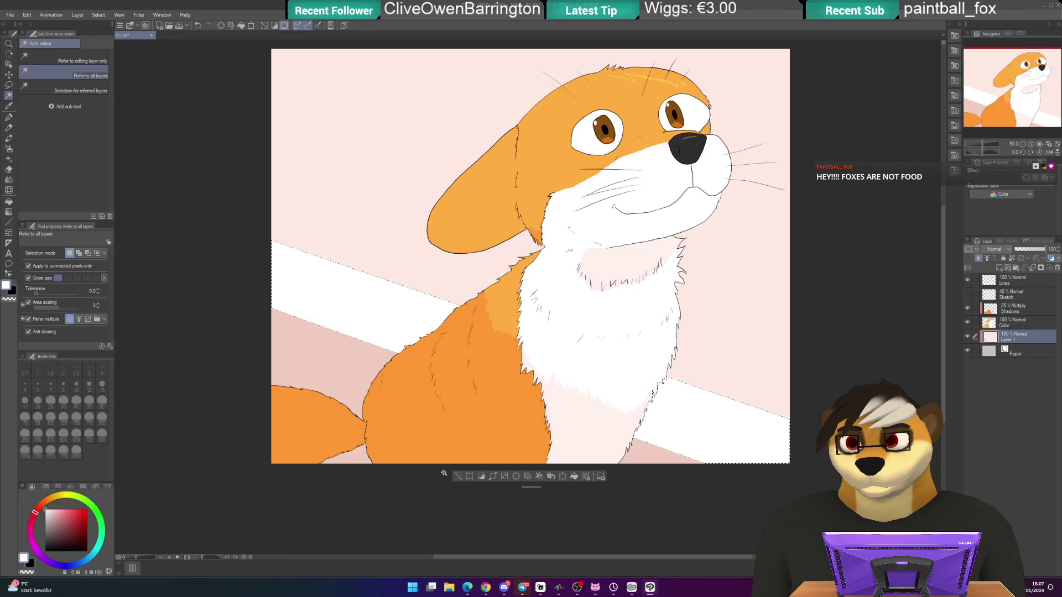
pyautogui.click(458, 477)
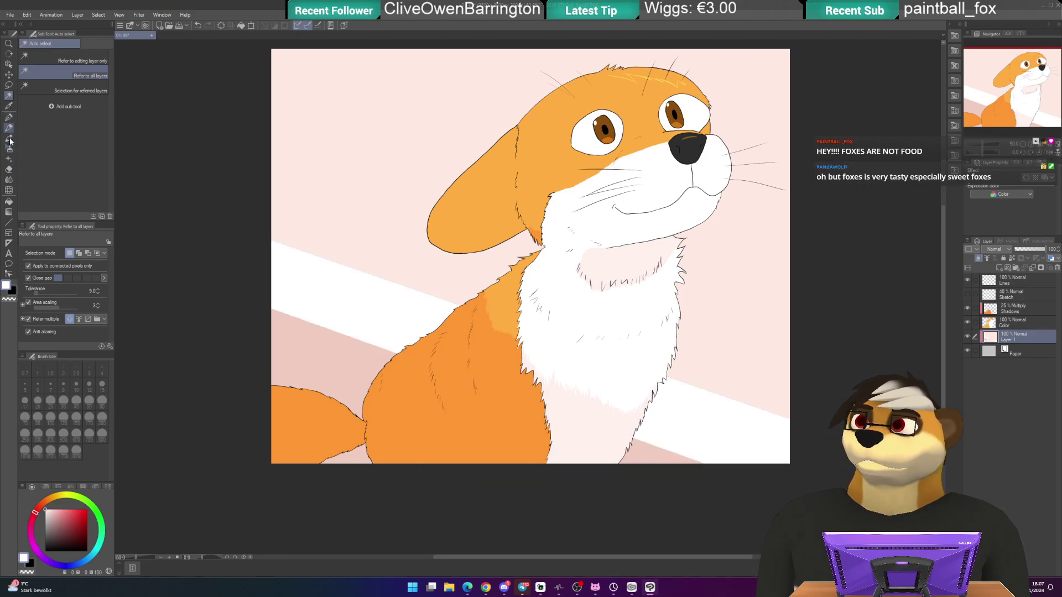
# - Draw two black diagonal lines, one inside the white band and one along its upper edge, with the Straight line tool at size 1.7
pyautogui.click(8, 222)
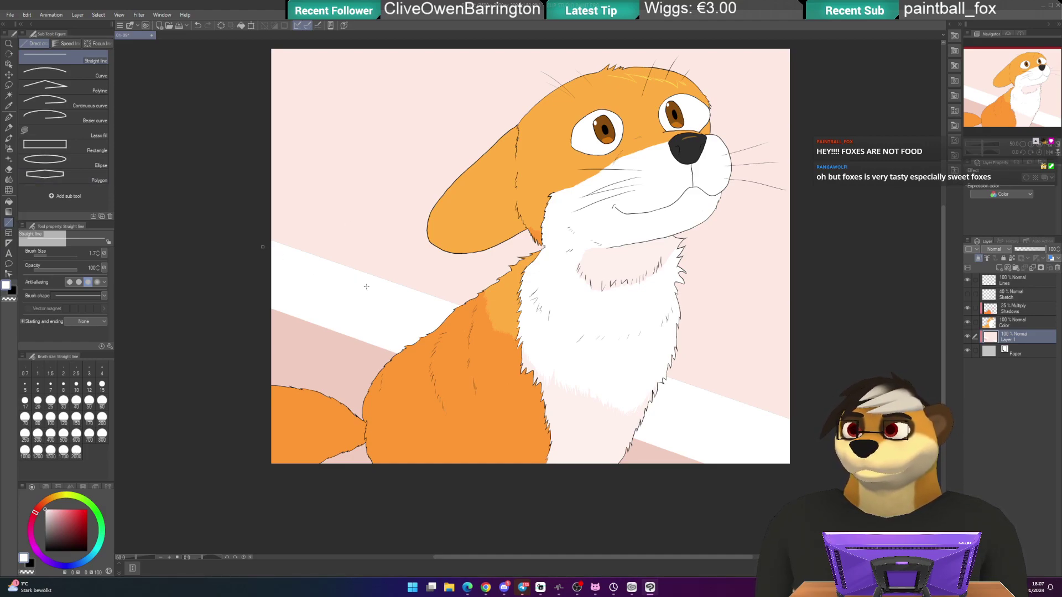
pyautogui.press('x')
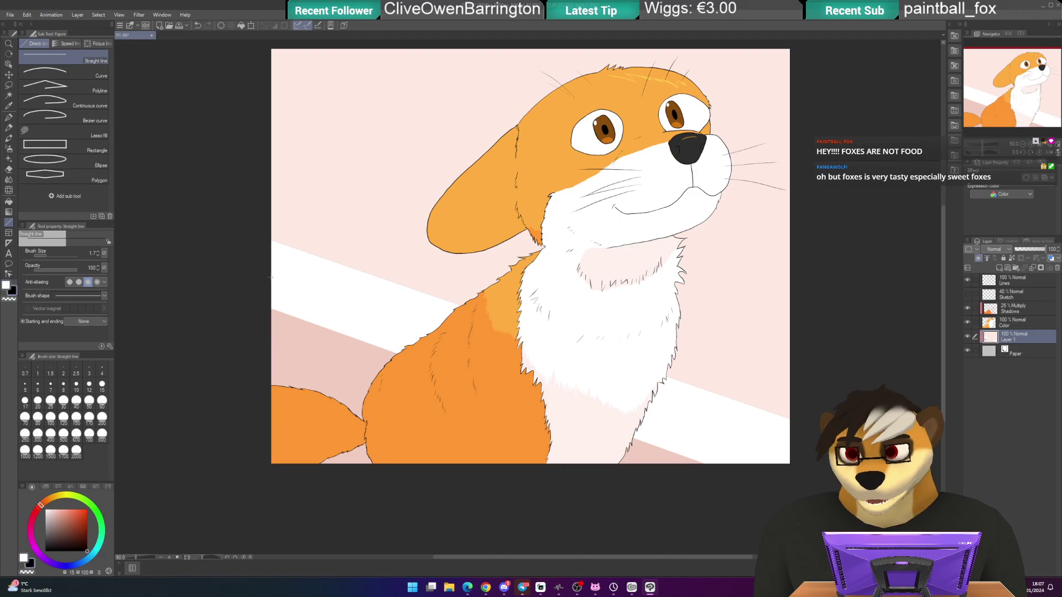
pyautogui.moveTo(364, 296); pyautogui.dragTo(800, 438)
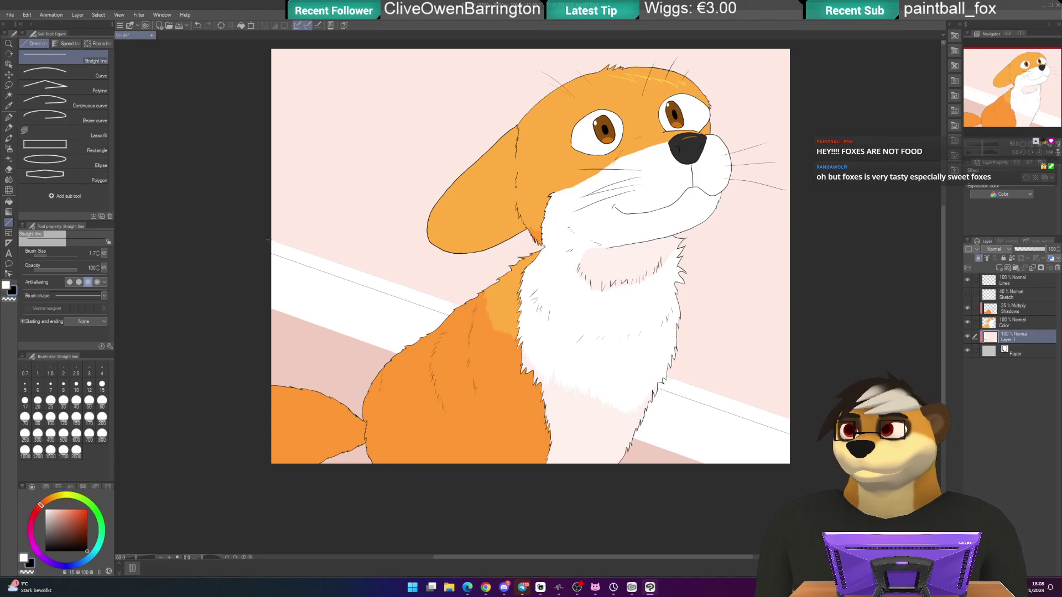
pyautogui.moveTo(360, 278); pyautogui.dragTo(808, 424)
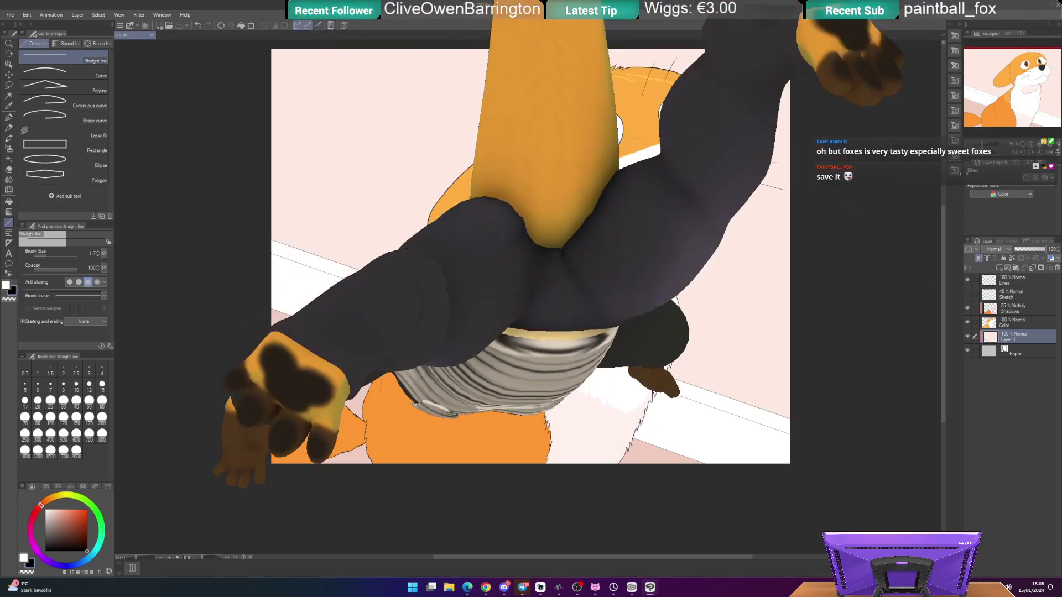
pyautogui.click(994, 143)
pyautogui.moveTo(995, 144); pyautogui.dragTo(990, 146)
pyautogui.moveTo(500, 316); pyautogui.dragTo(518, 366)
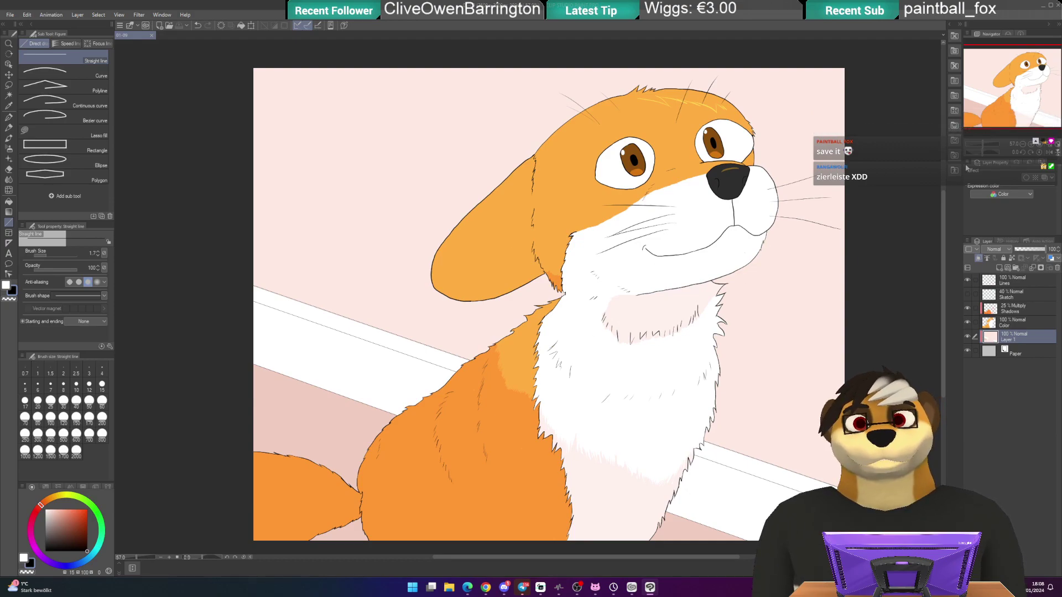
pyautogui.scroll(4, 994, 146)
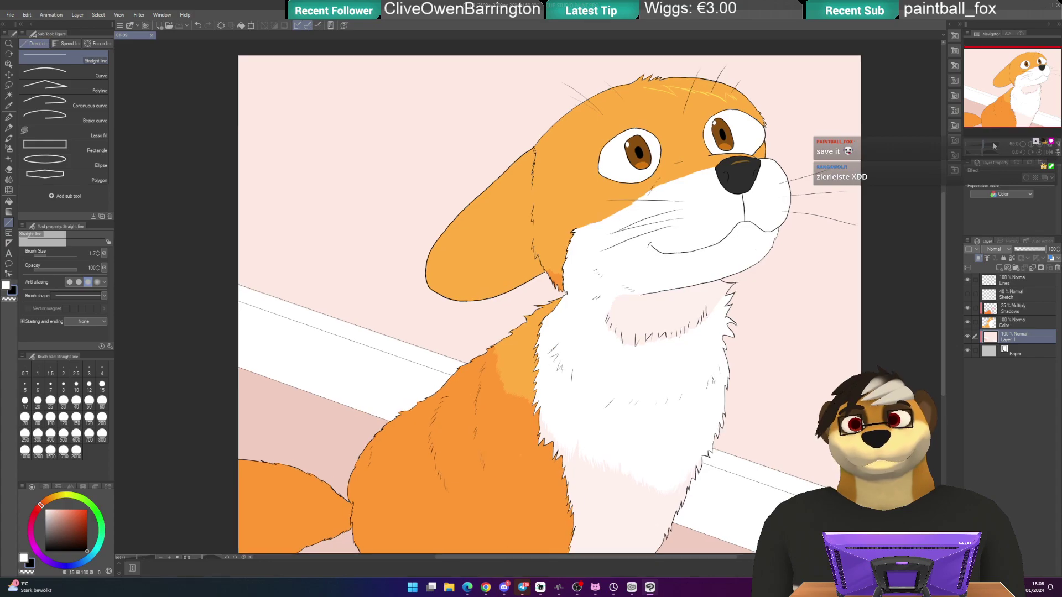
pyautogui.moveTo(993, 146); pyautogui.dragTo(995, 146)
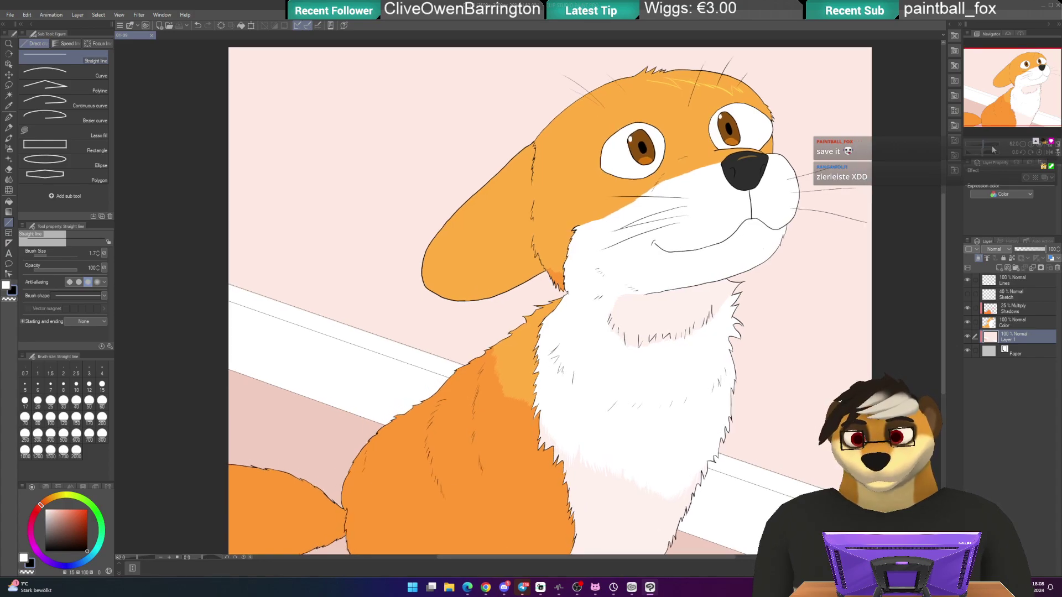
pyautogui.moveTo(408, 380); pyautogui.dragTo(332, 365)
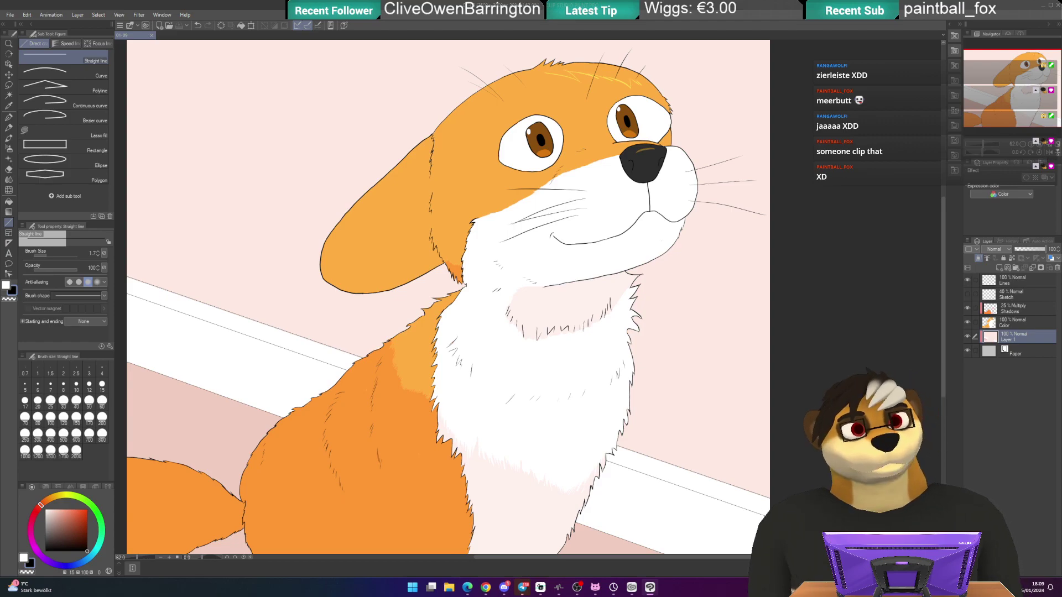
# - Switch to Chrome, expand Twitch's followed channels list, and open VinceWuff's live channel
pyautogui.moveTo(835, 146); pyautogui.dragTo(438, 142)
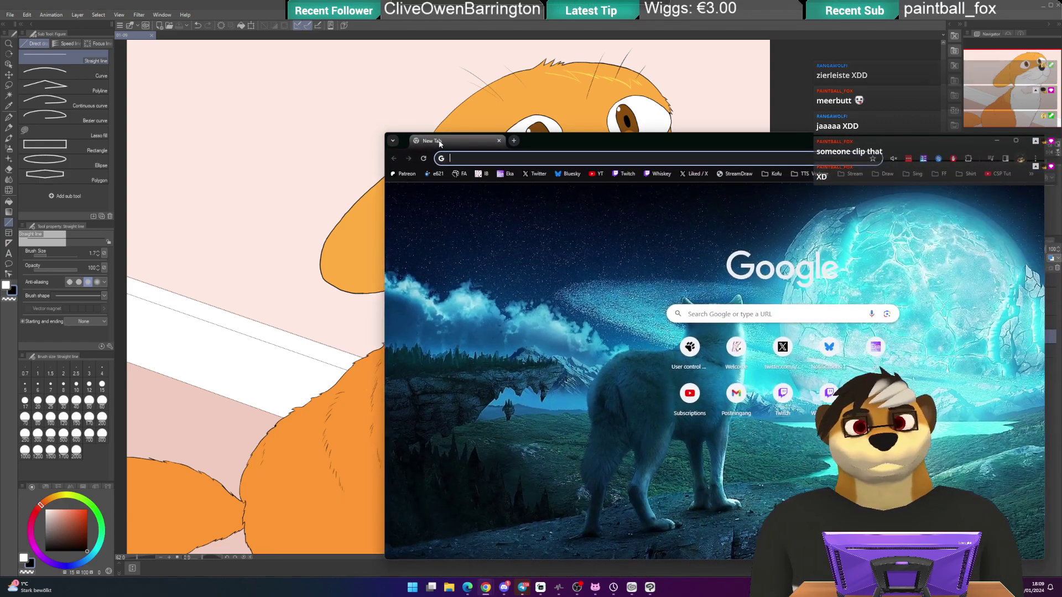
pyautogui.click(627, 175)
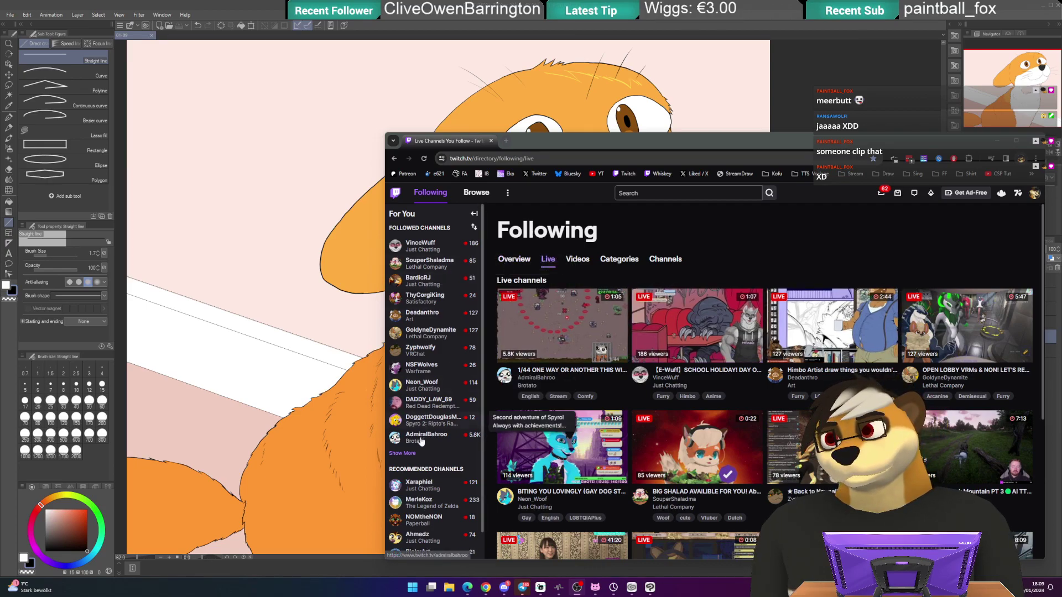
pyautogui.click(404, 454)
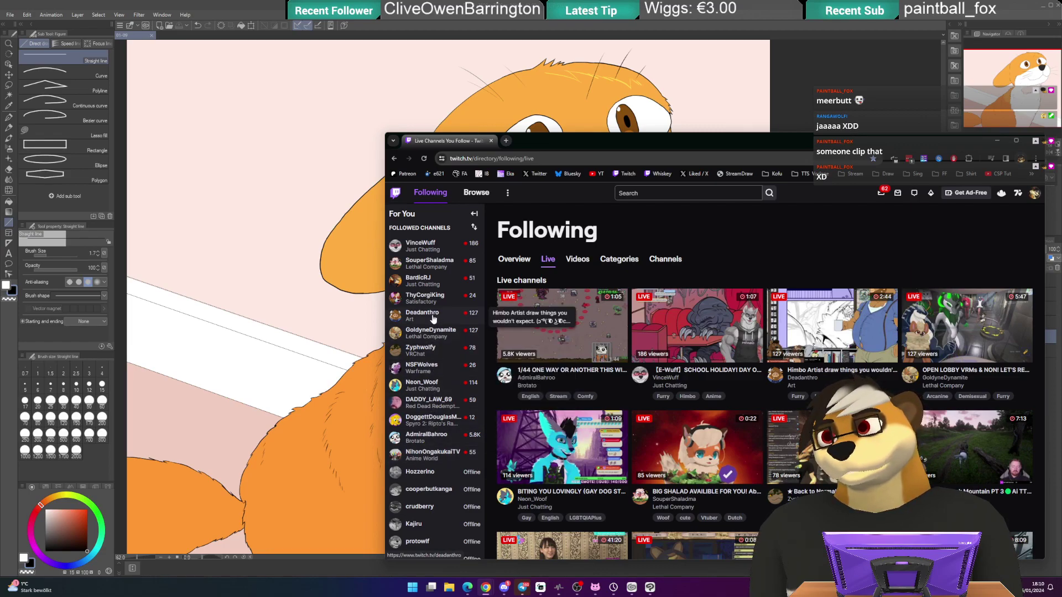
pyautogui.click(438, 250)
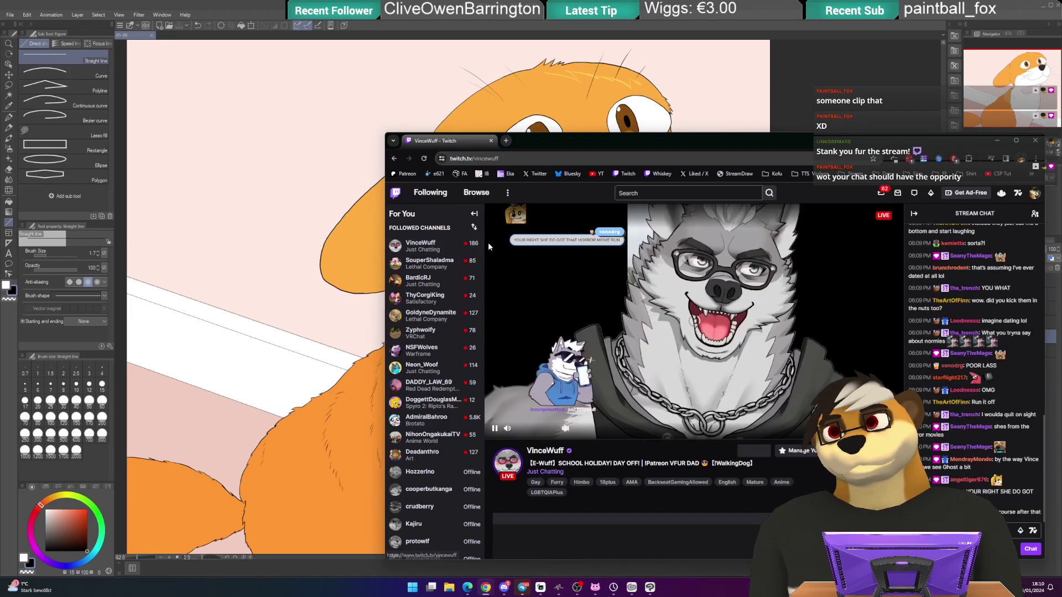
# - Select the channel name in the Twitch page's address and start the stream's playback
pyautogui.doubleClick(495, 158)
pyautogui.moveTo(528, 257)
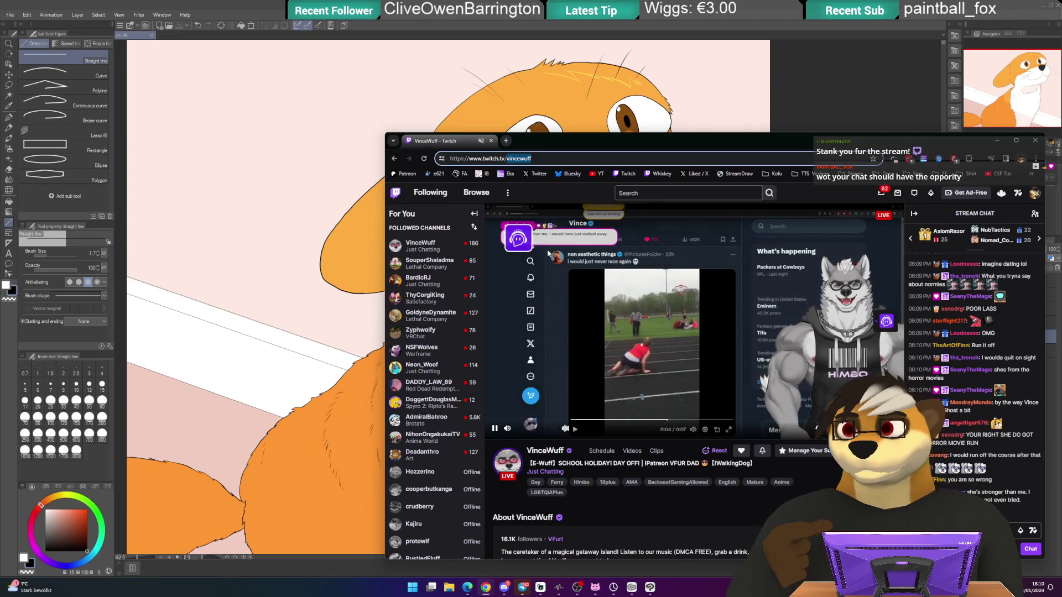
pyautogui.moveTo(597, 143); pyautogui.dragTo(613, 158)
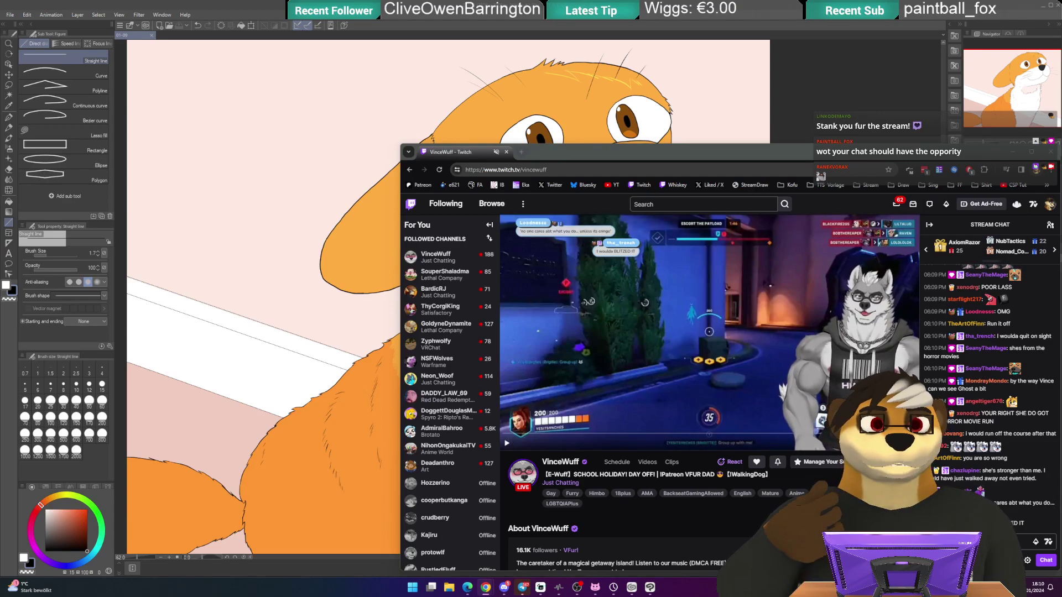
pyautogui.doubleClick(547, 169)
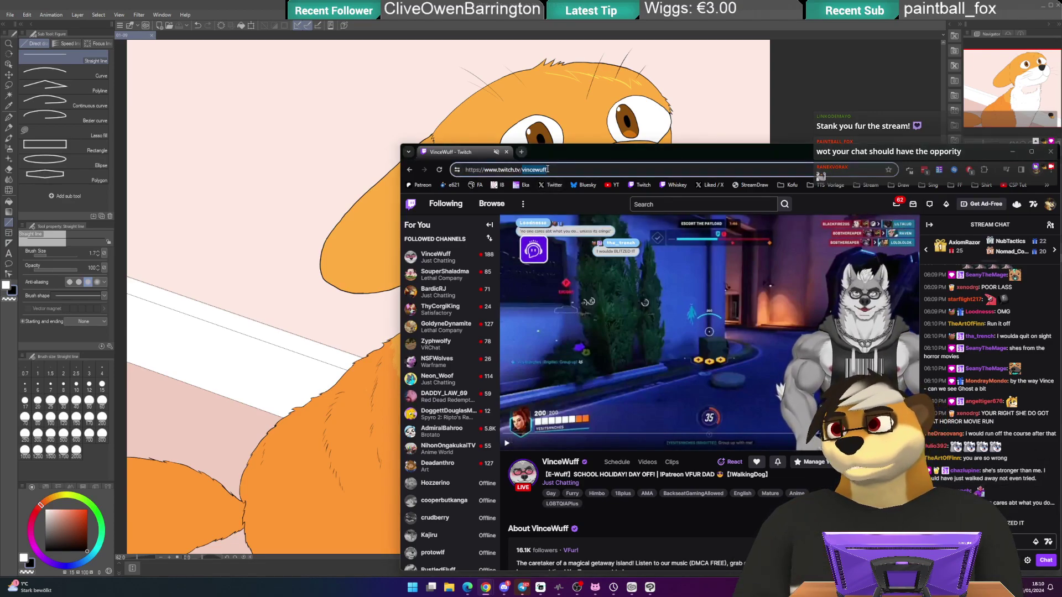
pyautogui.click(582, 200)
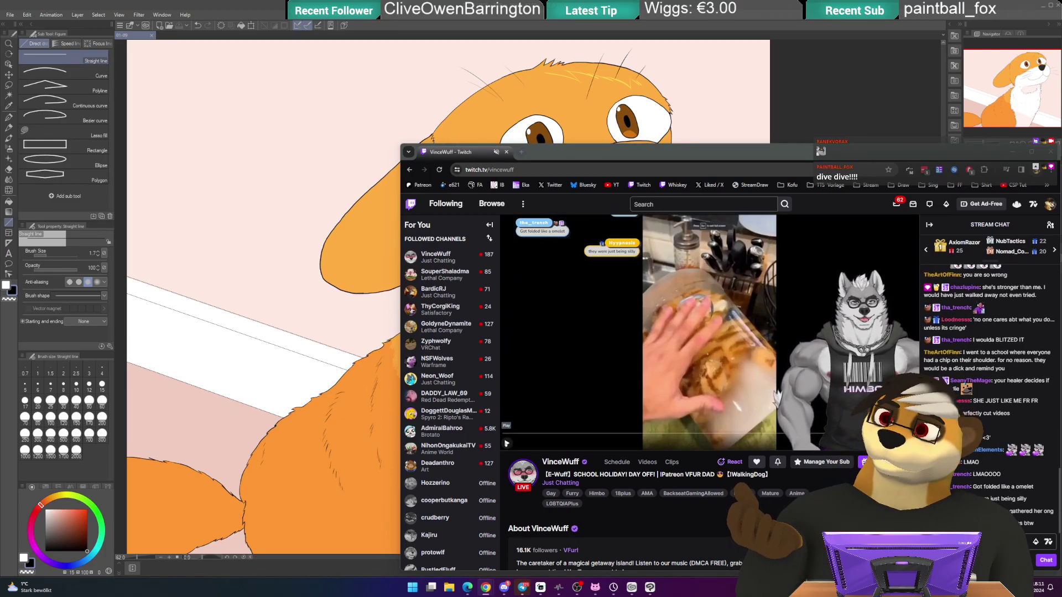
pyautogui.click(506, 443)
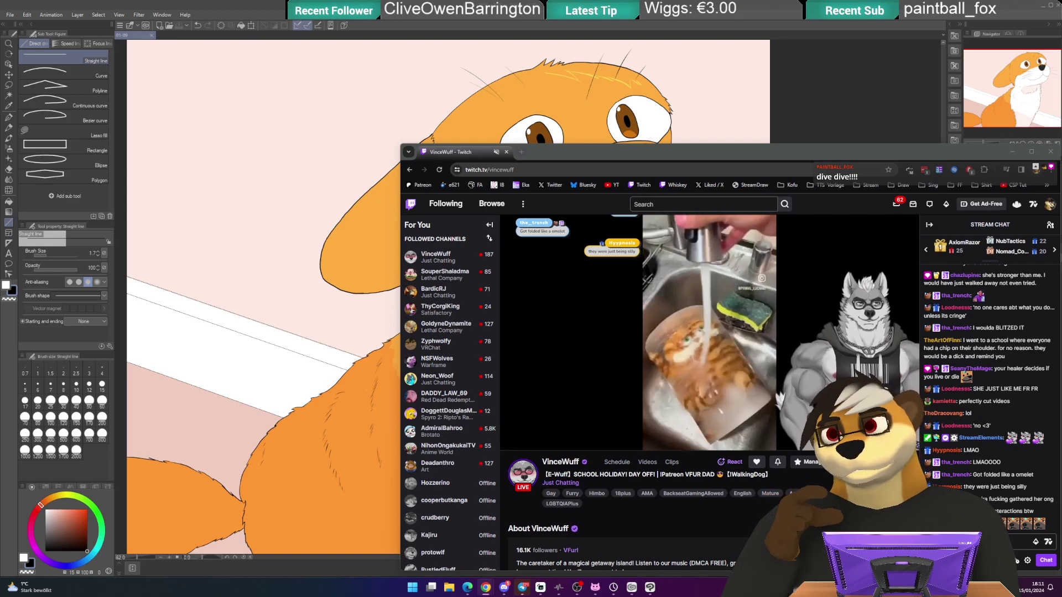